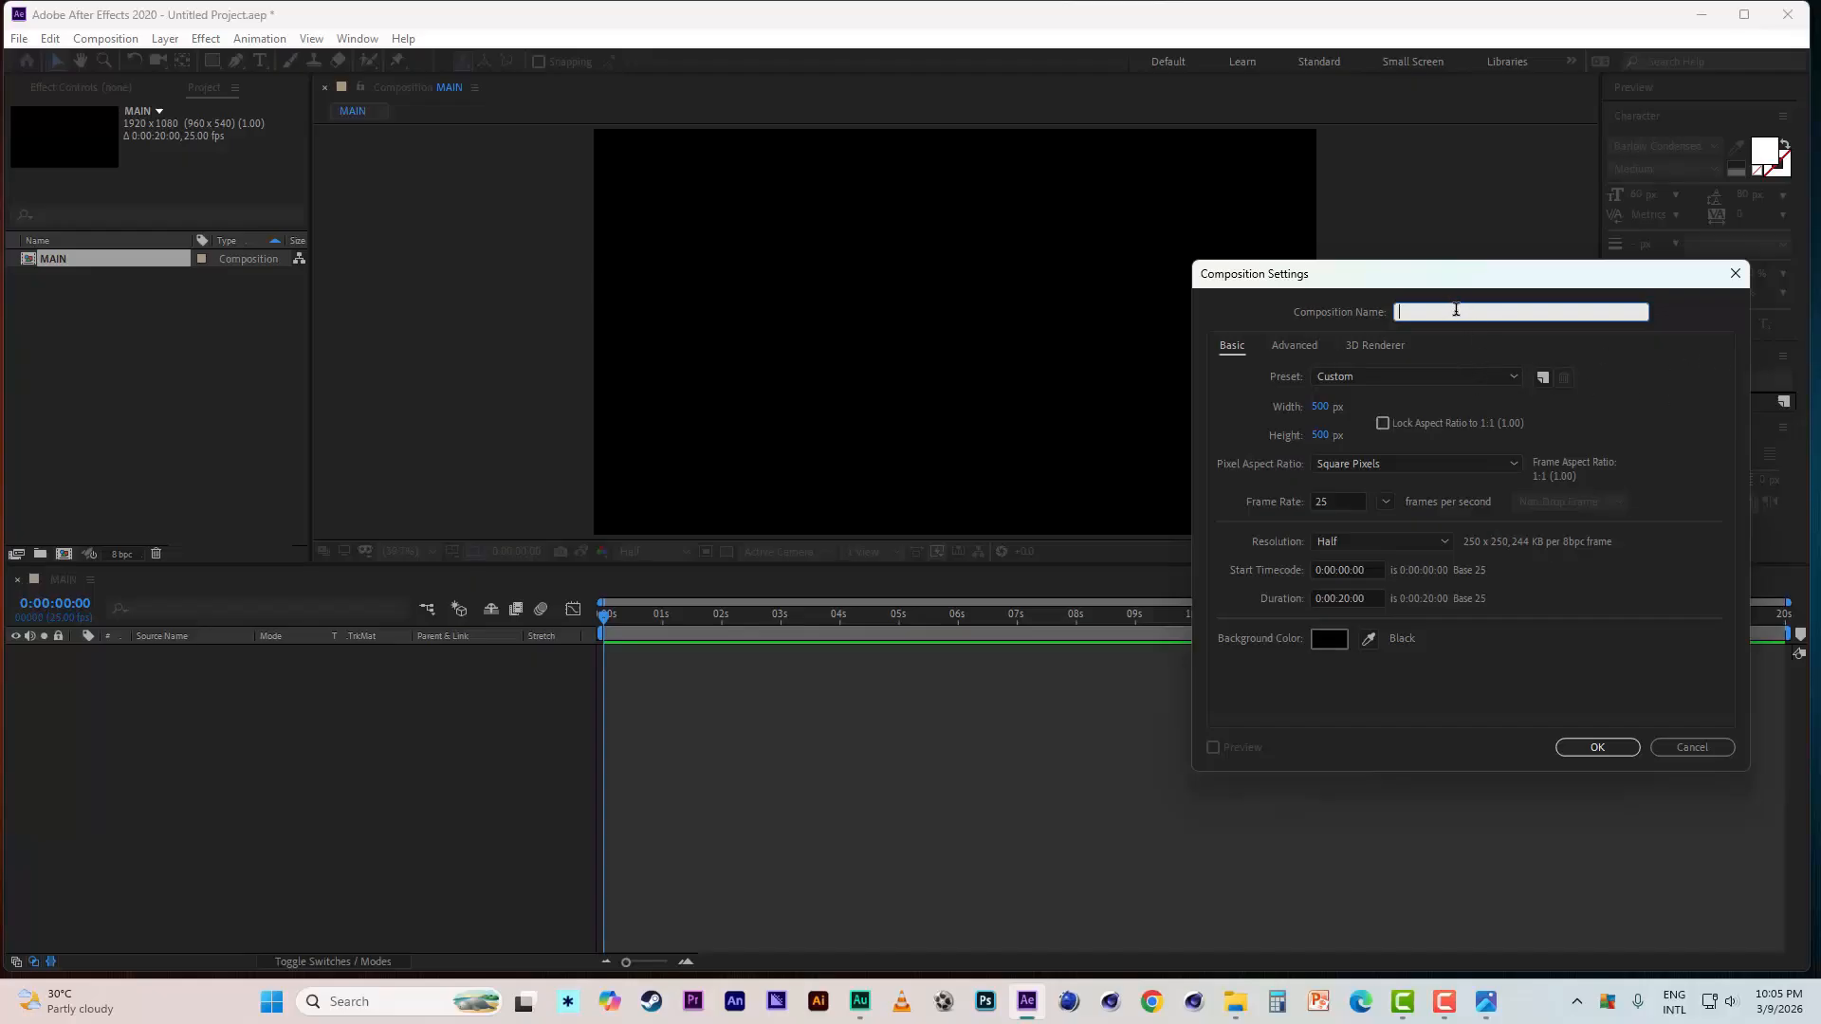
# - Create the 500 × 500 px composition named shape and add a rectangle shape layer filling its frame
pyautogui.write('hape')
pyautogui.click(1584, 748)
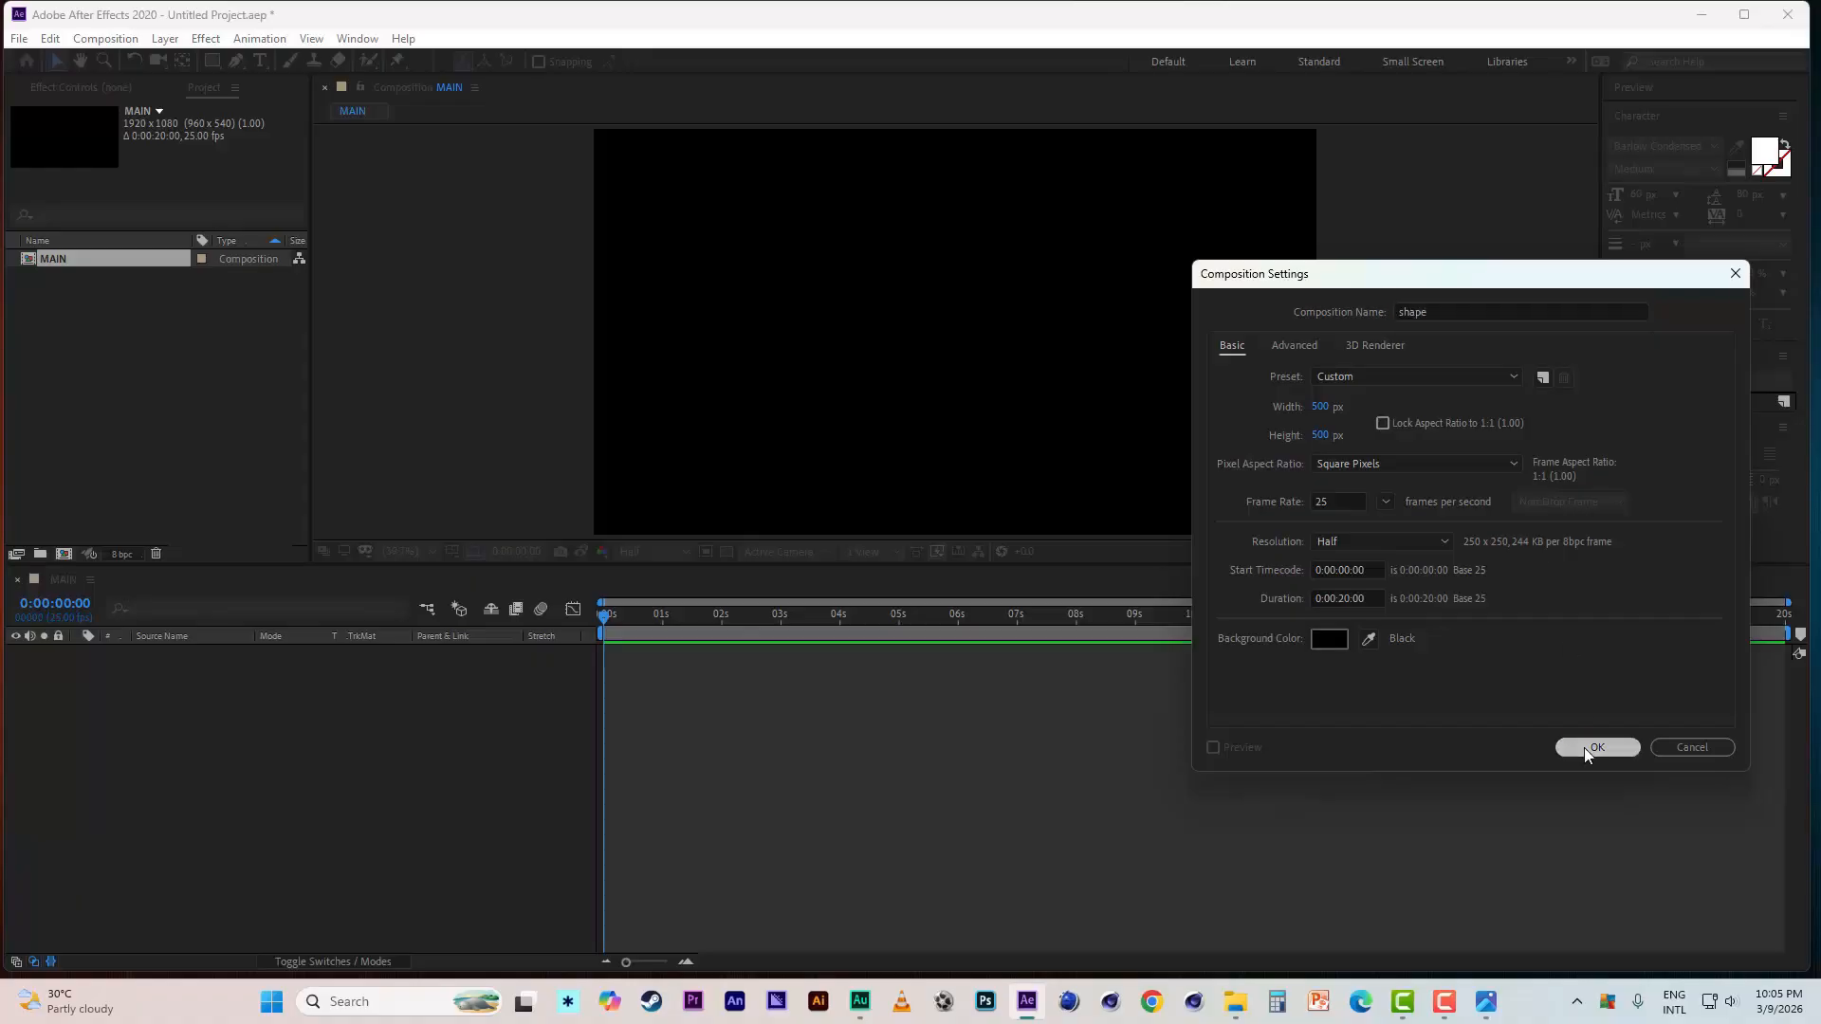
pyautogui.doubleClick(212, 61)
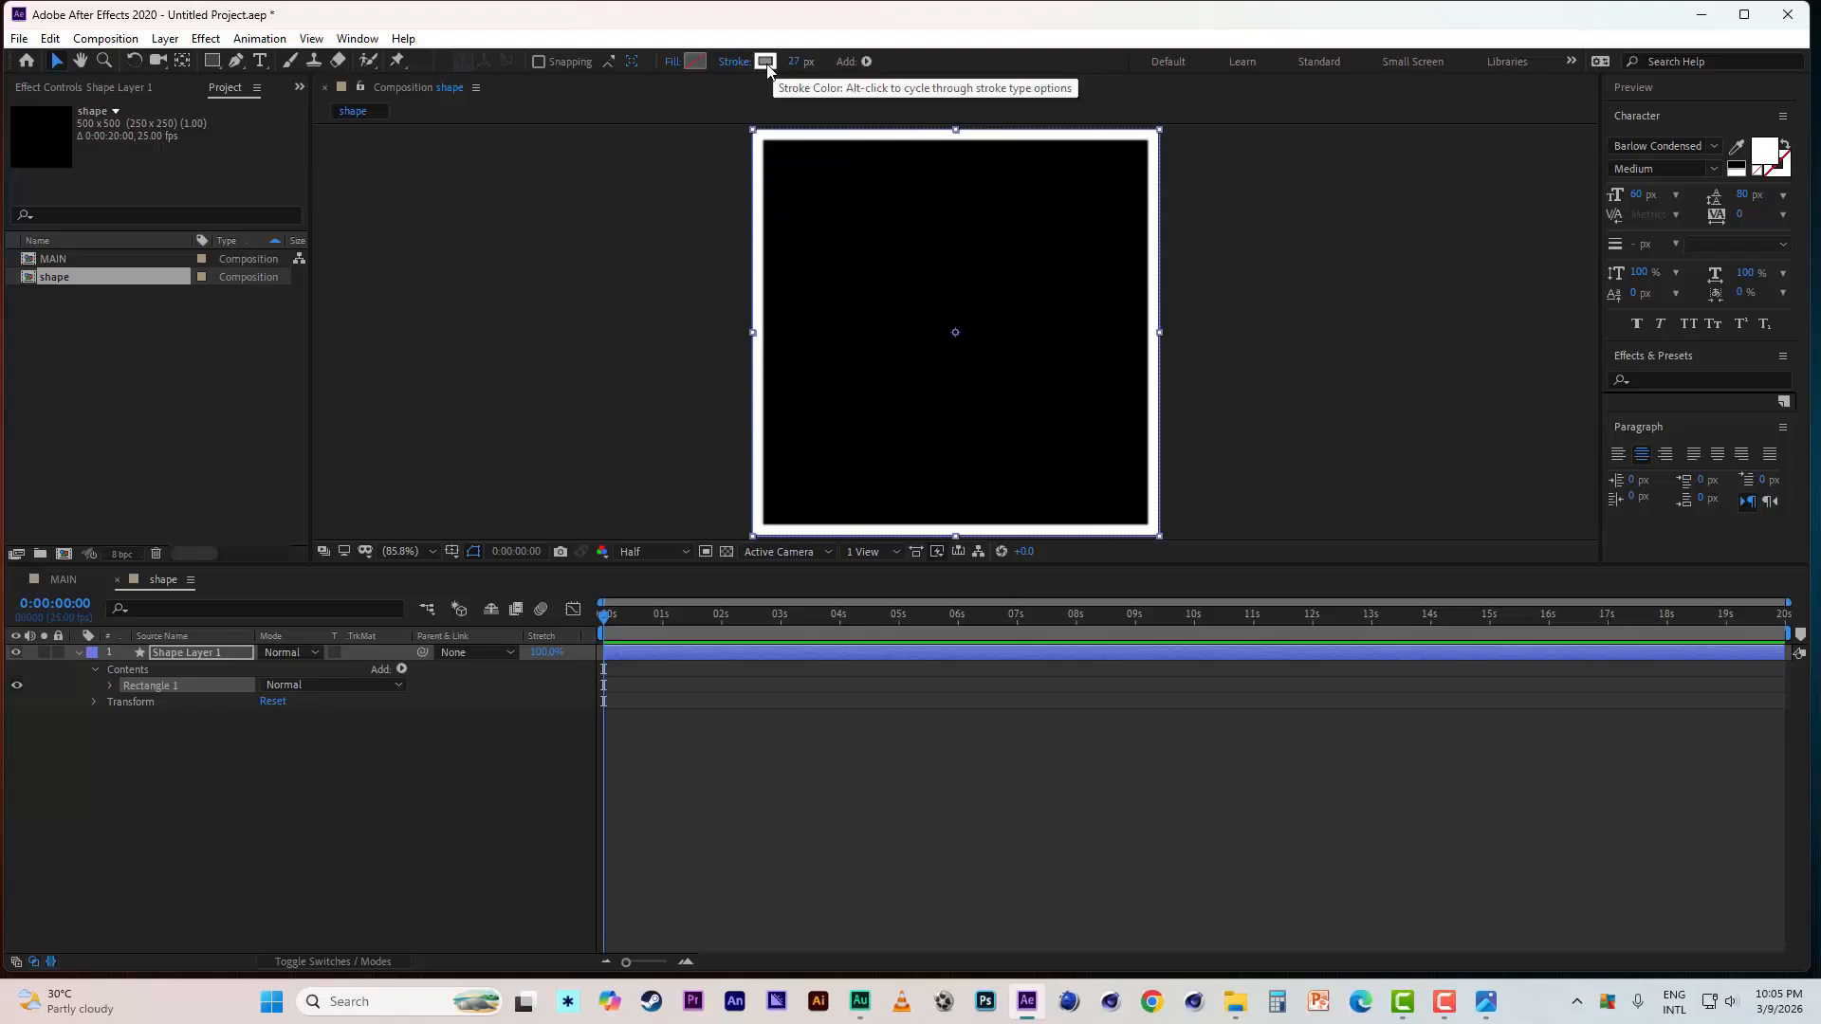
# - Remove the rectangle's stroke and set its fill colour to white (FFFFFF)
pyautogui.click(736, 62)
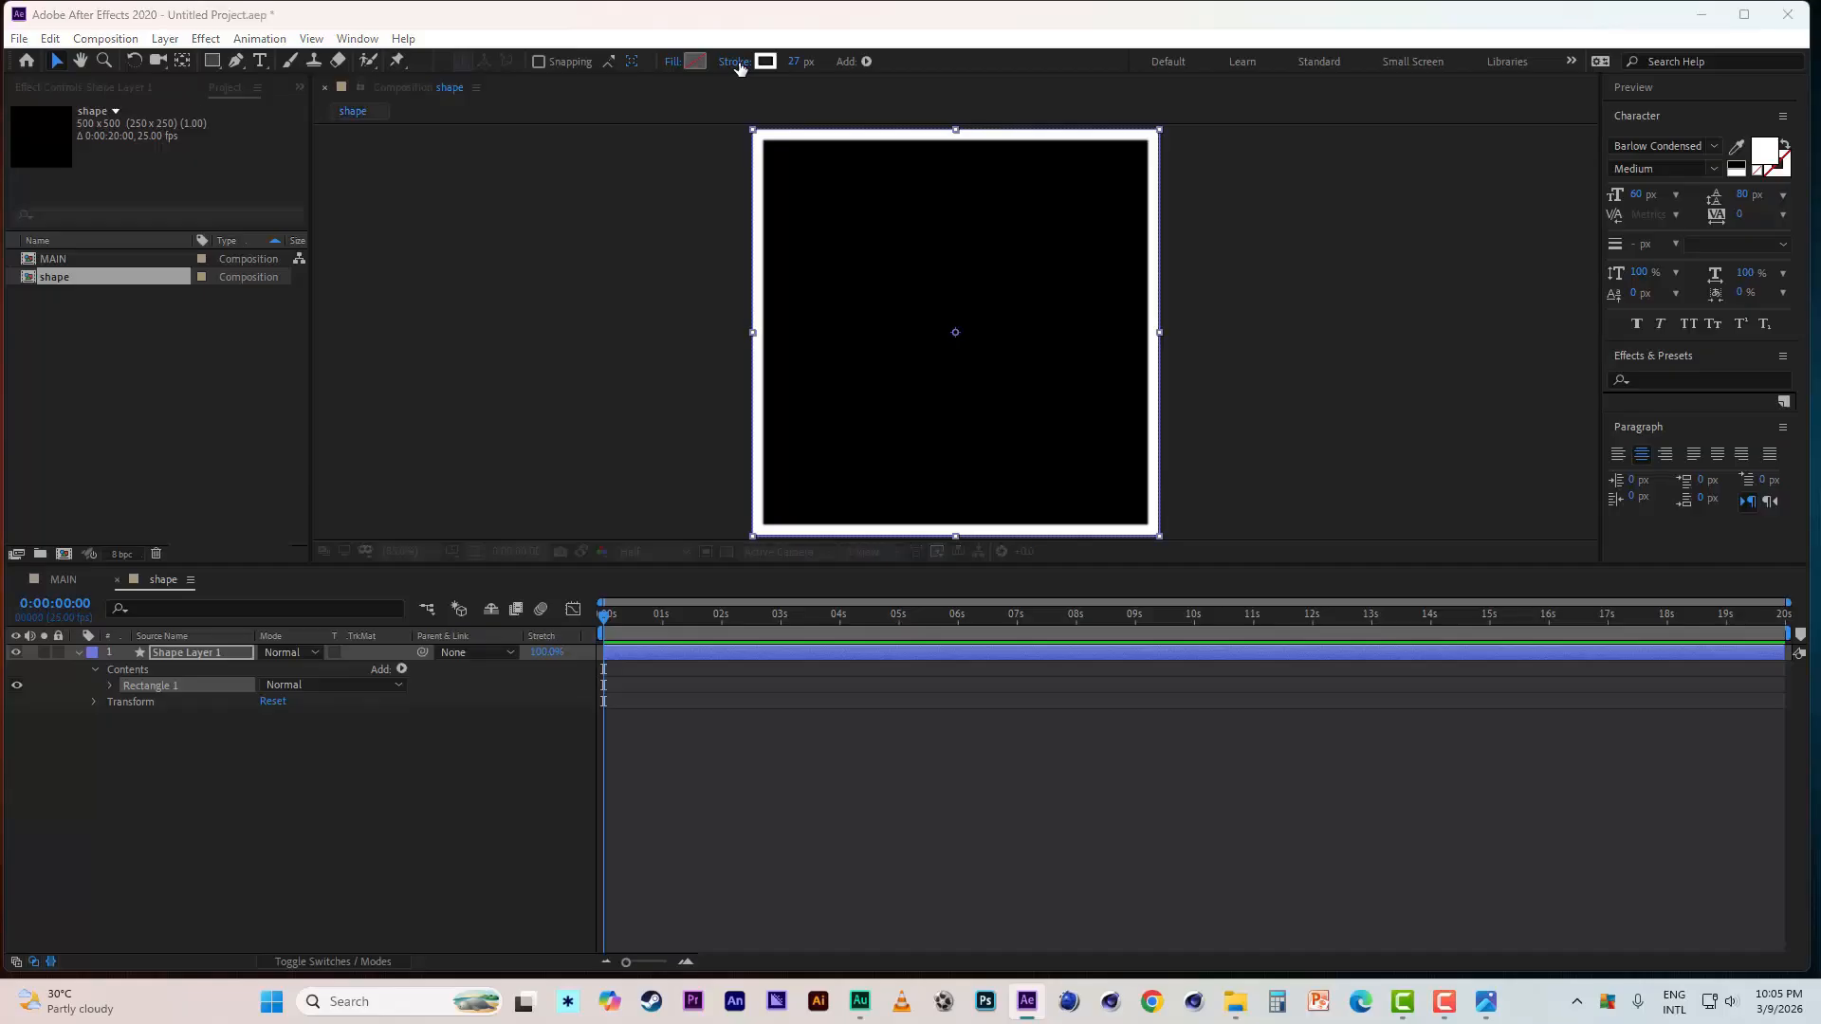
pyautogui.click(814, 444)
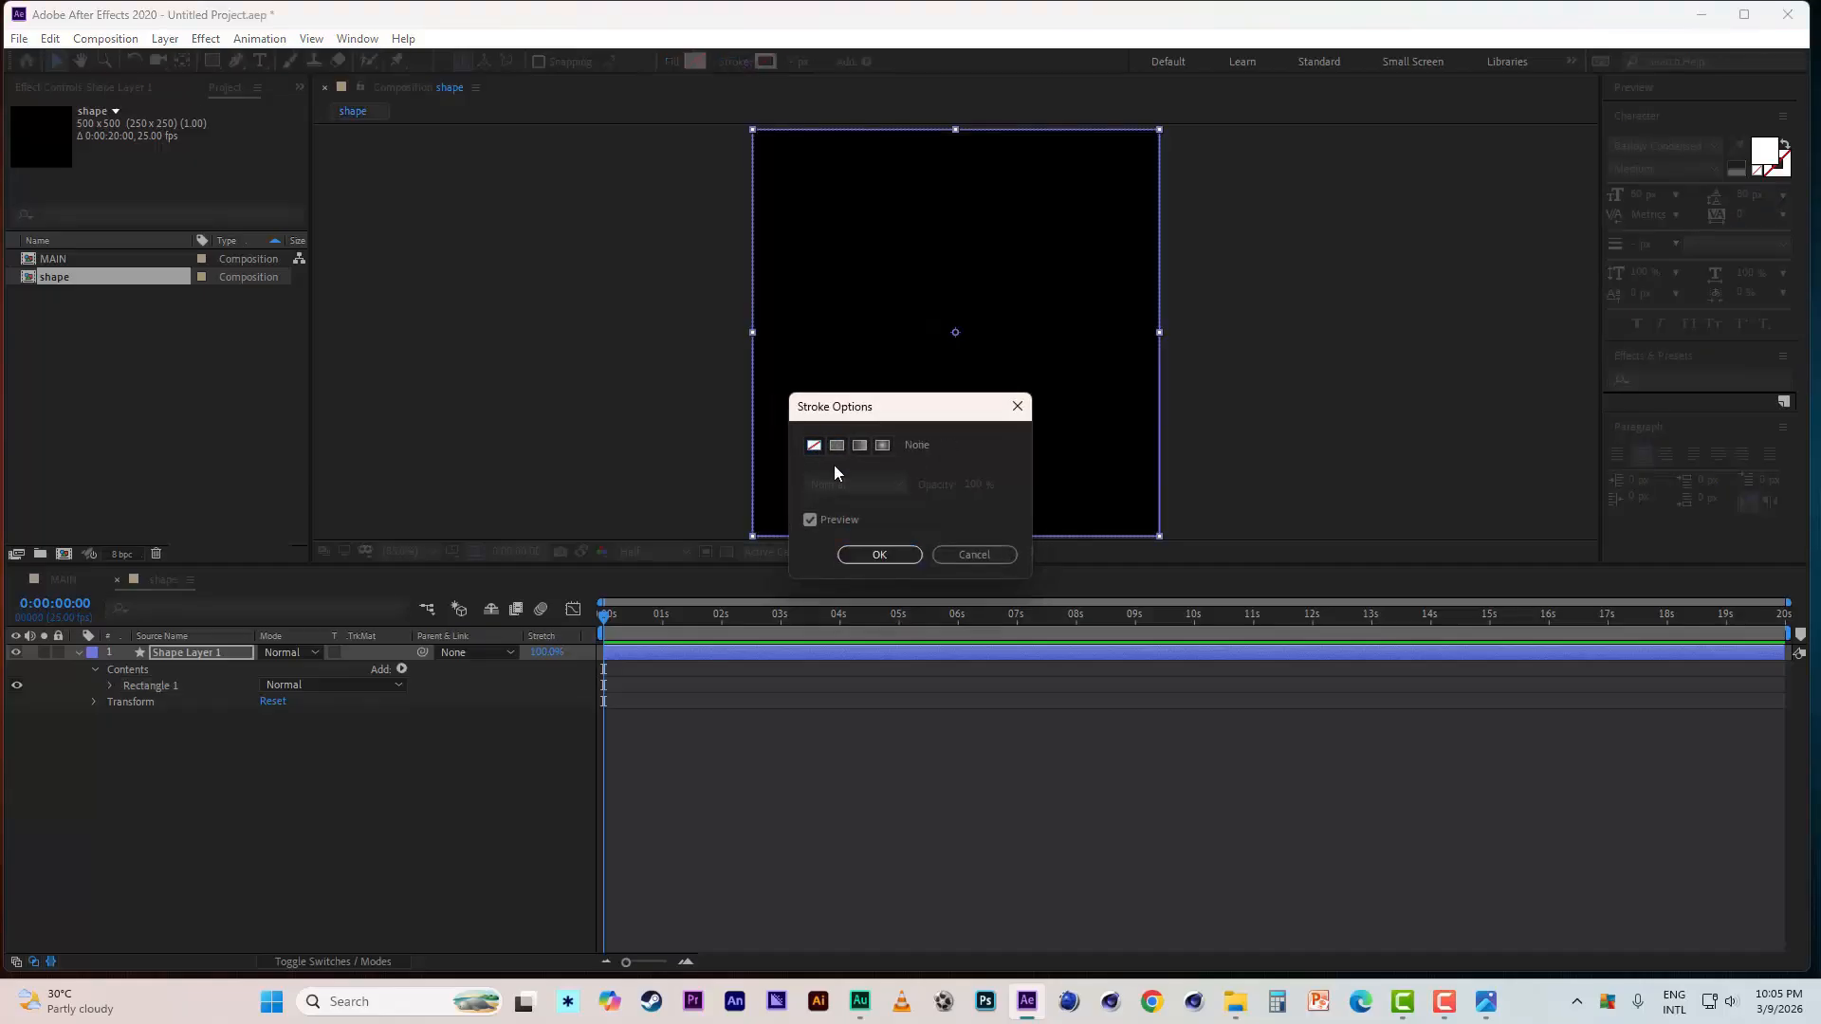
pyautogui.click(879, 555)
pyautogui.click(695, 61)
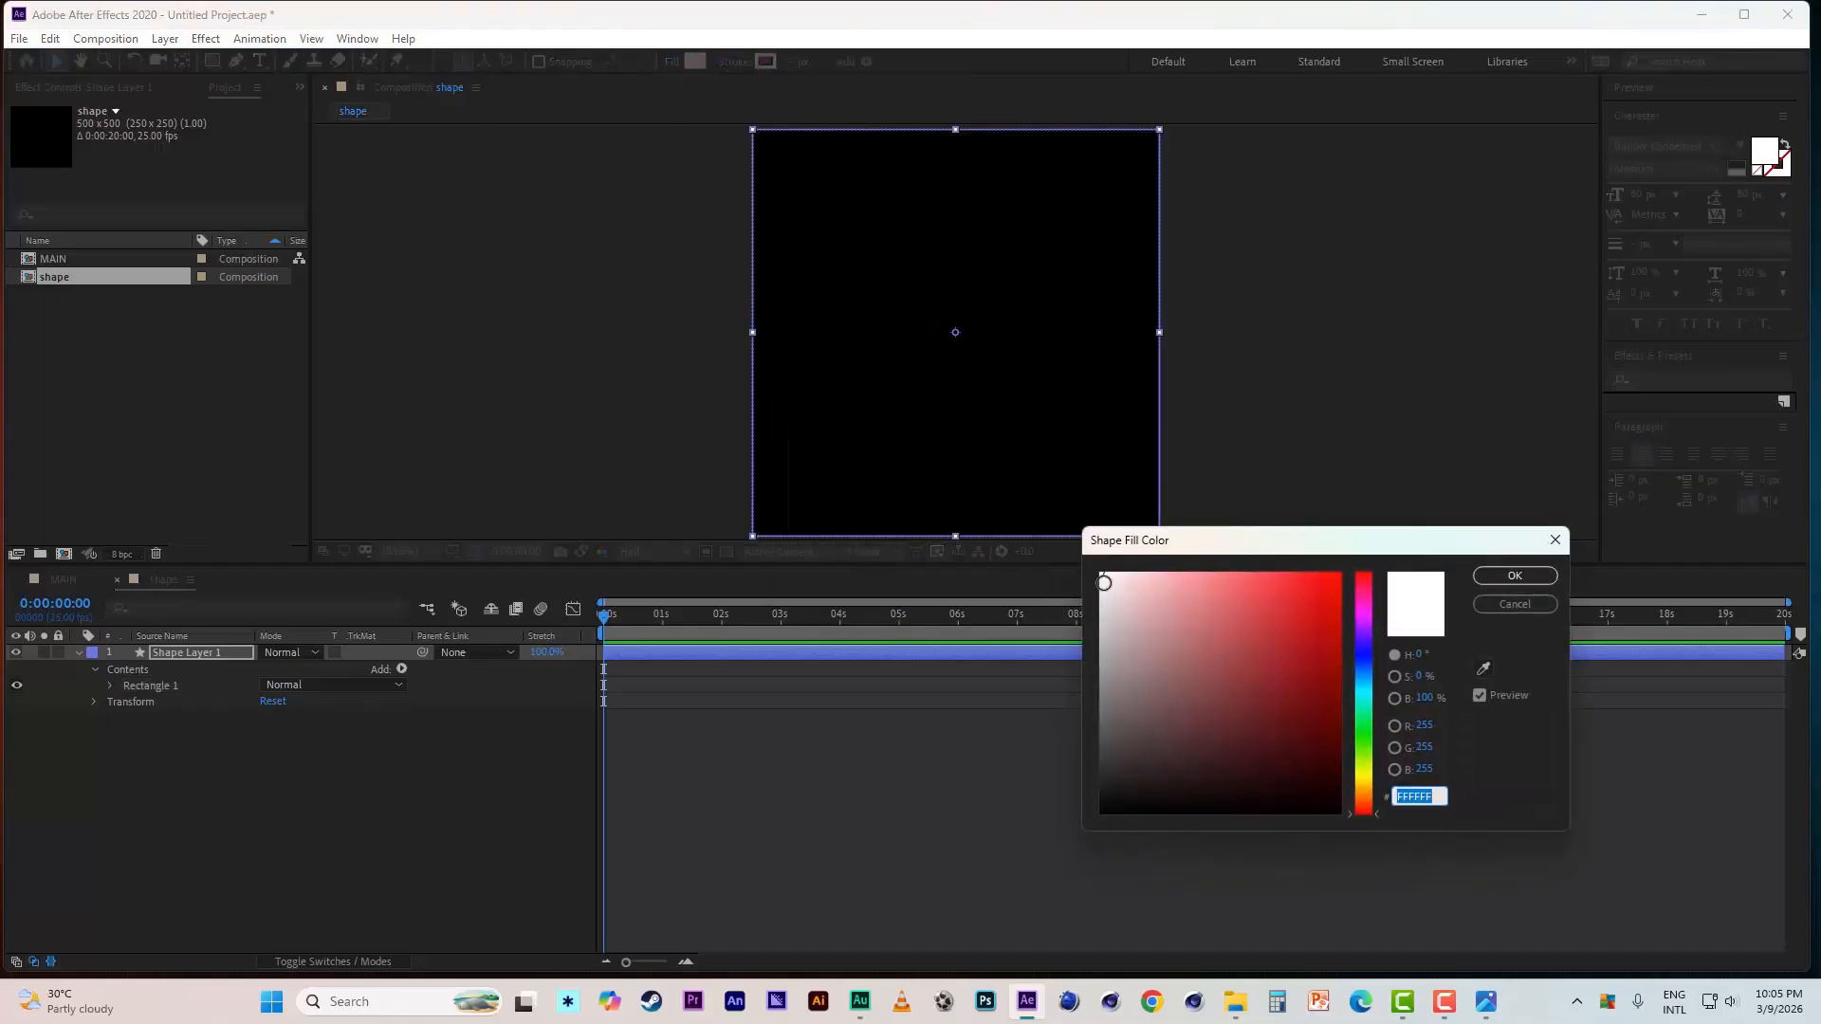
pyautogui.click(1104, 575)
pyautogui.click(1514, 575)
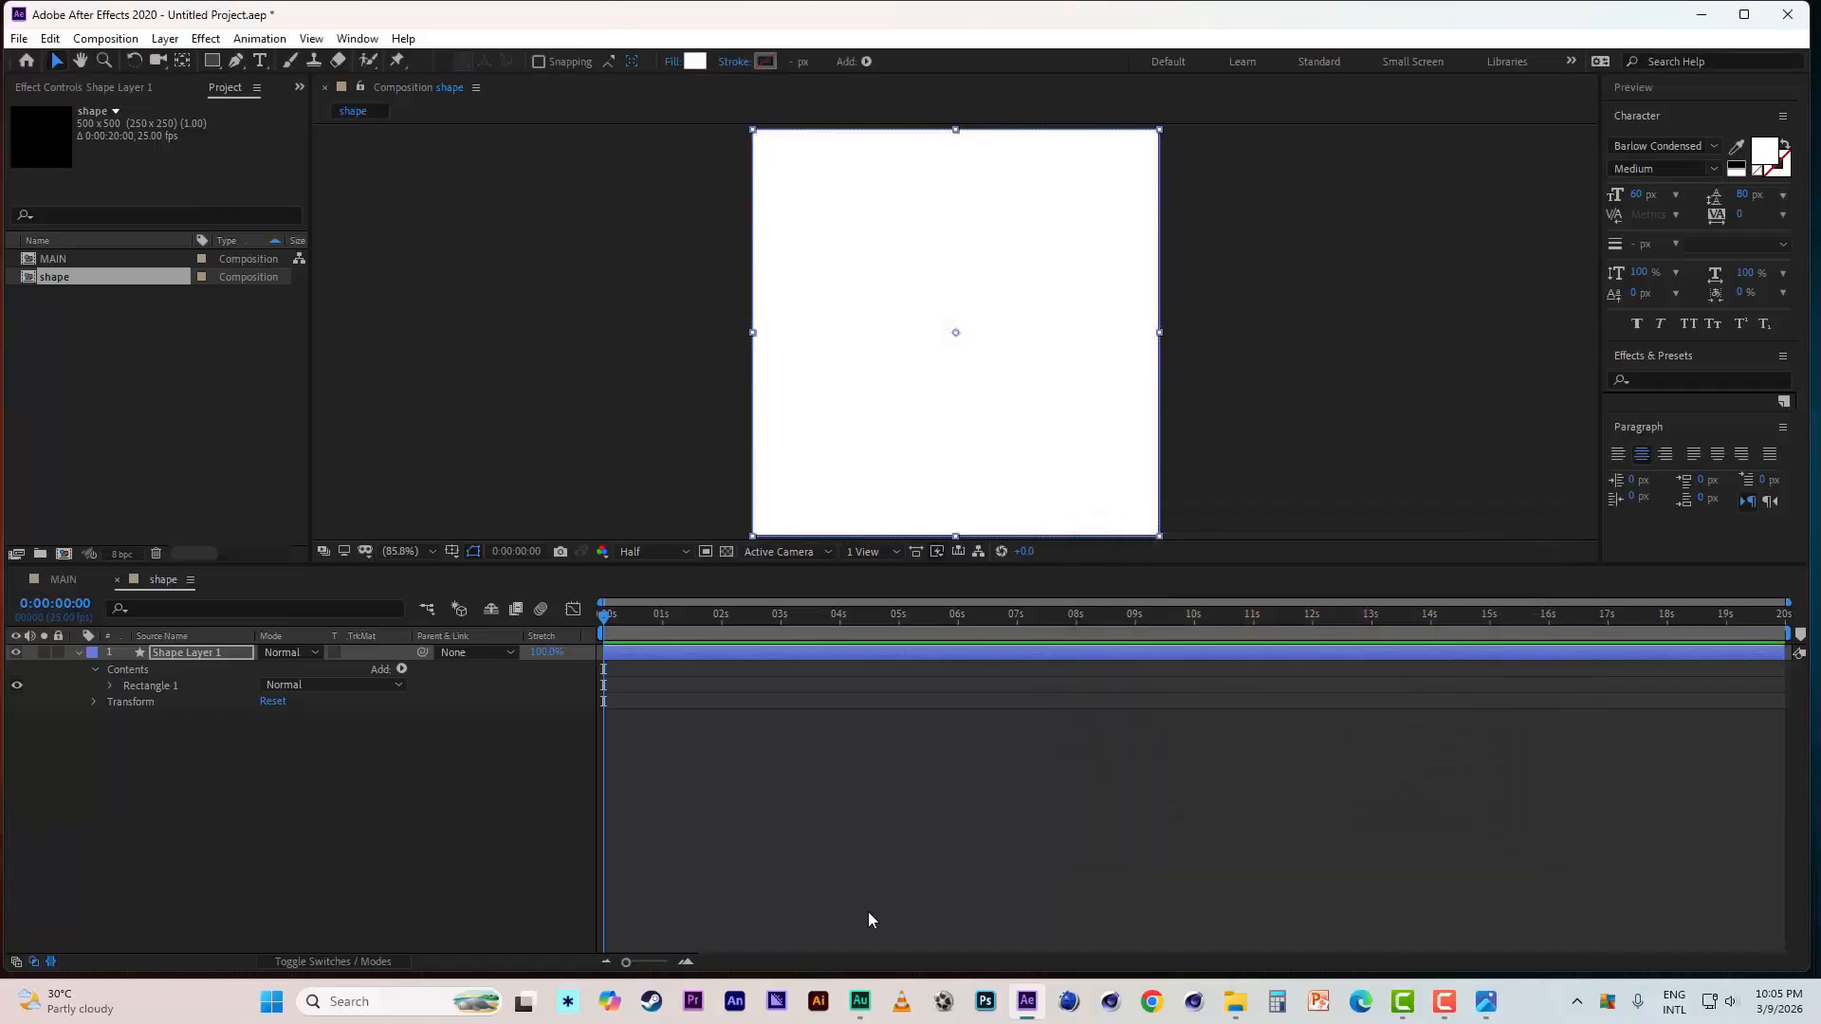
# - Add a full-frame 1920 × 1080 px white solid to the MAIN composition
pyautogui.click(63, 579)
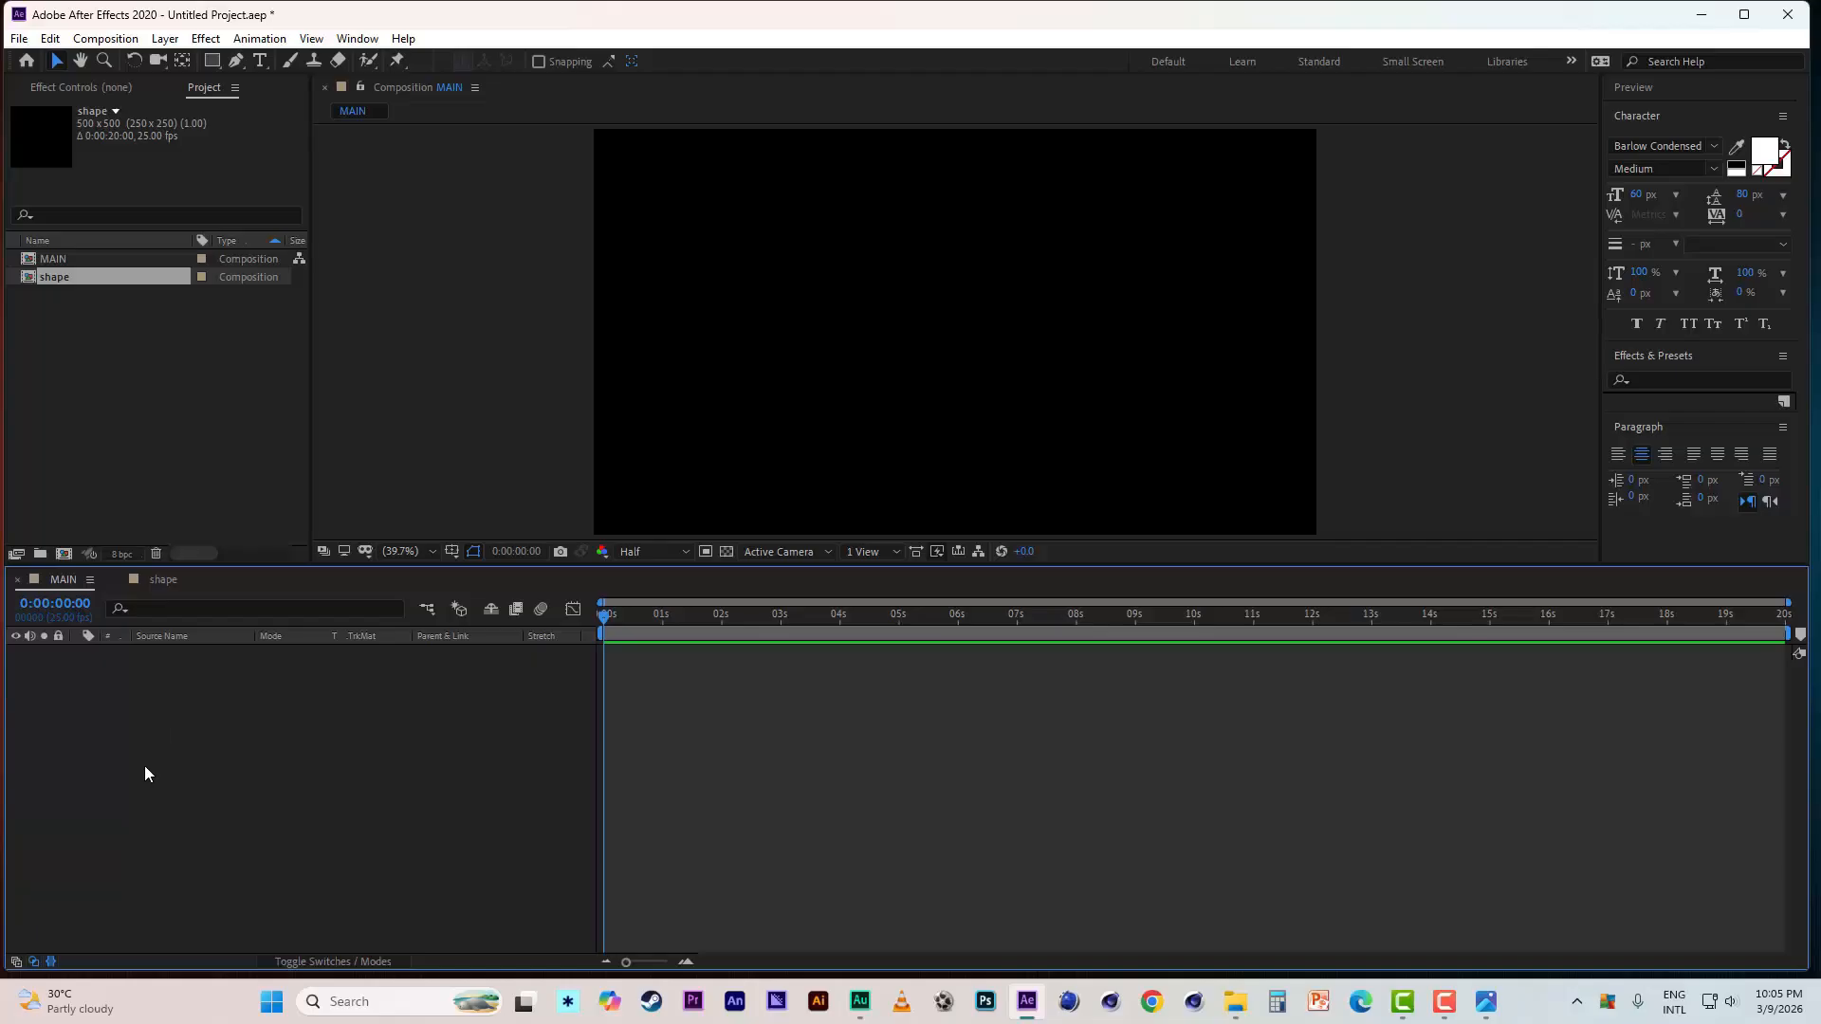
pyautogui.rightClick(167, 784)
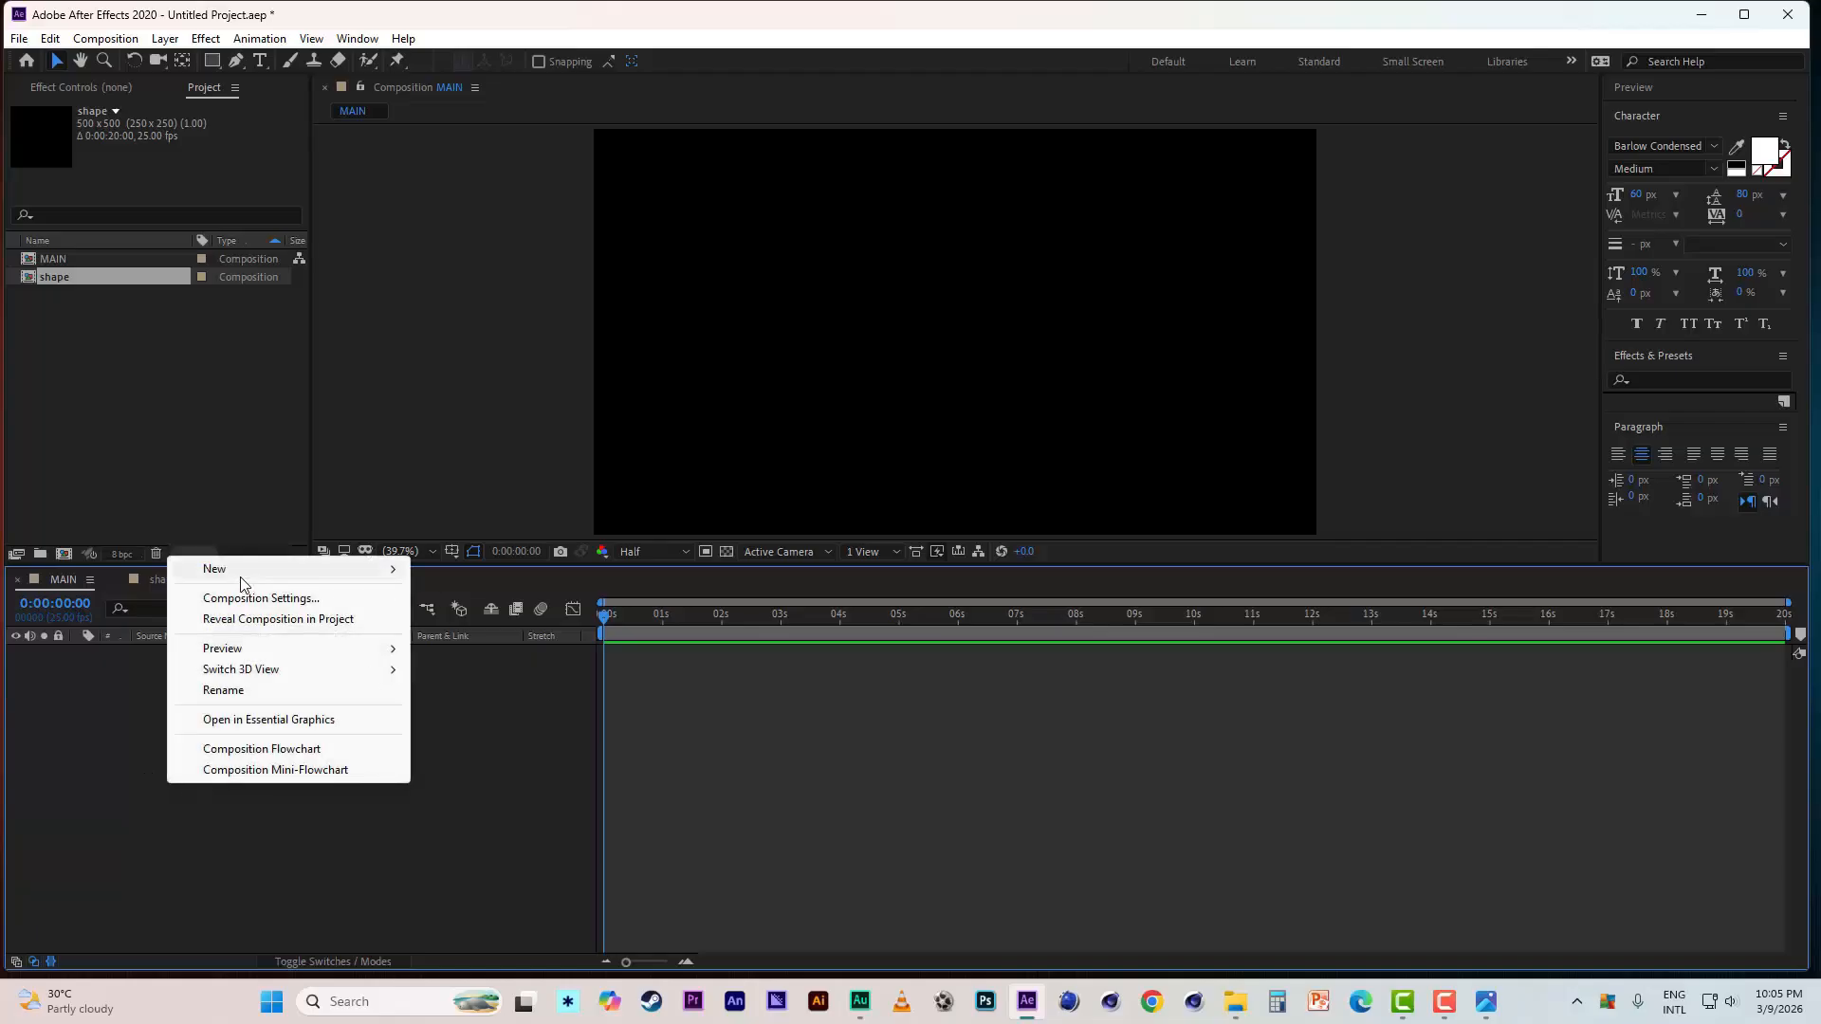
pyautogui.moveTo(241, 581)
pyautogui.click(488, 618)
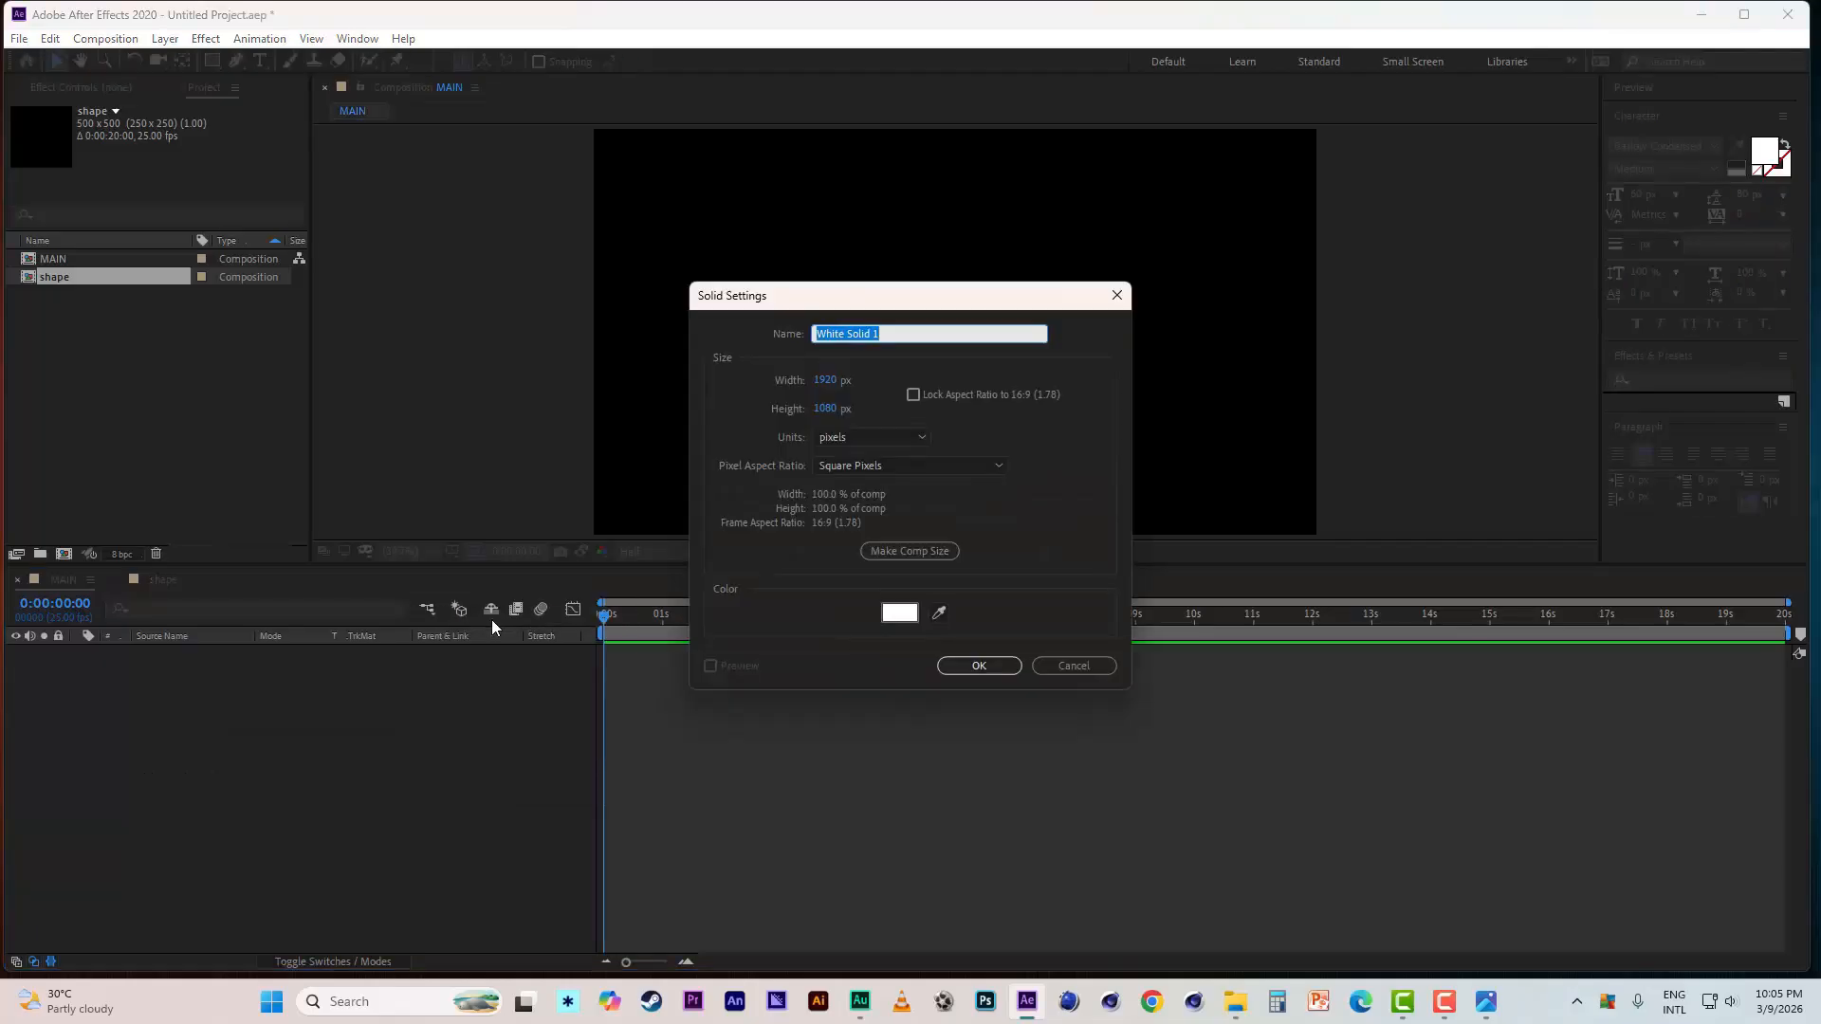
pyautogui.click(954, 668)
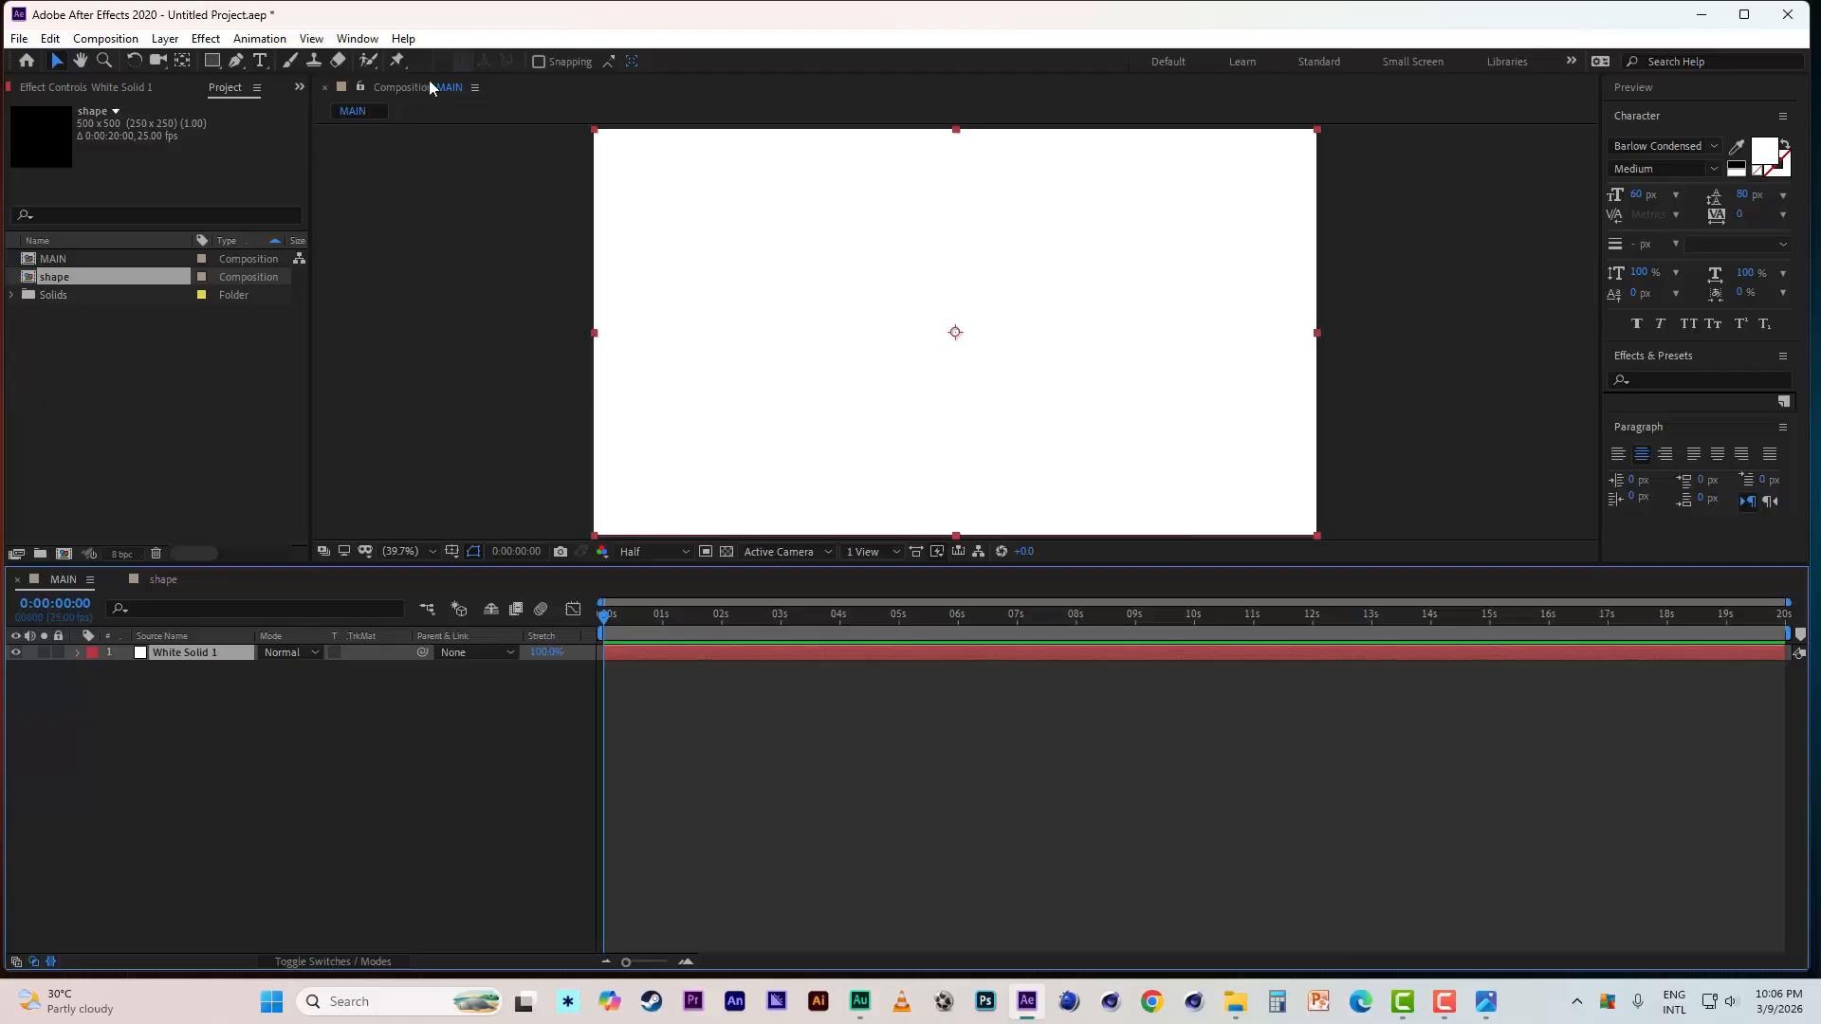
# - Show the rulers and place a horizontal and a vertical guide through the solid's centre point
pyautogui.click(313, 39)
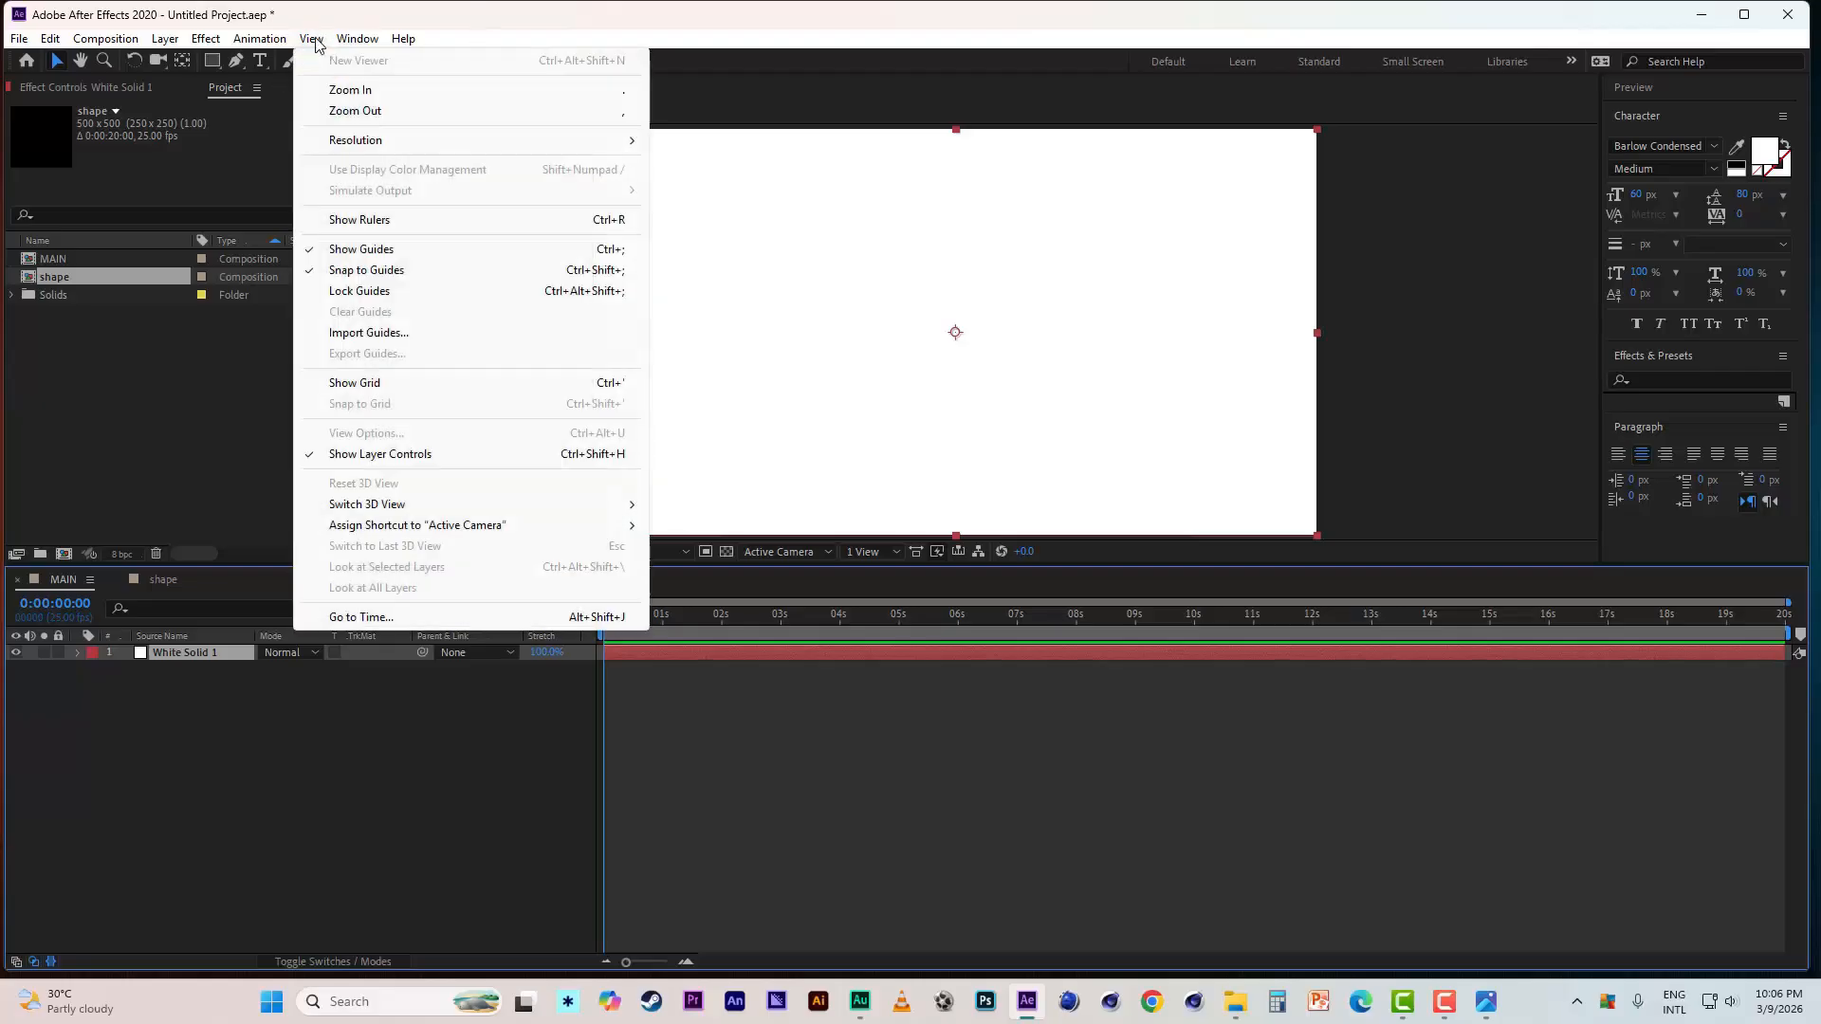
pyautogui.click(369, 222)
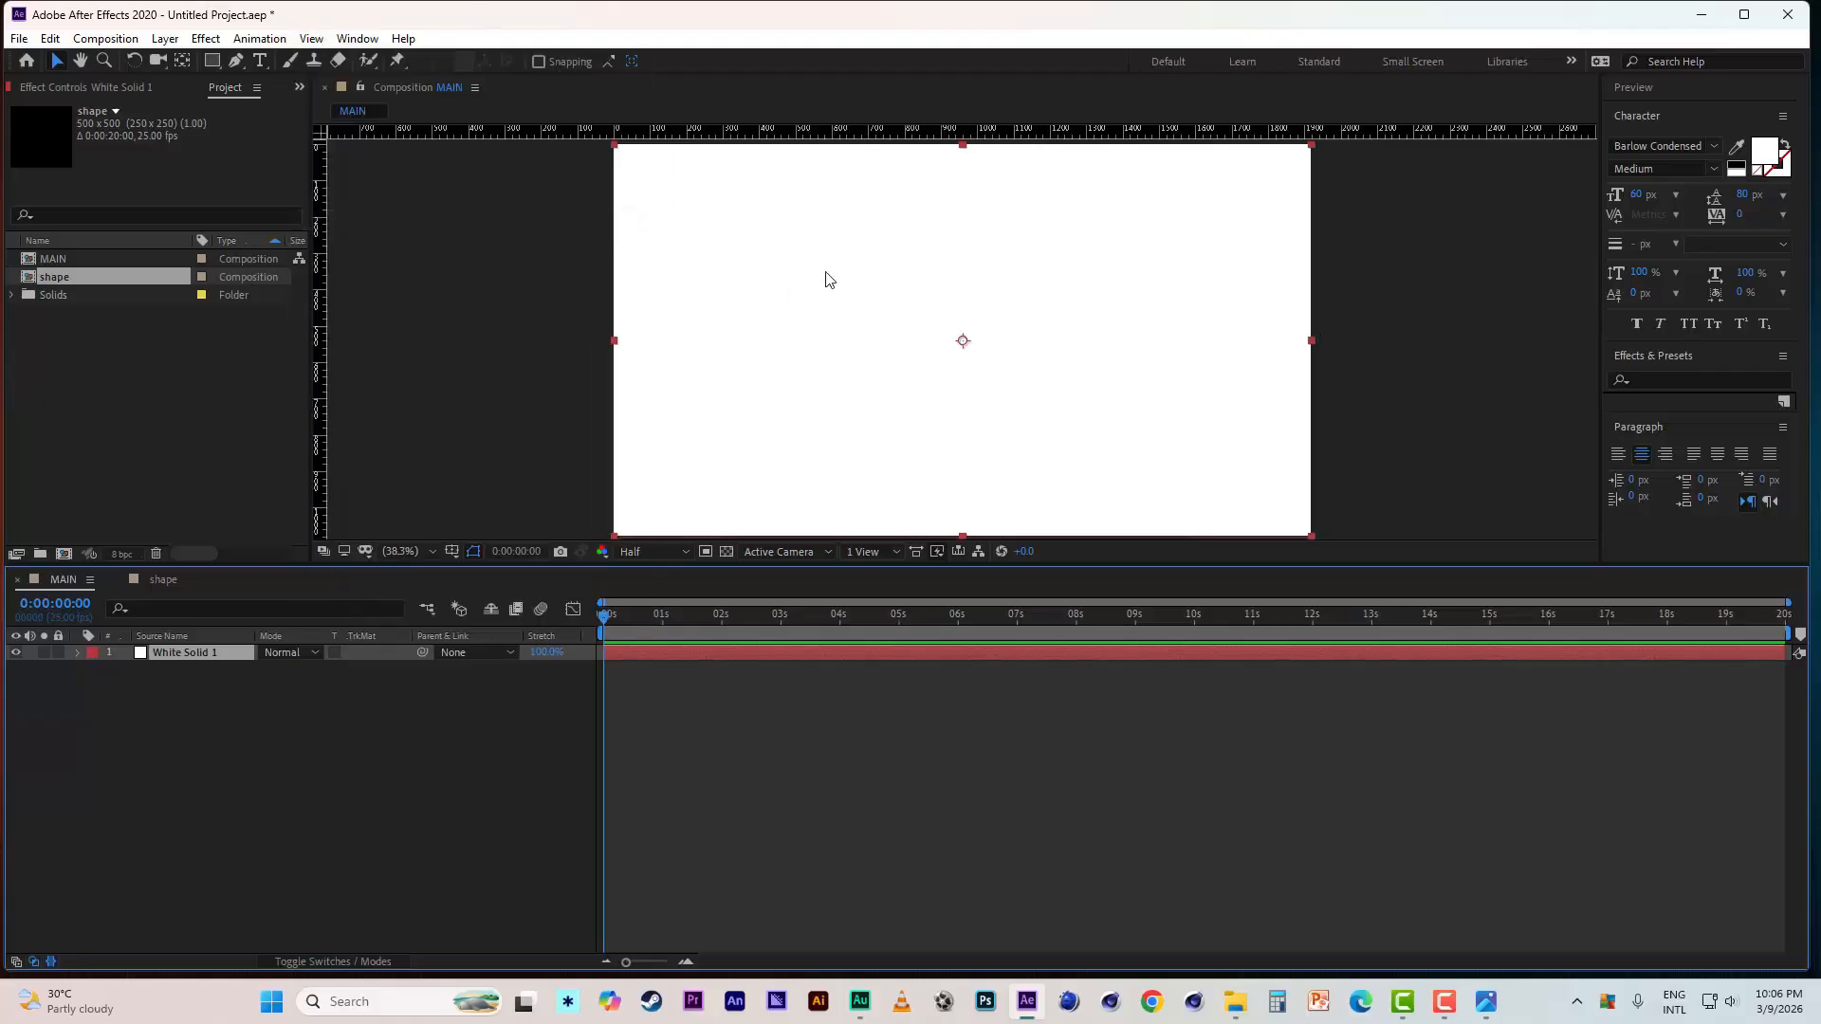
pyautogui.moveTo(911, 135); pyautogui.dragTo(923, 339)
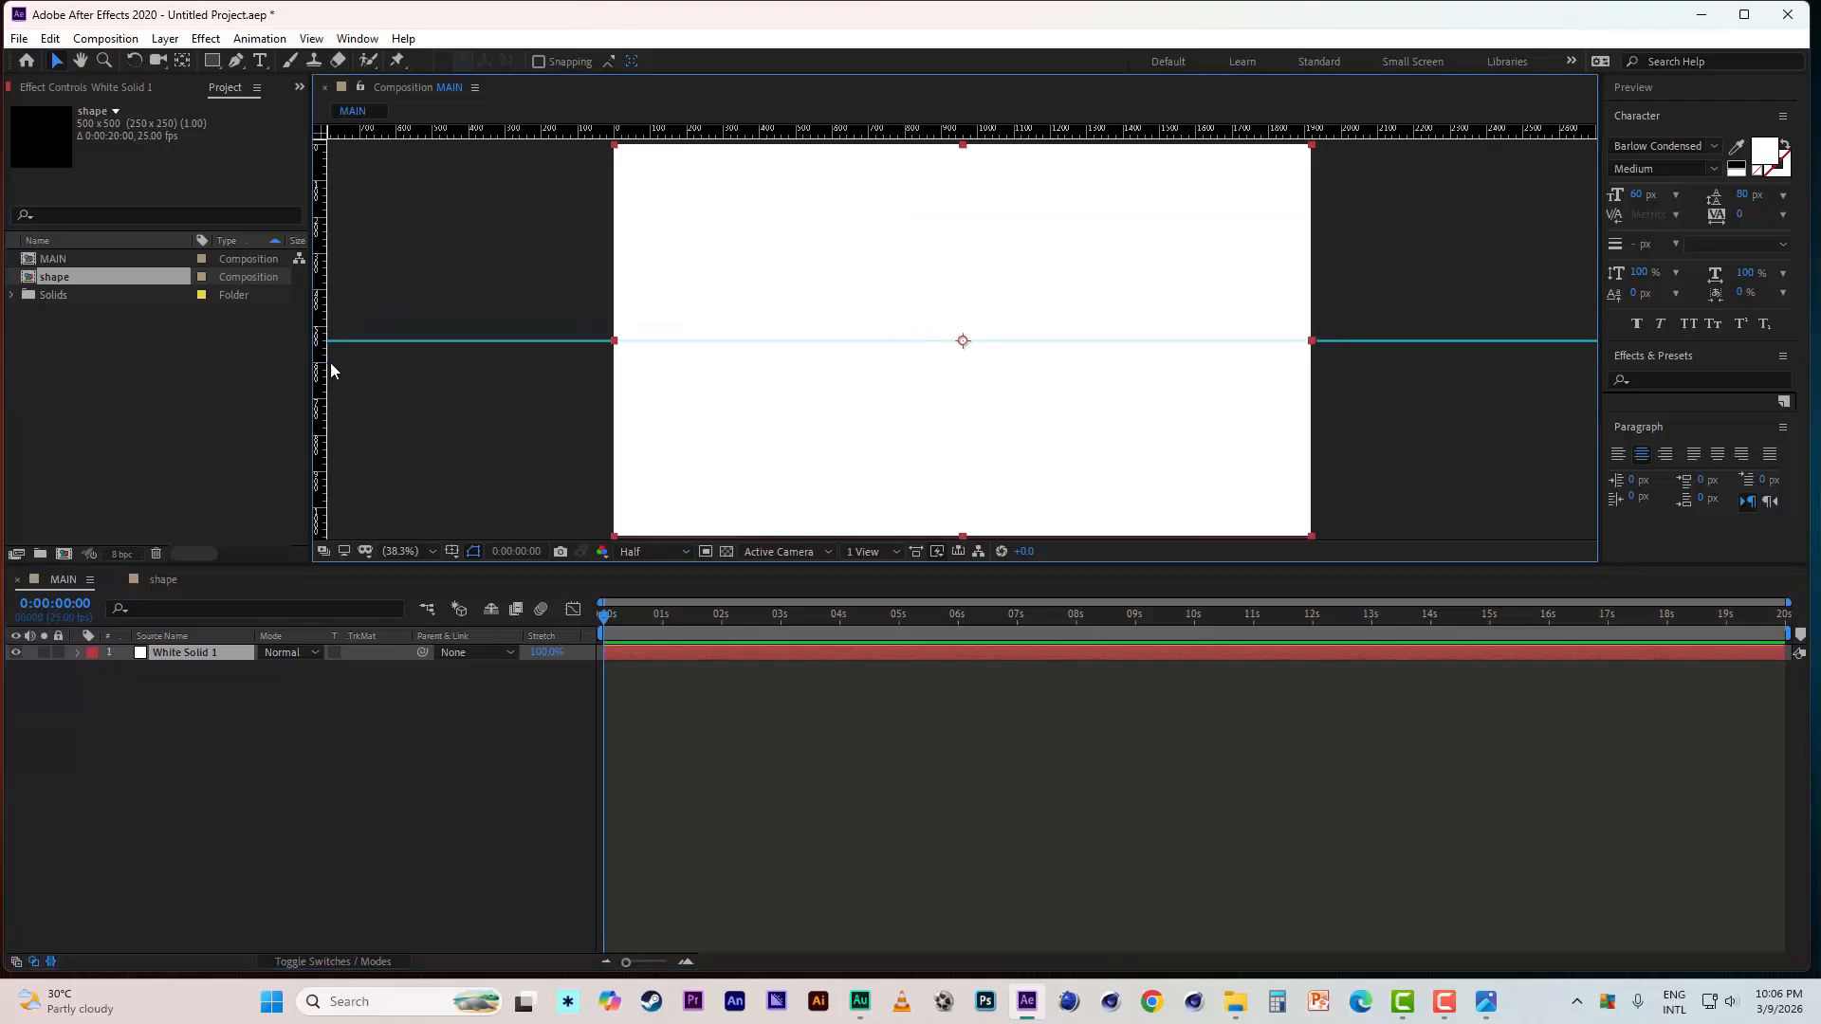
pyautogui.moveTo(322, 372); pyautogui.dragTo(962, 384)
# - Copy the square shape layer from the shape composition into MAIN and centre it on the guide intersection
pyautogui.click(157, 577)
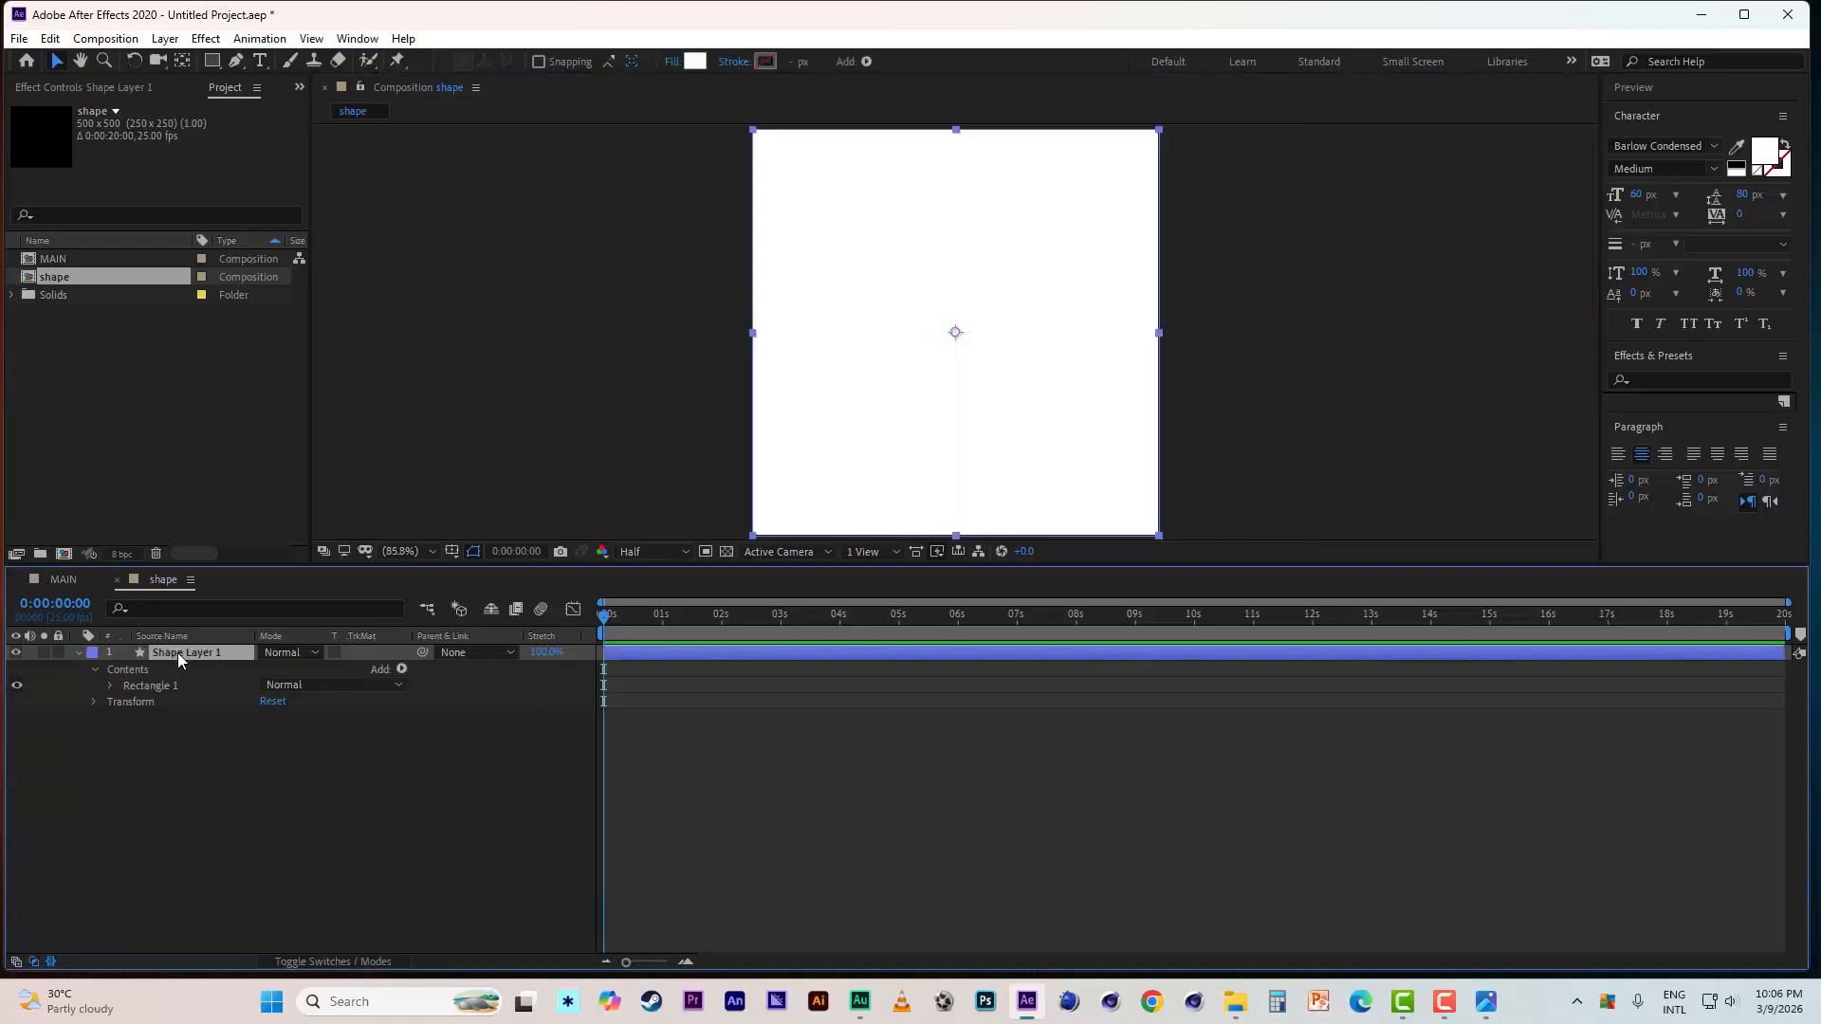
pyautogui.click(50, 38)
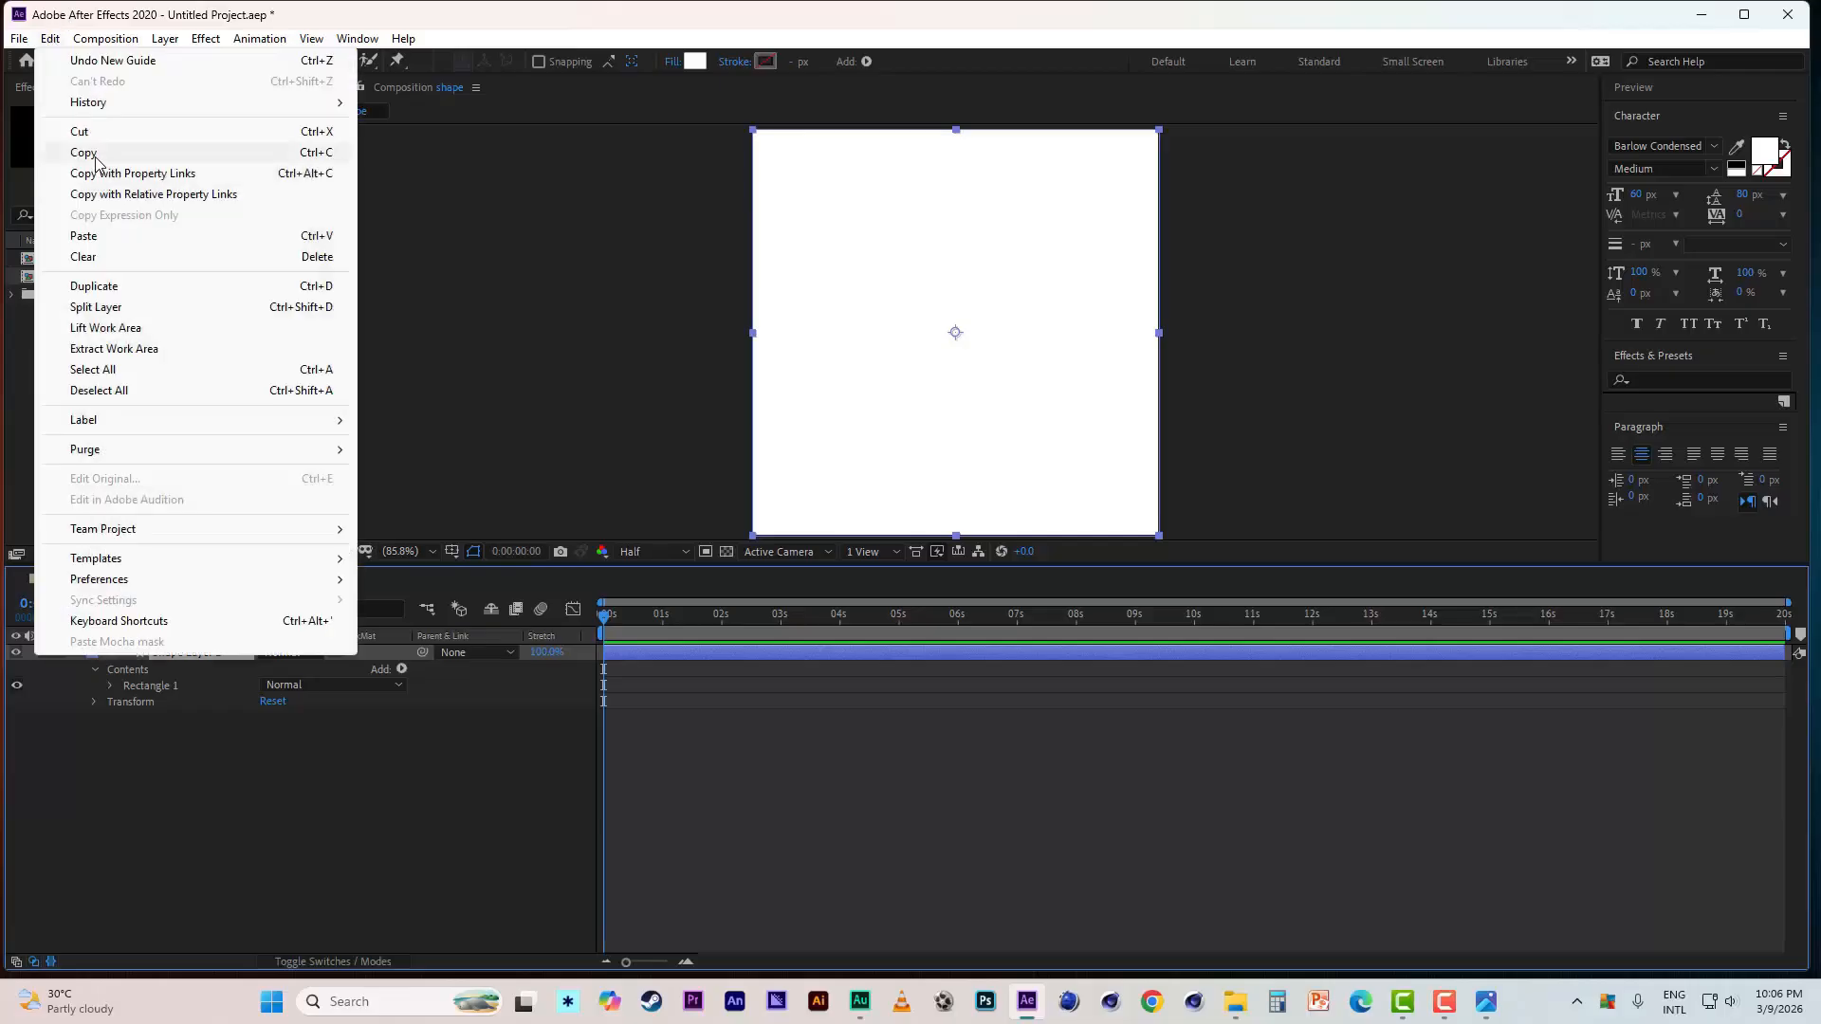
pyautogui.click(95, 155)
pyautogui.click(62, 579)
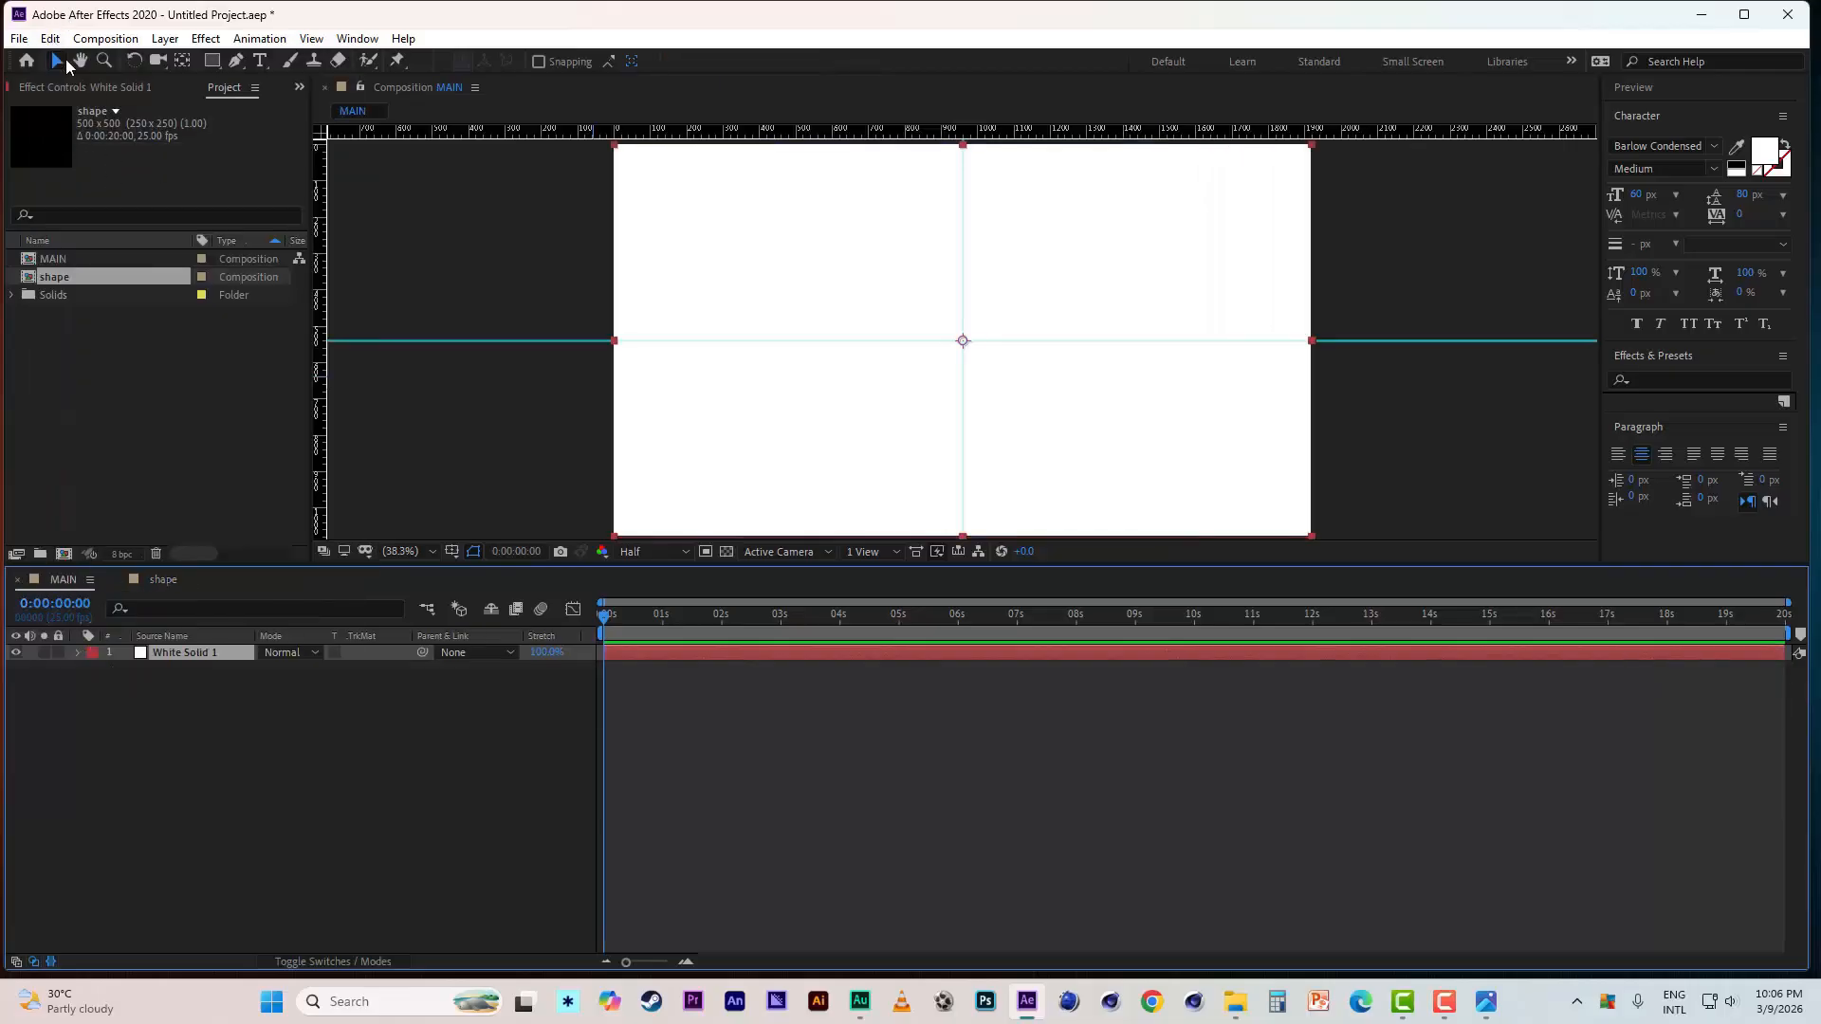
pyautogui.click(50, 39)
pyautogui.click(84, 235)
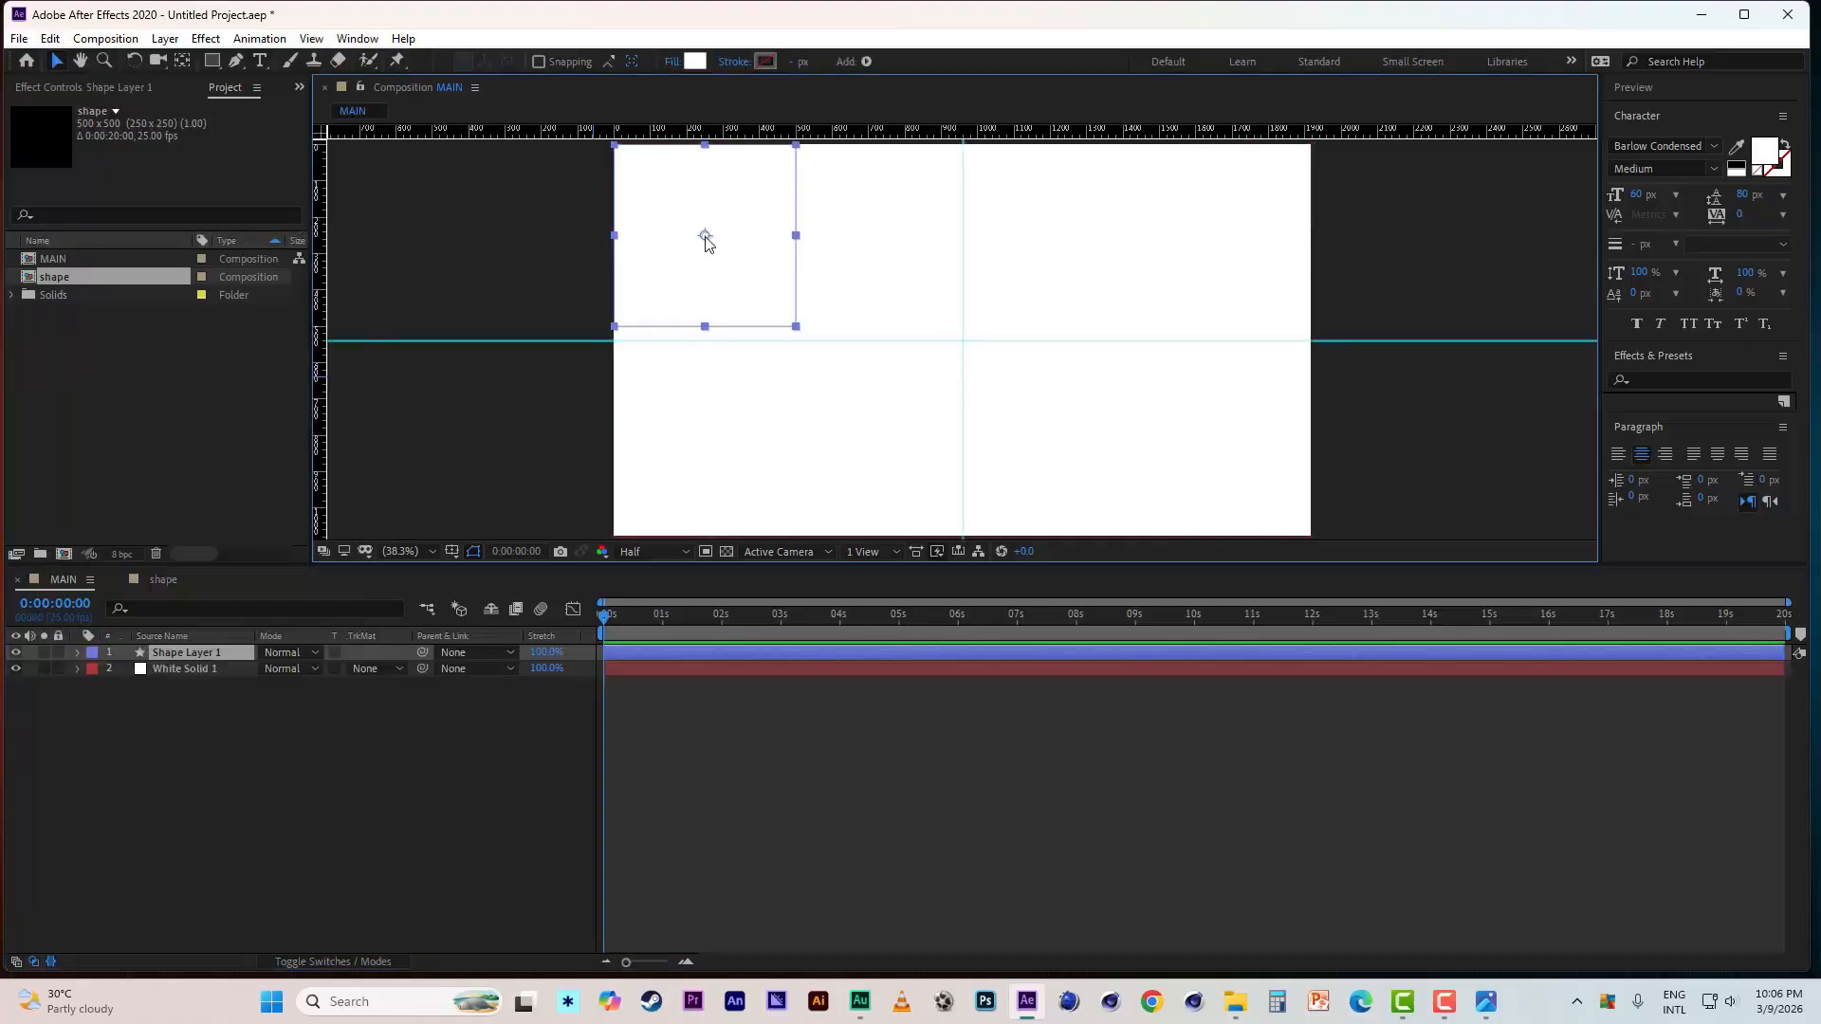
pyautogui.moveTo(703, 240); pyautogui.dragTo(959, 341)
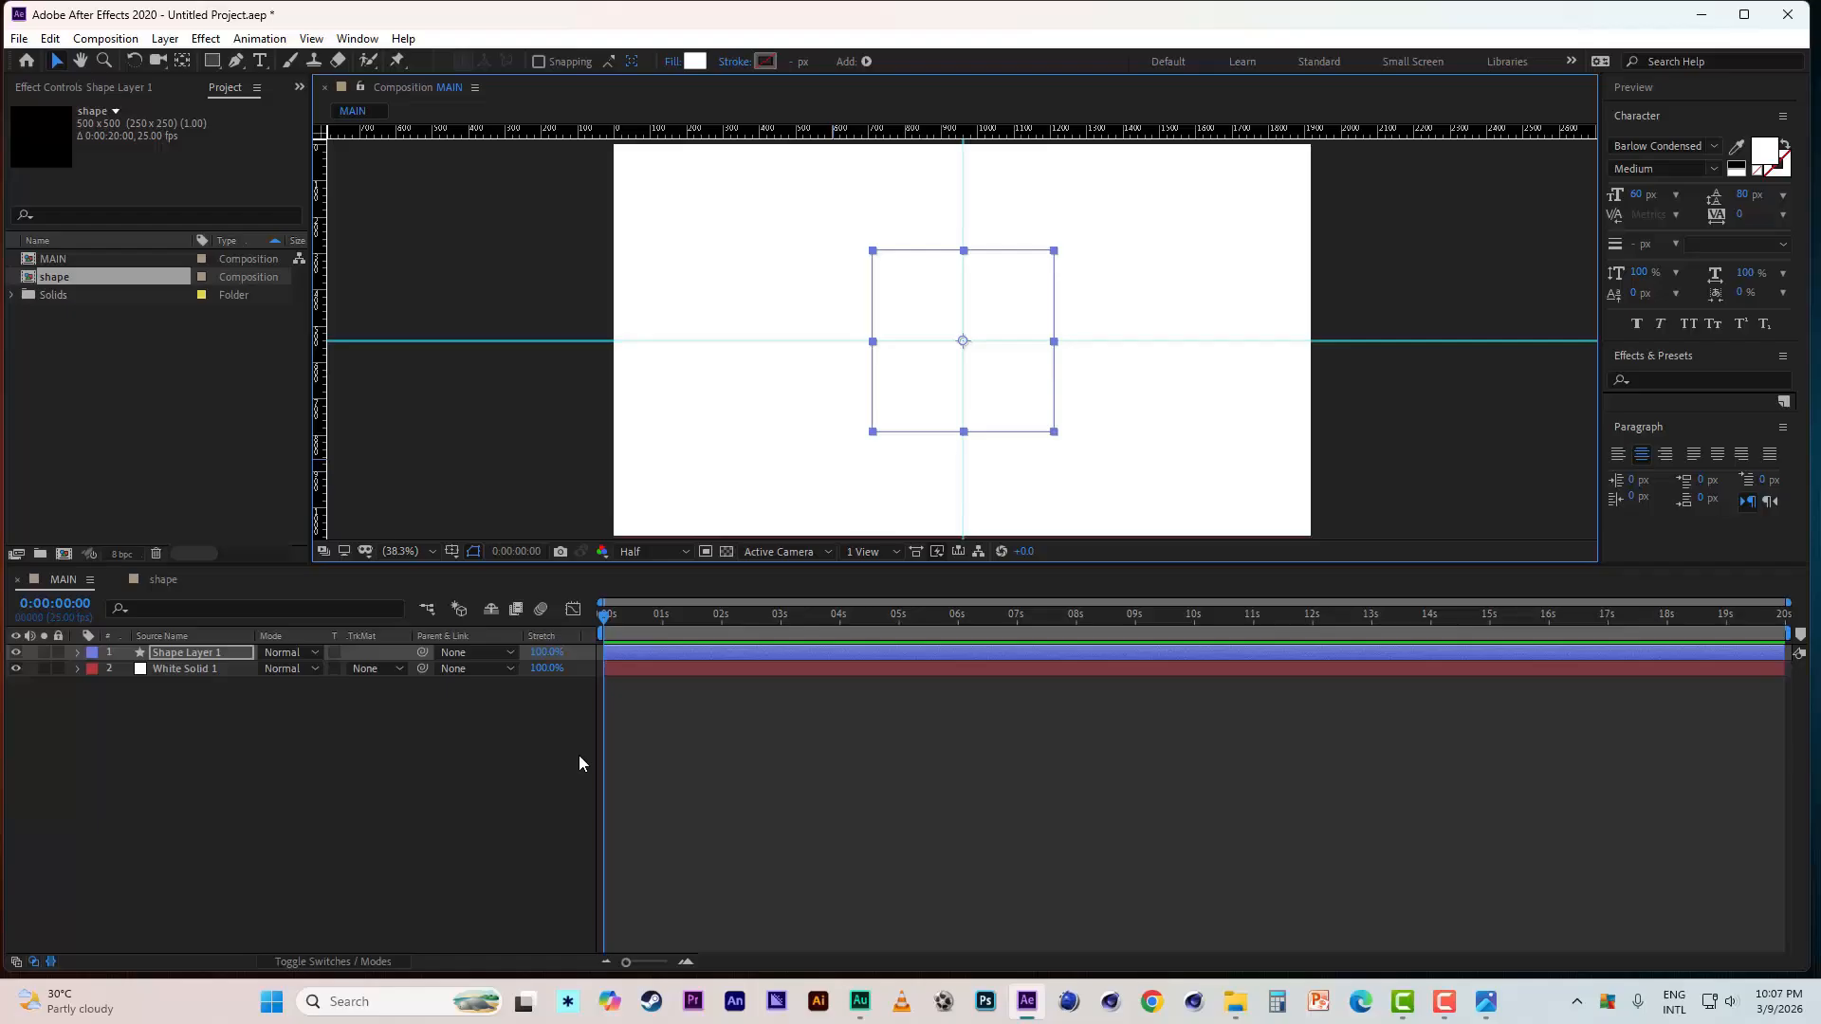
# - Delete the white solid from MAIN and close the shape composition's timeline
pyautogui.click(199, 669)
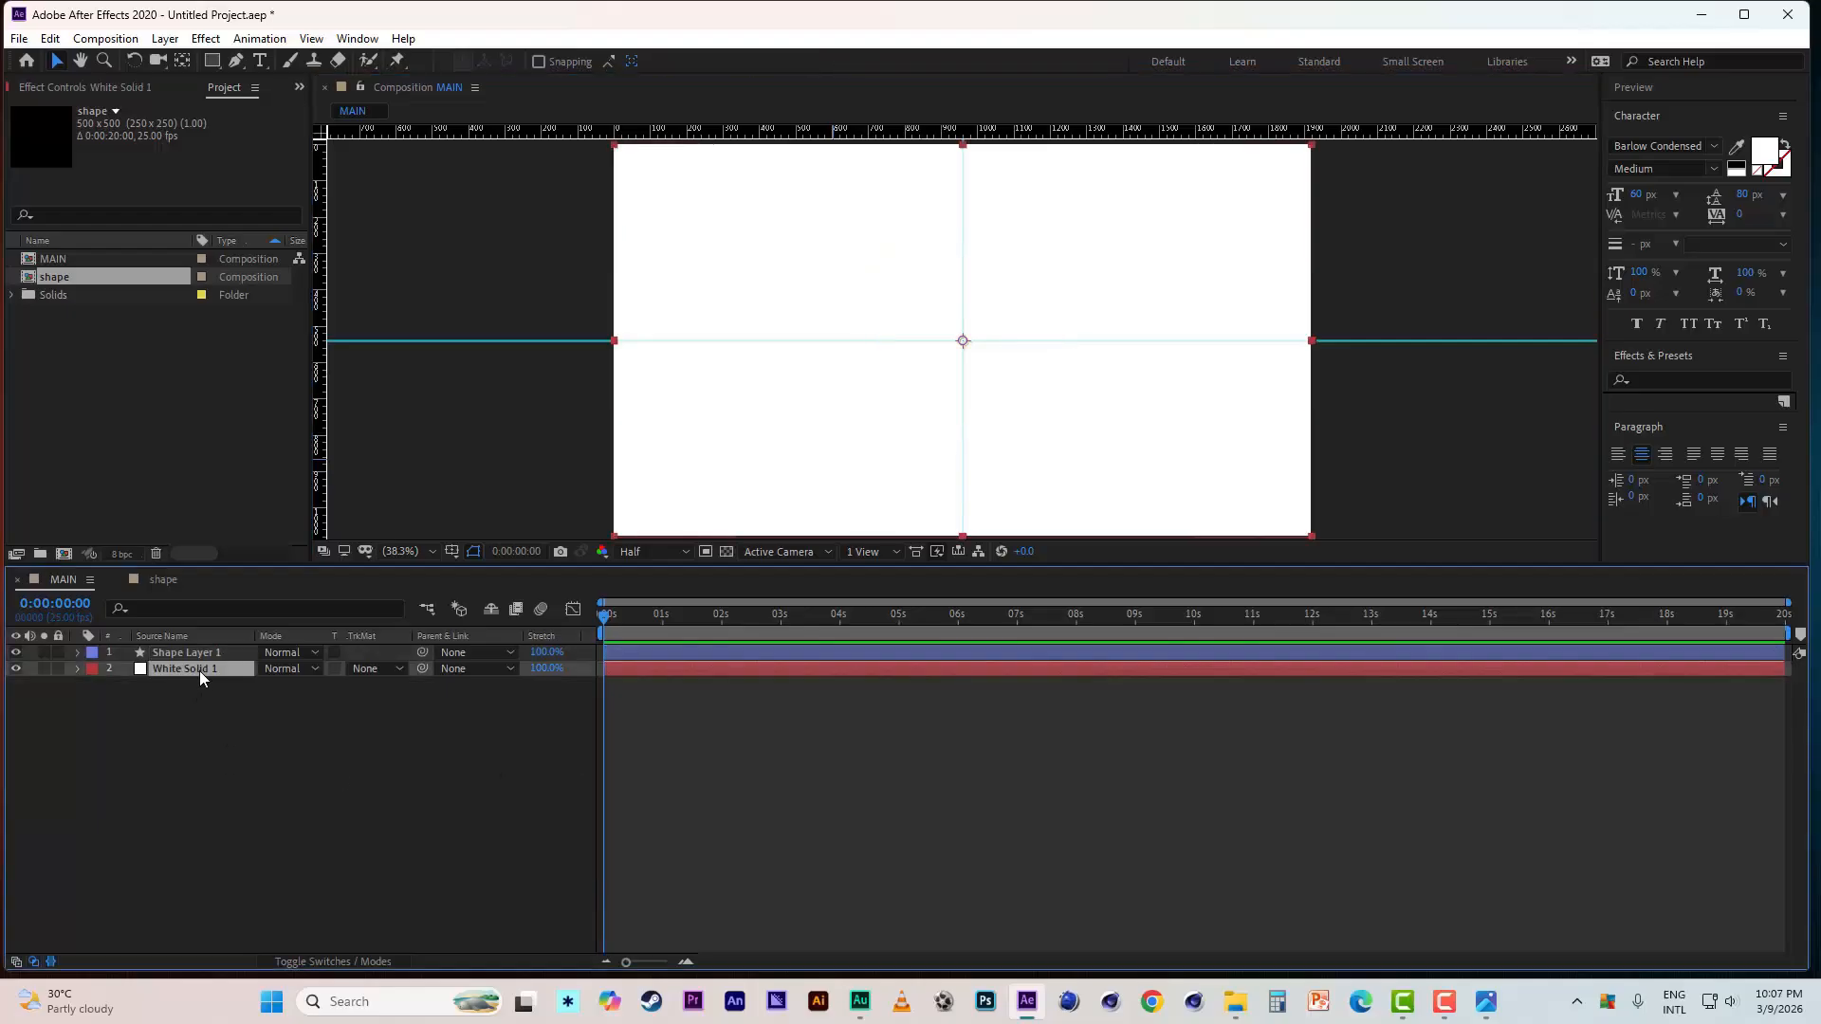
pyautogui.press('Delete')
pyautogui.click(152, 579)
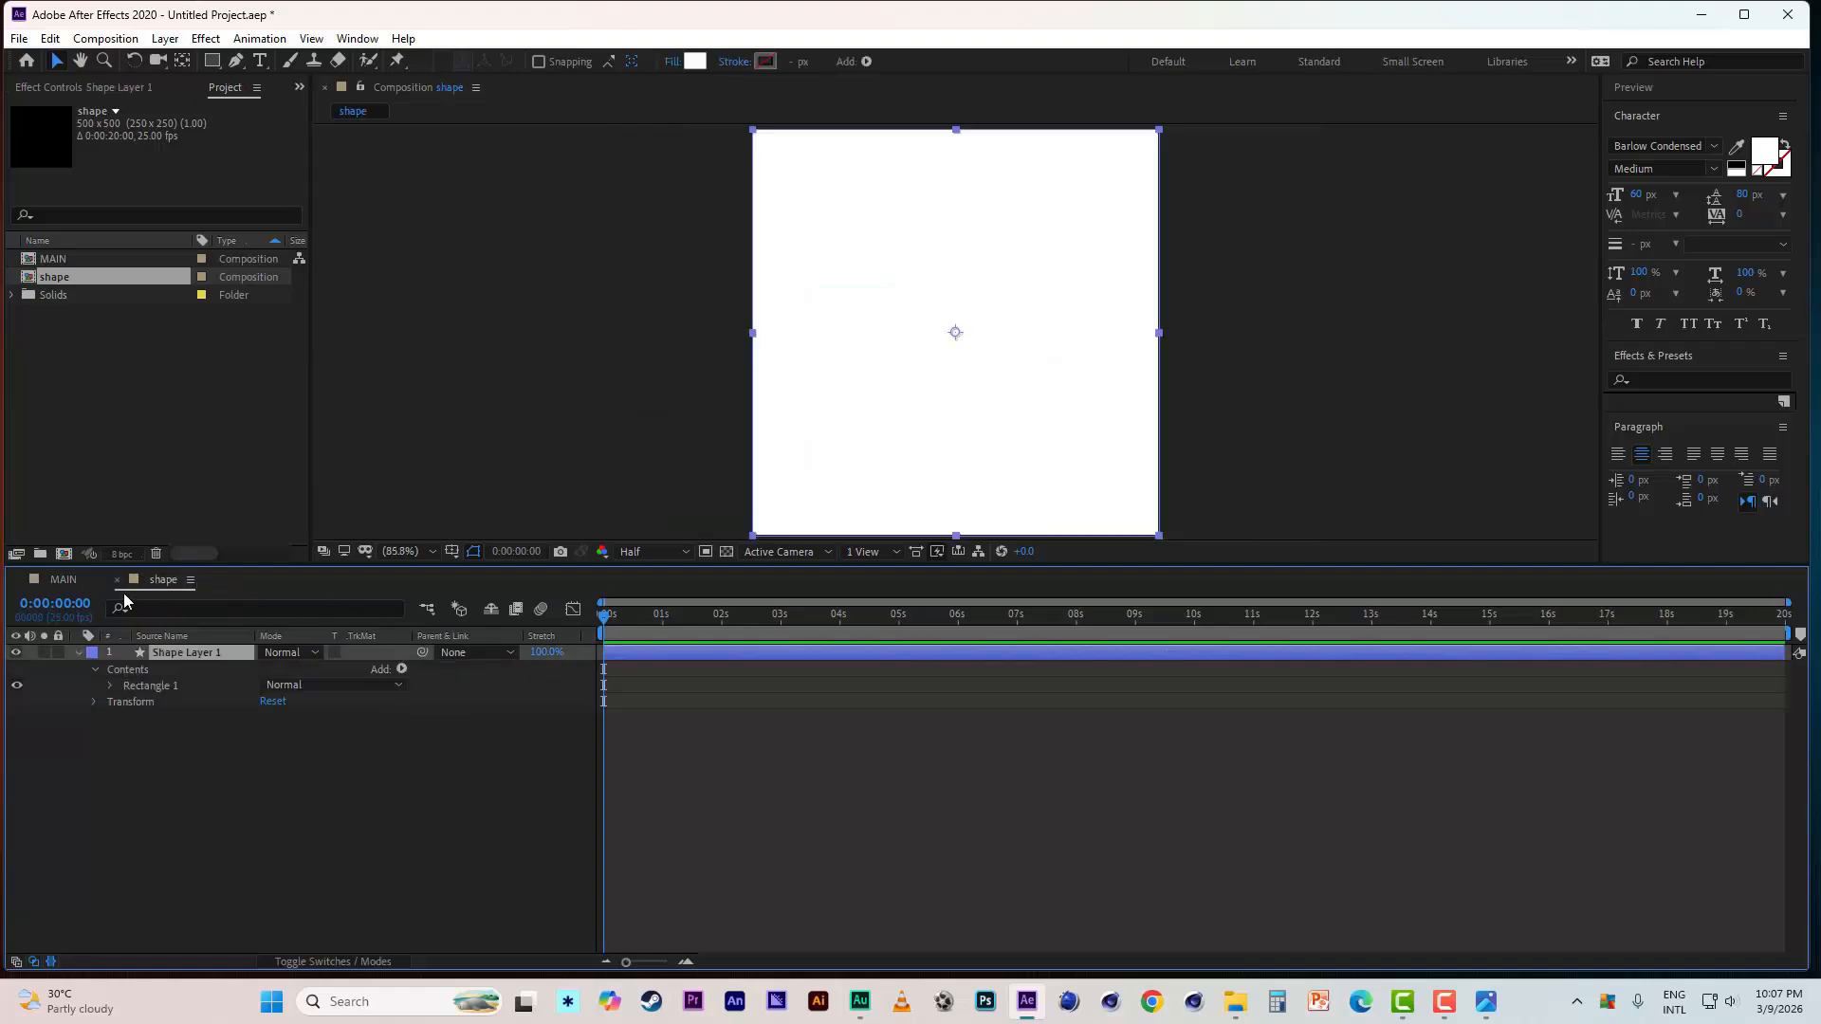
pyautogui.click(118, 579)
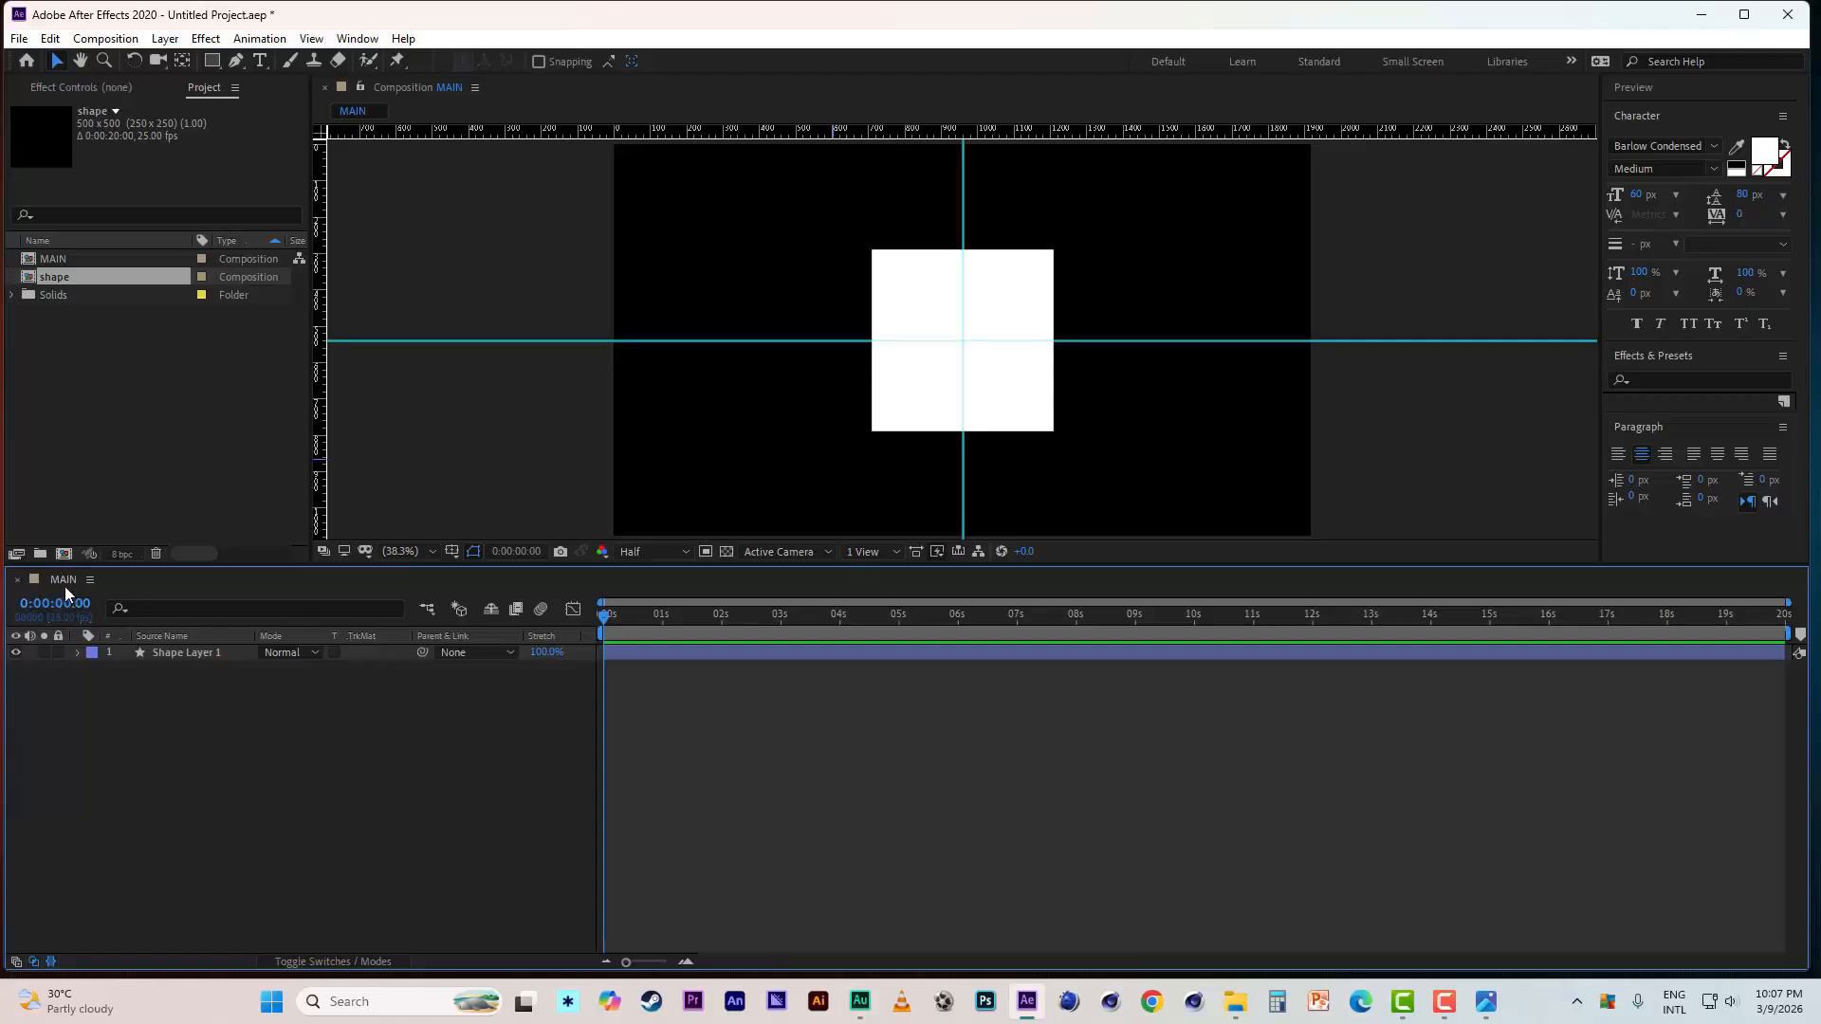
# - Show the layer switches and make the square shape layer in MAIN a 3D layer
pyautogui.click(191, 657)
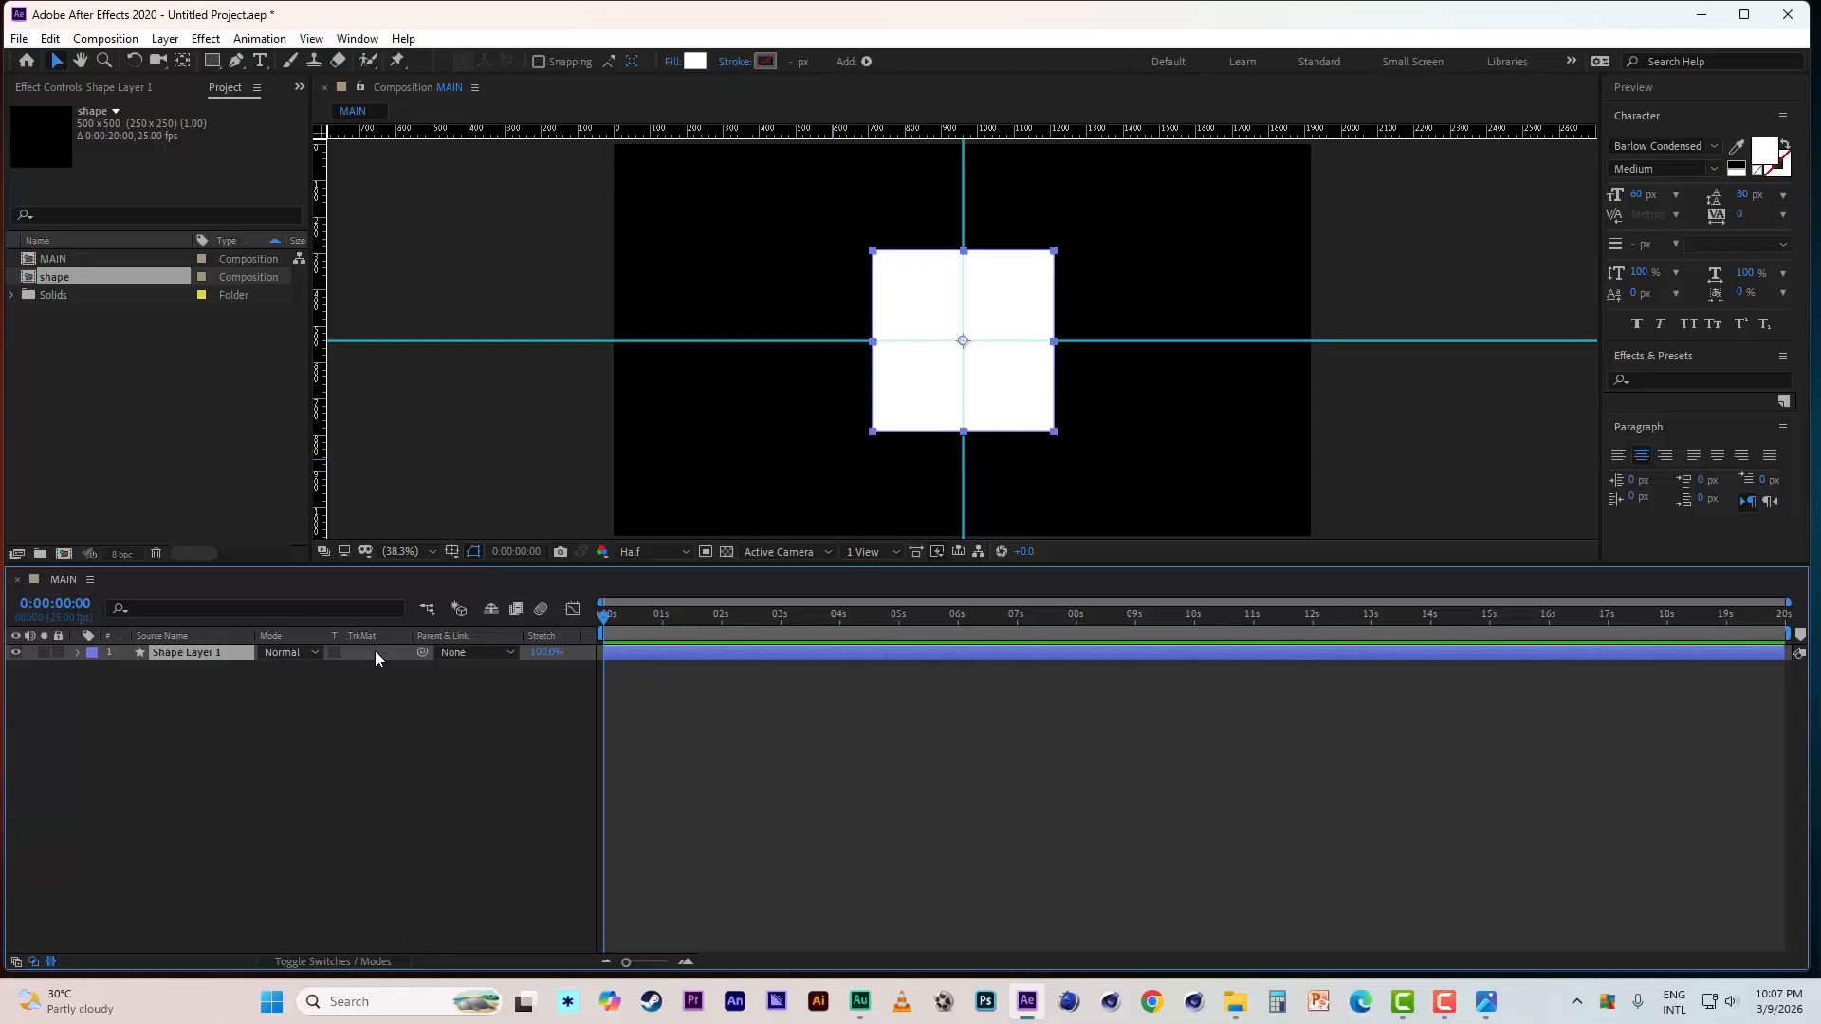
pyautogui.click(366, 963)
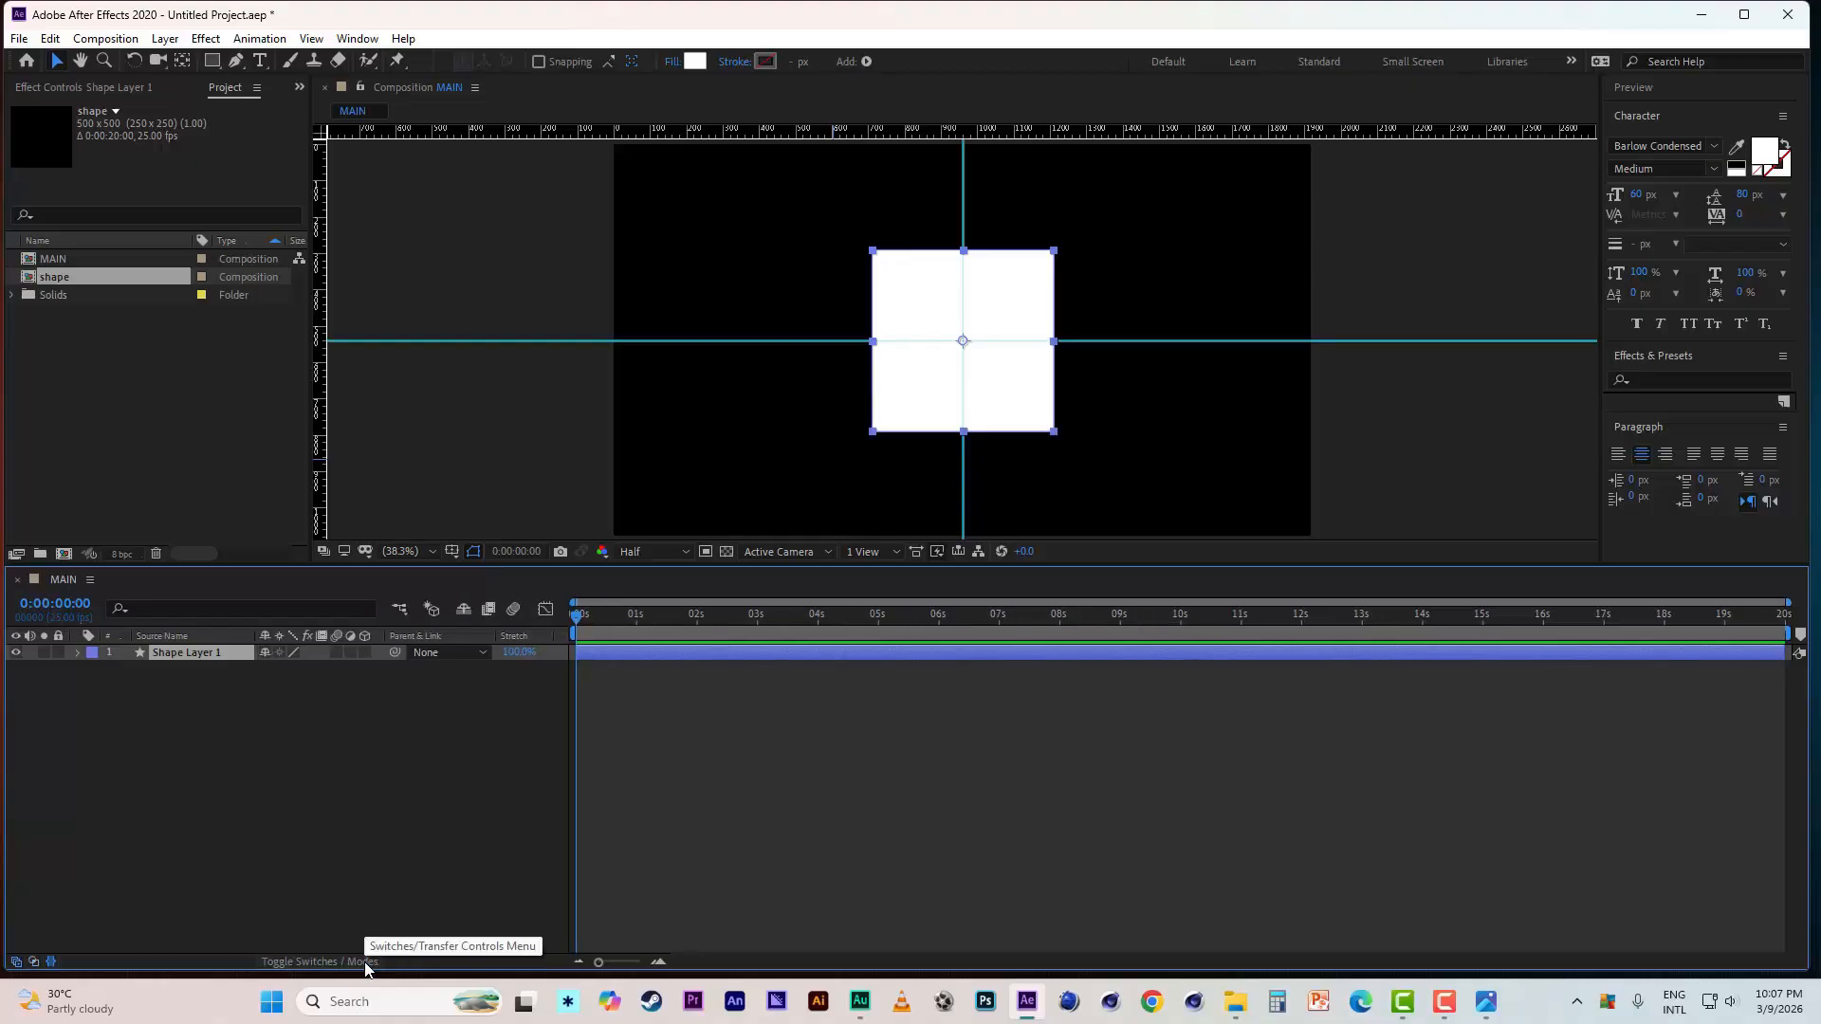
pyautogui.click(364, 653)
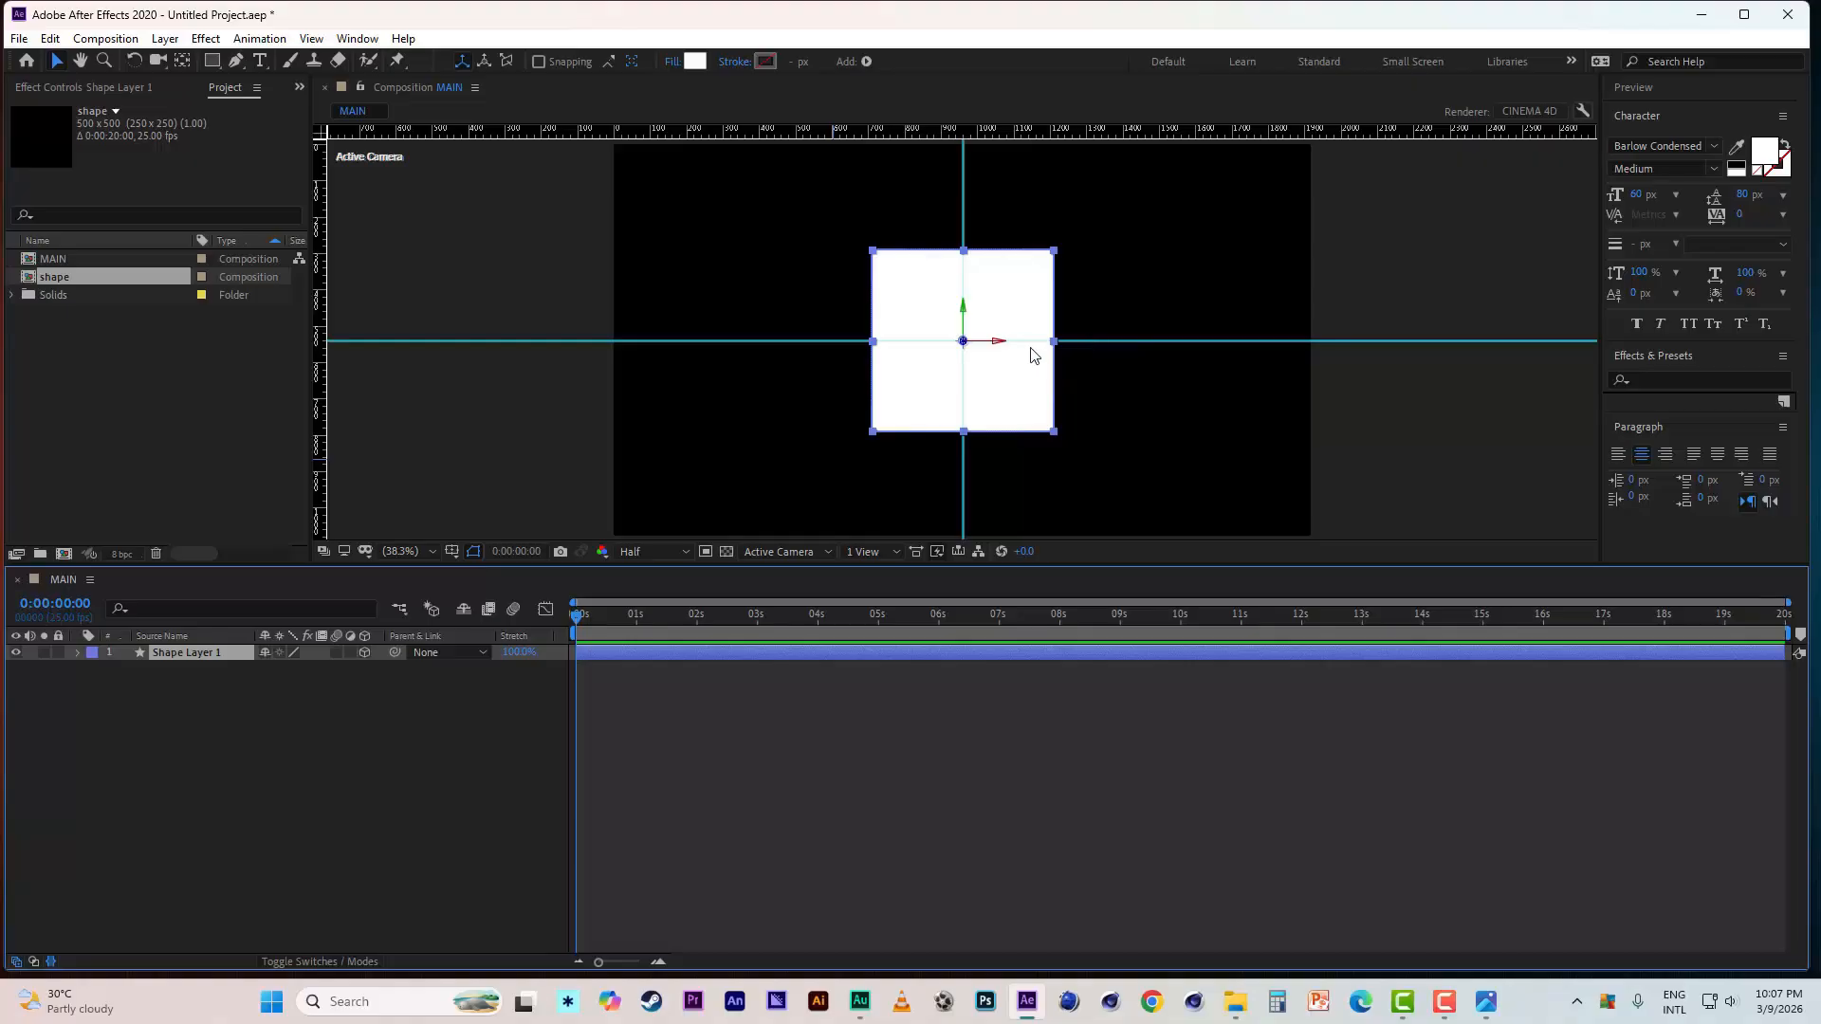
# - Set the shape layer's Extrusion Depth to 2000 in its geometry options
pyautogui.click(77, 654)
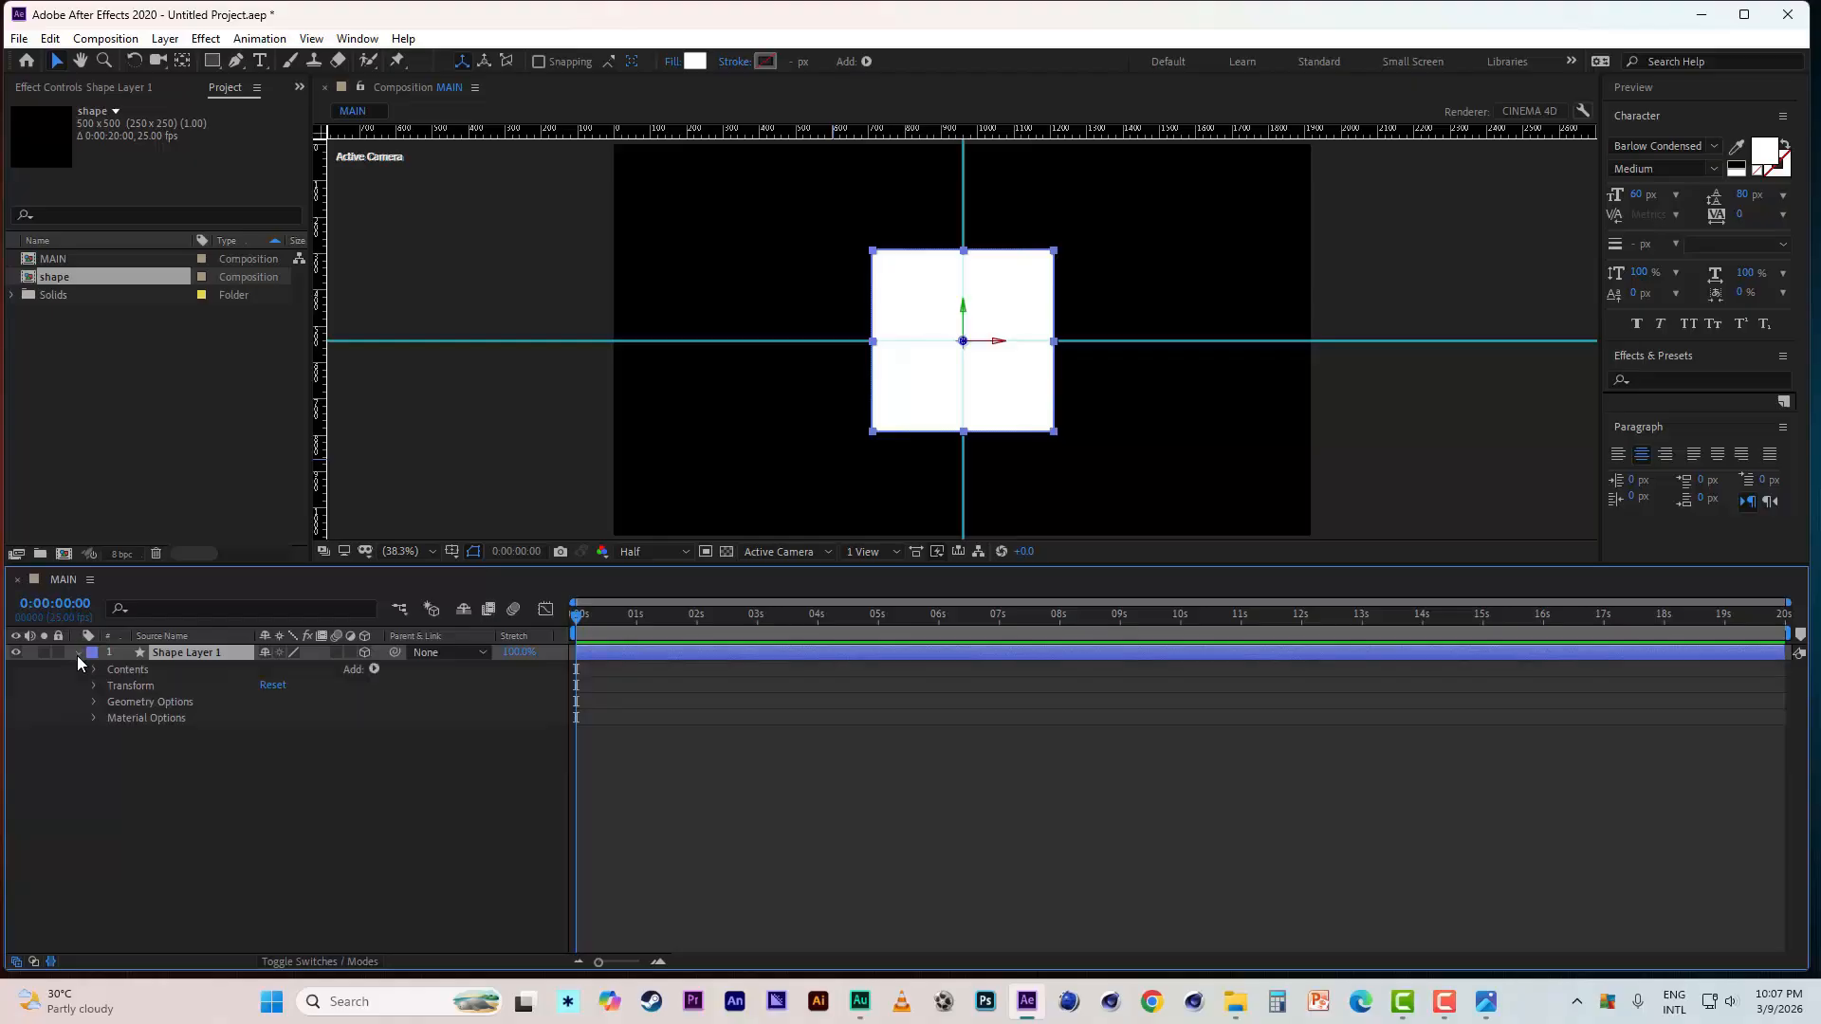
pyautogui.click(95, 703)
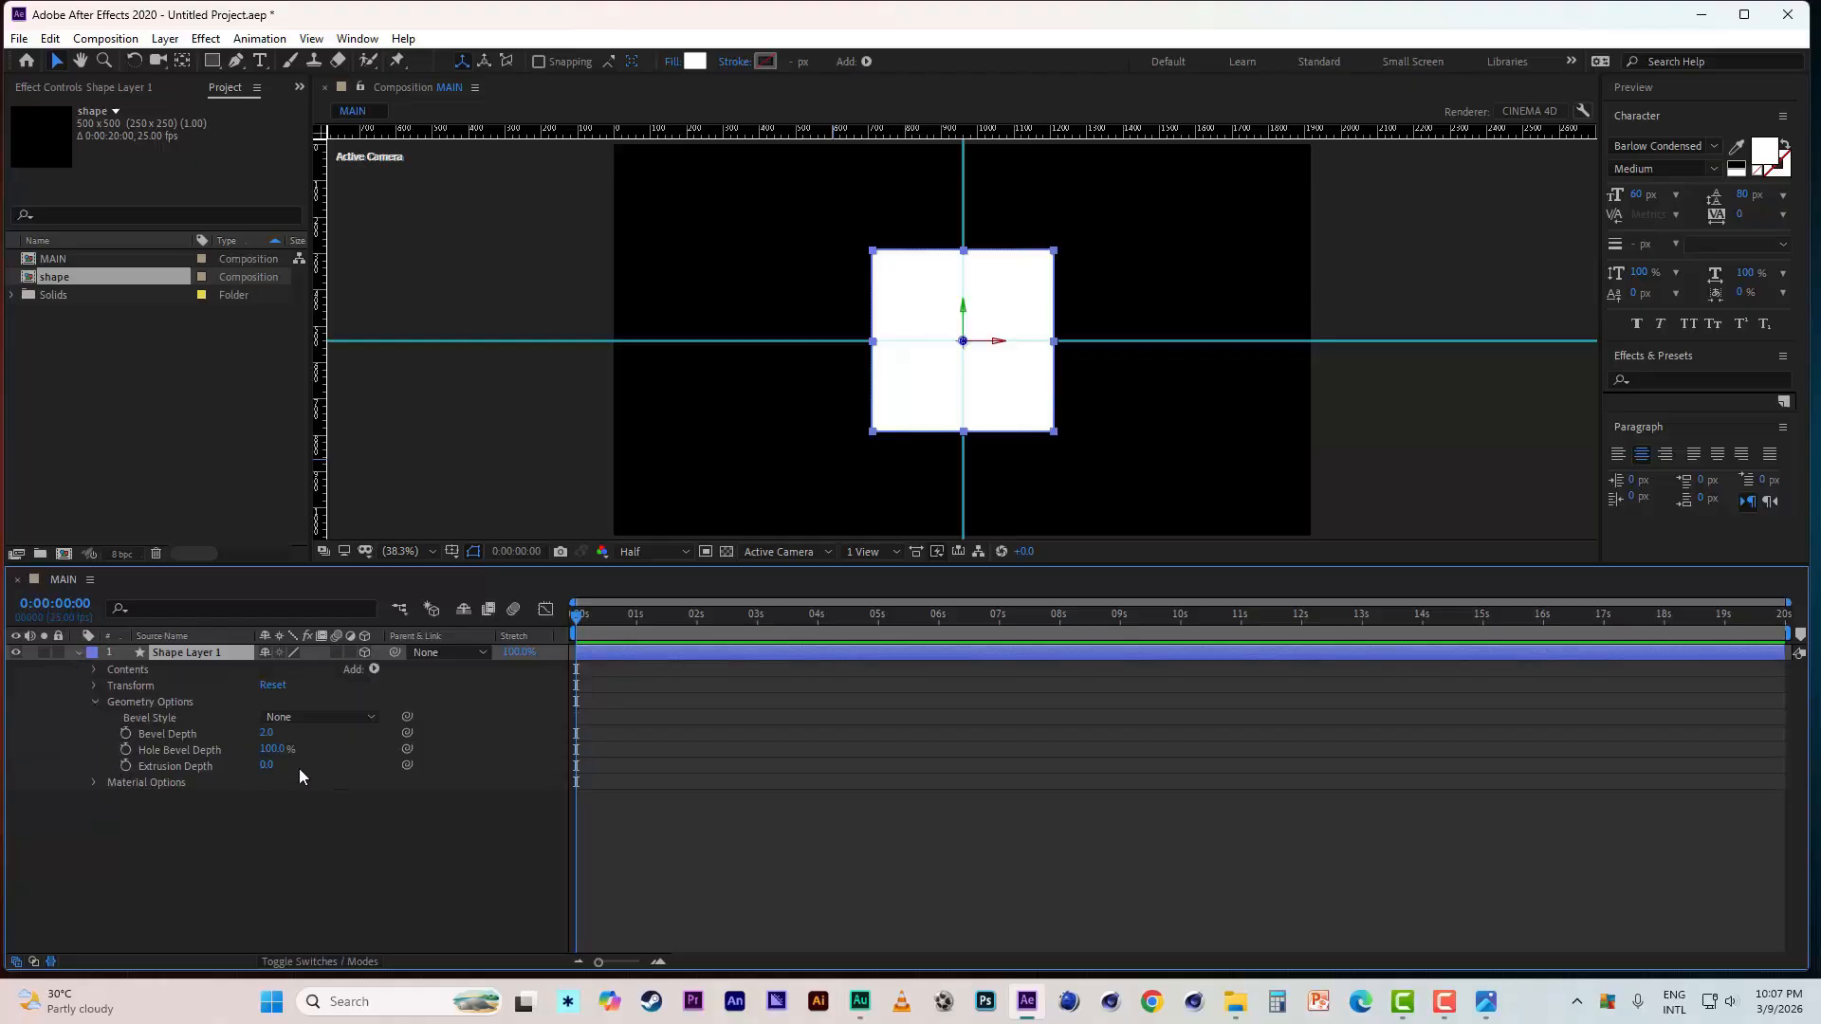
pyautogui.click(266, 766)
pyautogui.write('2000')
pyautogui.click(292, 845)
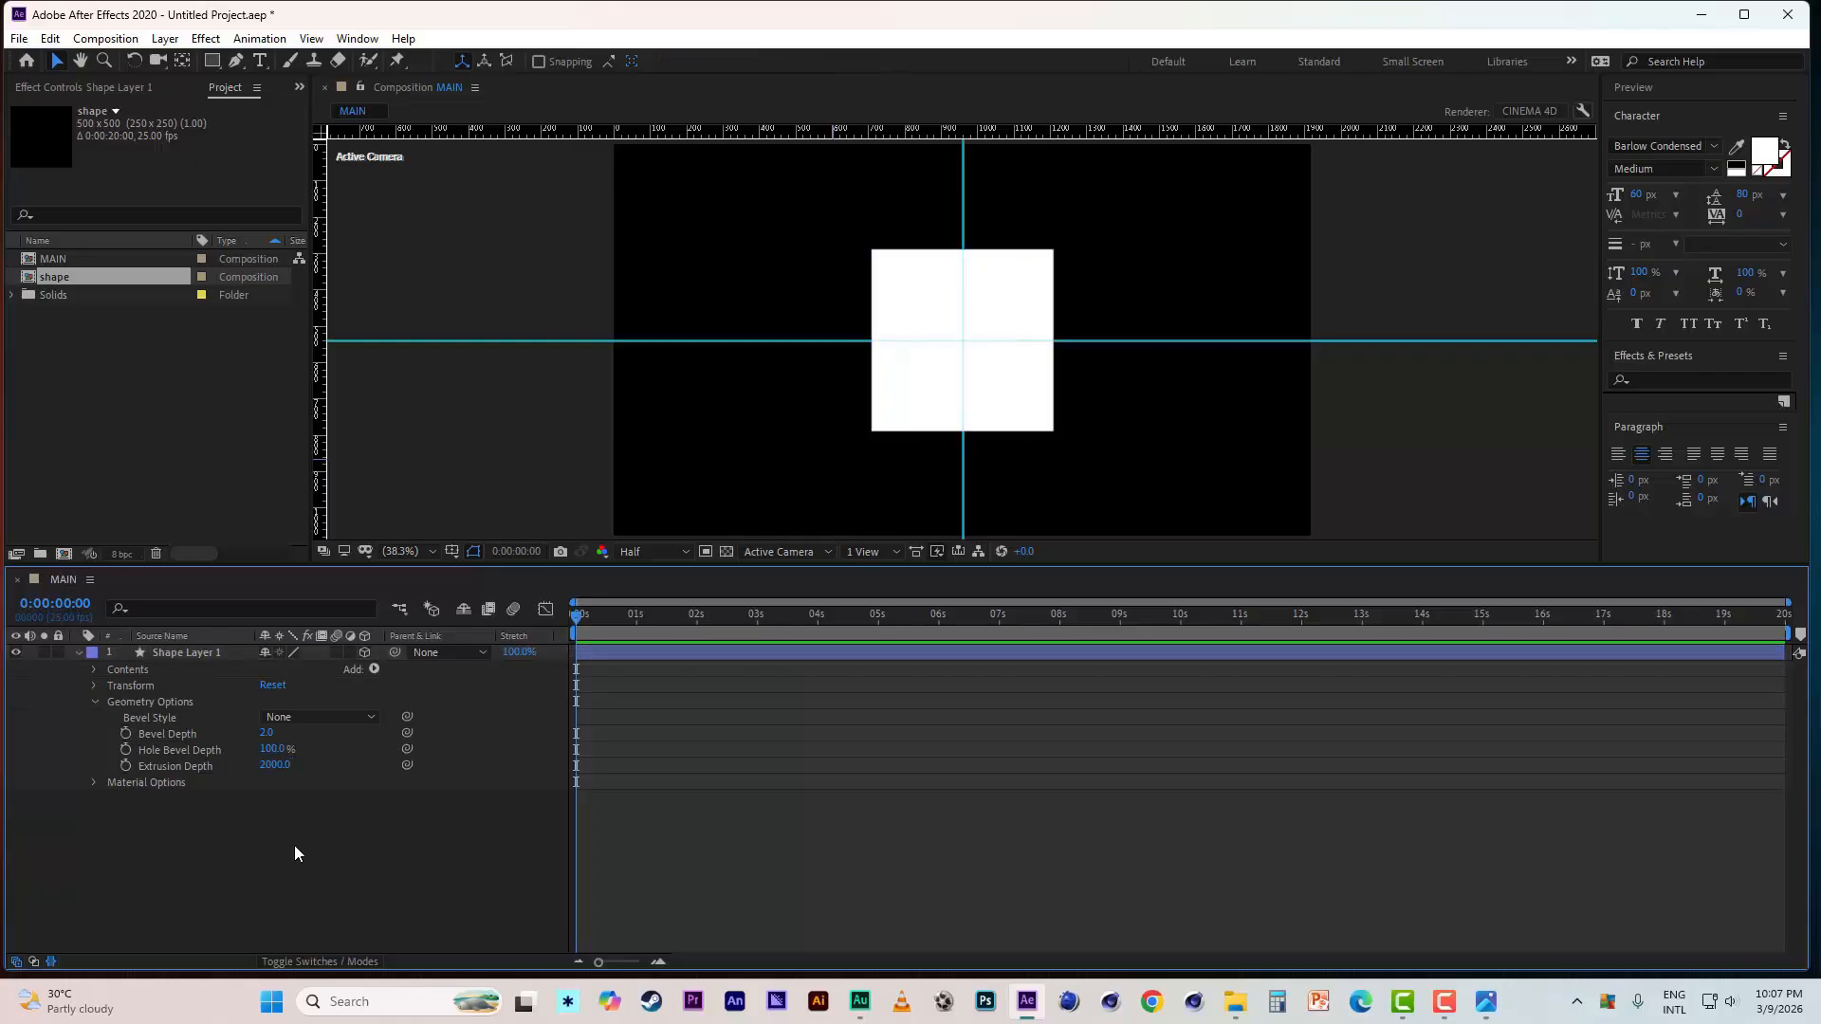
# - Set the extruded shape layer's X Rotation to 90°
pyautogui.click(214, 658)
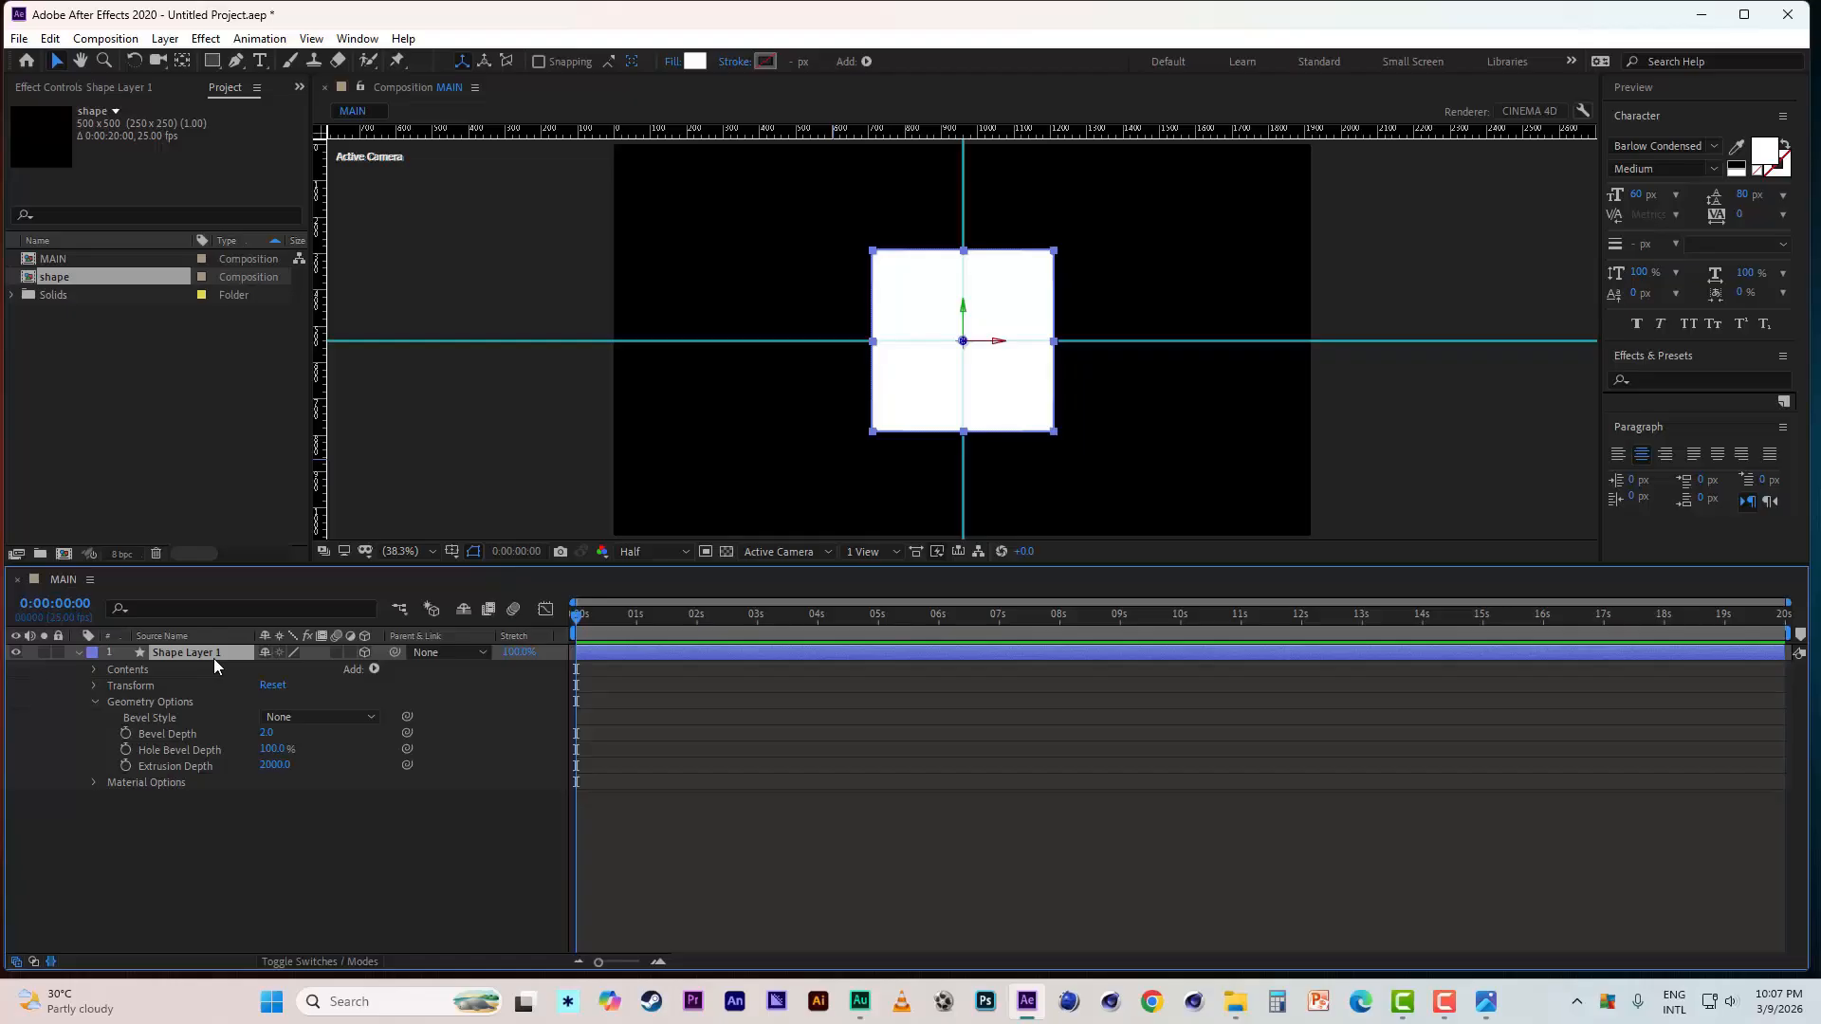
pyautogui.press('r')
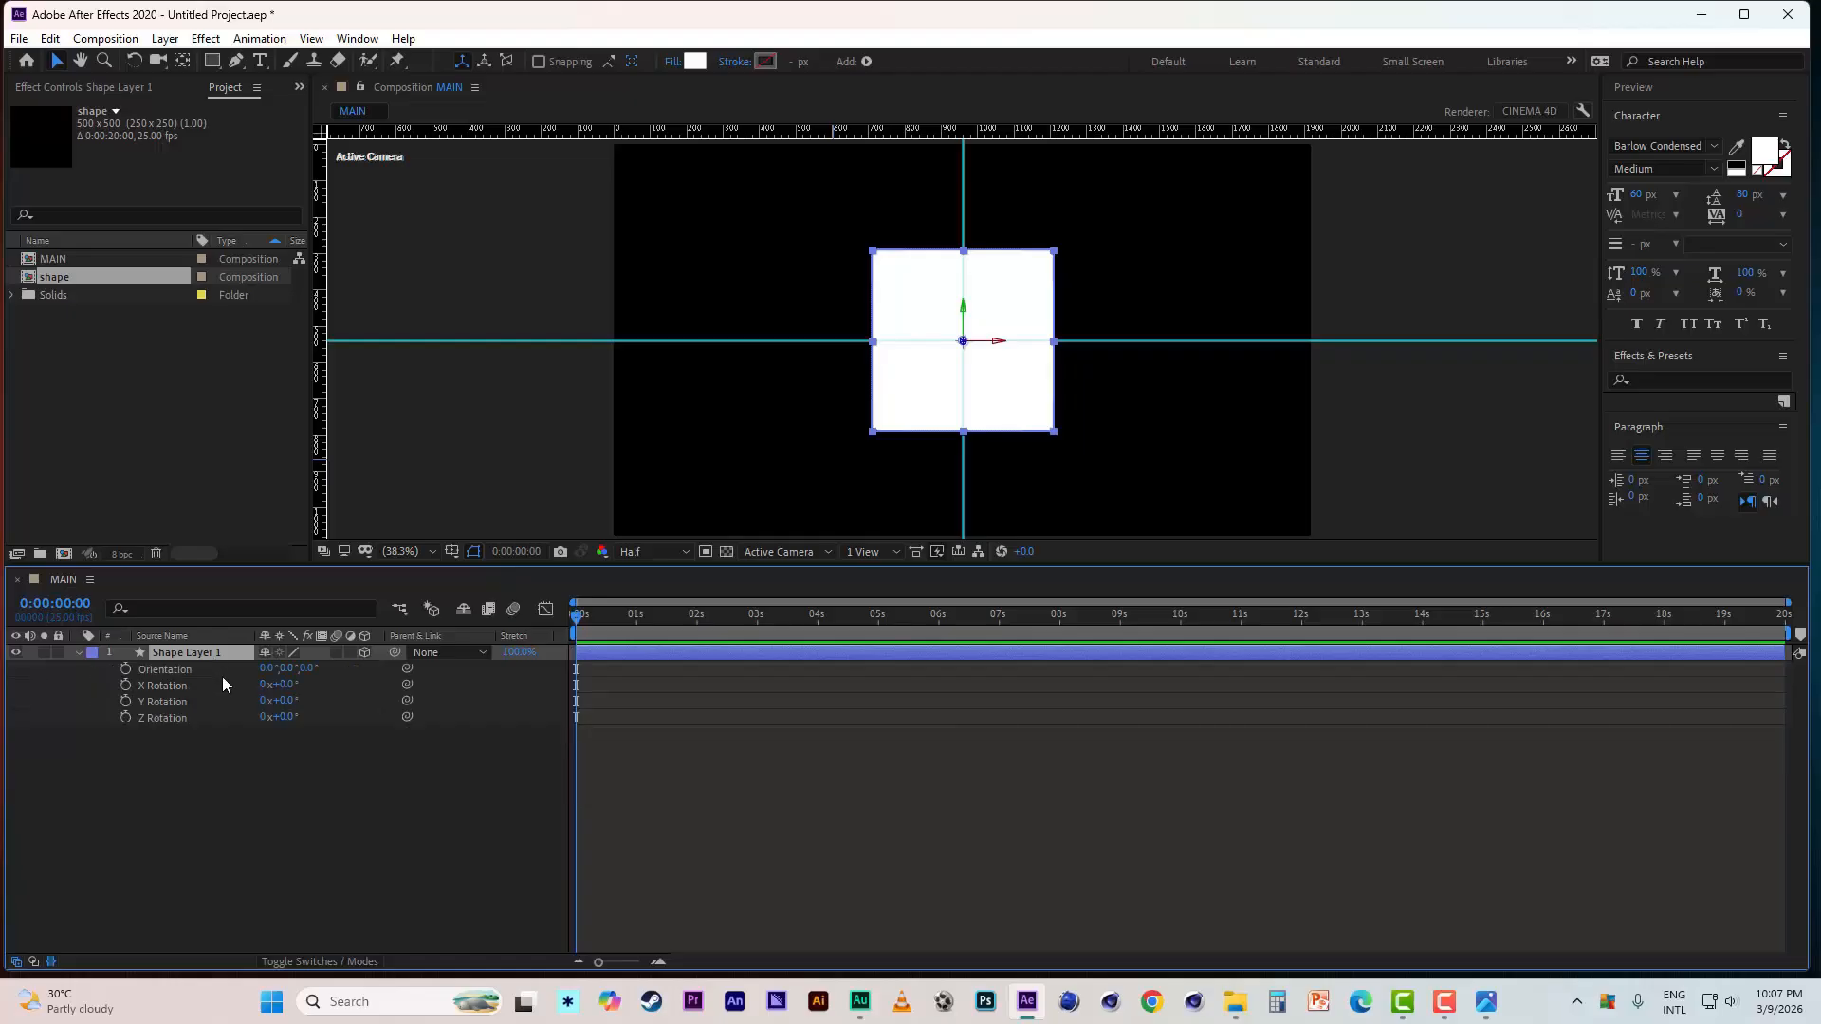
pyautogui.click(288, 686)
pyautogui.write('90')
pyautogui.press('Return')
# - Move the extruded shape down along its Z axis until its base lies below the frame and the column spans the frame's full height
pyautogui.click(208, 652)
pyautogui.scroll(-3, 874, 446)
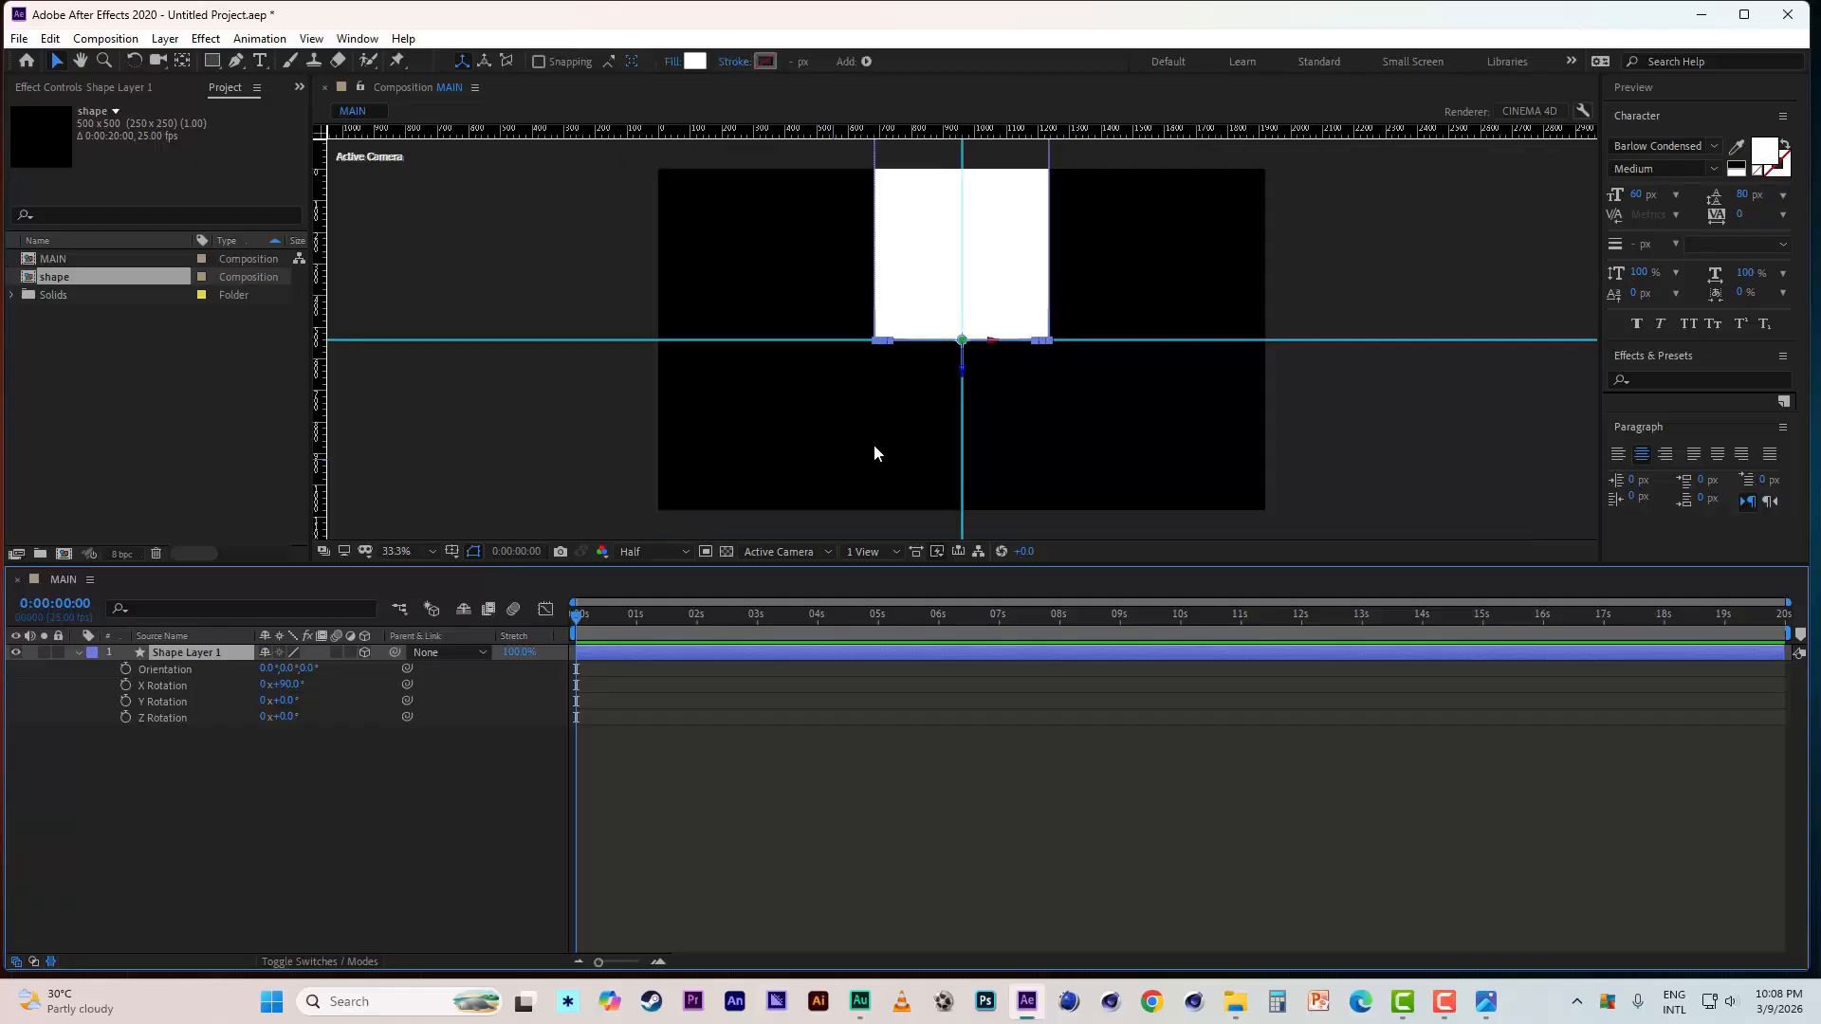
pyautogui.scroll(4, 873, 446)
pyautogui.scroll(-6, 897, 451)
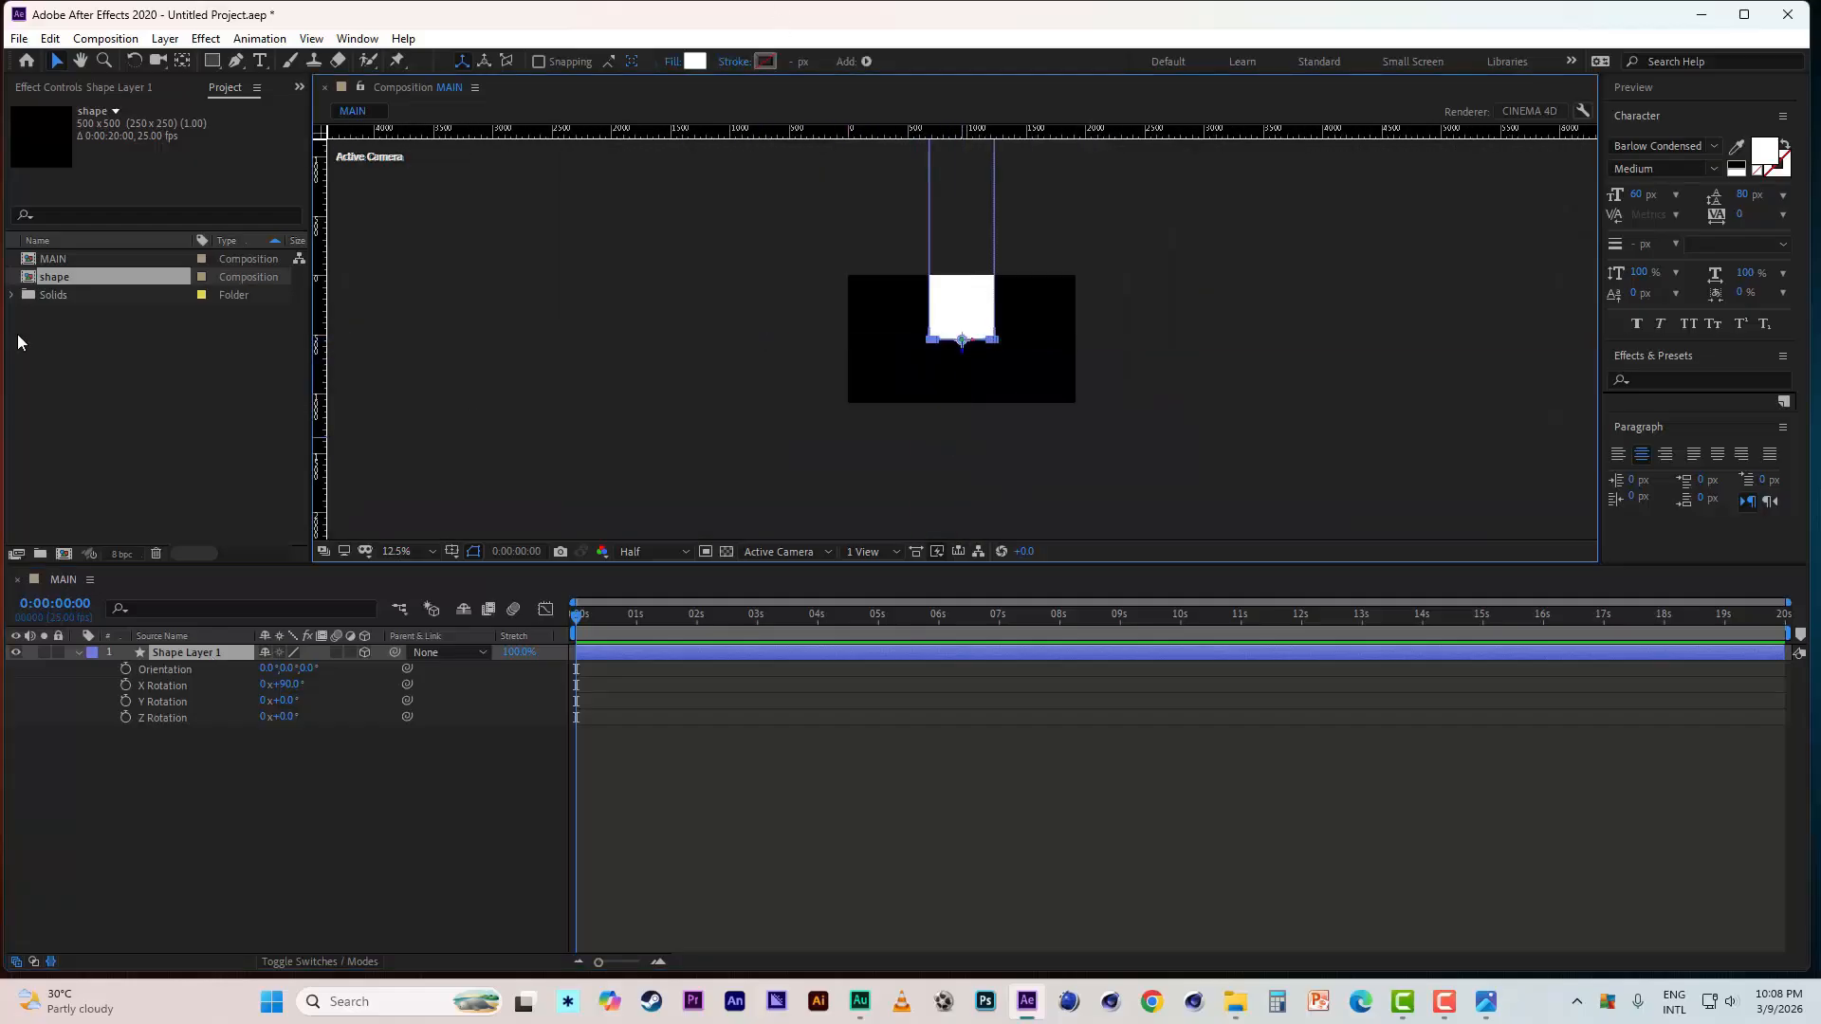
pyautogui.scroll(1, 960, 360)
pyautogui.moveTo(964, 368); pyautogui.dragTo(963, 638)
pyautogui.scroll(-2, 1024, 424)
pyautogui.scroll(1, 1017, 441)
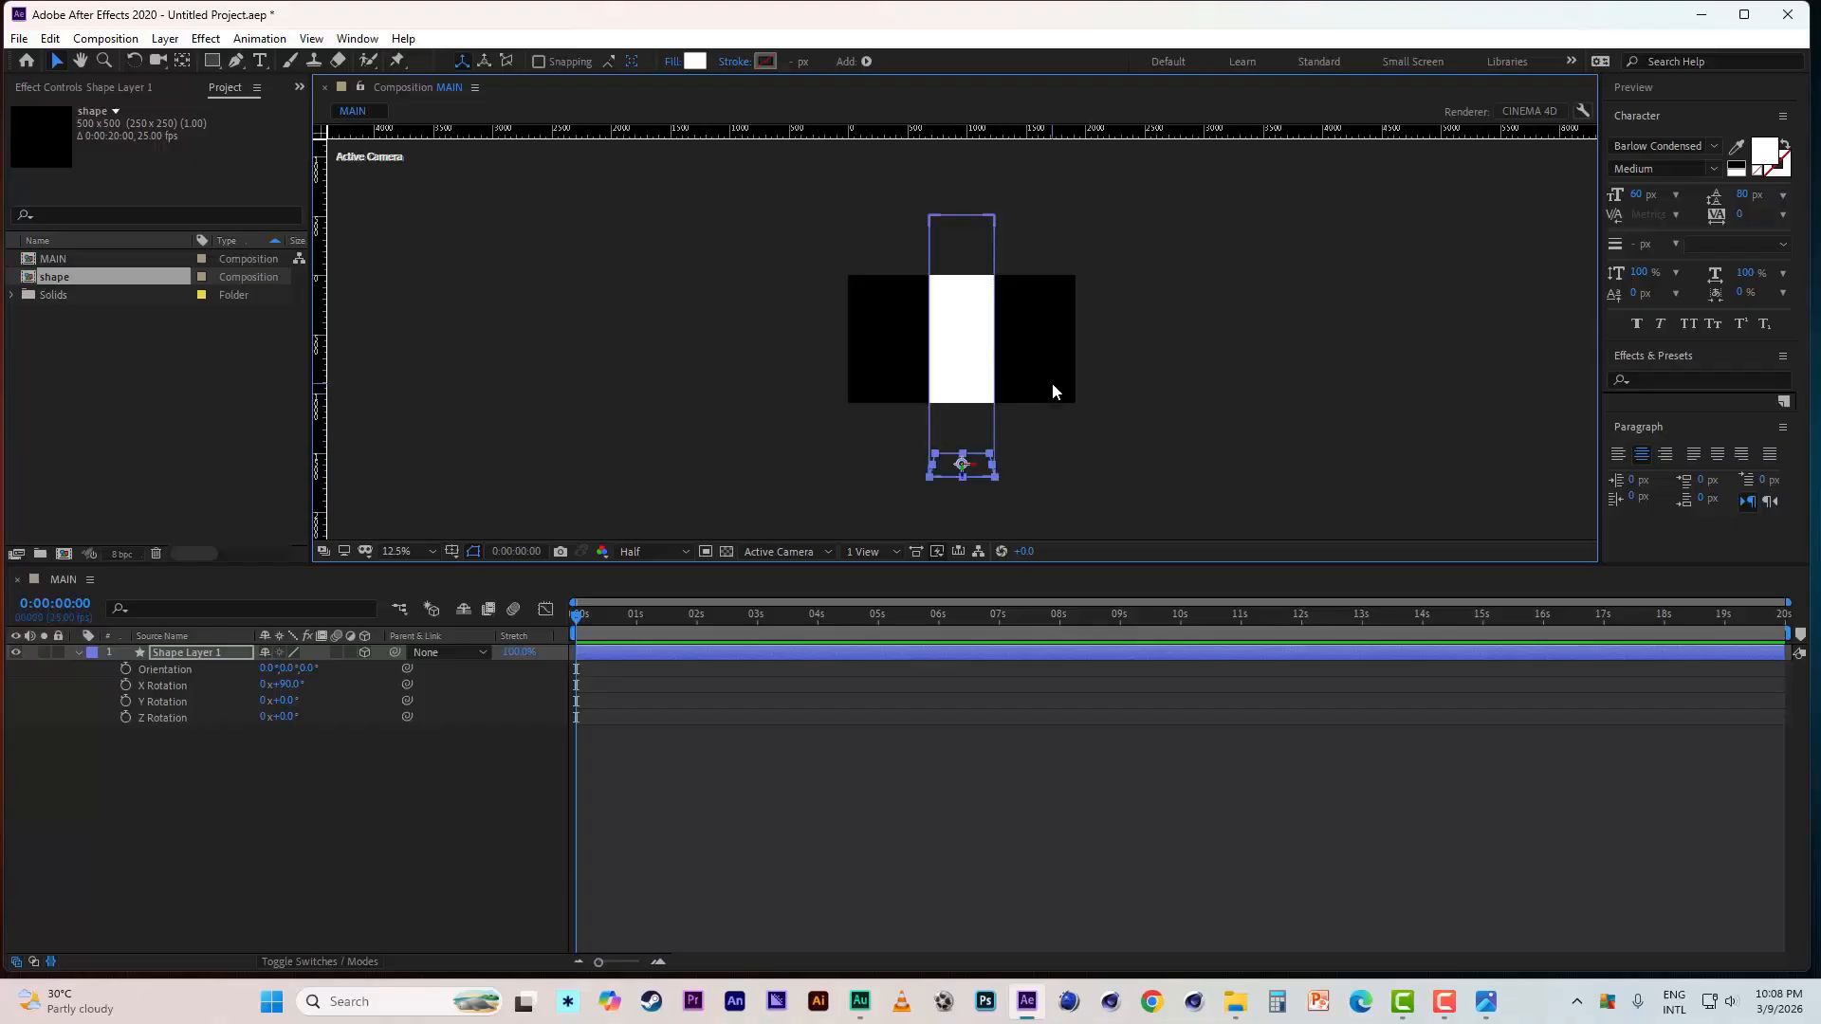
# - Change the extruded shape layer's fill colour to red FF3D3D and collapse the layer's properties
pyautogui.click(202, 654)
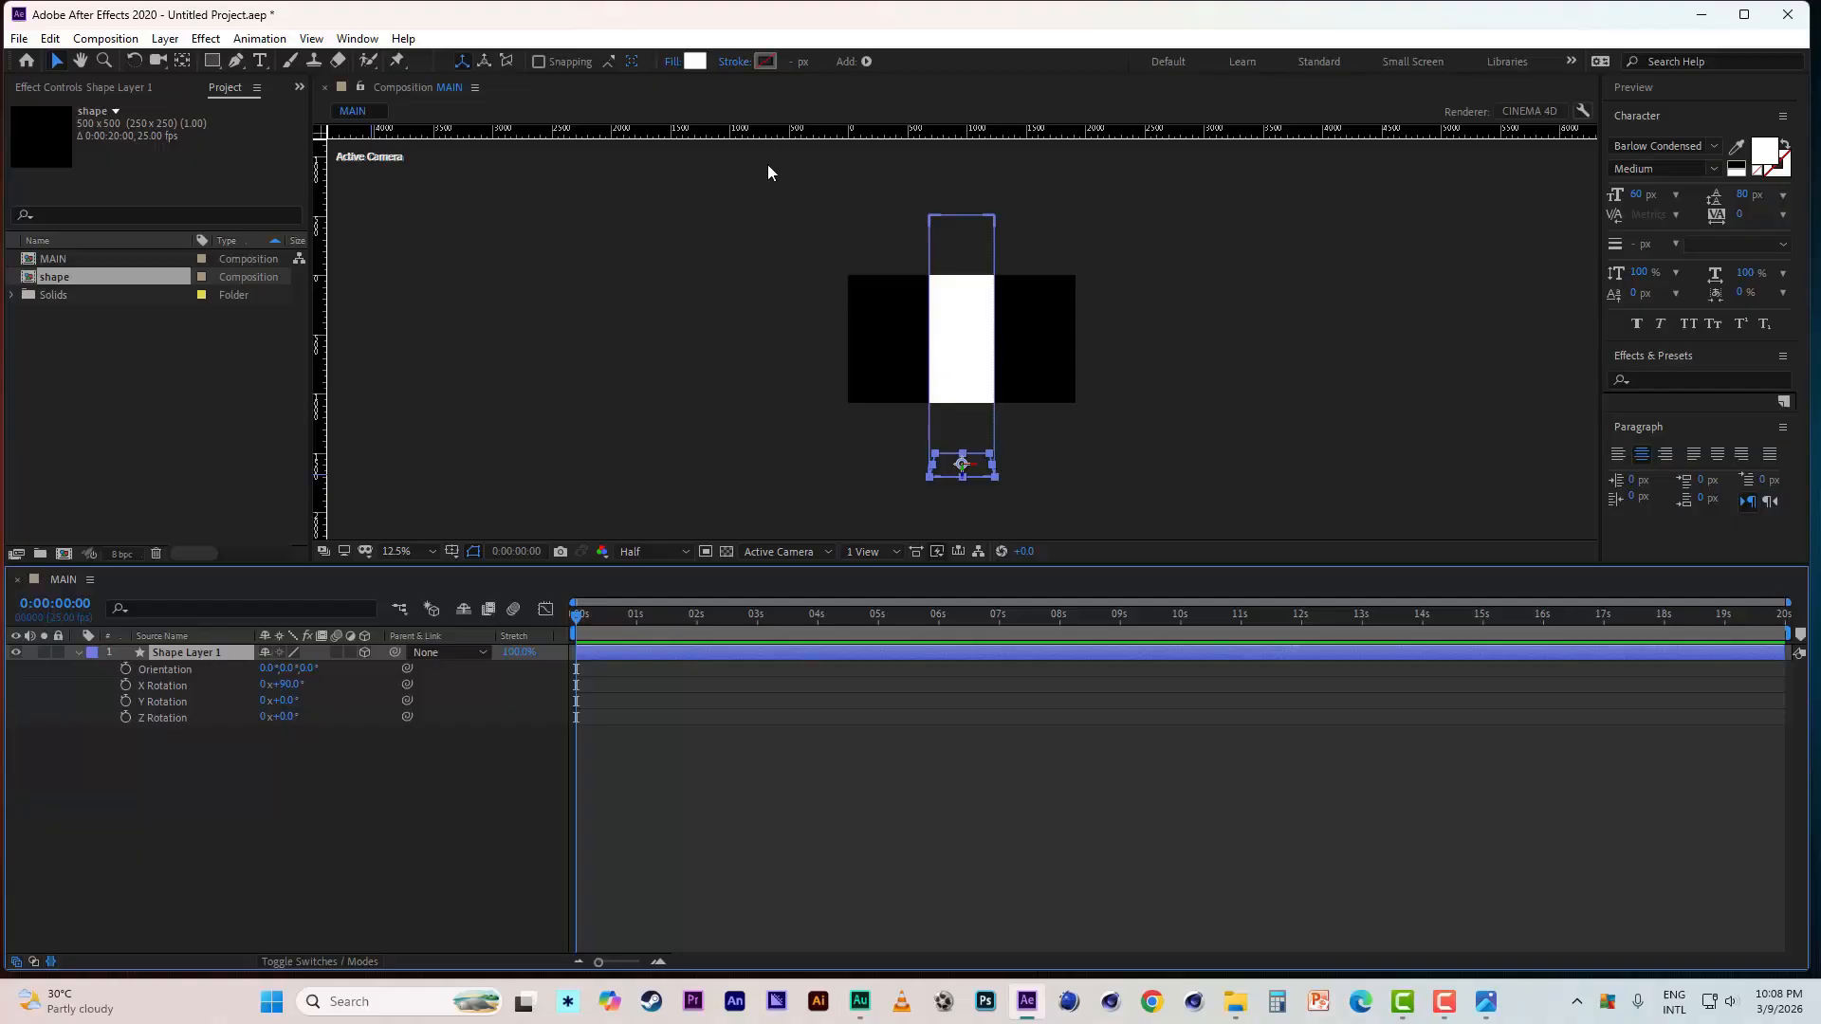
pyautogui.click(695, 62)
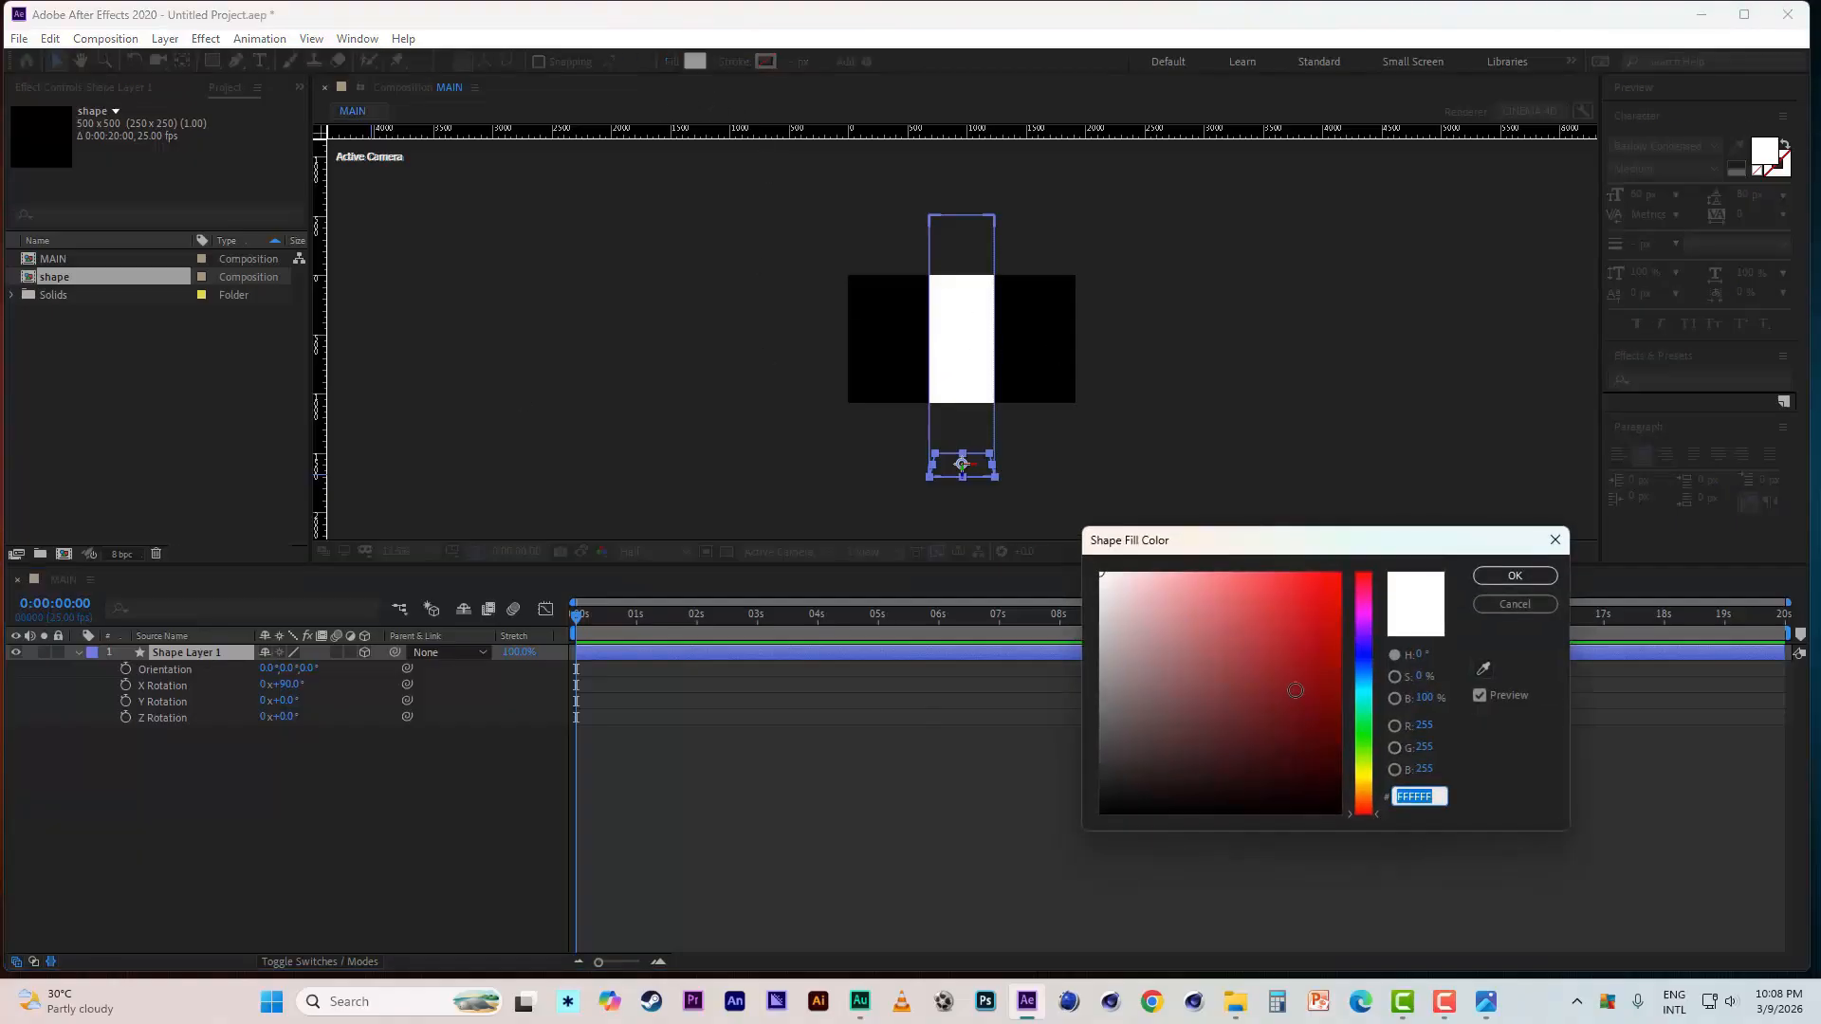
pyautogui.moveTo(1258, 586); pyautogui.dragTo(1284, 555)
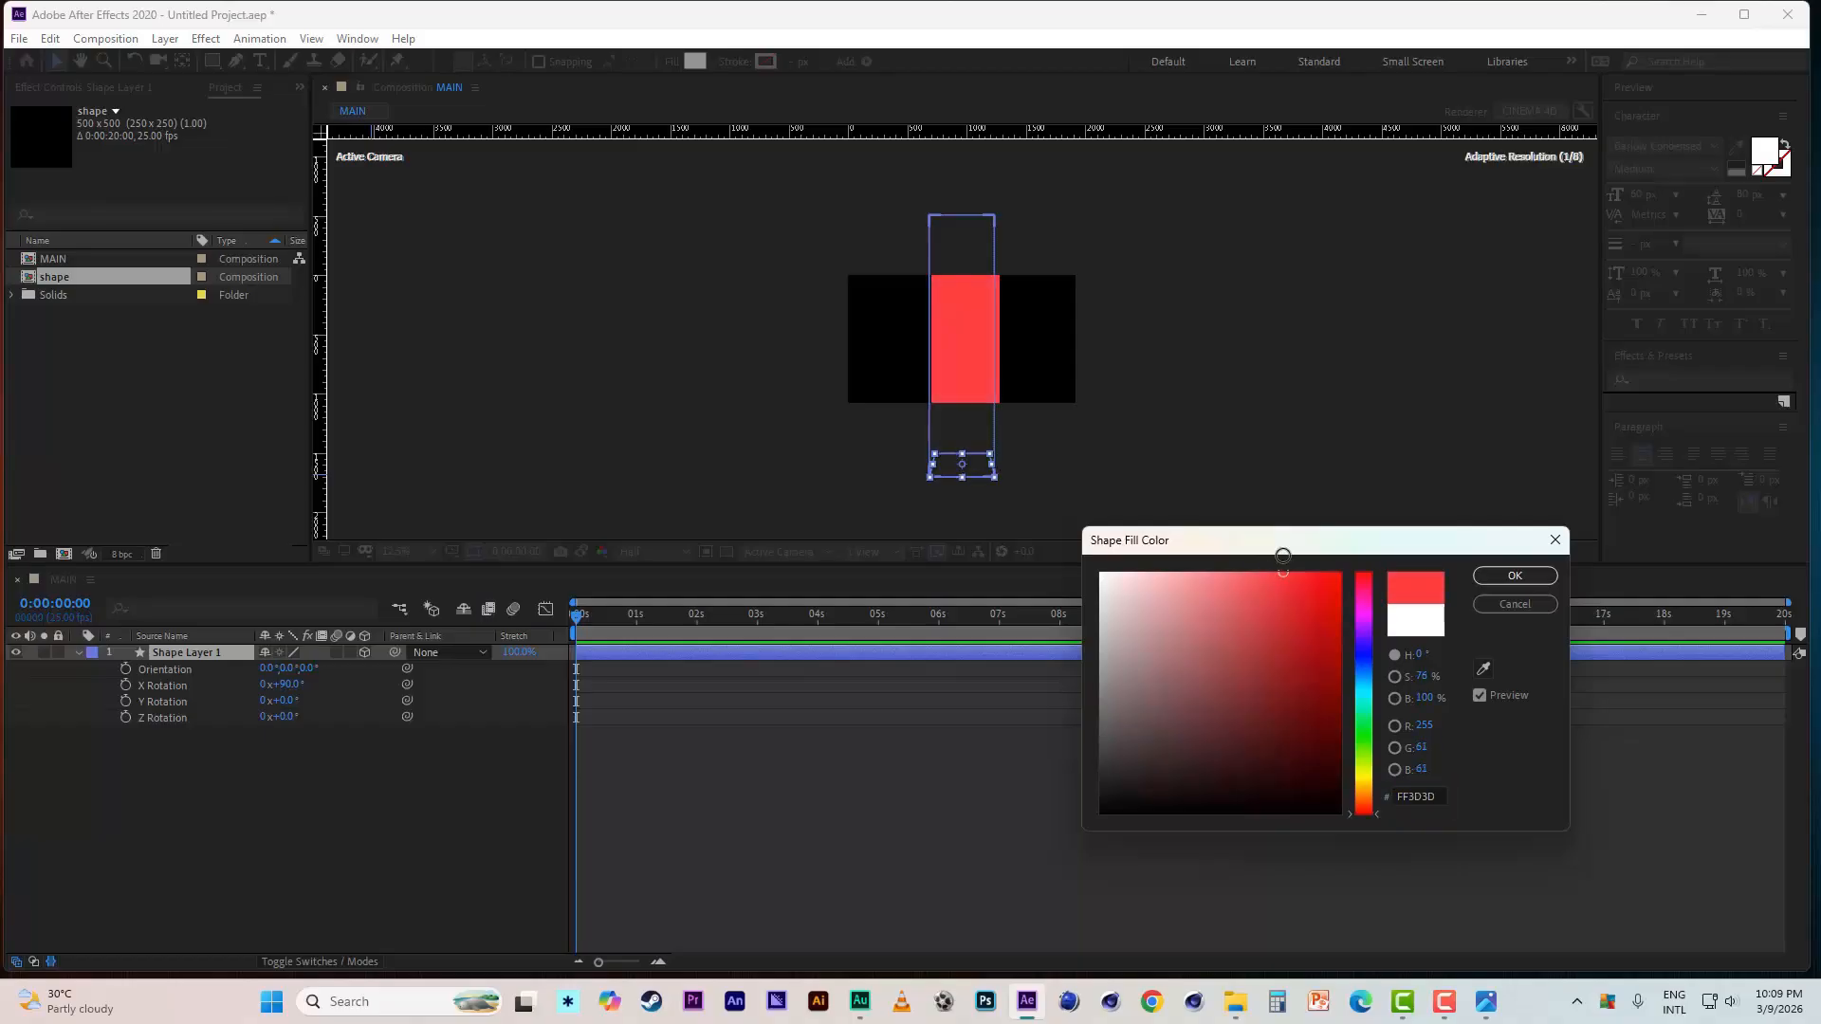
pyautogui.click(1515, 576)
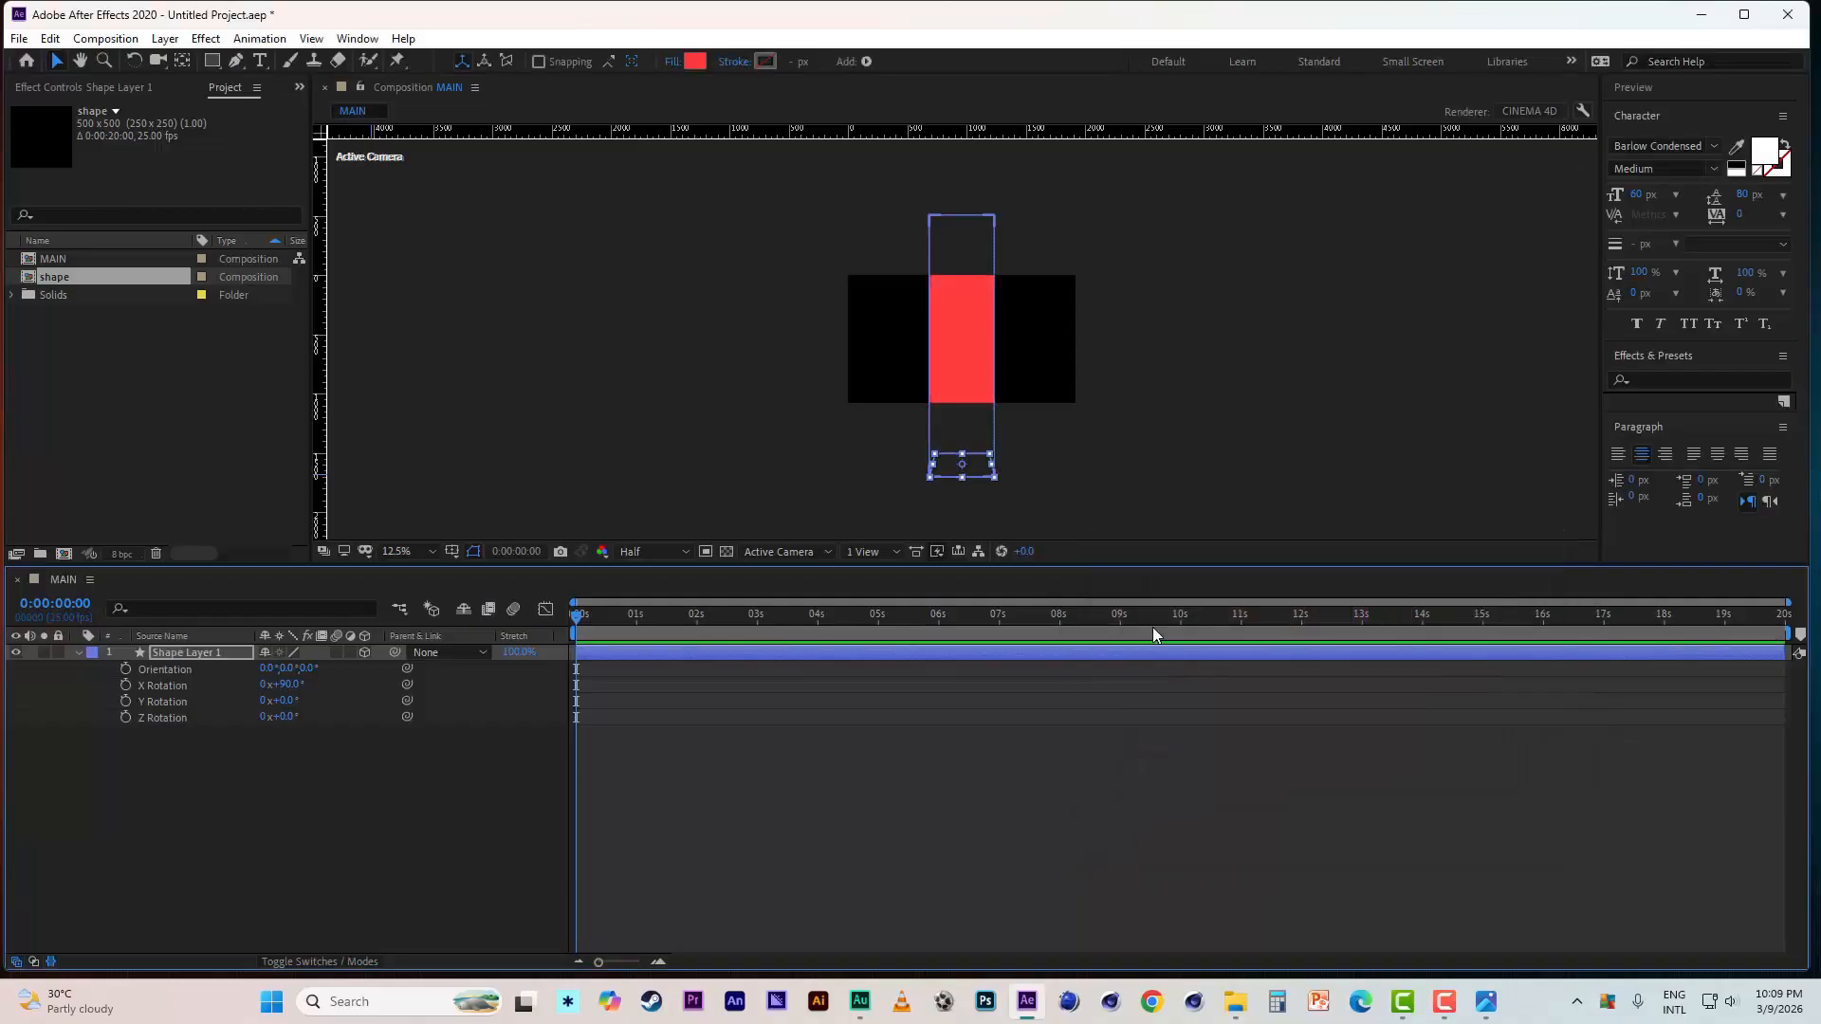
pyautogui.click(77, 653)
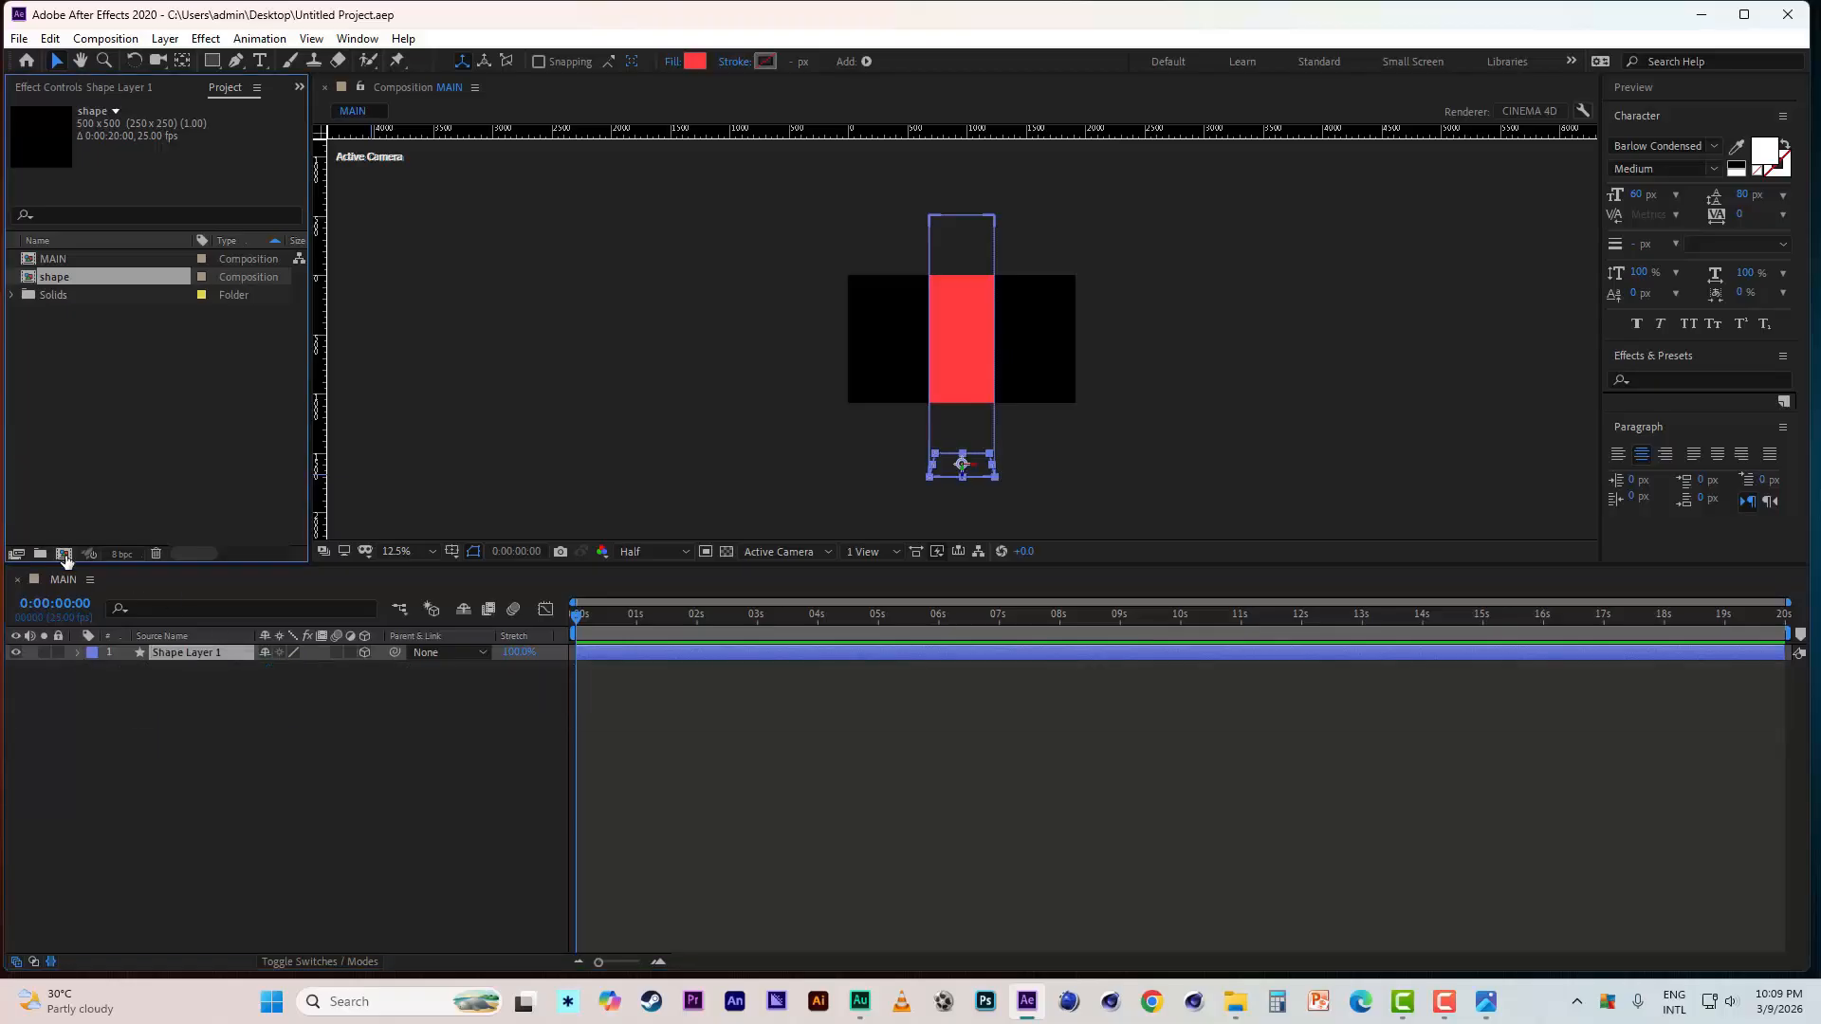
# - Create a new composition named reflection with the HDTV 1080 29.97 preset
pyautogui.click(64, 556)
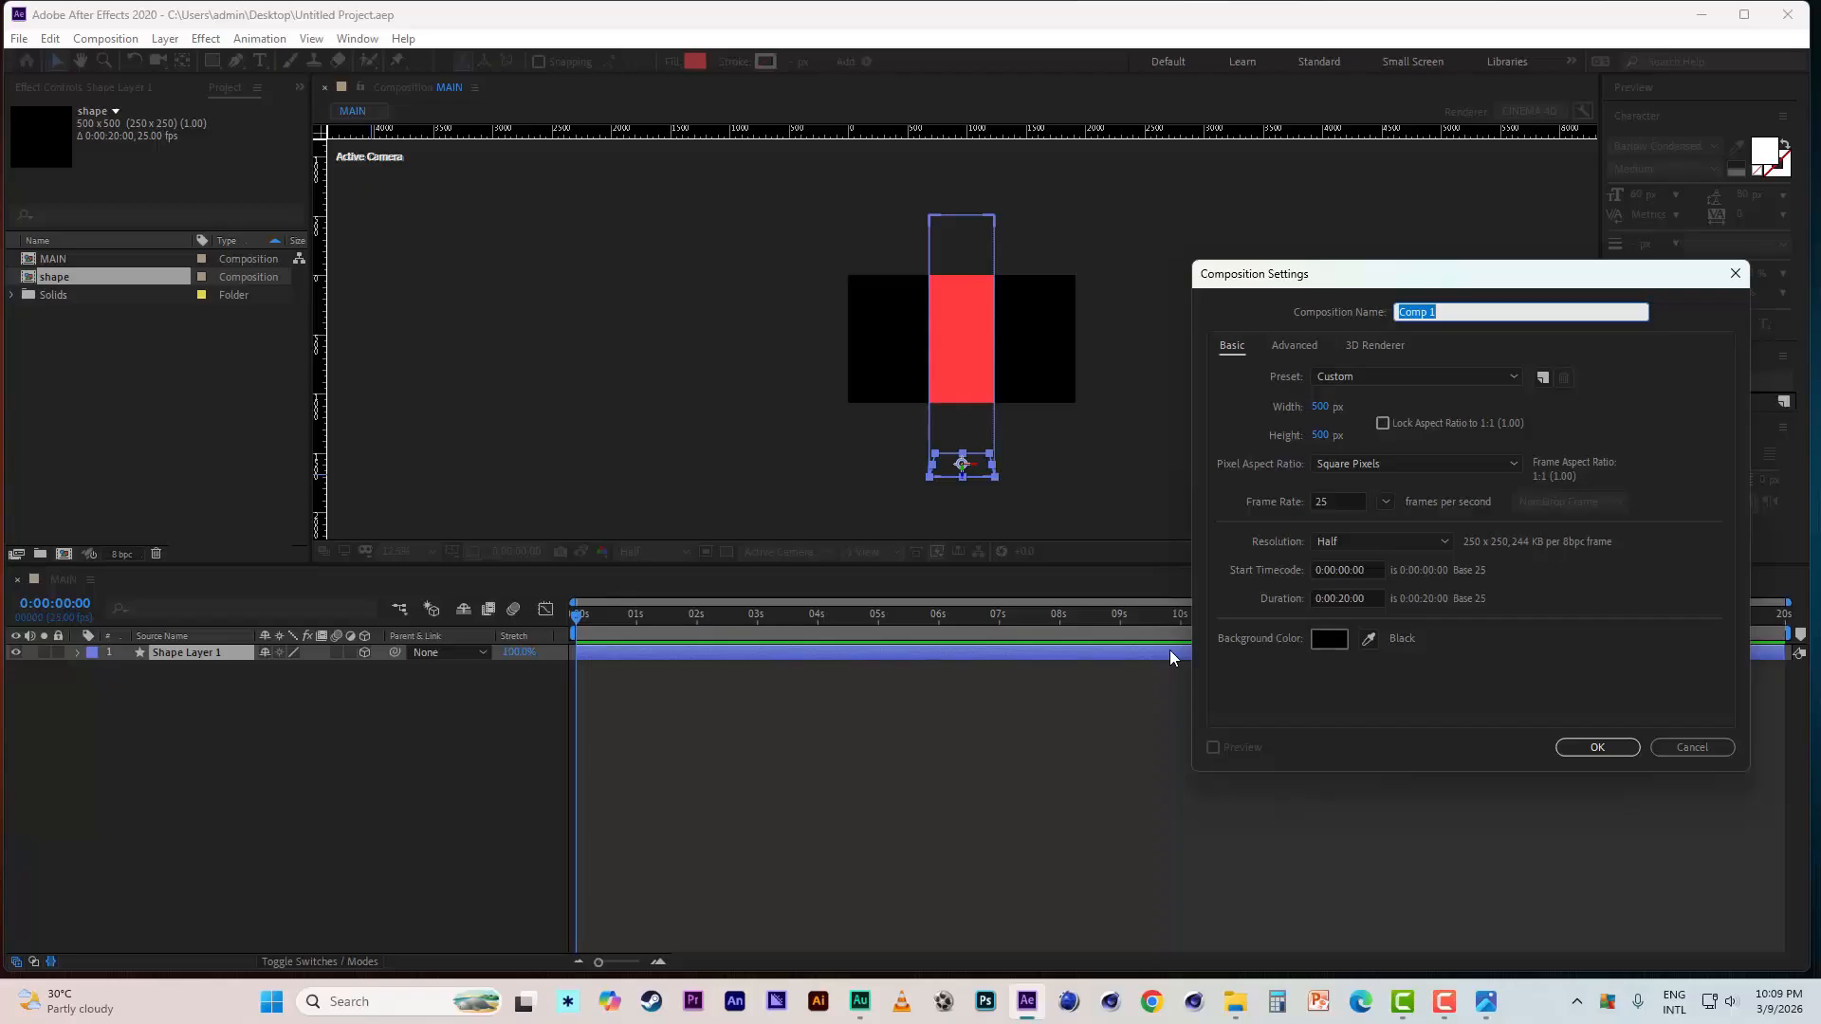
pyautogui.write('reflection')
pyautogui.click(1375, 376)
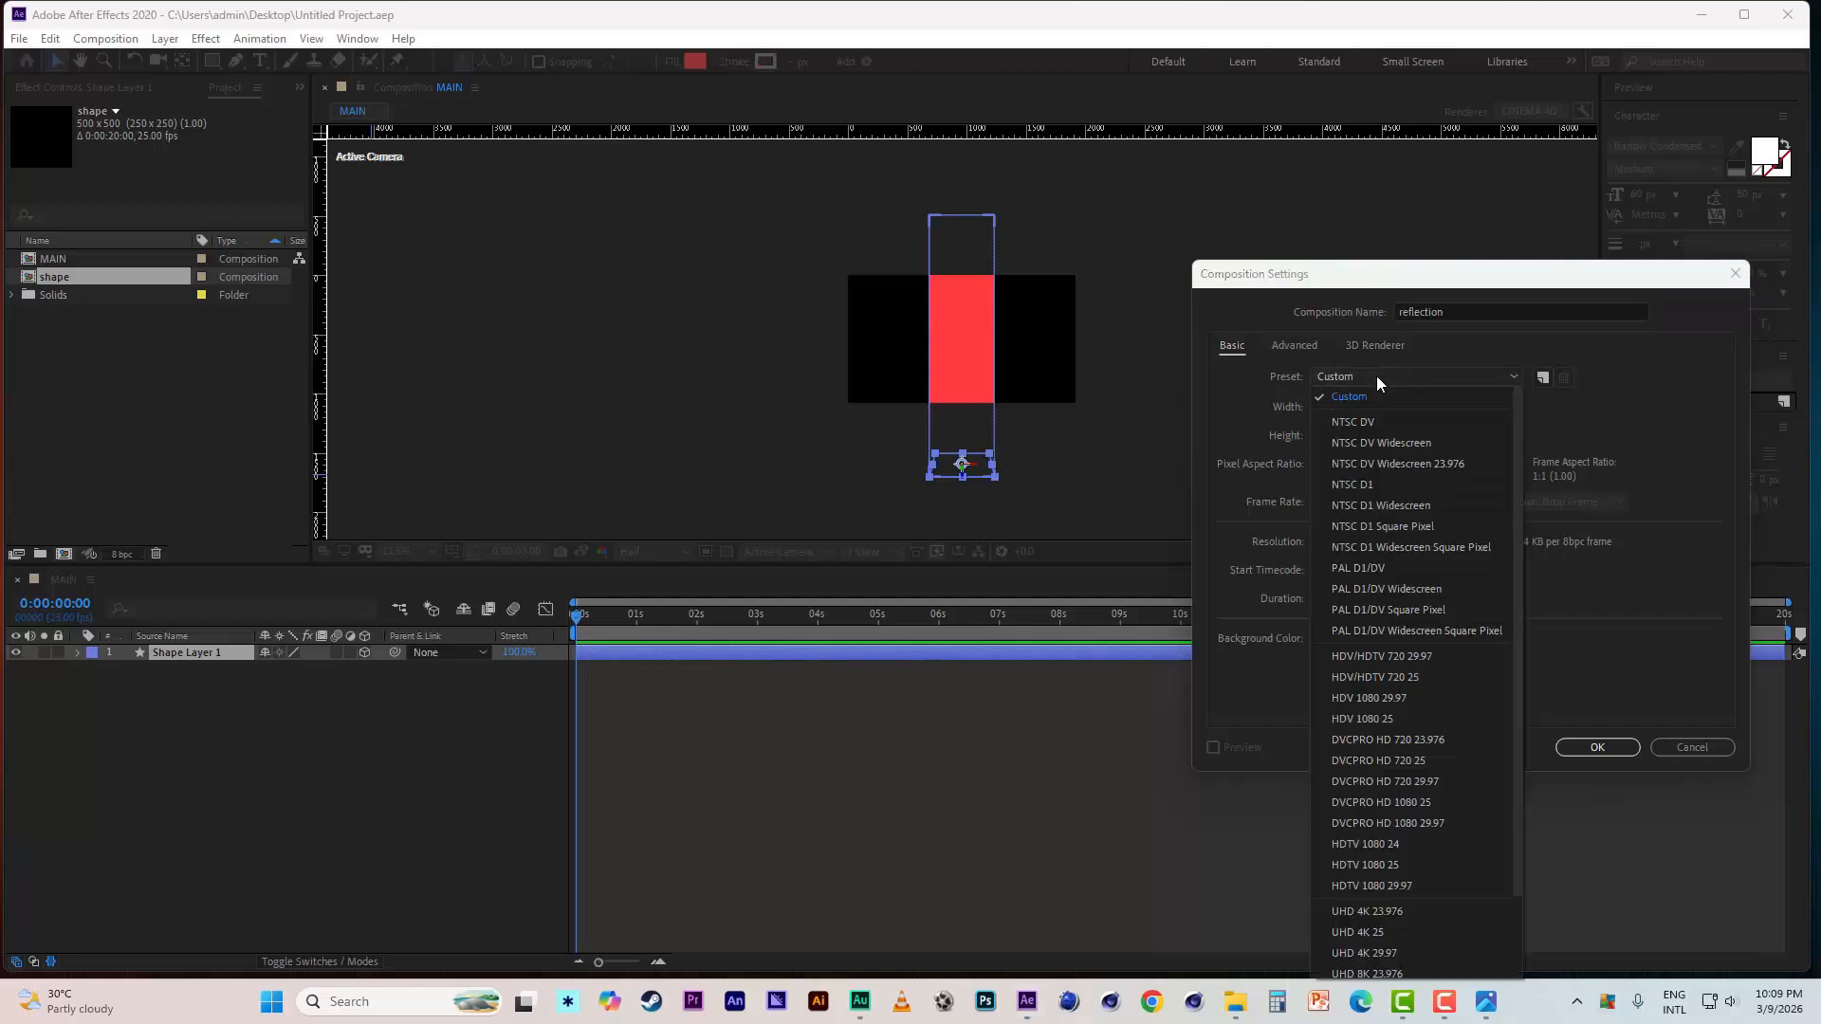
pyautogui.click(1419, 882)
pyautogui.click(1612, 748)
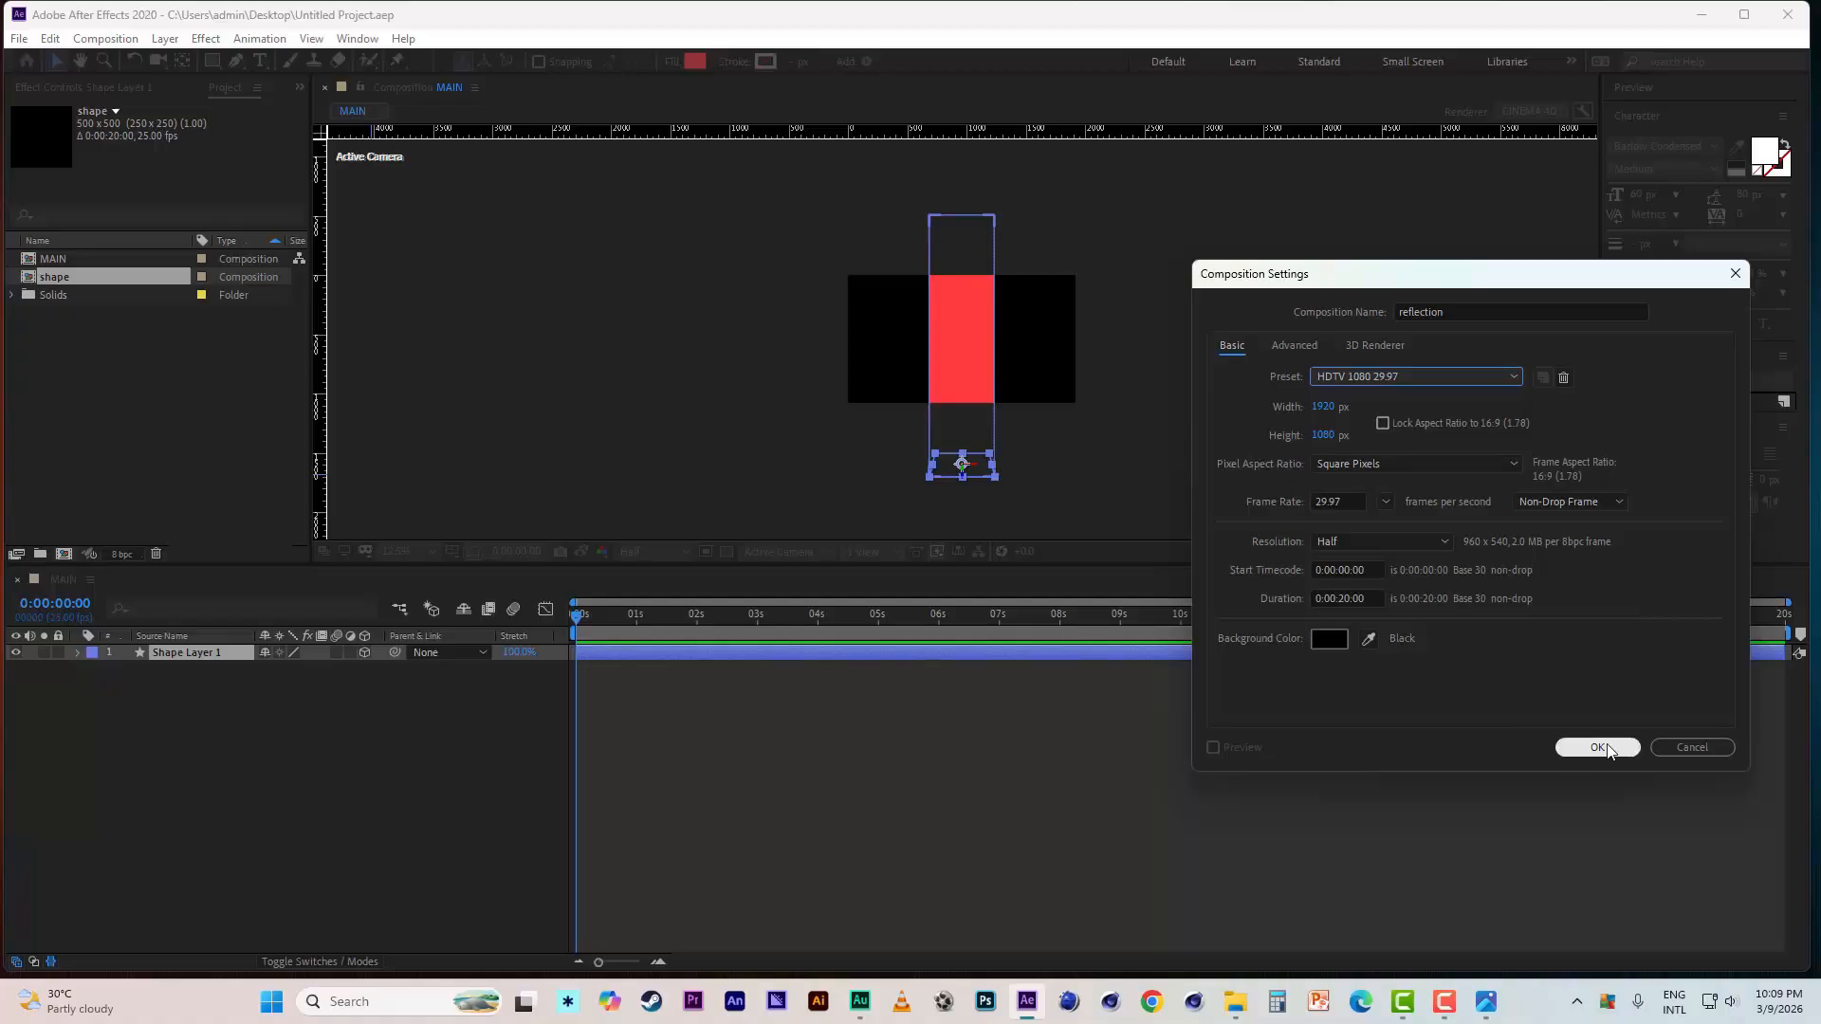
pyautogui.scroll(1, 952, 415)
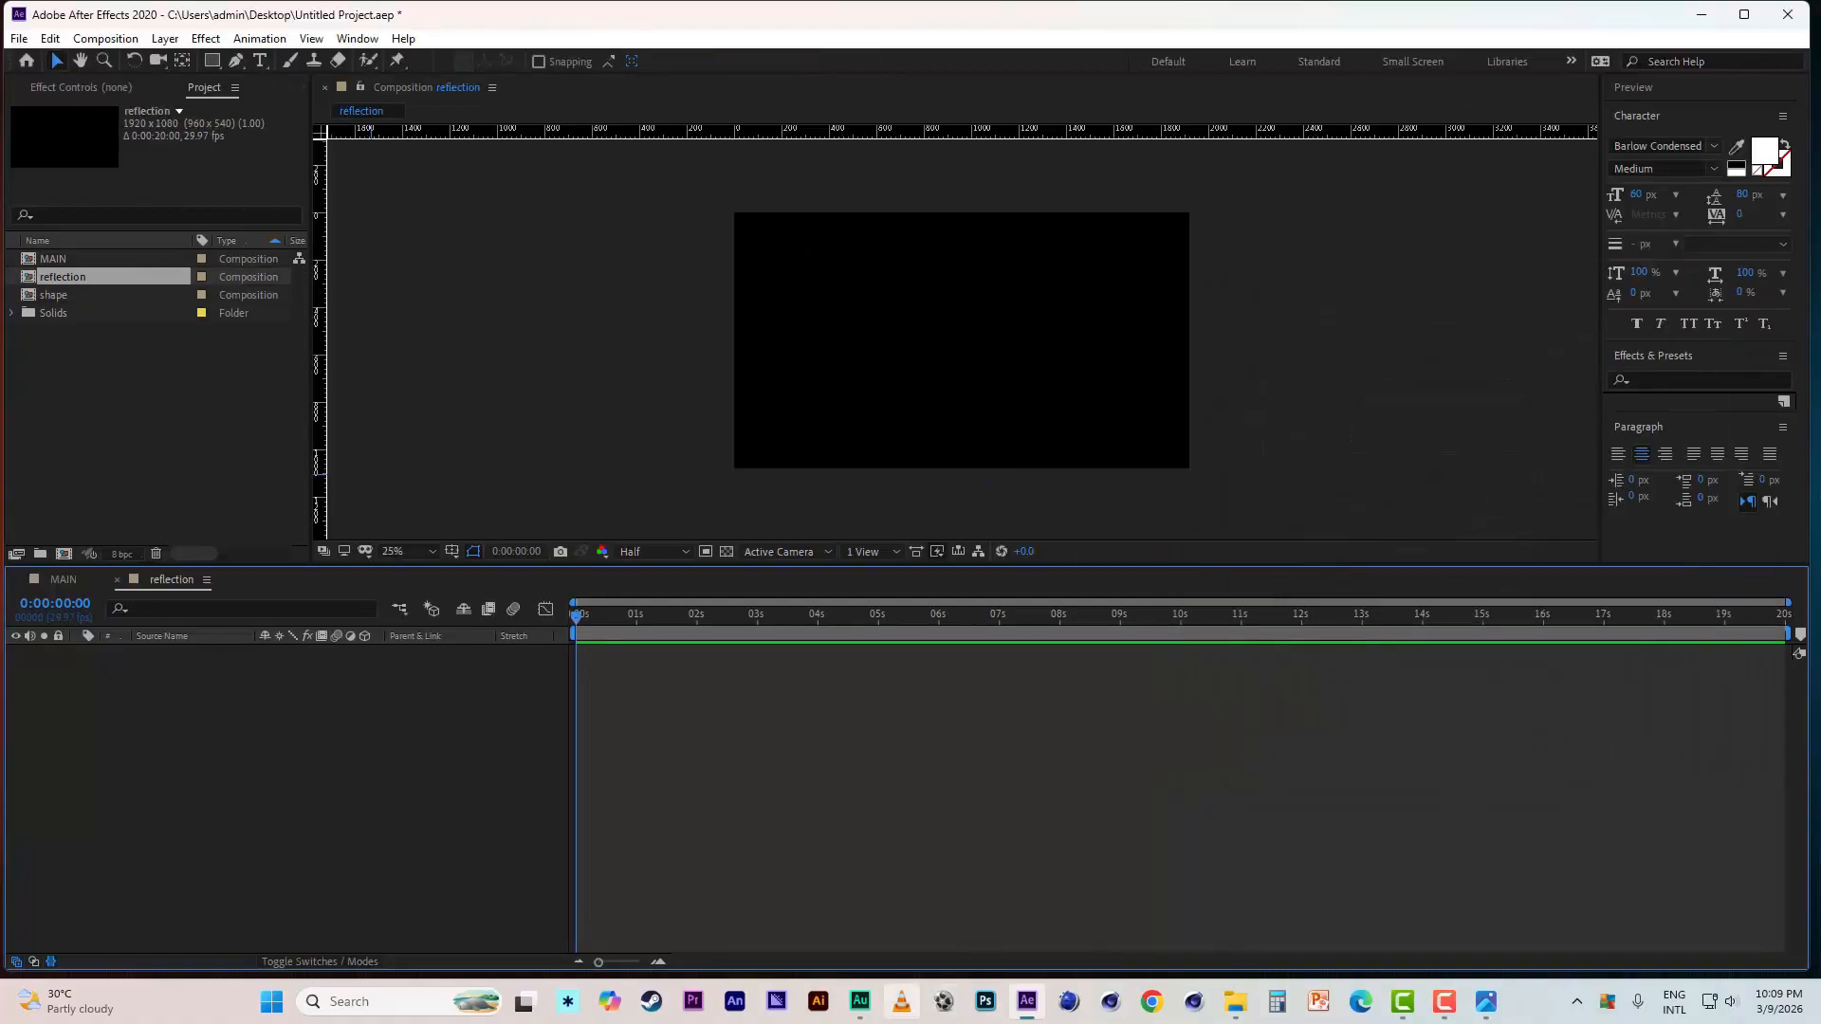
# - Import the black-and-white studio light JPG from the ICGC folder as a layer in the reflection composition
pyautogui.click(1227, 1018)
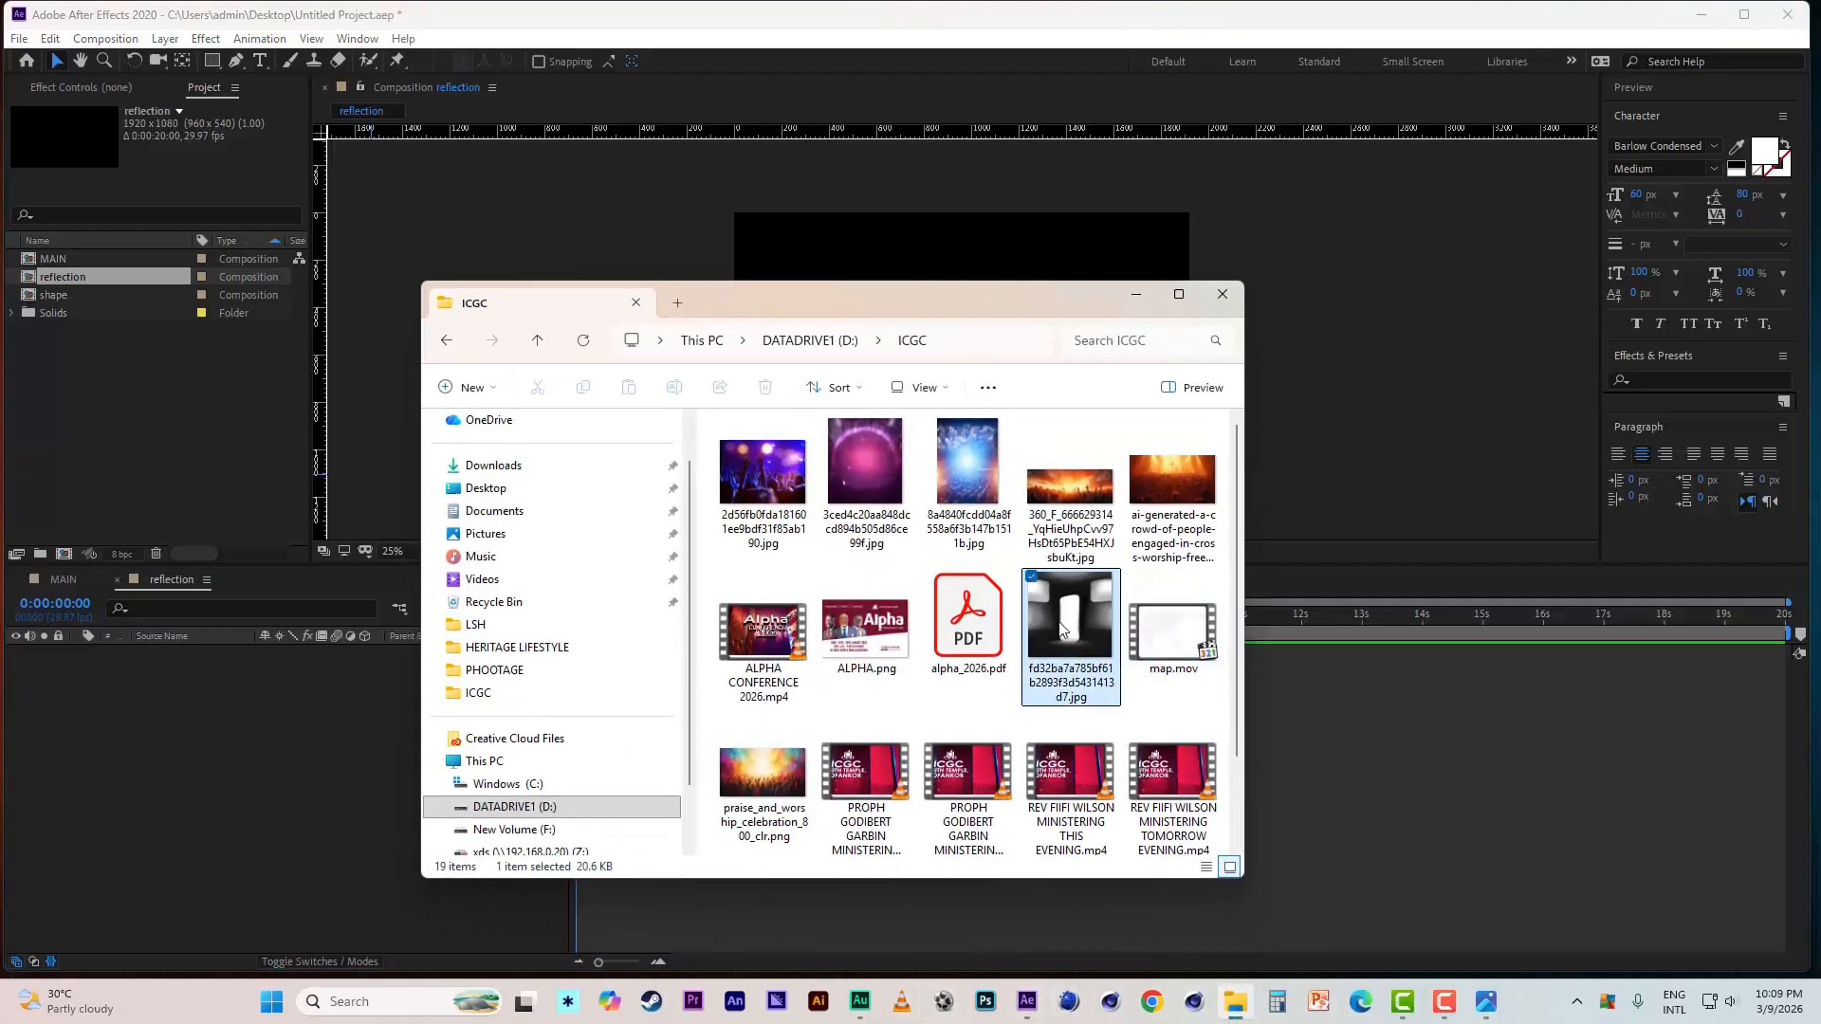
pyautogui.moveTo(1071, 621); pyautogui.dragTo(150, 793)
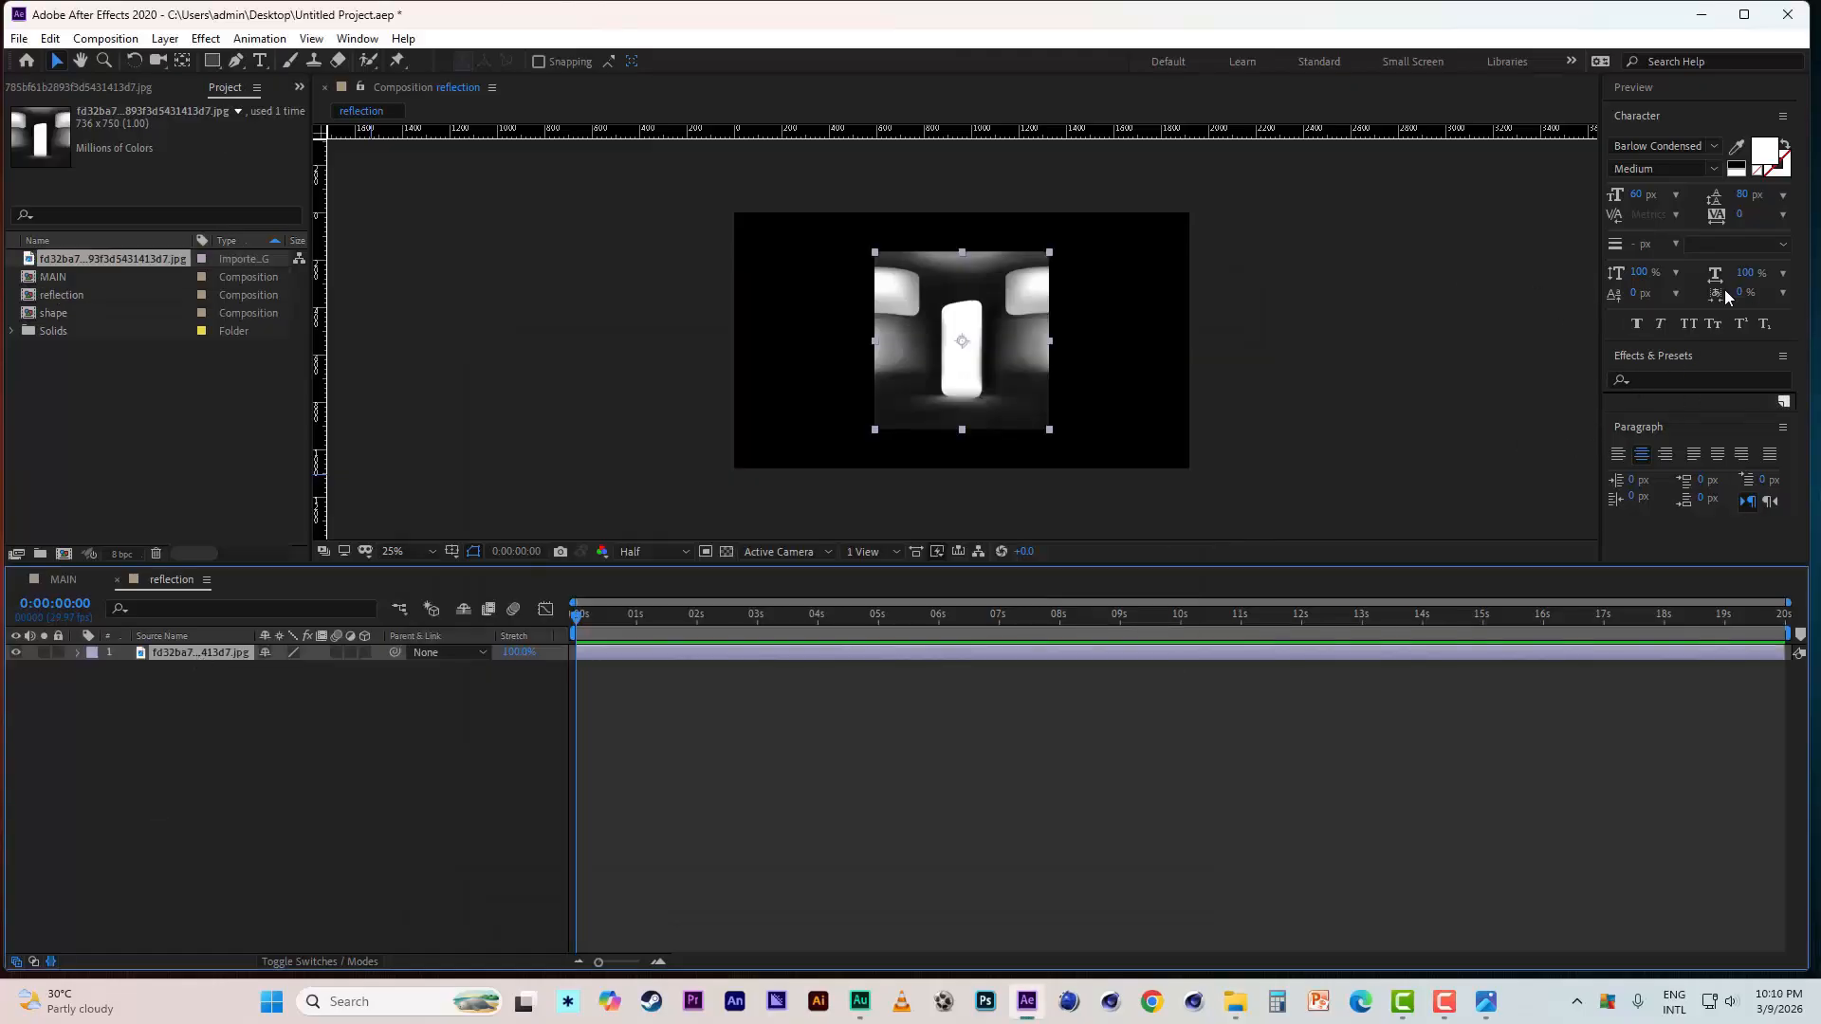
# - Find the Motion Tile effect and apply it to the studio light image layer
pyautogui.click(1658, 380)
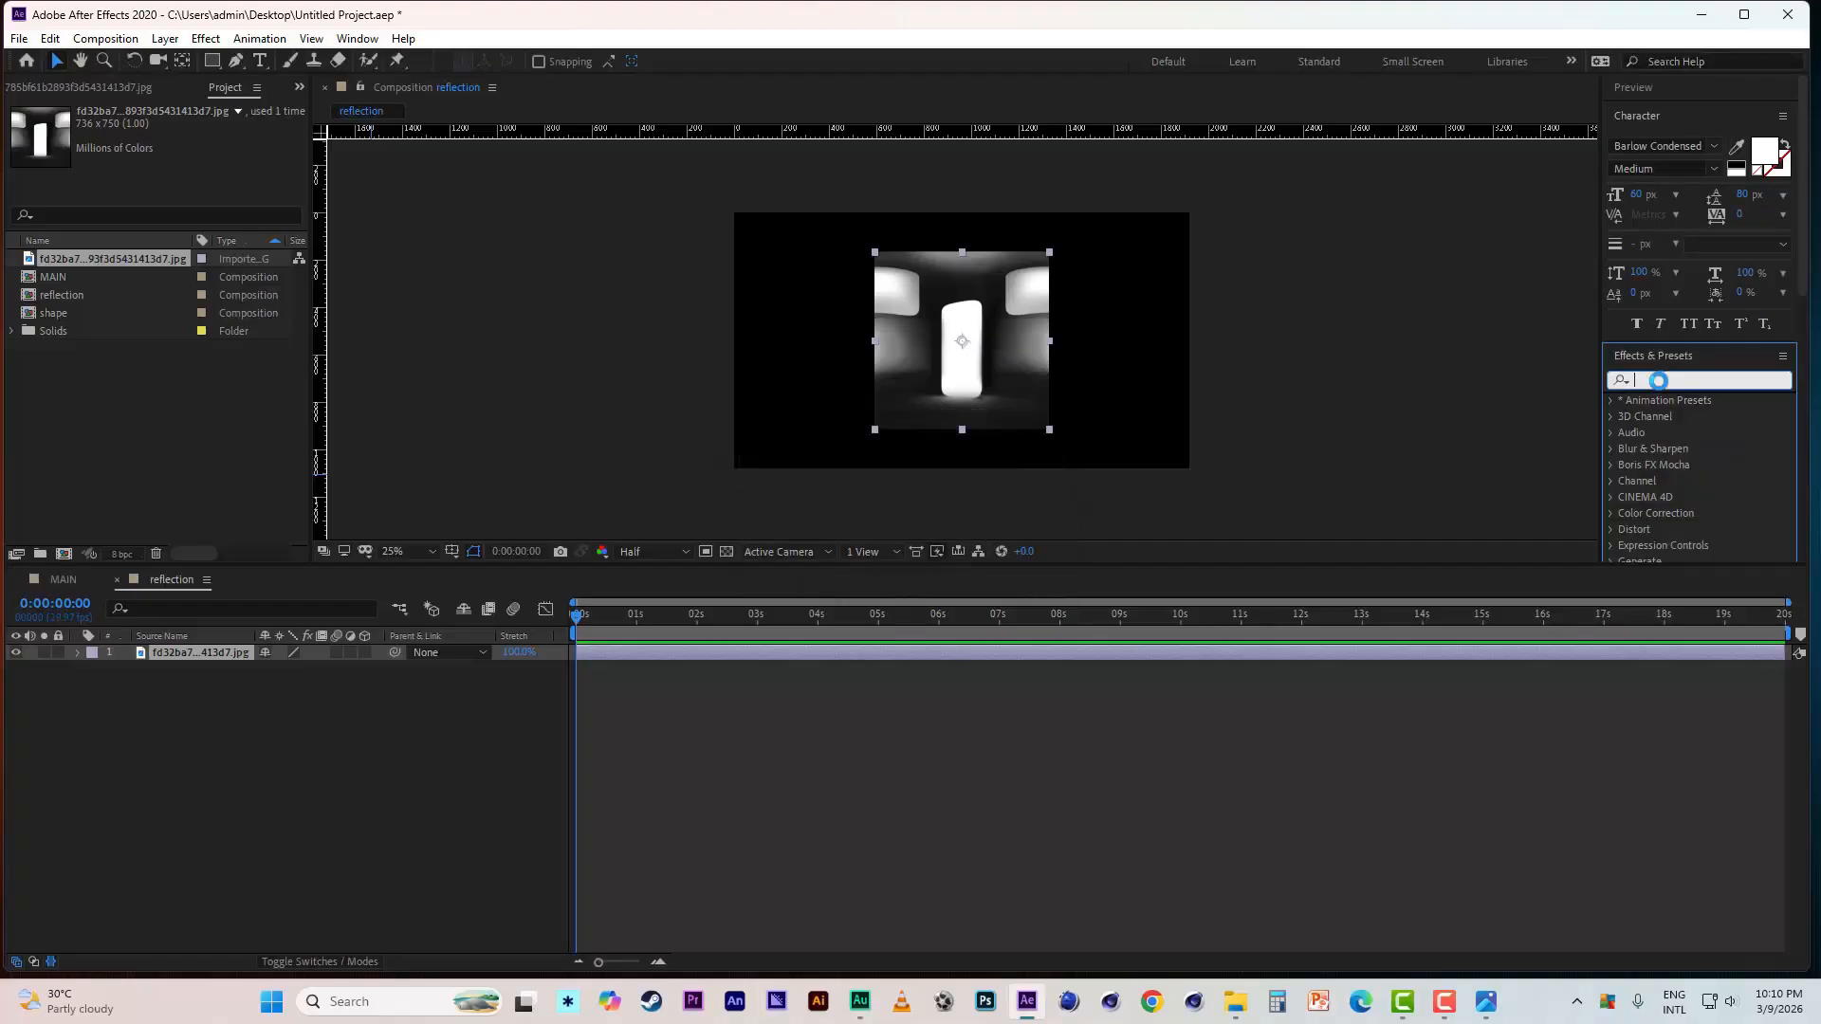
pyautogui.write('motion ti')
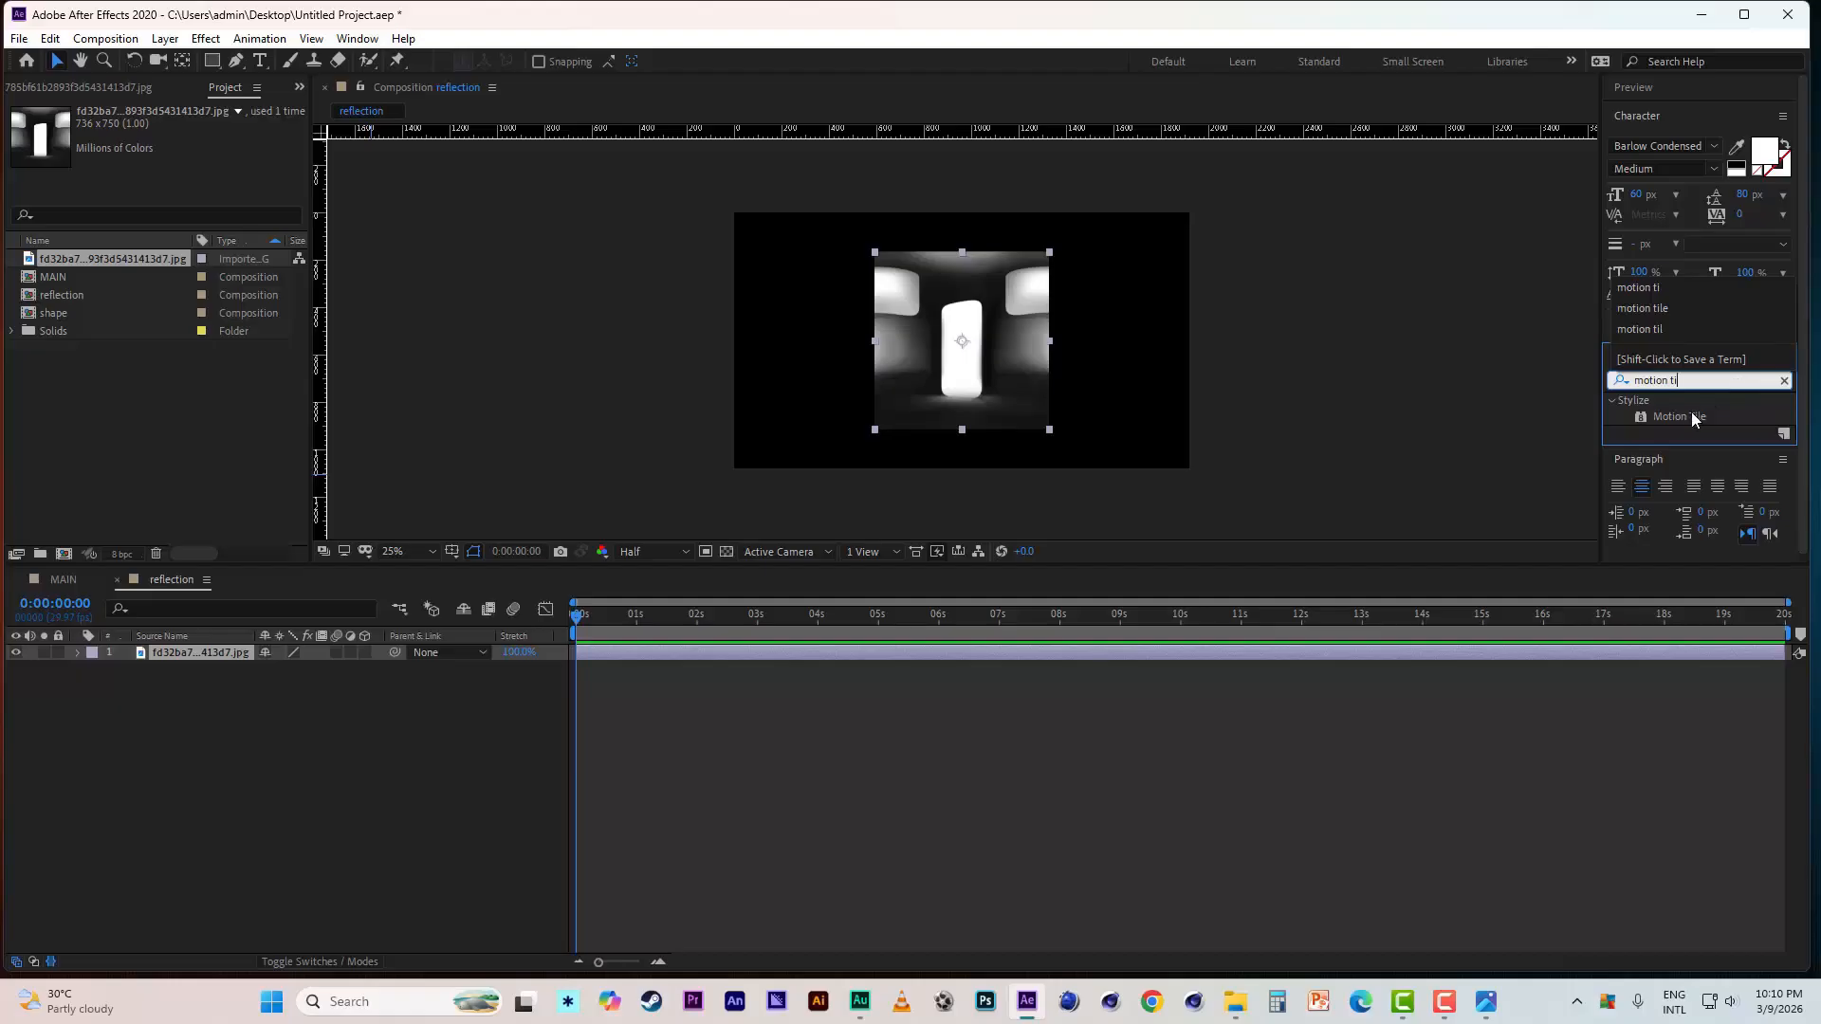
pyautogui.doubleClick(1695, 418)
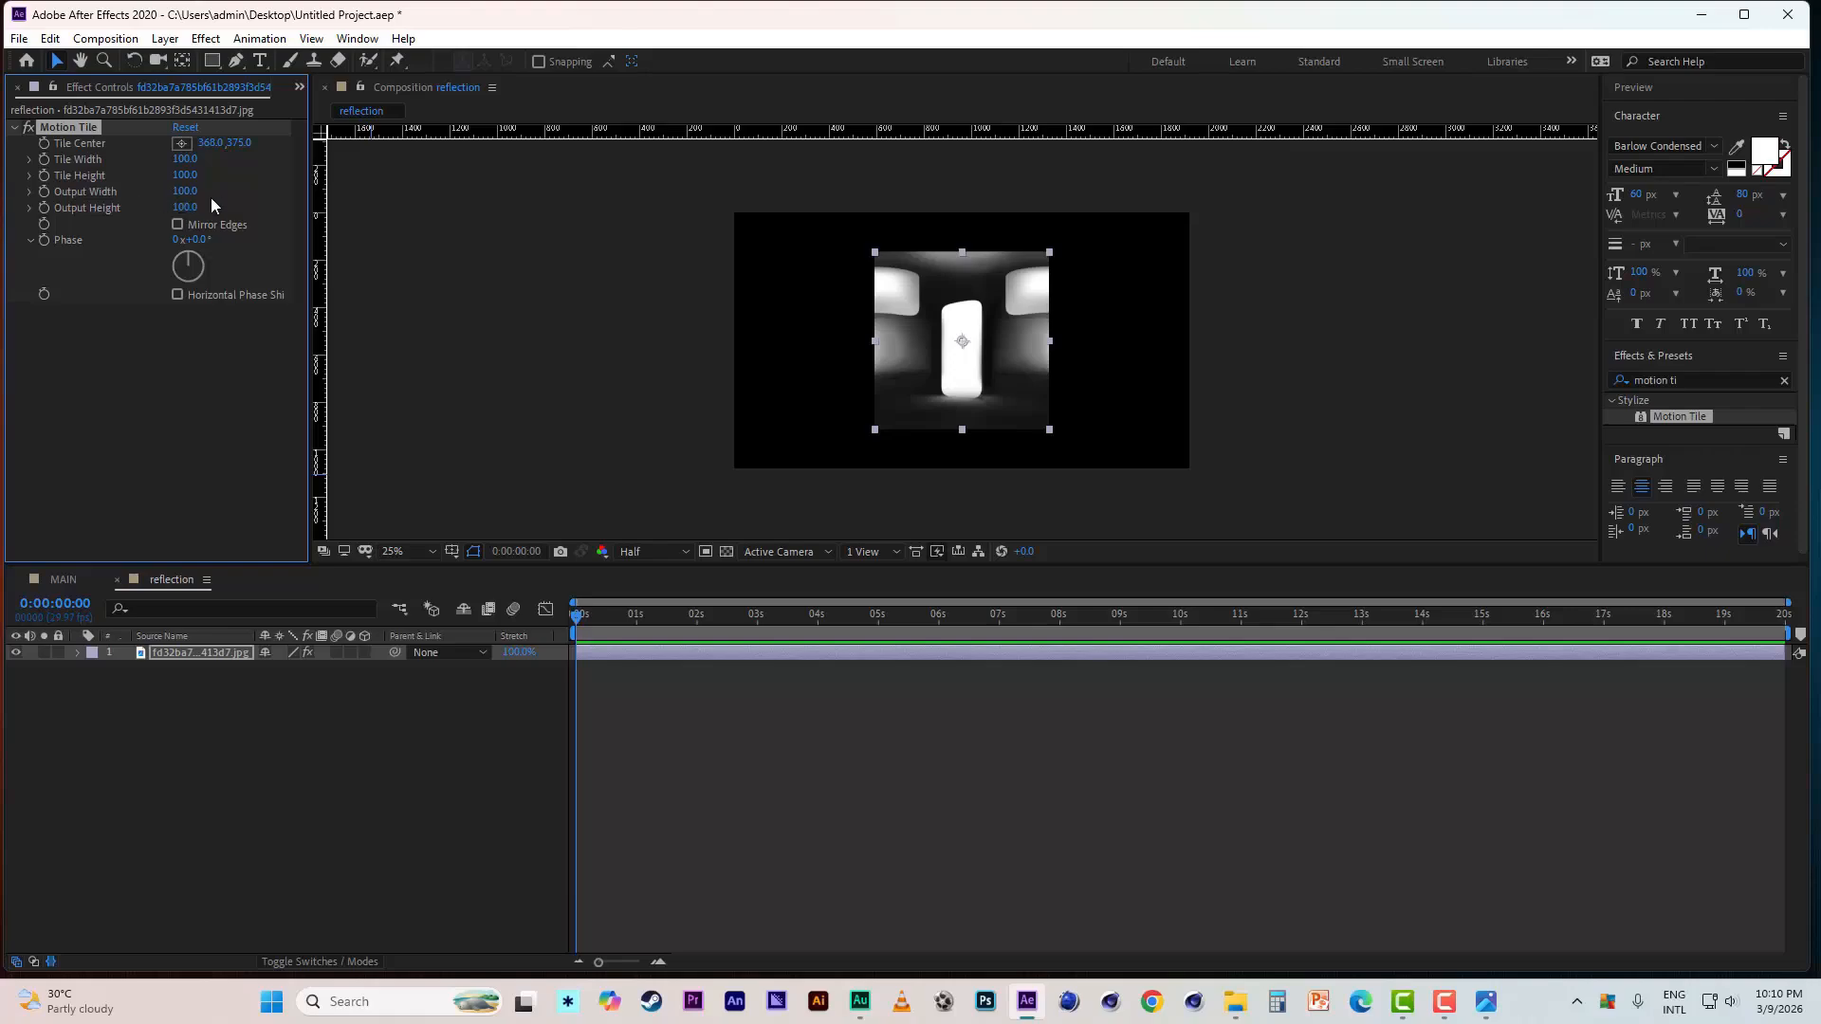
# - Set Motion Tile's Output Width to 500 and Output Height to 200, and enable Mirror Edges
pyautogui.click(186, 193)
pyautogui.write('500')
pyautogui.press('Return')
pyautogui.click(186, 207)
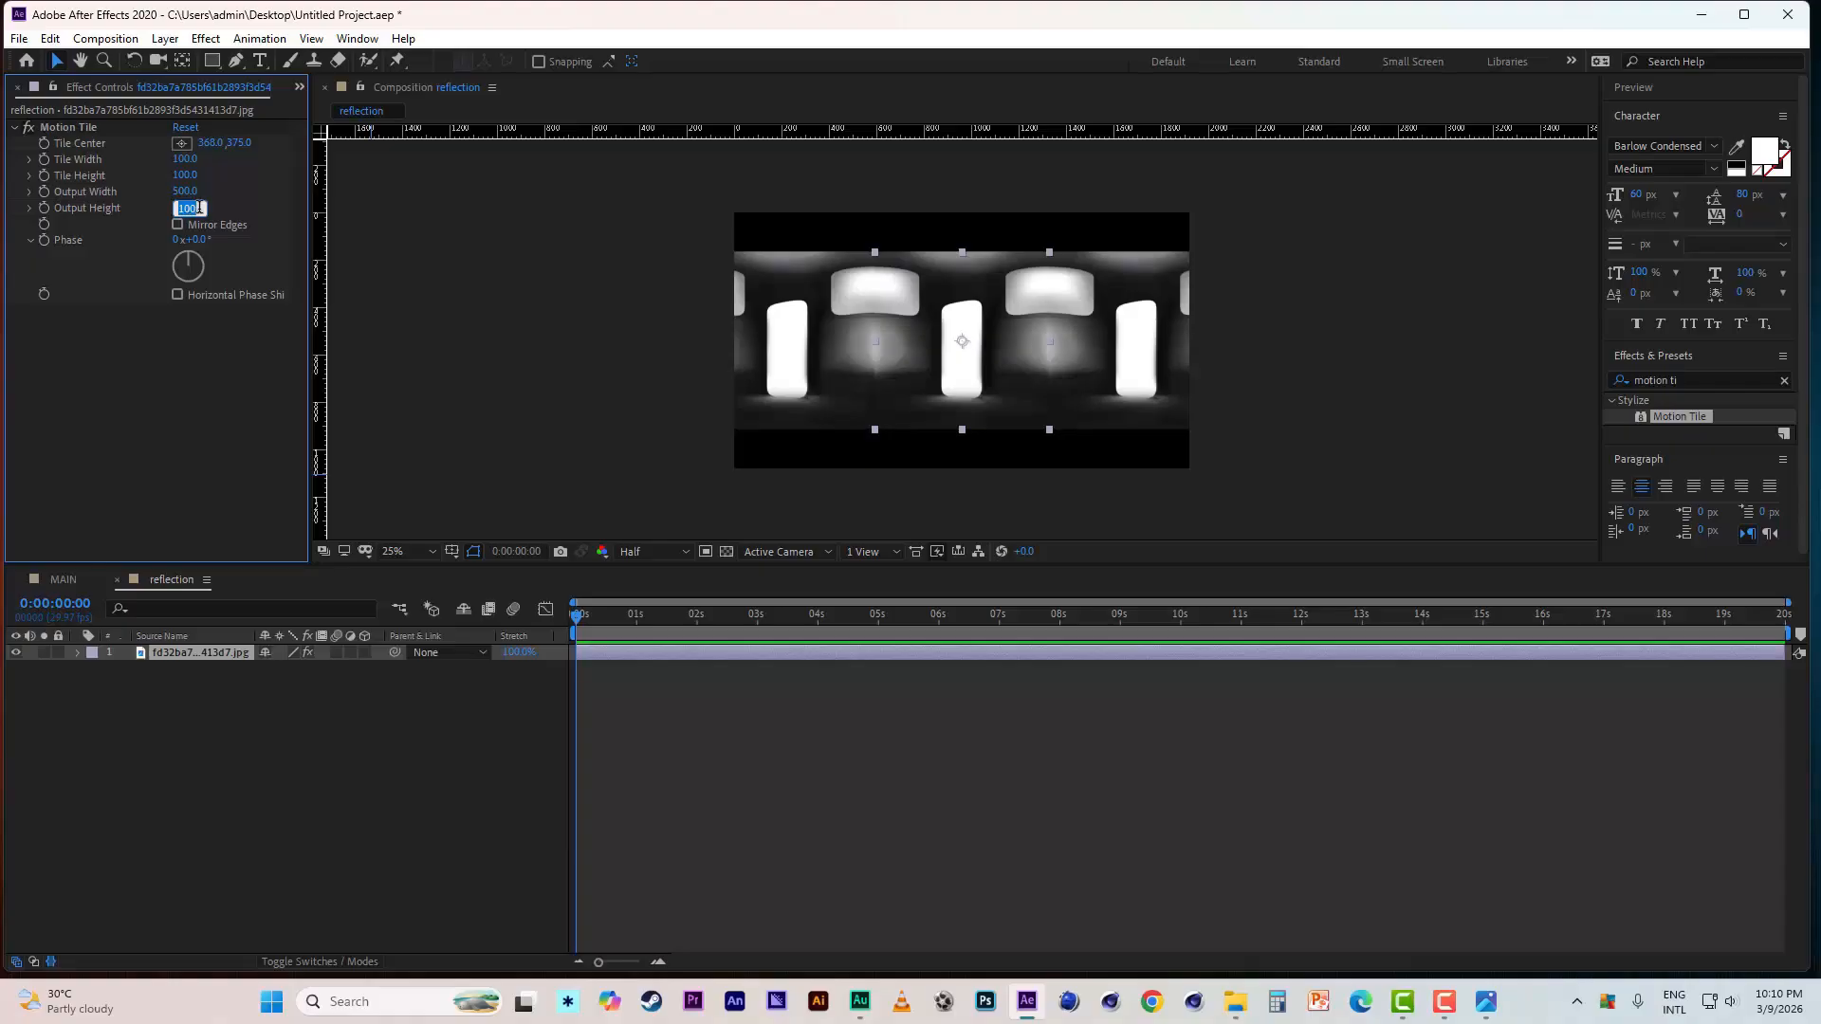
pyautogui.write('200')
pyautogui.press('Return')
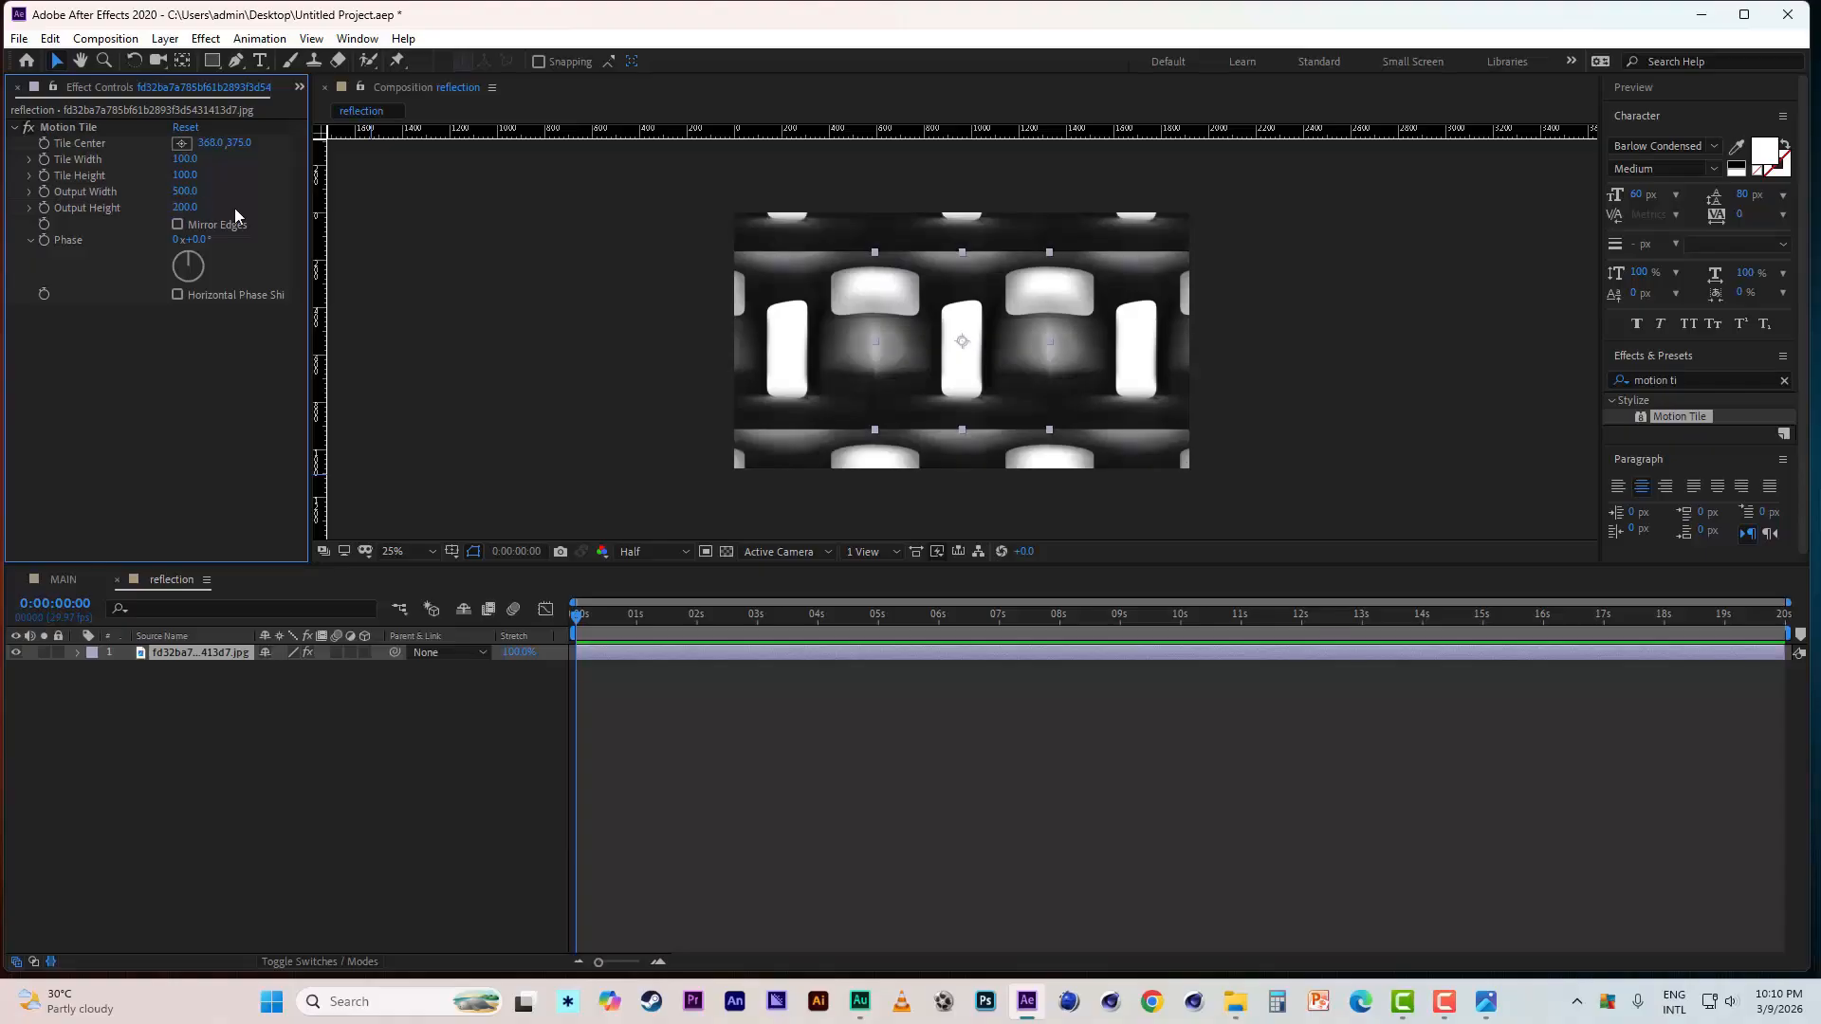
pyautogui.click(178, 226)
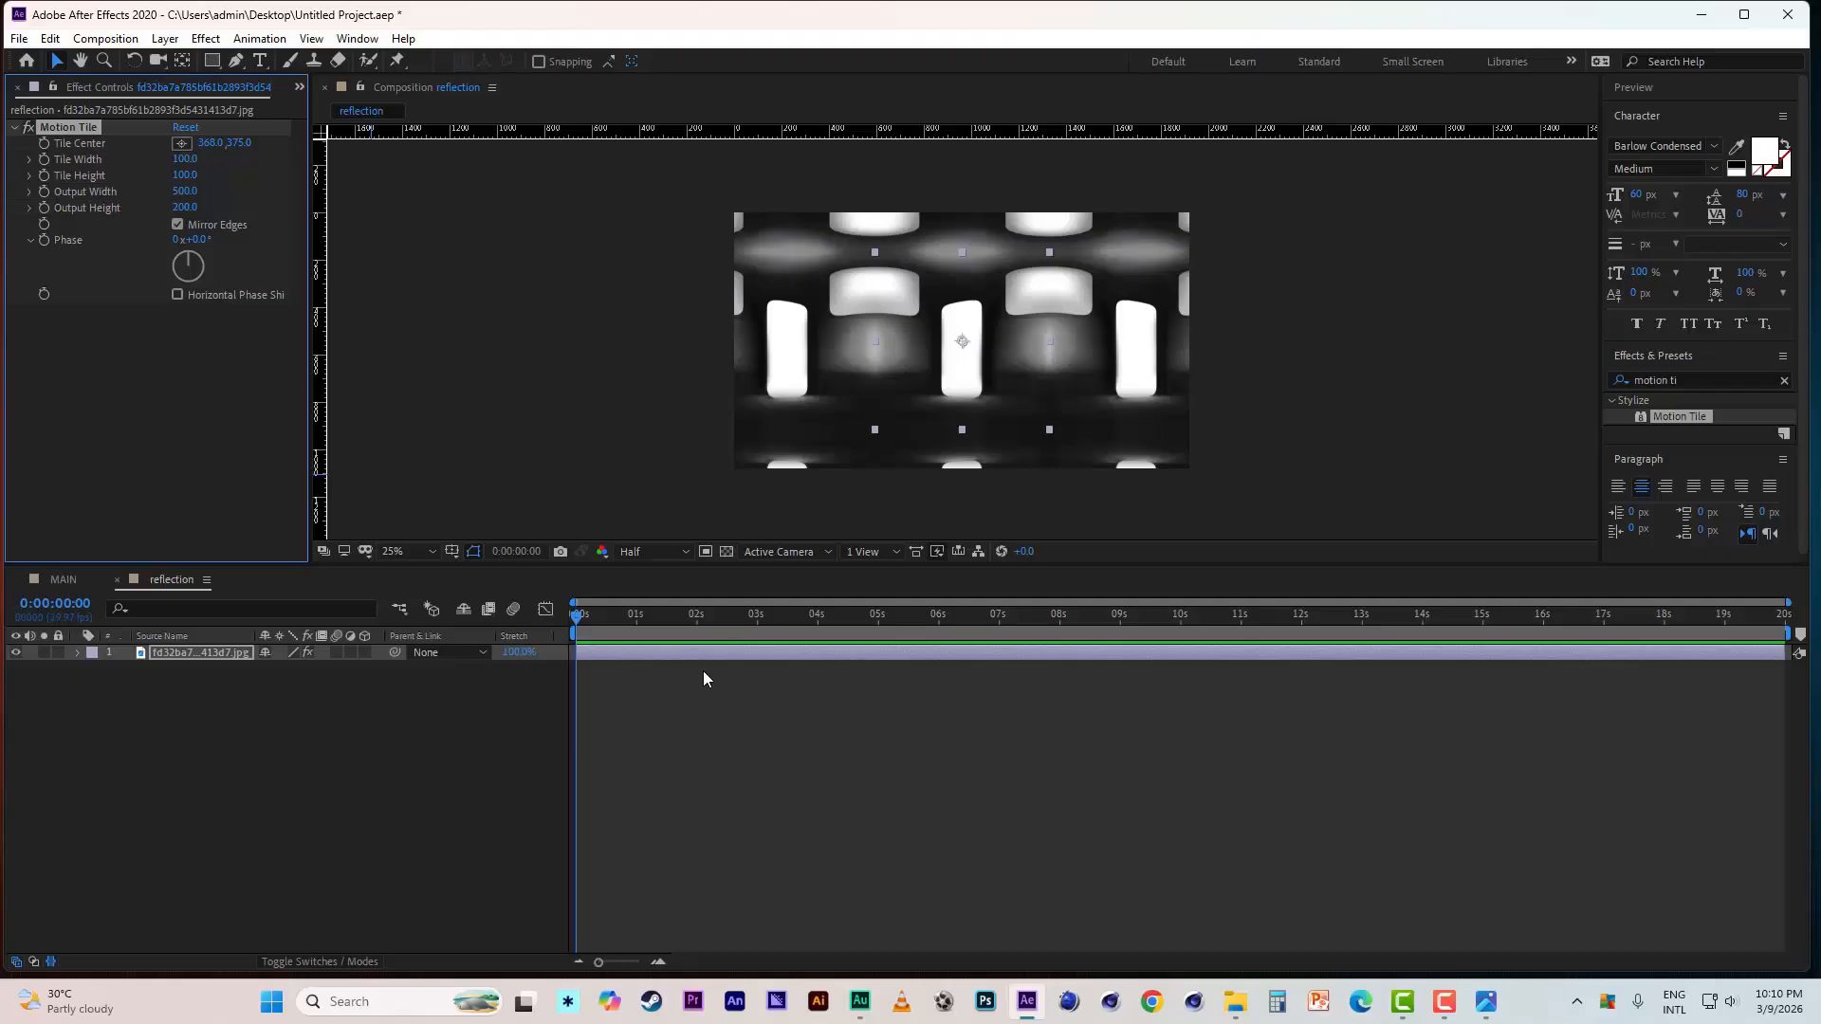
# - Reveal the image layer's Position and set a keyframe for it at the first frame
pyautogui.click(213, 656)
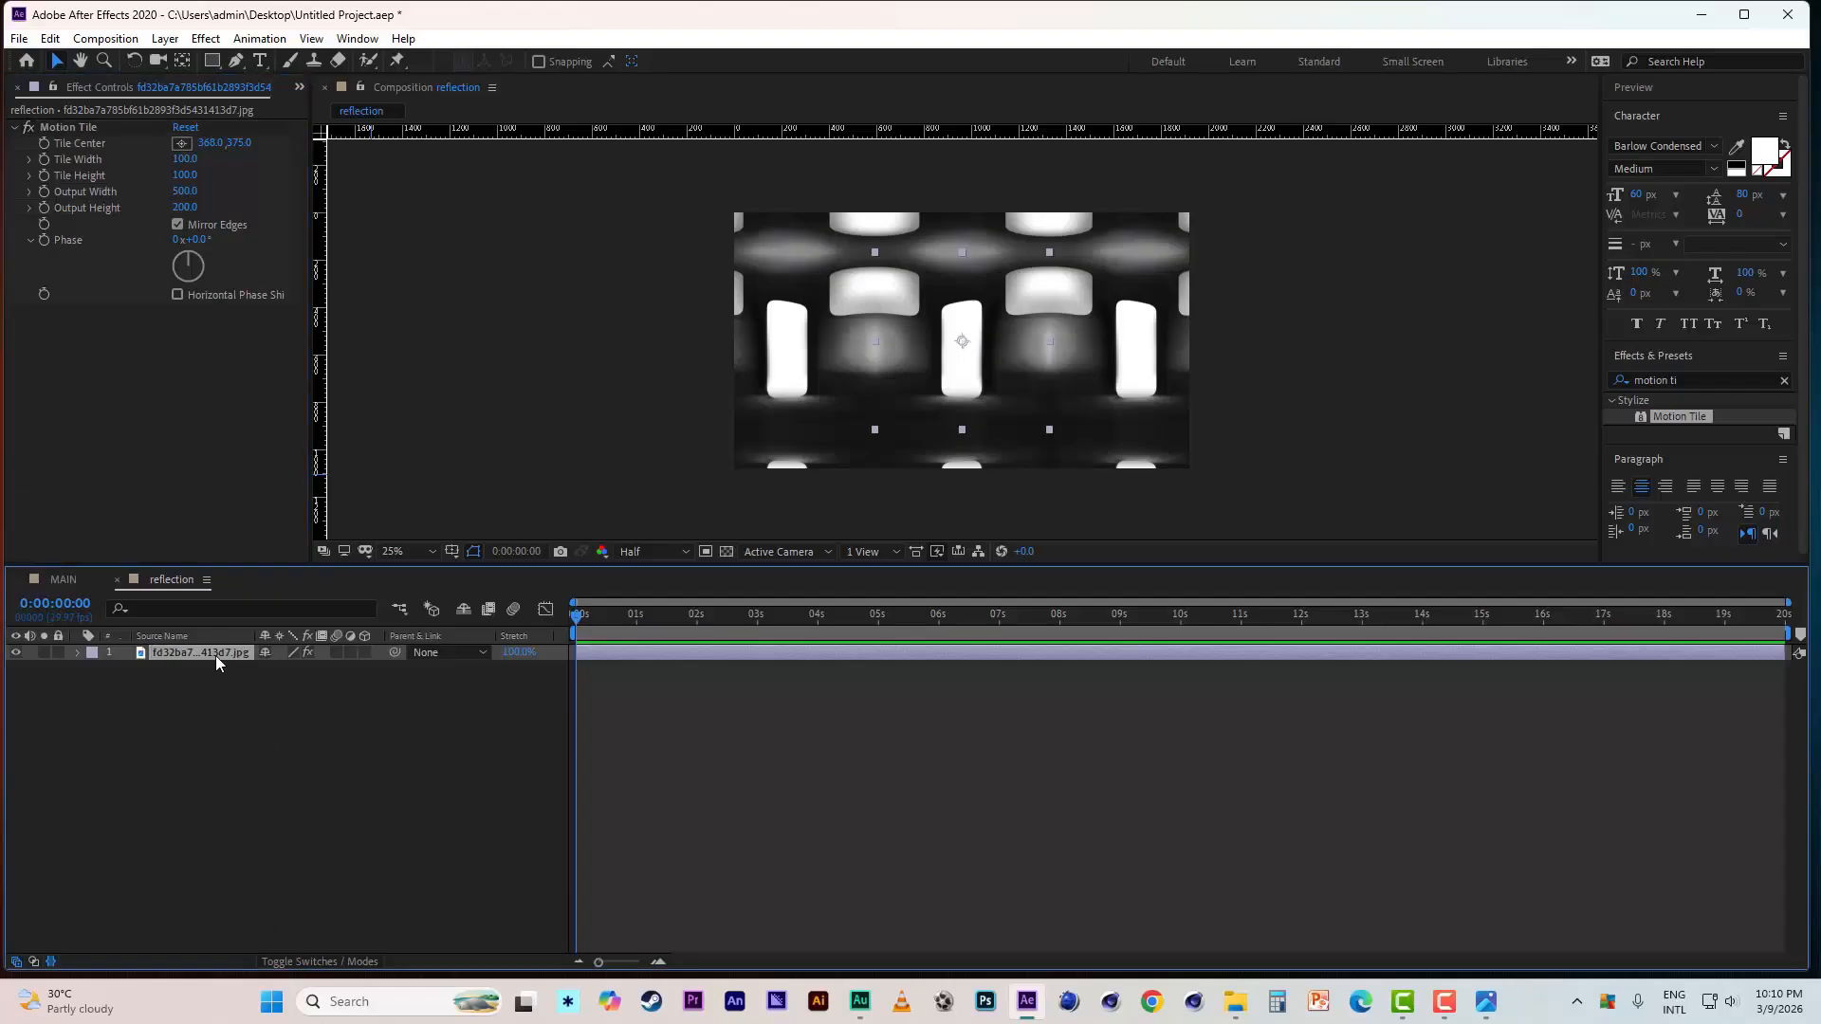
pyautogui.press('p')
pyautogui.click(125, 669)
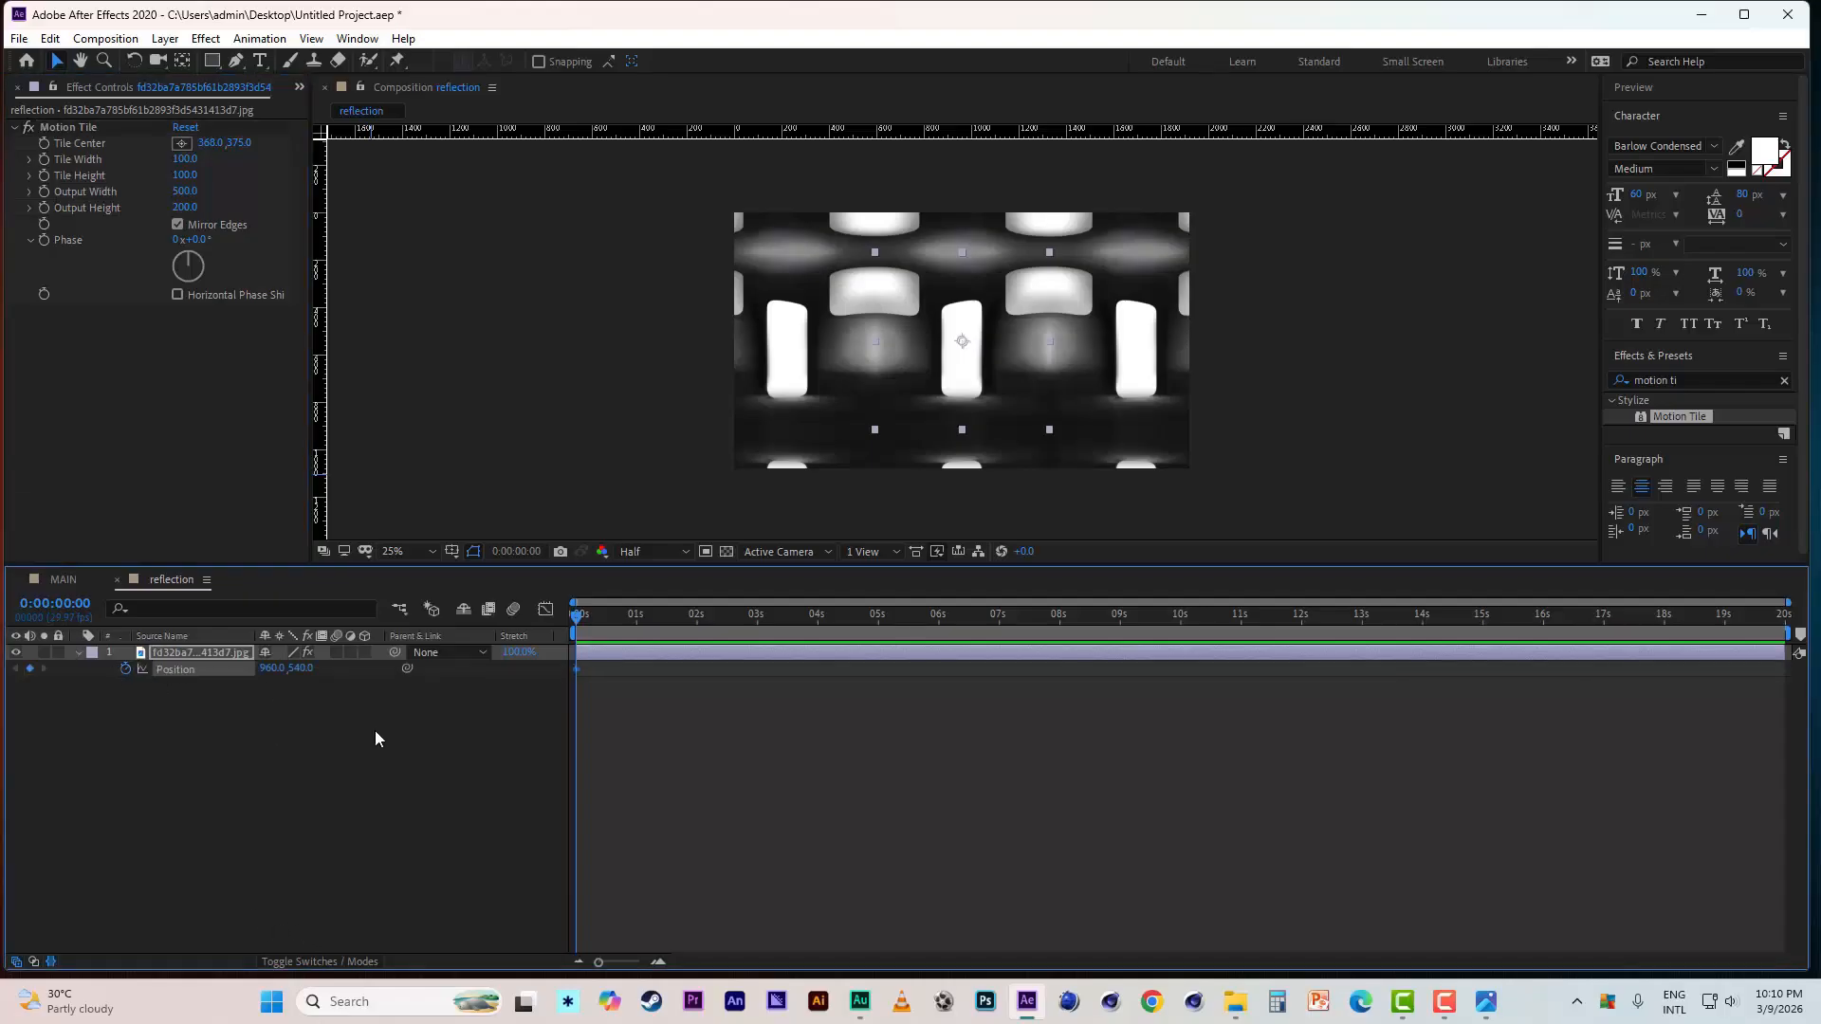
# - At the last frame, 0:00:19:29, move the image layer straight left to X -2240 to create the ending Position keyframe
pyautogui.click(1740, 615)
pyautogui.press('End')
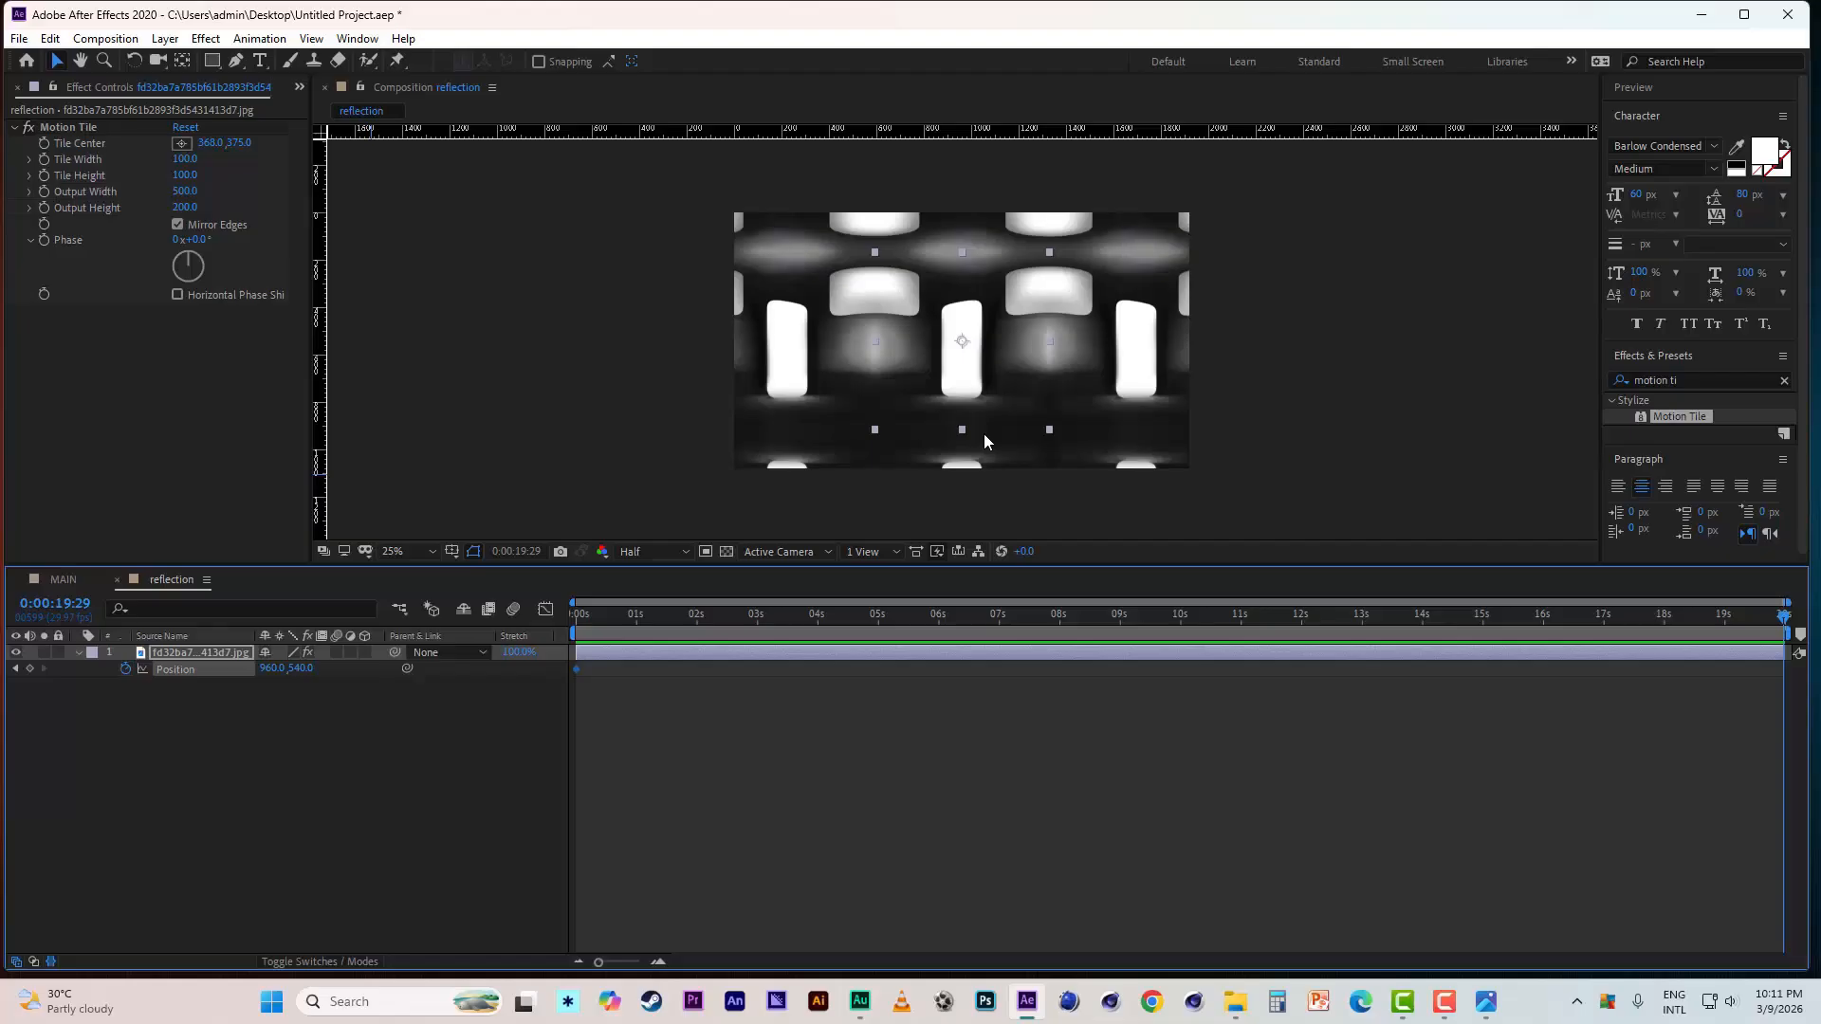
pyautogui.press(',')
pyautogui.press(',')
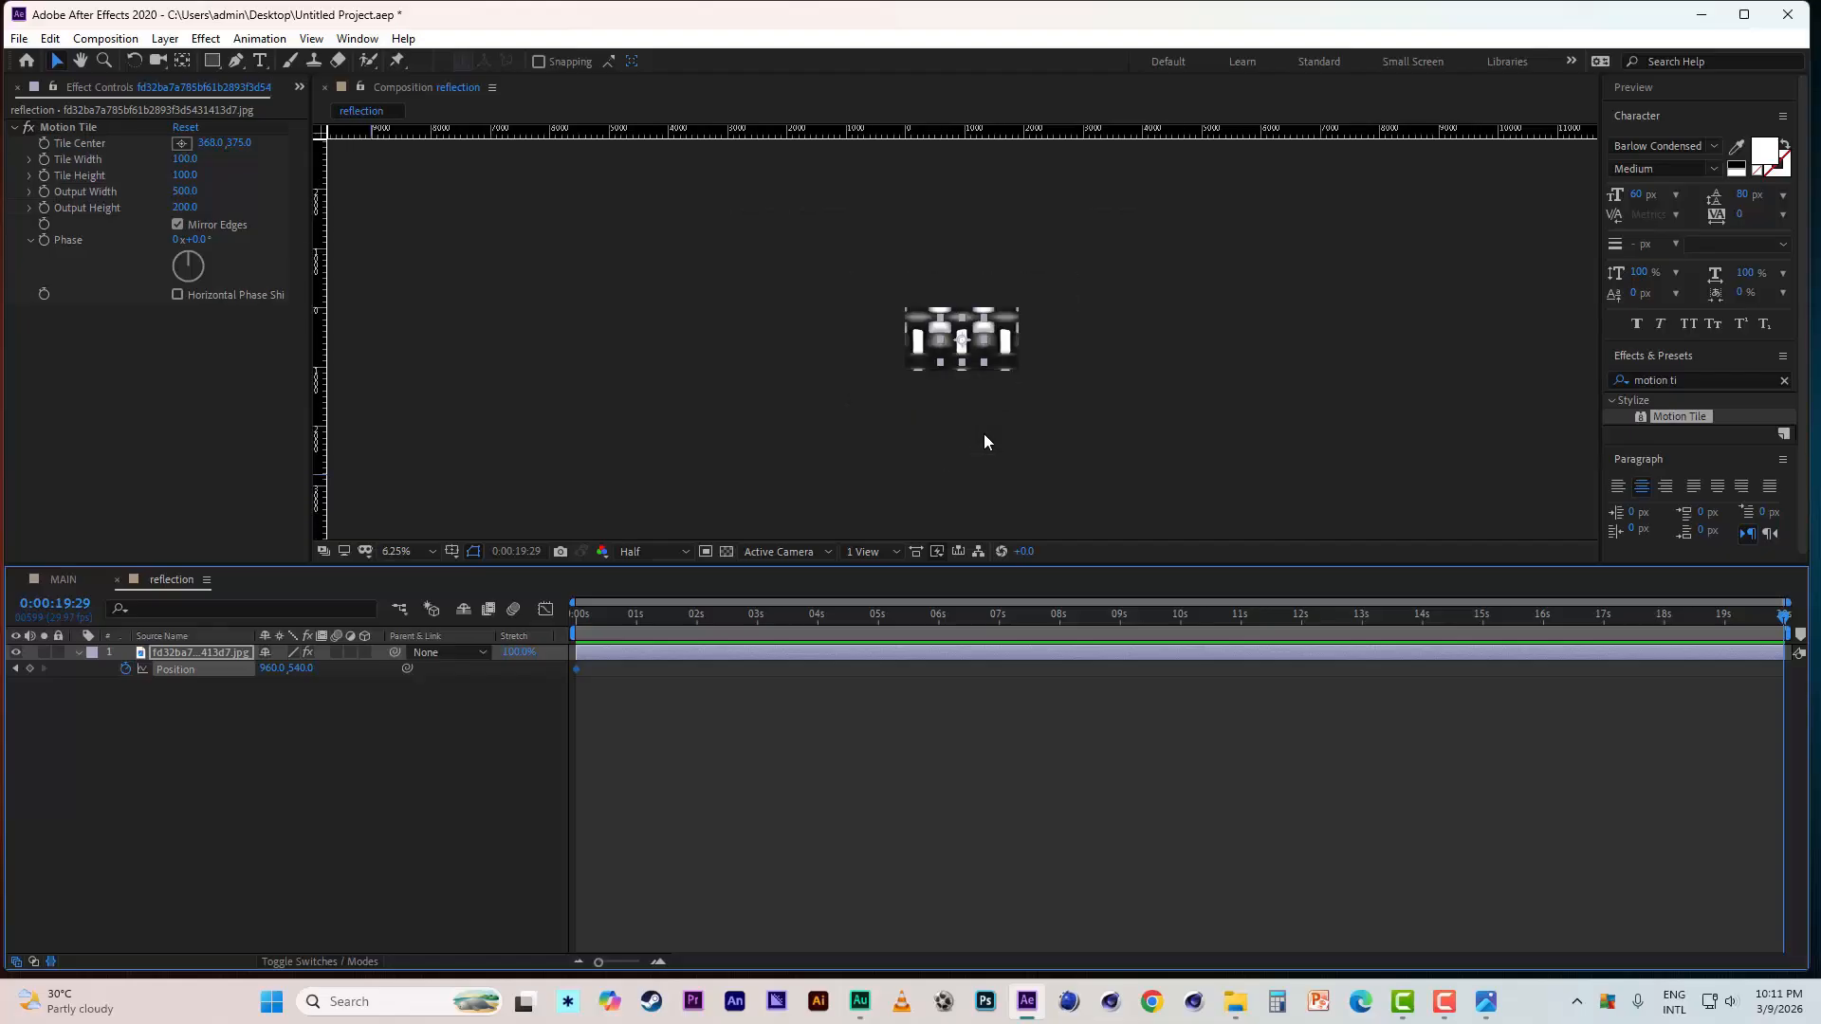
pyautogui.press('Left')
pyautogui.press('Left')
pyautogui.press('Left')
pyautogui.press('Left')
pyautogui.press('Left')
pyautogui.press('Left')
pyautogui.press('Left')
pyautogui.press('Left')
pyautogui.press('Left')
pyautogui.press('Left')
pyautogui.press('Left')
pyautogui.press('Left')
pyautogui.press('Left')
pyautogui.press('Left')
pyautogui.press('Left')
pyautogui.press('Left')
pyautogui.press('Left')
pyautogui.press('Left')
pyautogui.press('Left')
pyautogui.press('Left')
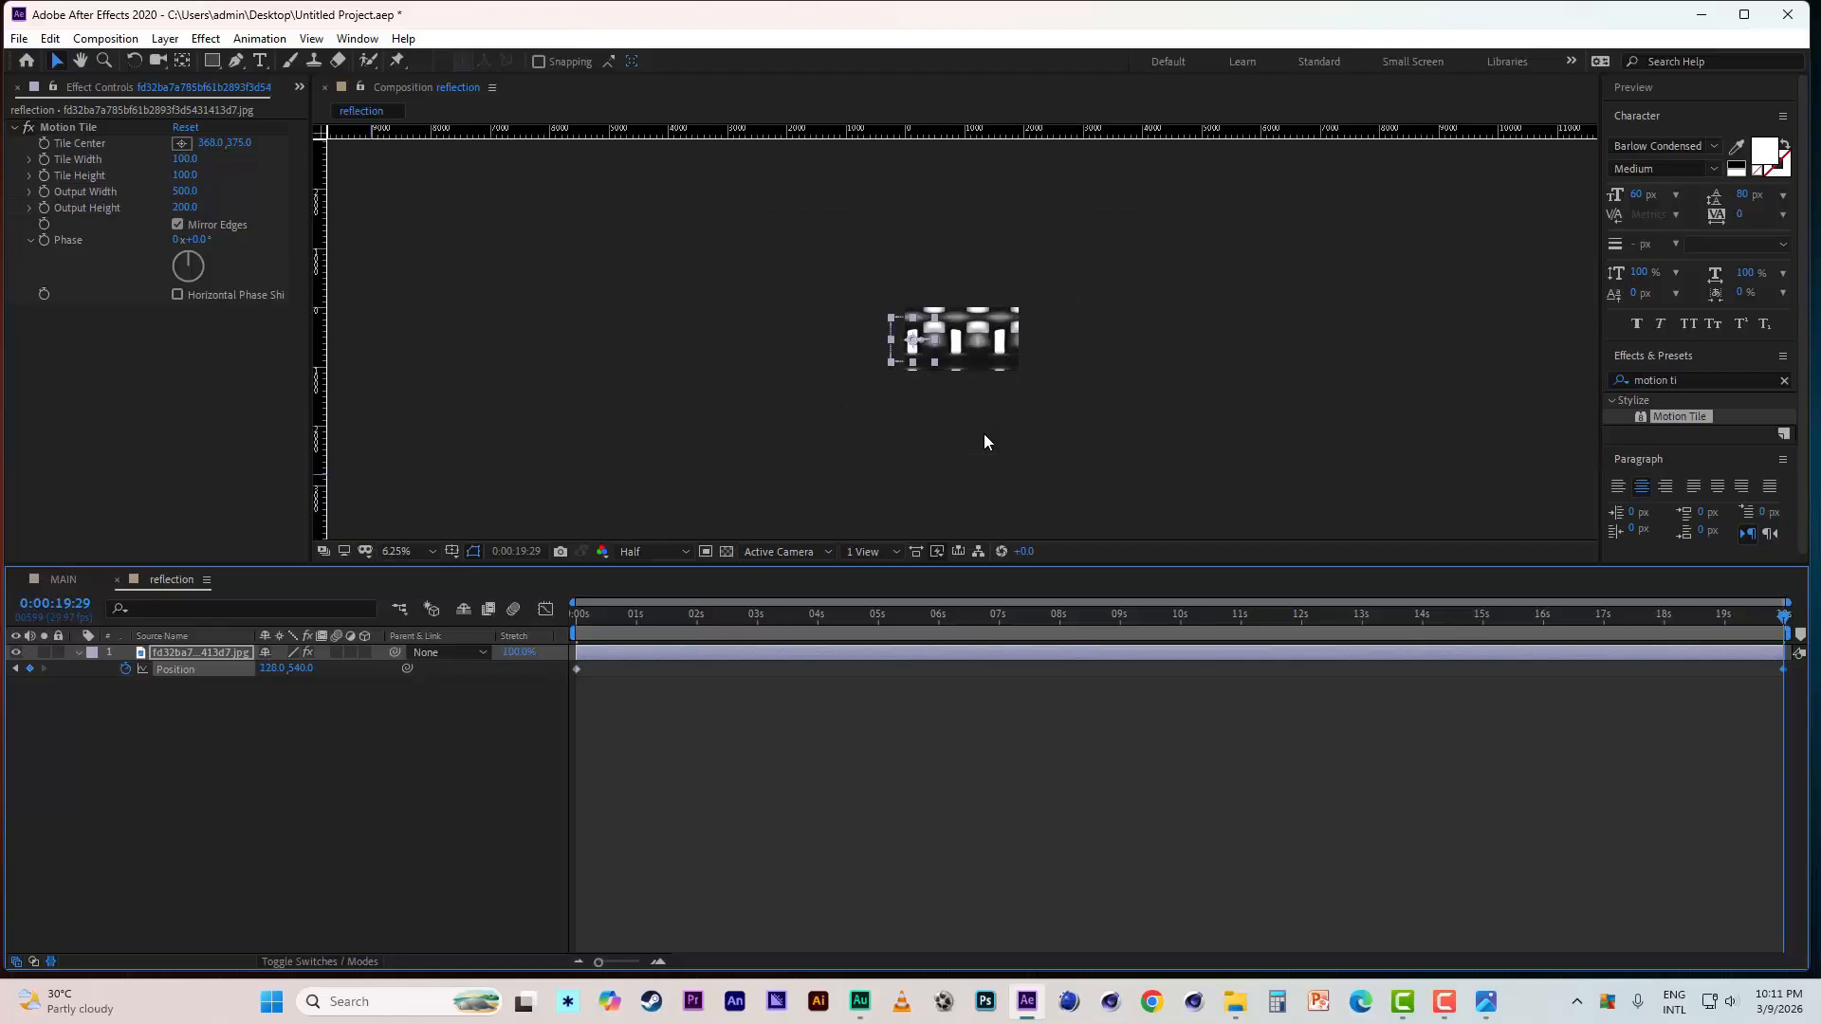
pyautogui.press('Left')
pyautogui.press('Left')
pyautogui.press('Left')
pyautogui.press('Left')
pyautogui.press('Left')
pyautogui.press('Left')
pyautogui.press('Left')
pyautogui.press('Left')
pyautogui.press('Left')
pyautogui.press('Left')
pyautogui.press('Left')
pyautogui.press('Left')
pyautogui.press('Left')
pyautogui.press('Left')
pyautogui.press('Left')
pyautogui.press('Left')
pyautogui.press('Left')
pyautogui.press('Left')
pyautogui.press('Left')
pyautogui.press('Left')
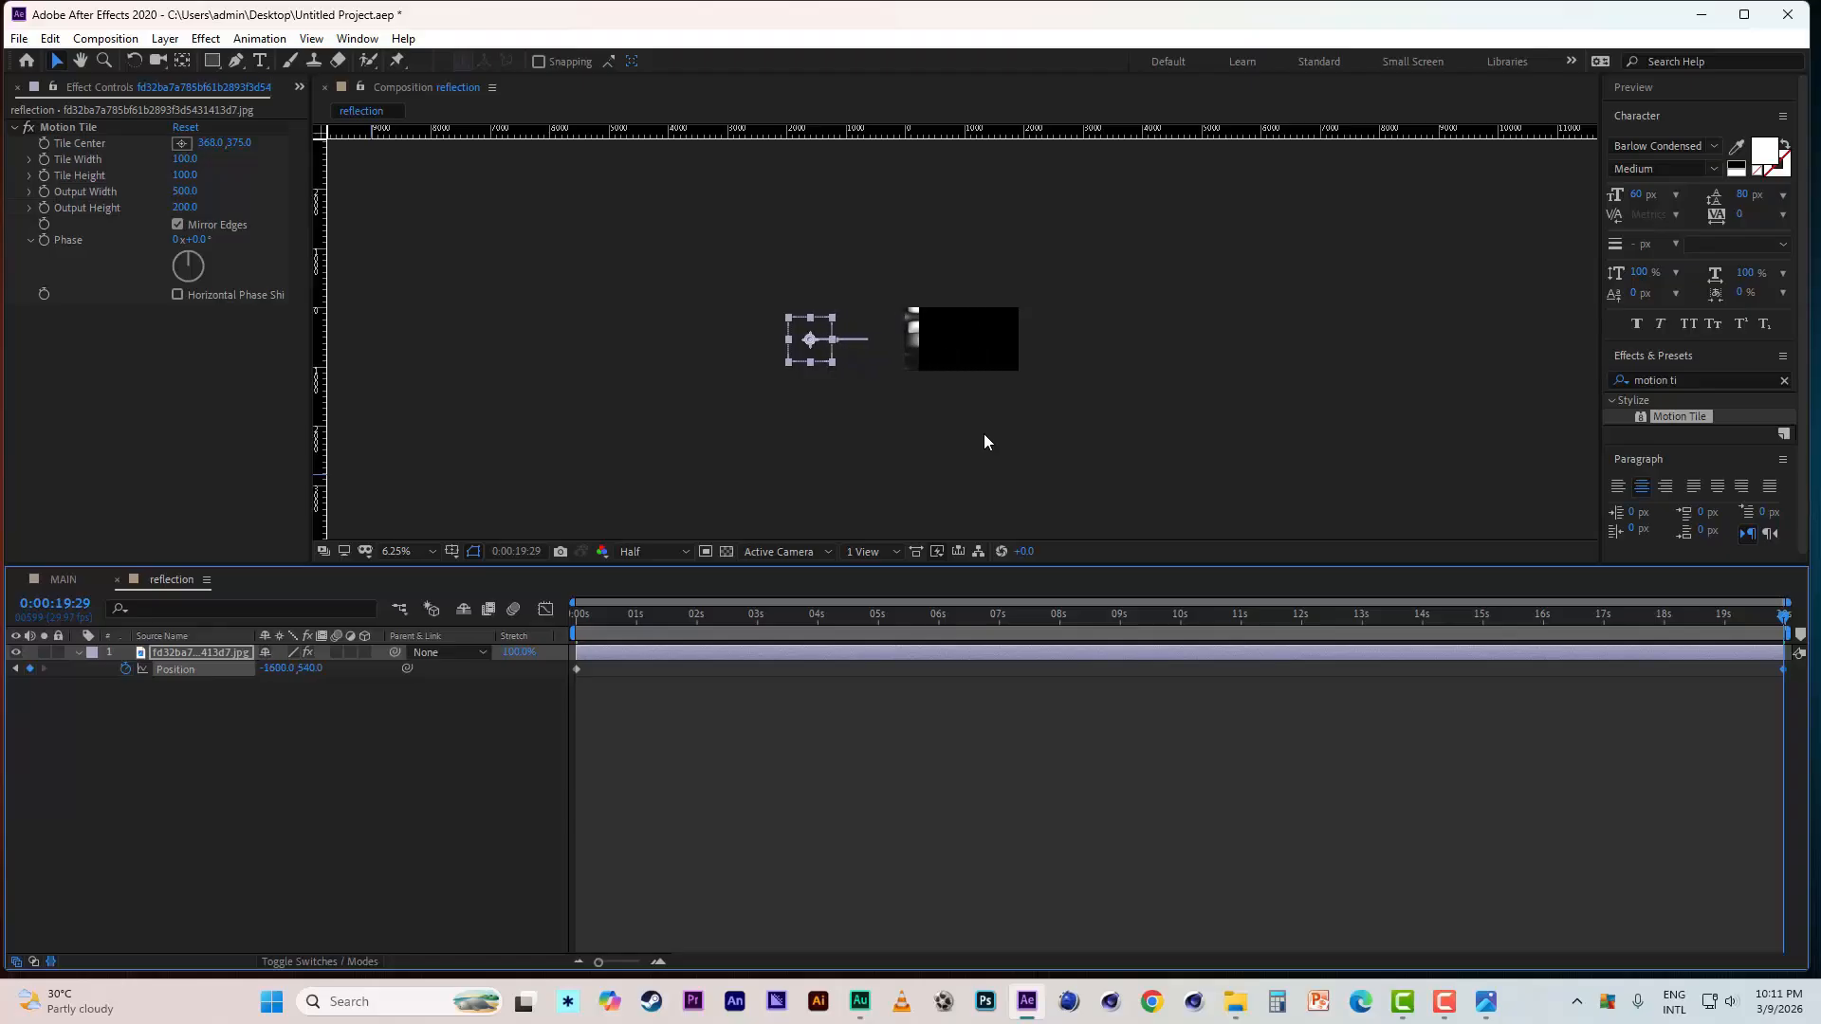
pyautogui.press('Left')
pyautogui.press('Left')
pyautogui.press('Left')
pyautogui.press('Left')
pyautogui.press('Left')
pyautogui.press('Left')
pyautogui.press('Left')
pyautogui.press('Left')
pyautogui.press('Left')
pyautogui.press('Left')
pyautogui.press('Left')
pyautogui.press('Left')
pyautogui.press('Left')
pyautogui.press('Left')
pyautogui.press('Left')
pyautogui.press('Left')
pyautogui.press('Left')
pyautogui.press('Left')
pyautogui.press('Left')
pyautogui.press('Left')
# - Raise Motion Tile's Output Width to 2000 so the tiles fill the frame at the last frame
pyautogui.click(185, 191)
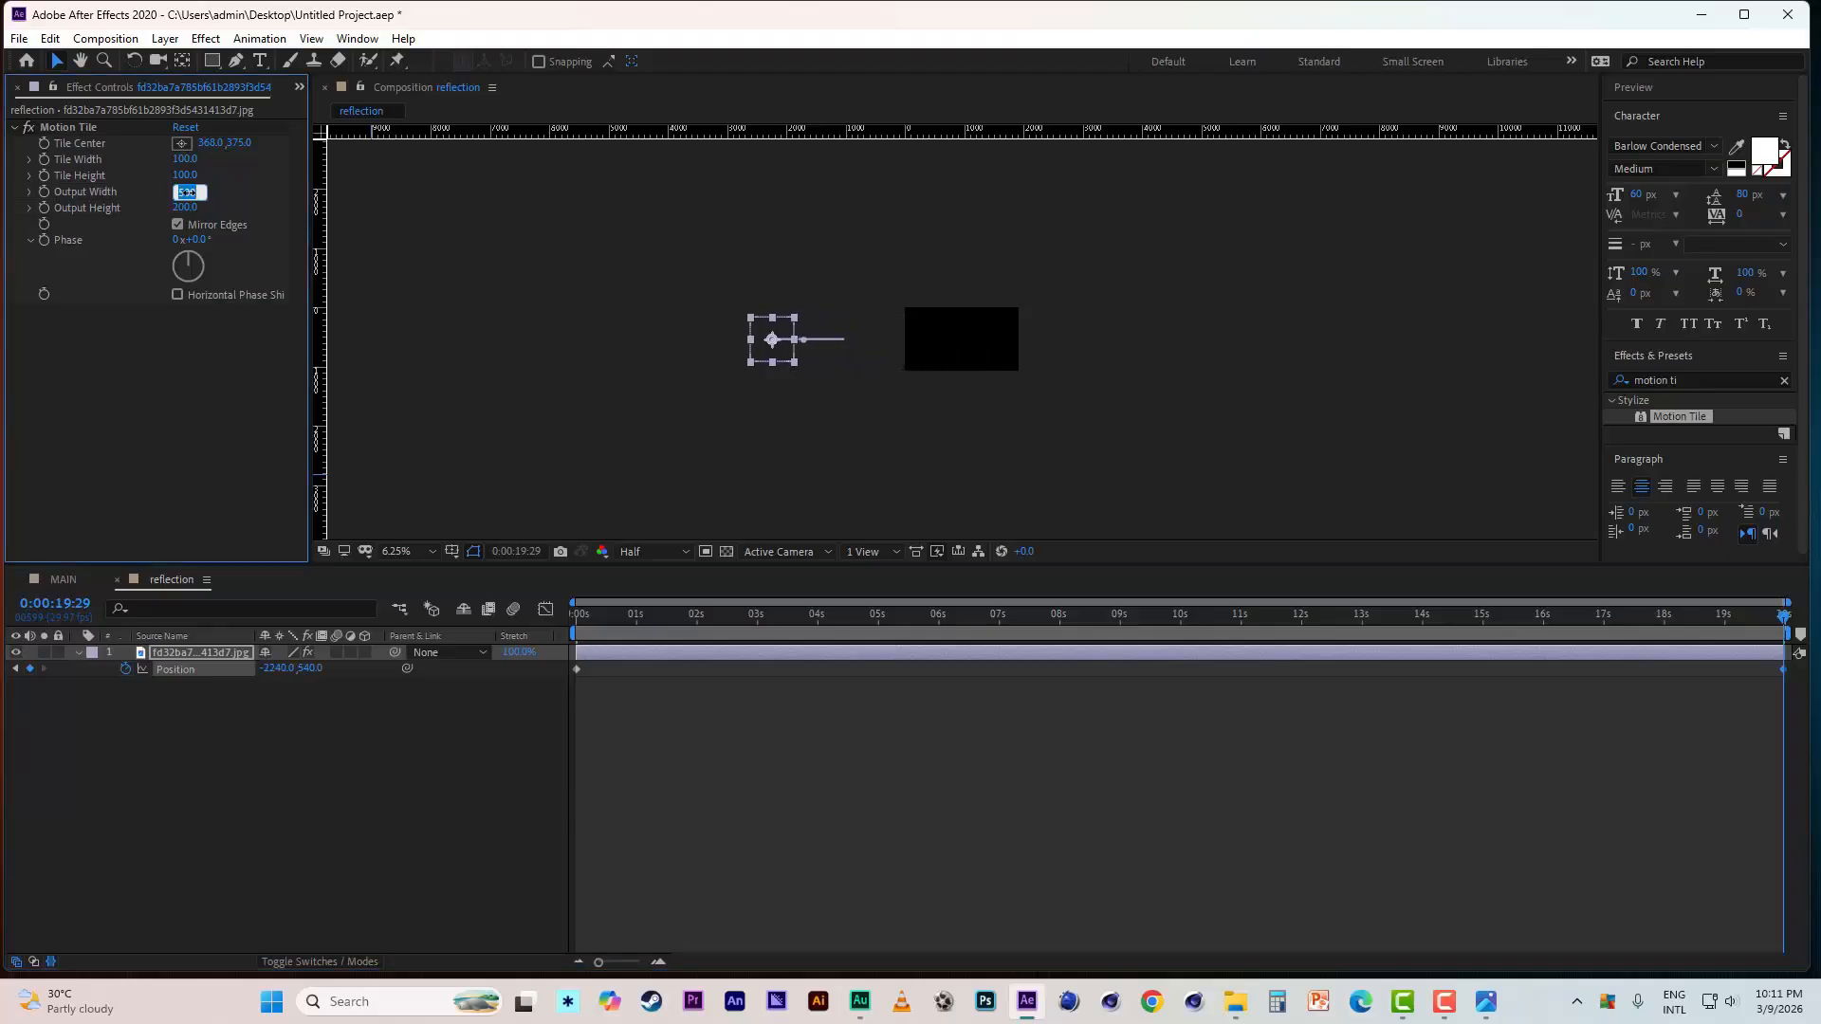
pyautogui.write('800')
pyautogui.press('Return')
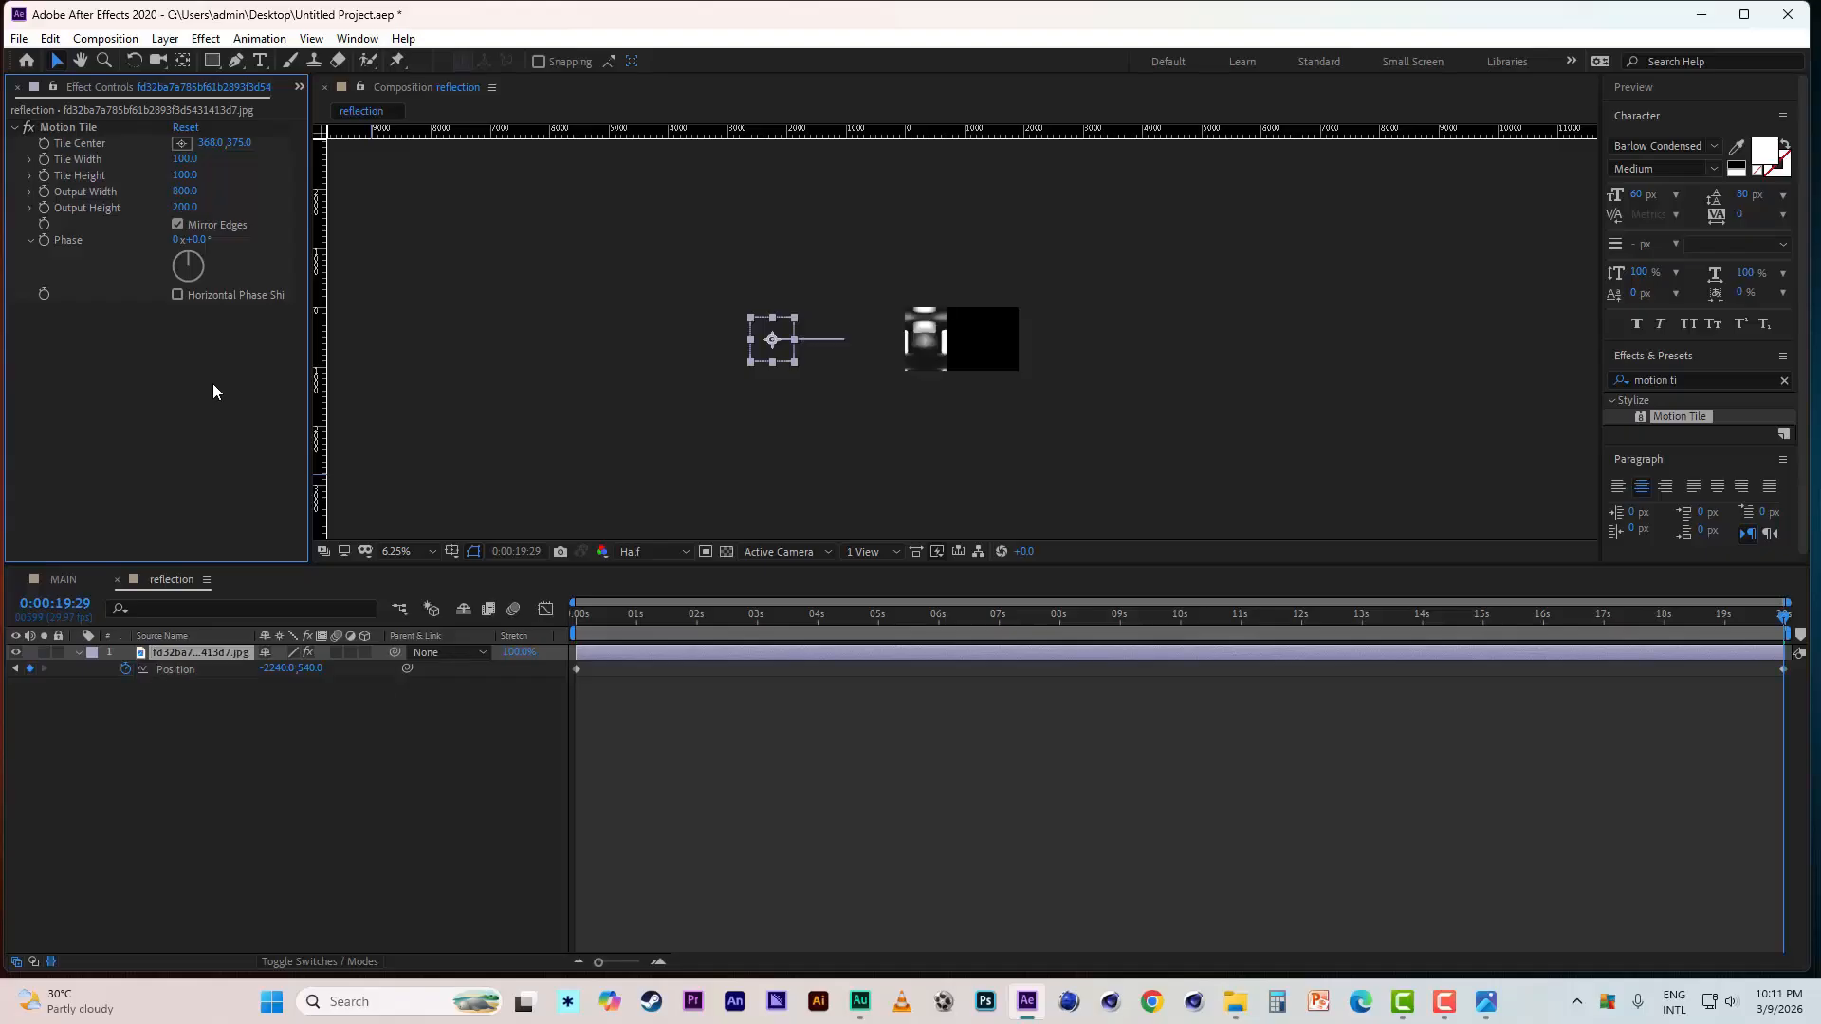
pyautogui.click(186, 193)
pyautogui.write('1000')
pyautogui.press('Return')
pyautogui.click(181, 192)
pyautogui.write('2000')
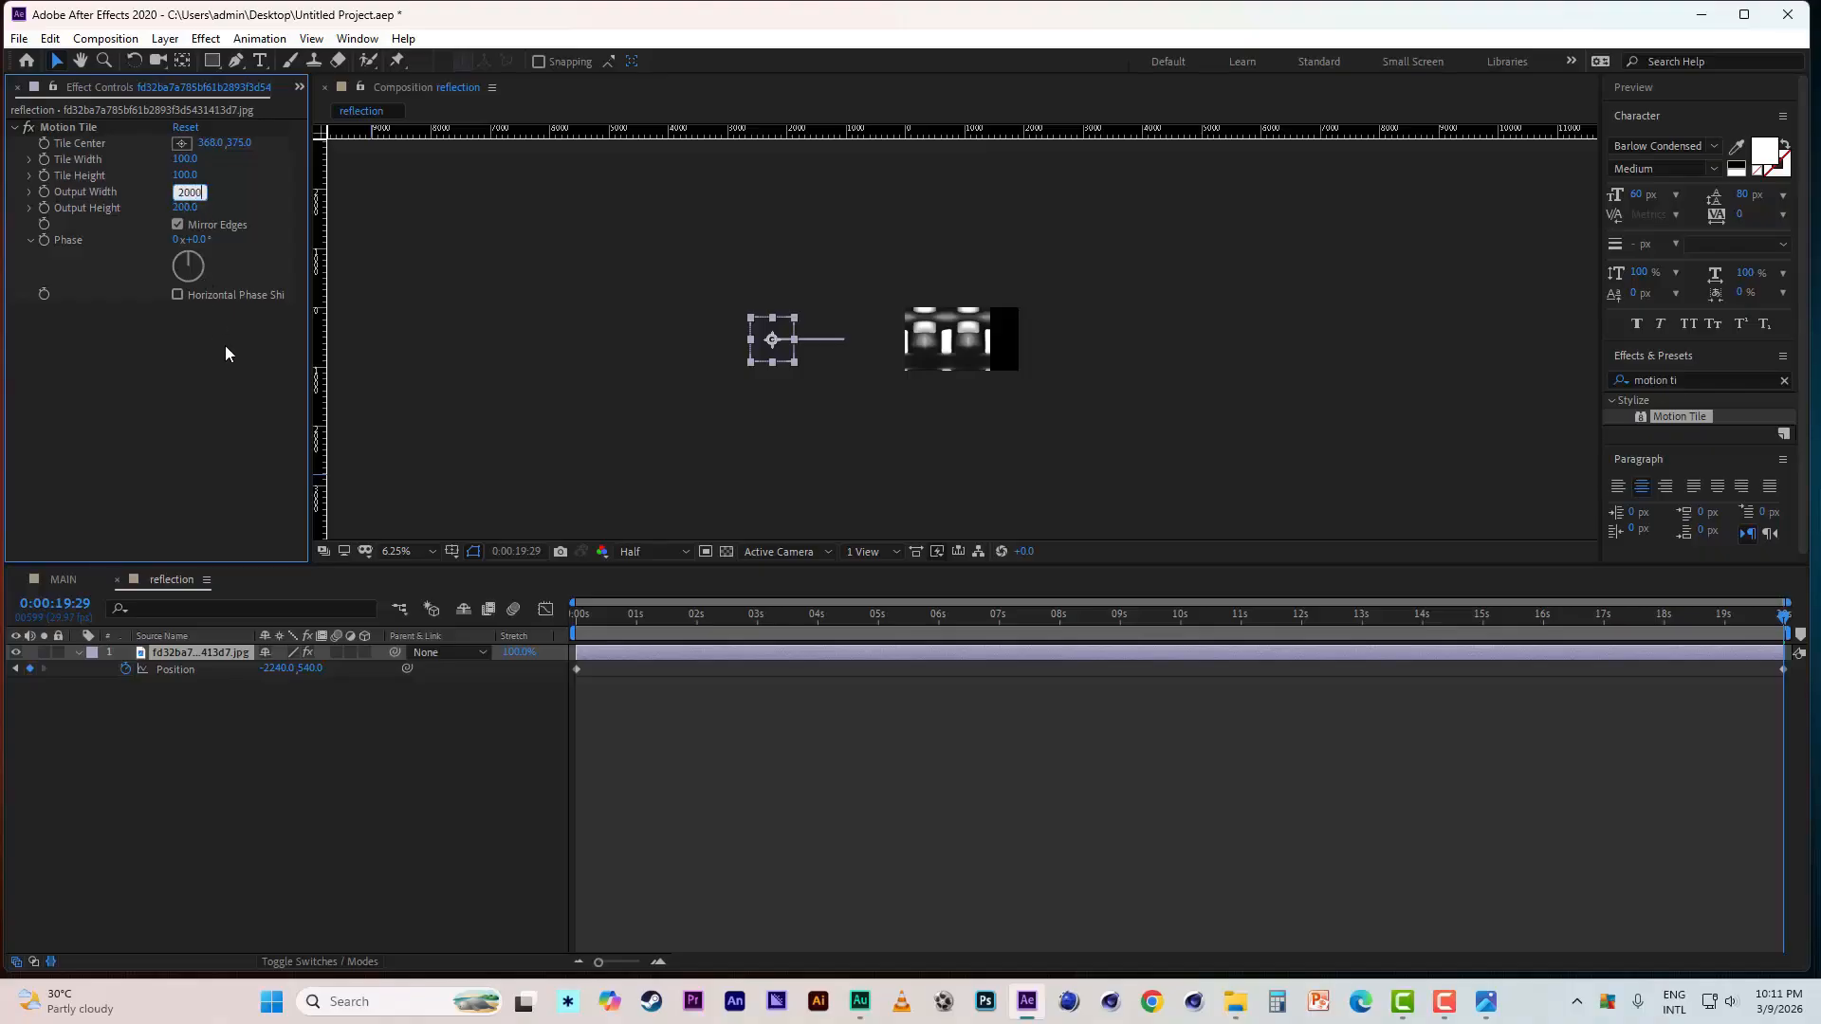
pyautogui.press('Return')
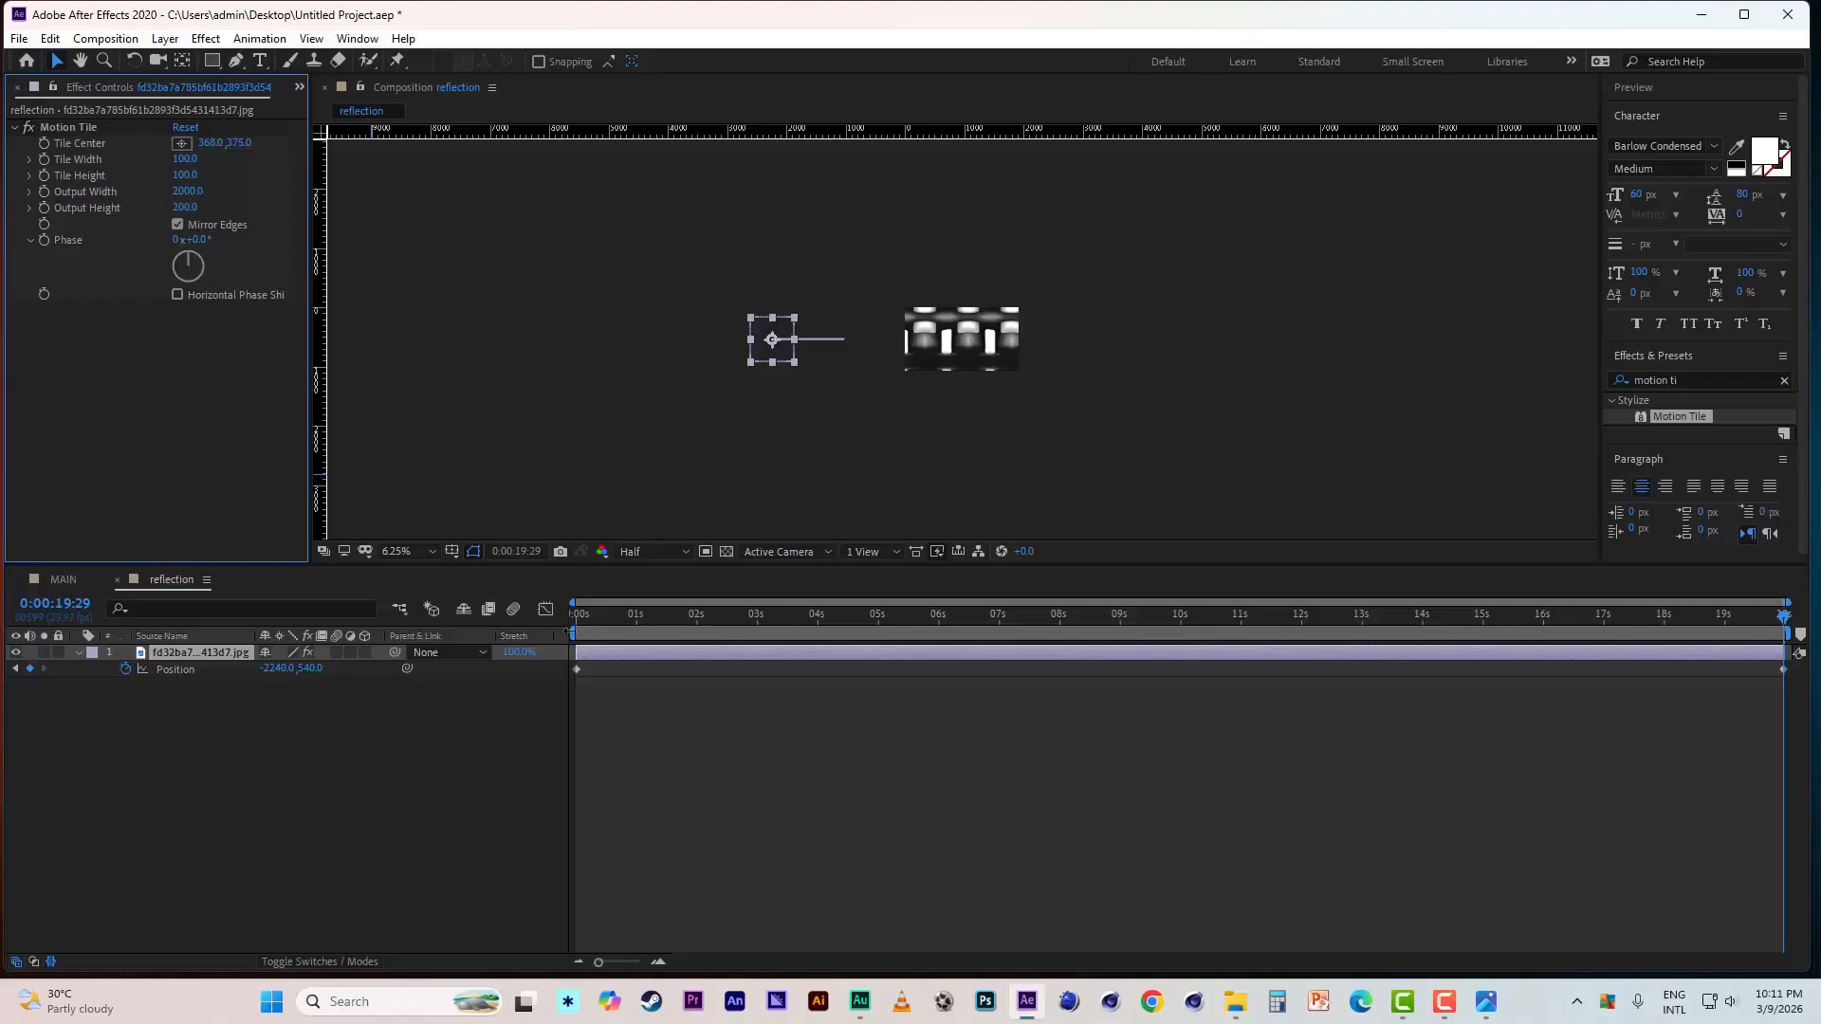
# - Preview the sliding image briefly and move its last-frame Position farther left to X -3840
pyautogui.click(624, 617)
pyautogui.press('space')
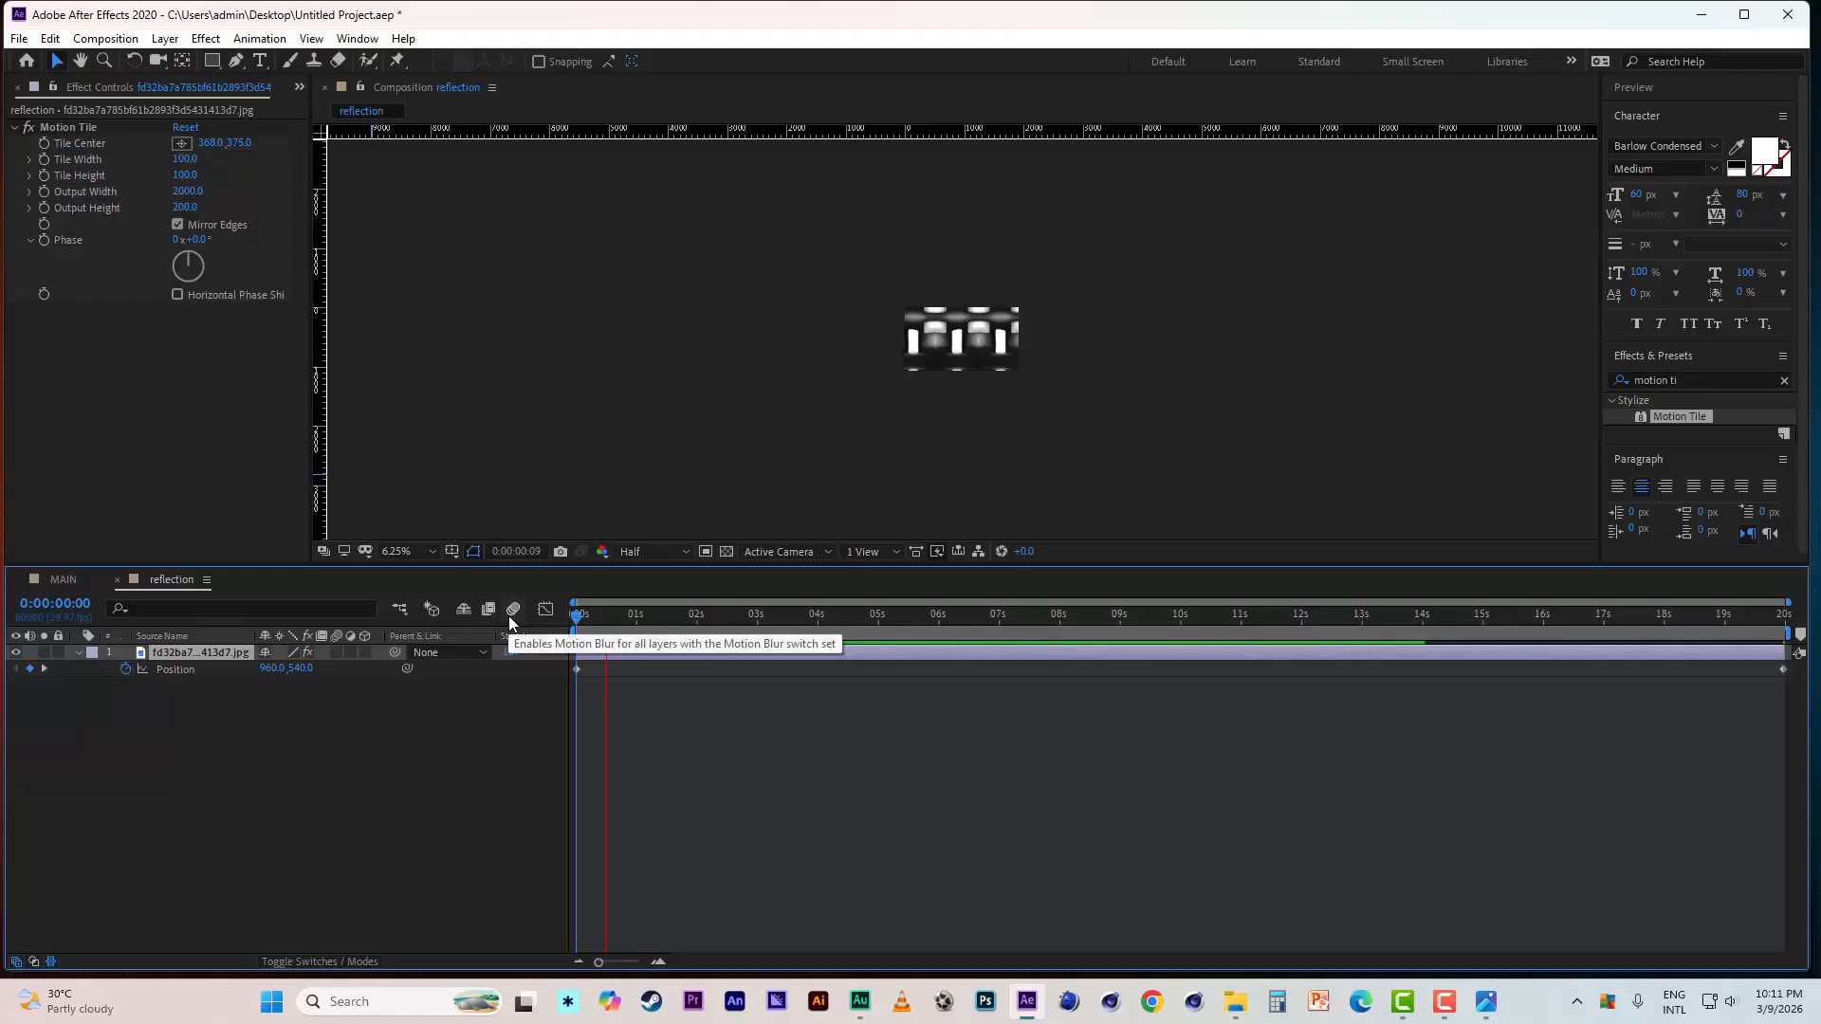
pyautogui.press('space')
pyautogui.click(1784, 617)
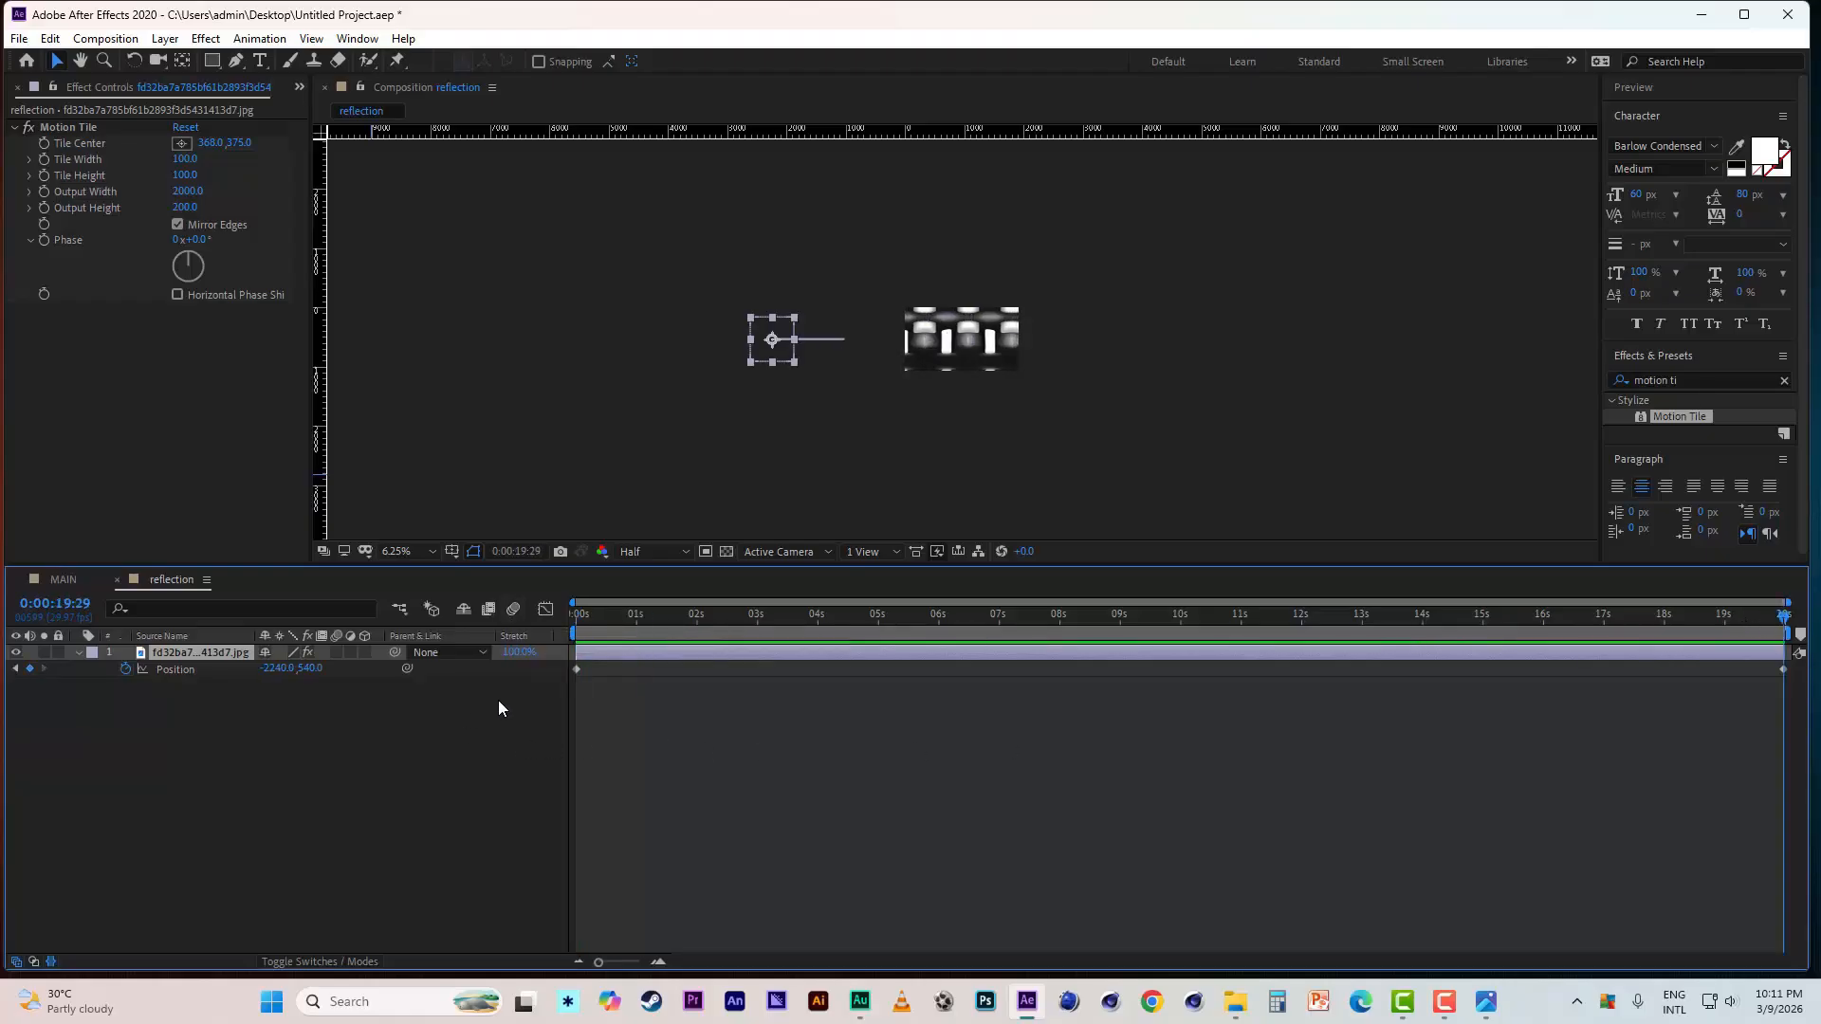
pyautogui.hotkey('shift', 'Left')
pyautogui.hotkey('shift', 'Left')
pyautogui.hotkey('shift', 'Left')
pyautogui.hotkey('shift', 'Left')
pyautogui.hotkey('shift', 'Left')
pyautogui.hotkey('shift', 'Left')
pyautogui.hotkey('shift', 'Left')
pyautogui.hotkey('shift', 'Left')
pyautogui.hotkey('shift', 'Left')
pyautogui.hotkey('shift', 'Left')
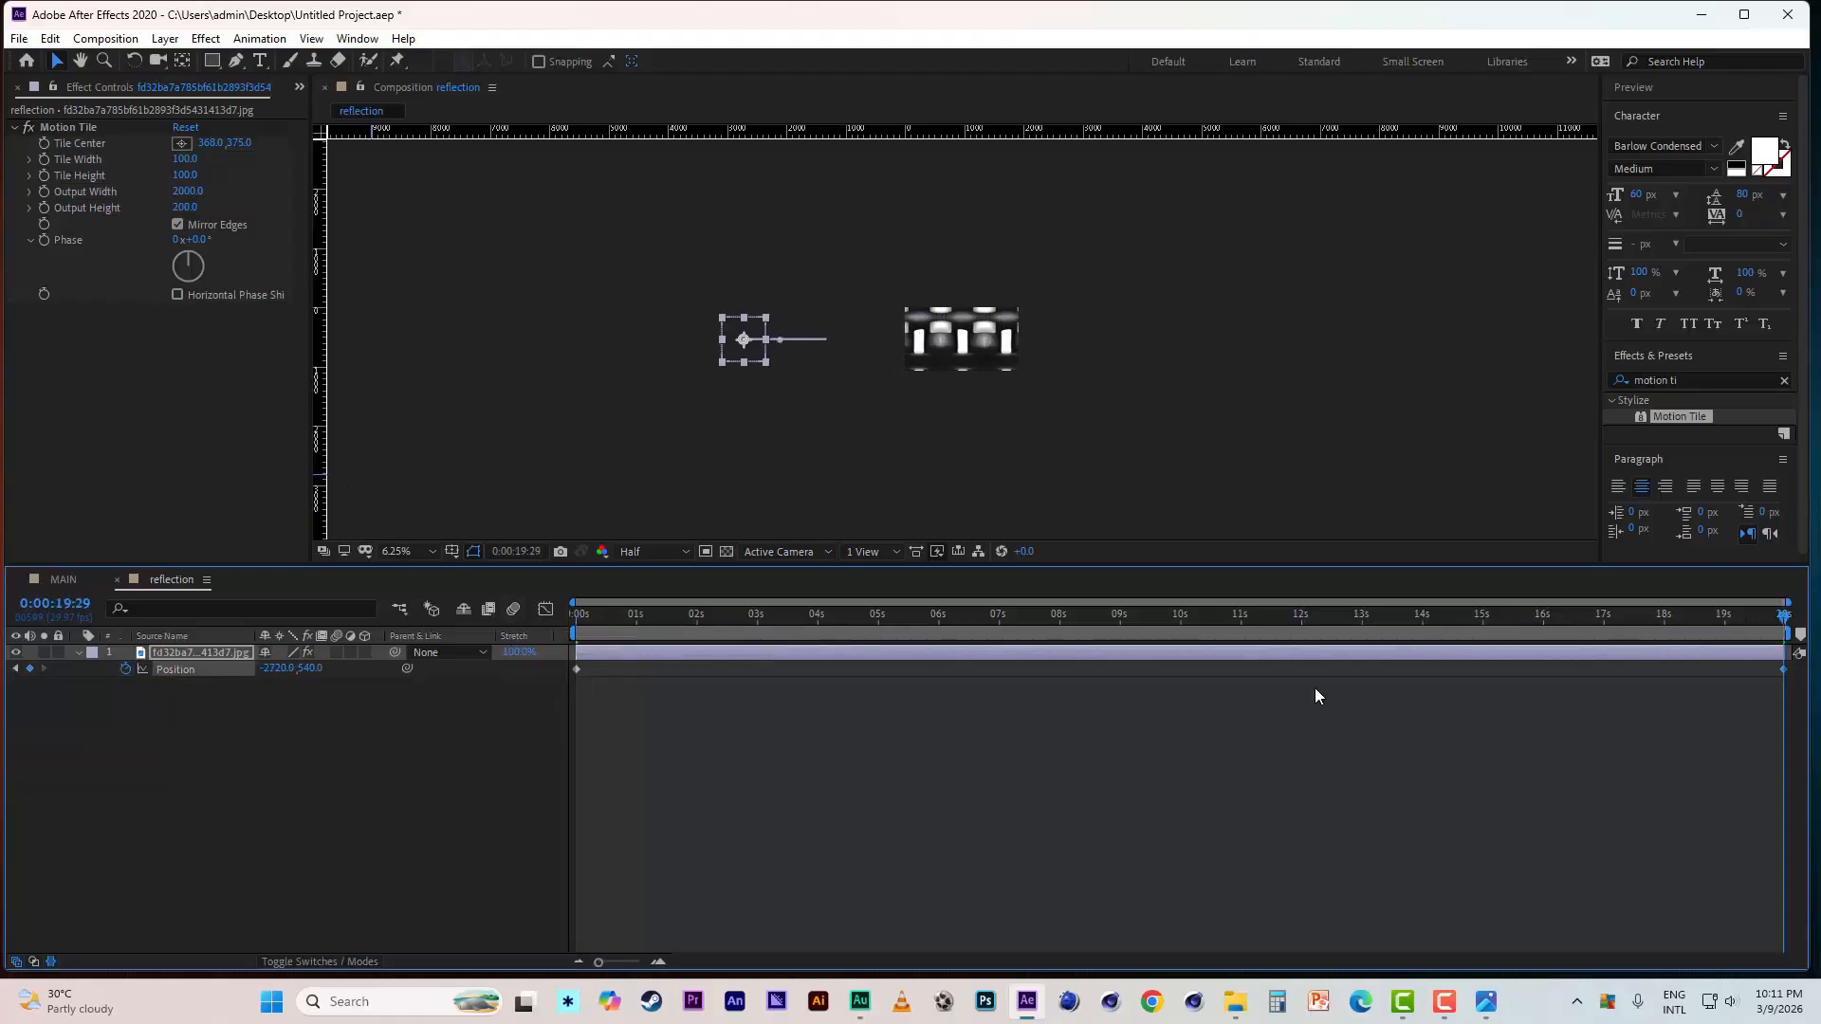
# - Replay the slide, shift the image's ending Position keyframe still farther left for faster motion, and return to the first frame
pyautogui.moveTo(626, 616); pyautogui.dragTo(463, 608)
pyautogui.press('space')
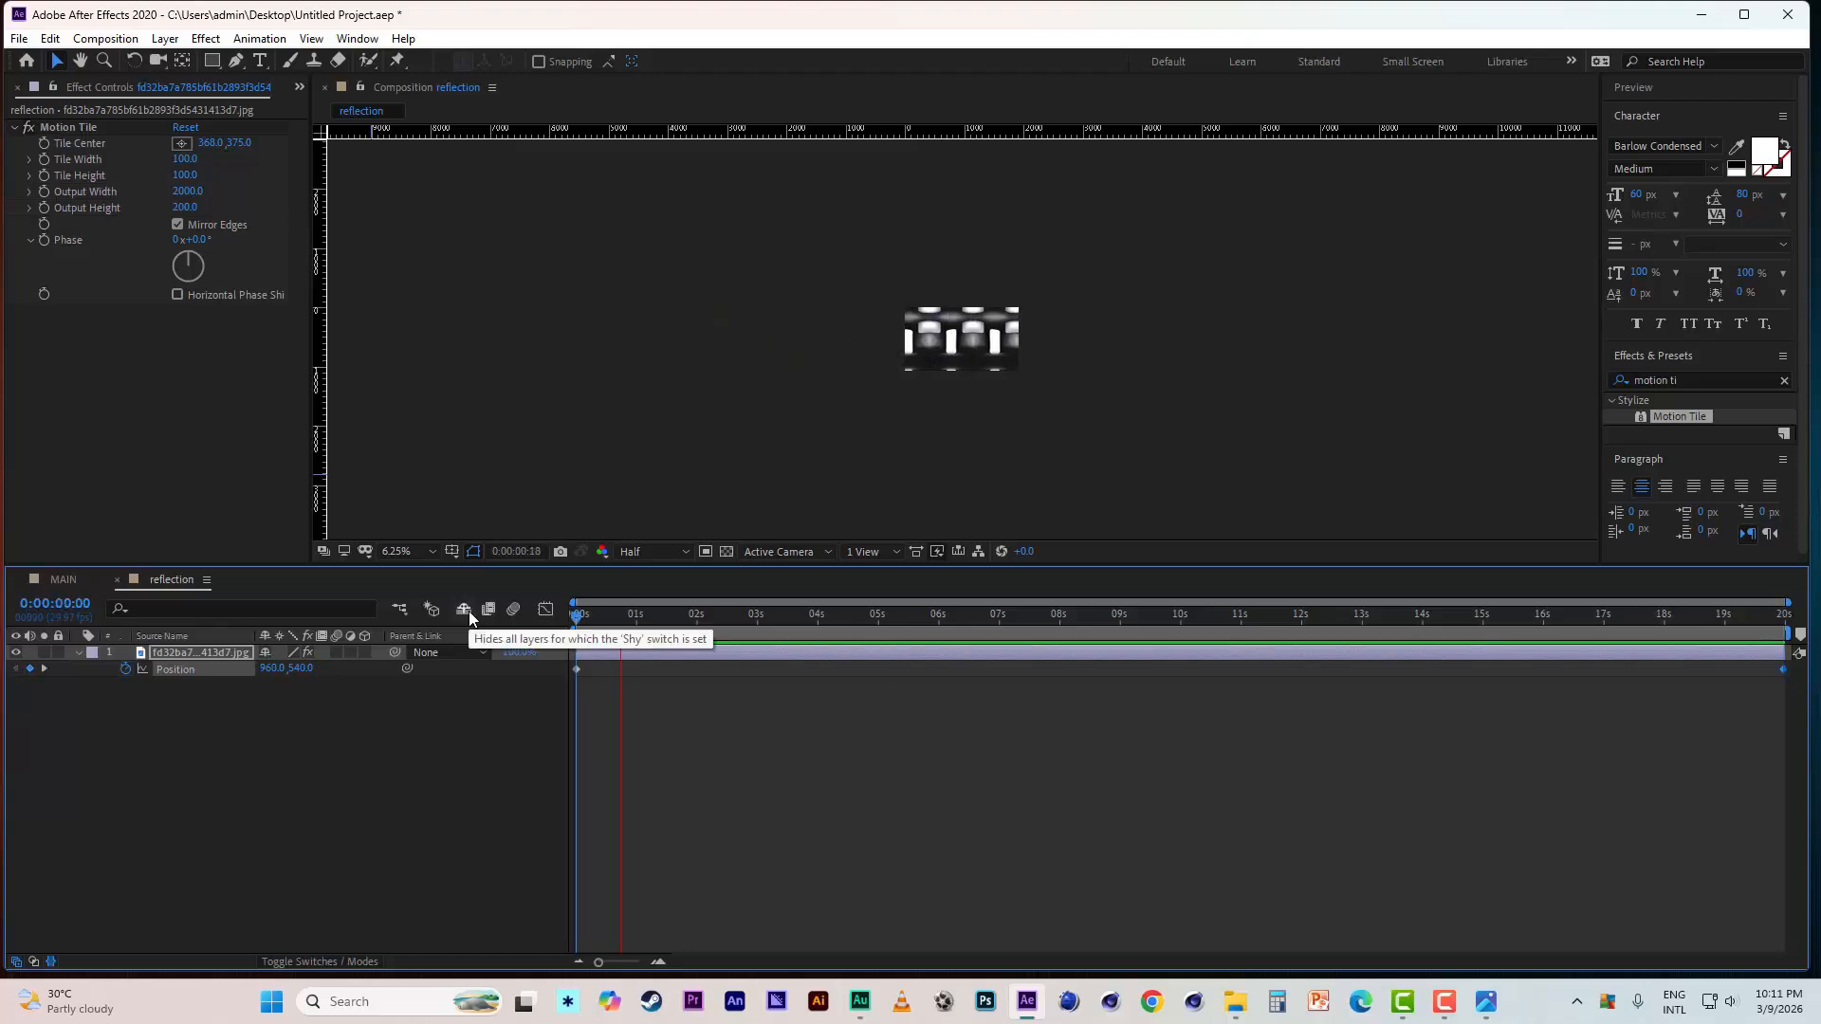
pyautogui.scroll(1, 1044, 387)
pyautogui.press('space')
pyautogui.moveTo(1746, 618); pyautogui.dragTo(1813, 629)
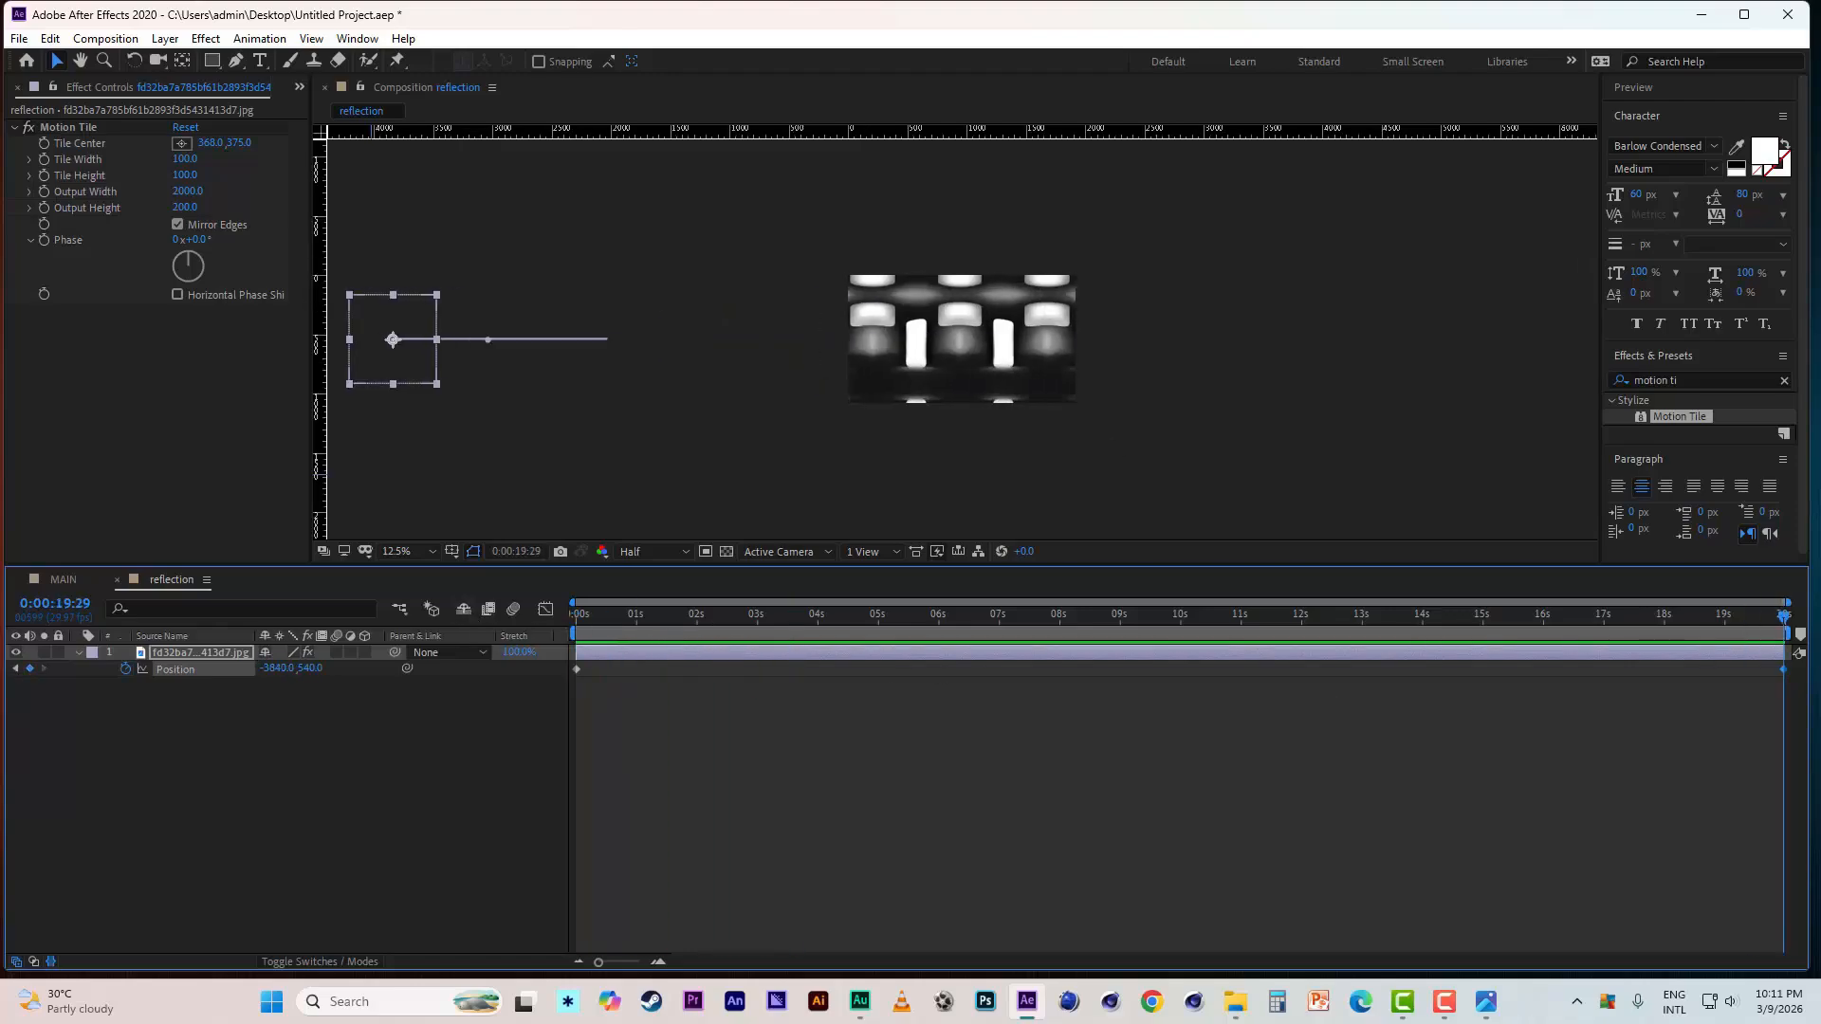
pyautogui.press('Left')
pyautogui.press('Left')
pyautogui.press('Left')
pyautogui.press('Left')
pyautogui.press('Left')
pyautogui.press('Left')
pyautogui.press('Left')
pyautogui.press('Left')
pyautogui.press('Left')
pyautogui.press('Left')
pyautogui.press('Left')
pyautogui.press('Left')
pyautogui.press('Left')
pyautogui.press('Left')
pyautogui.press('Left')
pyautogui.press('Left')
pyautogui.press('Left')
pyautogui.press('Left')
pyautogui.press('Left')
pyautogui.press('Left')
pyautogui.press('Left')
pyautogui.press('Left')
pyautogui.press('Left')
pyautogui.press('Left')
pyautogui.press('Left')
pyautogui.press('Left')
pyautogui.press('Left')
pyautogui.press('Left')
pyautogui.press('Left')
pyautogui.press('Left')
pyautogui.press('Left')
pyautogui.press('Left')
pyautogui.press('Left')
pyautogui.press('Left')
pyautogui.press('Left')
pyautogui.press('Left')
pyautogui.press('Left')
pyautogui.press('Left')
pyautogui.press('Left')
pyautogui.press('Left')
pyautogui.moveTo(636, 617); pyautogui.dragTo(445, 615)
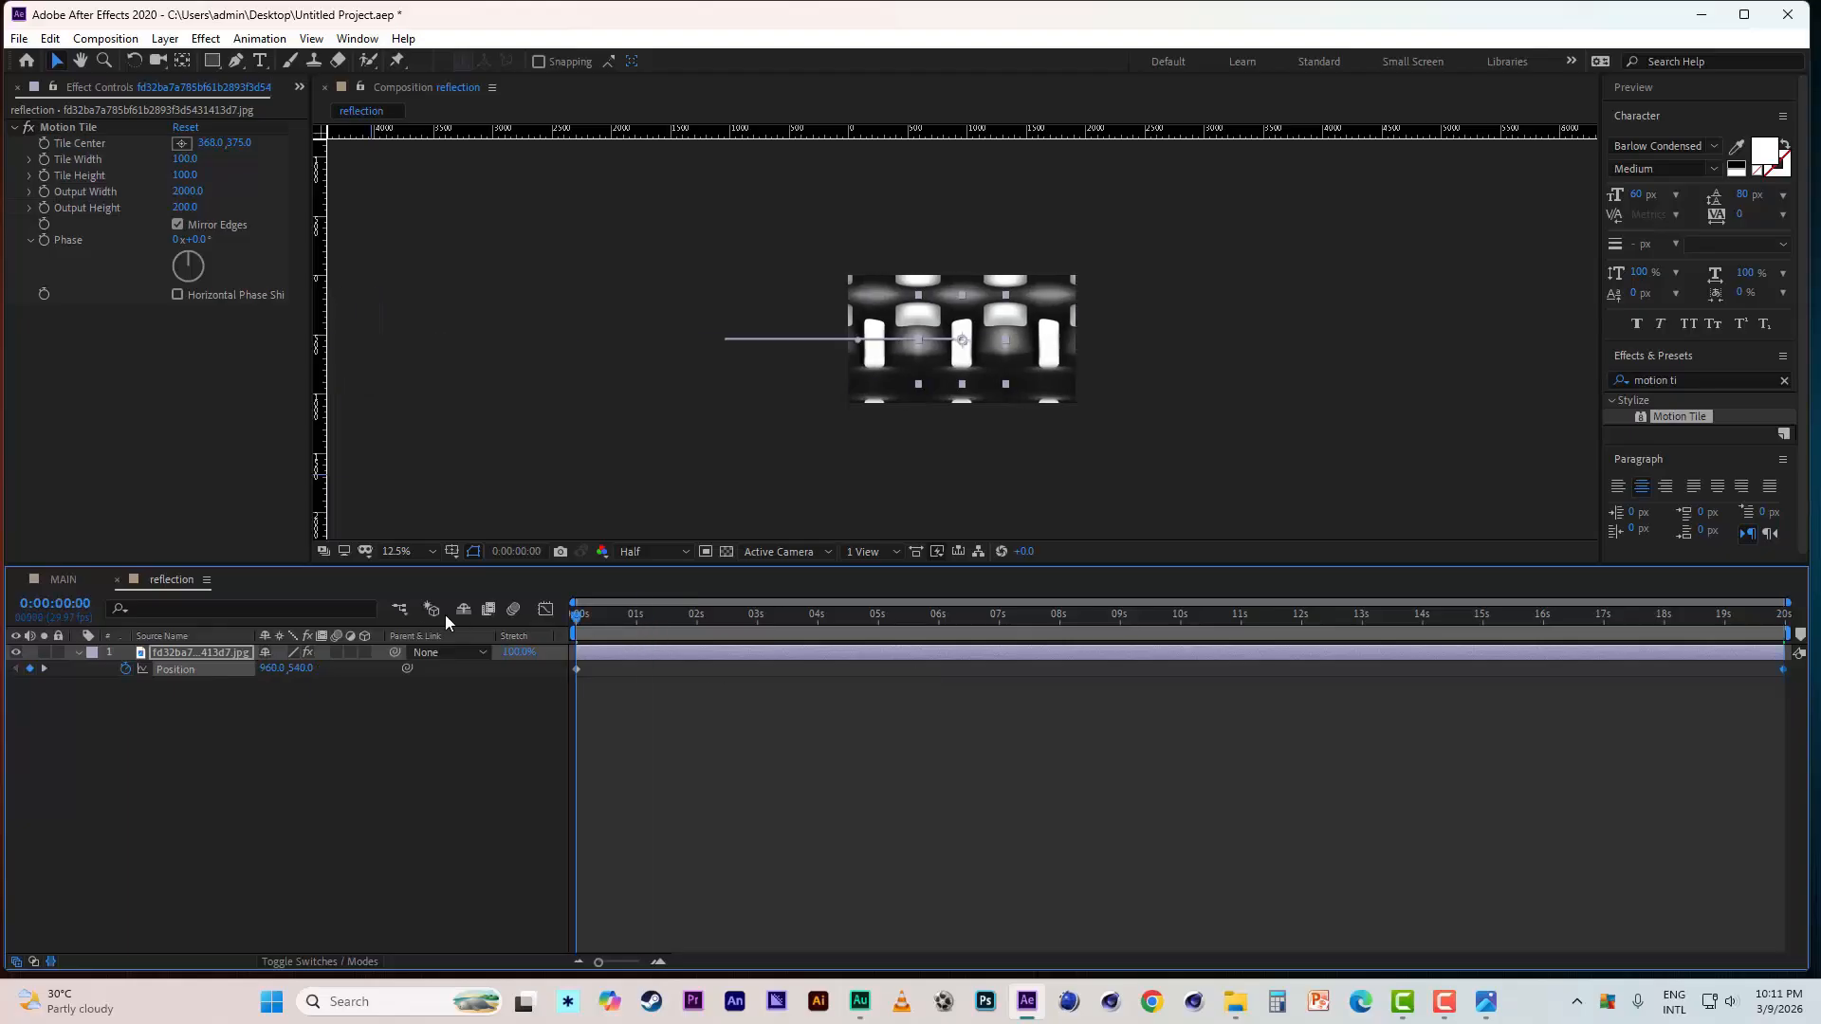
# - Preview the sliding tiles, rotate the image layer to 8°, and play the tilted slide from the first frame
pyautogui.press('space')
pyautogui.press('space')
pyautogui.scroll(1, 916, 427)
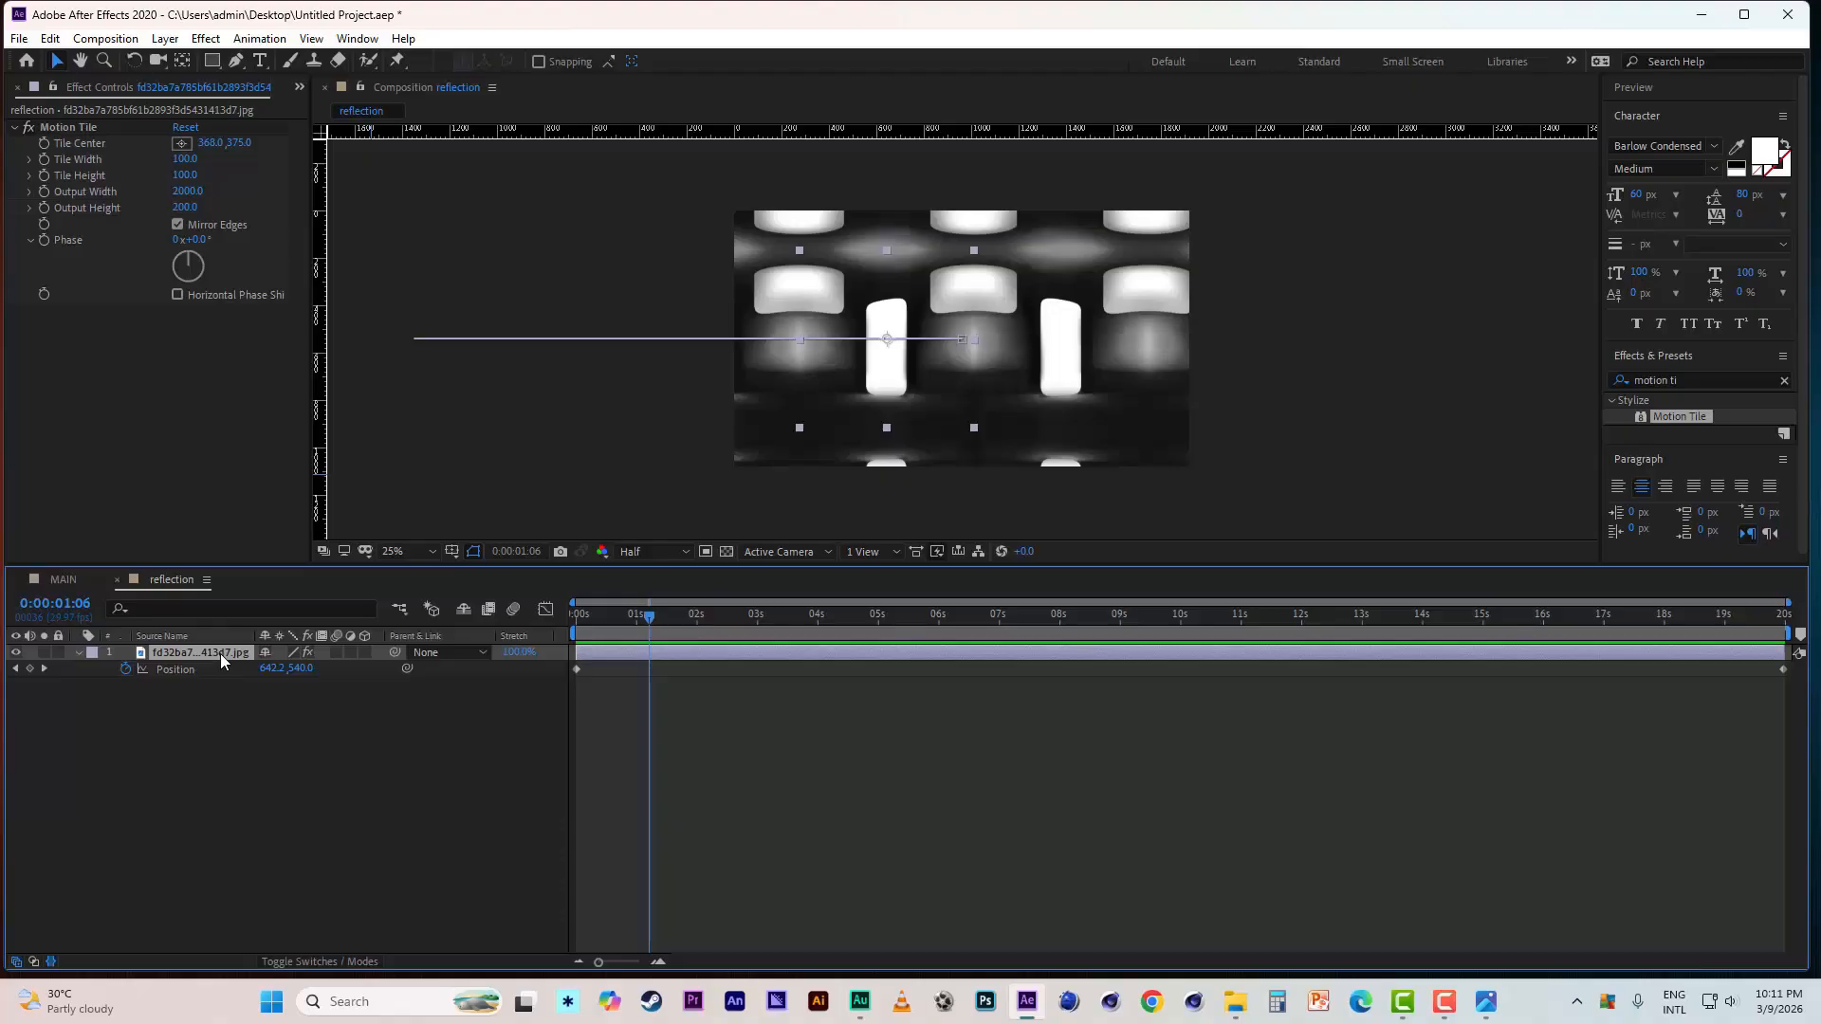
pyautogui.press('r')
pyautogui.moveTo(285, 669); pyautogui.dragTo(293, 669)
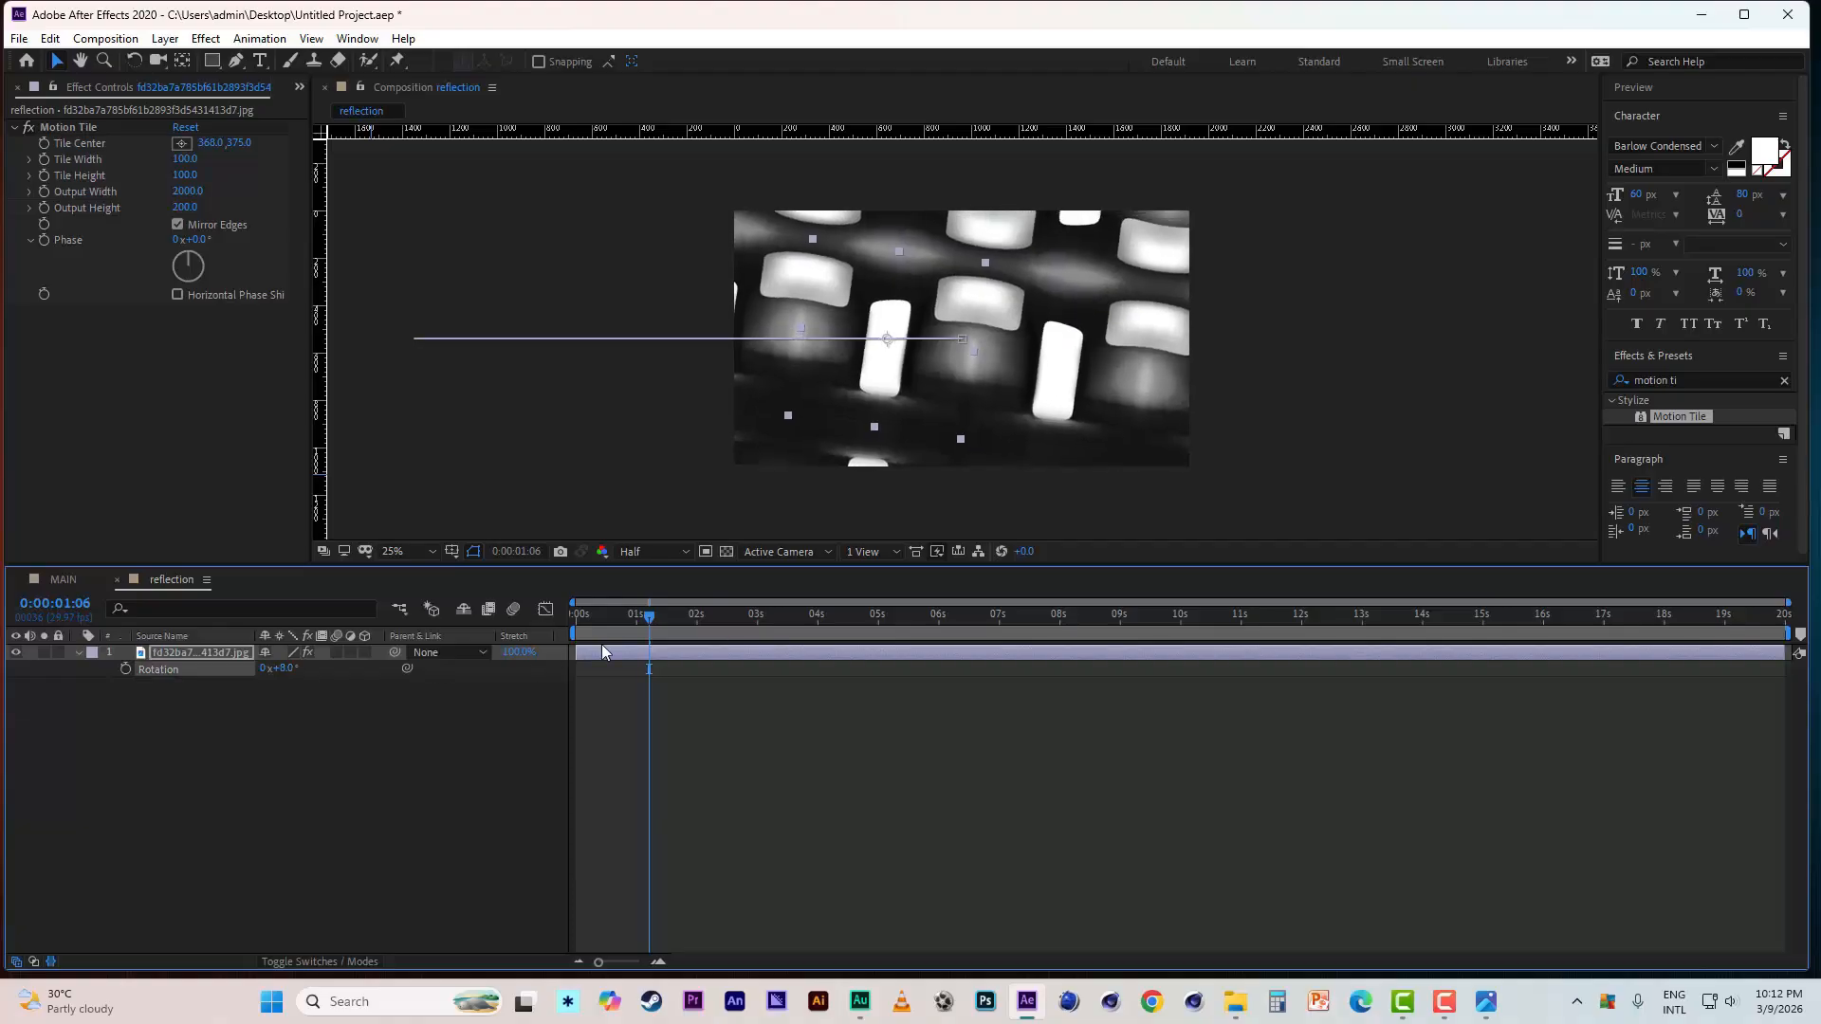
pyautogui.moveTo(658, 626); pyautogui.dragTo(526, 622)
pyautogui.press('space')
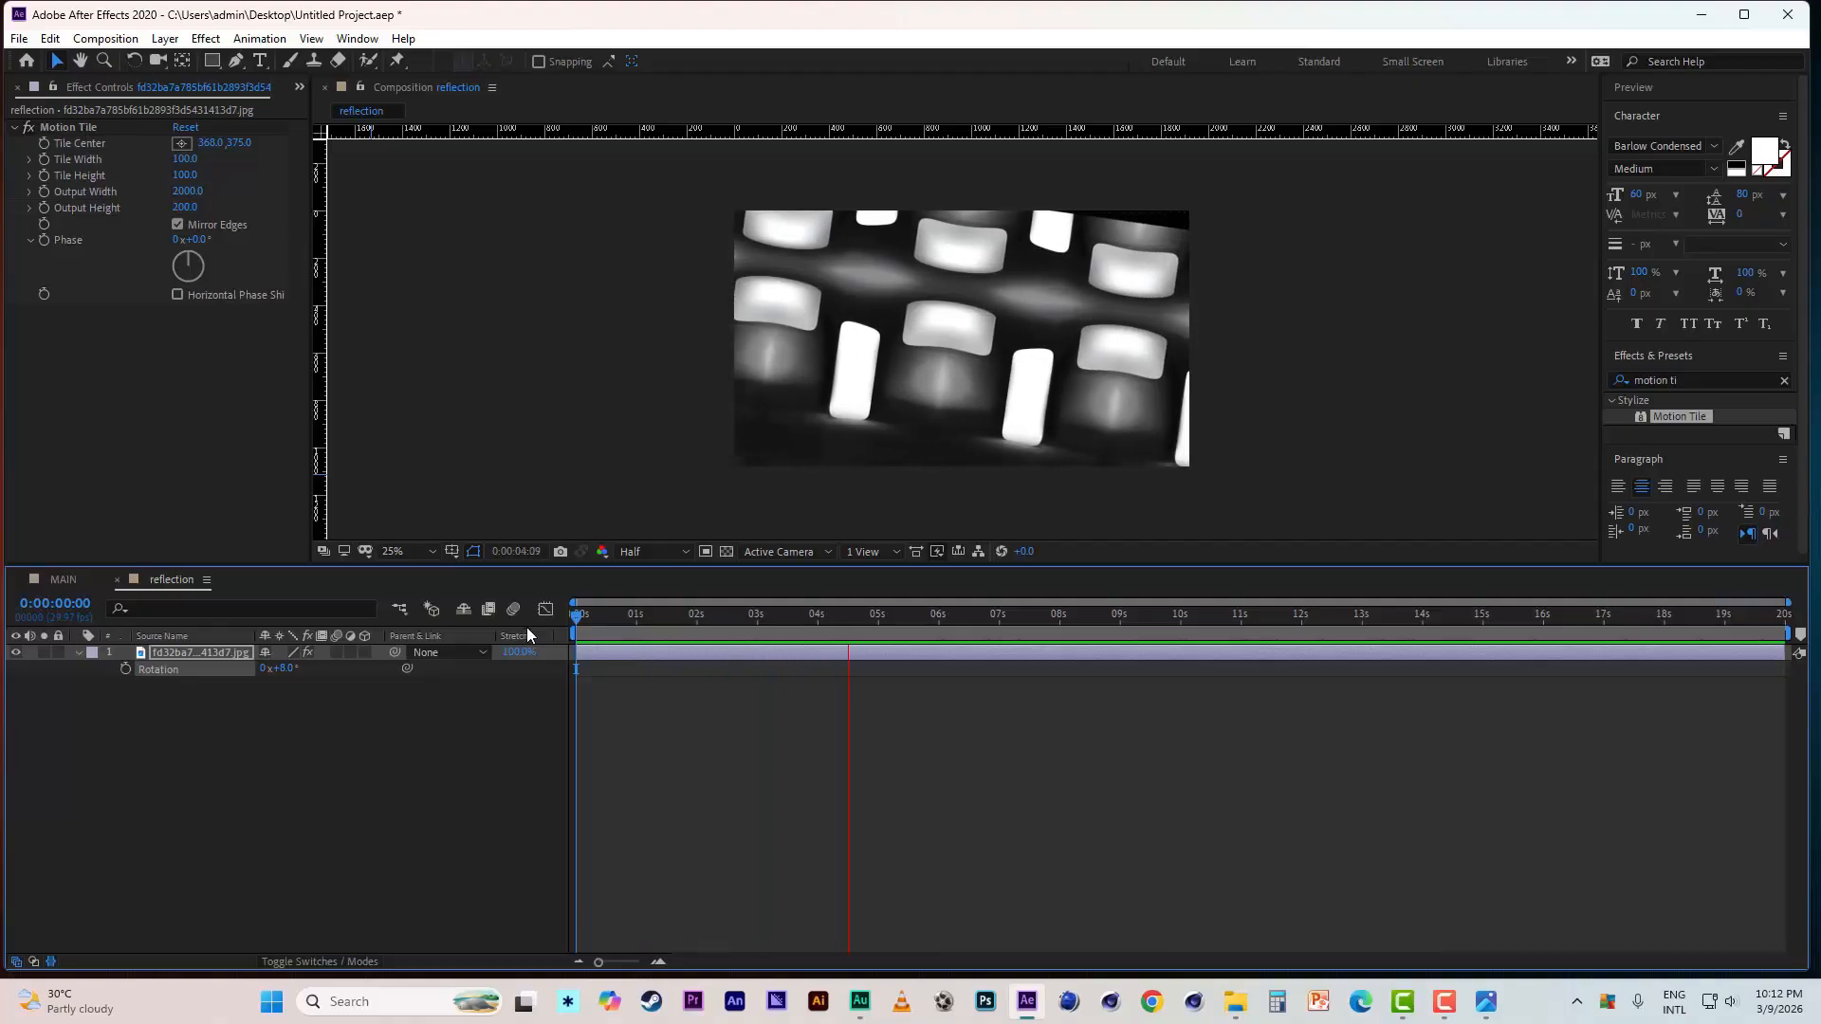
pyautogui.click(700, 622)
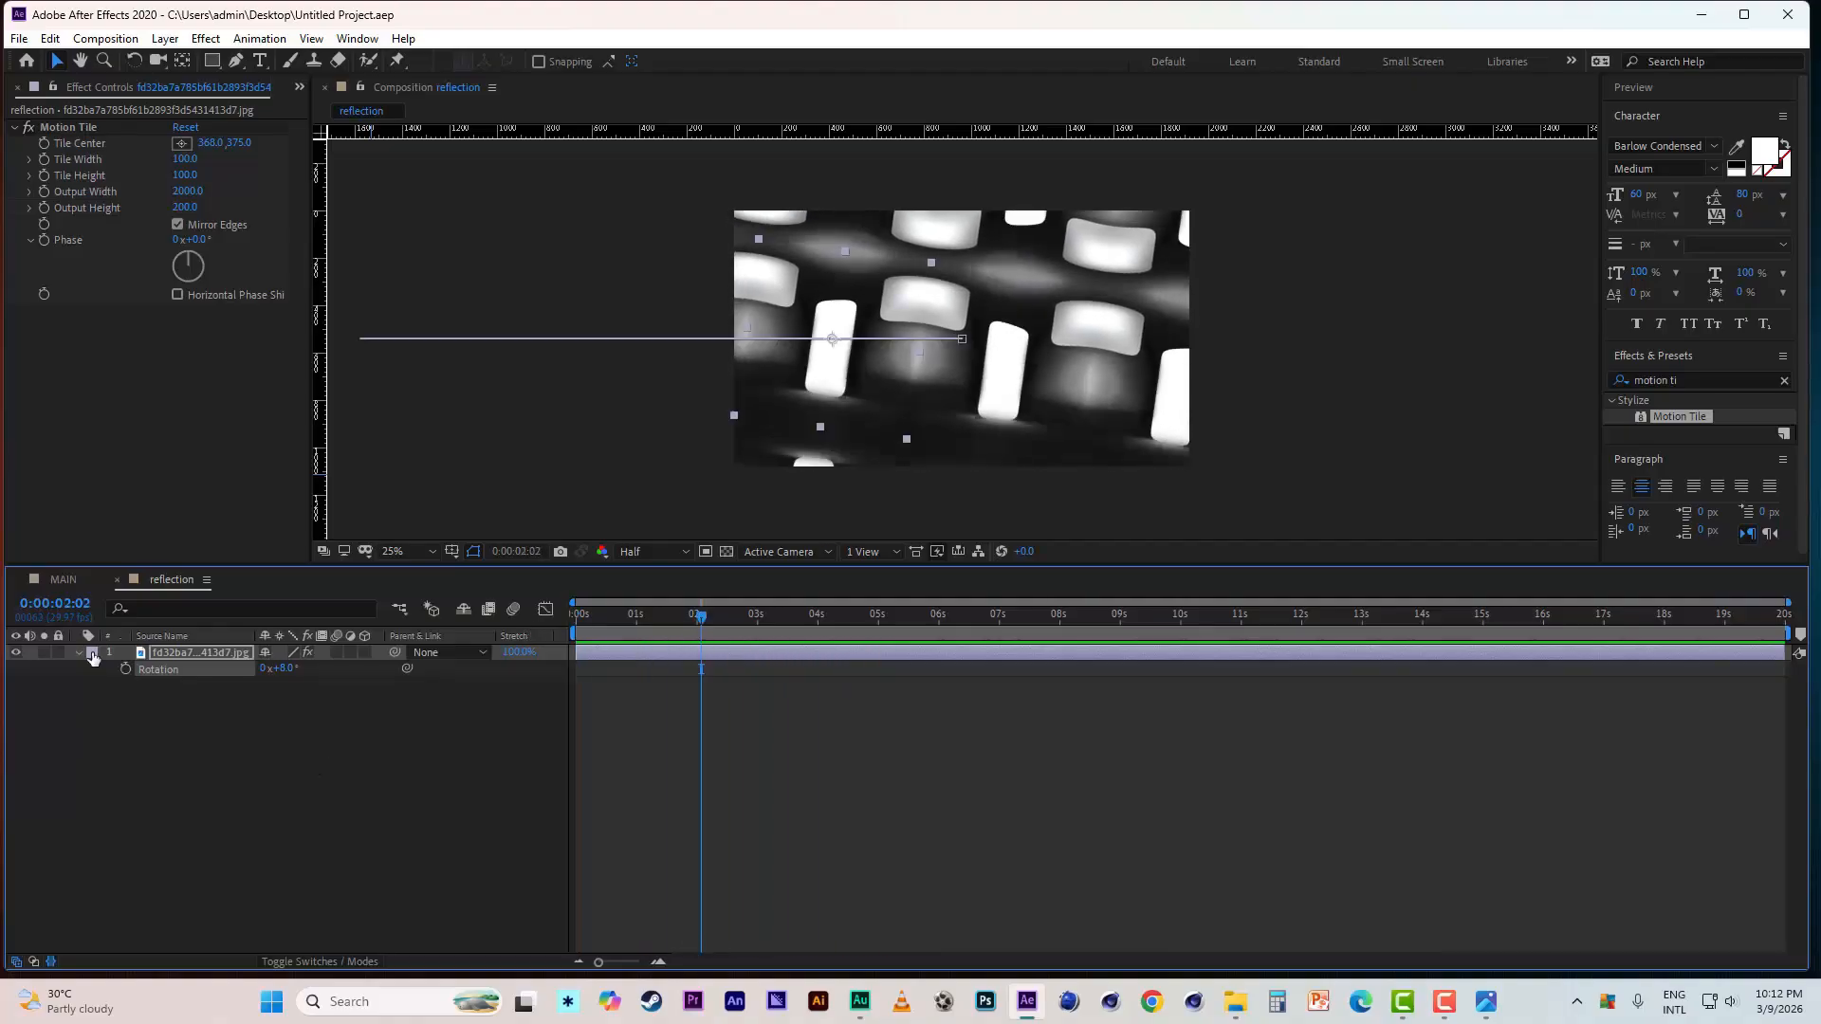
# - Import map.mov from the ICGC folder in File Explorer and place it as the top layer of the MAIN composition
pyautogui.click(66, 580)
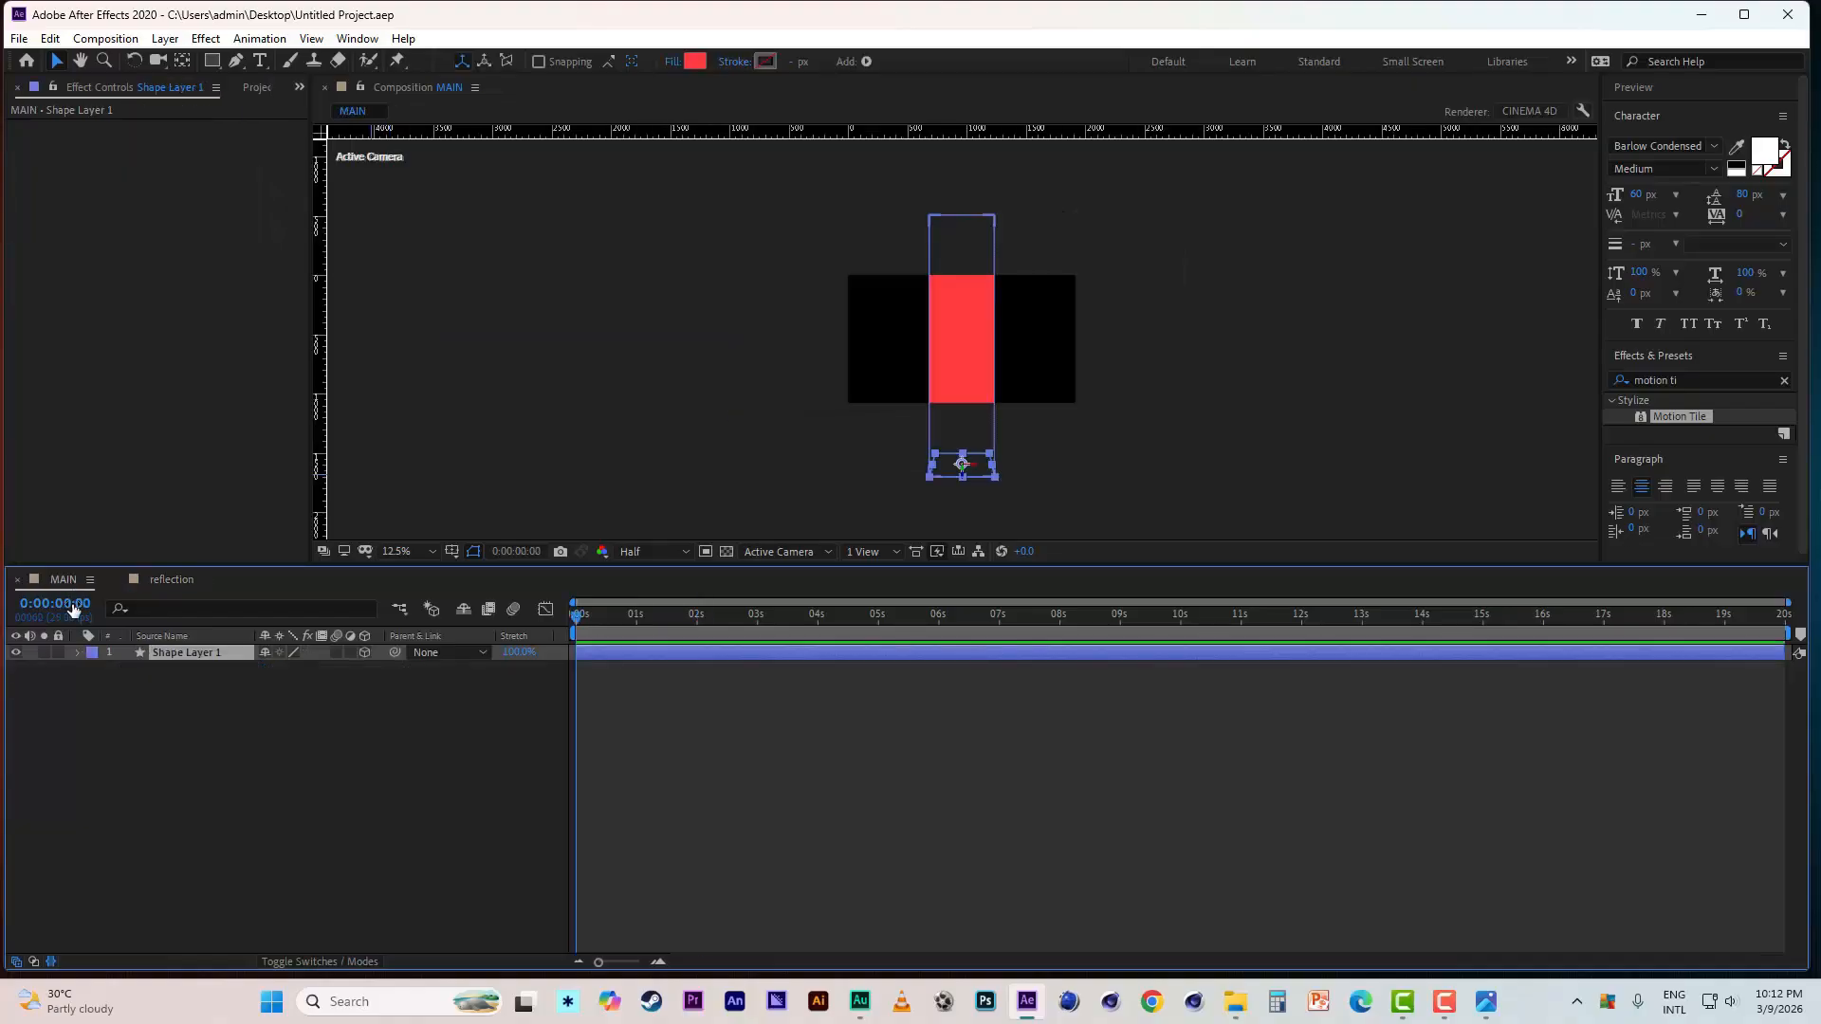
pyautogui.click(254, 88)
pyautogui.click(1240, 1005)
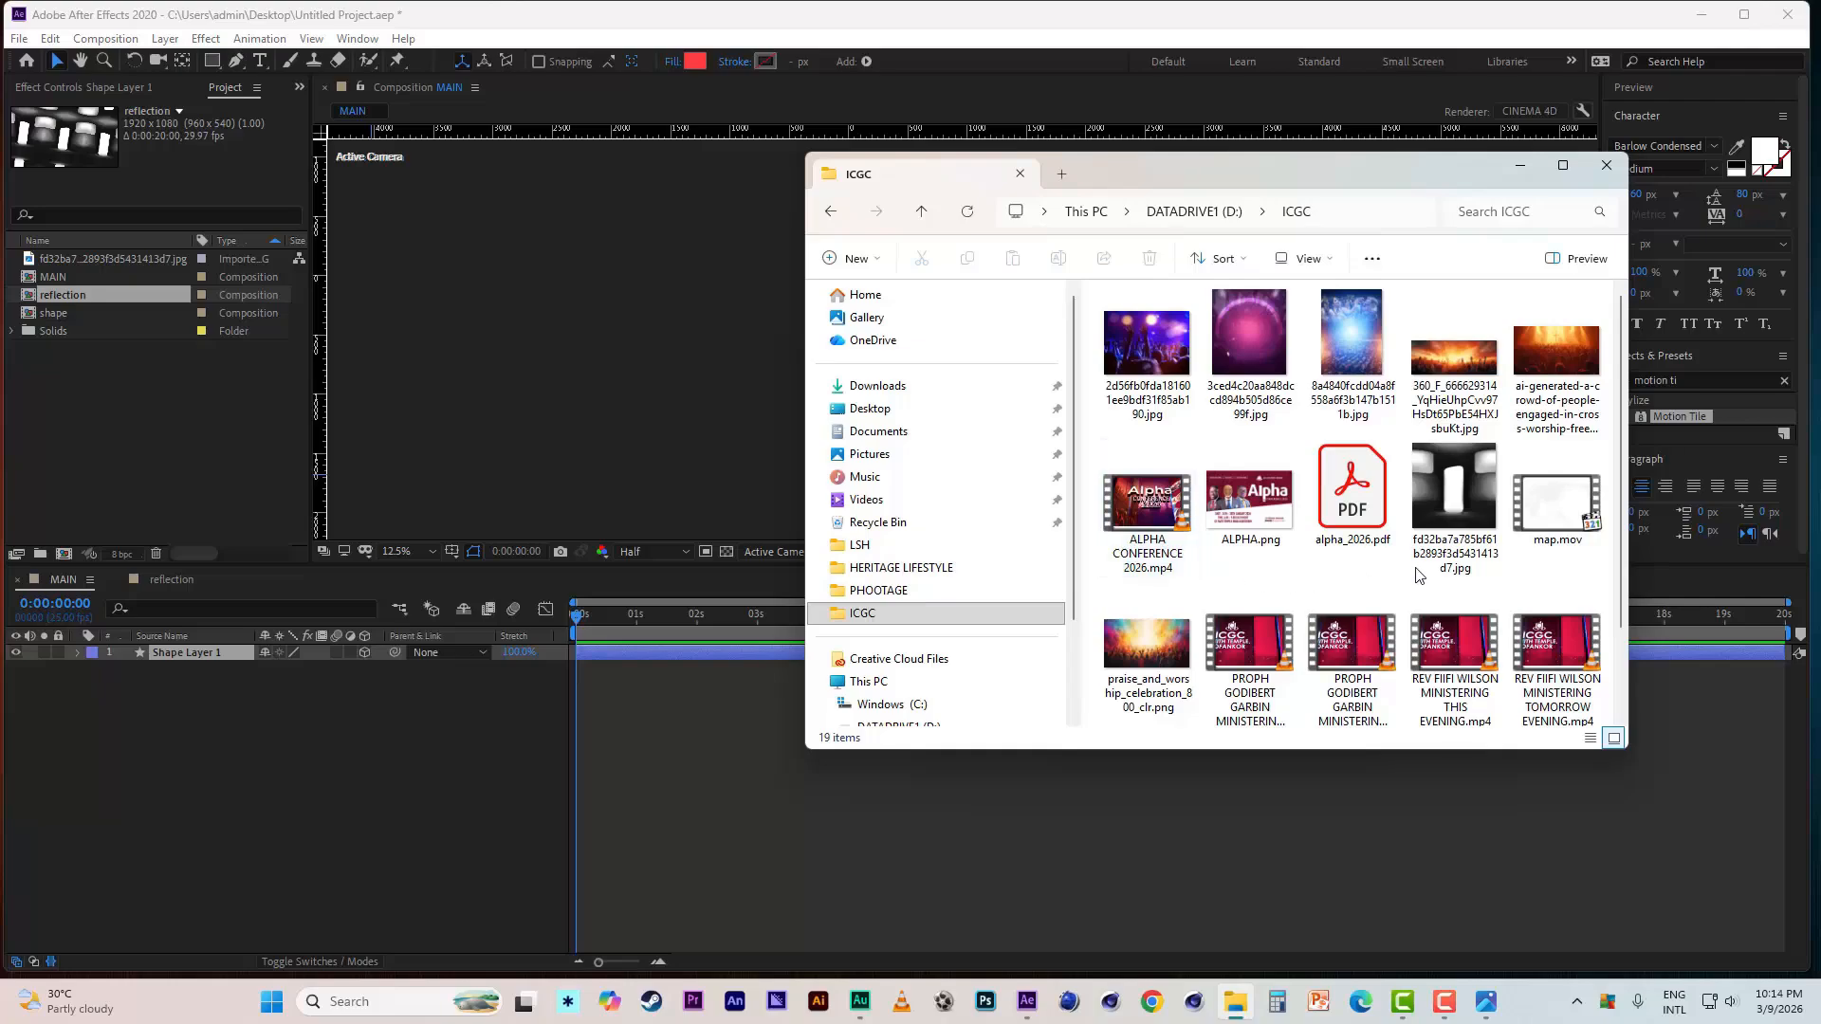
pyautogui.click(1548, 515)
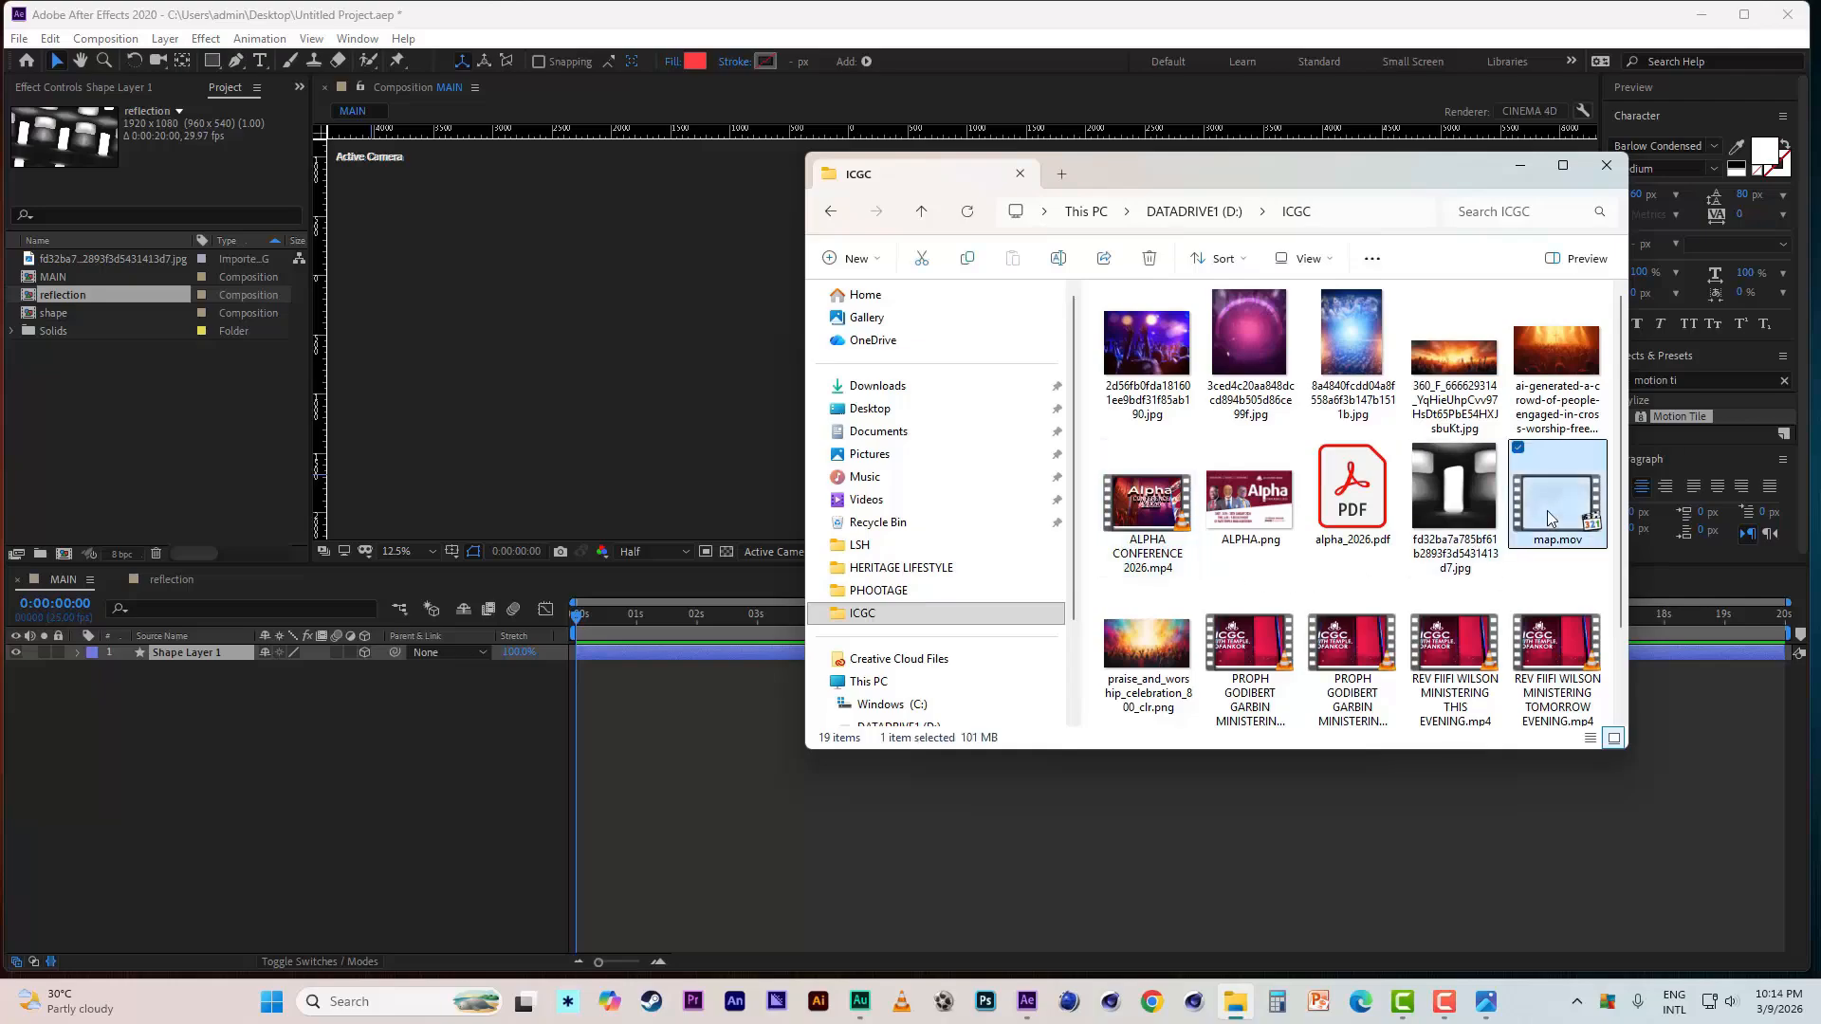
pyautogui.moveTo(1545, 511); pyautogui.dragTo(125, 447)
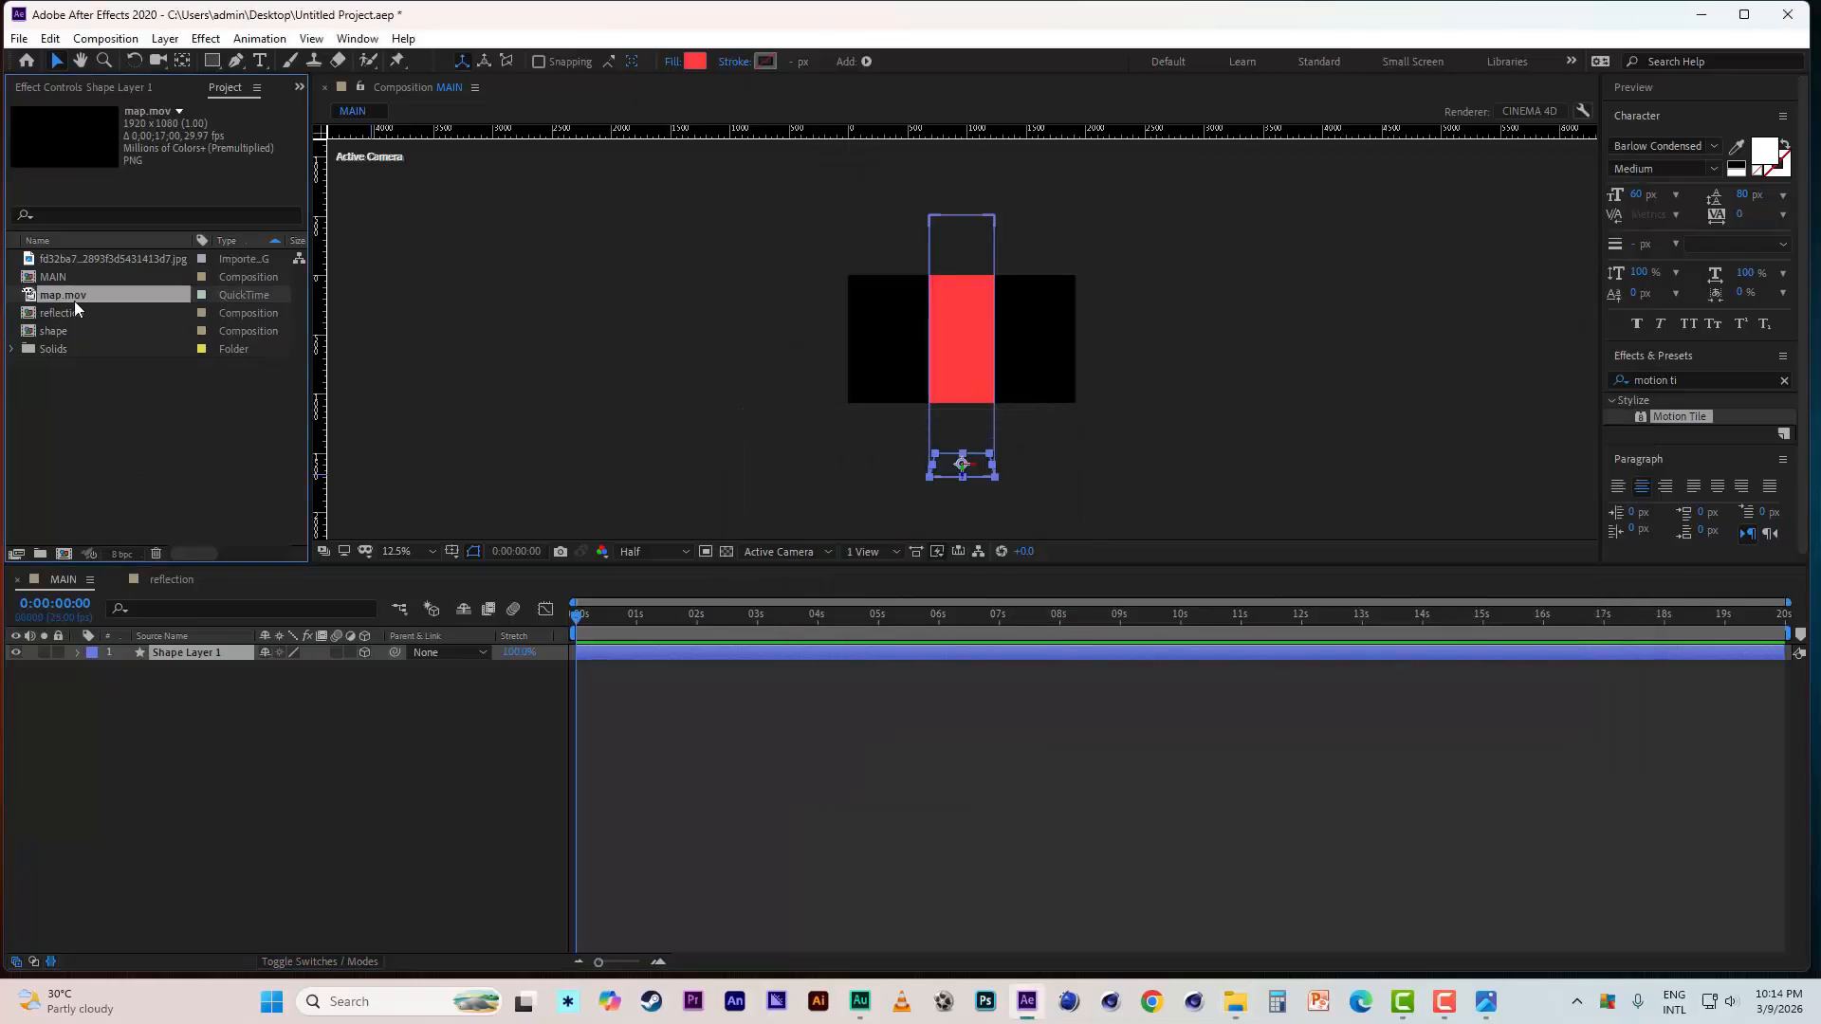
pyautogui.moveTo(74, 300); pyautogui.dragTo(152, 647)
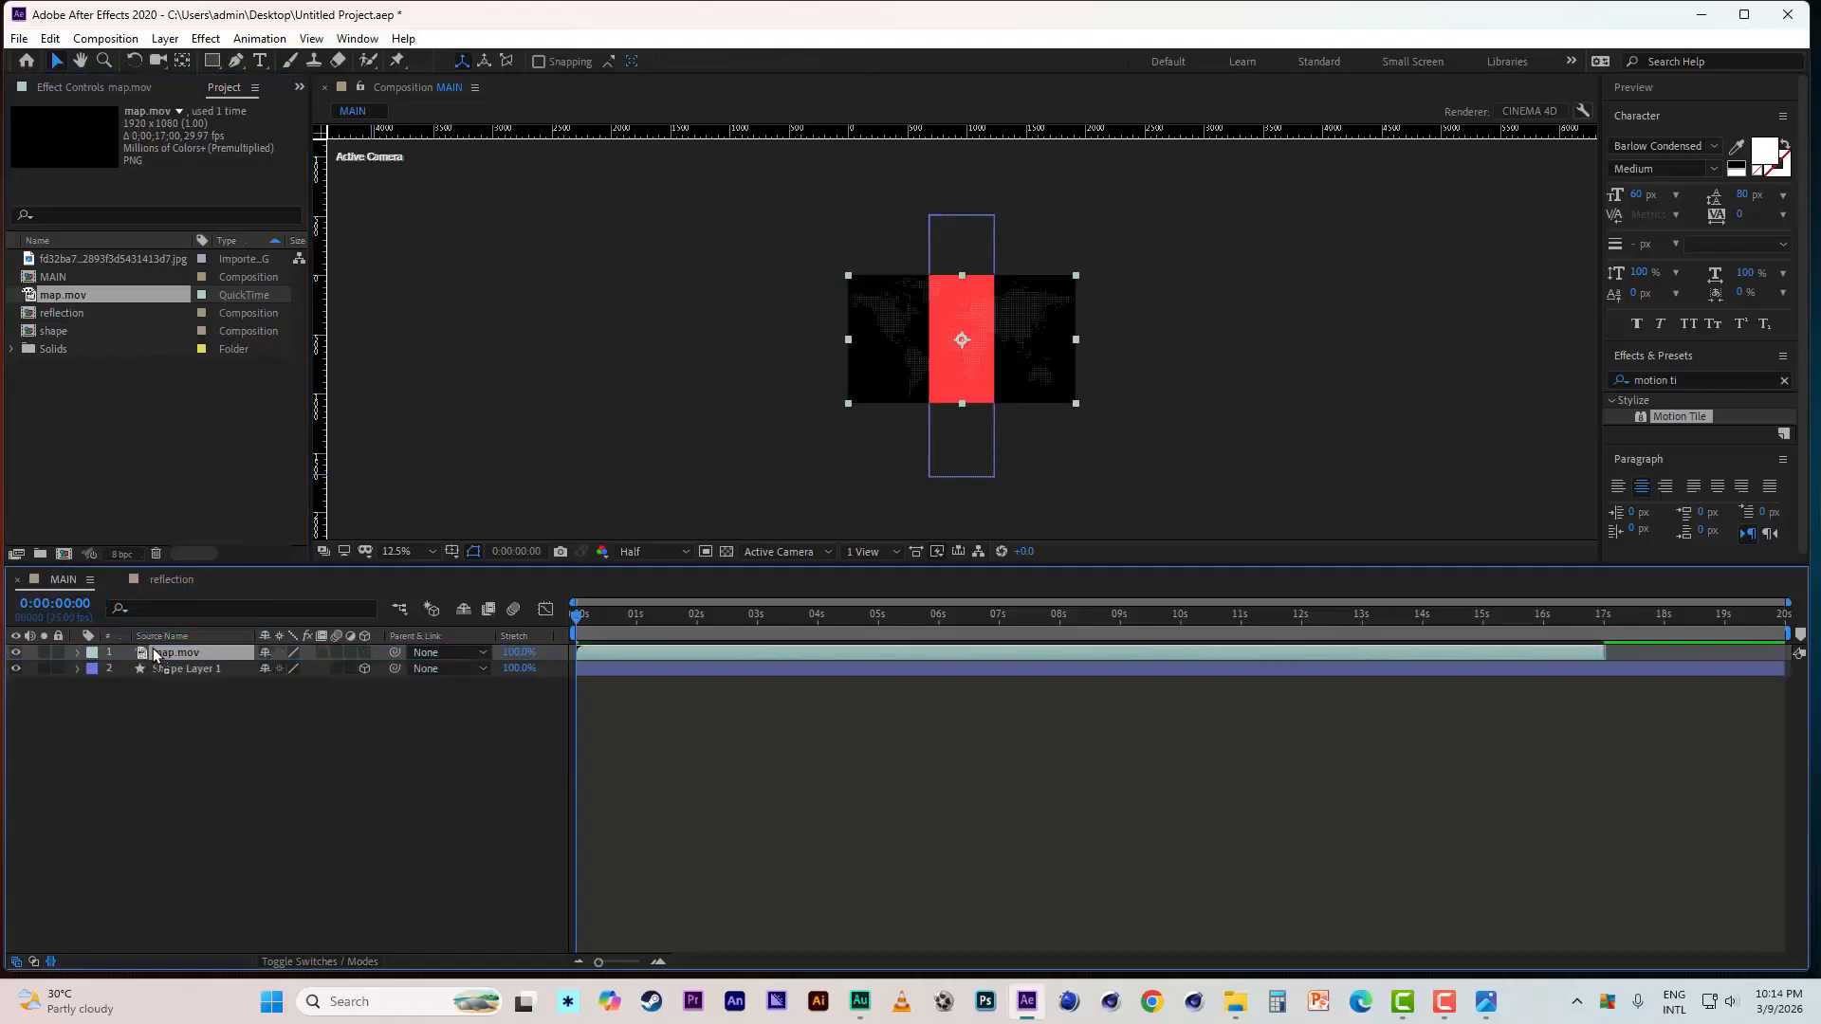
# - Display MAIN in Custom View 1 and turn map.mov into a 3D layer
pyautogui.click(817, 553)
pyautogui.click(829, 725)
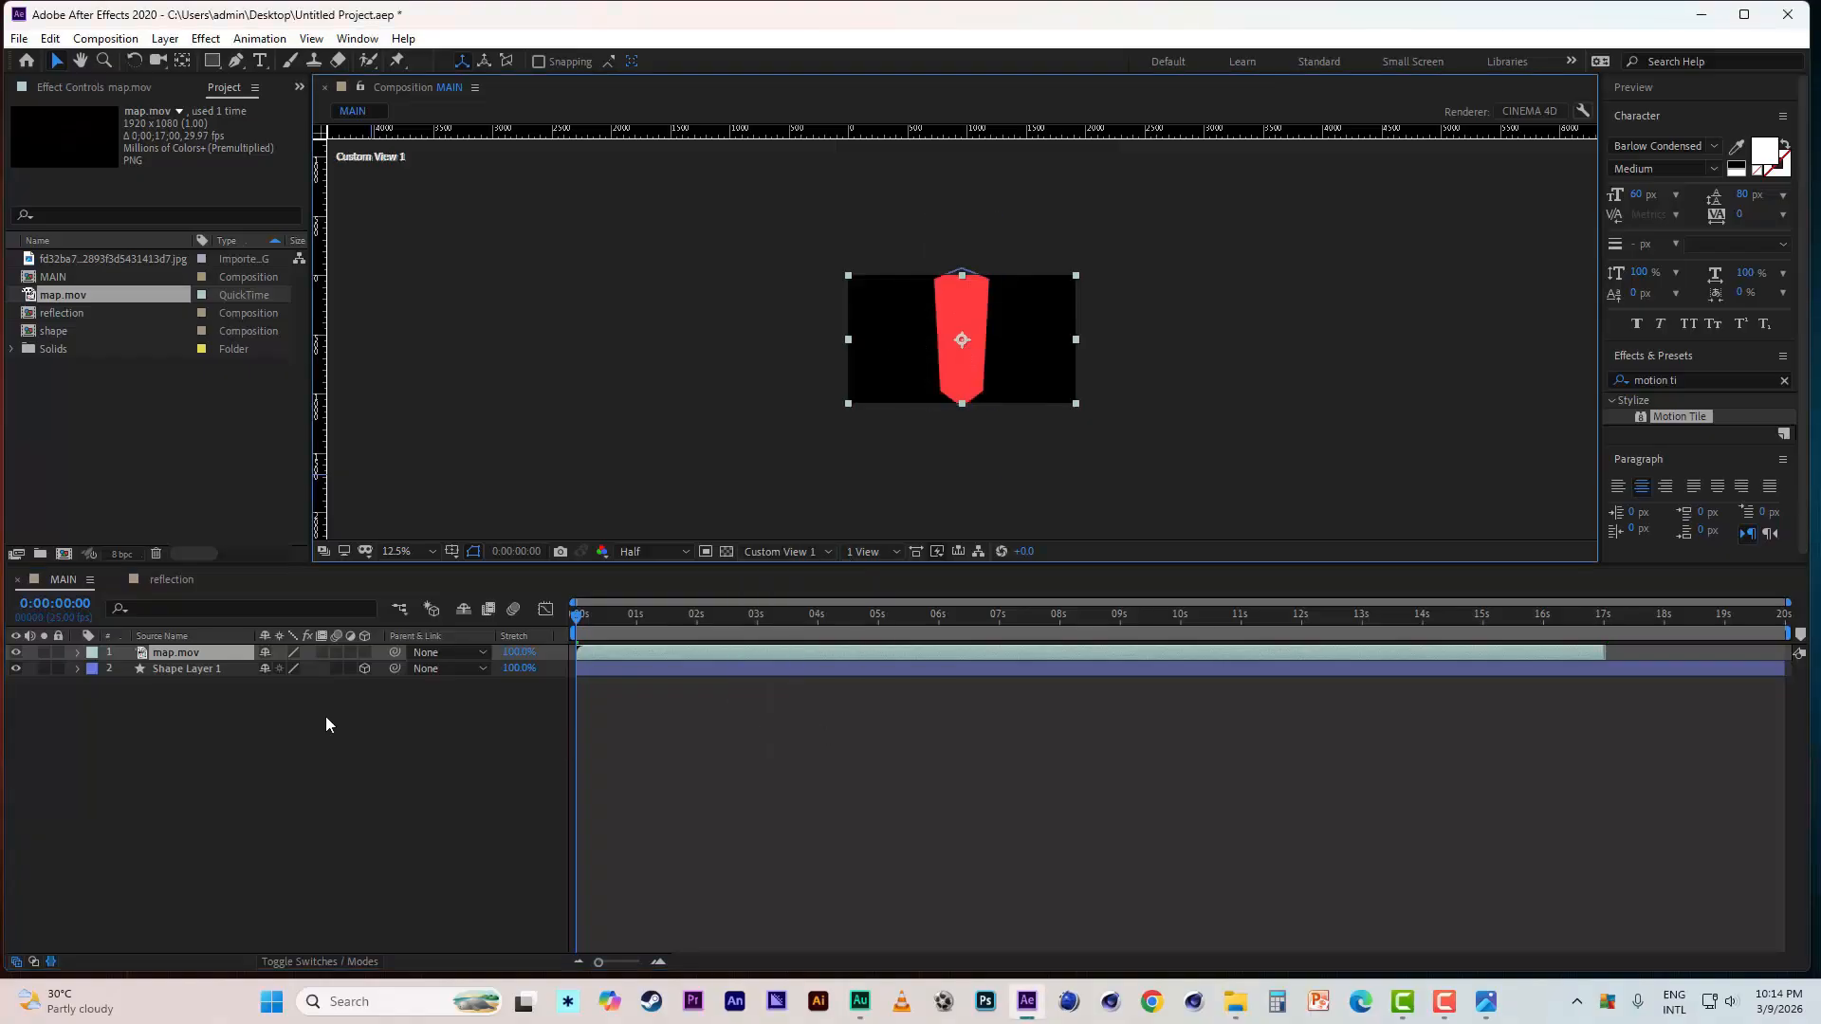
pyautogui.press('.')
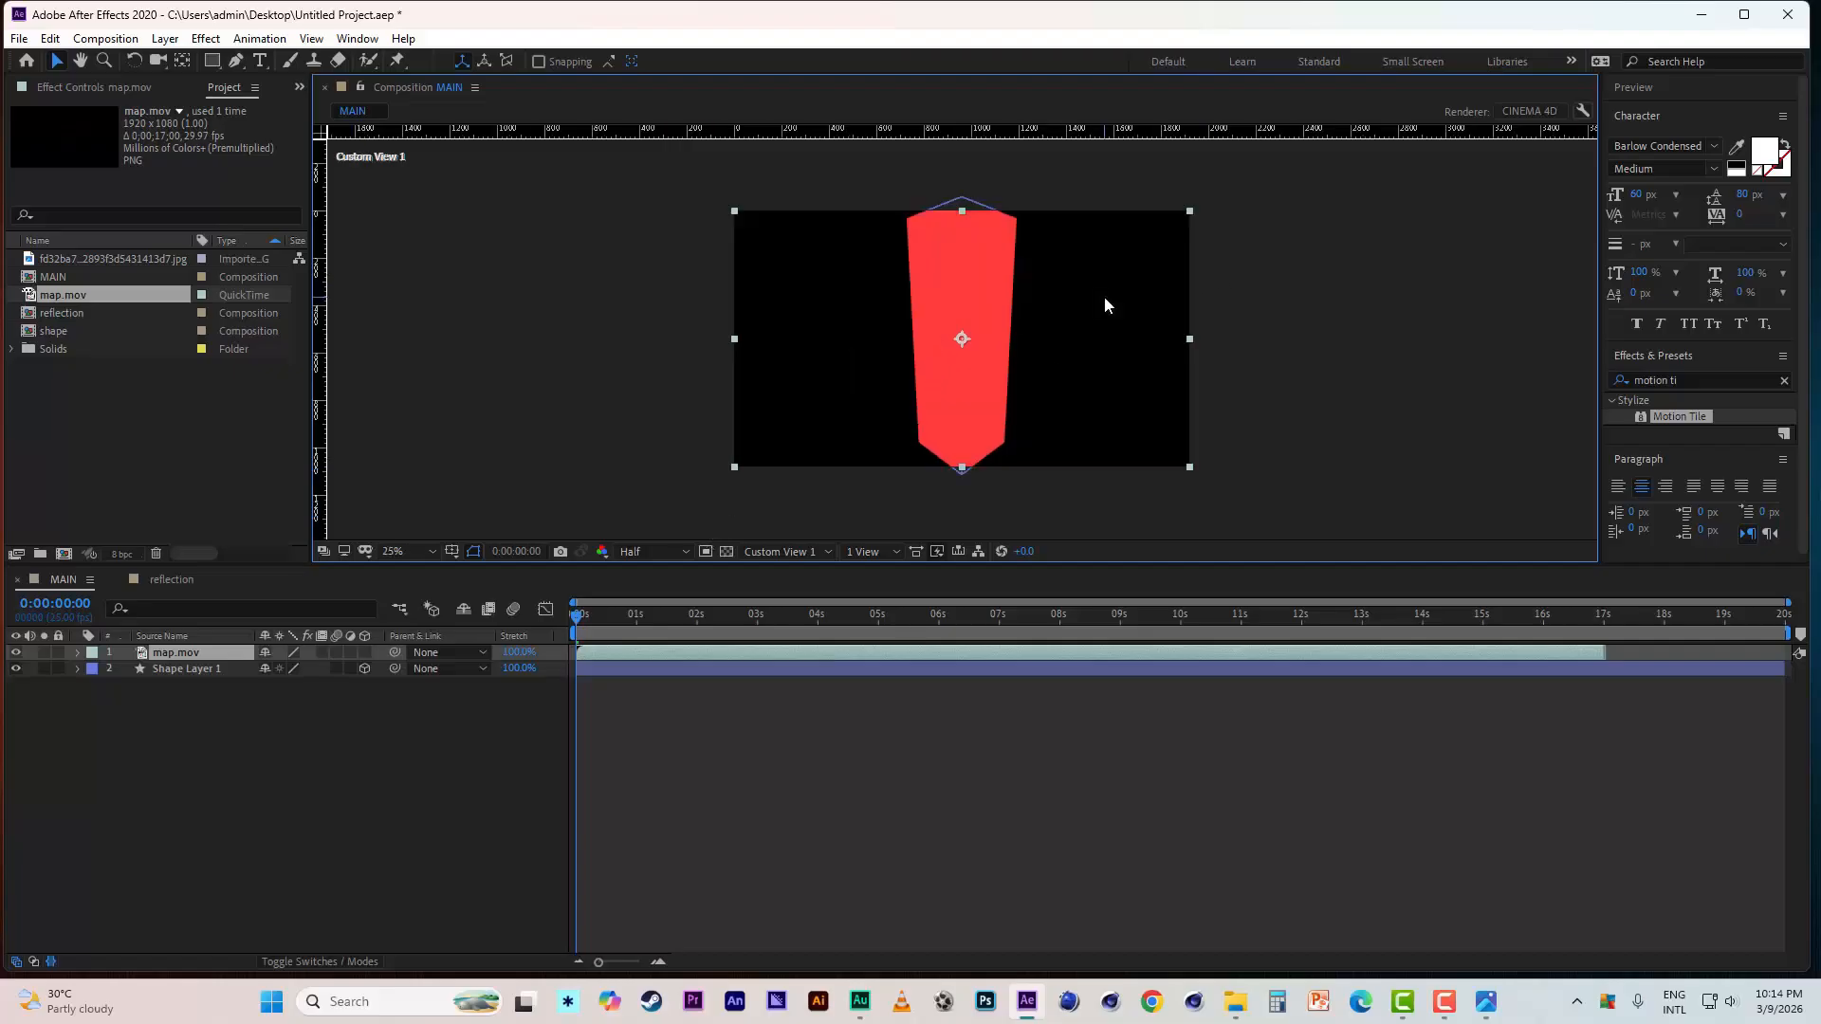
pyautogui.click(202, 667)
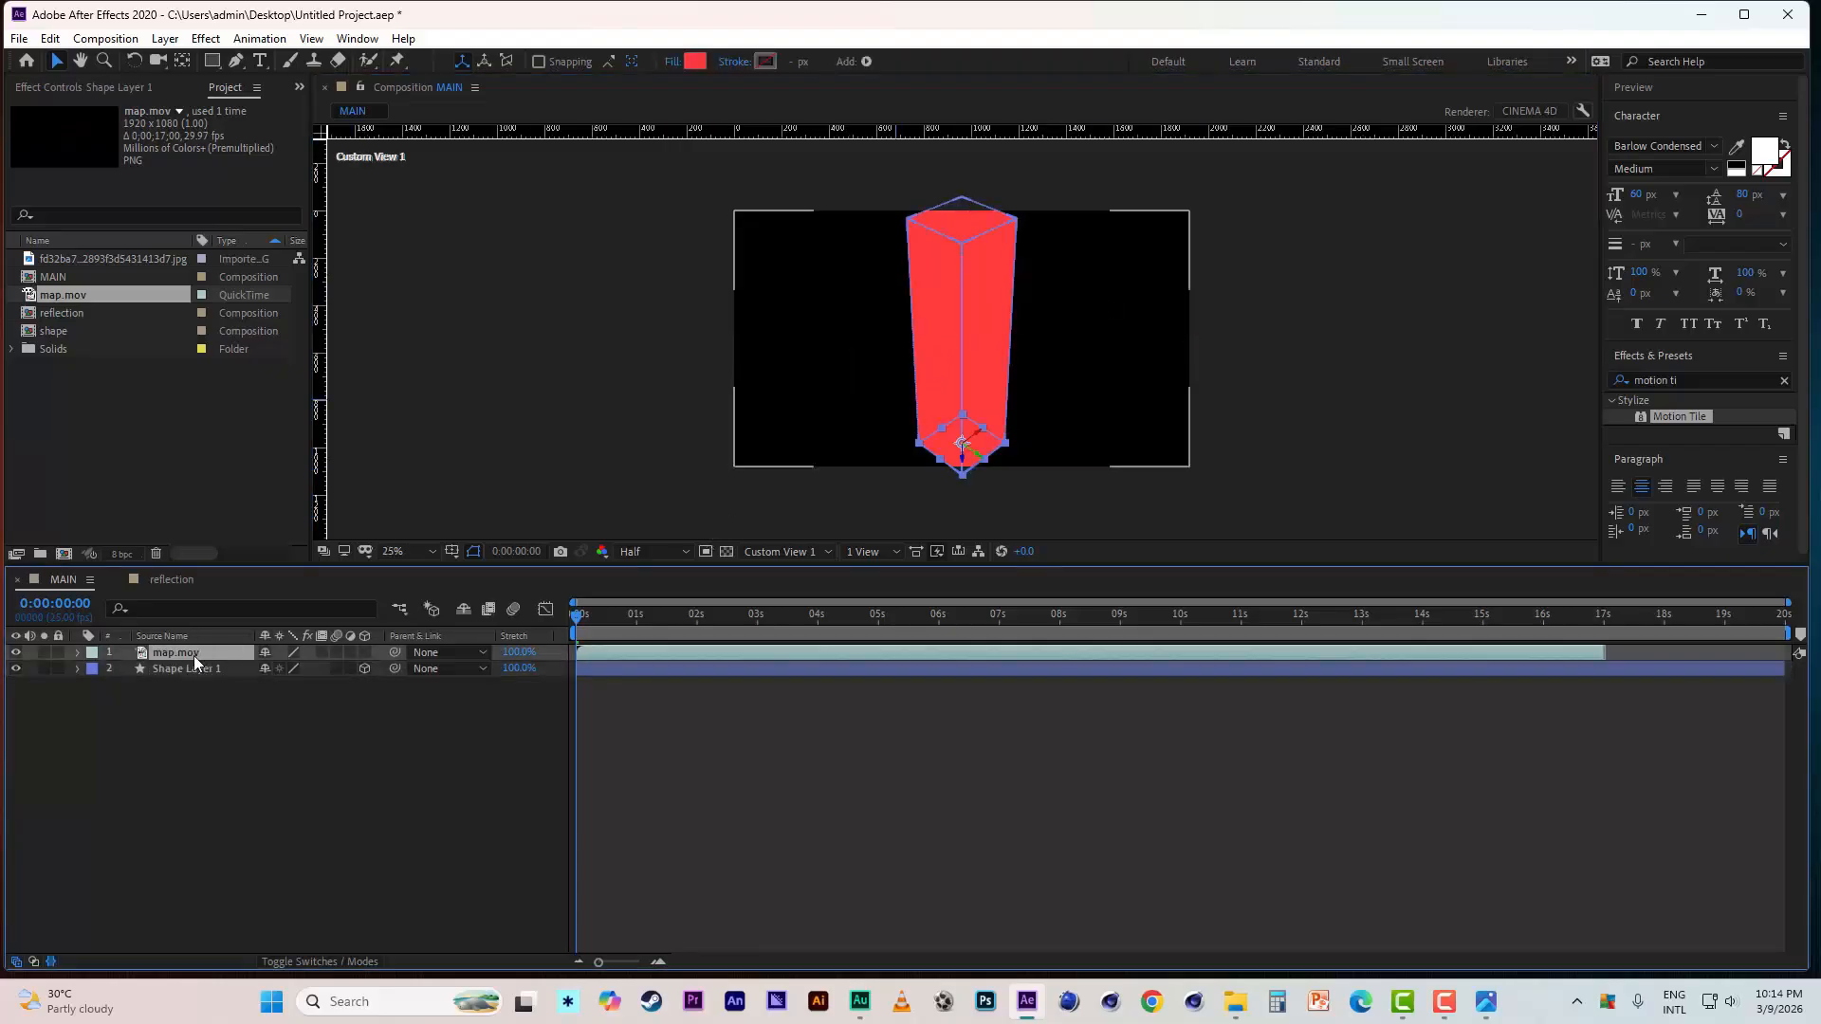
pyautogui.click(193, 656)
pyautogui.click(365, 652)
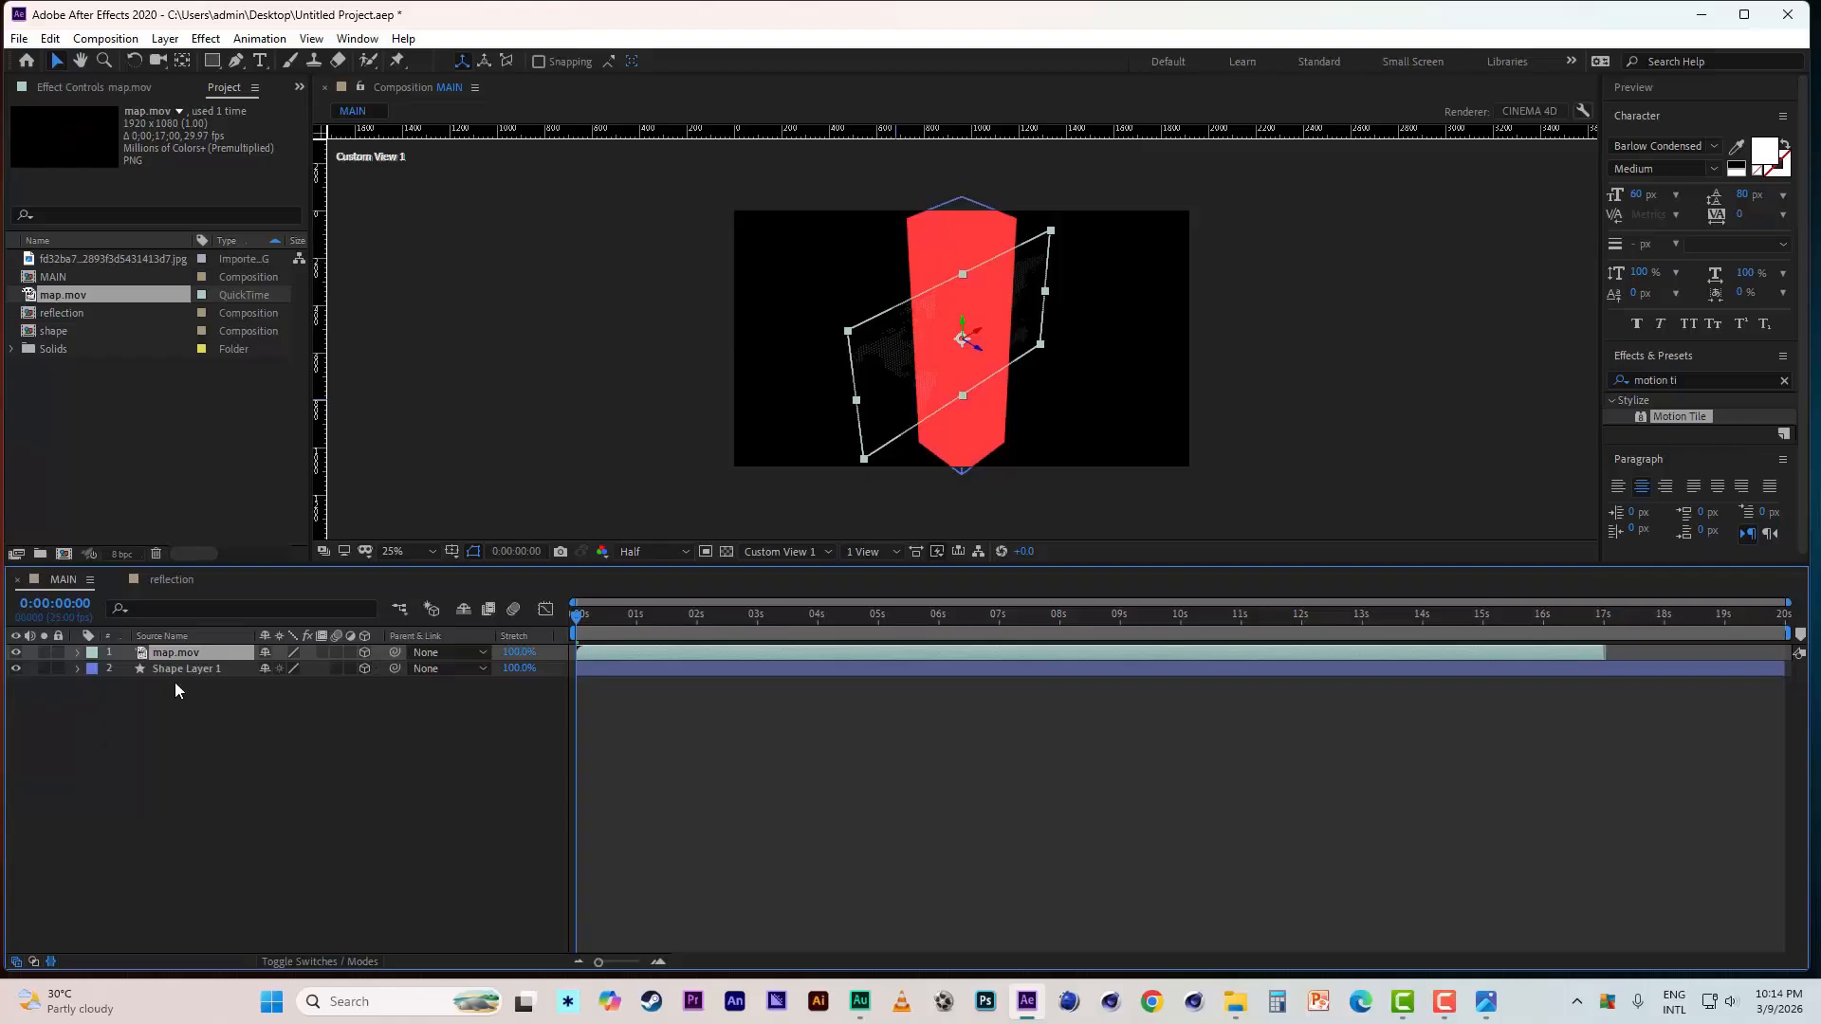
# - Add a point light to MAIN and move it slightly farther away from the column's front right side
pyautogui.rightClick(201, 812)
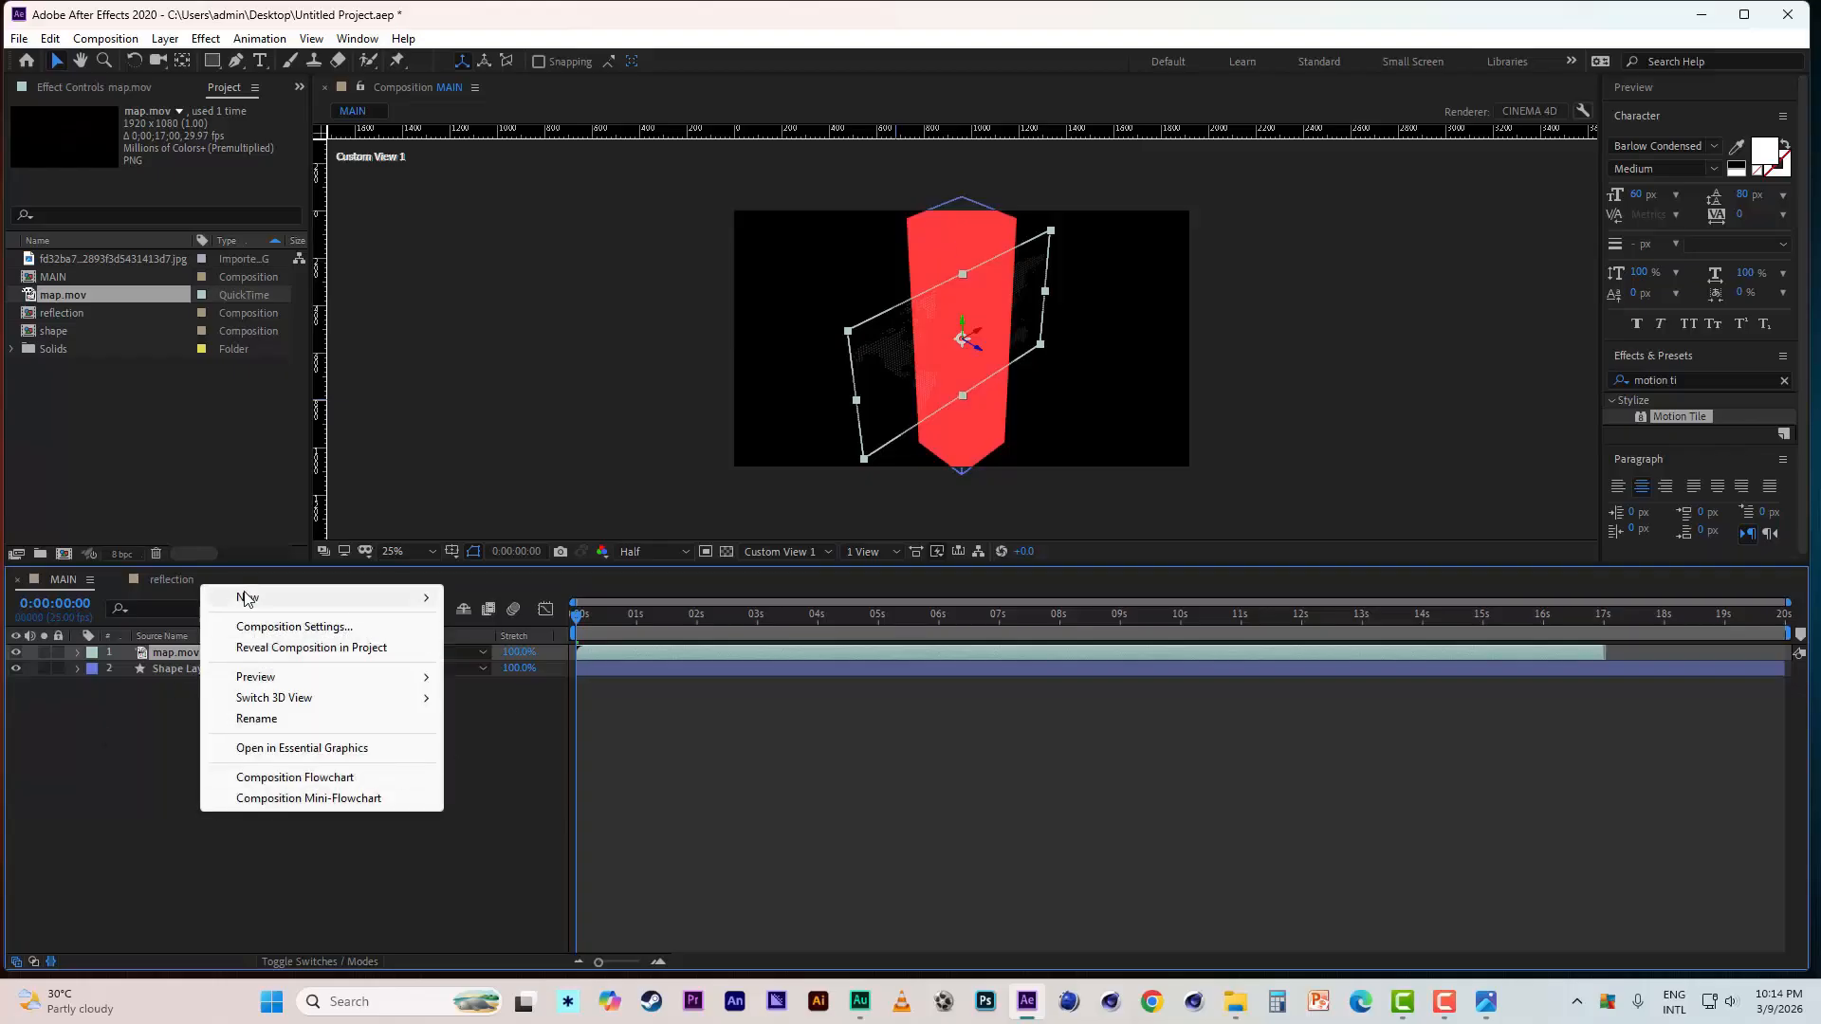
pyautogui.moveTo(246, 596)
pyautogui.click(504, 670)
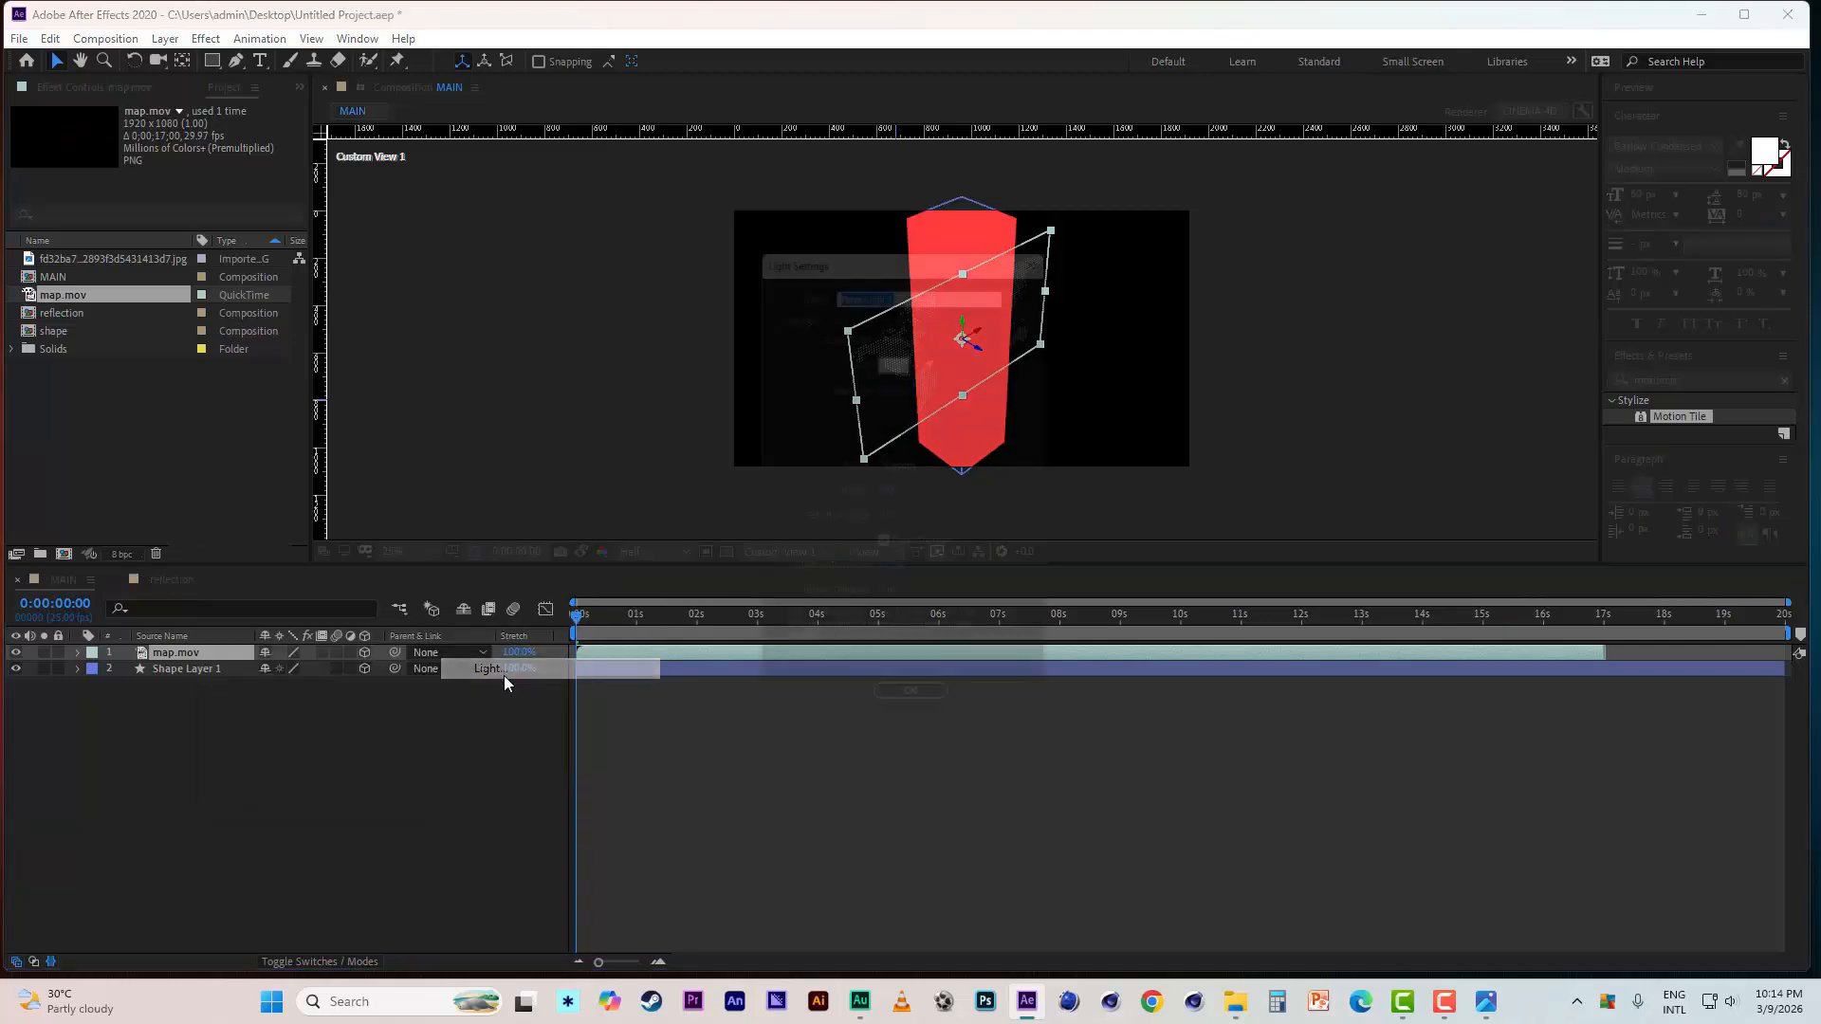
pyautogui.click(926, 726)
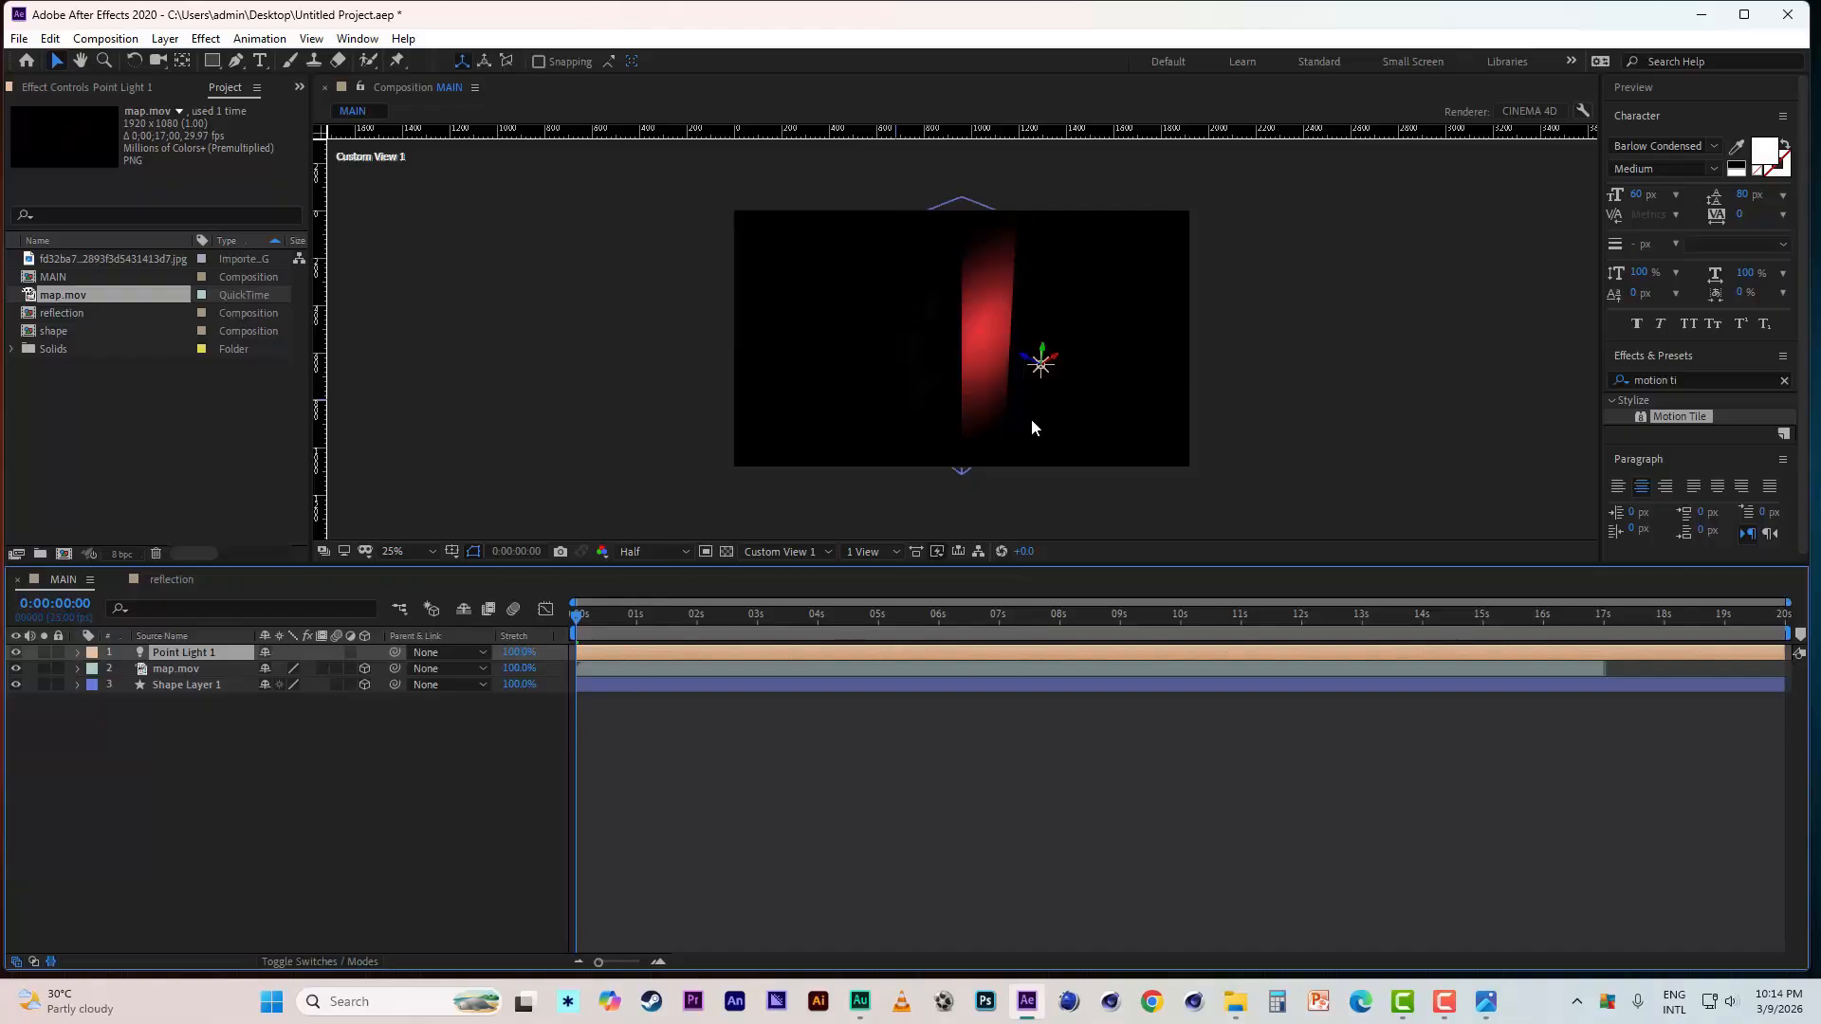
pyautogui.moveTo(1041, 364); pyautogui.dragTo(1067, 378)
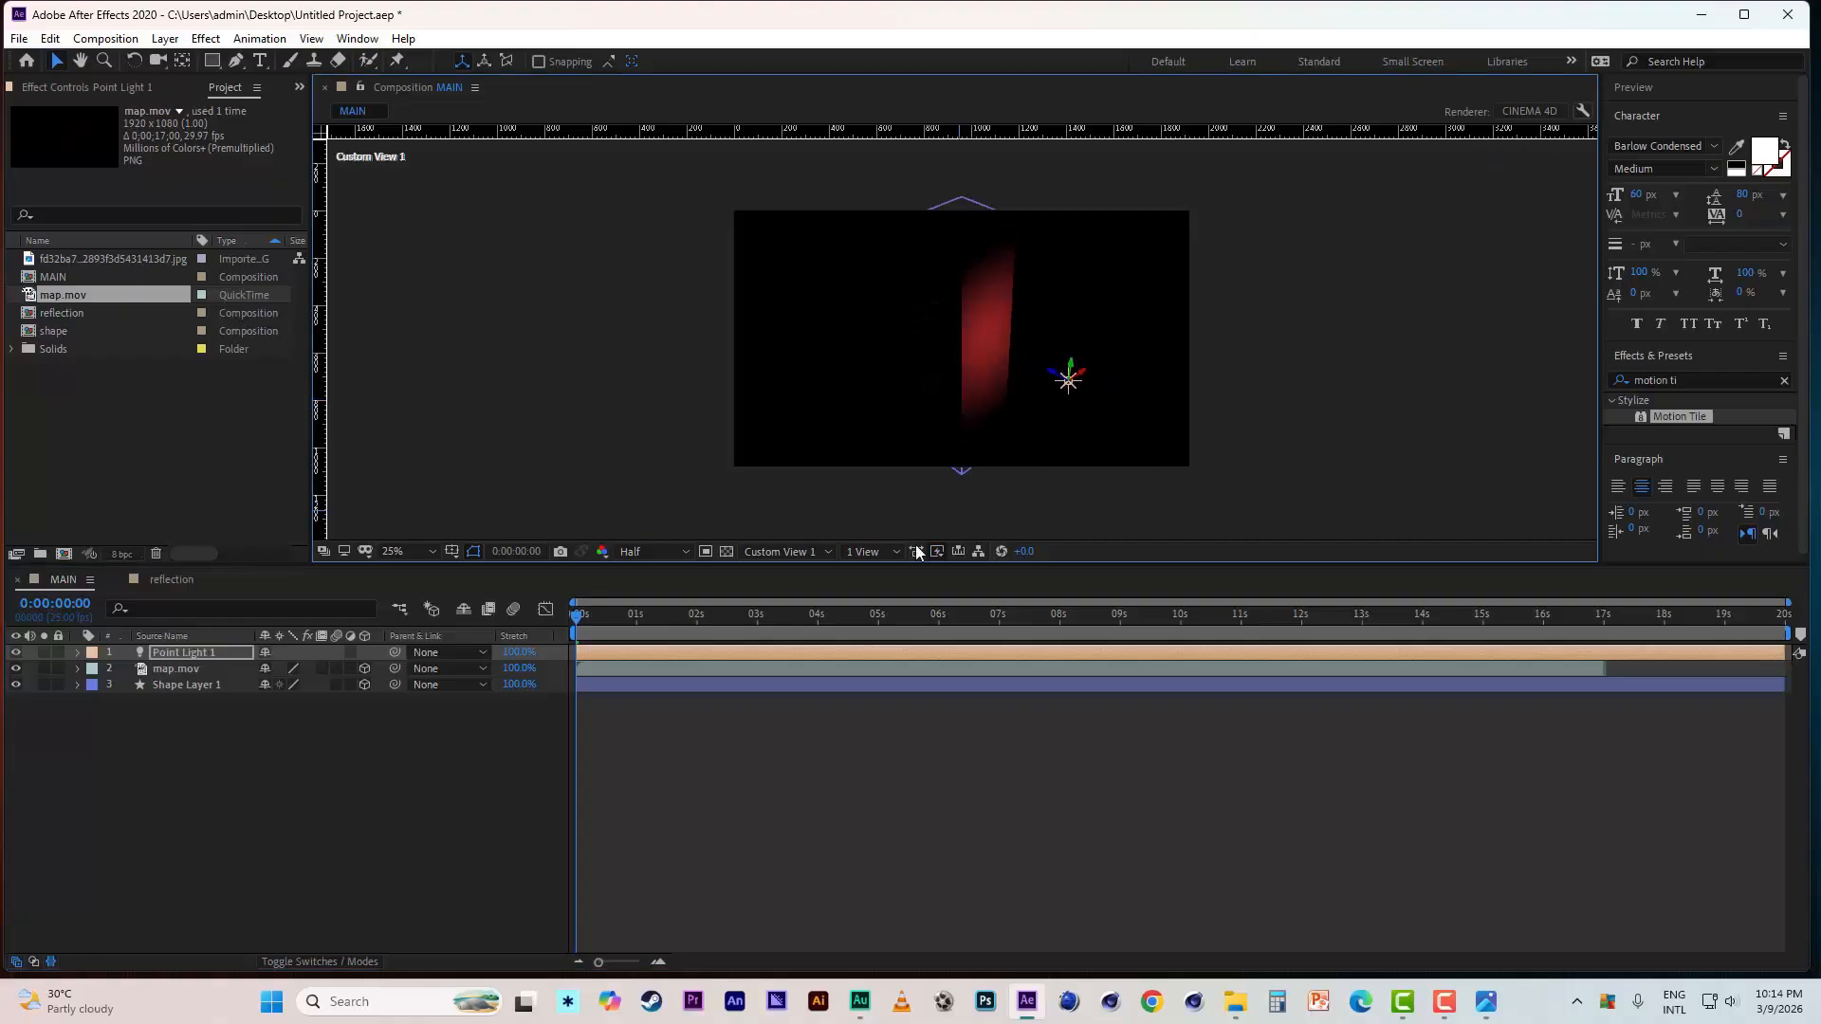
# - Duplicate the point light and place the copy on the left side of the column
pyautogui.click(201, 653)
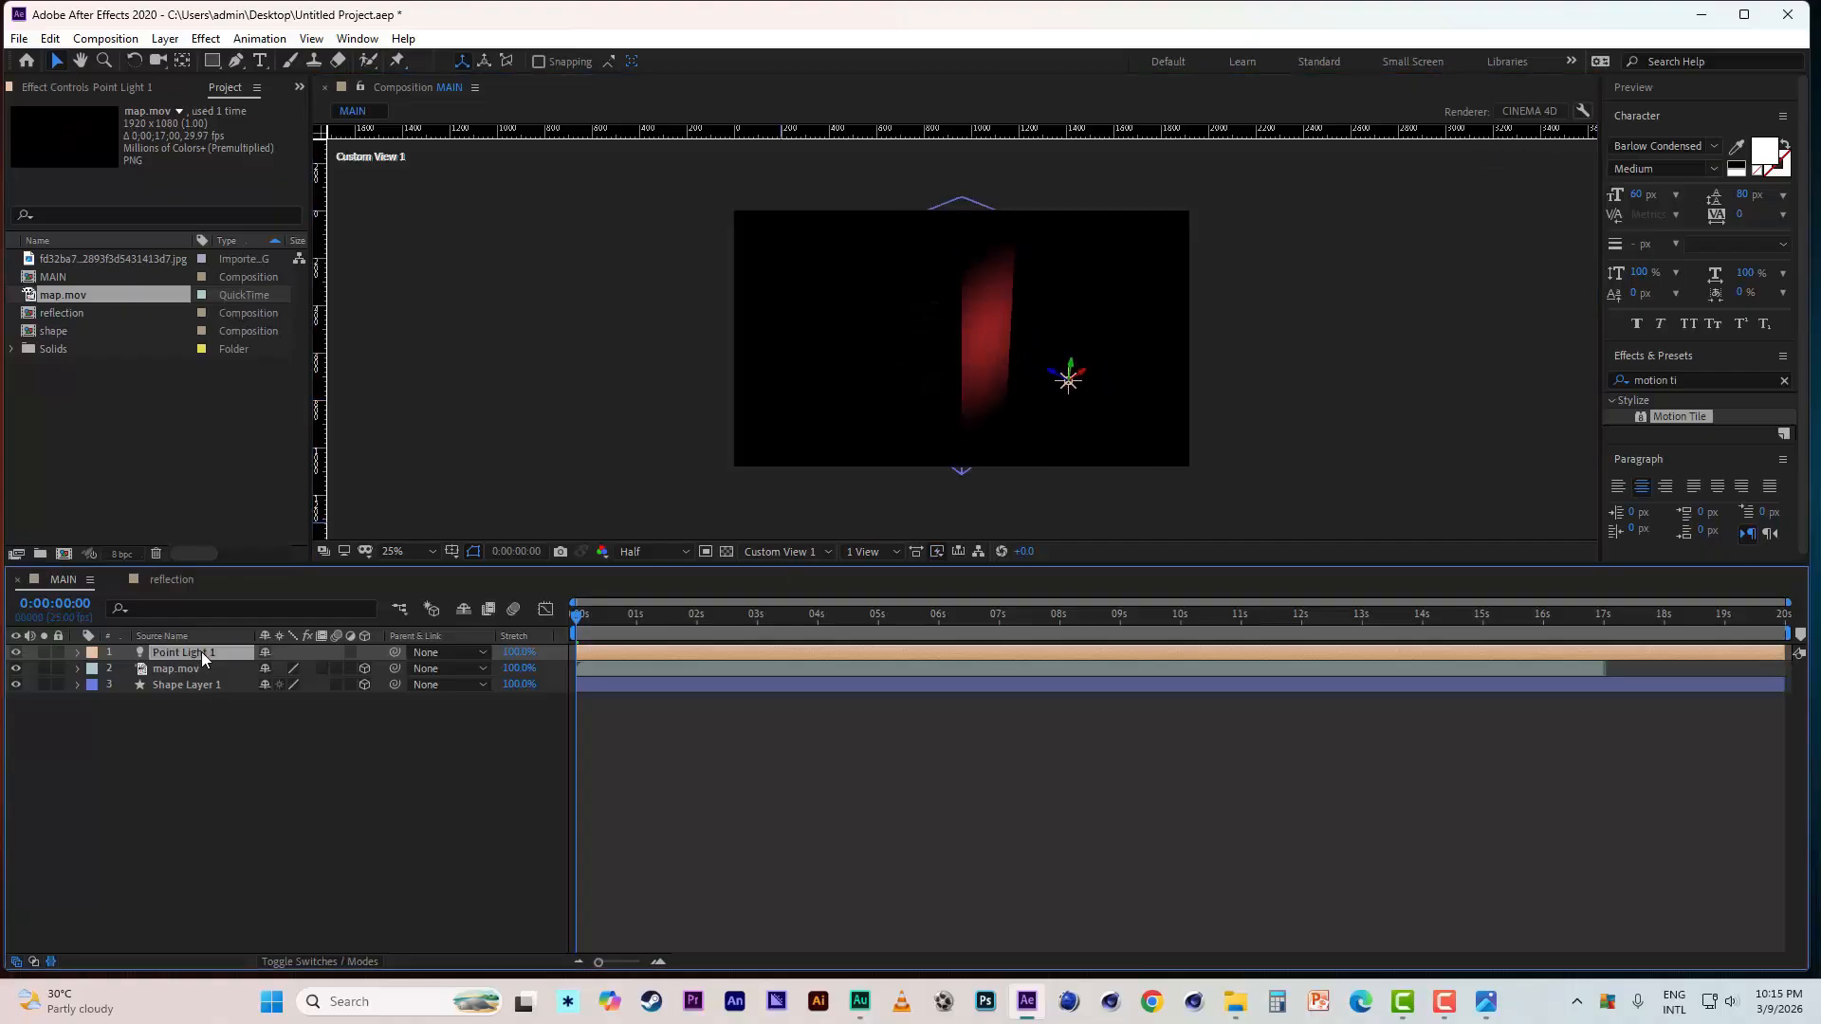
pyautogui.hotkey('ctrl', 'd')
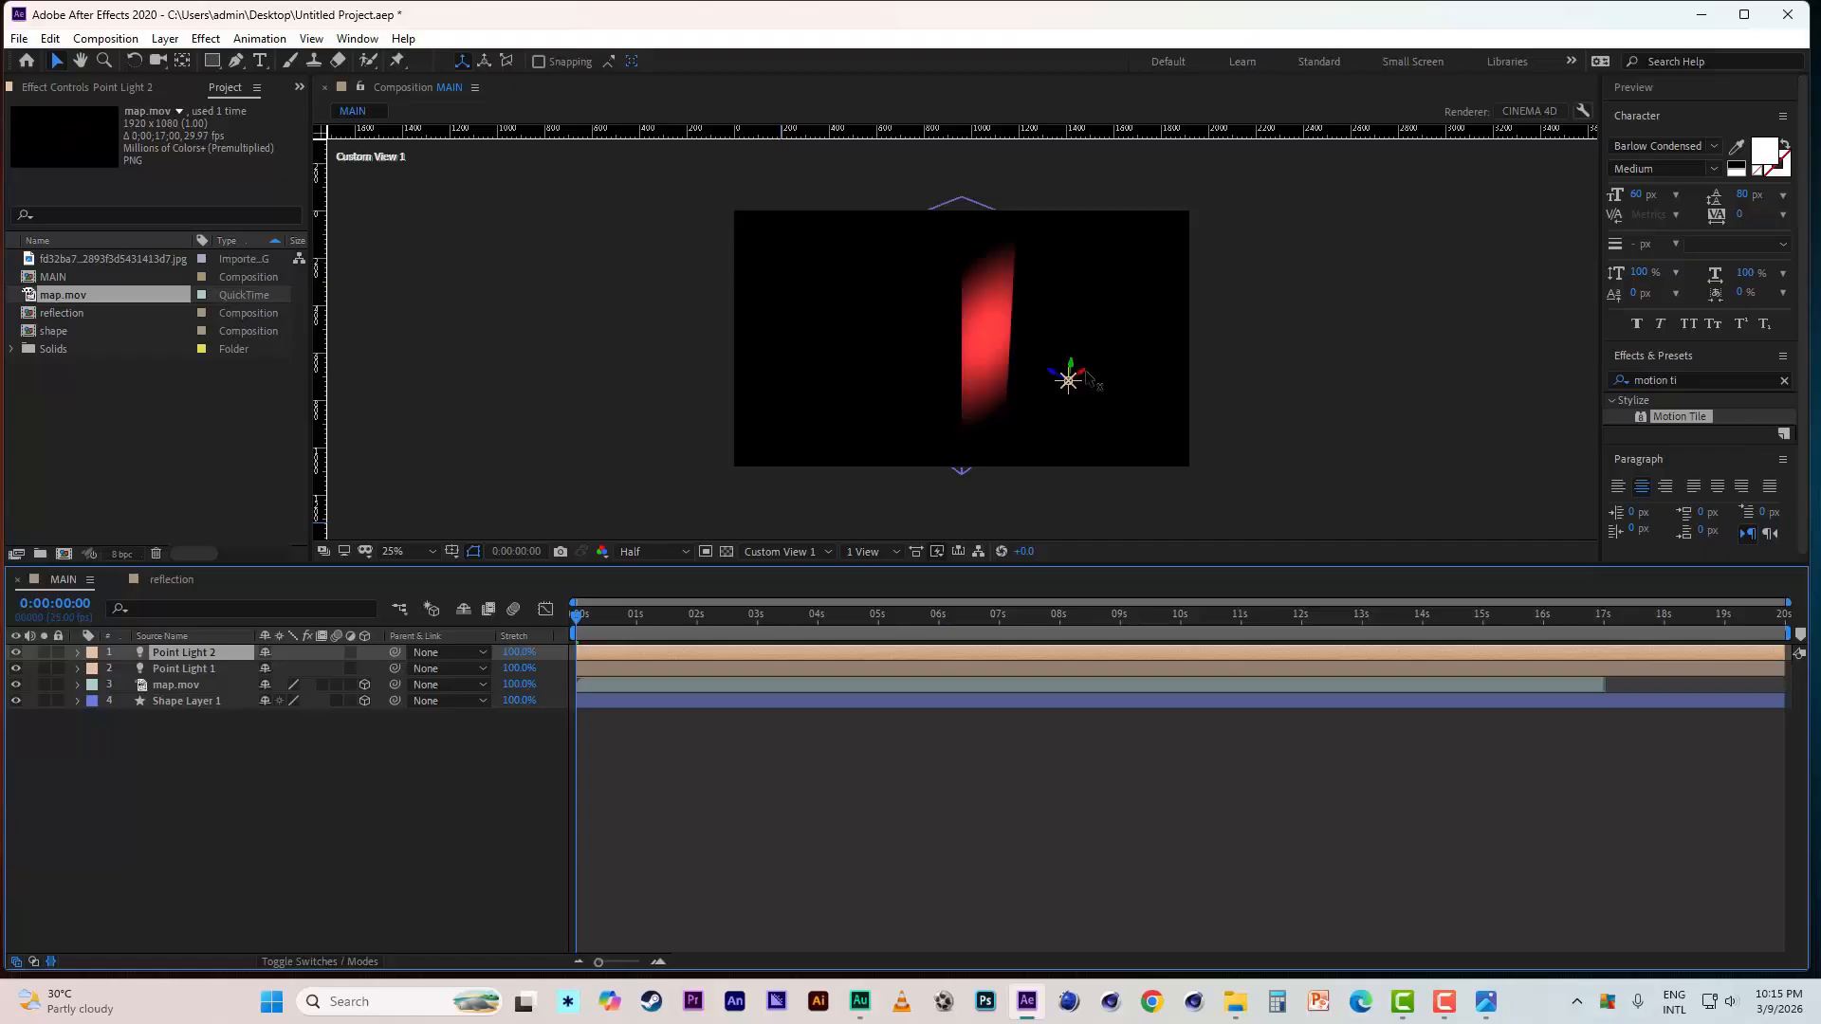
pyautogui.moveTo(1070, 380); pyautogui.dragTo(749, 519)
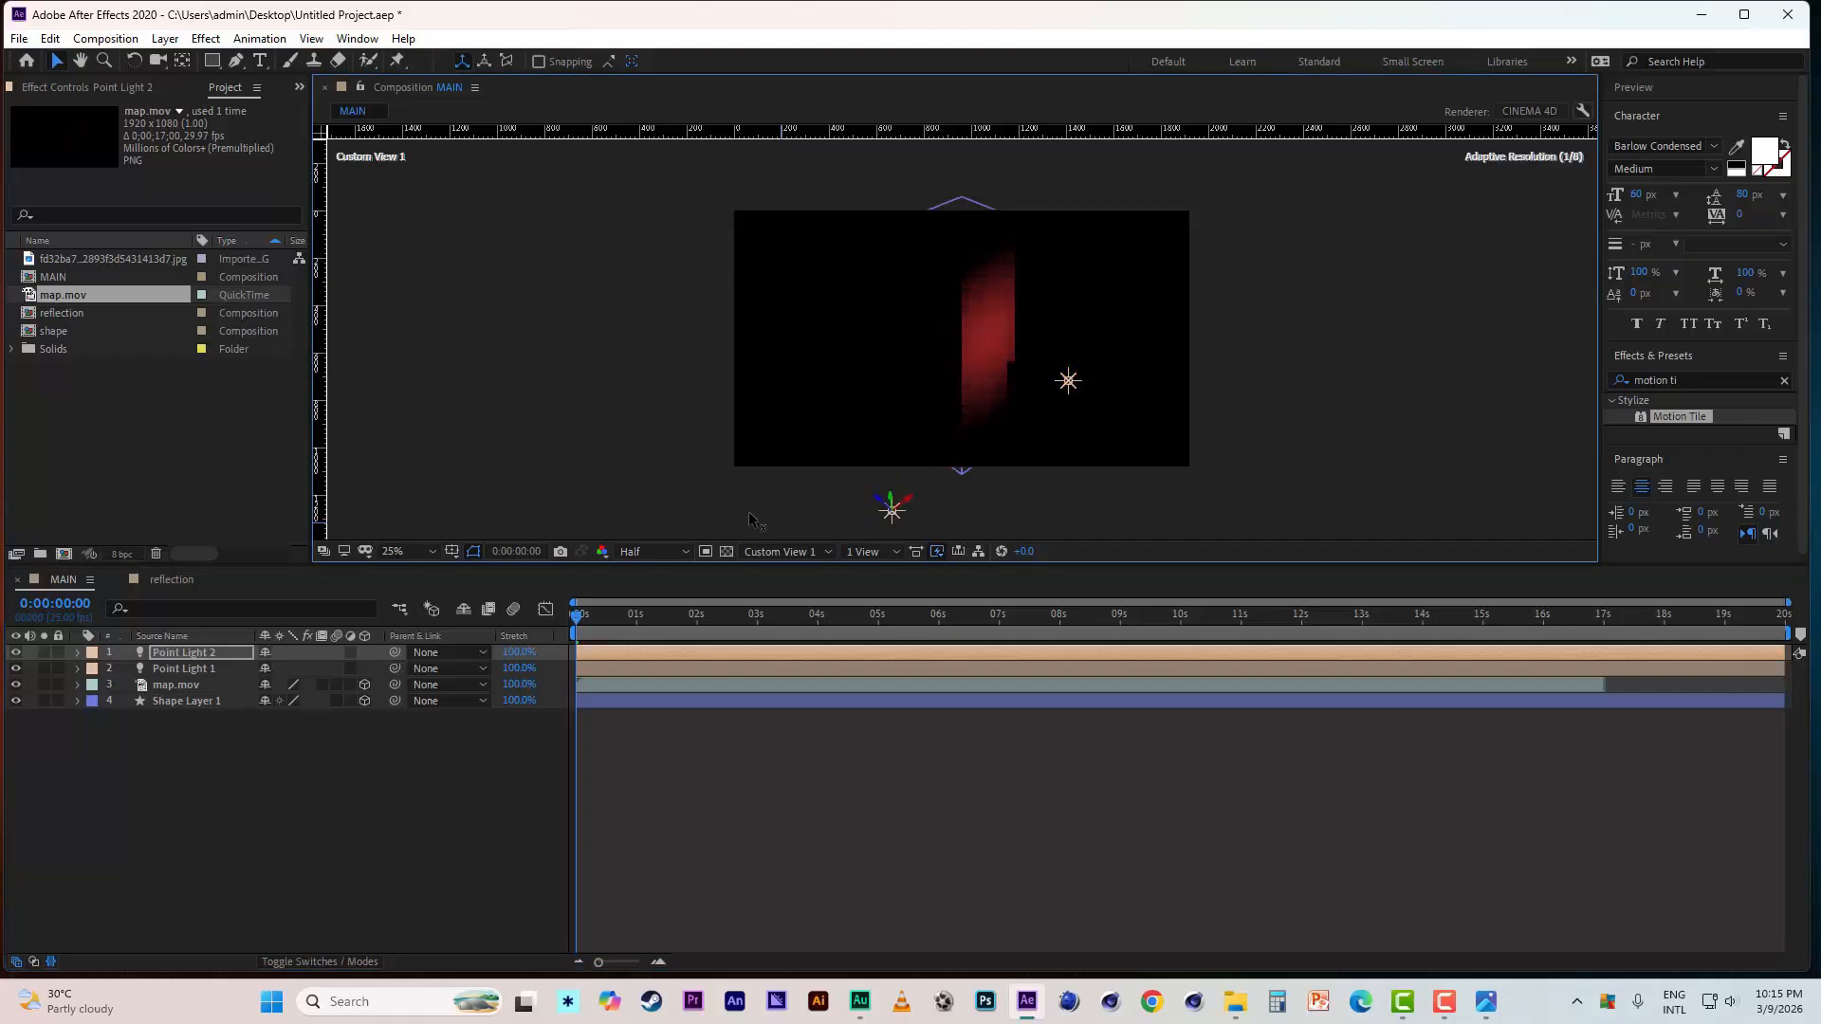
pyautogui.moveTo(884, 509); pyautogui.dragTo(885, 368)
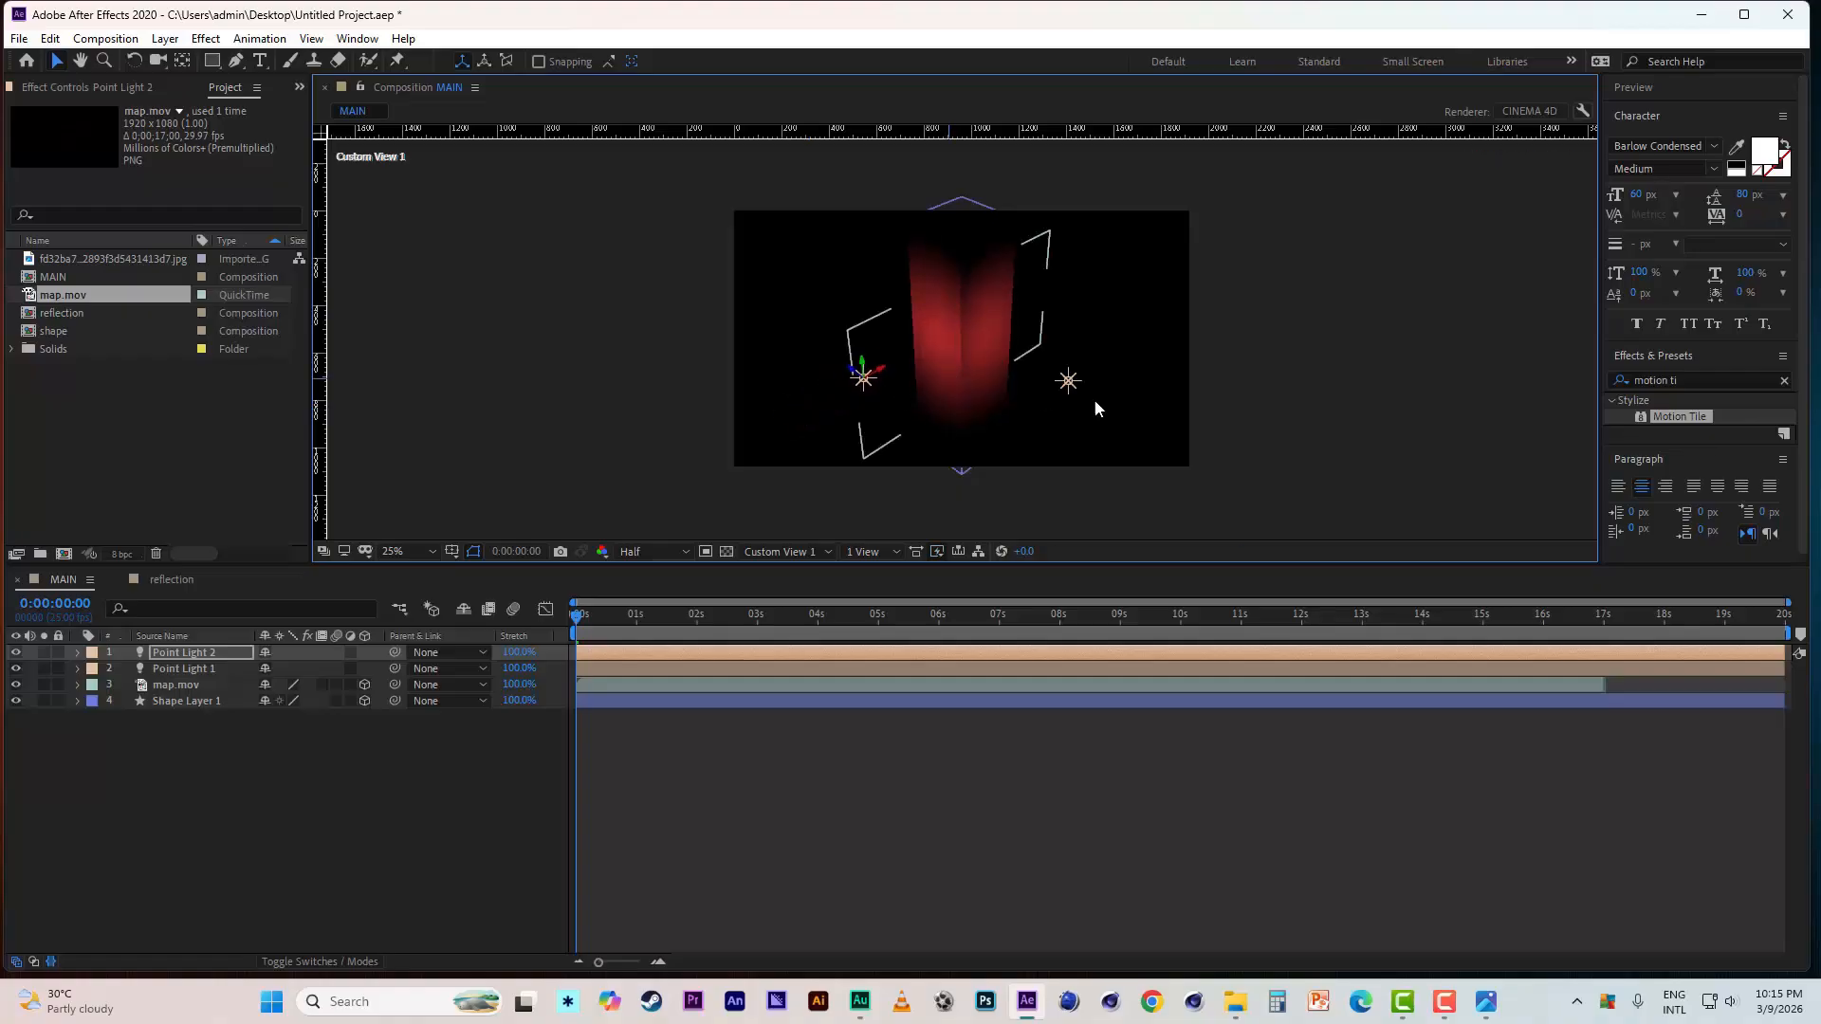
# - Duplicate Point Light 2 and move the copy to the upper right of the column
pyautogui.click(213, 654)
pyautogui.hotkey('ctrl', 'd')
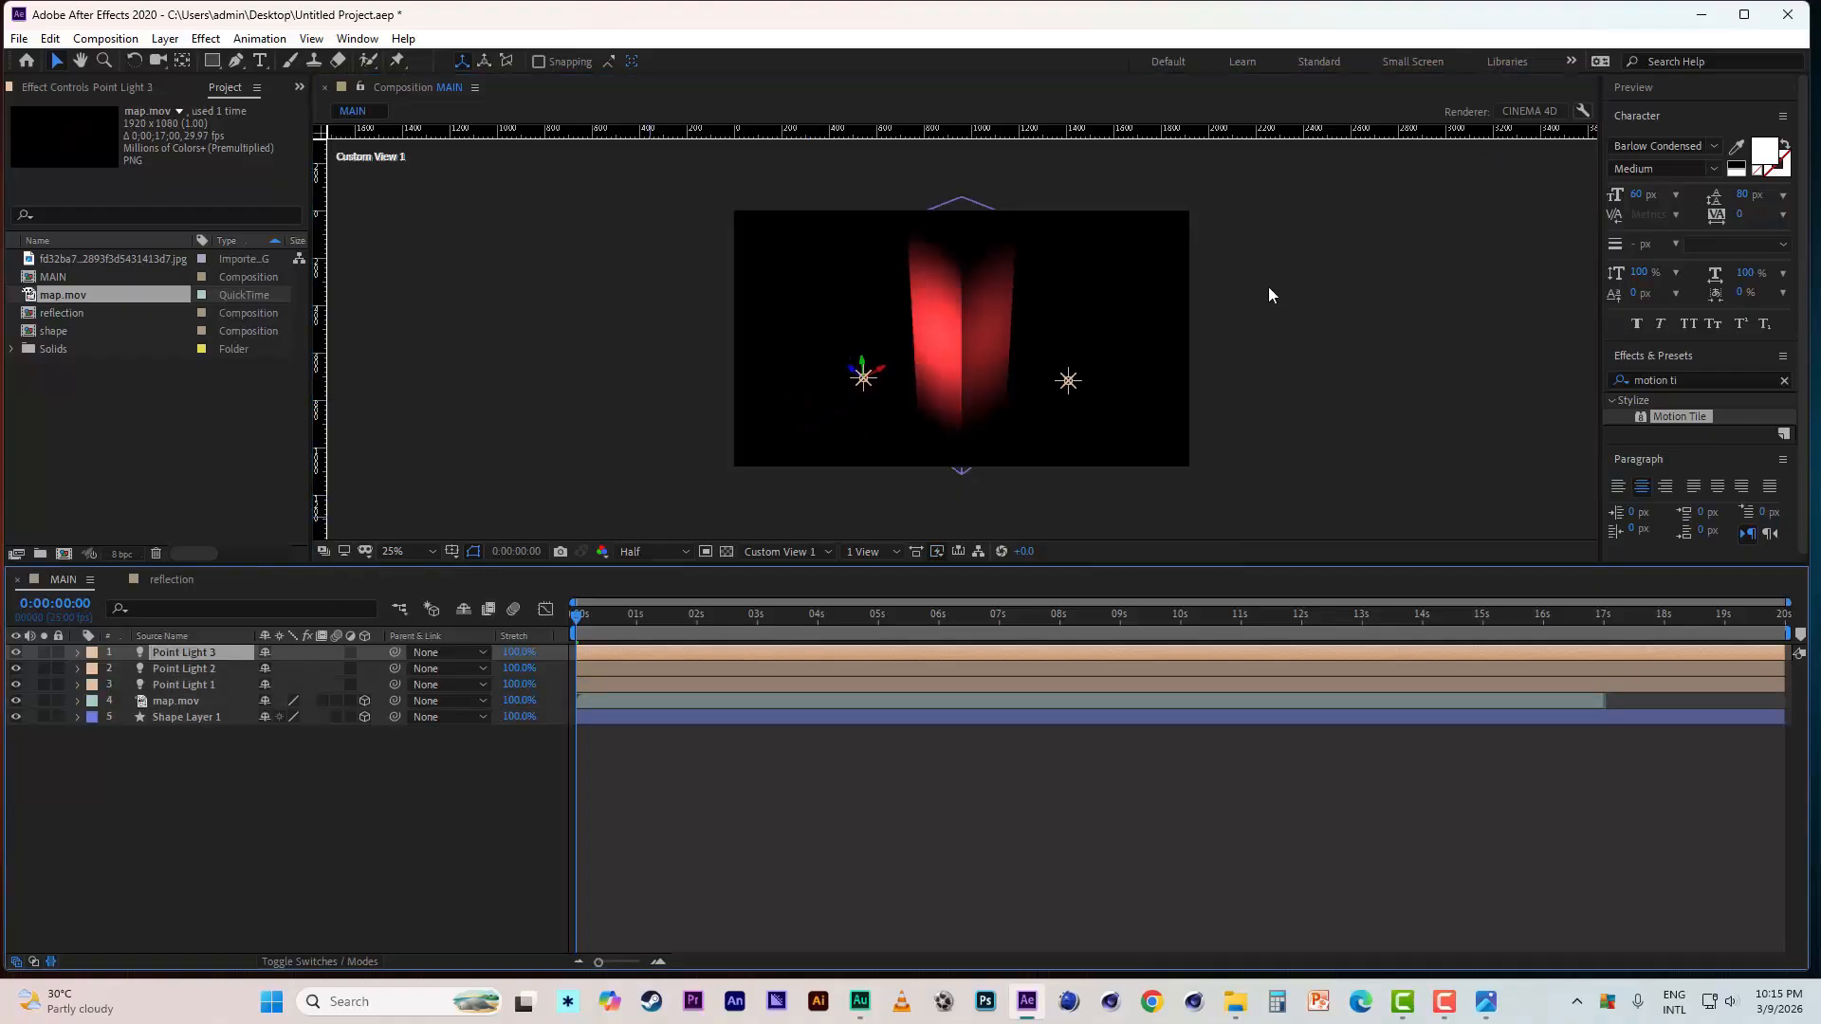
pyautogui.moveTo(891, 364); pyautogui.dragTo(1364, 214)
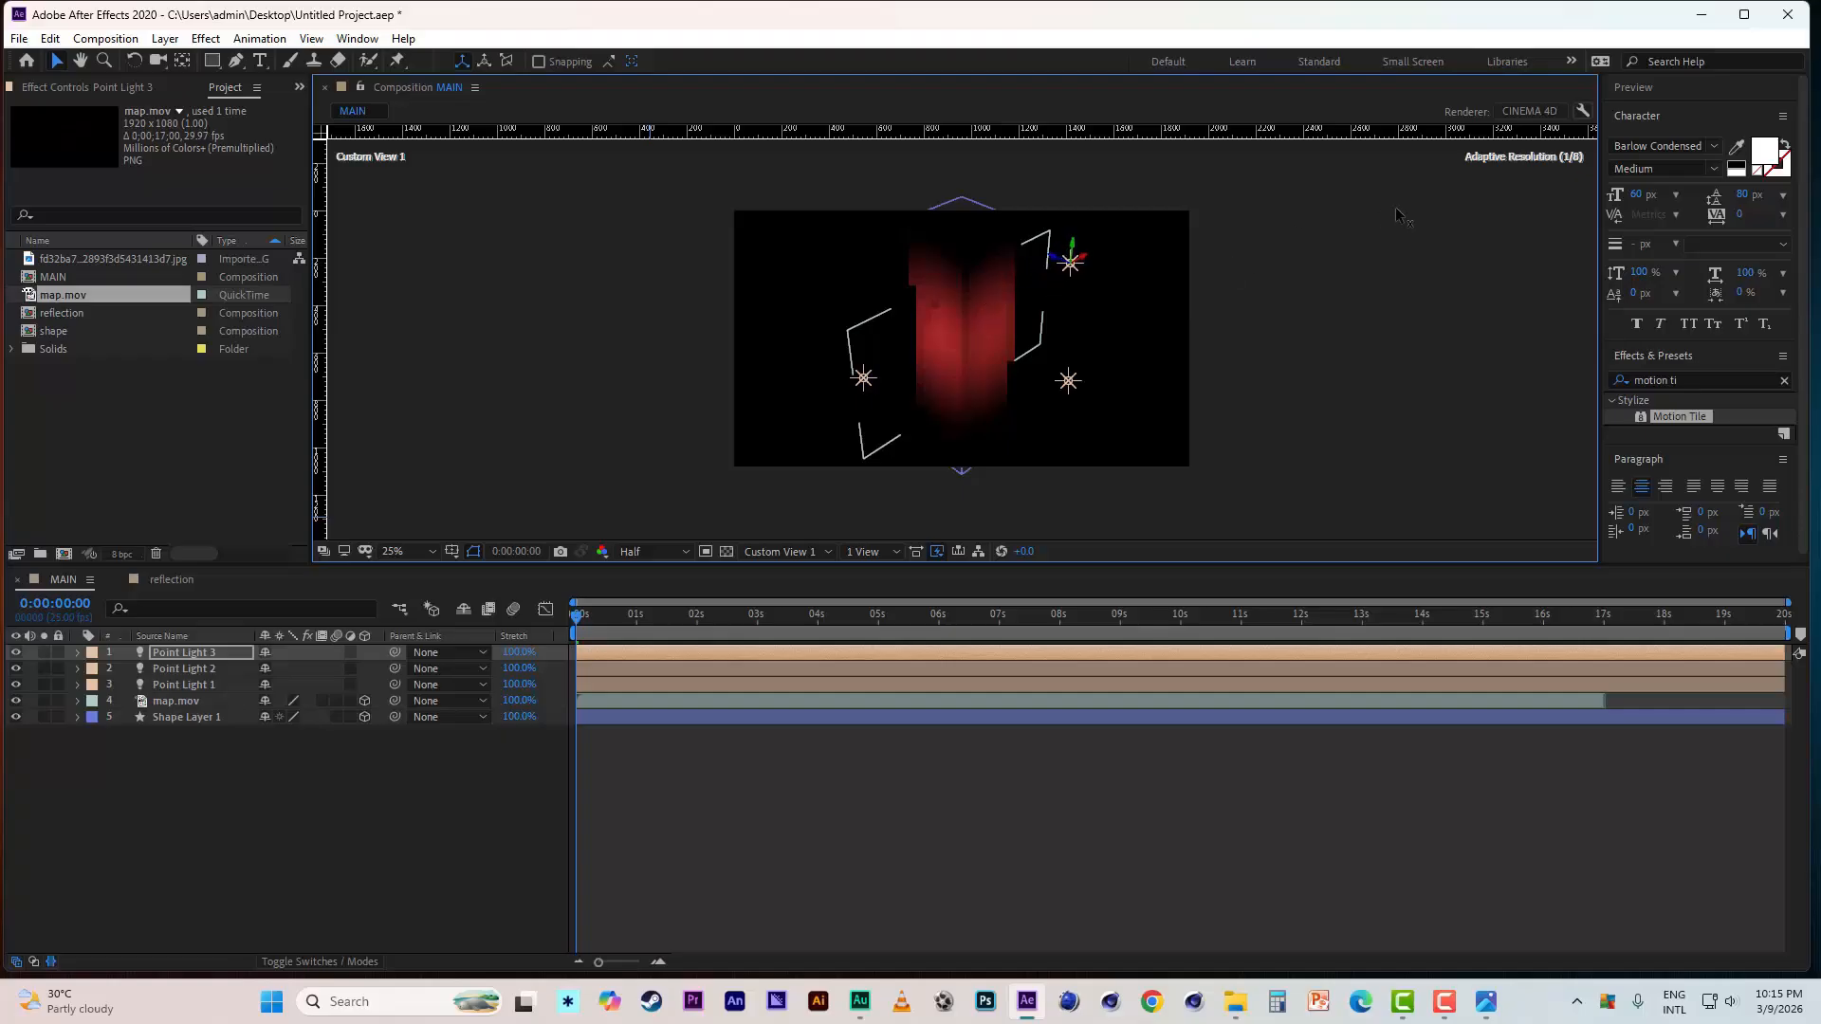
# - Duplicate Point Light 1 twice, raising one copy near the column's top and lowering the other near its base
pyautogui.click(204, 685)
pyautogui.hotkey('ctrl', 'd')
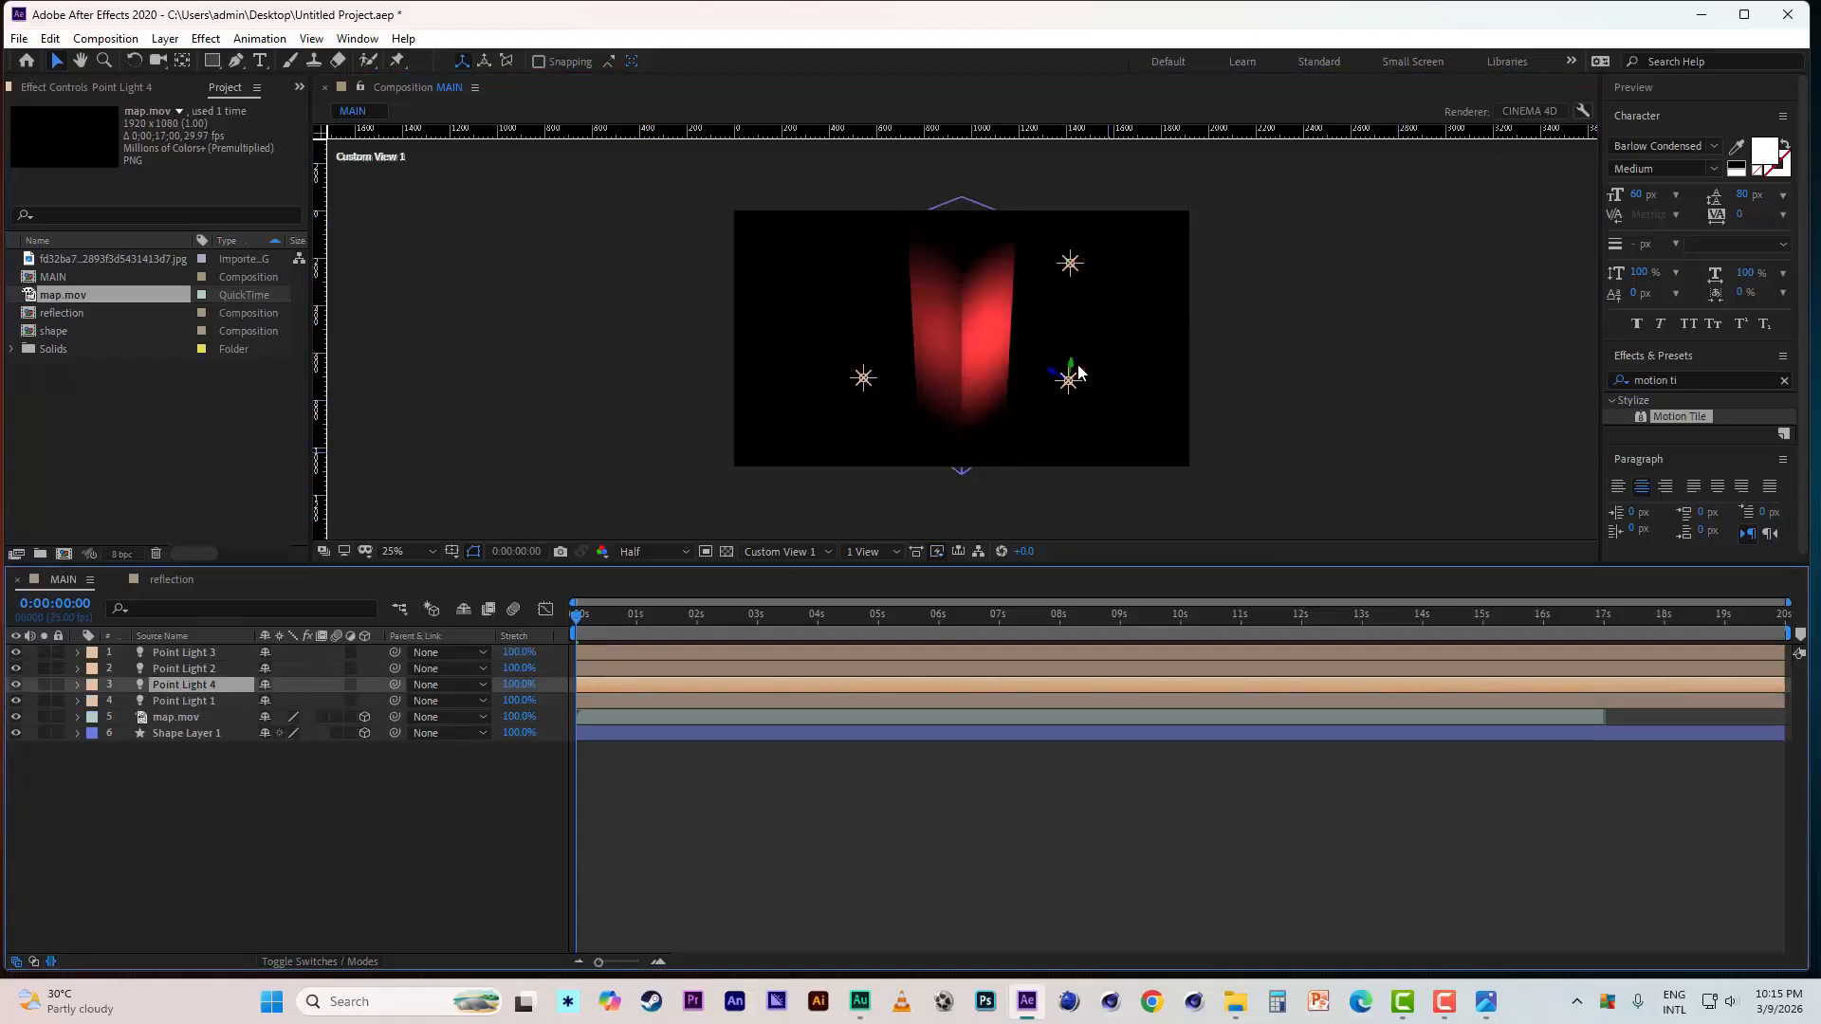
pyautogui.moveTo(1073, 375); pyautogui.dragTo(1089, 216)
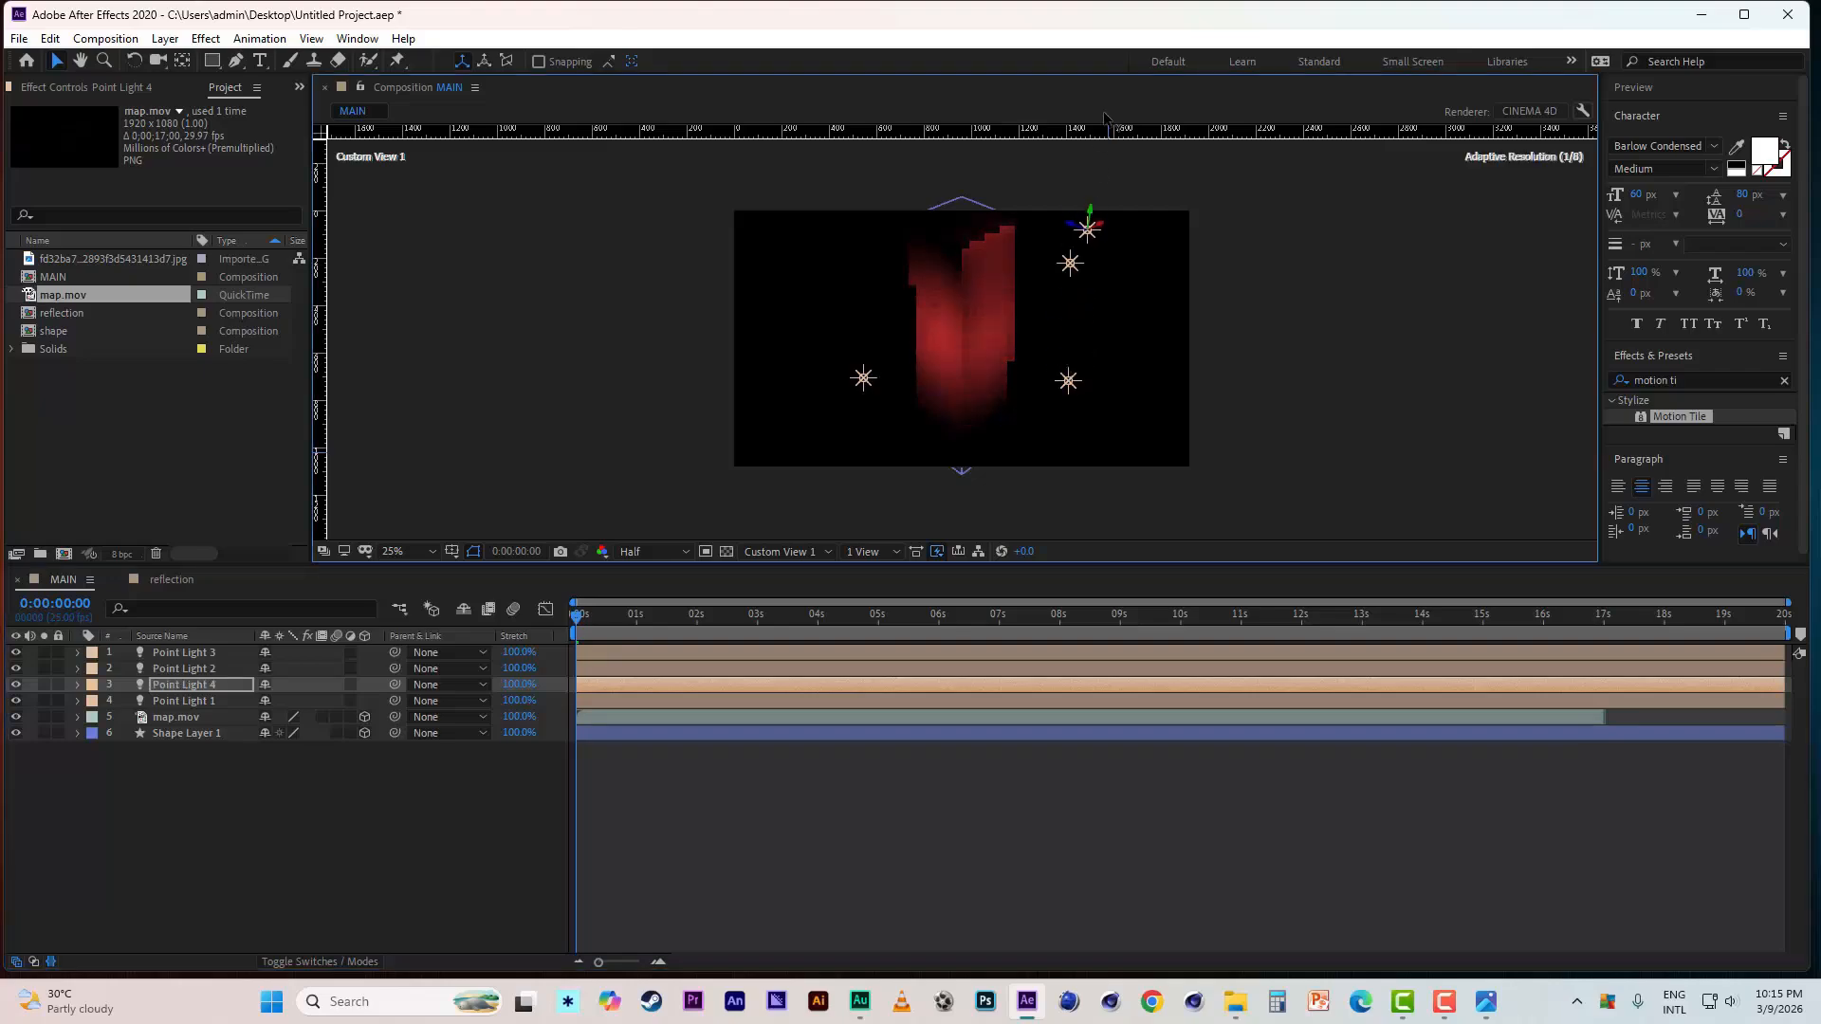
pyautogui.click(201, 700)
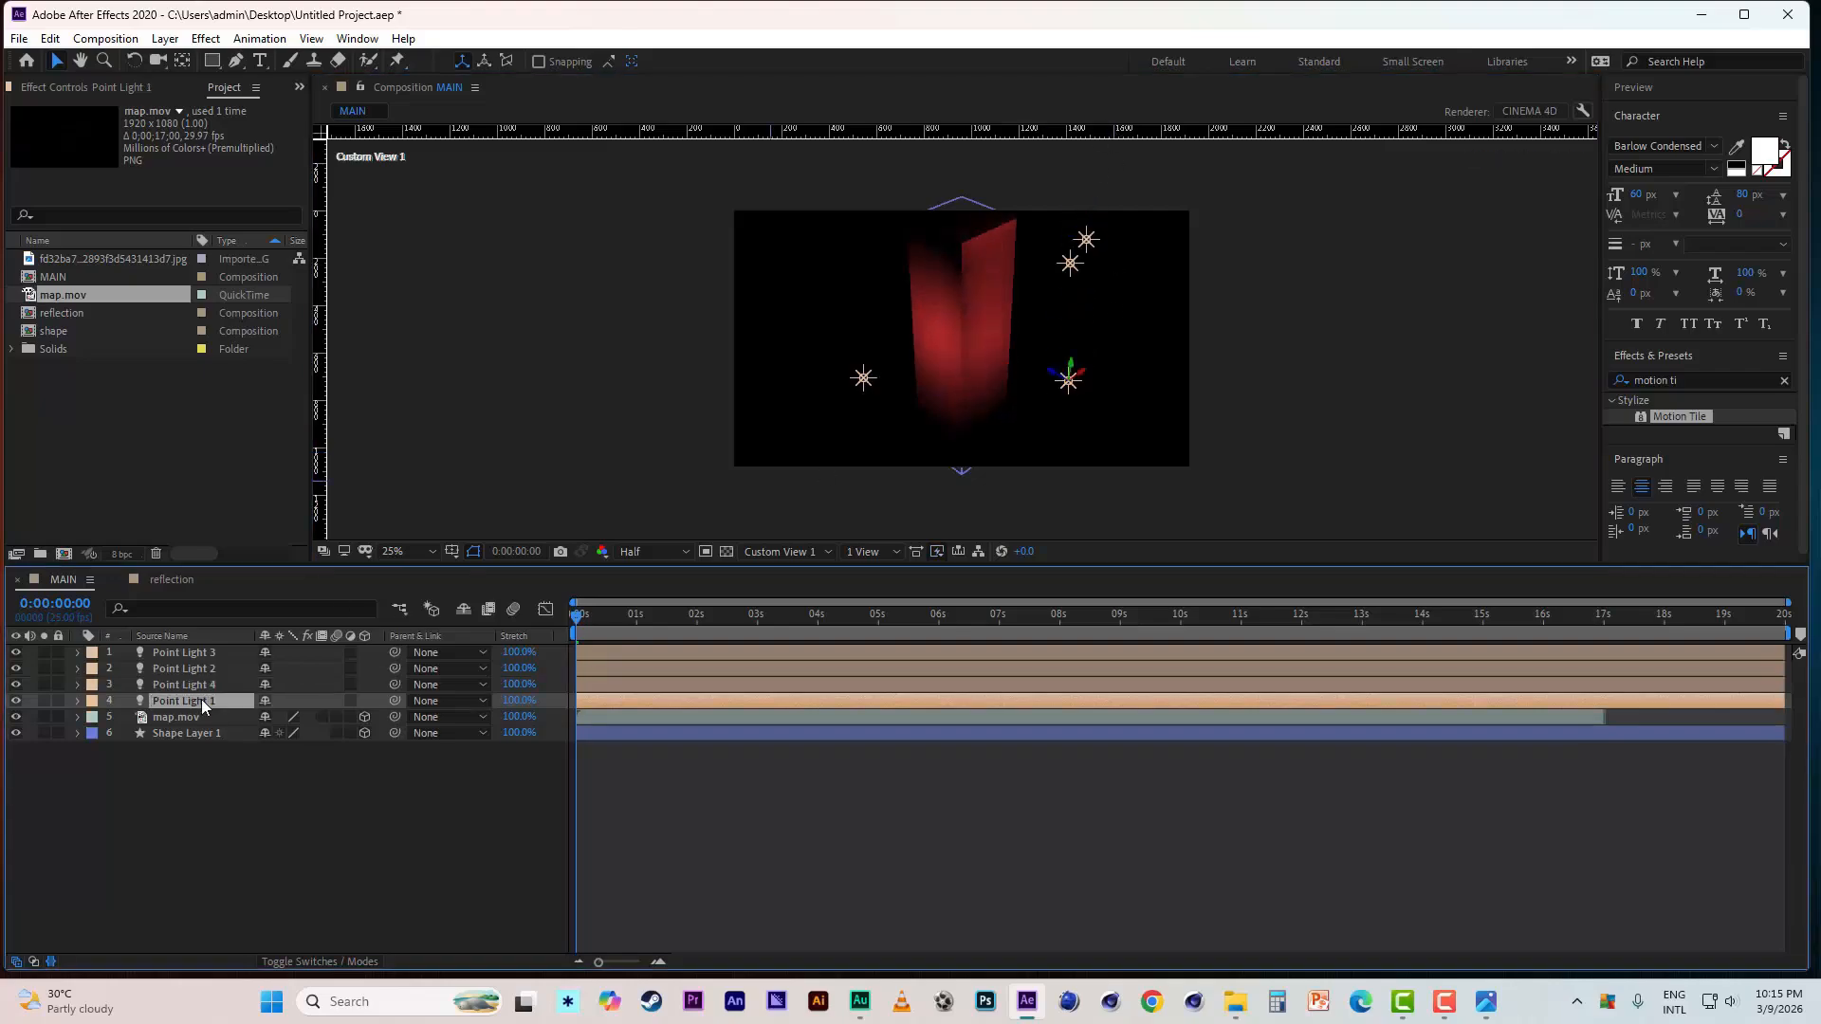
pyautogui.hotkey('ctrl', 'd')
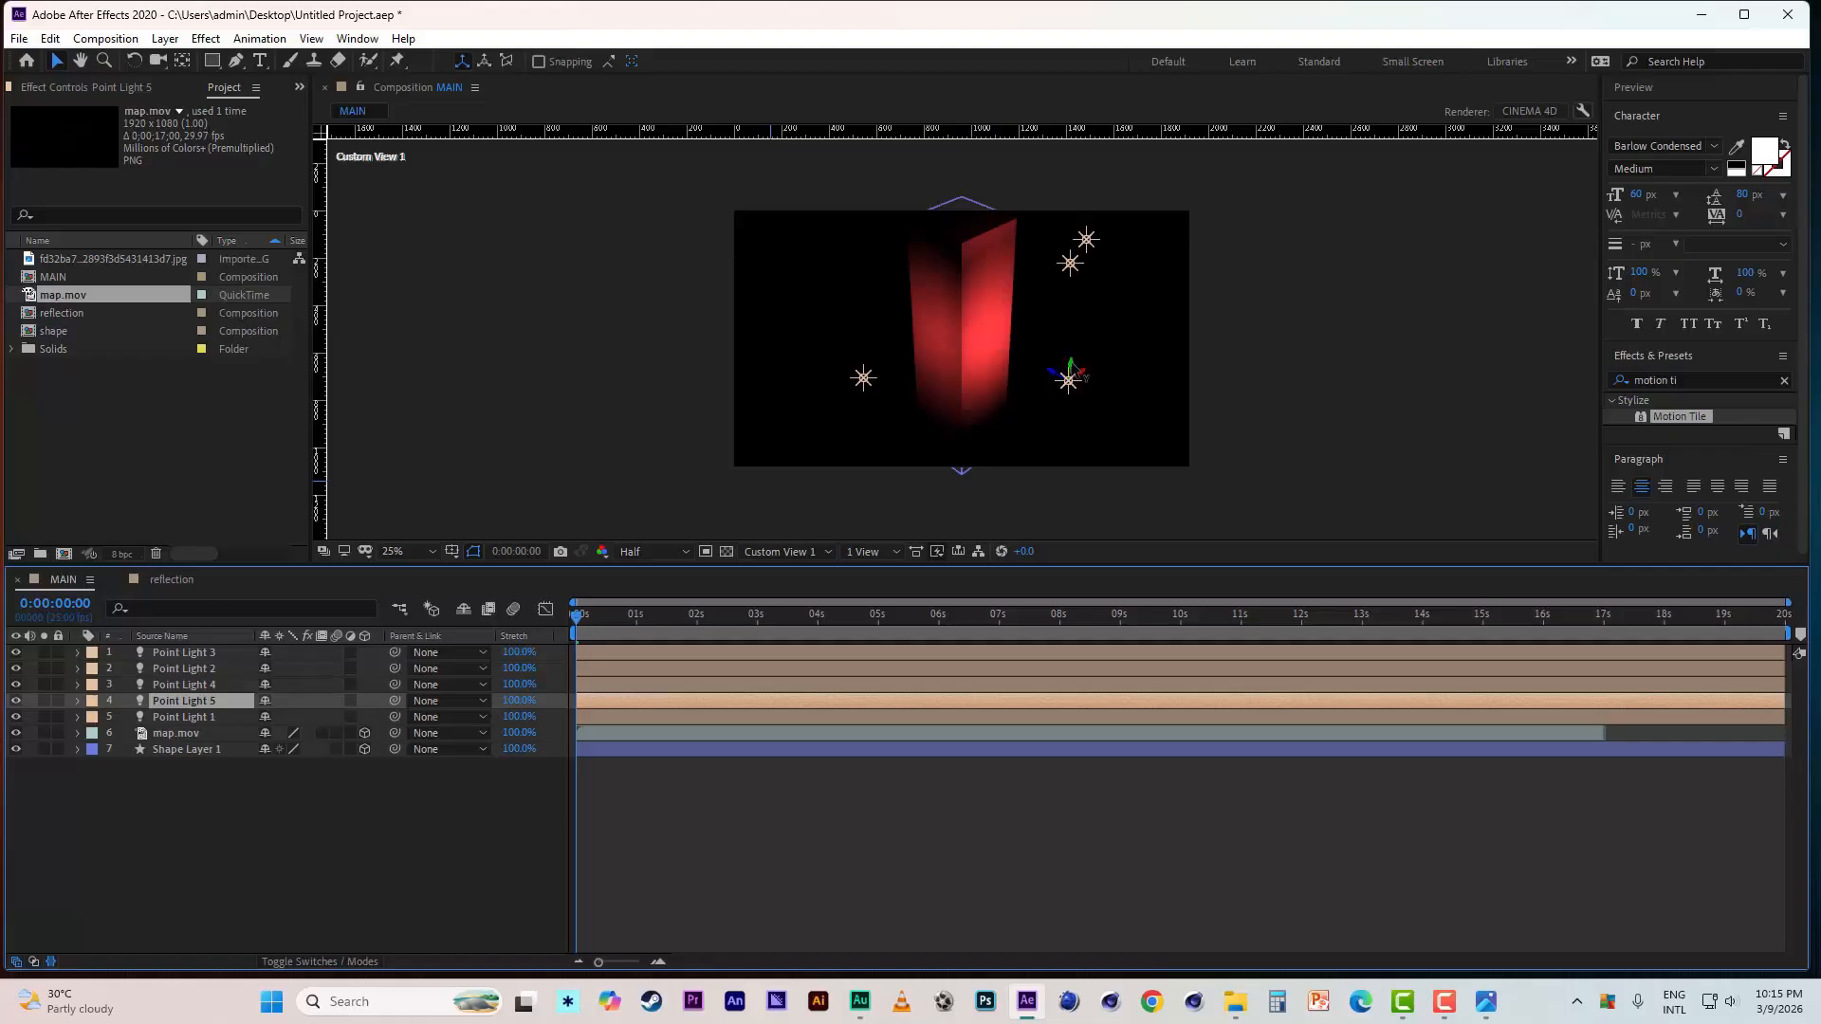
pyautogui.moveTo(1070, 371); pyautogui.dragTo(1079, 596)
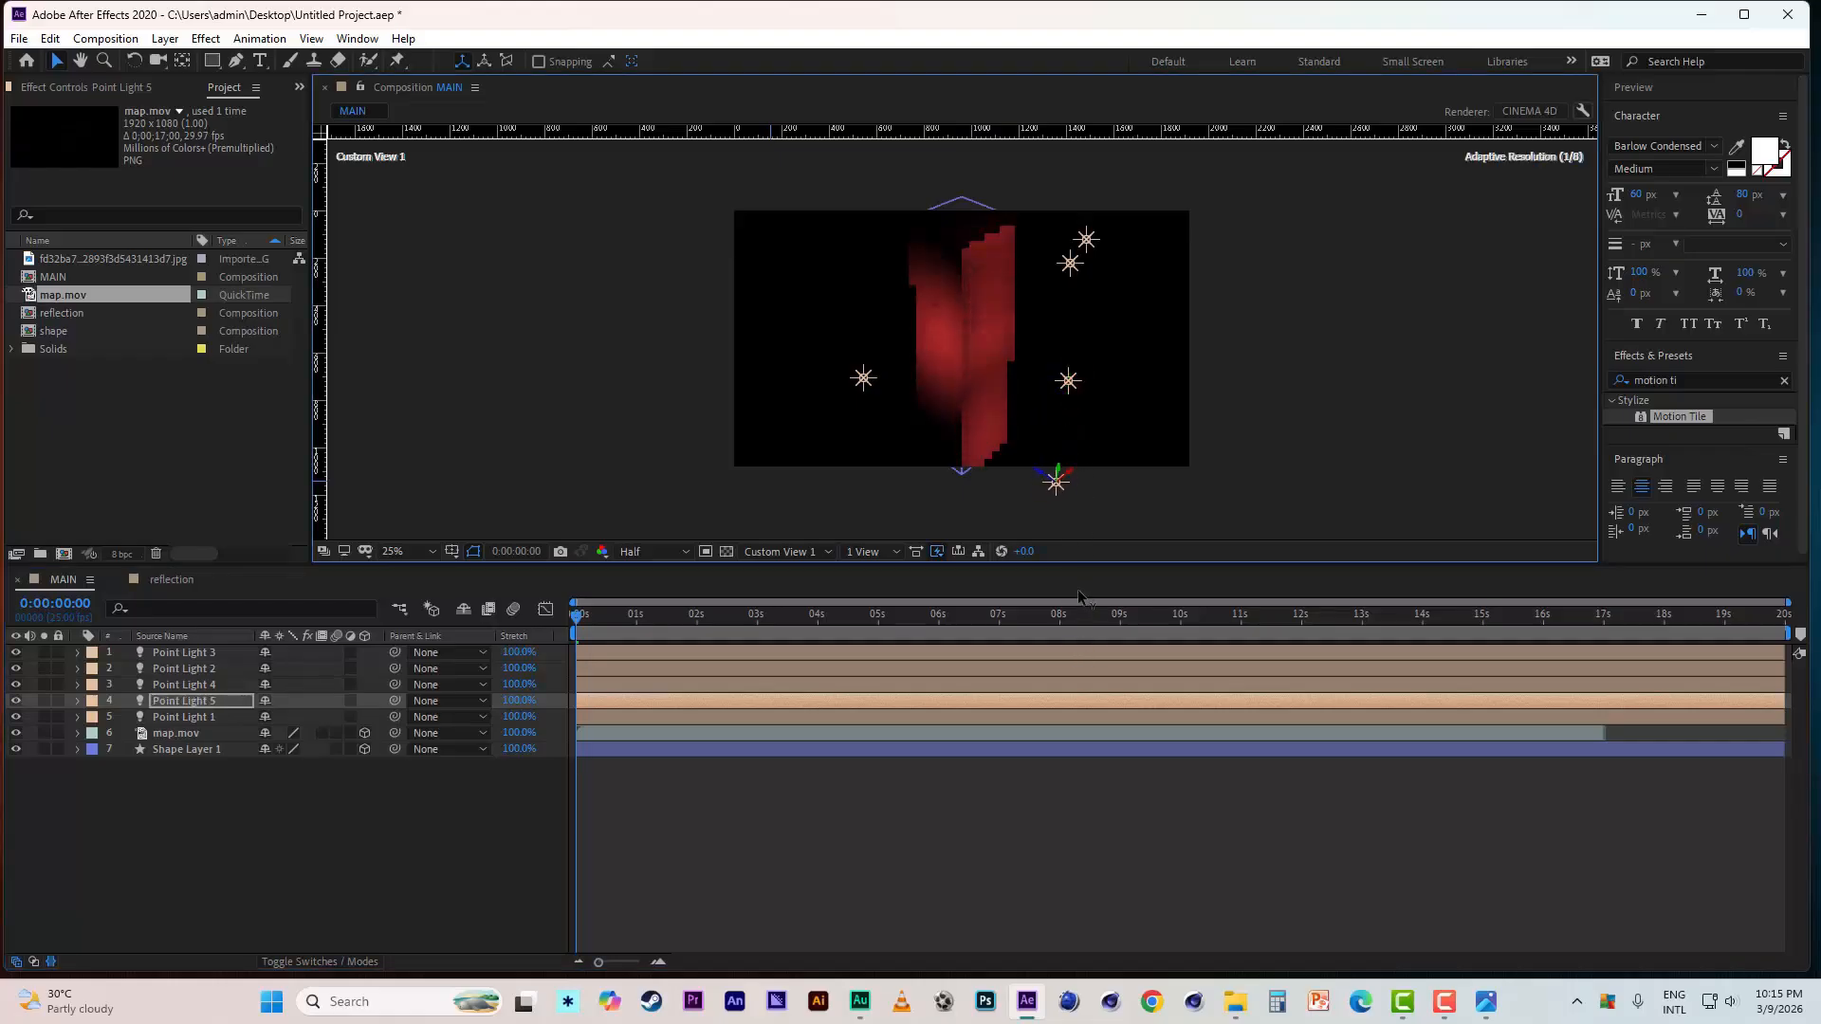
# - Examine the lit column and the map.mov layer from Active Camera, Custom View 1 and Custom View 2
pyautogui.click(766, 552)
pyautogui.click(770, 571)
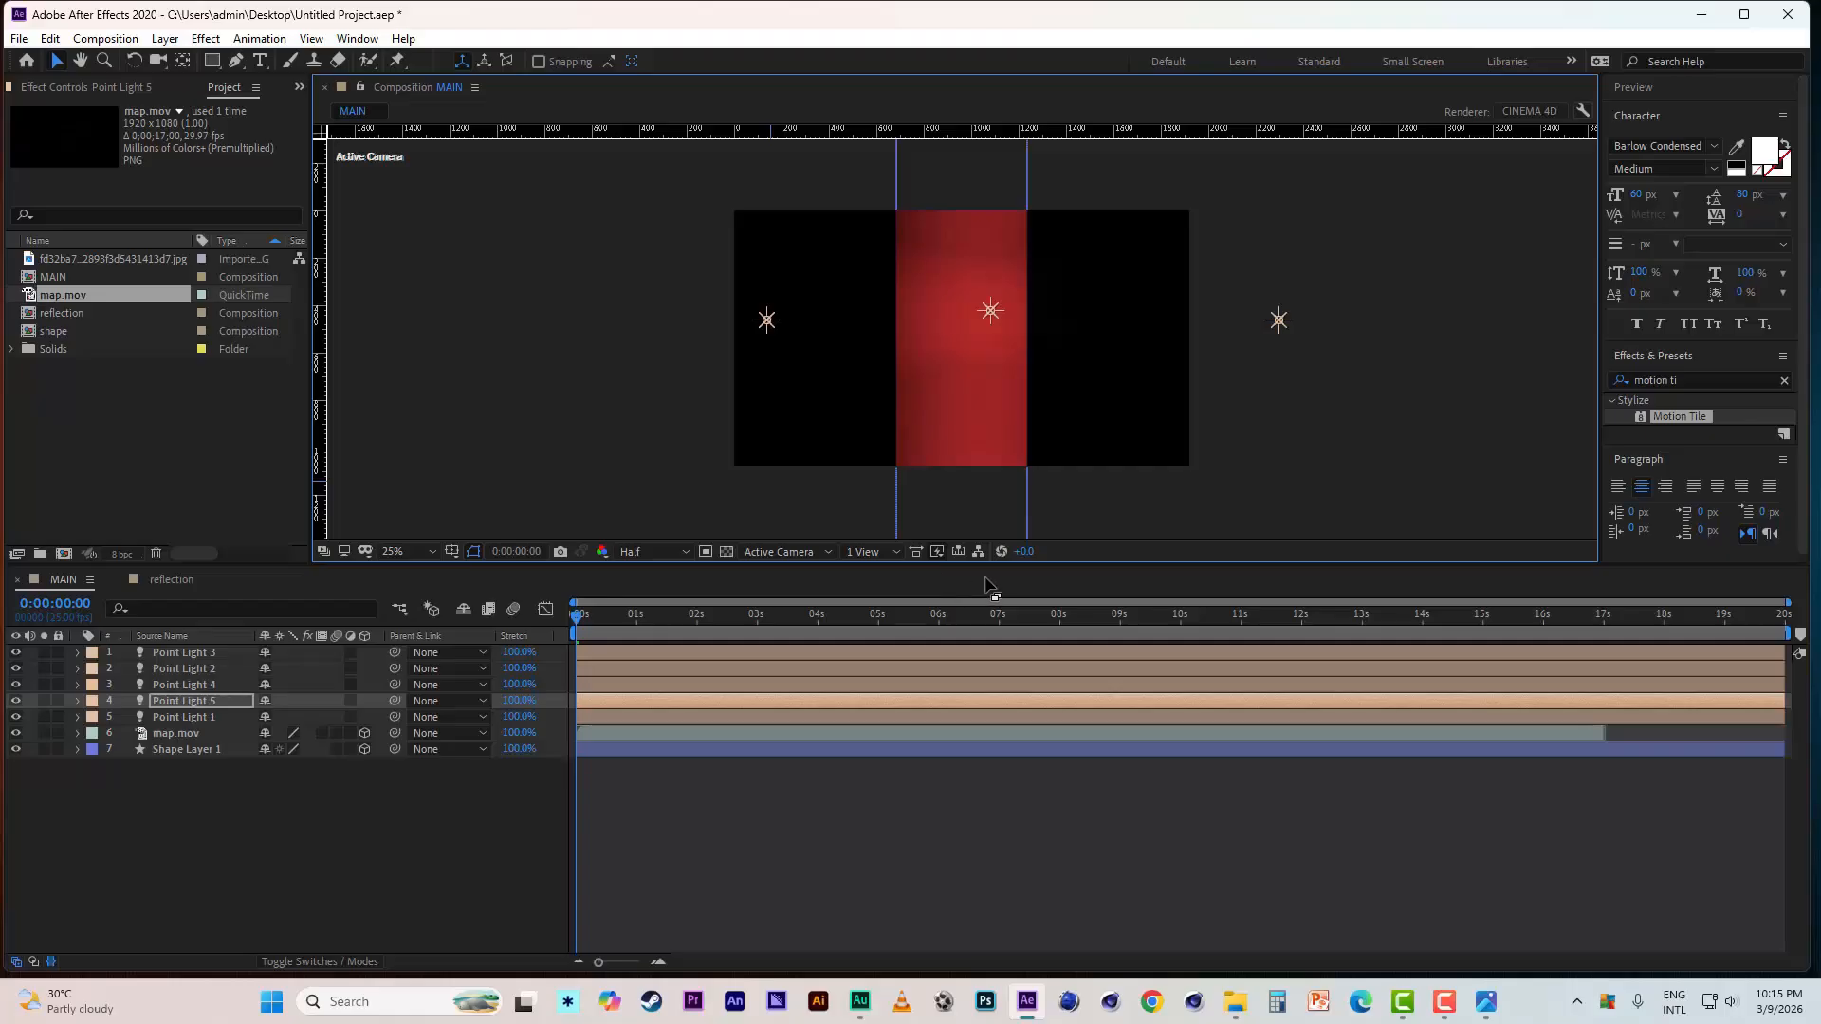
pyautogui.click(798, 552)
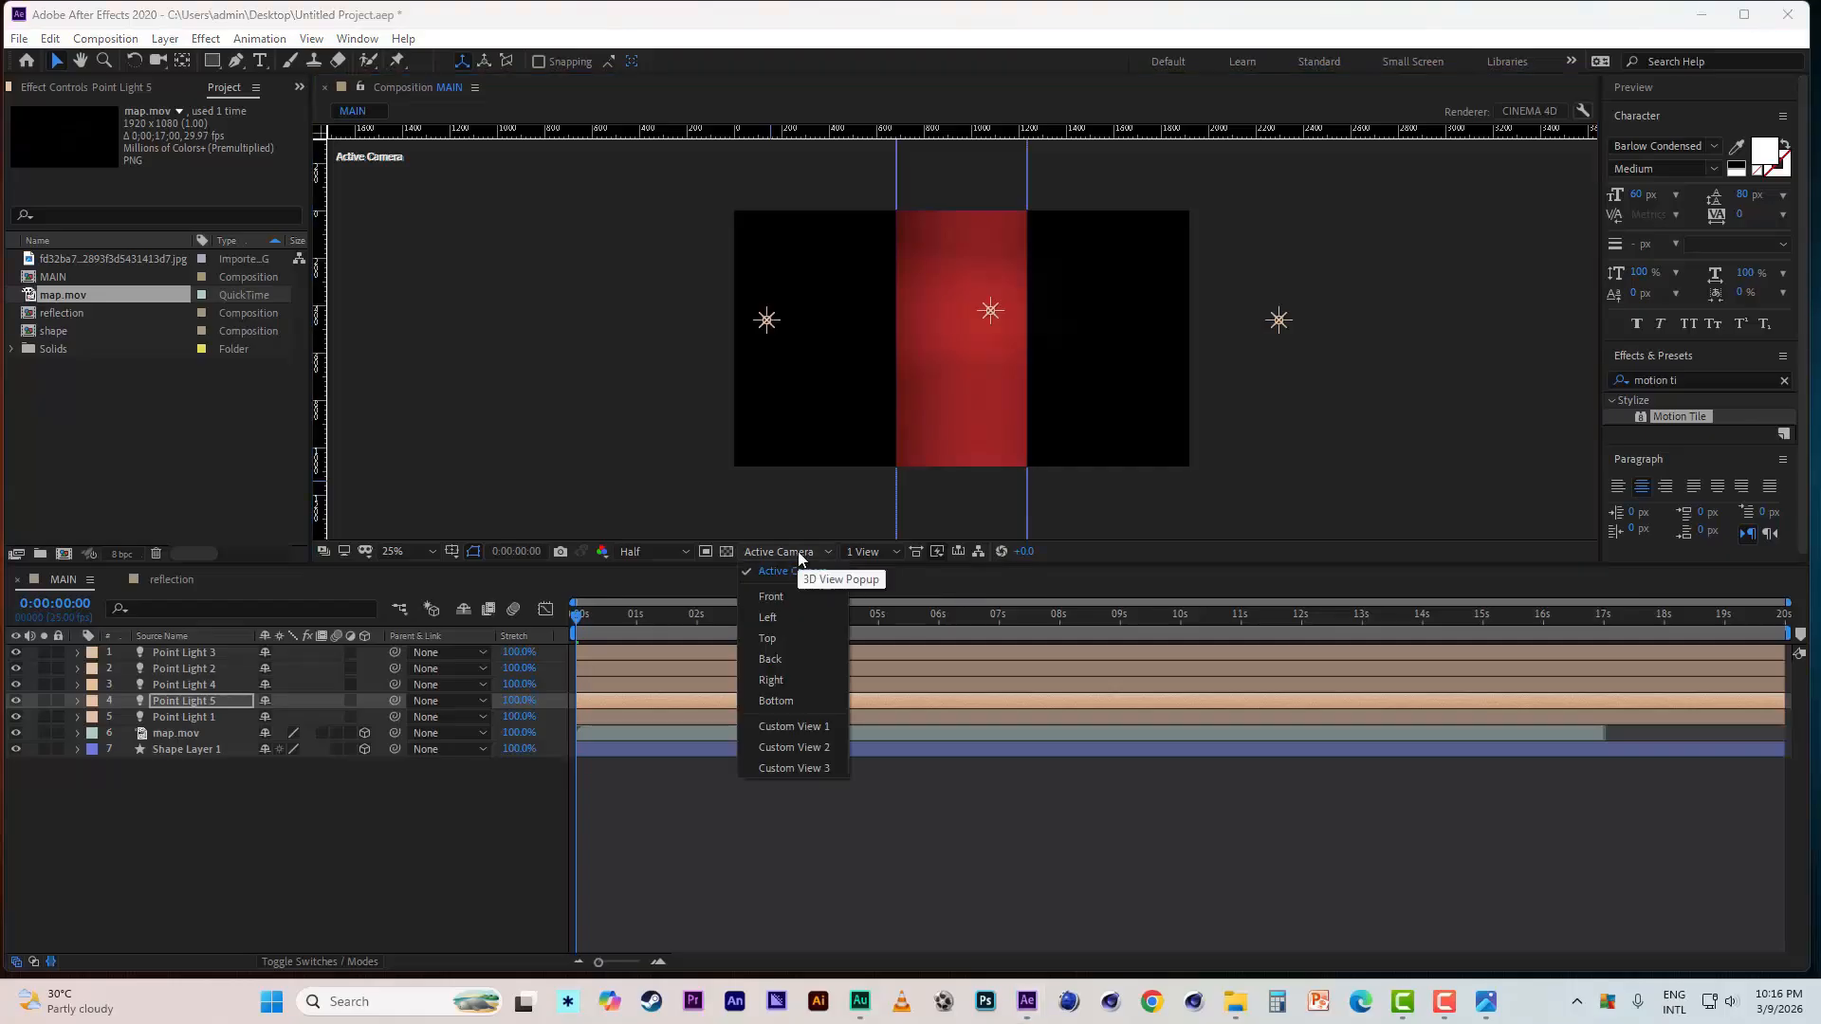
pyautogui.click(814, 728)
pyautogui.click(814, 732)
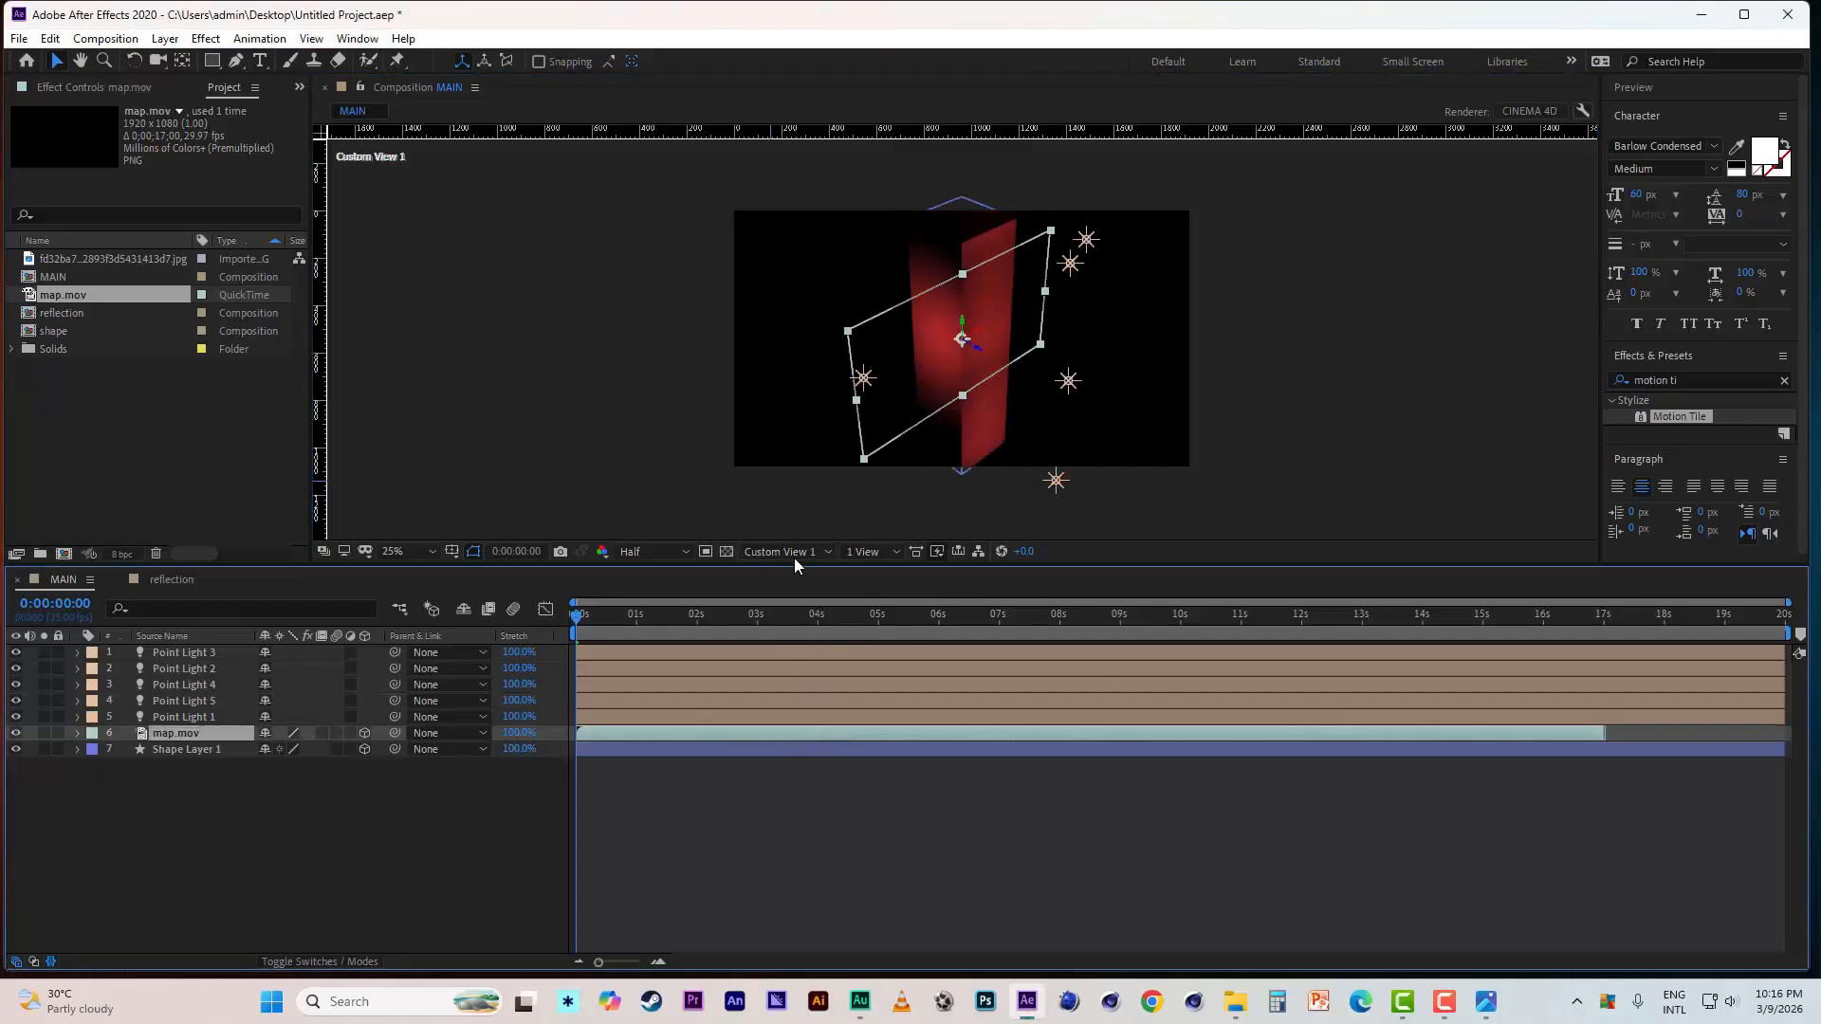
pyautogui.click(793, 558)
pyautogui.click(810, 732)
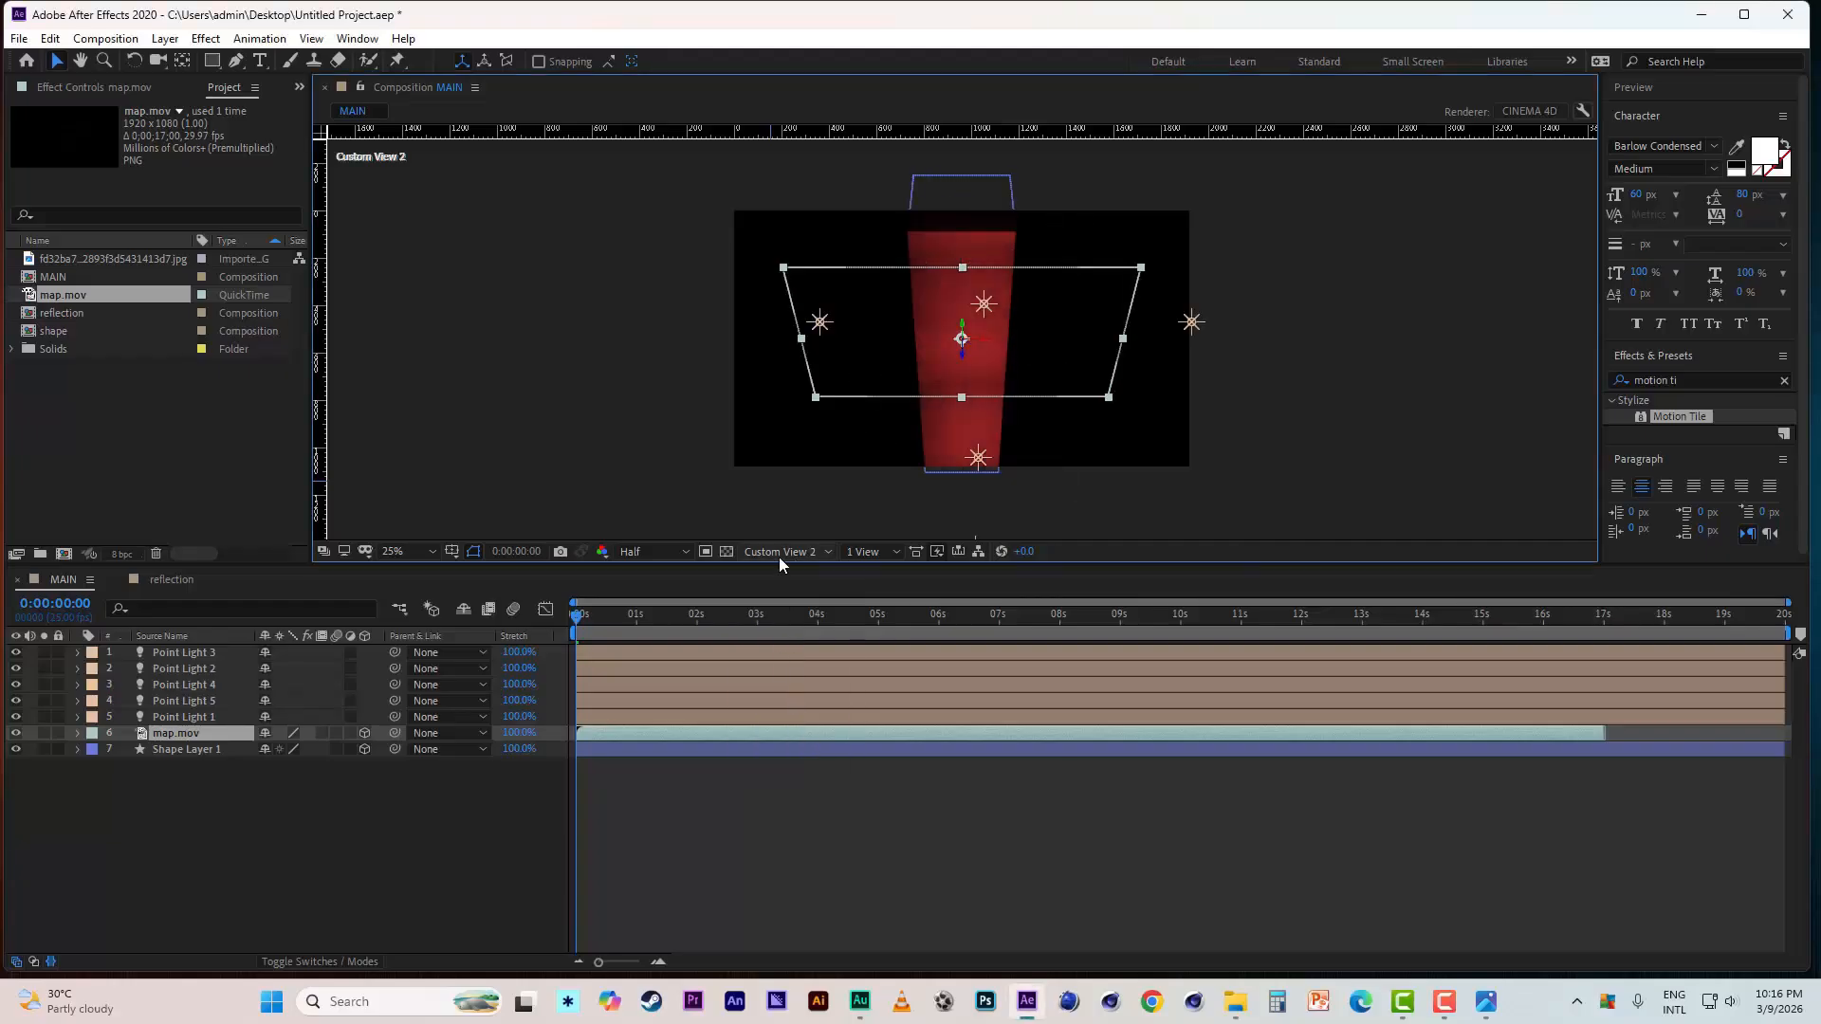
# - Working in Custom View 3, move Point Light 3 closer to the right side of the column
pyautogui.click(777, 556)
pyautogui.click(795, 766)
pyautogui.click(906, 652)
pyautogui.moveTo(1150, 434); pyautogui.dragTo(998, 394)
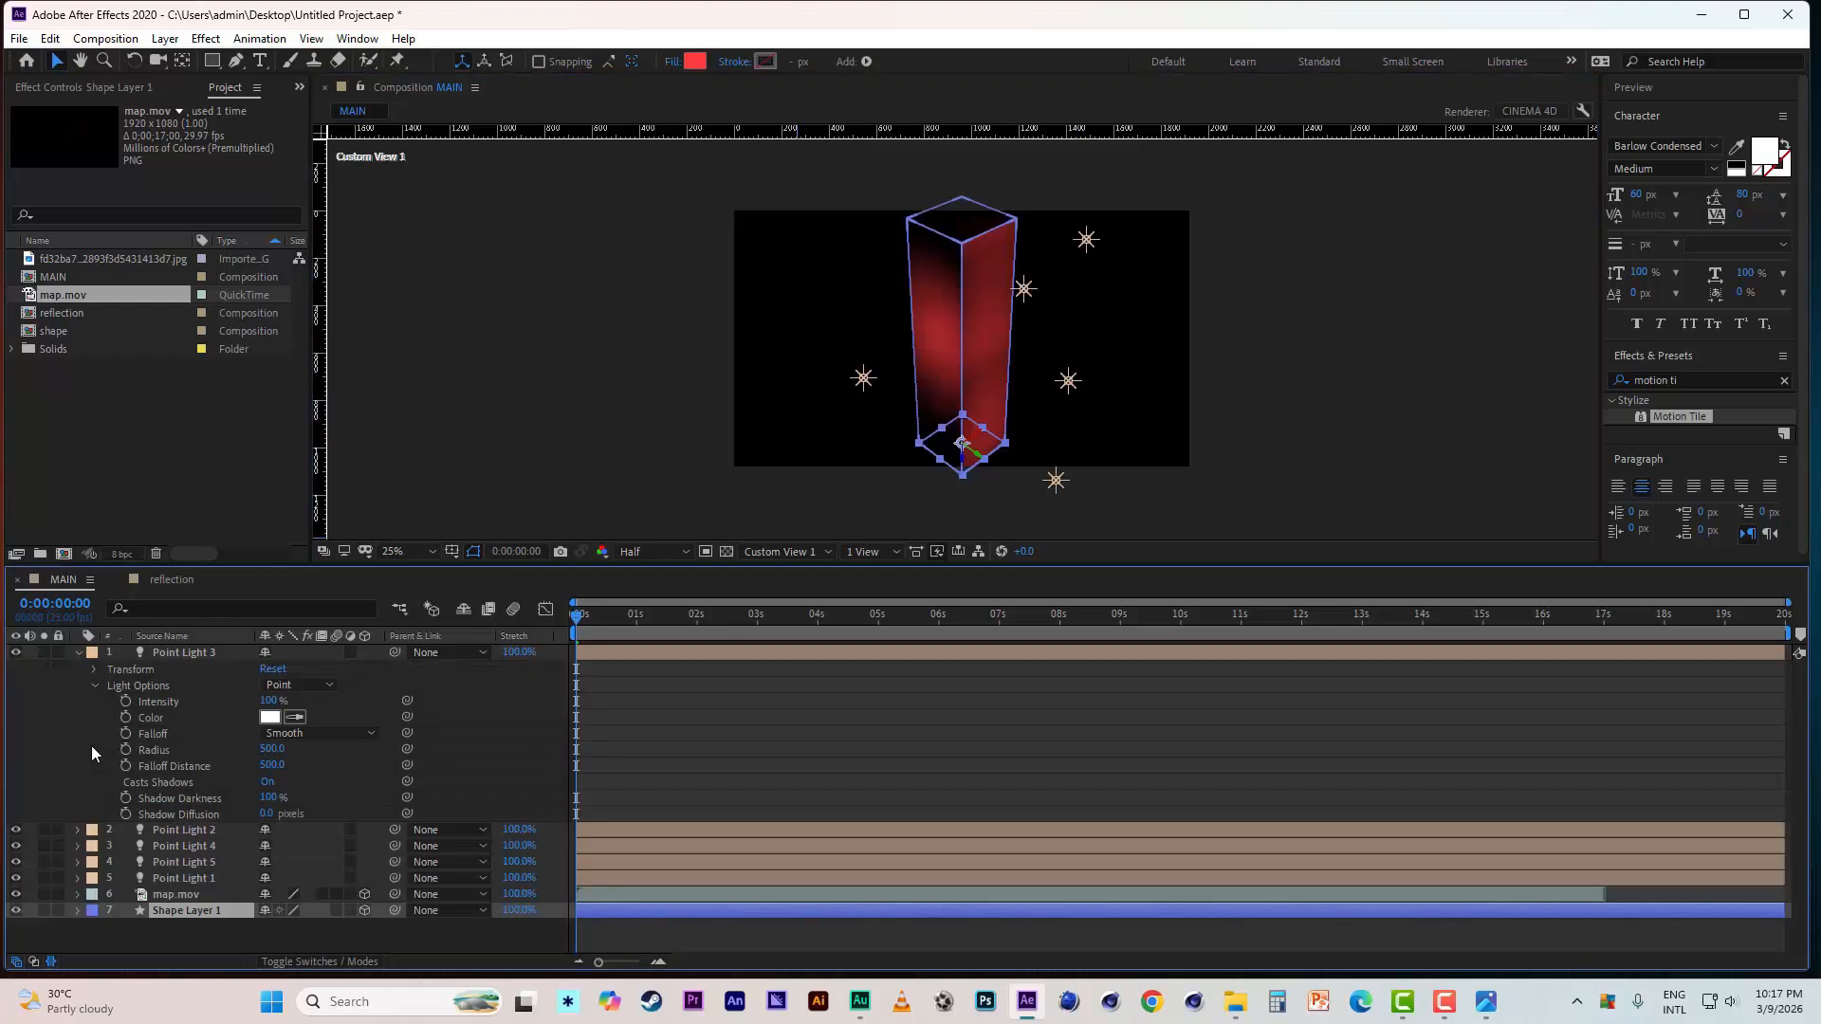
# - Add the reflection composition as the bottom layer of MAIN and view the scene through Active Camera
pyautogui.moveTo(67, 316); pyautogui.dragTo(117, 941)
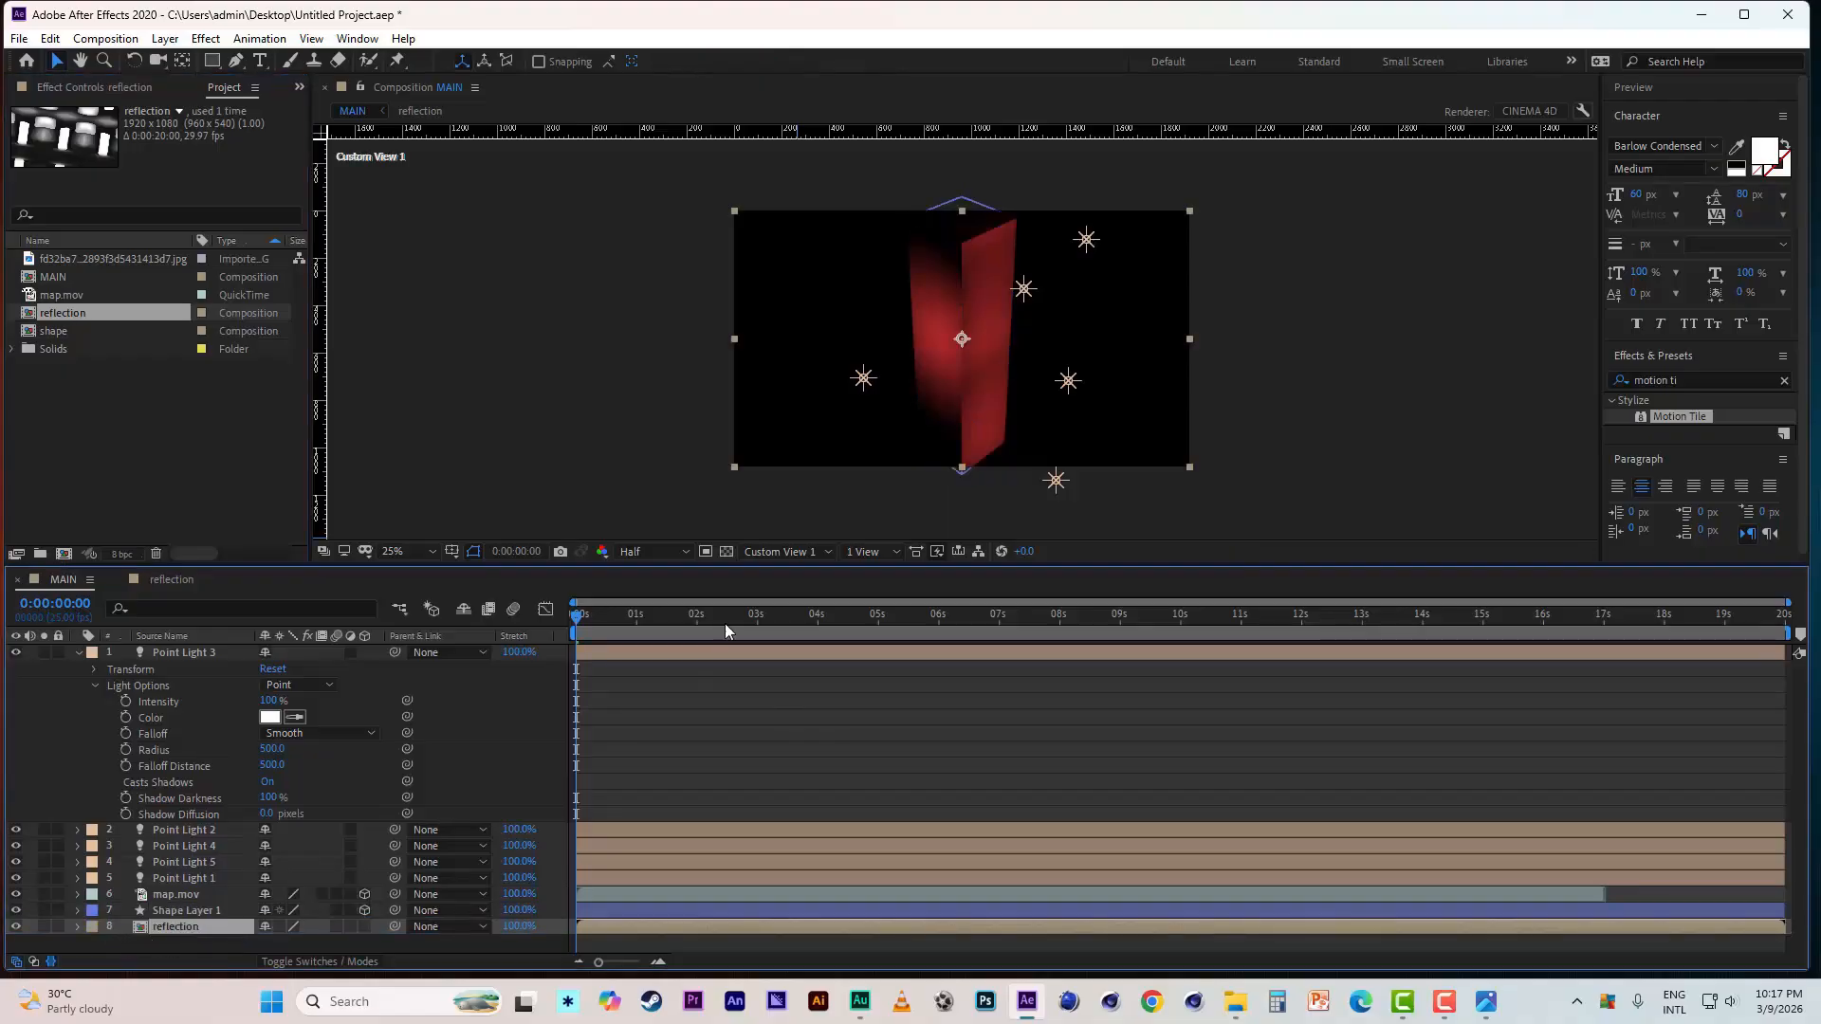
pyautogui.click(787, 551)
pyautogui.click(785, 567)
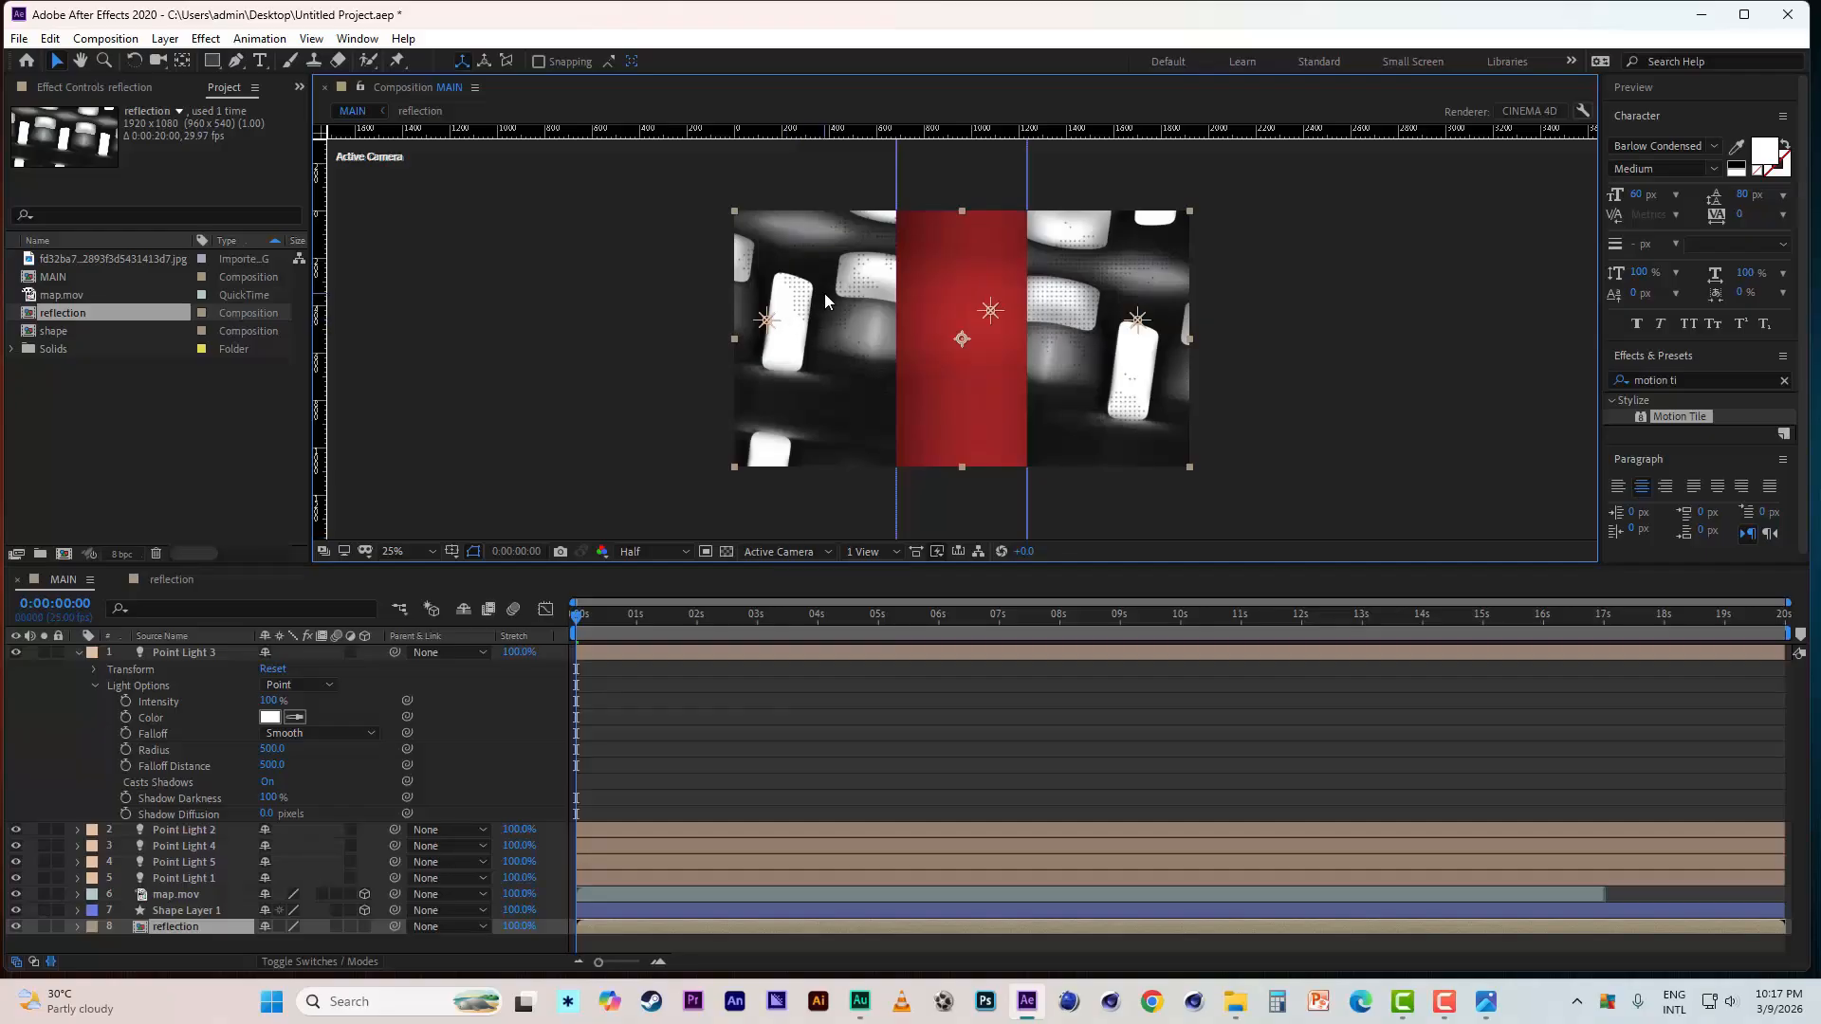
# - Convert the reflection layer in MAIN into an environment layer
pyautogui.rightClick(188, 926)
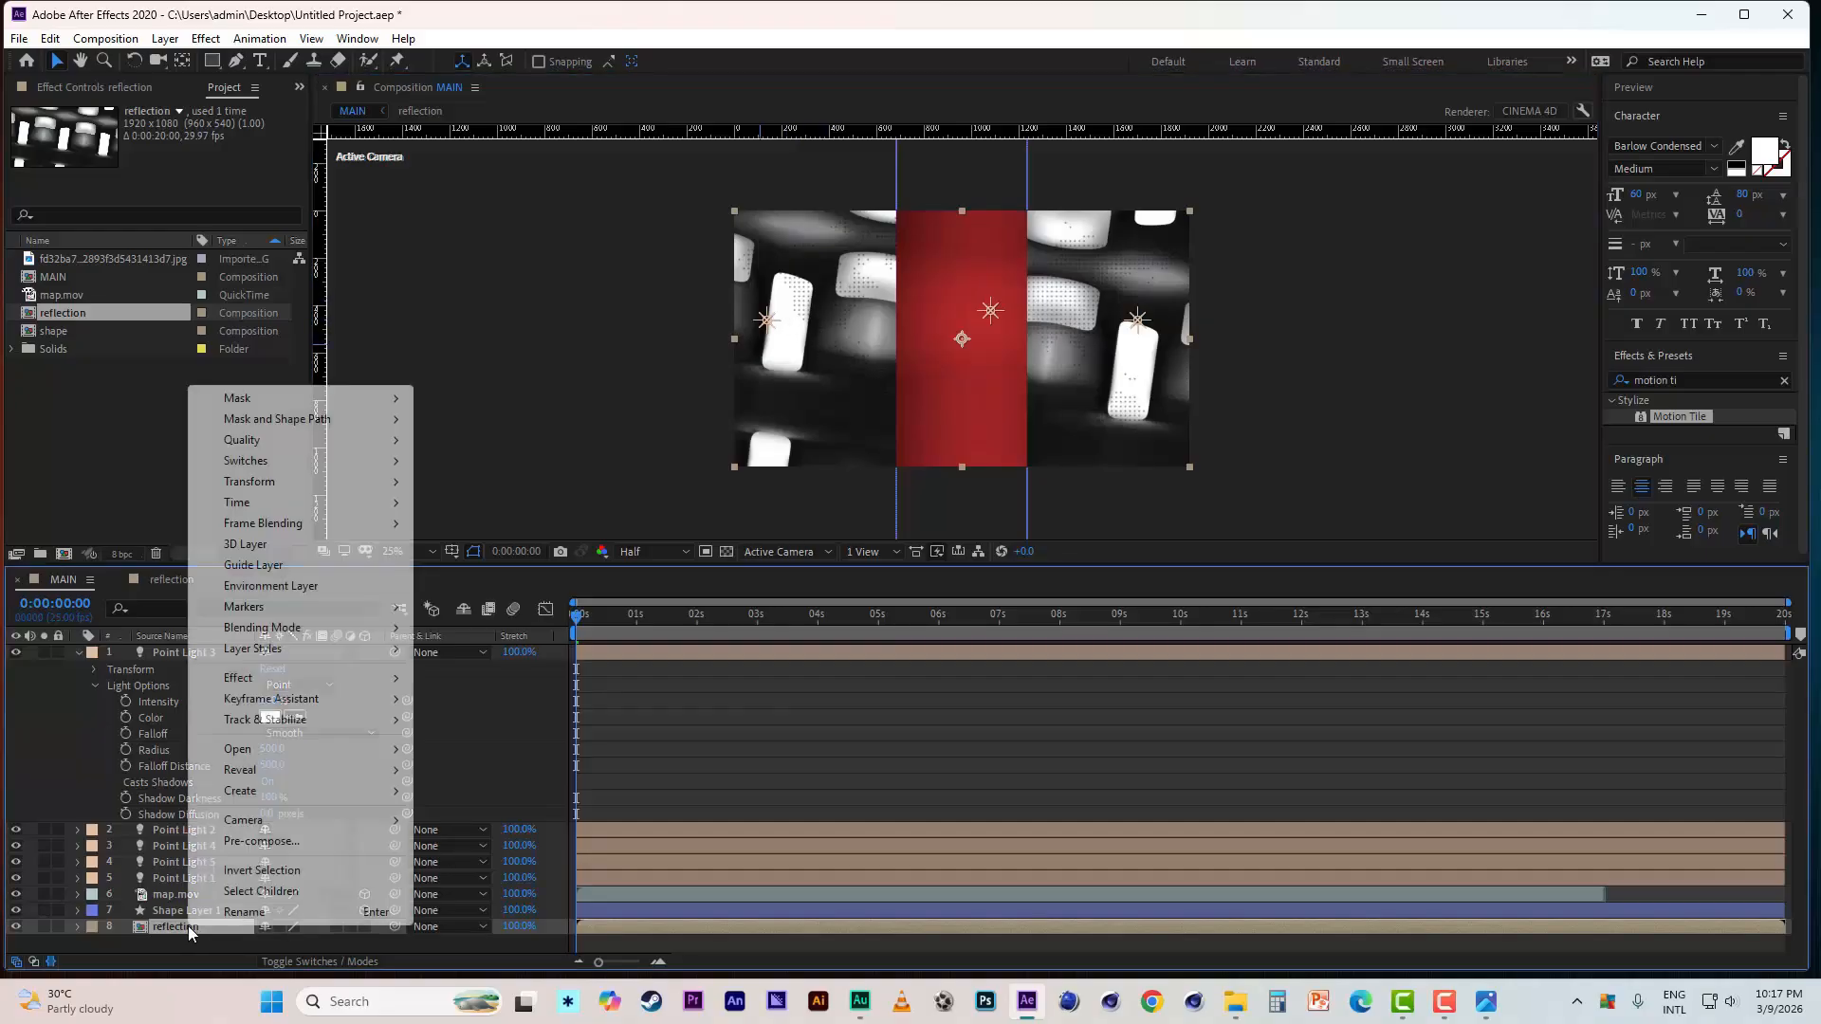
pyautogui.moveTo(205, 614)
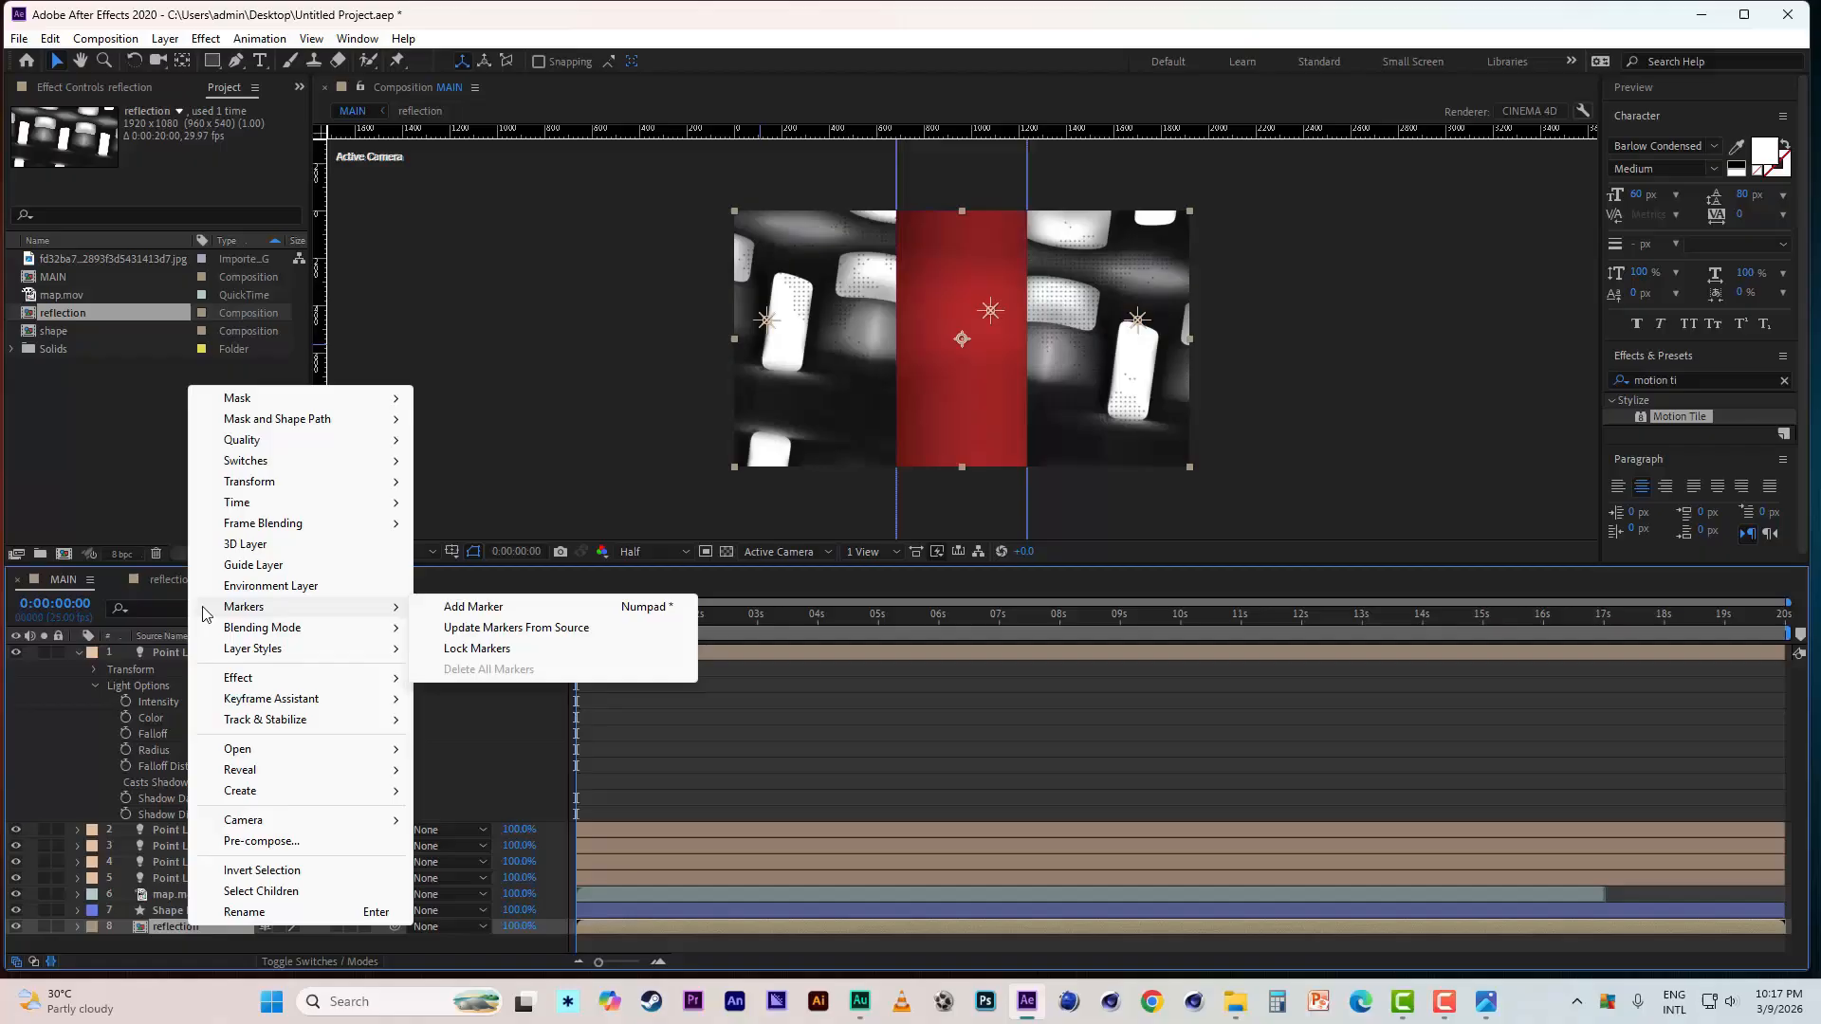
pyautogui.click(288, 588)
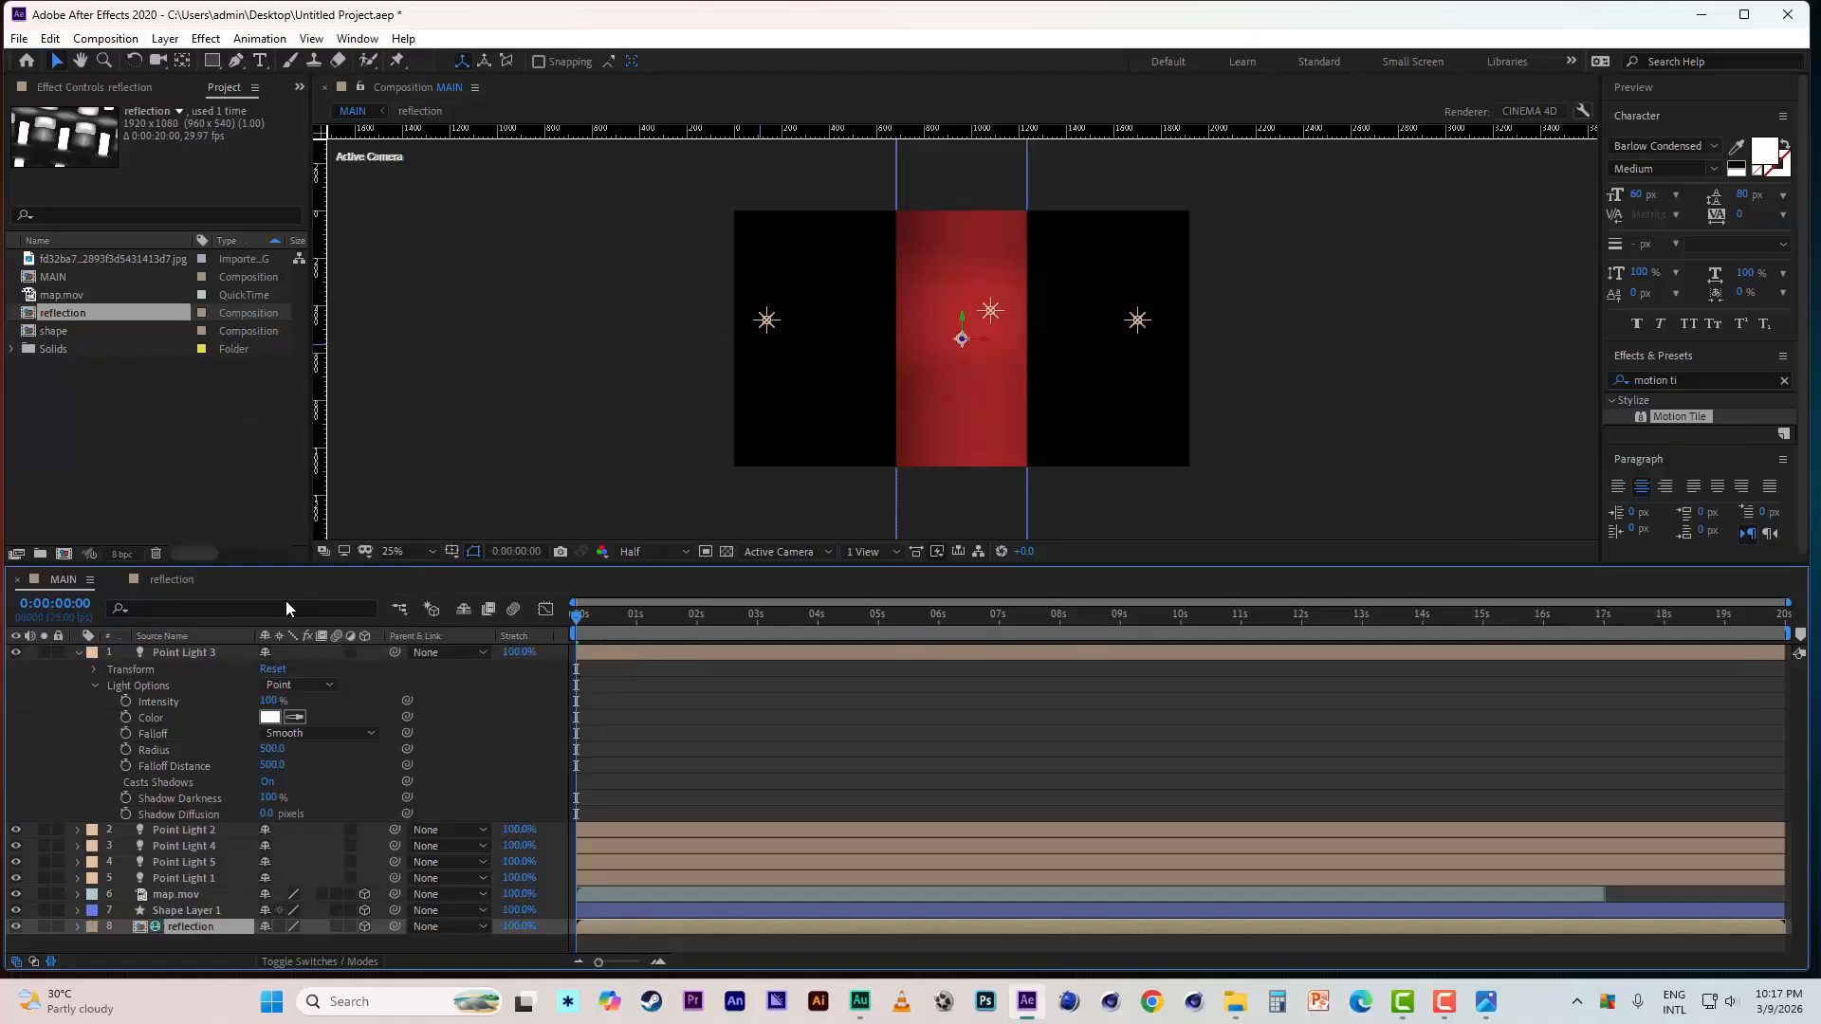
# - Working in Custom View 1, set Shape Layer 1's Reflection Intensity to 70% in its material options
pyautogui.click(787, 552)
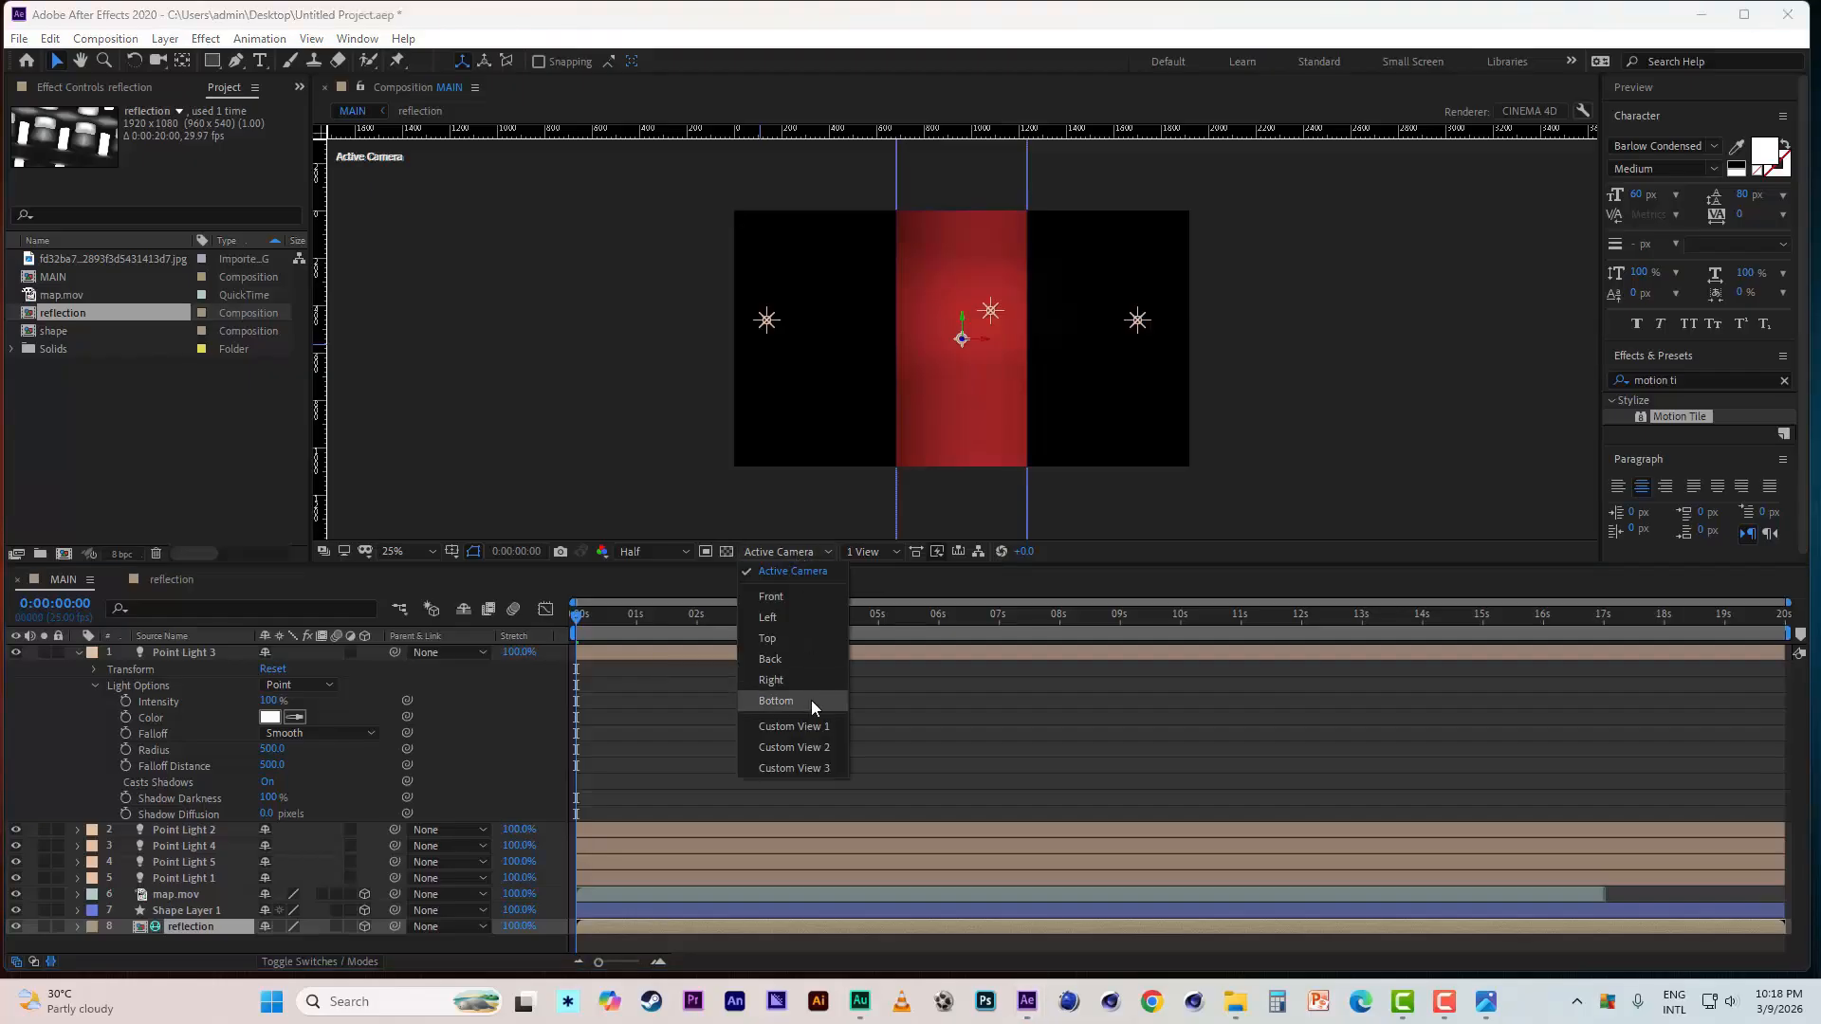
pyautogui.click(812, 725)
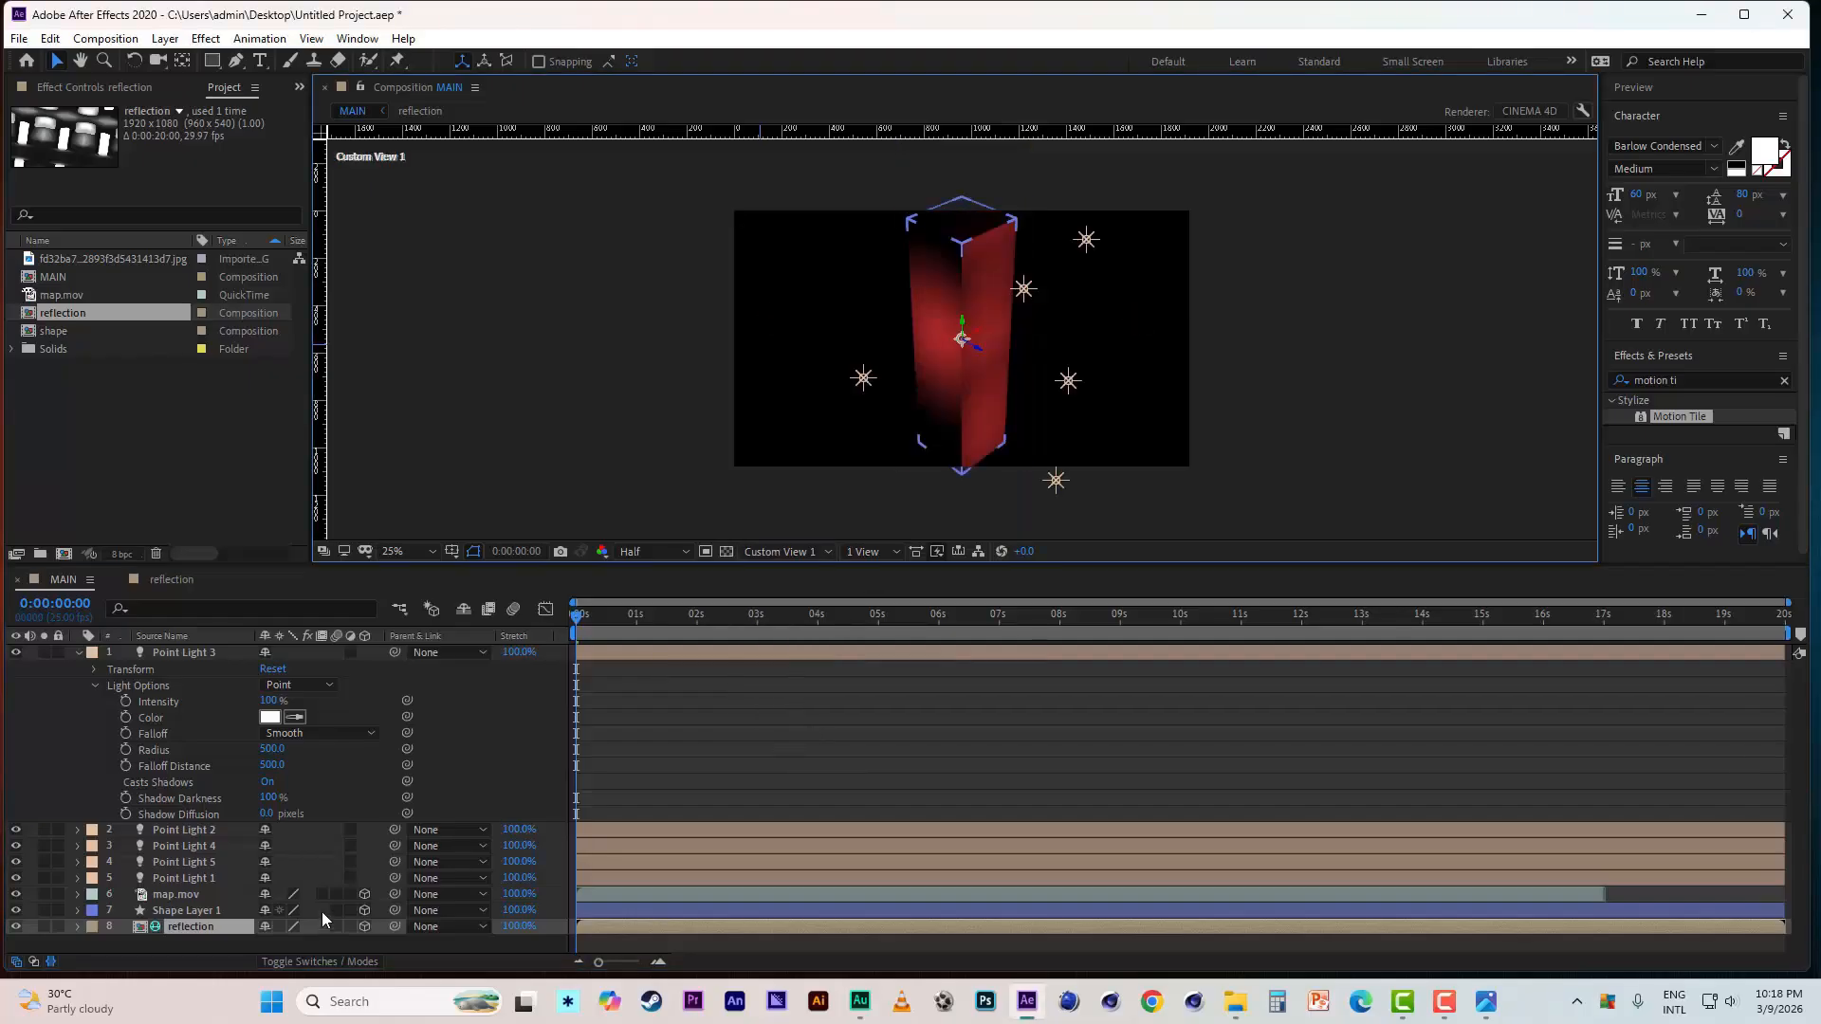
pyautogui.click(77, 910)
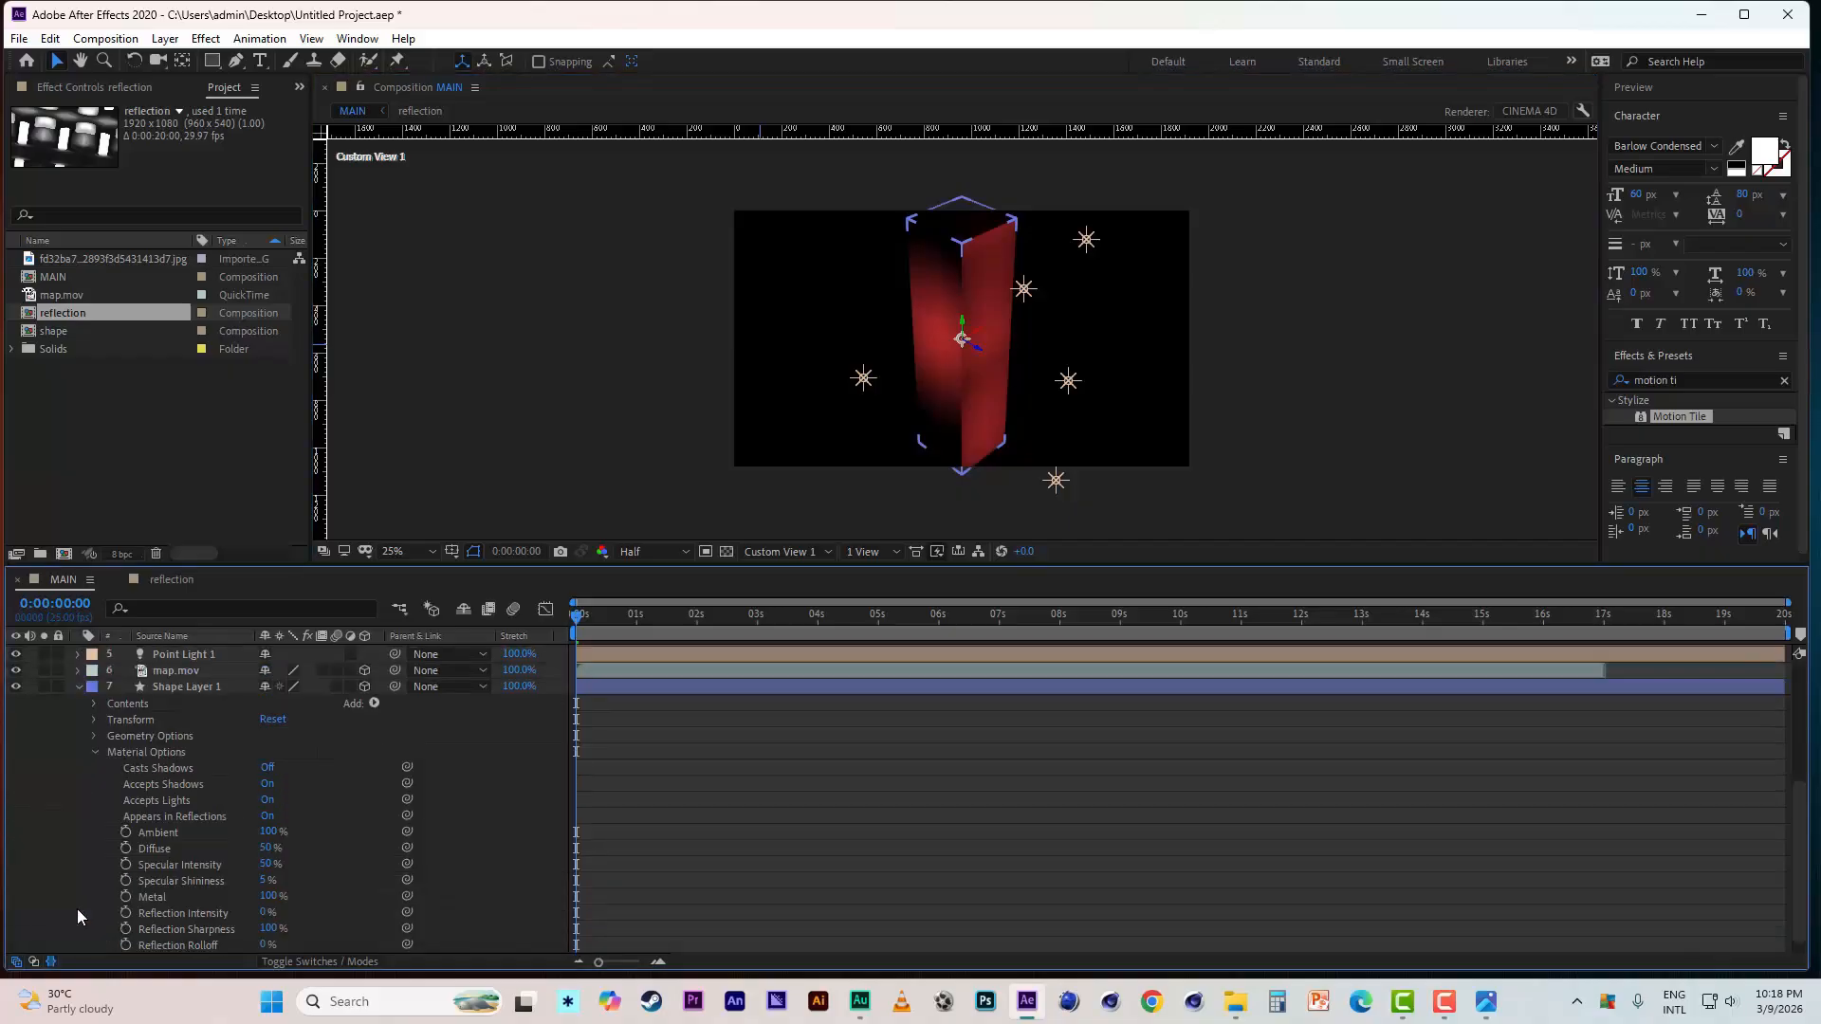
pyautogui.click(264, 913)
pyautogui.write('100')
pyautogui.press('Return')
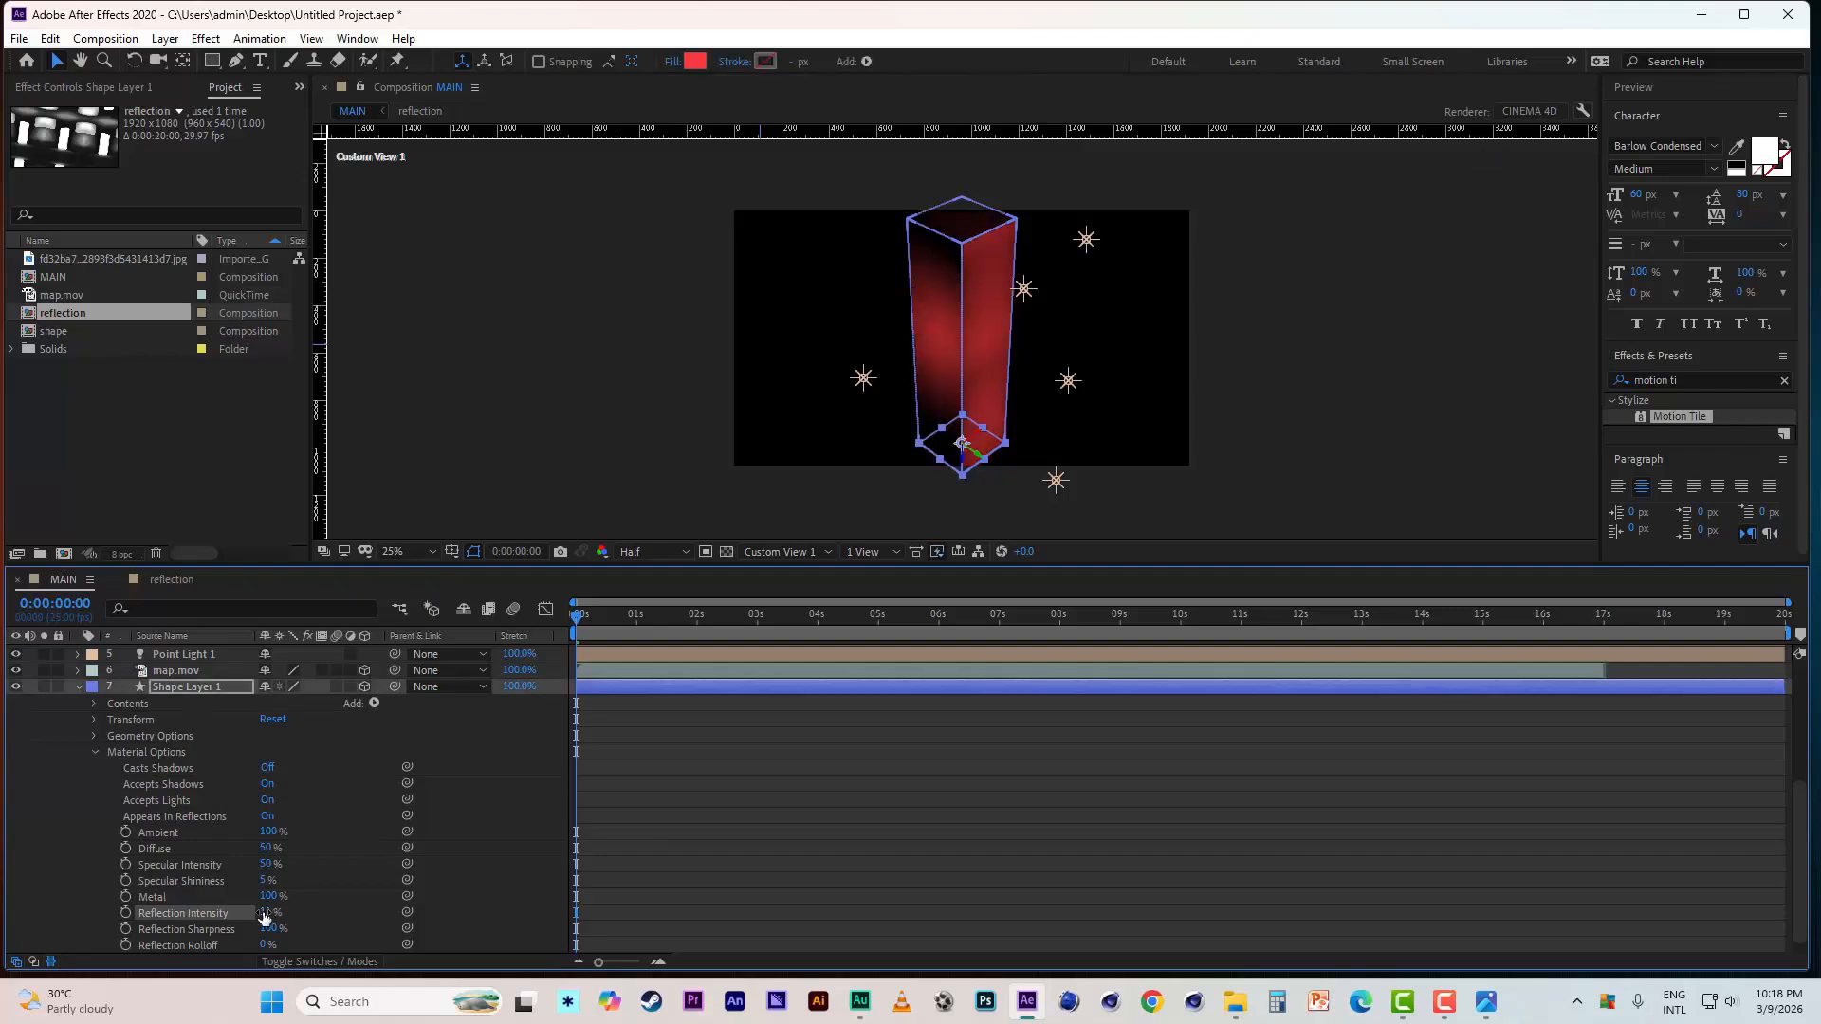
pyautogui.click(268, 913)
pyautogui.write('70')
pyautogui.click(324, 912)
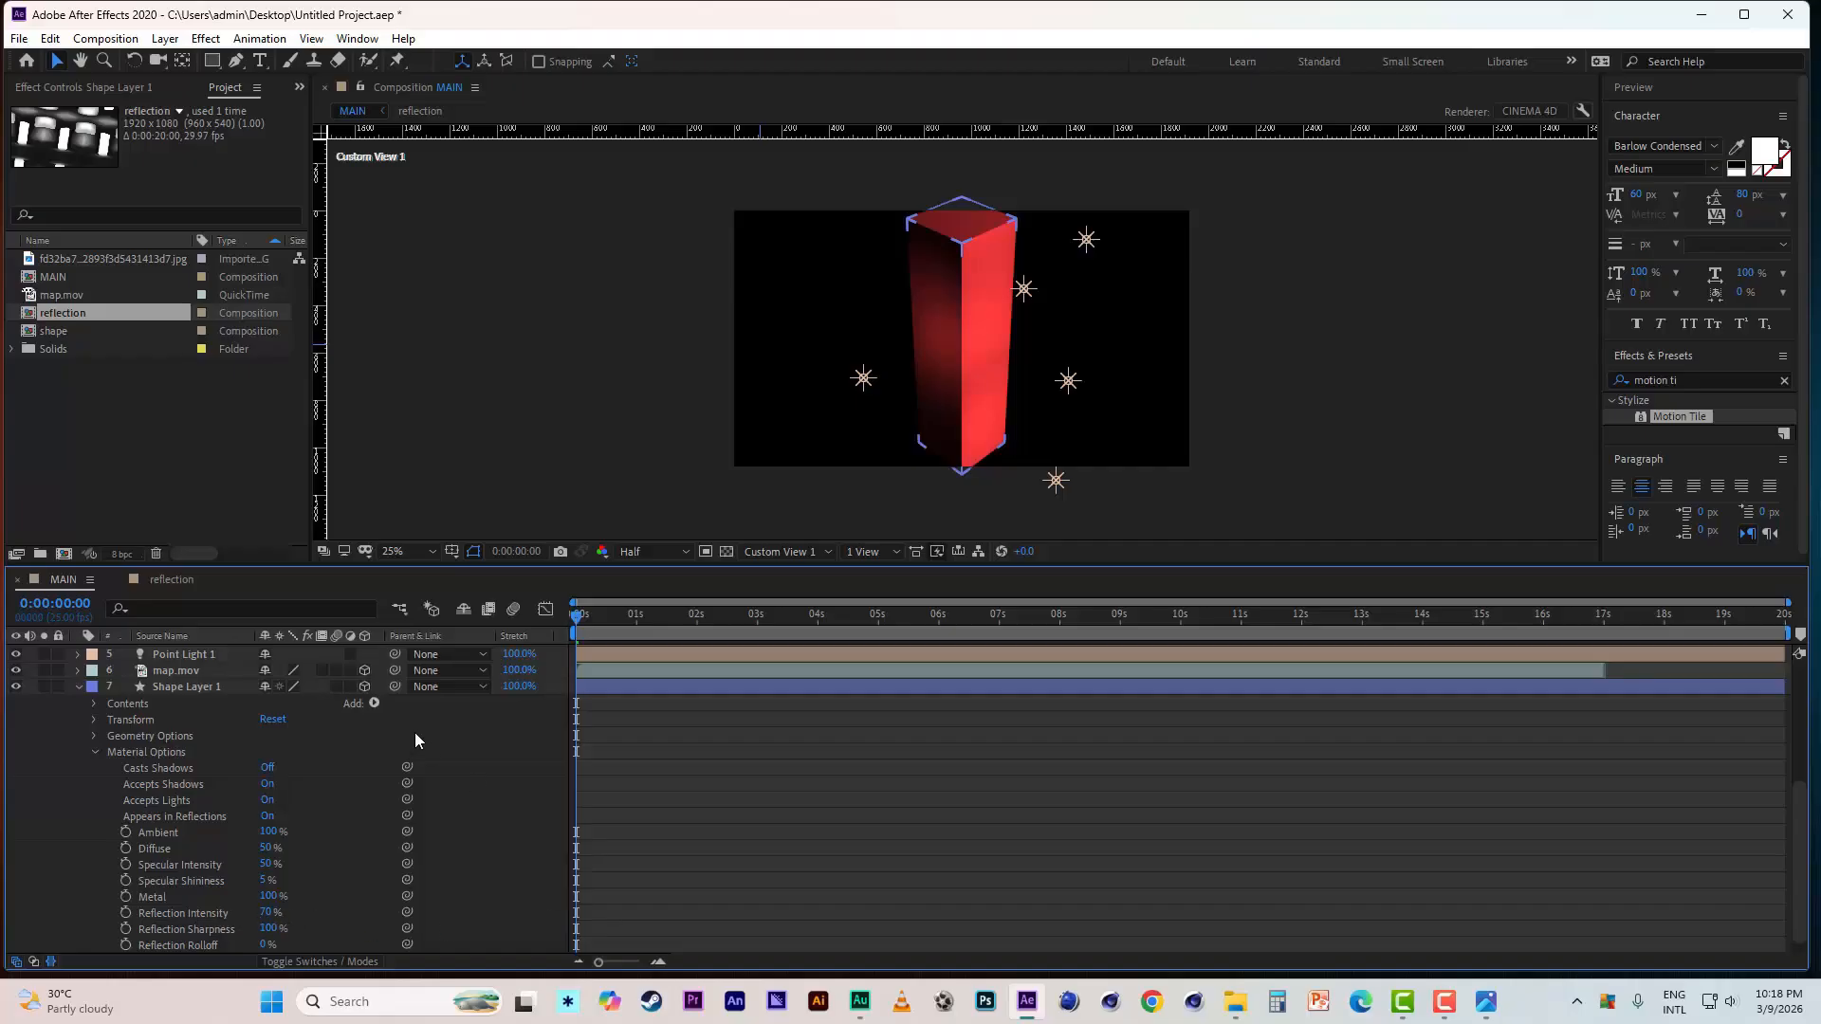
# - Examine the column's reflections through Active Camera, moving the current time to 0:00:01:05
pyautogui.click(760, 551)
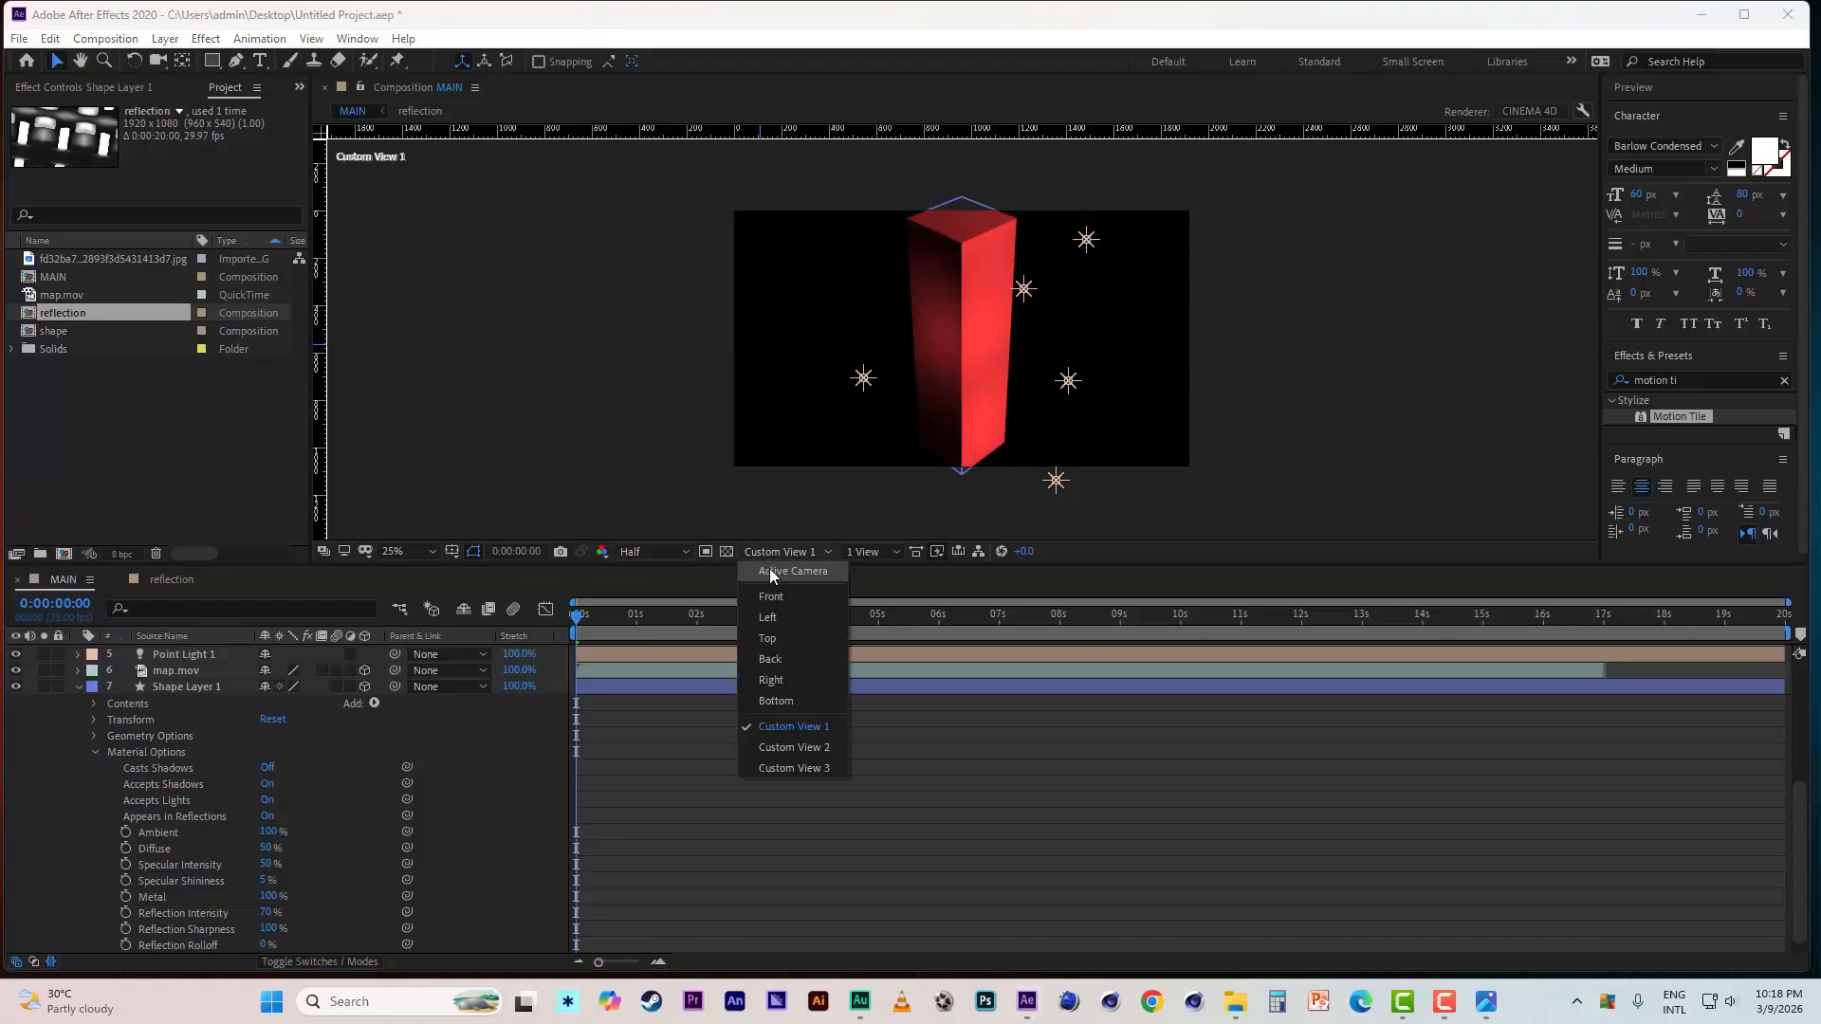
pyautogui.click(770, 572)
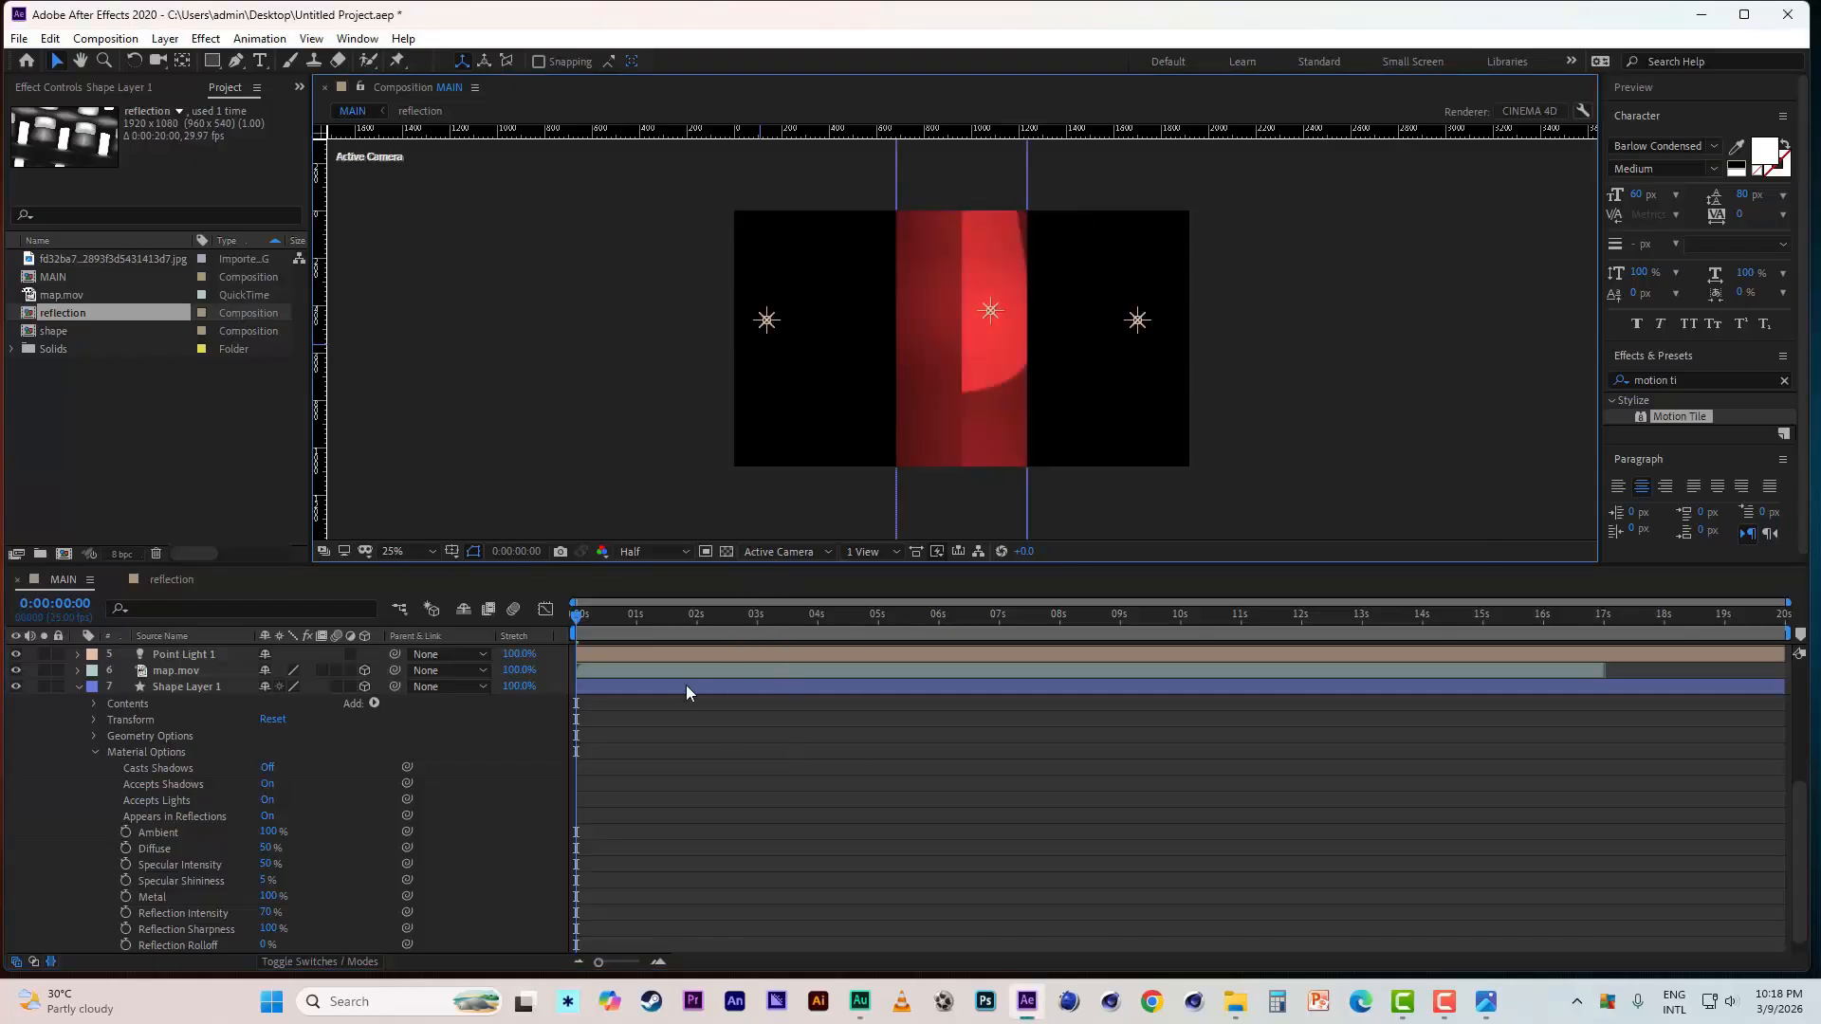
pyautogui.click(613, 617)
pyautogui.moveTo(618, 618)
pyautogui.mouseDown()
pyautogui.moveTo(814, 628)
pyautogui.moveTo(648, 621)
pyautogui.mouseUp()
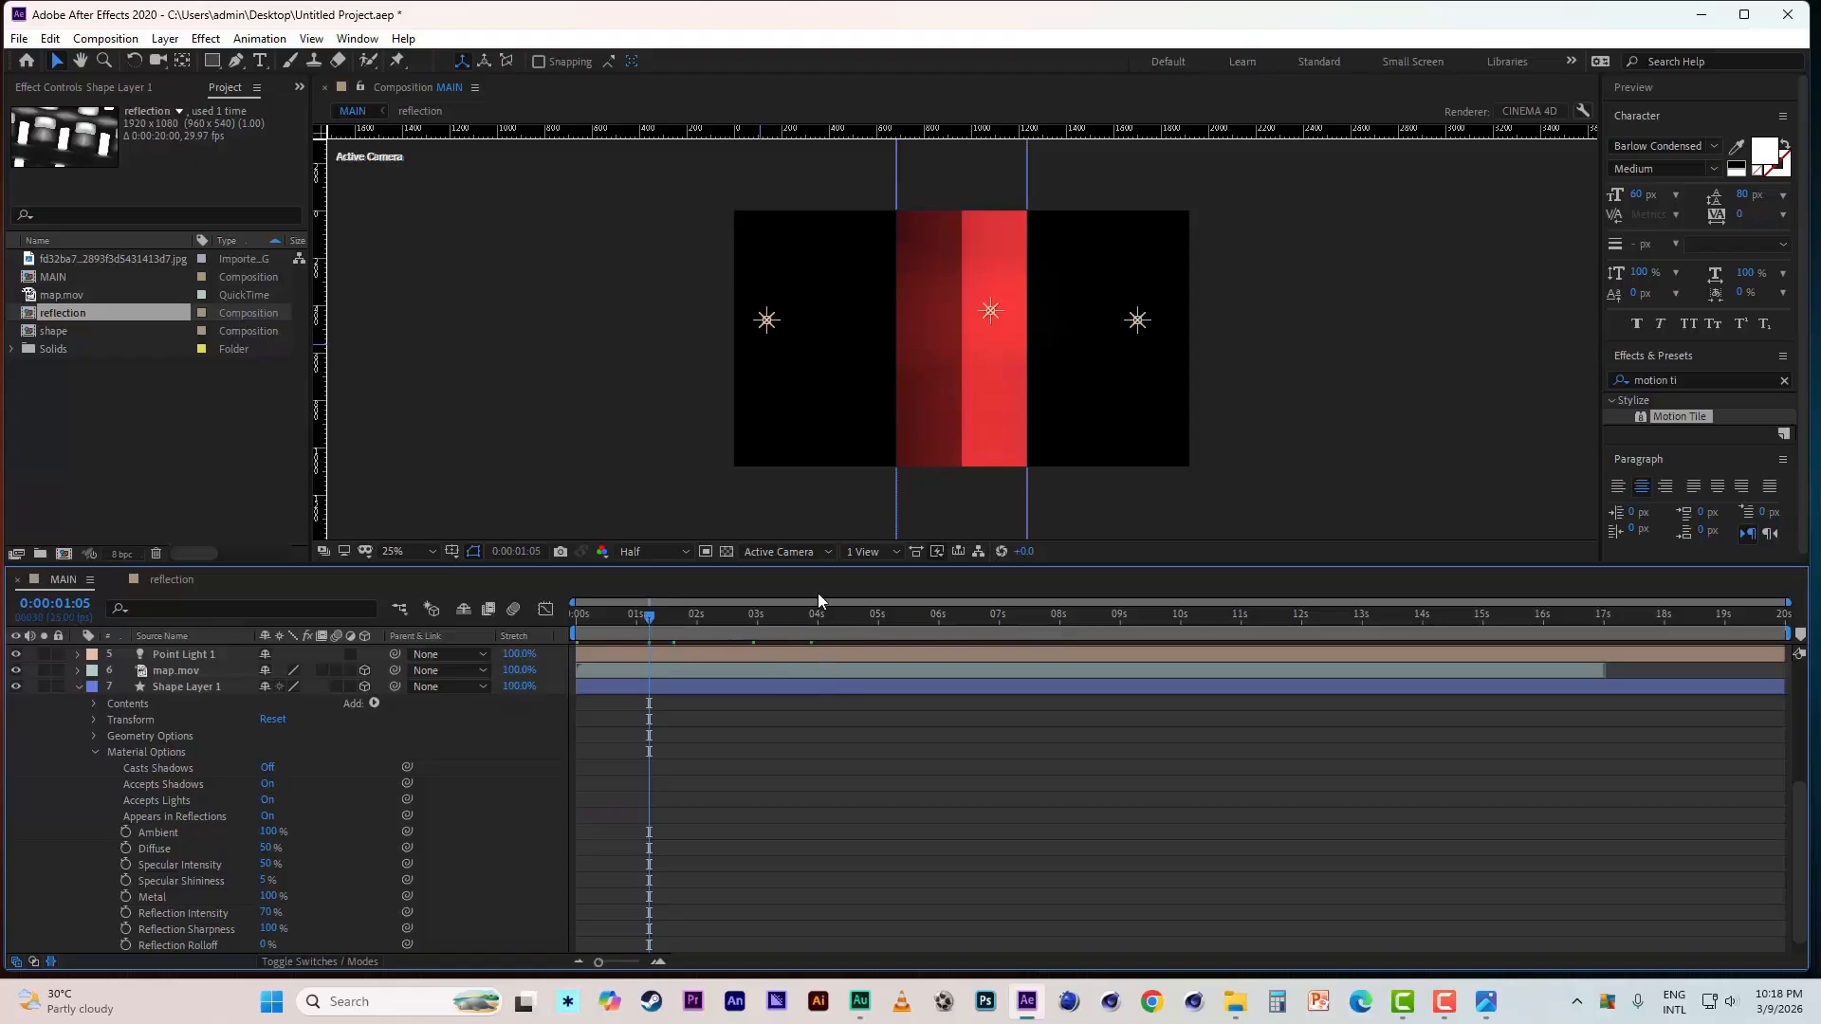
# - Working in Custom View 1, apply the Fill effect to the map.mov layer and set its color to white
pyautogui.click(783, 551)
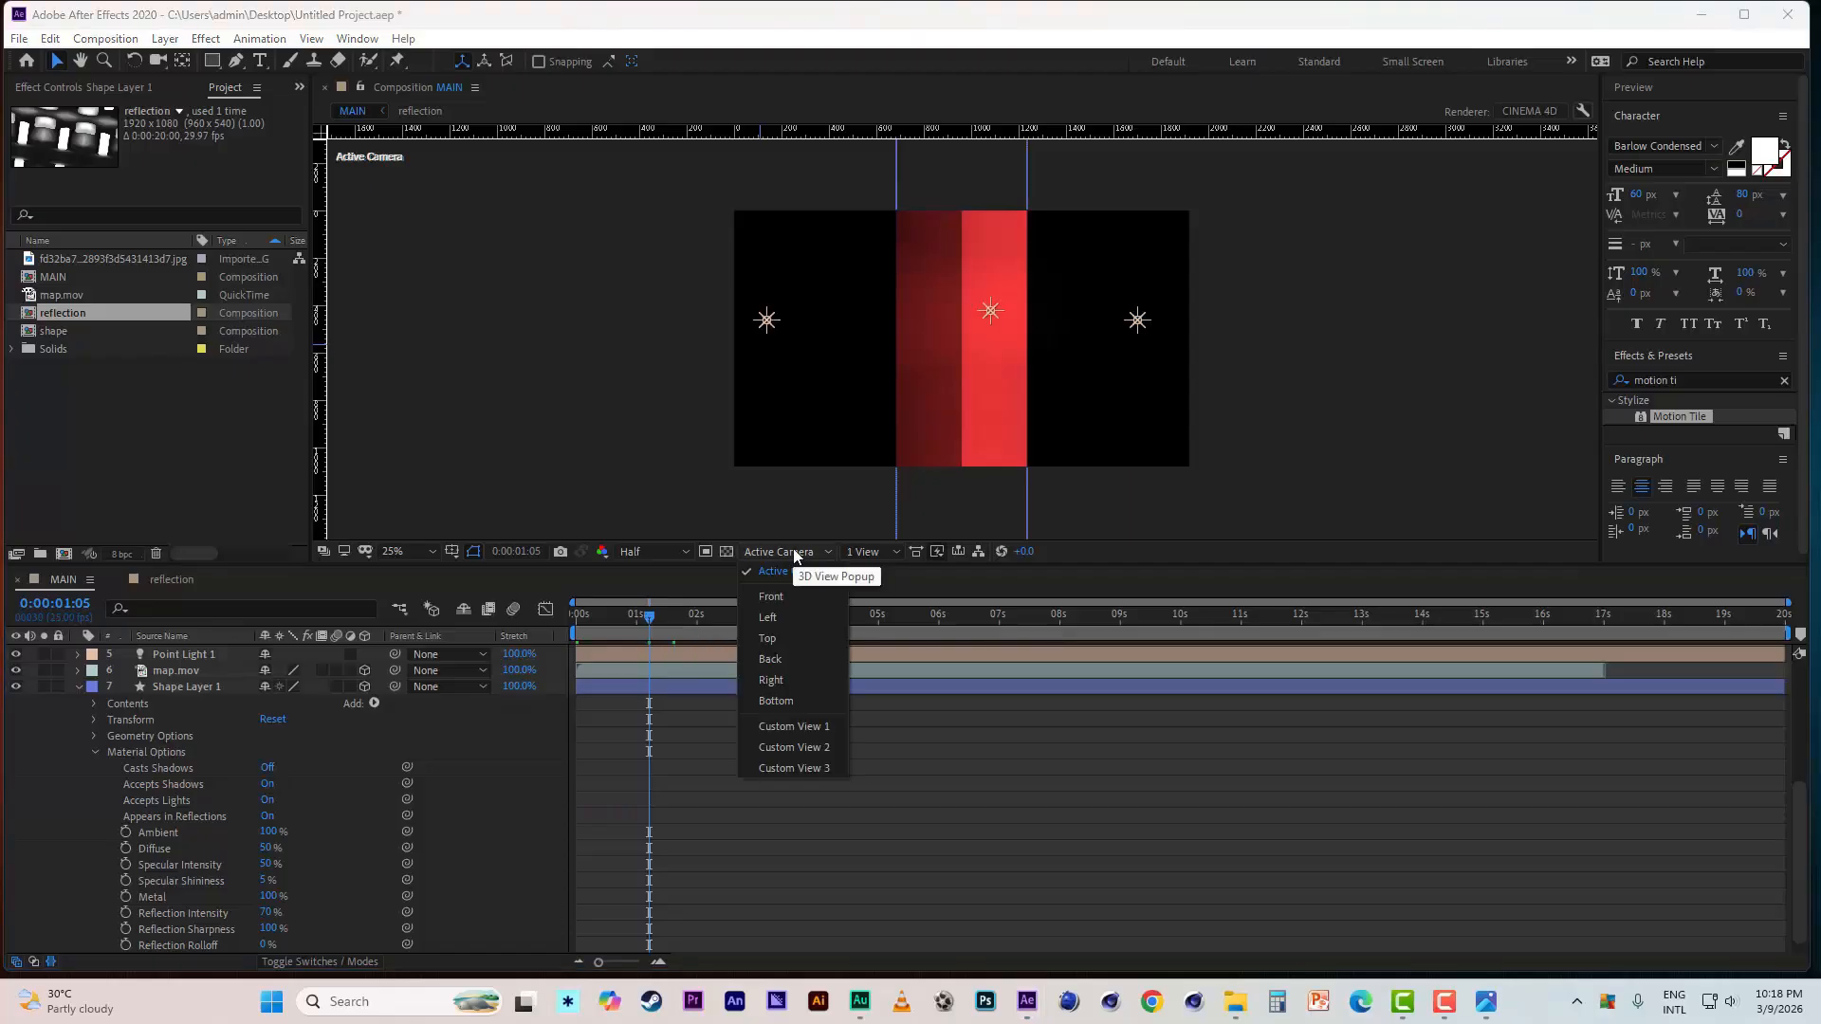
pyautogui.click(816, 726)
pyautogui.click(188, 671)
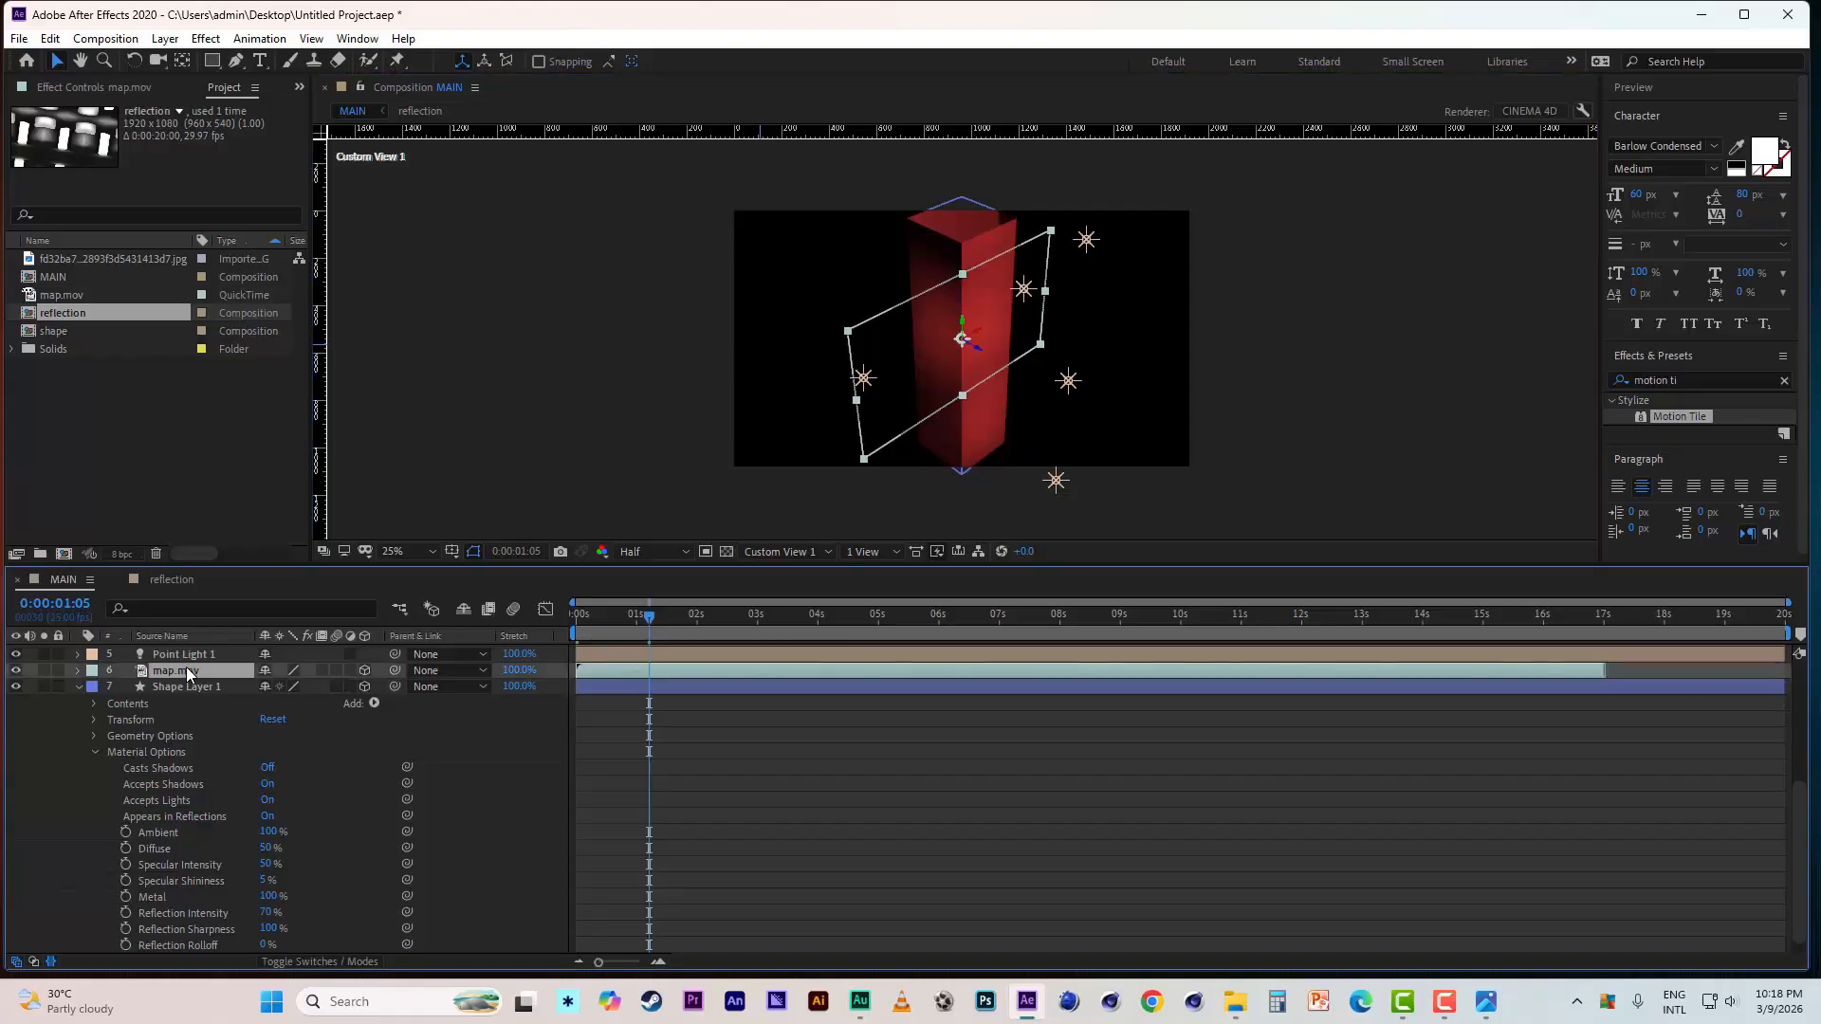
pyautogui.click(1702, 379)
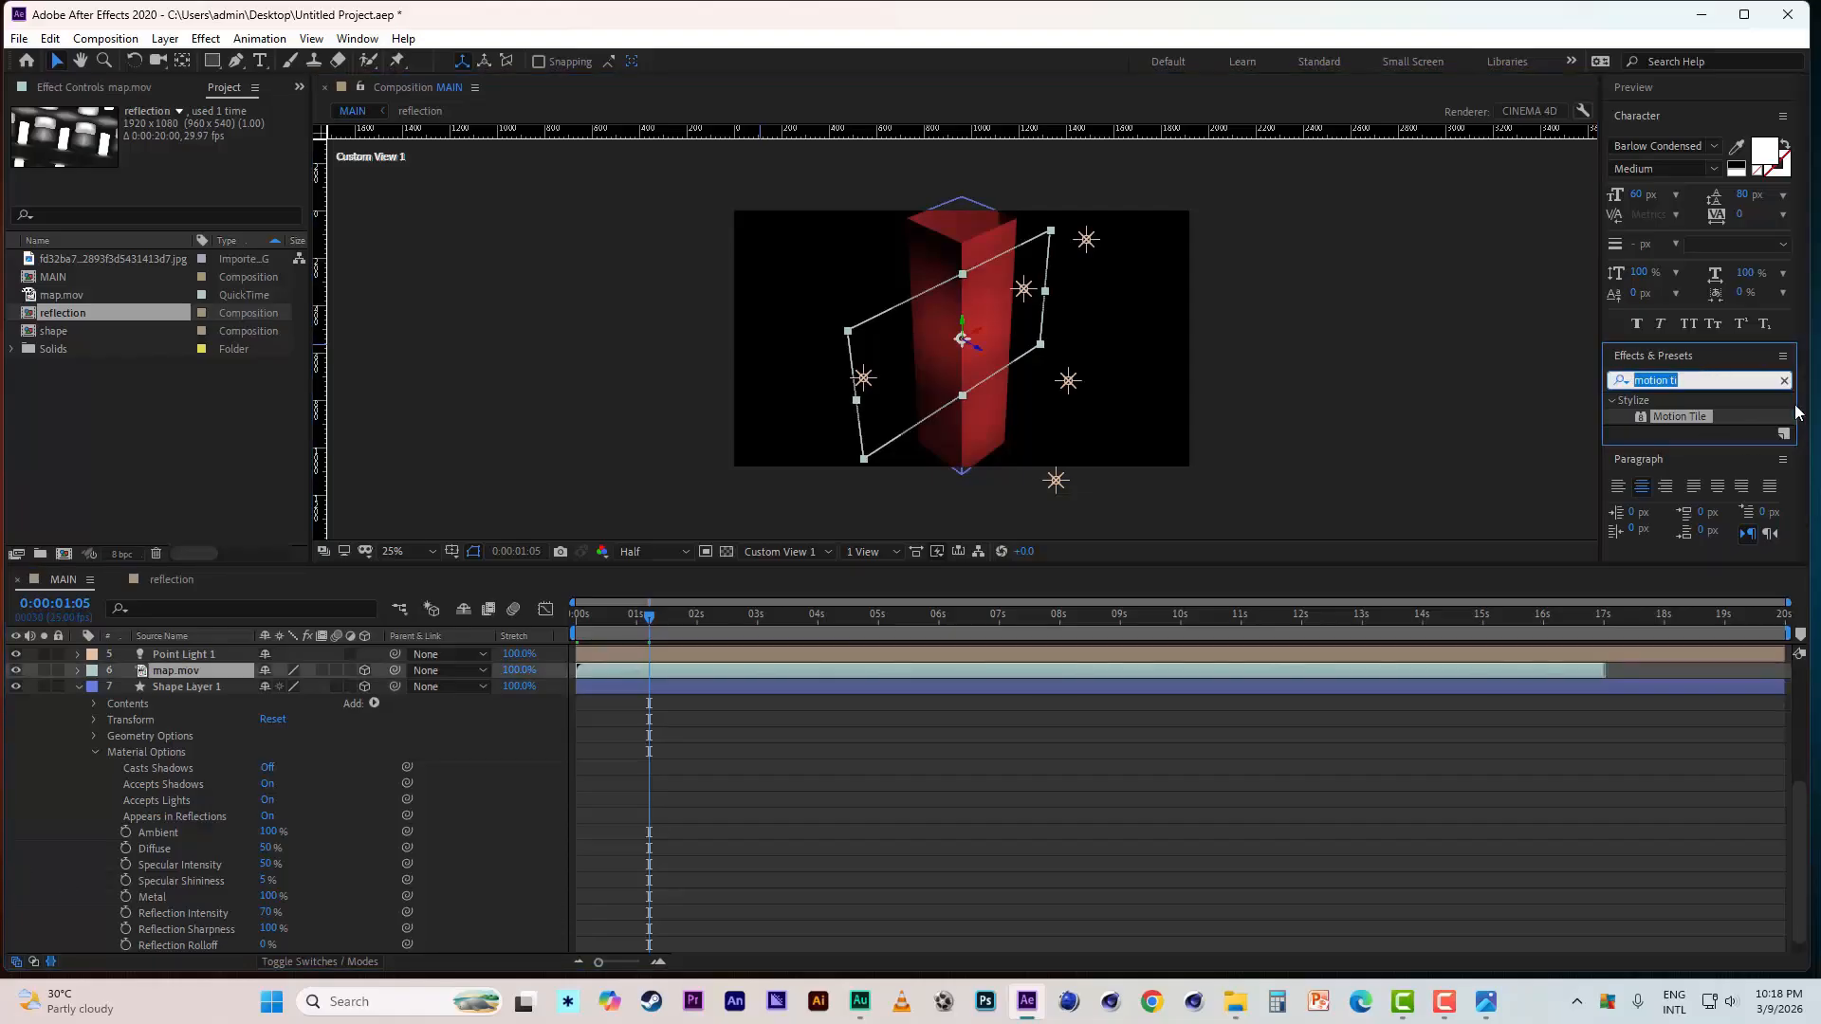
pyautogui.write('fill')
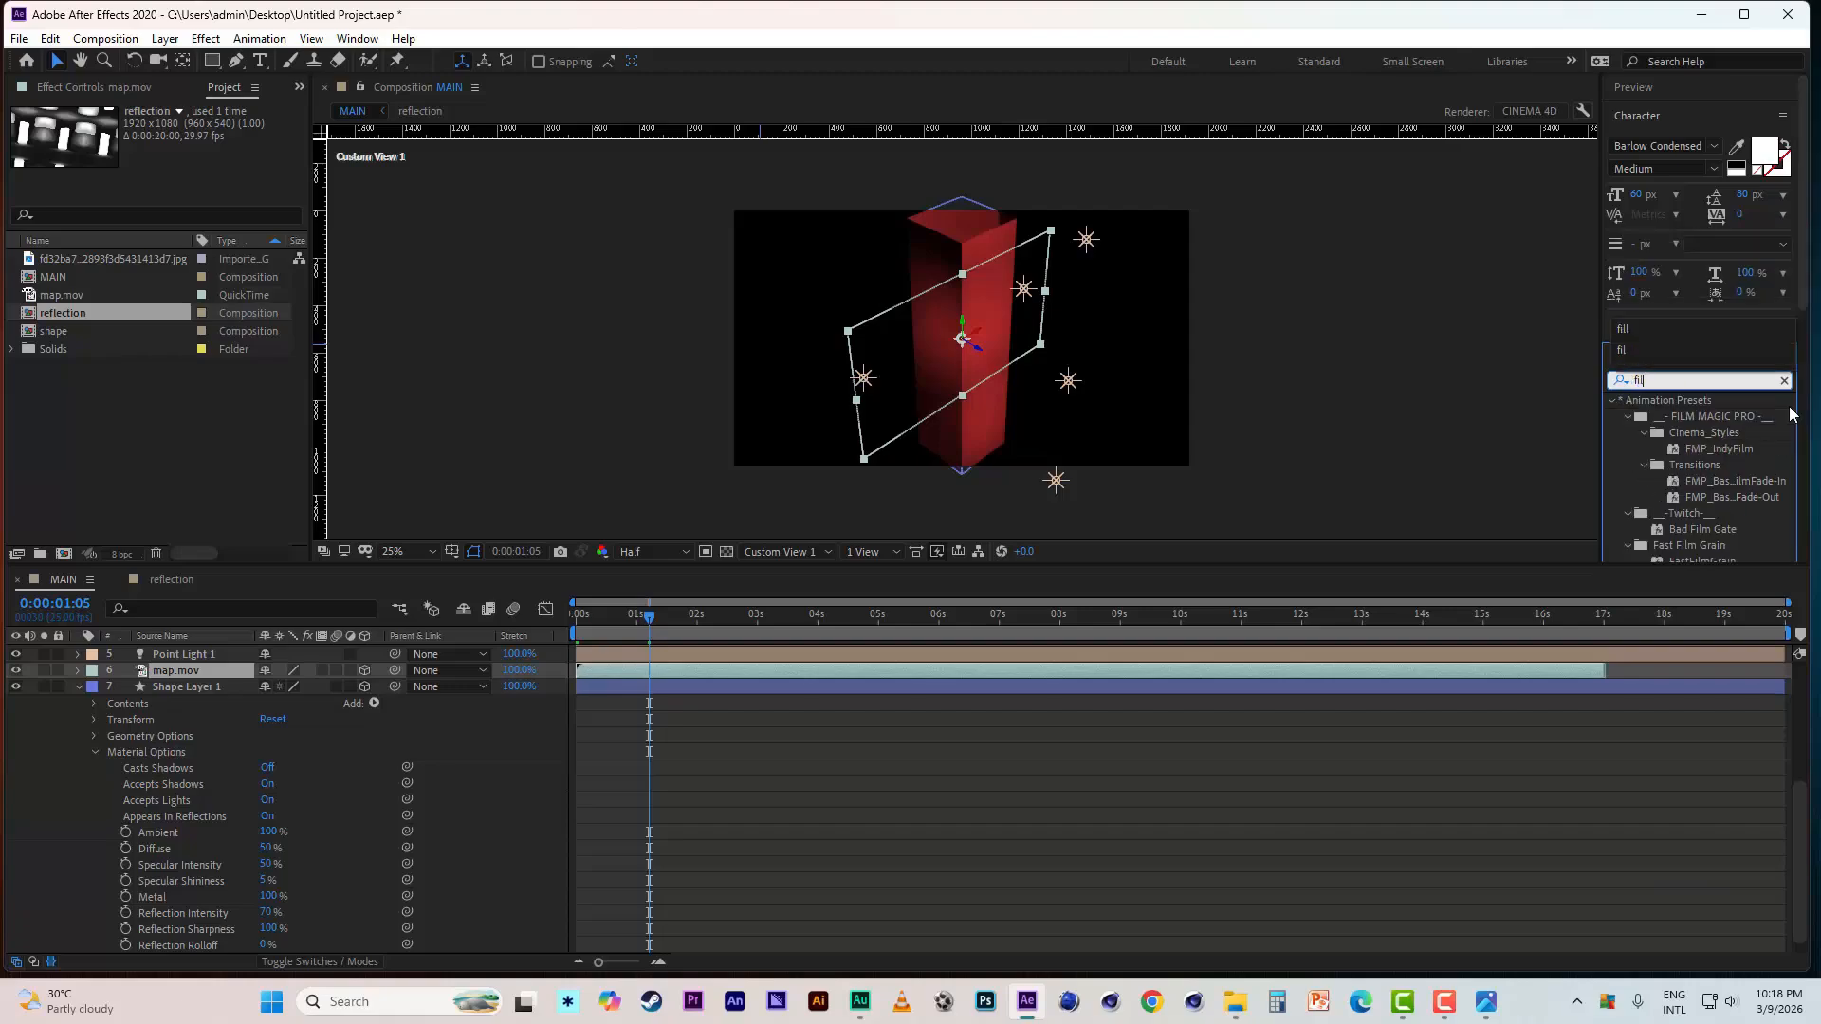
pyautogui.doubleClick(1676, 499)
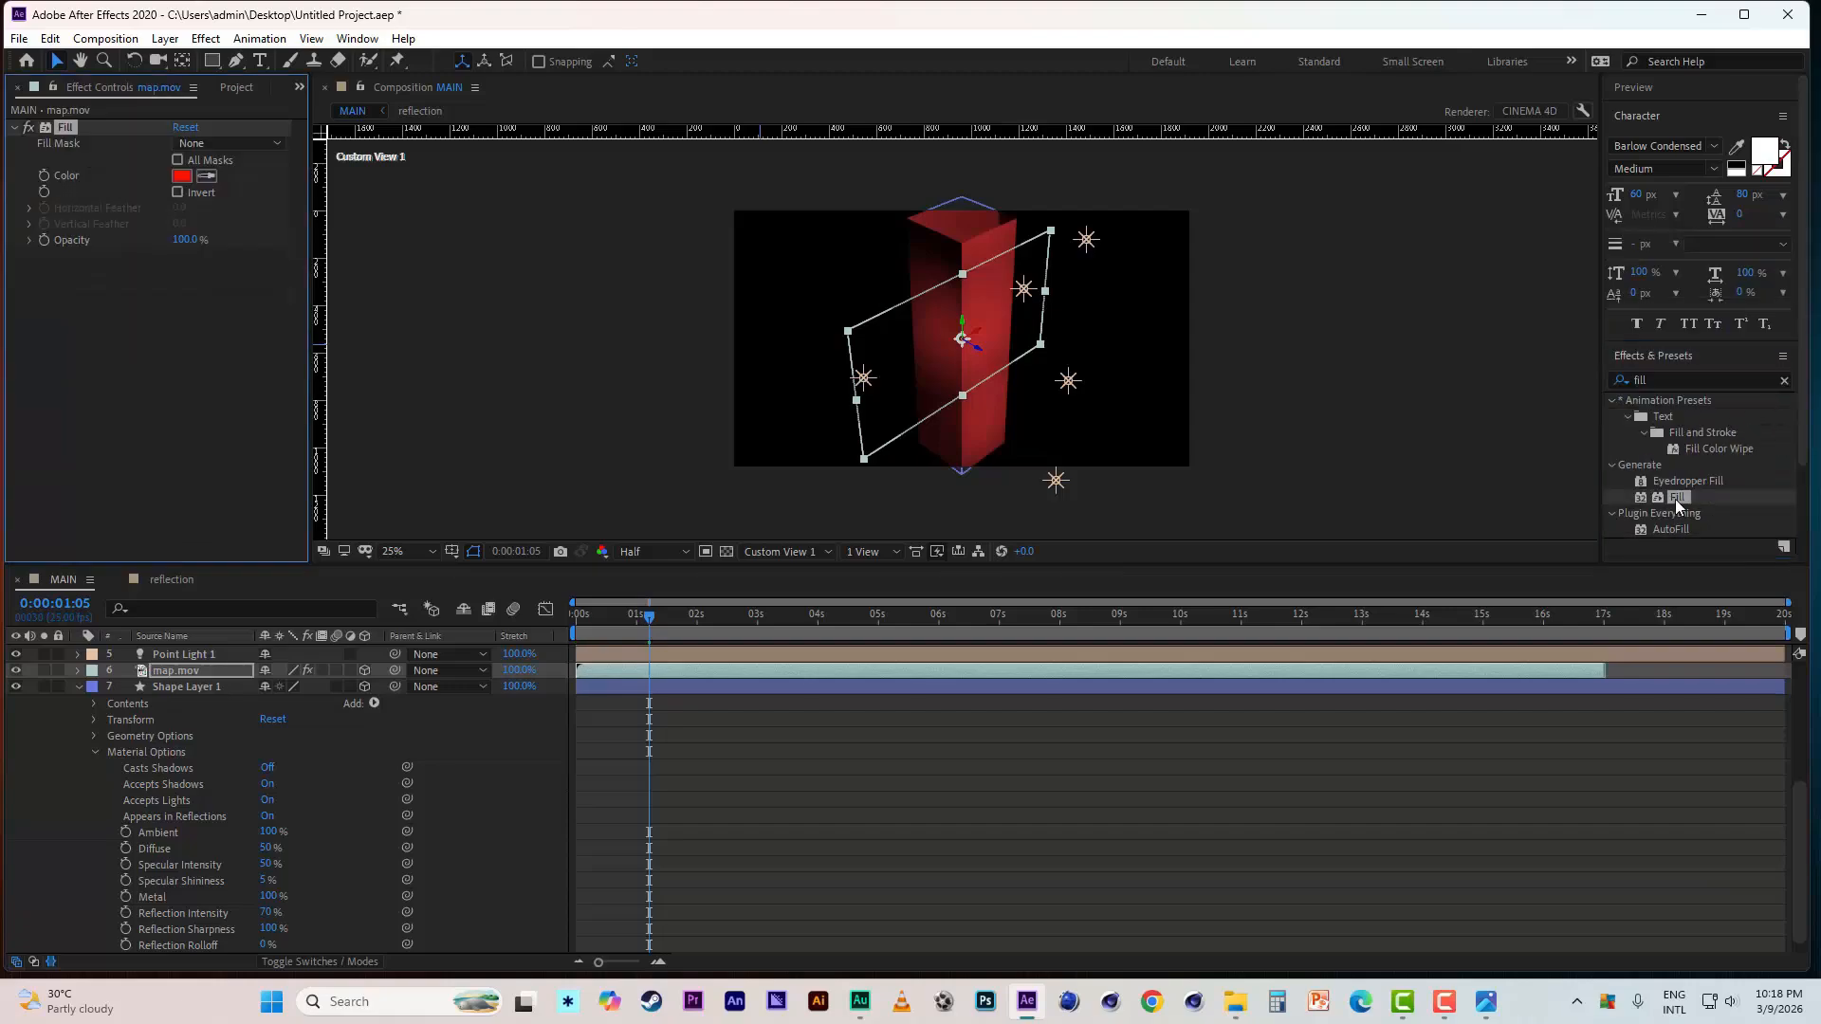
pyautogui.click(181, 175)
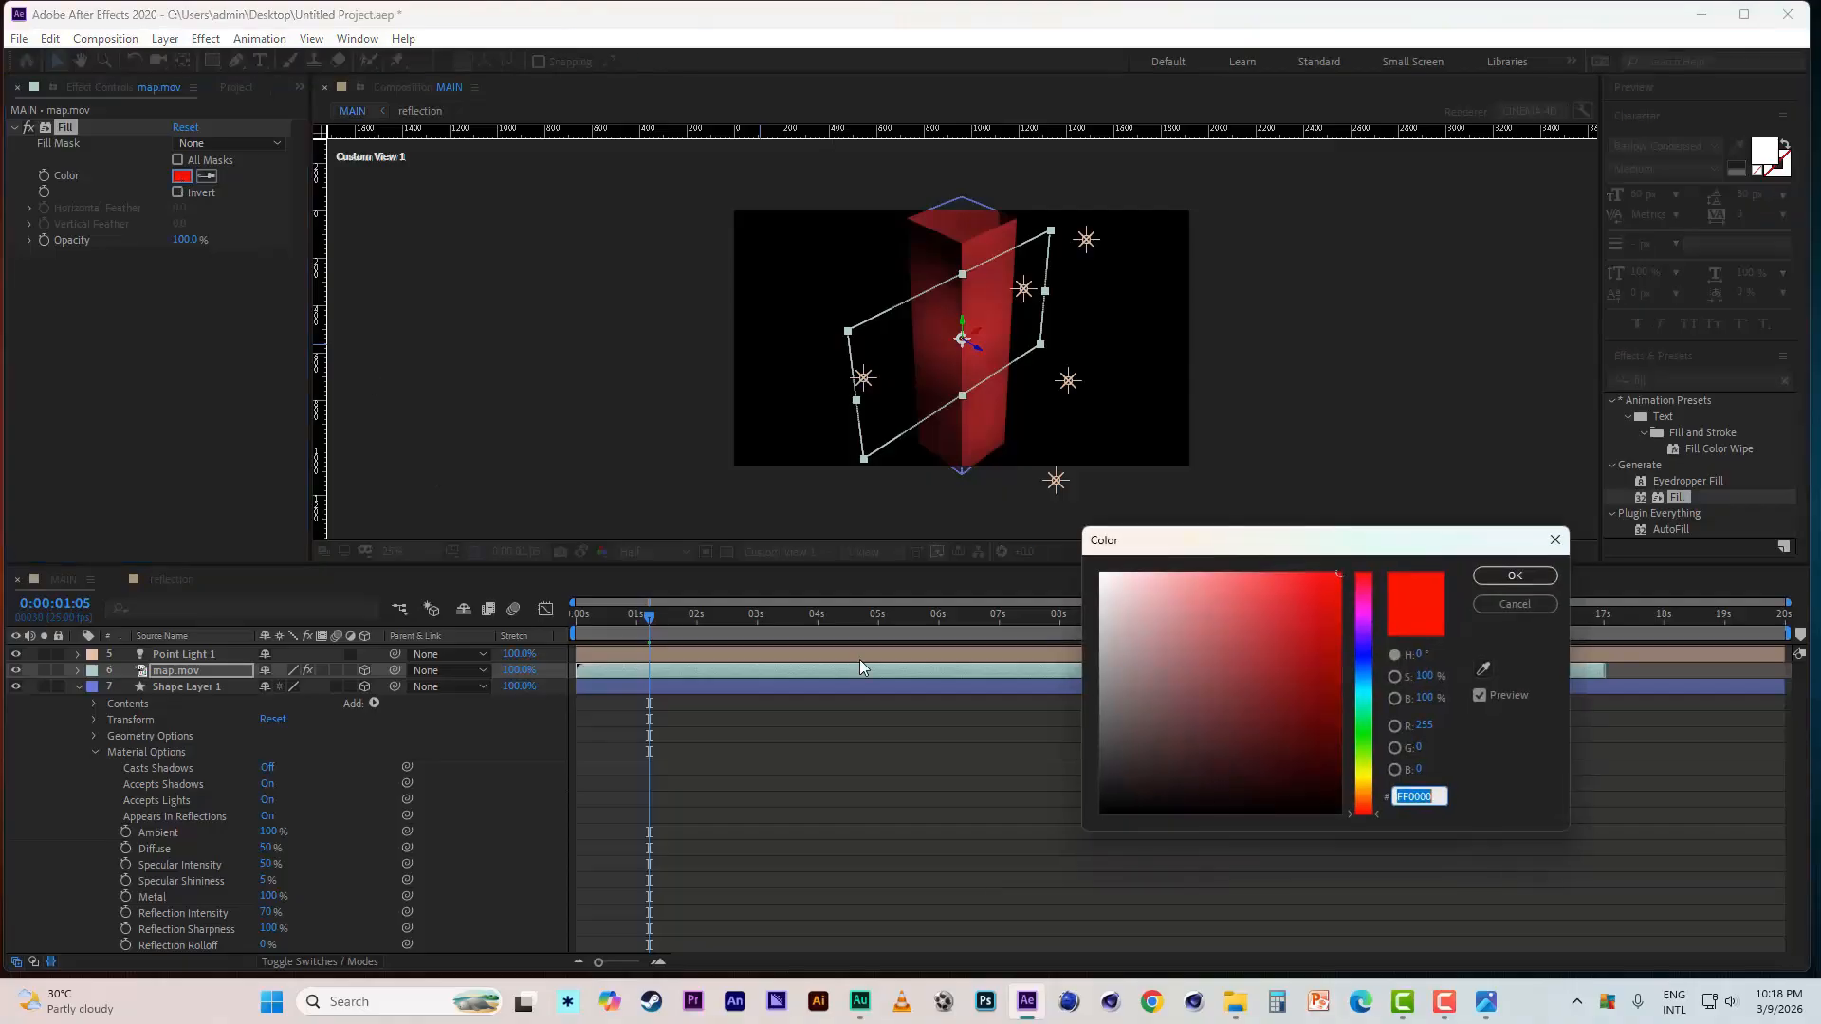
pyautogui.moveTo(1142, 664); pyautogui.dragTo(1096, 569)
pyautogui.click(1511, 579)
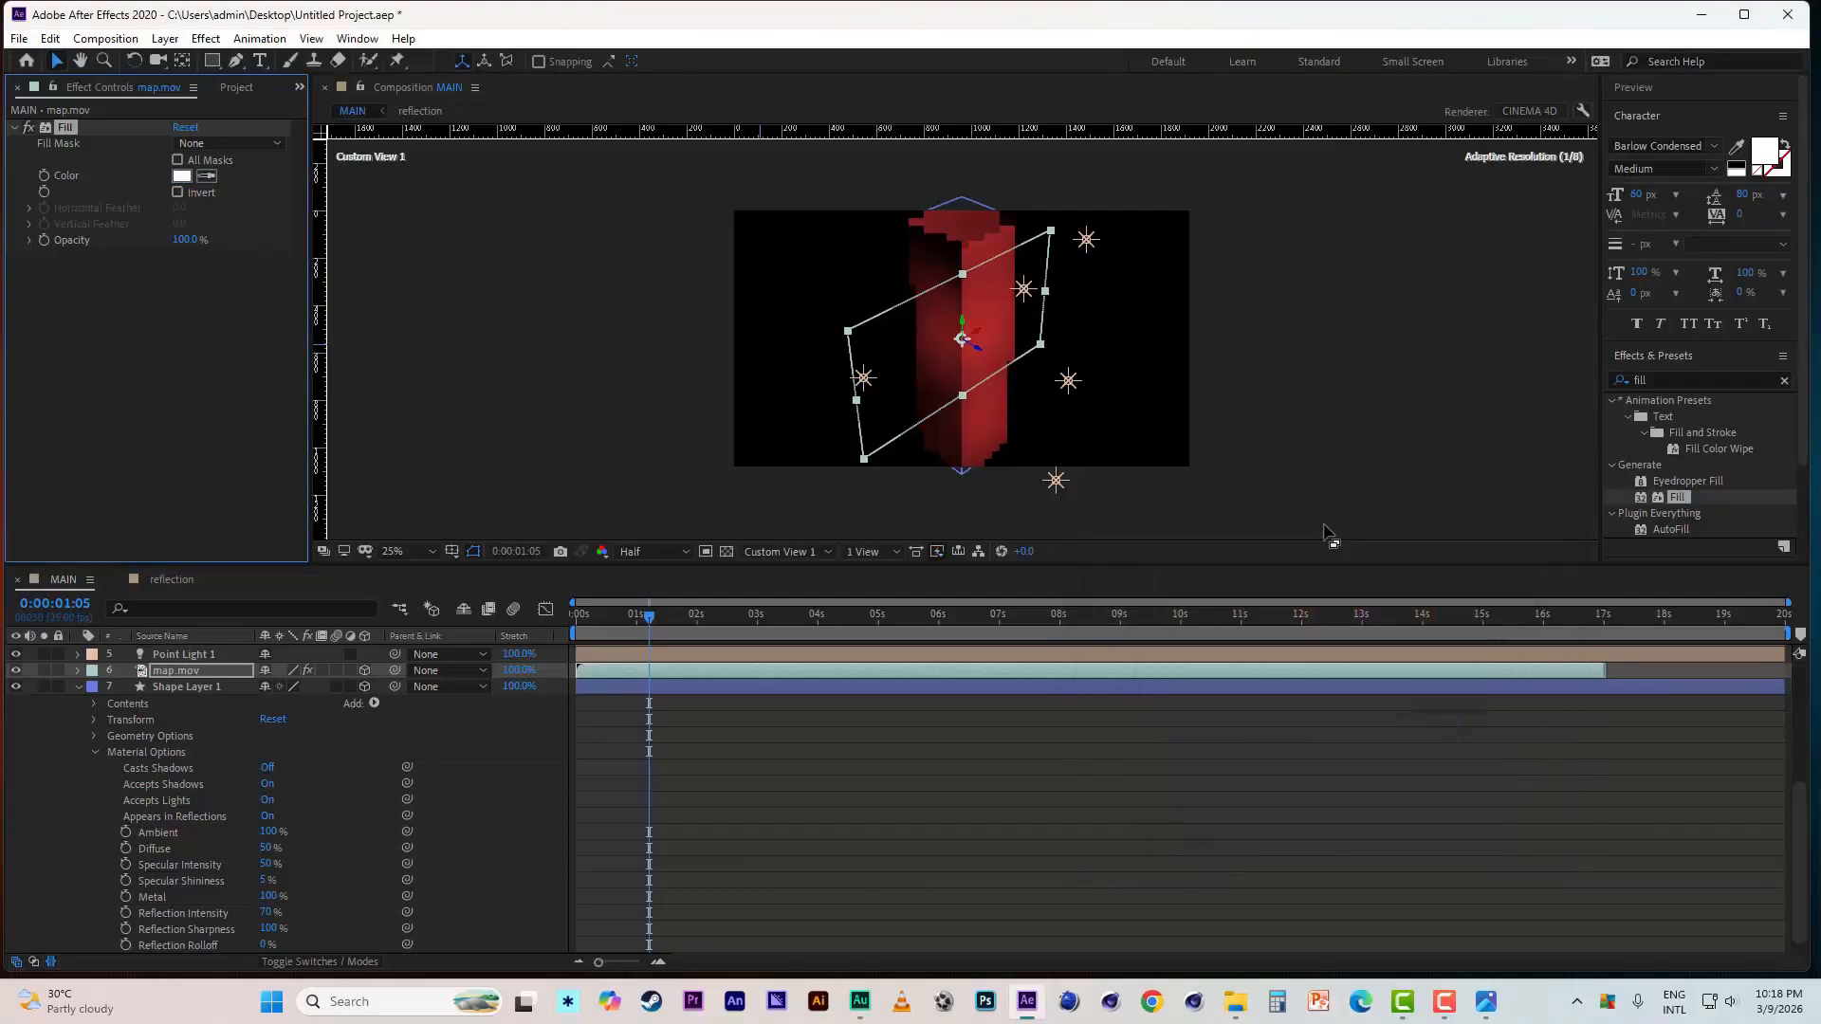
# - Move the map.mov layer forward along its Z axis and scale it uniformly to 193%
pyautogui.moveTo(994, 357); pyautogui.dragTo(1070, 385)
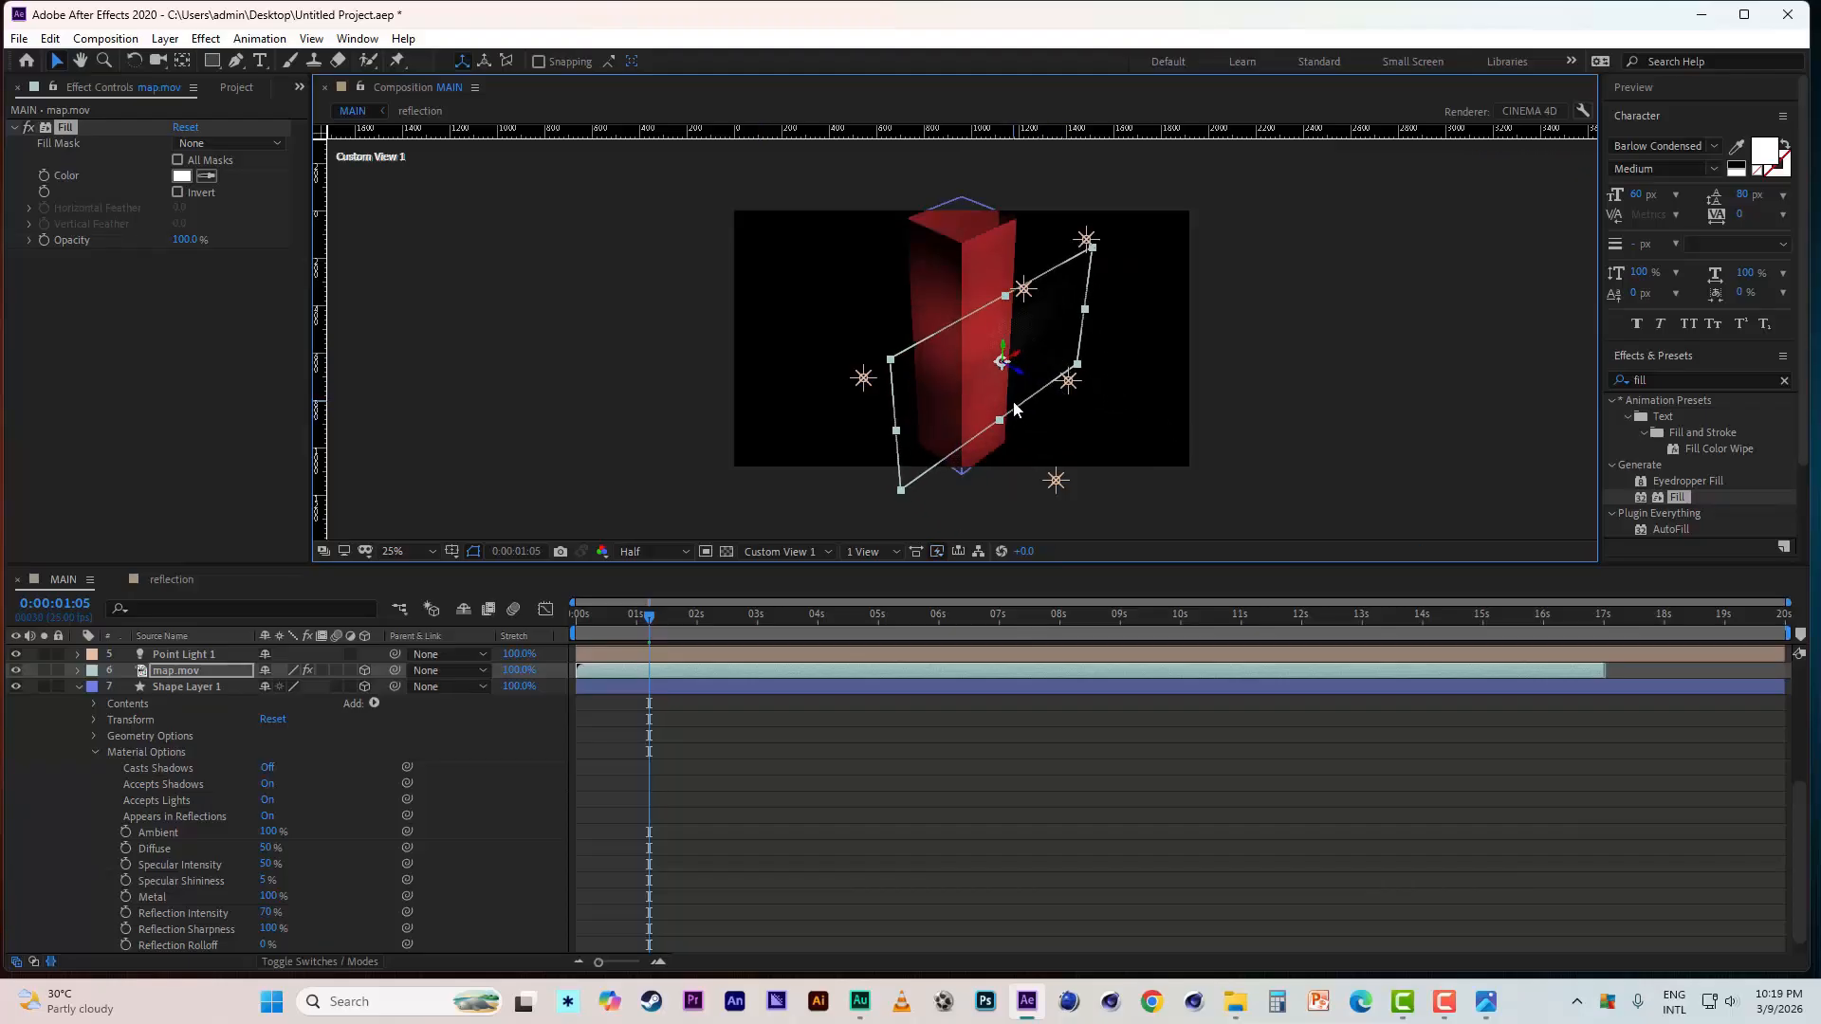
pyautogui.press('.')
pyautogui.press('s')
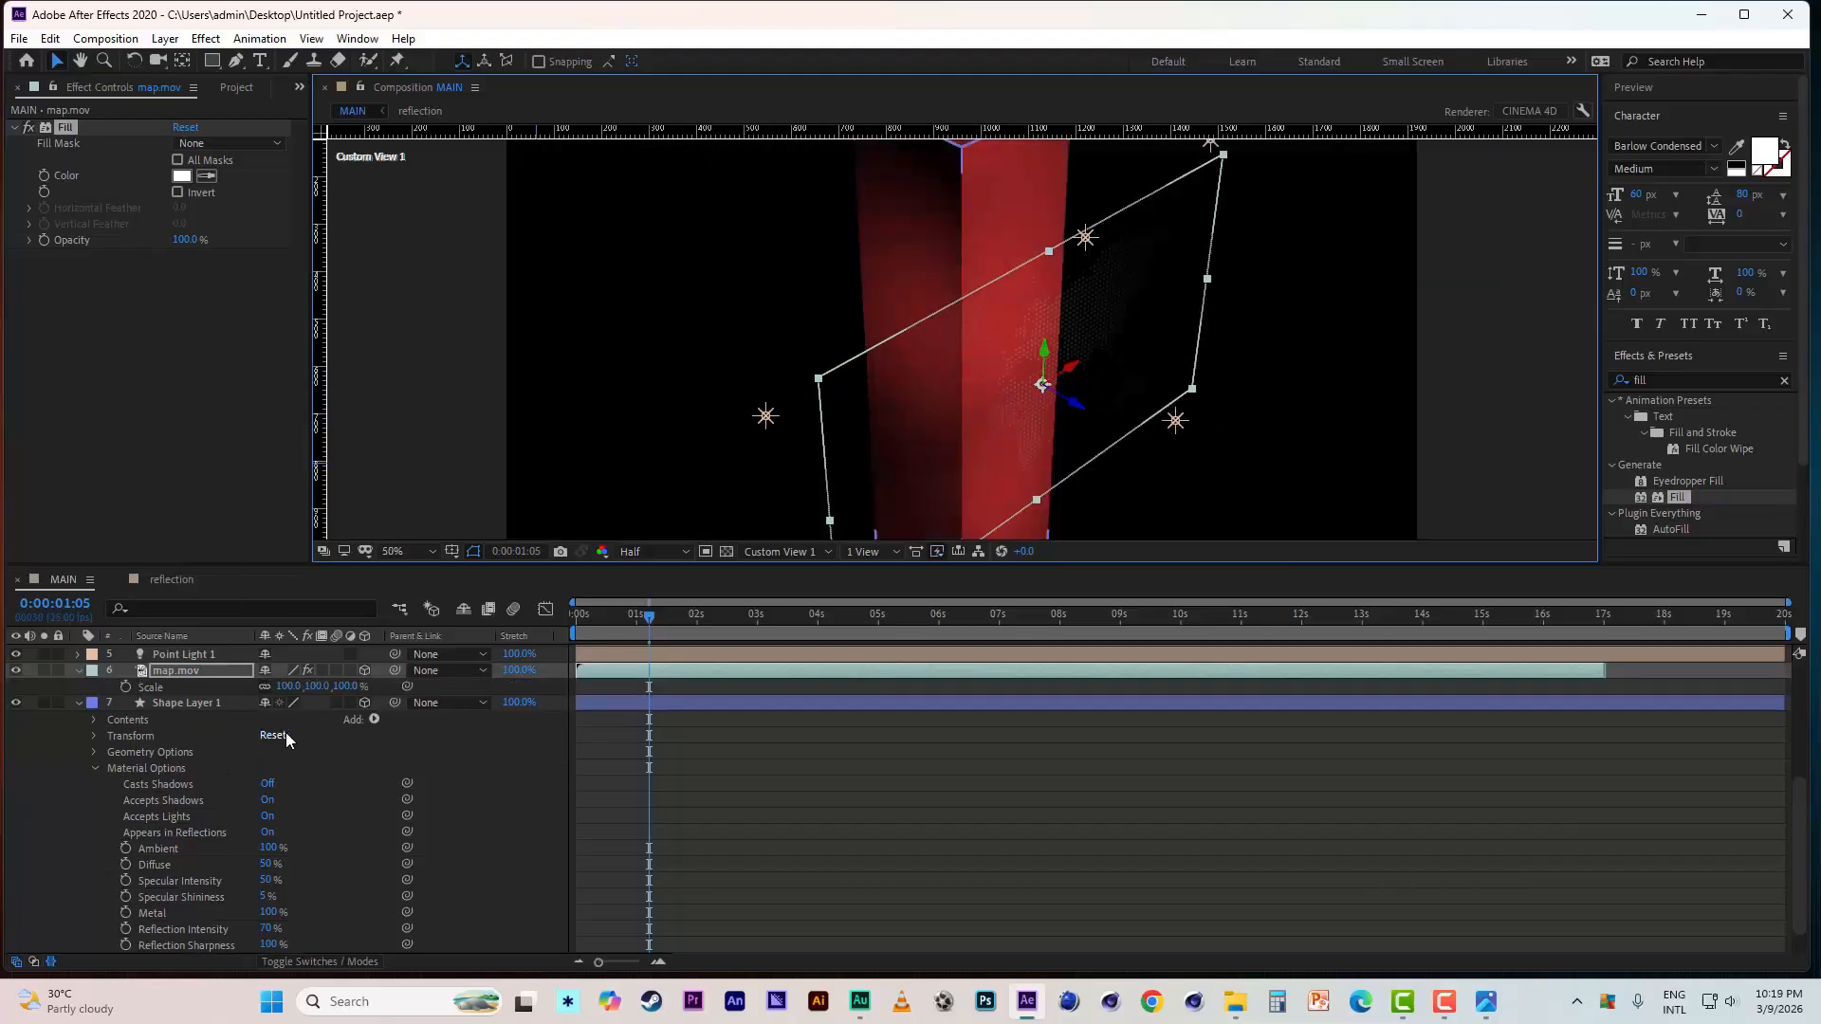
pyautogui.moveTo(346, 686); pyautogui.dragTo(406, 690)
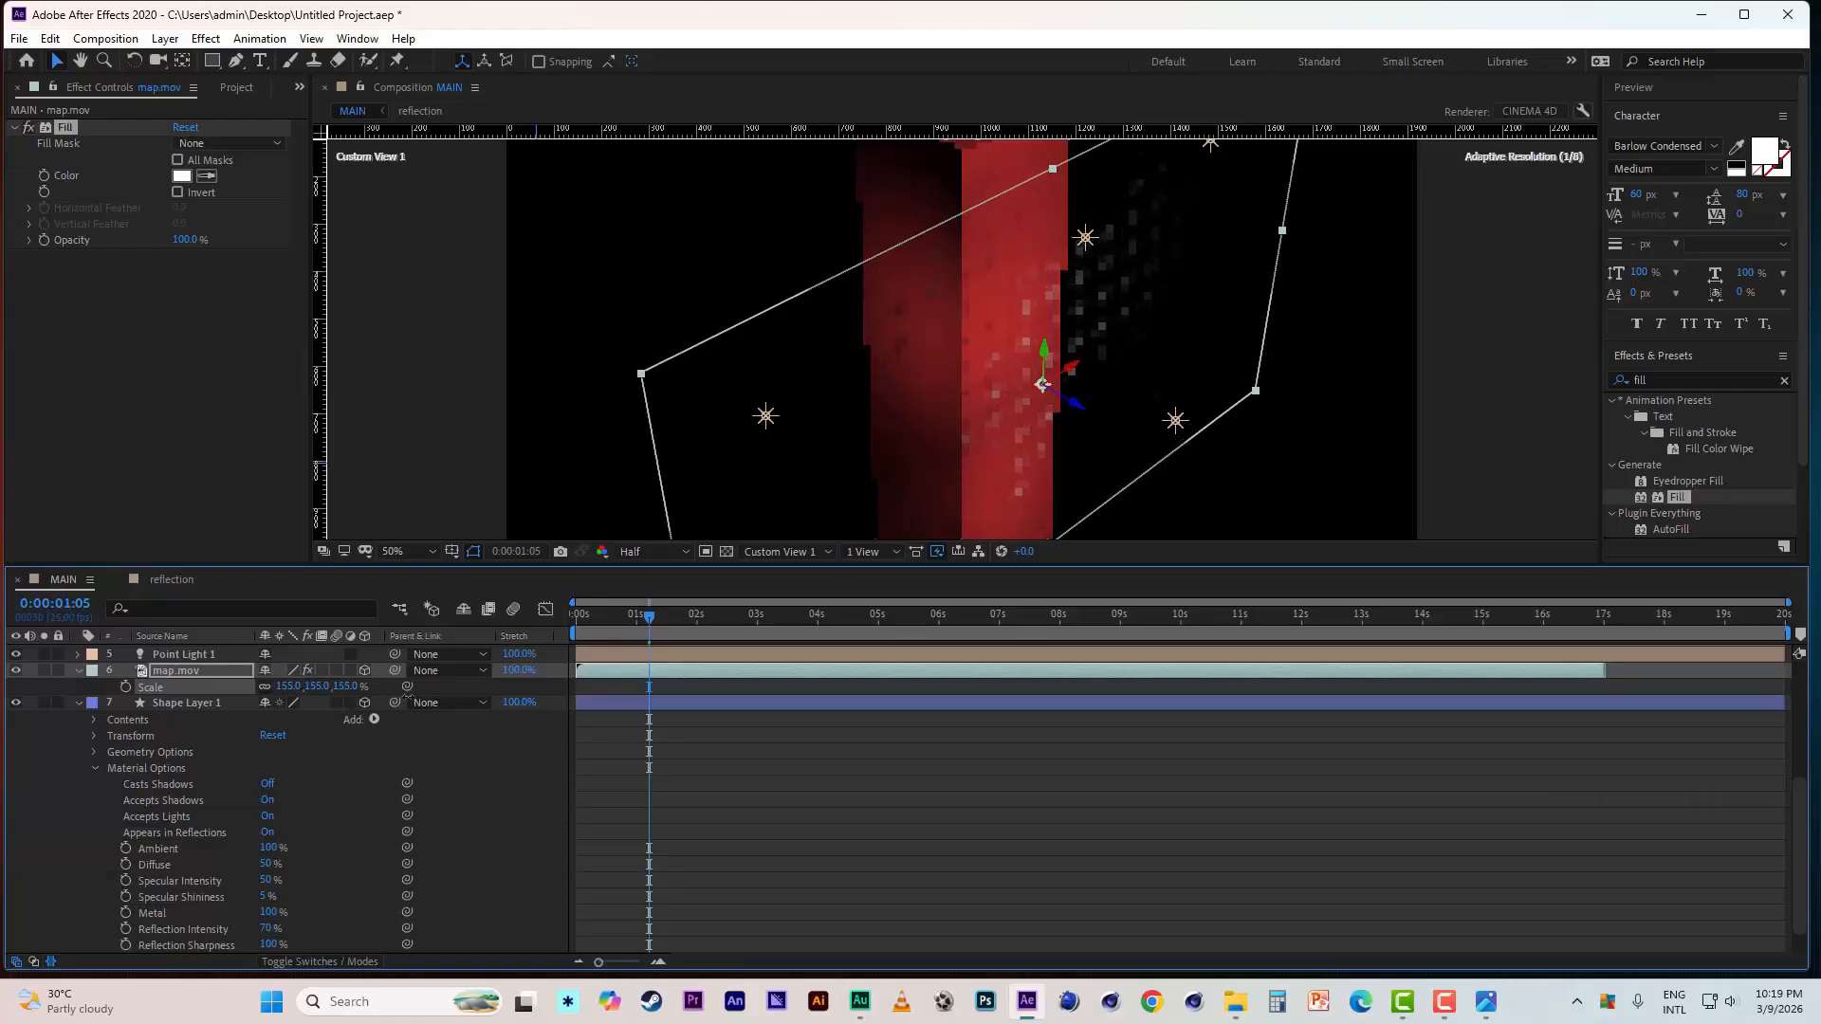
pyautogui.press(',')
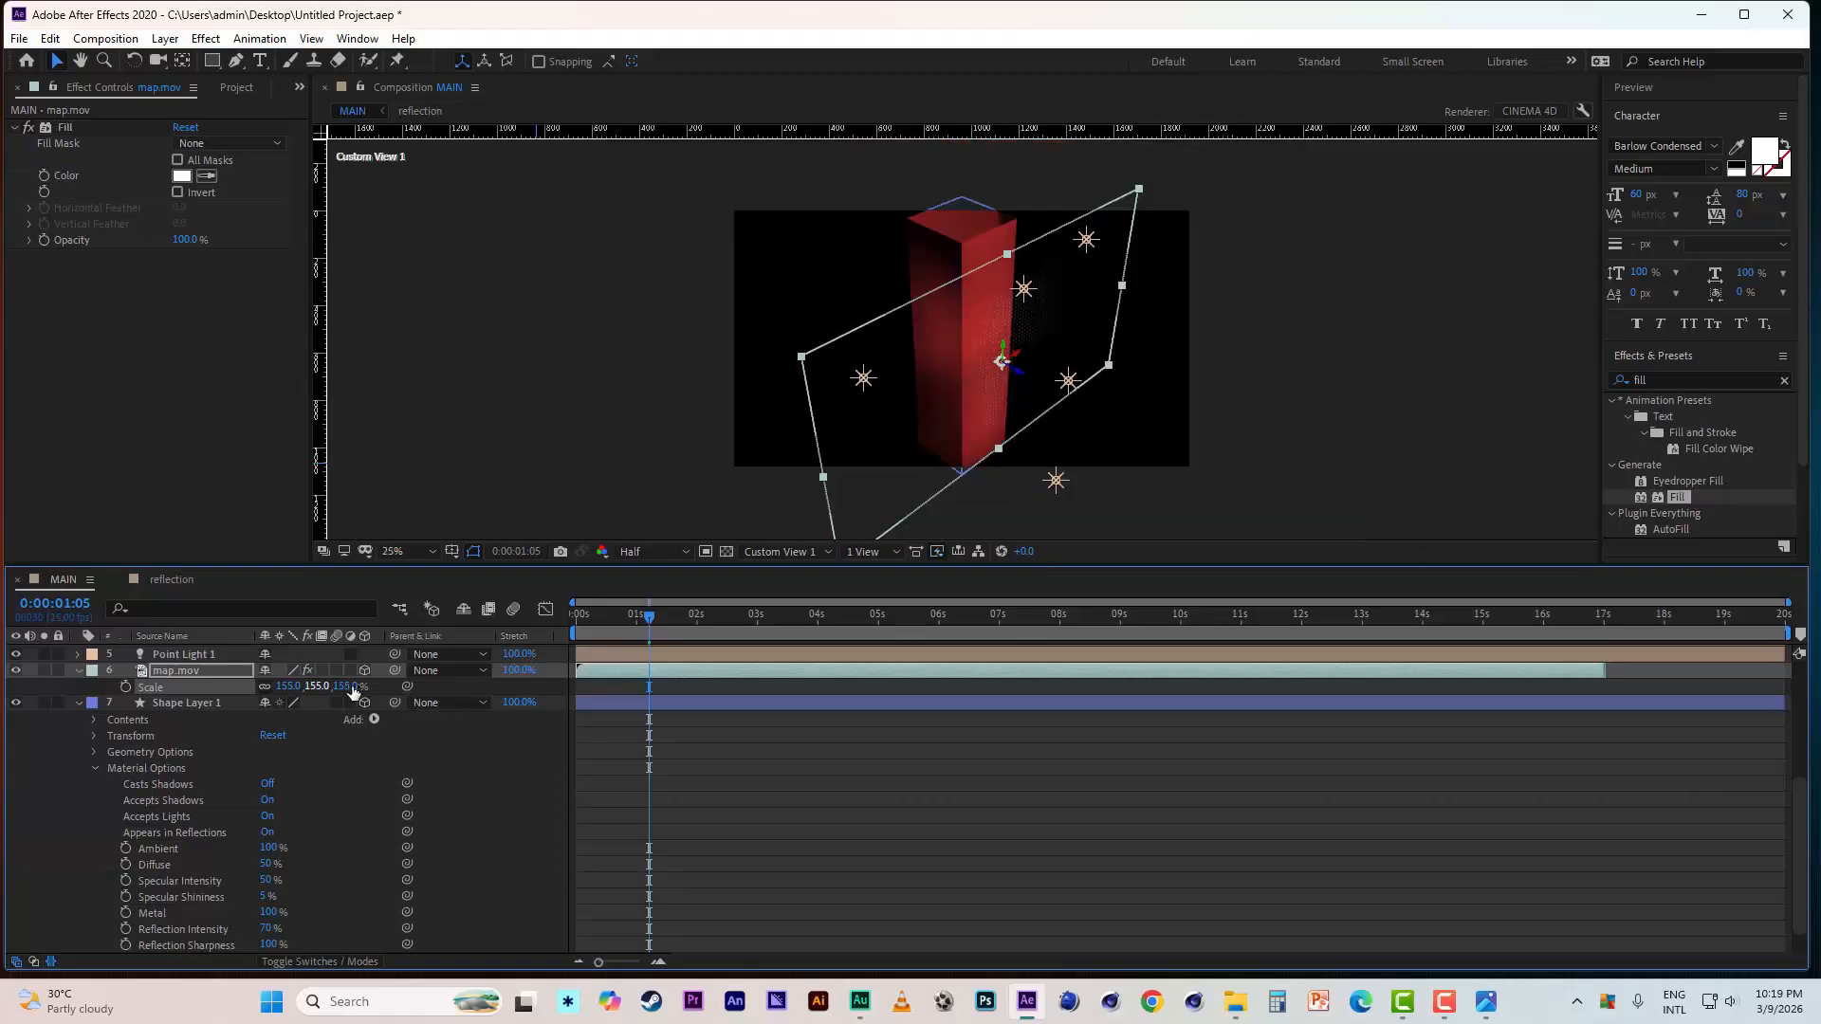
pyautogui.moveTo(348, 687); pyautogui.dragTo(393, 689)
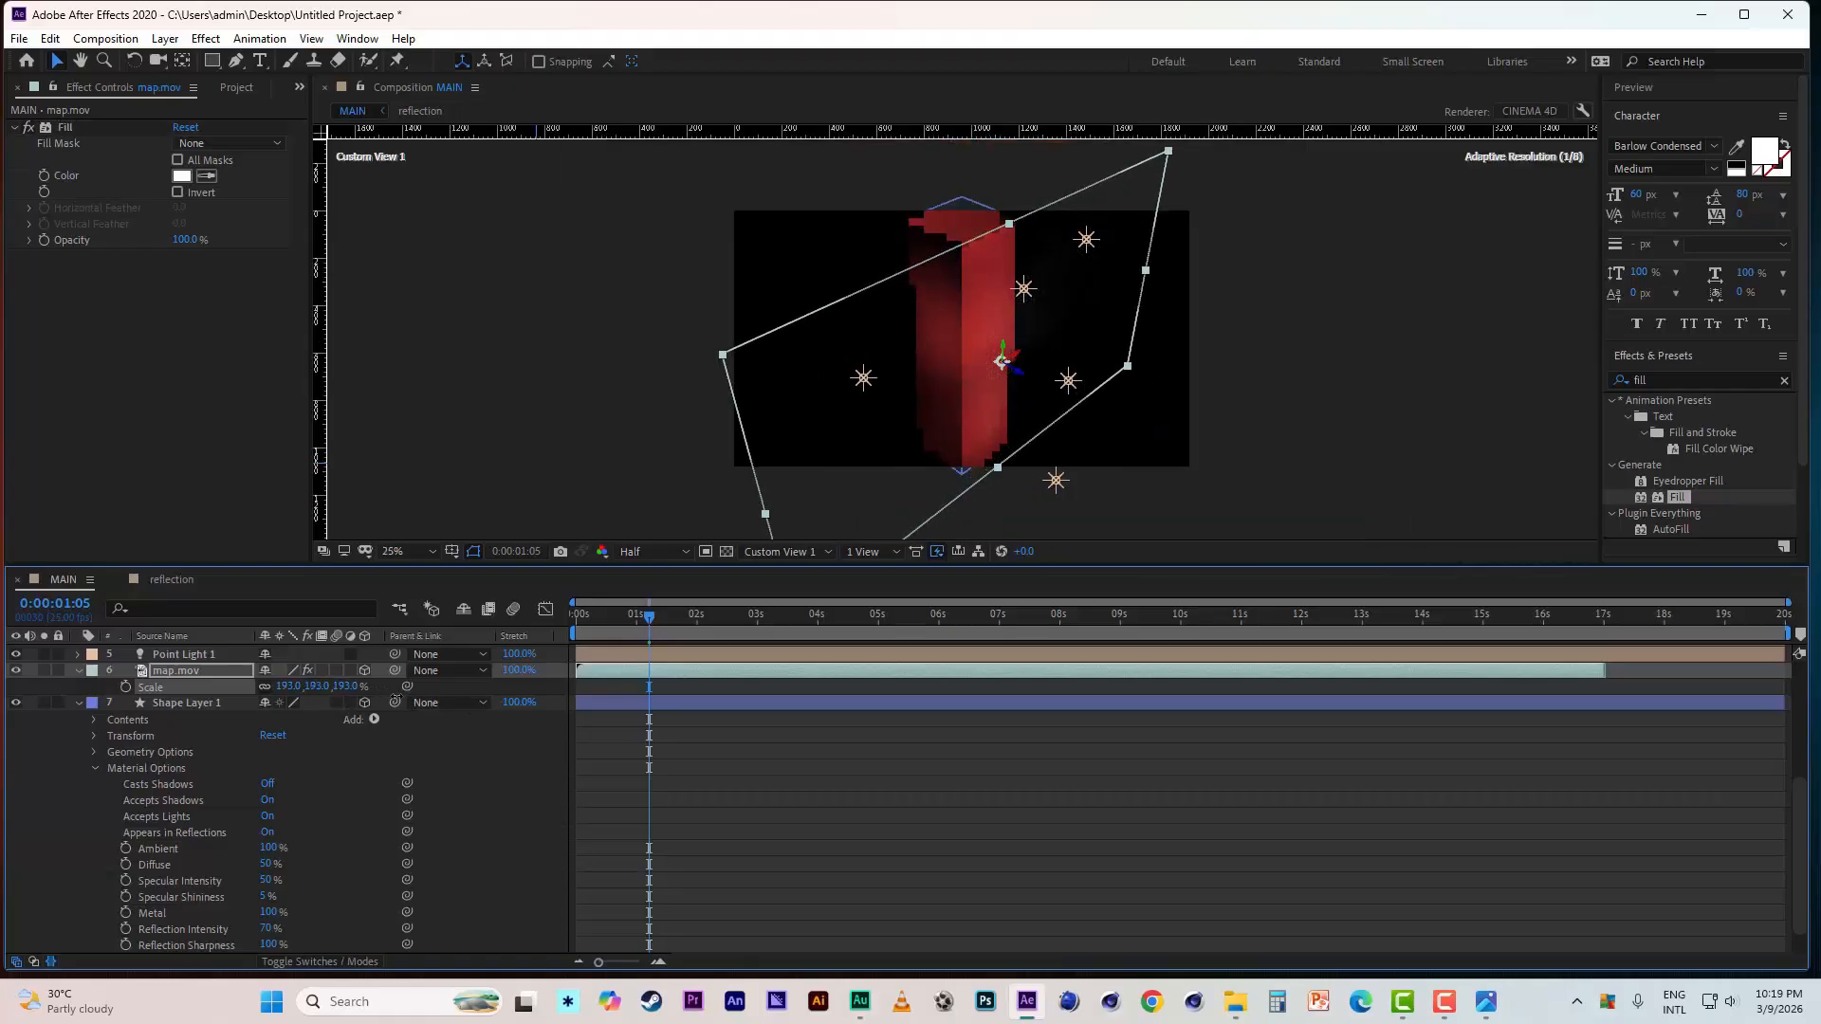
pyautogui.press('.')
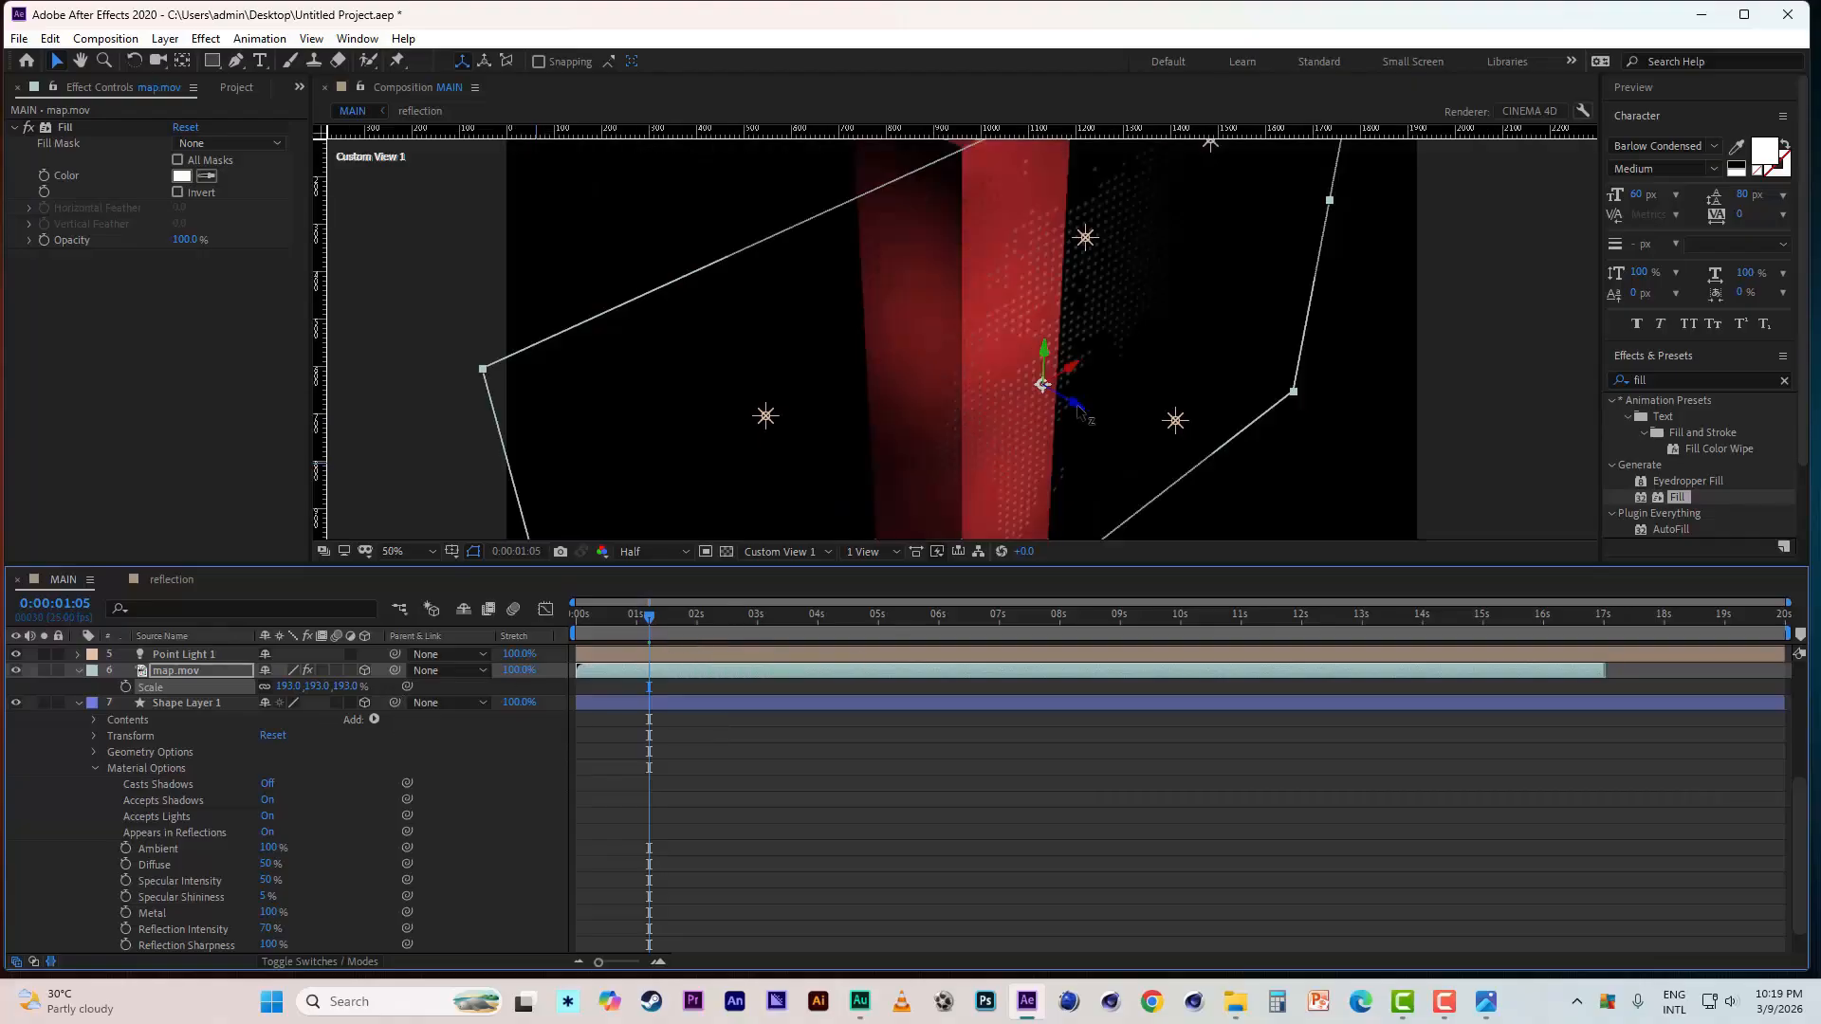
# - Move the enlarged map.mov layer slightly back along its Z axis, toward the column
pyautogui.moveTo(1079, 410); pyautogui.dragTo(1052, 391)
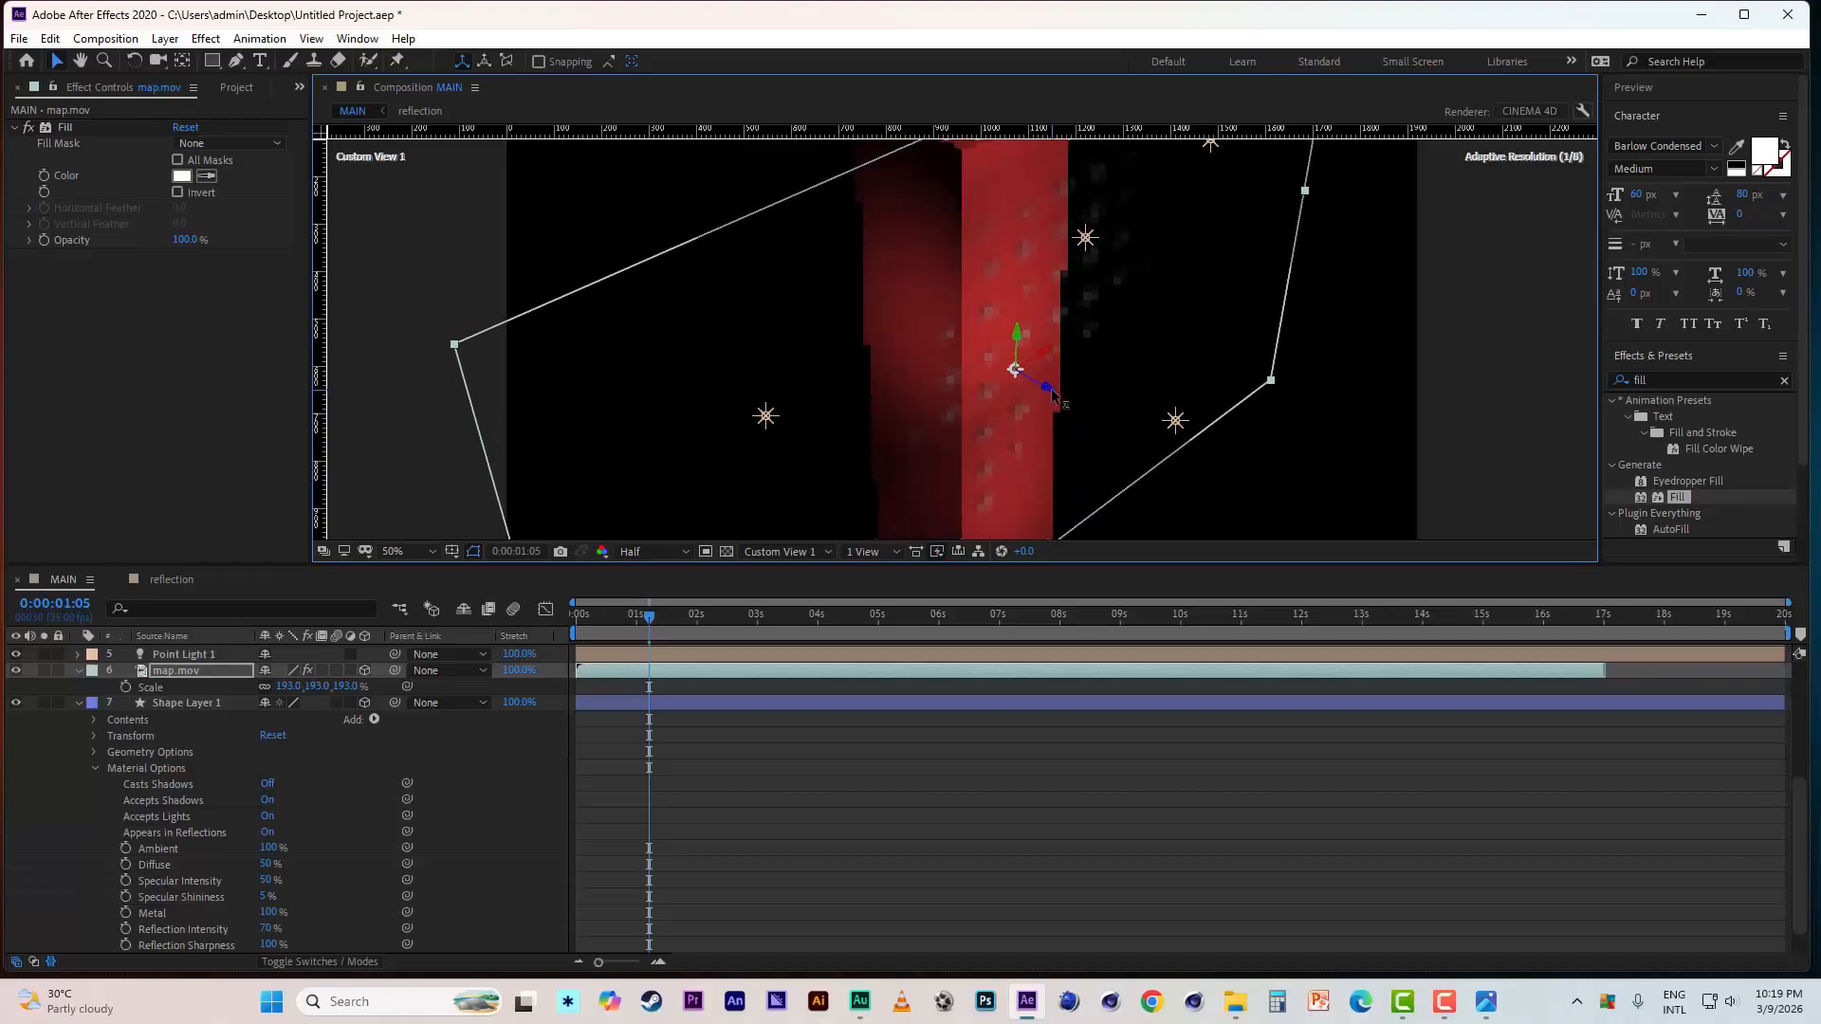
pyautogui.scroll(-2, 1004, 430)
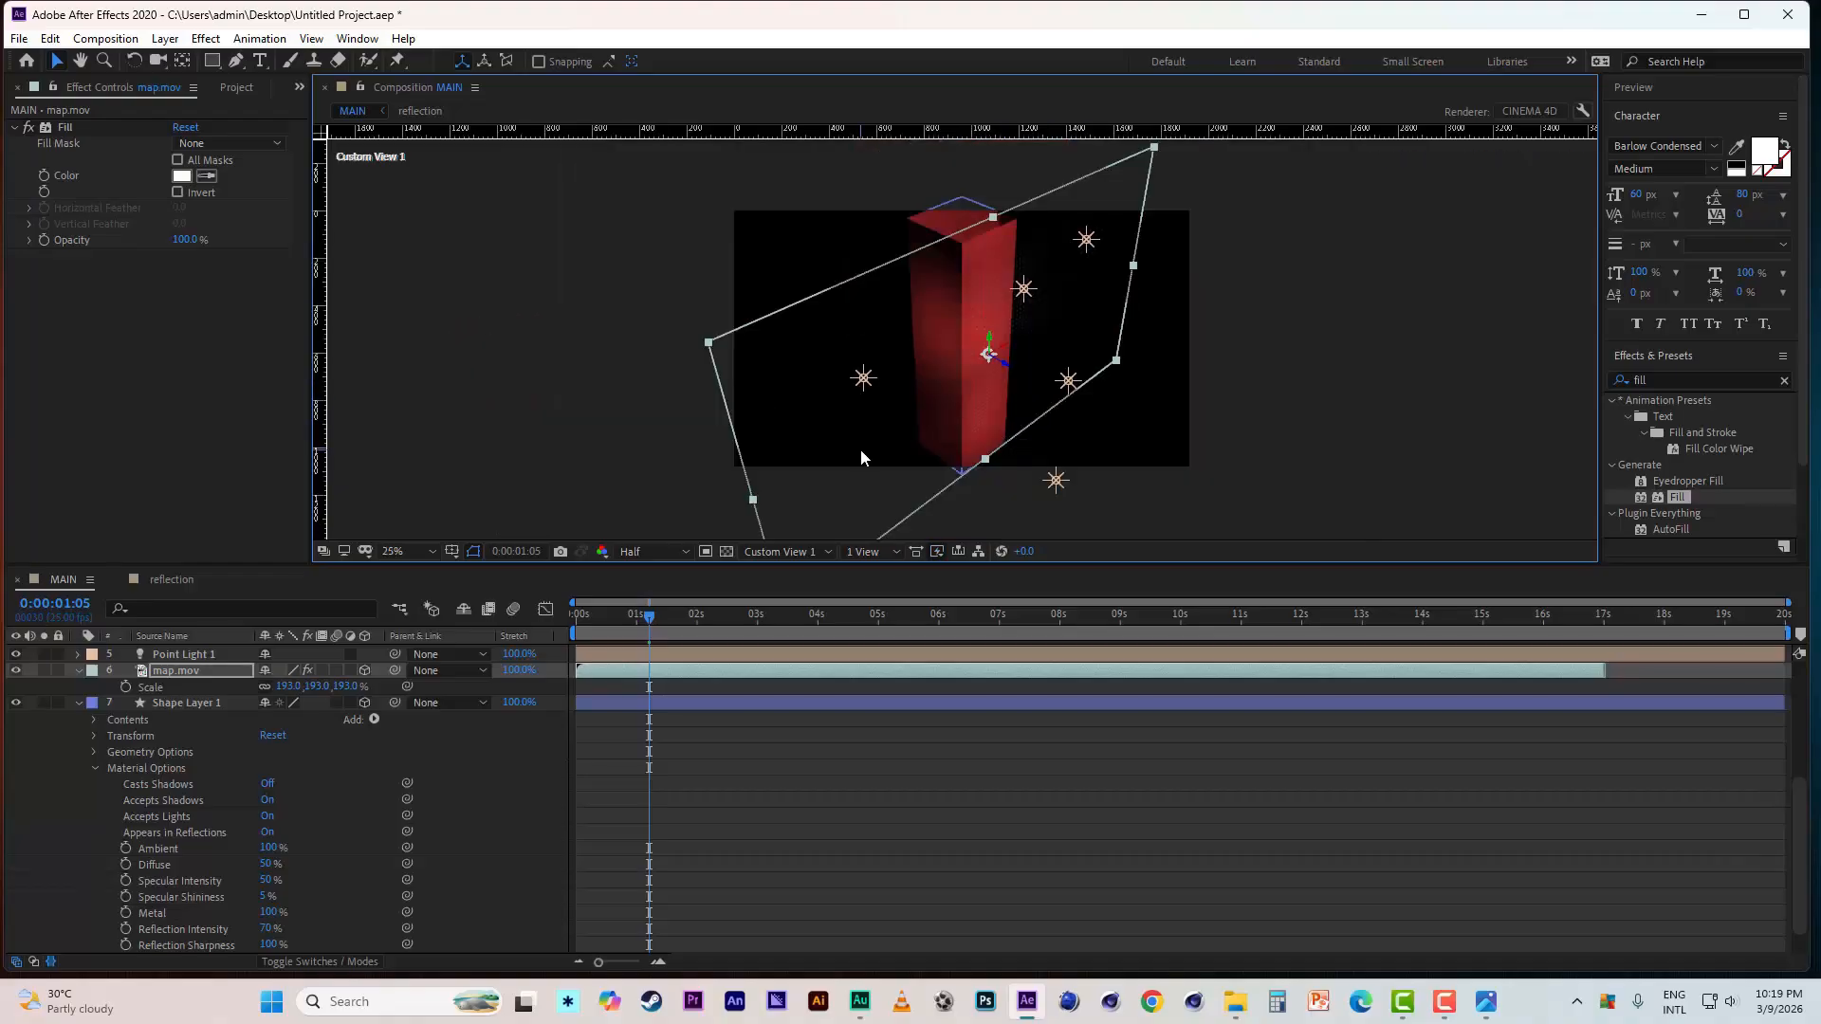
pyautogui.scroll(2, 963, 392)
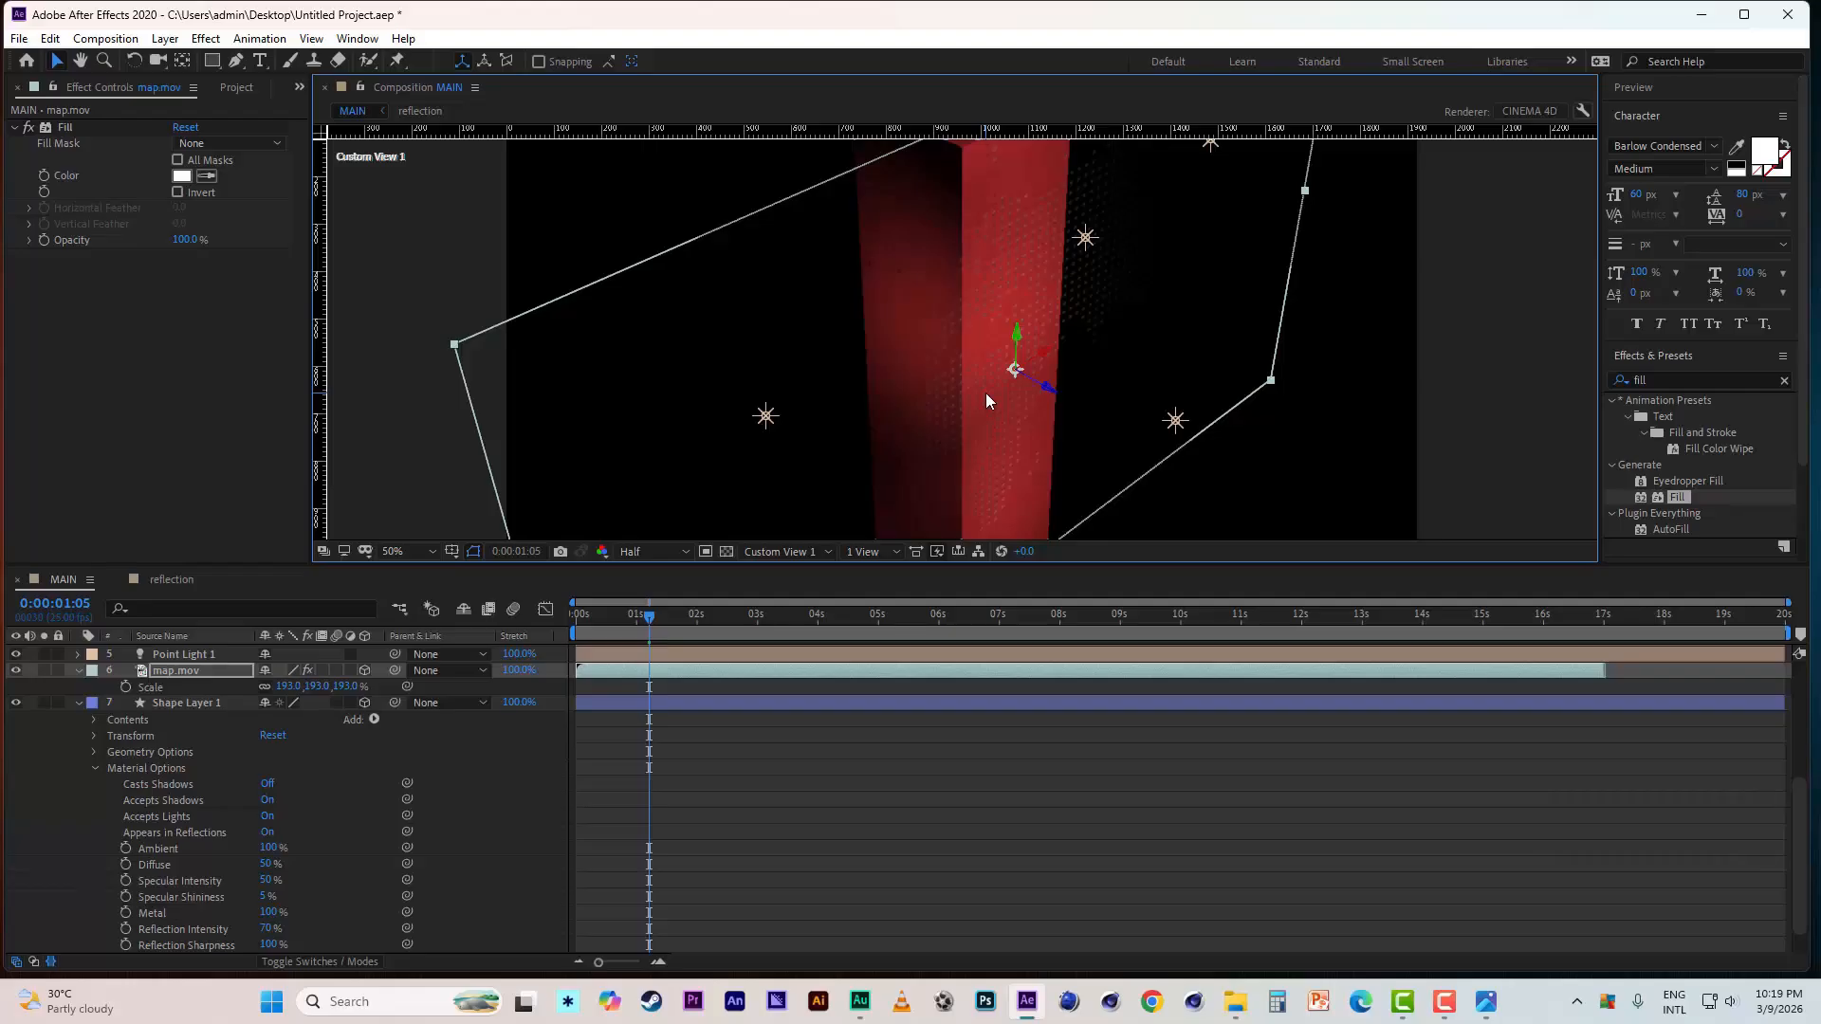
# - Turn off Accepts Lights in the map.mov layer's material options and collapse the layer's properties
pyautogui.click(80, 671)
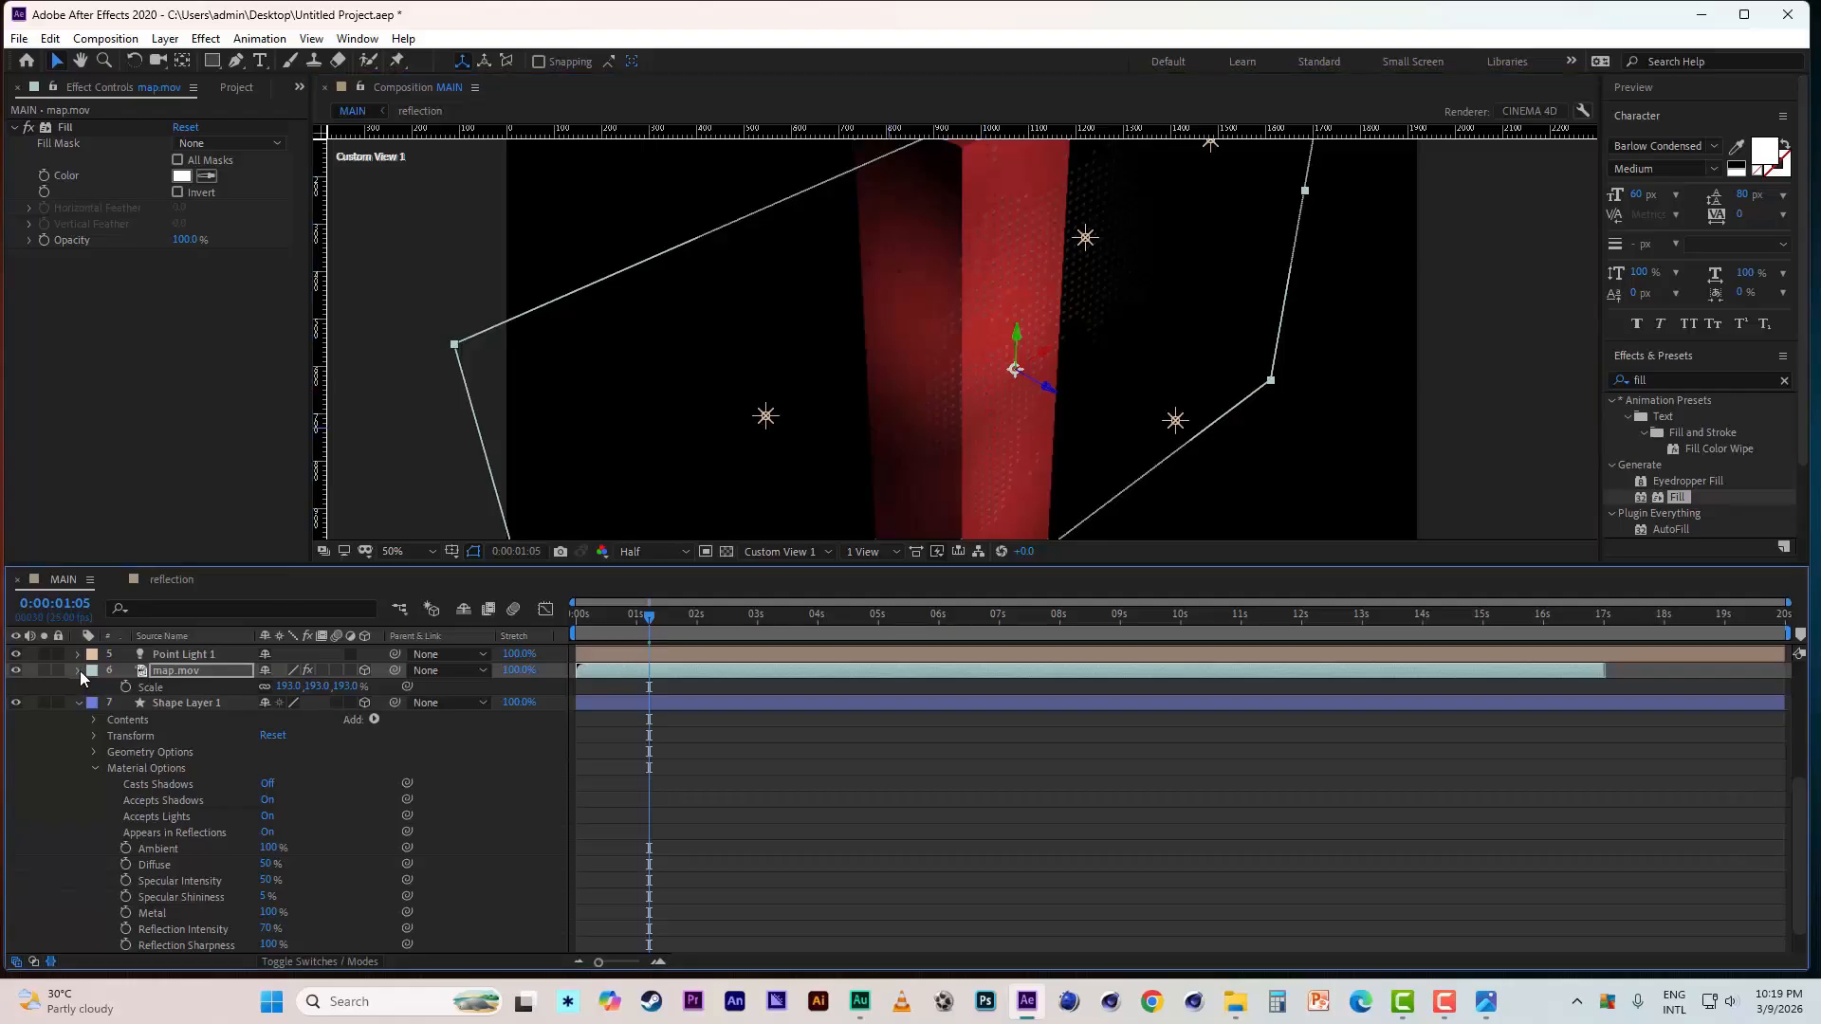
pyautogui.click(80, 672)
pyautogui.click(96, 701)
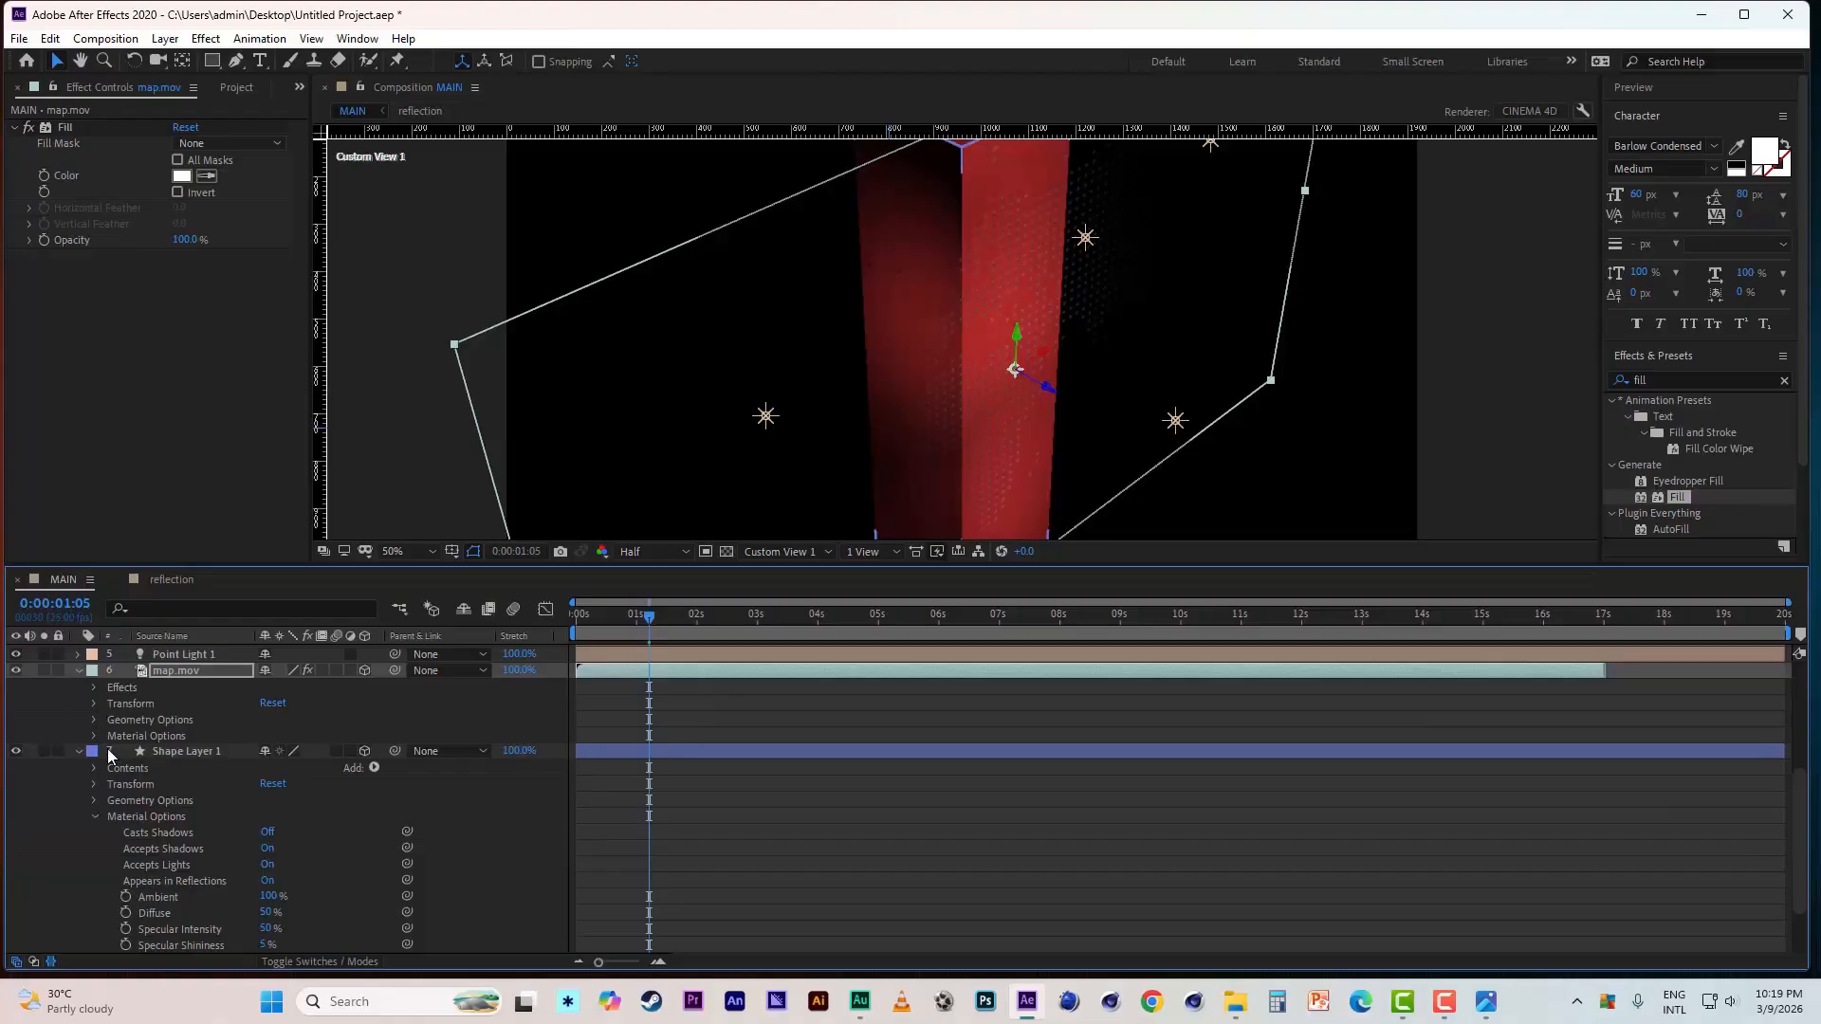
pyautogui.click(95, 736)
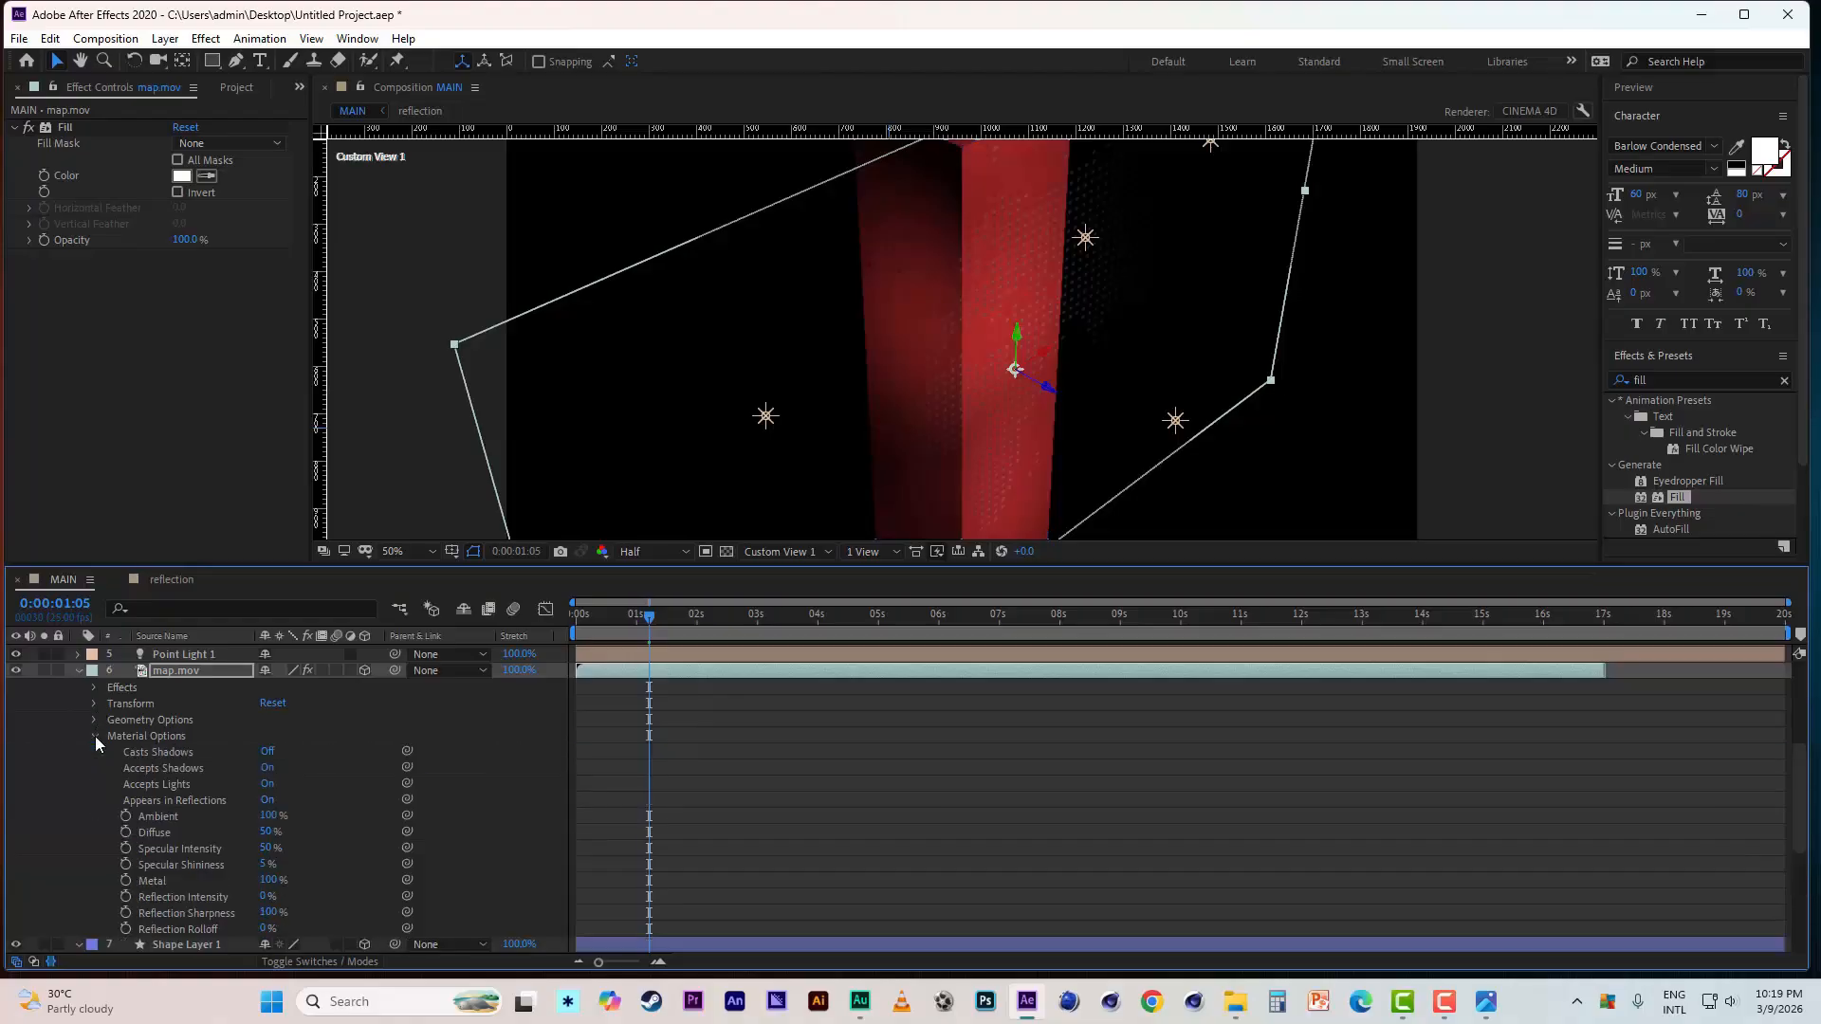
pyautogui.scroll(-1, 151, 808)
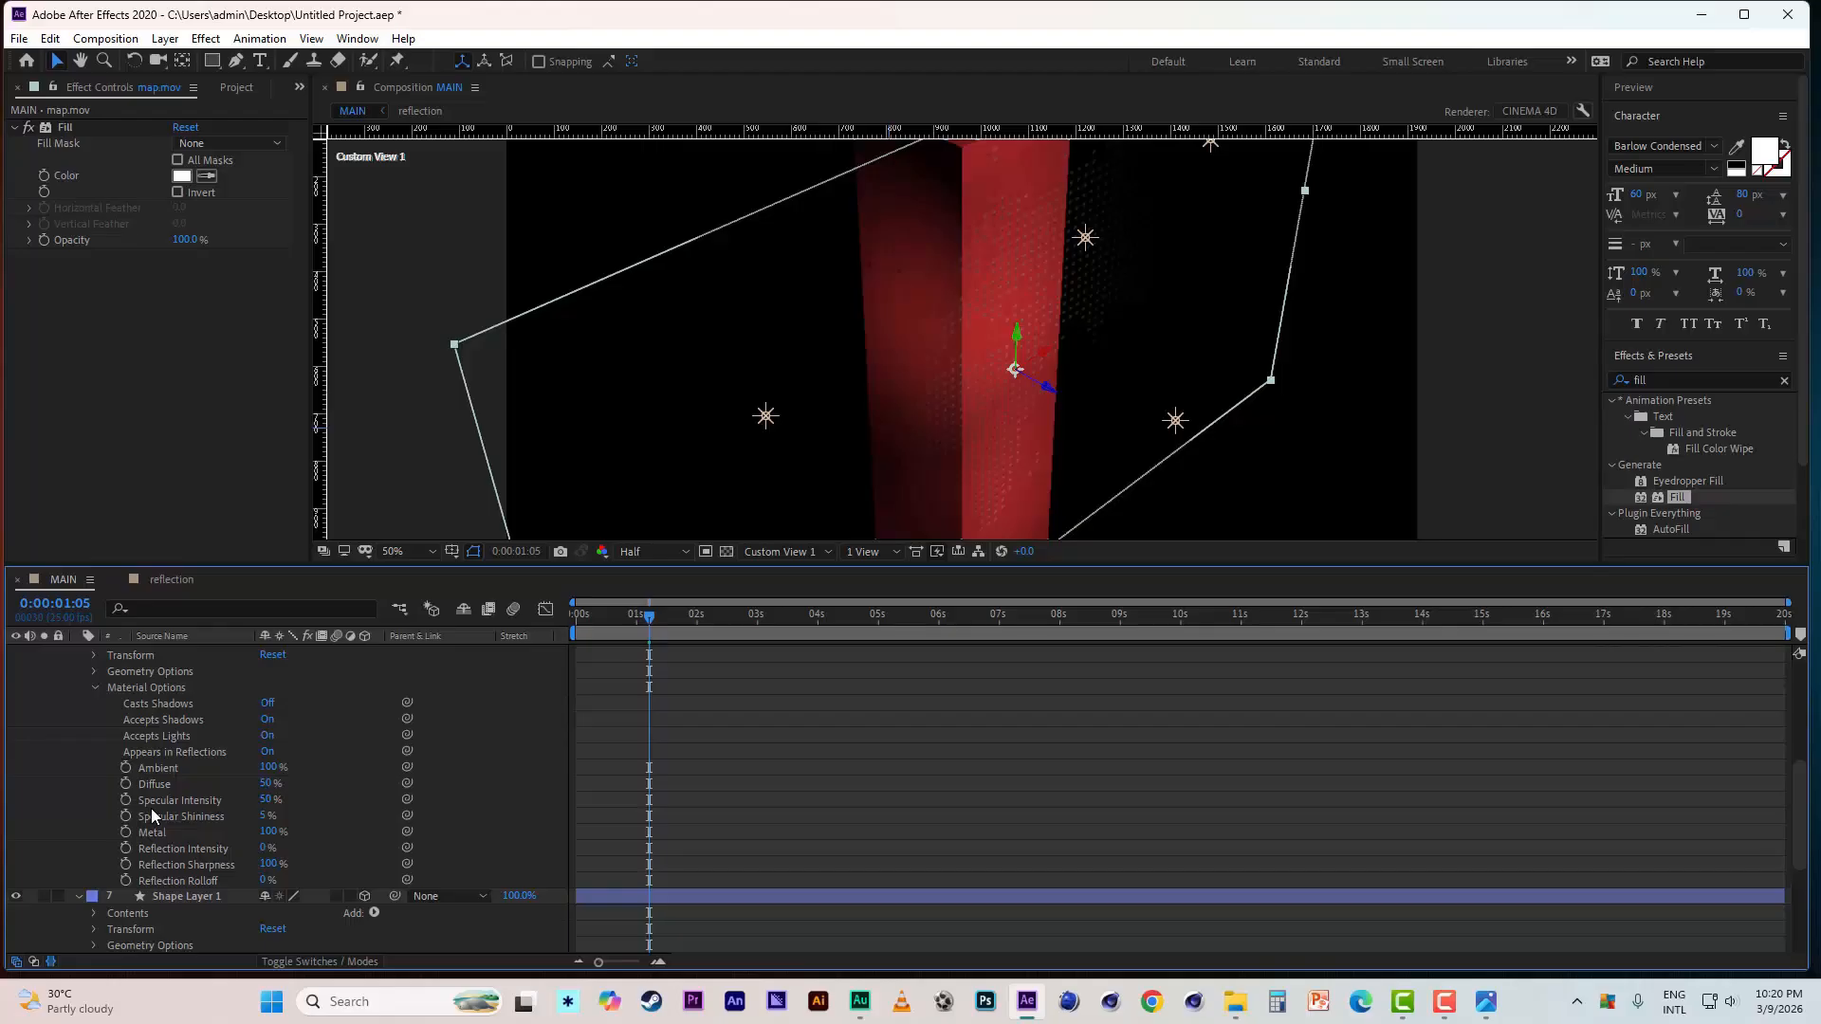
pyautogui.click(267, 736)
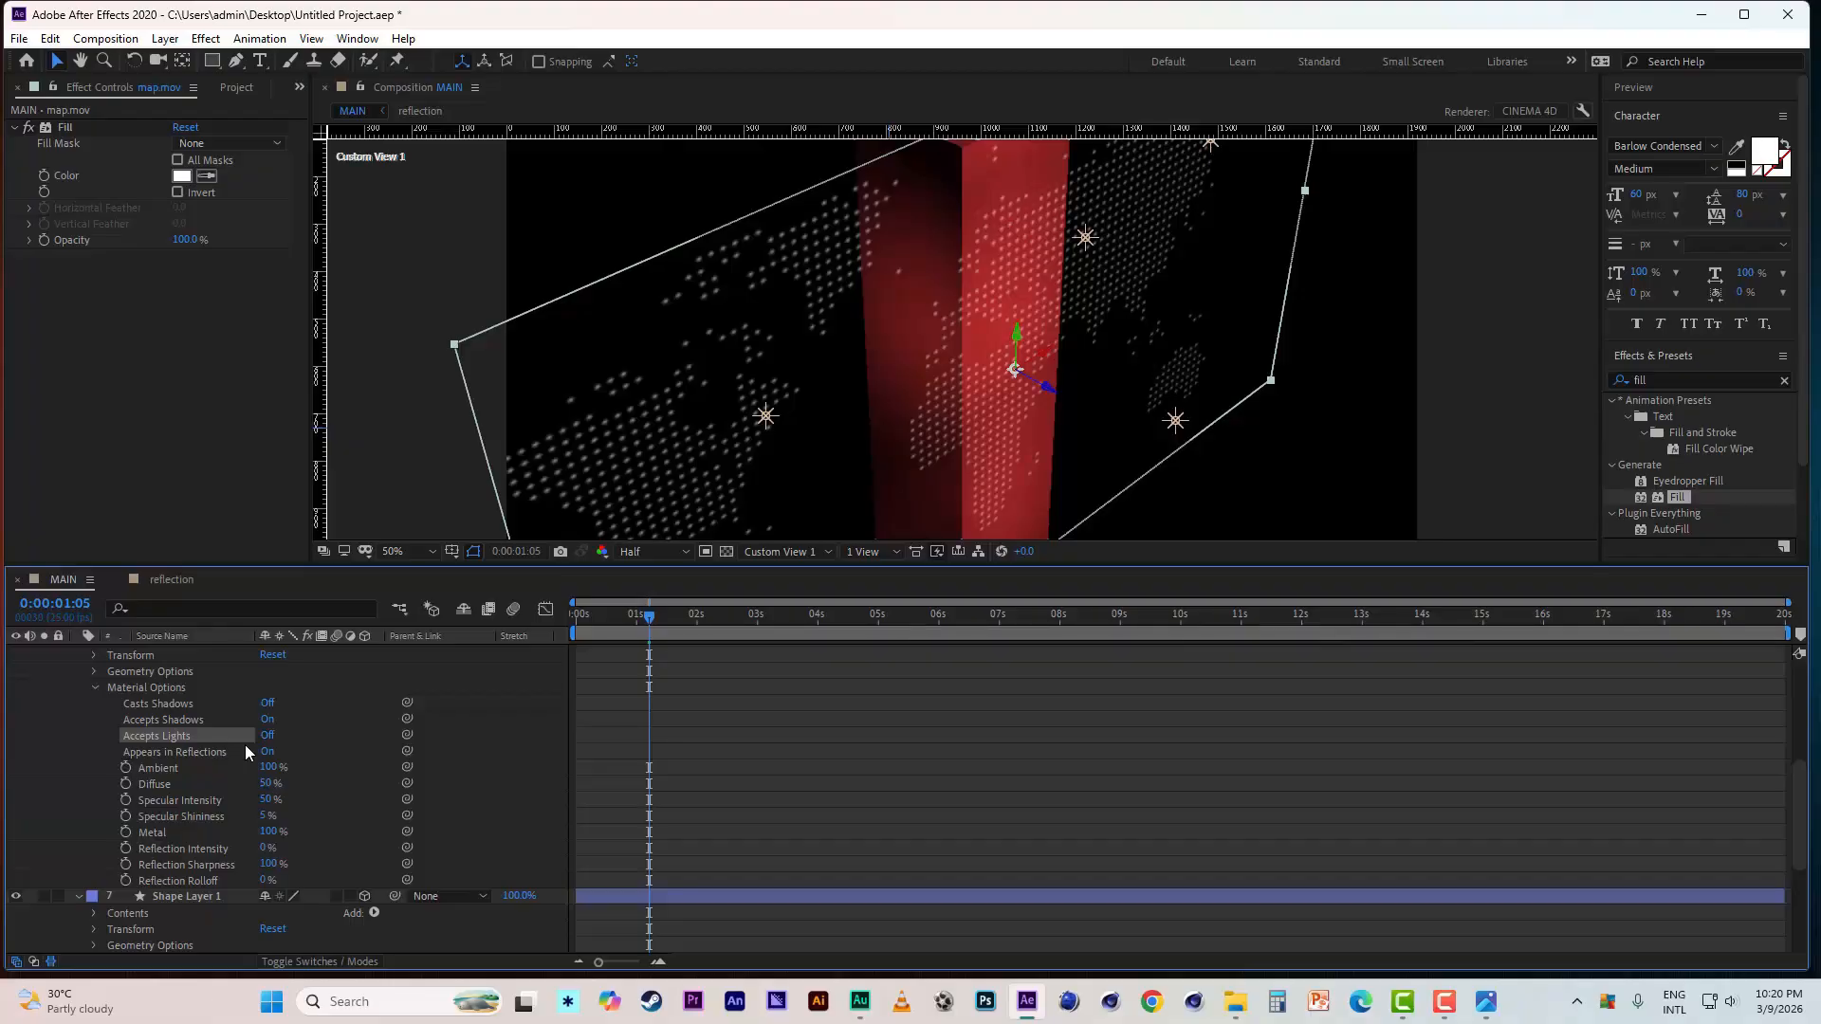
pyautogui.scroll(3, 172, 742)
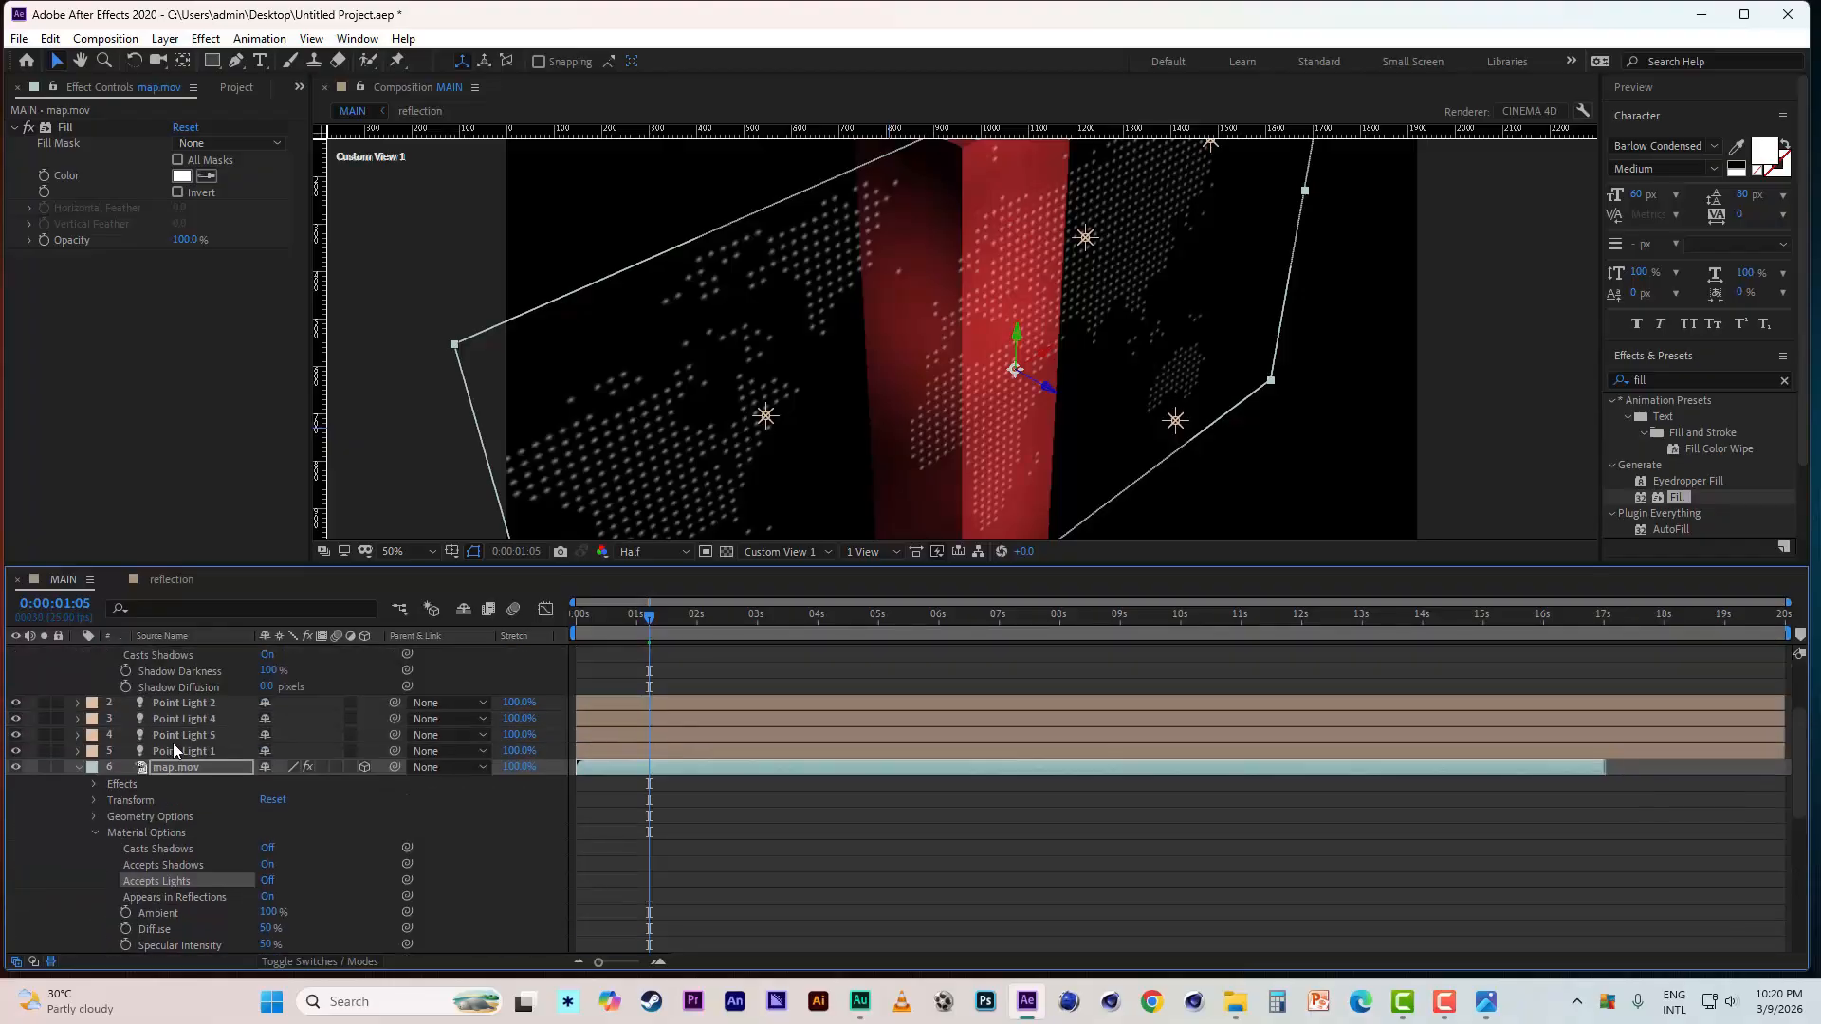
pyautogui.click(78, 768)
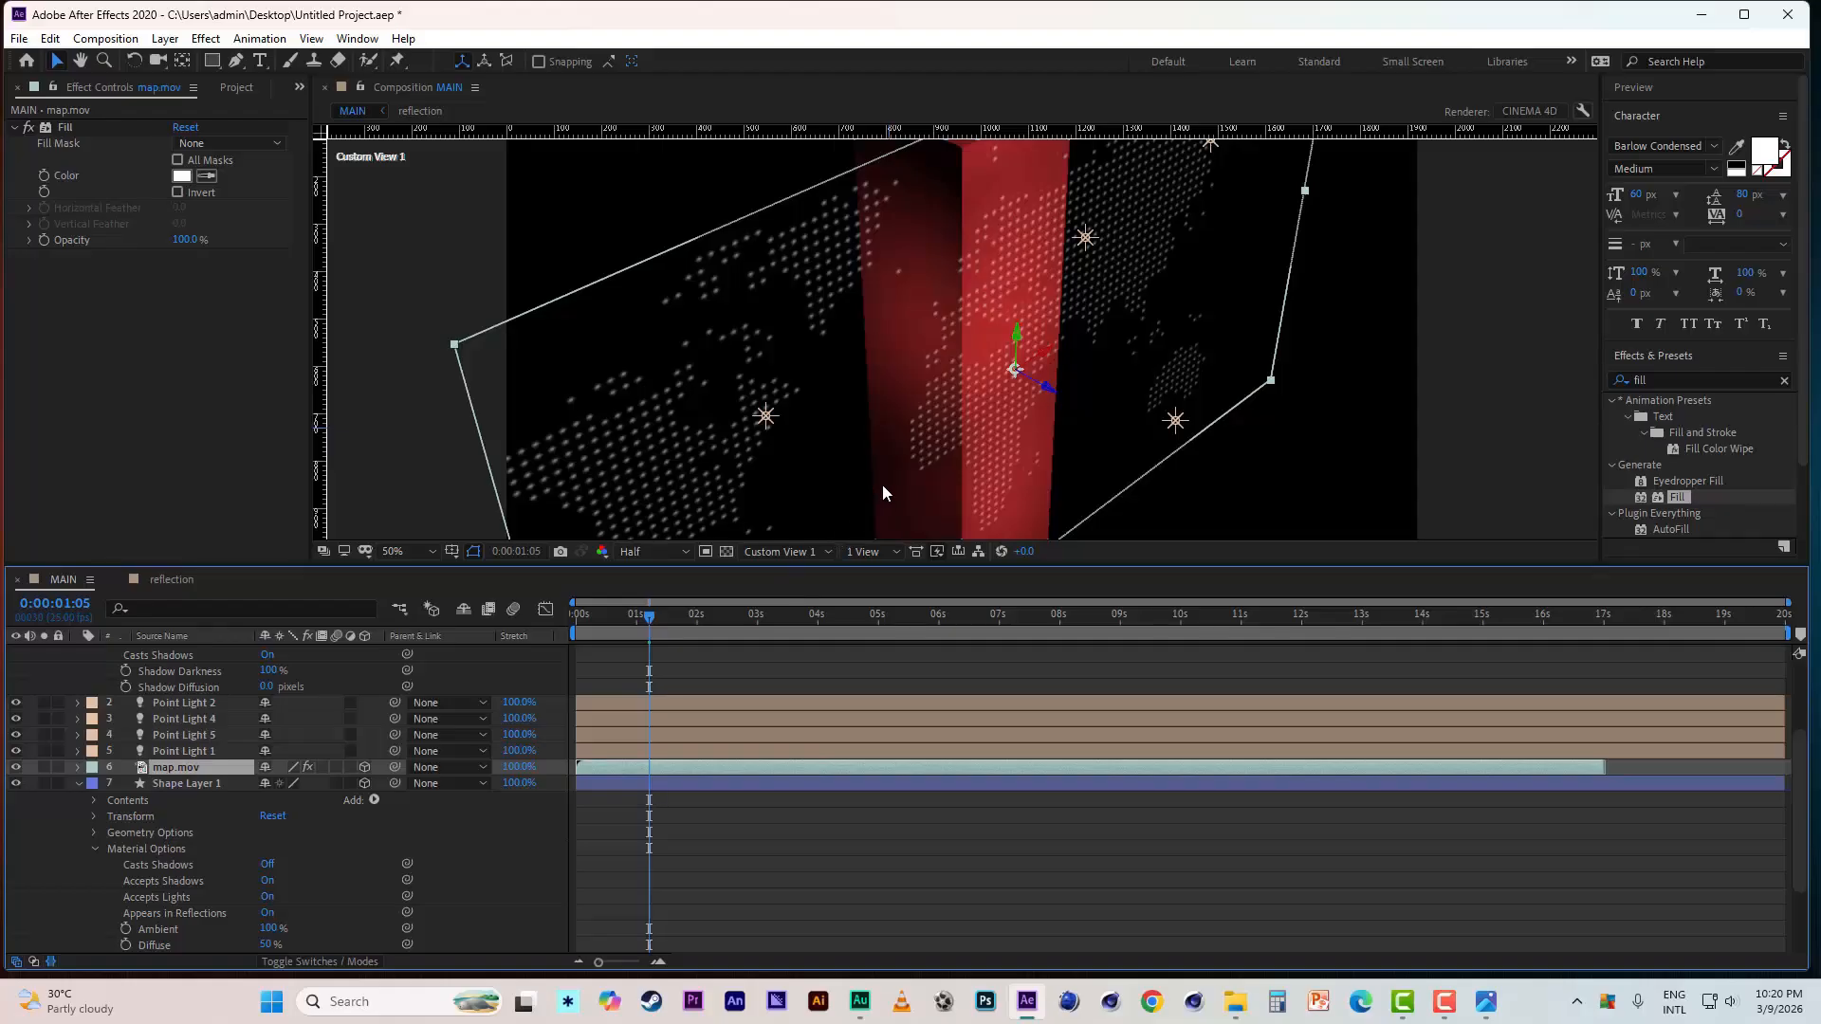
# - Switch the composition to the Active Camera view and scale the map.mov layer uniformly down to 130%
pyautogui.scroll(-2, 882, 484)
pyautogui.click(783, 552)
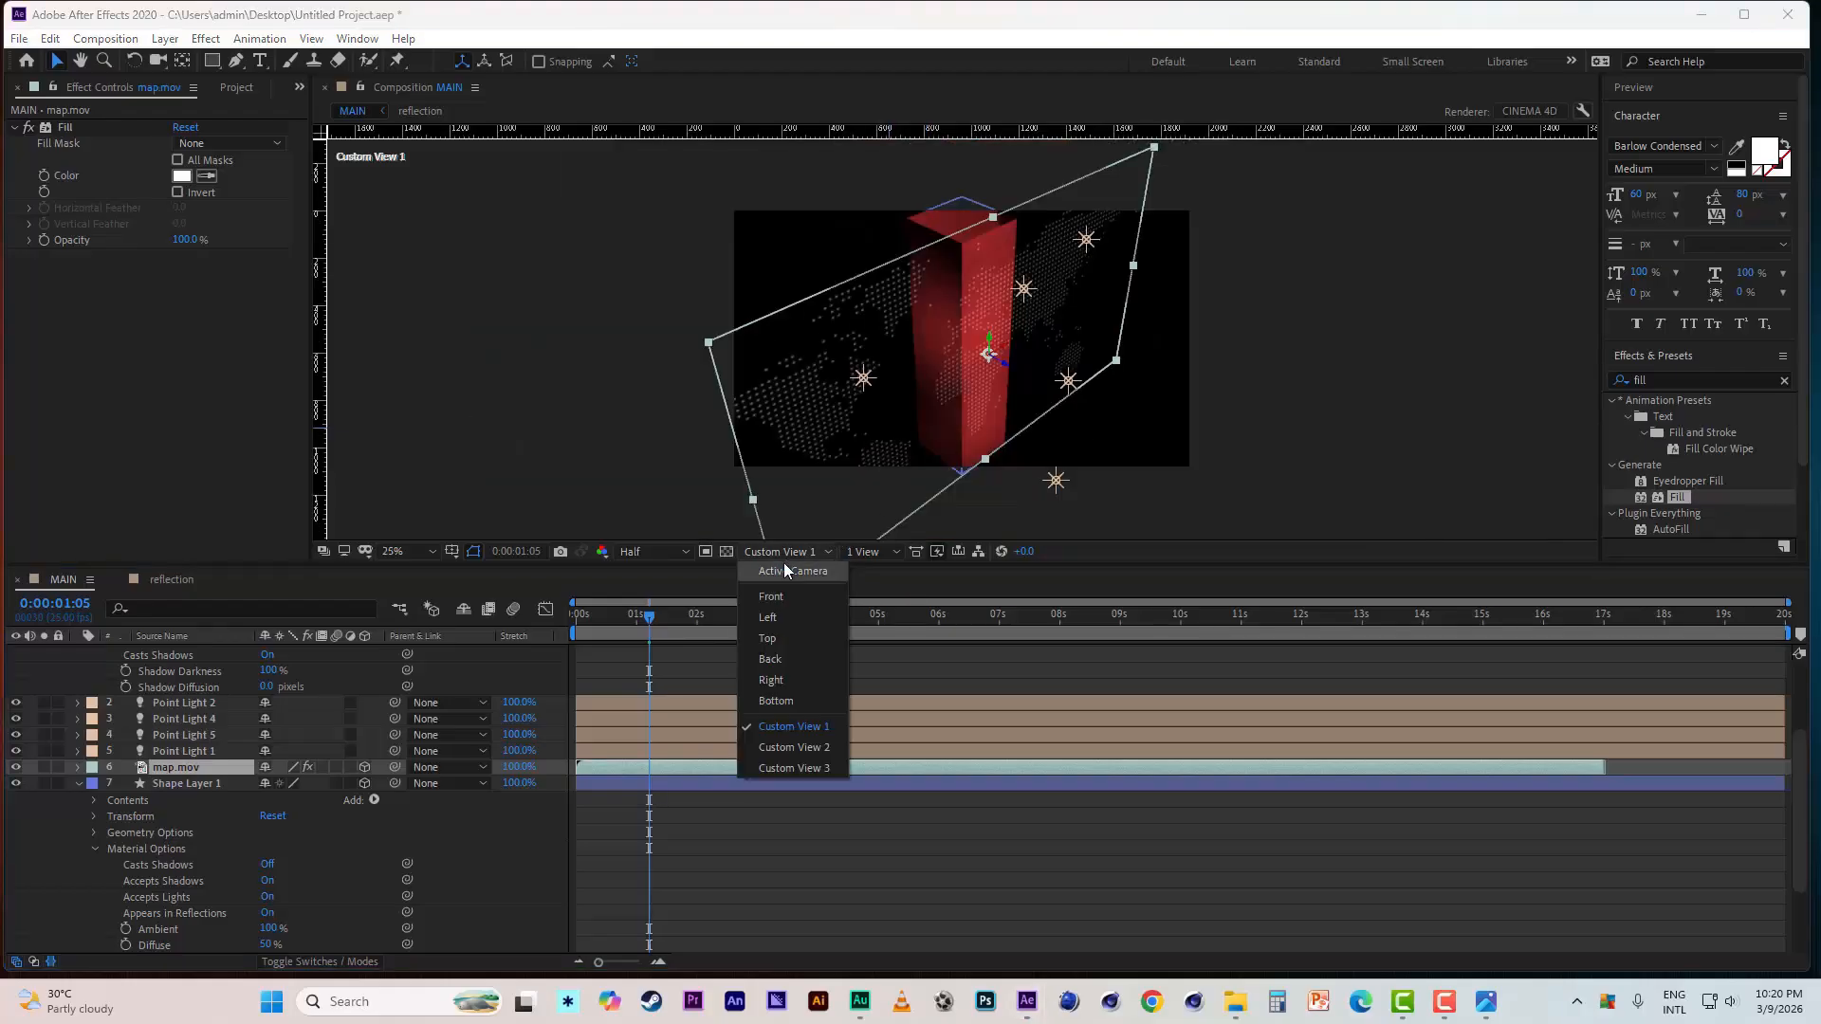
pyautogui.click(783, 570)
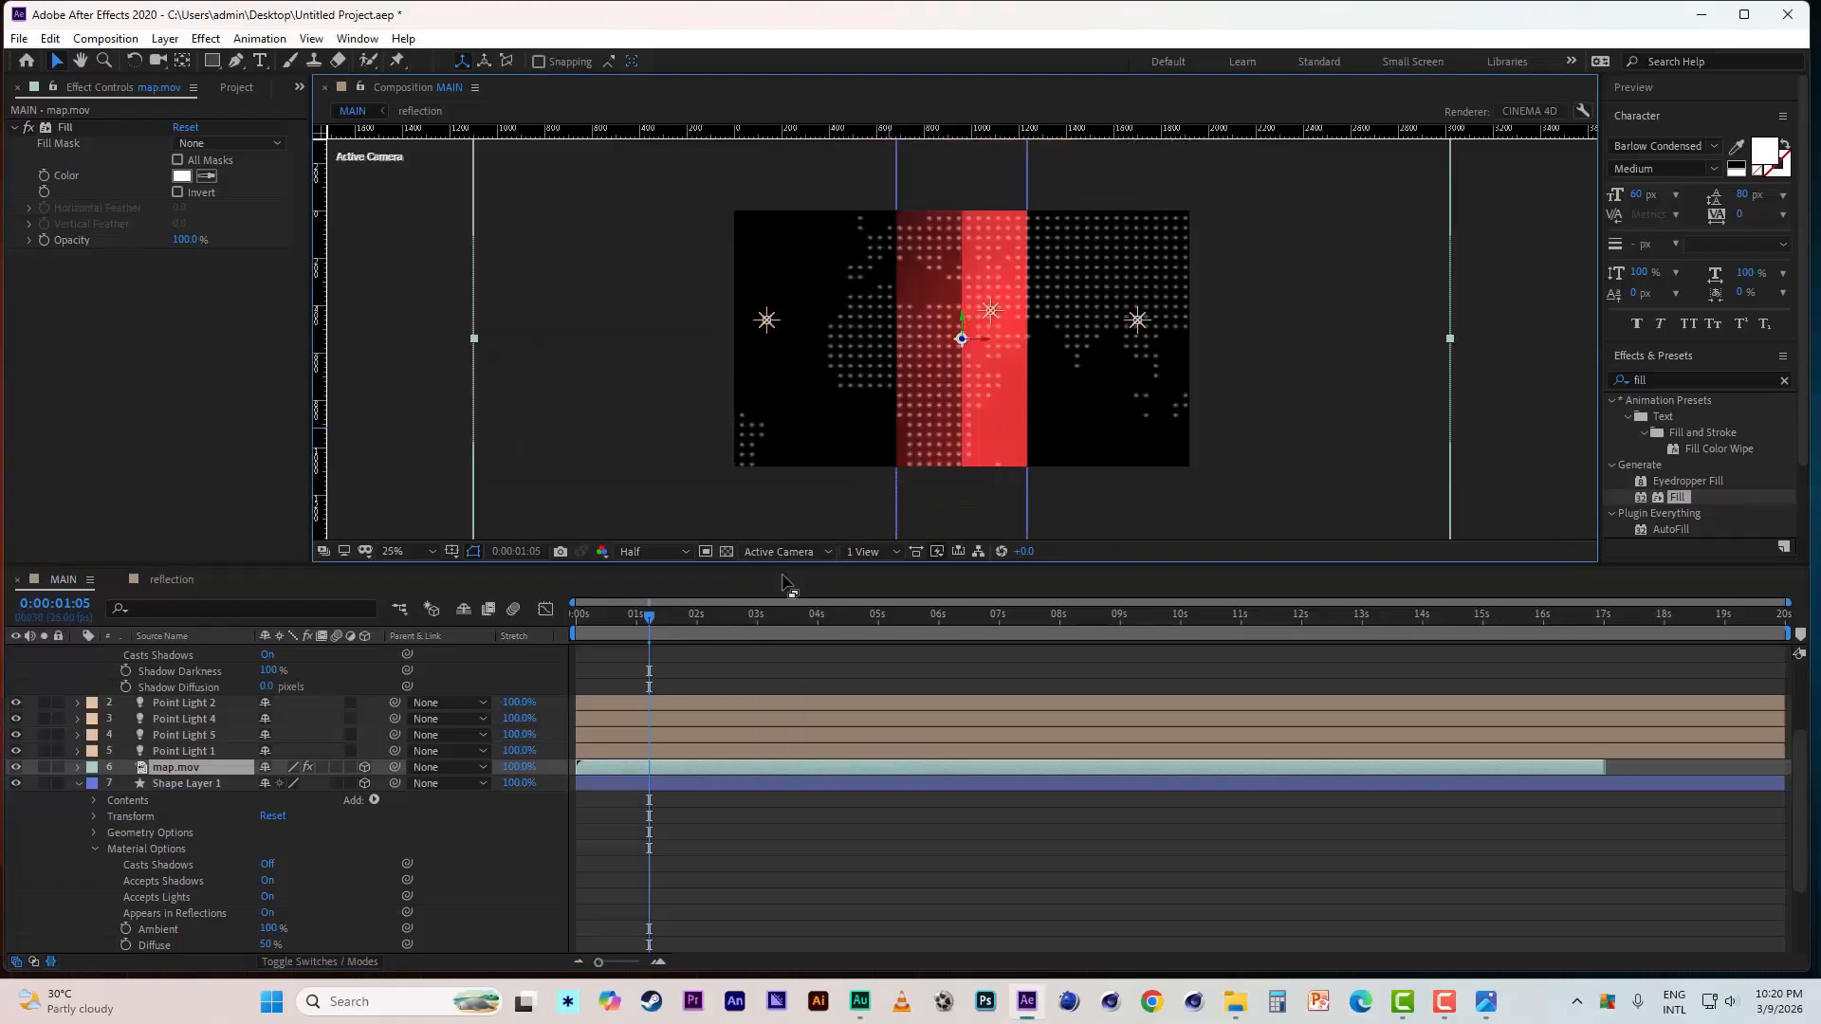
pyautogui.scroll(-1, 963, 429)
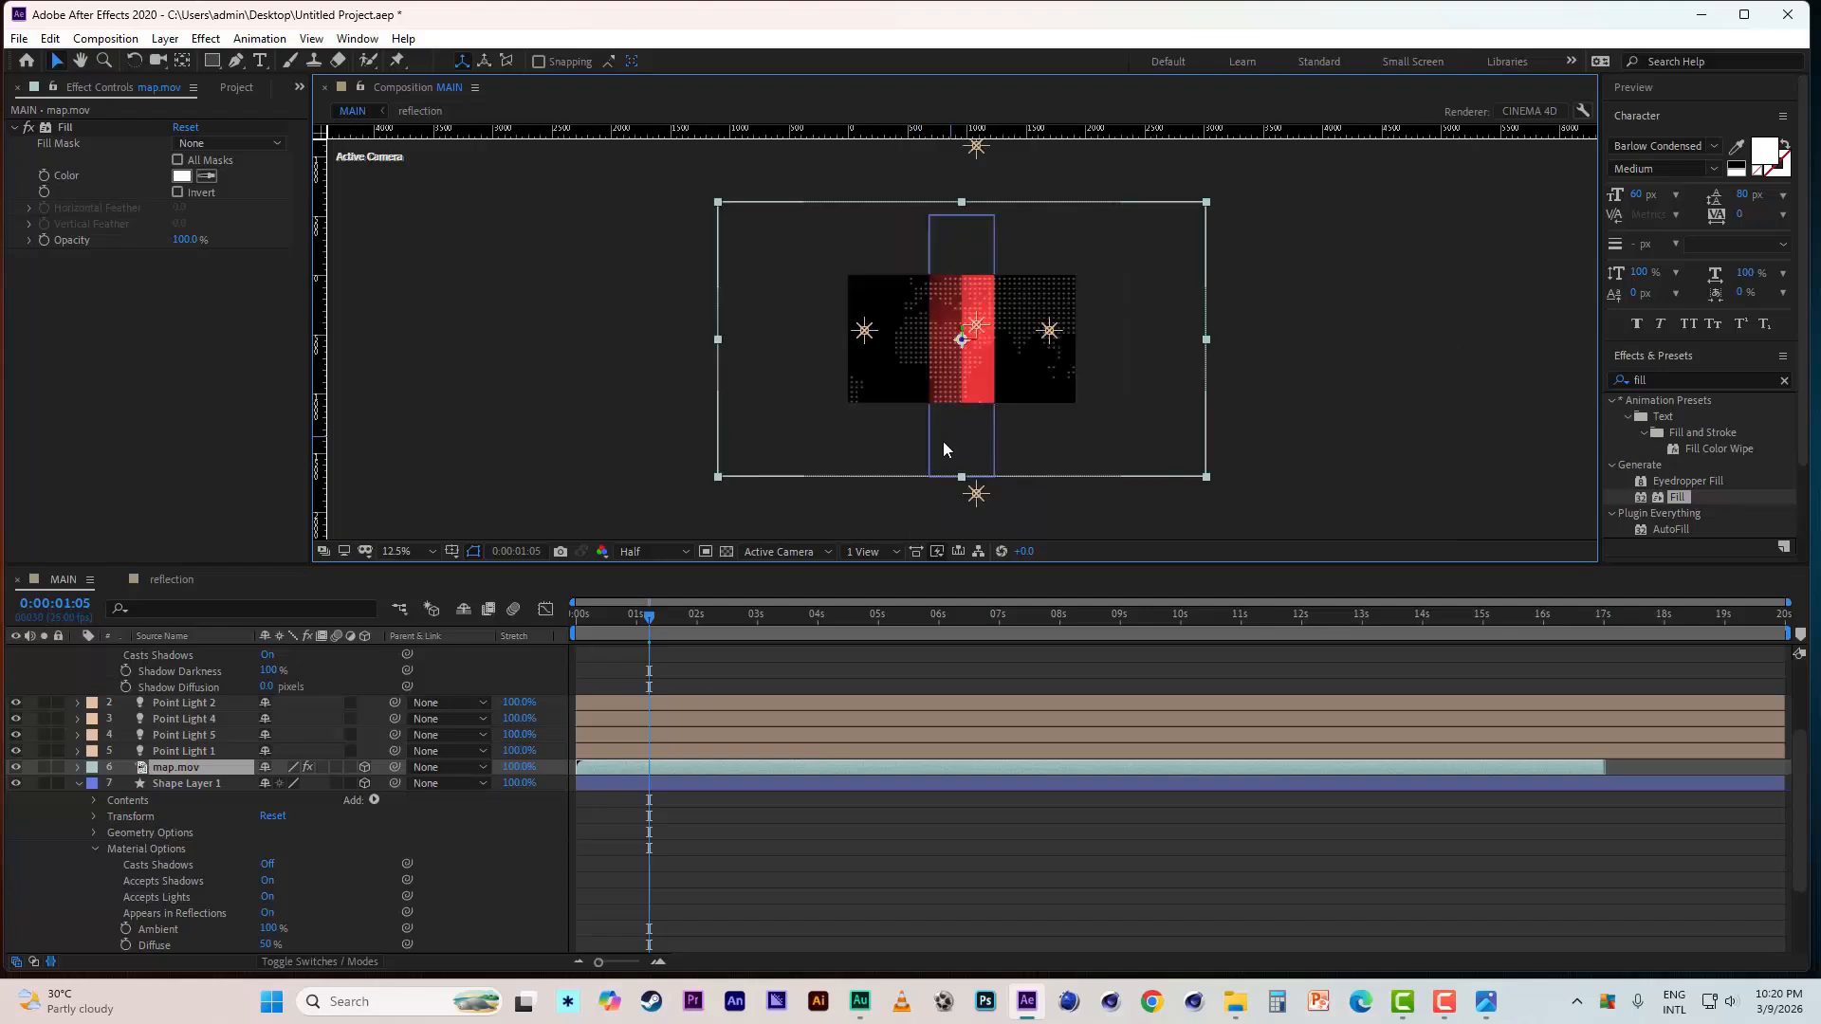
pyautogui.press('s')
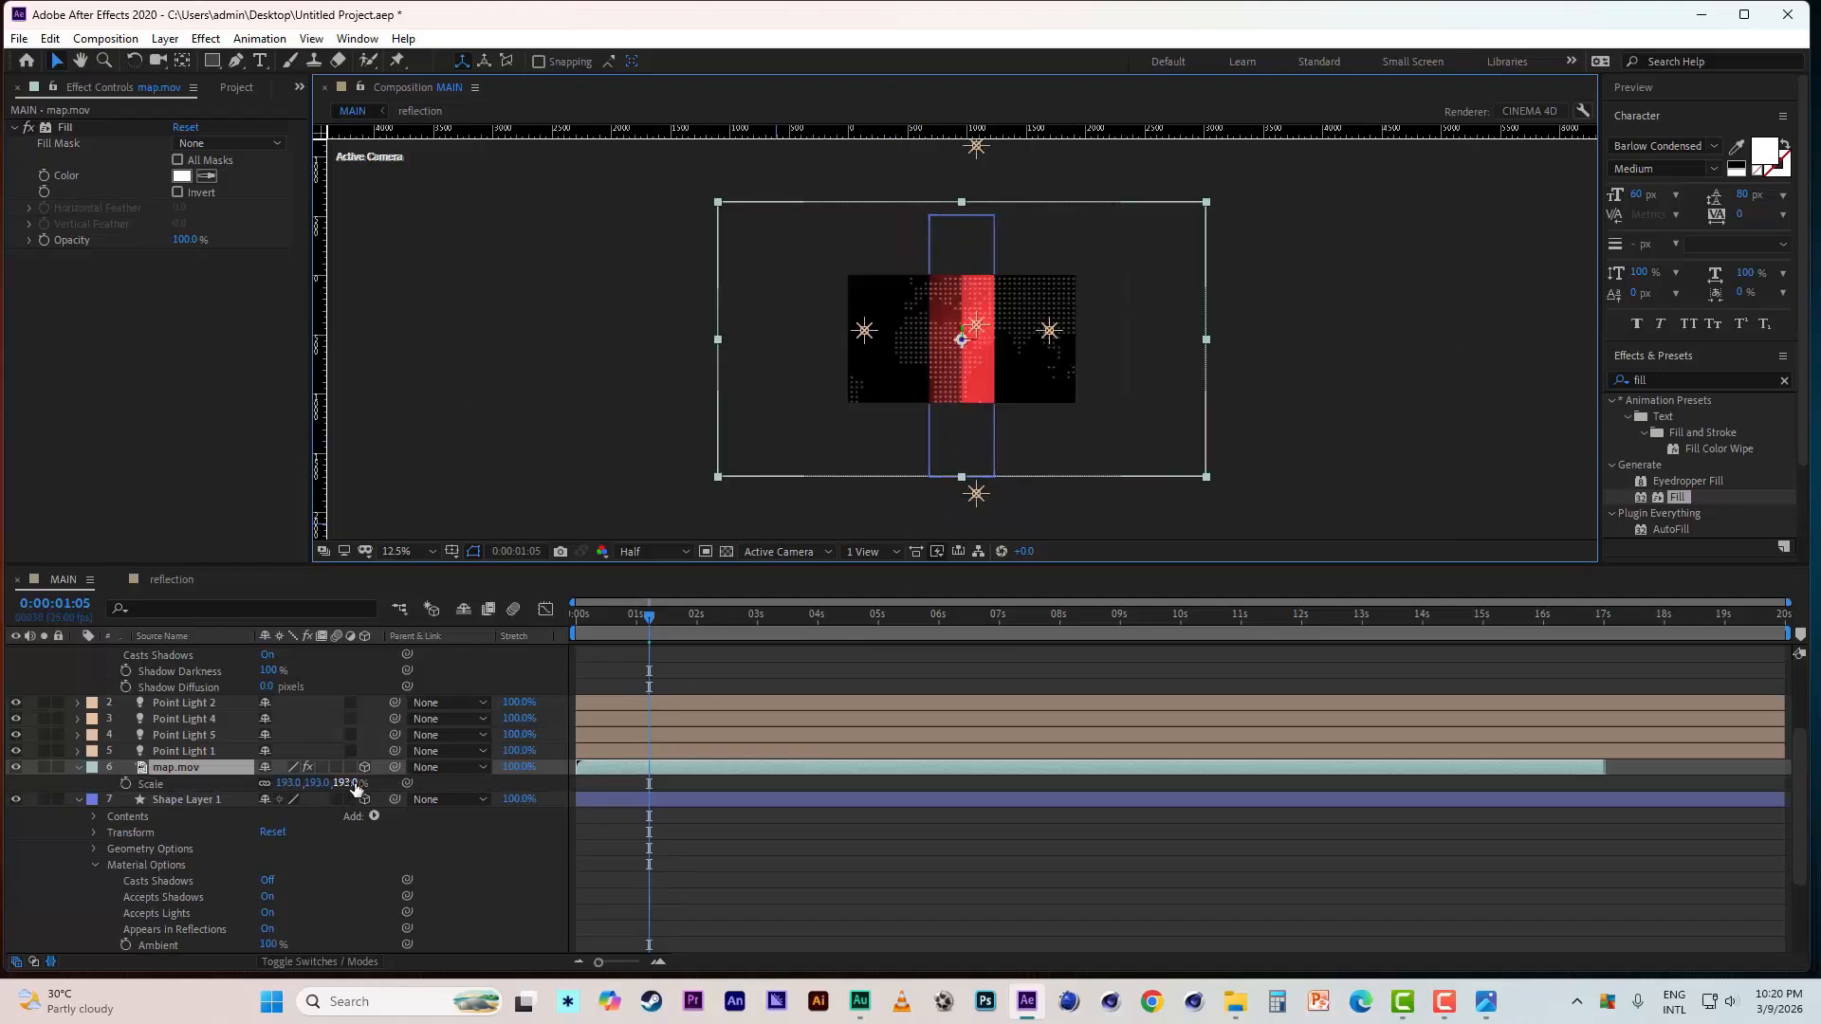
pyautogui.moveTo(354, 787); pyautogui.dragTo(305, 786)
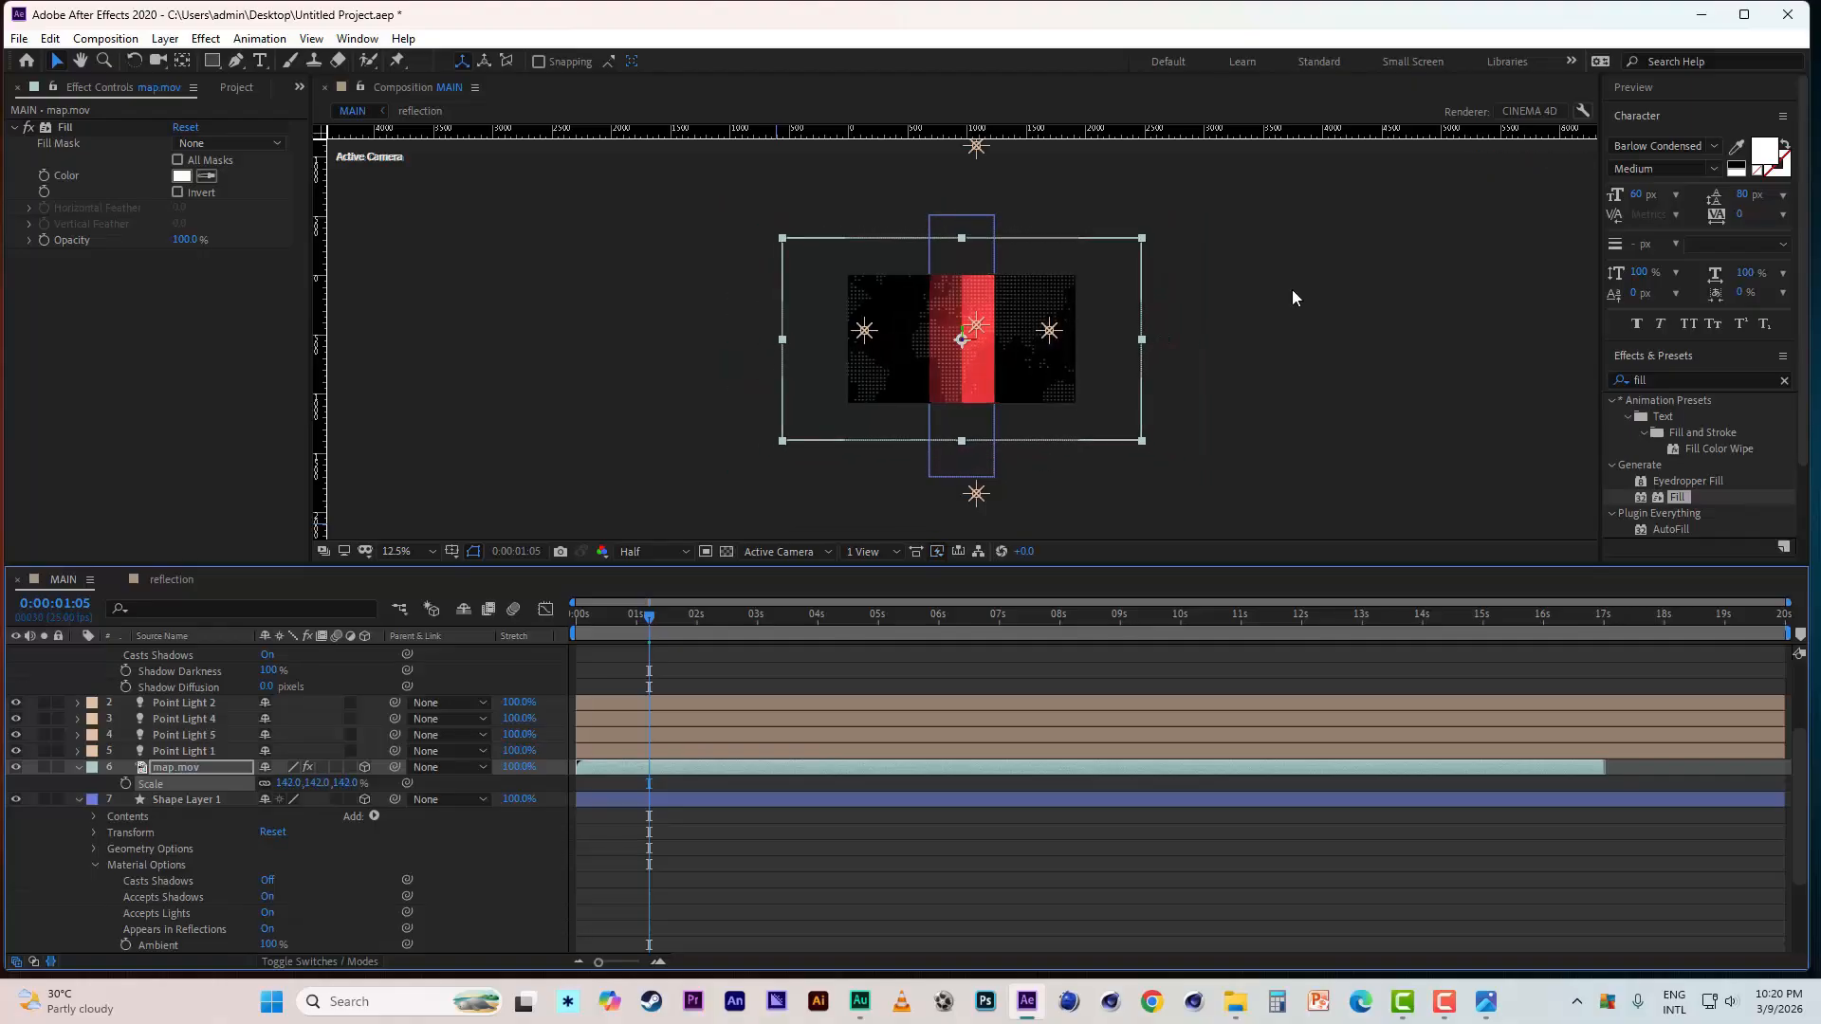
pyautogui.scroll(1, 1240, 287)
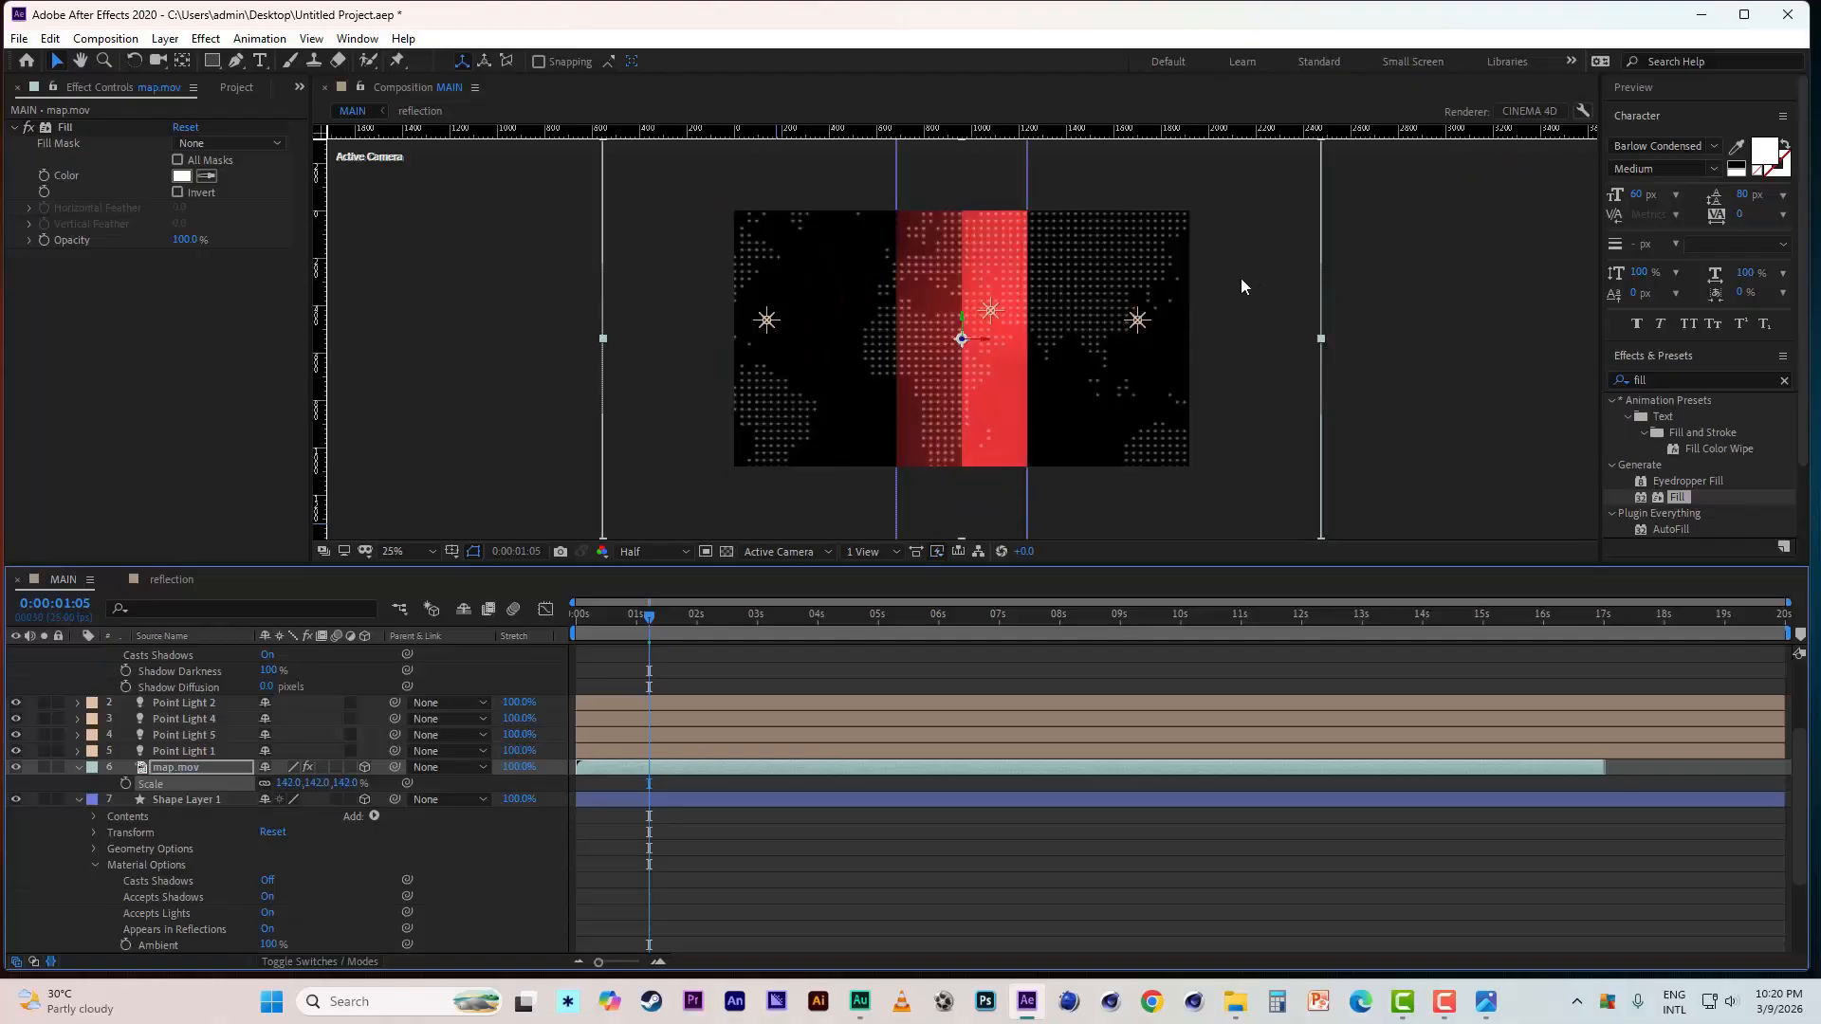
pyautogui.click(349, 784)
pyautogui.write('130')
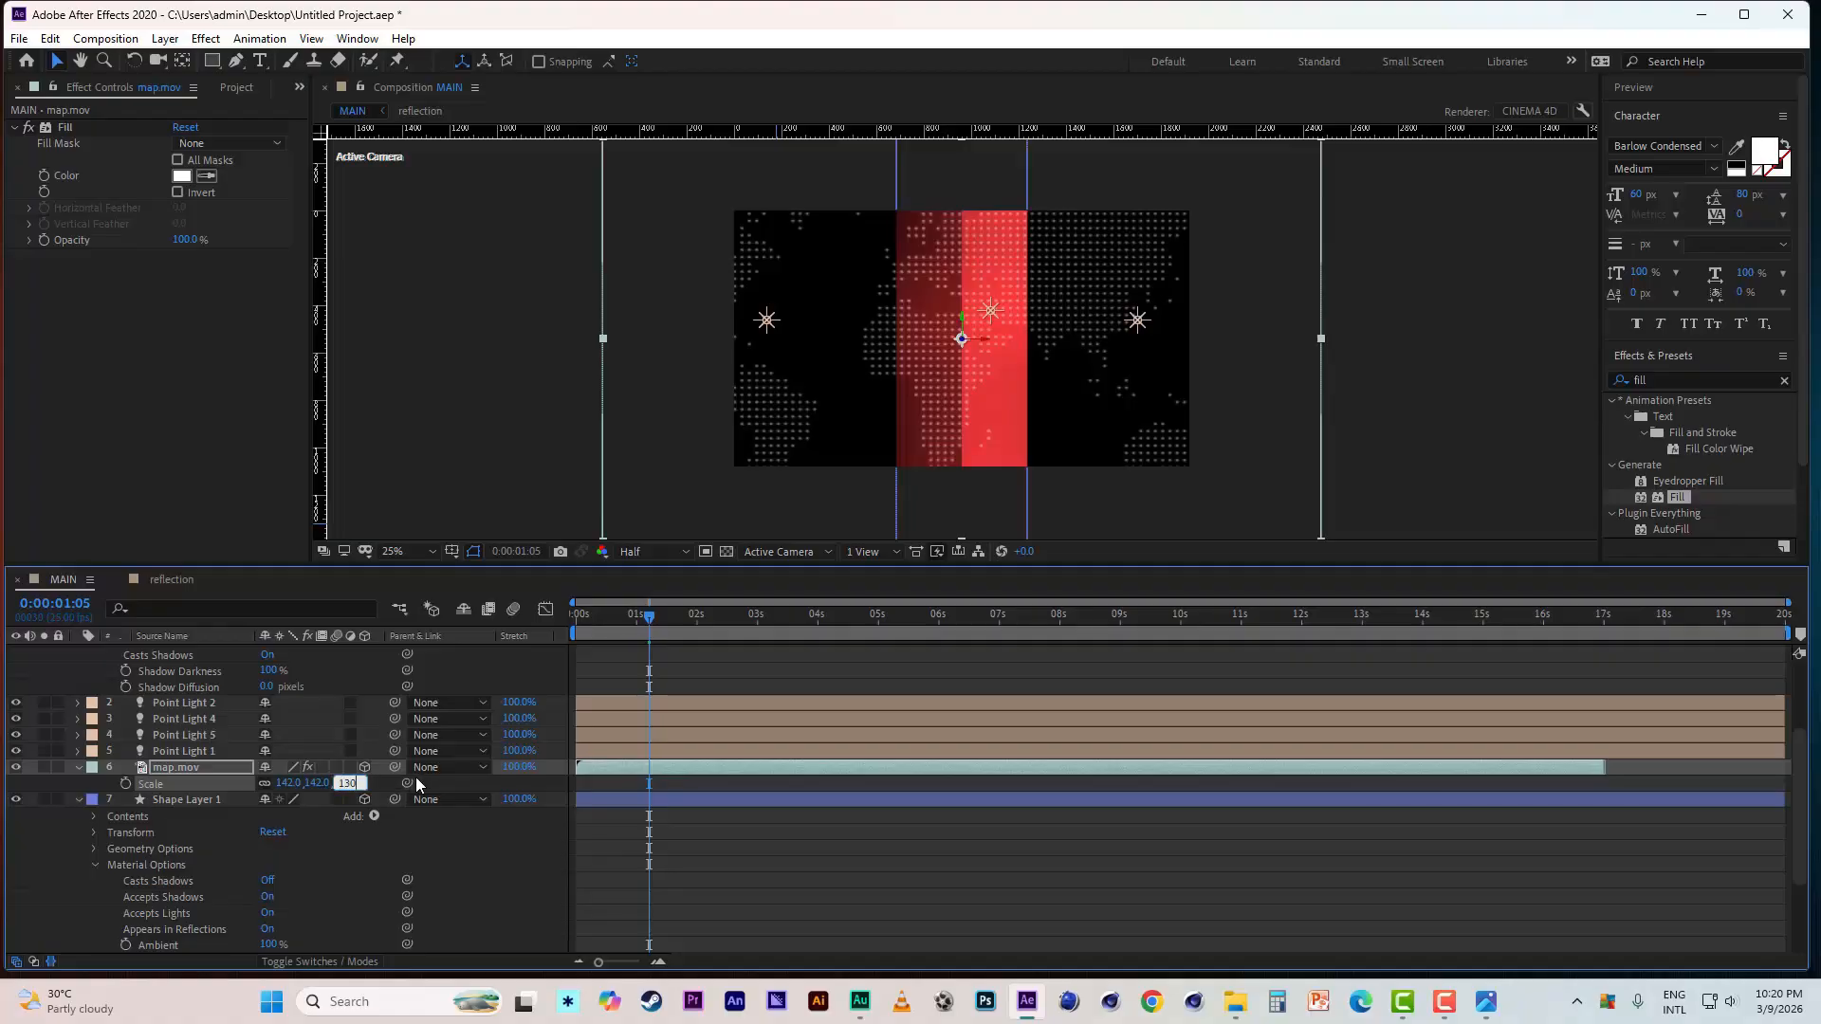
pyautogui.click(436, 782)
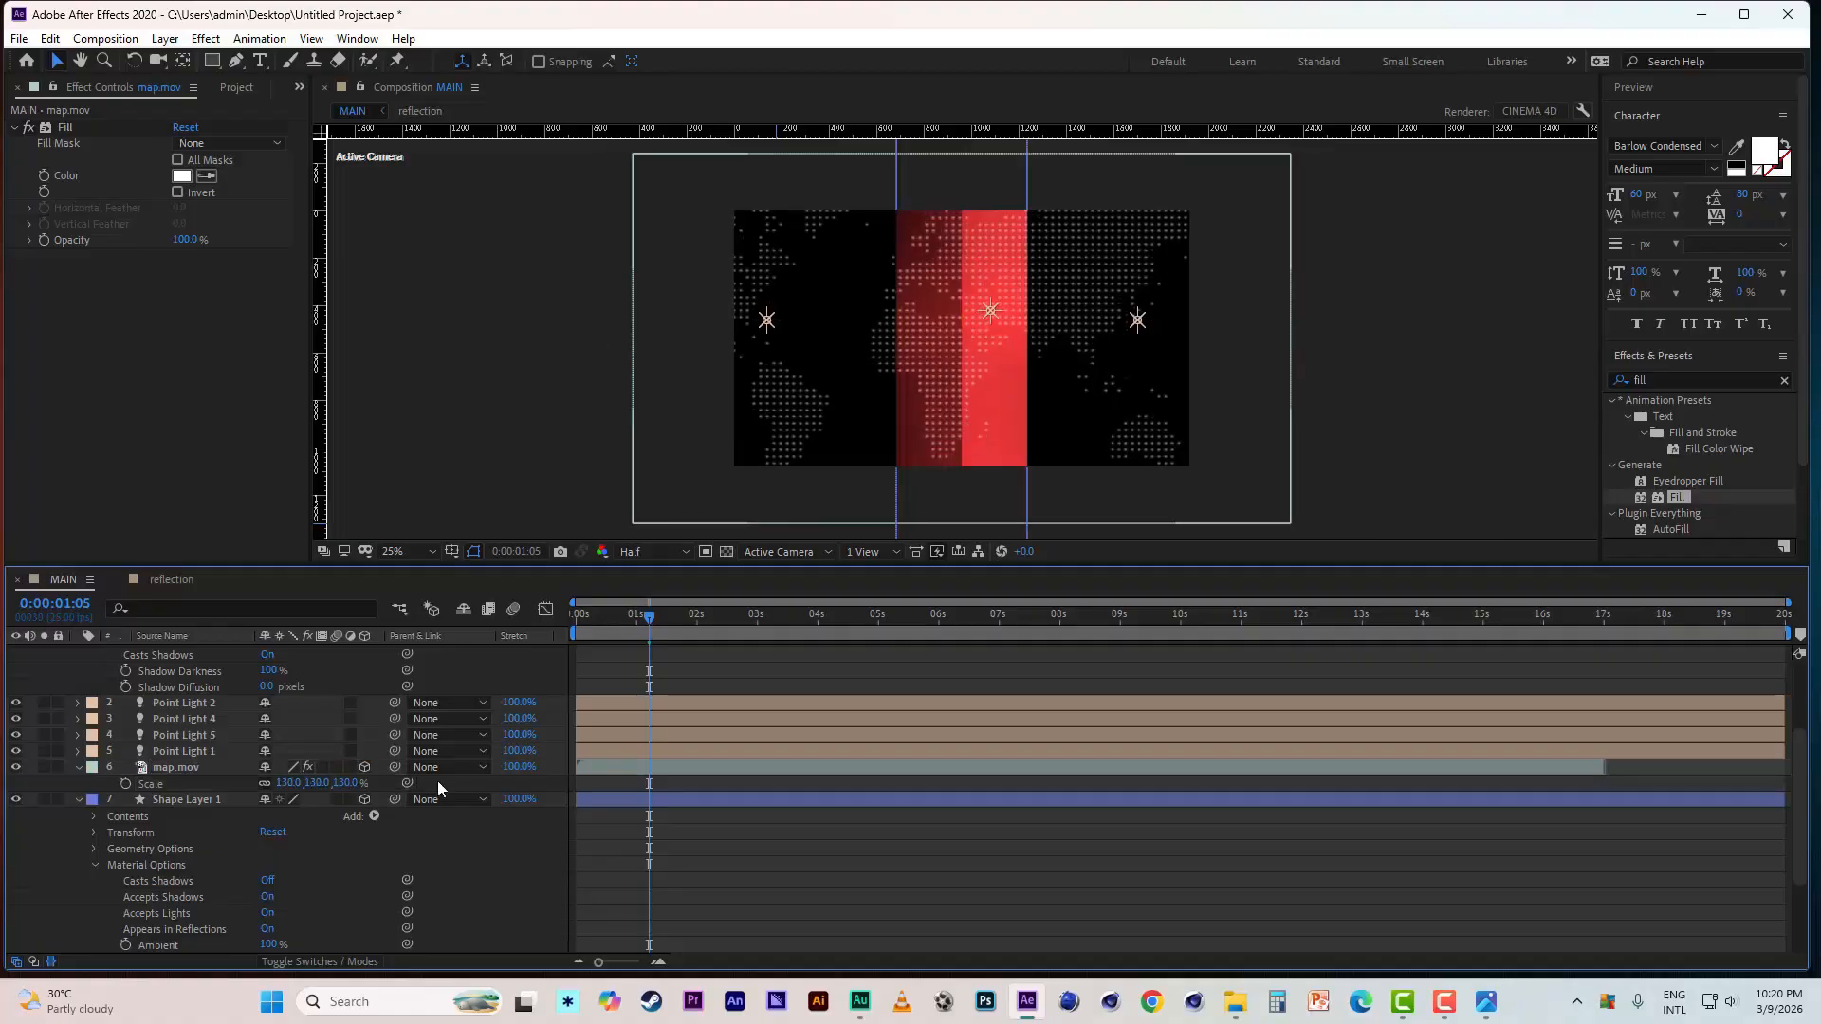
# - Collapse the open layer properties, parent map.mov to Shape Layer 1, and reveal the rotation properties of Shape Layer 1
pyautogui.click(78, 800)
pyautogui.click(78, 893)
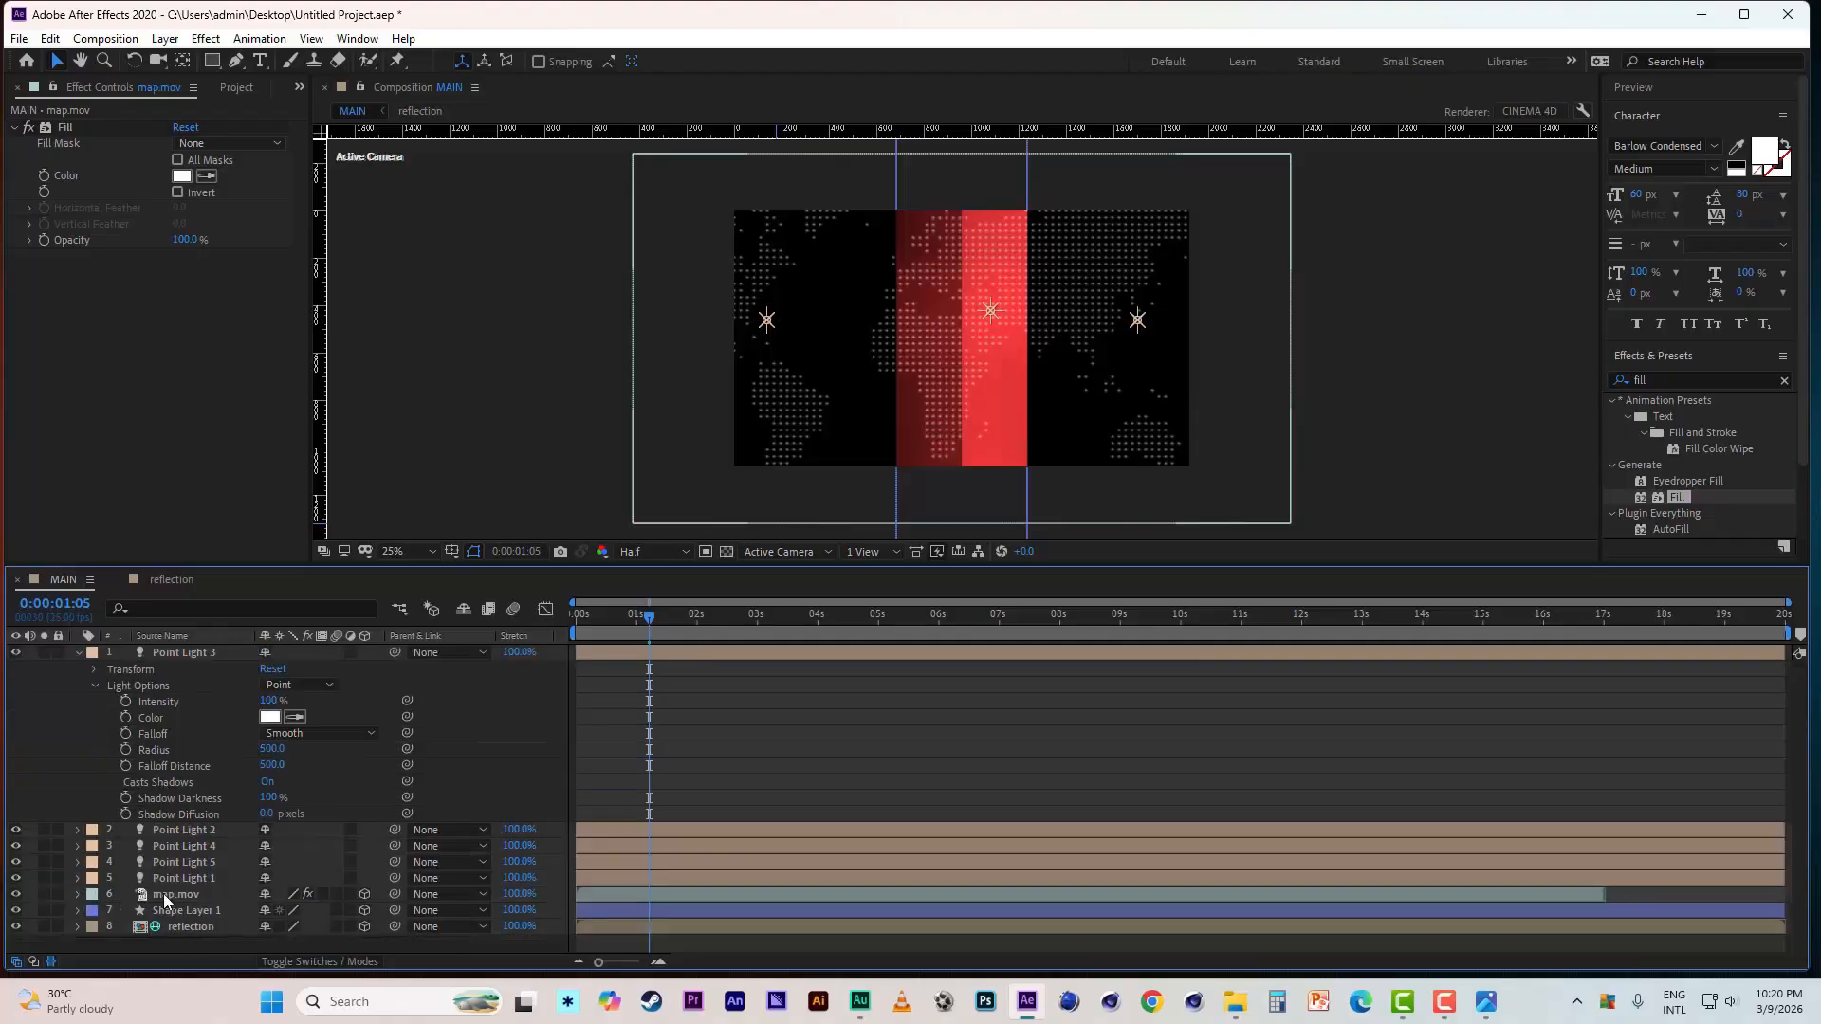
pyautogui.click(186, 893)
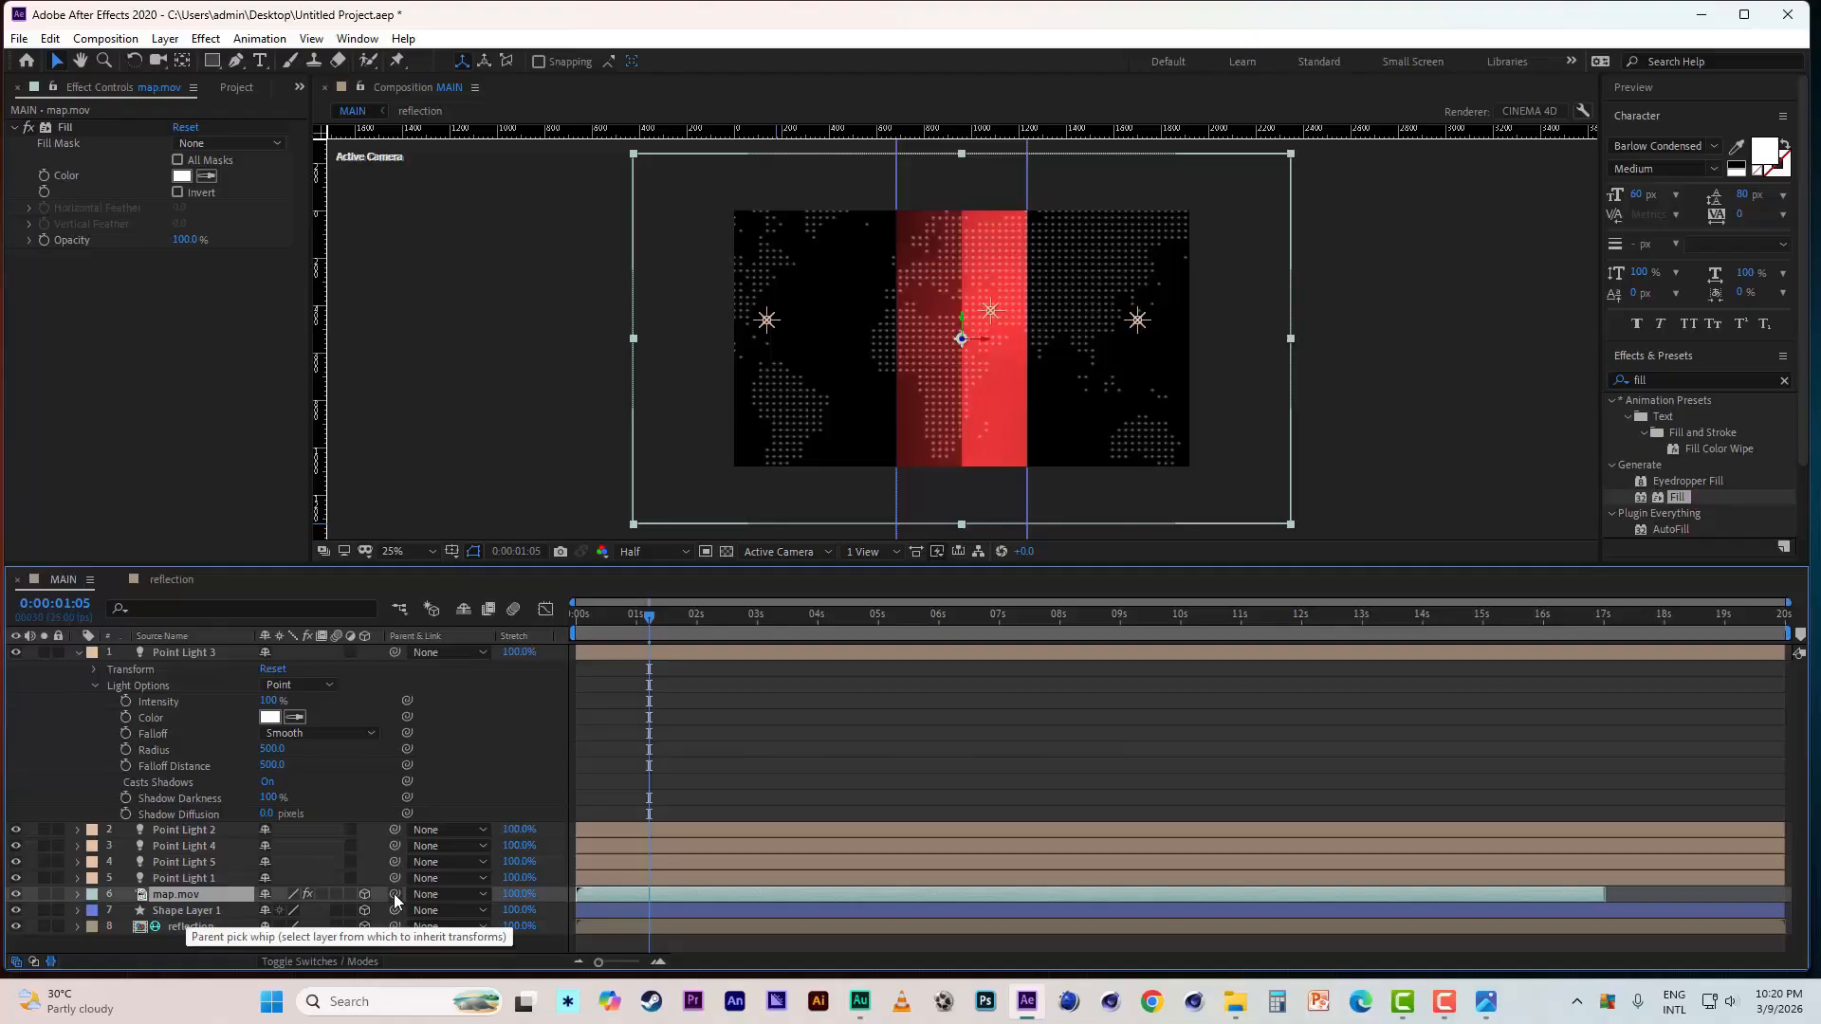
pyautogui.moveTo(395, 897); pyautogui.dragTo(159, 914)
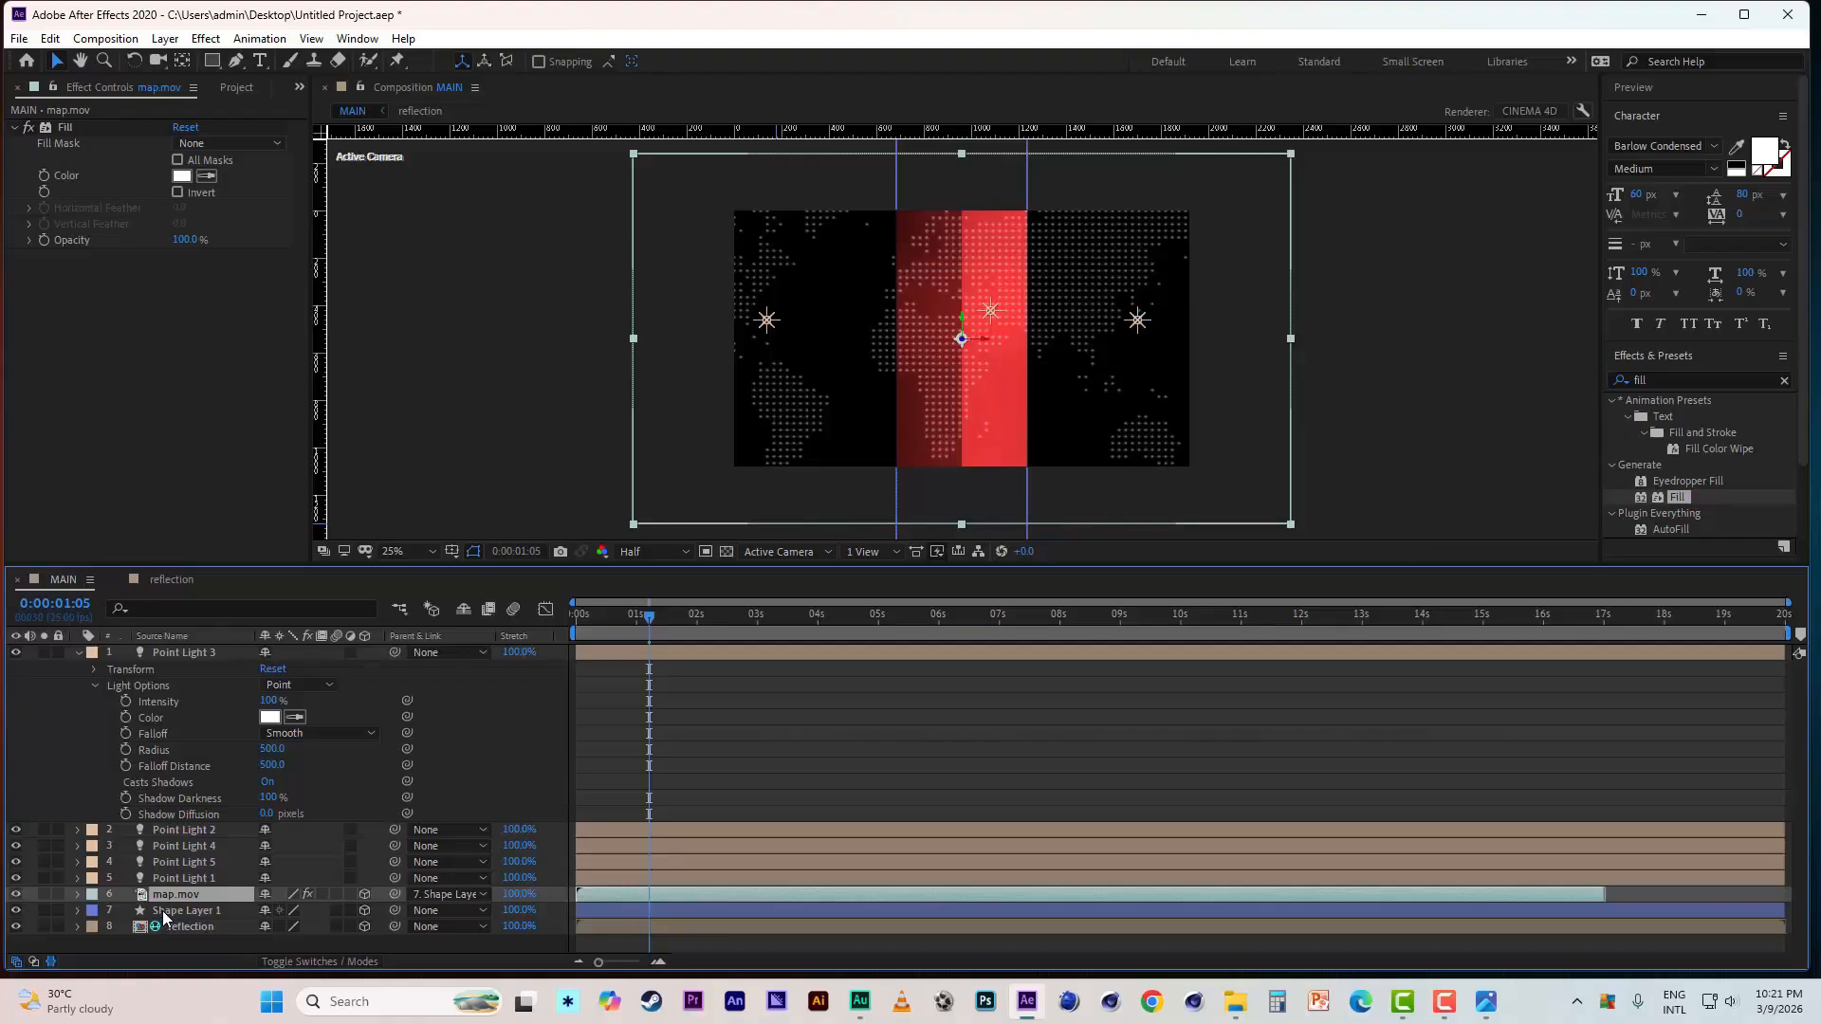
pyautogui.click(163, 910)
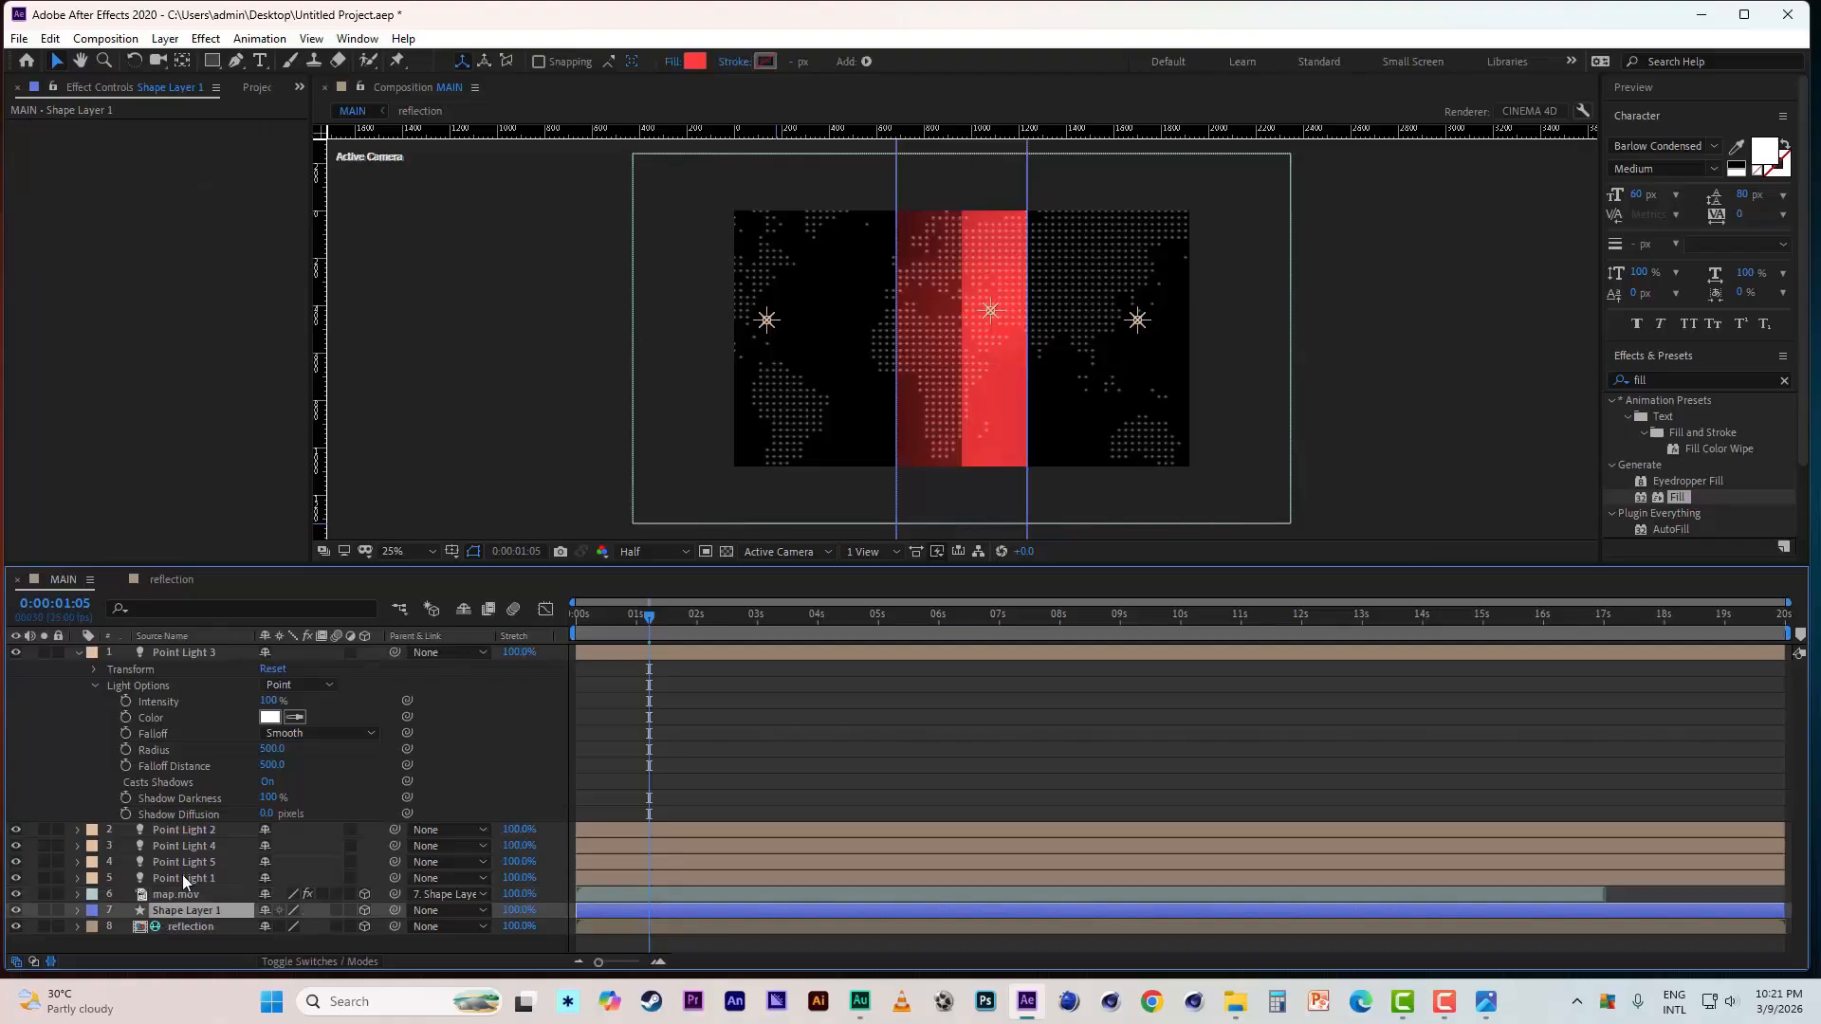
pyautogui.press('r')
# - Try rotating Shape Layer 1 about its Z axis to test the parented map, and undo the rotation
pyautogui.scroll(-1, 195, 869)
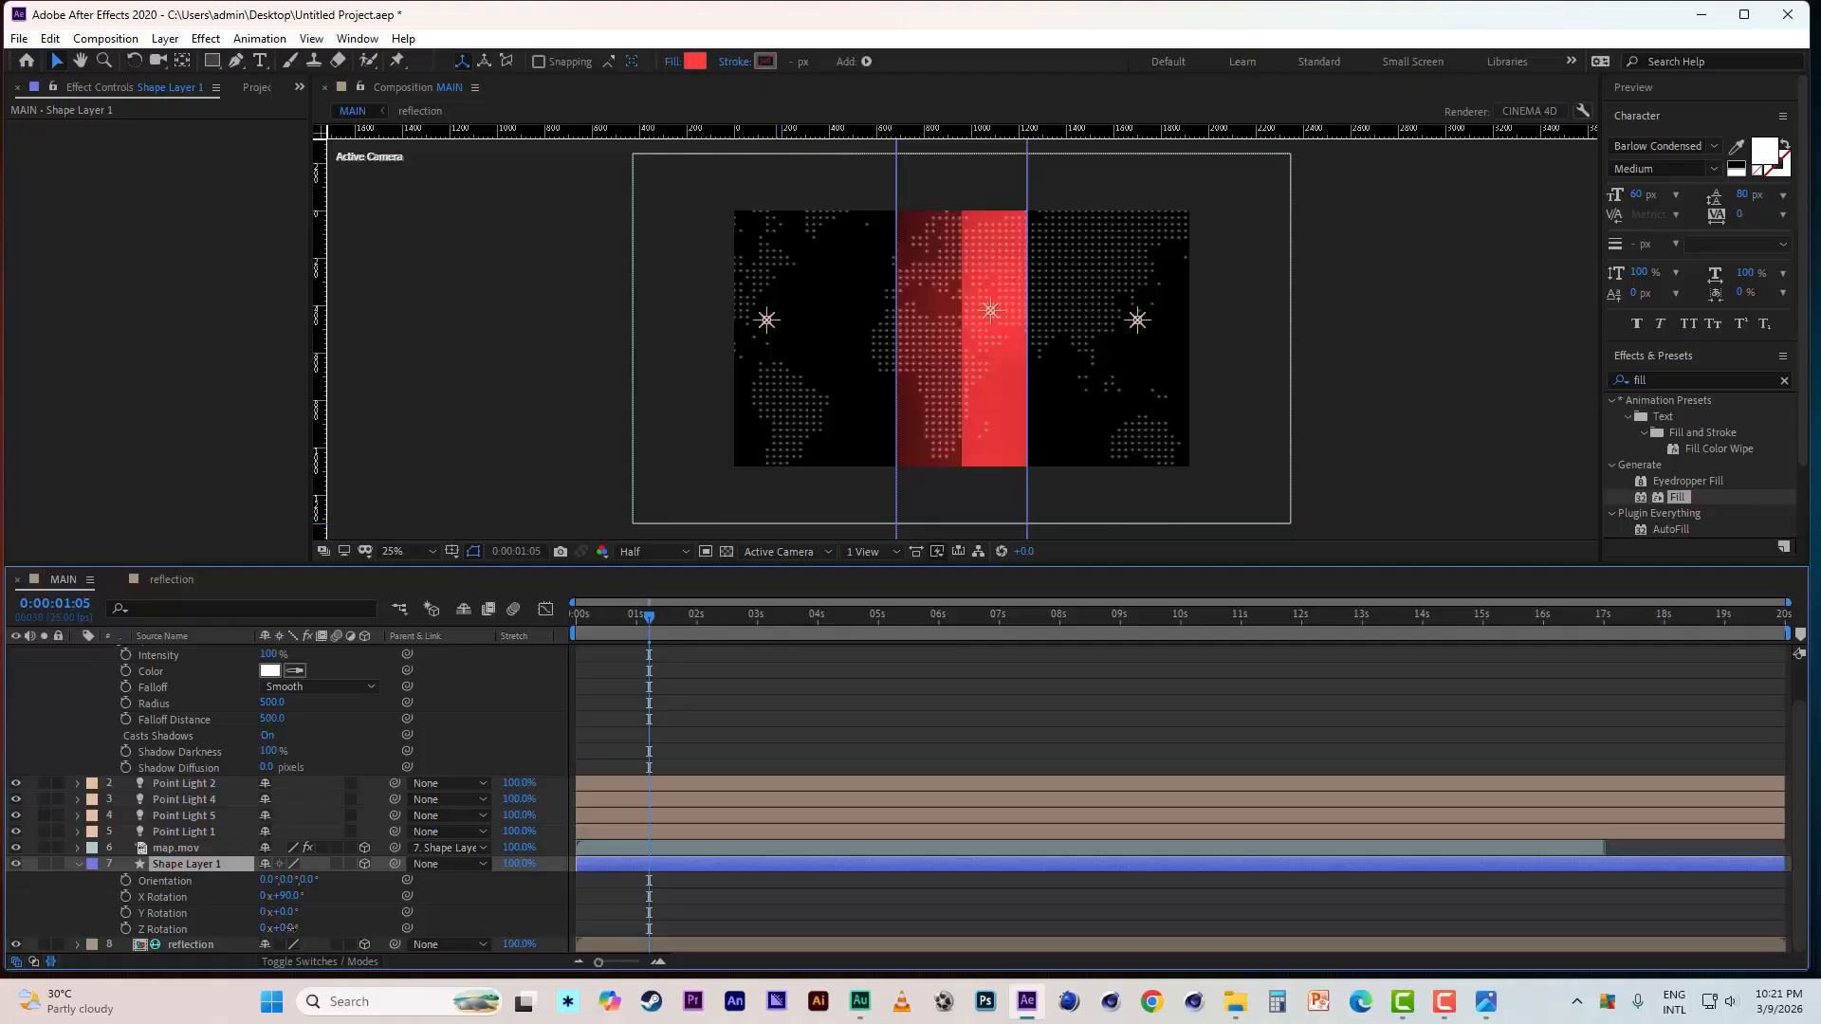
pyautogui.moveTo(287, 927); pyautogui.dragTo(337, 930)
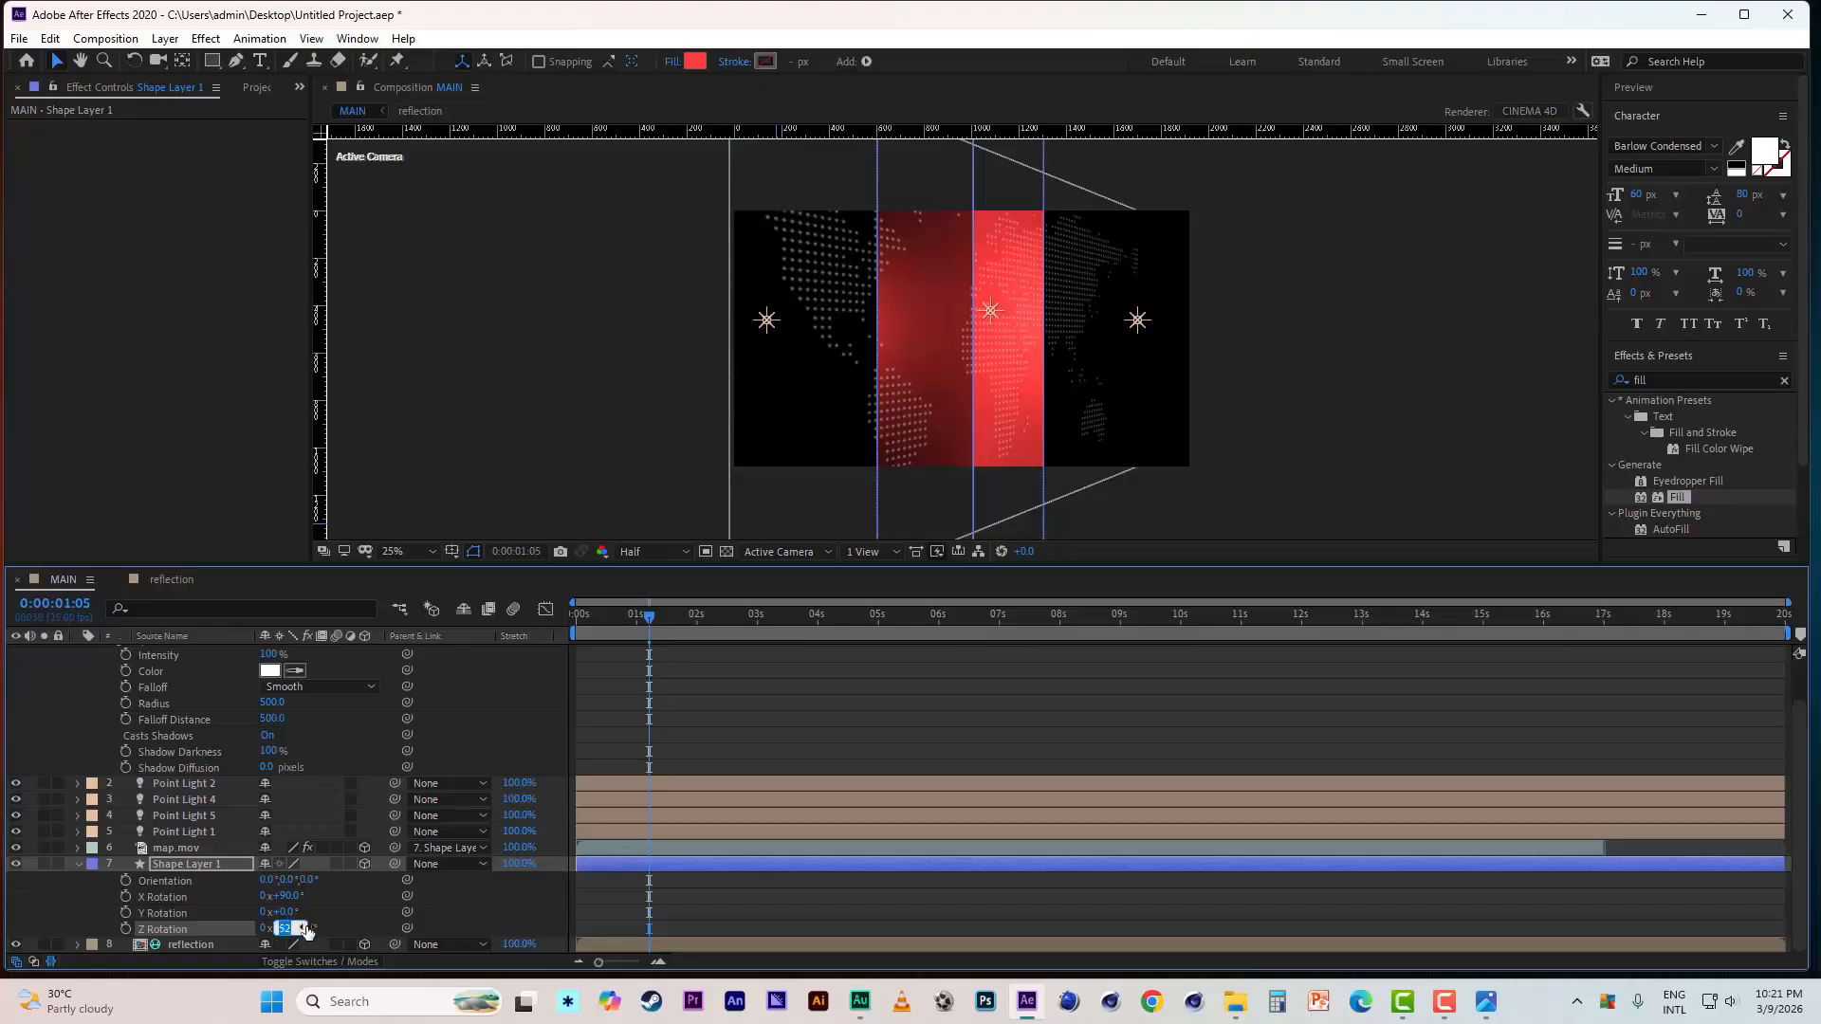
pyautogui.hotkey('ctrl', 'z')
# - Animate Shape Layer 1's Z Rotation with keyframes from 0° at the start to 90° at 5 seconds
pyautogui.moveTo(622, 616); pyautogui.dragTo(533, 618)
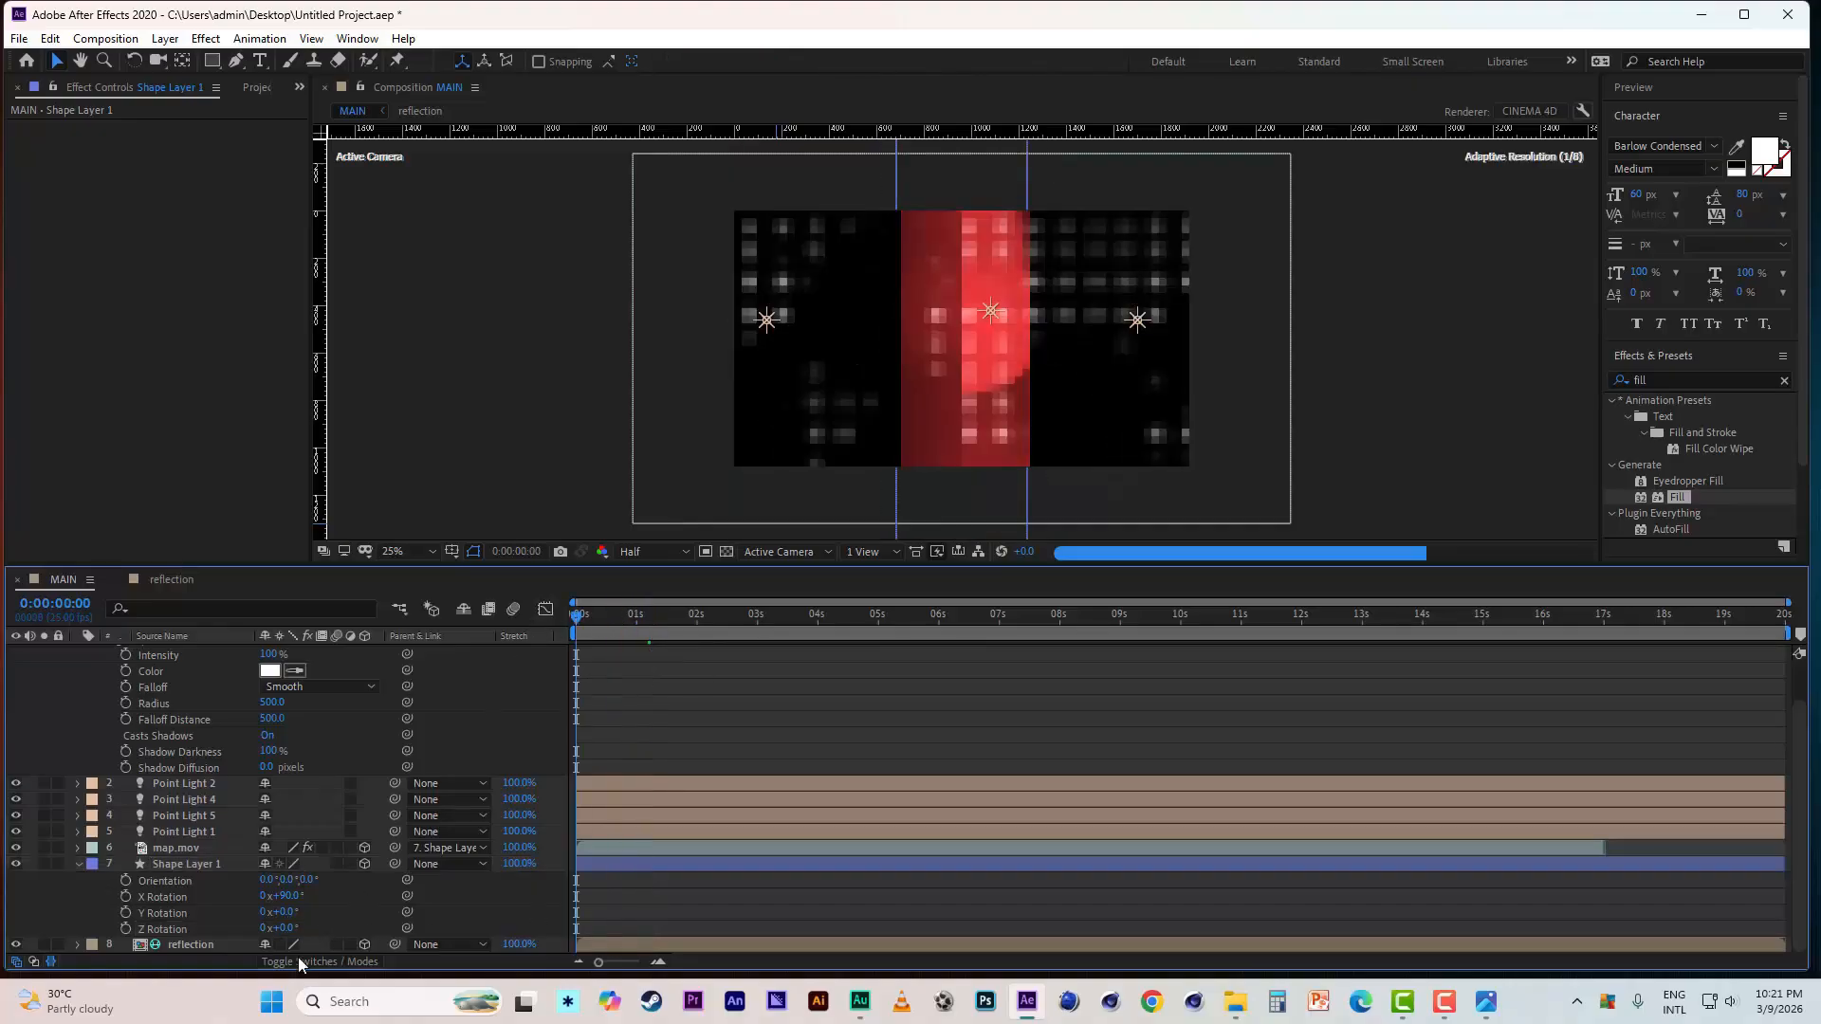
pyautogui.click(126, 929)
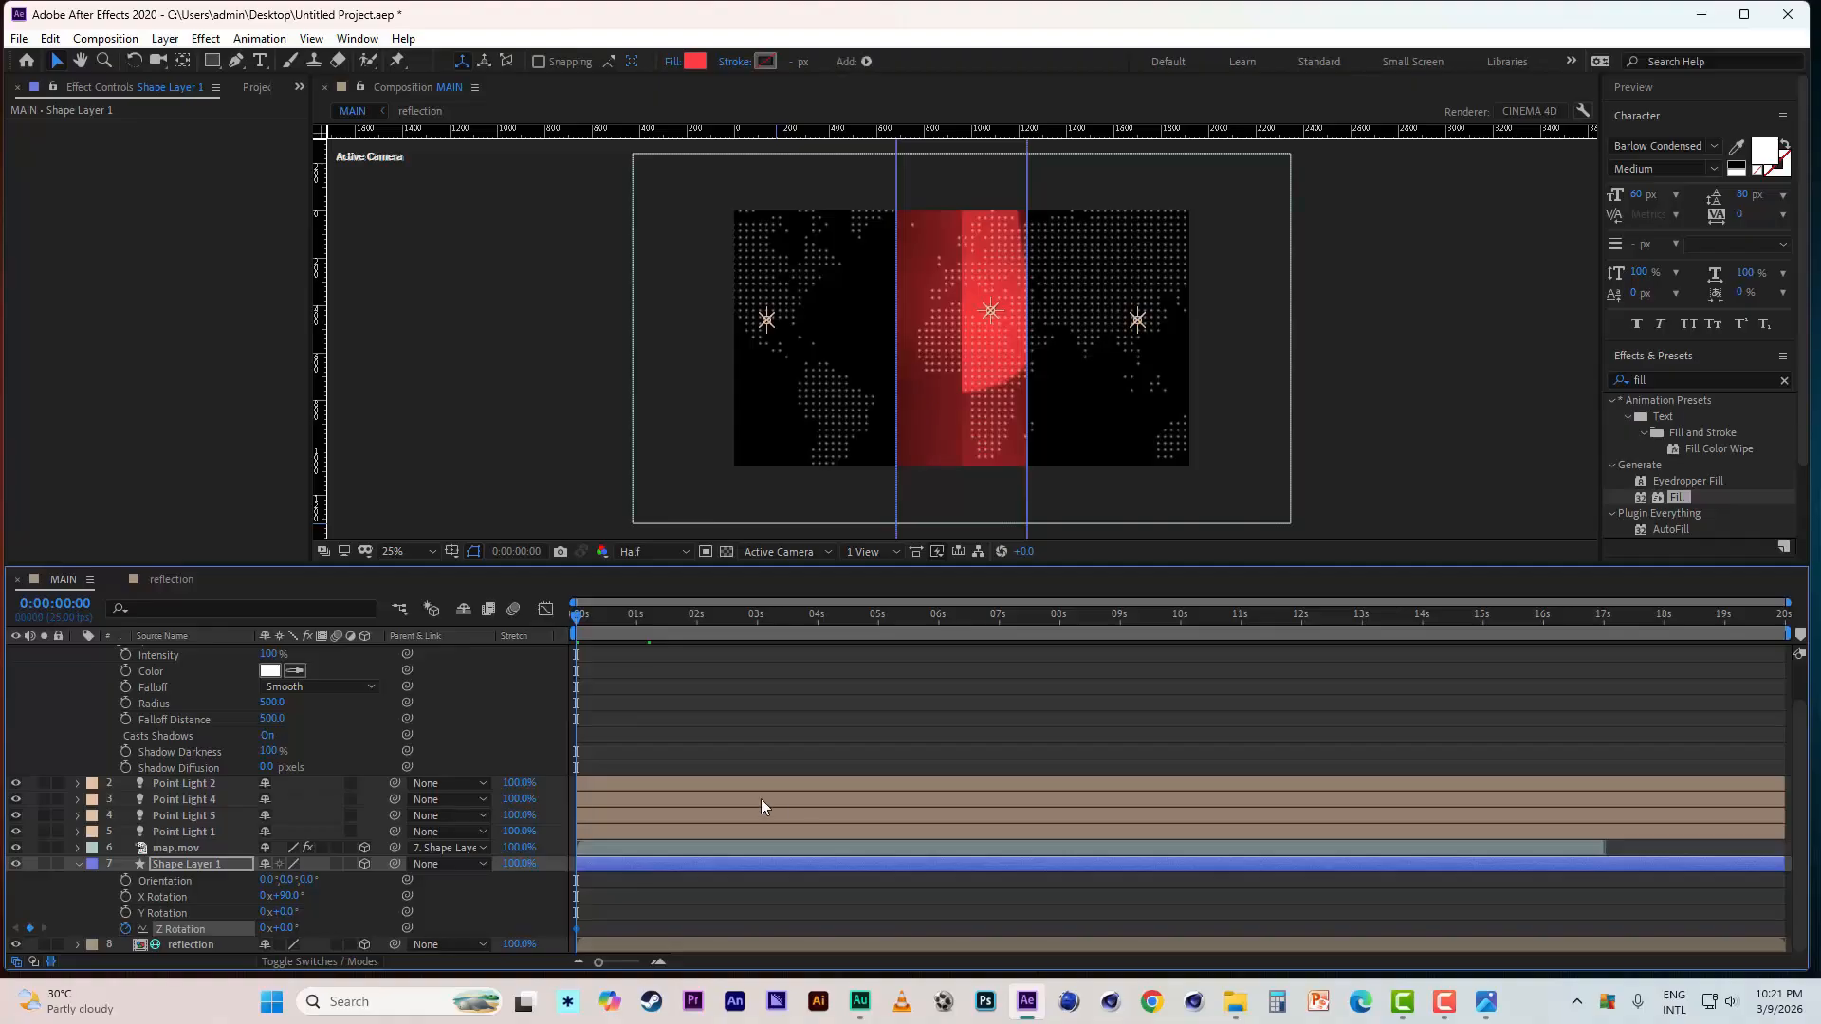
pyautogui.click(878, 615)
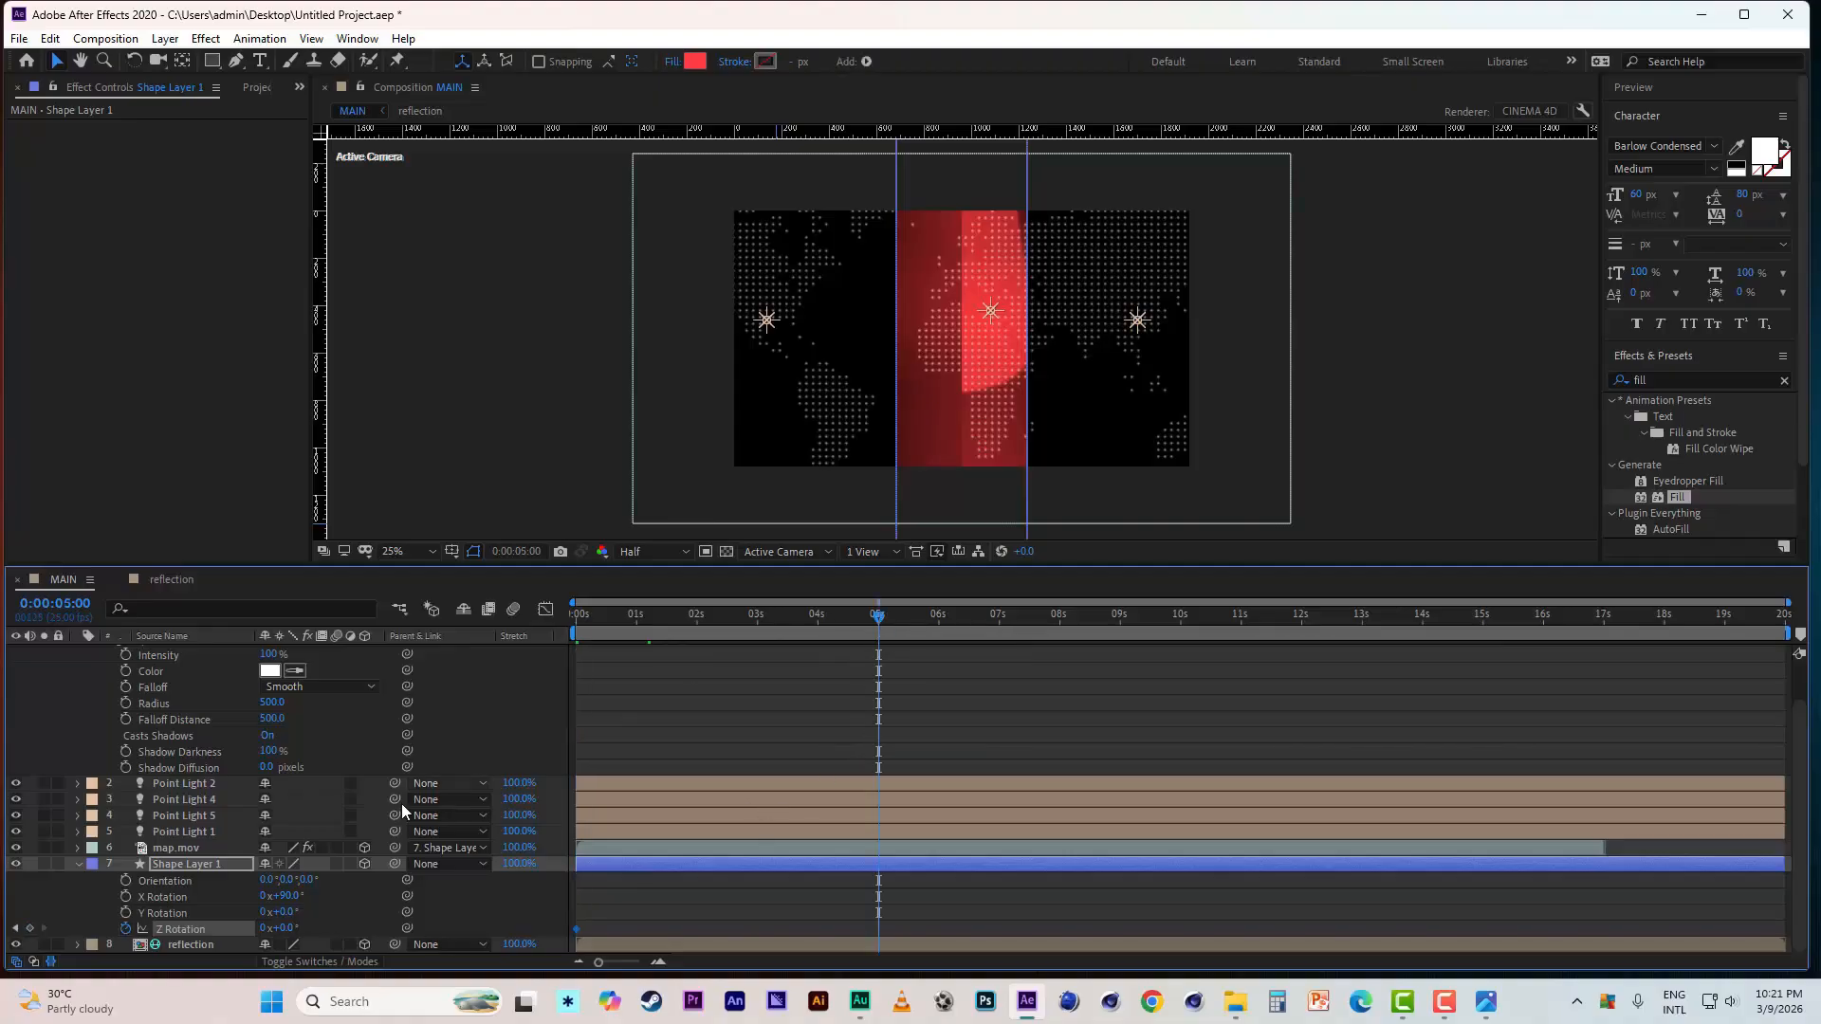
pyautogui.click(287, 929)
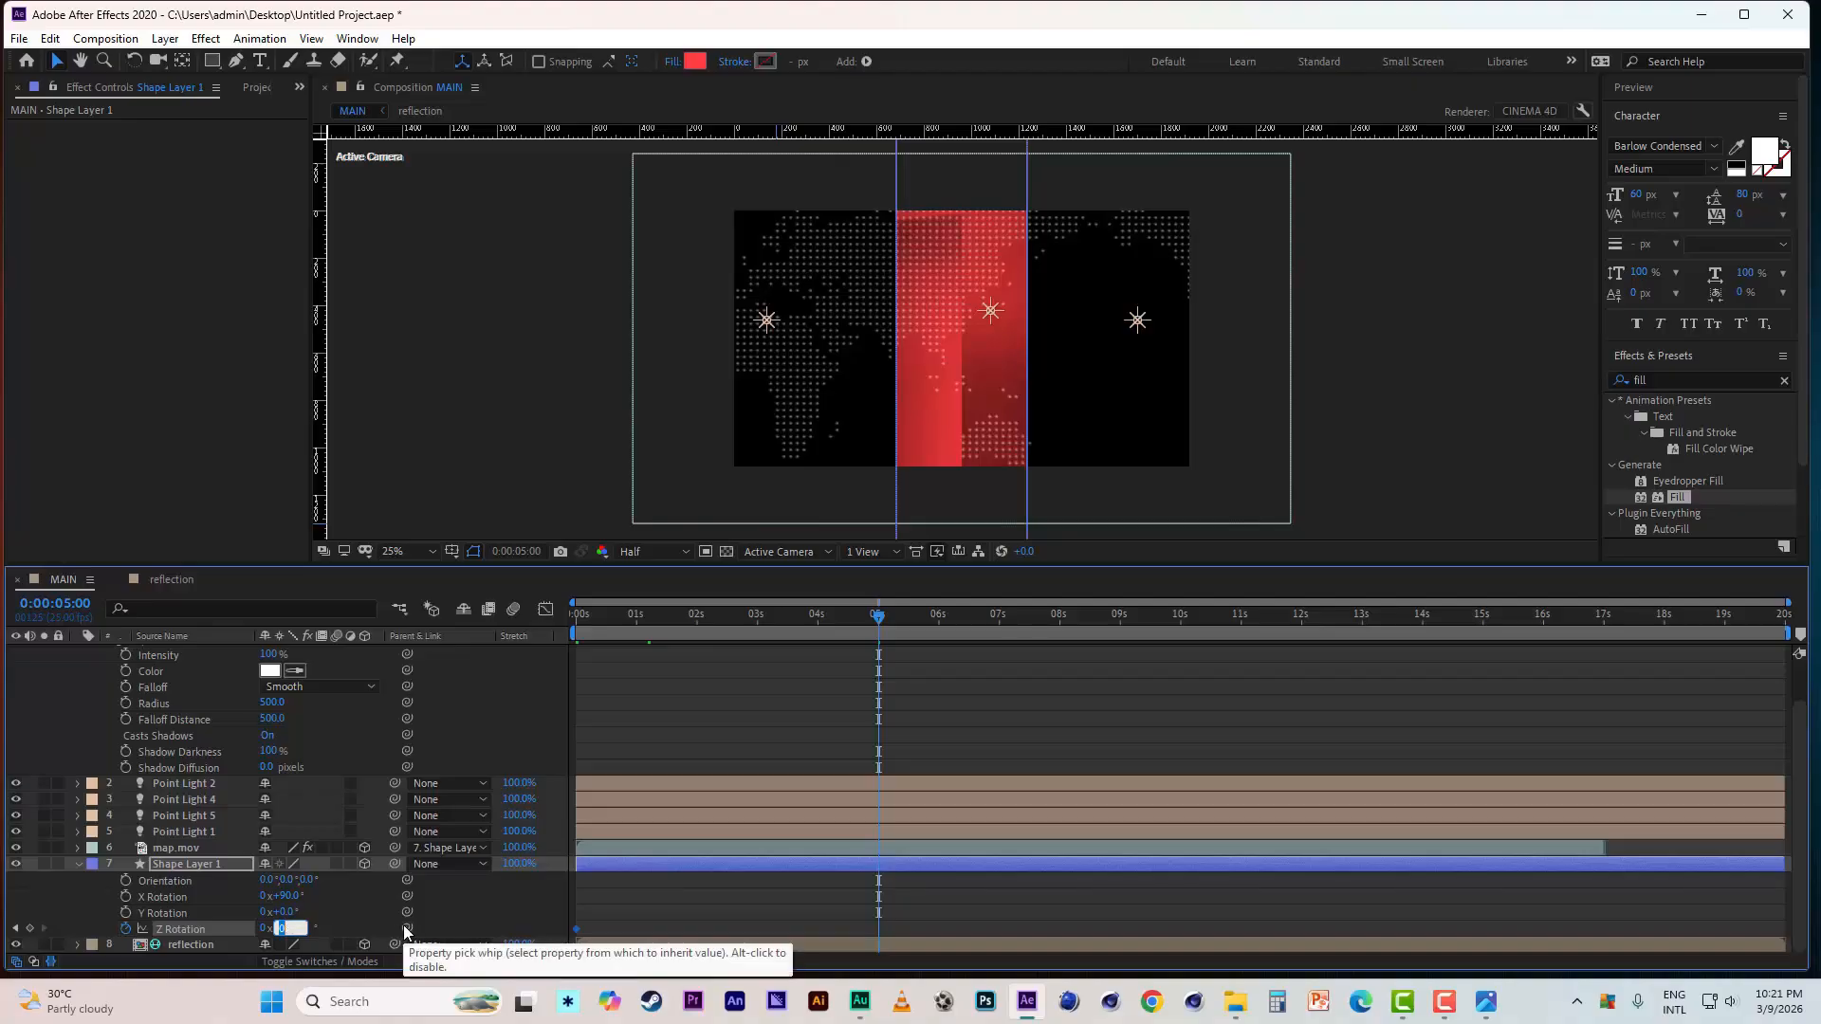
pyautogui.write('90')
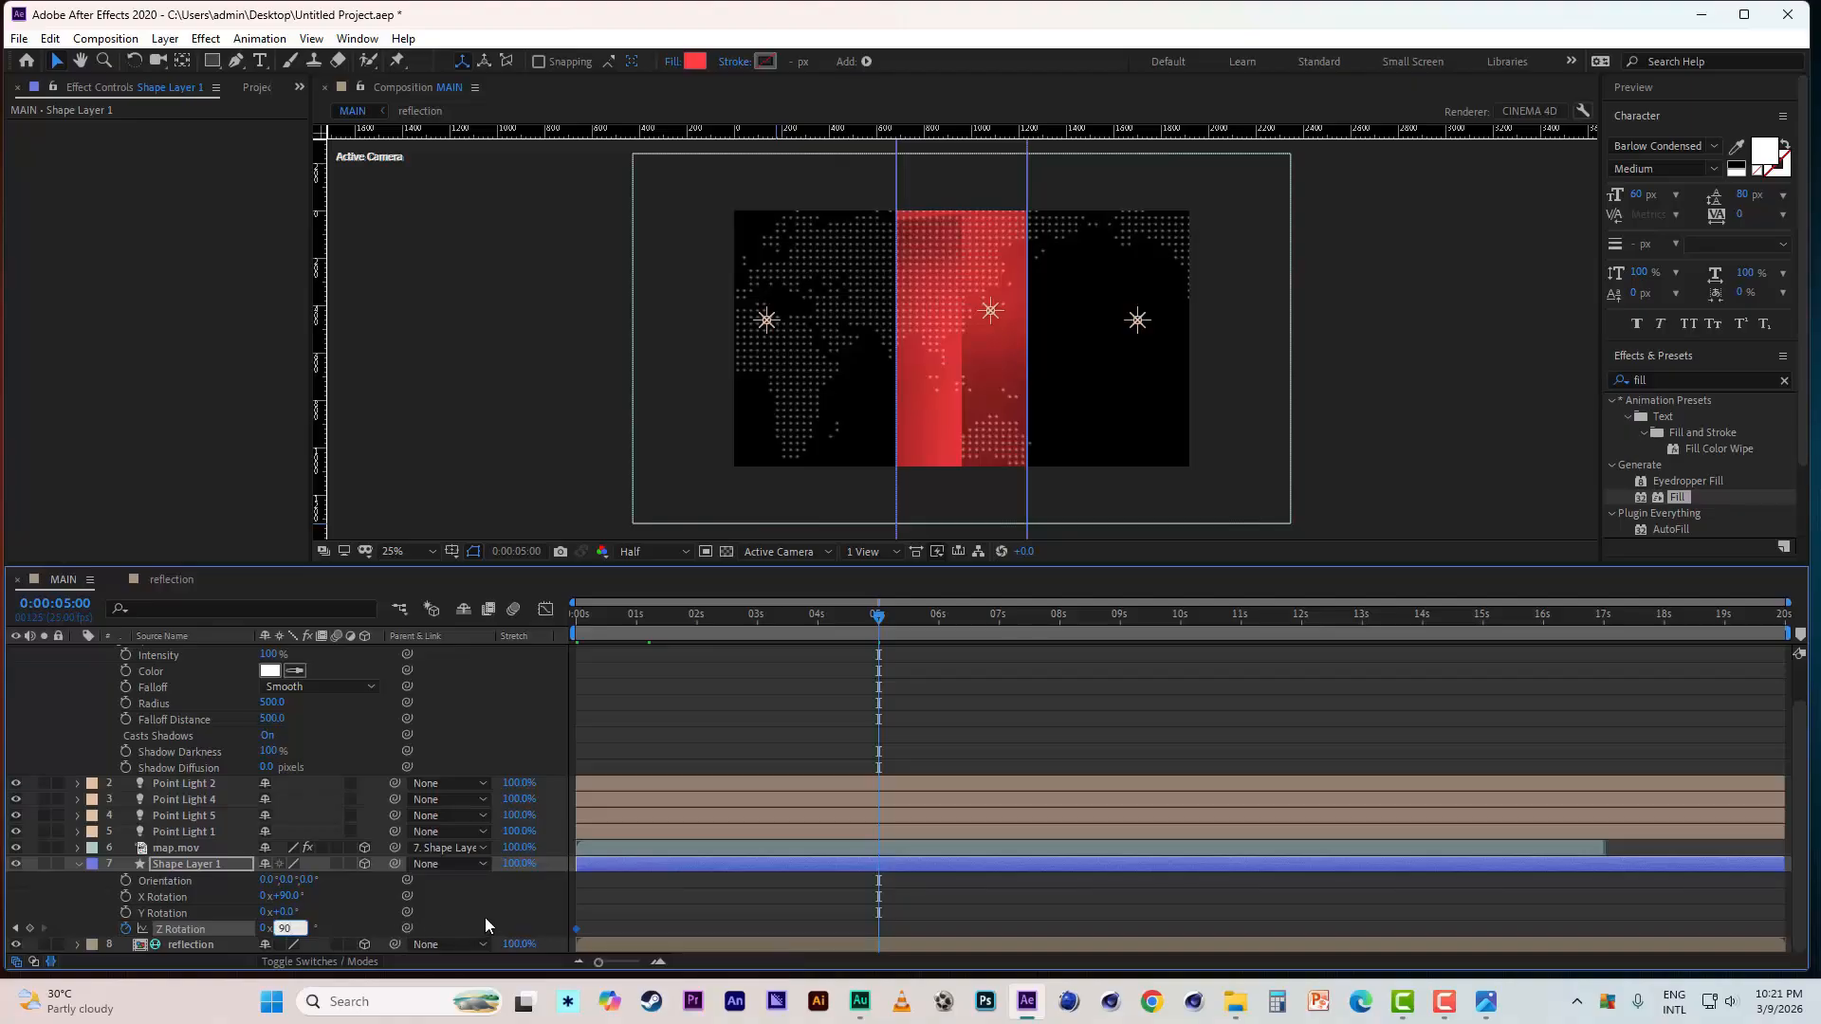
pyautogui.press('Return')
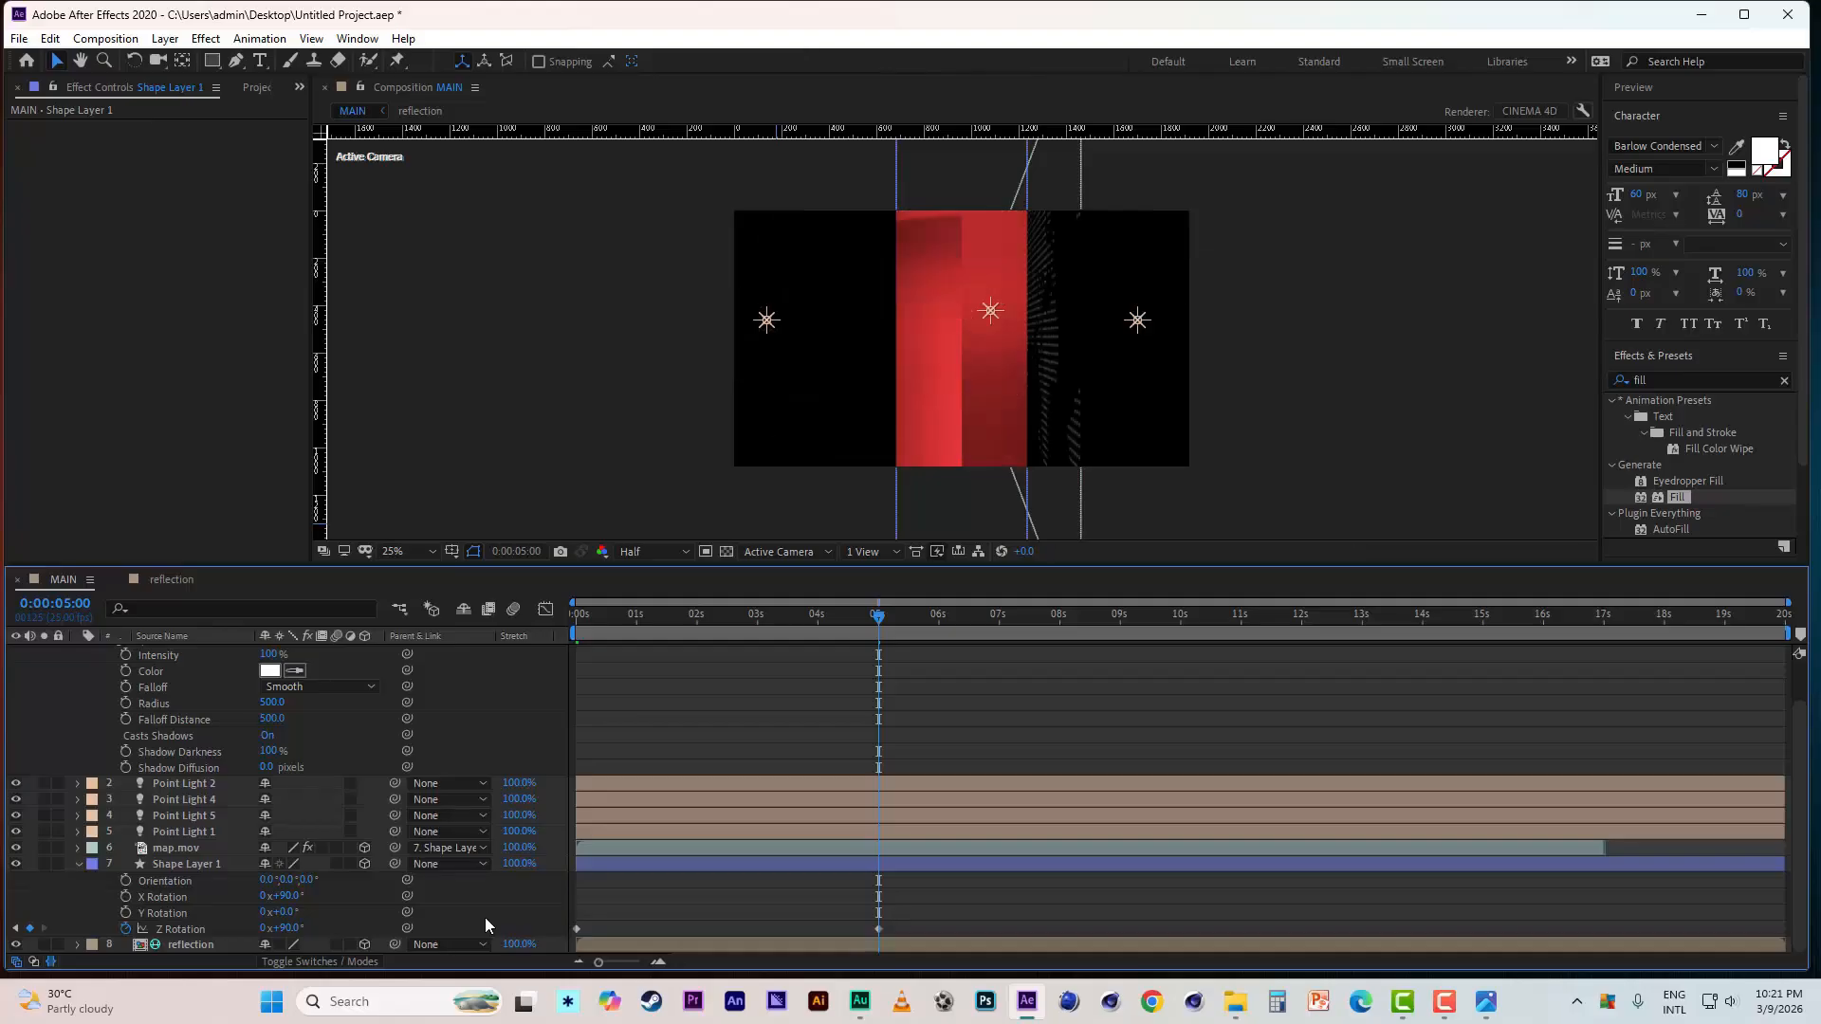
# - Preview the 5-second Z rotation animation from the beginning of the composition
pyautogui.moveTo(639, 618); pyautogui.dragTo(514, 616)
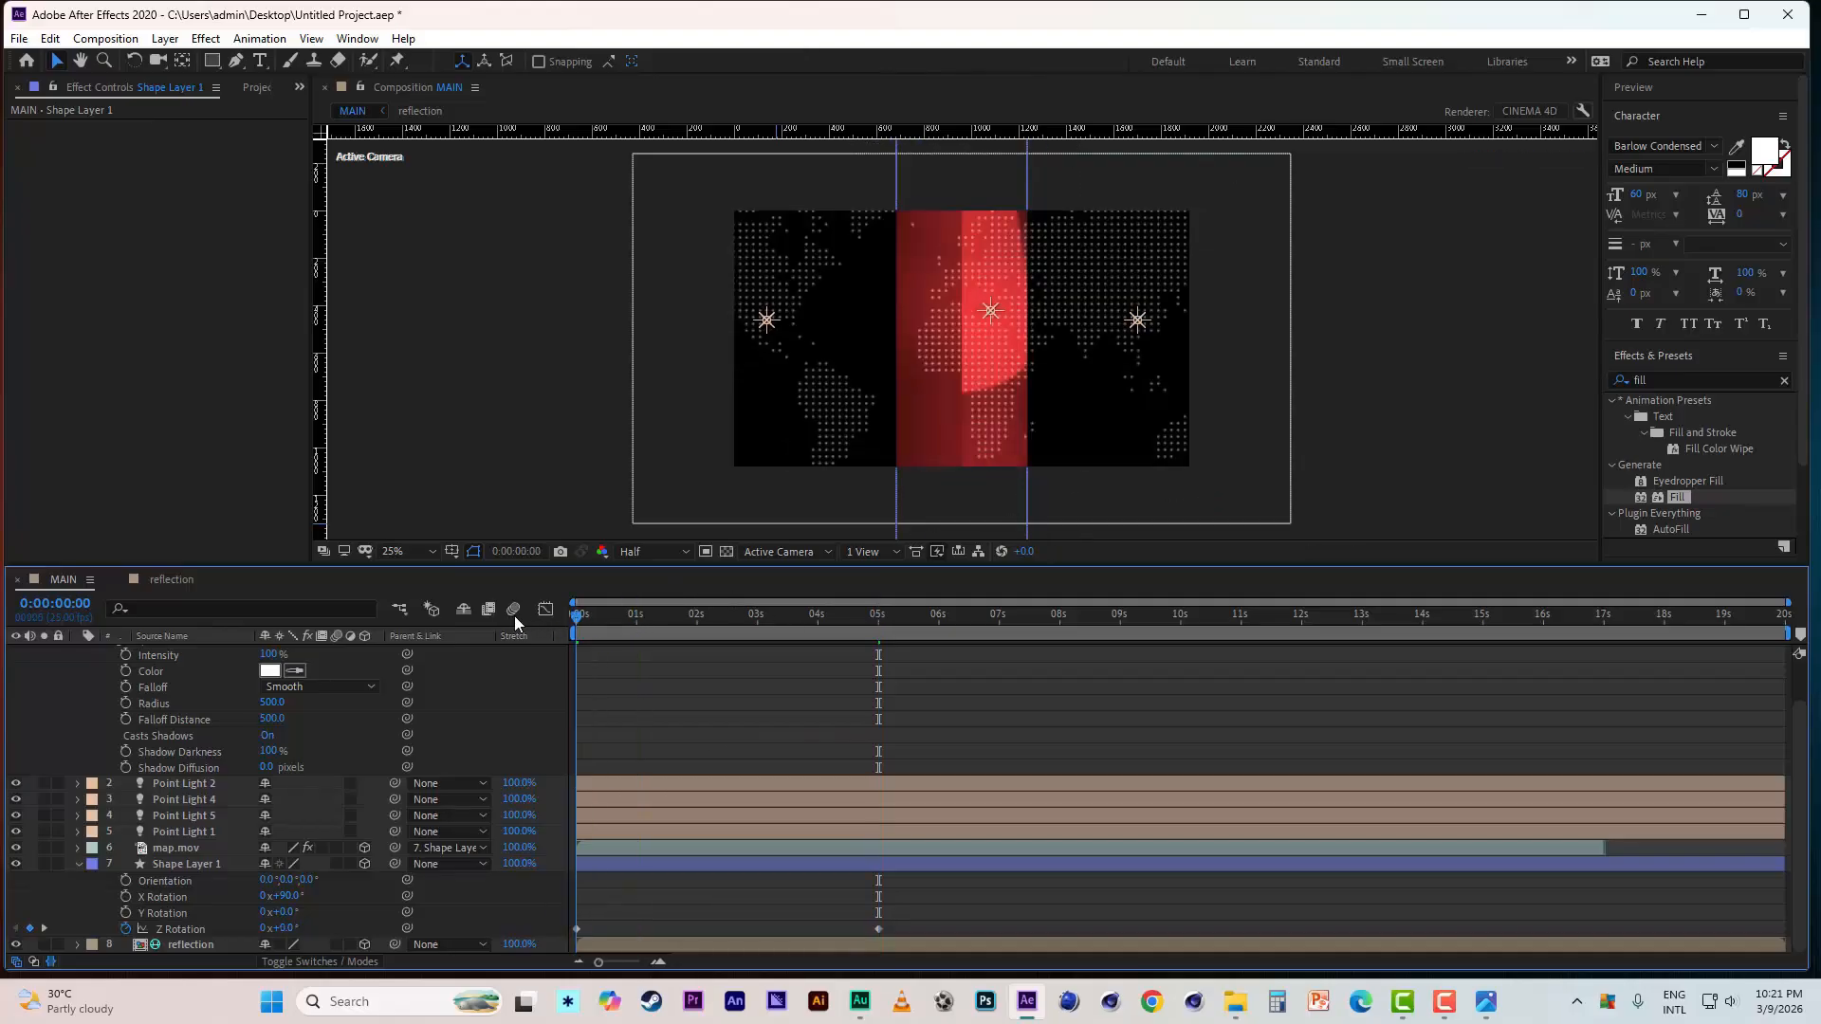
pyautogui.press('space')
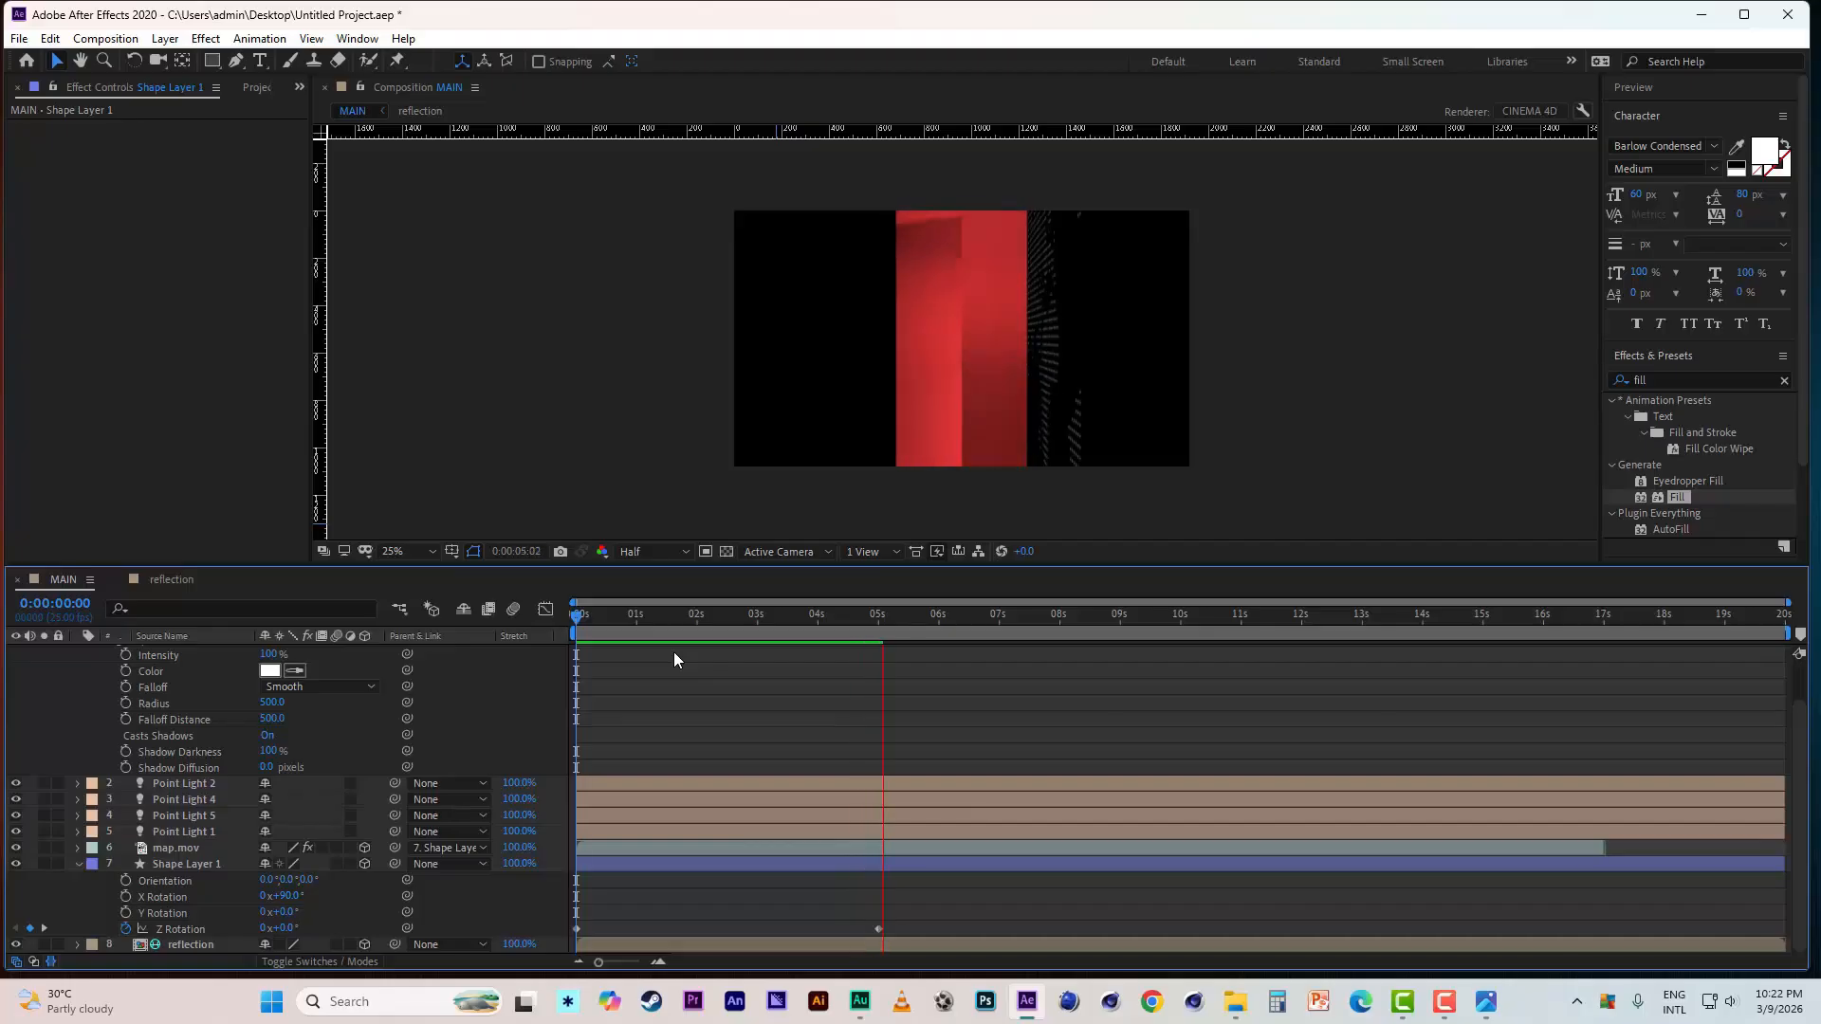
pyautogui.press('space')
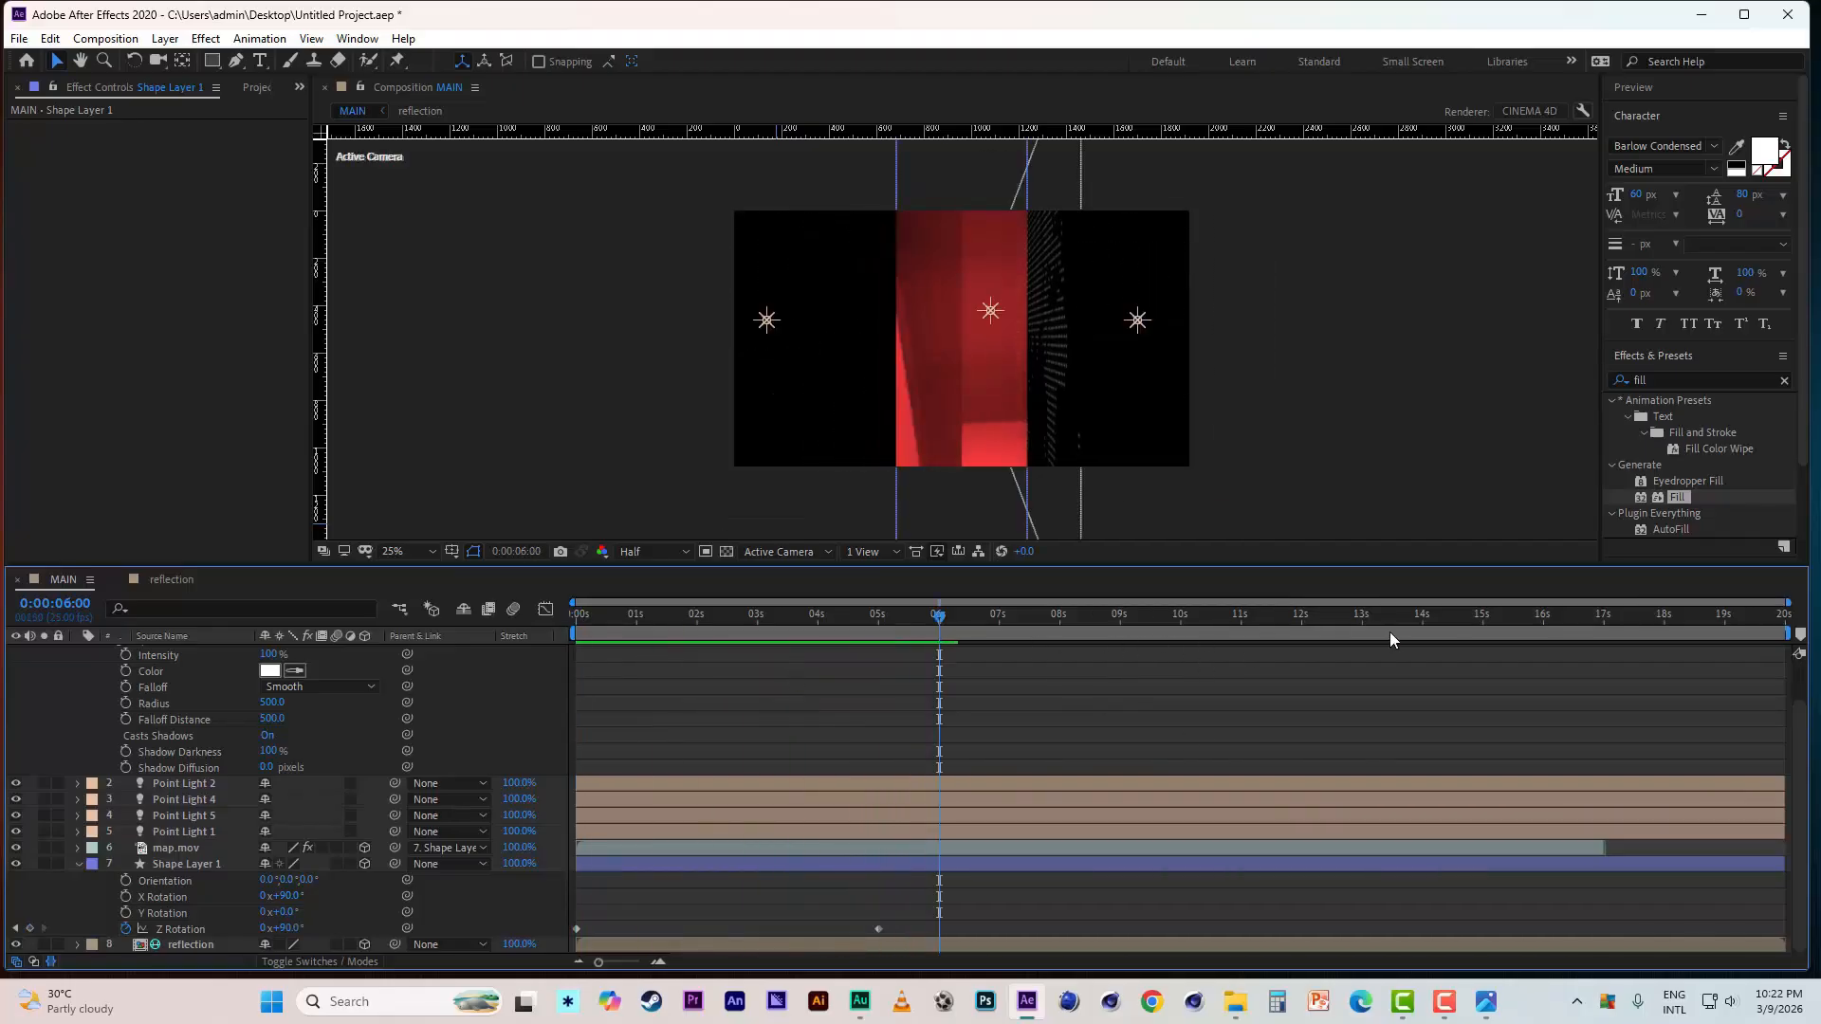
# - Replace Shape Layer 1's 90° Z Rotation keyframe with one of 3 full revolutions at 16 seconds
pyautogui.click(1543, 617)
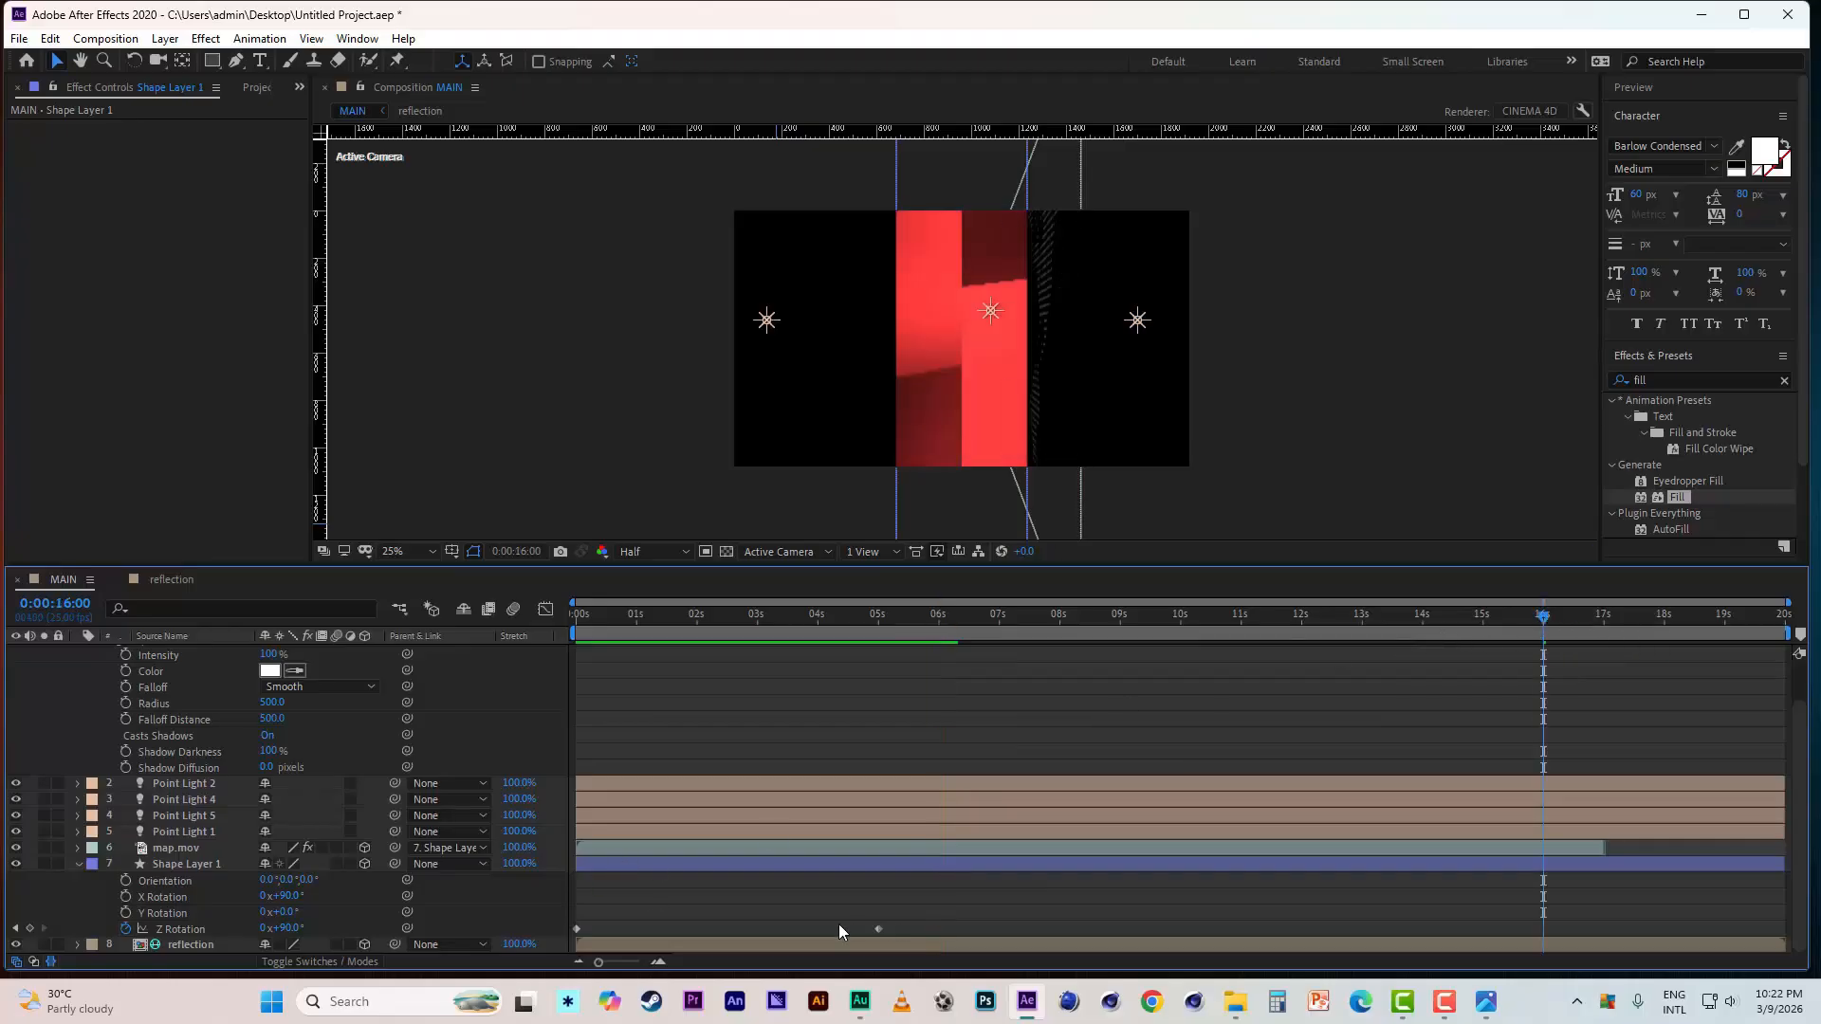
pyautogui.click(880, 931)
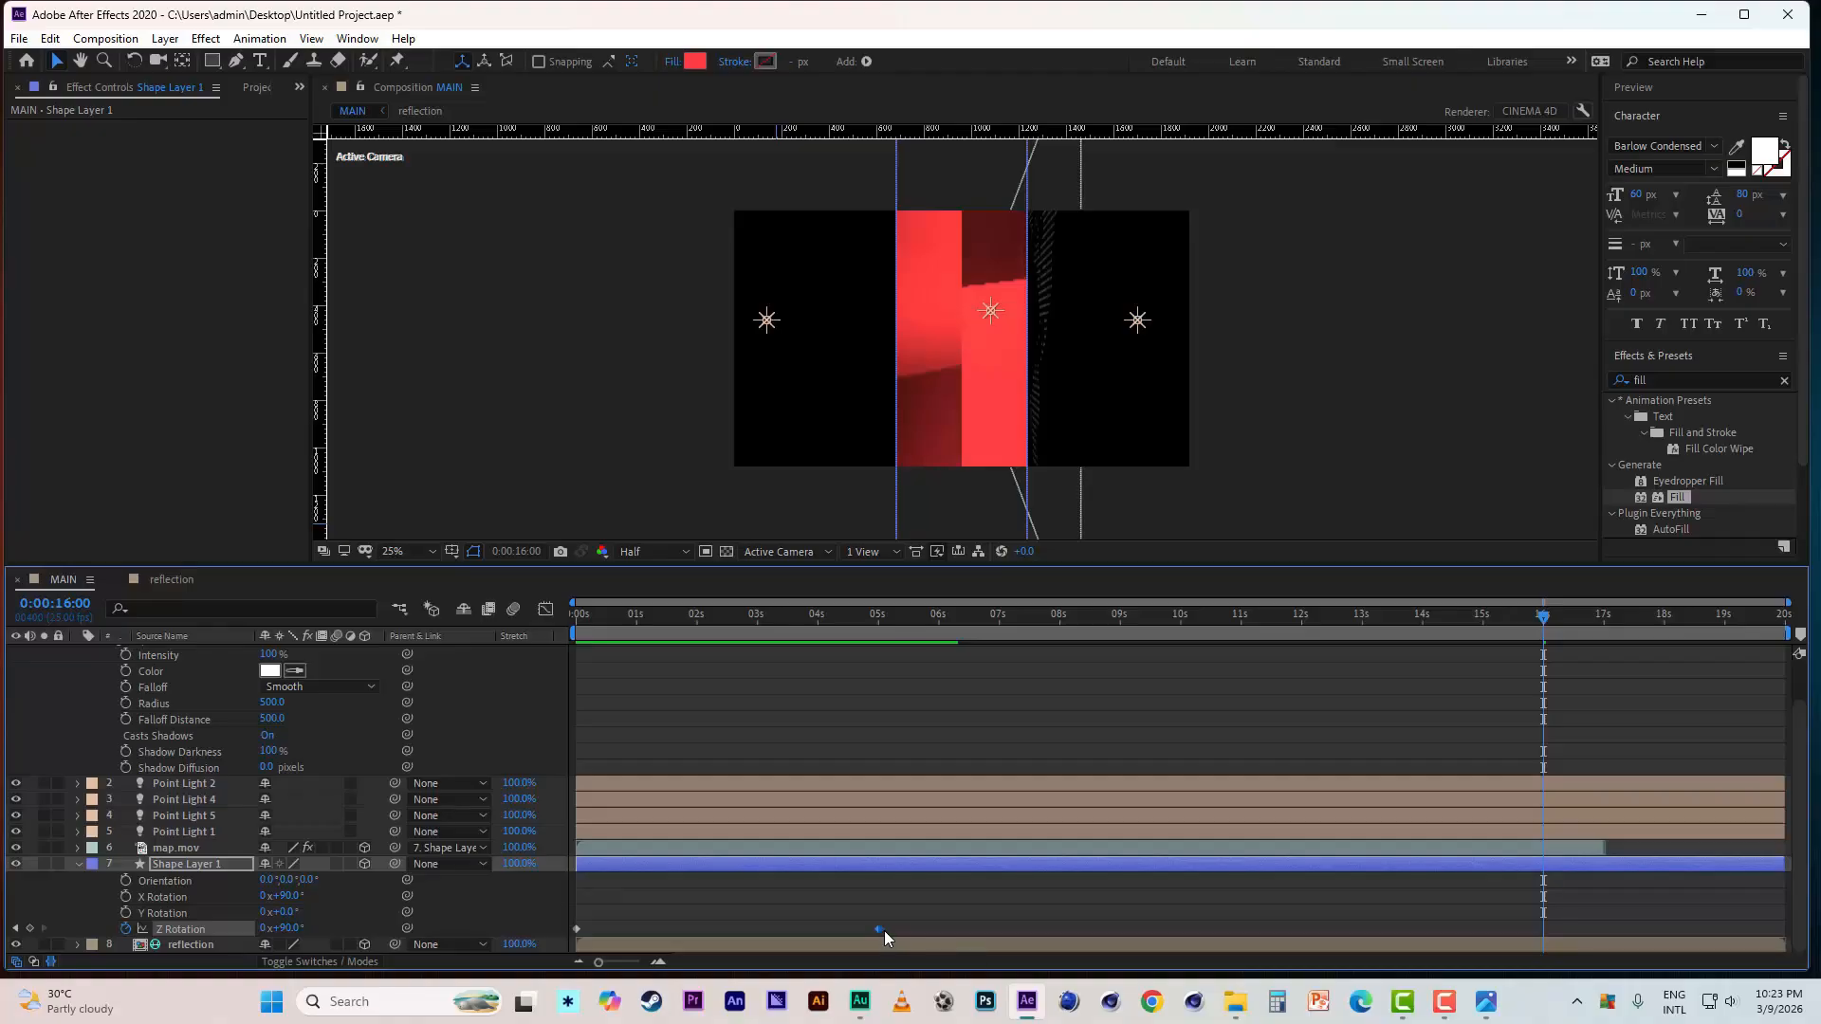
pyautogui.press('Delete')
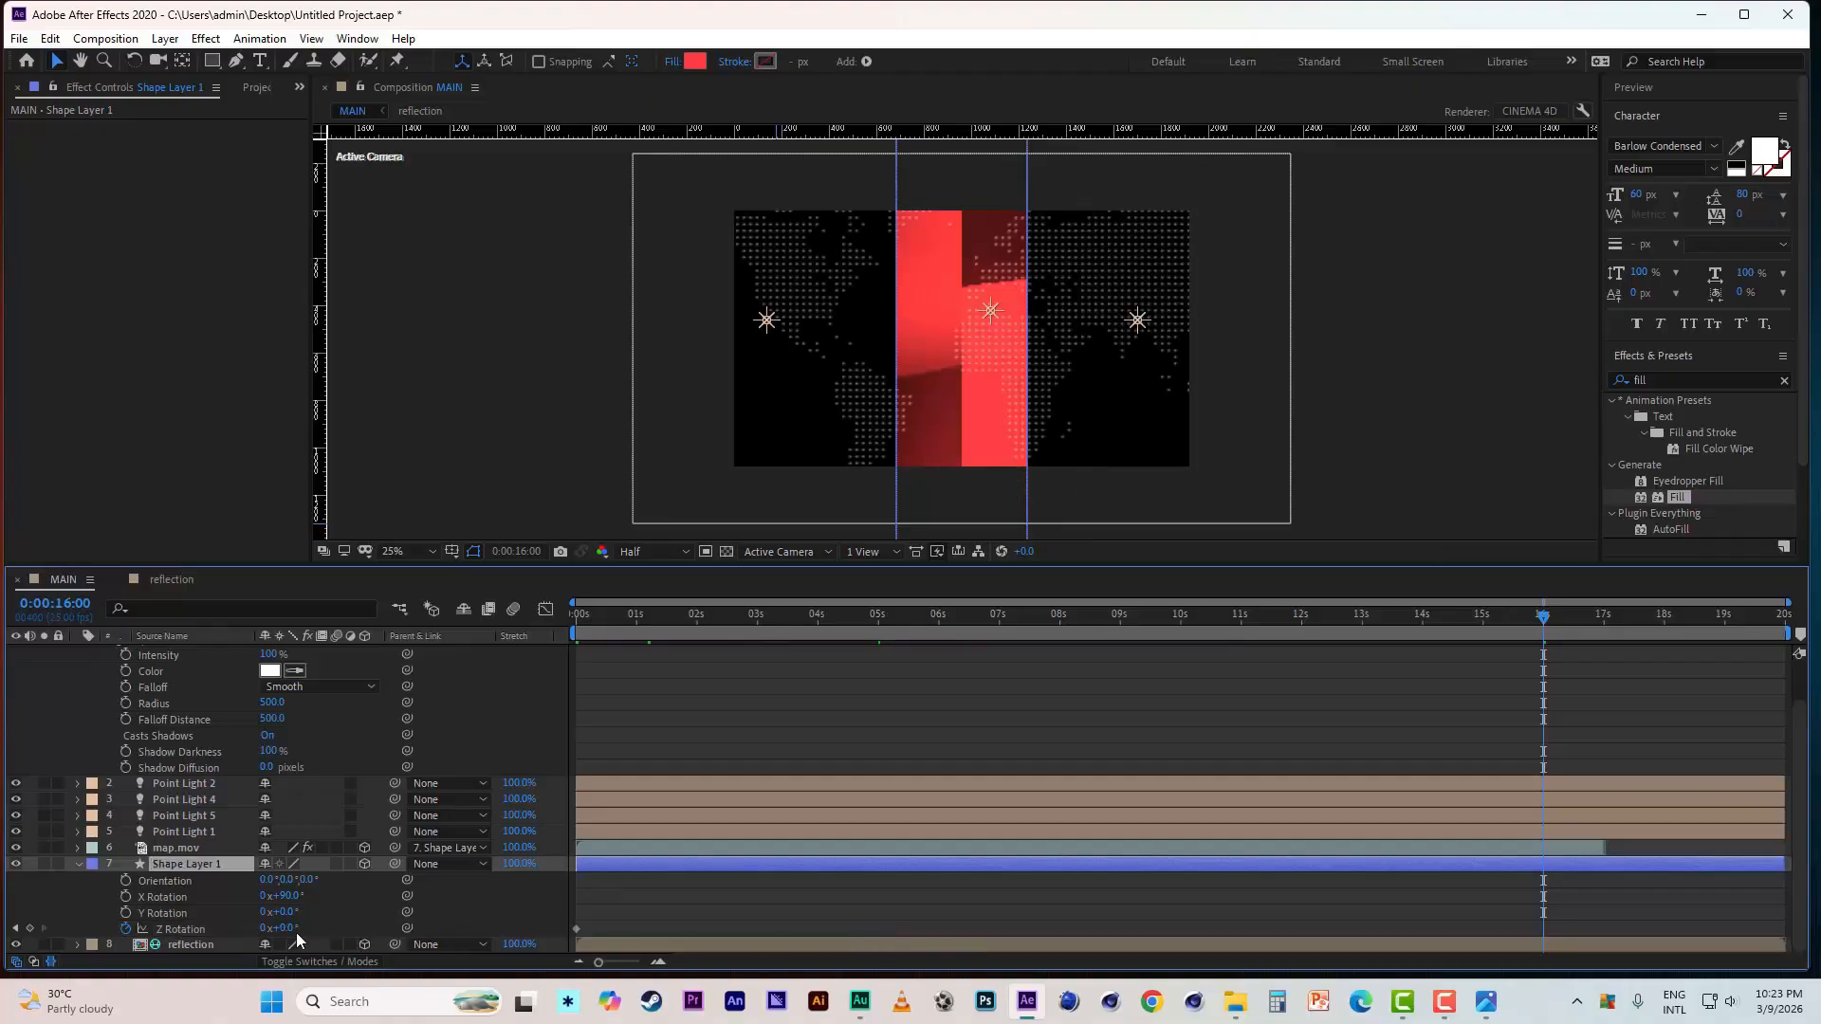
pyautogui.click(263, 930)
pyautogui.write('3')
pyautogui.click(368, 918)
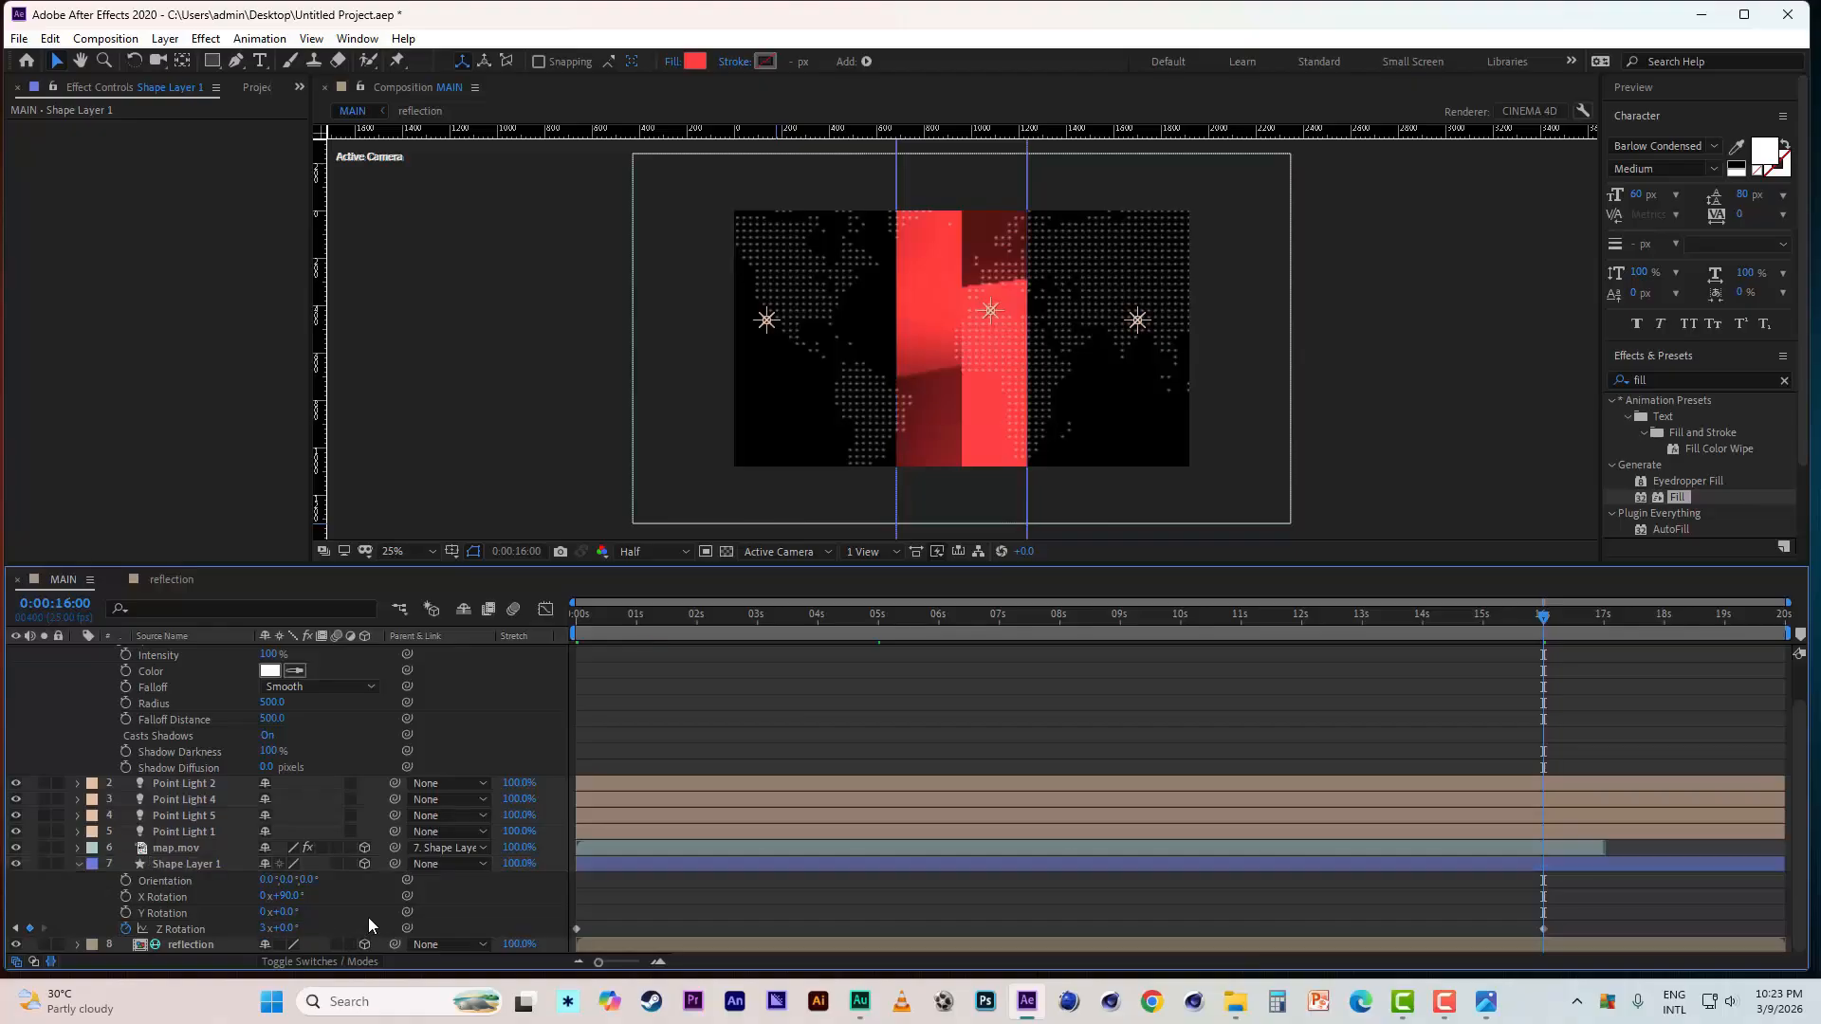
# - Preview the three-revolution column animation from the first frame
pyautogui.press('Home')
pyautogui.press('space')
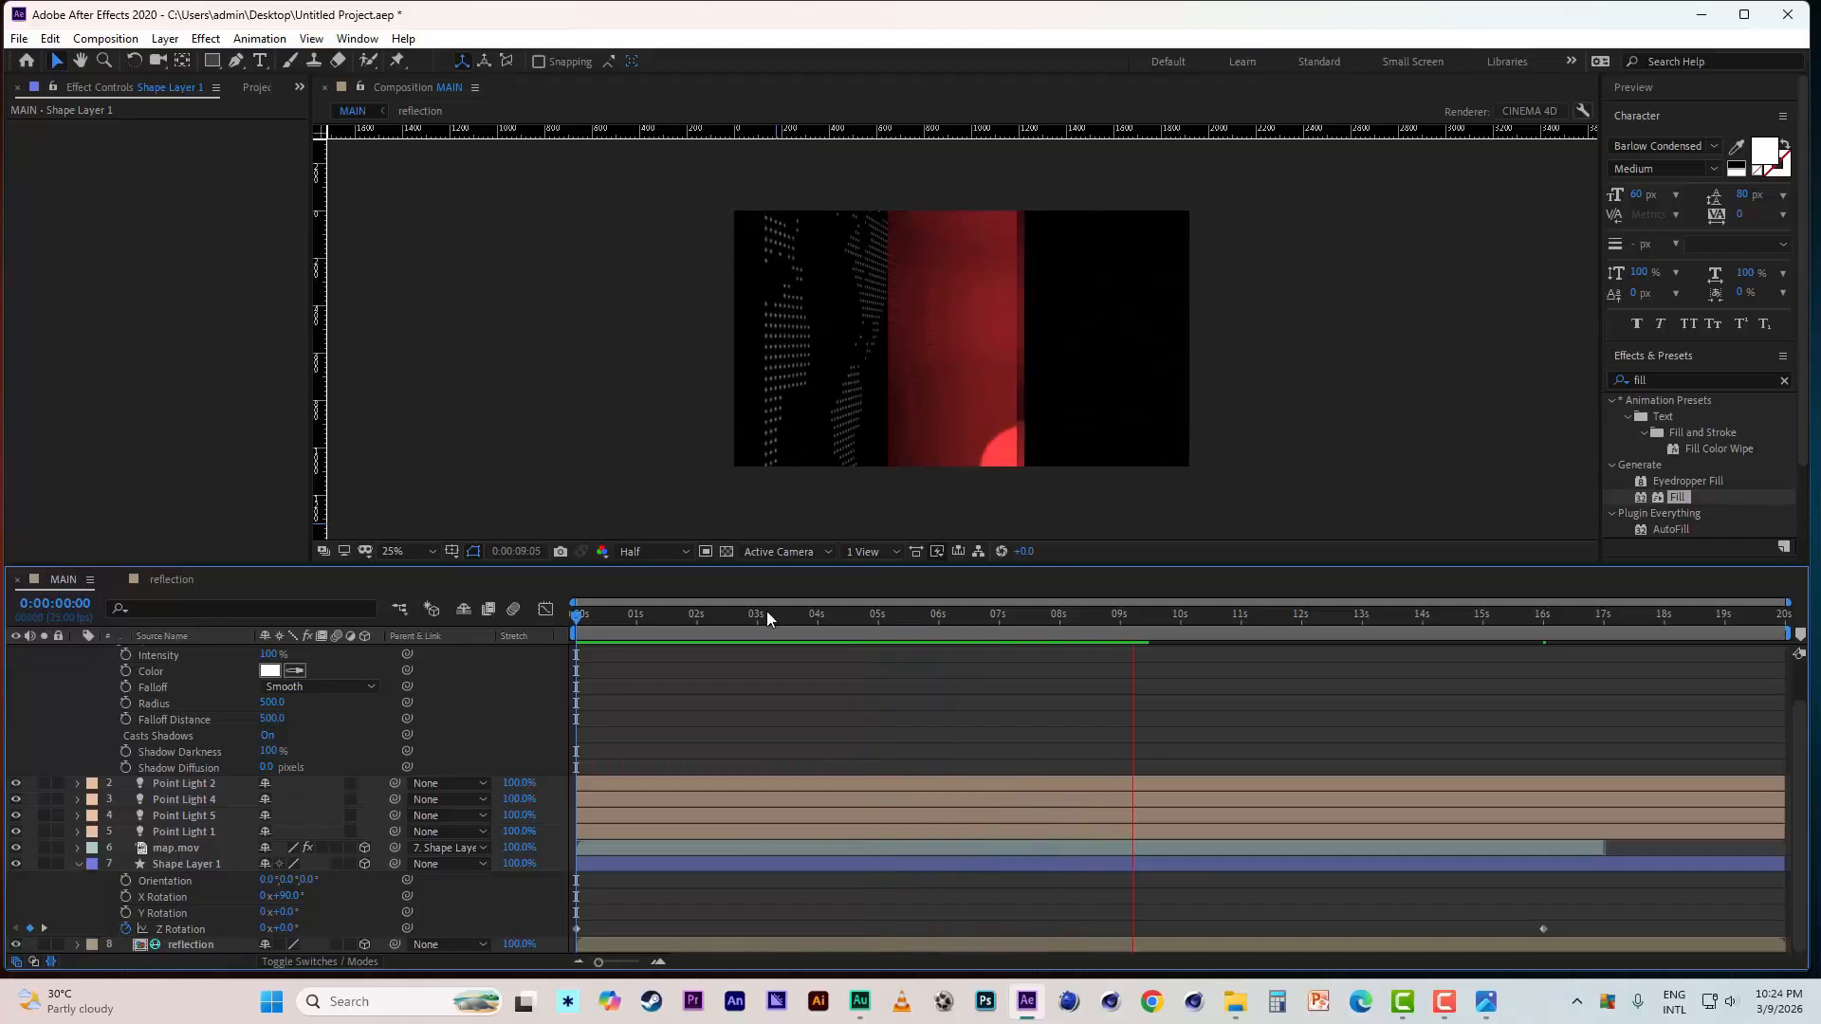
pyautogui.press('space')
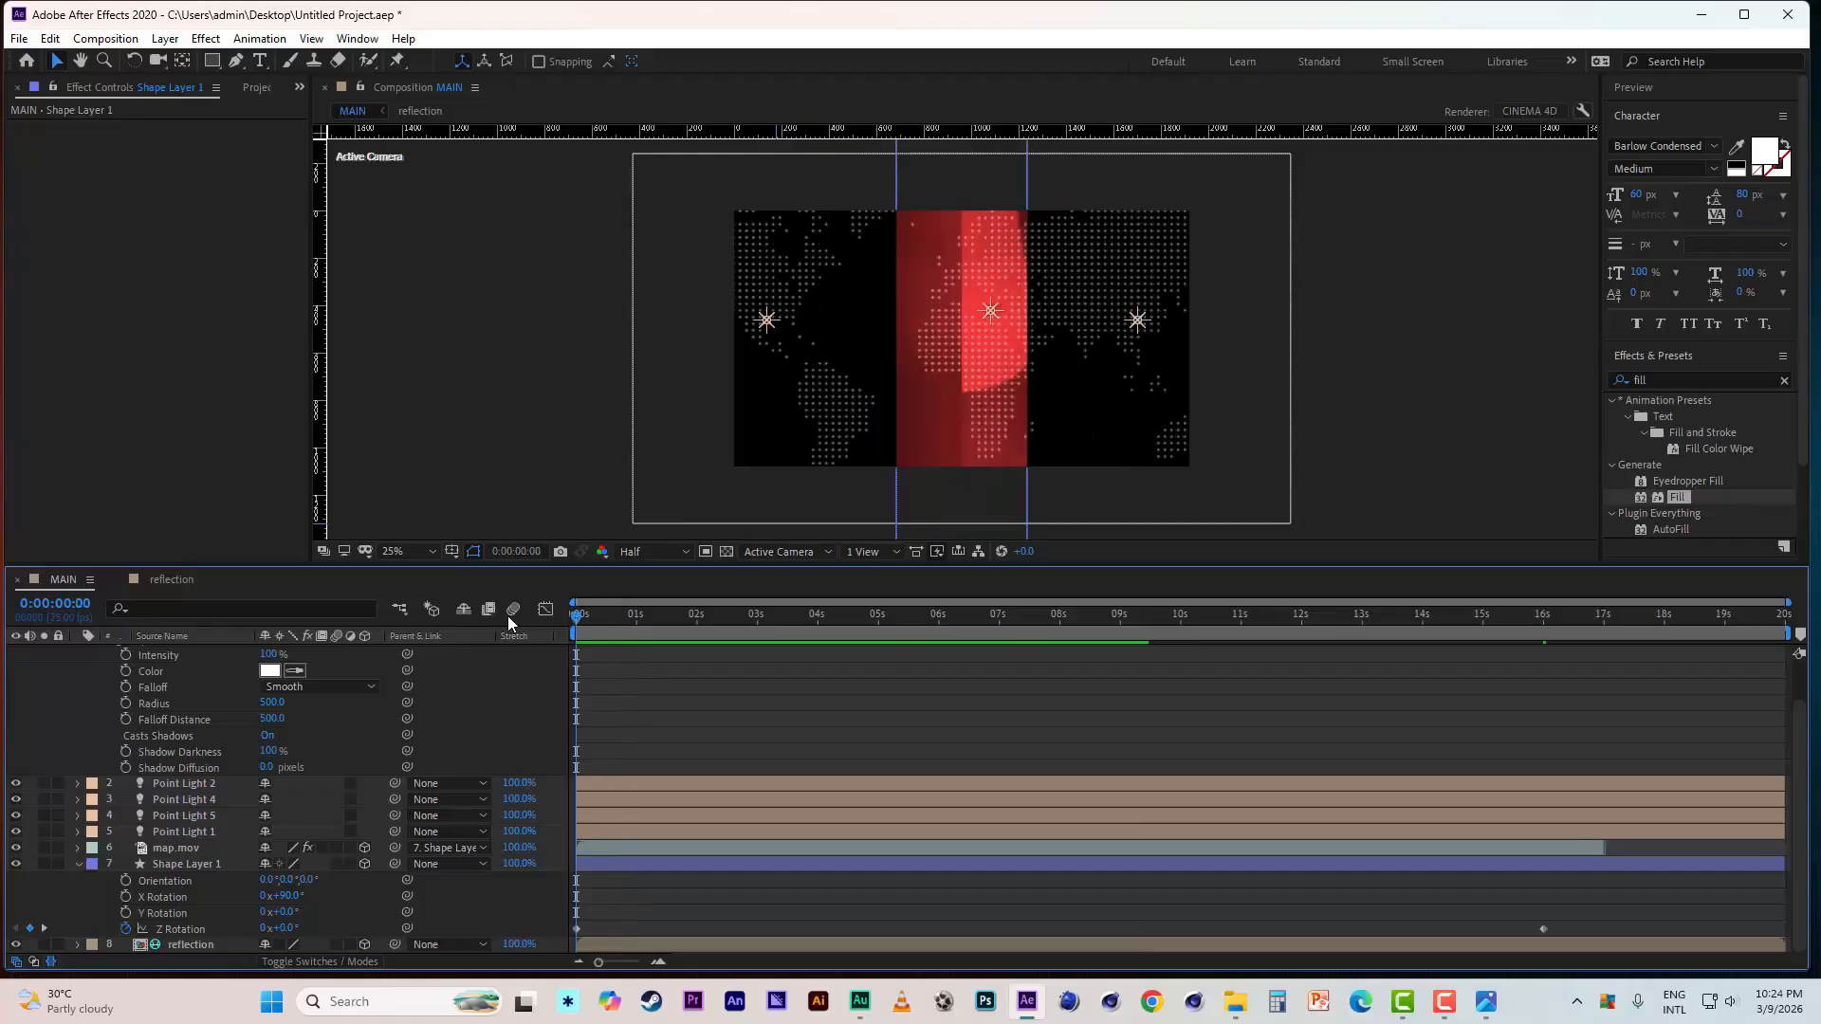
# - Draw a rectangular mask on the map.mov layer around the full outline of the column
pyautogui.scroll(-1, 958, 363)
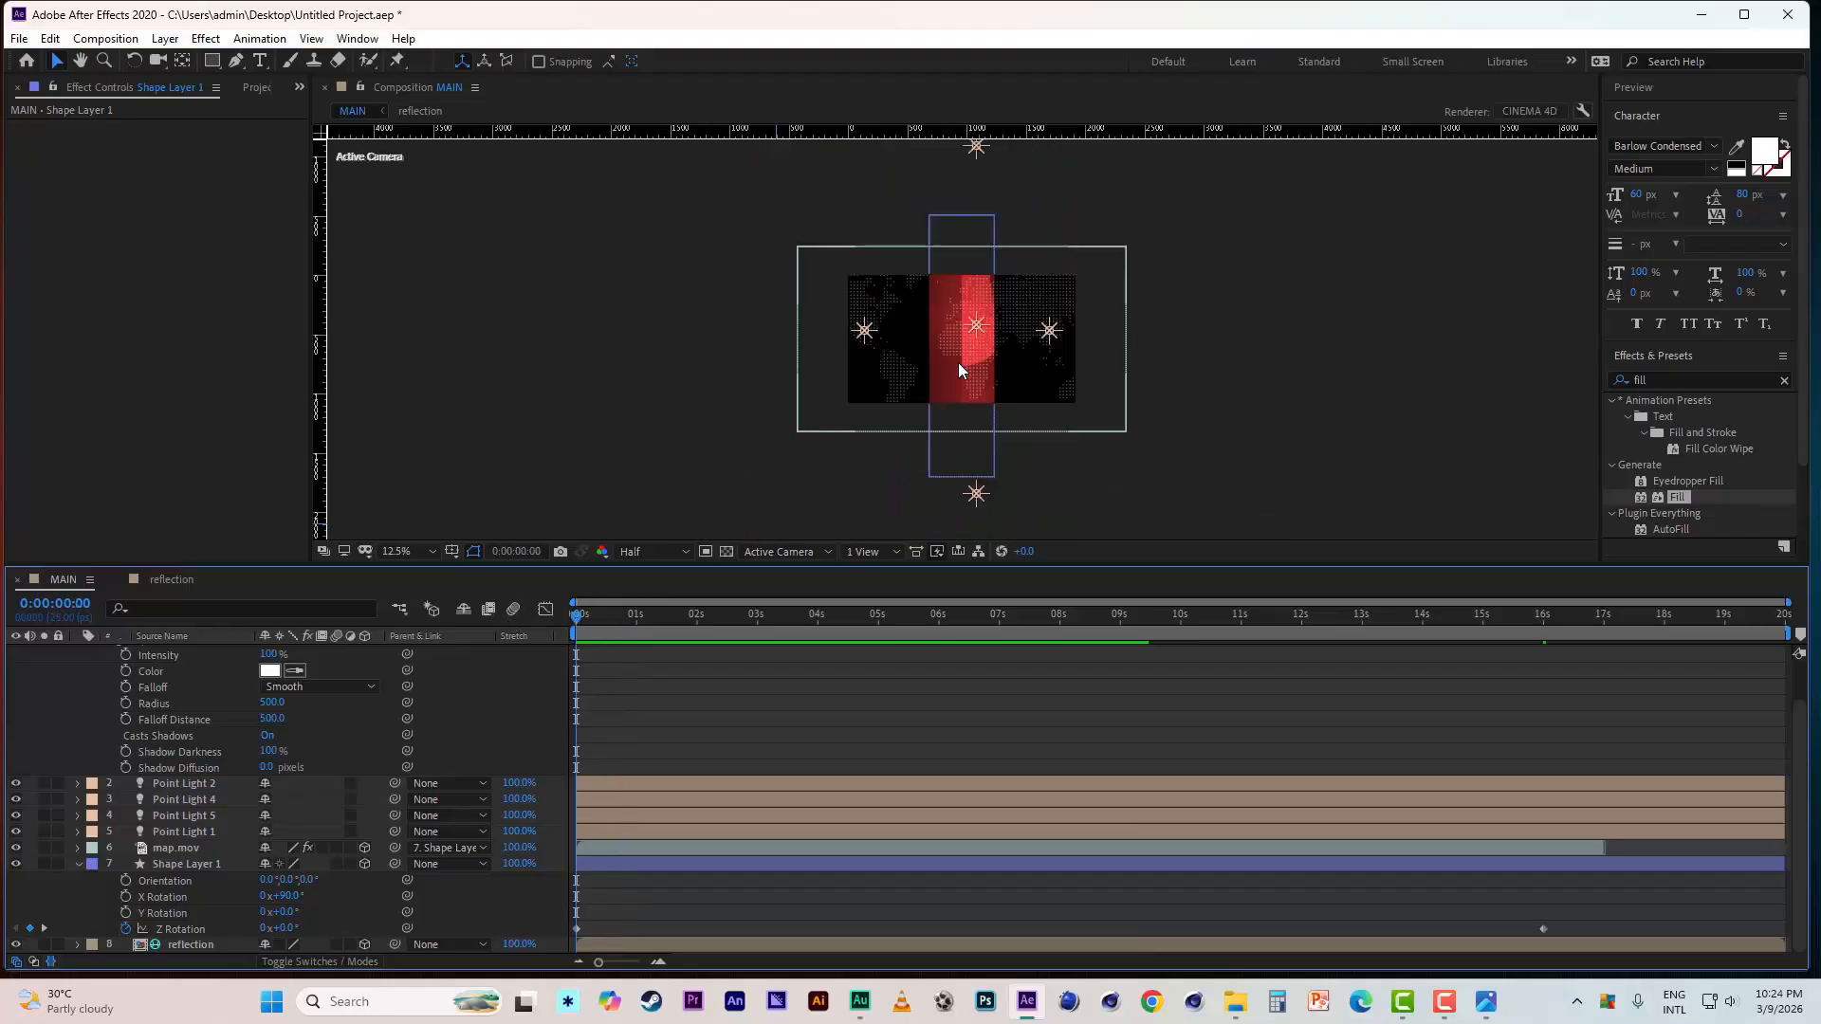
pyautogui.click(184, 847)
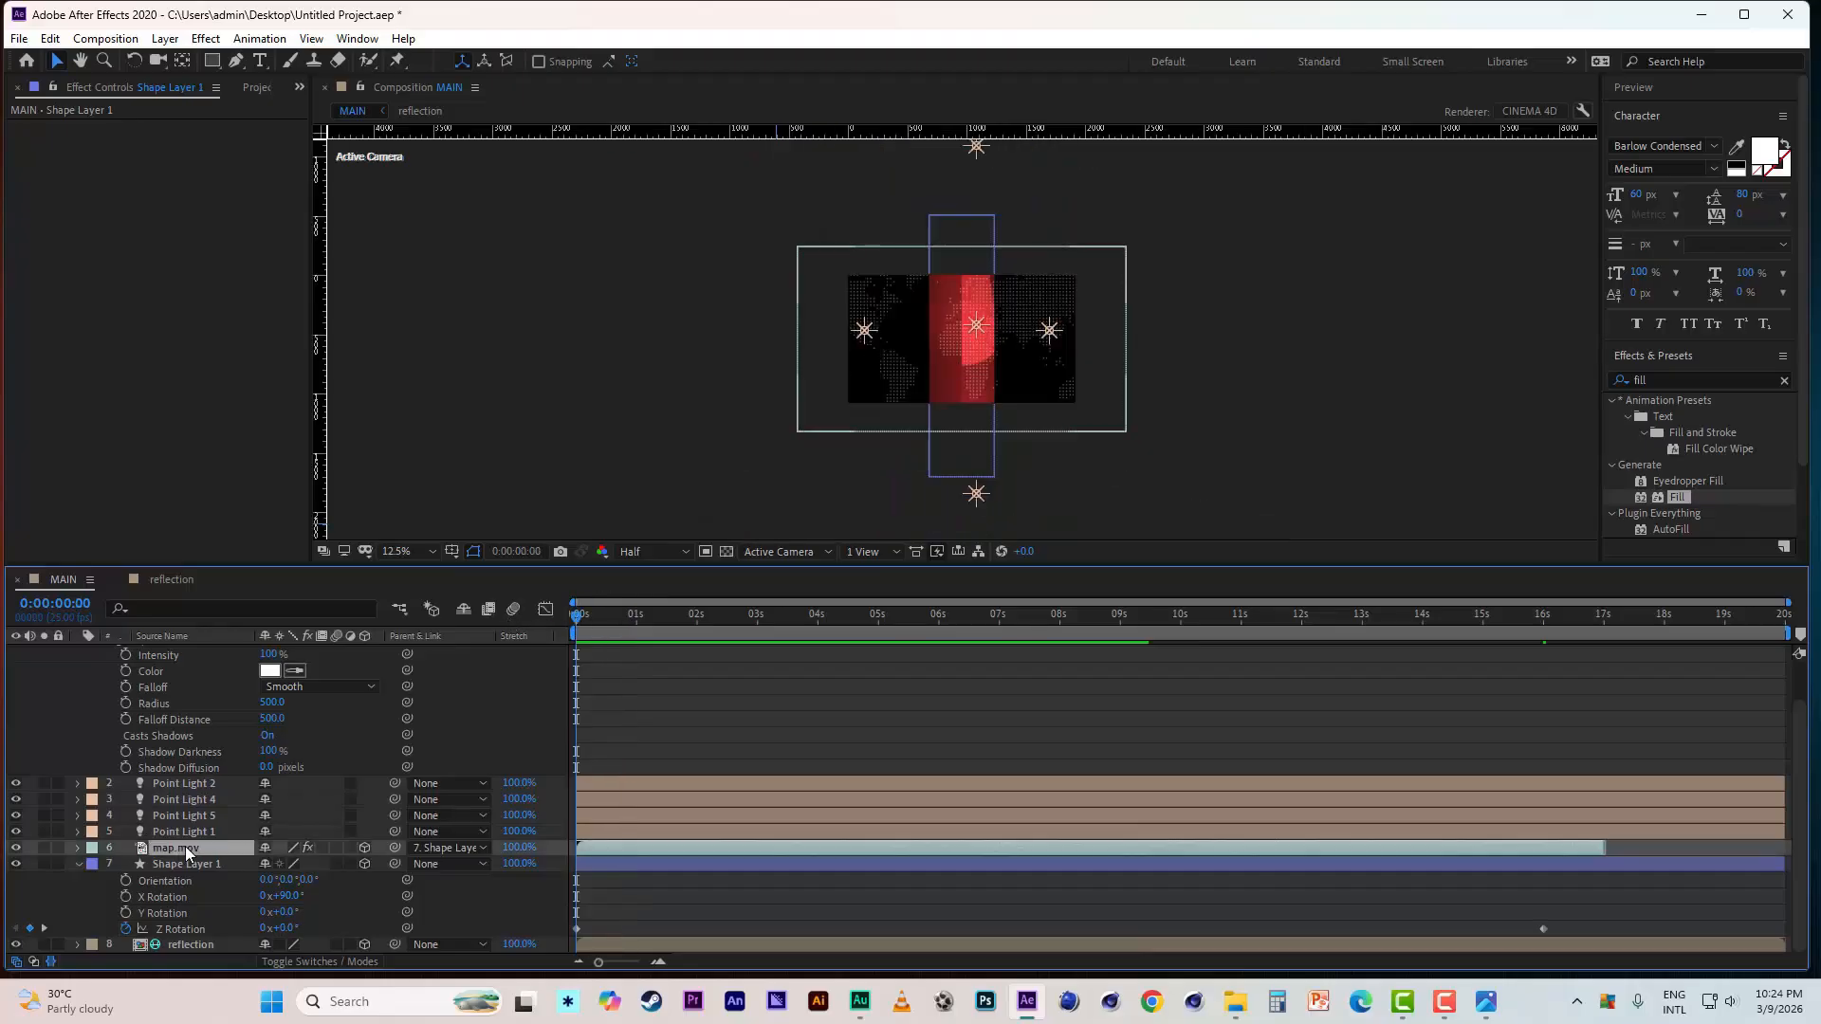
pyautogui.click(212, 63)
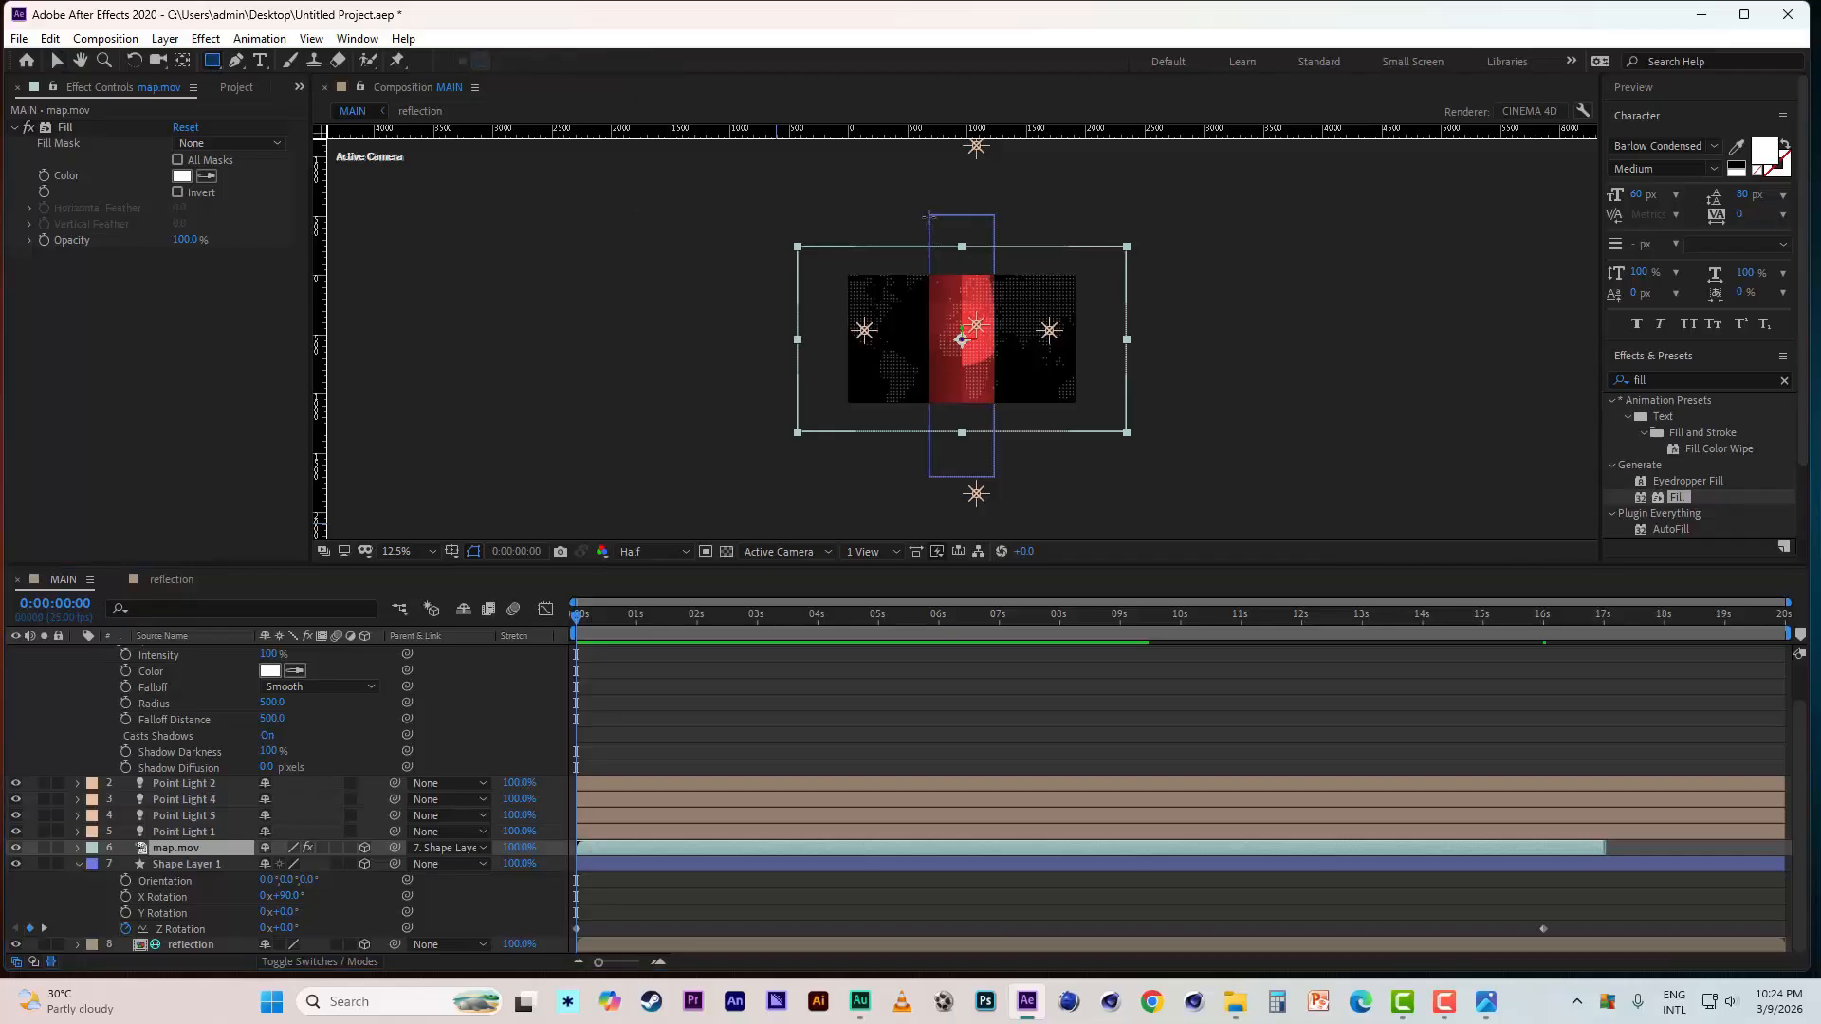
pyautogui.moveTo(929, 216); pyautogui.dragTo(1001, 504)
pyautogui.press('v')
# - Narrow the map.mov mask by aligning its right edge with the right side of the column
pyautogui.press('.')
pyautogui.press('.')
pyautogui.press('.')
pyautogui.press('.')
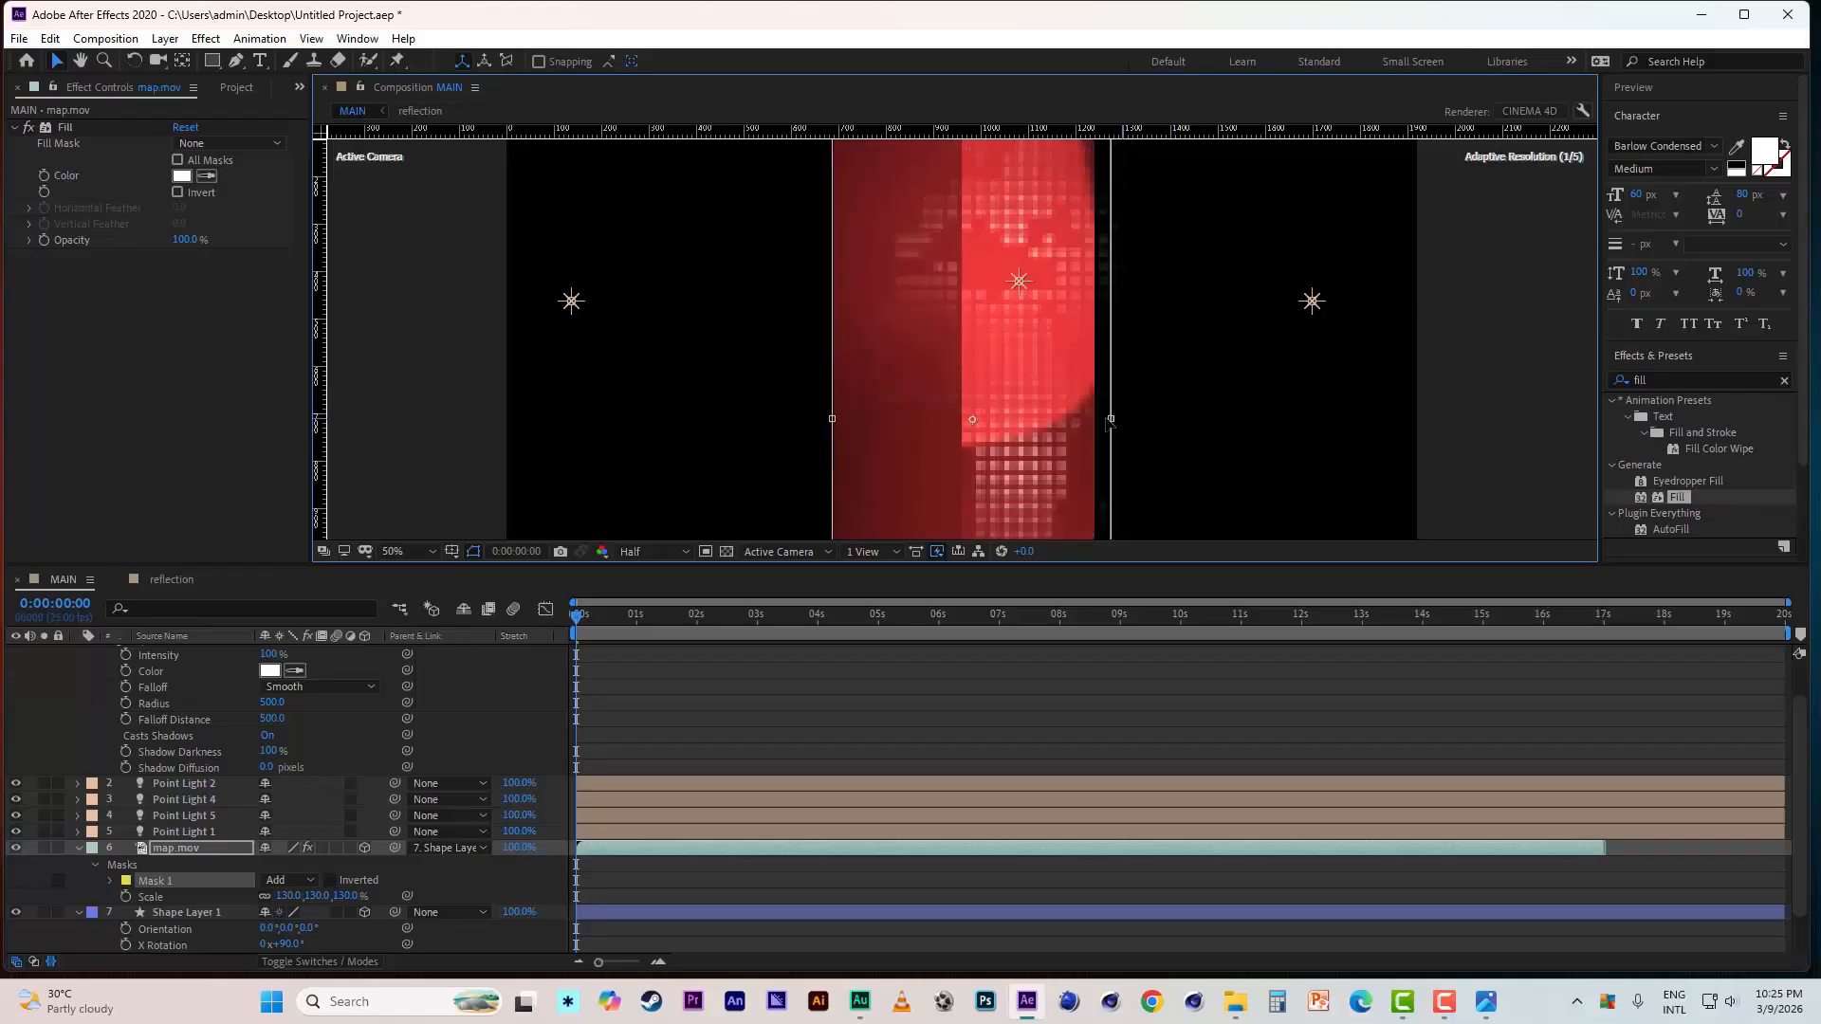
pyautogui.moveTo(1098, 419); pyautogui.dragTo(1099, 419)
pyautogui.doubleClick(1520, 356)
# - Save the project and collapse the properties of the map.mov and Shape Layer 1 layers
pyautogui.click(19, 39)
pyautogui.click(53, 218)
pyautogui.click(78, 849)
pyautogui.click(77, 848)
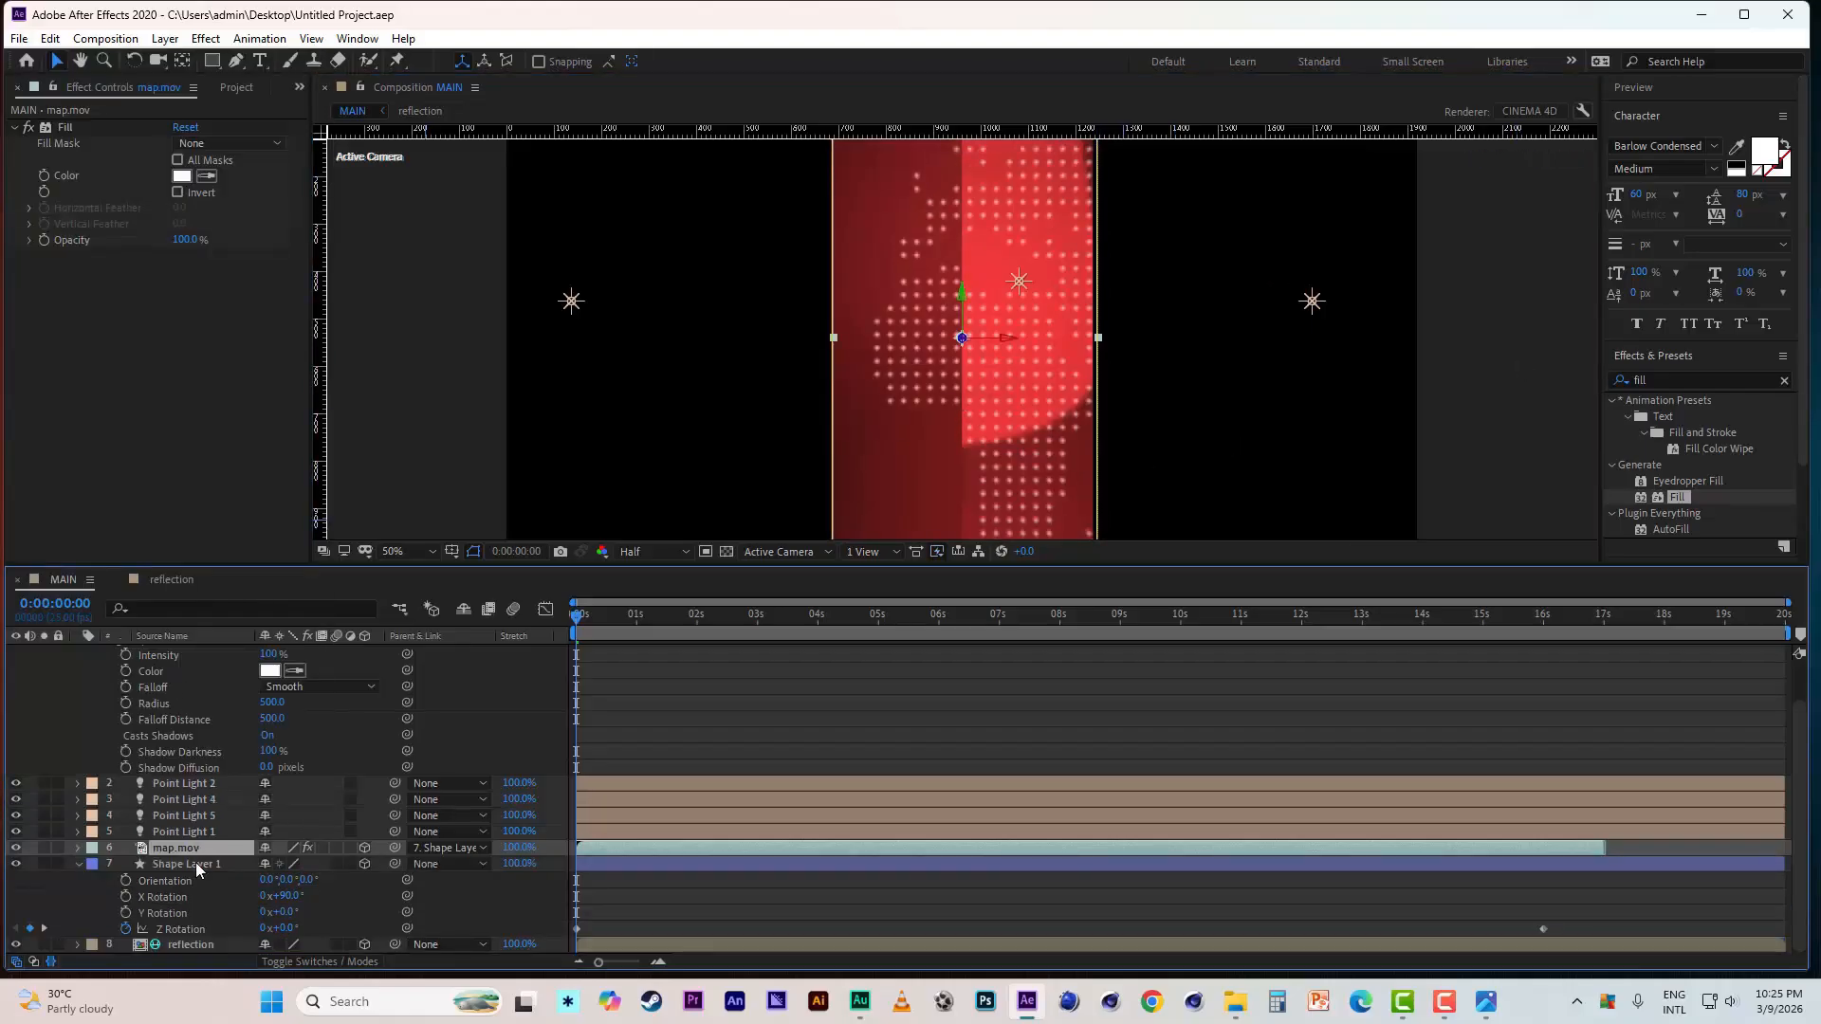
pyautogui.click(78, 864)
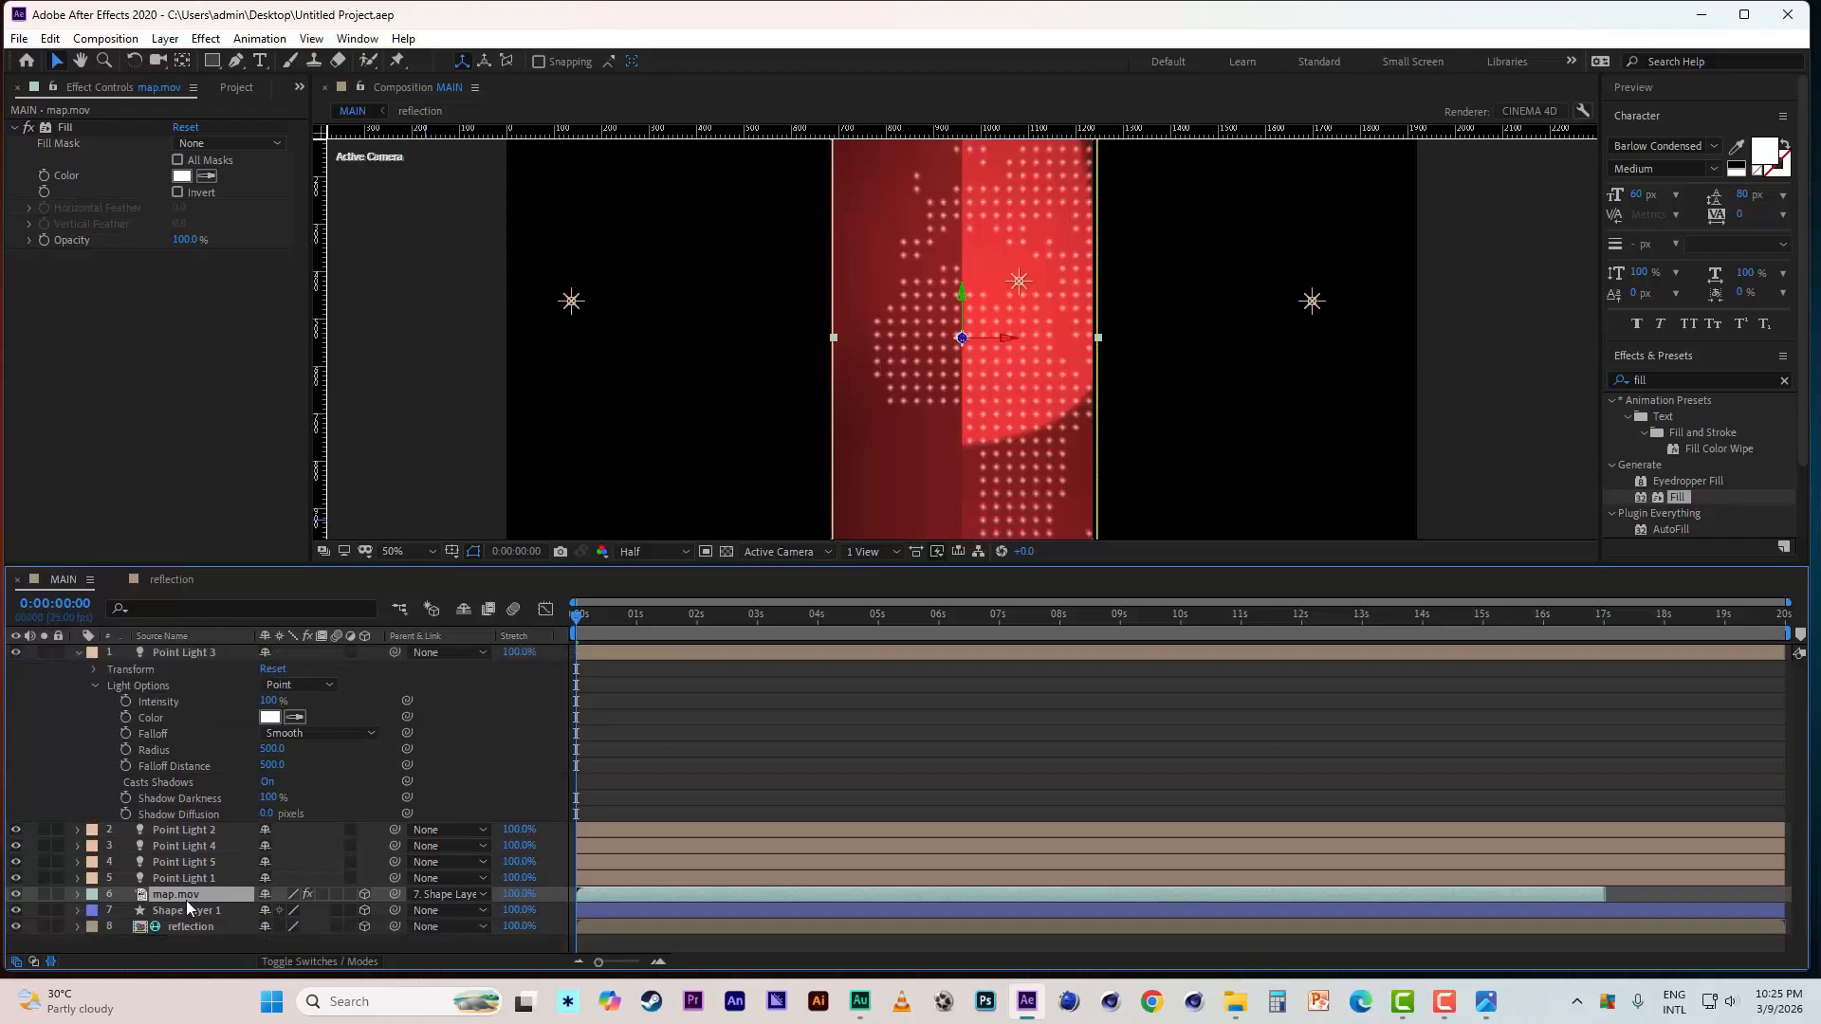
# - Duplicate the map.mov layer and delete Mask 1 from the duplicate
pyautogui.click(395, 548)
pyautogui.click(409, 571)
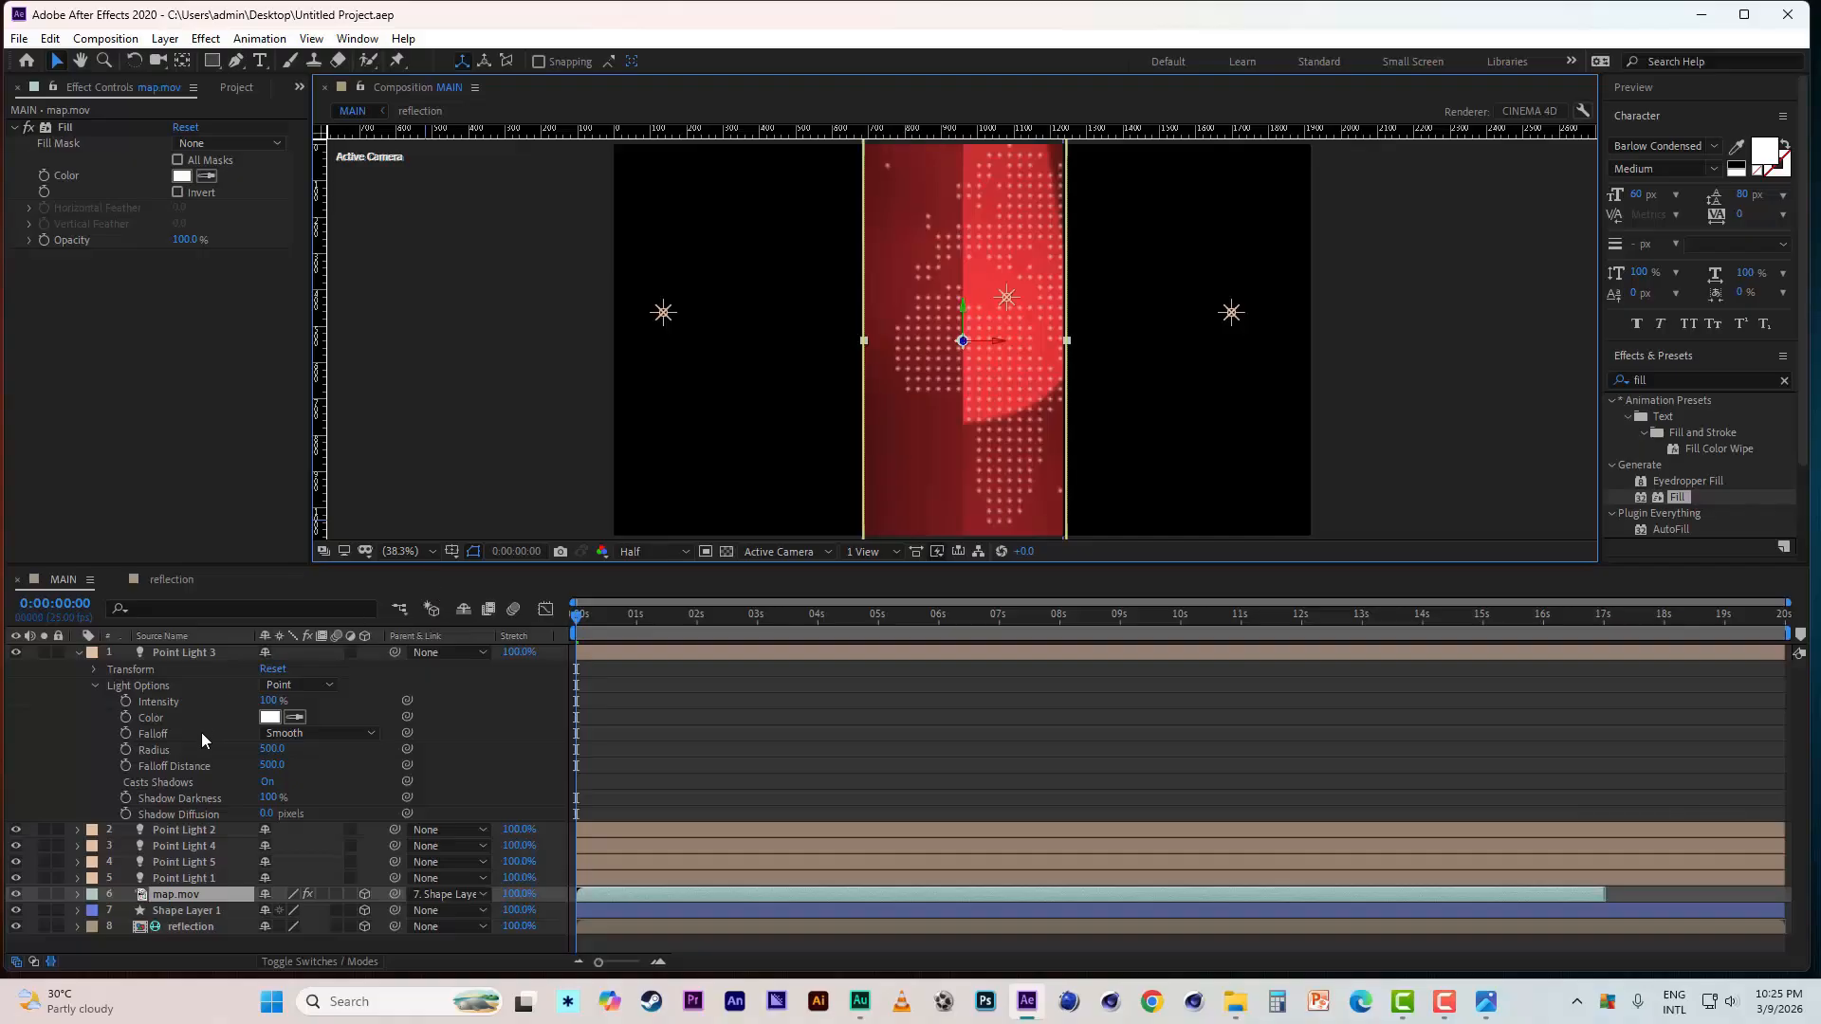
pyautogui.click(197, 878)
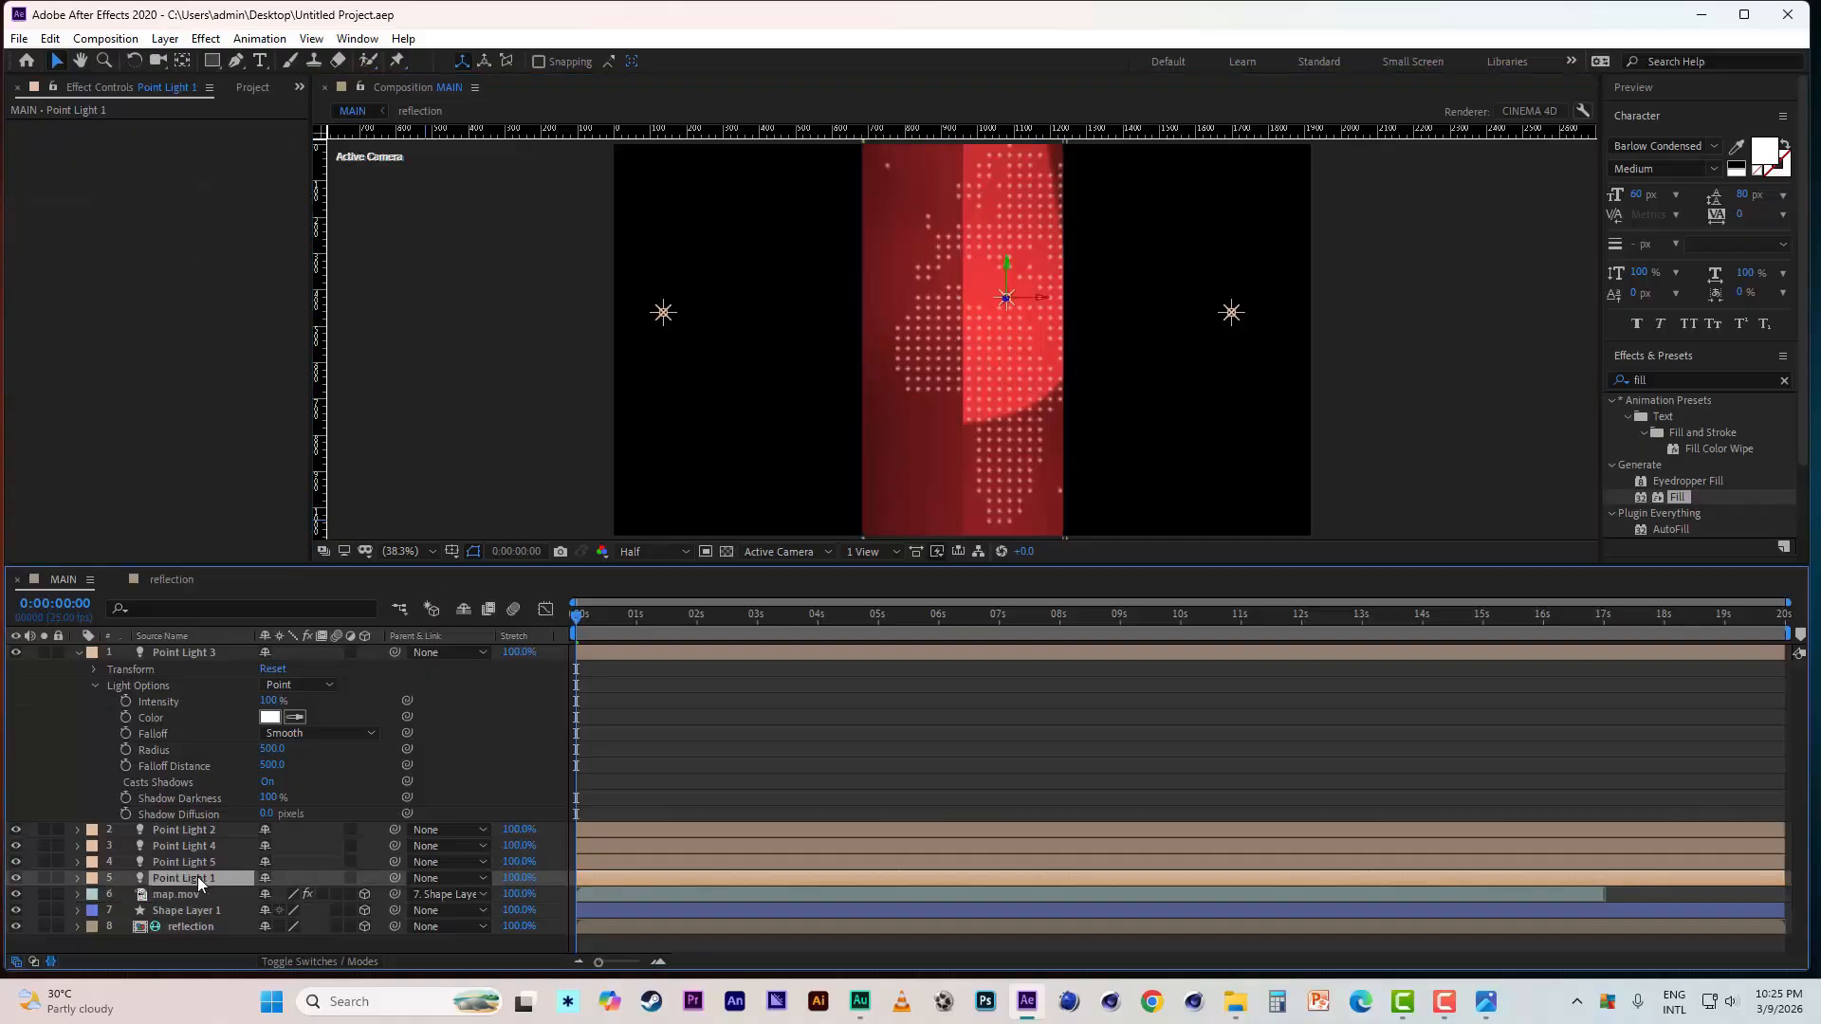
pyautogui.click(192, 892)
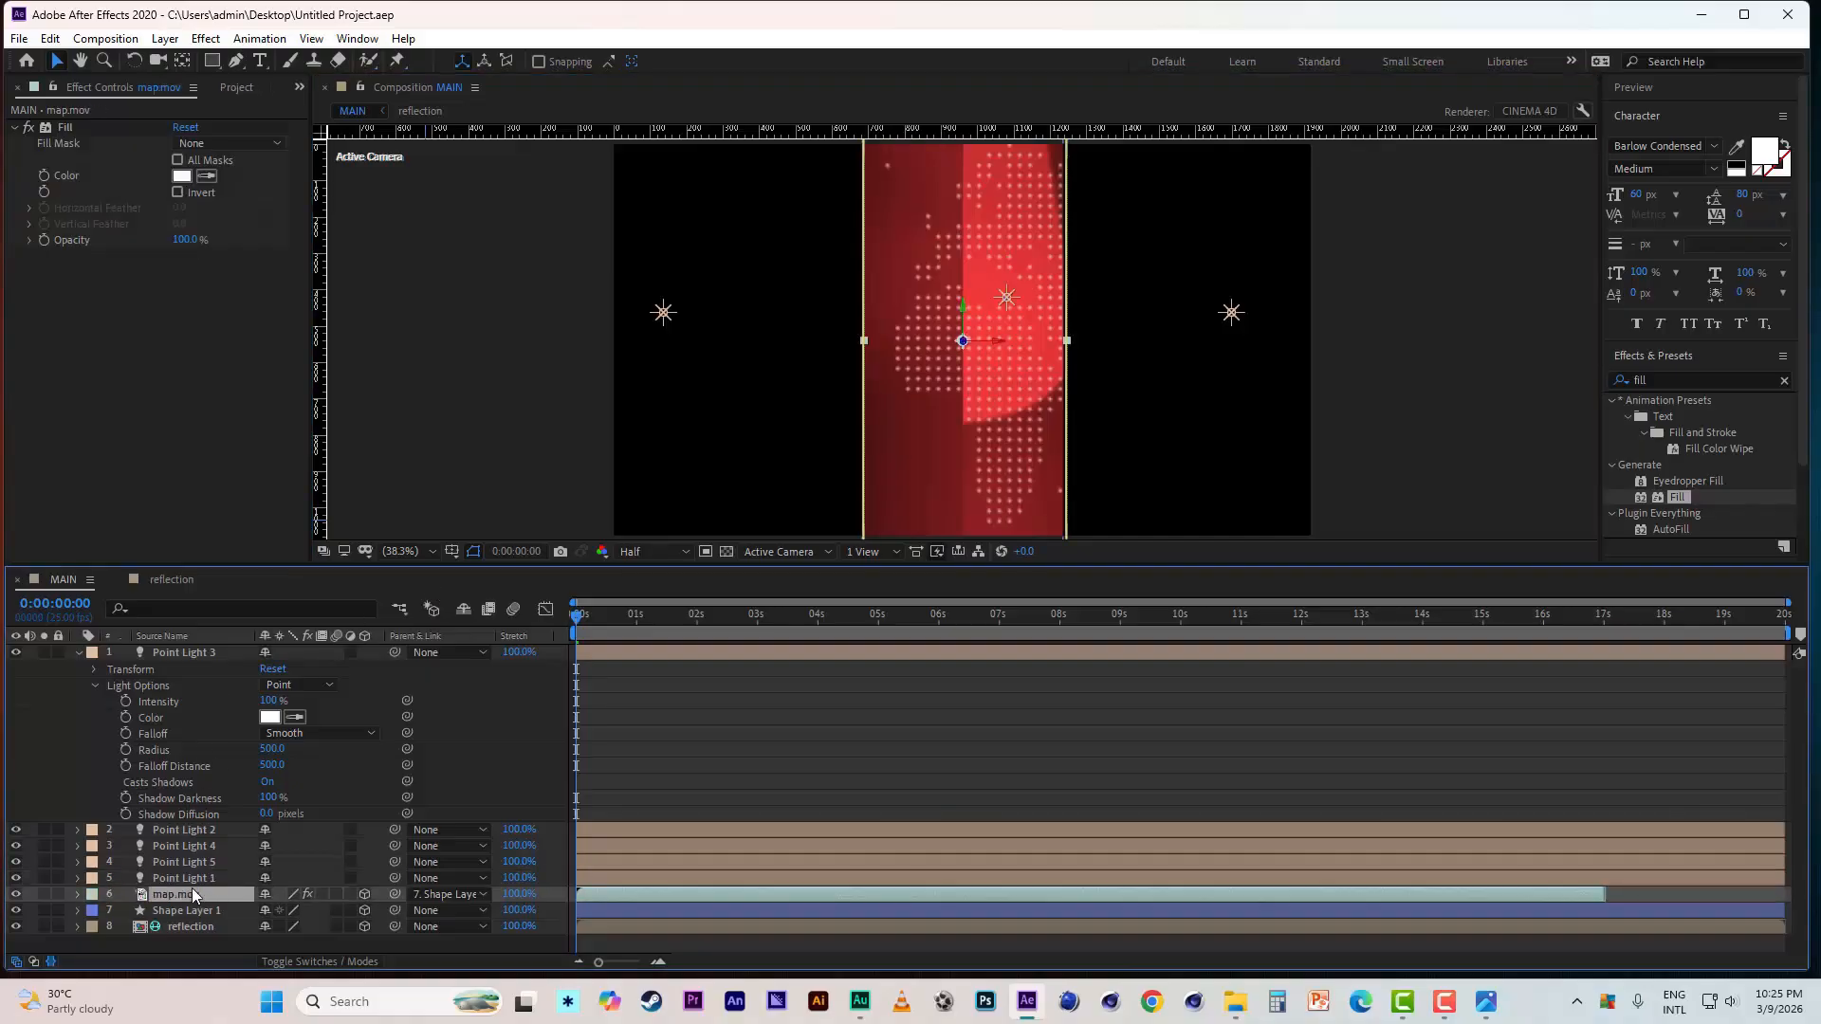
pyautogui.hotkey('ctrl', 'd')
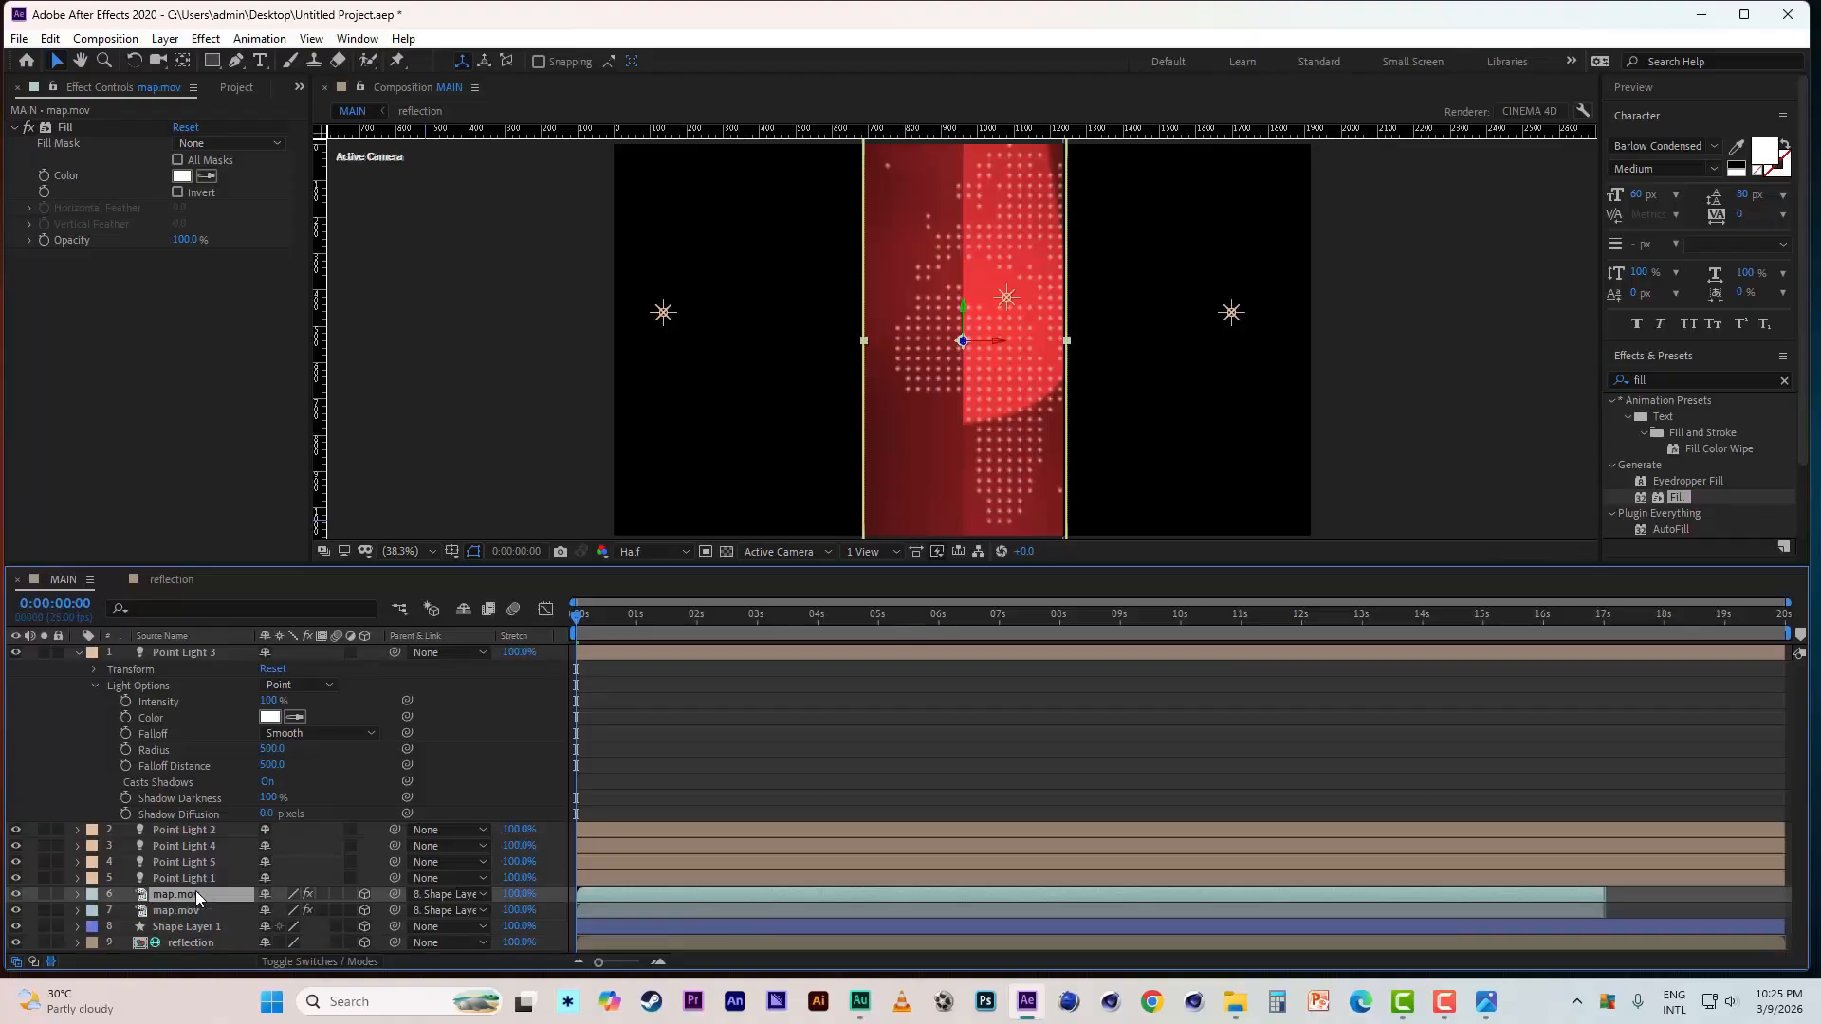
pyautogui.press('m')
pyautogui.click(167, 912)
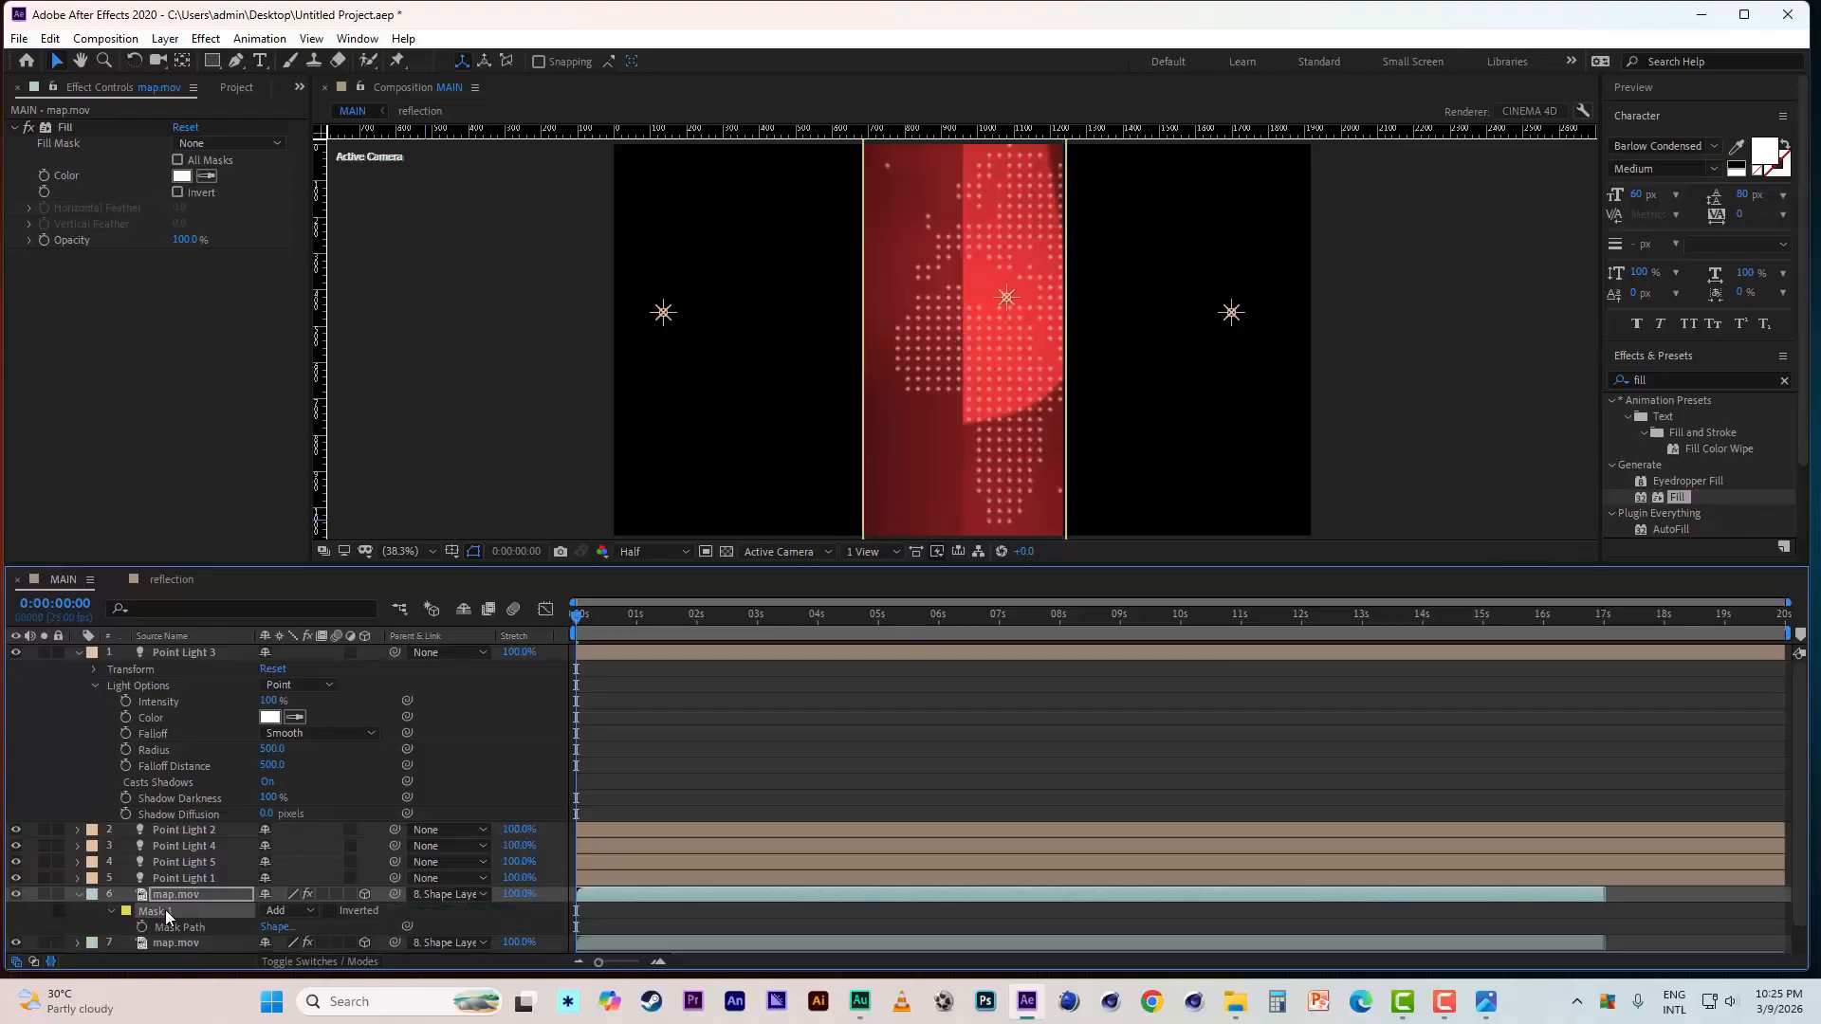
pyautogui.press('Delete')
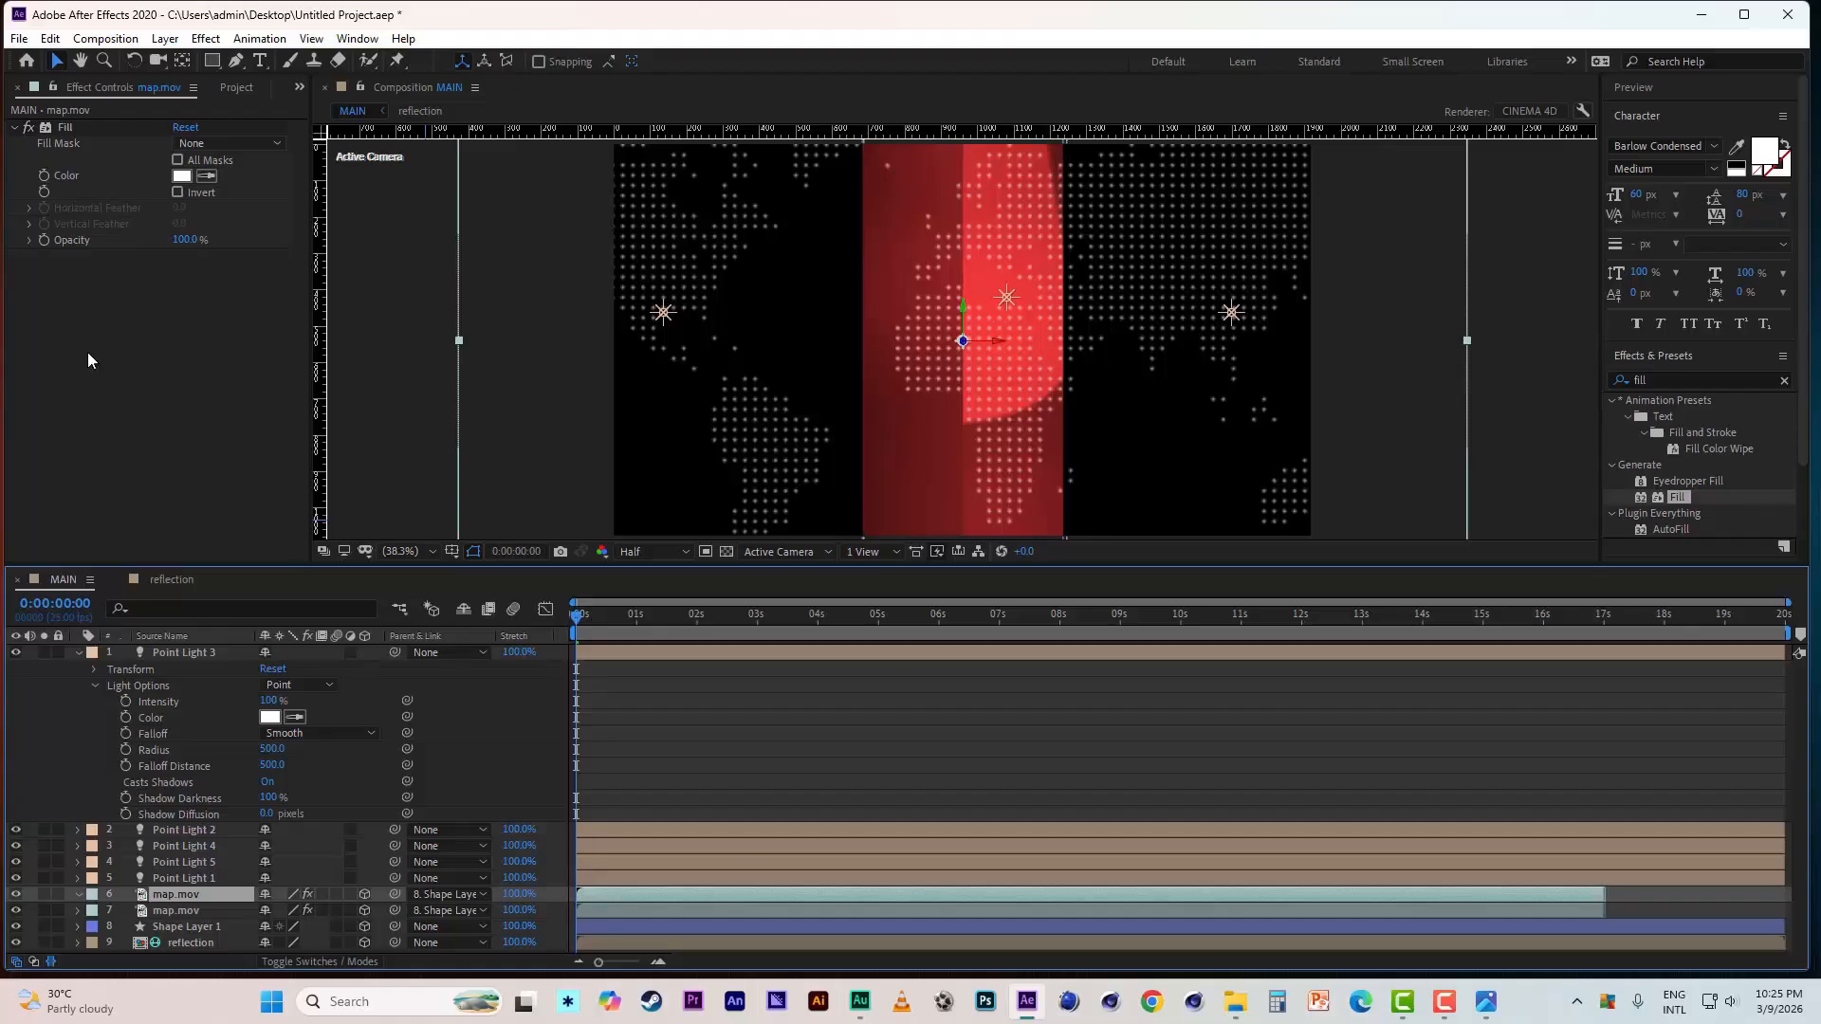
# - Import the WDNuCW horizontal lens flare PNG from the ICGC folder and replace the duplicated map.mov layer's source with it
pyautogui.click(237, 87)
pyautogui.hotkey('alt', 'Tab')
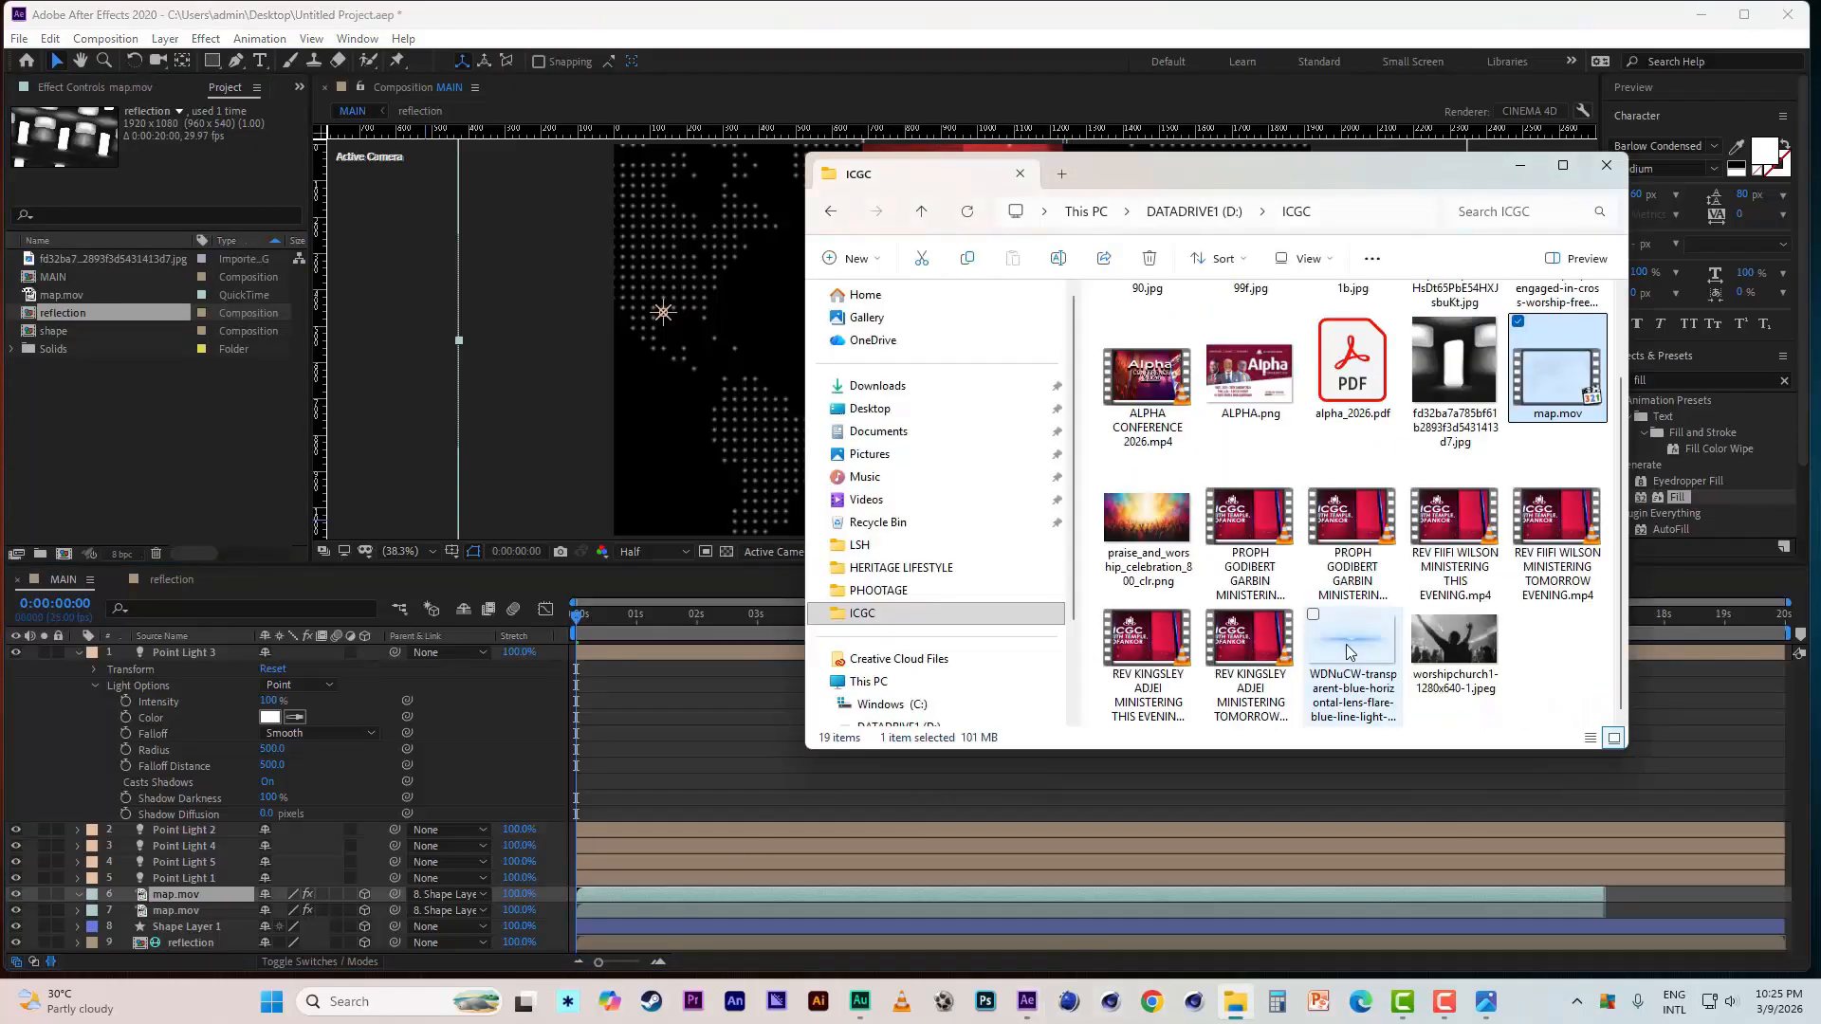
pyautogui.moveTo(1351, 652); pyautogui.dragTo(96, 453)
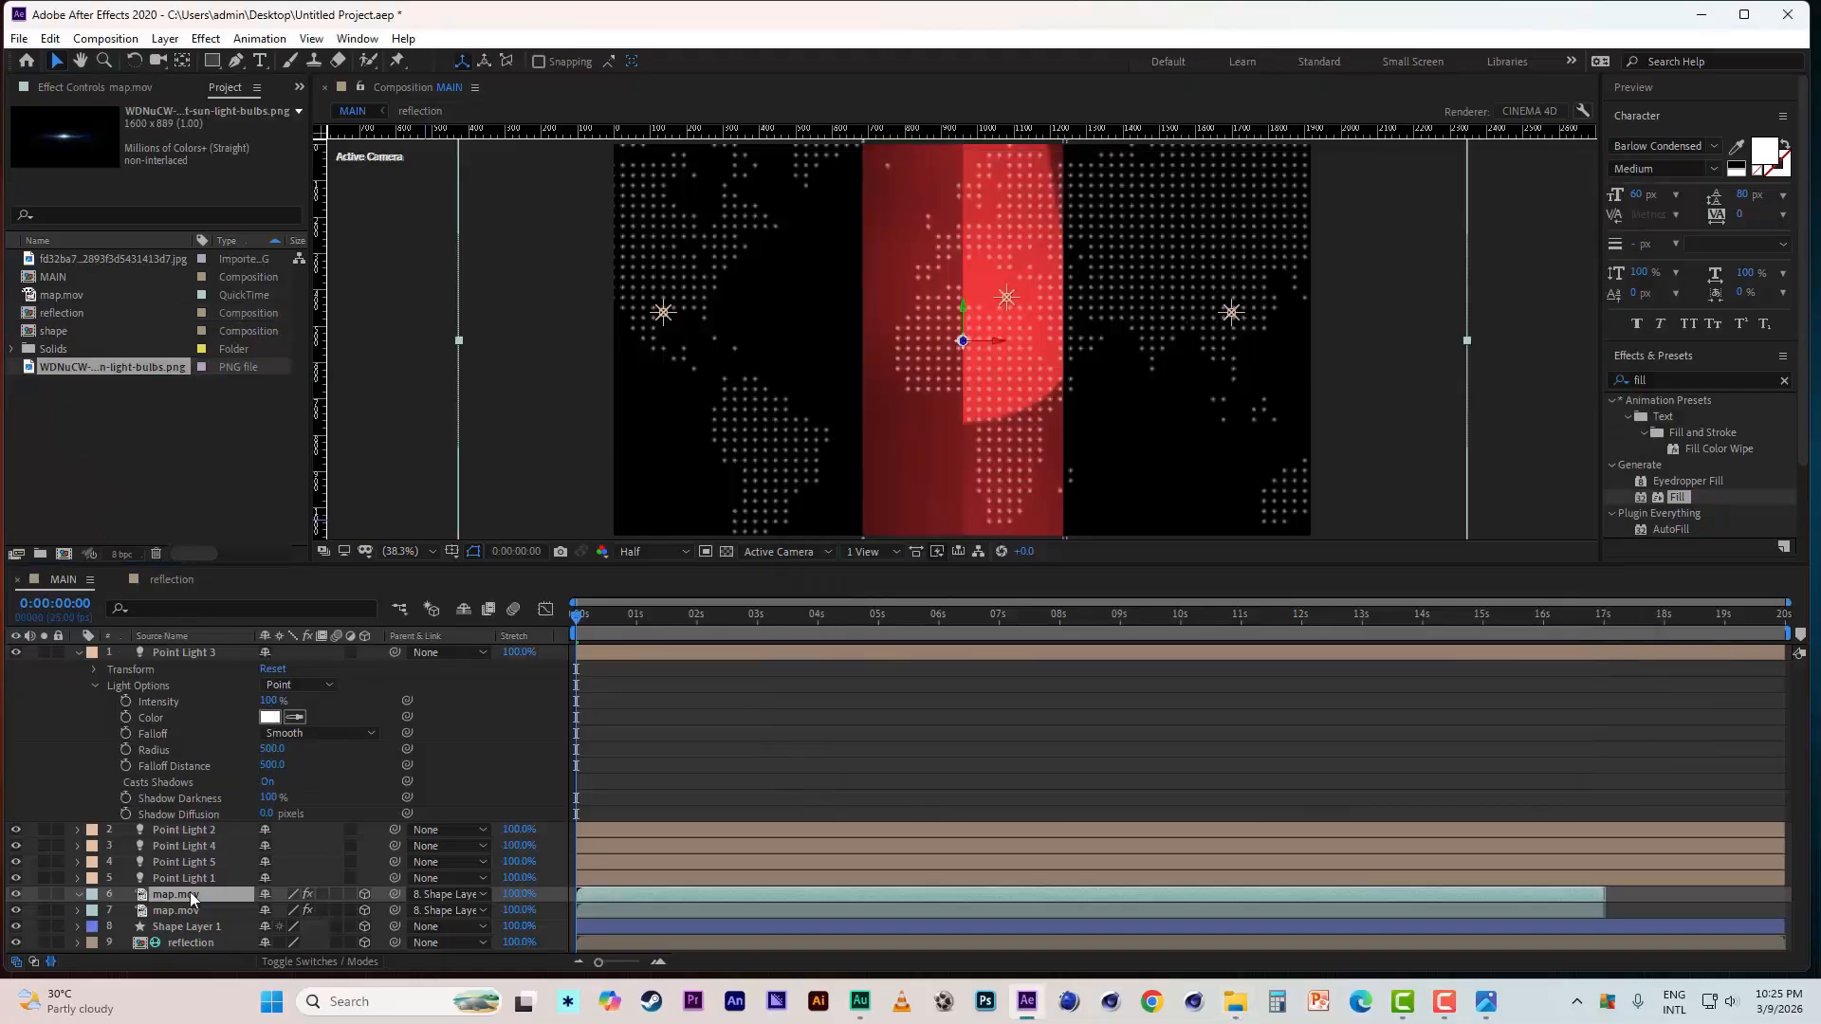
pyautogui.moveTo(82, 367); pyautogui.dragTo(187, 896)
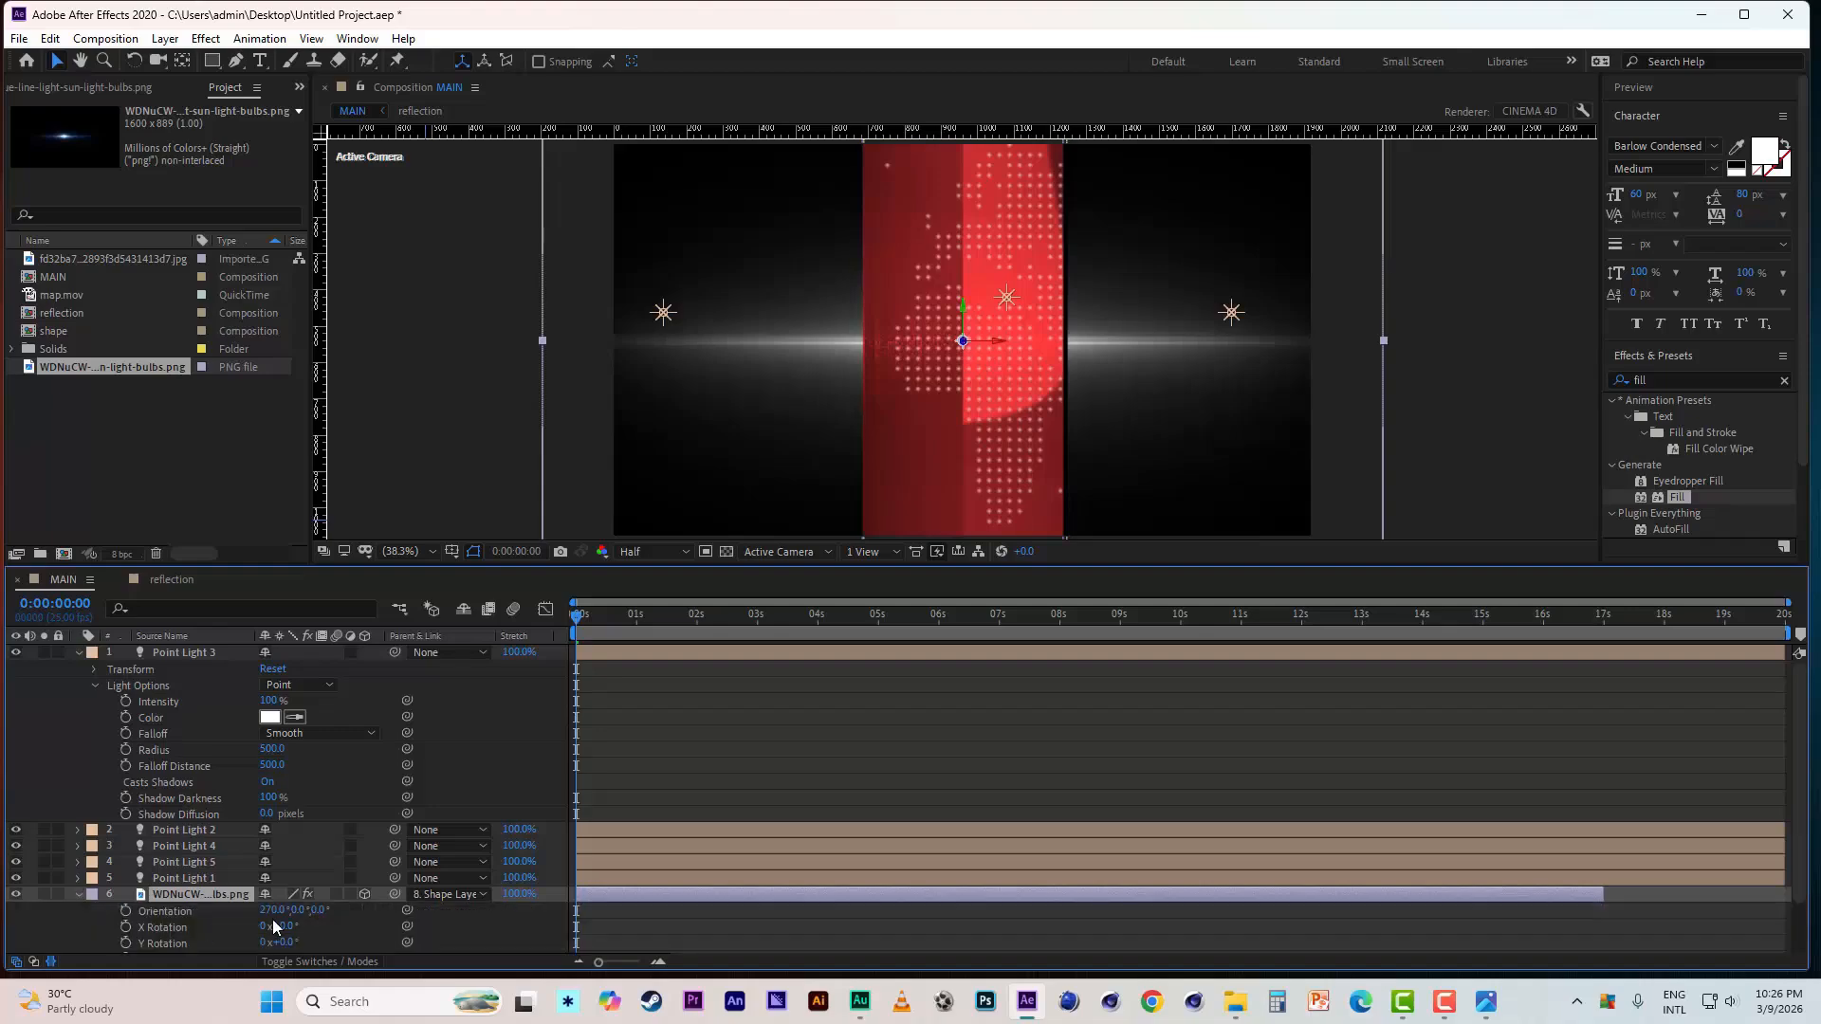
# - Set the lens flare layer's Z Rotation to 90° so the streak runs vertically
pyautogui.press('r')
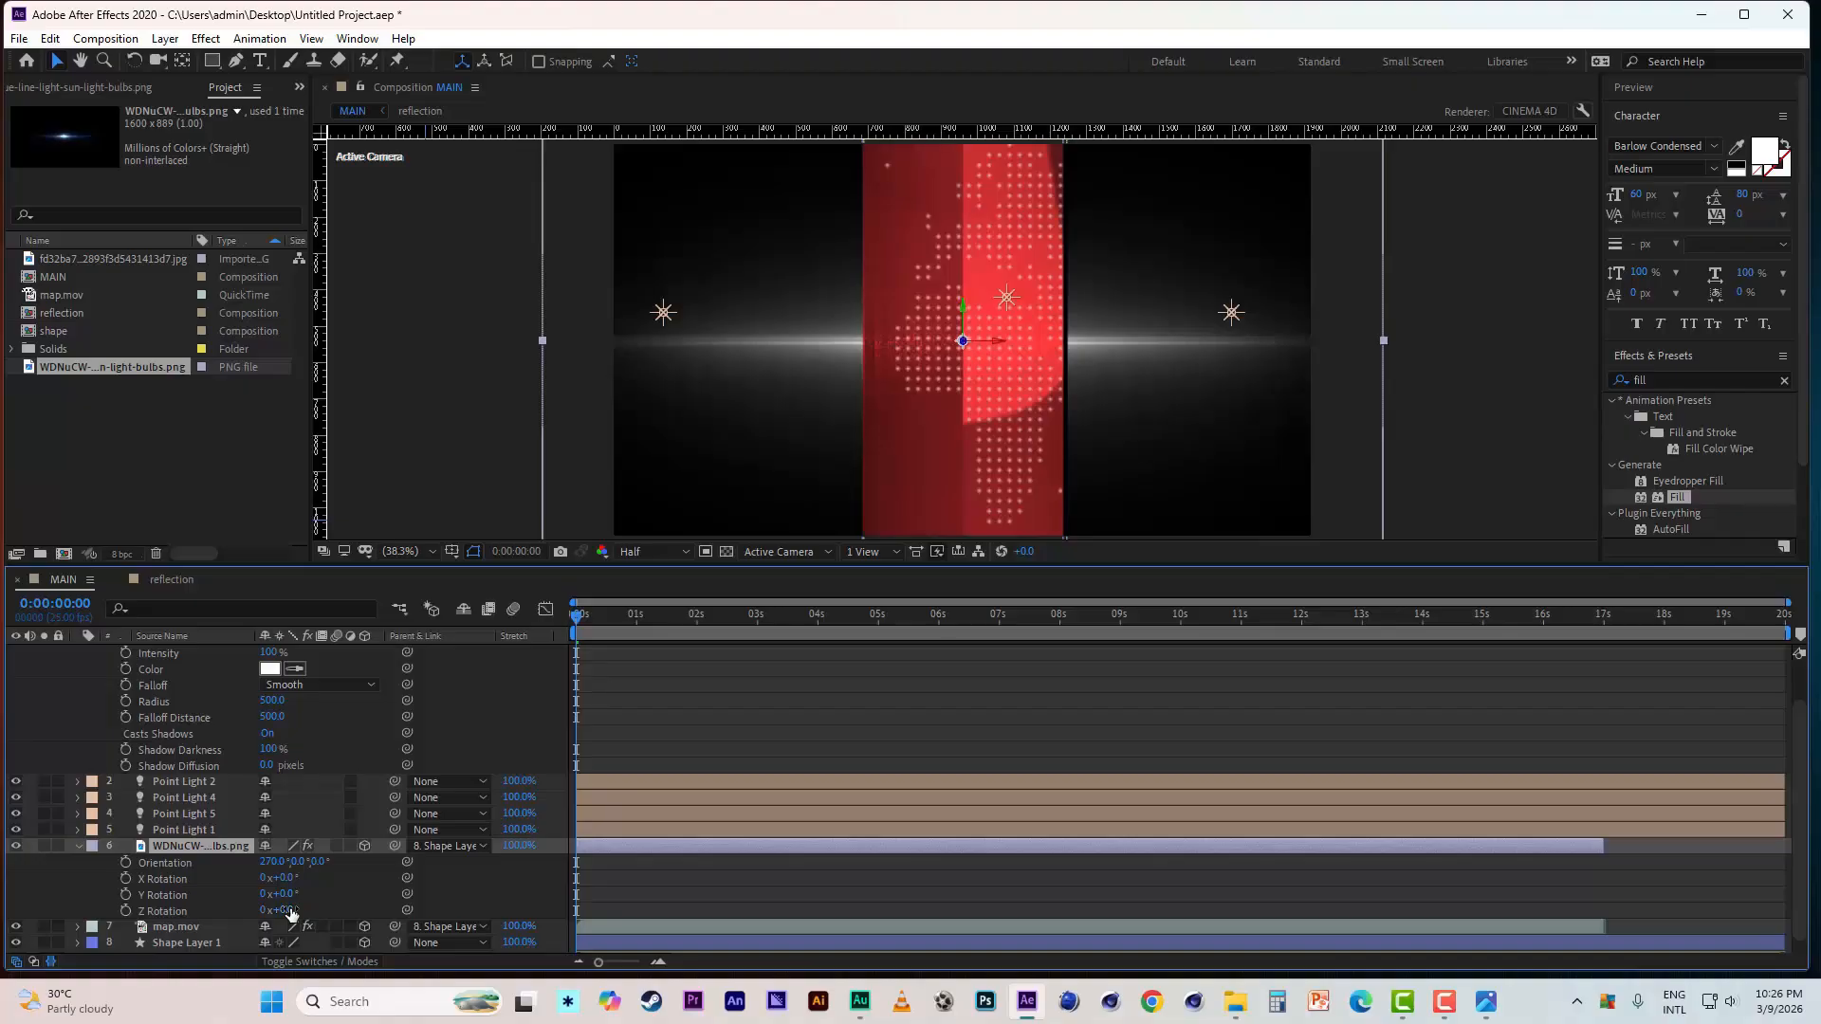
pyautogui.moveTo(291, 912); pyautogui.dragTo(355, 913)
pyautogui.click(288, 912)
pyautogui.write('90')
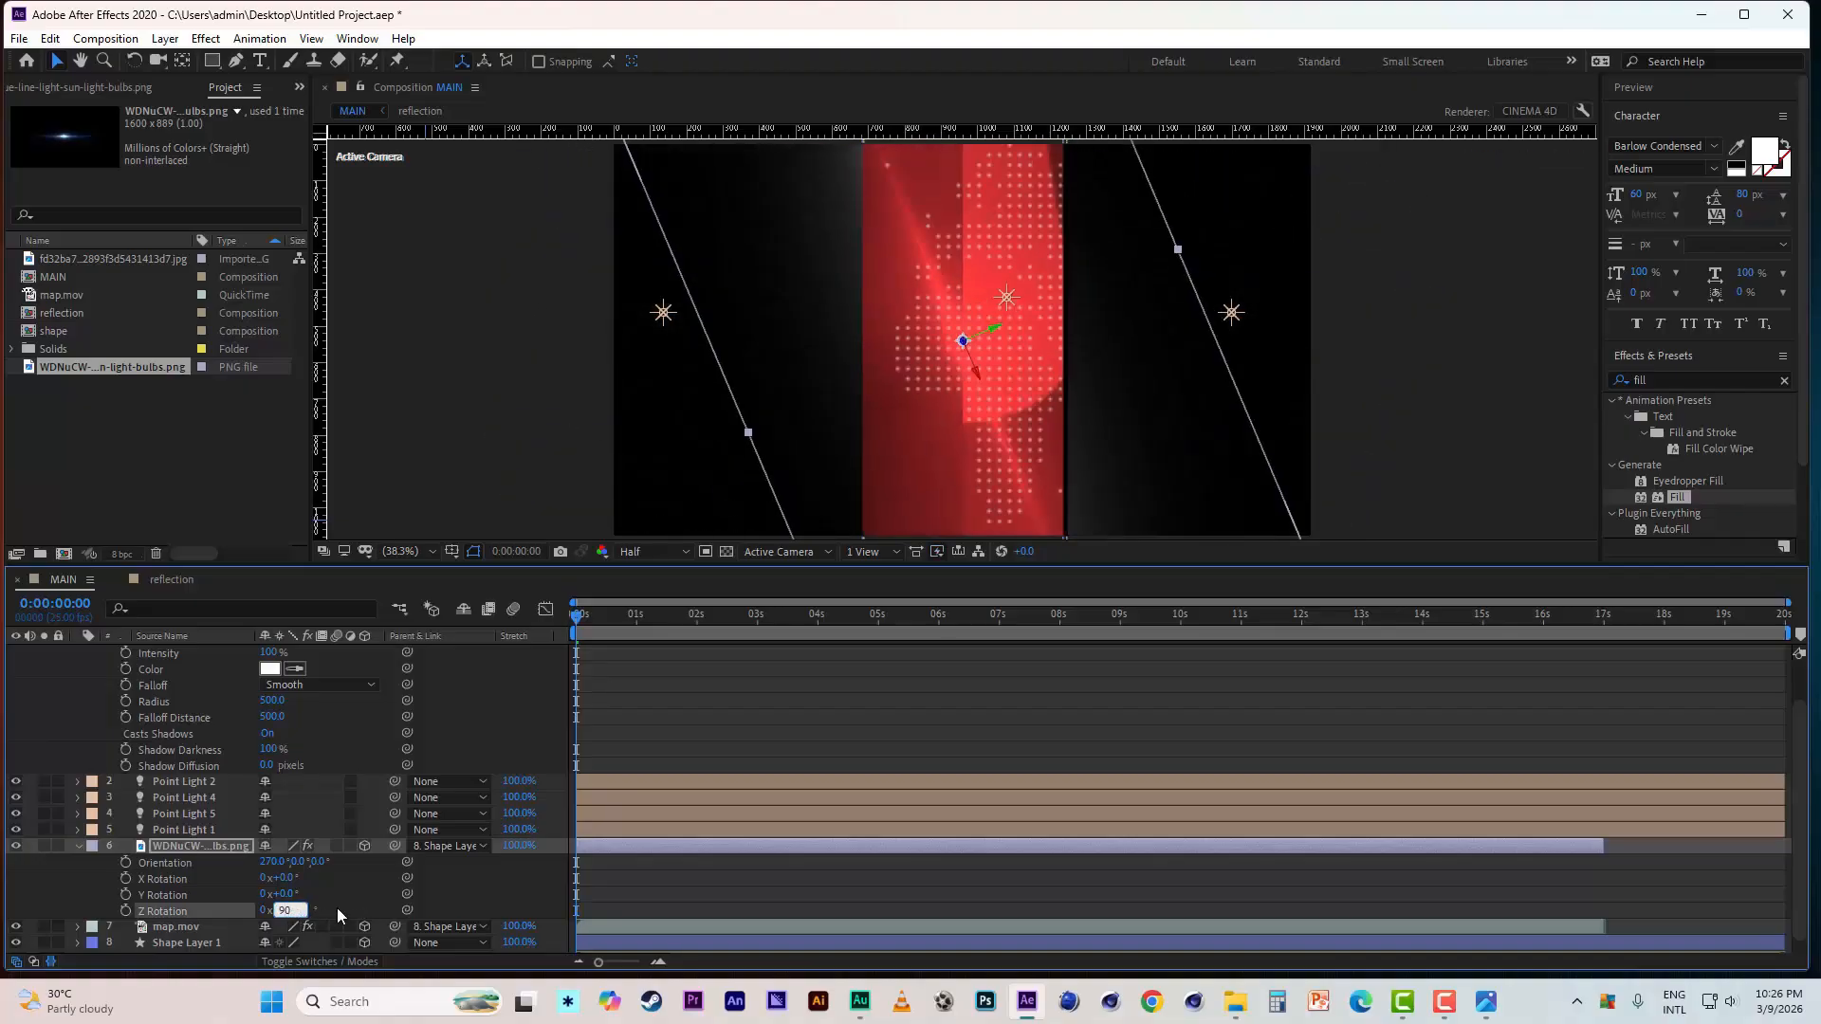
pyautogui.press('Return')
# - Move the vertical lens flare onto the right edge of the column and narrow it to a thin streak
pyautogui.moveTo(1001, 349); pyautogui.dragTo(1077, 347)
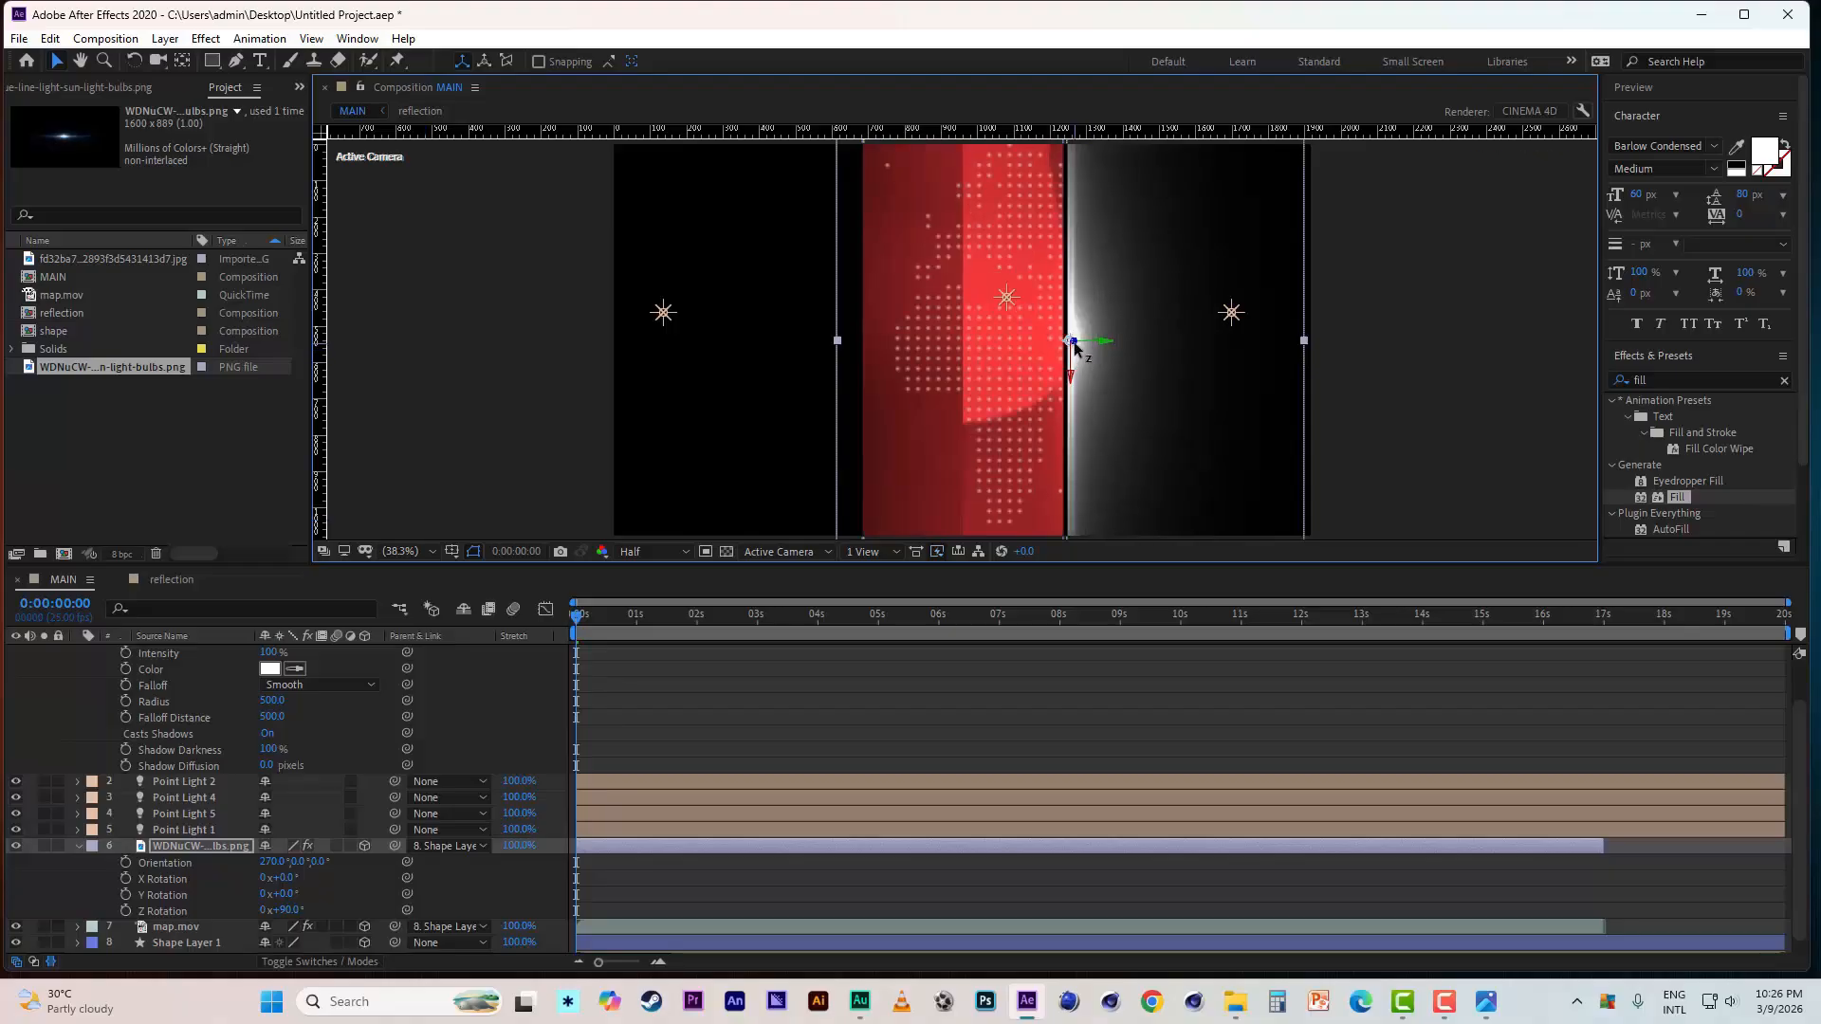
pyautogui.moveTo(1074, 342); pyautogui.dragTo(1074, 344)
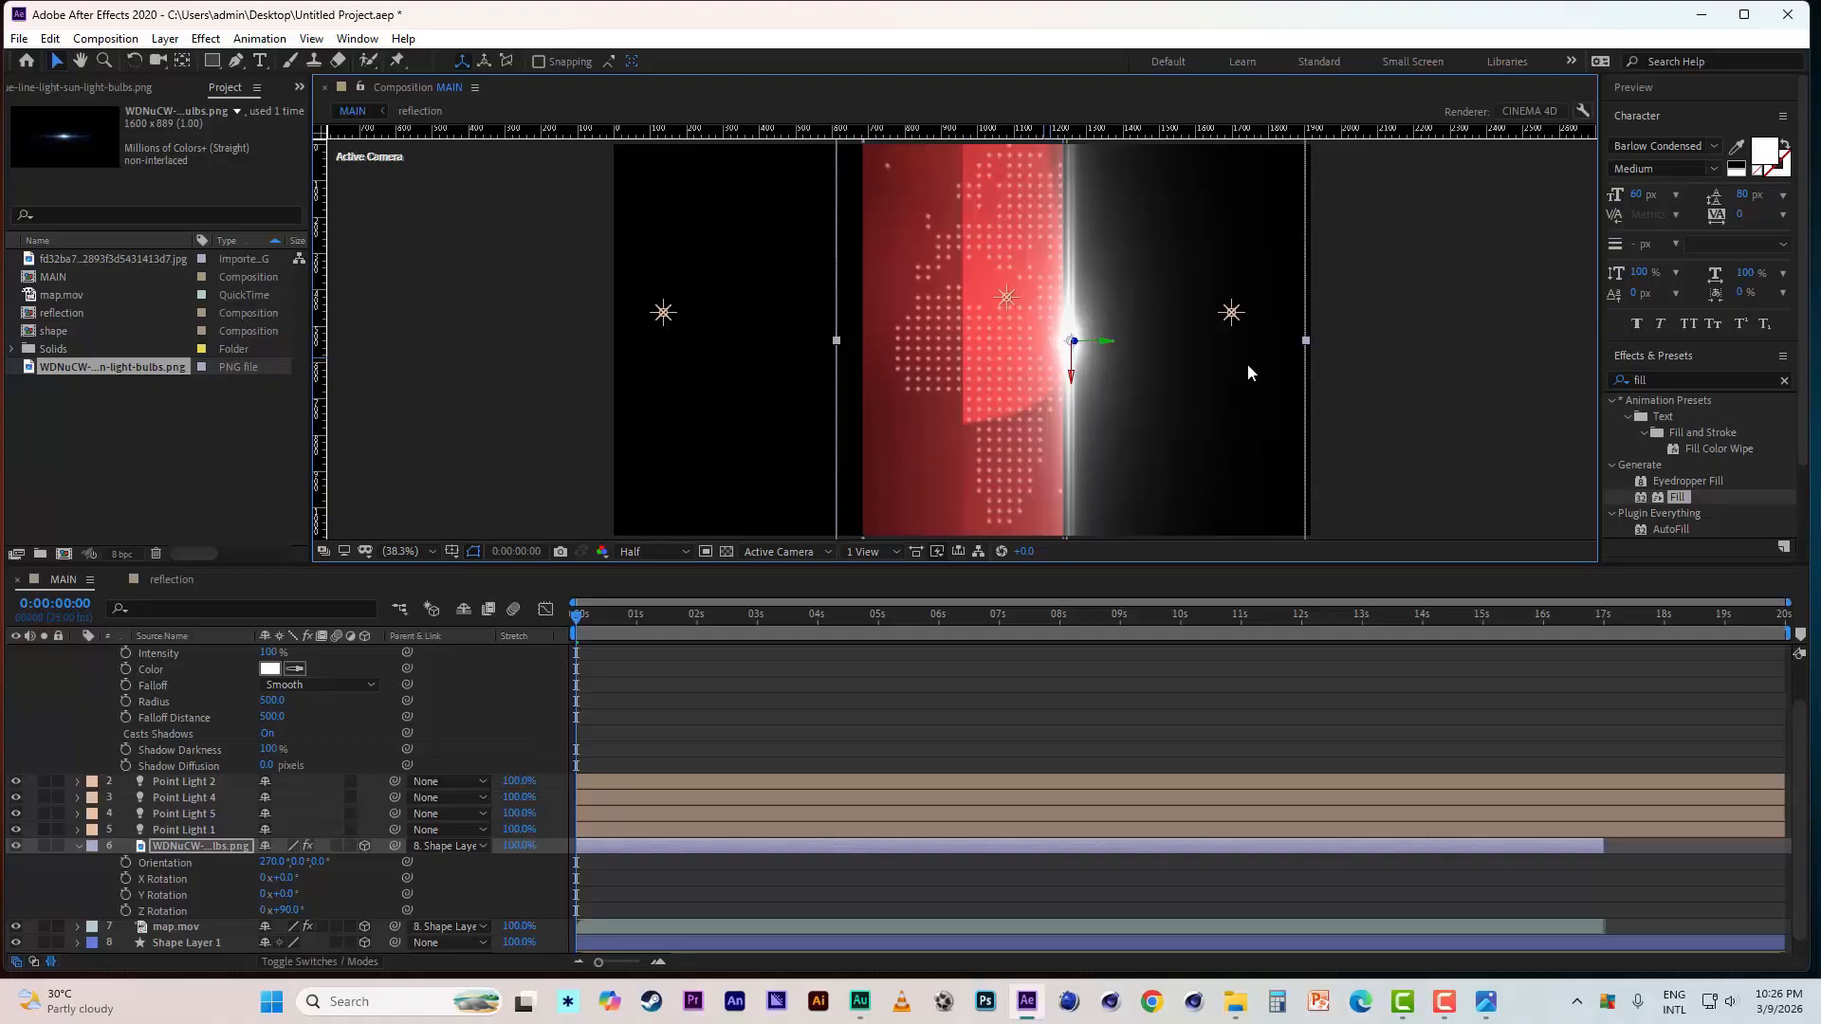
pyautogui.moveTo(1306, 338); pyautogui.dragTo(1104, 345)
# - Duplicate the lens flare layer and move the copy onto the left edge of the column
pyautogui.click(213, 846)
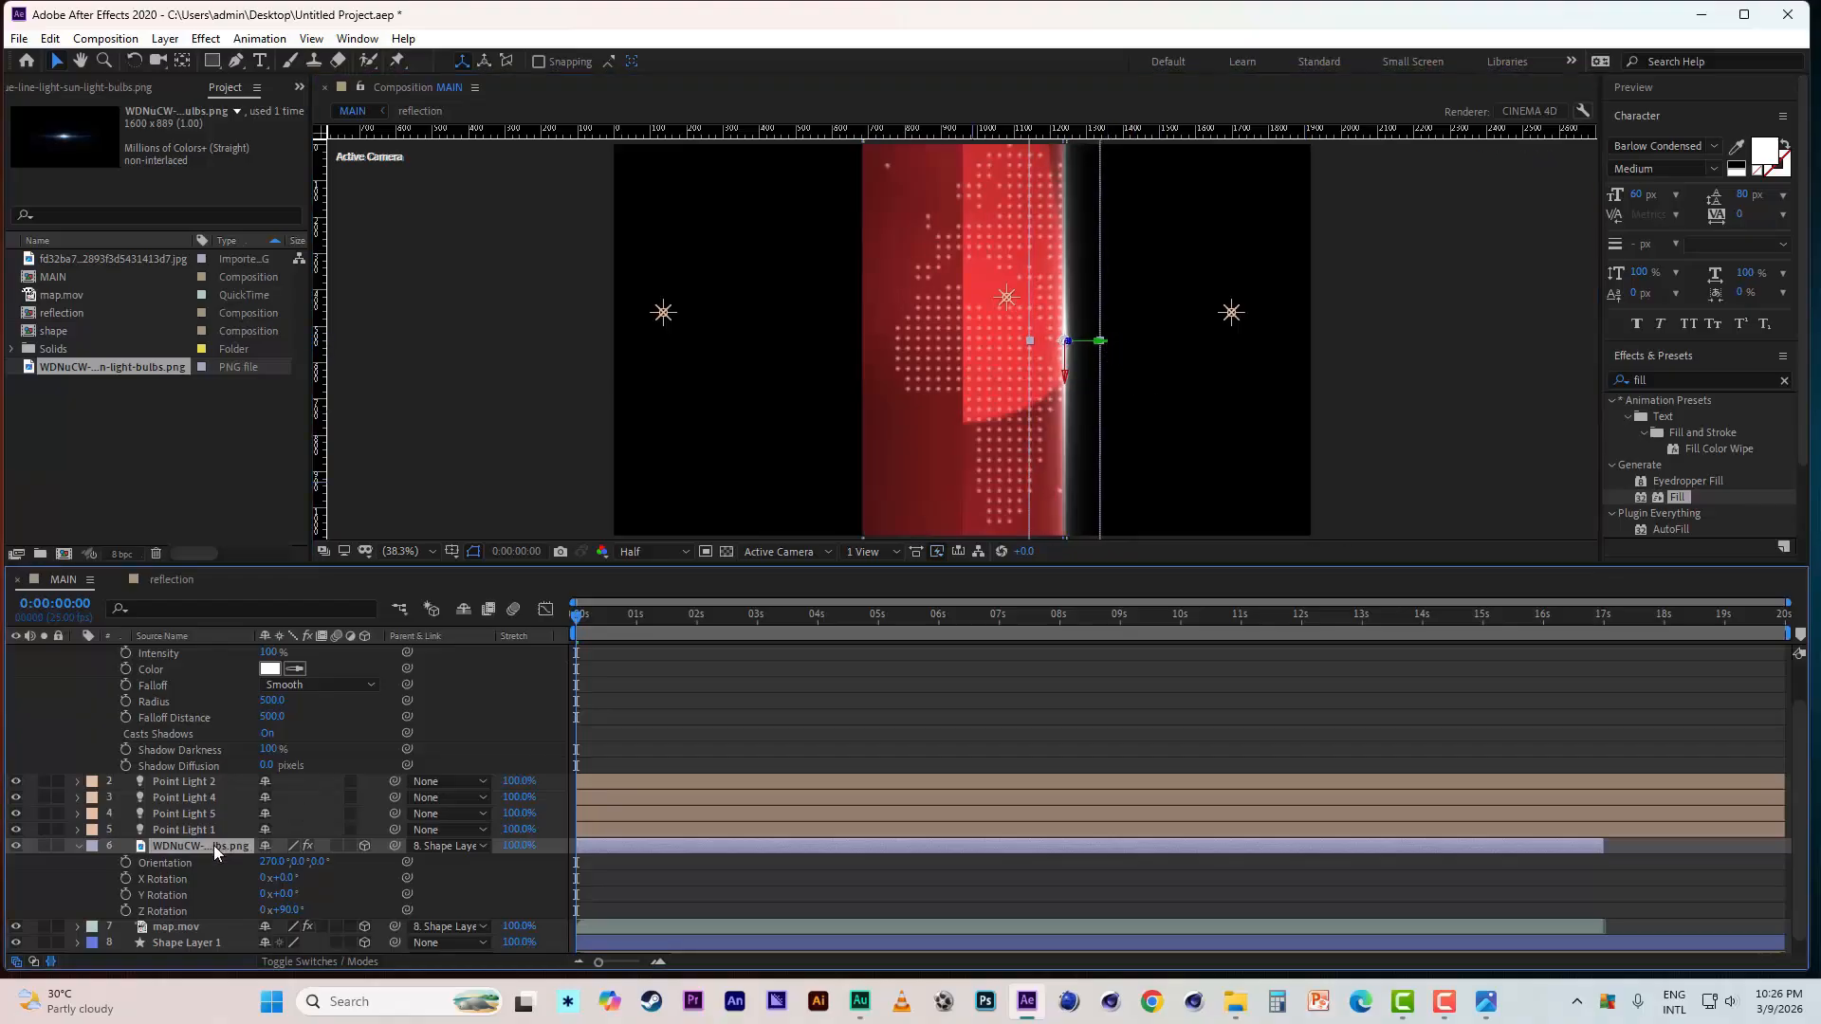
pyautogui.hotkey('ctrl', 'd')
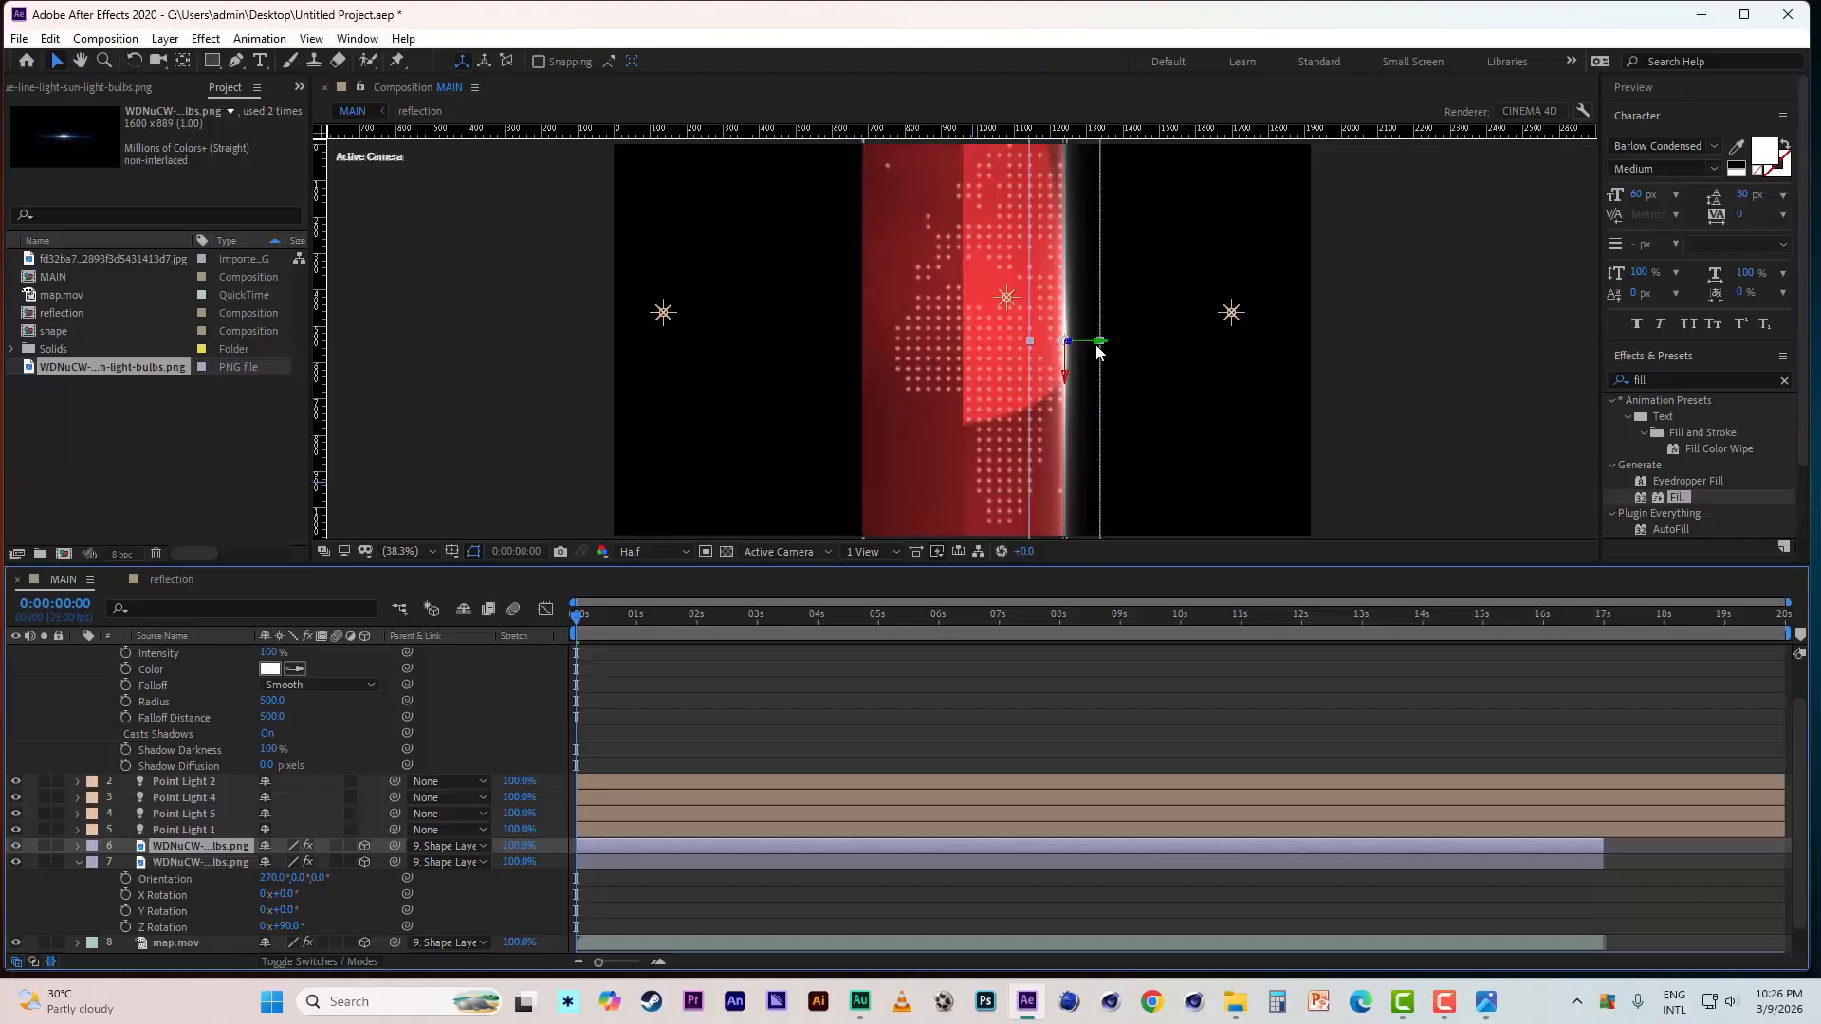
pyautogui.moveTo(1097, 343); pyautogui.dragTo(921, 347)
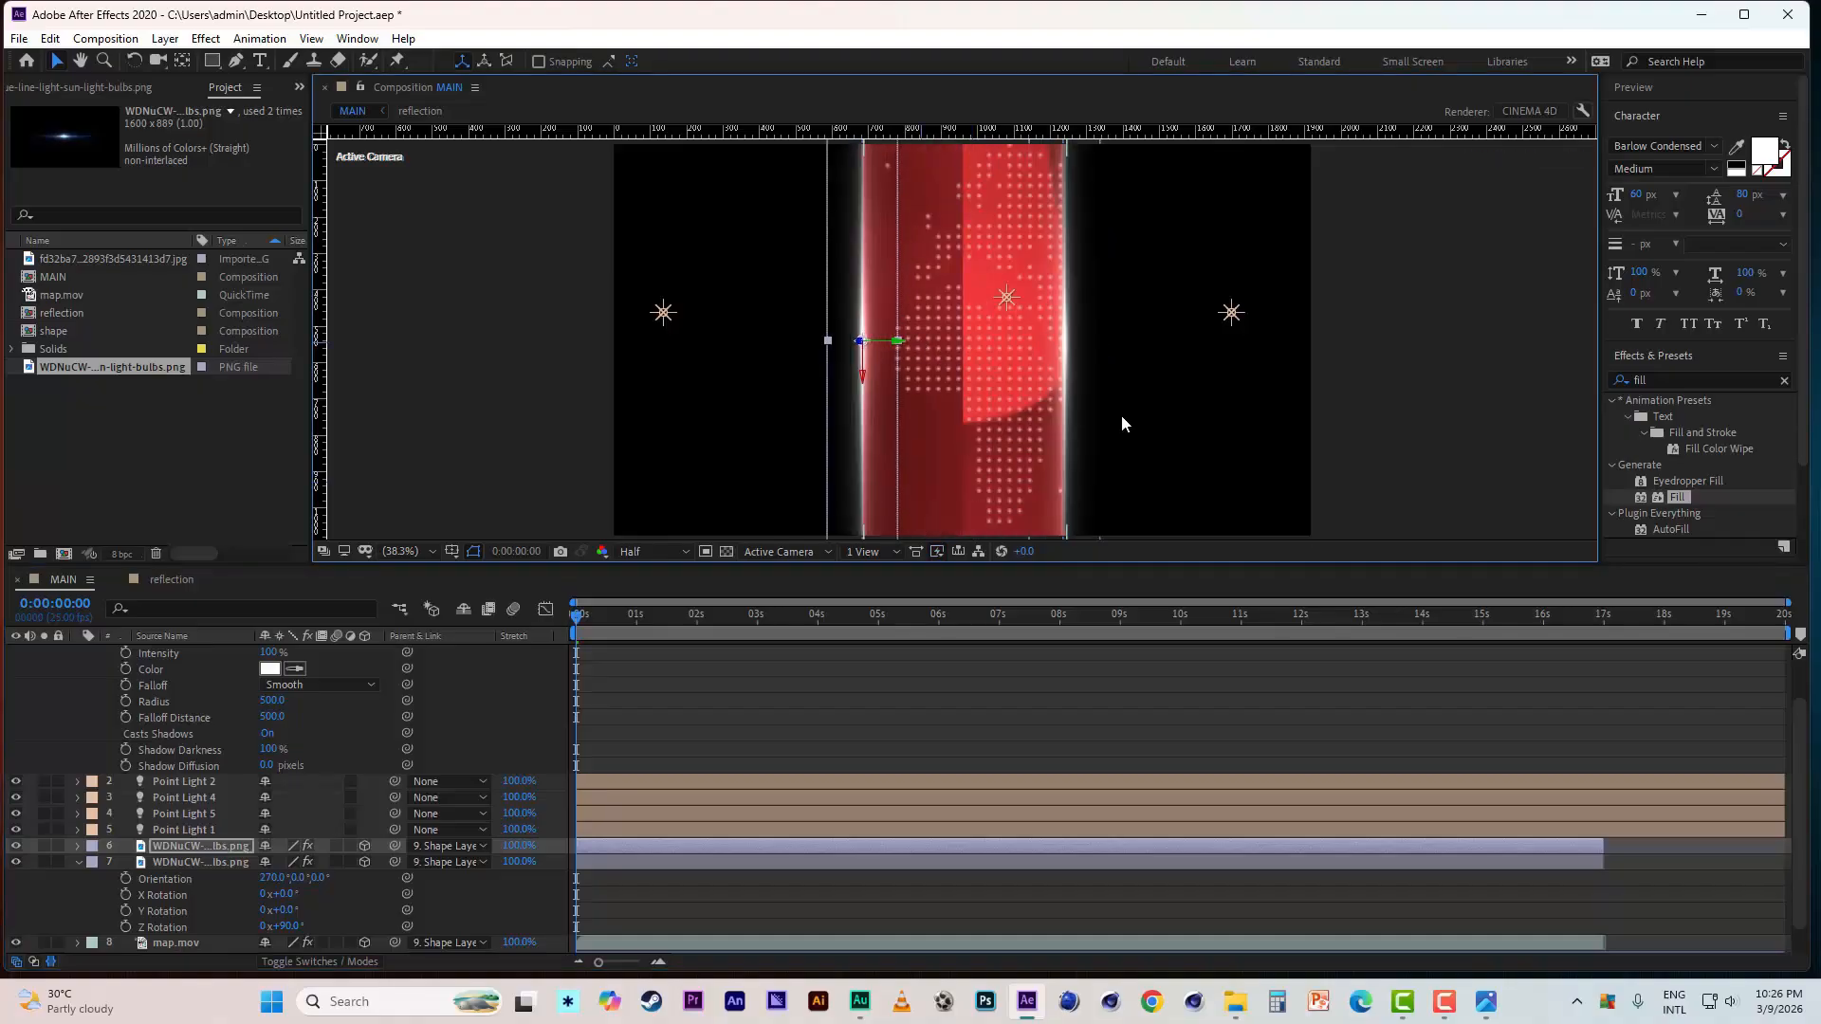
# - Save the project and collapse the lens flare layer's rotation properties
pyautogui.click(19, 38)
pyautogui.click(42, 195)
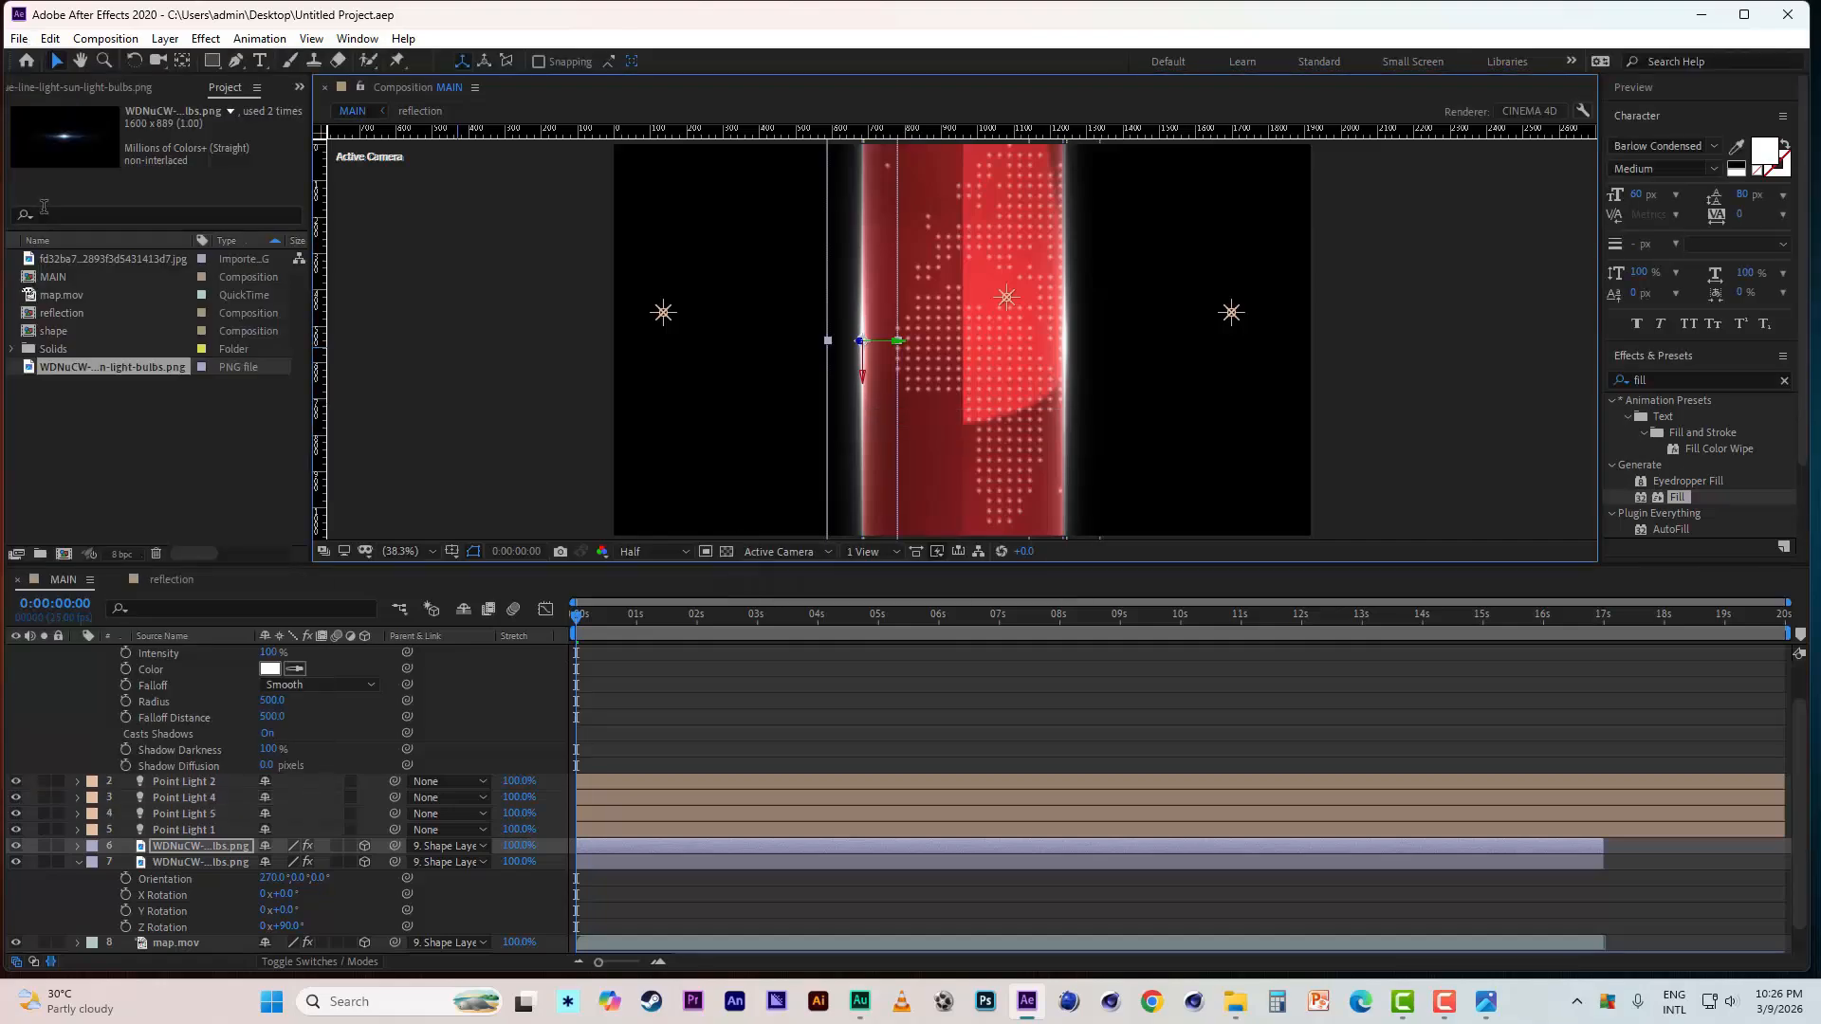
pyautogui.click(81, 861)
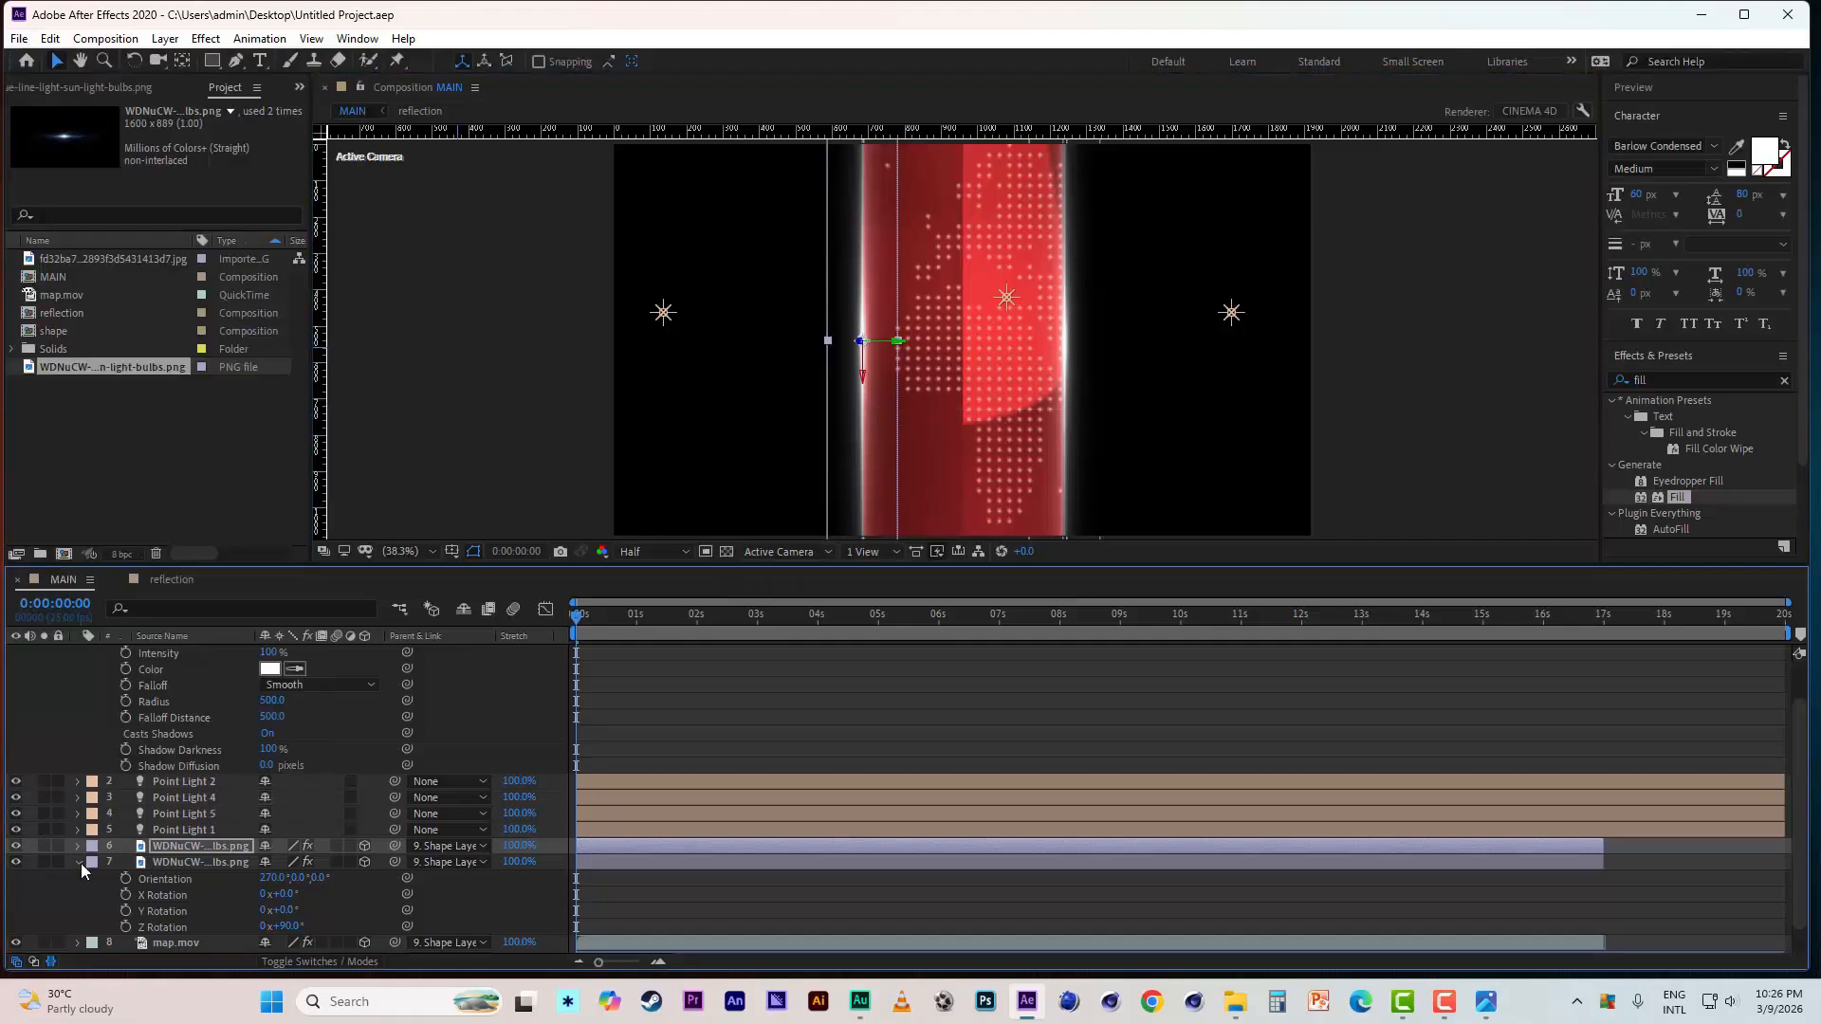
pyautogui.click(191, 912)
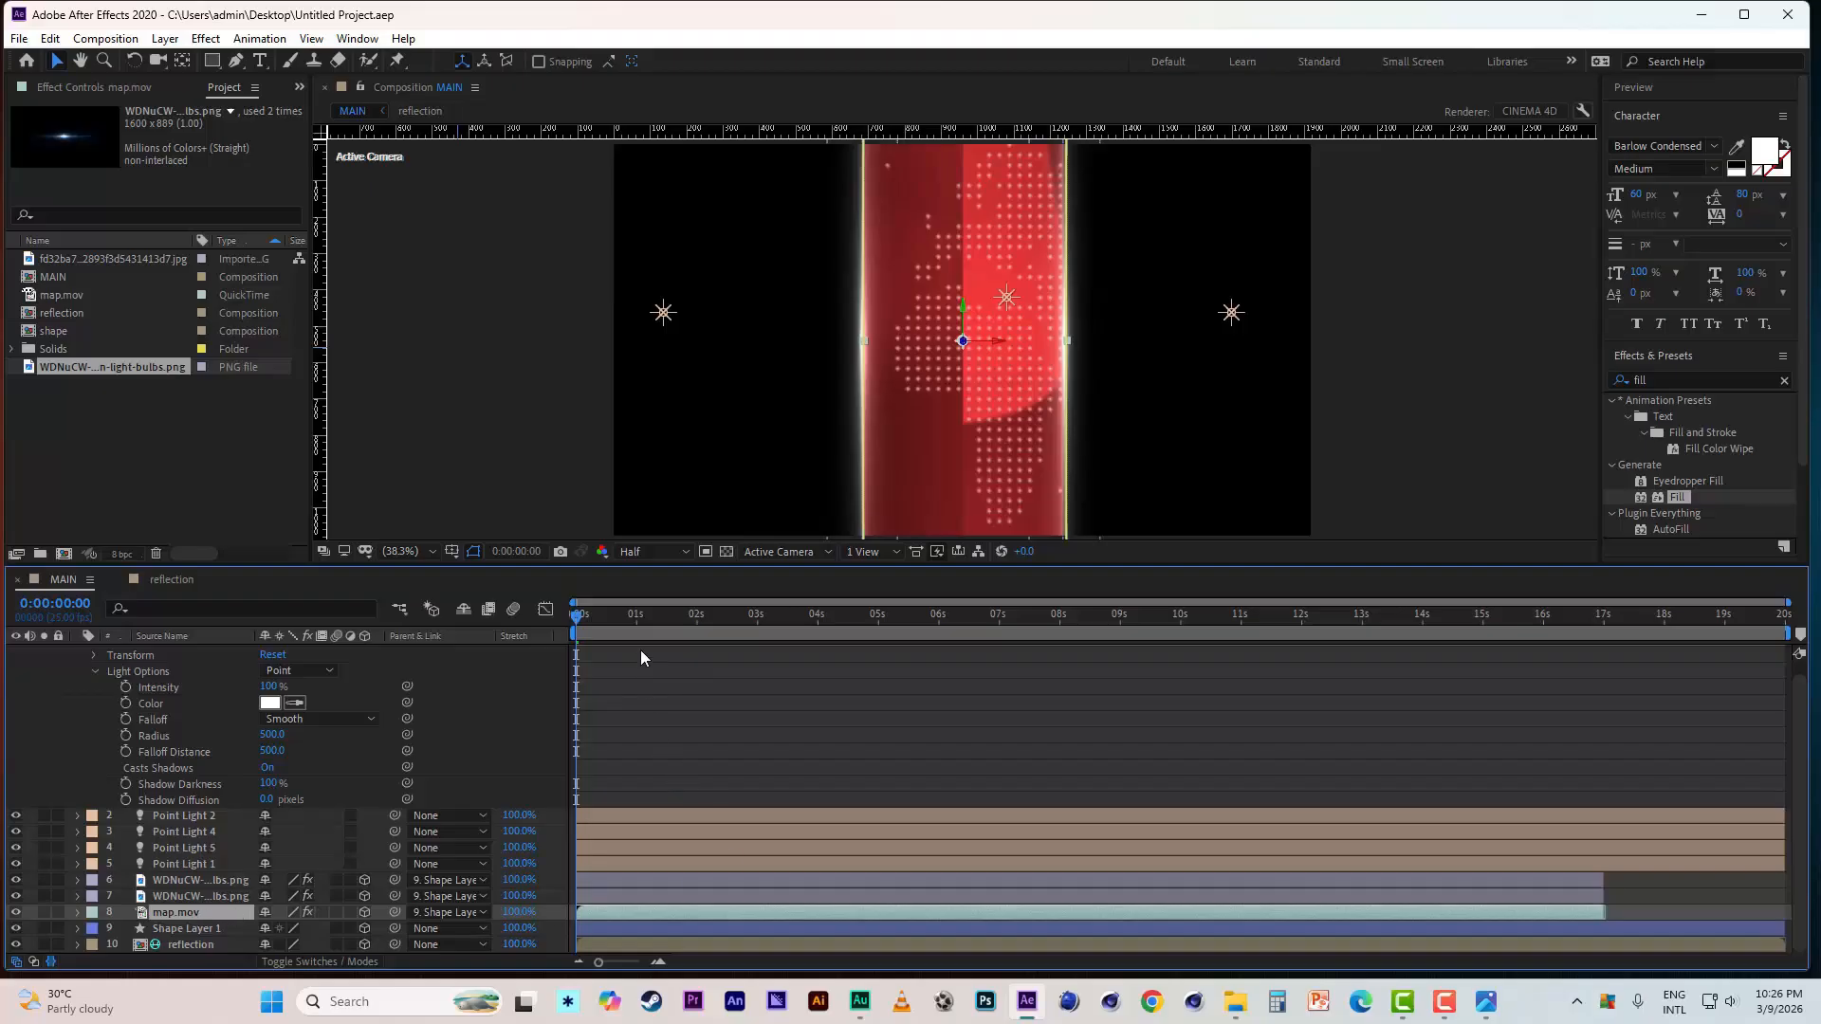
# - In Custom View 1 at 0:00:00:08, duplicate both lens flare layers and map.mov, and group the copies above the originals
pyautogui.click(812, 556)
pyautogui.click(816, 724)
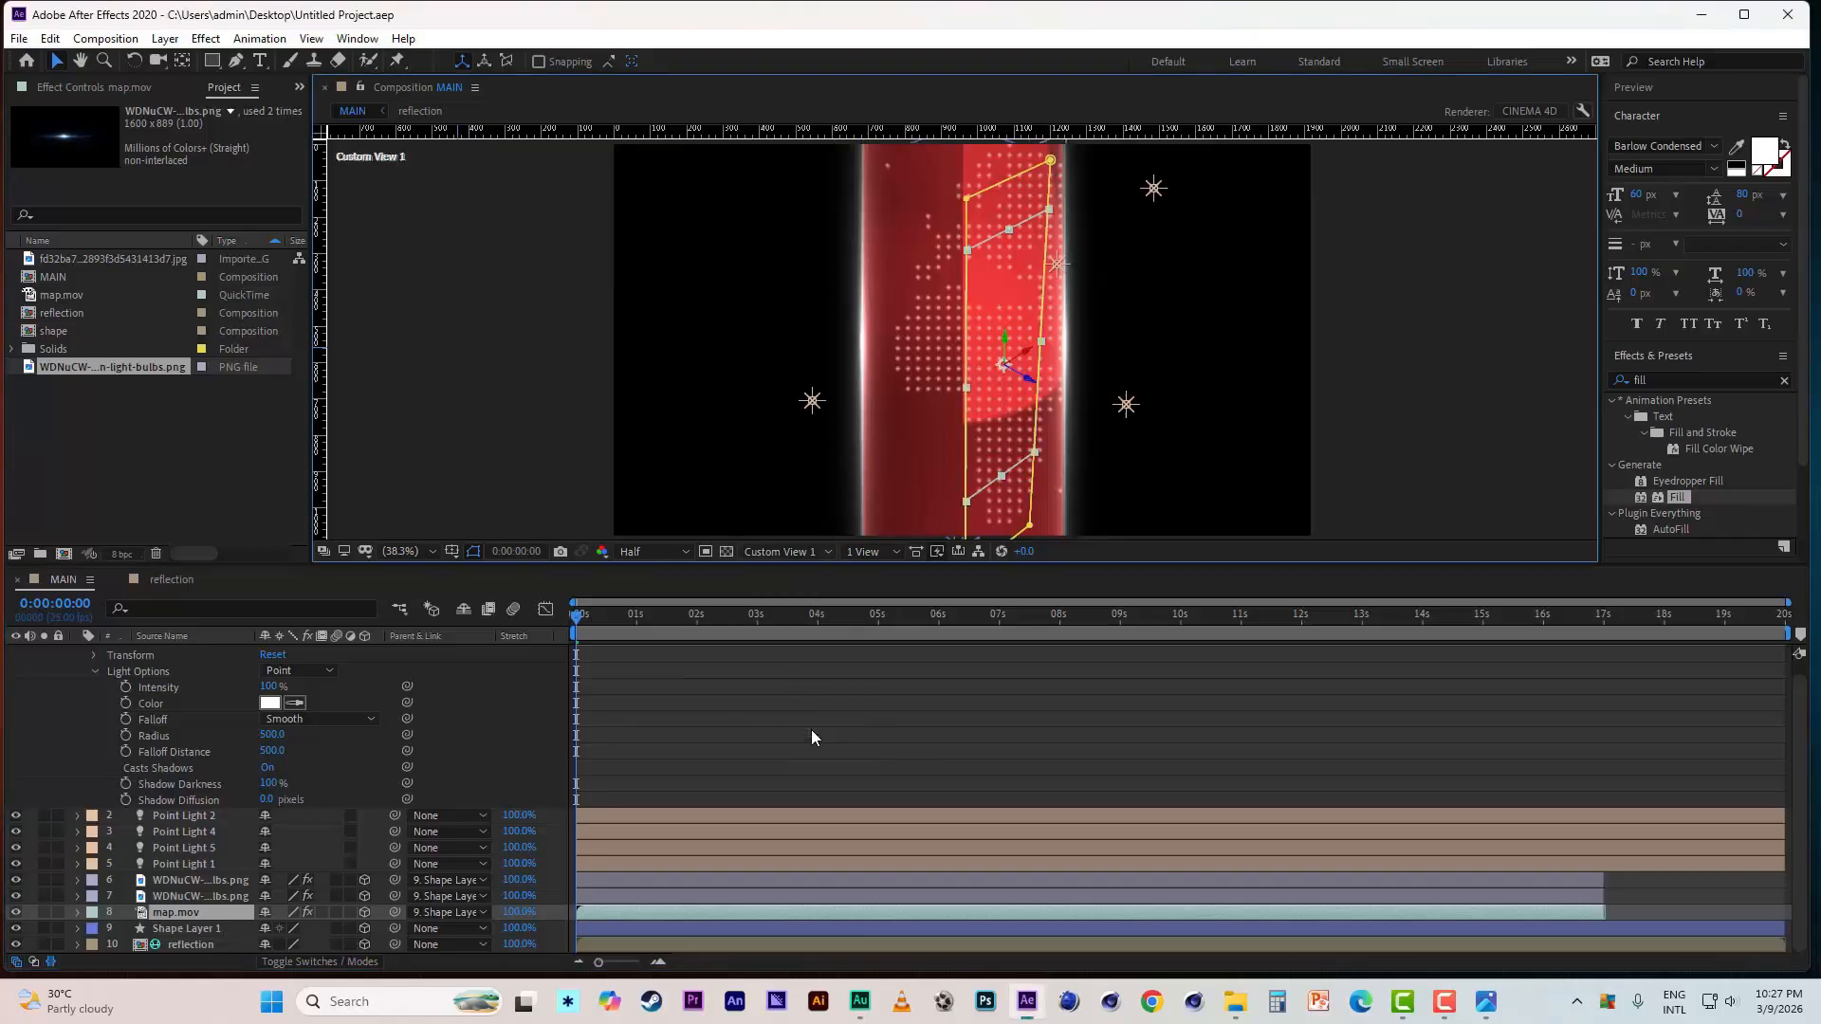
pyautogui.moveTo(578, 616); pyautogui.dragTo(600, 619)
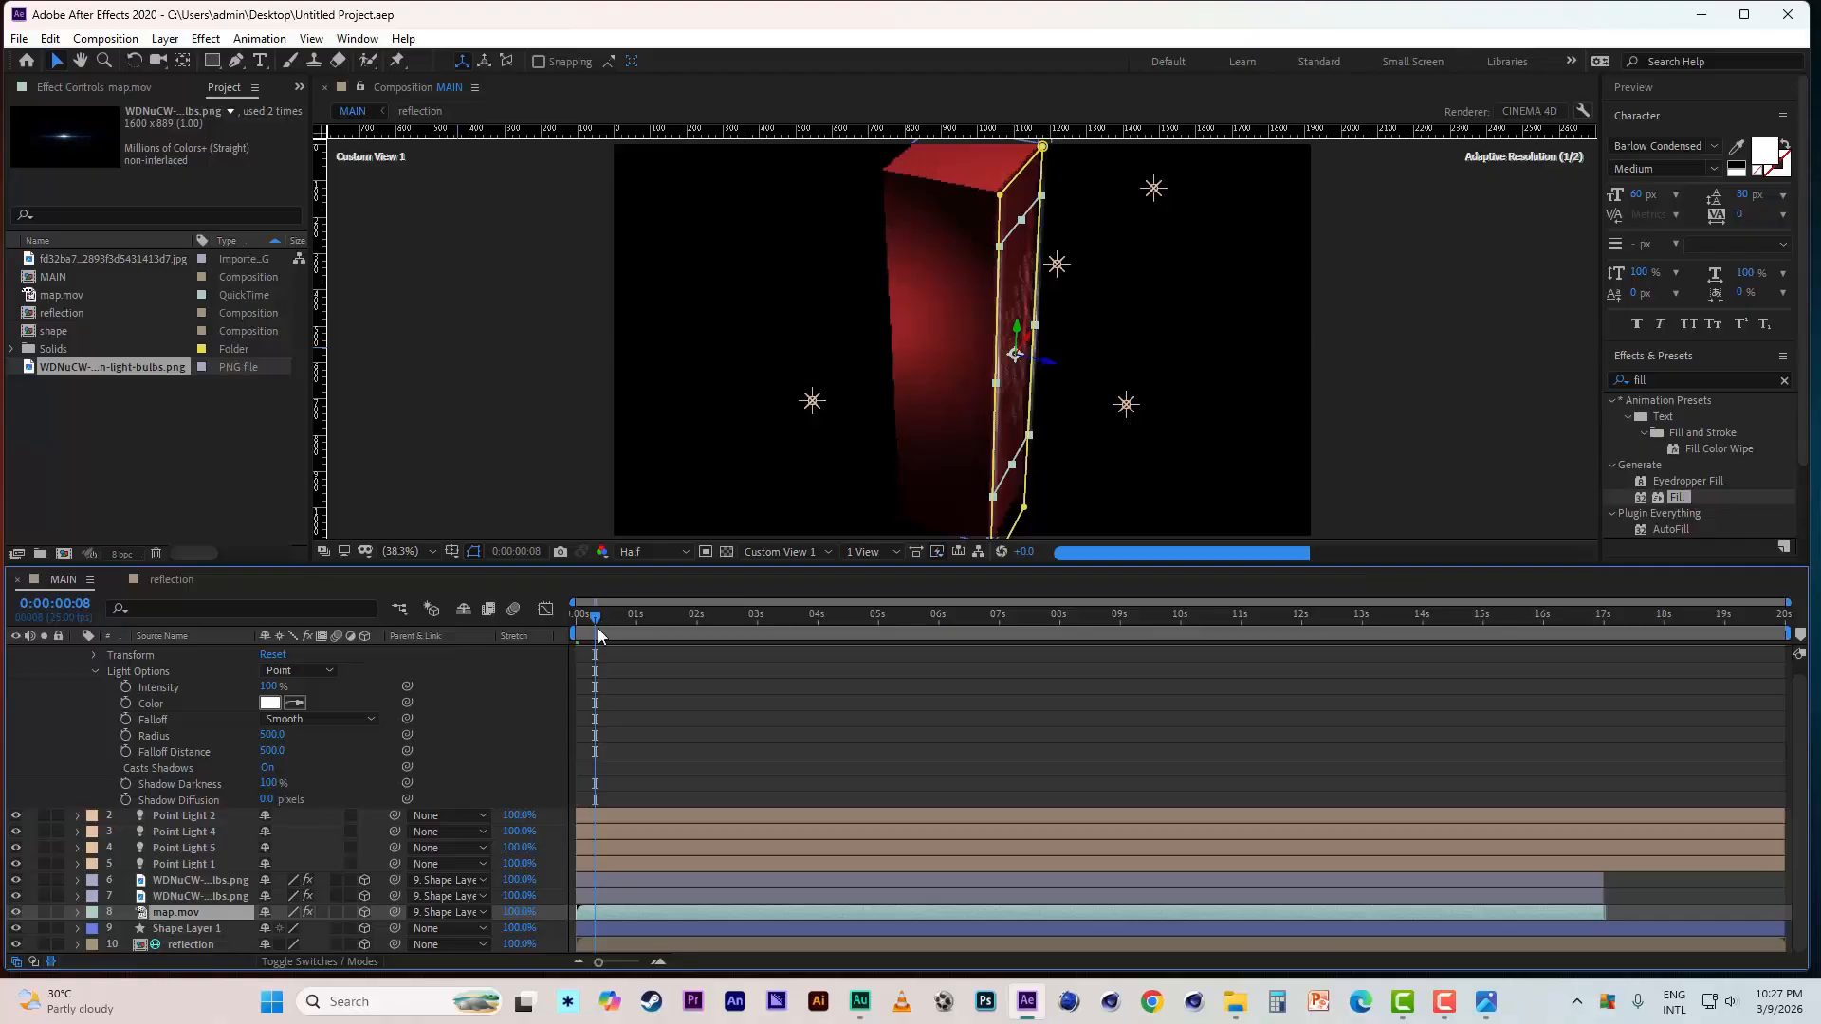
pyautogui.click(184, 882)
pyautogui.keyDown('shift'); pyautogui.click(190, 917); pyautogui.keyUp('shift')
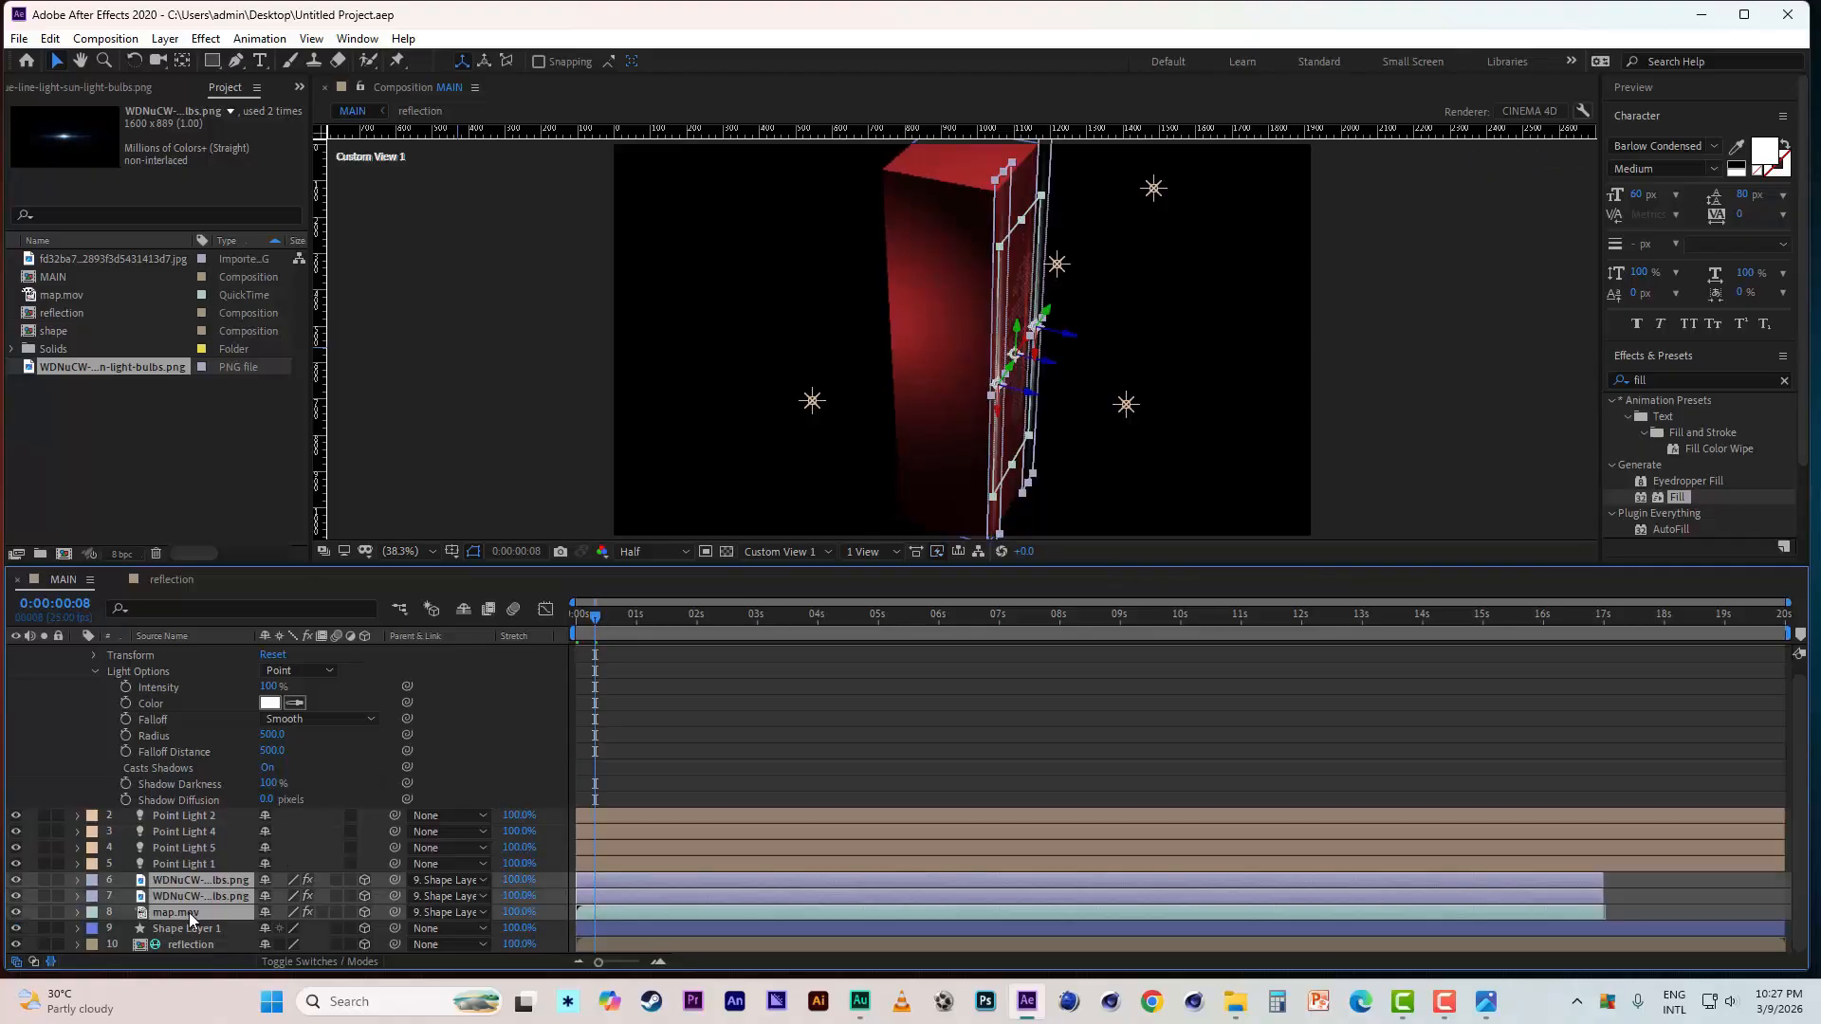
pyautogui.hotkey('ctrl', 'd')
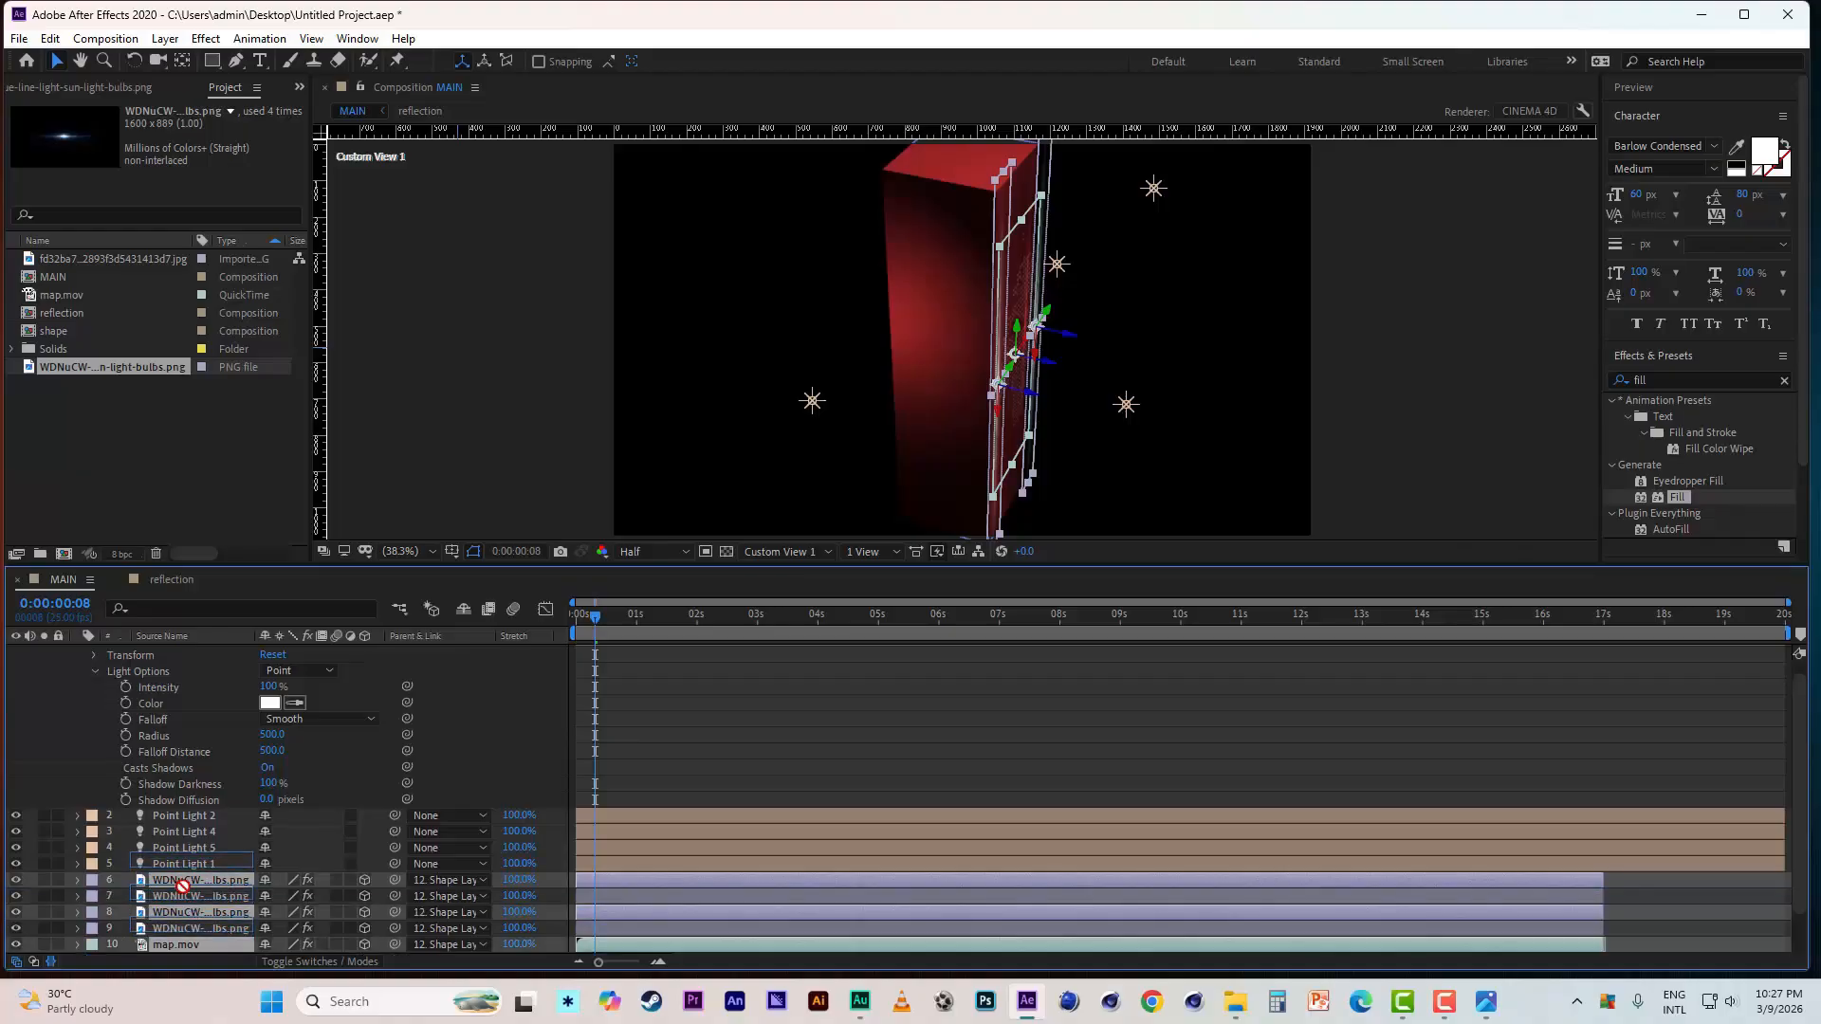
pyautogui.moveTo(180, 934); pyautogui.dragTo(185, 891)
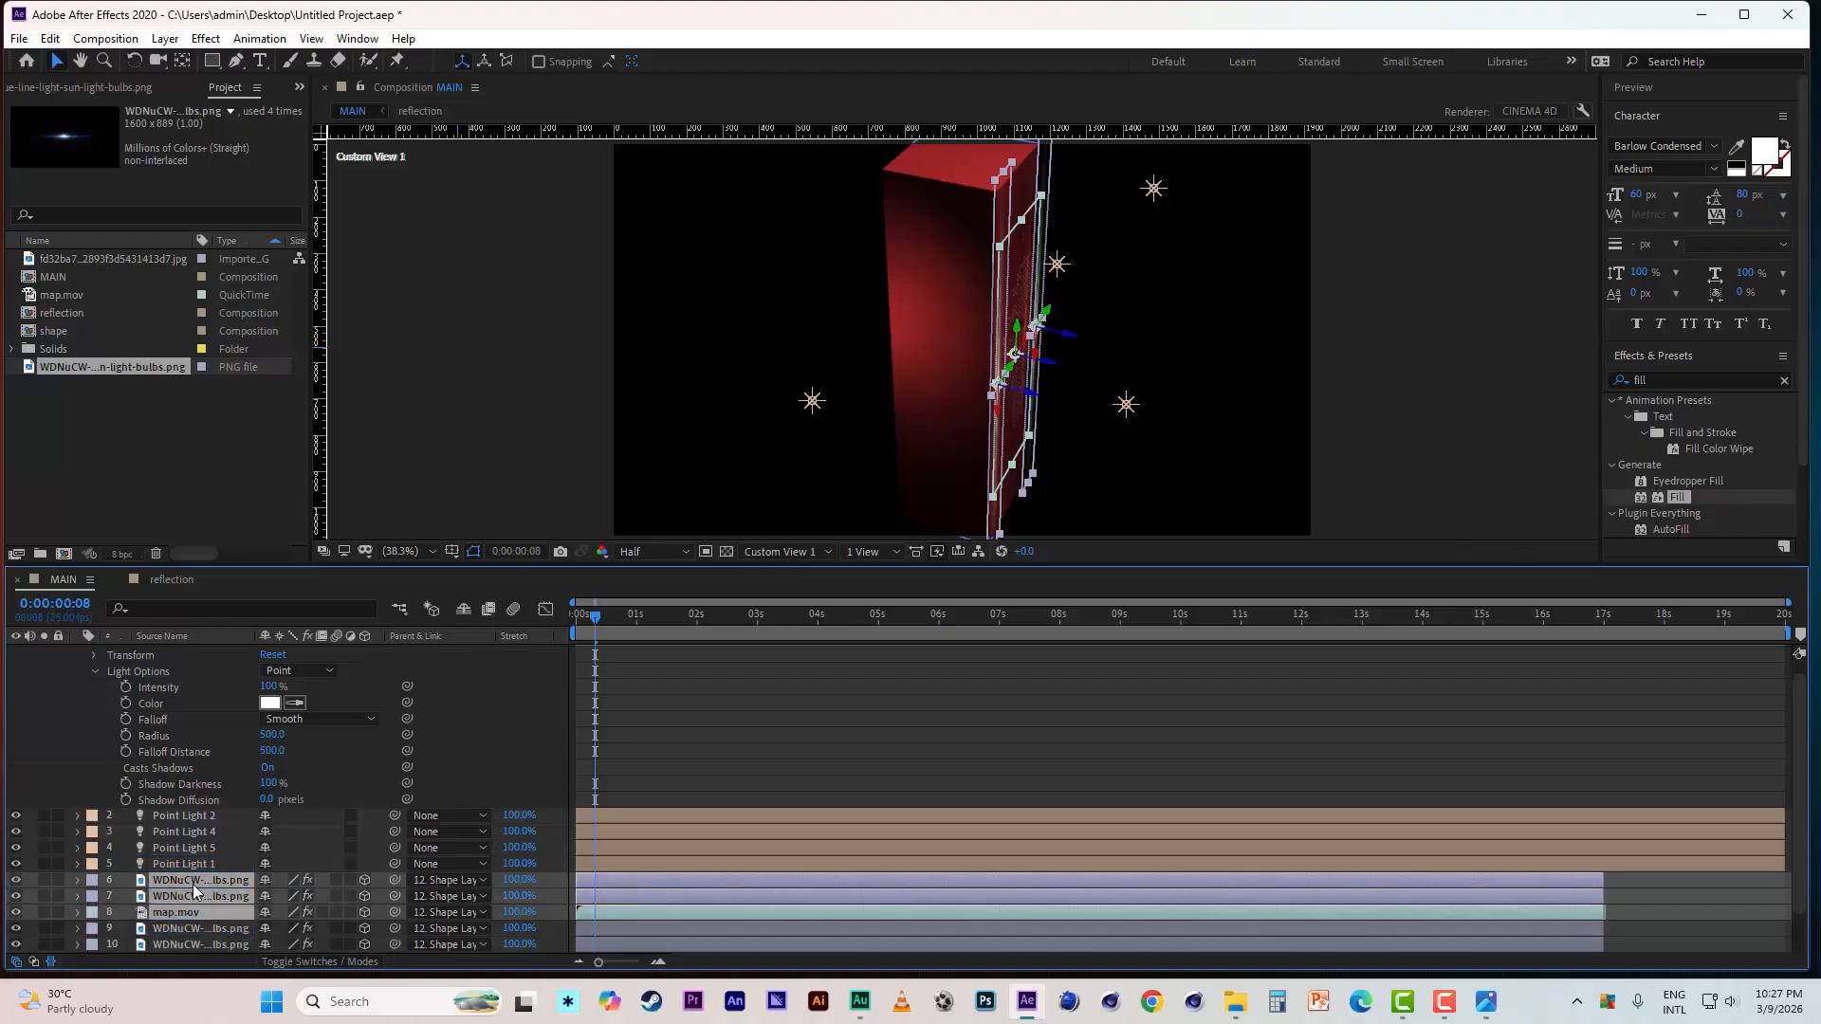
# - Reveal the rotation properties of the copied layers and set the map.mov copy's Y Rotation to 90°
pyautogui.press('r')
pyautogui.scroll(-3, 220, 873)
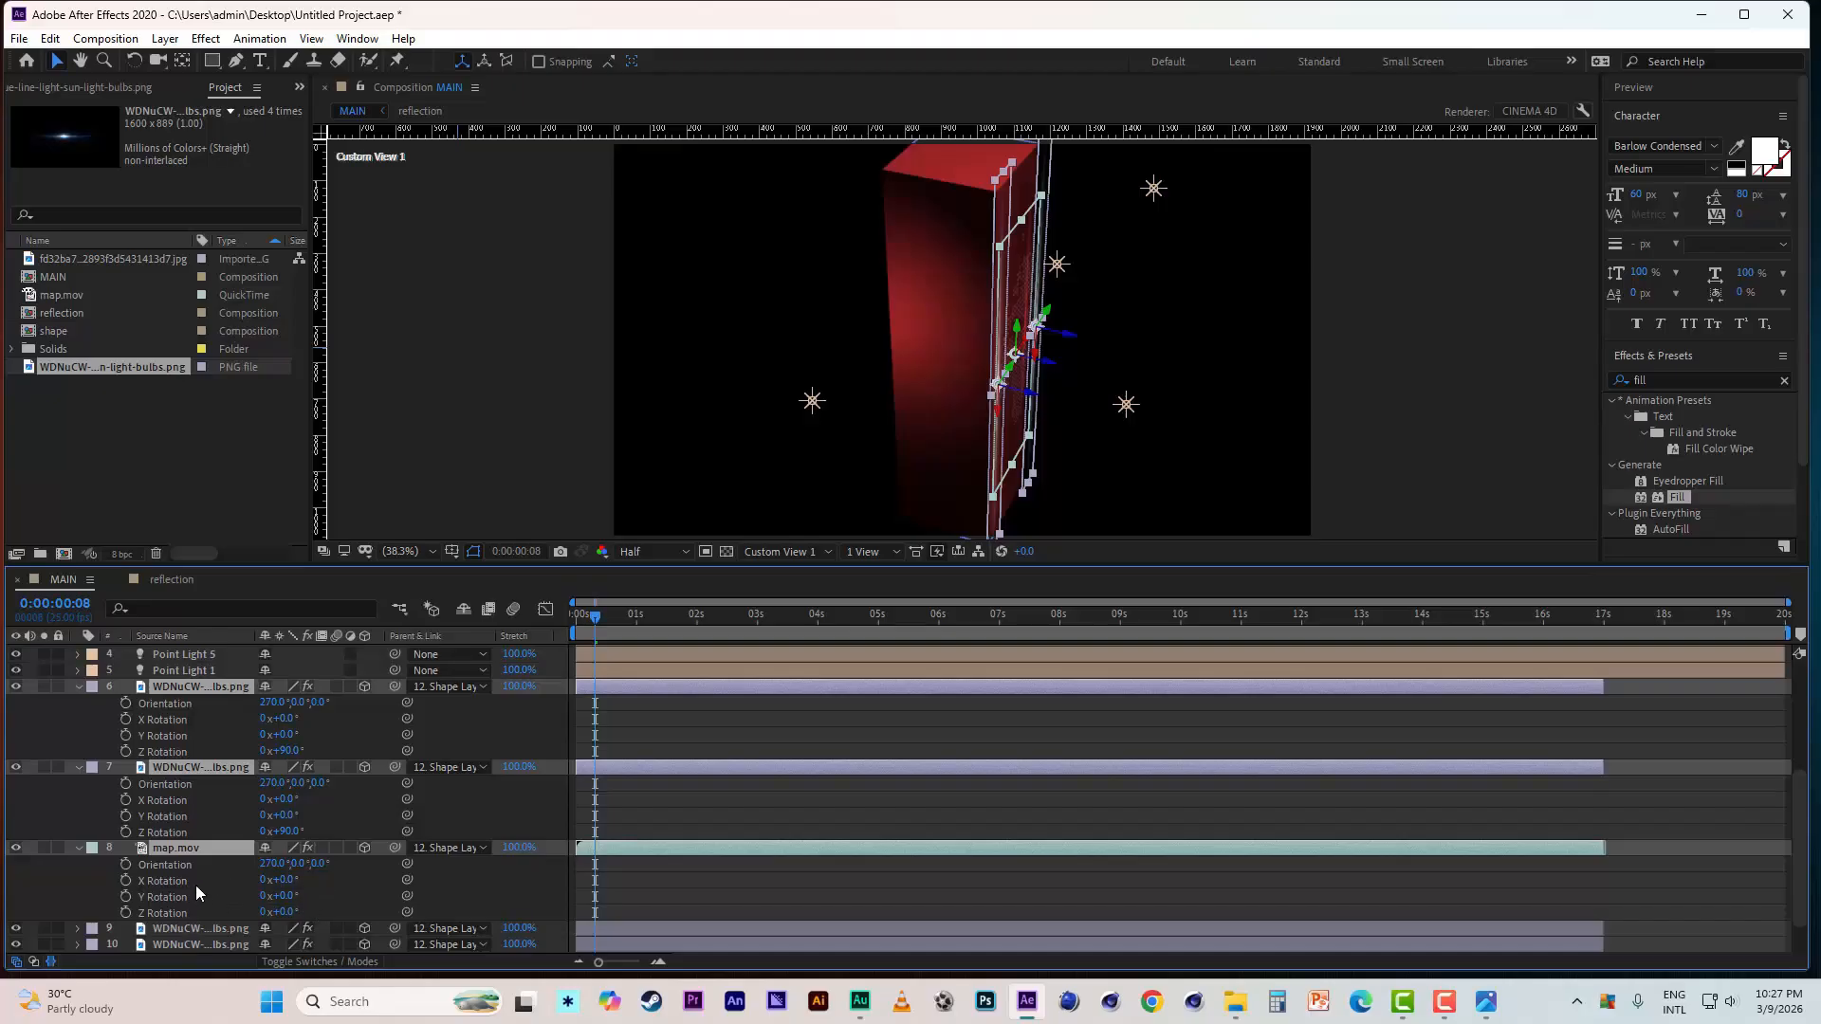
pyautogui.click(187, 867)
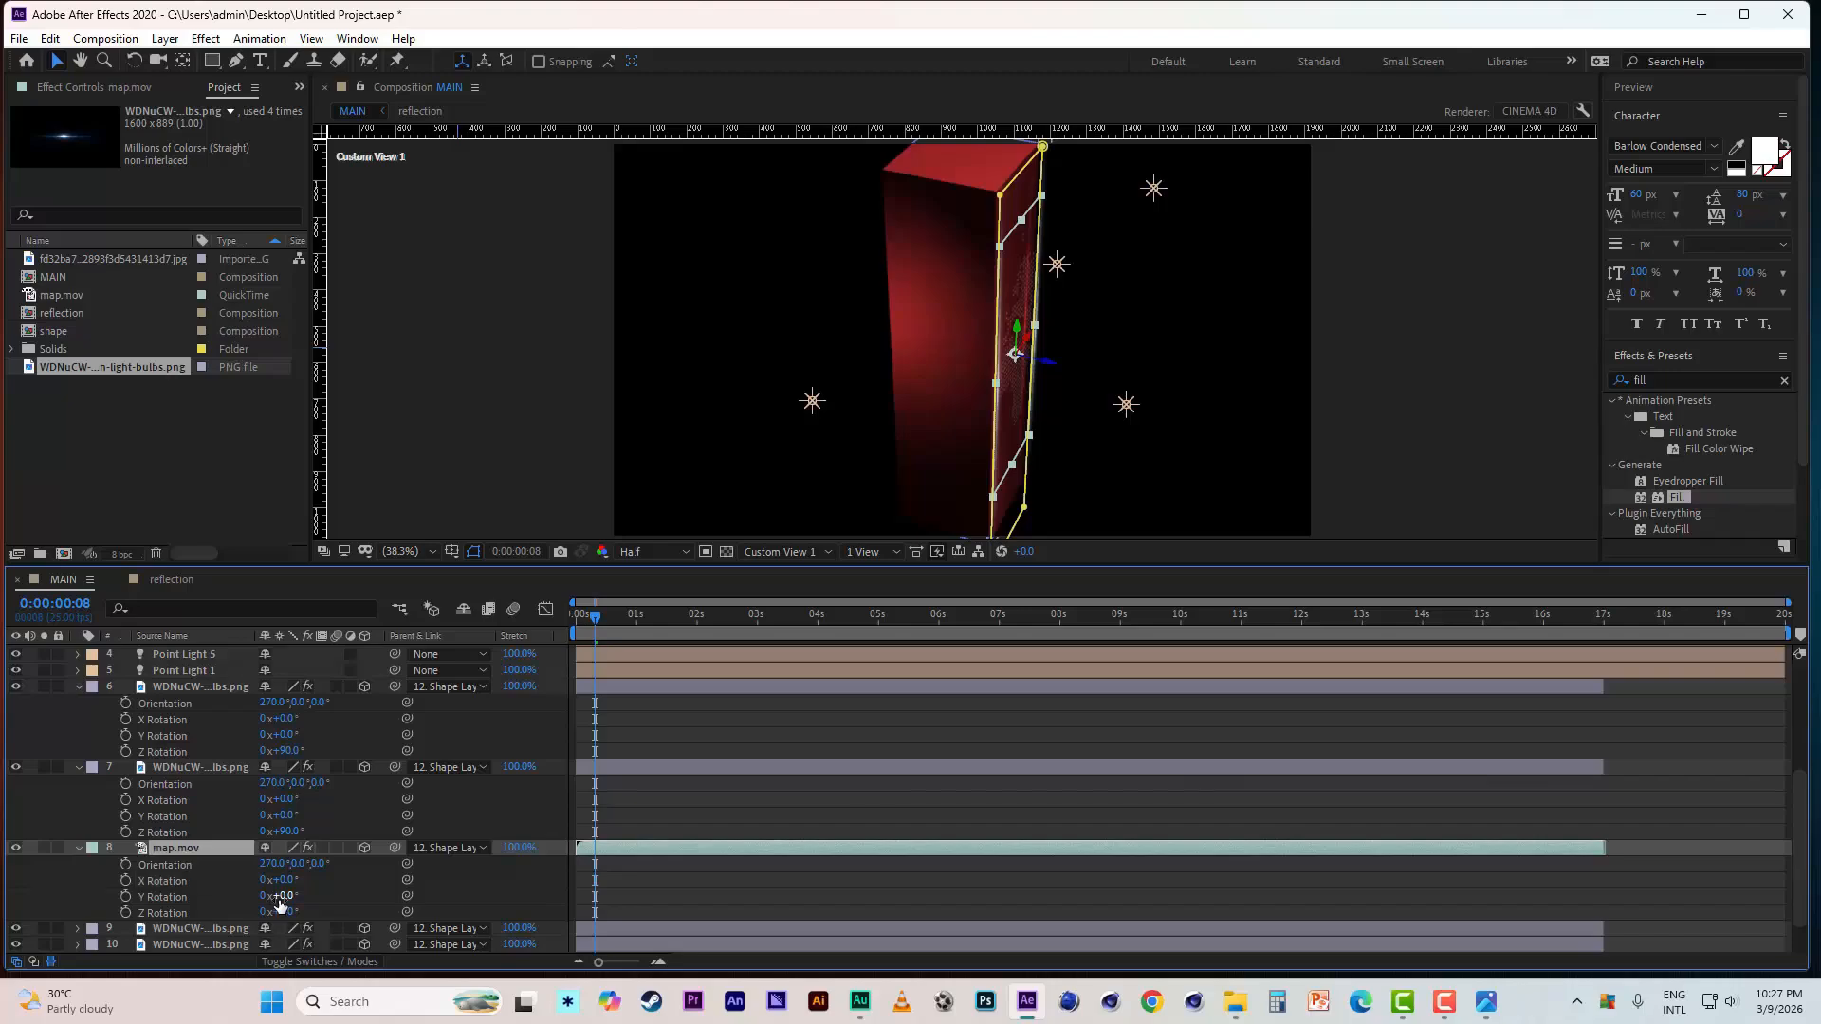
pyautogui.moveTo(280, 896); pyautogui.dragTo(296, 896)
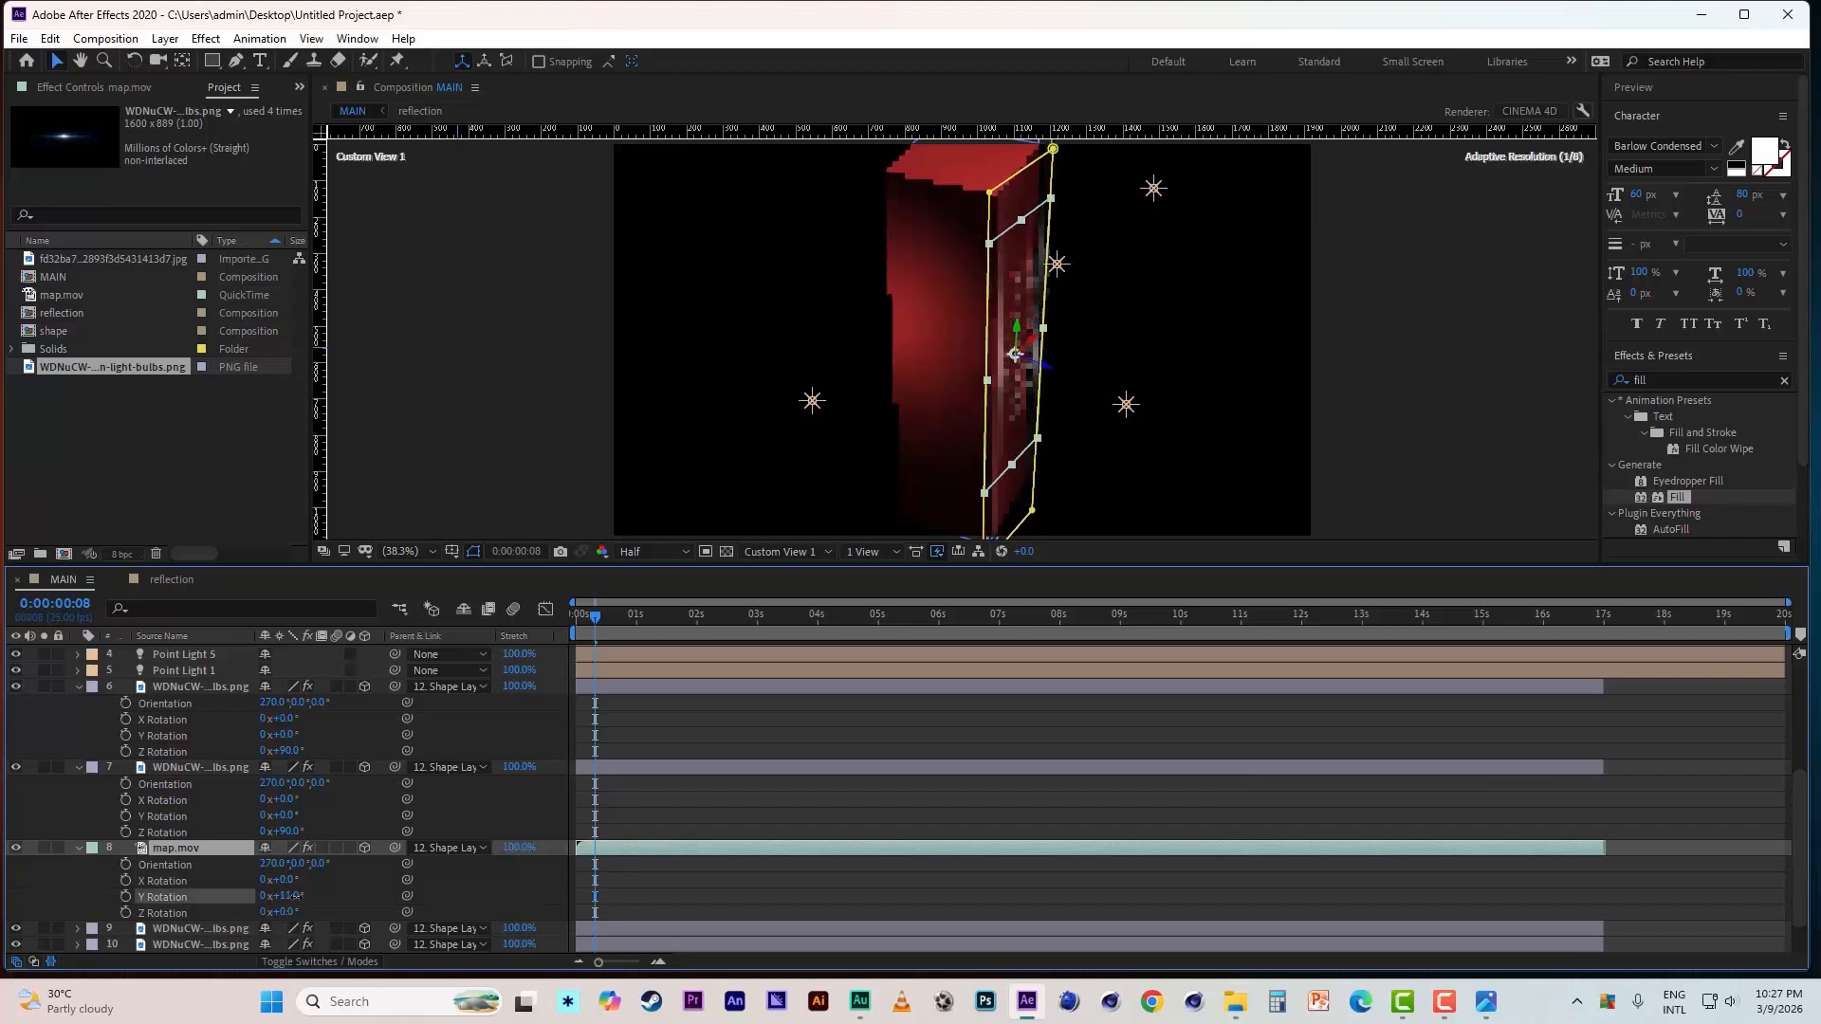
pyautogui.click(286, 896)
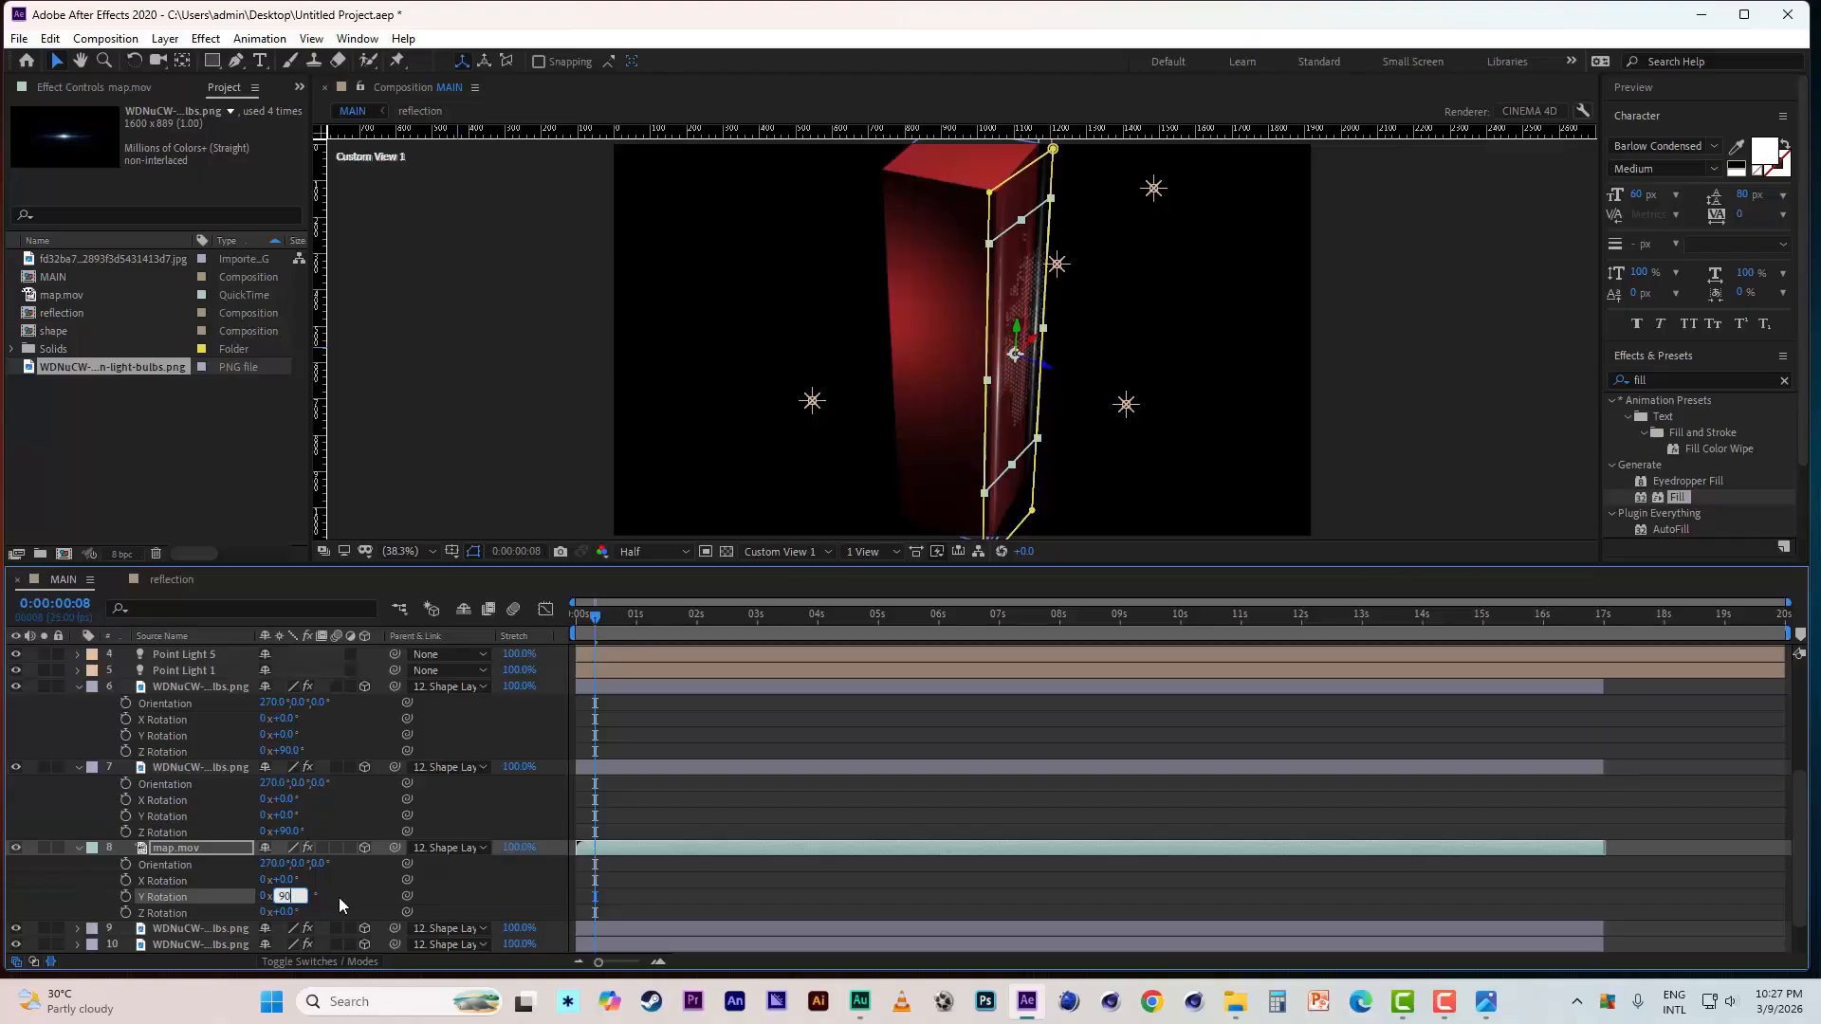
pyautogui.press('Return')
# - Move one copied lens flare to the far edge of the column's adjacent face and place the map.mov copy over that face
pyautogui.click(180, 765)
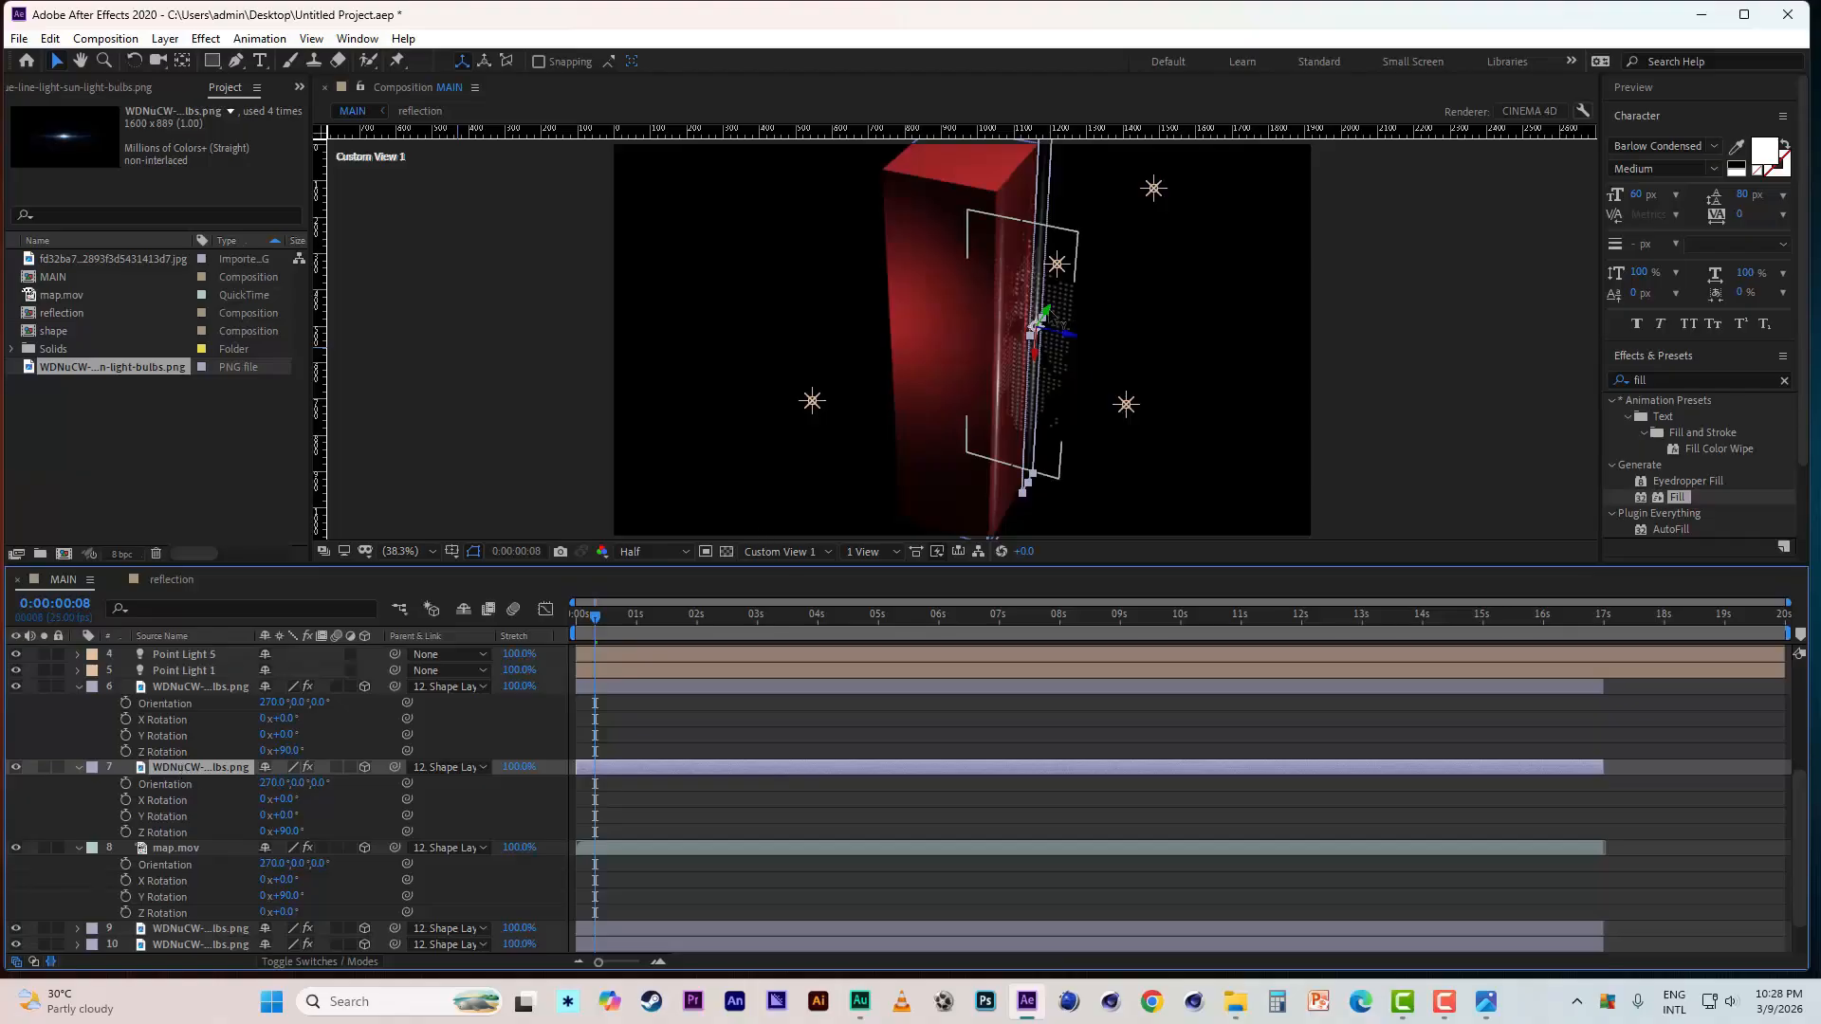
pyautogui.moveTo(1036, 326); pyautogui.dragTo(840, 370)
pyautogui.click(191, 687)
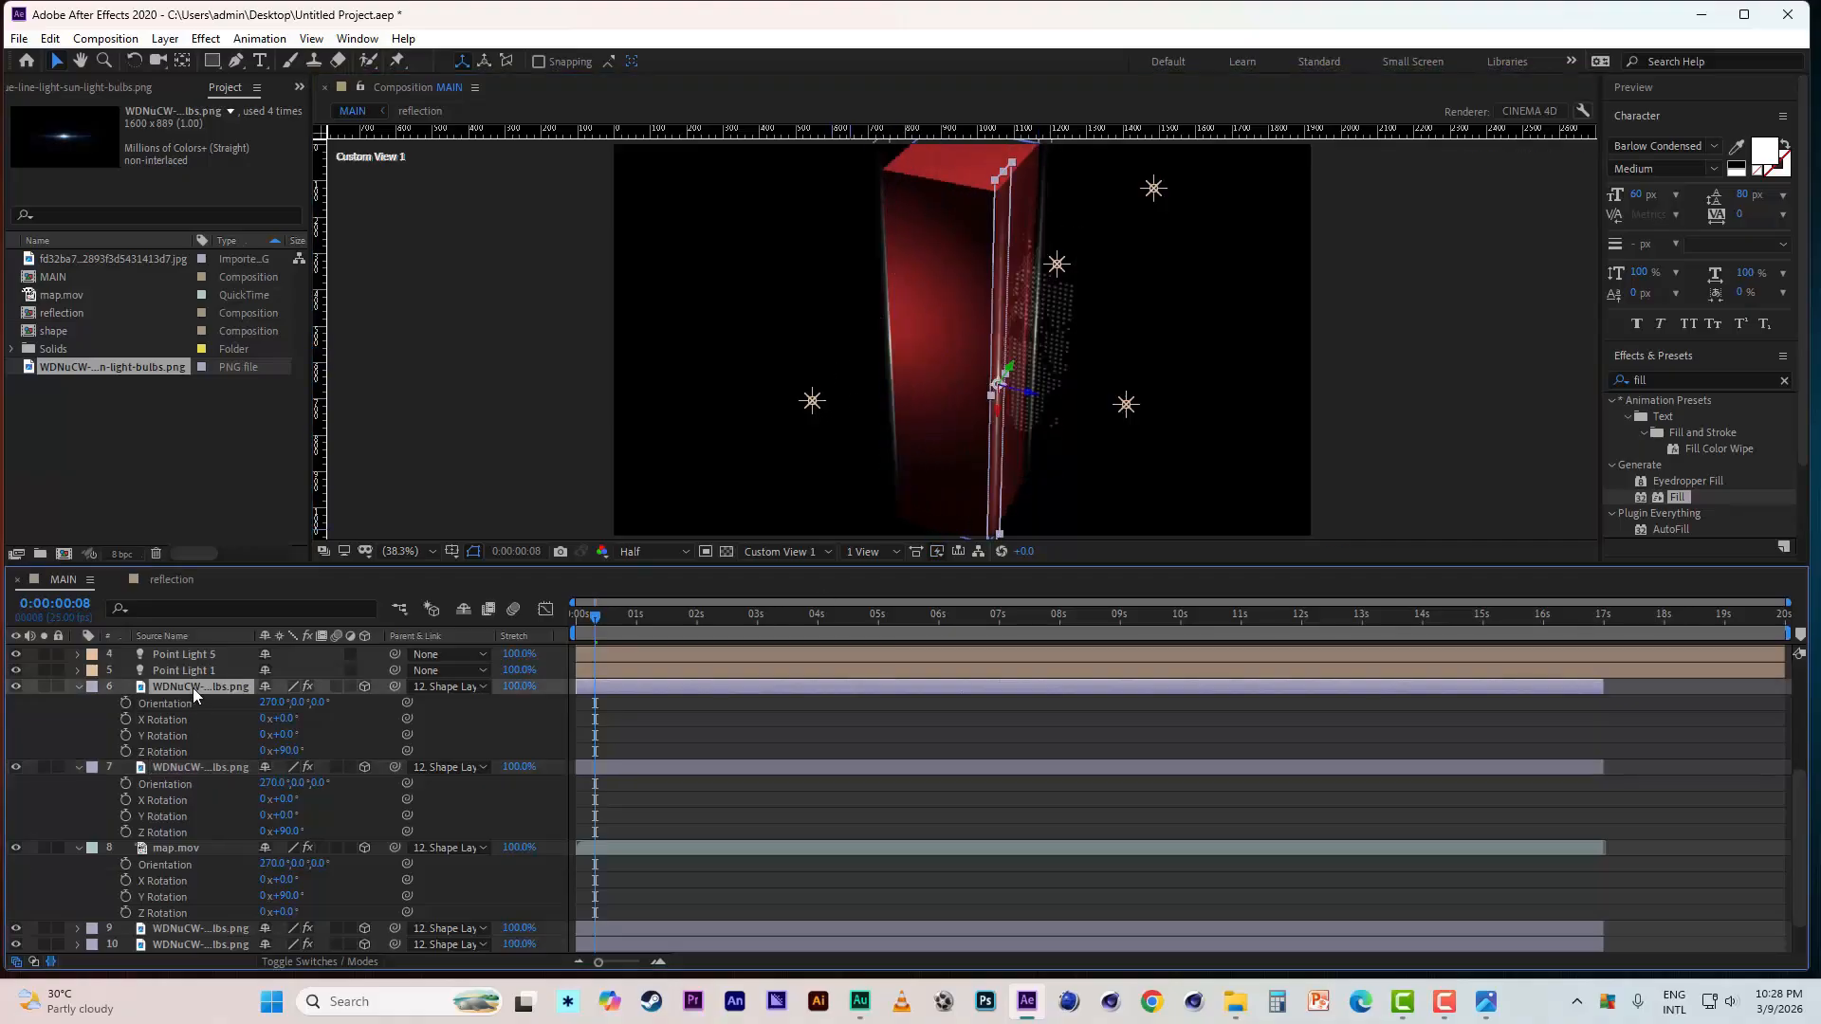
pyautogui.click(185, 766)
pyautogui.click(185, 847)
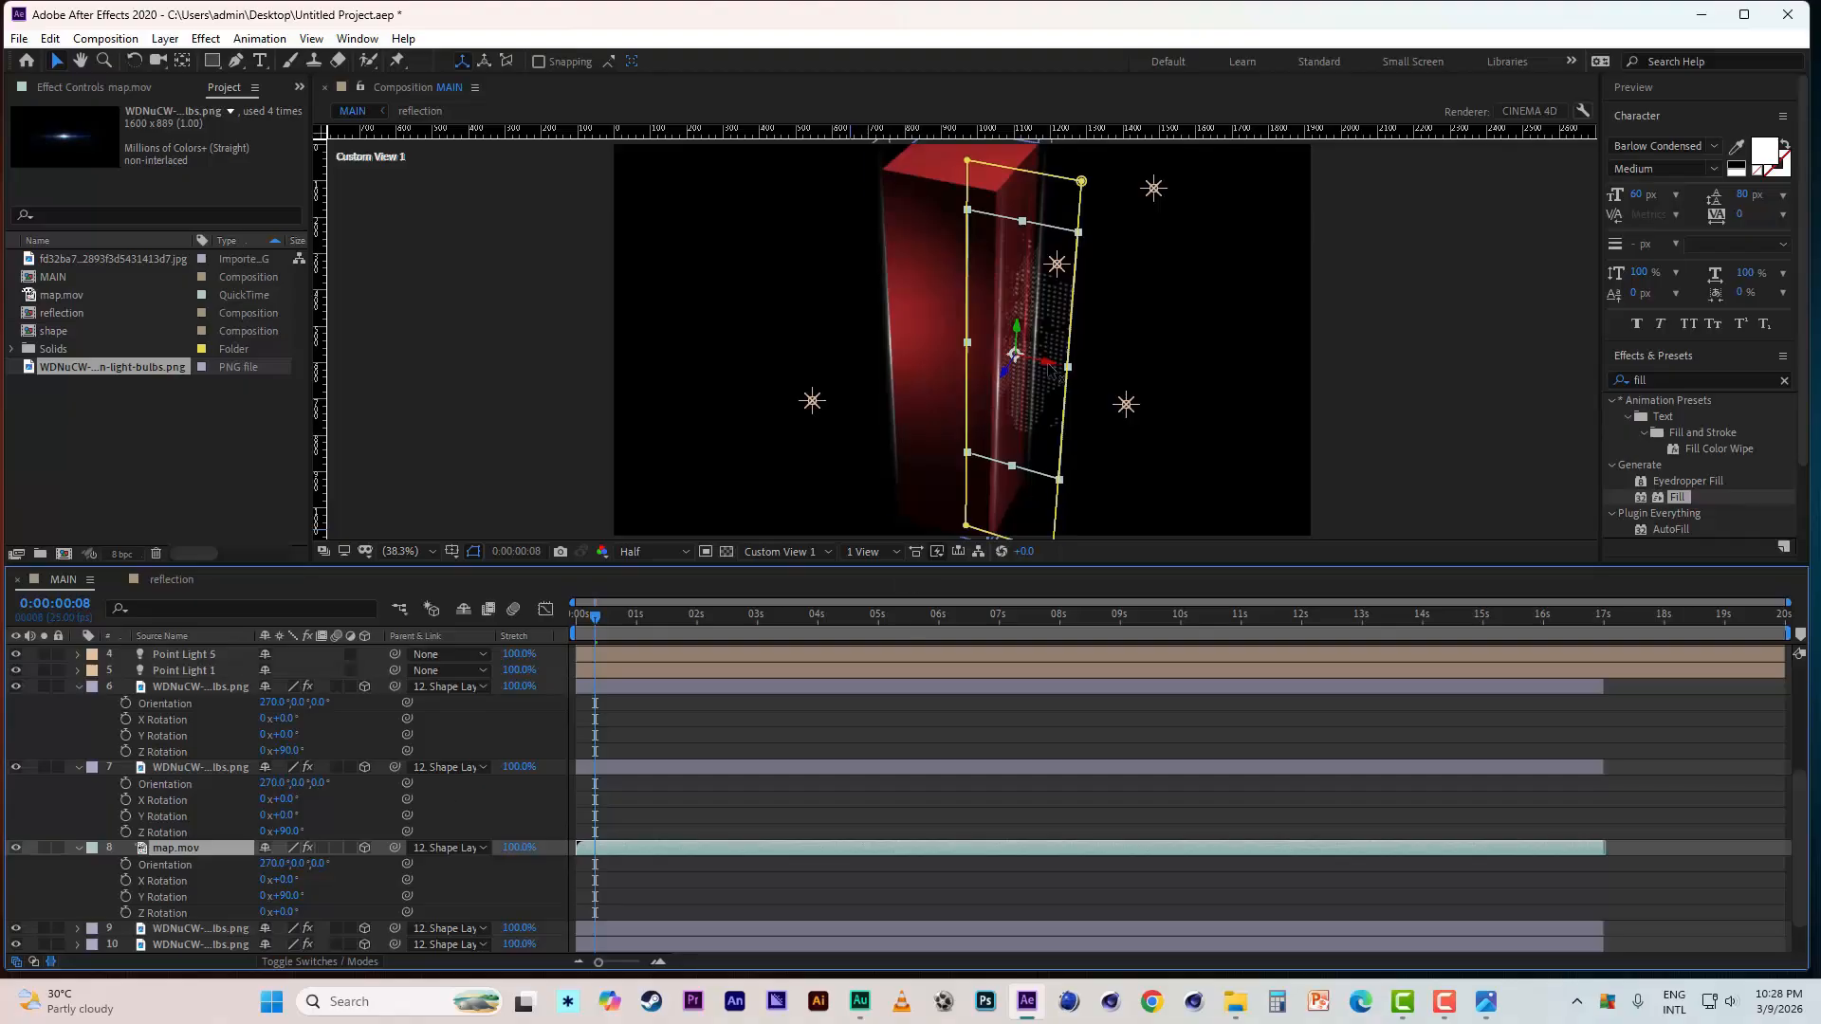
pyautogui.moveTo(1054, 369); pyautogui.dragTo(913, 355)
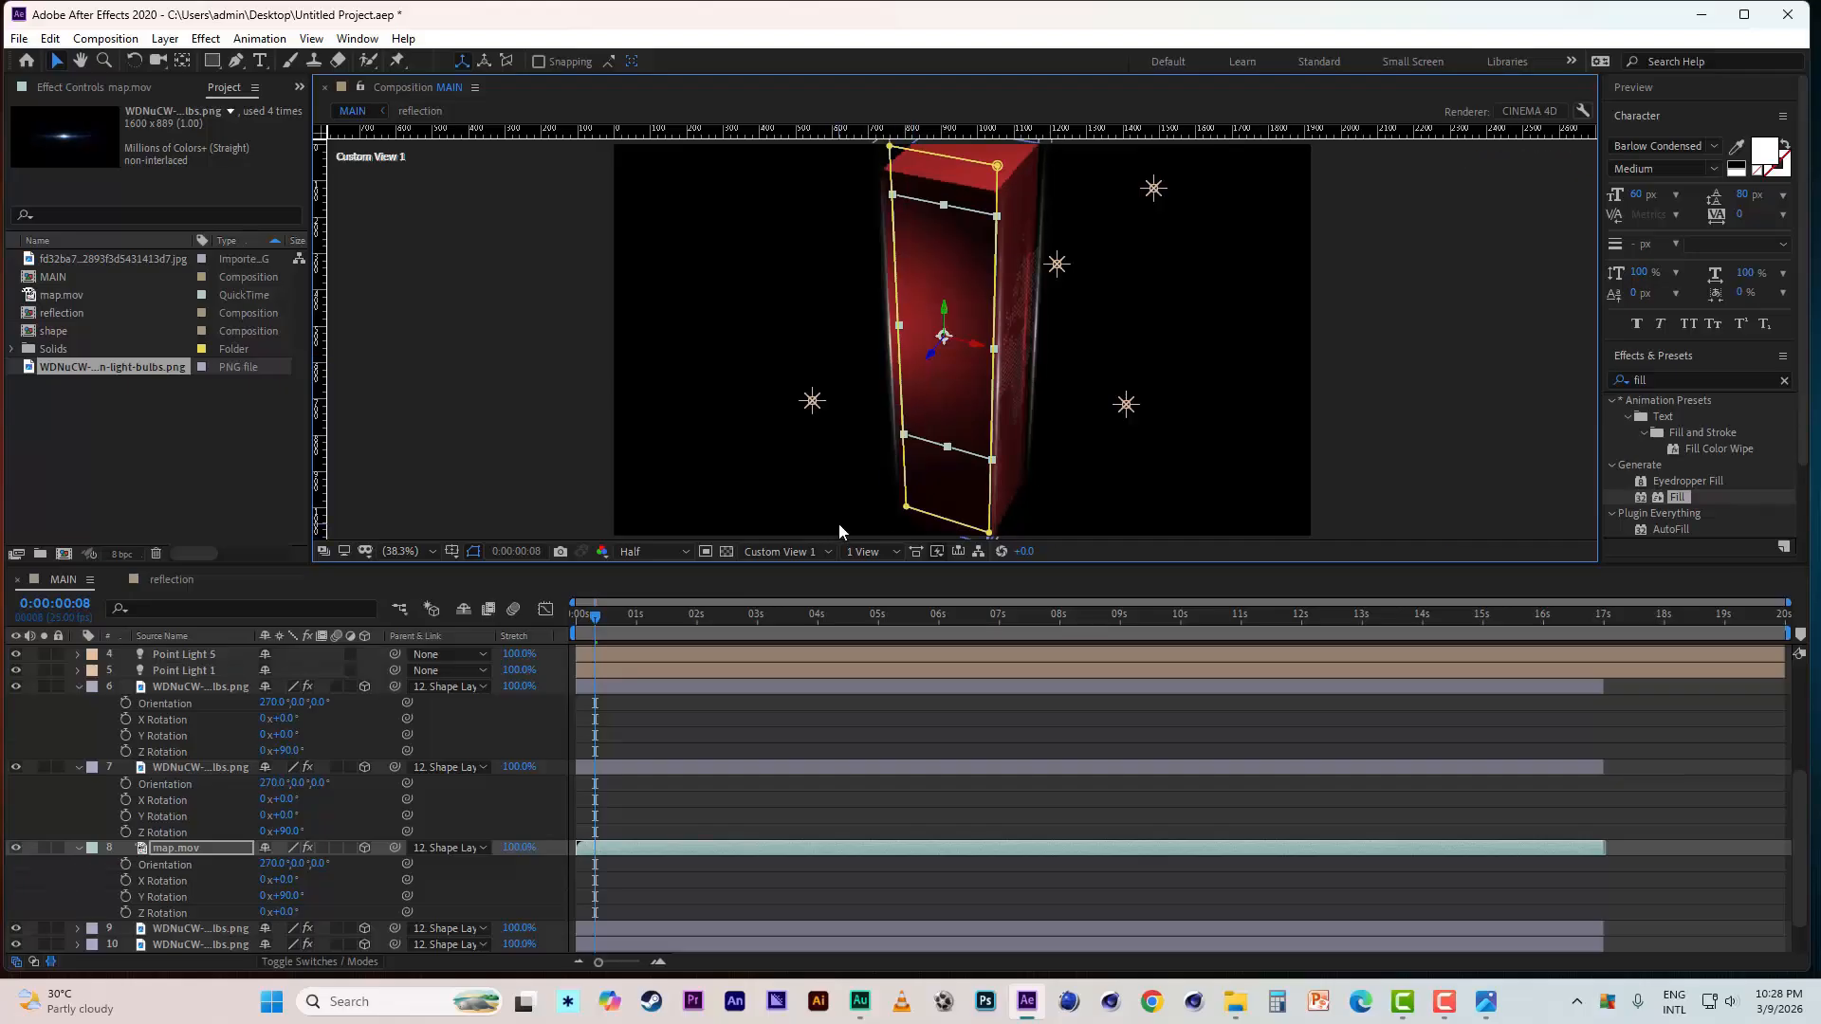
# - At 0:00:01:04 in Top view, duplicate the rotated map.mov layer and align the two maps with opposite faces of the column
pyautogui.click(804, 550)
pyautogui.click(793, 573)
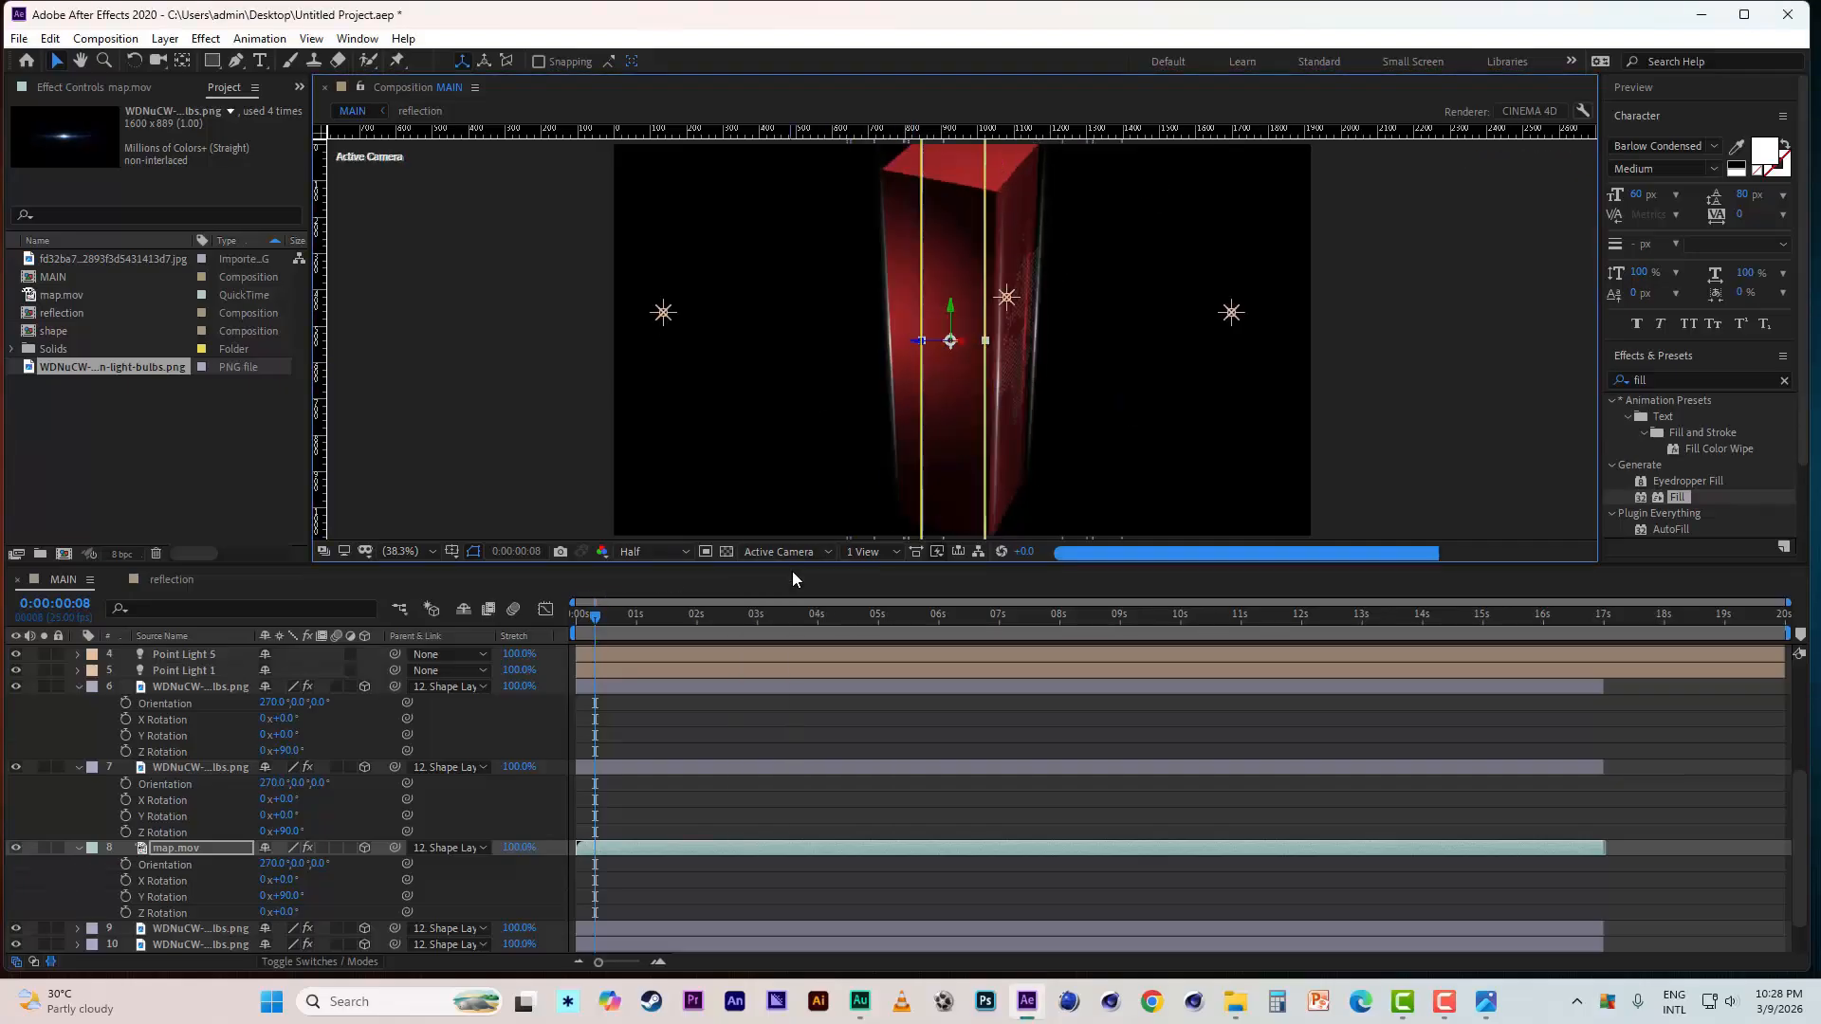
pyautogui.moveTo(596, 616); pyautogui.dragTo(651, 620)
pyautogui.press('/')
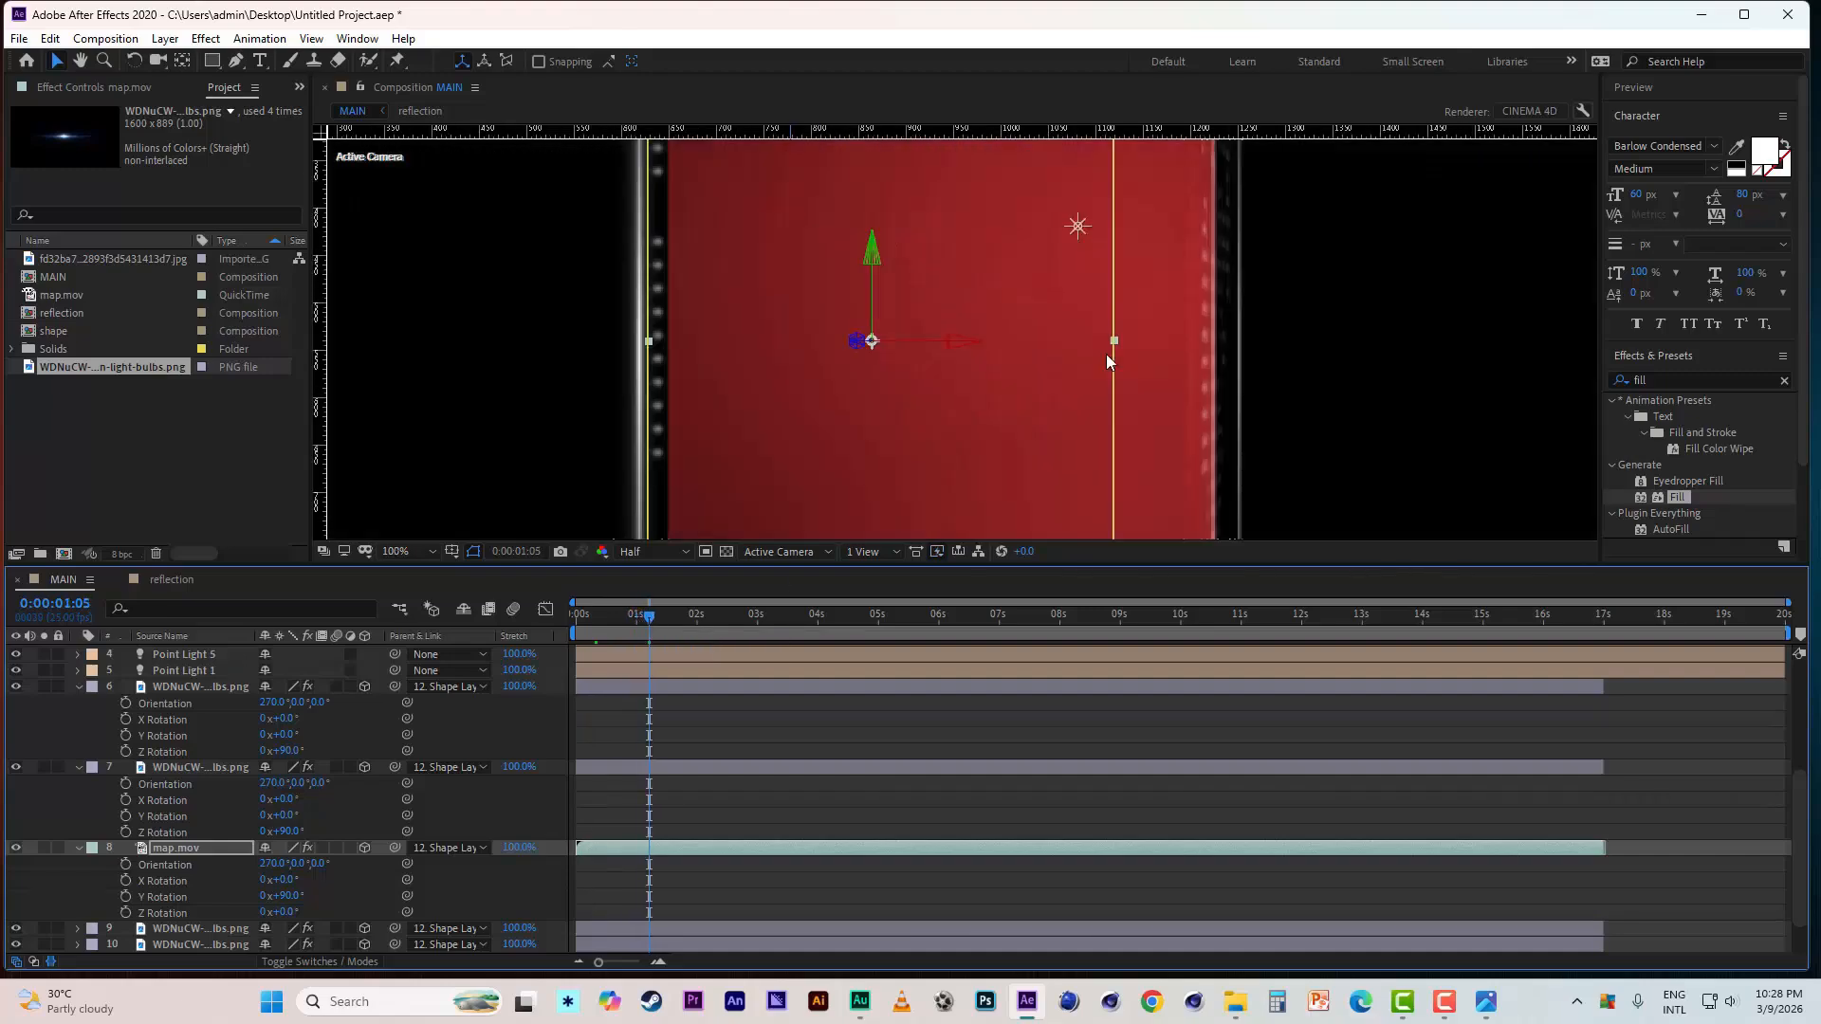
pyautogui.click(768, 555)
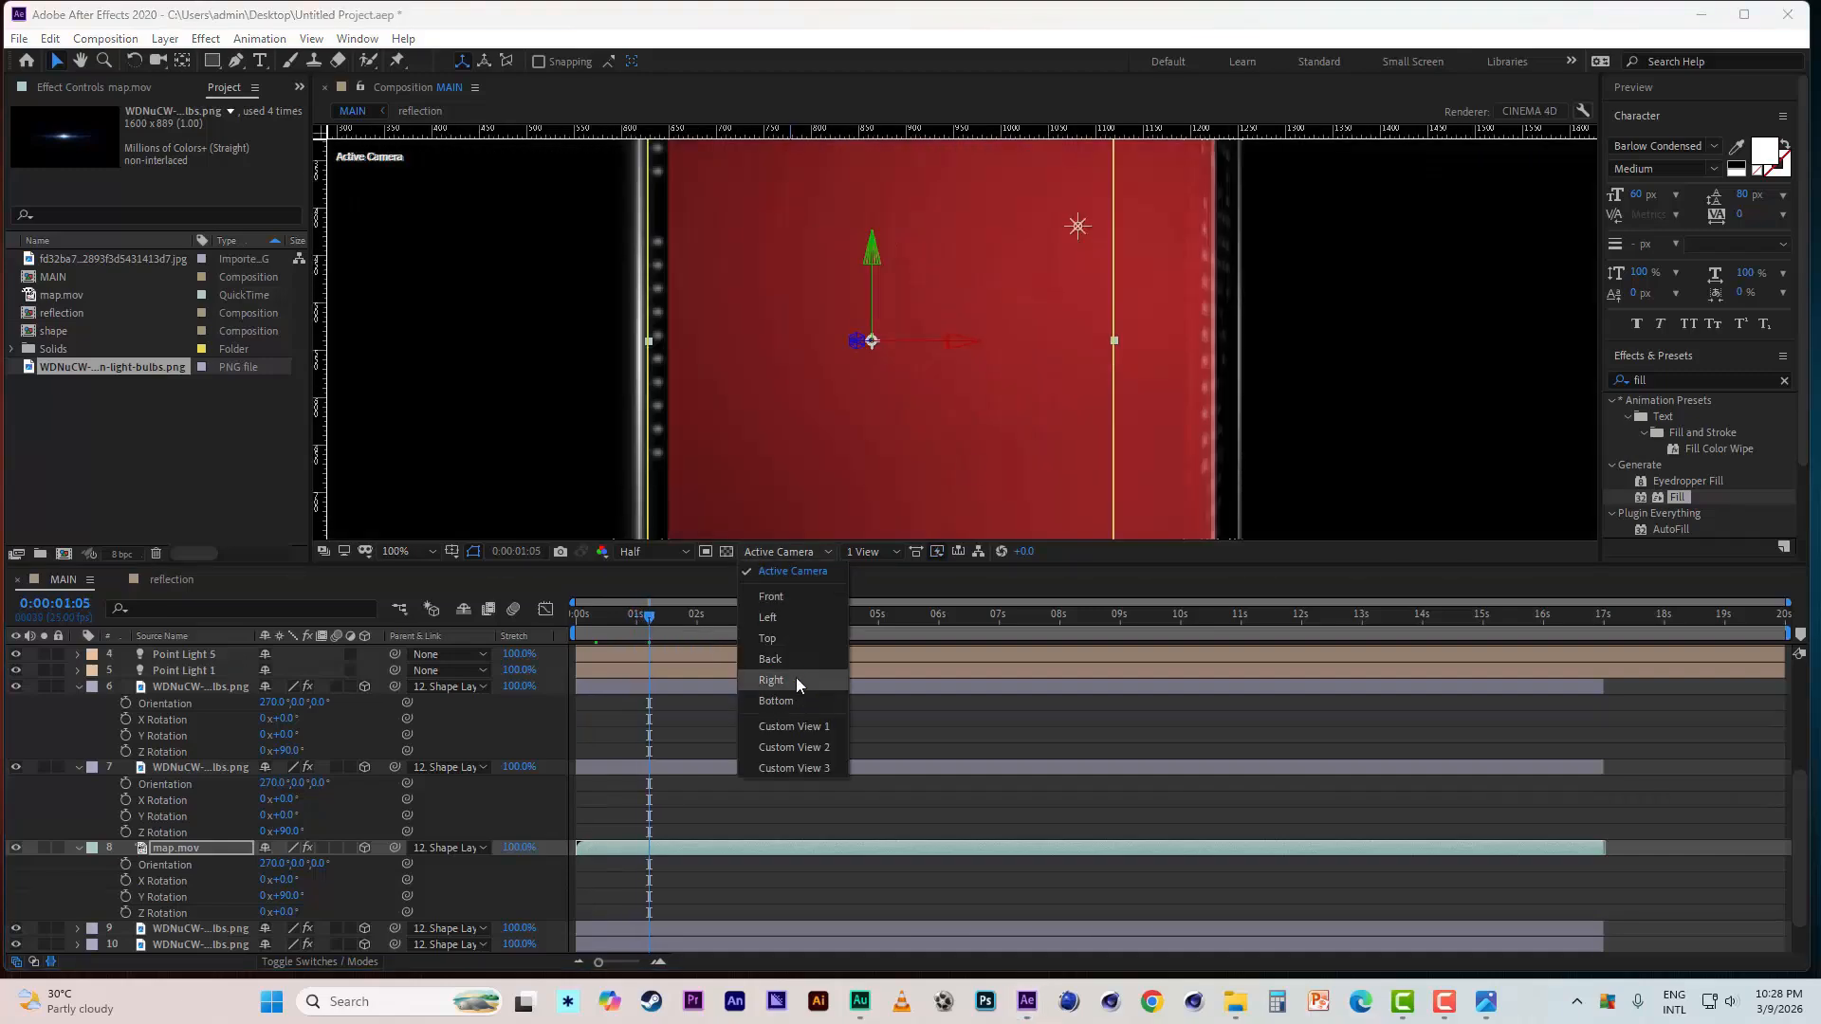
pyautogui.click(773, 638)
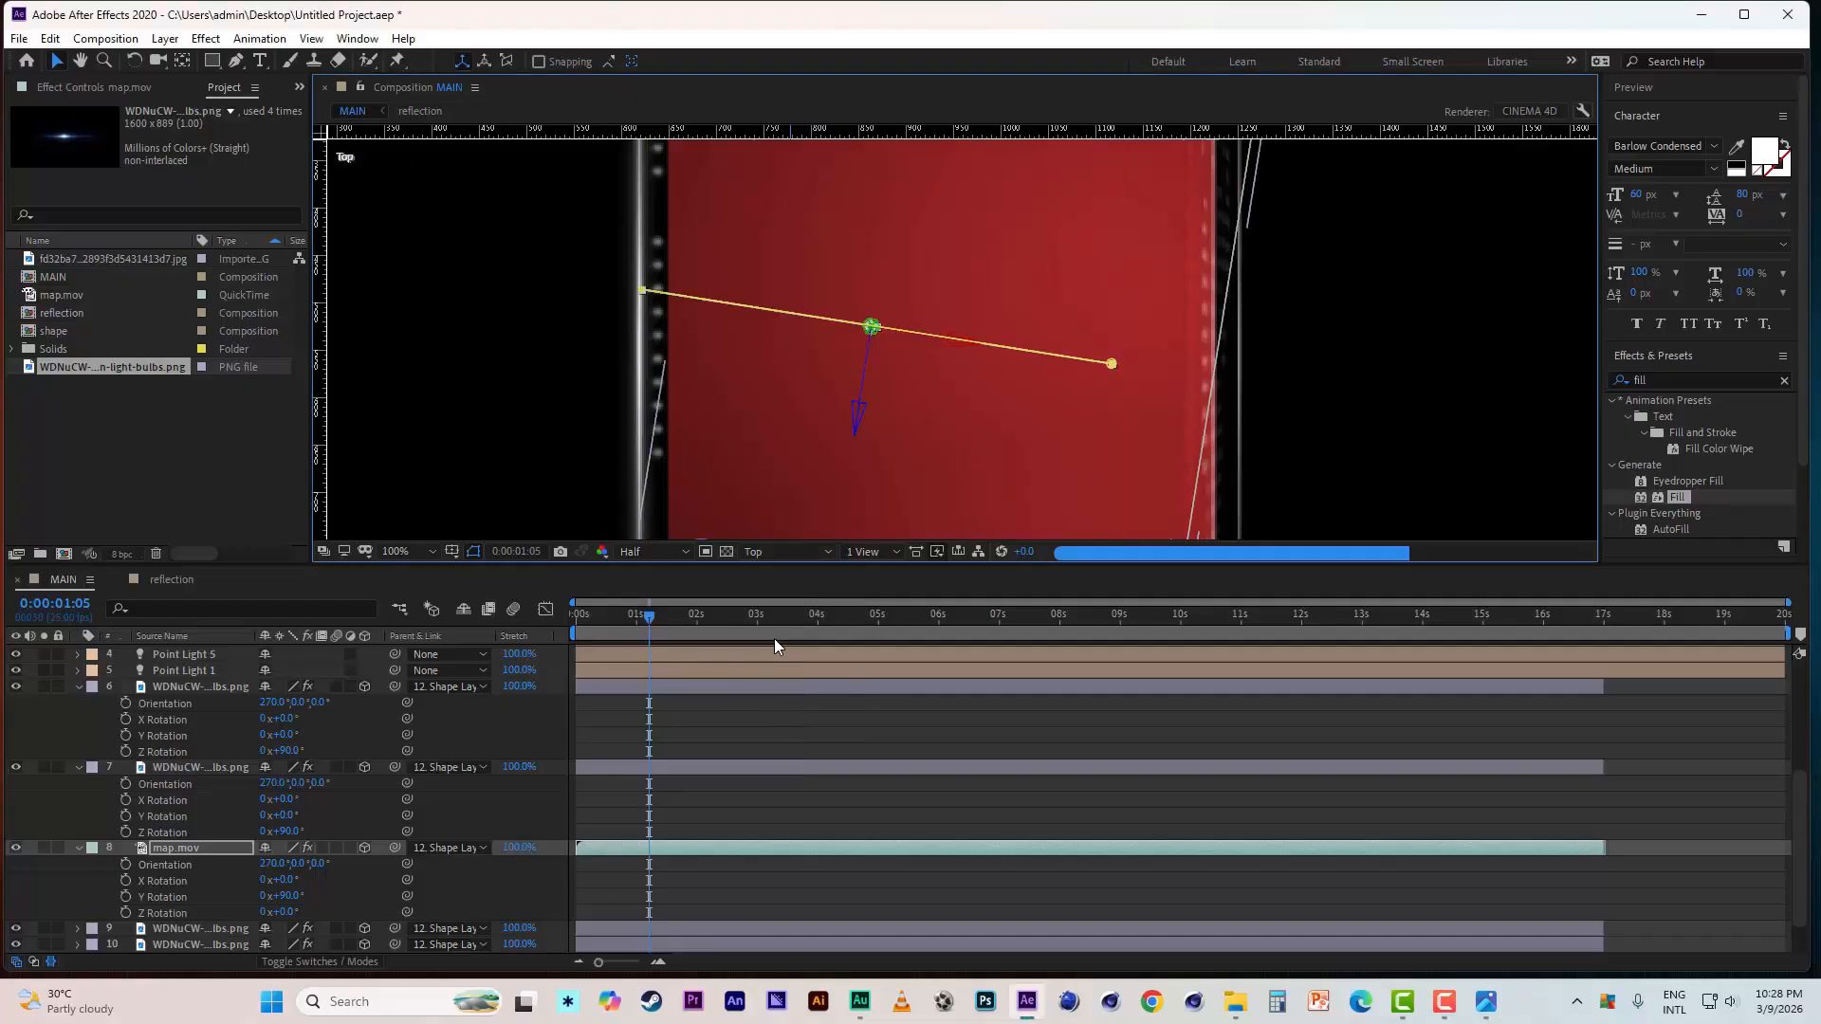
pyautogui.press(',')
pyautogui.press(',')
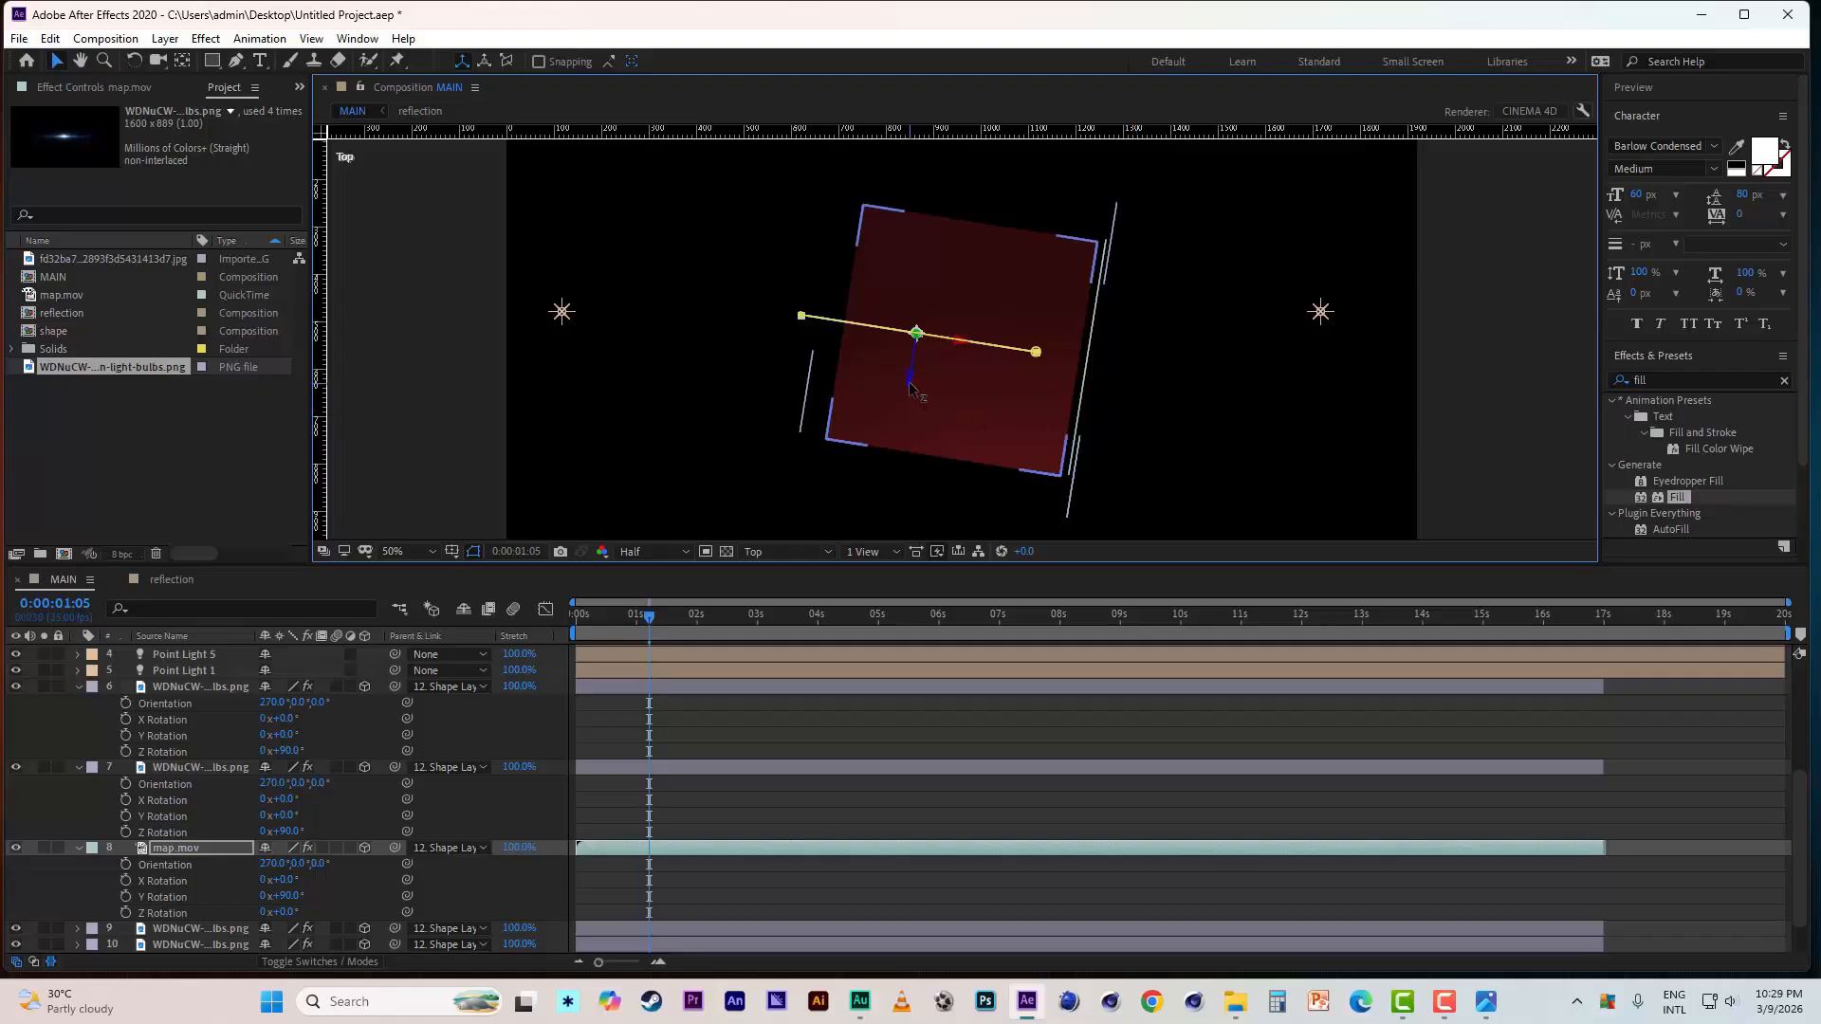
pyautogui.moveTo(649, 620); pyautogui.dragTo(645, 616)
pyautogui.moveTo(909, 383); pyautogui.dragTo(904, 508)
pyautogui.click(182, 846)
pyautogui.hotkey('ctrl', 'd')
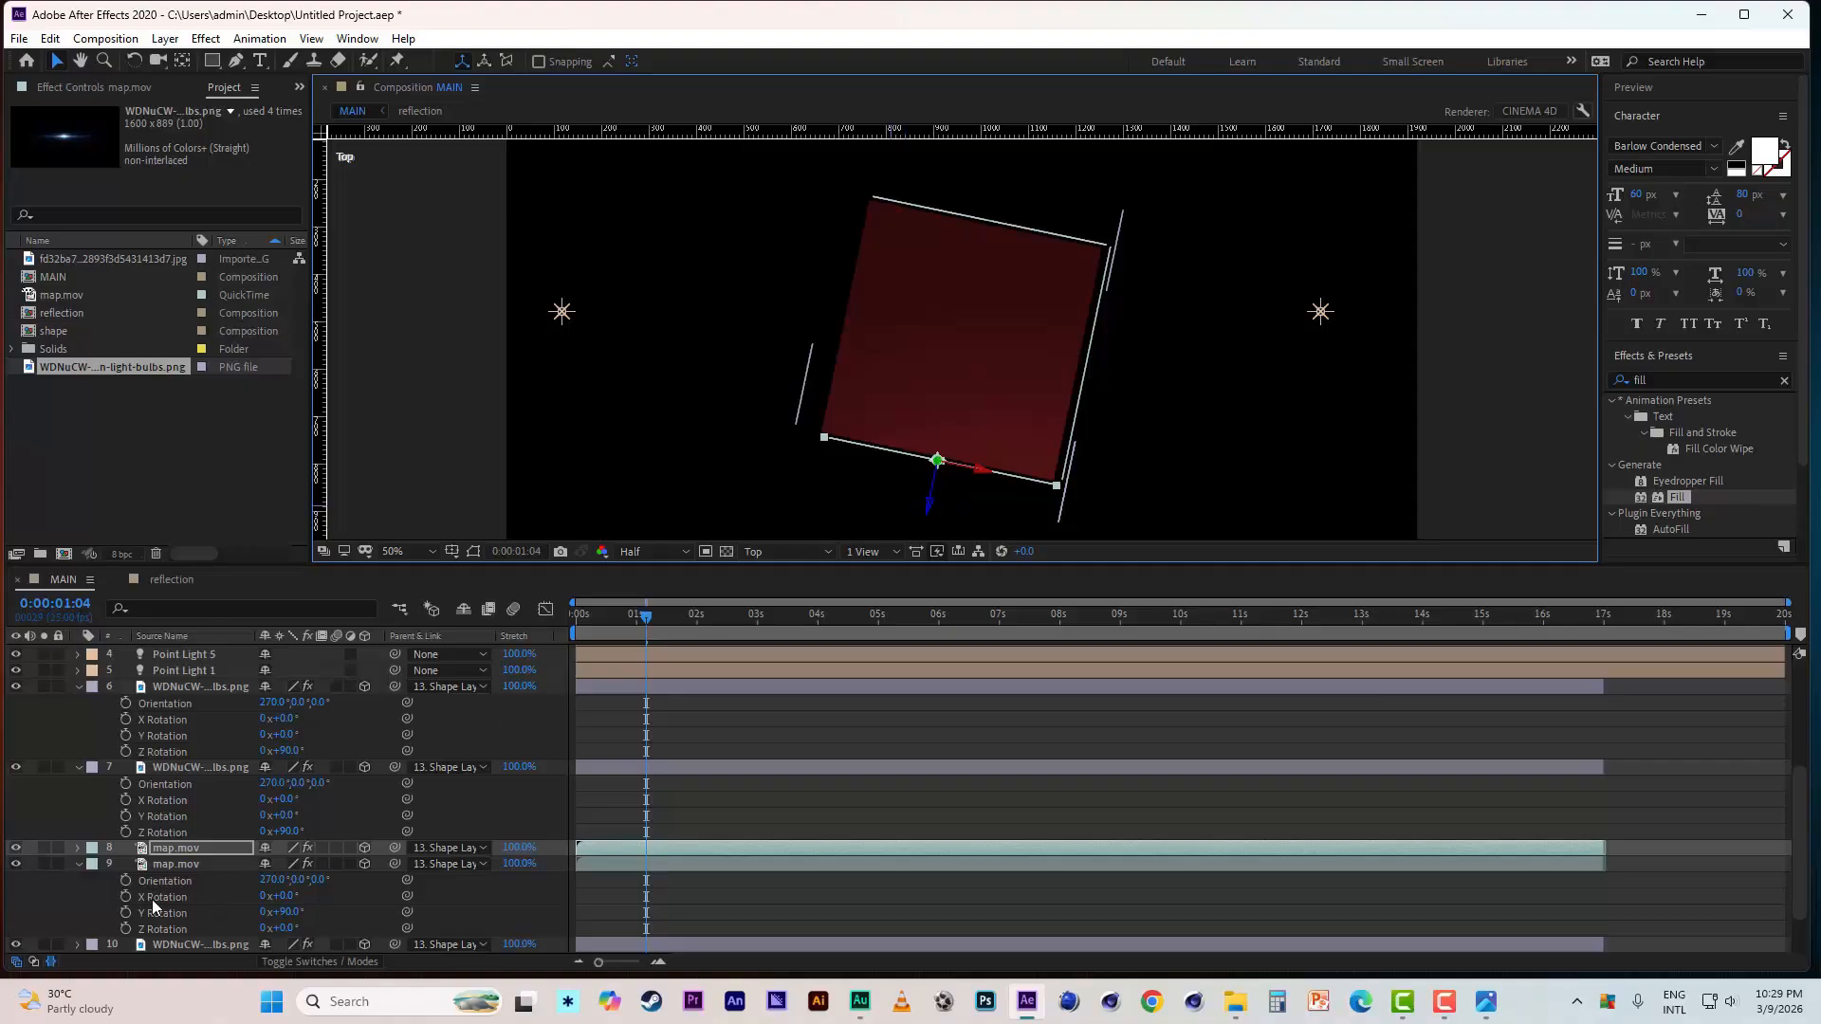
# - Collapse the second map.mov's properties, duplicate the bottommost map.mov, and move the copy onto the column's opposite face
pyautogui.click(78, 864)
pyautogui.click(194, 911)
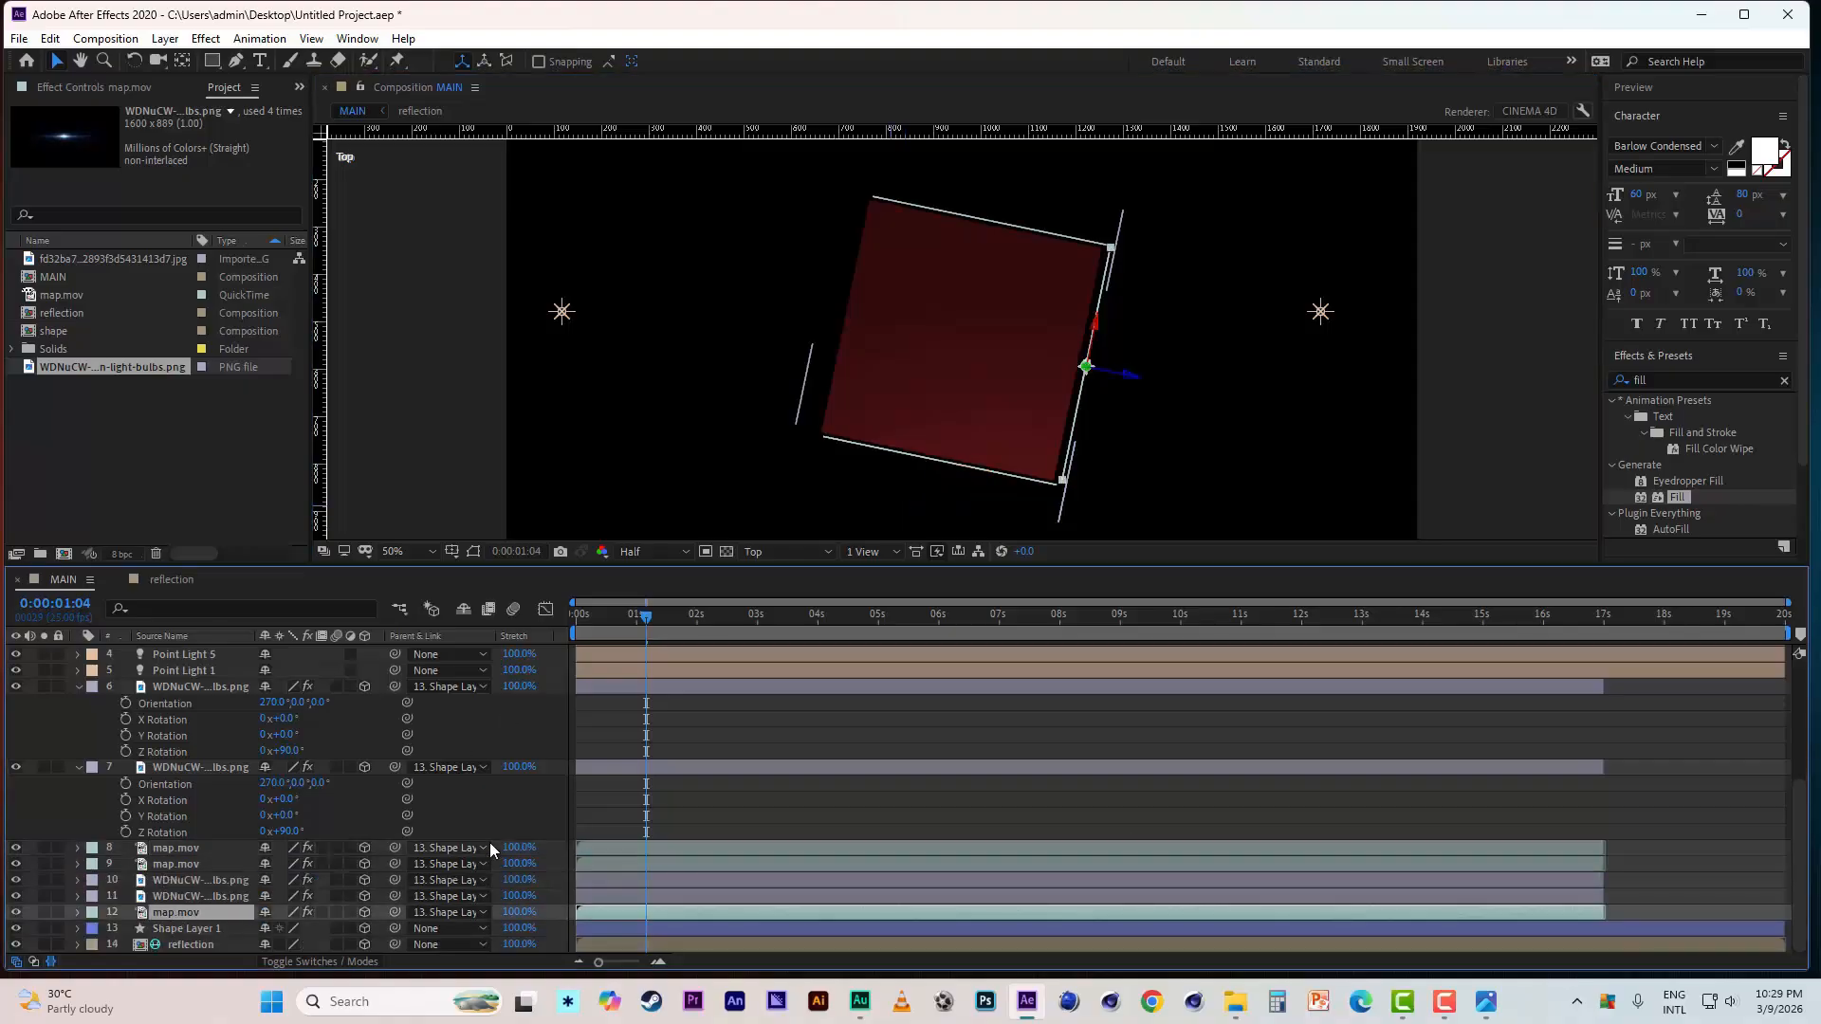
pyautogui.hotkey('ctrl', 'd')
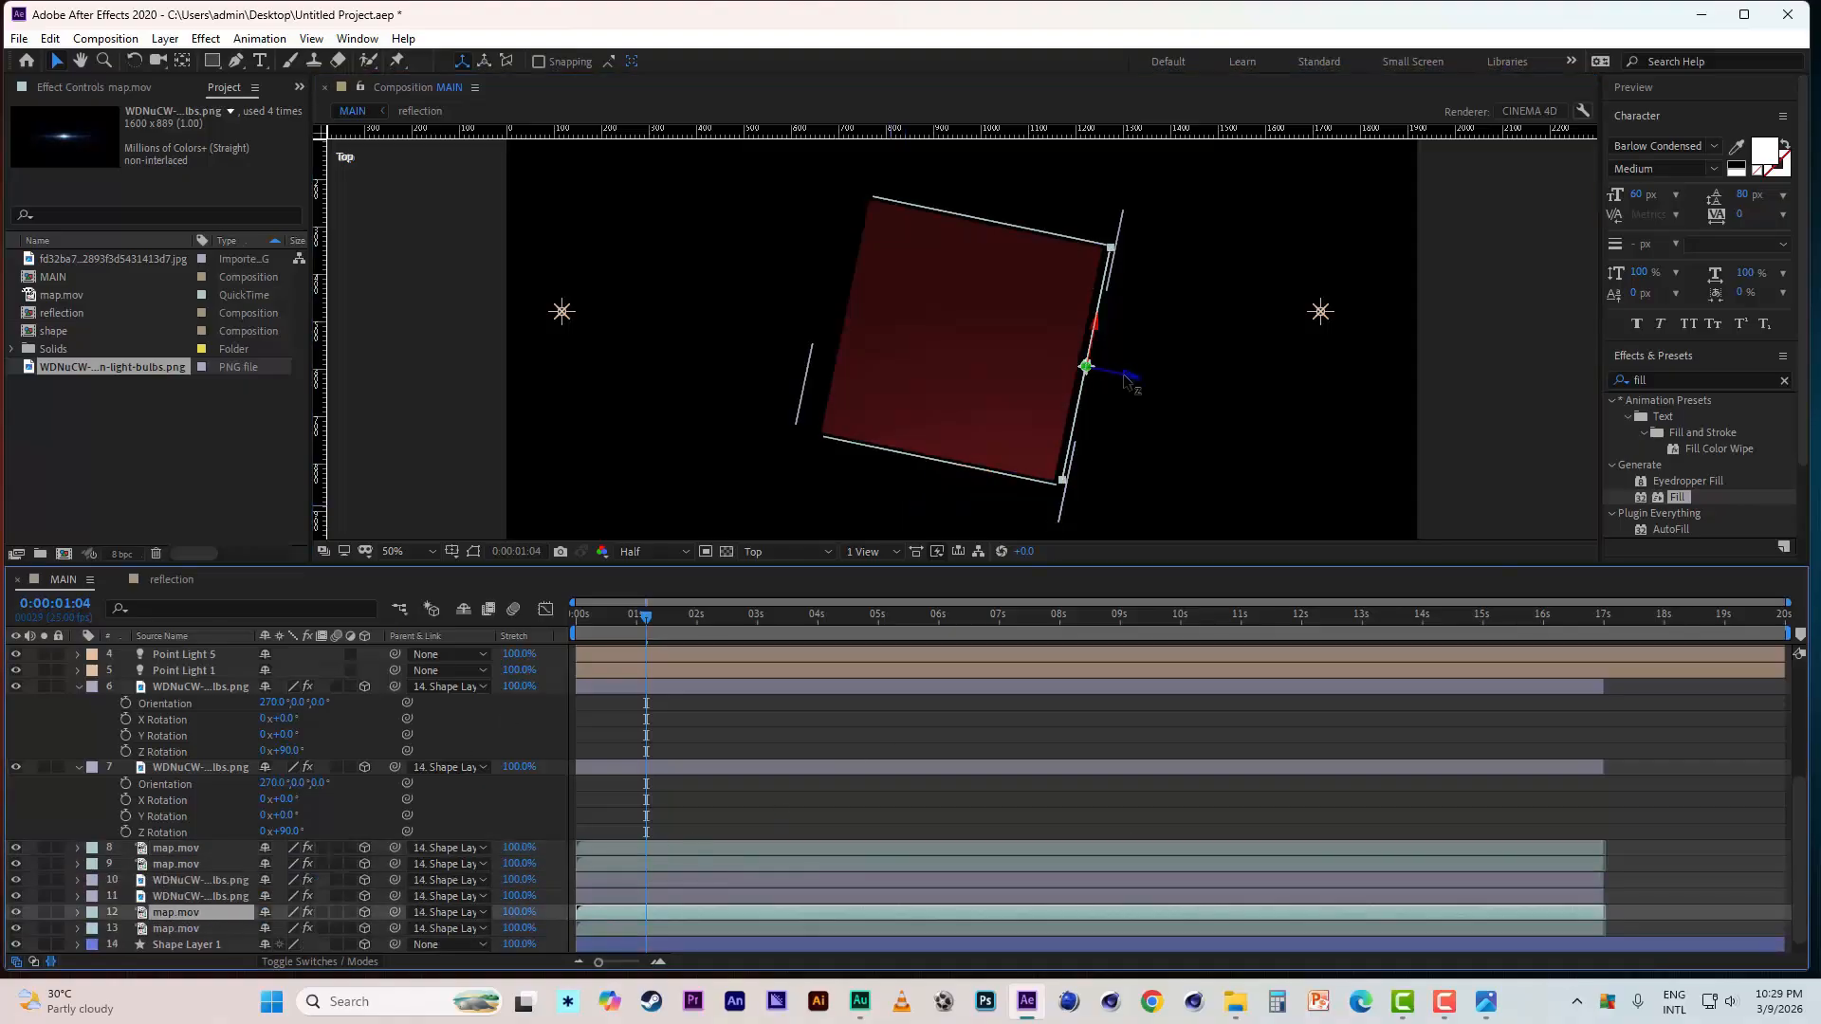
pyautogui.moveTo(1133, 384); pyautogui.dragTo(866, 370)
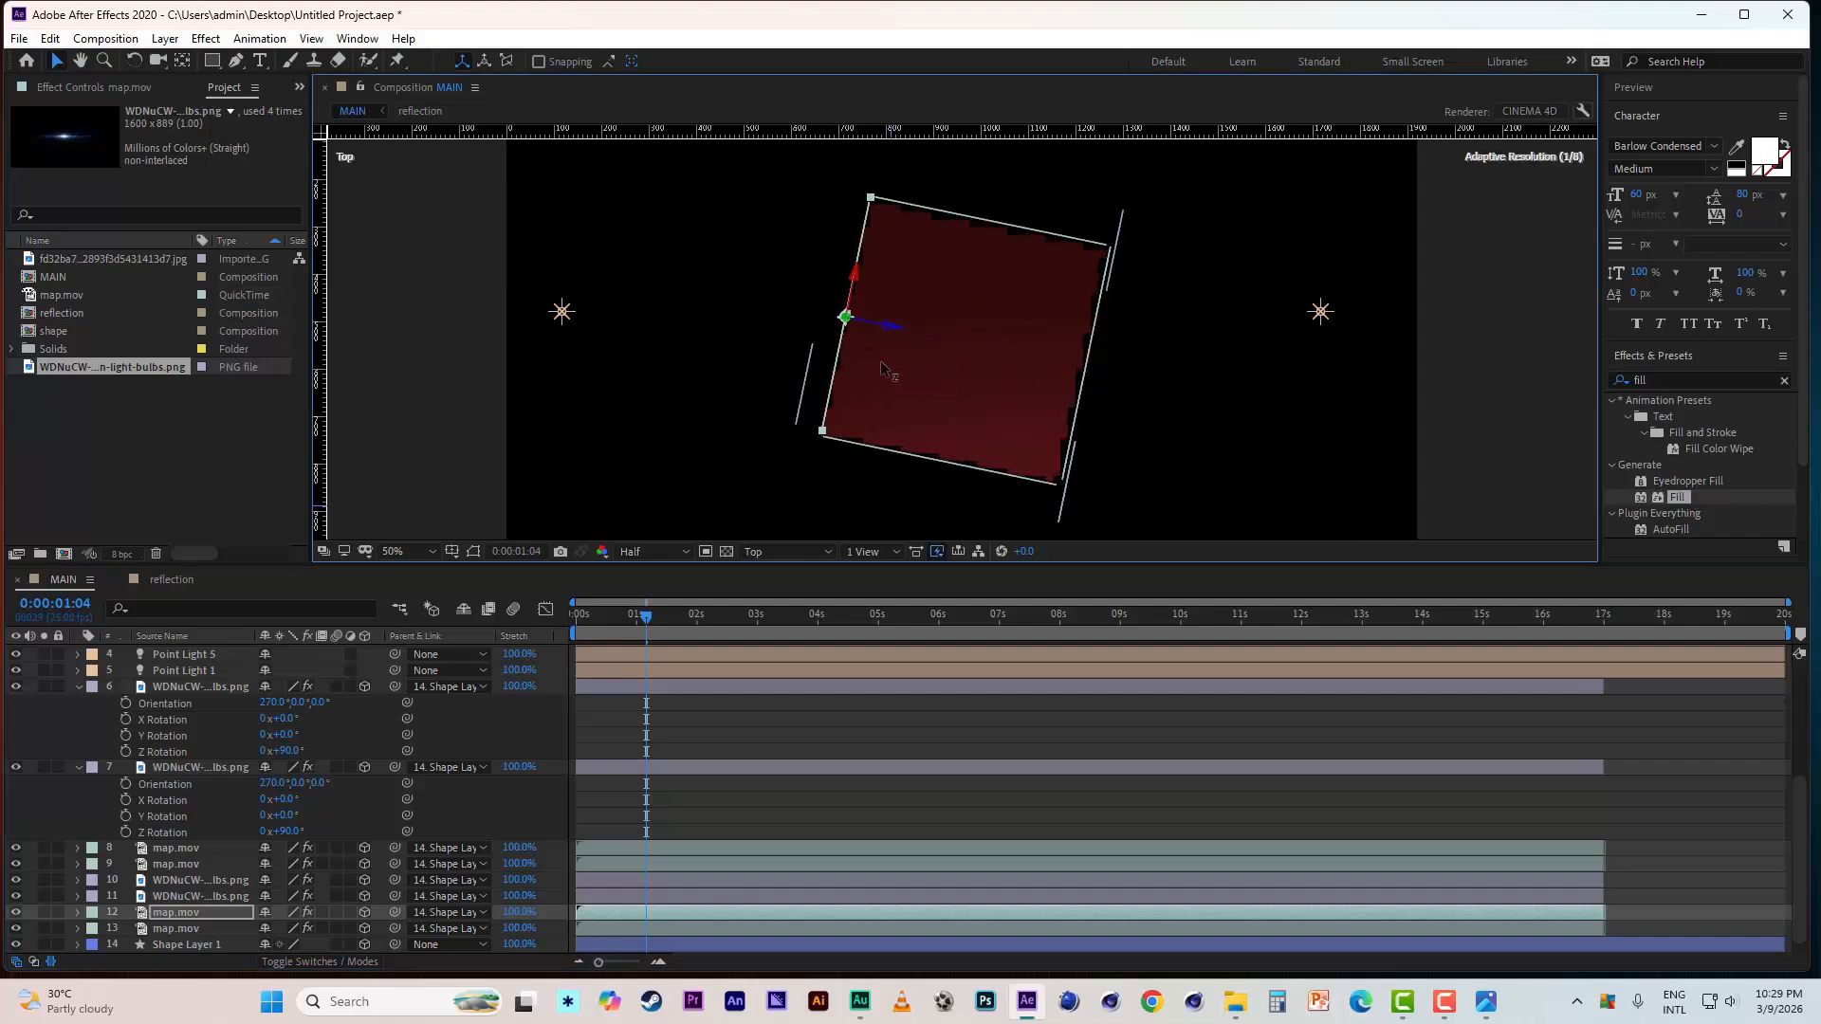
# - Collapse the lens flare properties, identify each flare's corner, and move the stray lens flare onto the column's unlit lower-left corner in Top view
pyautogui.click(78, 688)
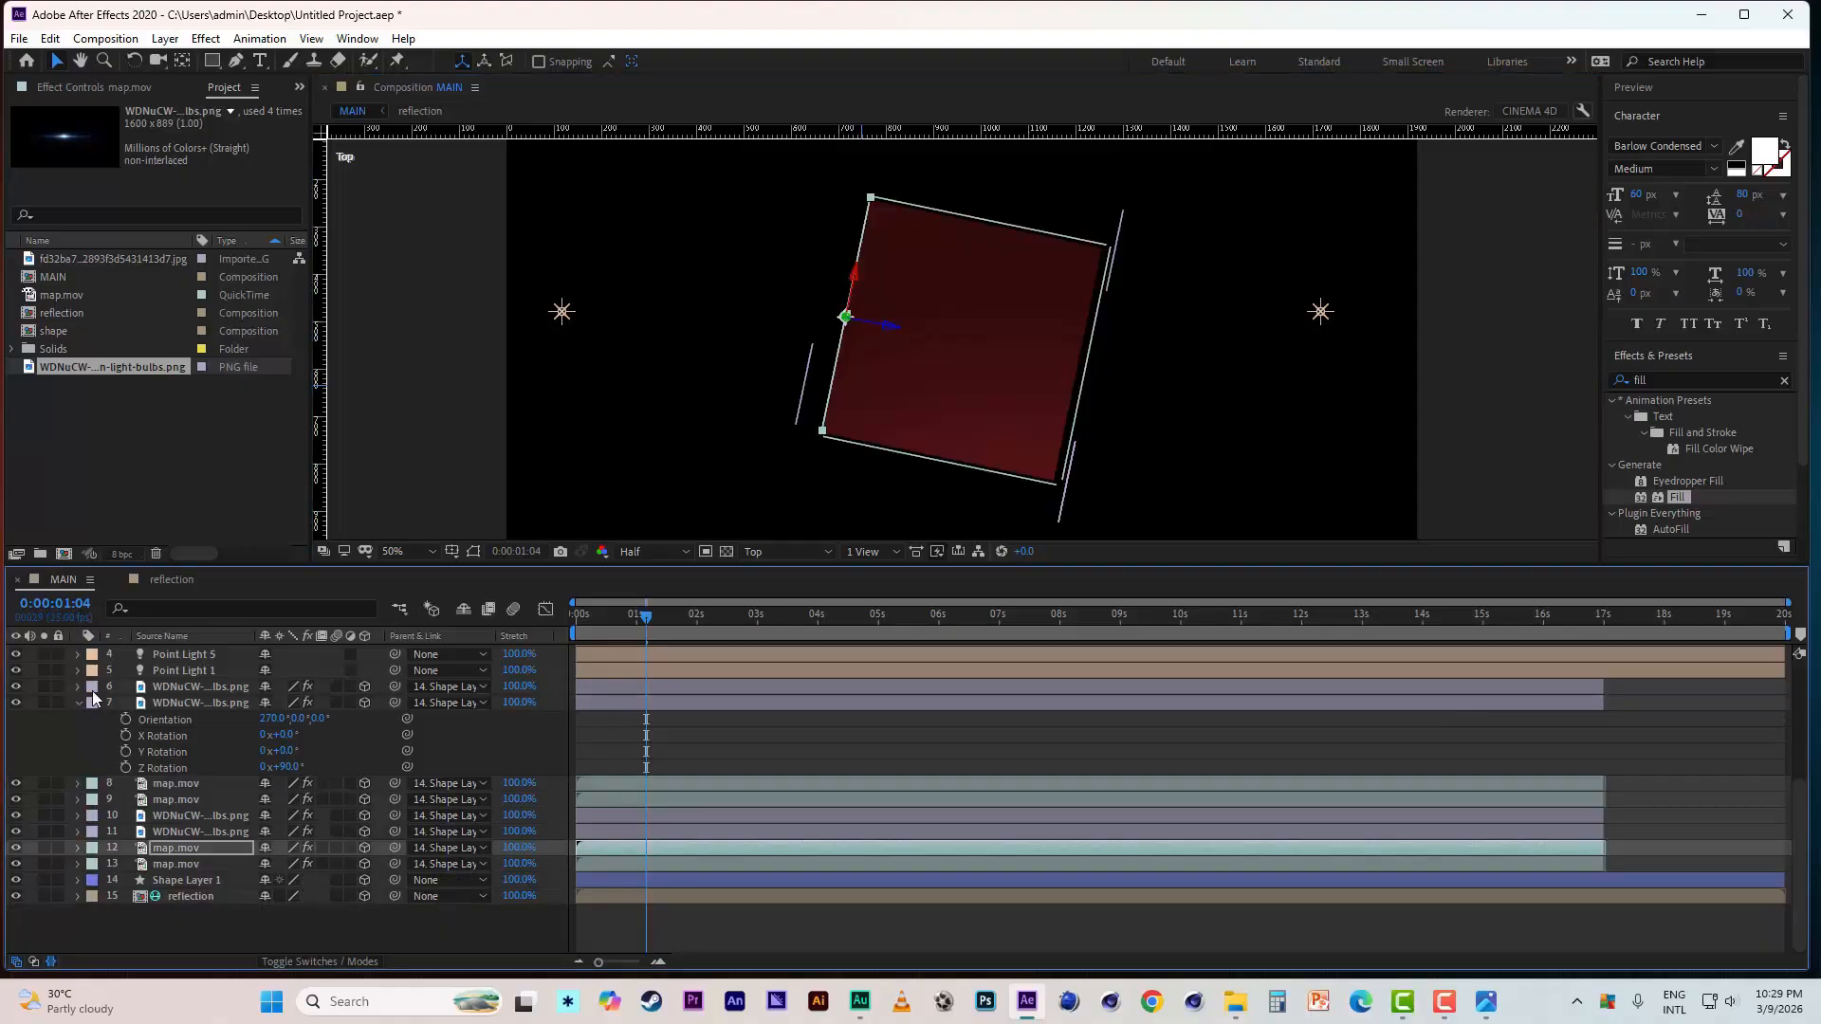
pyautogui.click(78, 751)
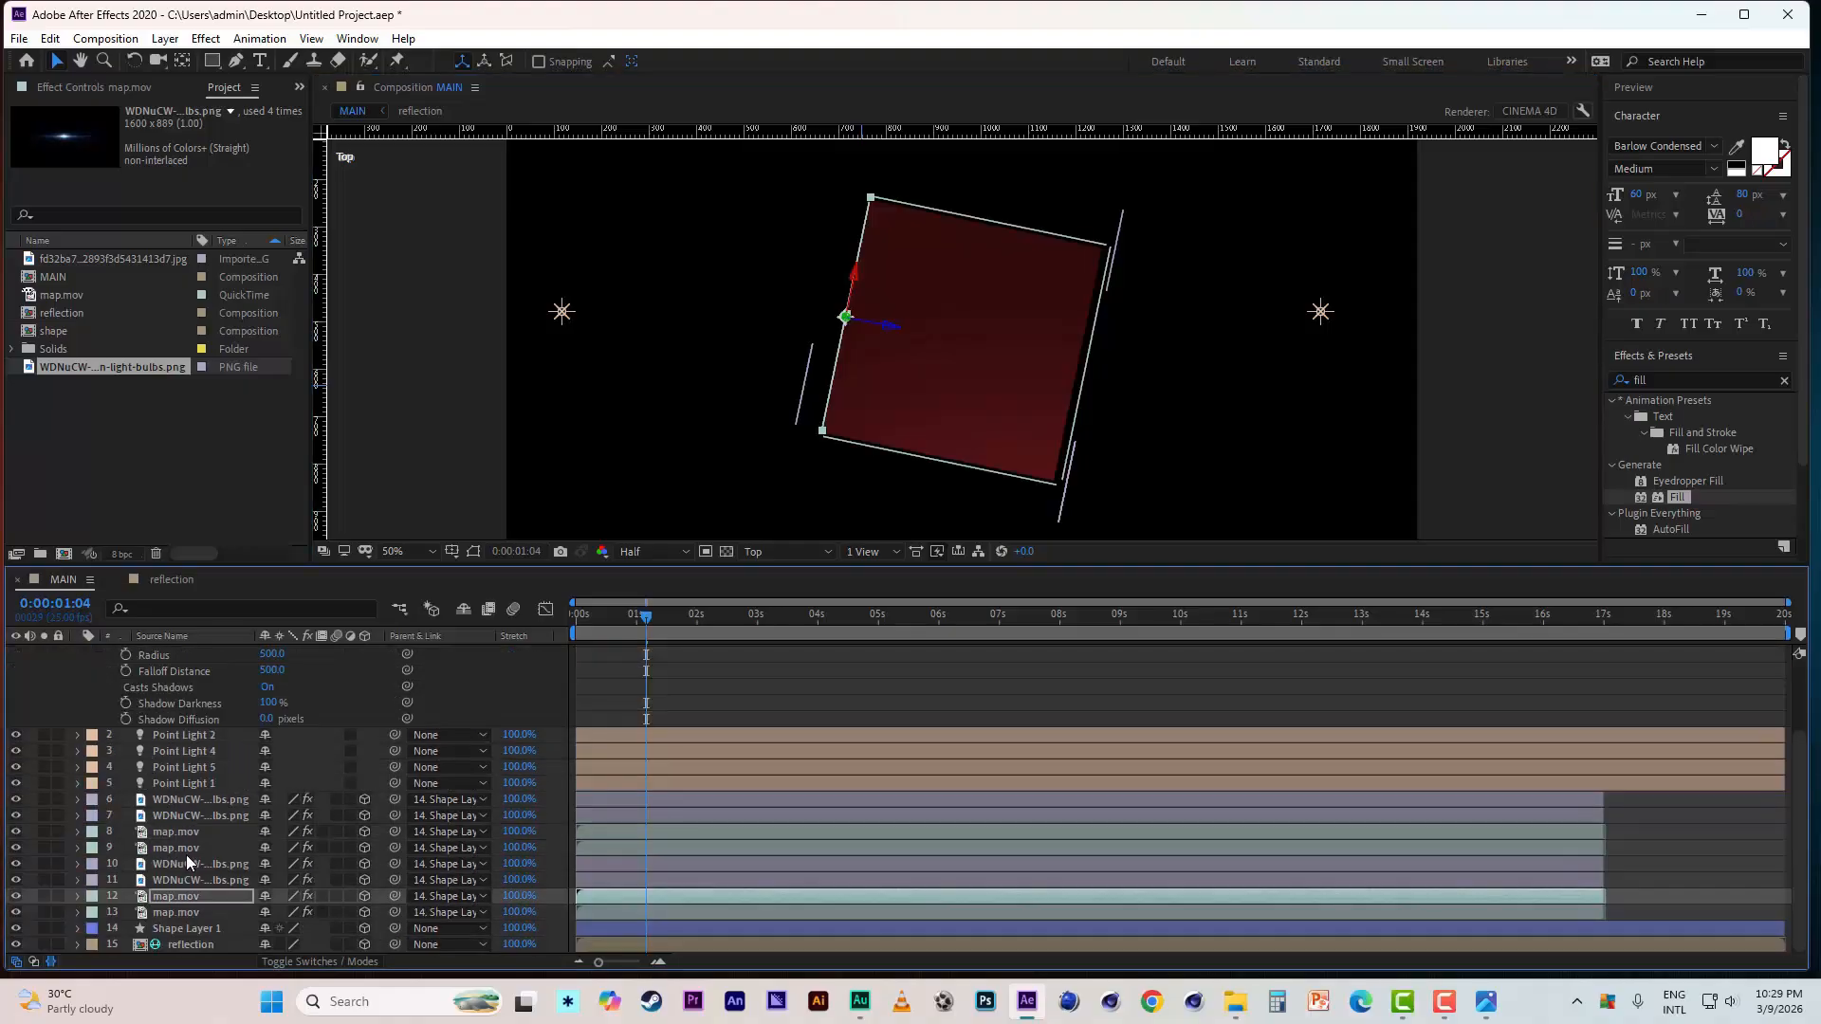
pyautogui.click(186, 799)
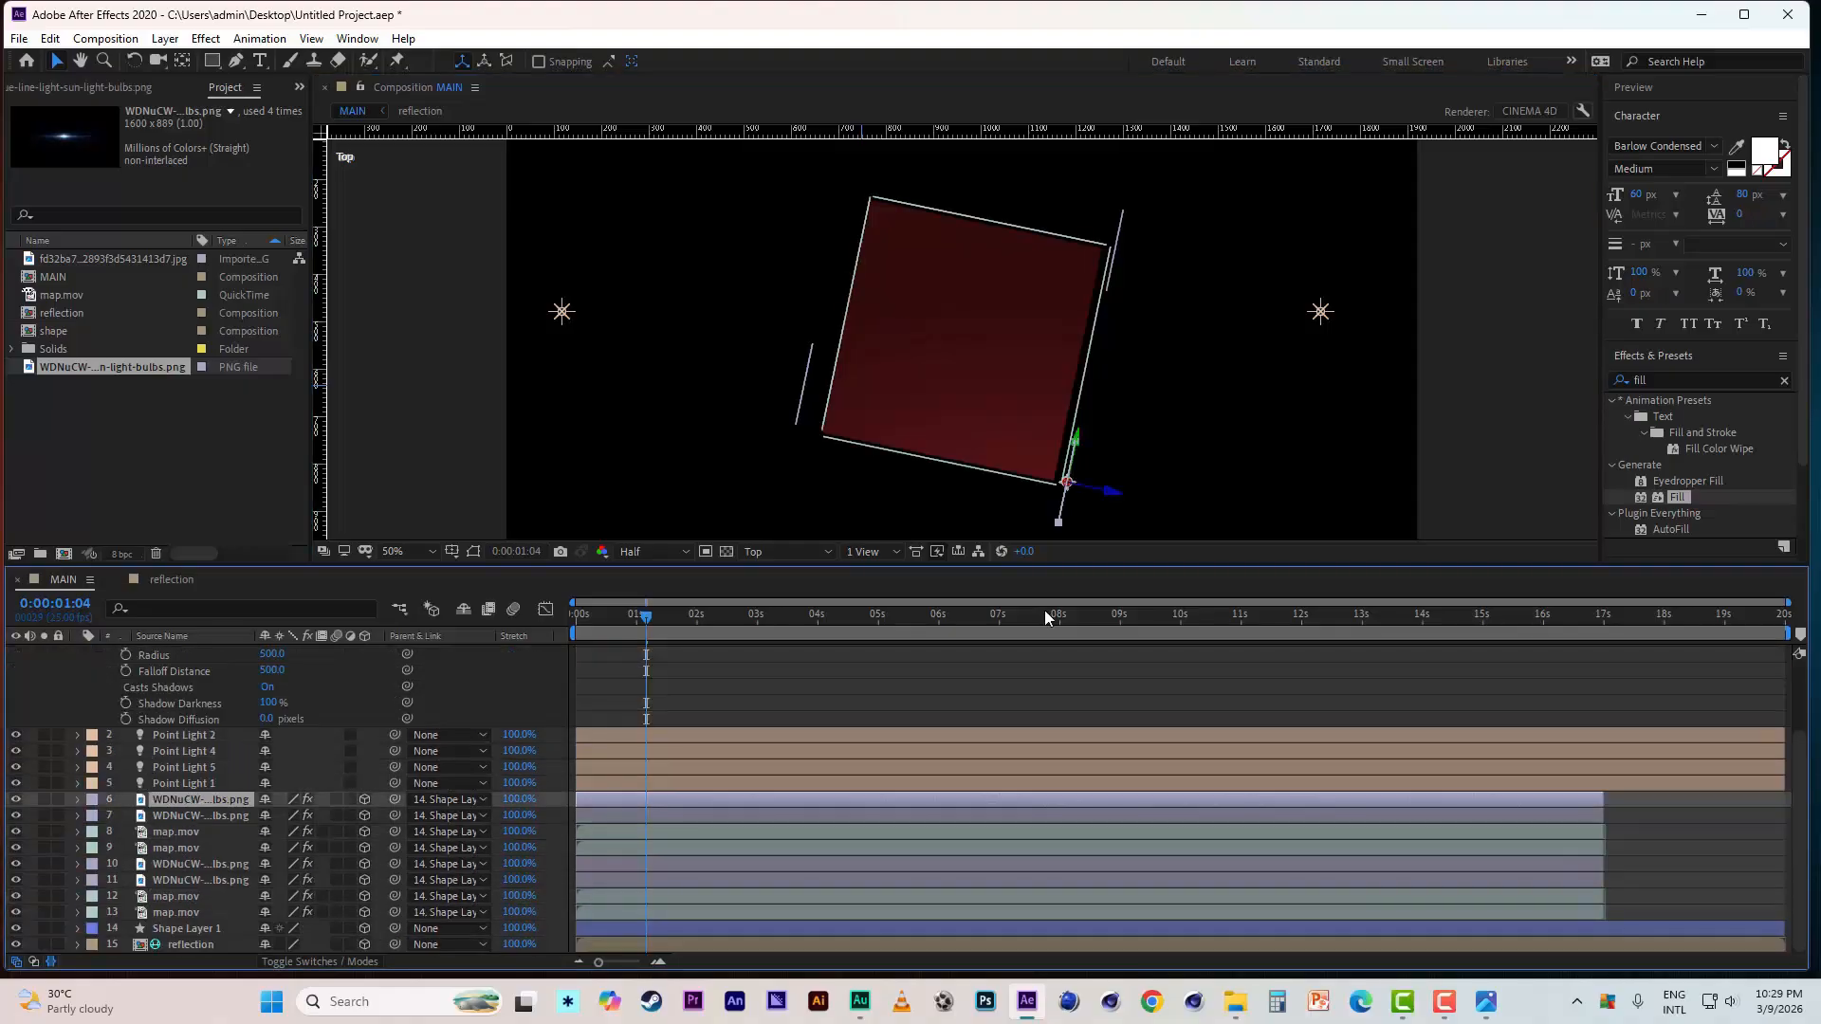
pyautogui.click(184, 880)
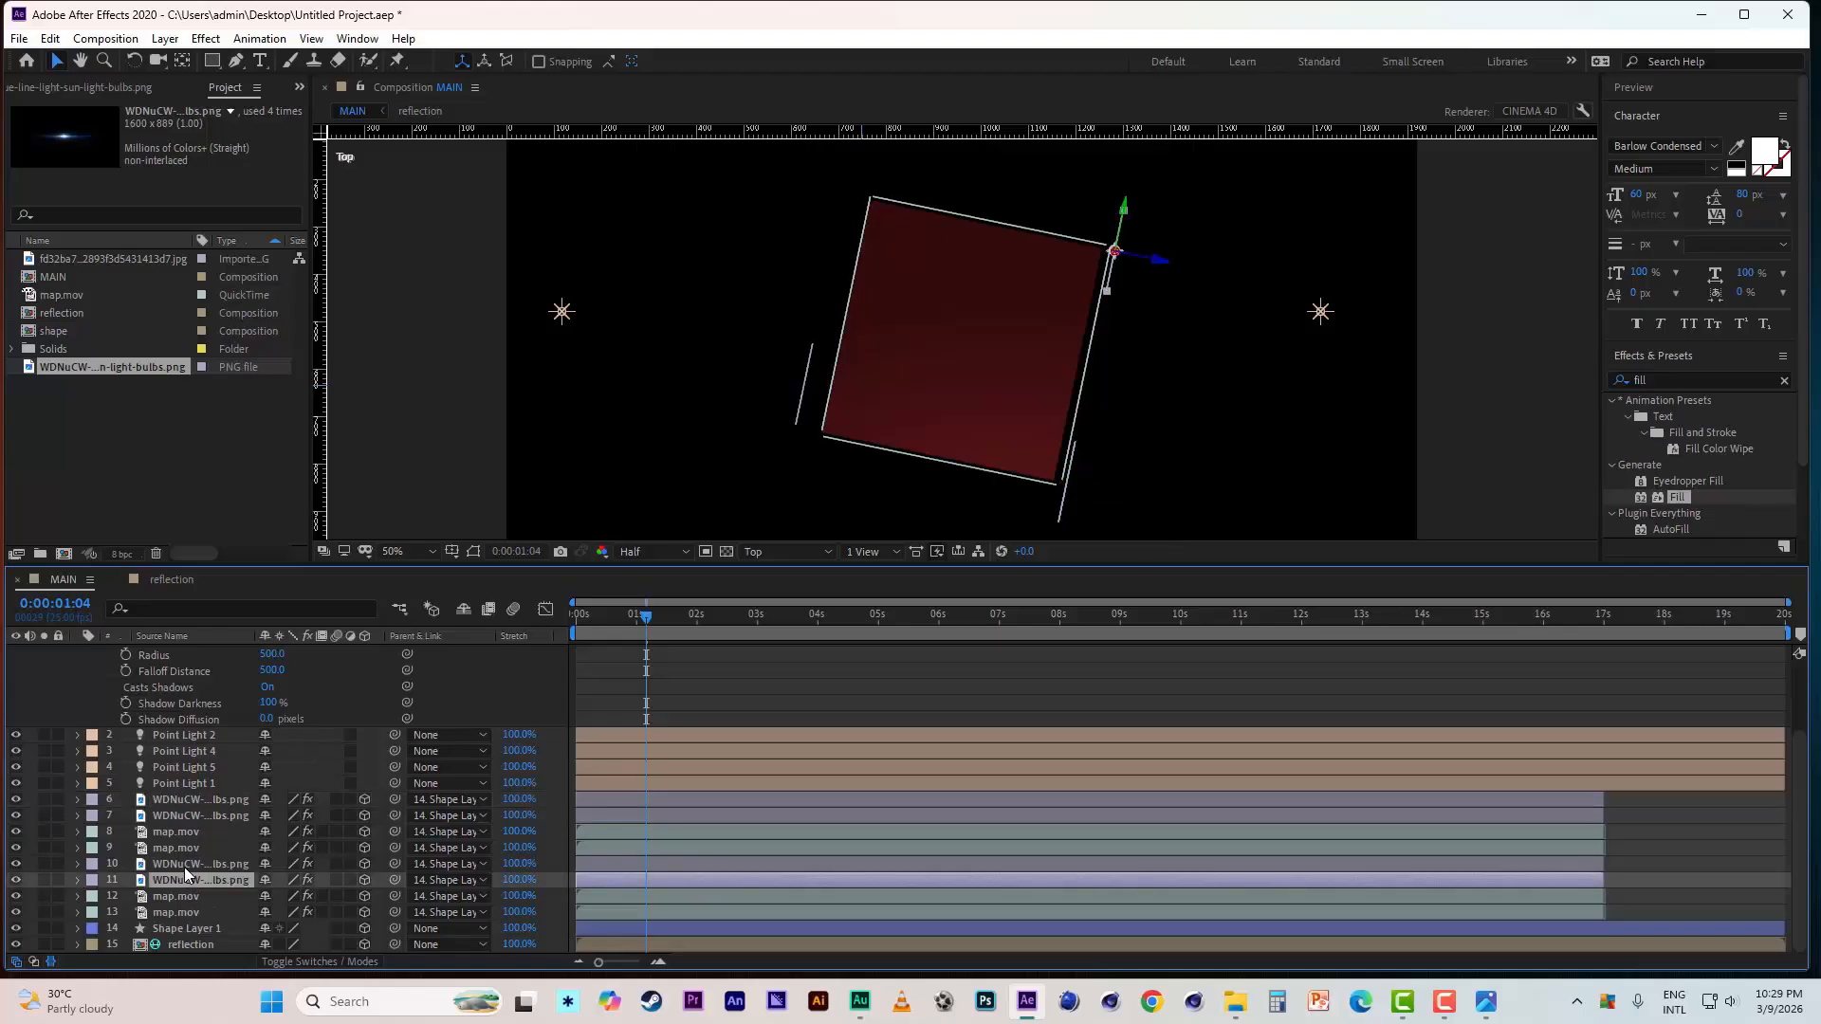
pyautogui.click(185, 864)
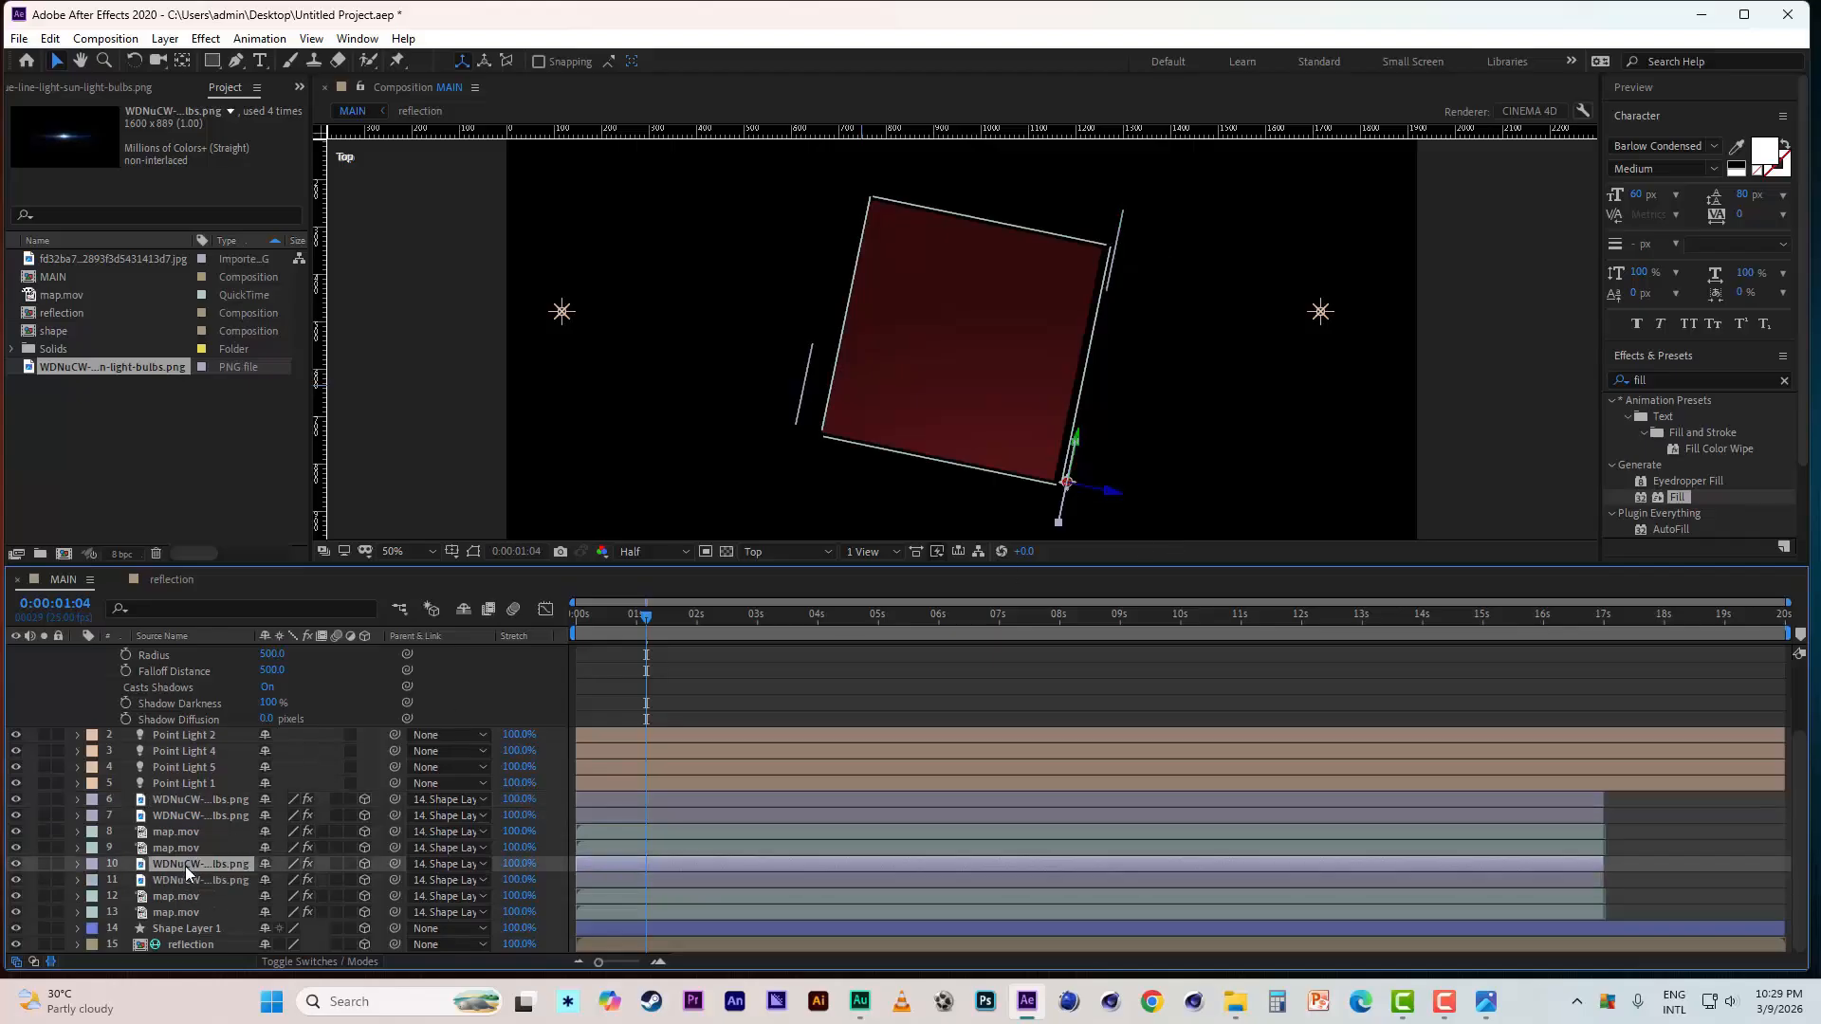
pyautogui.click(186, 816)
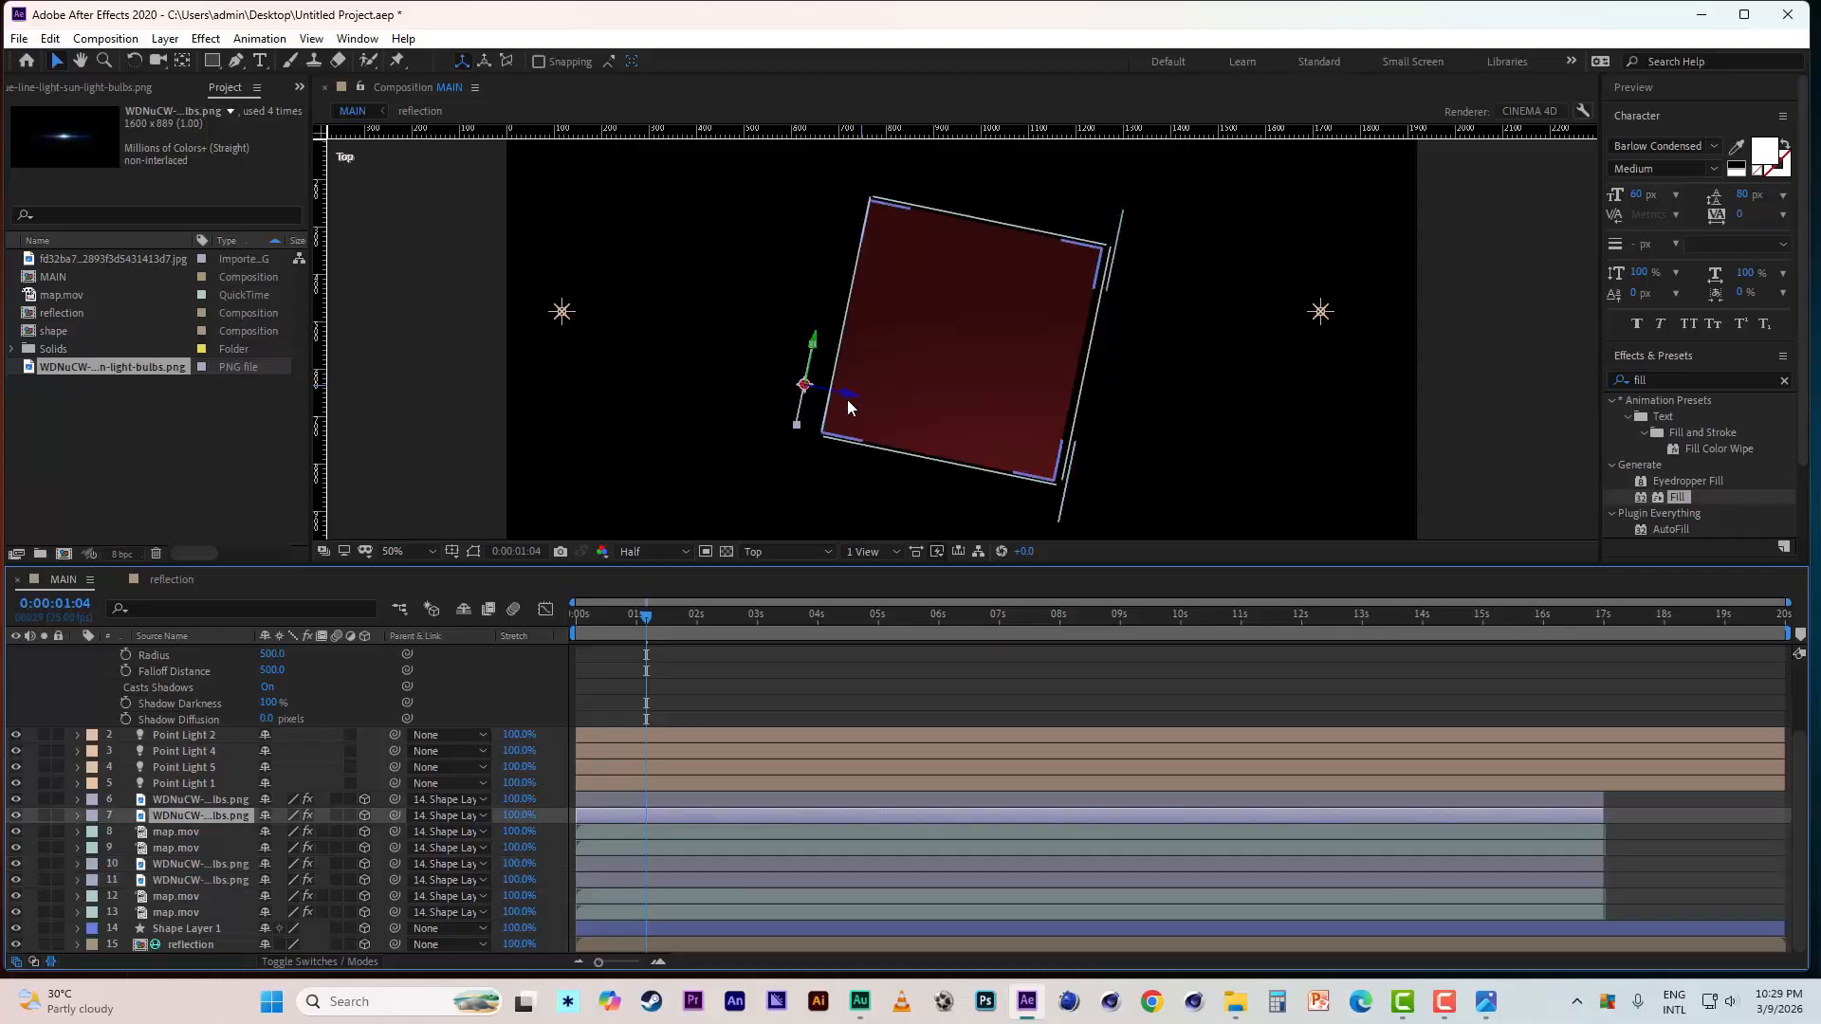
pyautogui.moveTo(852, 396)
pyautogui.mouseDown()
pyautogui.moveTo(872, 400)
pyautogui.moveTo(835, 372)
pyautogui.moveTo(838, 389)
pyautogui.mouseUp()
# - Move the topmost lens flare layer to the column's remaining upper-left corner in Top view and save the project
pyautogui.click(193, 799)
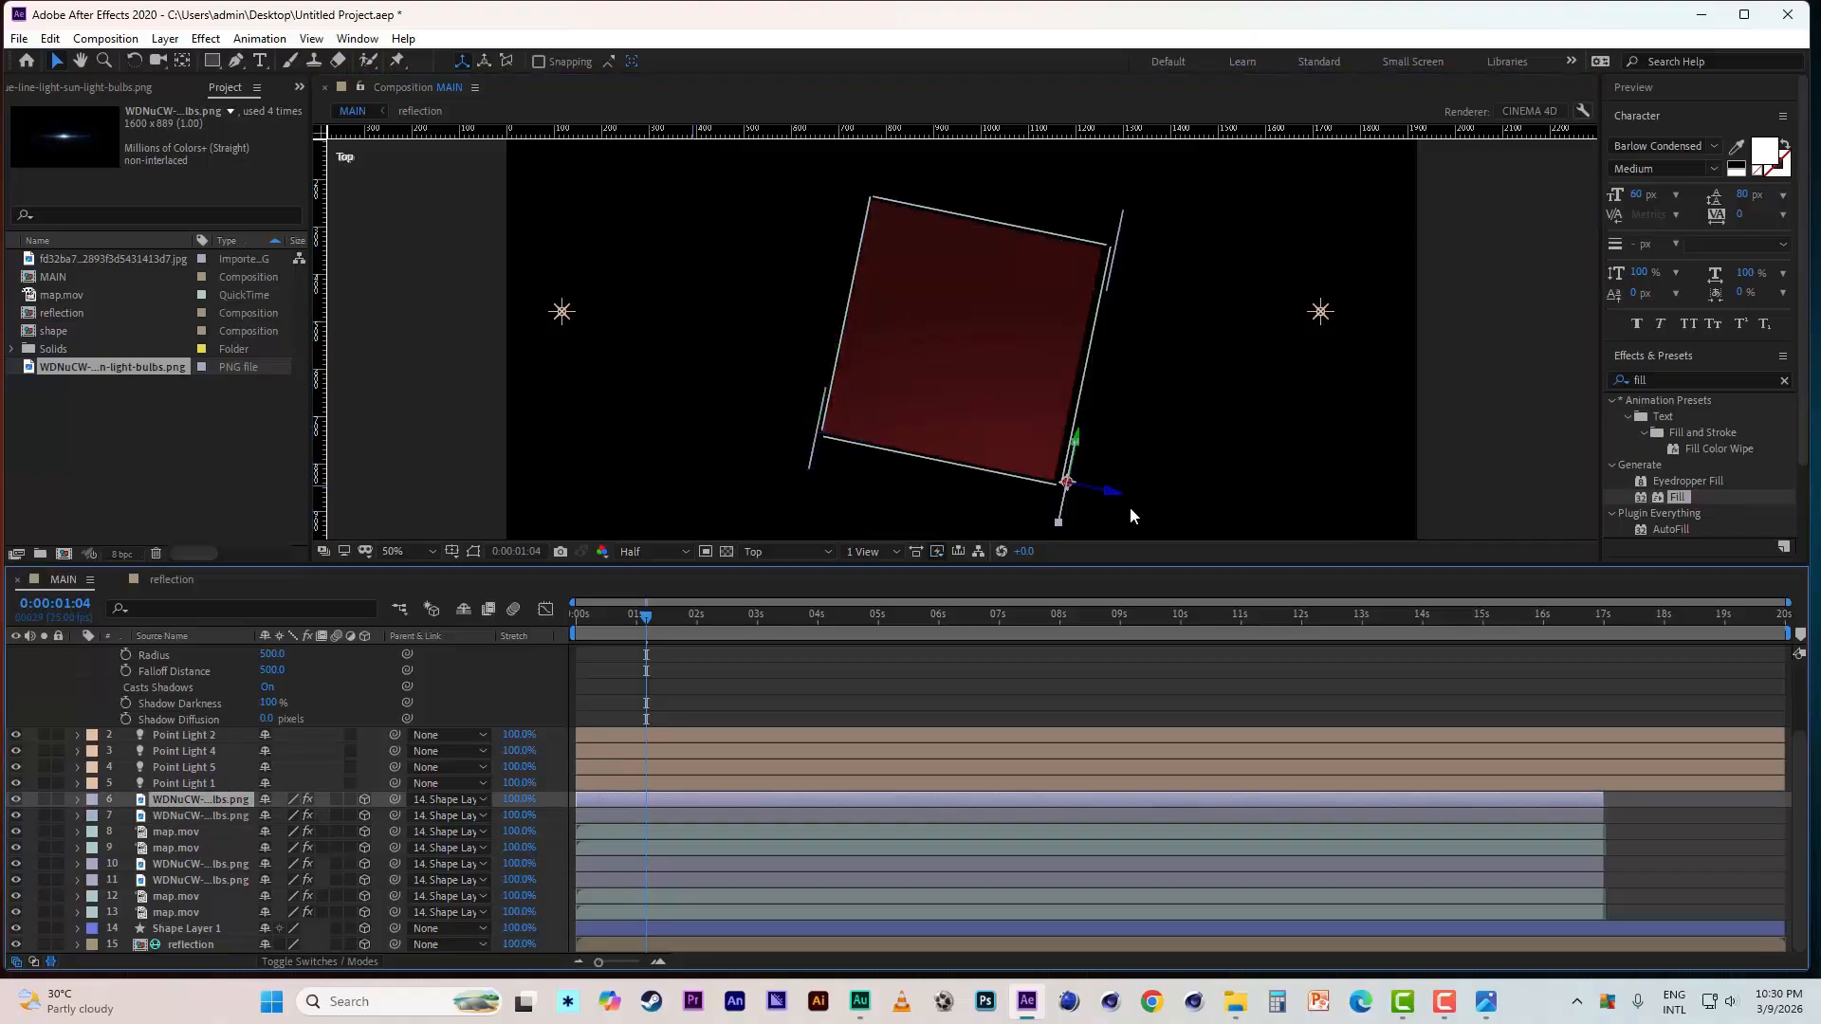
pyautogui.moveTo(1075, 495); pyautogui.dragTo(861, 495)
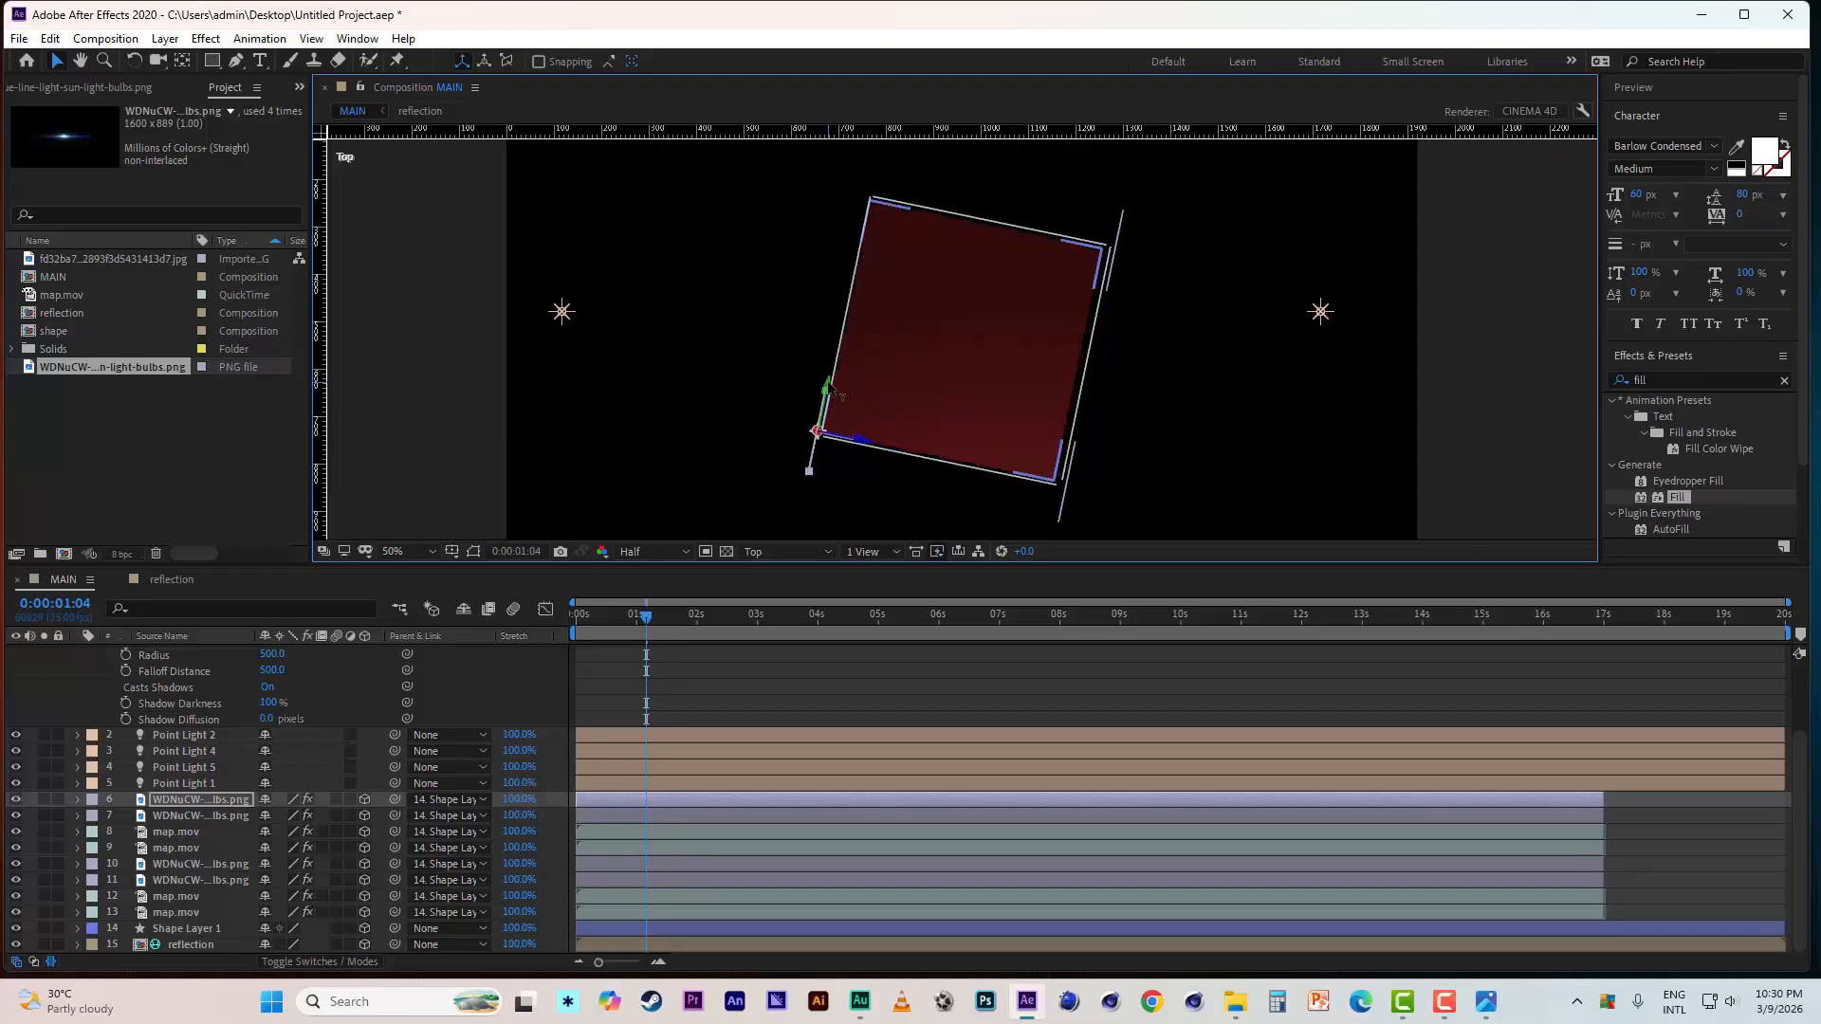
pyautogui.moveTo(834, 389); pyautogui.dragTo(896, 159)
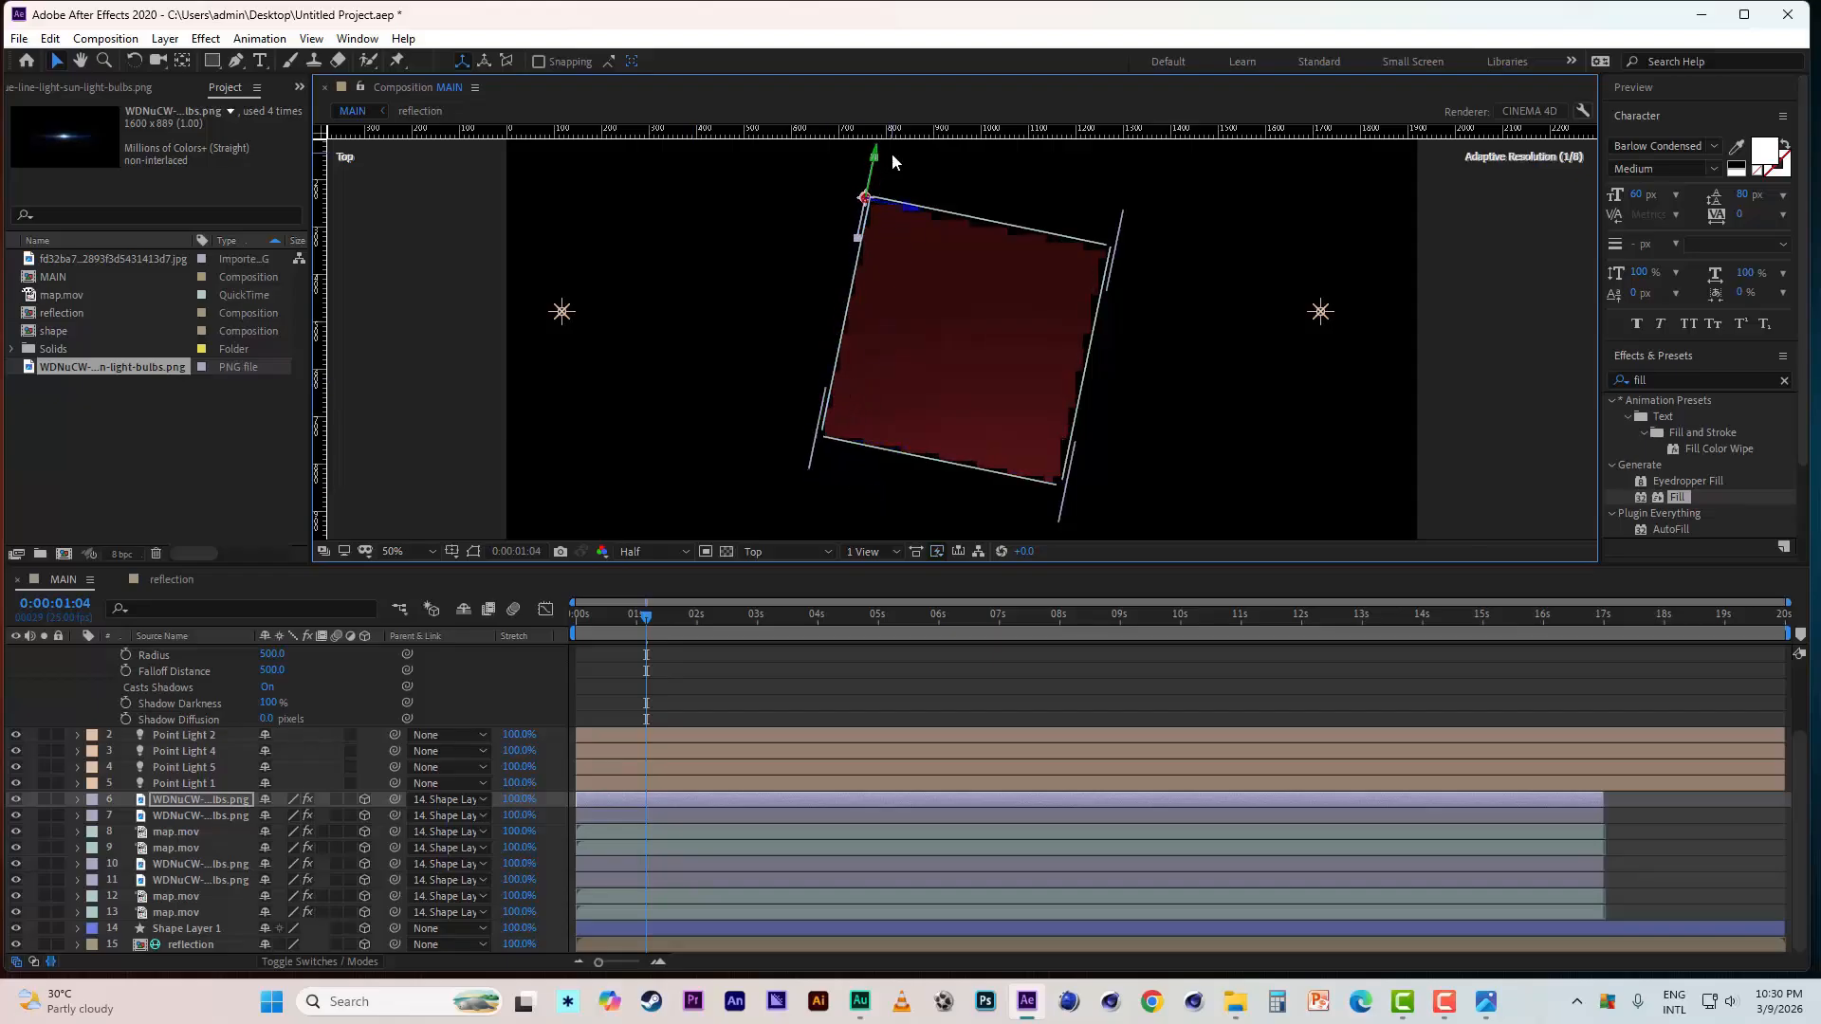
pyautogui.click(19, 39)
pyautogui.press('Escape')
# - Preview the column's rotation from the start through the Active Camera at 25% zoom, and return to 0:00:00:00
pyautogui.click(775, 551)
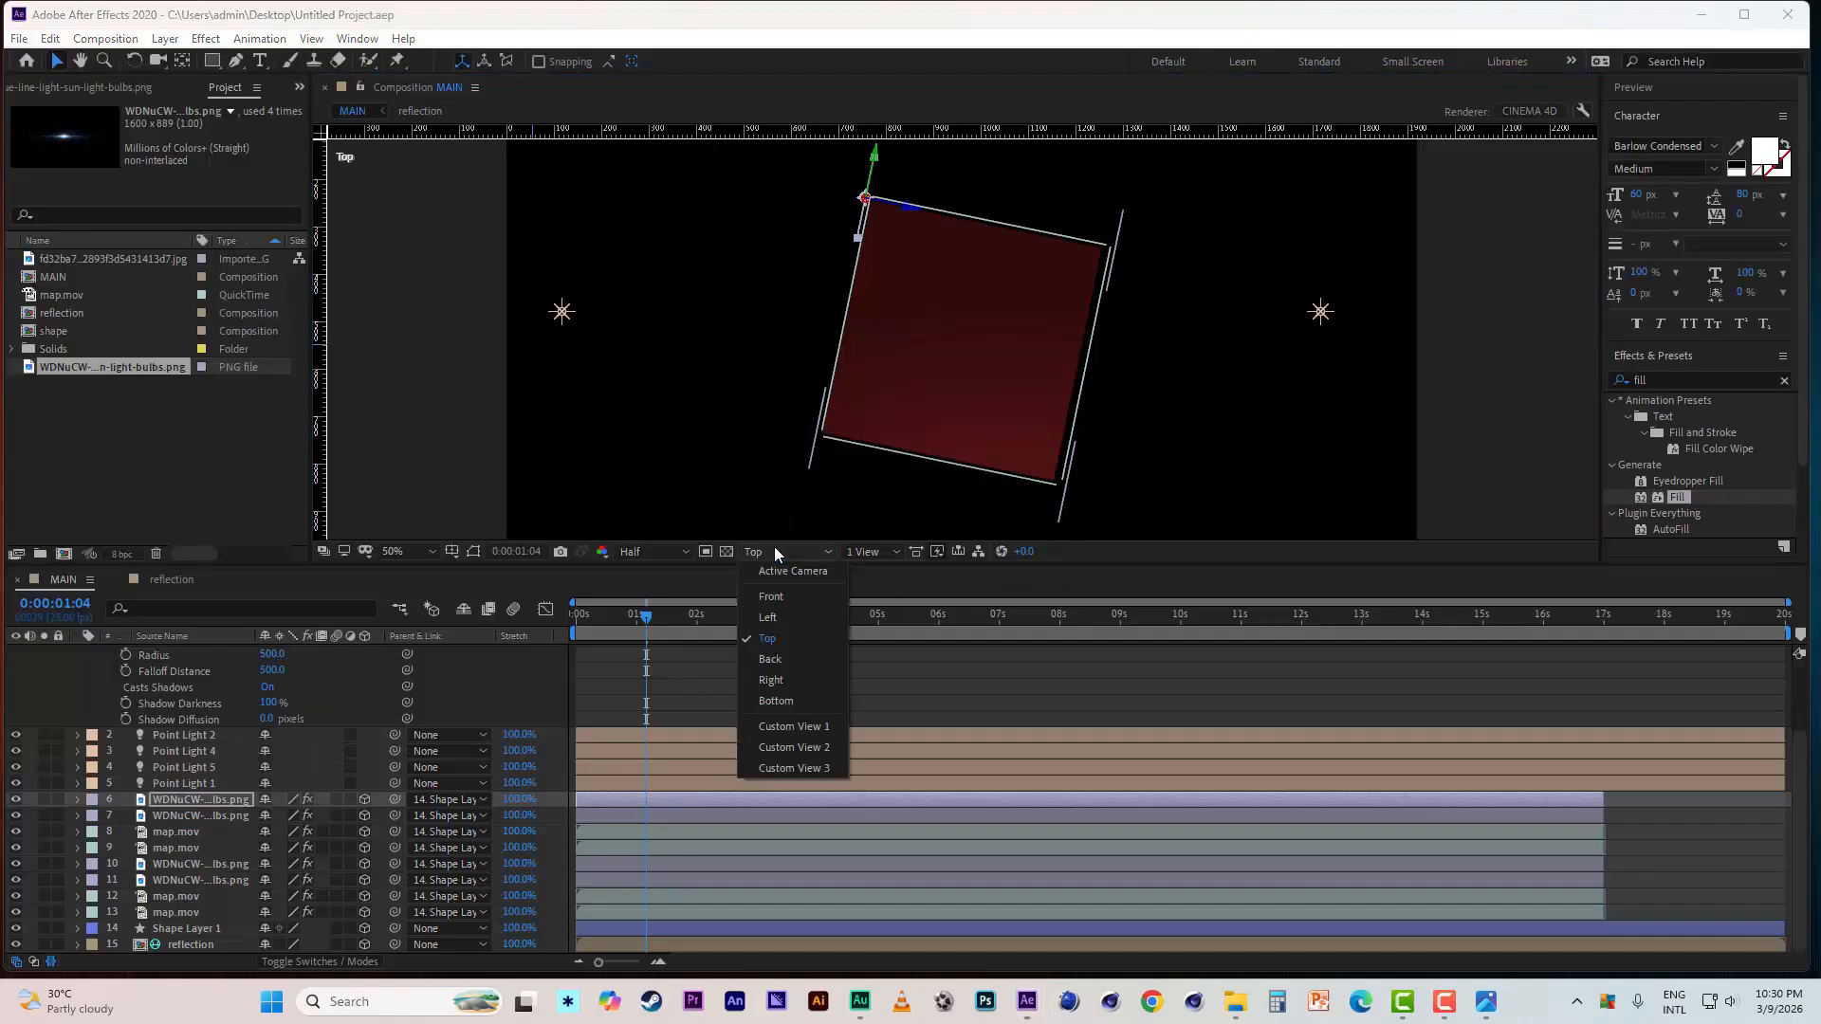
pyautogui.click(795, 615)
pyautogui.click(412, 550)
pyautogui.click(414, 568)
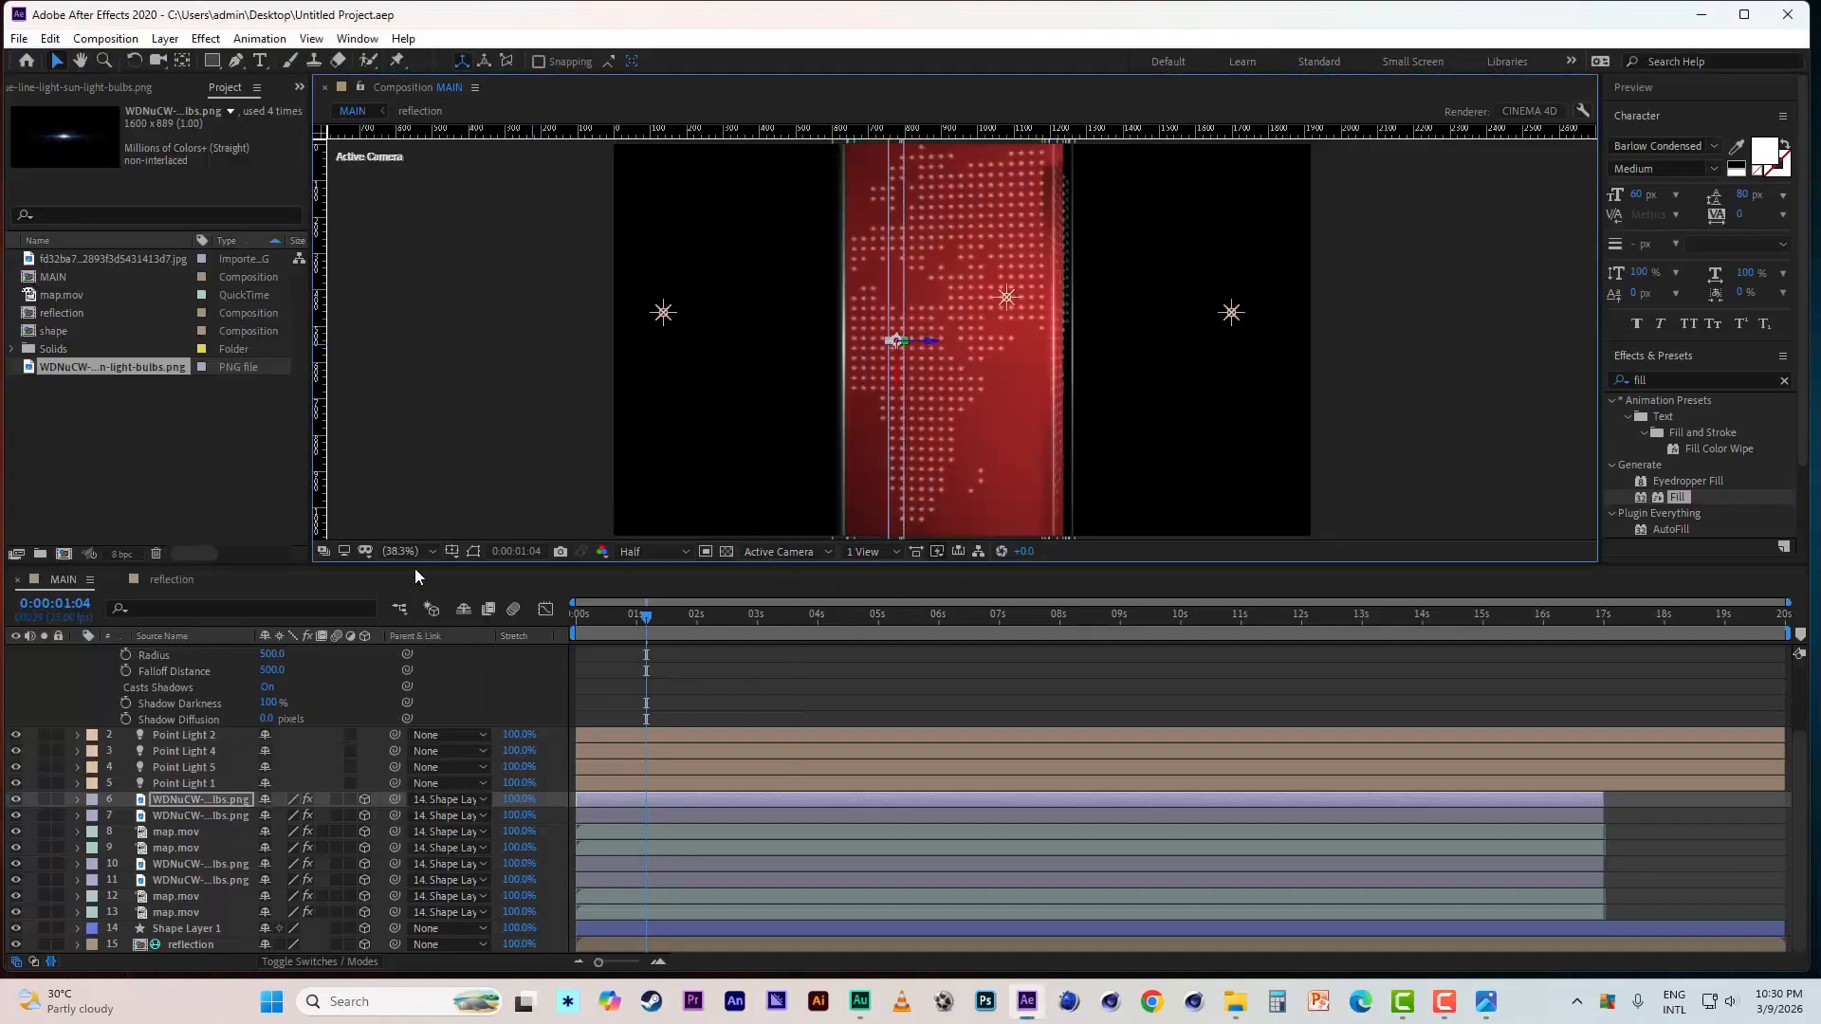
pyautogui.moveTo(641, 623); pyautogui.dragTo(590, 617)
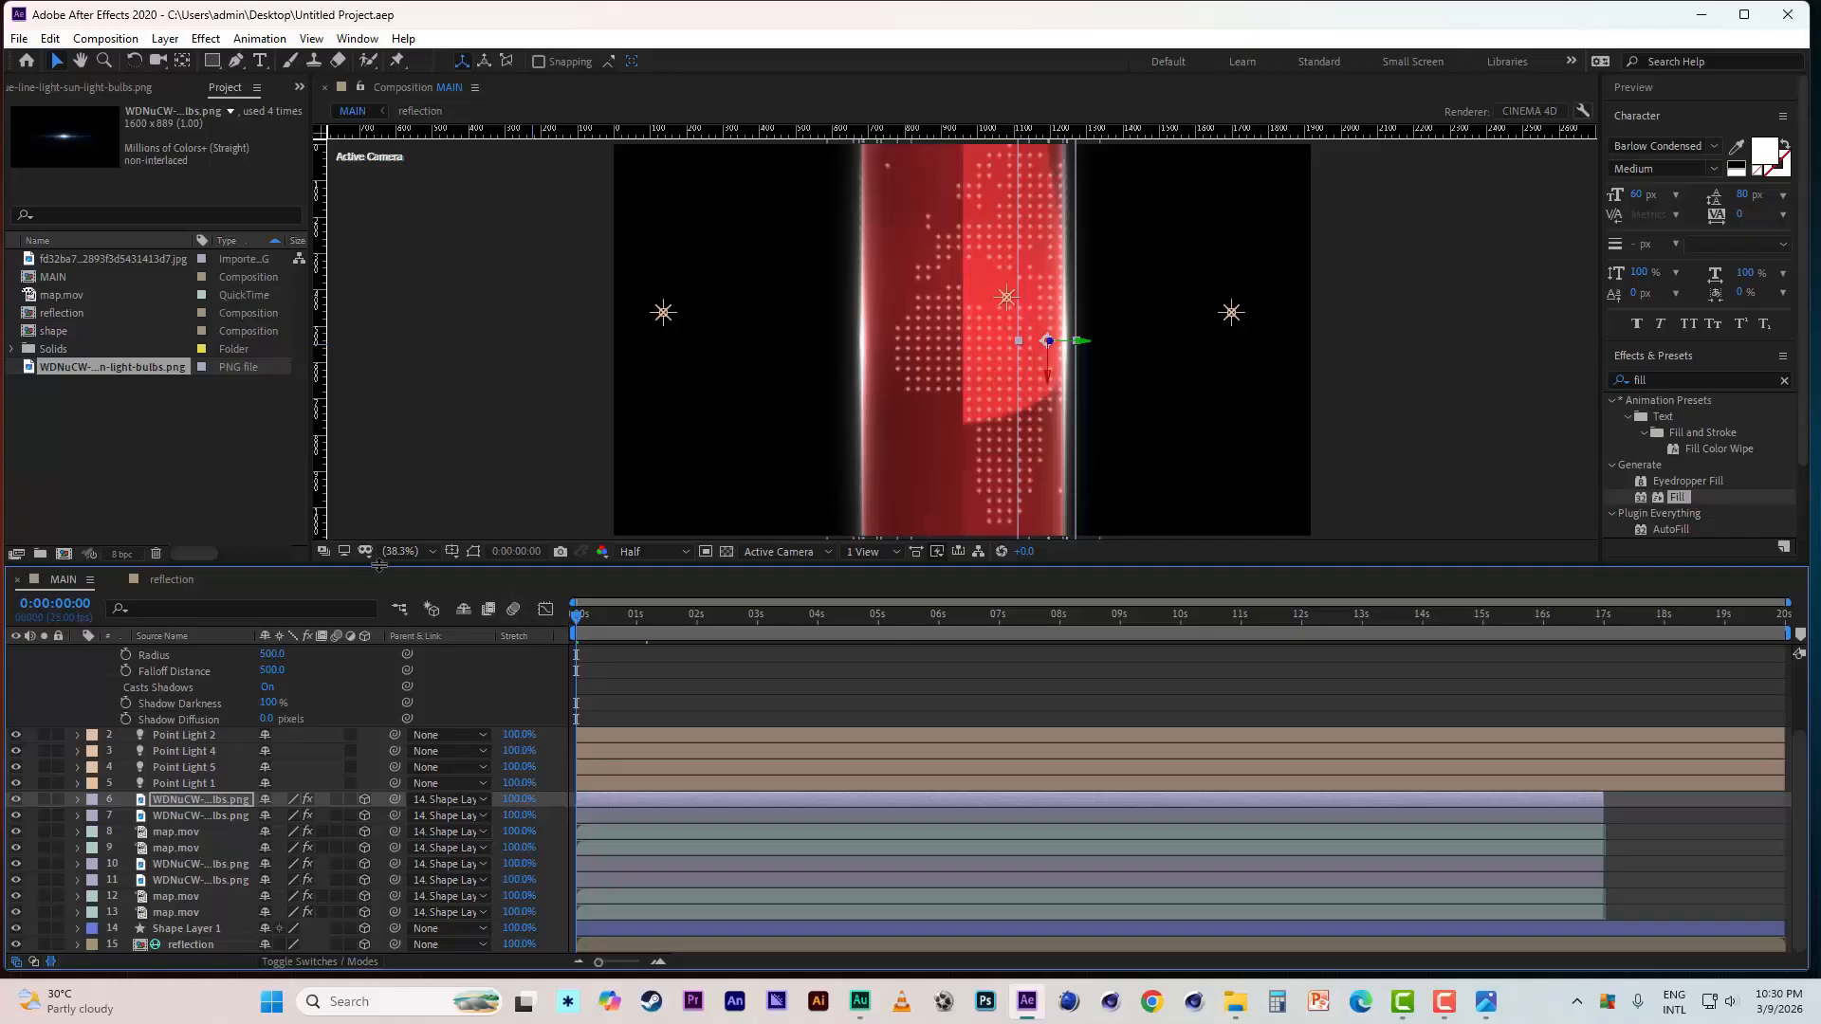
pyautogui.moveTo(488, 568); pyautogui.dragTo(488, 604)
pyautogui.press(',')
pyautogui.press(',')
pyautogui.press('space')
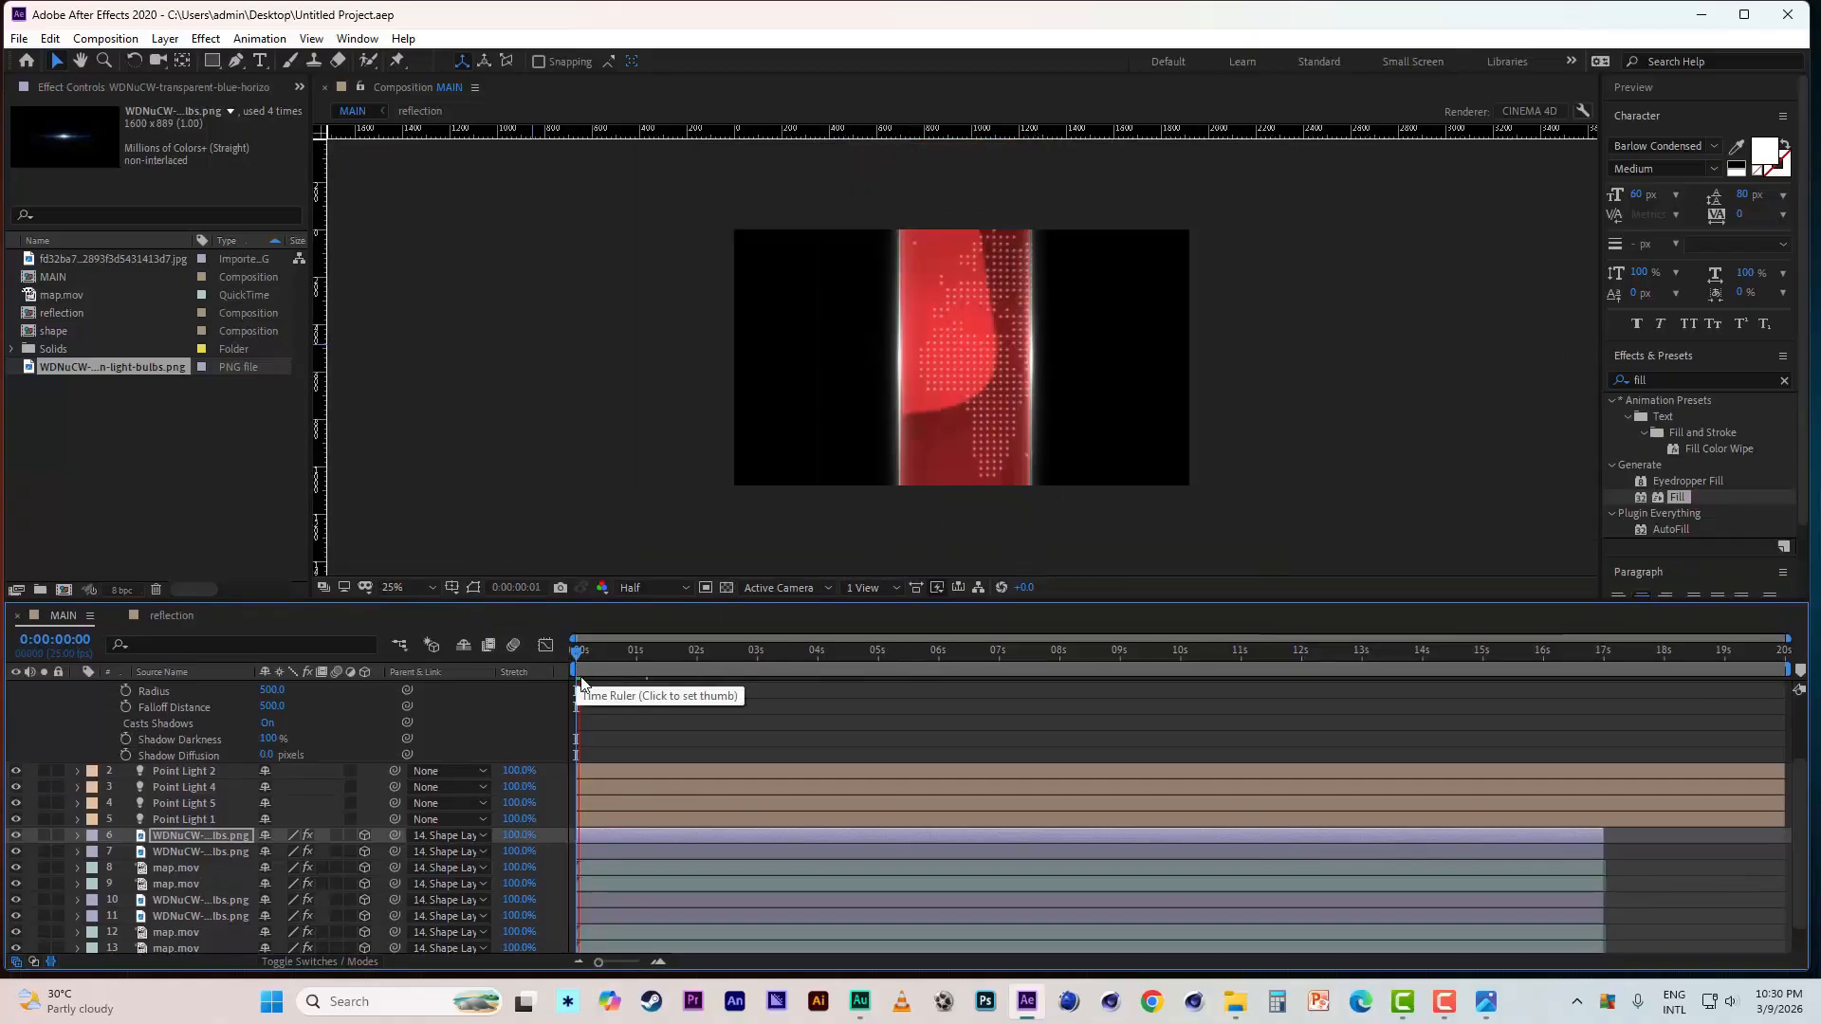
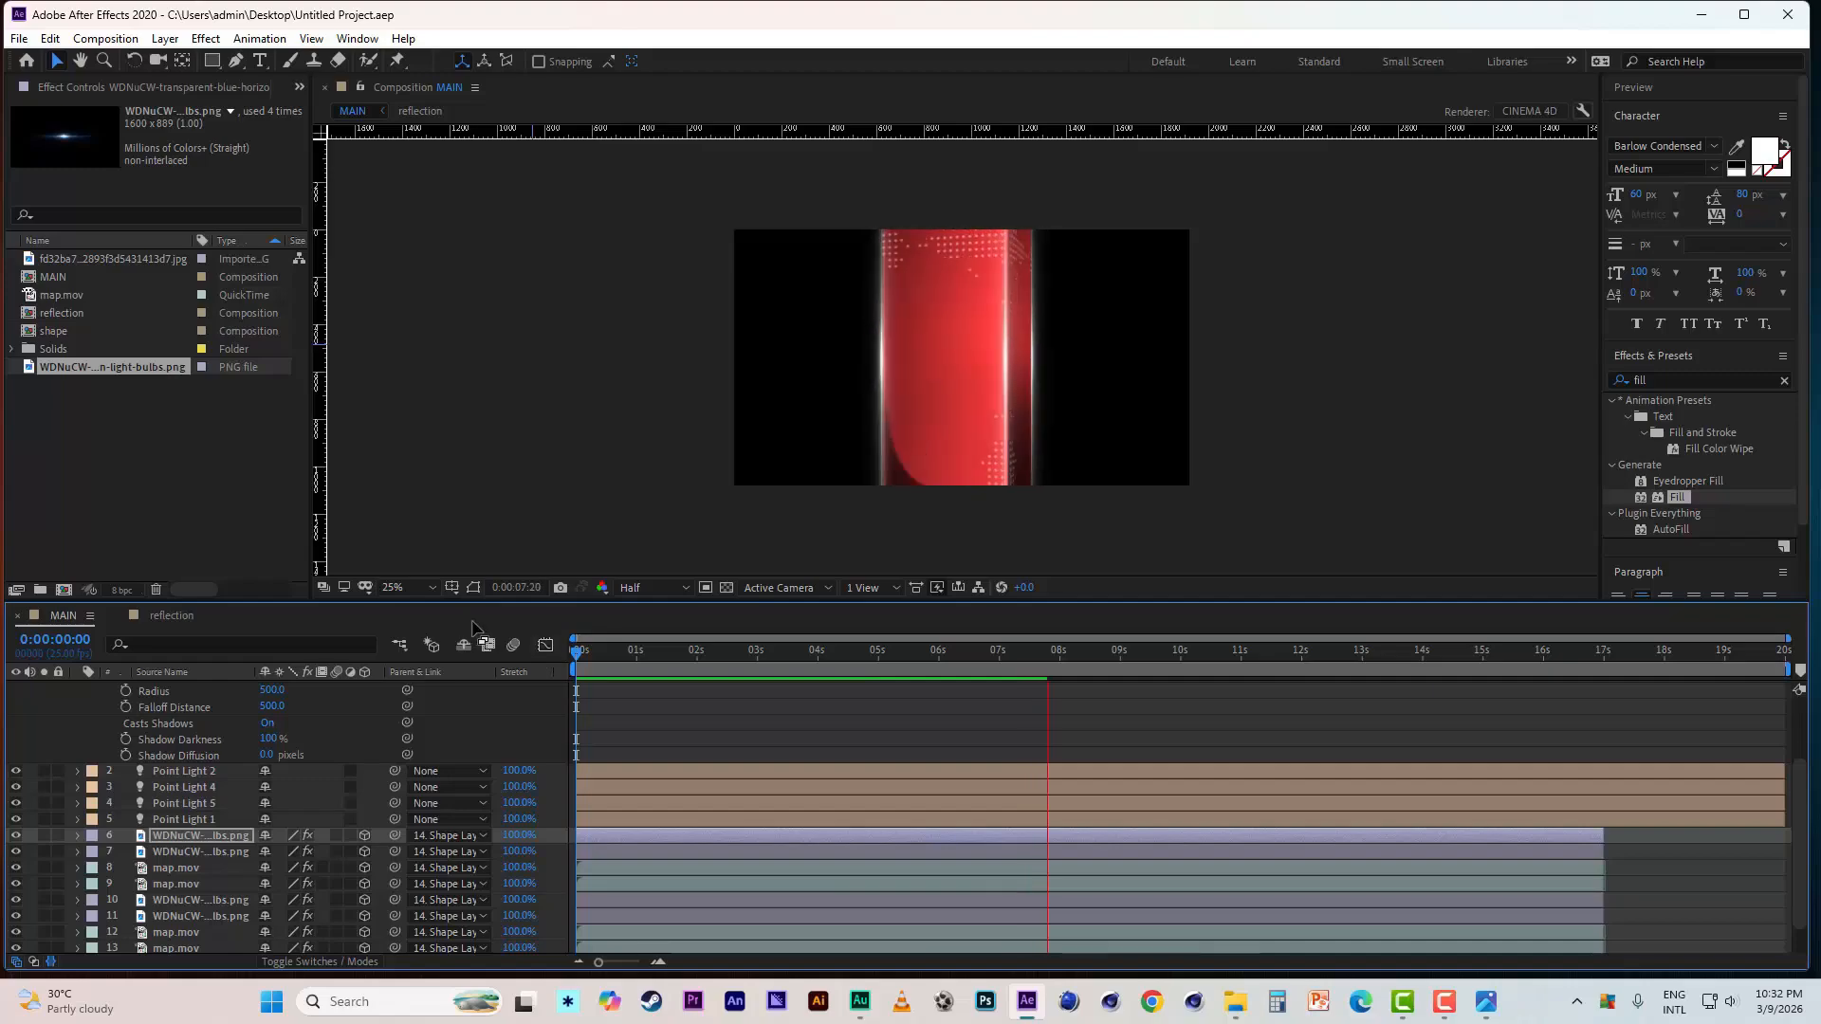
pyautogui.click(704, 653)
pyautogui.moveTo(705, 656); pyautogui.dragTo(560, 661)
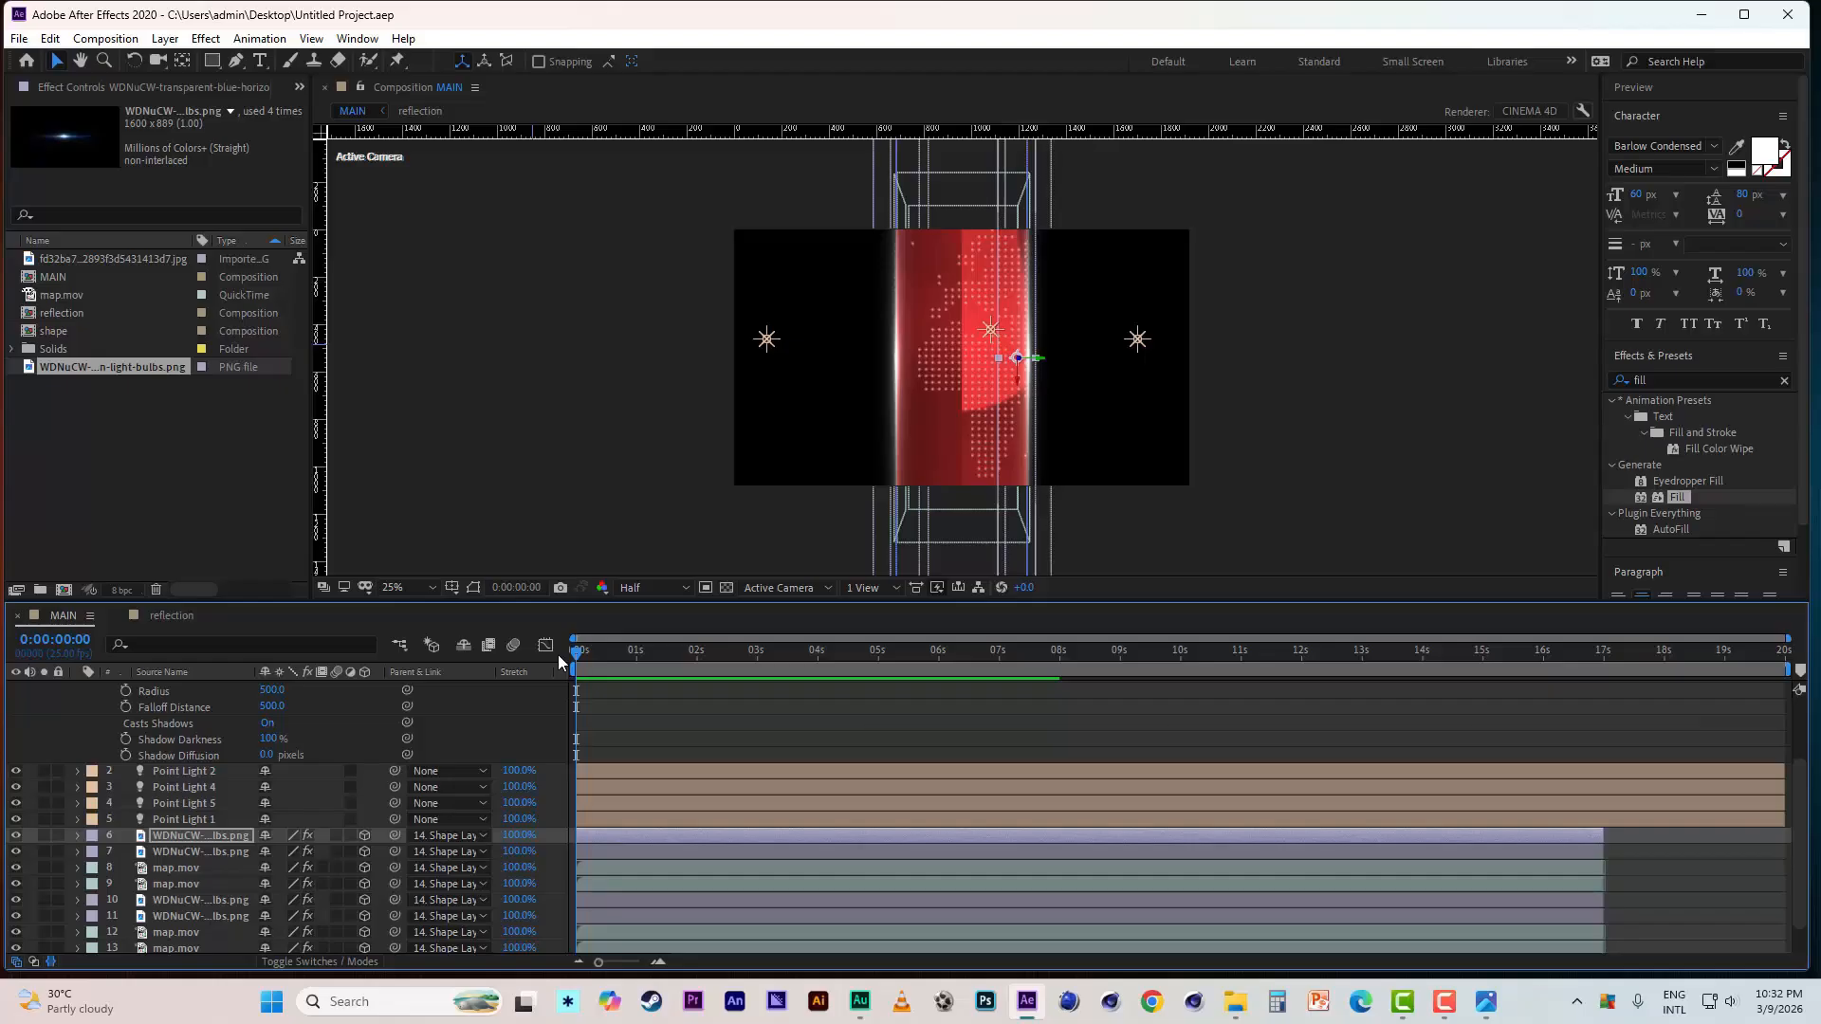
pyautogui.click(19, 38)
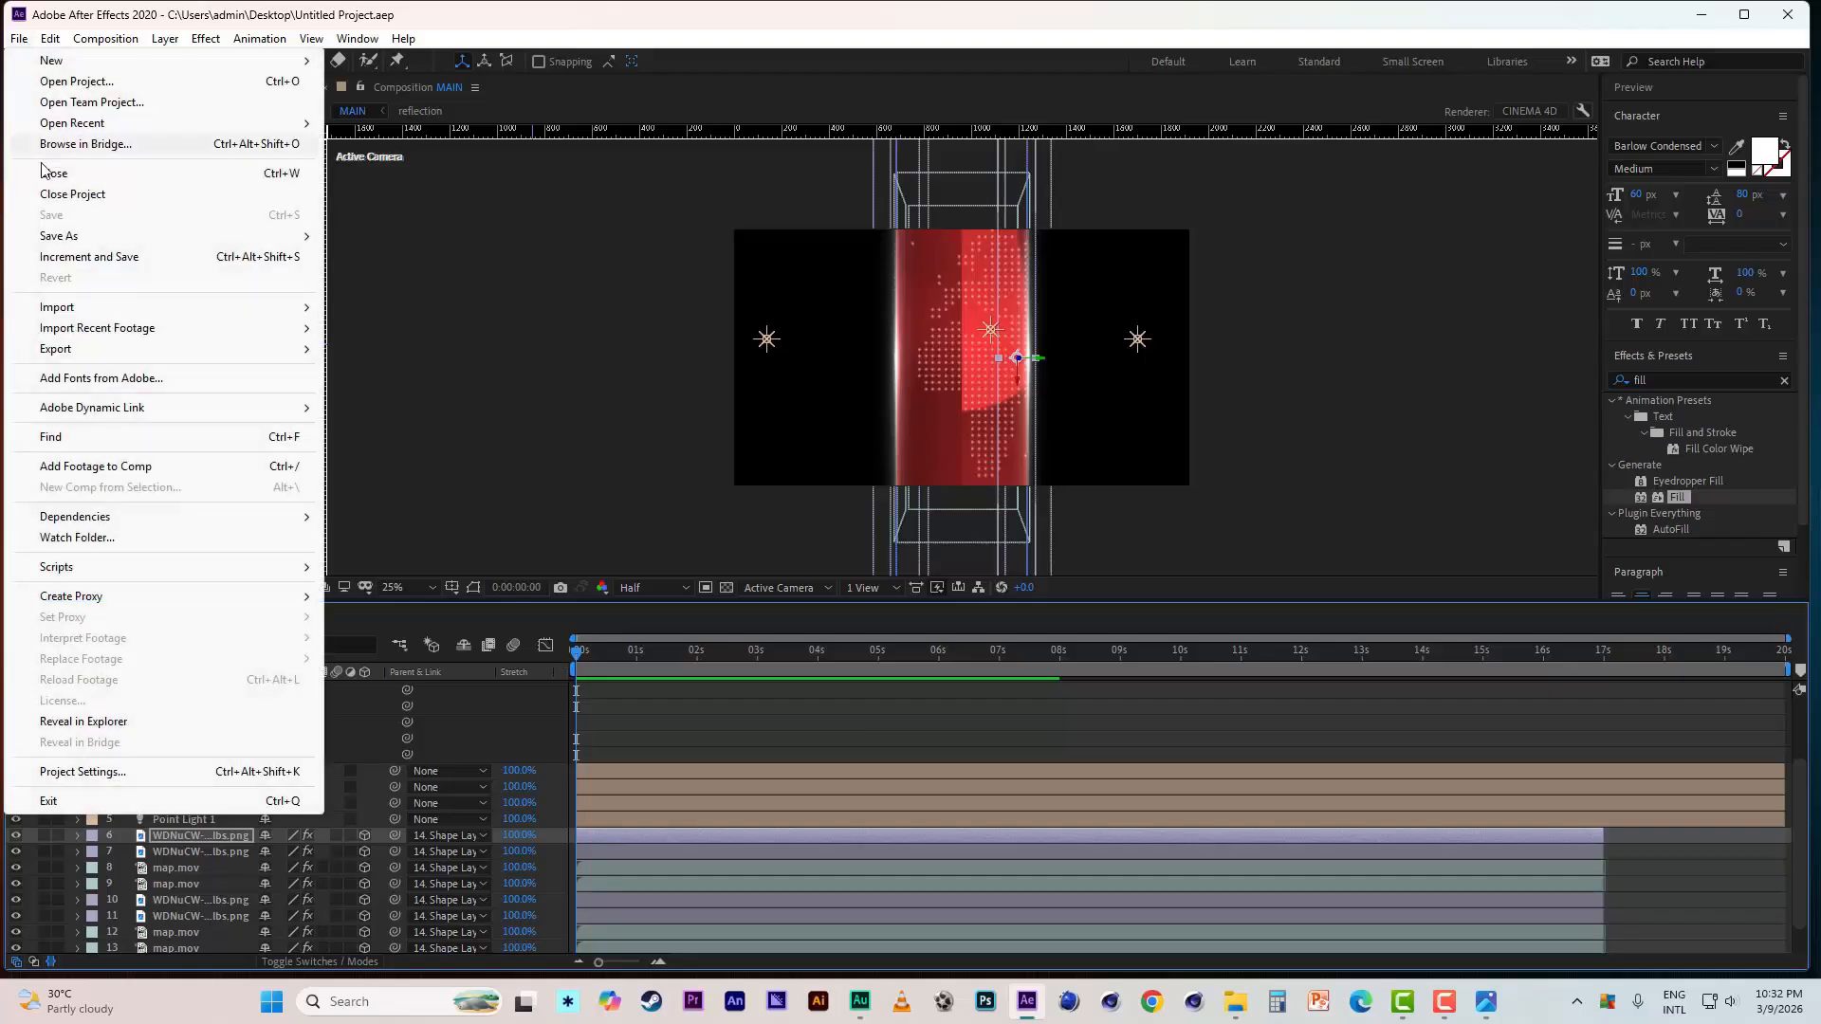
pyautogui.click(875, 55)
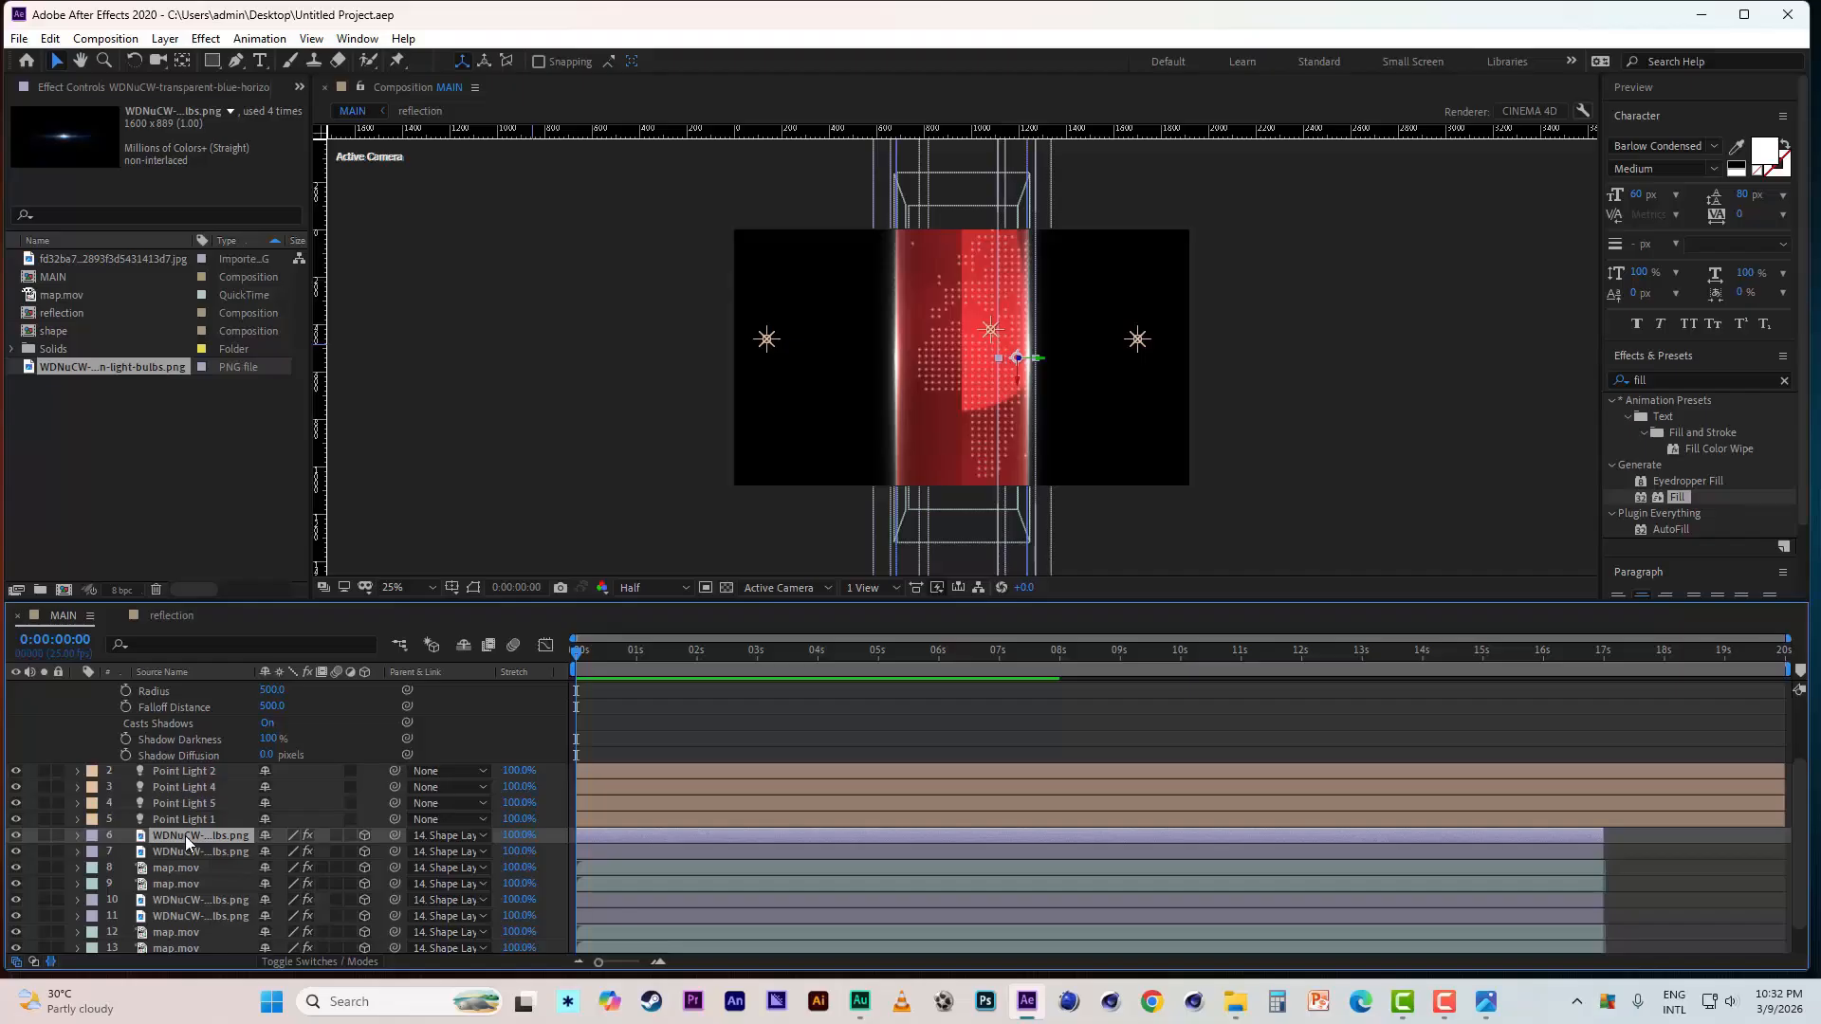
# - Select all lens flare and map.mov layers together with Shape Layer 1 and give them the Dark Green label
pyautogui.scroll(-2, 185, 834)
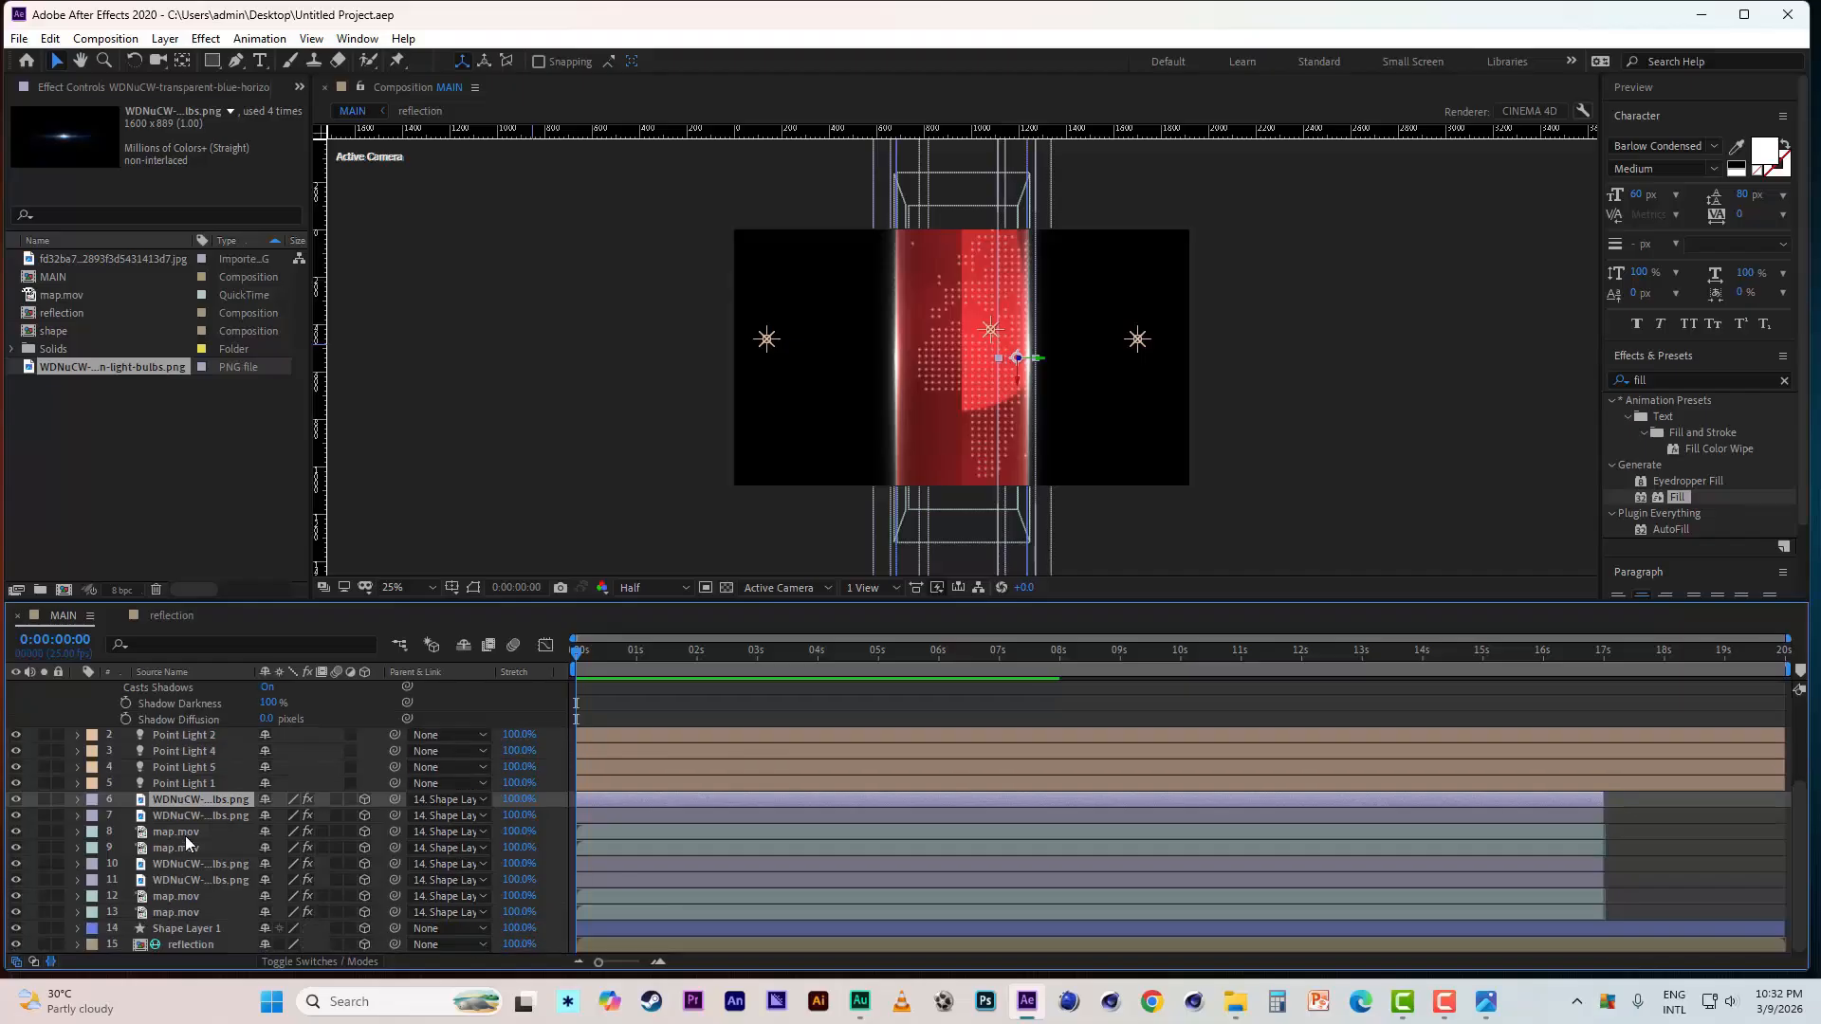
pyautogui.keyDown('shift'); pyautogui.click(176, 931); pyautogui.keyUp('shift')
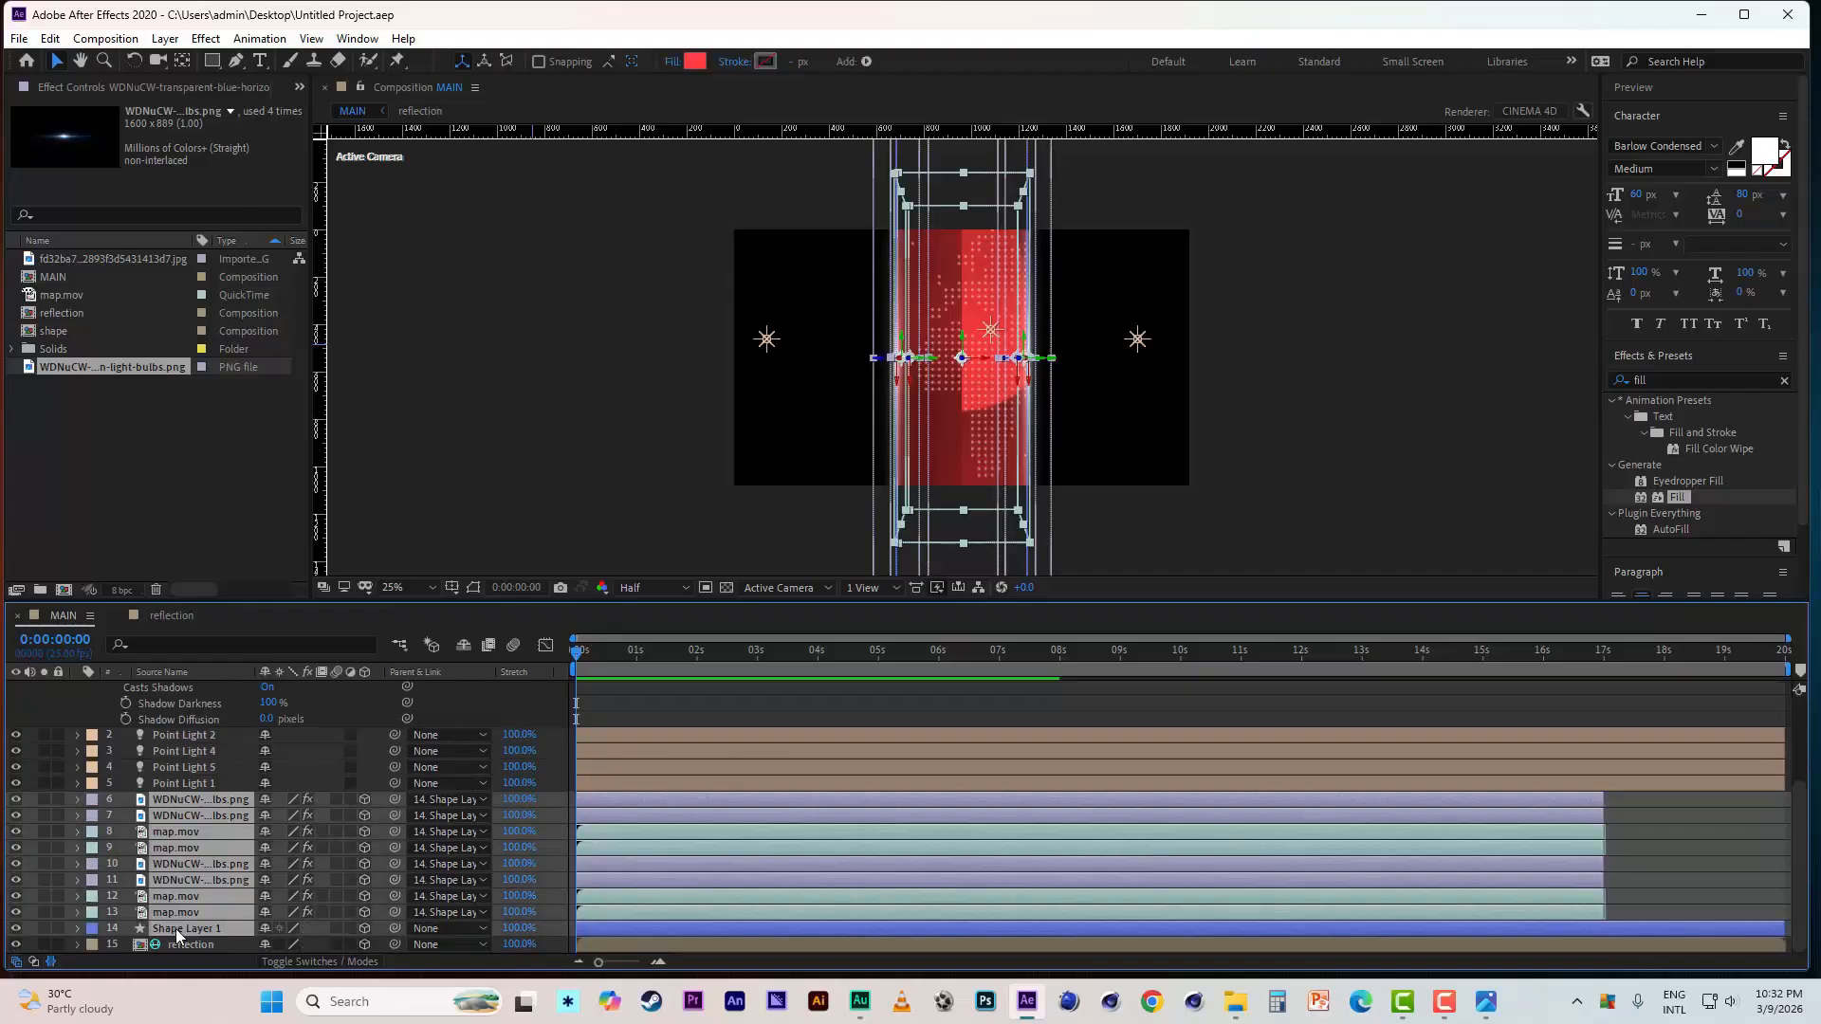
pyautogui.click(92, 799)
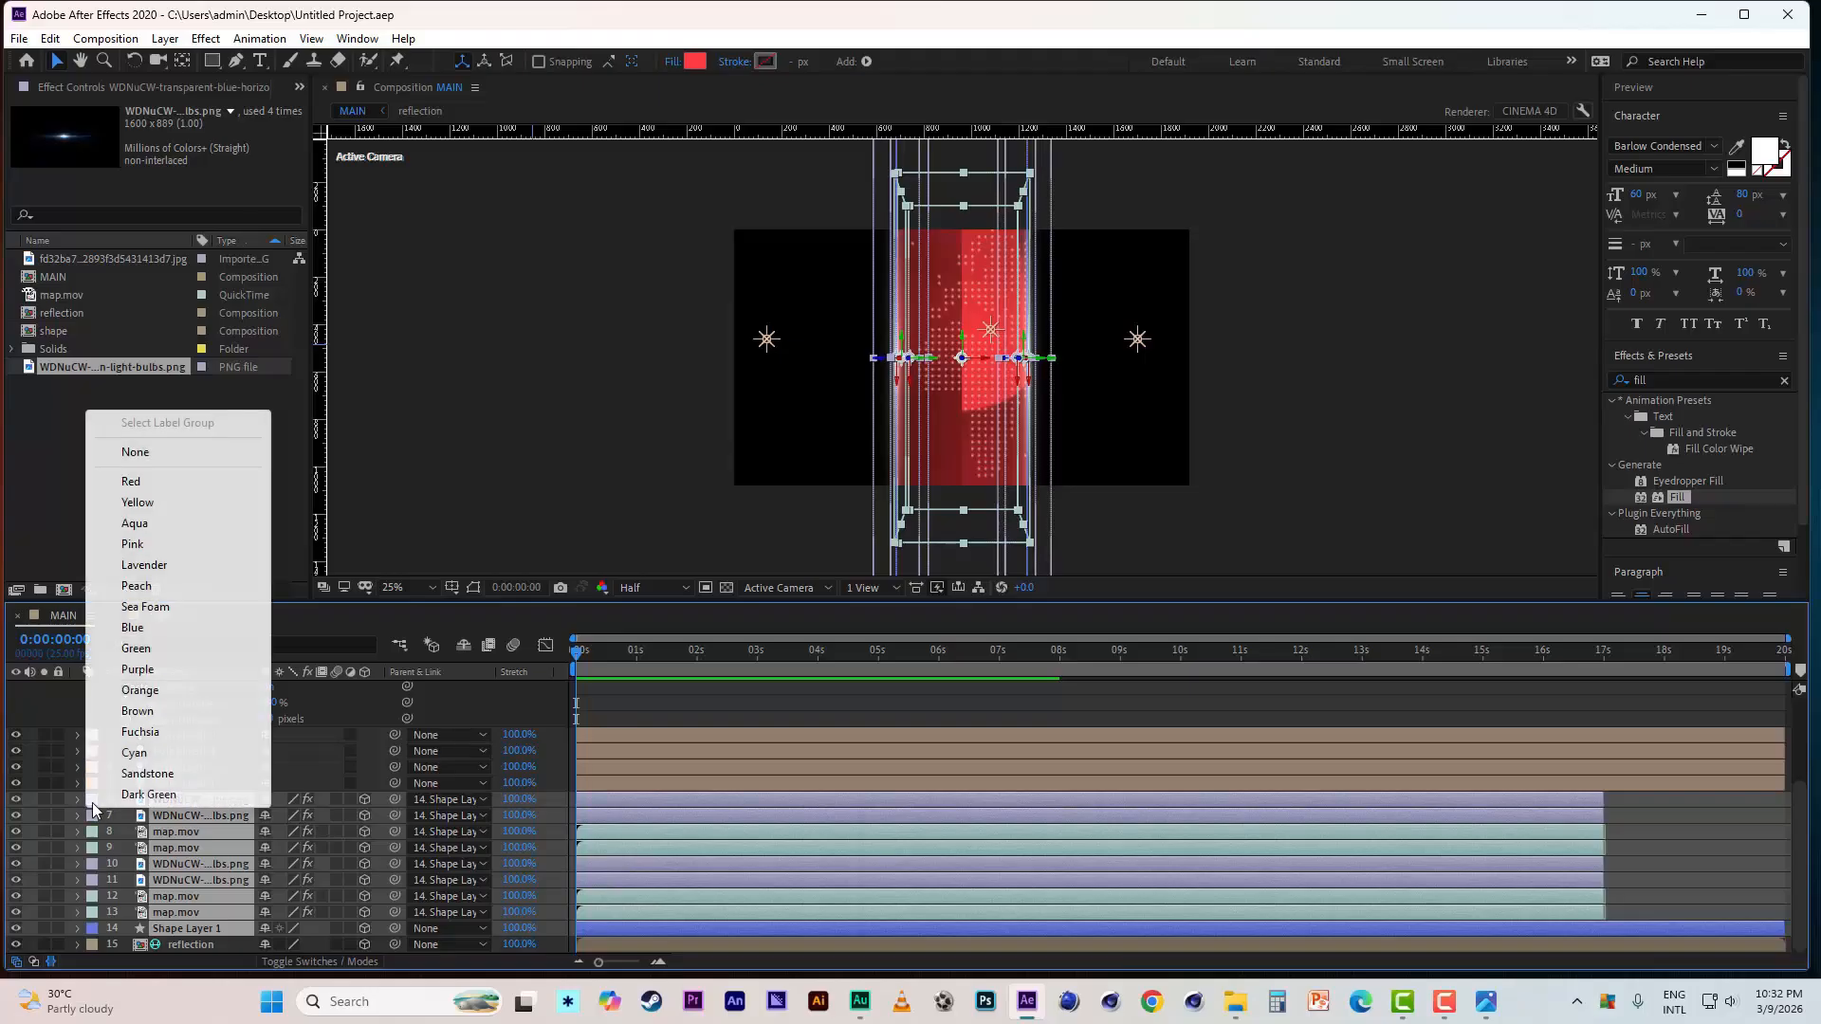
pyautogui.click(142, 794)
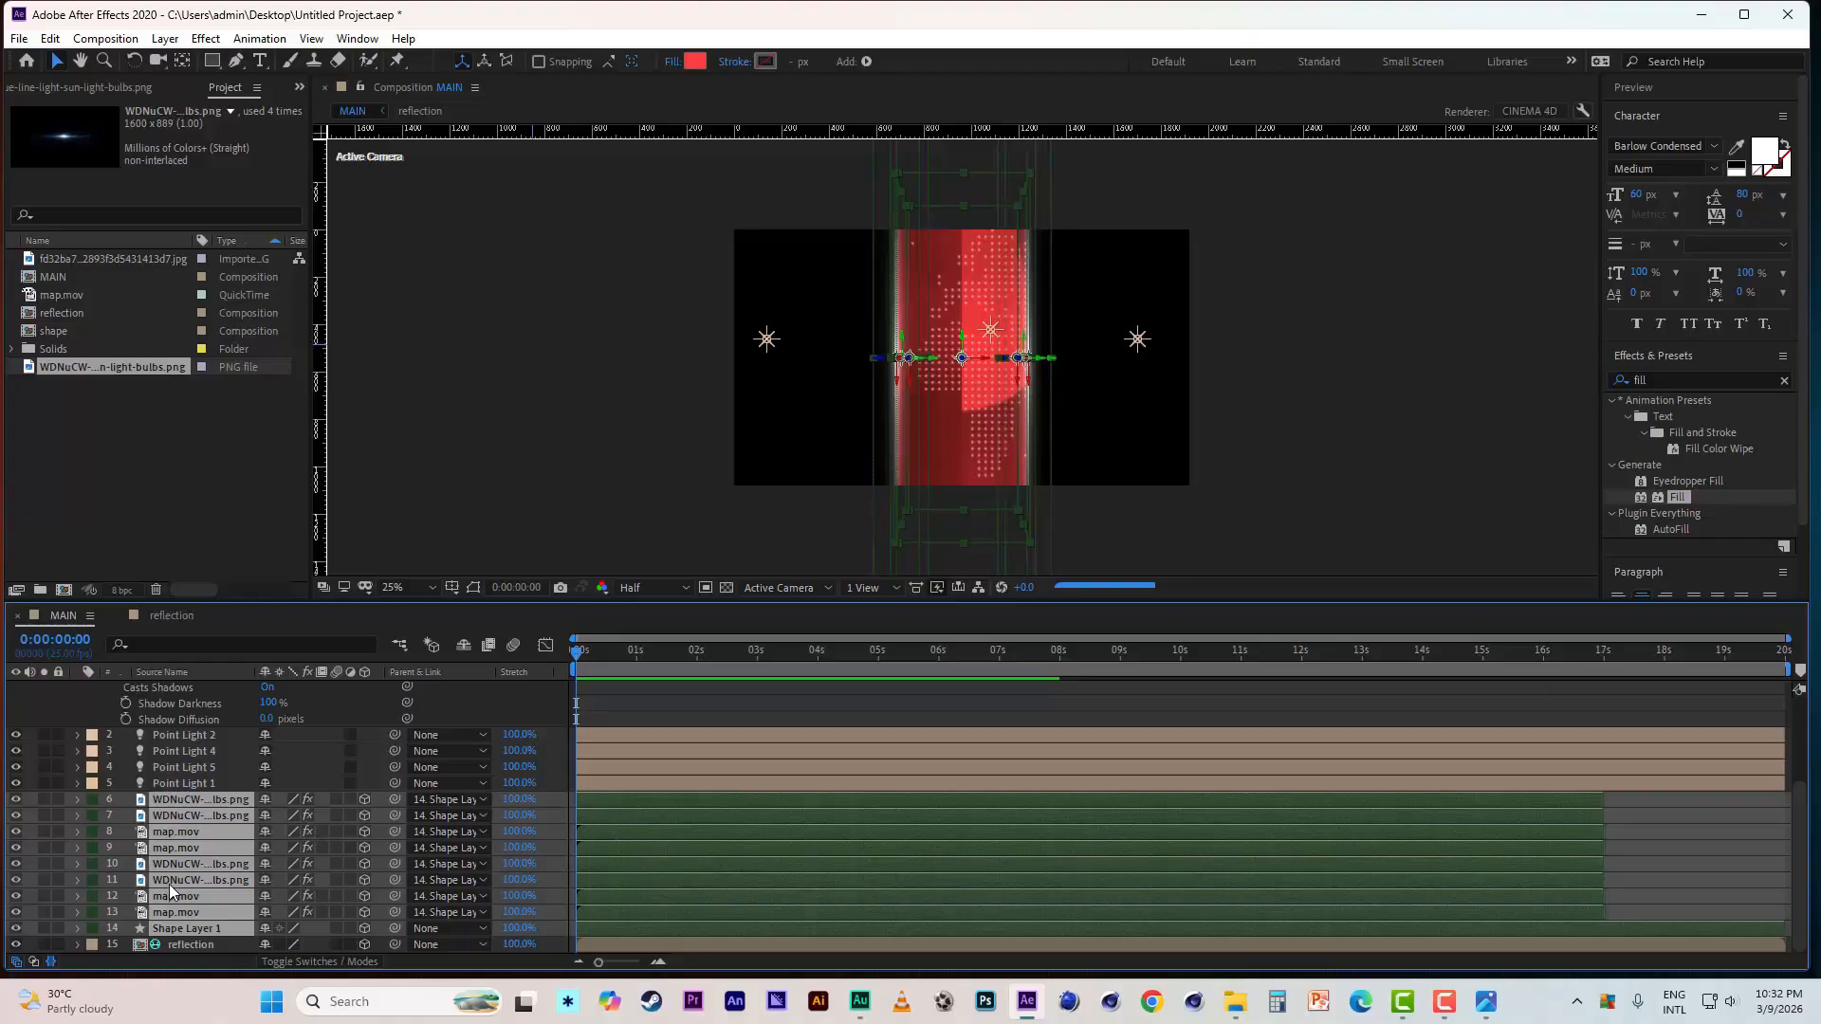
# - Duplicate the selected column layers, group the copies above the originals, and give the copies the Purple label
pyautogui.hotkey('ctrl', 'd')
pyautogui.moveTo(169, 884); pyautogui.dragTo(171, 812)
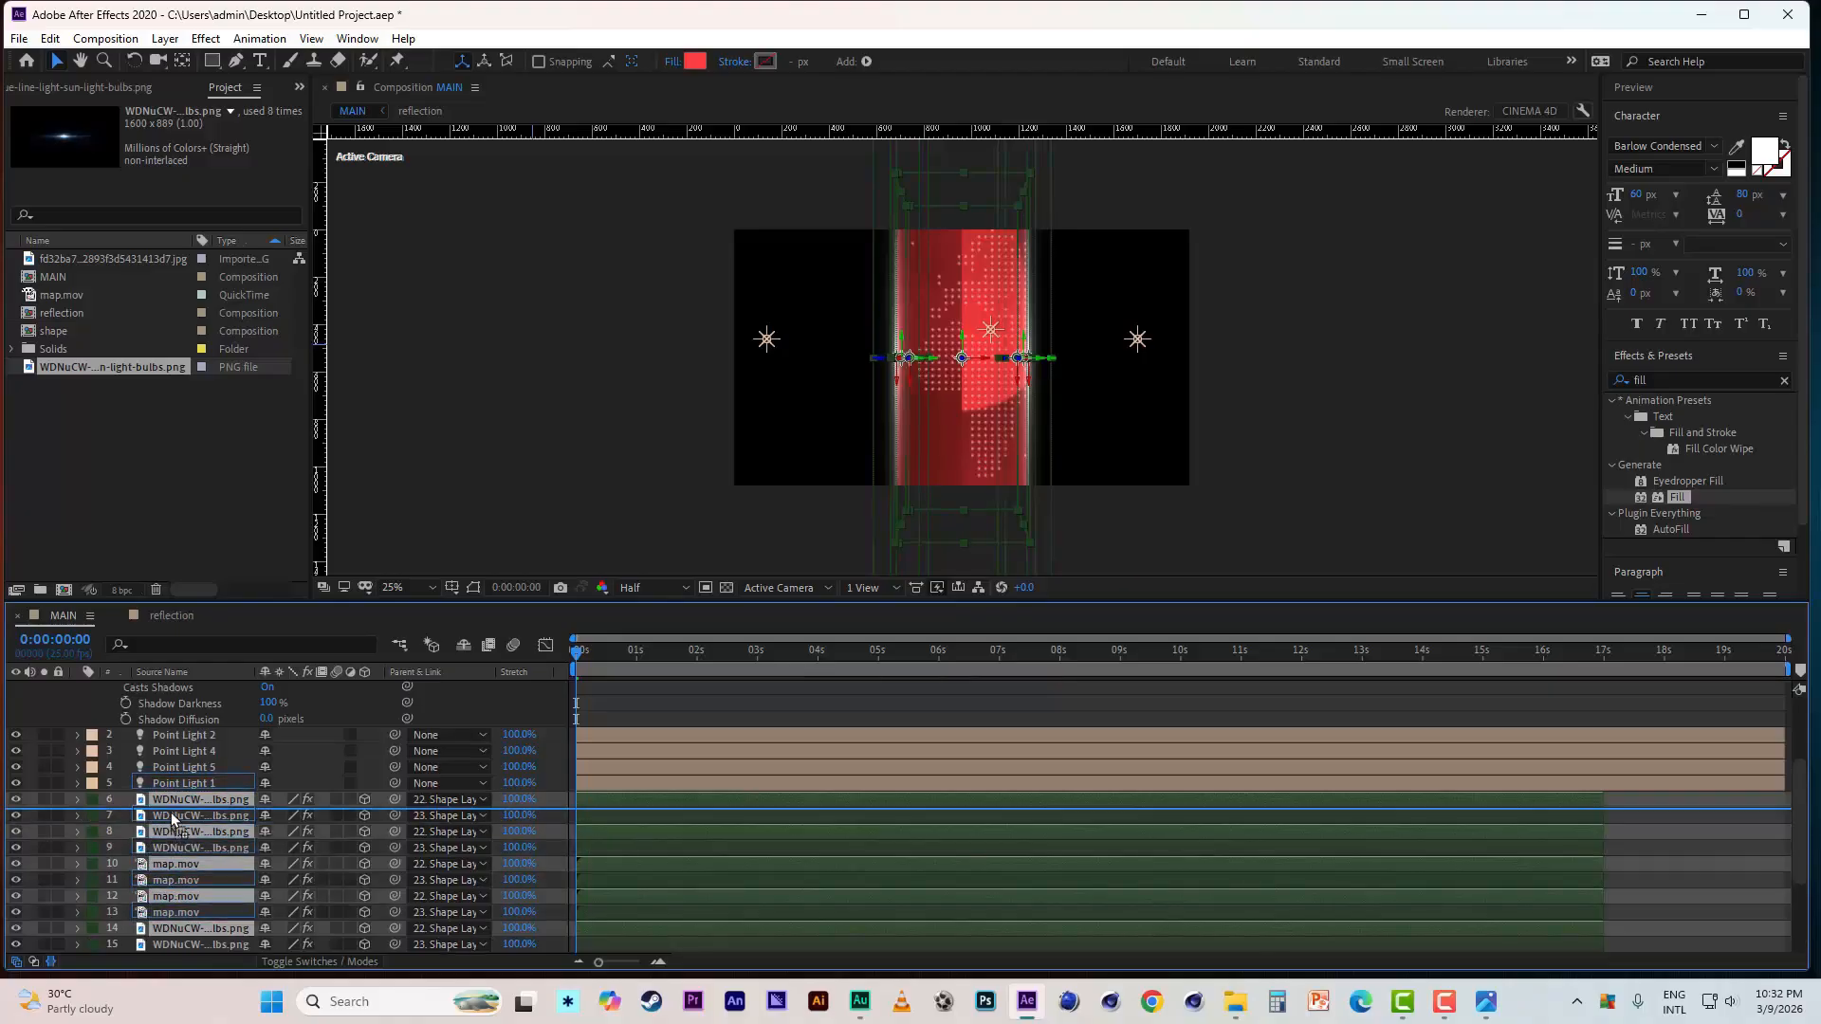
pyautogui.click(92, 806)
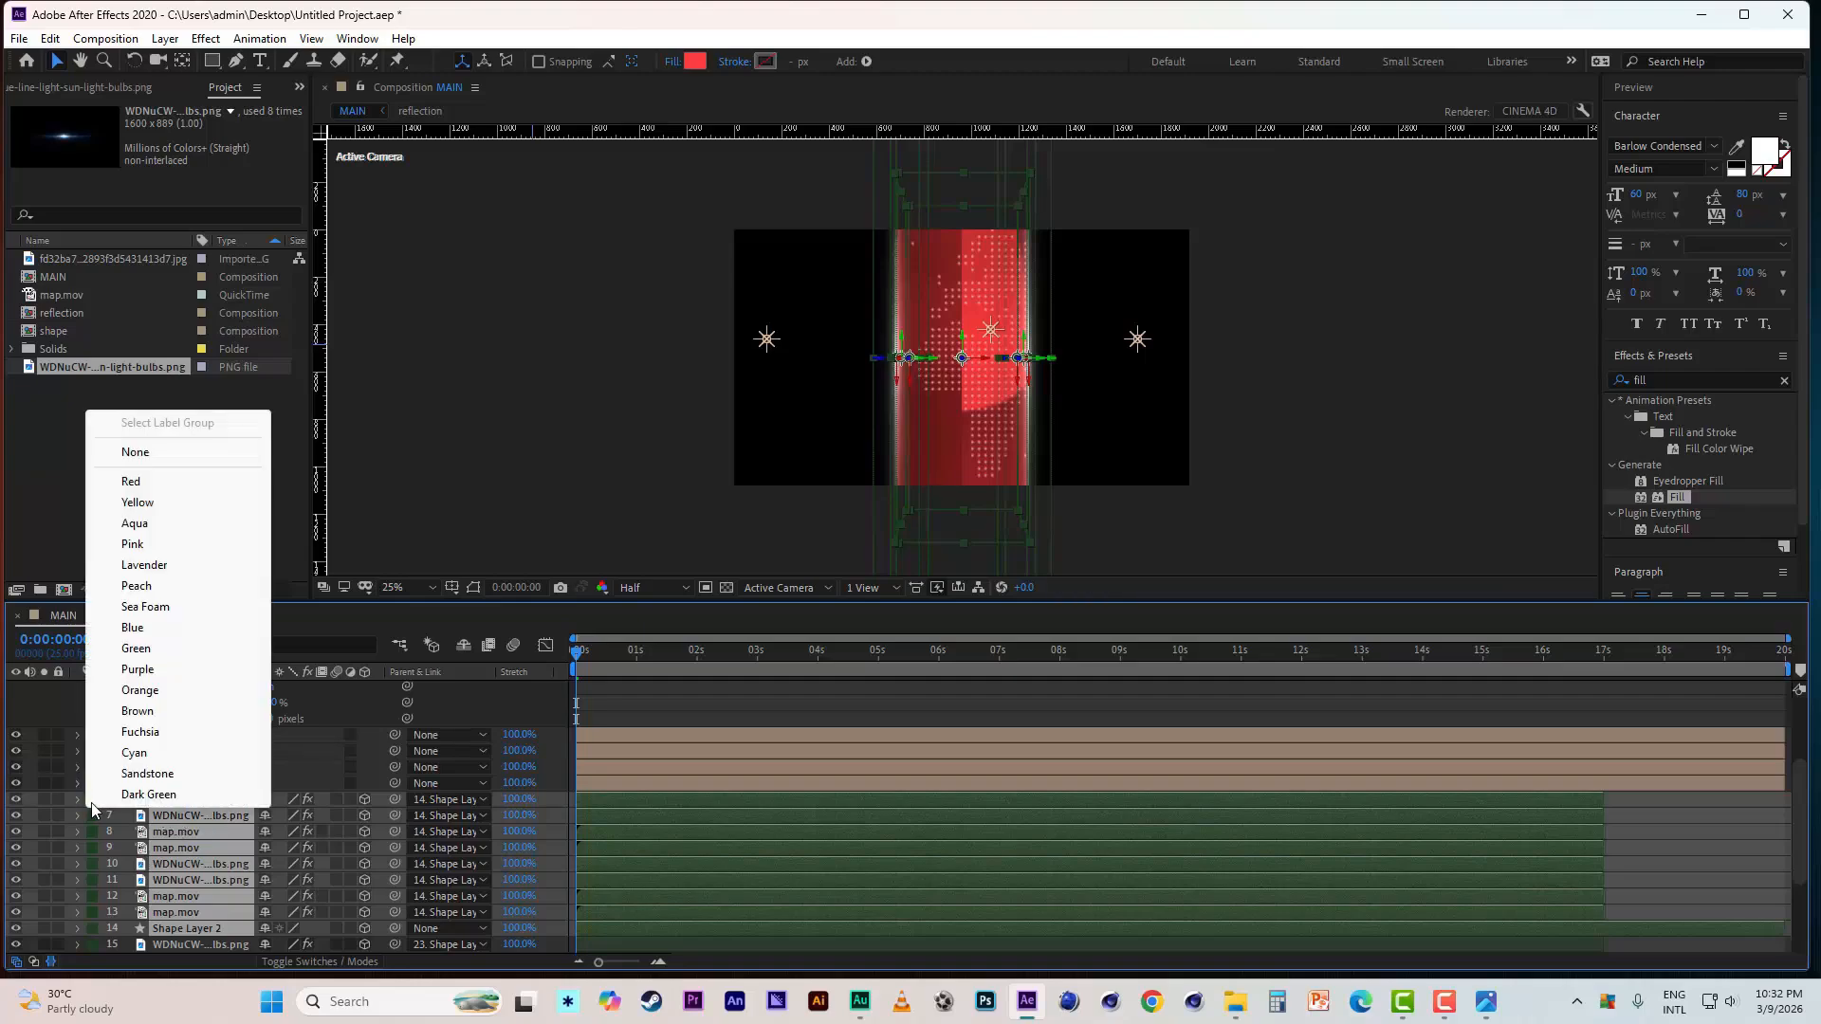
pyautogui.click(156, 775)
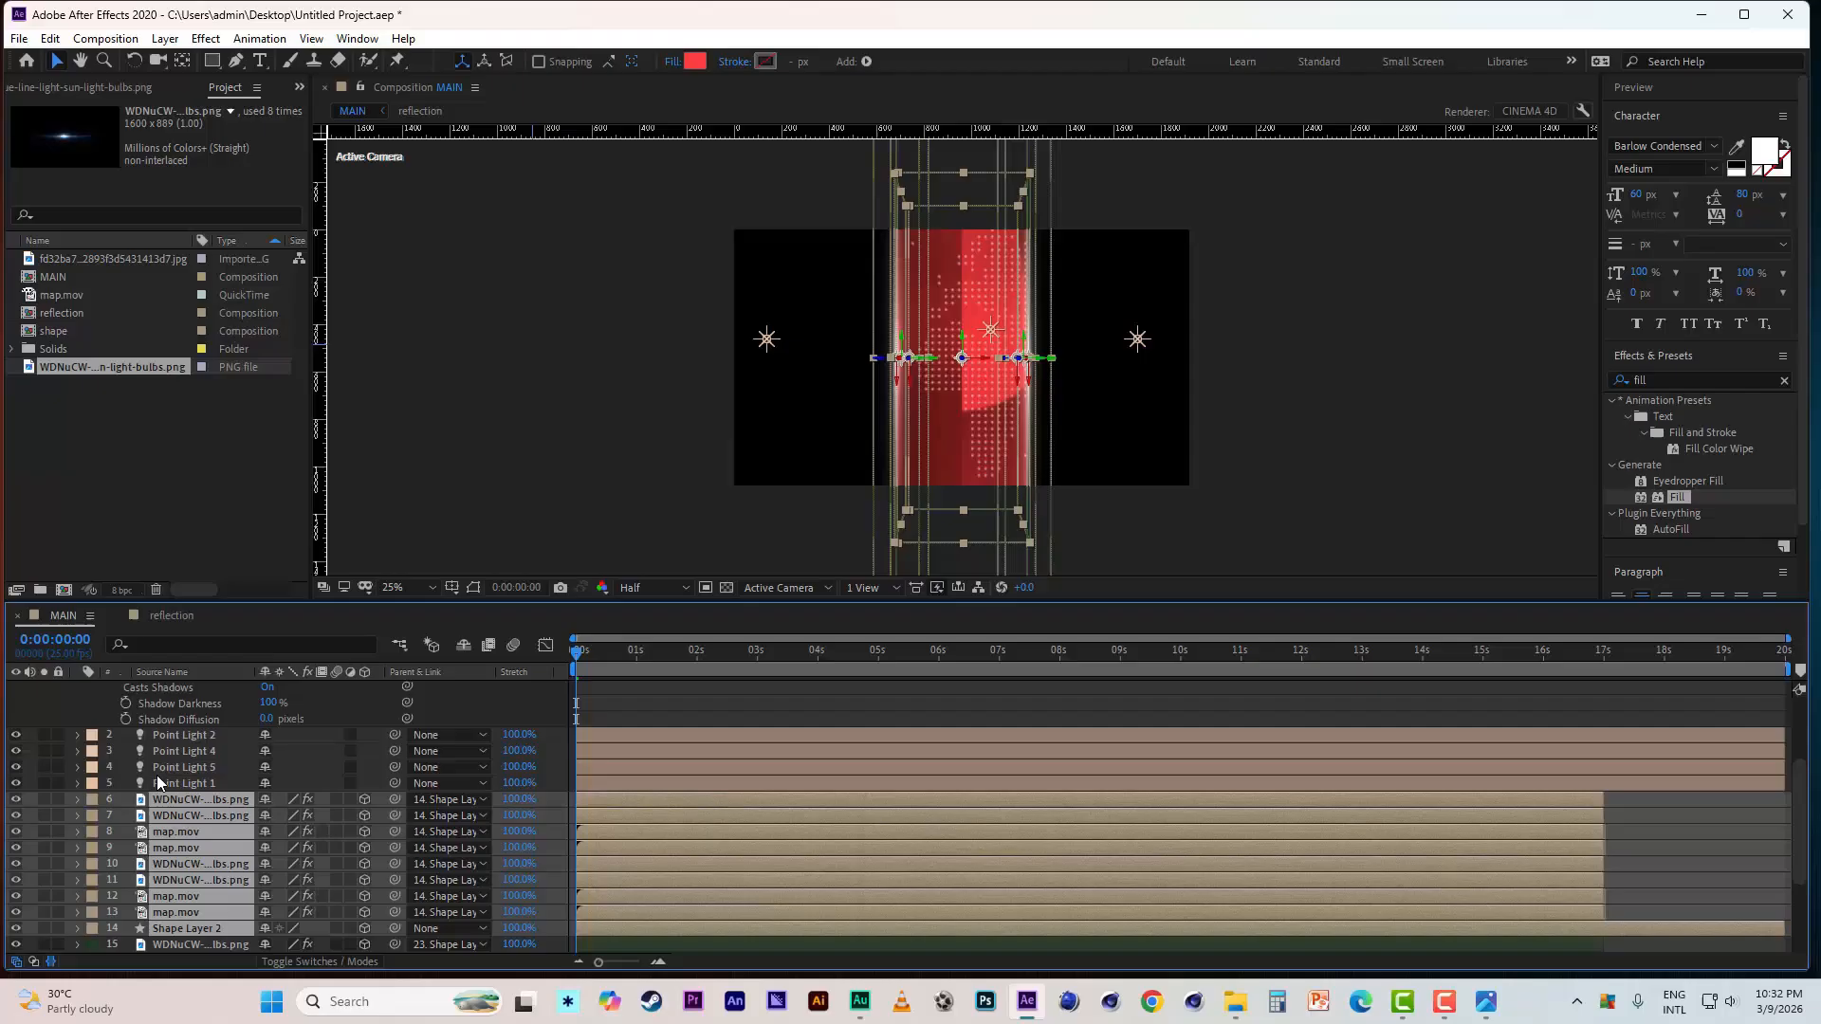
pyautogui.click(93, 800)
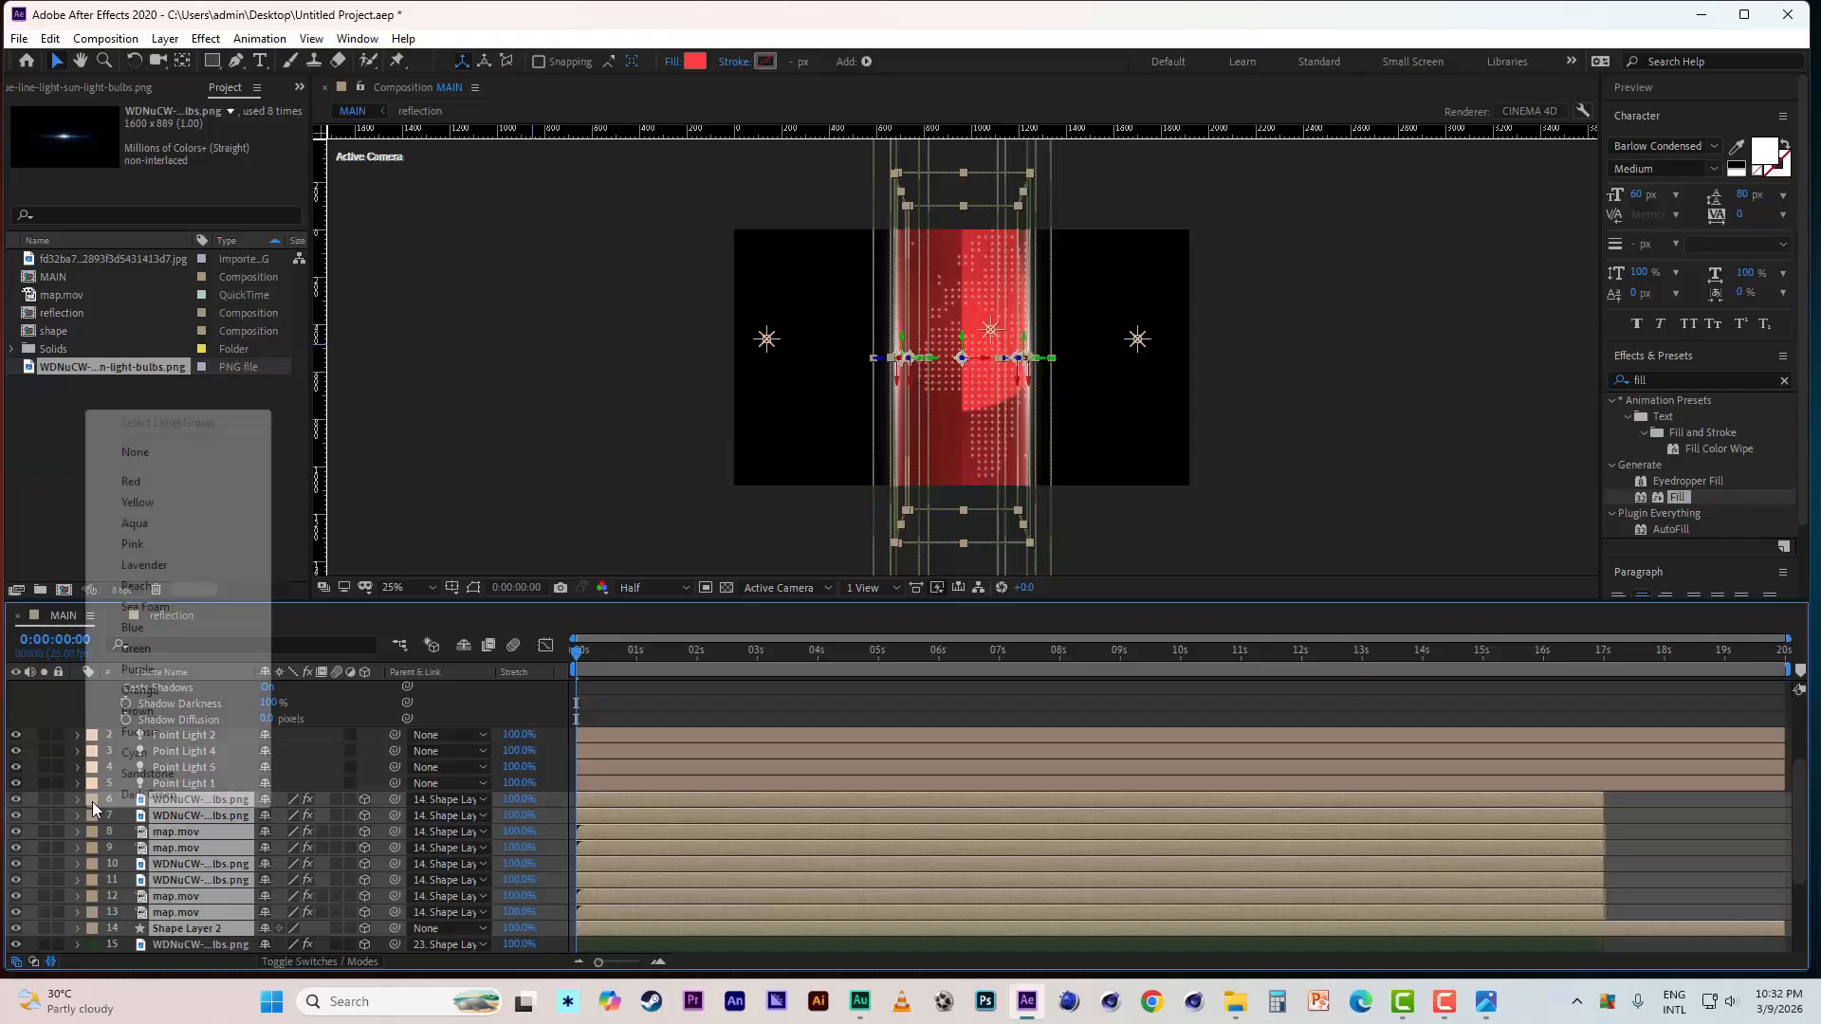
pyautogui.click(139, 670)
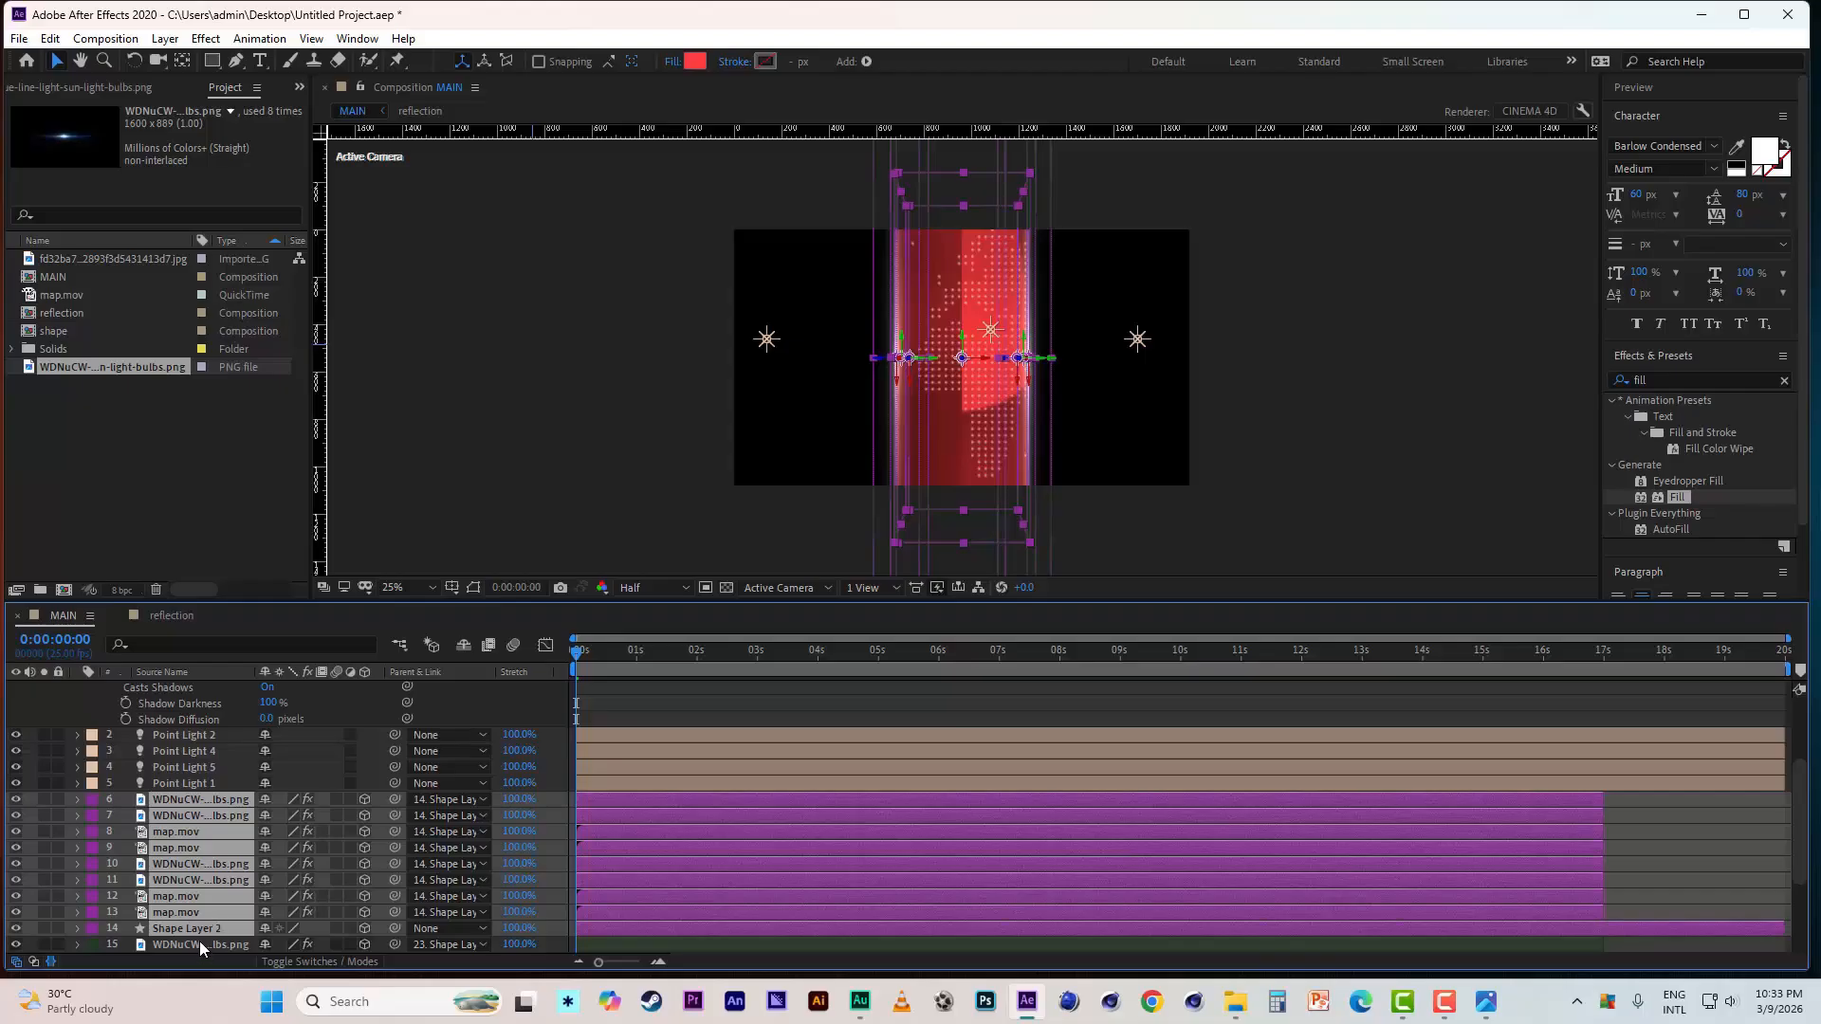
# - Select only Shape Layer 2, the parent of the purple-labelled column layers
pyautogui.scroll(-3, 203, 929)
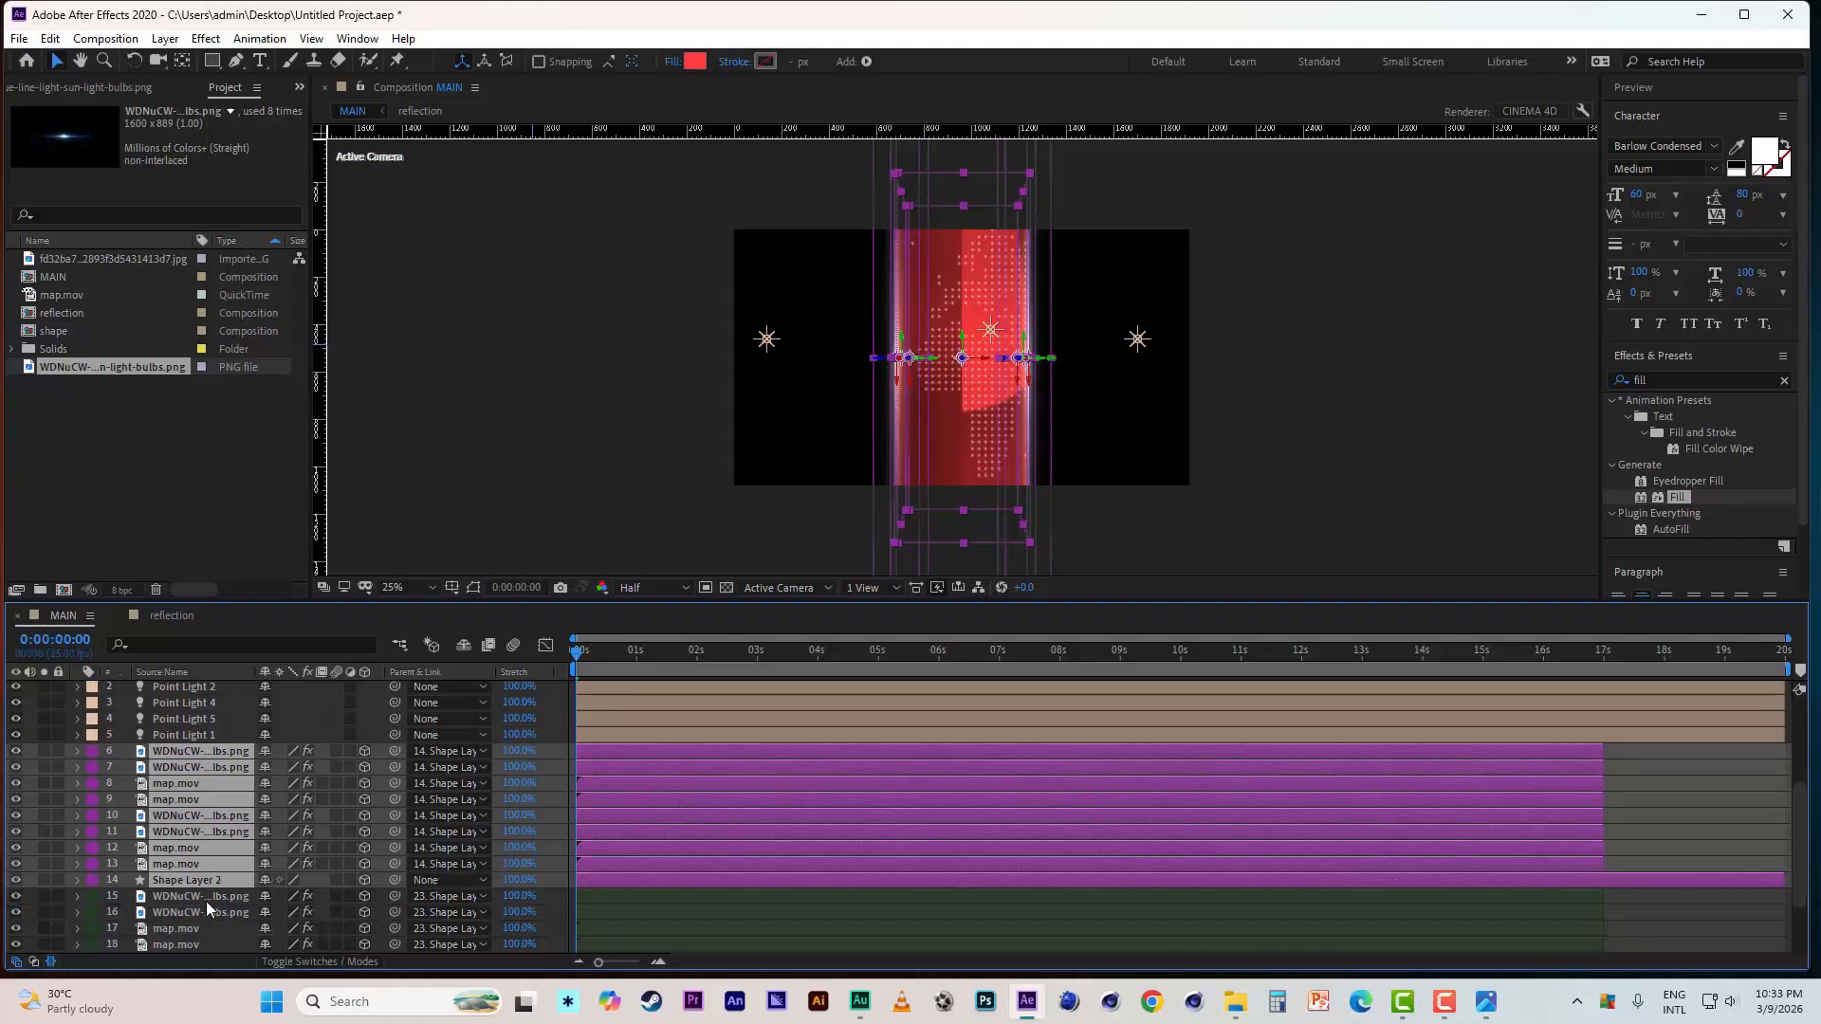
pyautogui.scroll(-3, 207, 901)
pyautogui.click(212, 846)
pyautogui.click(213, 832)
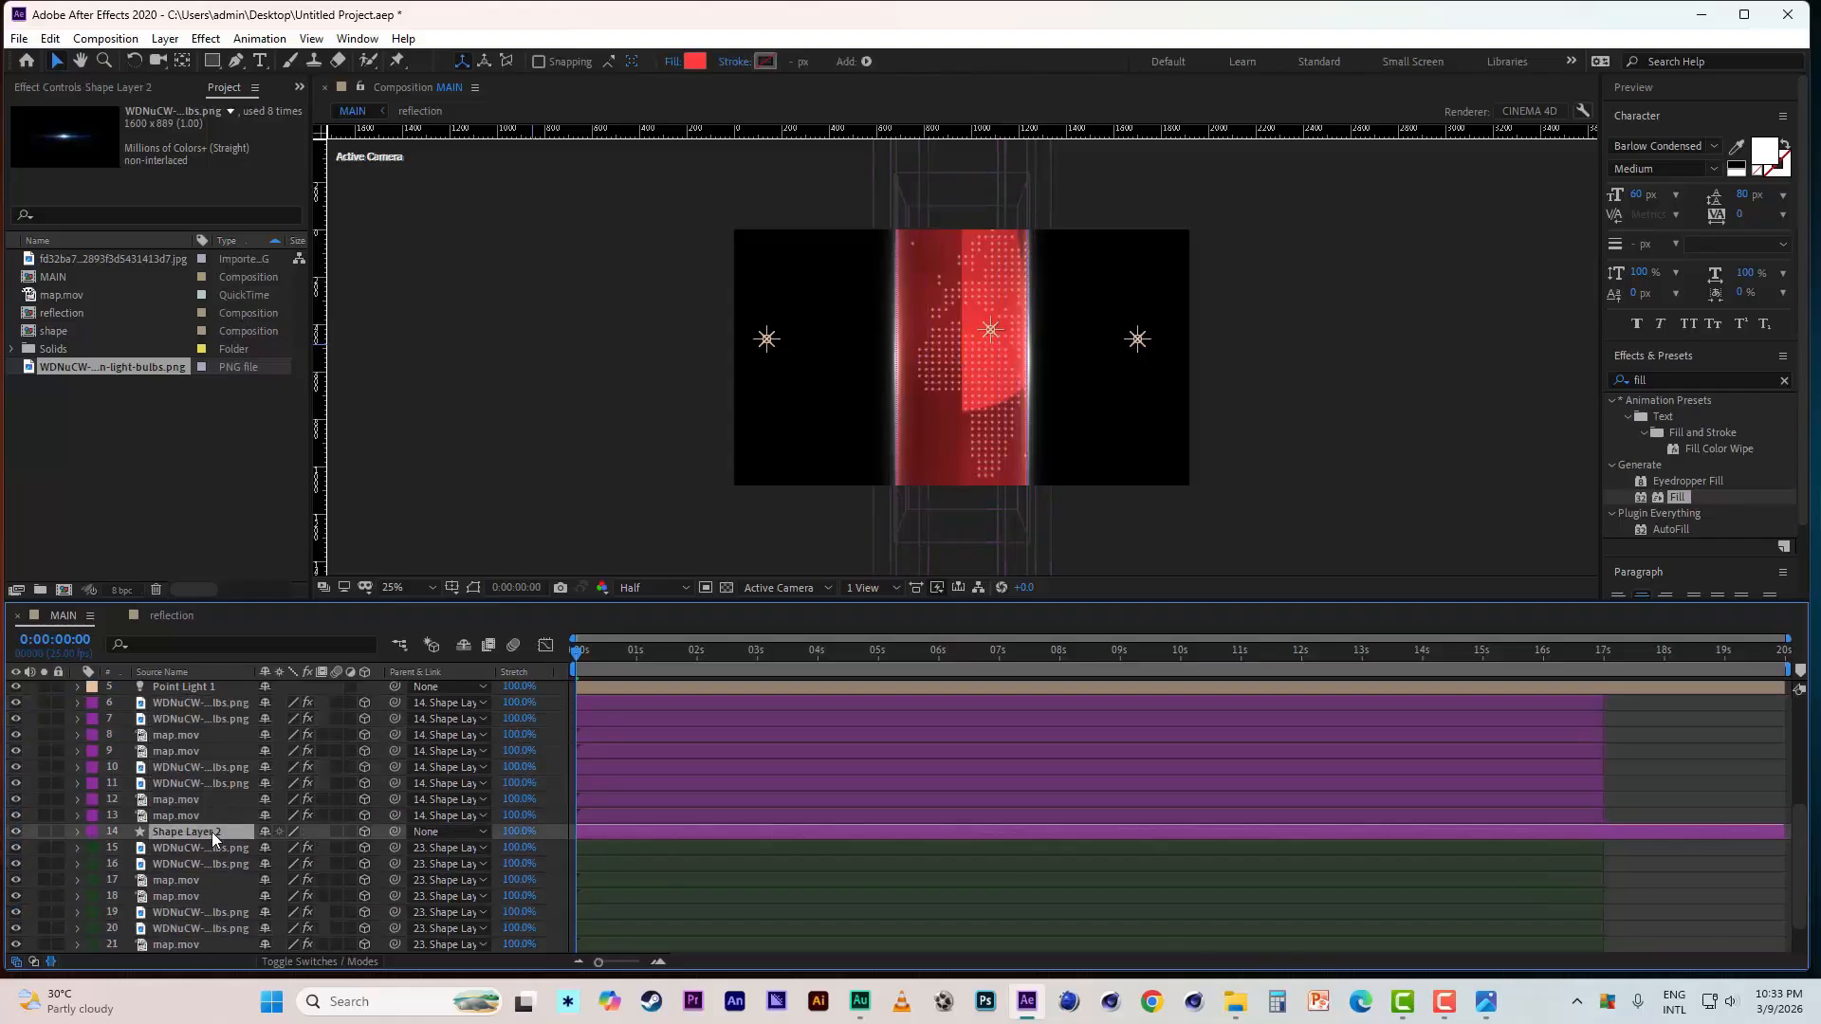
pyautogui.scroll(-1, 212, 828)
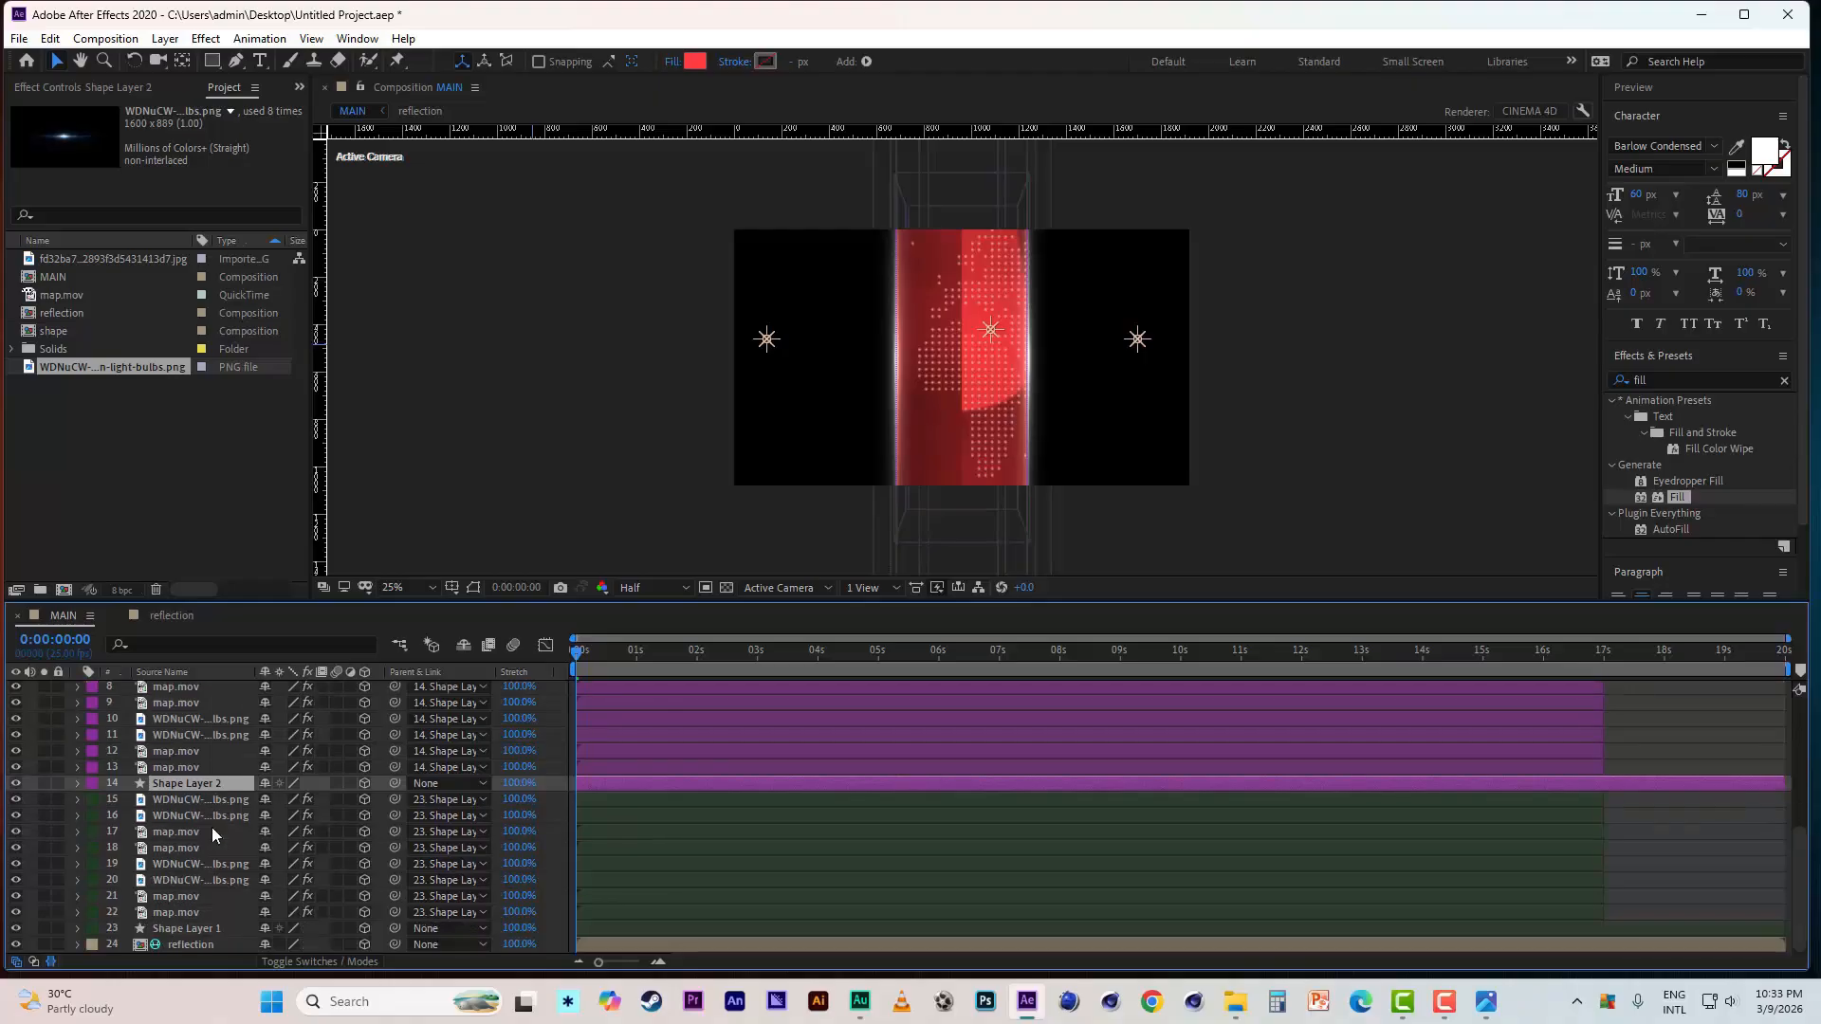
pyautogui.scroll(1, 212, 828)
pyautogui.click(475, 588)
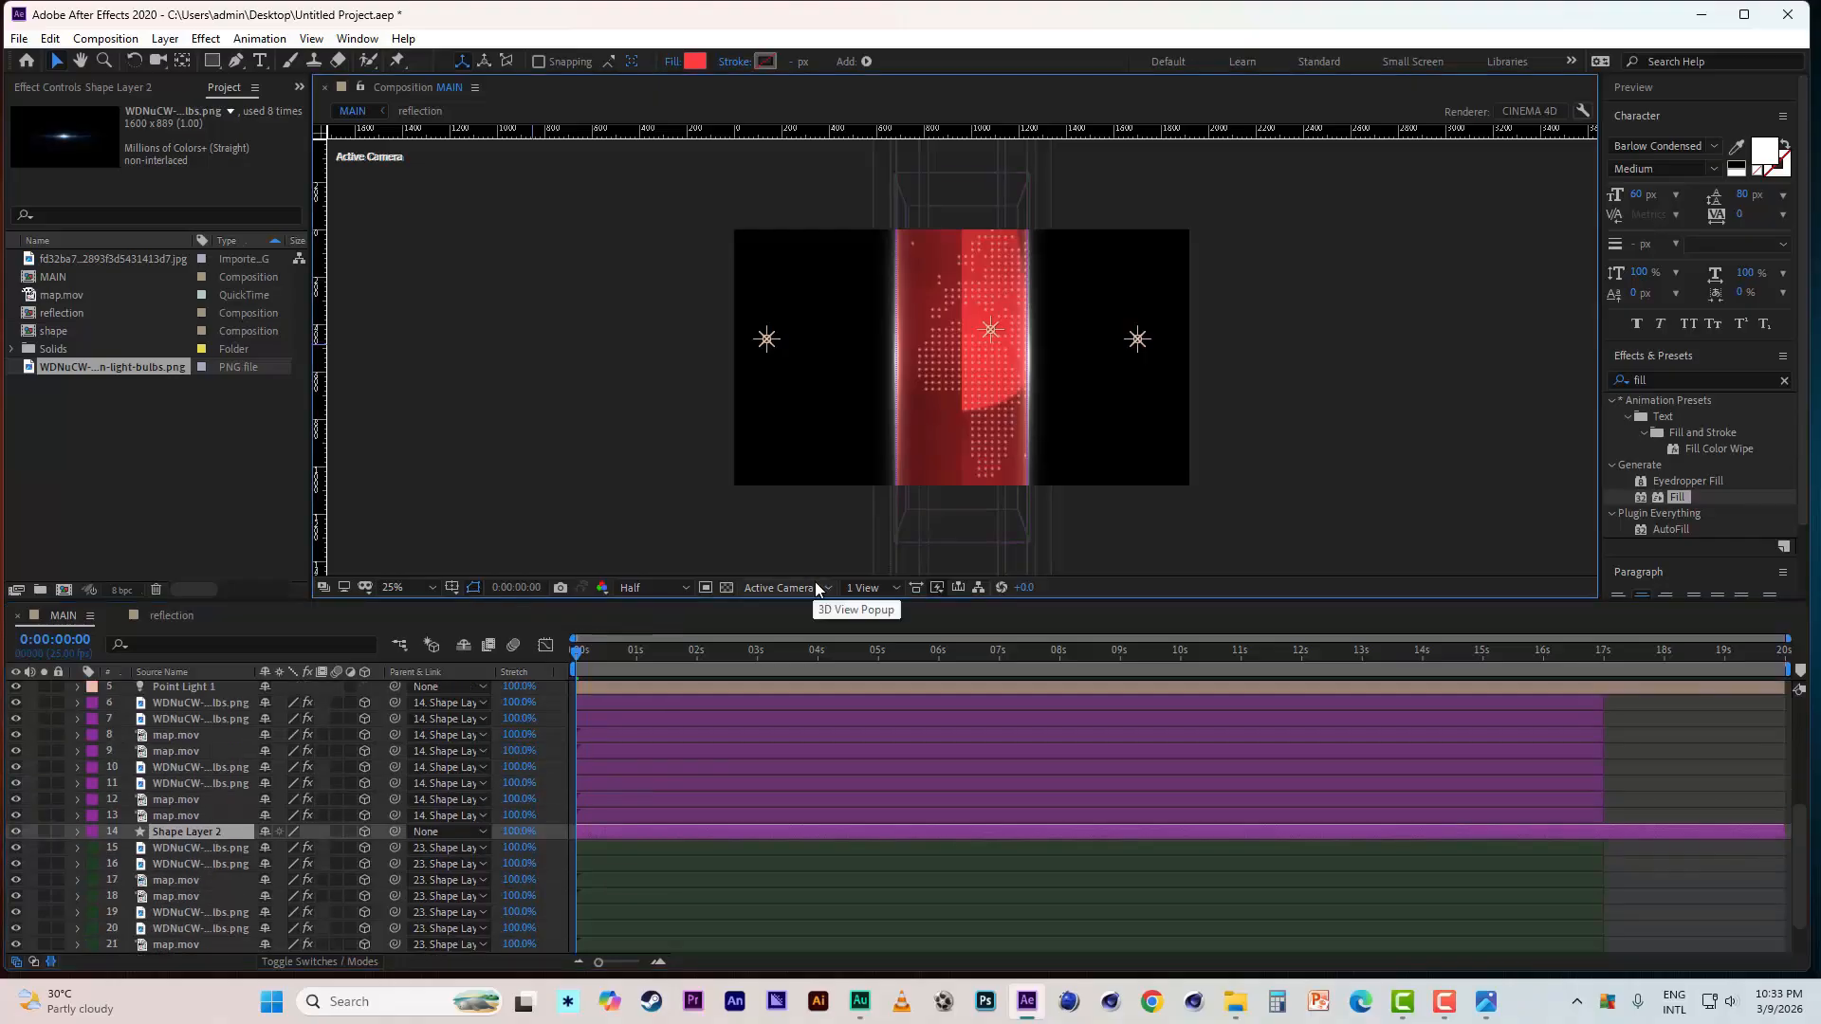
# - Move Shape Layer 2 with its attached box horizontally right until it stands directly beside the original box
pyautogui.press(',')
pyautogui.press(',')
pyautogui.press('.')
pyautogui.press('.')
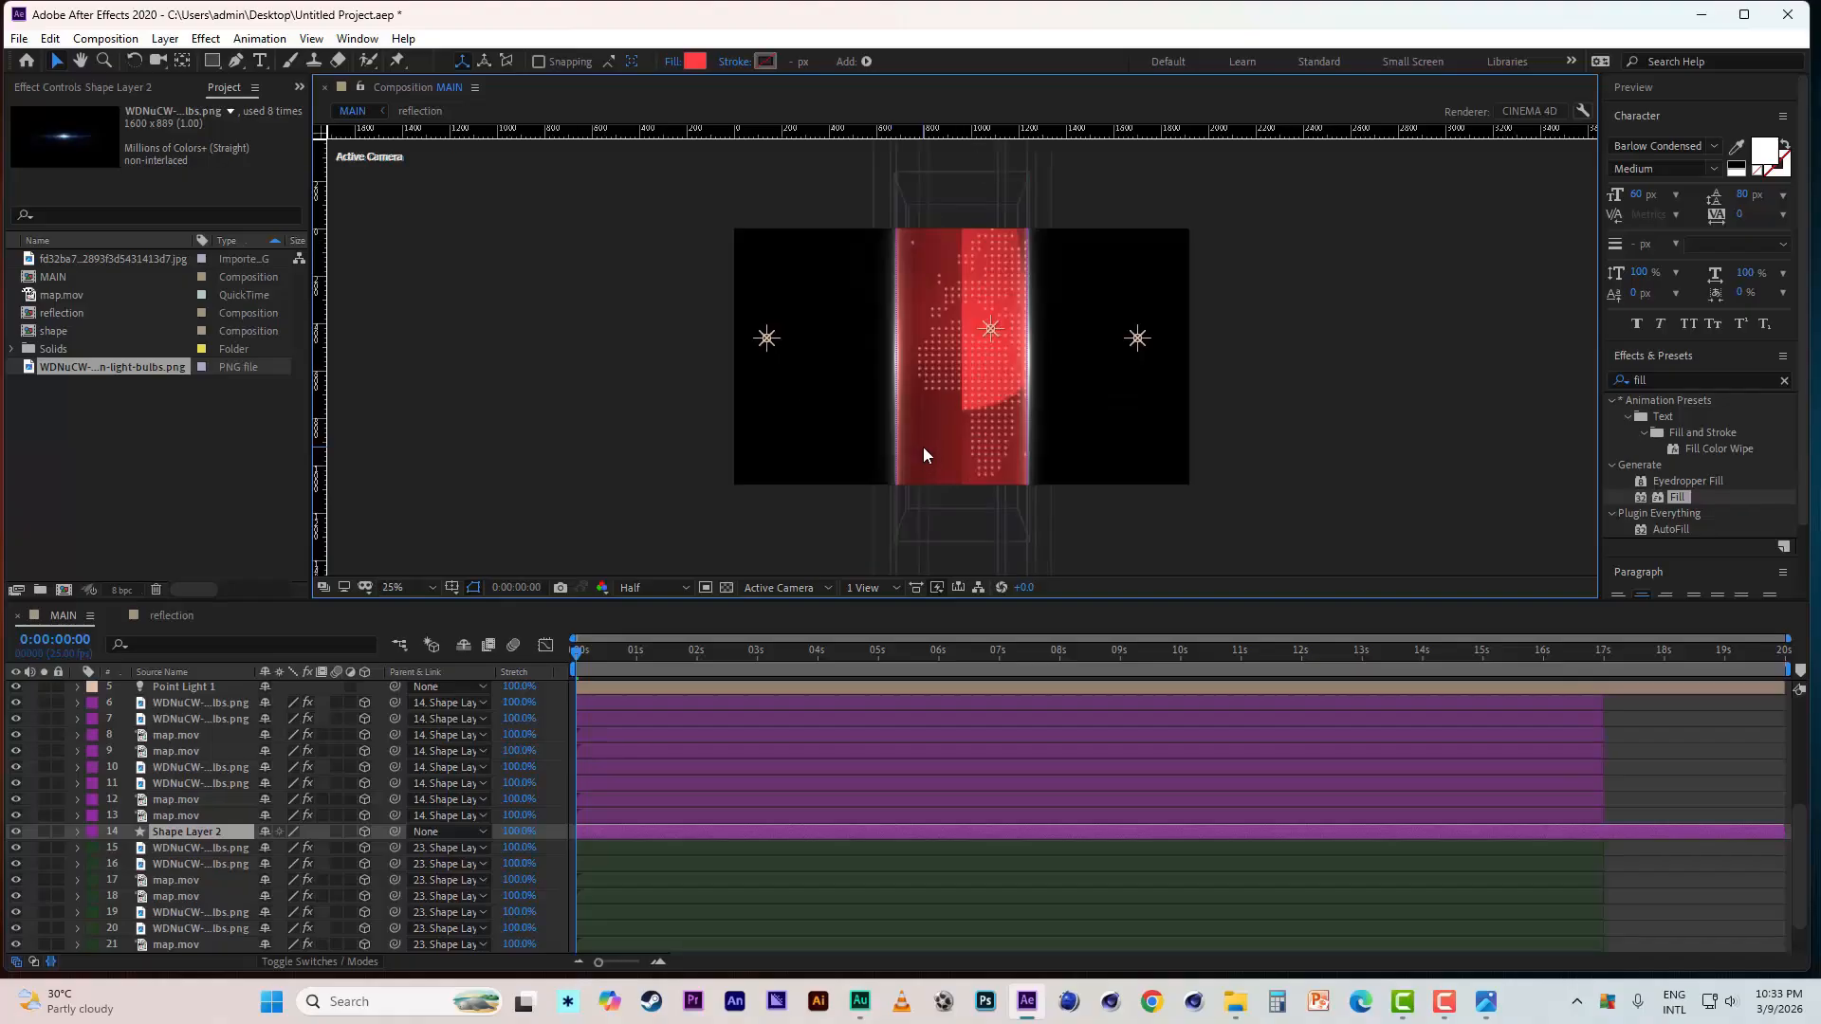
pyautogui.press(',')
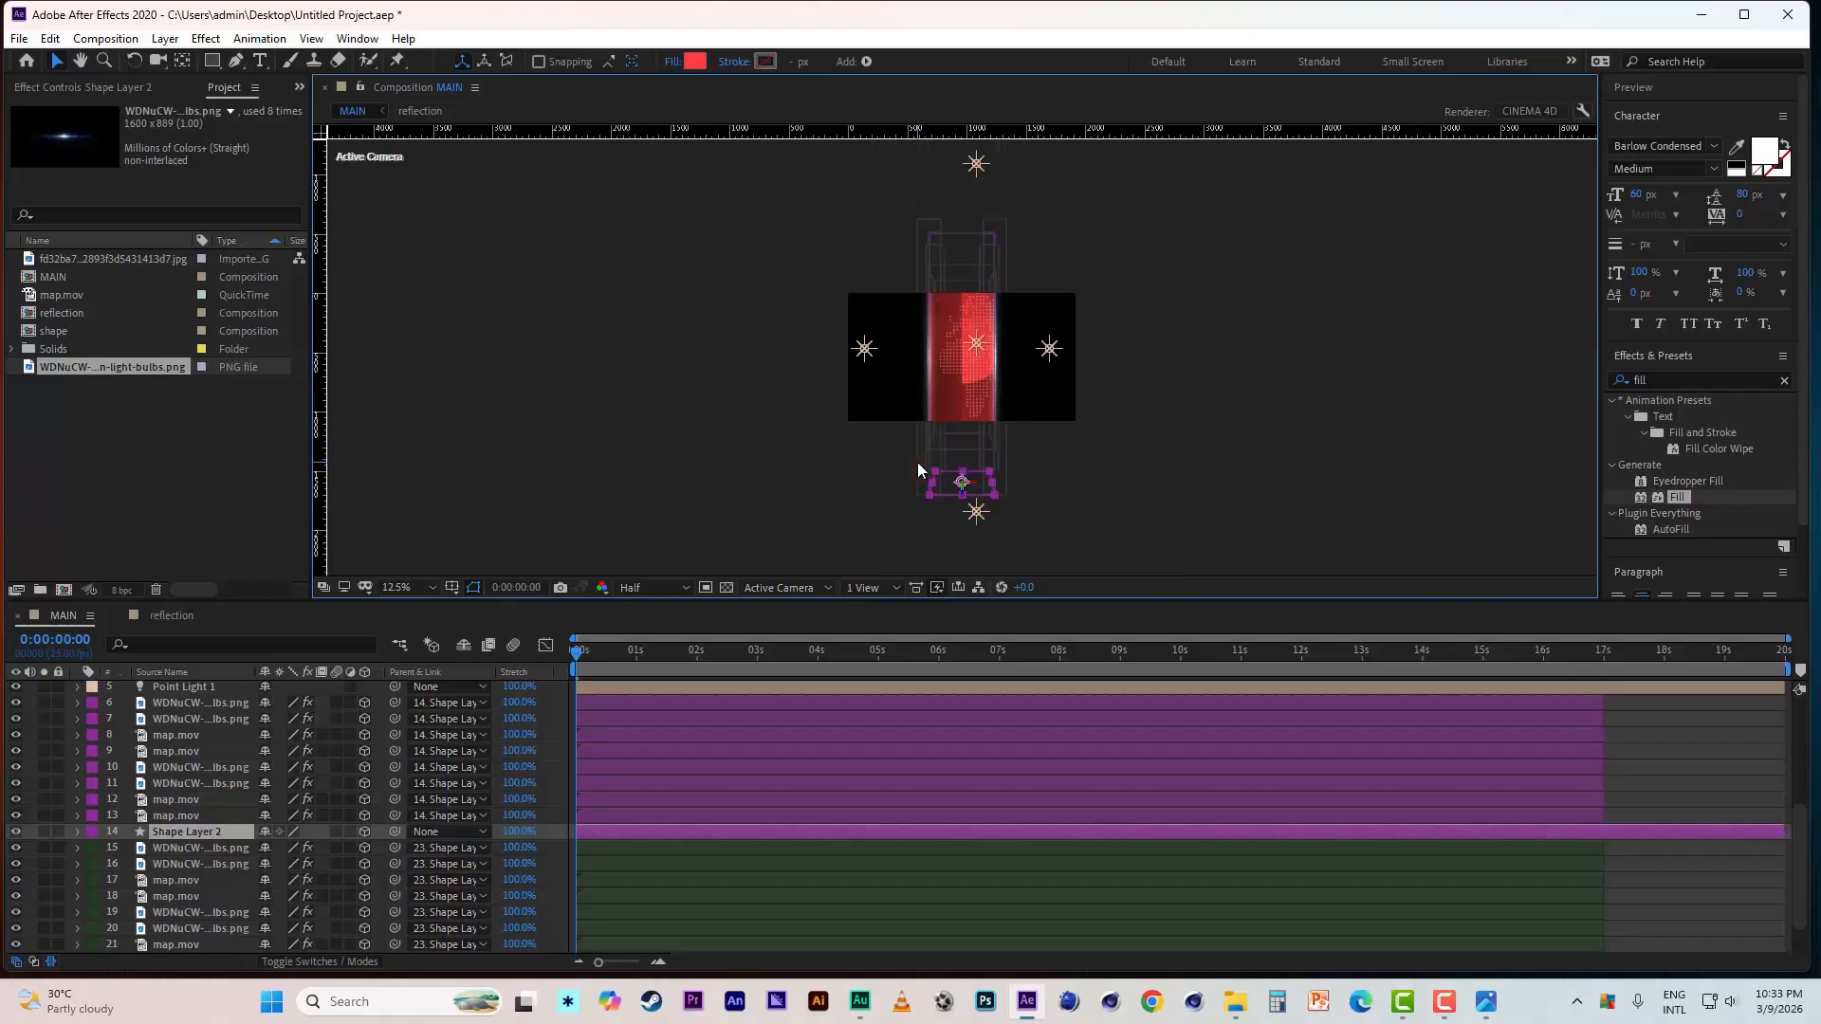
pyautogui.press('.')
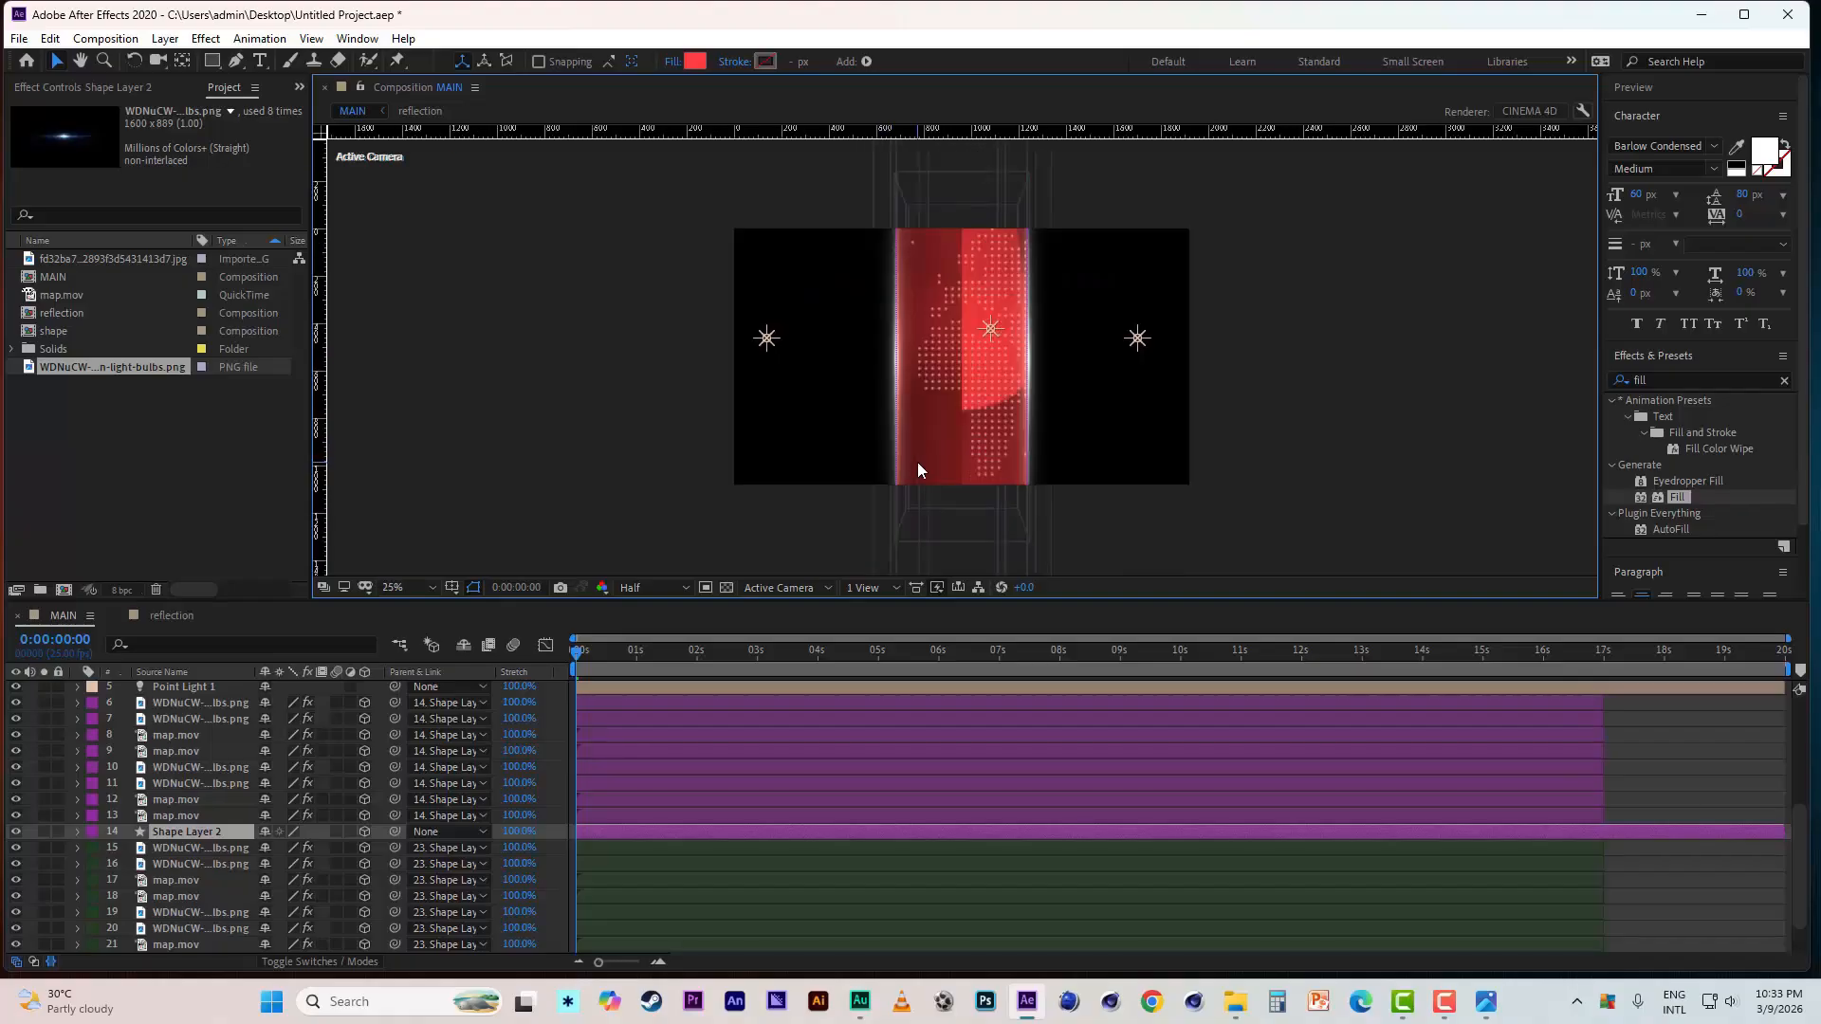
pyautogui.click(199, 833)
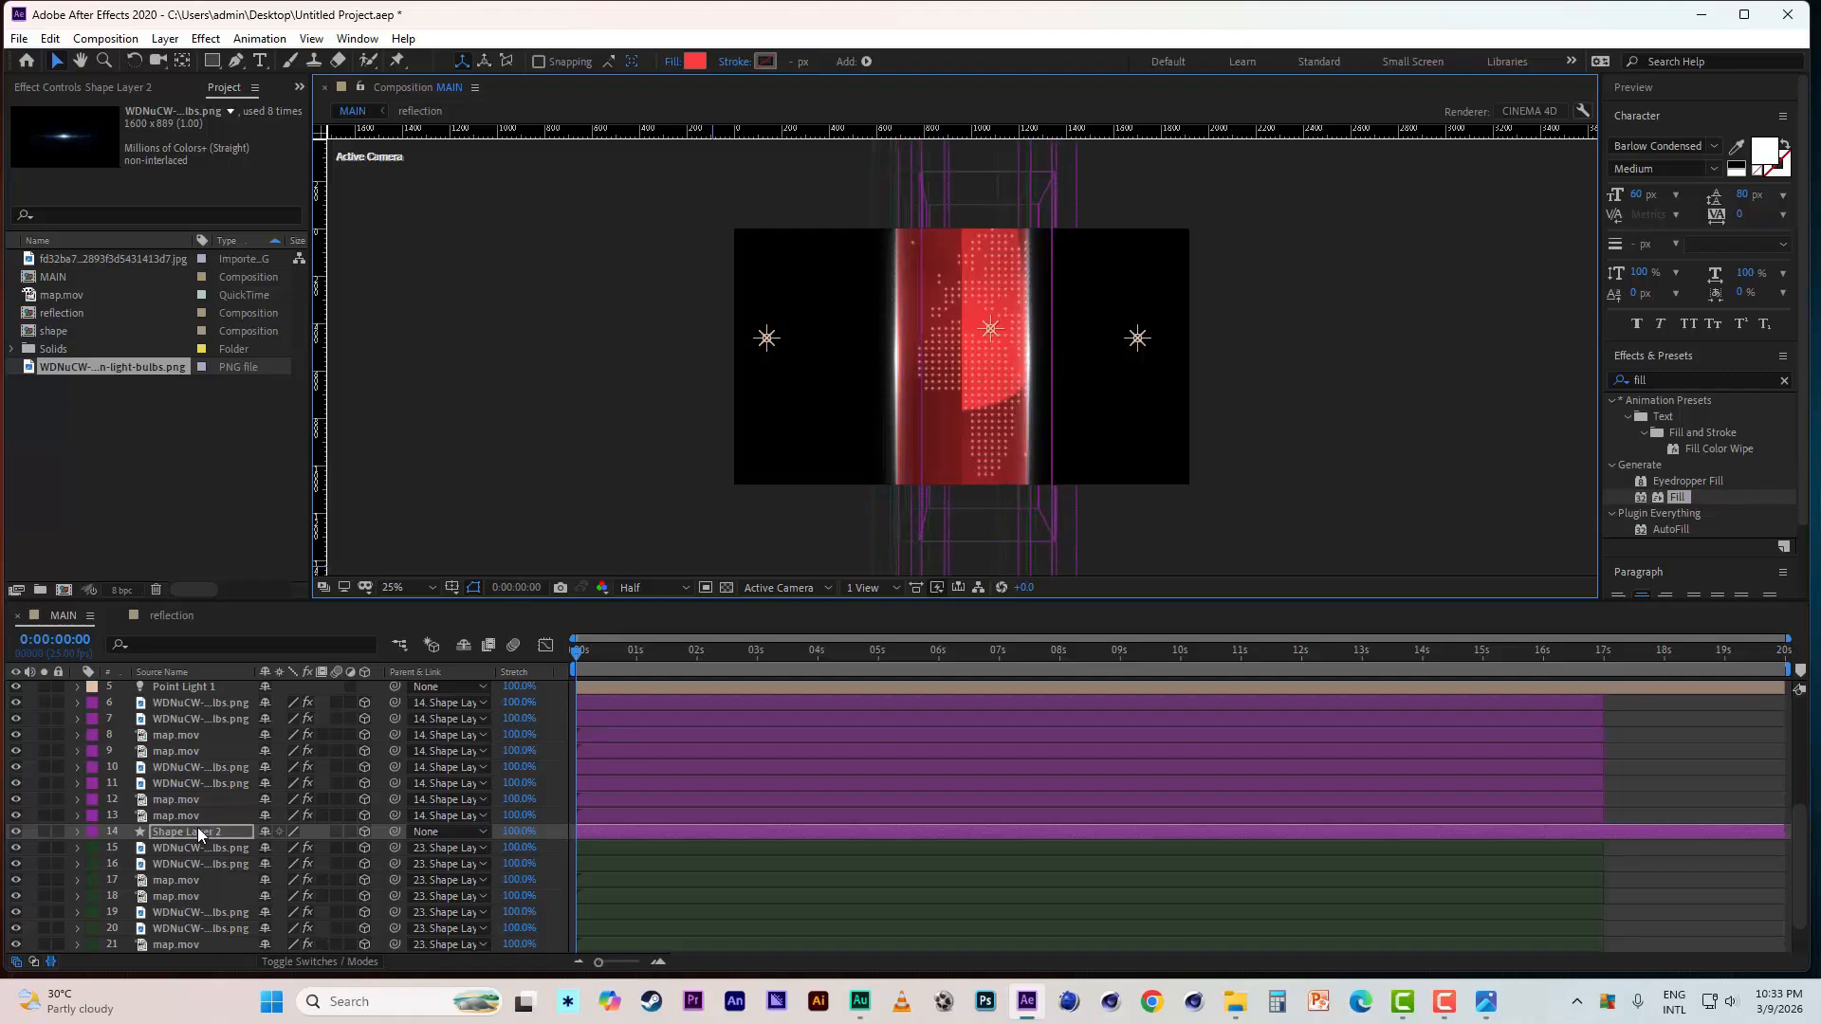
pyautogui.press('Right')
pyautogui.press('Right')
pyautogui.press('Right')
pyautogui.press('Right')
pyautogui.press('Right')
pyautogui.press('Right')
pyautogui.press('Right')
pyautogui.press('Right')
pyautogui.press('Right')
pyautogui.press('Right')
pyautogui.press('Right')
pyautogui.press('Right')
pyautogui.press('Right')
pyautogui.press('Right')
pyautogui.press('Right')
pyautogui.press('Right')
pyautogui.press('Right')
pyautogui.press('Right')
pyautogui.press('Right')
pyautogui.press('Right')
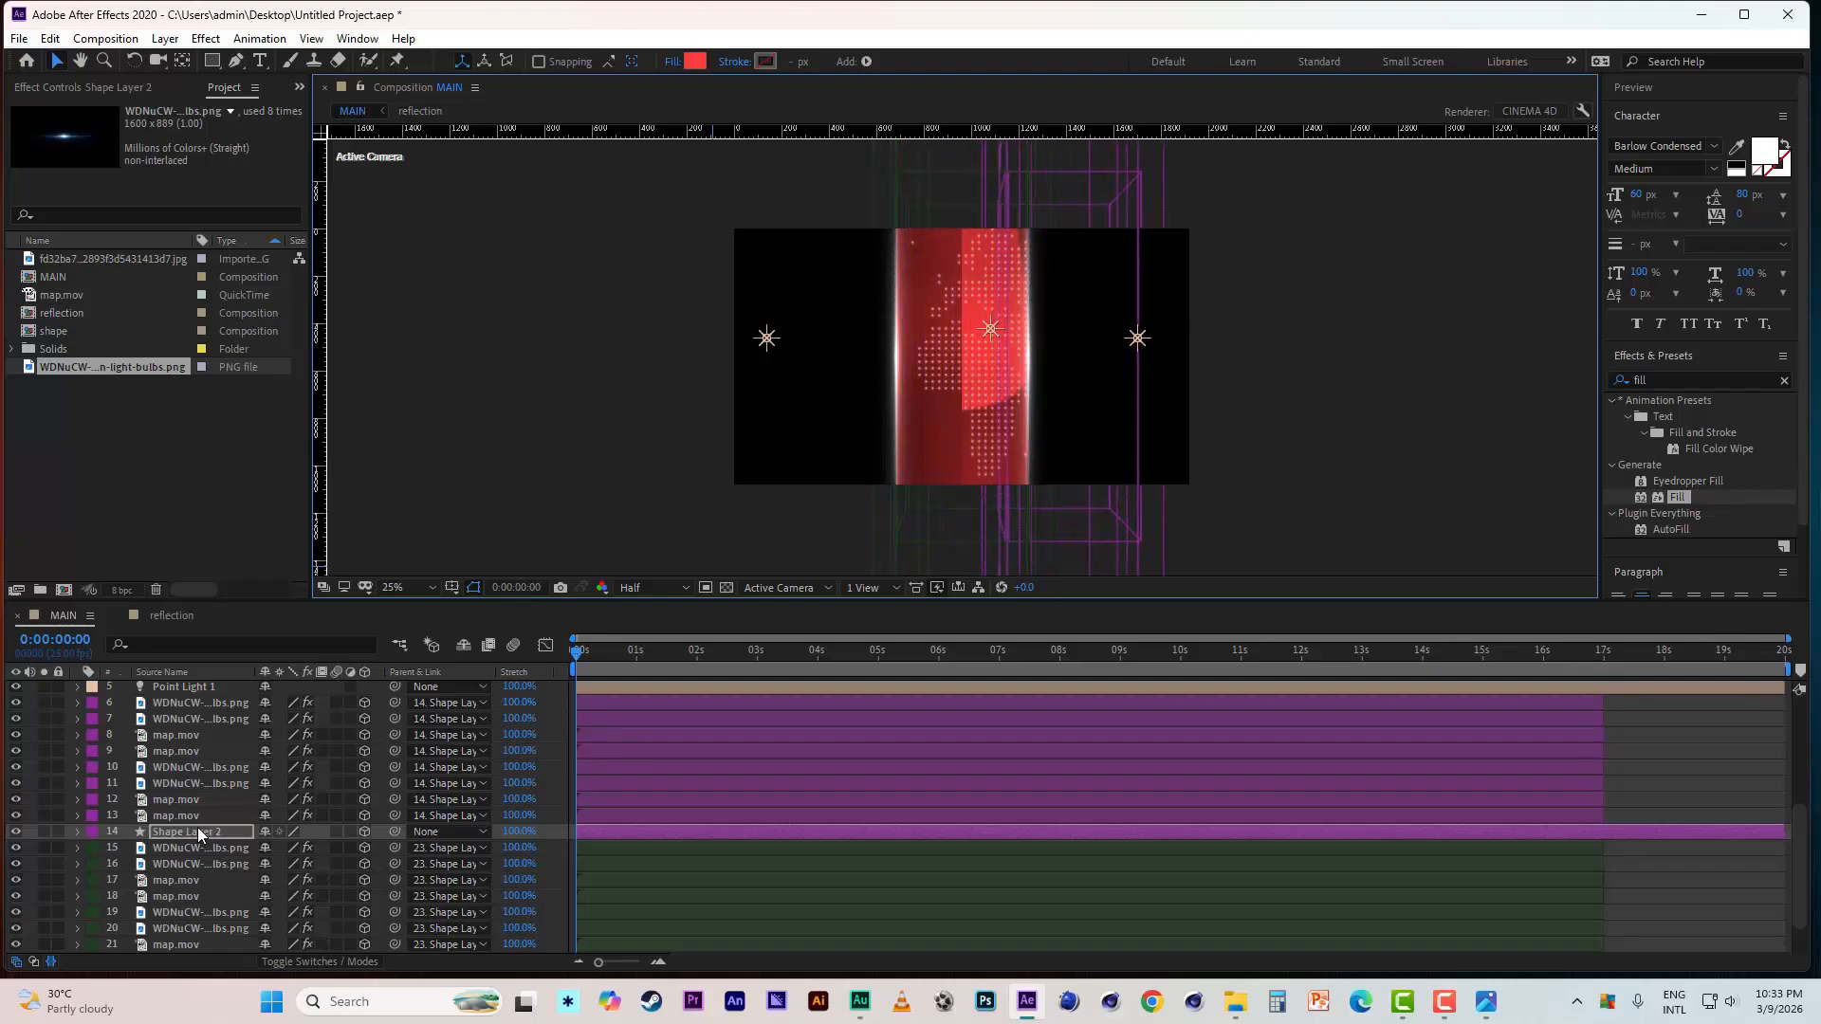
pyautogui.press('Right')
pyautogui.press('Right')
pyautogui.press('Right')
pyautogui.press('Right')
pyautogui.press('Right')
pyautogui.press('Right')
pyautogui.press('Right')
pyautogui.press('Right')
# - Move Shape Layer 1 with its attached box horizontally left until its outer side meets the frame's left edge
pyautogui.scroll(-1, 186, 887)
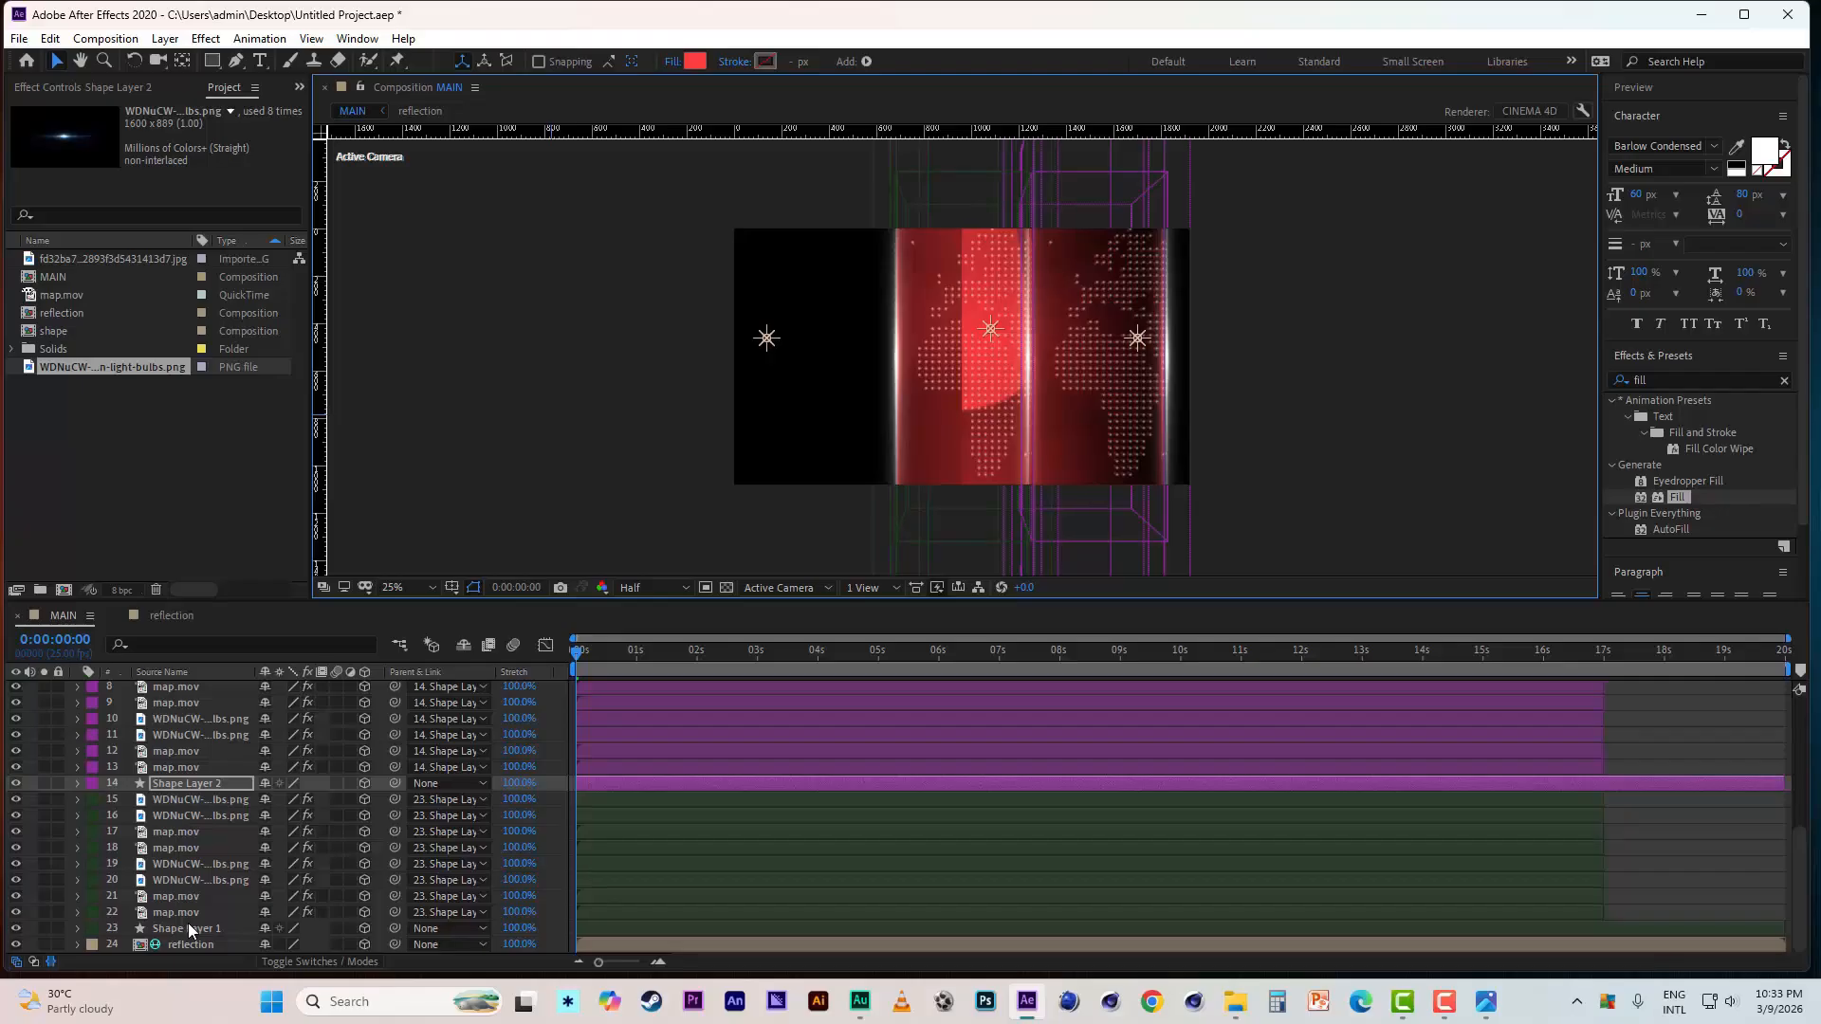
pyautogui.click(188, 928)
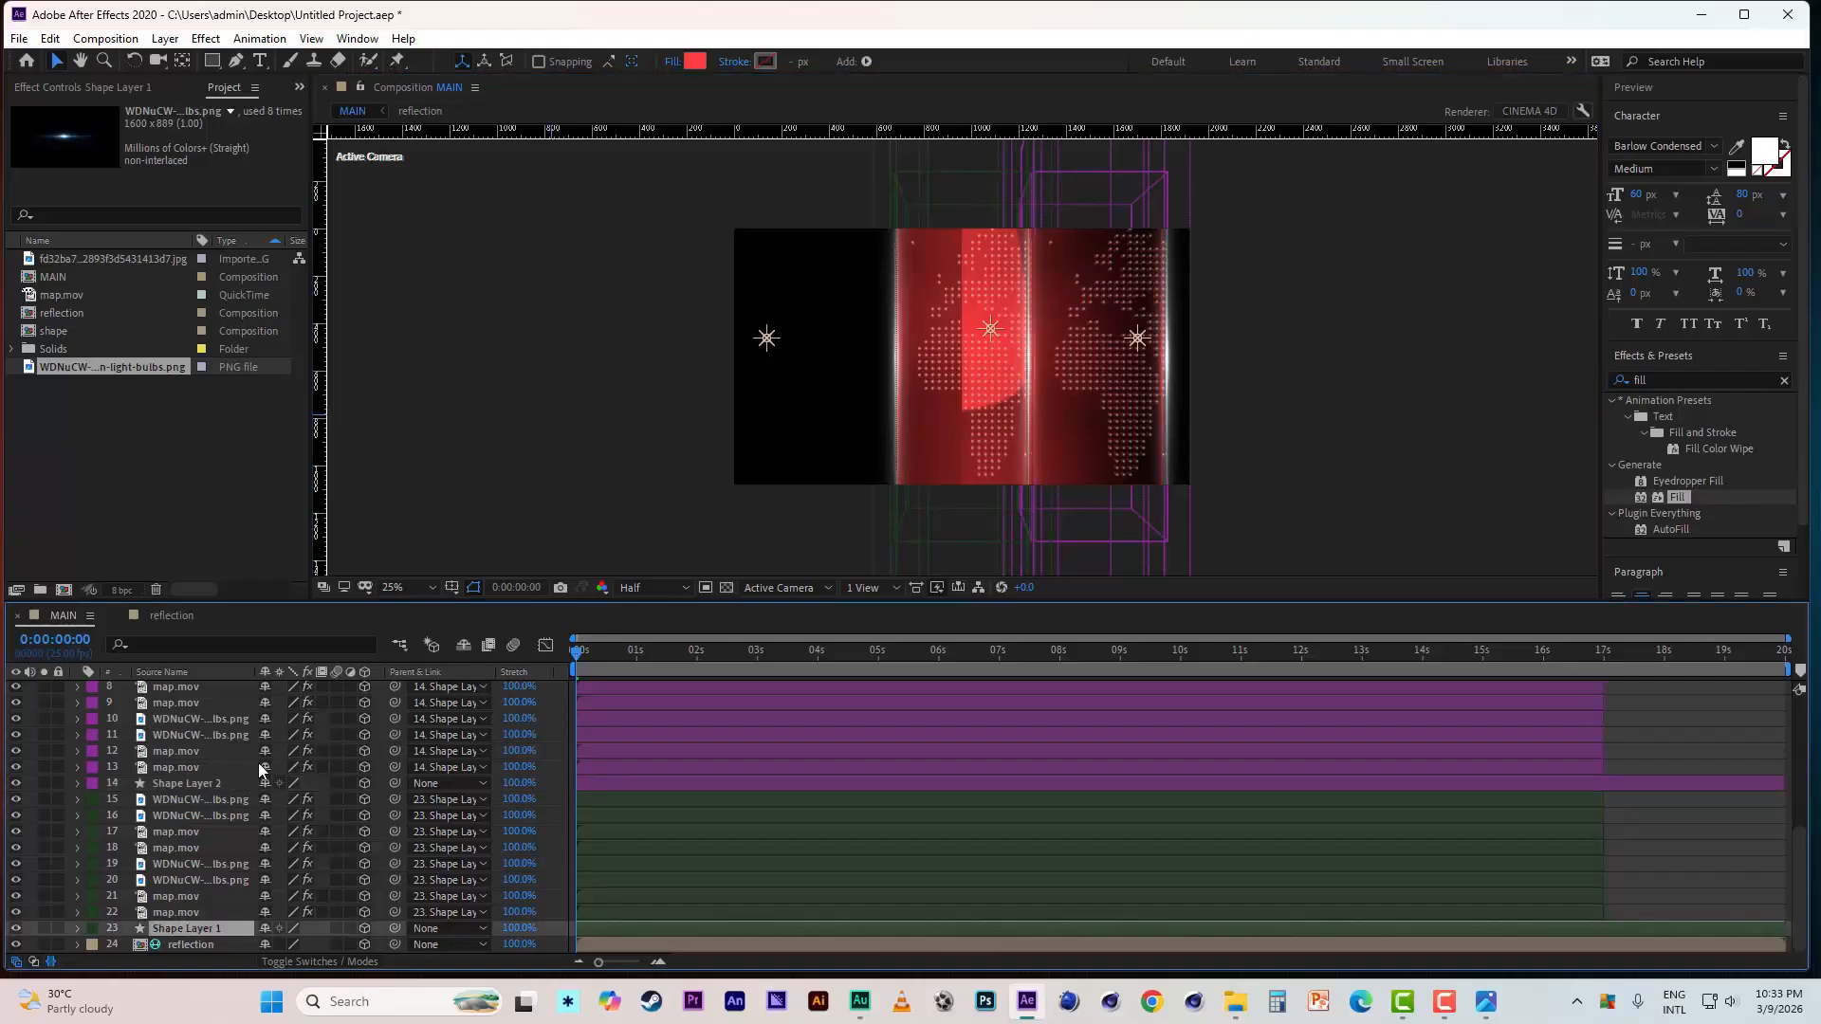
pyautogui.press('Left')
pyautogui.press('Left')
pyautogui.press('Left')
pyautogui.press('Left')
pyautogui.press('Left')
pyautogui.press('Left')
pyautogui.press('Left')
pyautogui.press('Left')
pyautogui.press('Left')
pyautogui.press('Left')
pyautogui.press('Left')
pyautogui.press('Left')
pyautogui.press('Left')
pyautogui.press('Left')
pyautogui.press('Left')
pyautogui.press('Left')
pyautogui.press('Left')
pyautogui.press('Left')
pyautogui.press('Left')
pyautogui.press('Left')
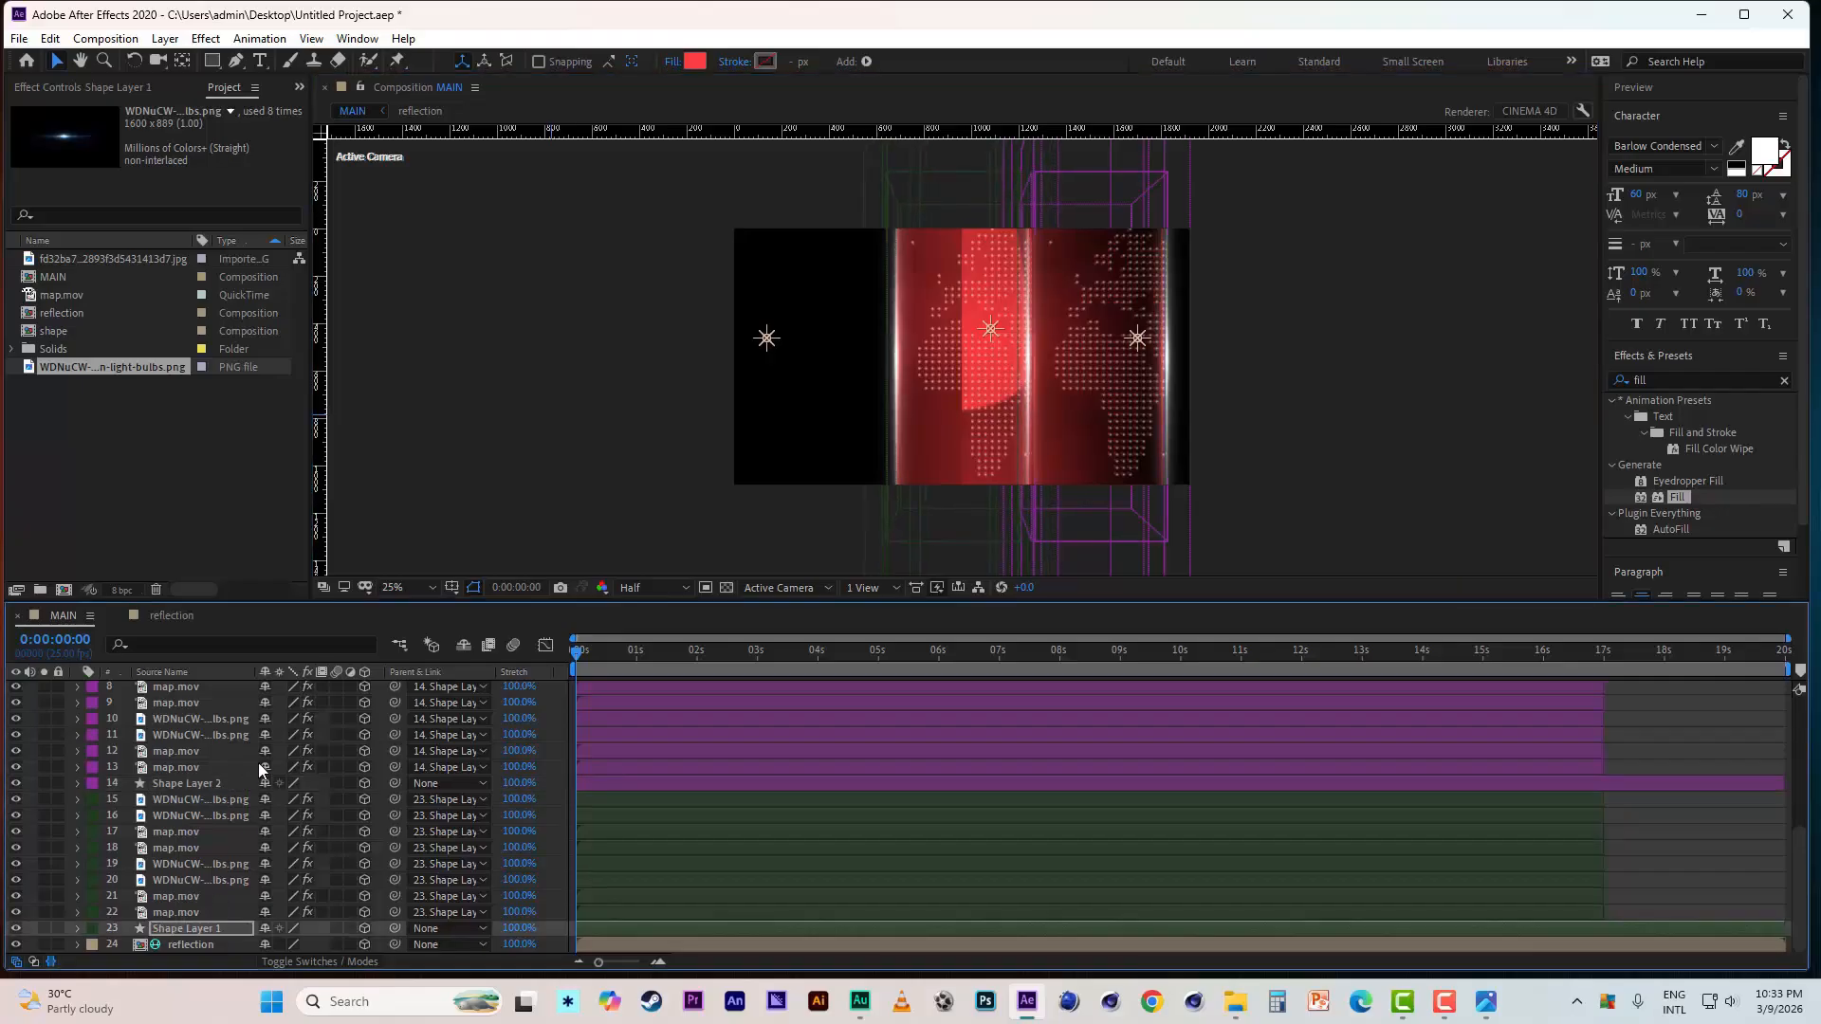
pyautogui.press('Left')
pyautogui.press('Left')
pyautogui.press('Left')
pyautogui.press('Left')
pyautogui.press('Left')
pyautogui.press('Left')
pyautogui.press('Left')
pyautogui.press('Left')
pyautogui.press('Left')
pyautogui.press('Left')
pyautogui.press('Left')
pyautogui.press('Left')
pyautogui.press('Left')
pyautogui.press('Left')
pyautogui.press('Left')
pyautogui.press('Left')
pyautogui.press('Left')
pyautogui.press('Left')
pyautogui.press('Left')
pyautogui.press('Left')
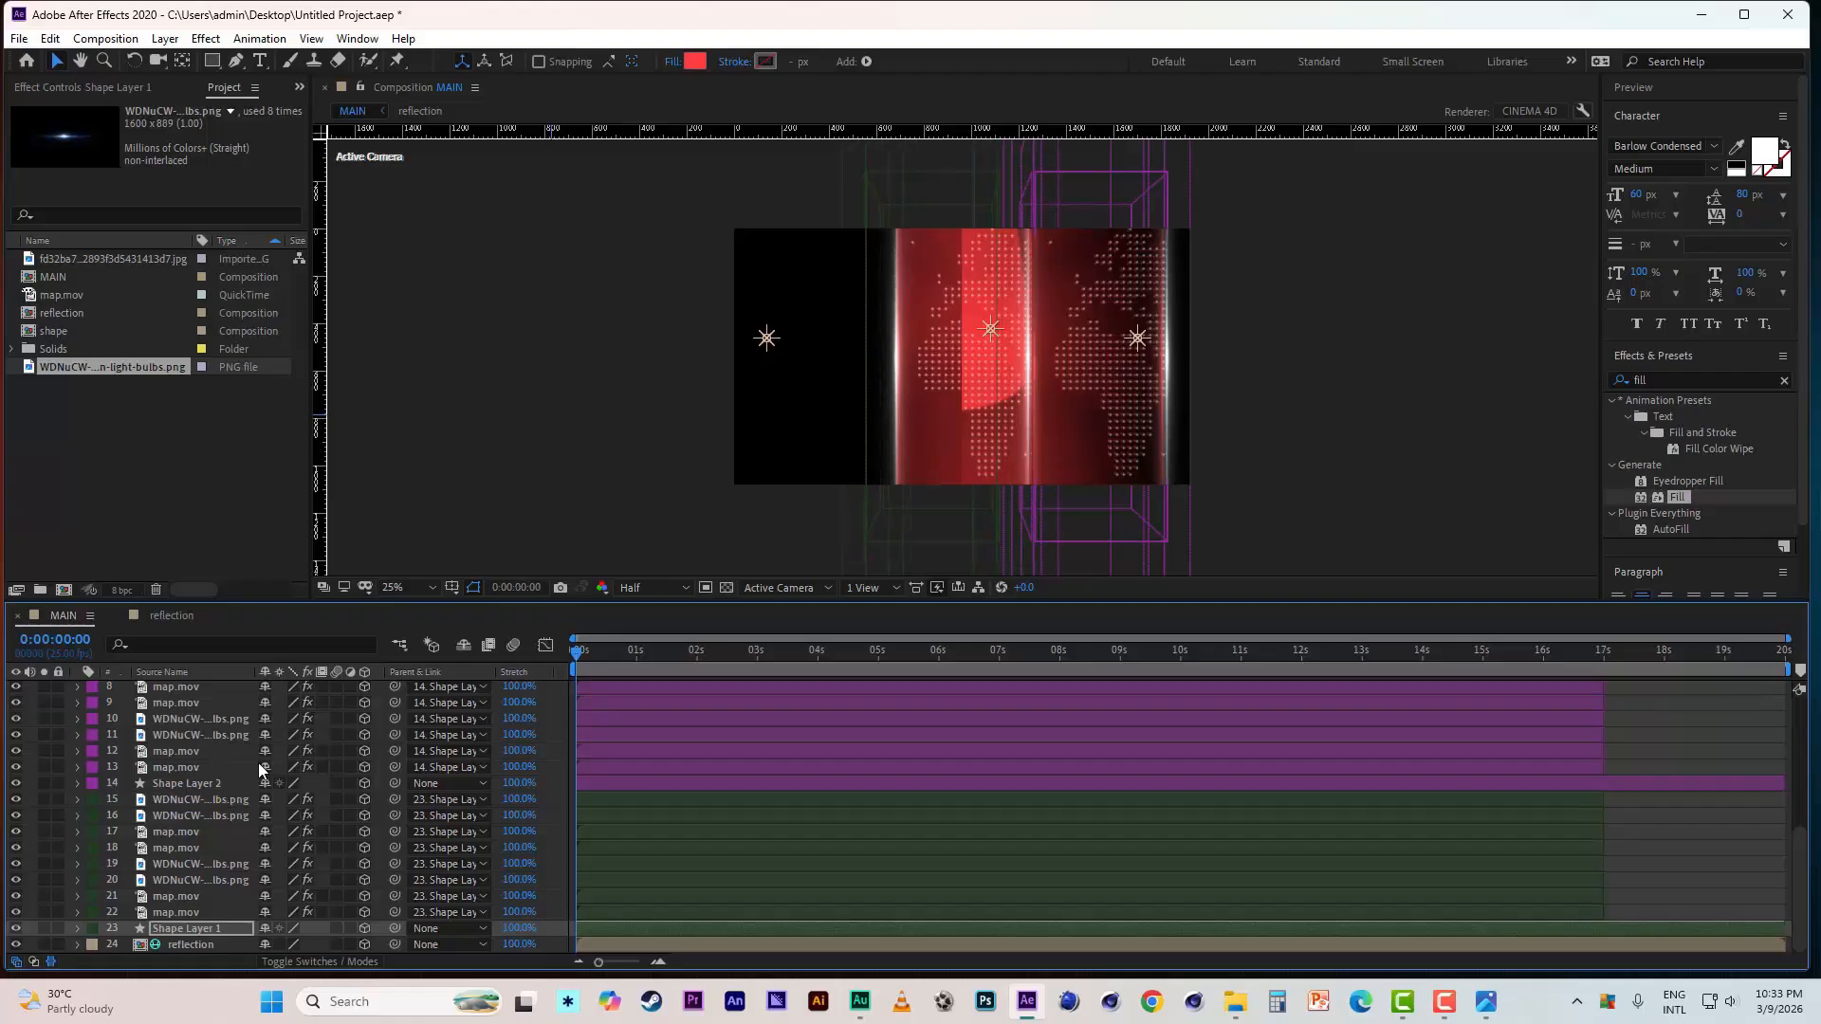
pyautogui.press('Left')
pyautogui.press('Left')
pyautogui.press('Left')
pyautogui.press('Left')
pyautogui.press('Left')
pyautogui.press('Left')
pyautogui.press('Left')
pyautogui.press('Left')
pyautogui.press('Left')
pyautogui.press('Left')
pyautogui.press('Left')
pyautogui.press('Left')
pyautogui.press('Left')
pyautogui.press('Left')
pyautogui.press('Left')
pyautogui.press('Left')
pyautogui.press('Left')
pyautogui.press('Left')
pyautogui.press('Left')
pyautogui.press('Left')
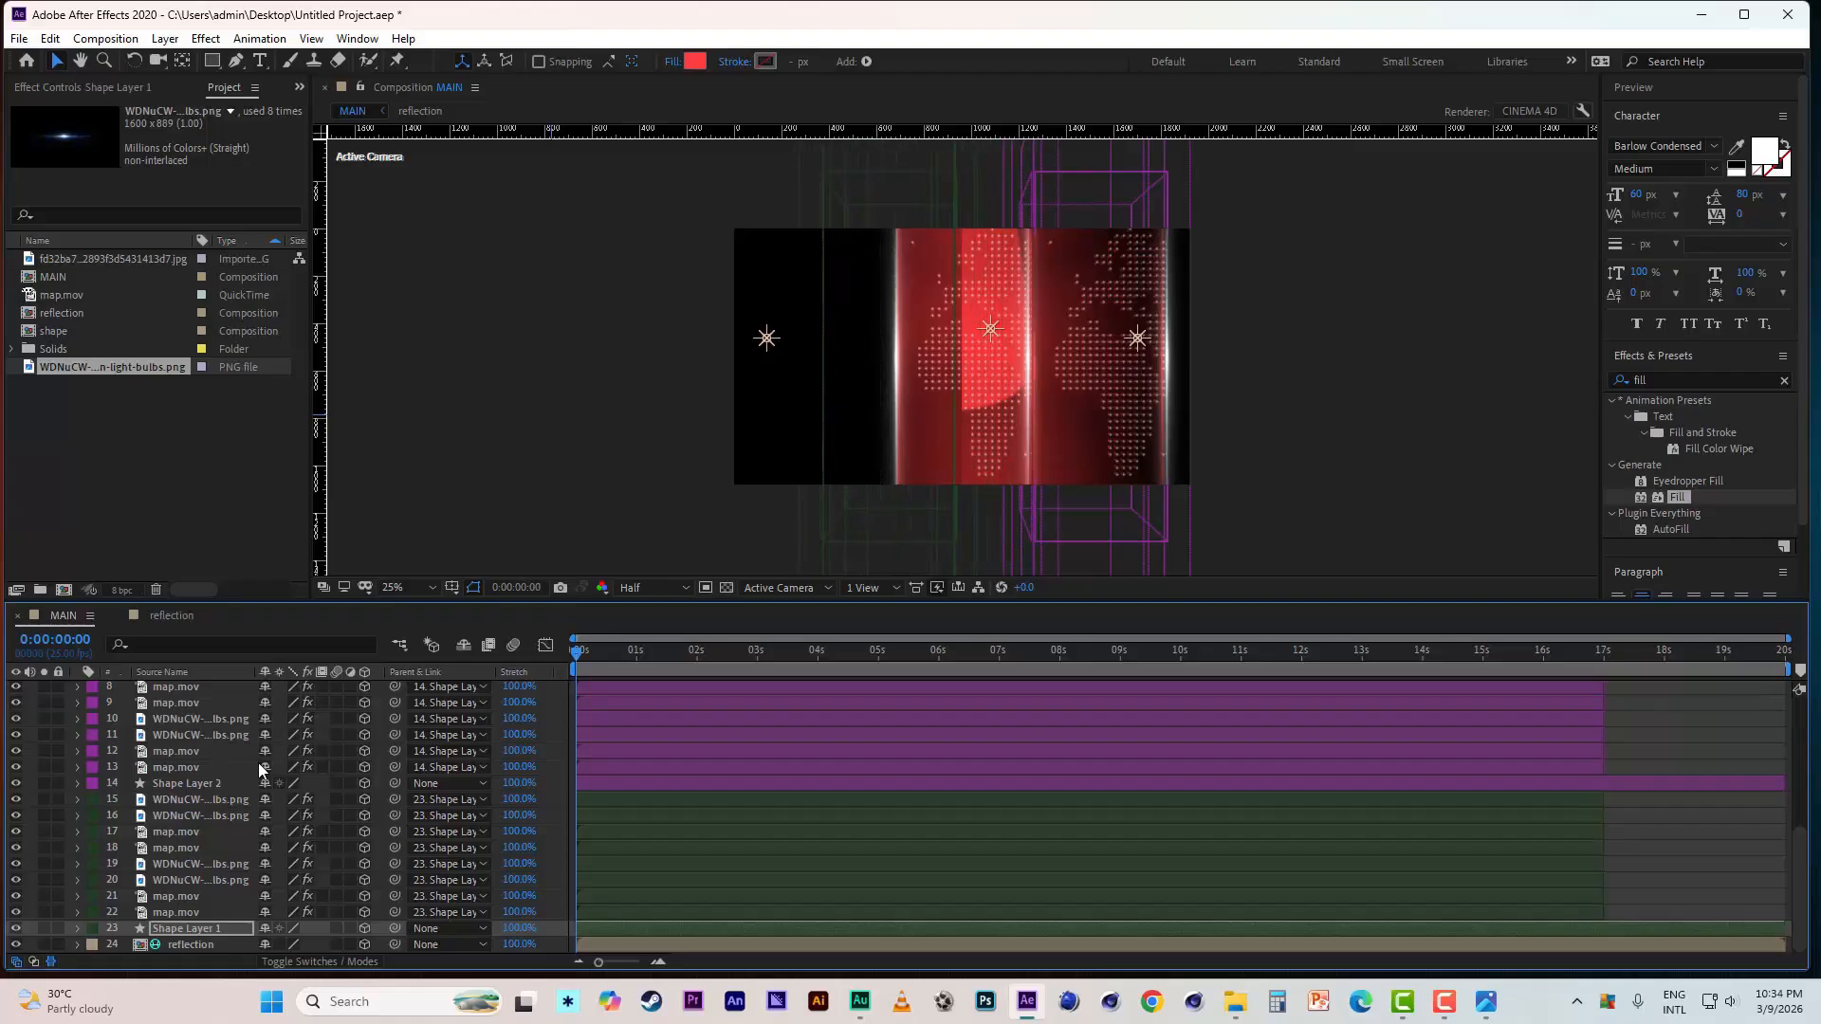
pyautogui.press('Left')
pyautogui.press('Left')
pyautogui.press('Left')
pyautogui.press('Left')
pyautogui.press('Left')
pyautogui.press('Left')
pyautogui.press('Left')
pyautogui.press('Left')
pyautogui.press('Left')
pyautogui.press('Left')
pyautogui.press('Left')
pyautogui.press('Left')
pyautogui.press('Left')
pyautogui.press('Left')
pyautogui.press('Left')
pyautogui.press('Left')
pyautogui.press('Left')
pyautogui.press('Left')
pyautogui.press('Left')
pyautogui.press('Left')
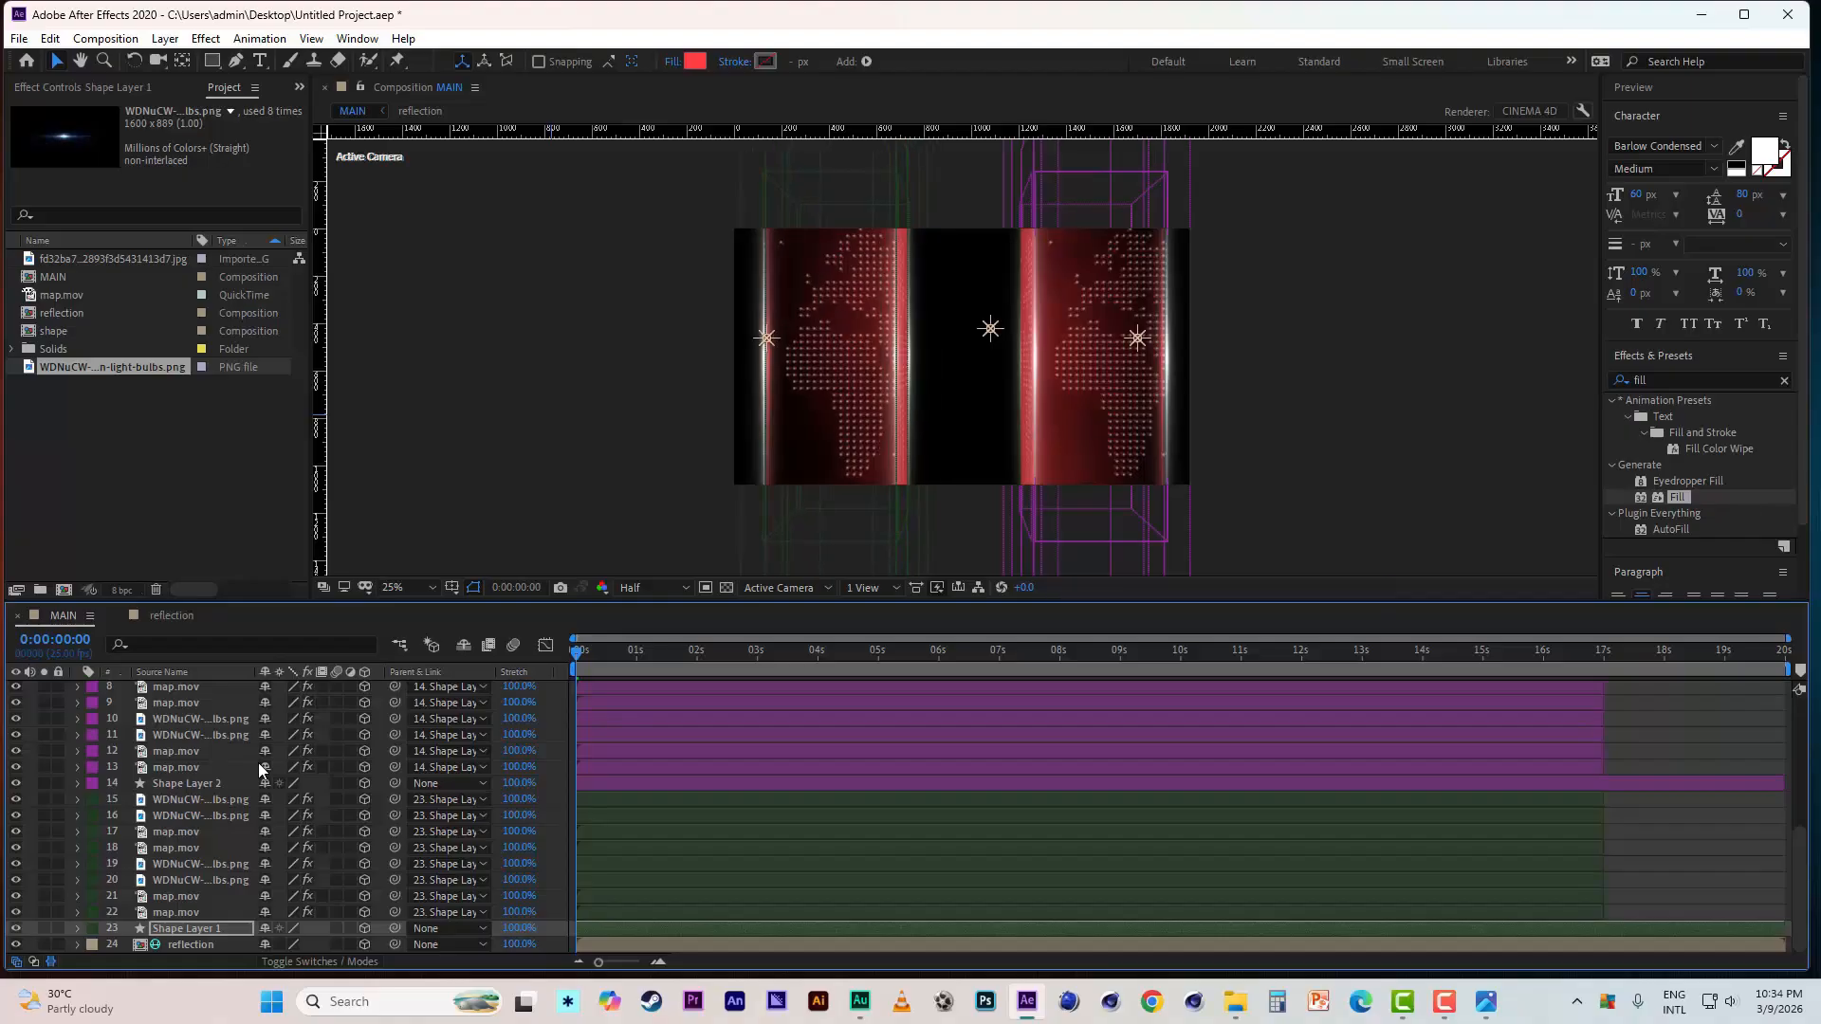
pyautogui.press('Left')
pyautogui.press('Left')
pyautogui.press('Left')
pyautogui.press('Left')
pyautogui.press('Left')
pyautogui.press('Left')
pyautogui.press('Left')
pyautogui.press('Left')
pyautogui.press('Left')
pyautogui.press('Left')
pyautogui.press('Left')
pyautogui.press('Left')
pyautogui.press('Left')
pyautogui.press('Left')
pyautogui.press('Left')
pyautogui.press('Left')
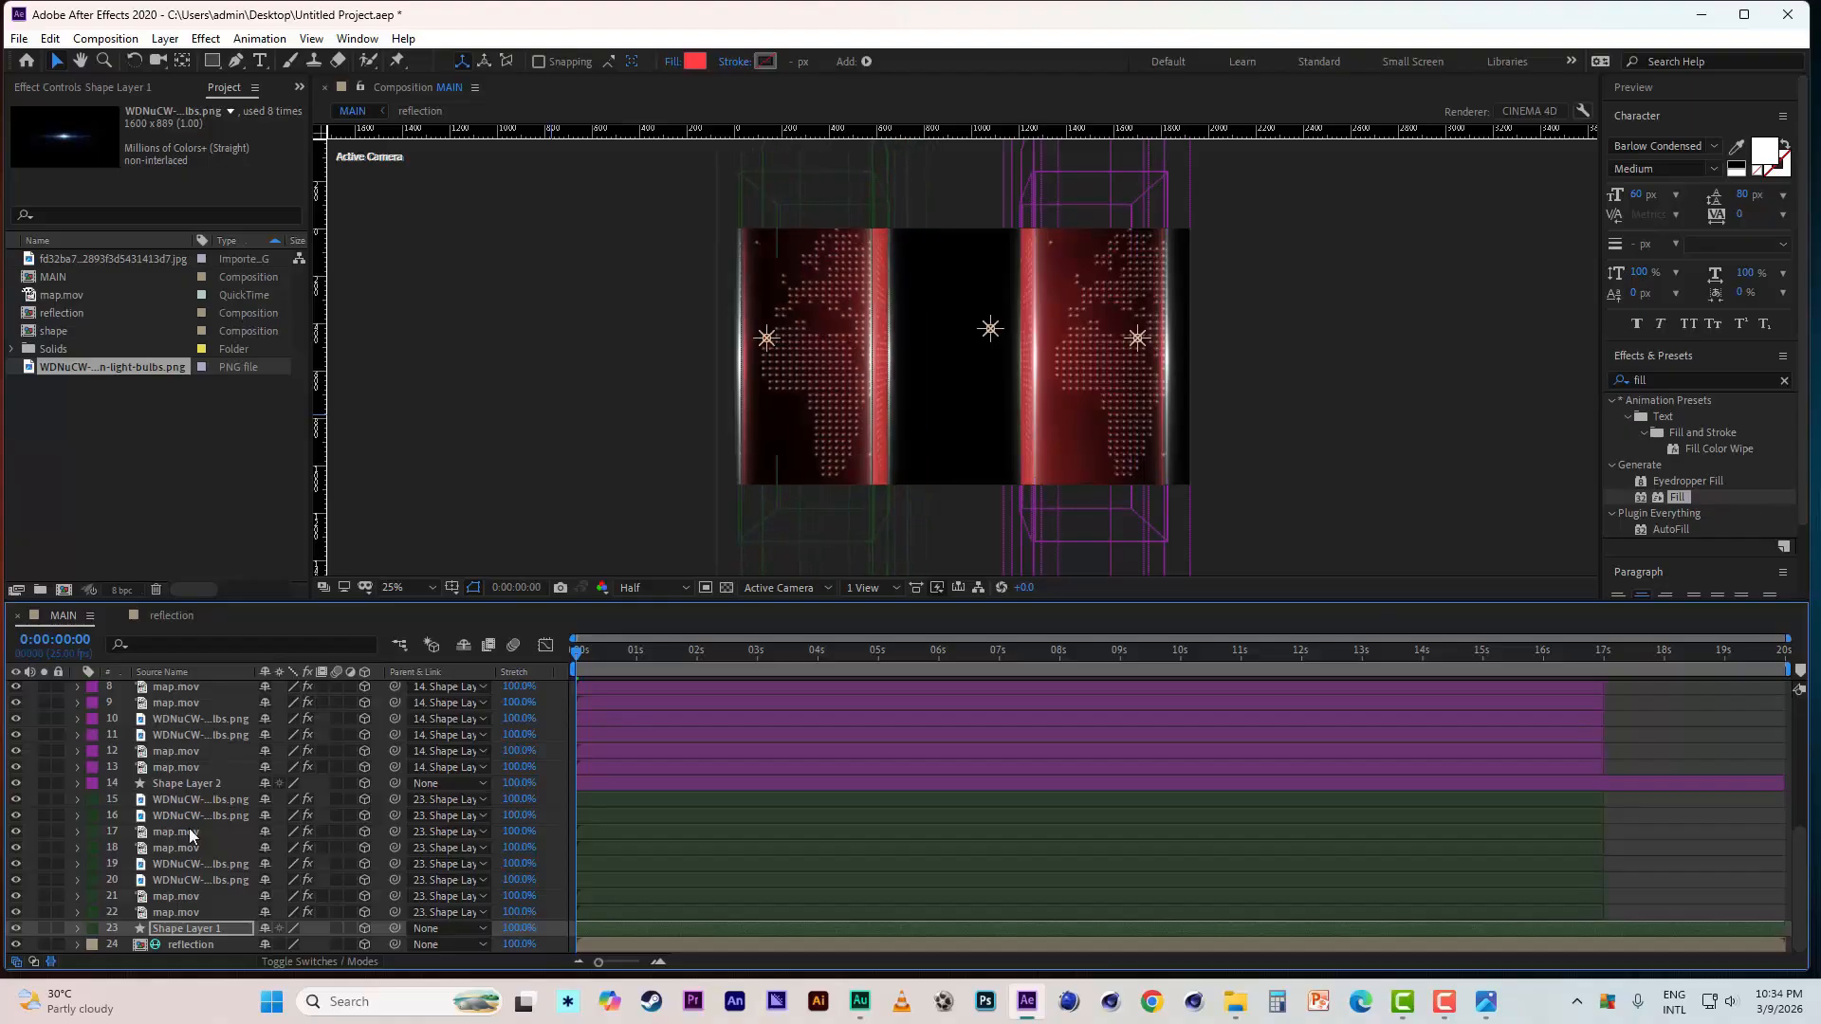
# - Move Shape Layer 2 further right so its box meets the frame's right edge, and save the project
pyautogui.click(188, 784)
pyautogui.press('Right')
pyautogui.press('Right')
pyautogui.press('Right')
pyautogui.press('Right')
pyautogui.press('Right')
pyautogui.press('Right')
pyautogui.press('Right')
pyautogui.press('Right')
pyautogui.press('Right')
pyautogui.press('Right')
pyautogui.press('Right')
pyautogui.press('Right')
pyautogui.press('Right')
pyautogui.press('Right')
pyautogui.press('Right')
pyautogui.press('Right')
pyautogui.press('Right')
pyautogui.press('Right')
pyautogui.press('Right')
pyautogui.press('Right')
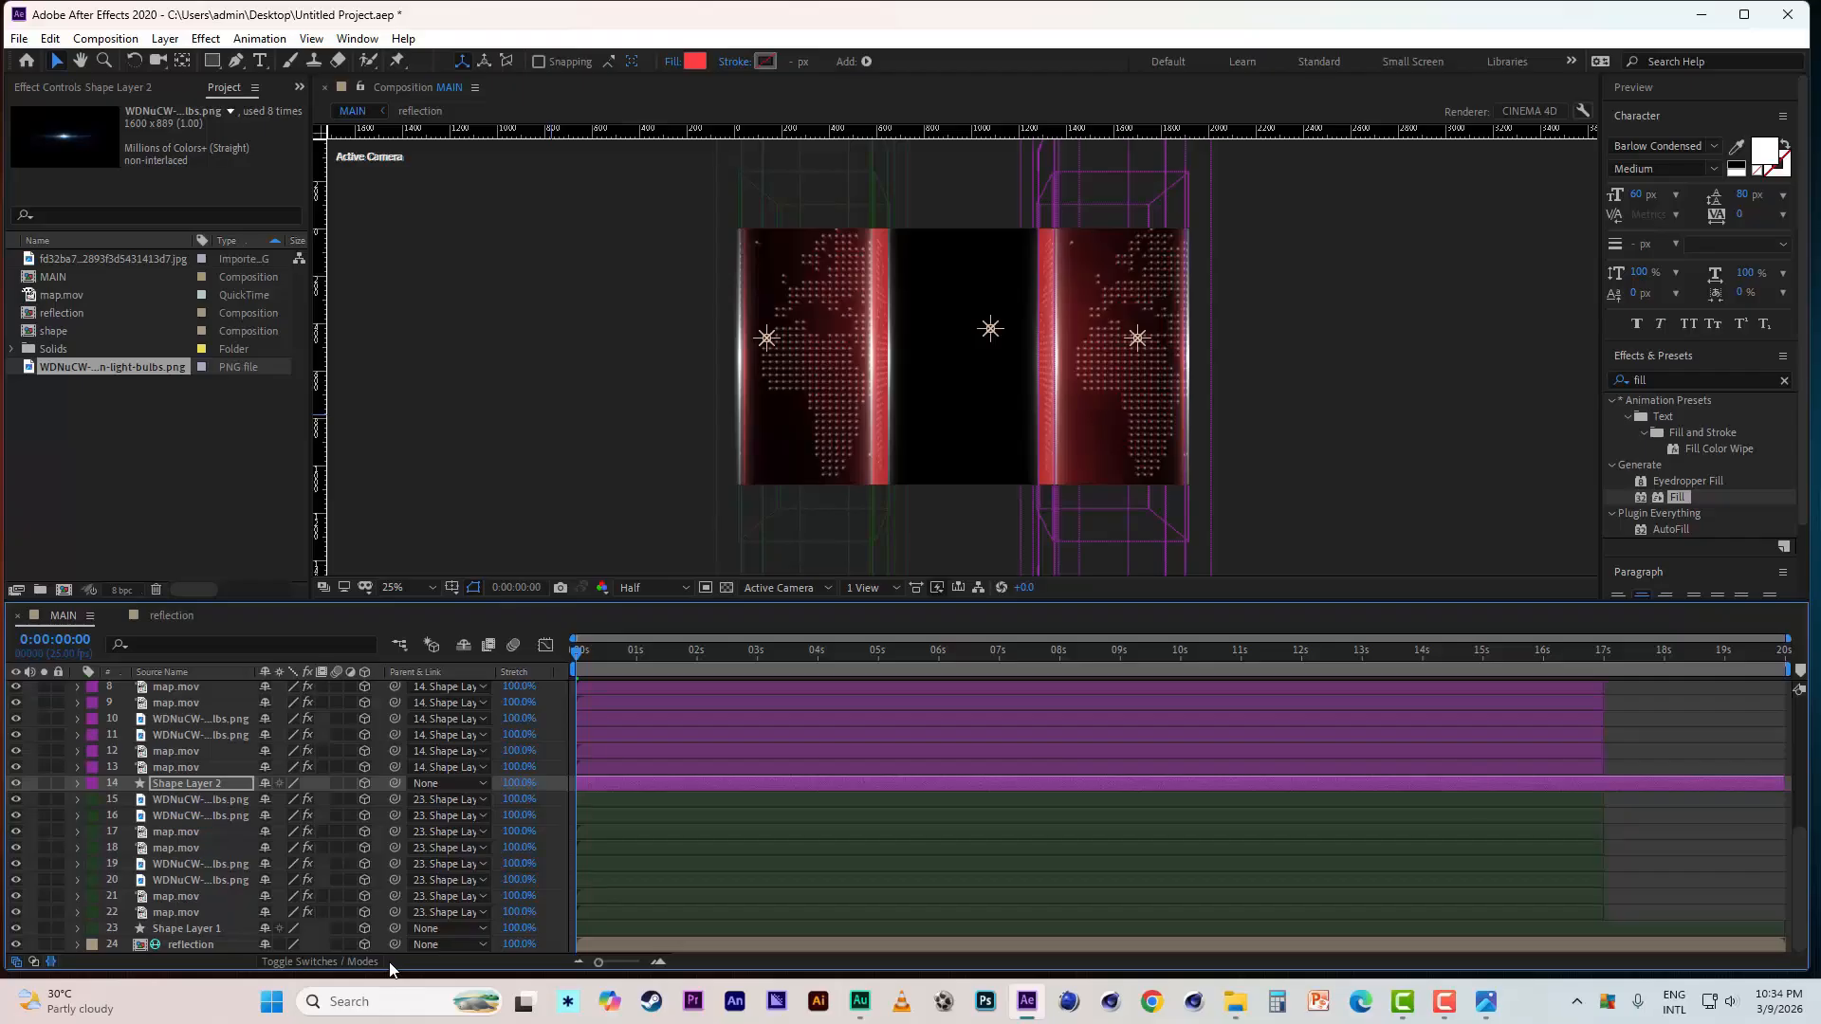
pyautogui.click(19, 38)
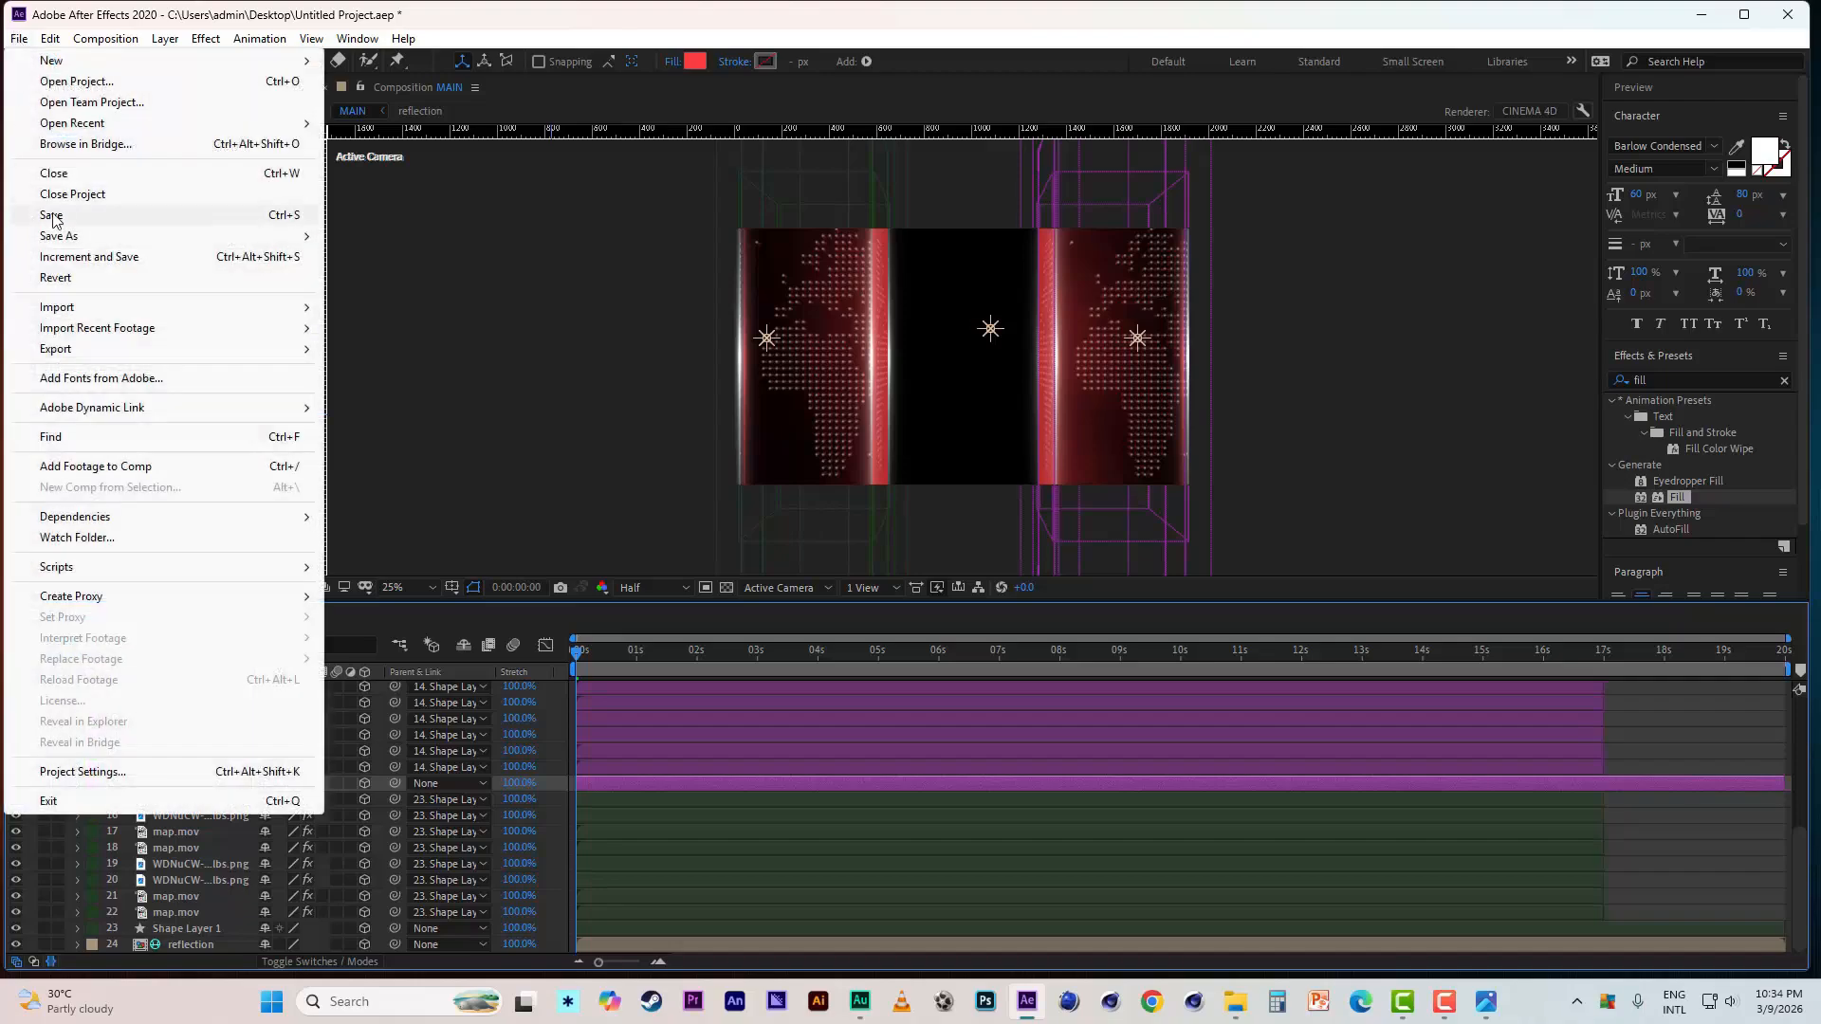
pyautogui.click(53, 215)
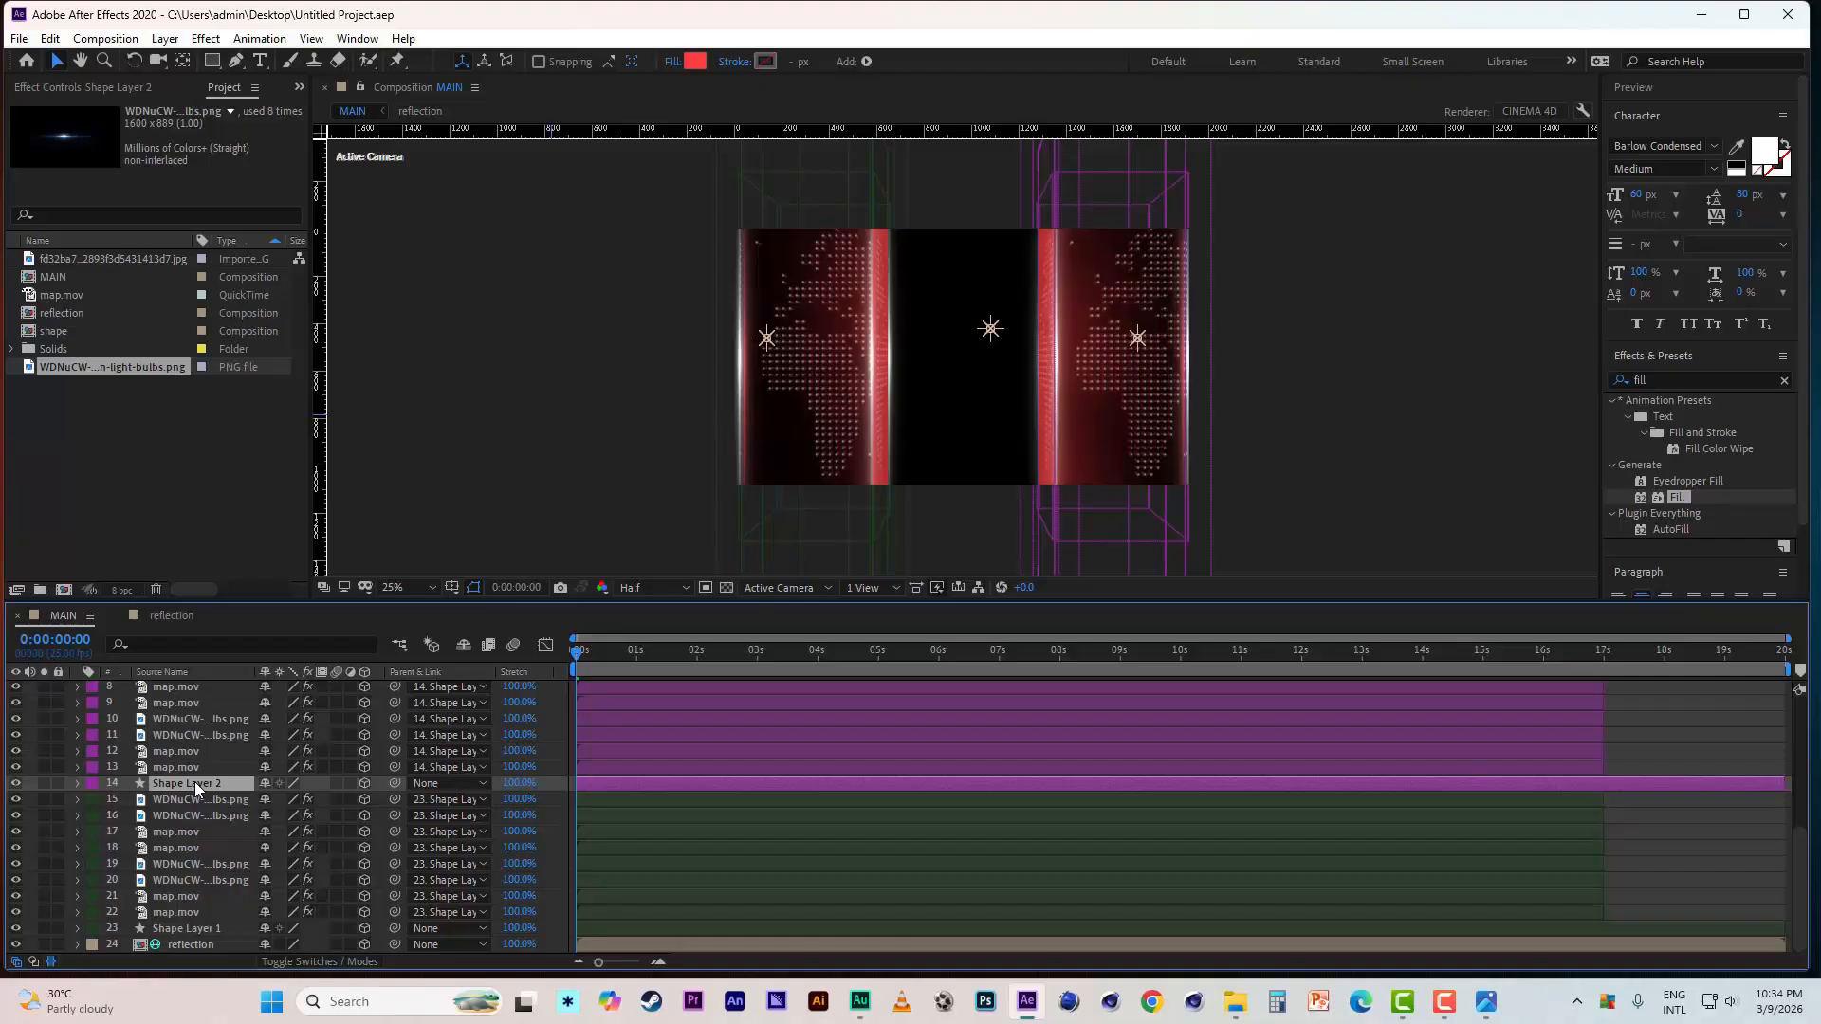
# - Set Shape Layer 2's Z Rotation keyframe at 16 seconds to -3 revolutions so its box spins the opposite way
pyautogui.press('r')
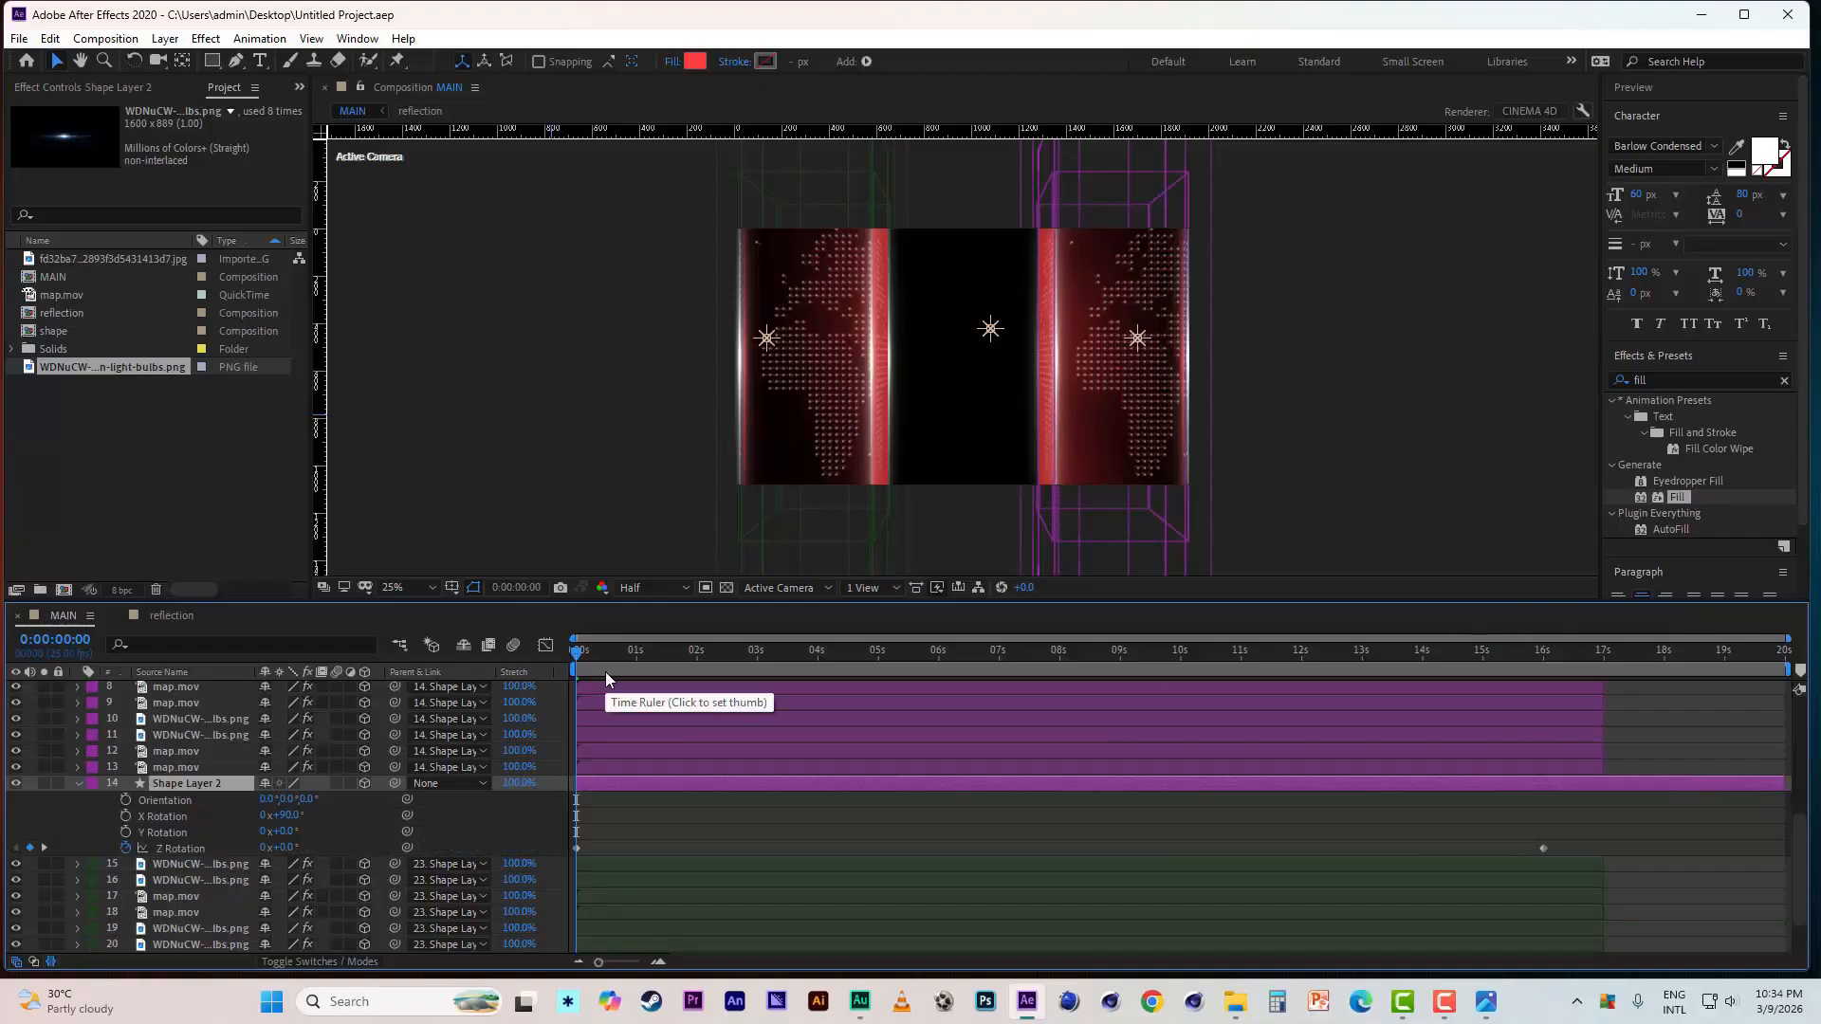
pyautogui.press('space')
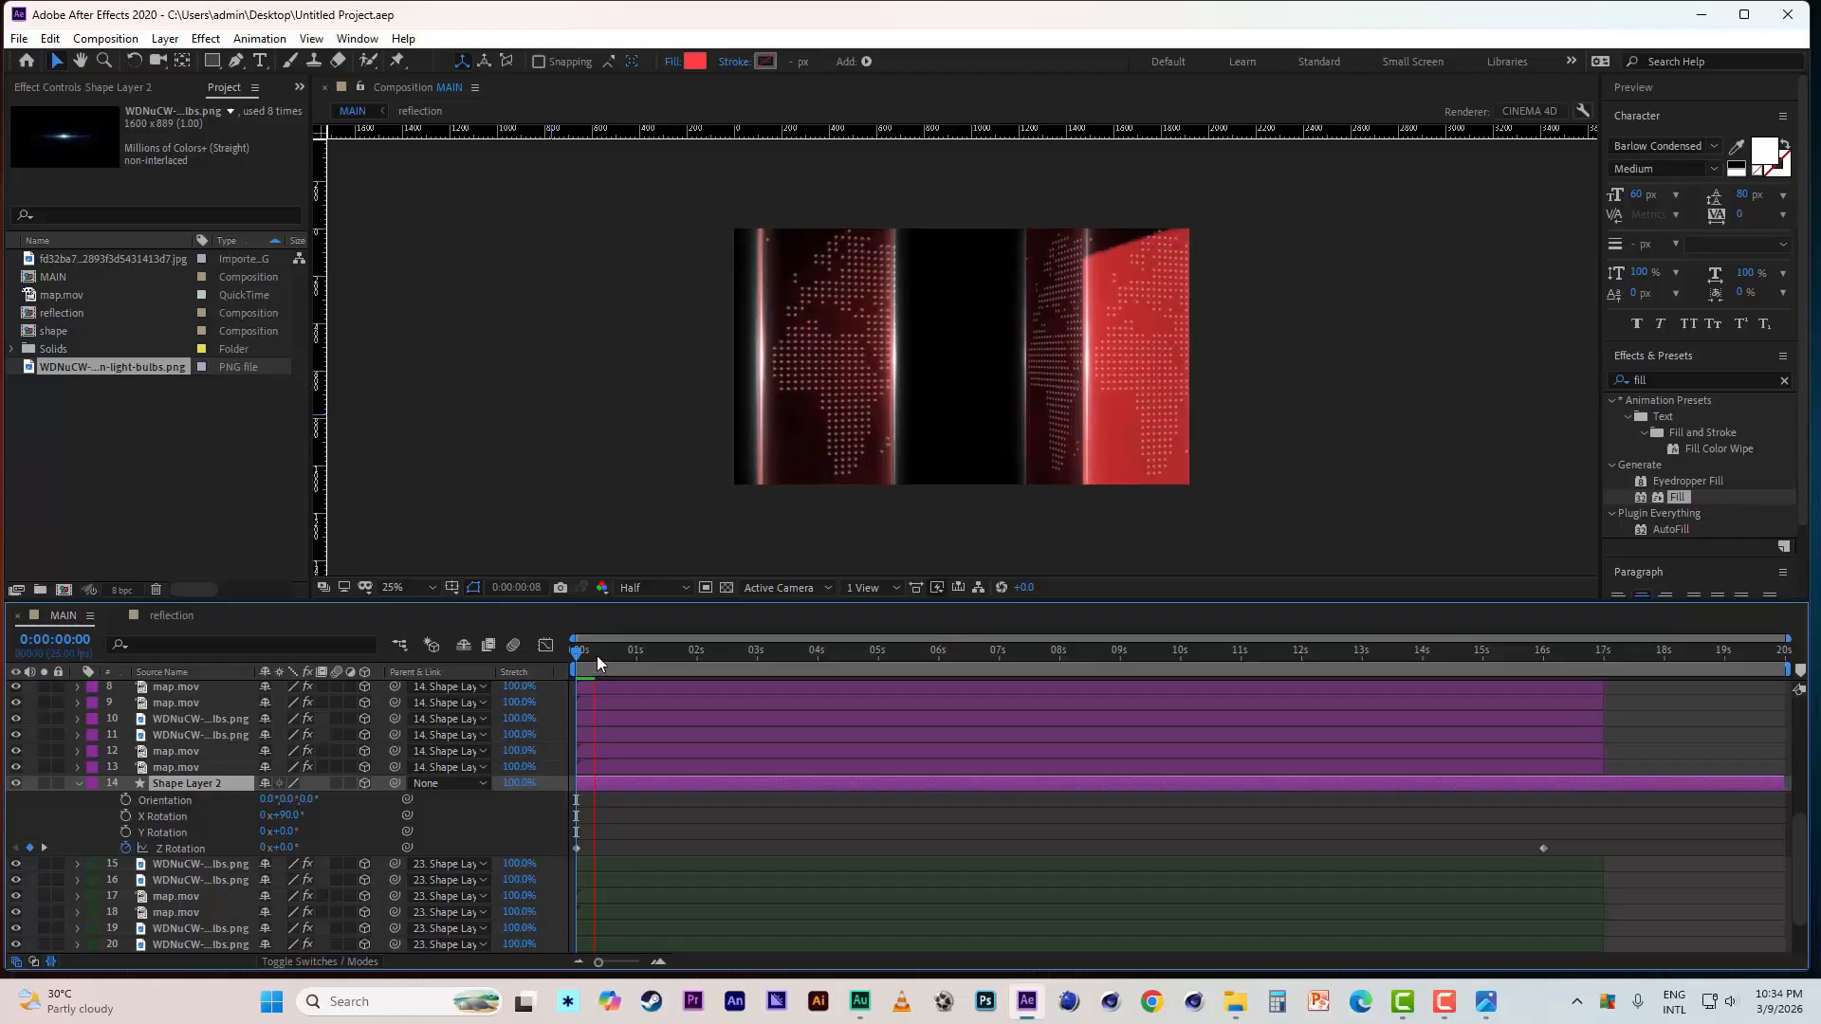
pyautogui.moveTo(575, 656); pyautogui.dragTo(1540, 624)
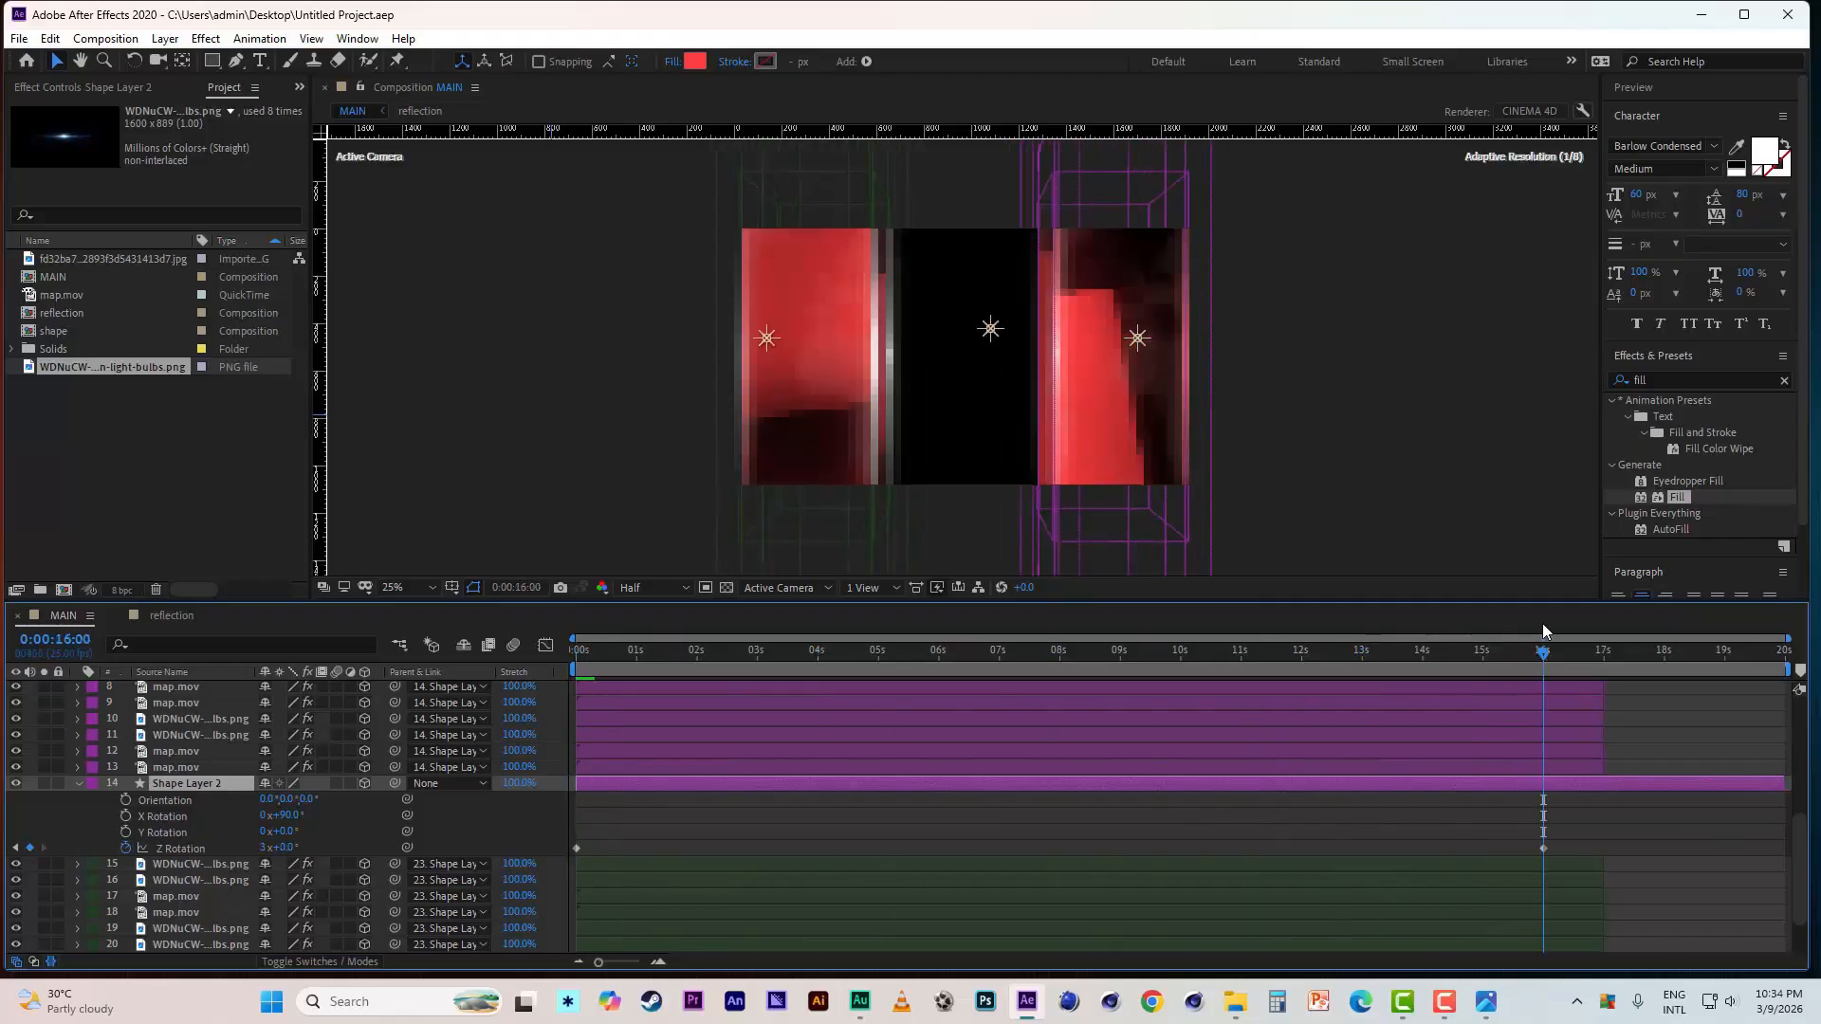
pyautogui.click(263, 848)
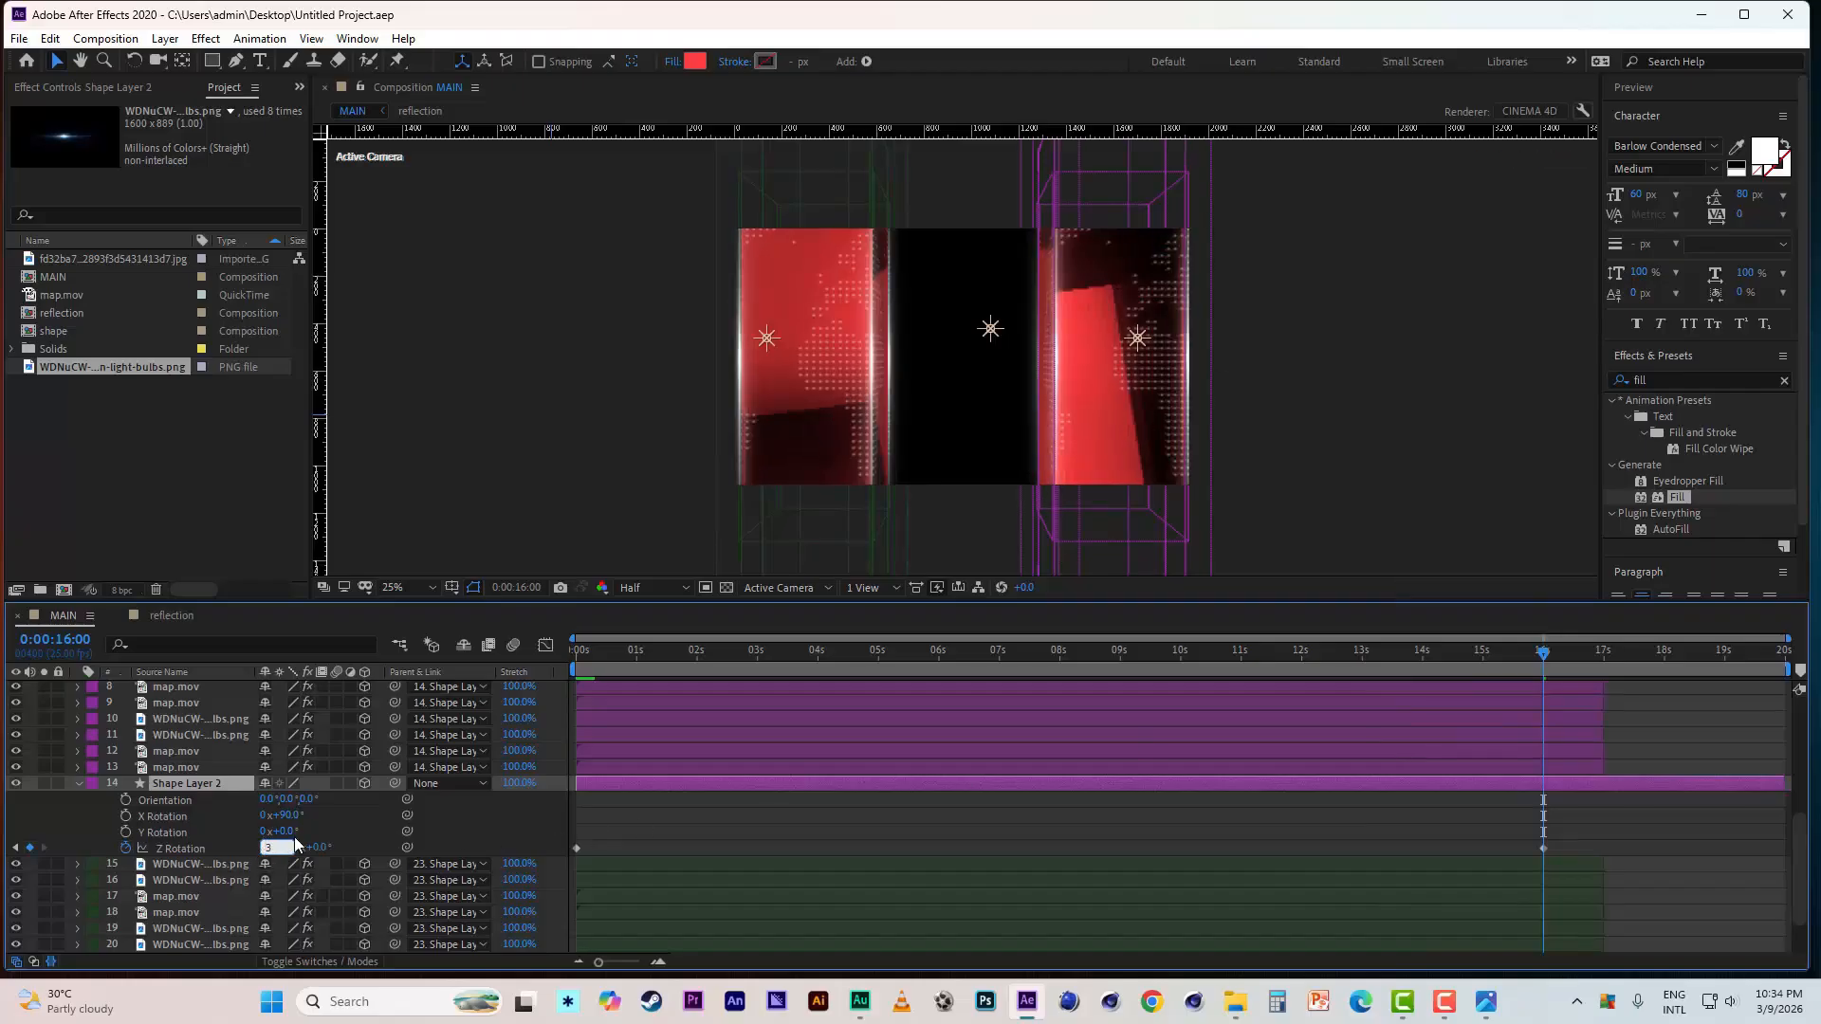
pyautogui.write('-3')
pyautogui.press('Return')
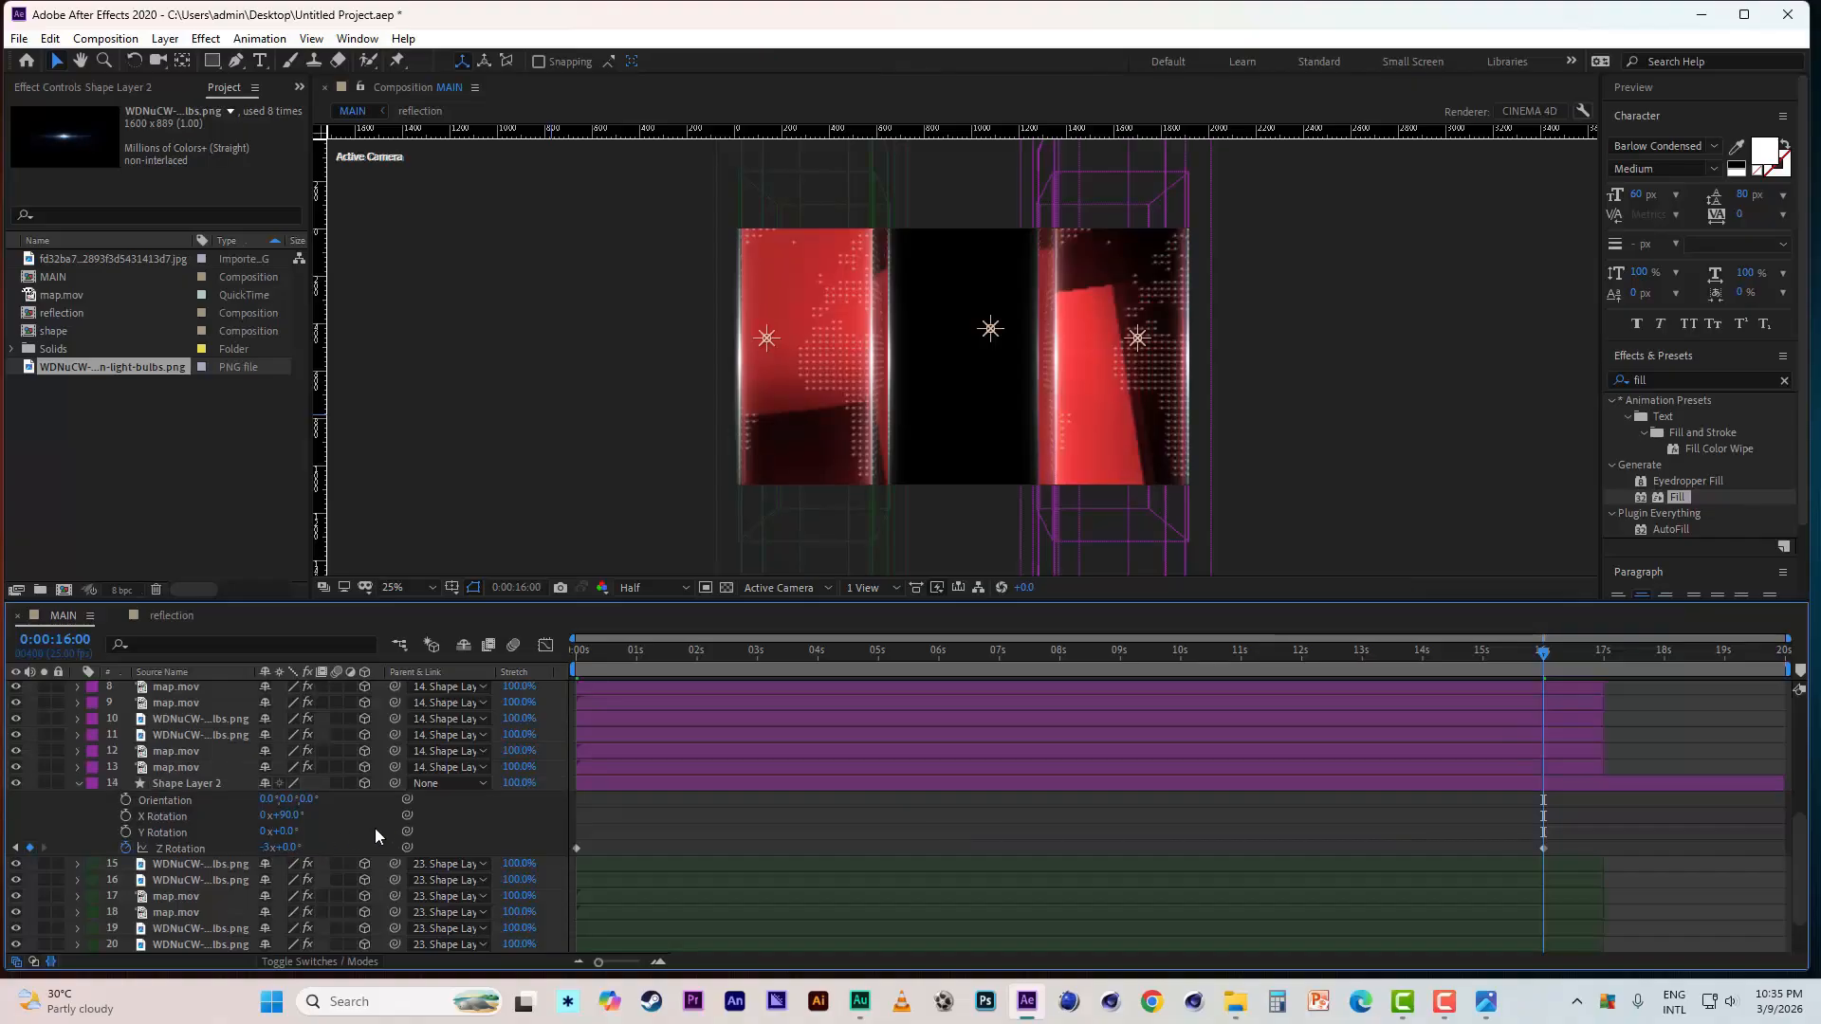
# - Play the MAIN composition from the start to check both boxes' rotation, and return to the first frame
pyautogui.moveTo(601, 653); pyautogui.dragTo(501, 651)
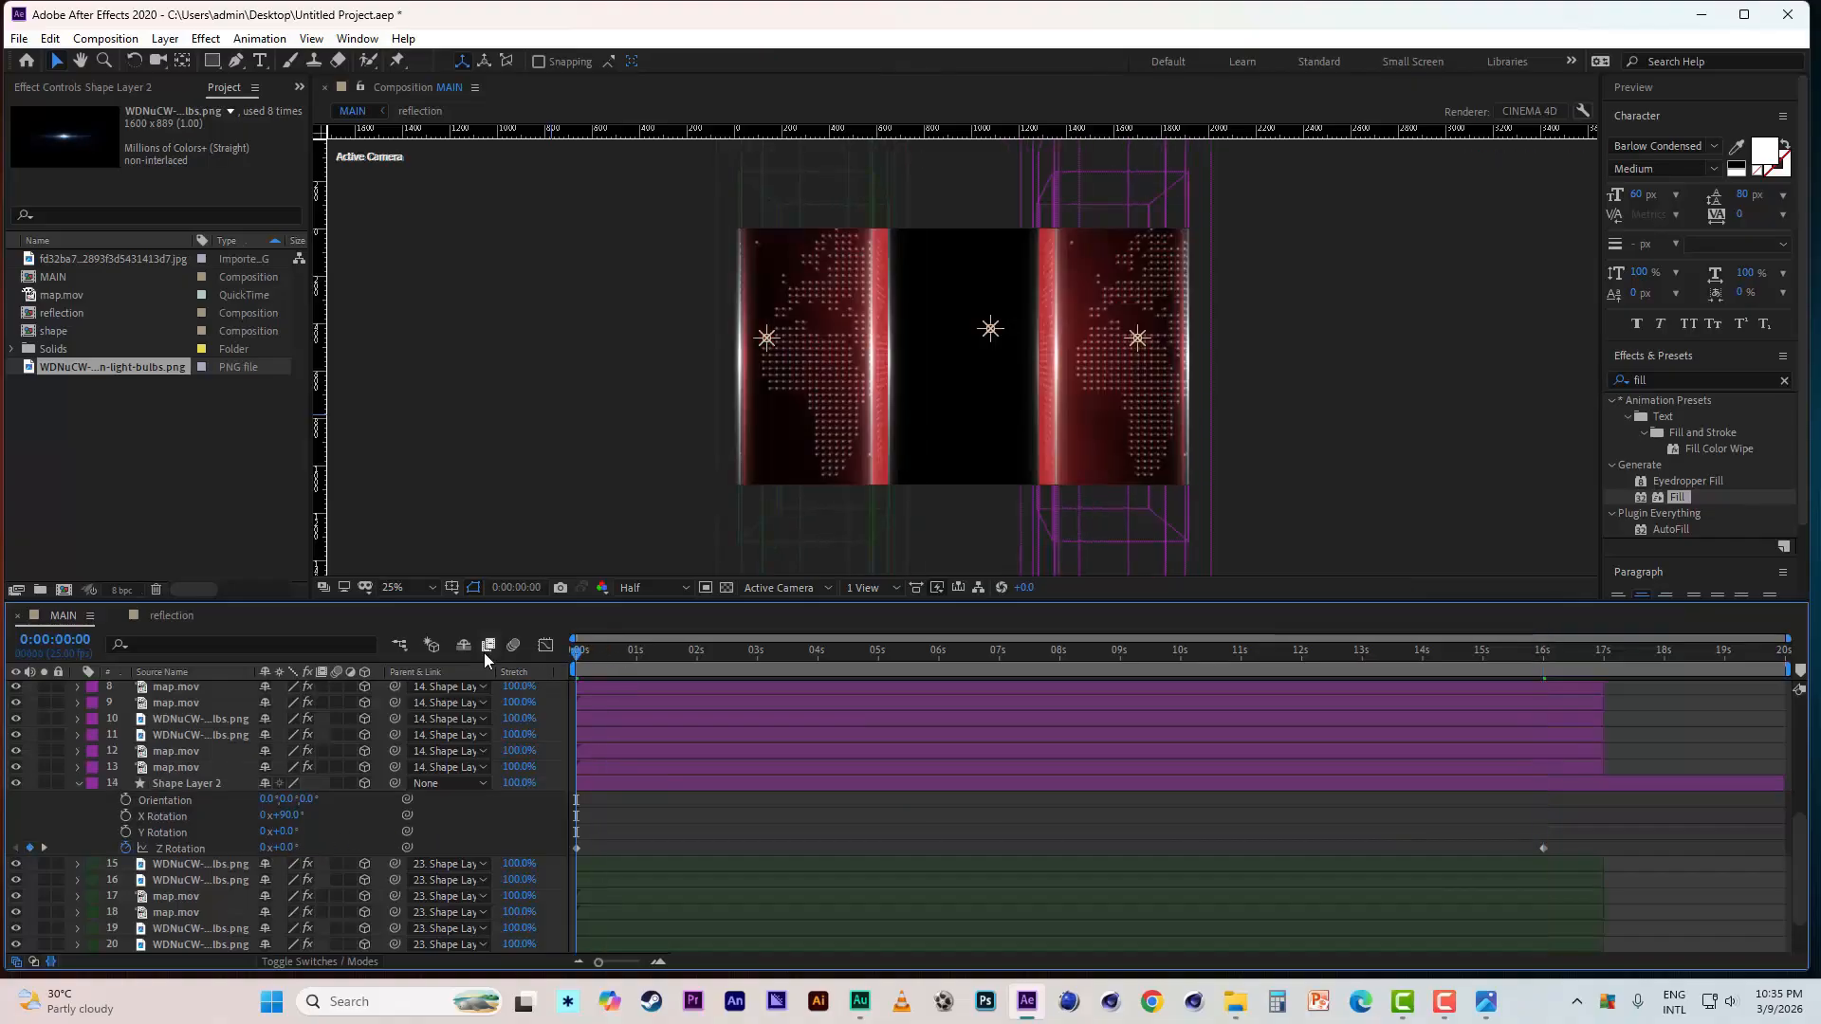
pyautogui.press('space')
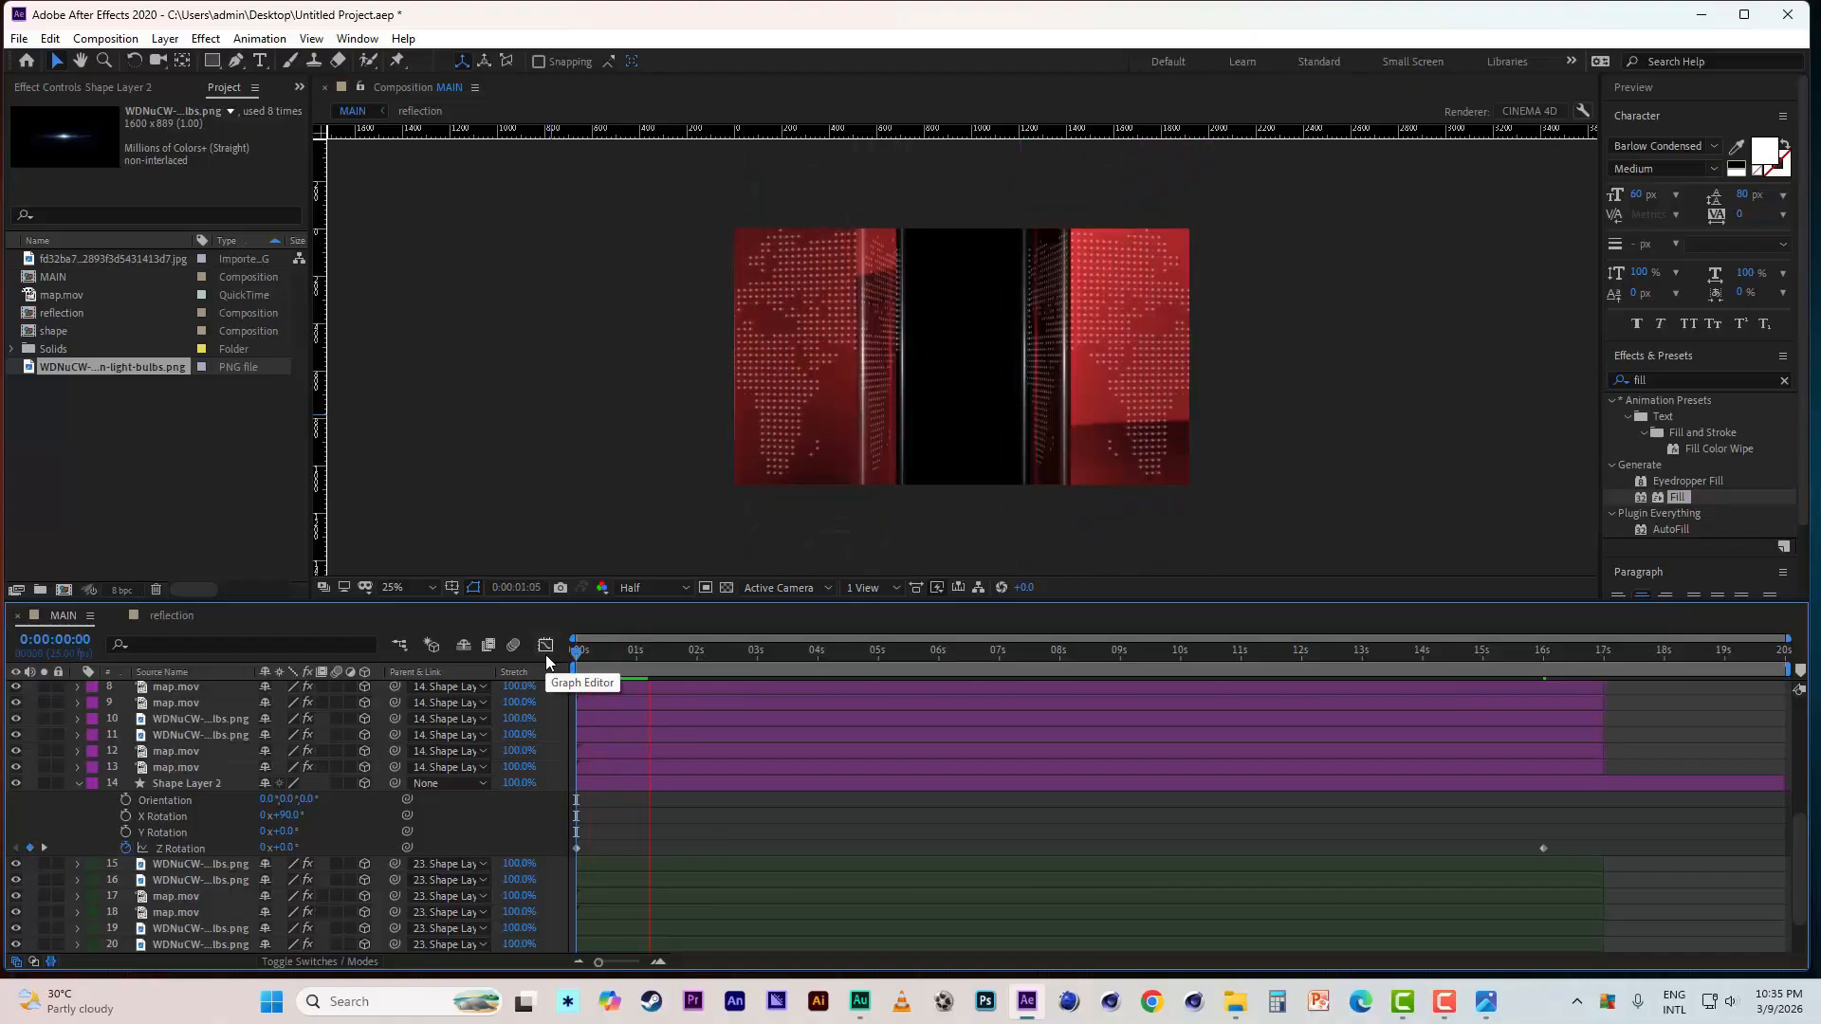
pyautogui.press('space')
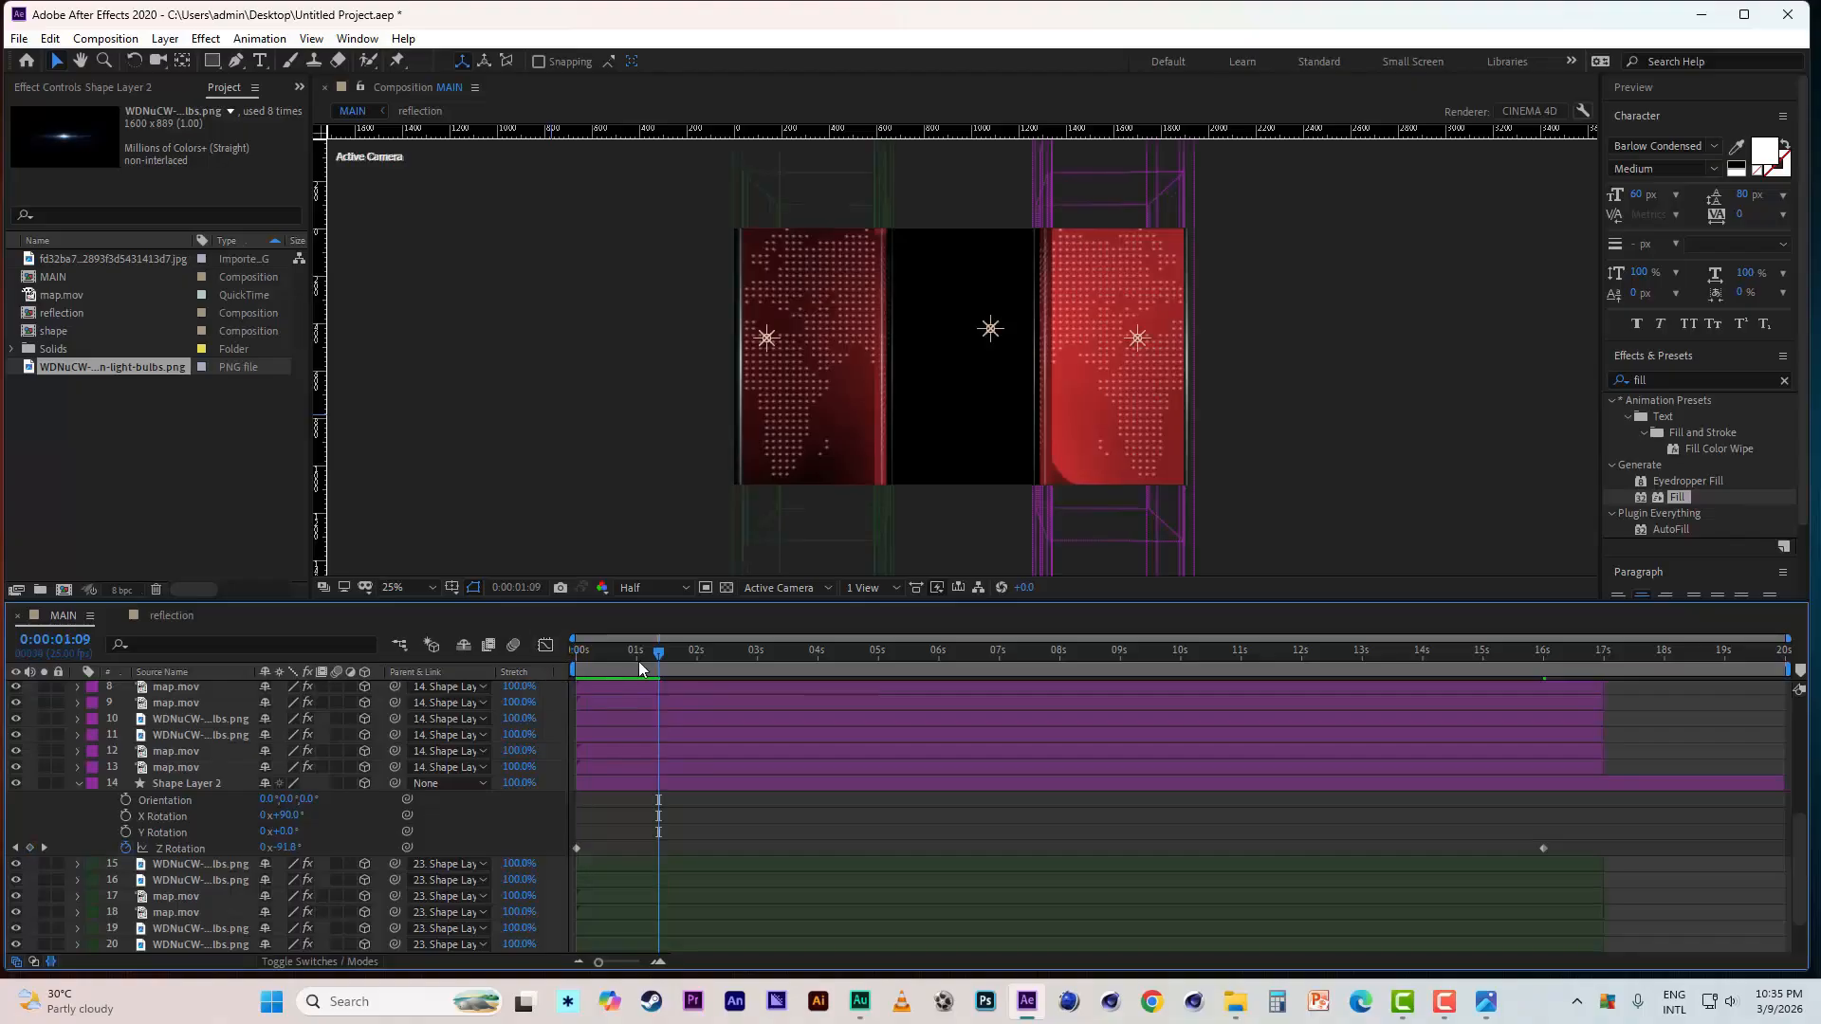
pyautogui.moveTo(658, 654); pyautogui.dragTo(567, 657)
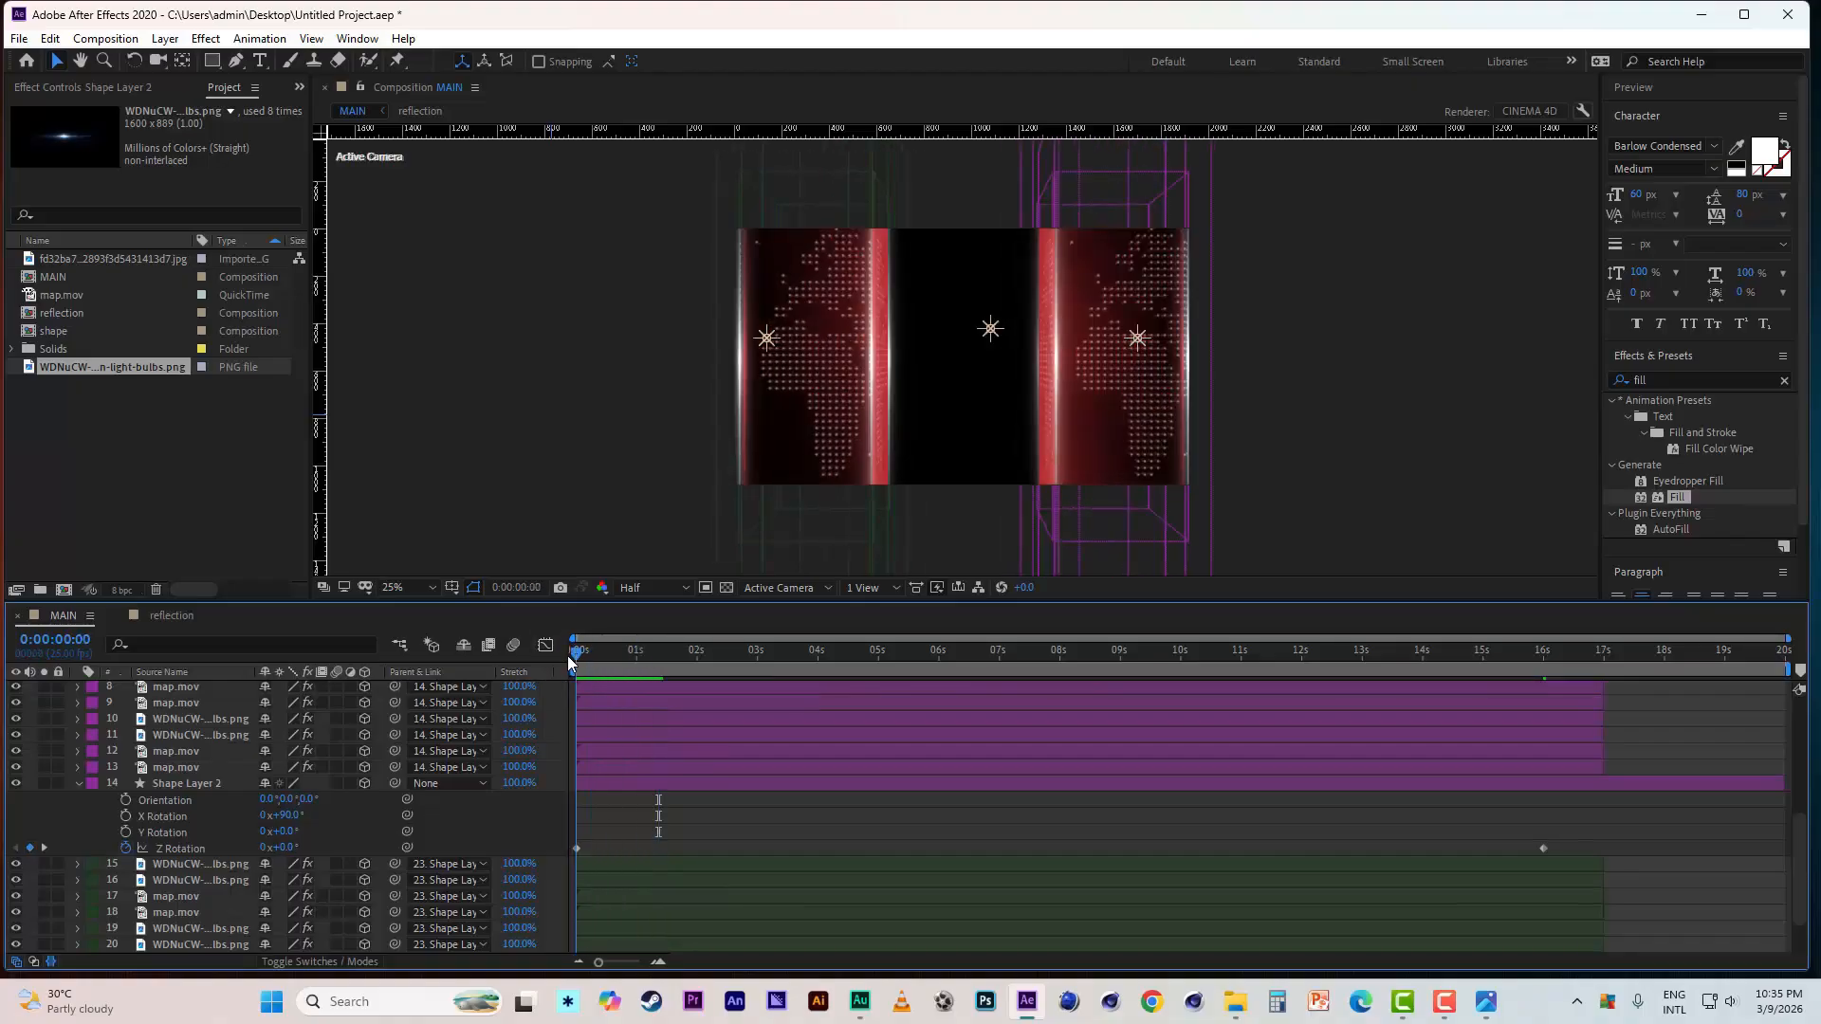
# - Move Point Light 2 horizontally left past the frame's left edge, and check the lights from Custom View 1 before returning to Active Camera
pyautogui.scroll(5, 161, 797)
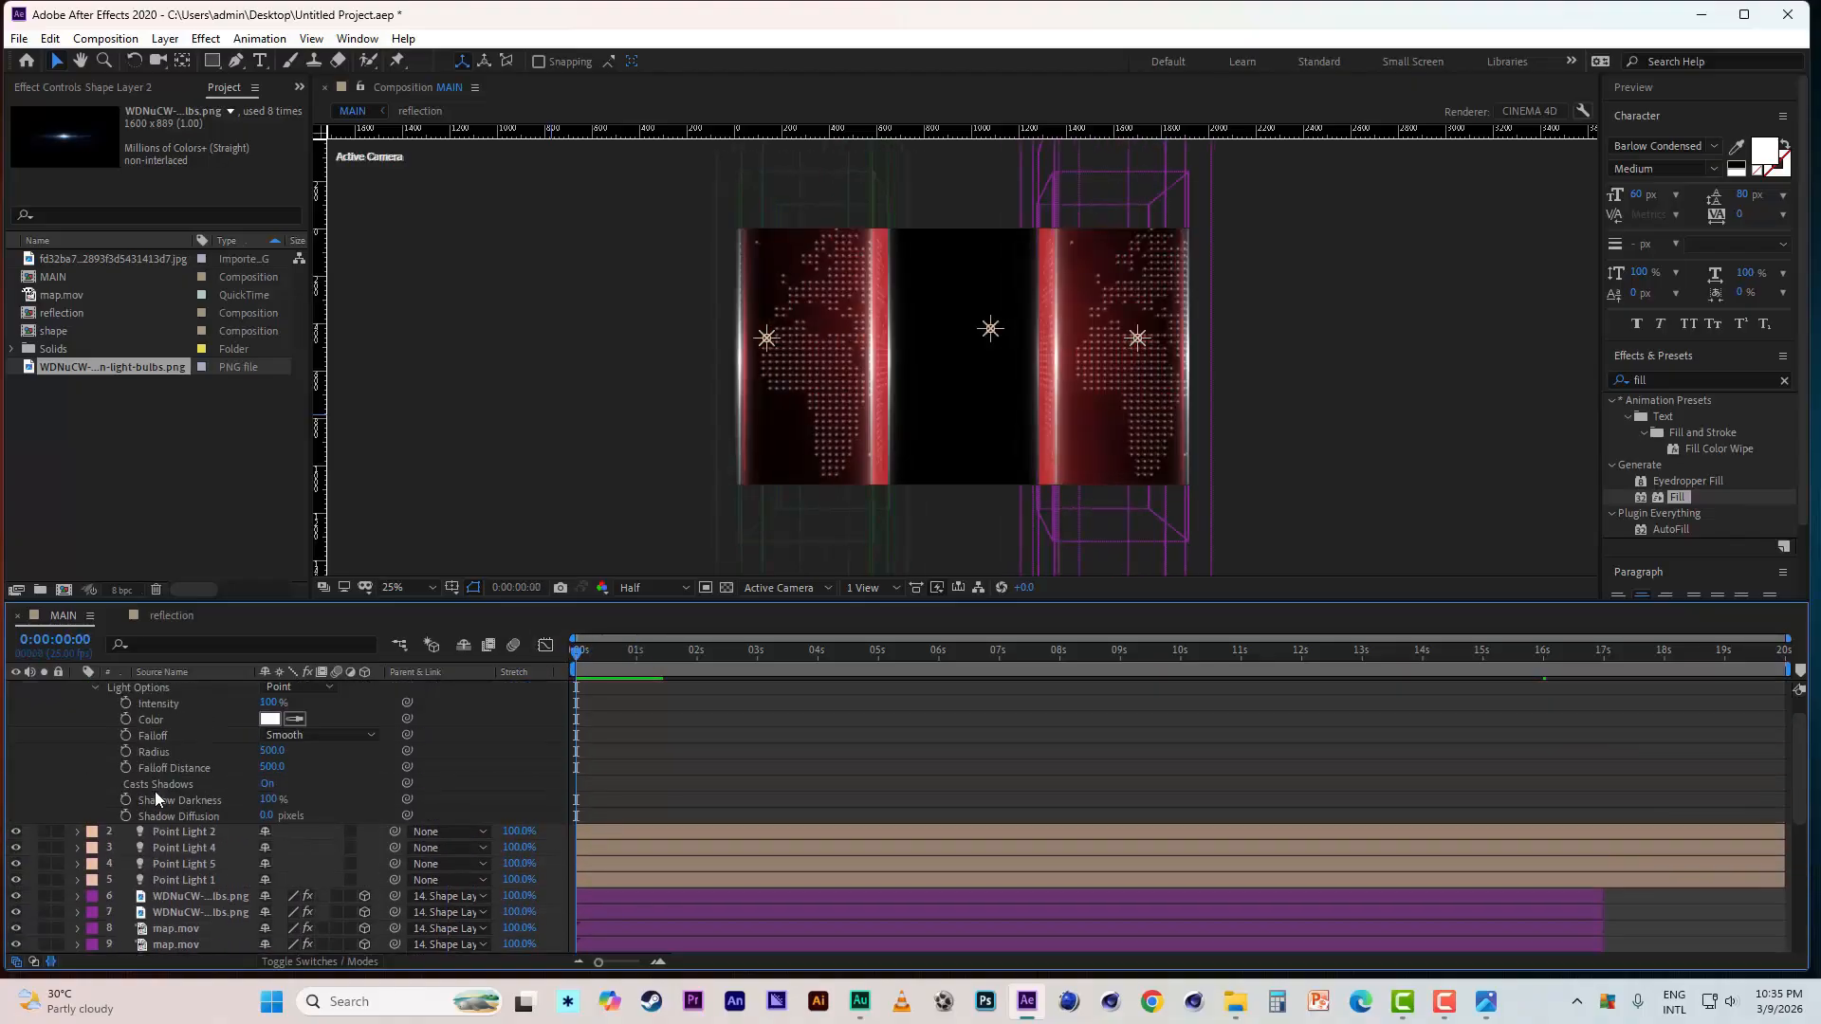
pyautogui.click(195, 832)
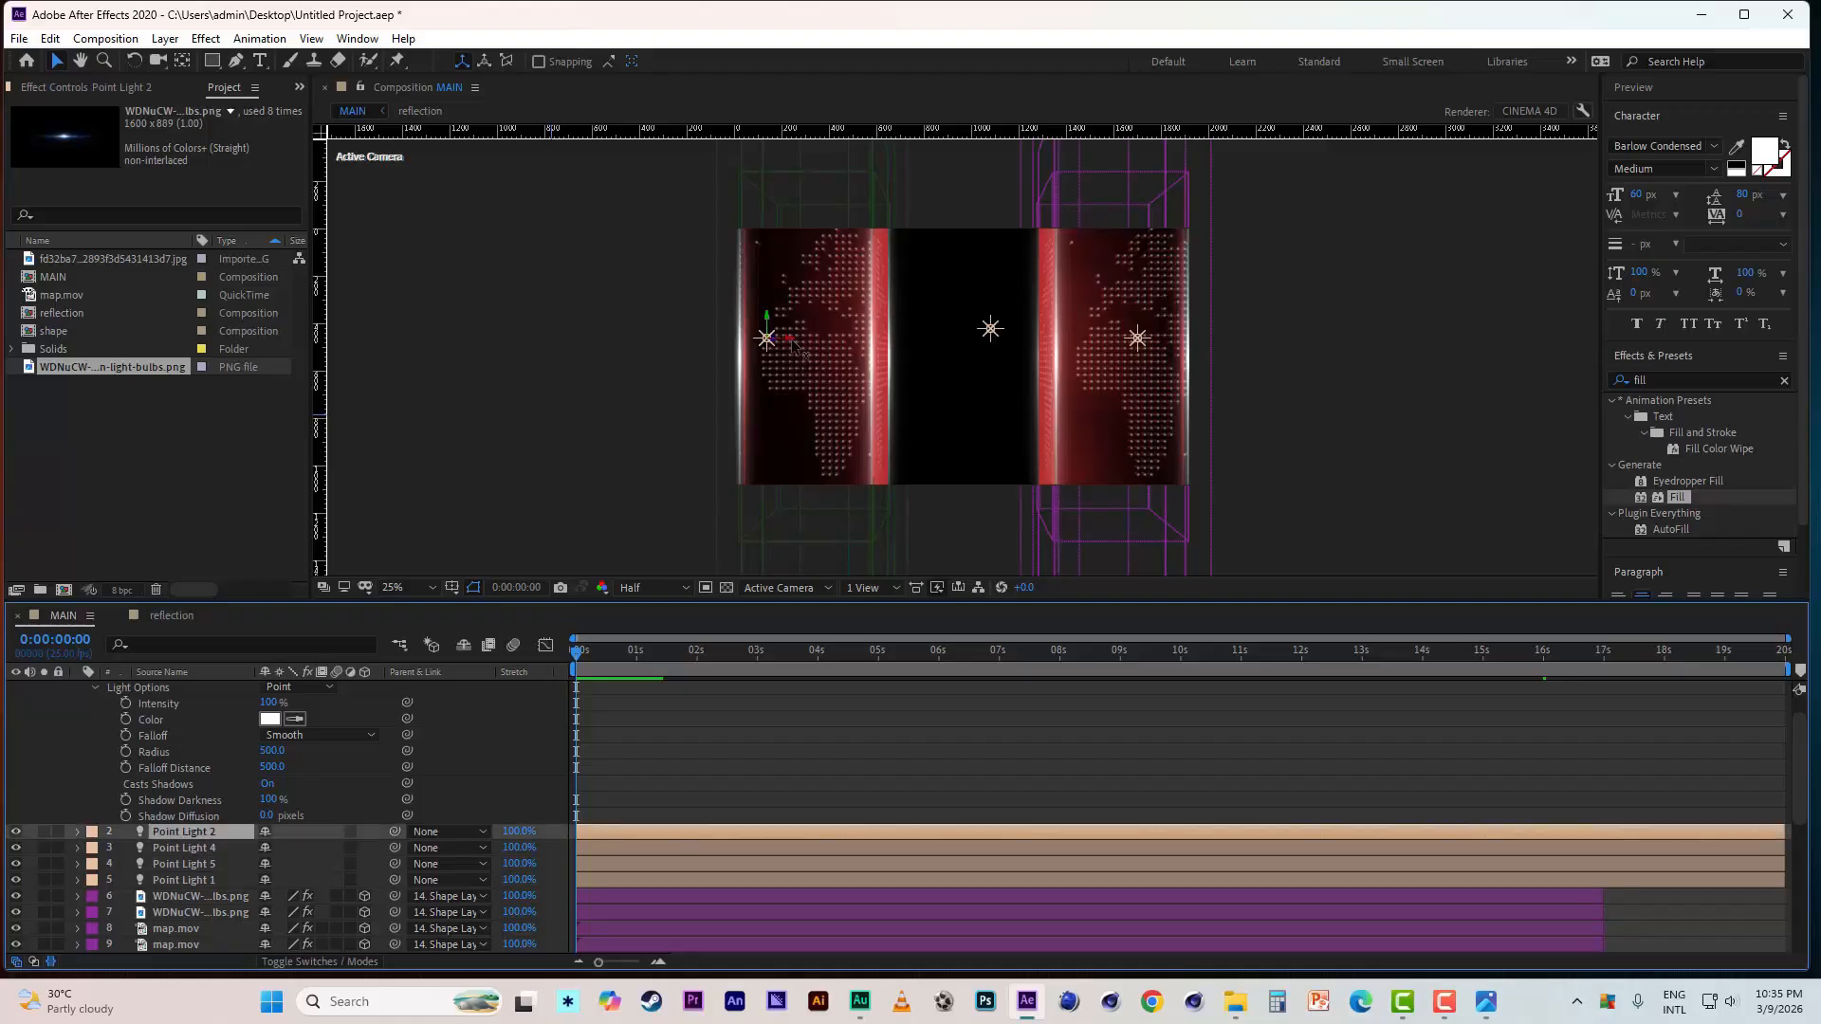
pyautogui.moveTo(791, 342); pyautogui.dragTo(740, 341)
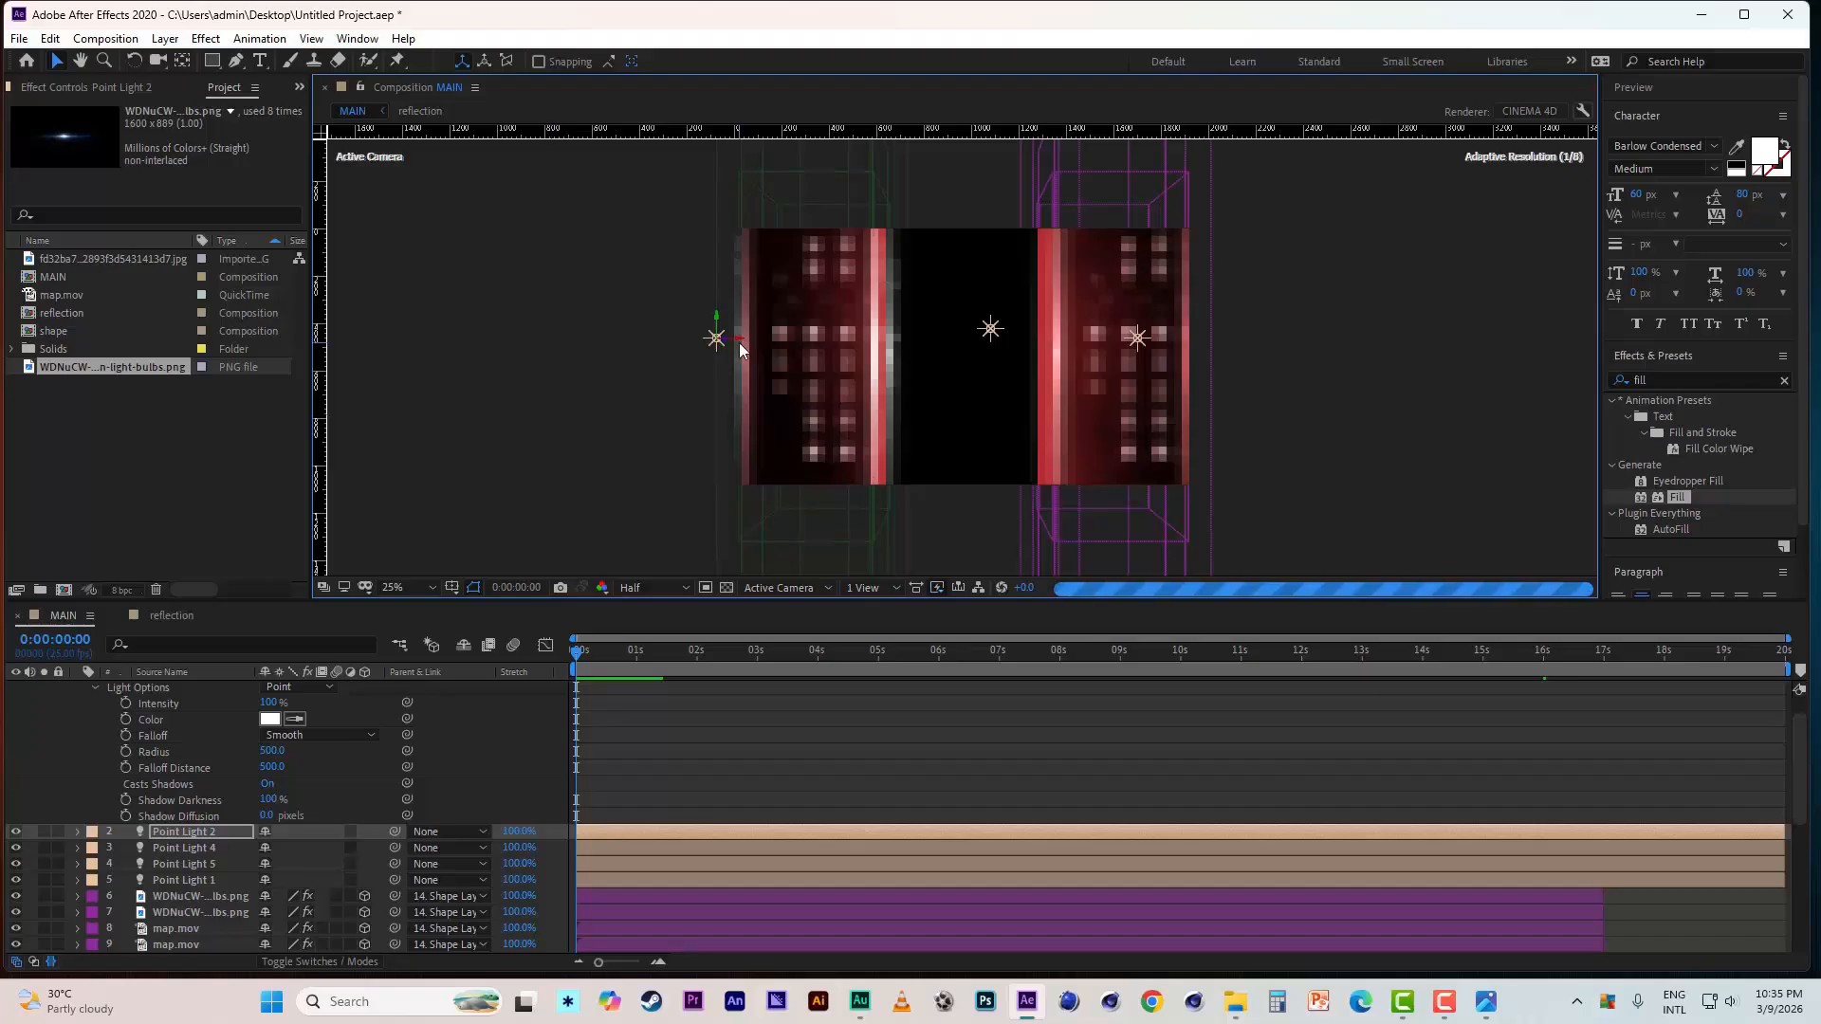
pyautogui.click(804, 588)
pyautogui.click(788, 765)
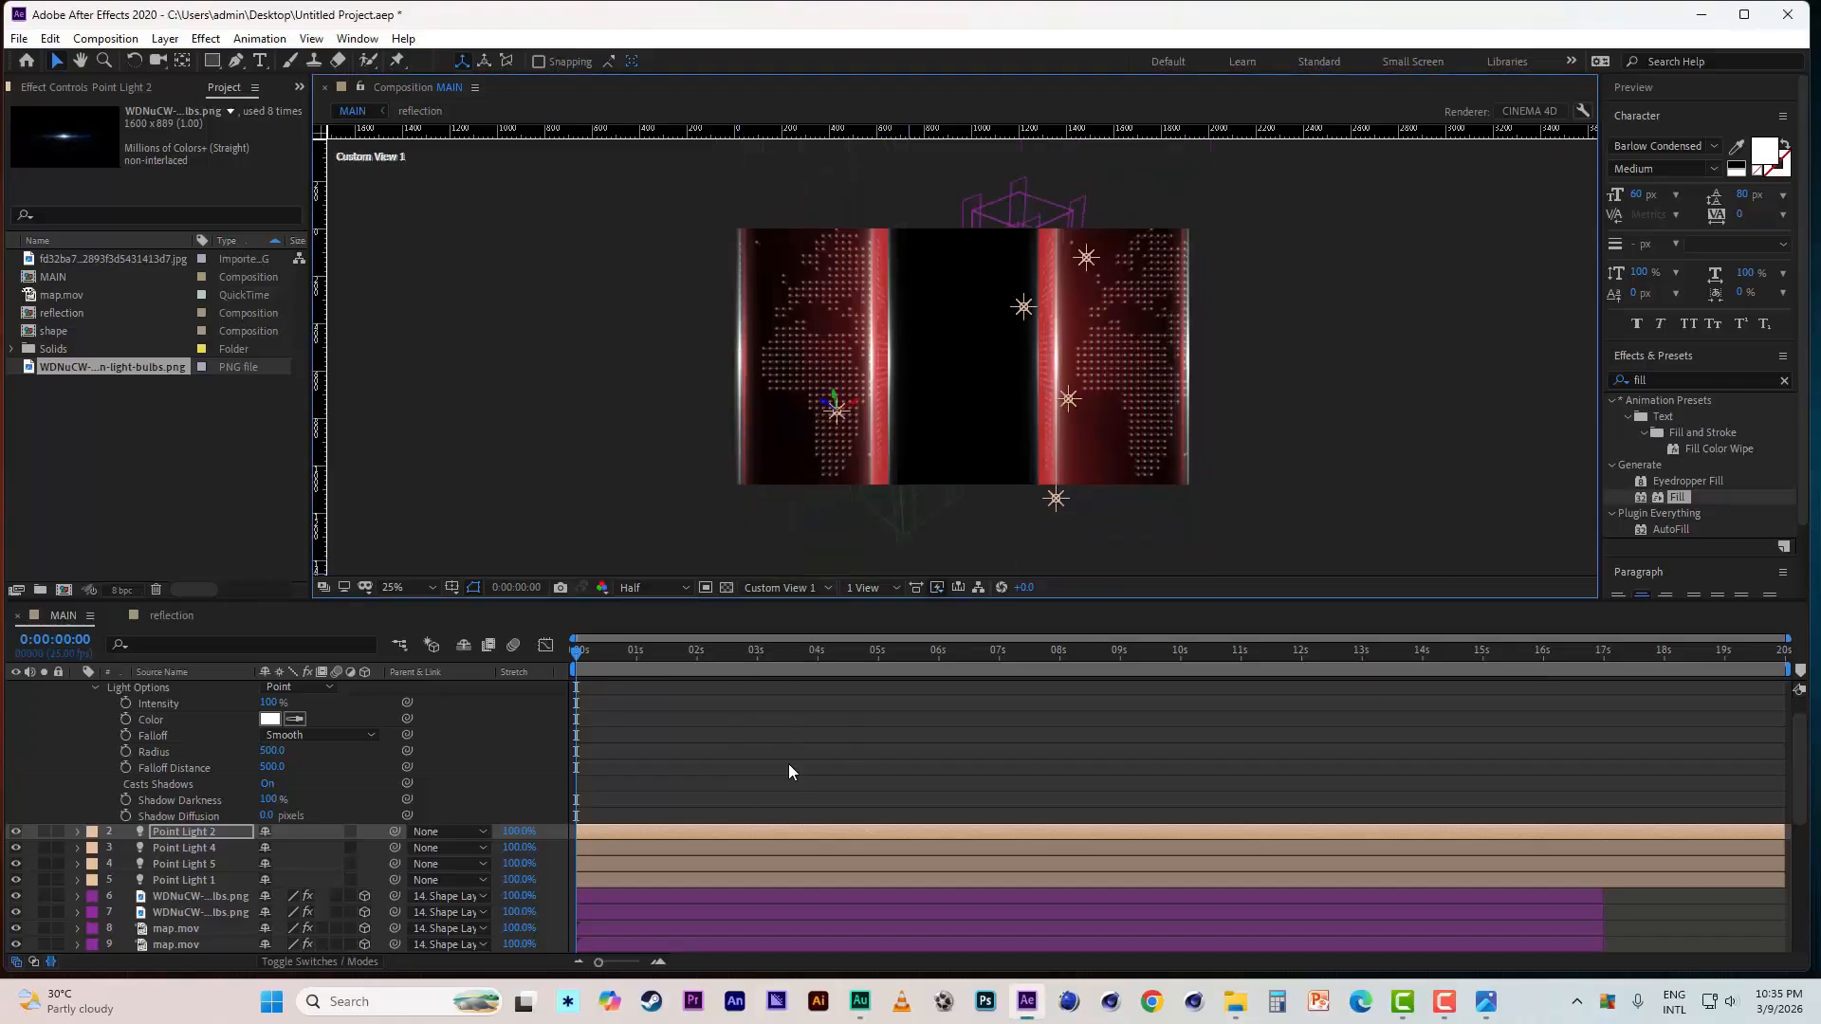
pyautogui.rightClick(33, 716)
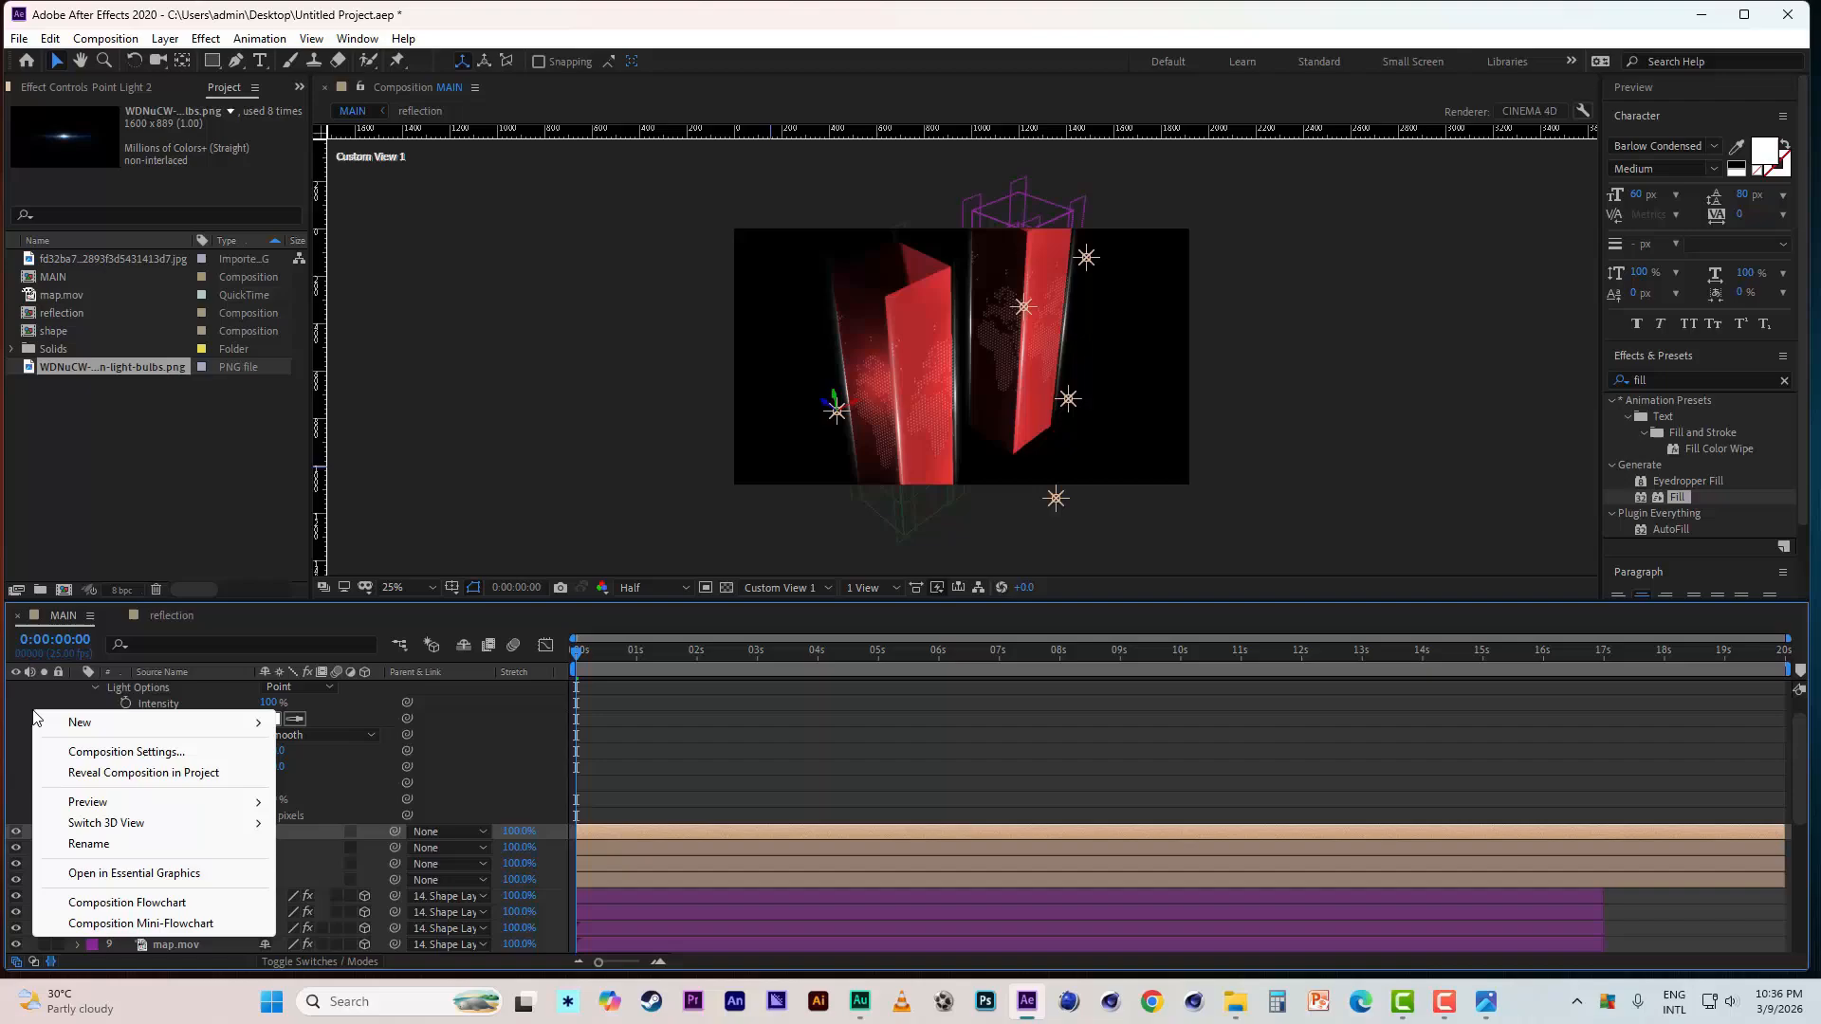
pyautogui.click(805, 588)
pyautogui.click(793, 607)
# - Add a white ambient light with 100% intensity to the MAIN composition
pyautogui.rightClick(52, 724)
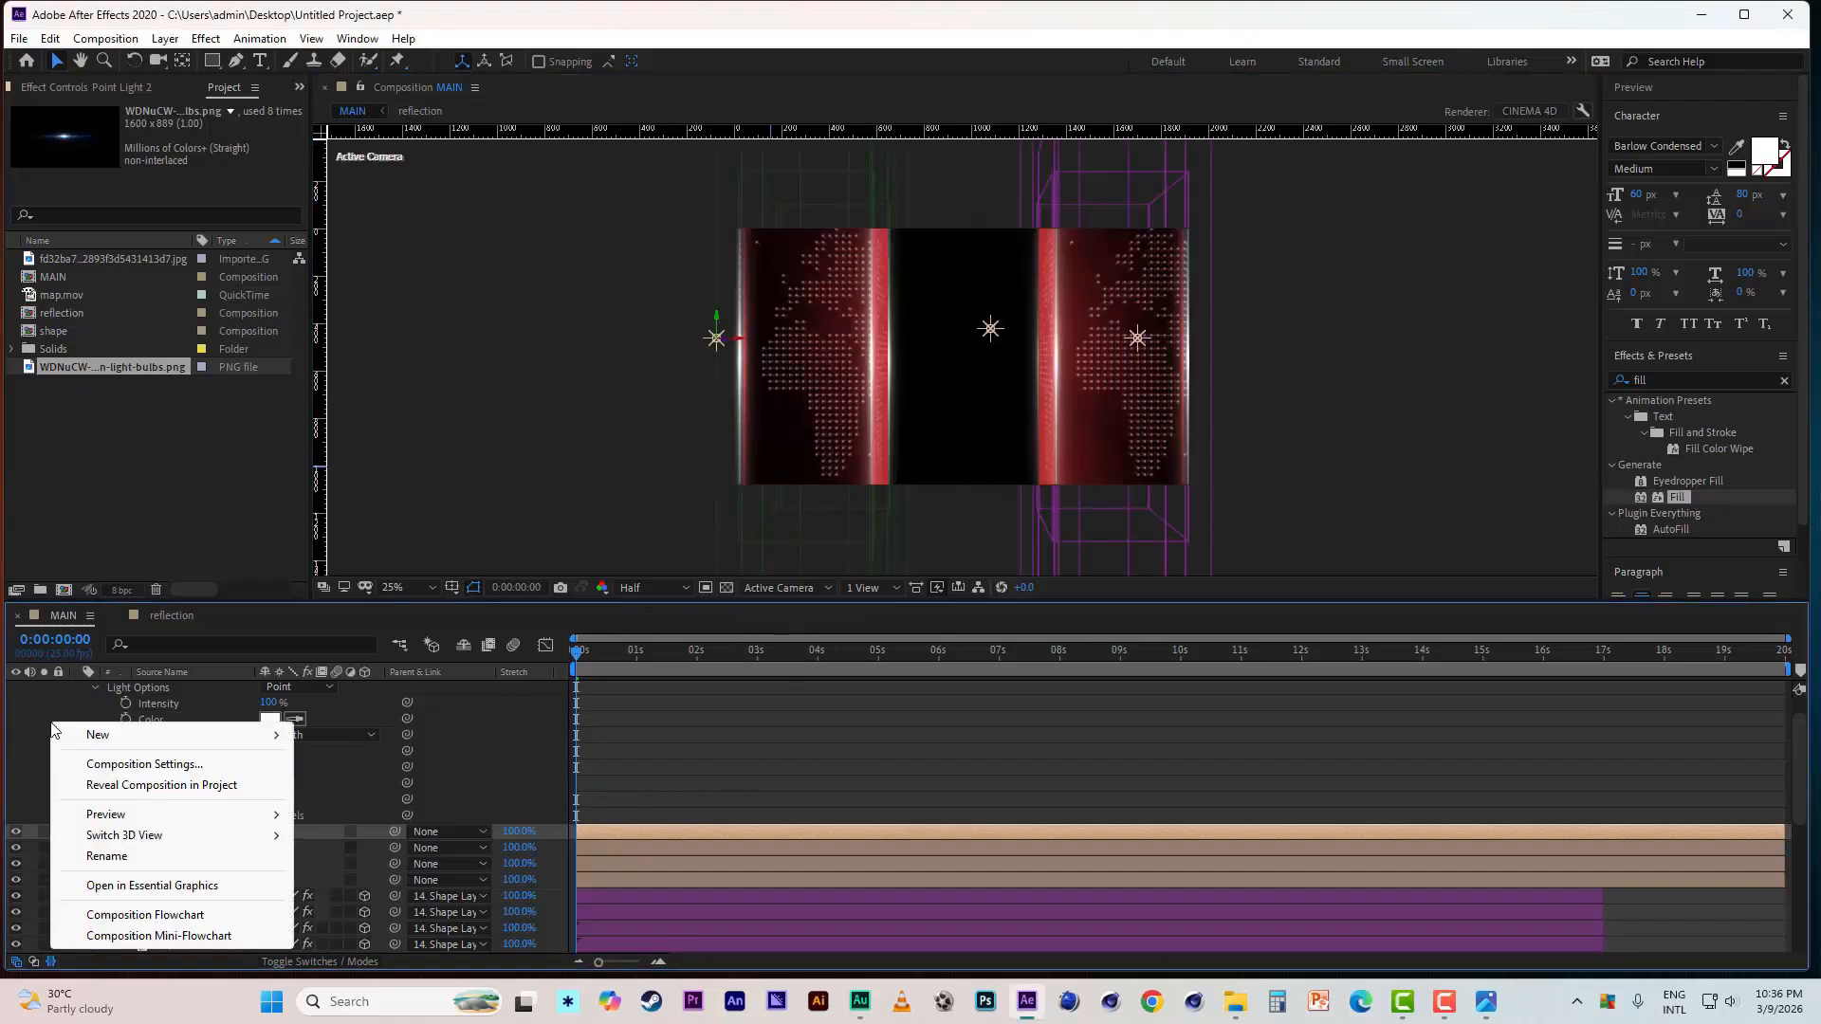
pyautogui.moveTo(104, 735)
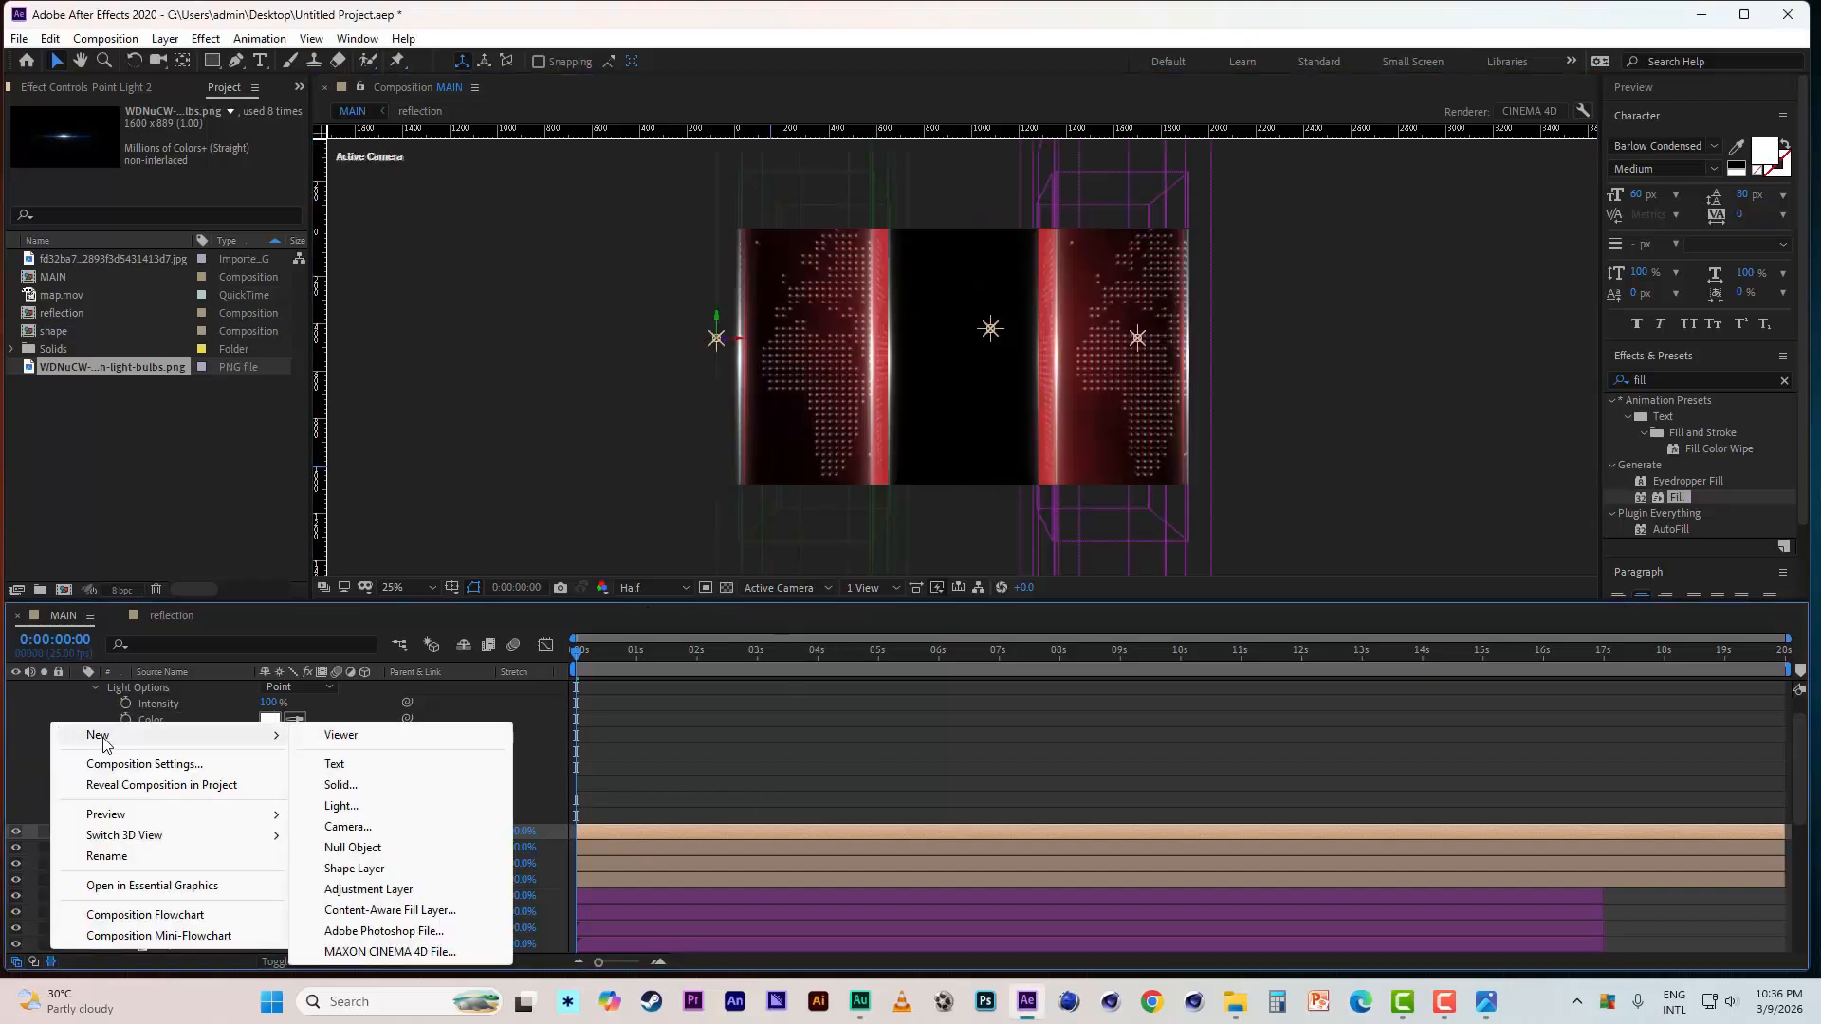
pyautogui.click(342, 806)
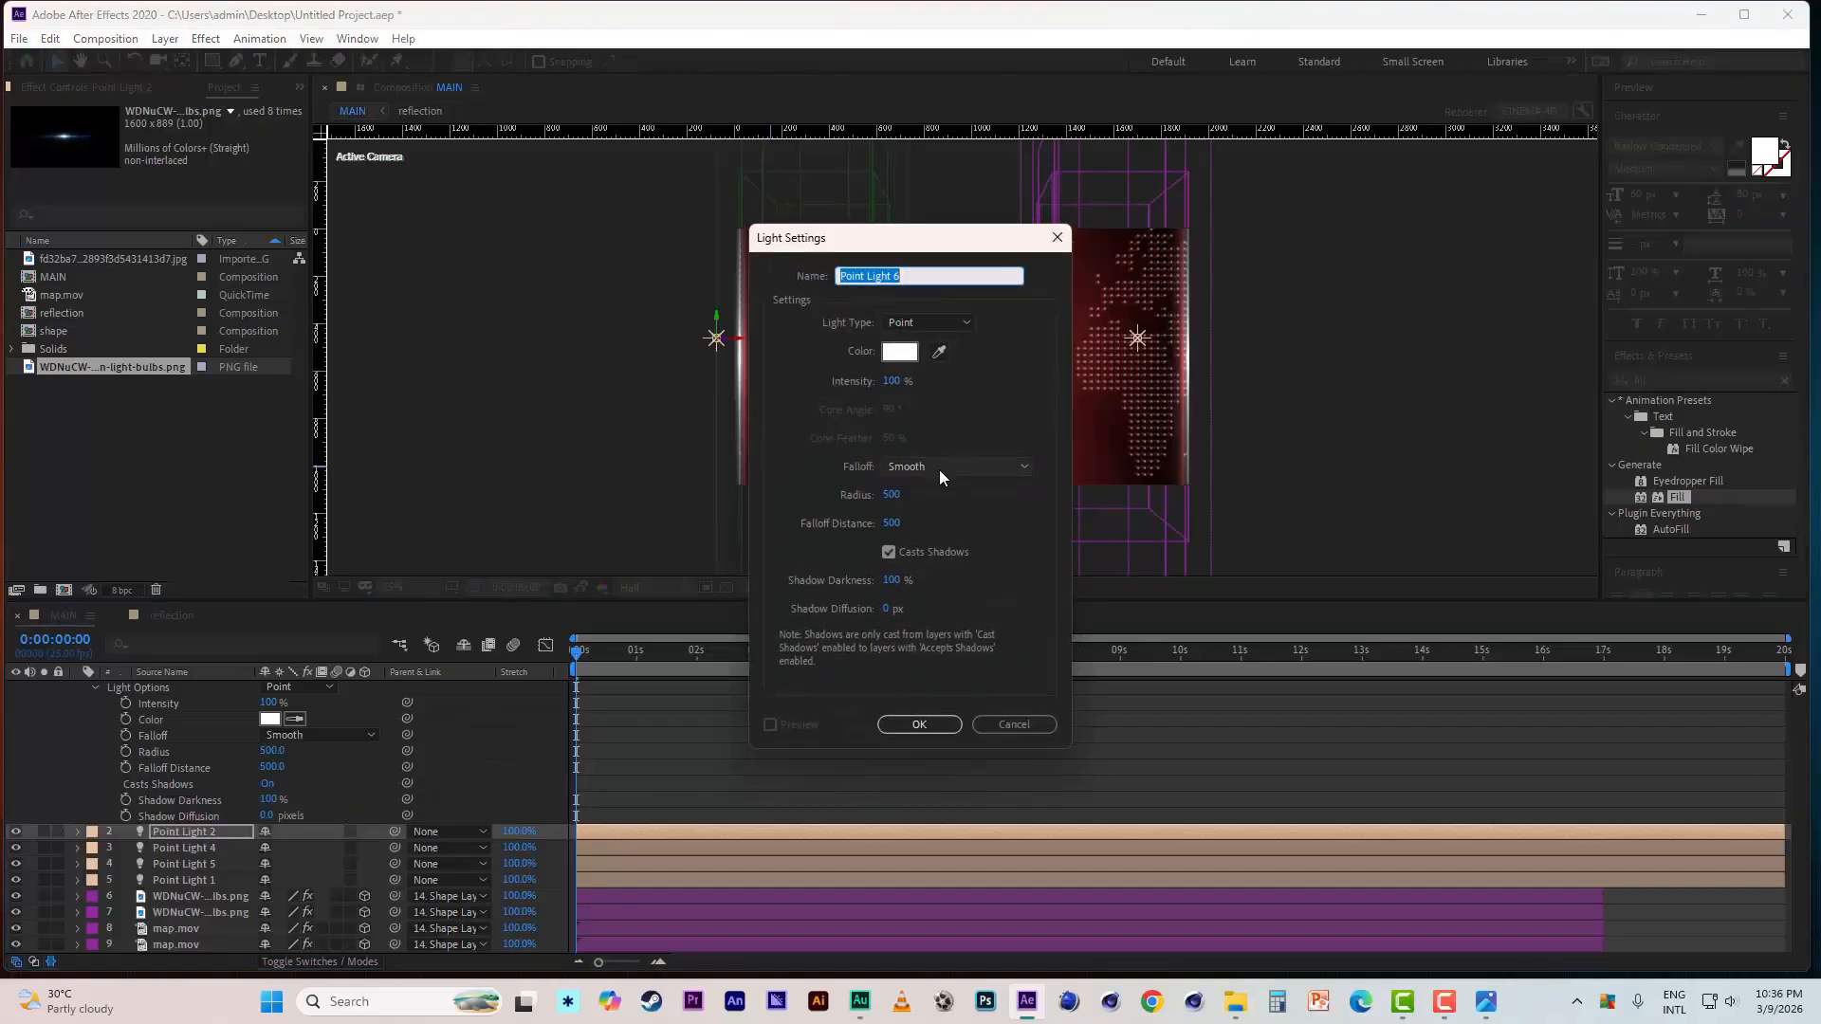
pyautogui.click(920, 322)
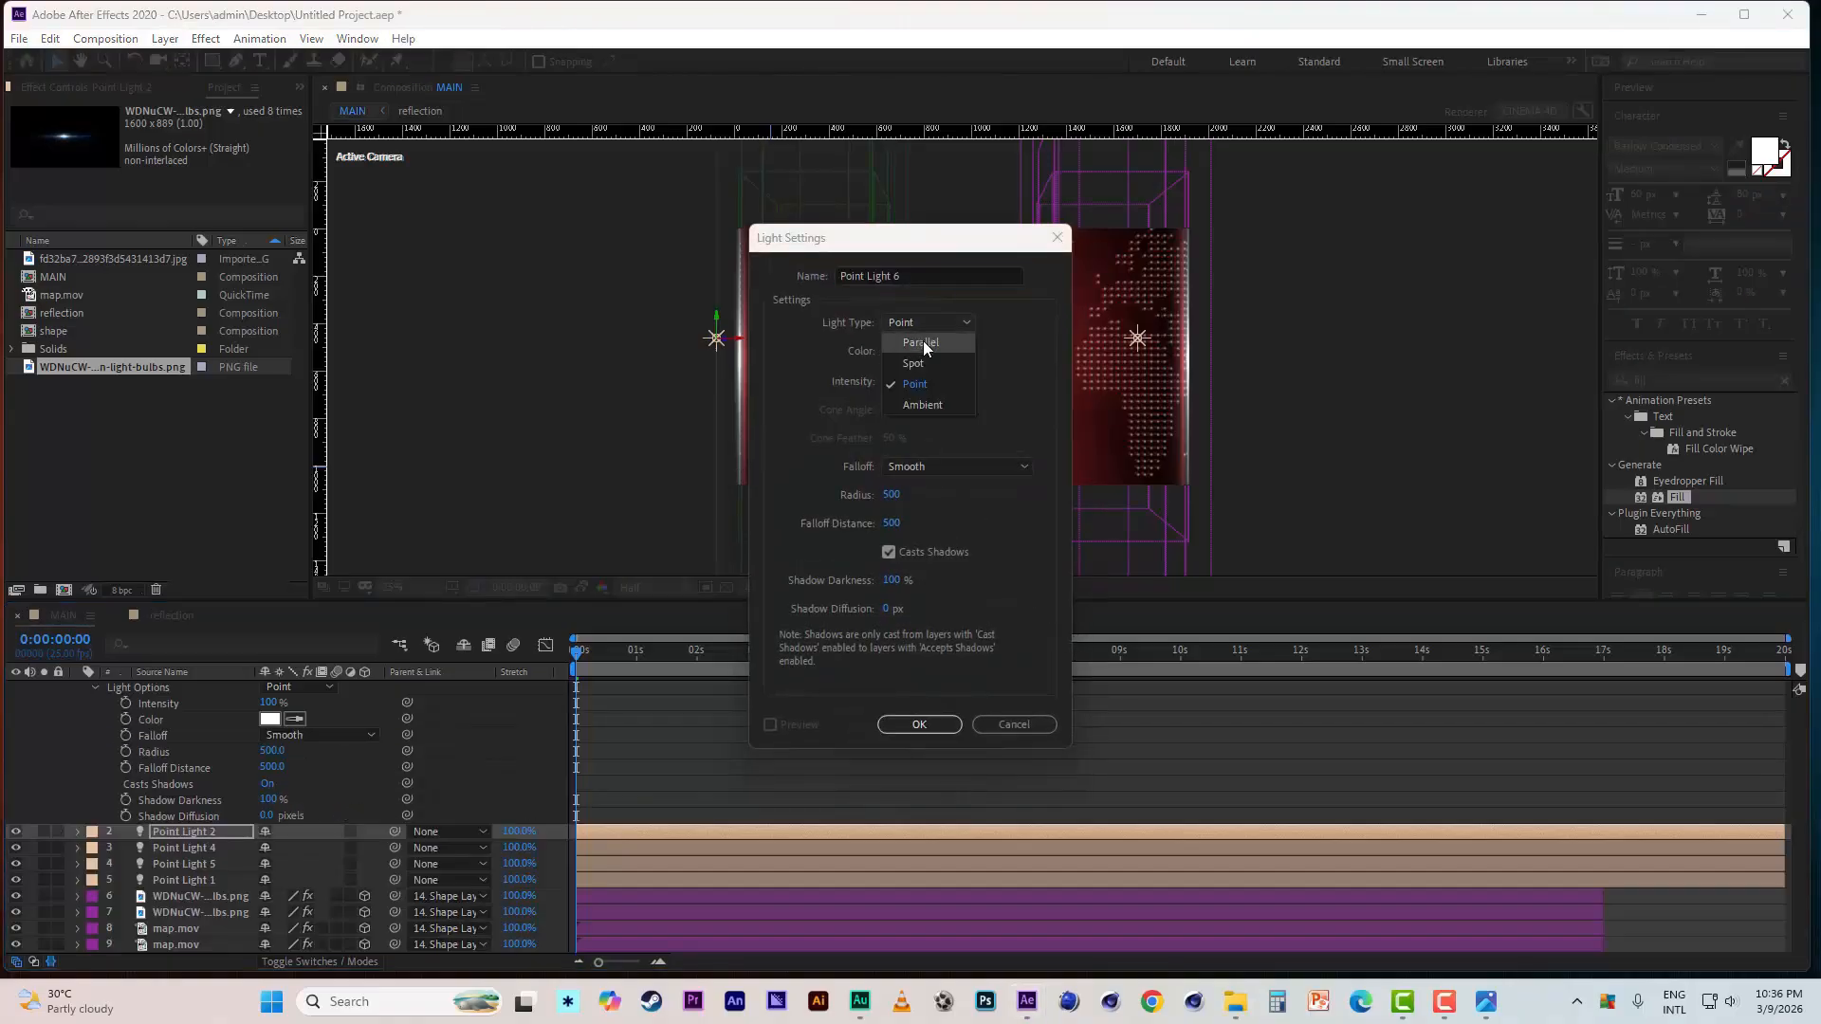
pyautogui.click(925, 401)
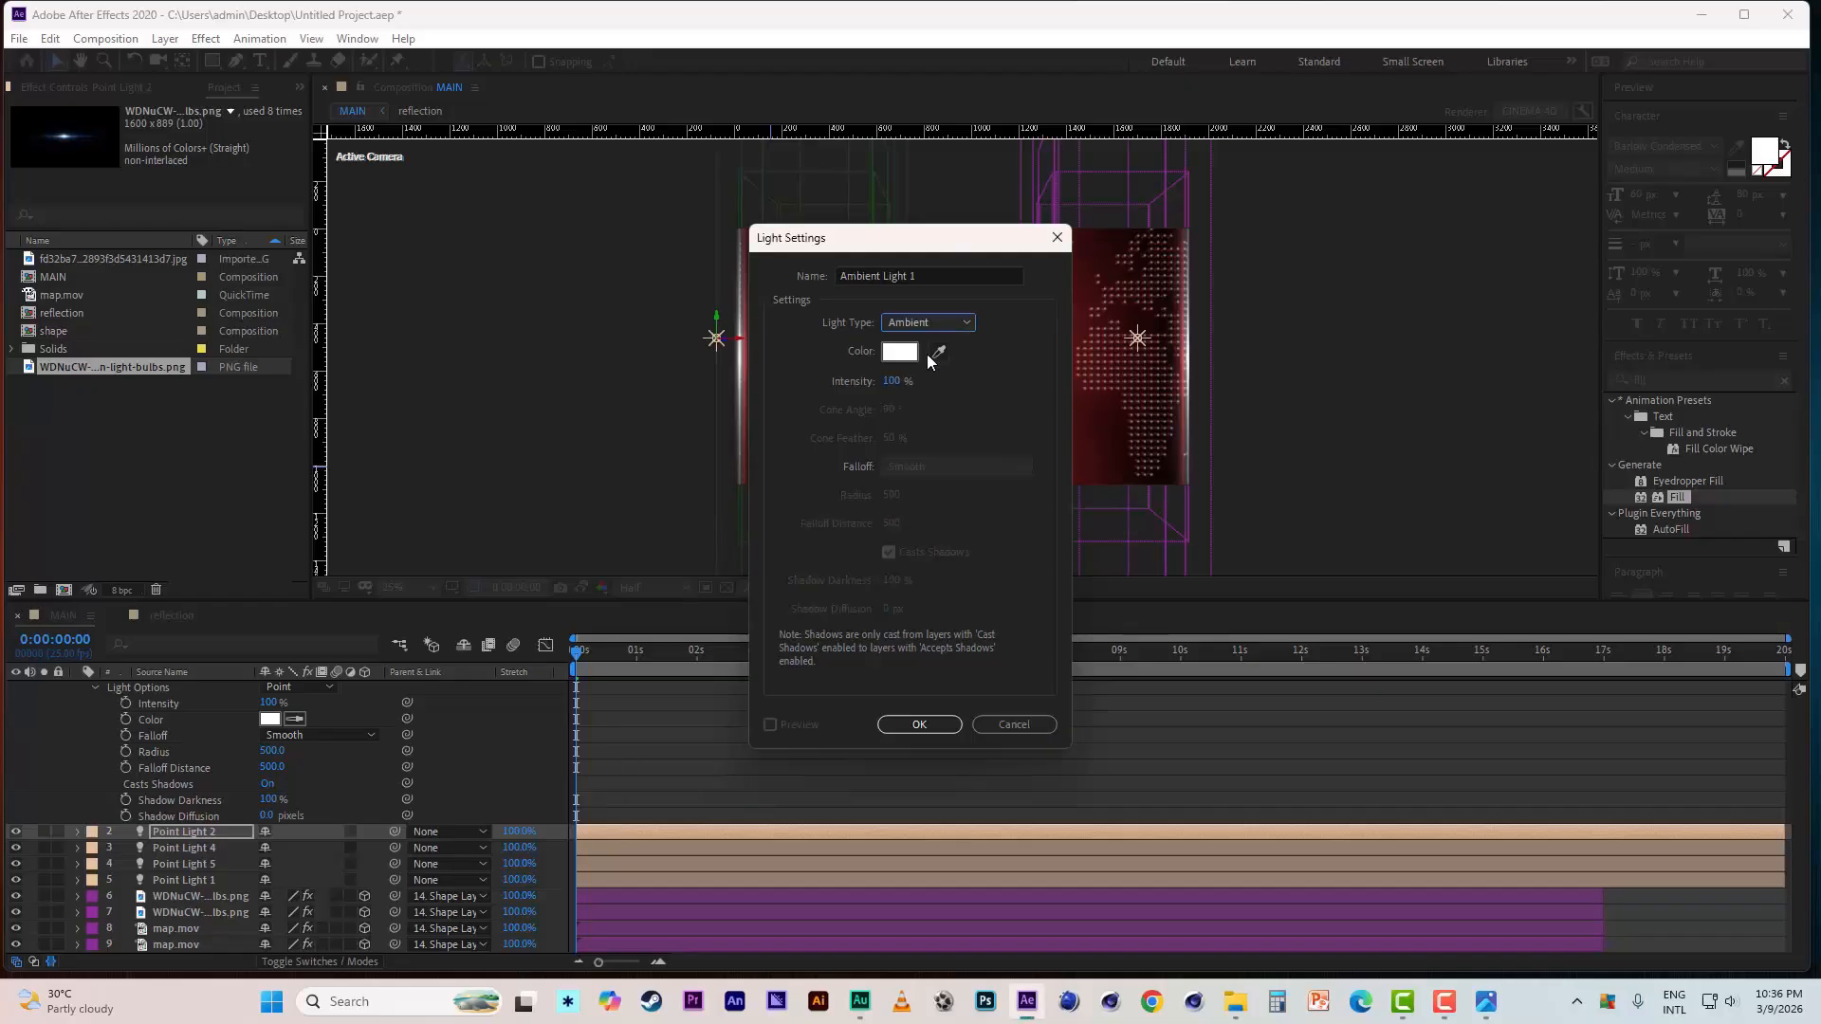
pyautogui.moveTo(924, 251); pyautogui.dragTo(435, 225)
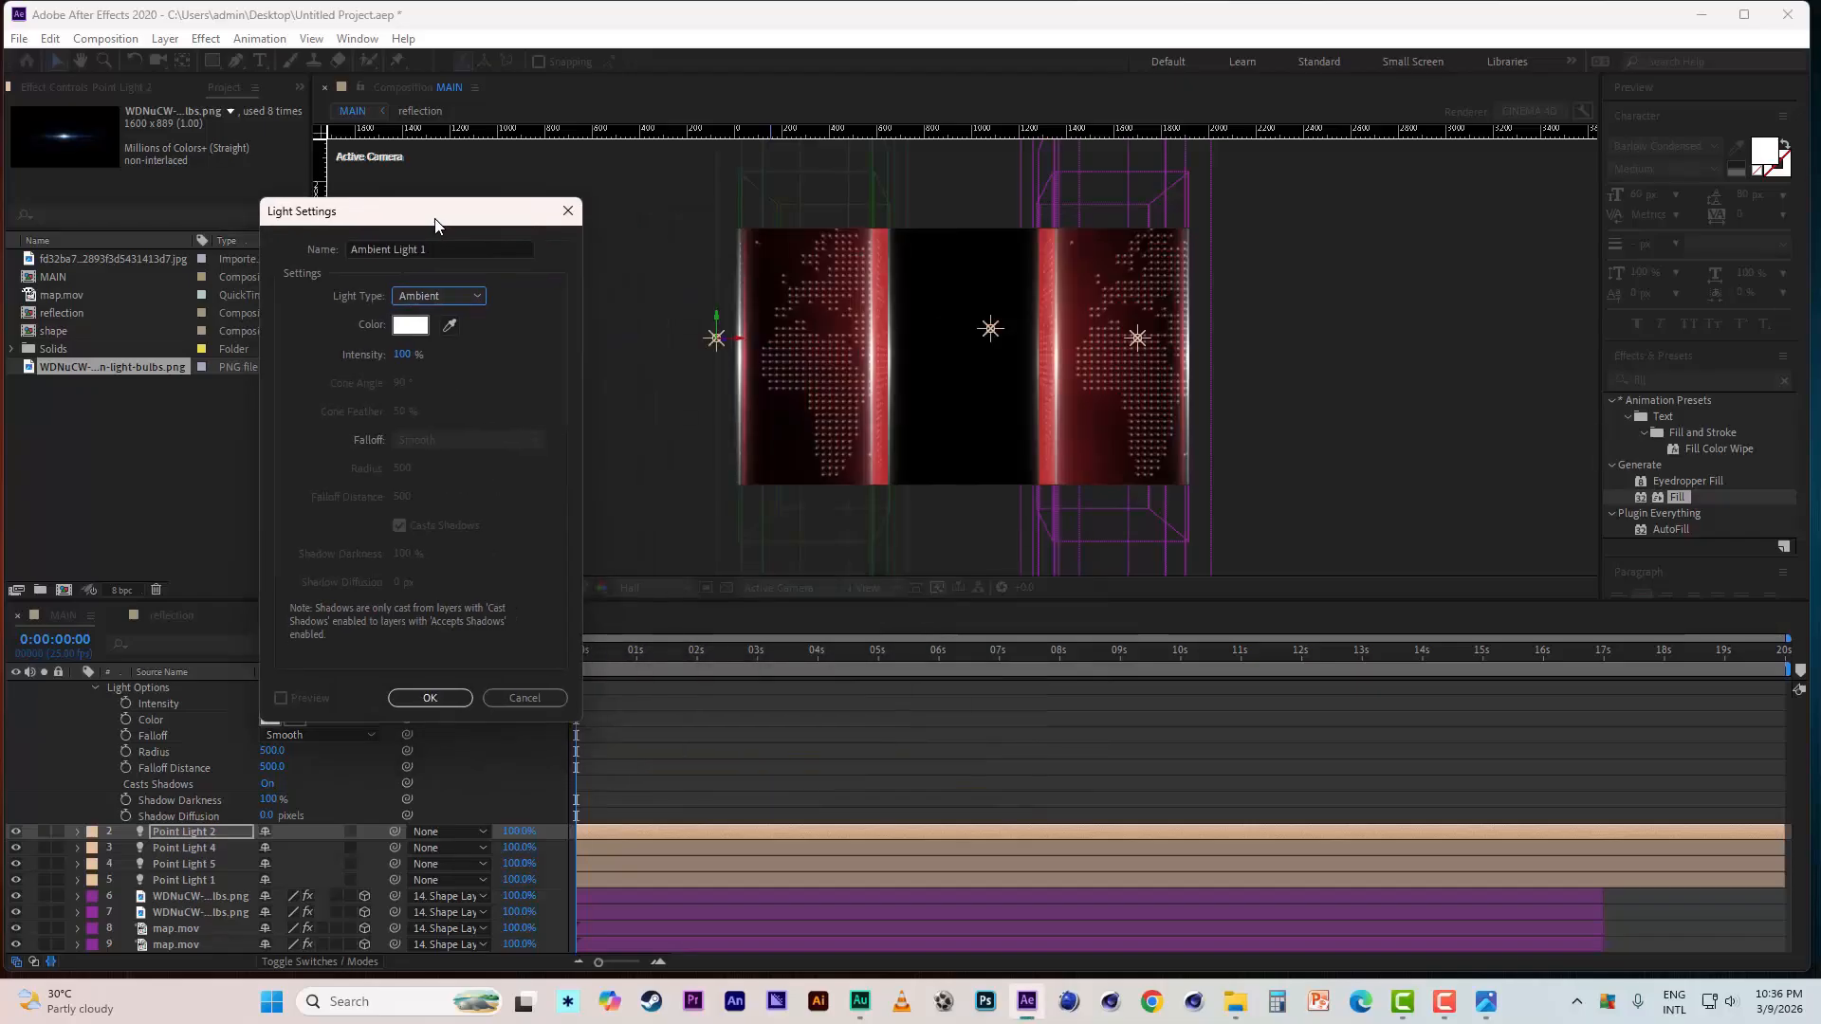
pyautogui.click(454, 697)
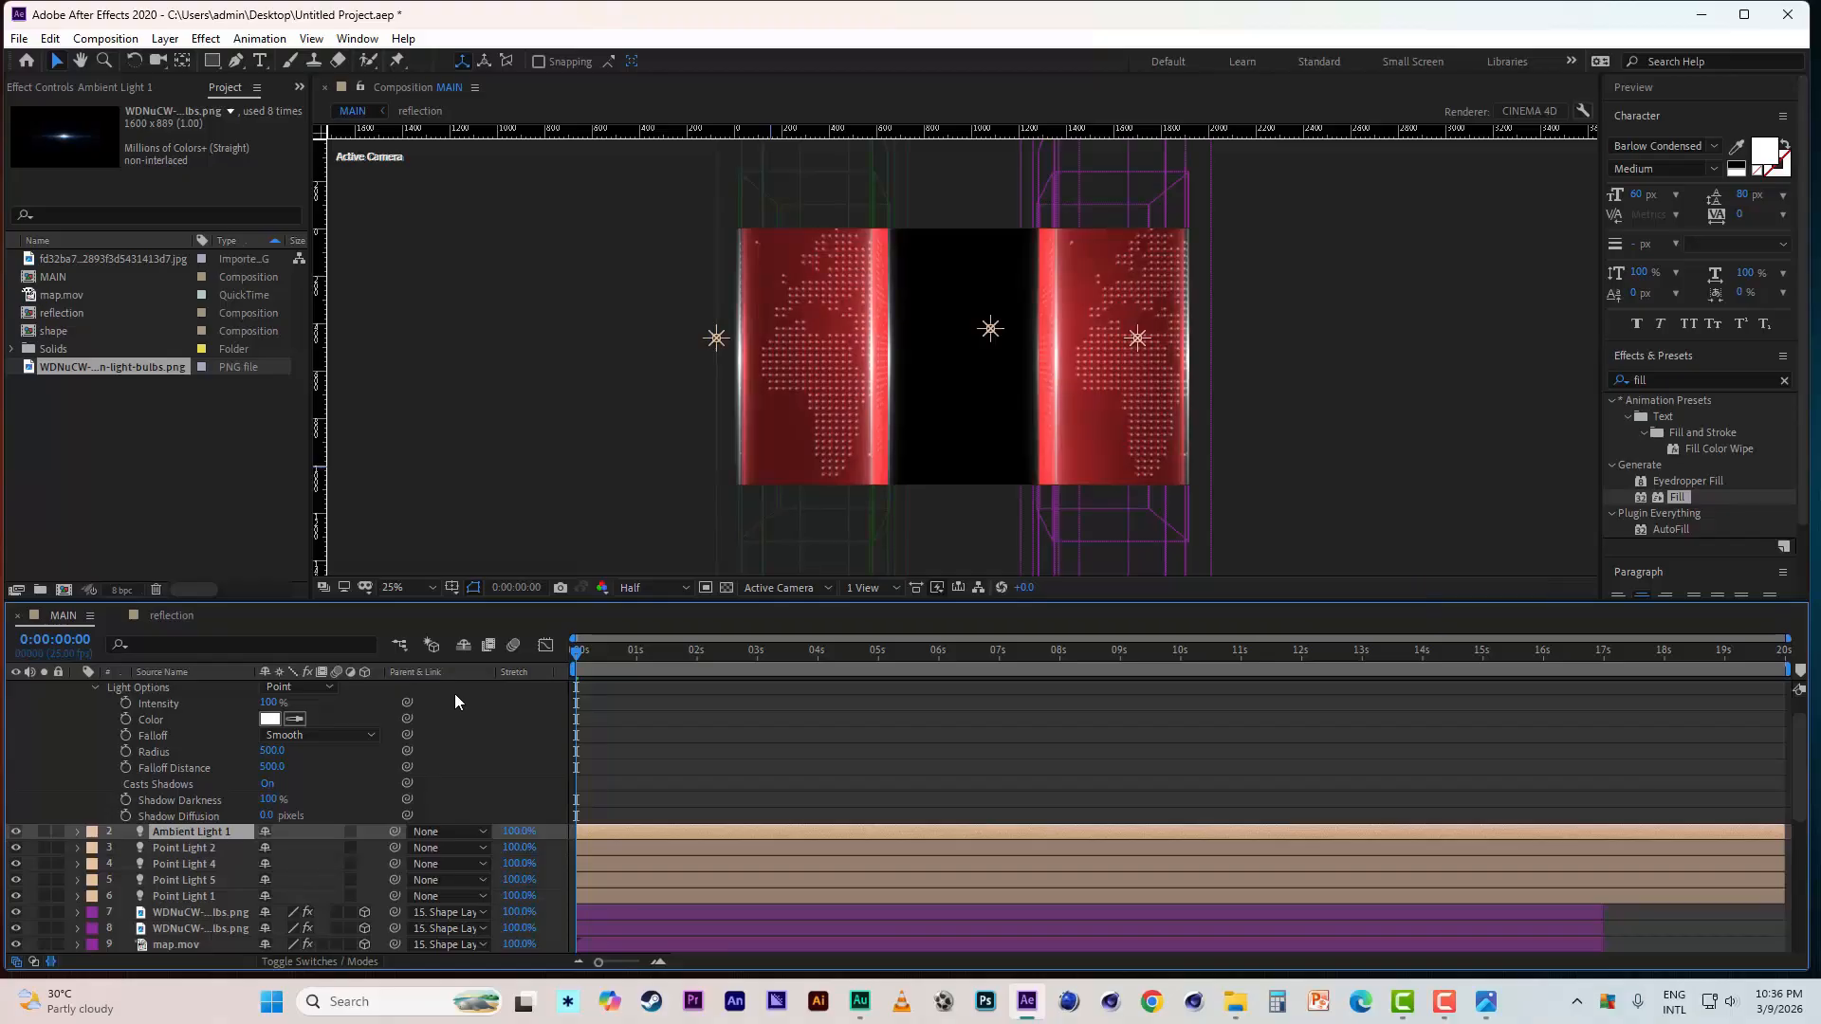
# - Collapse the expanded properties of Point Light 3
pyautogui.scroll(1, 162, 799)
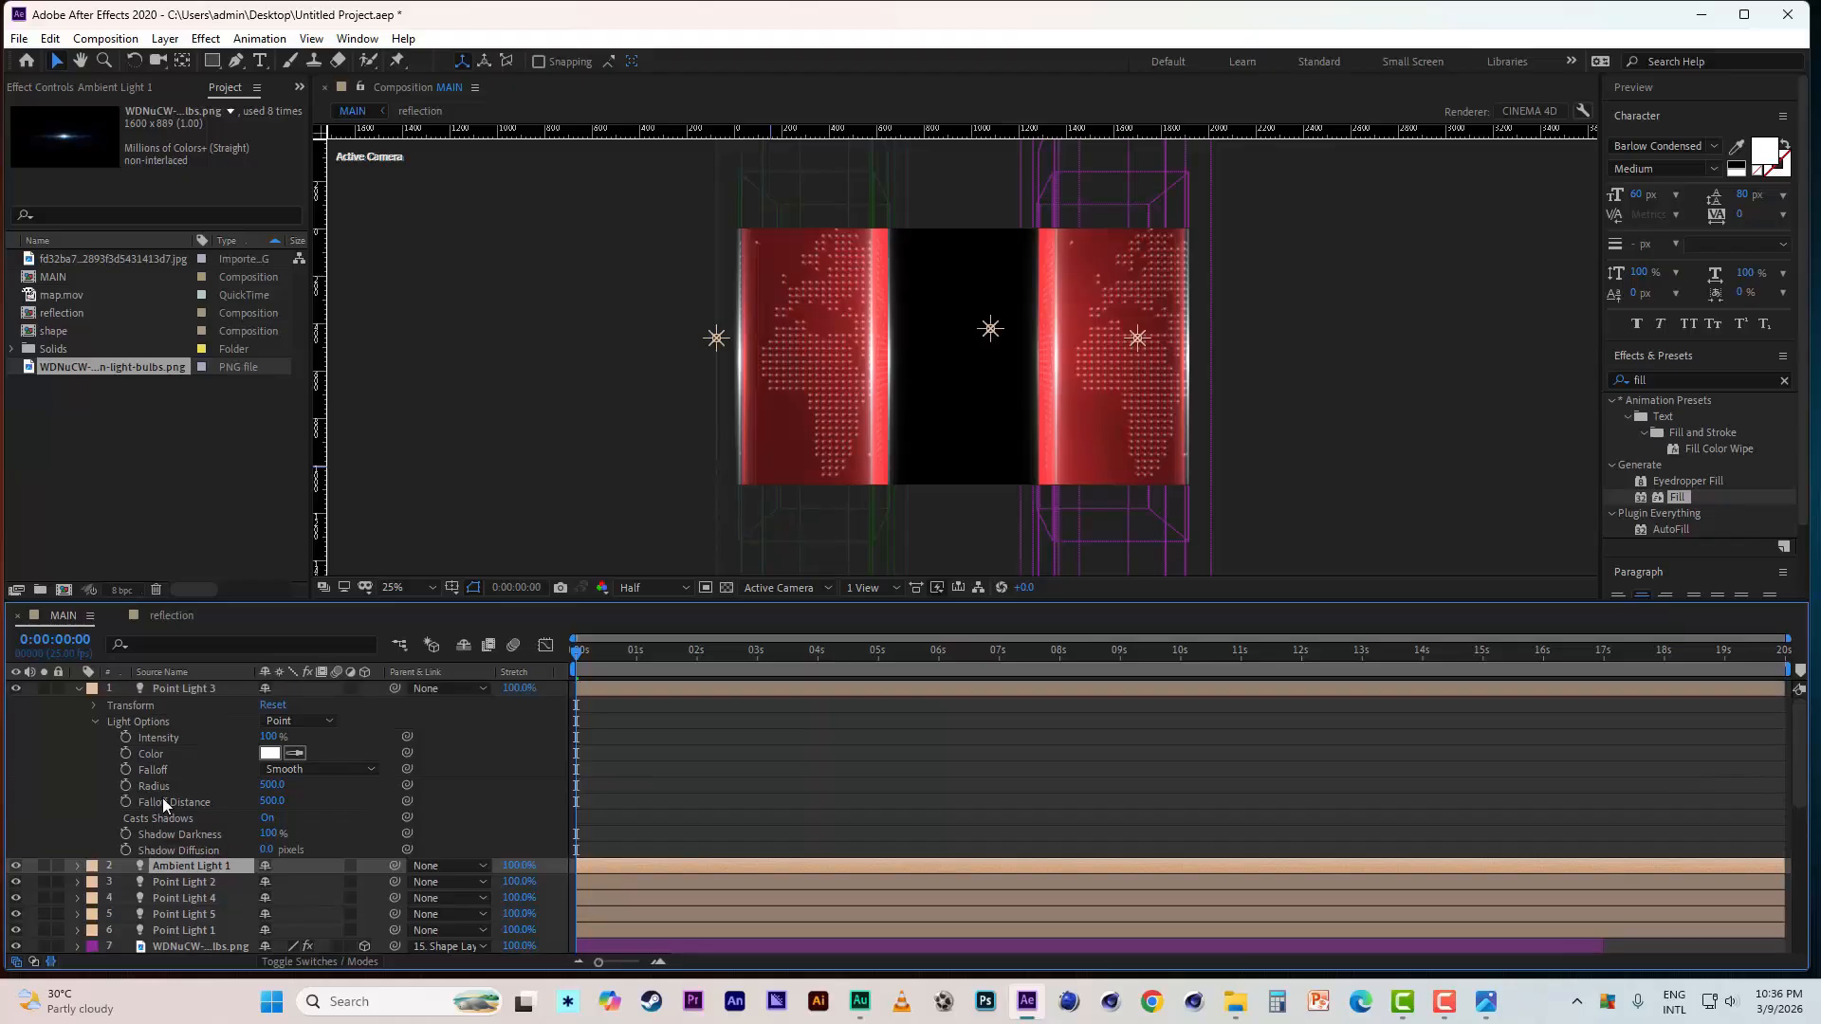
pyautogui.click(80, 686)
pyautogui.click(167, 690)
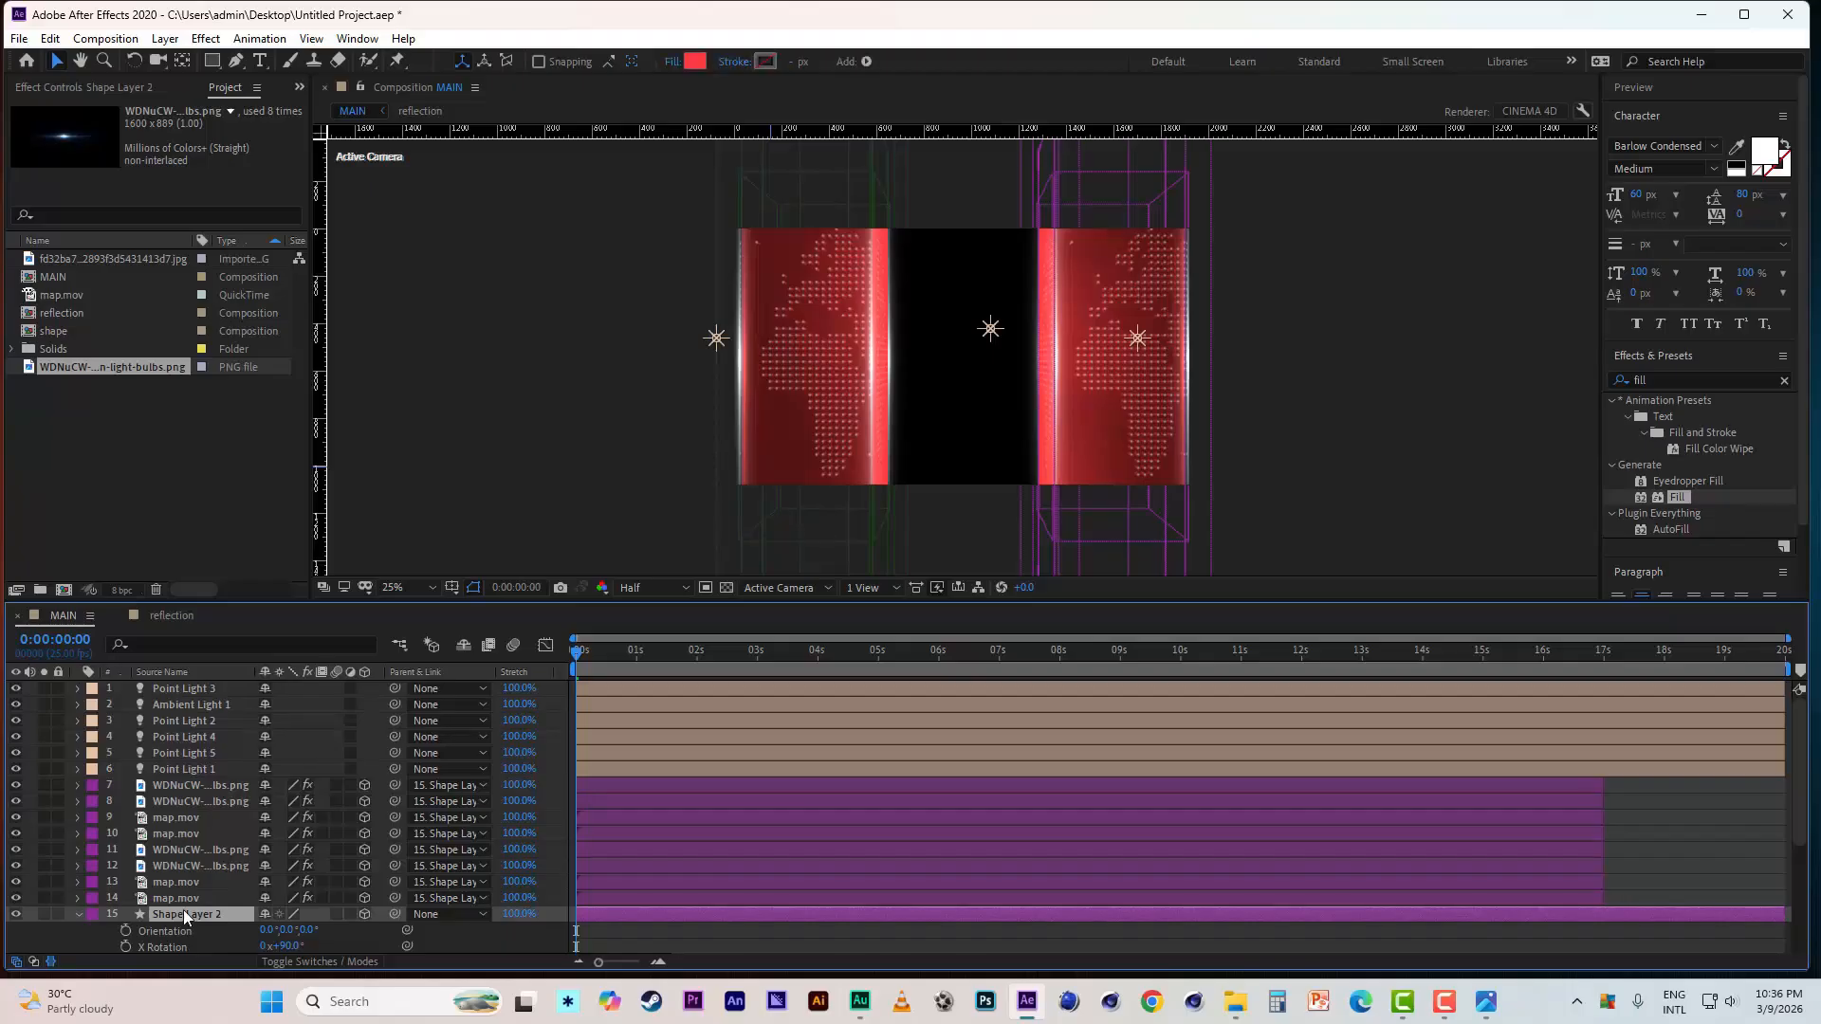
# - Using the 4 Views - Left layout, push Shape Layers 1 and 2 together back in depth in the Top view, and save the project
pyautogui.scroll(-3, 184, 909)
pyautogui.scroll(-1, 186, 911)
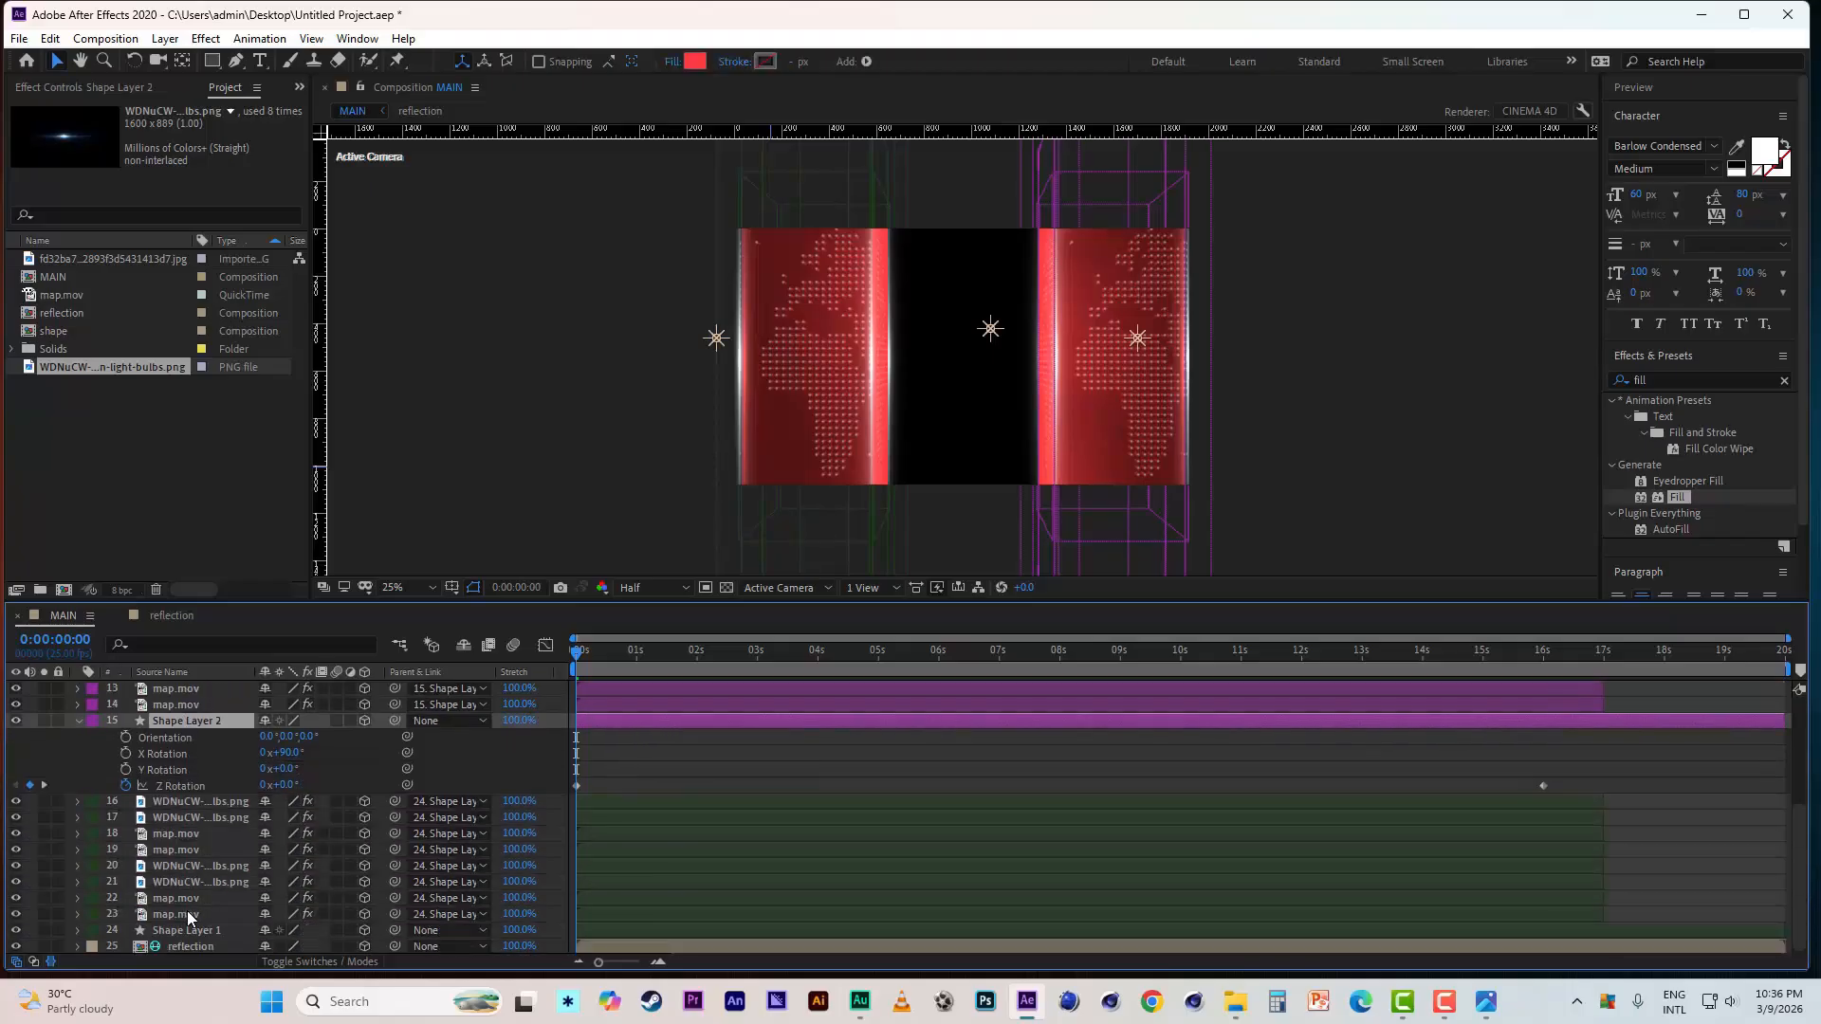
pyautogui.click(190, 929)
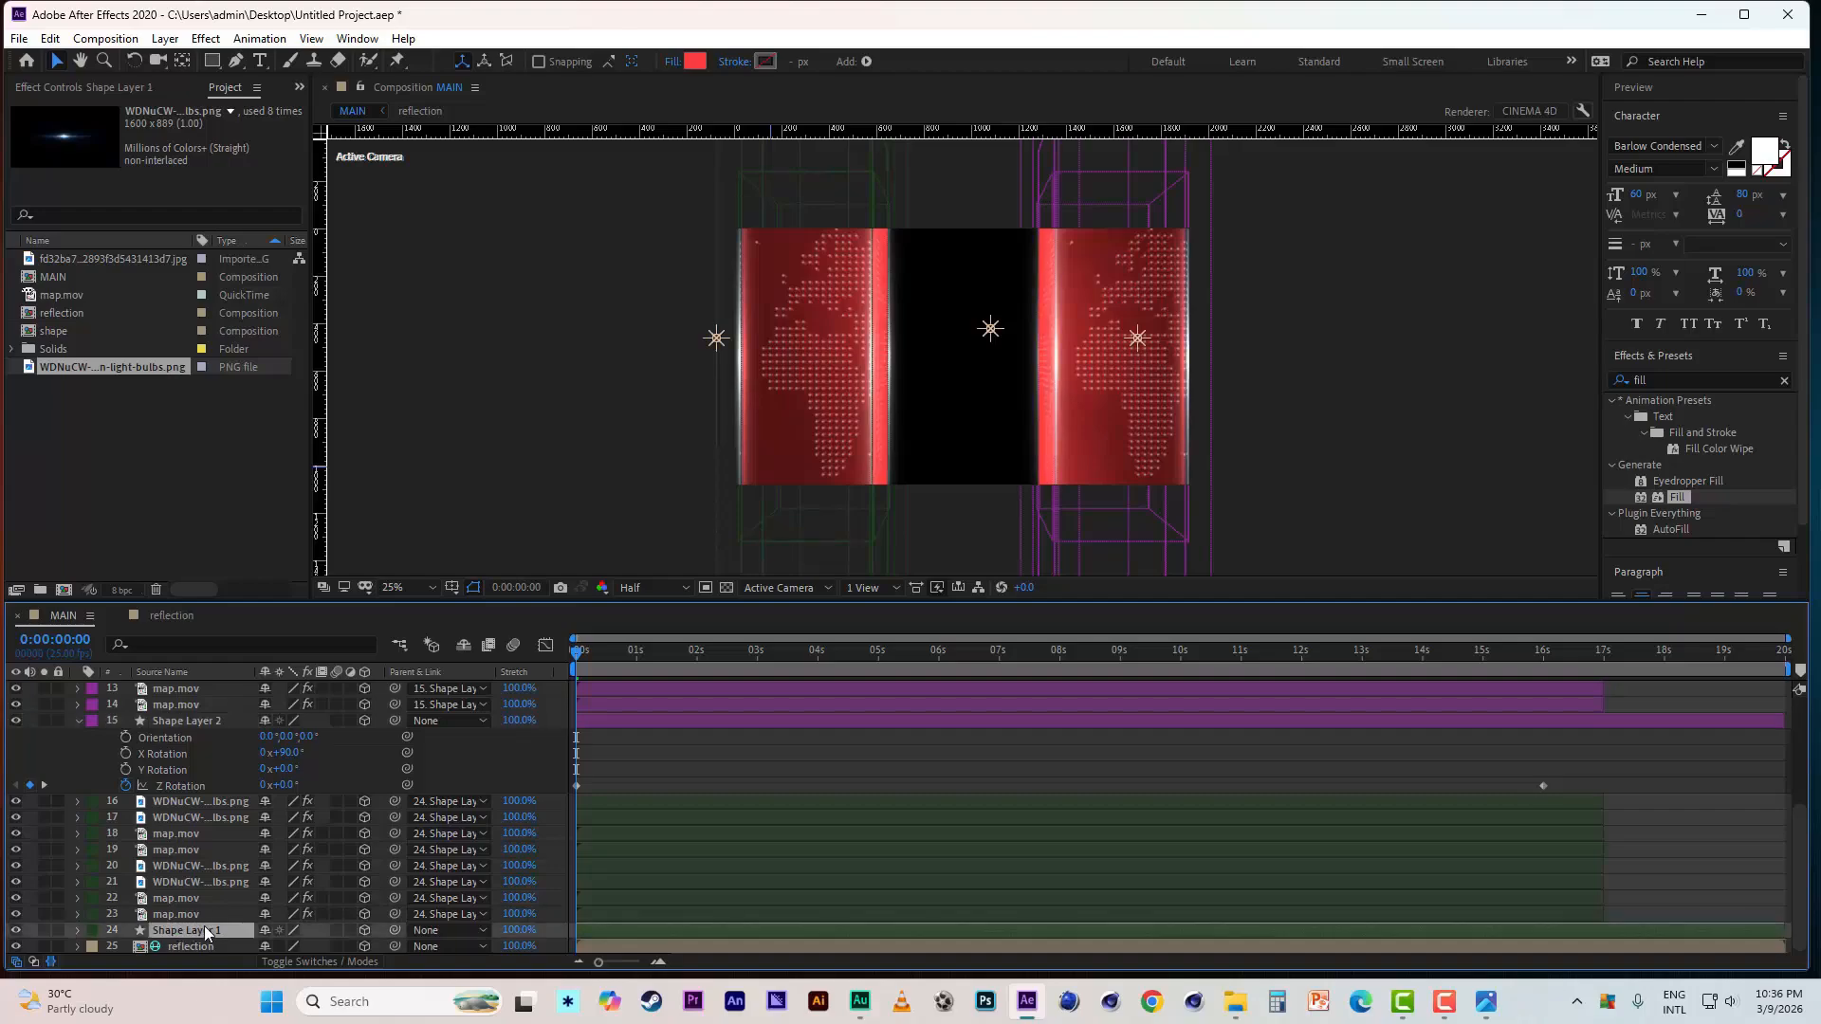
pyautogui.keyDown('ctrl'); pyautogui.click(182, 722); pyautogui.keyUp('ctrl')
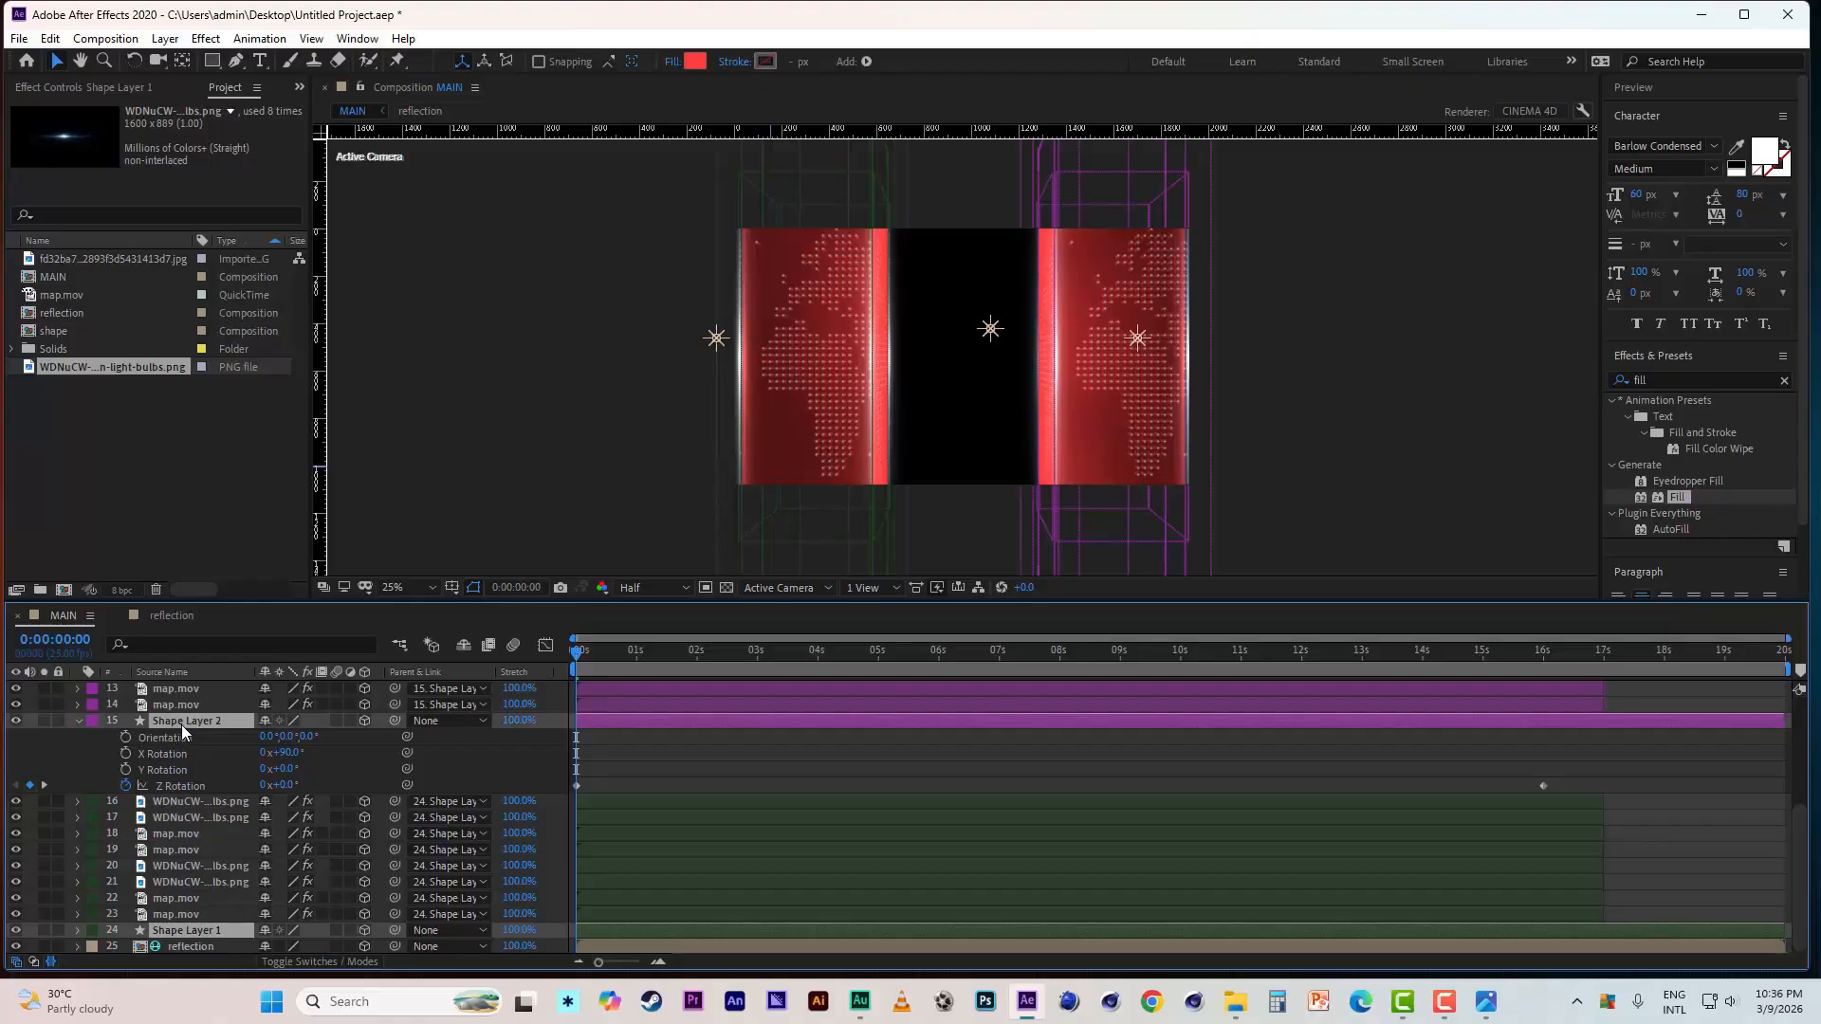
pyautogui.scroll(-2, 1035, 533)
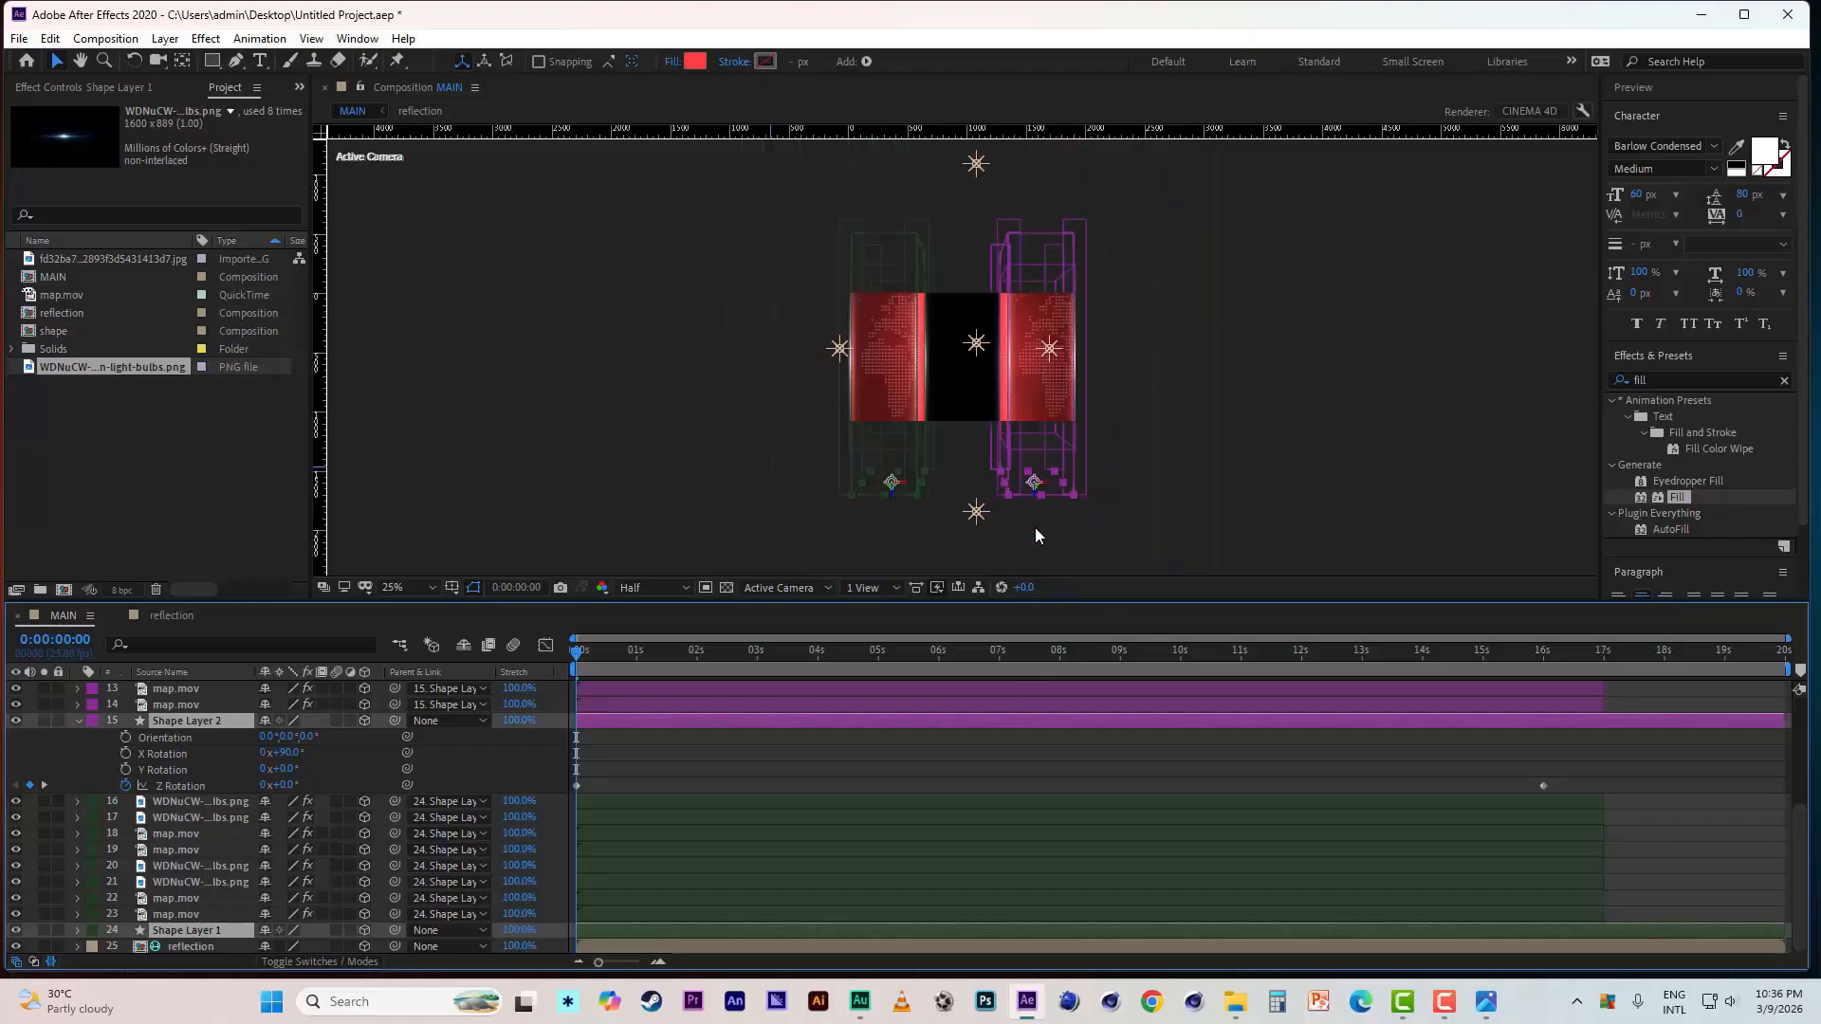
pyautogui.scroll(1, 1036, 533)
pyautogui.click(858, 588)
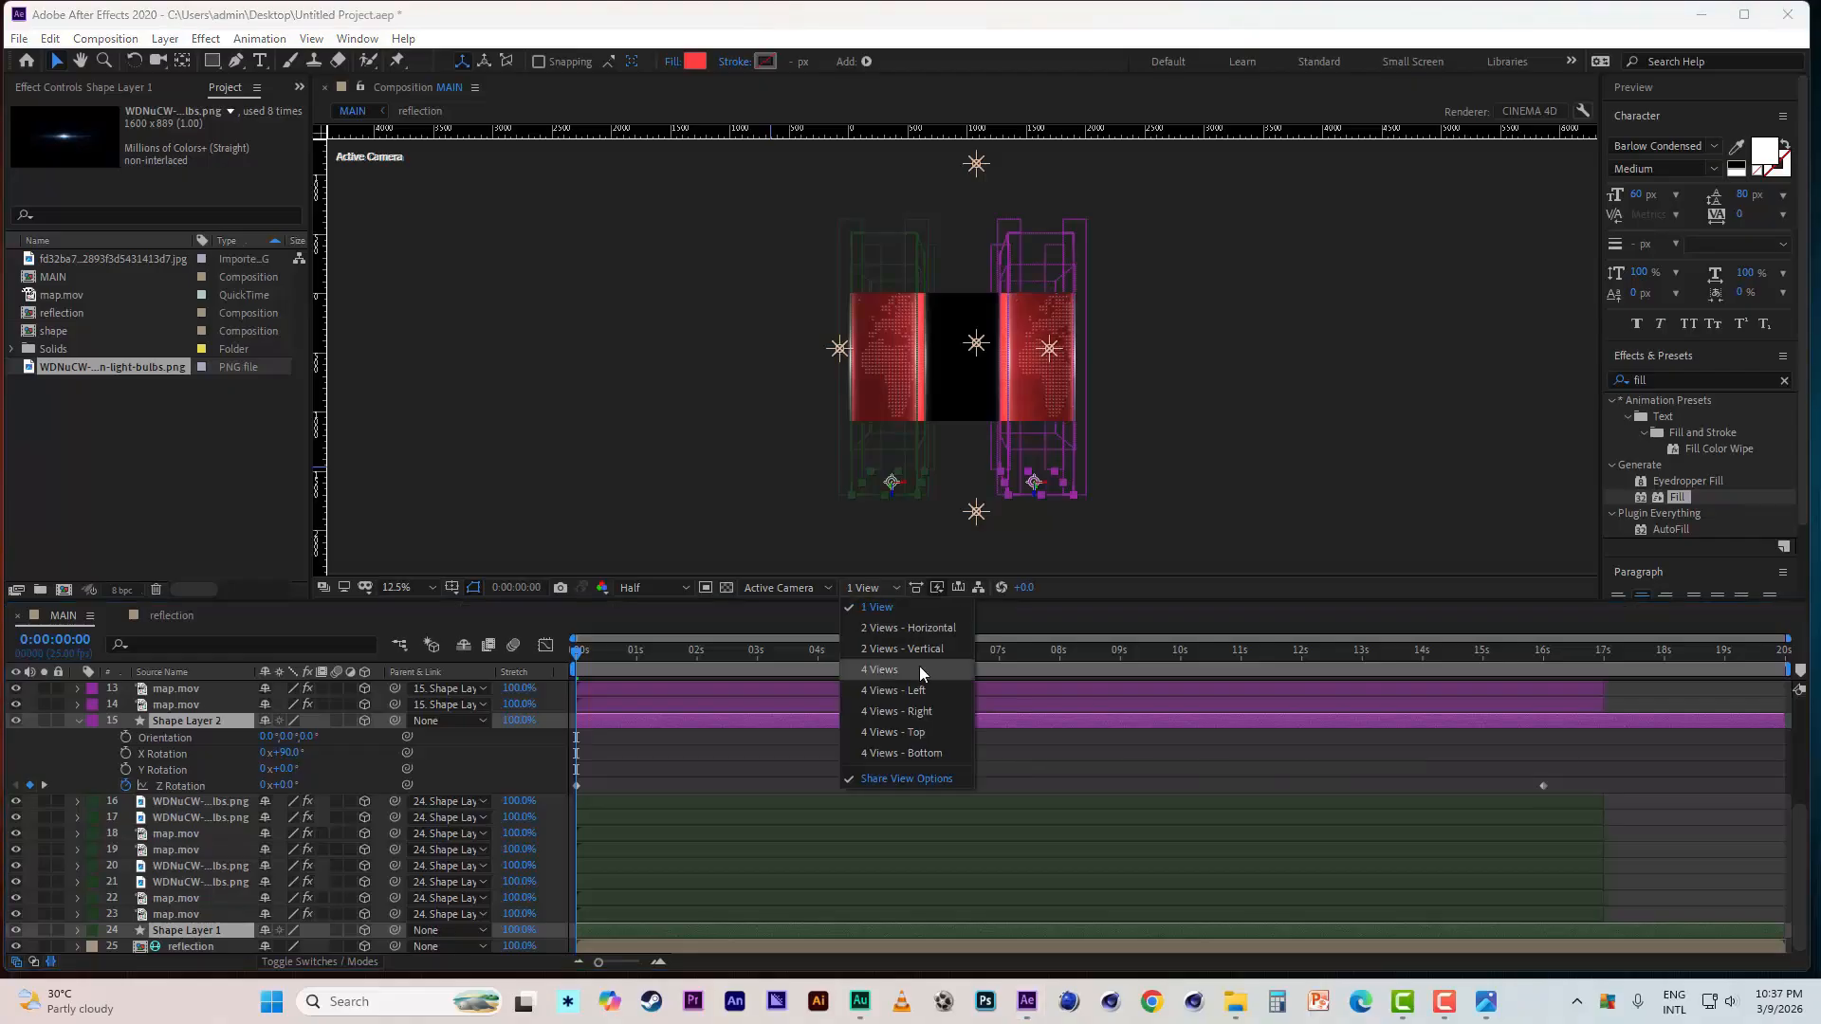
pyautogui.click(911, 690)
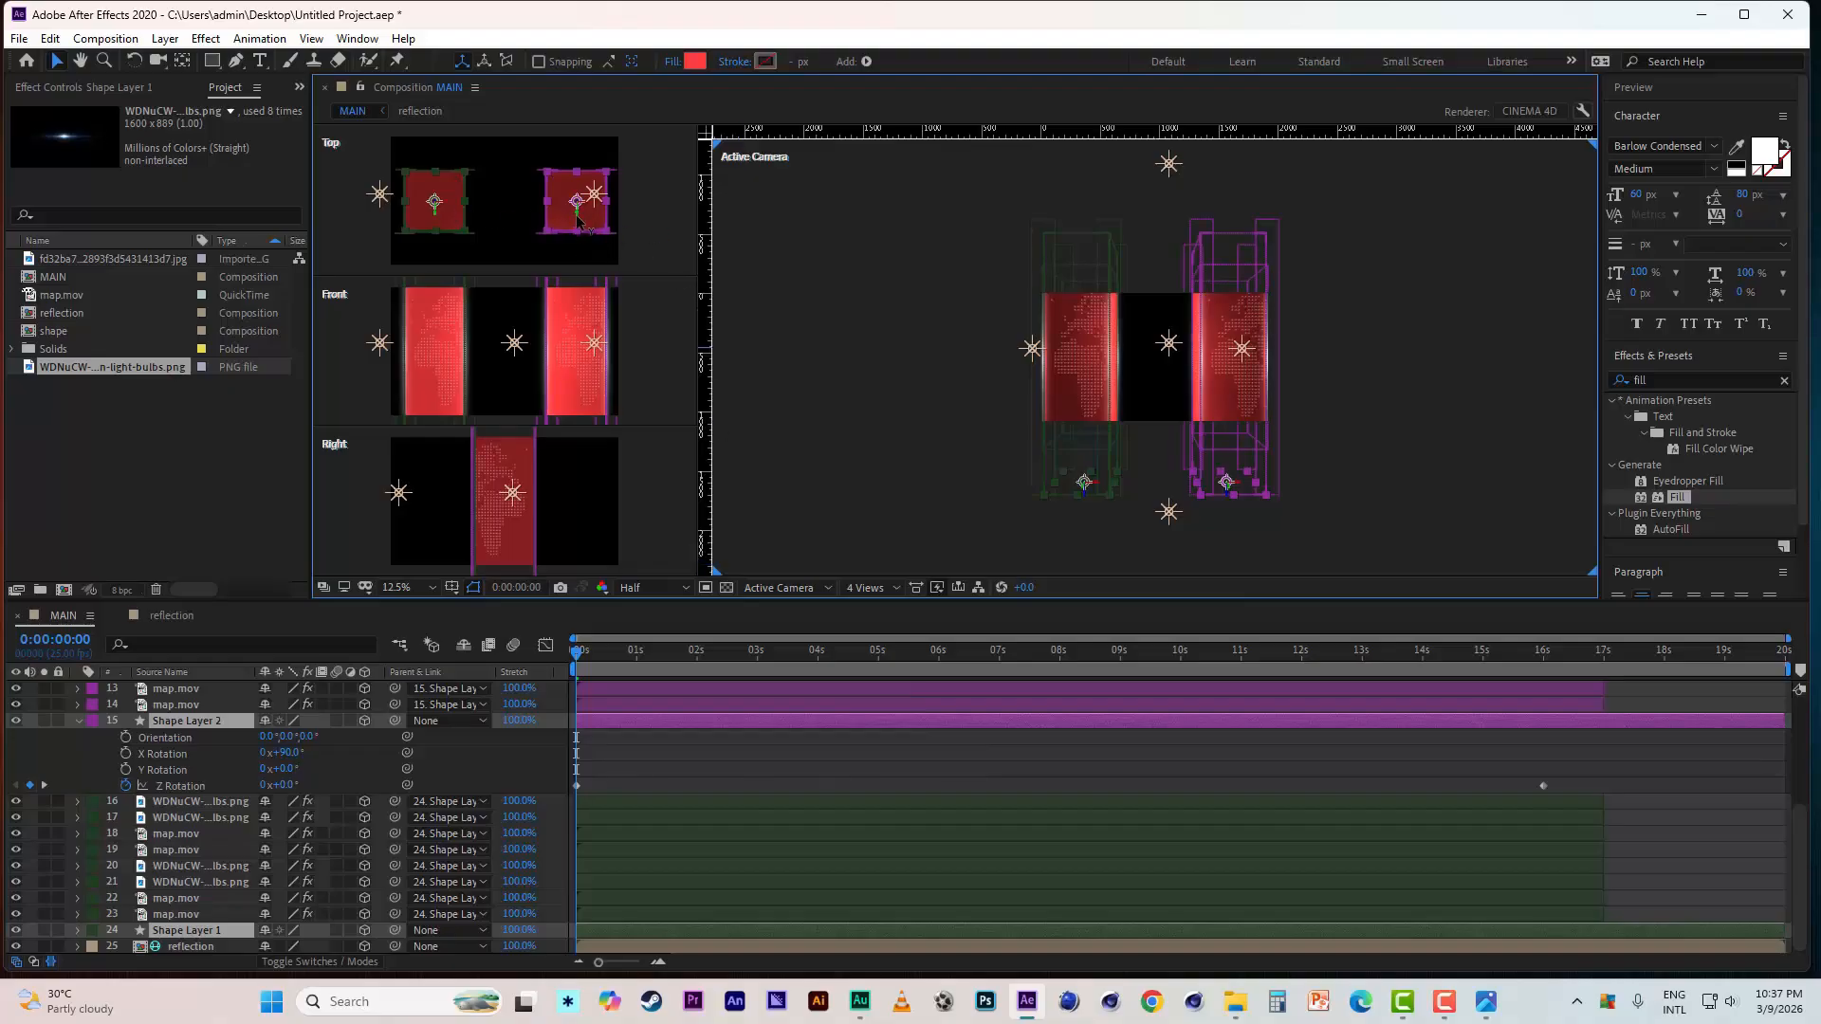
pyautogui.moveTo(578, 220); pyautogui.dragTo(597, 138)
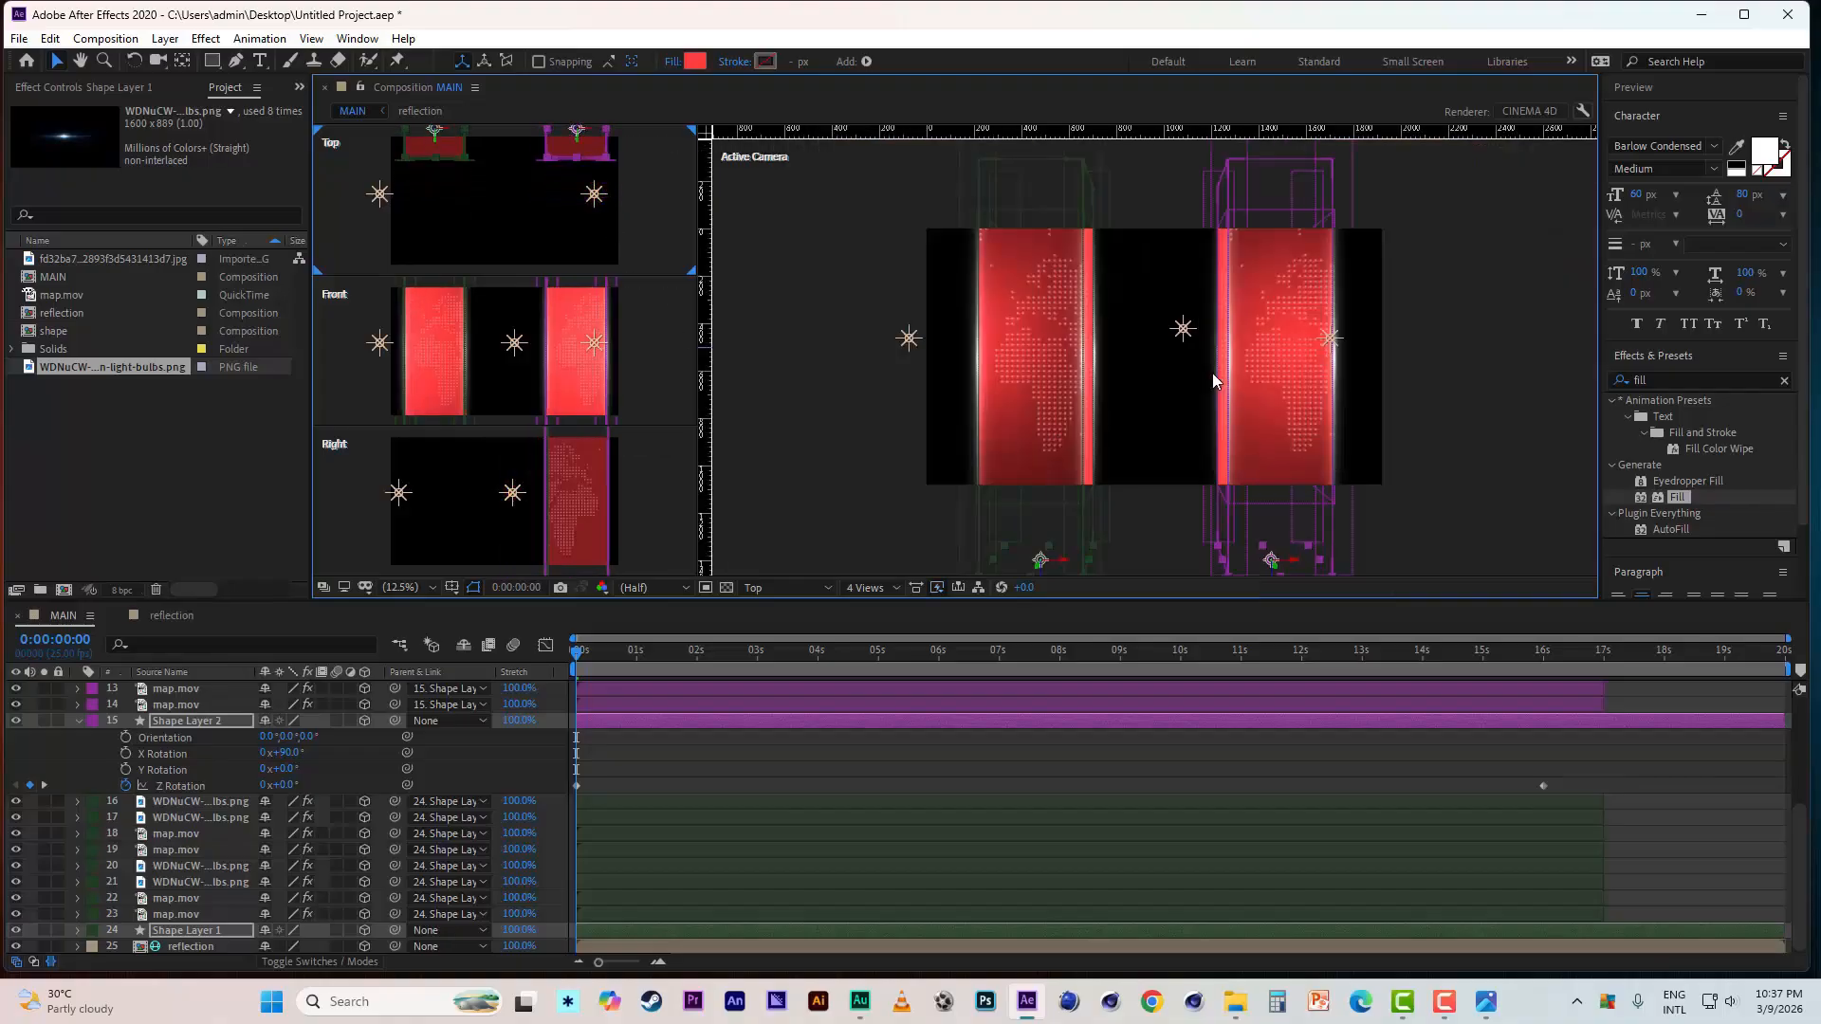
pyautogui.click(20, 39)
pyautogui.click(69, 216)
# - Add a two-node camera with the 50mm preset to the MAIN composition
pyautogui.rightClick(55, 753)
pyautogui.moveTo(190, 761)
pyautogui.click(374, 856)
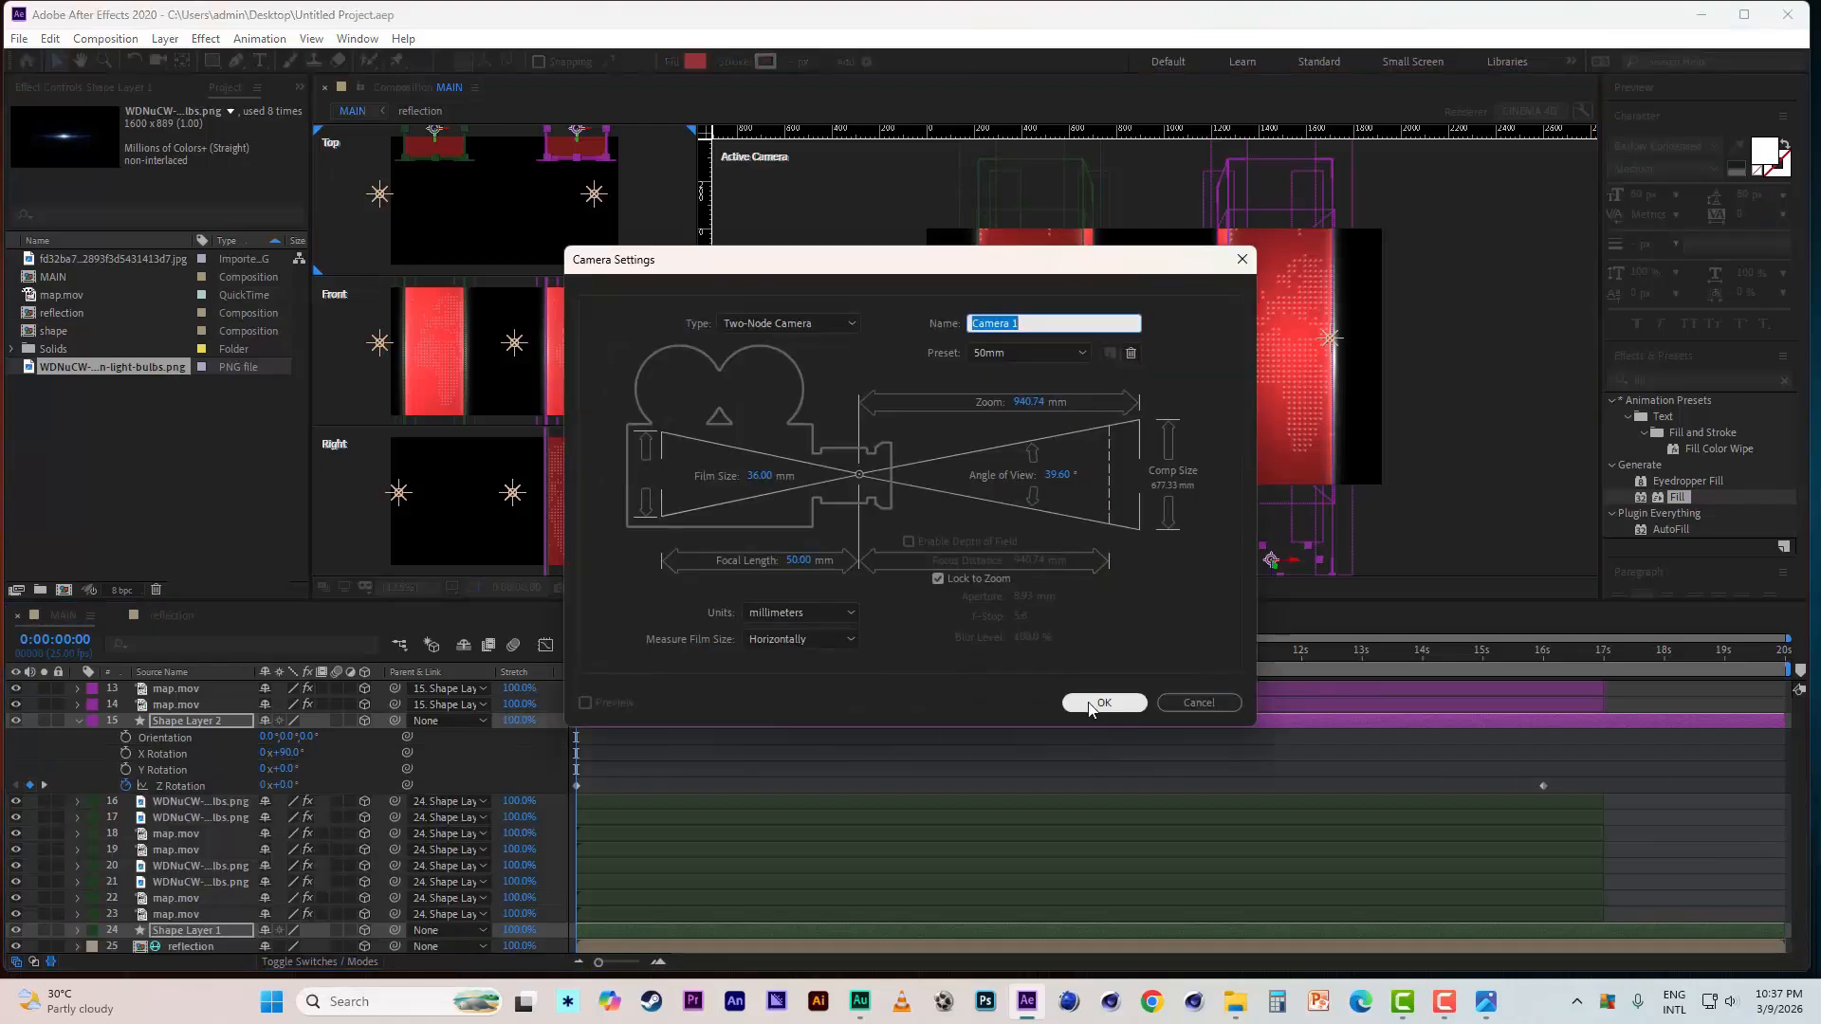
pyautogui.click(1094, 703)
pyautogui.scroll(5, 178, 690)
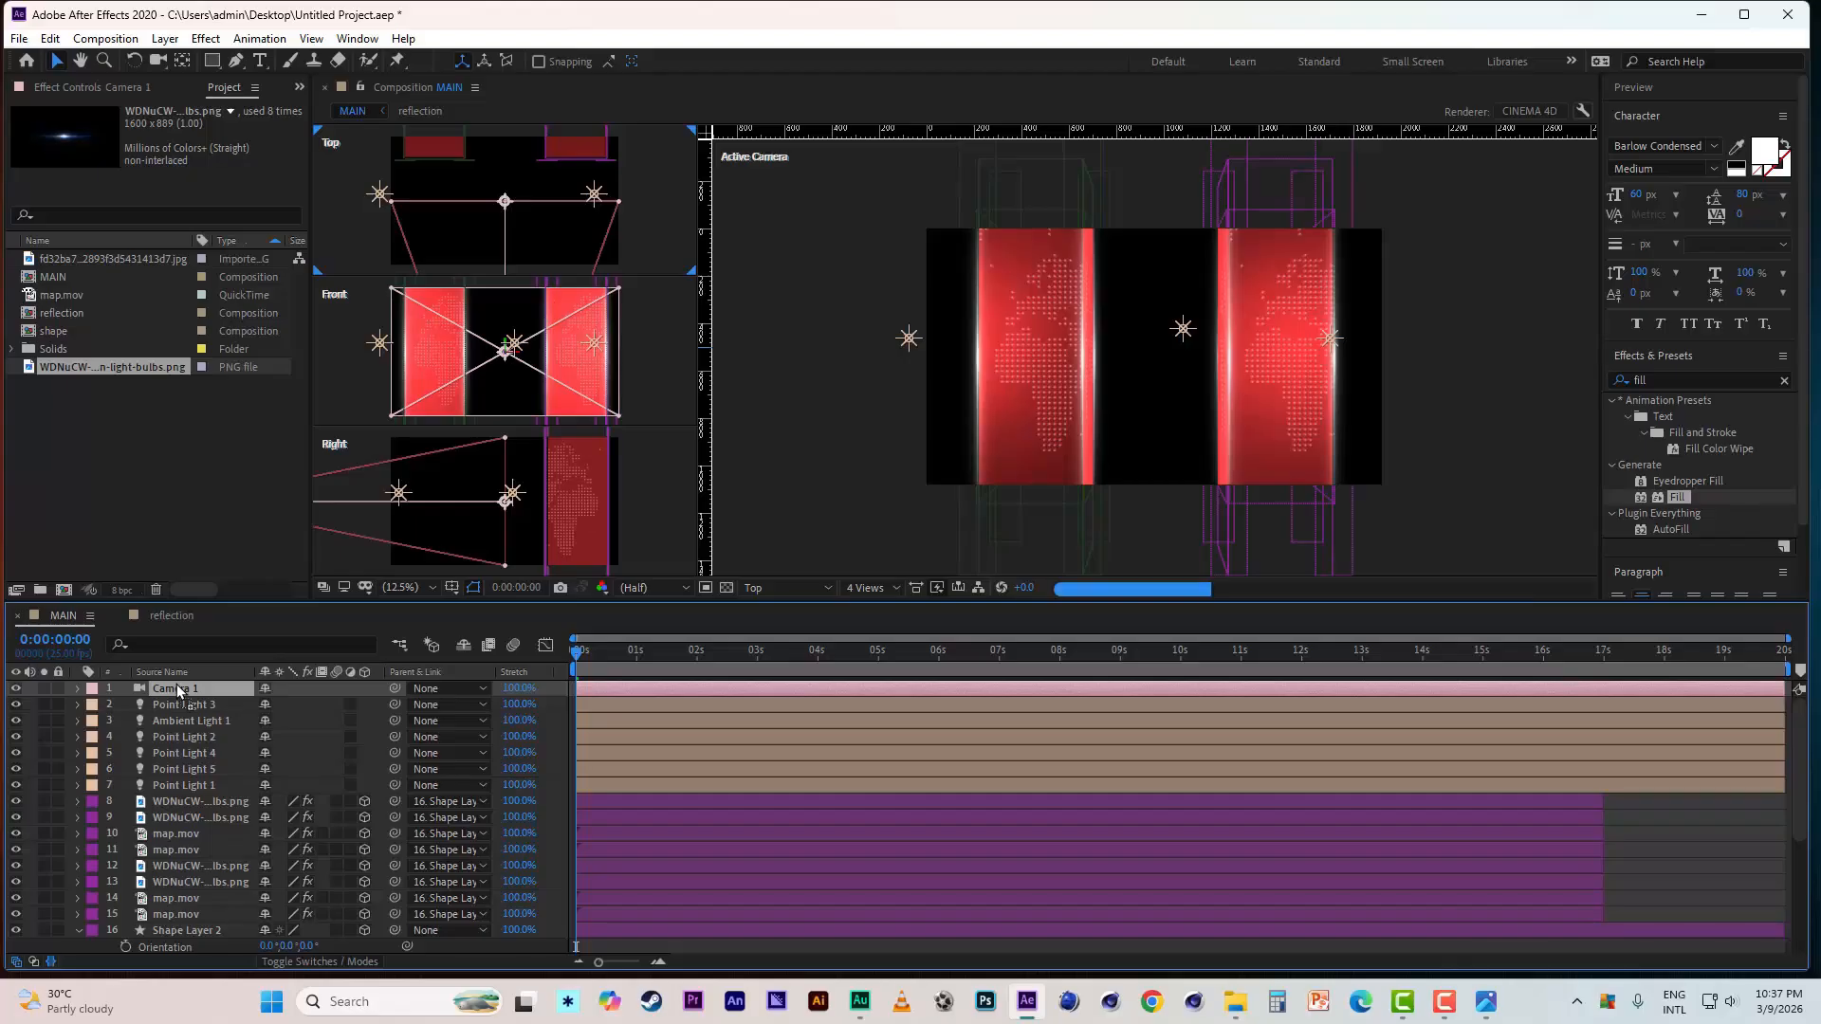
# - Add a null object to the MAIN composition and rename it "cam control"
pyautogui.rightClick(31, 713)
pyautogui.moveTo(84, 723)
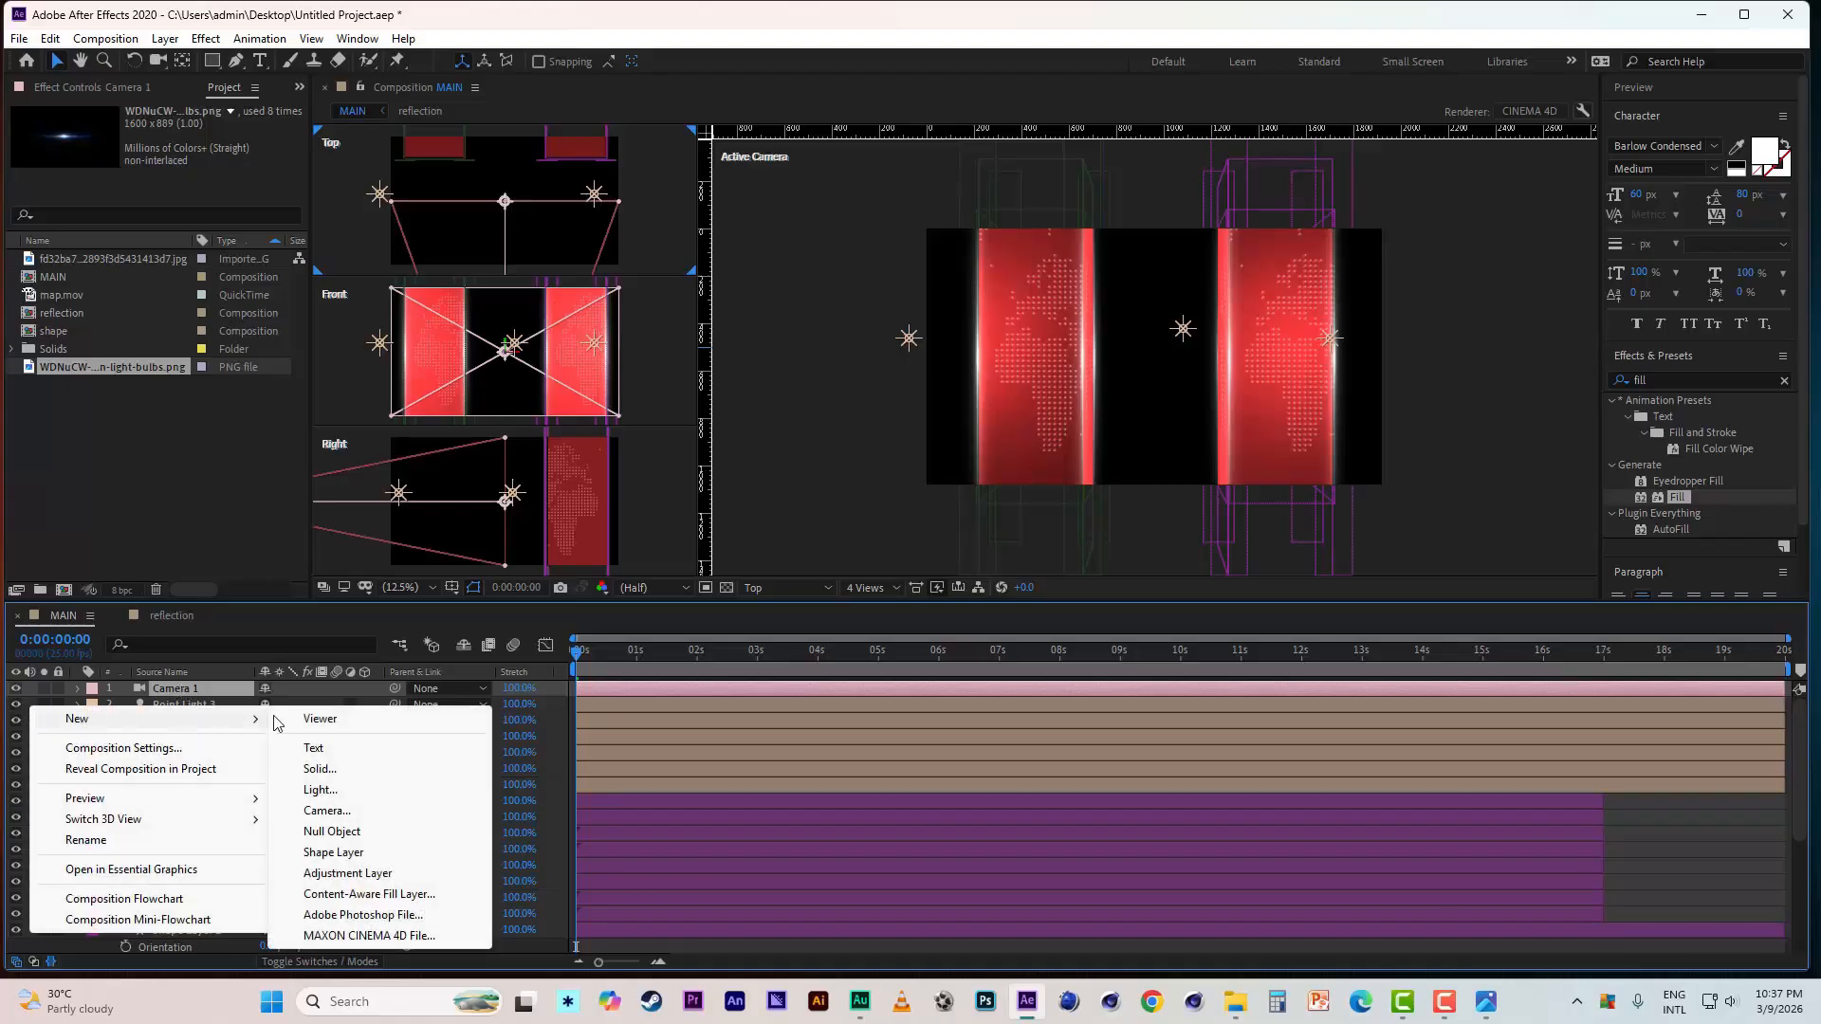
pyautogui.click(334, 831)
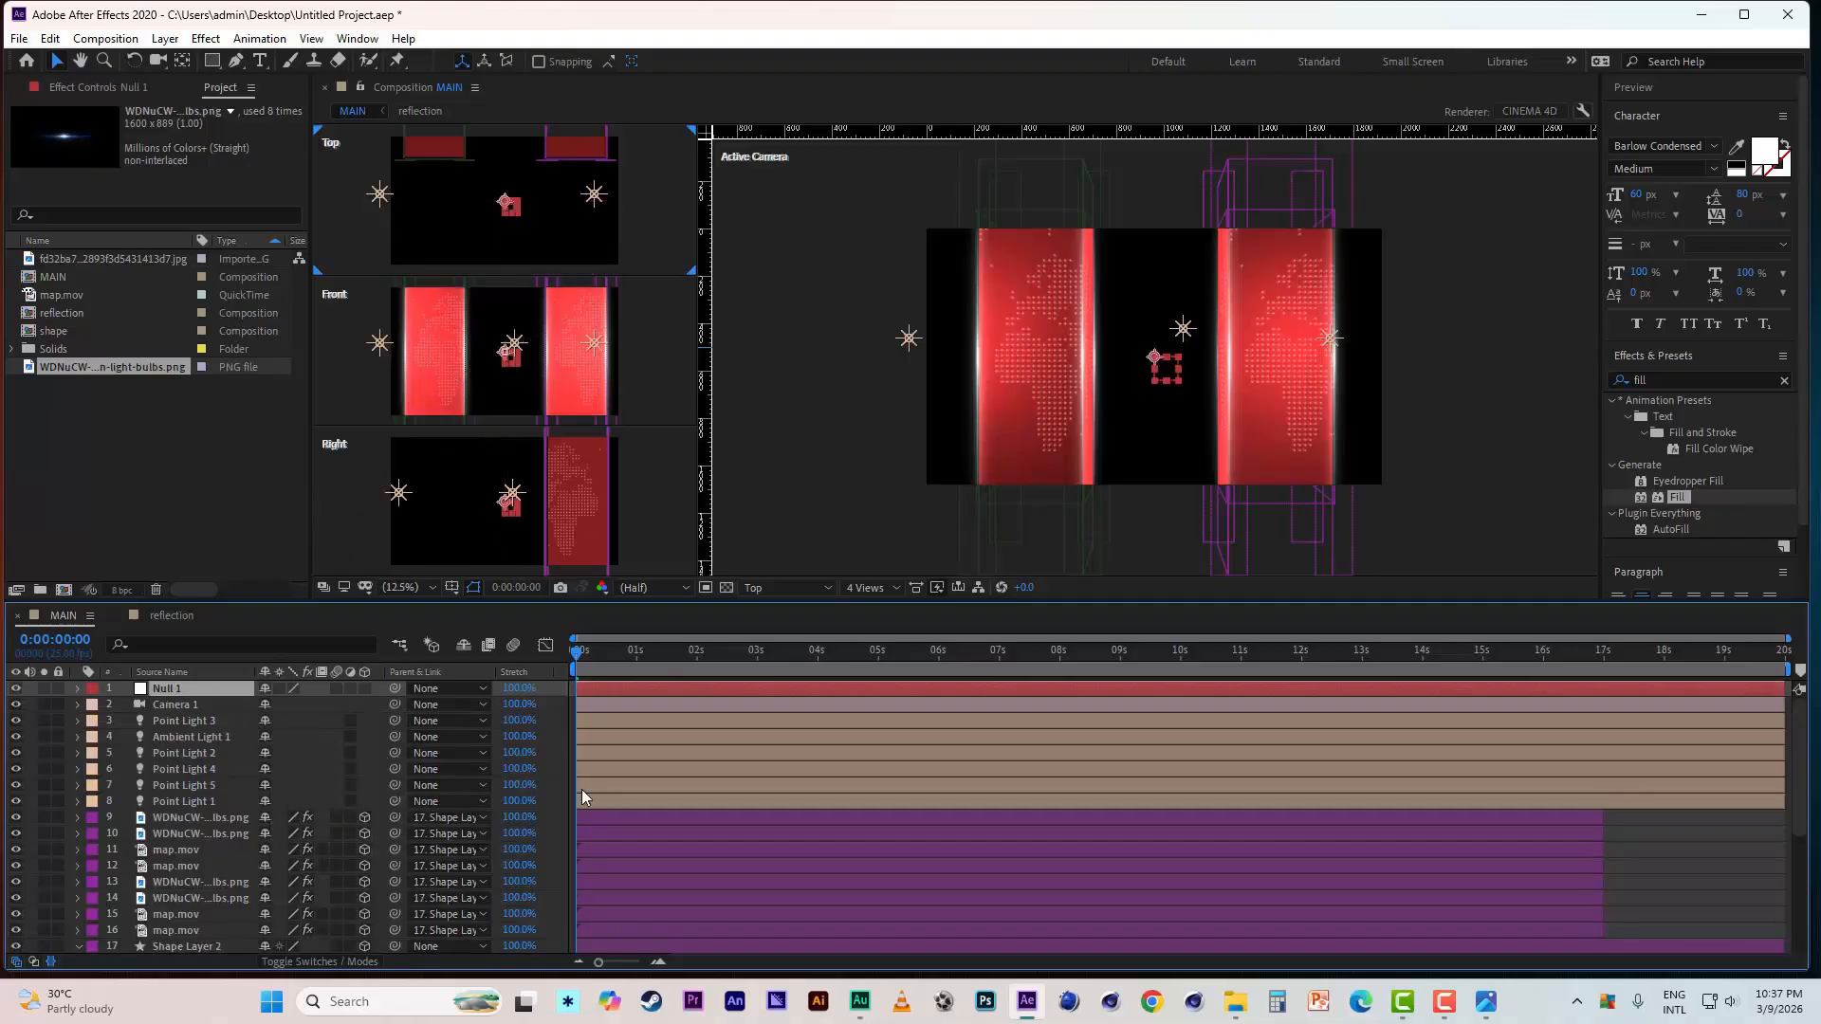
pyautogui.press('Return')
pyautogui.write('cam control')
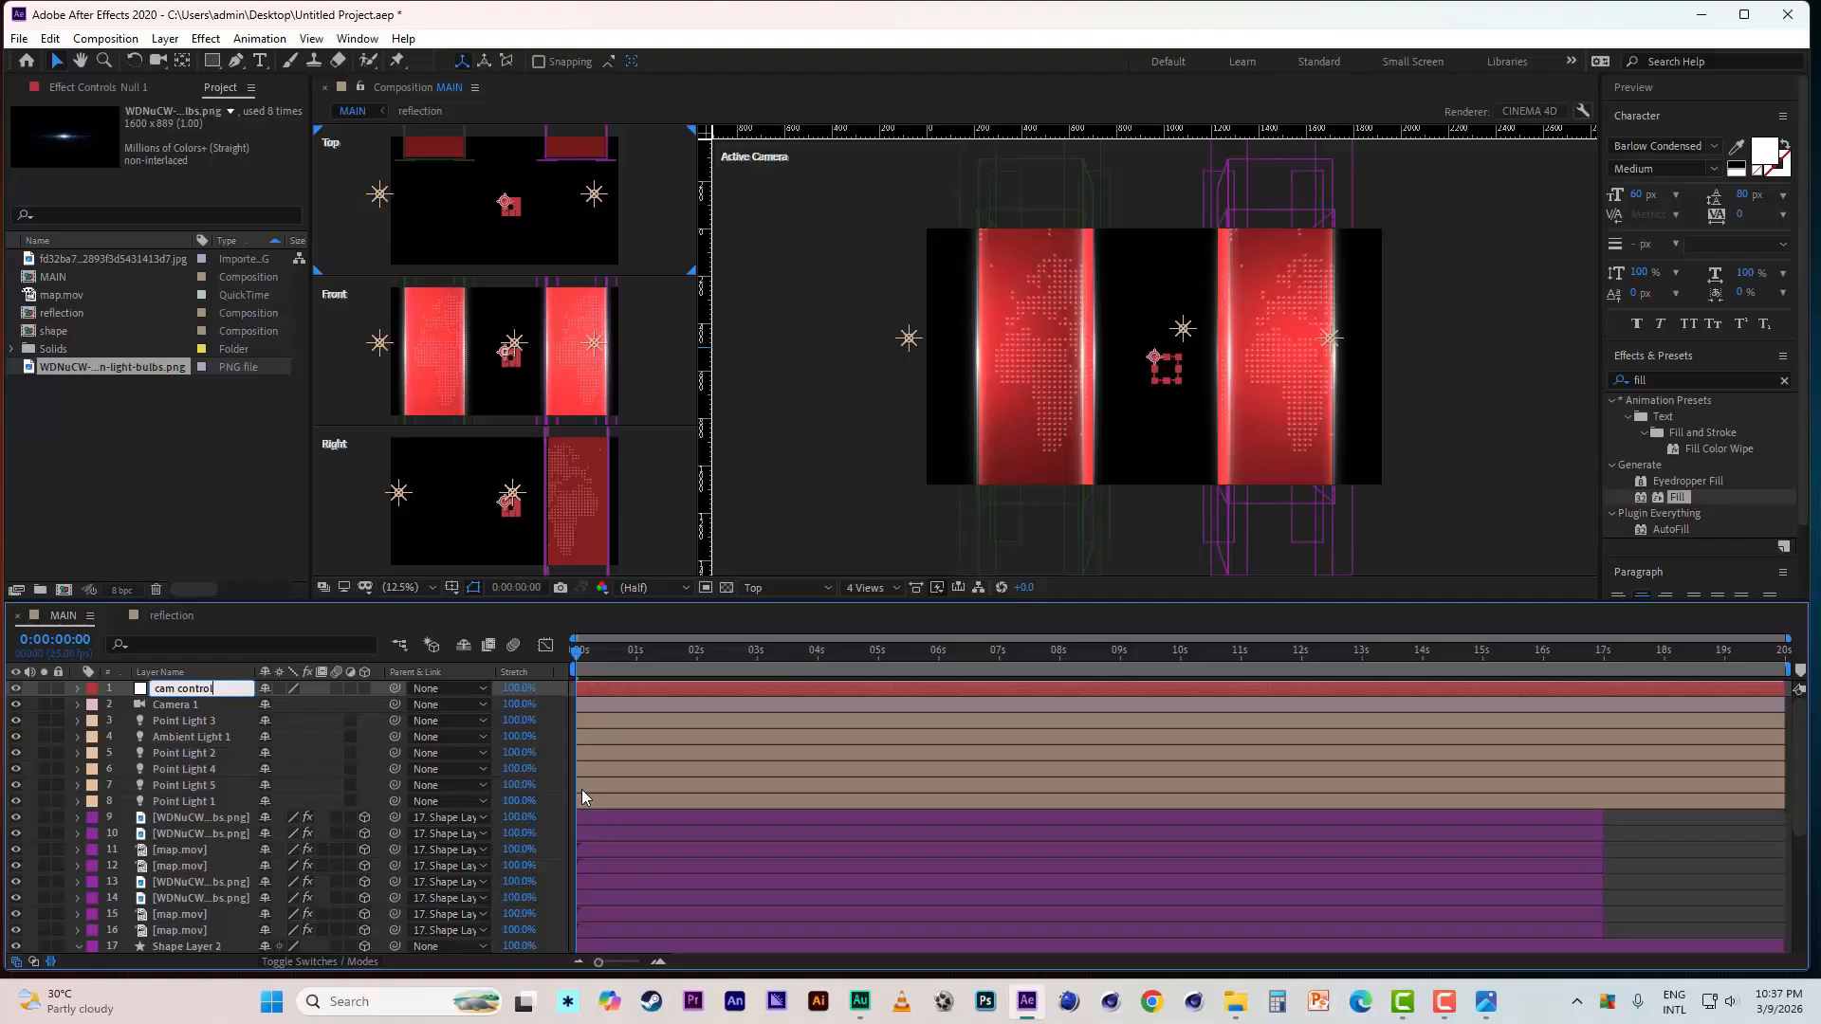
pyautogui.click(182, 707)
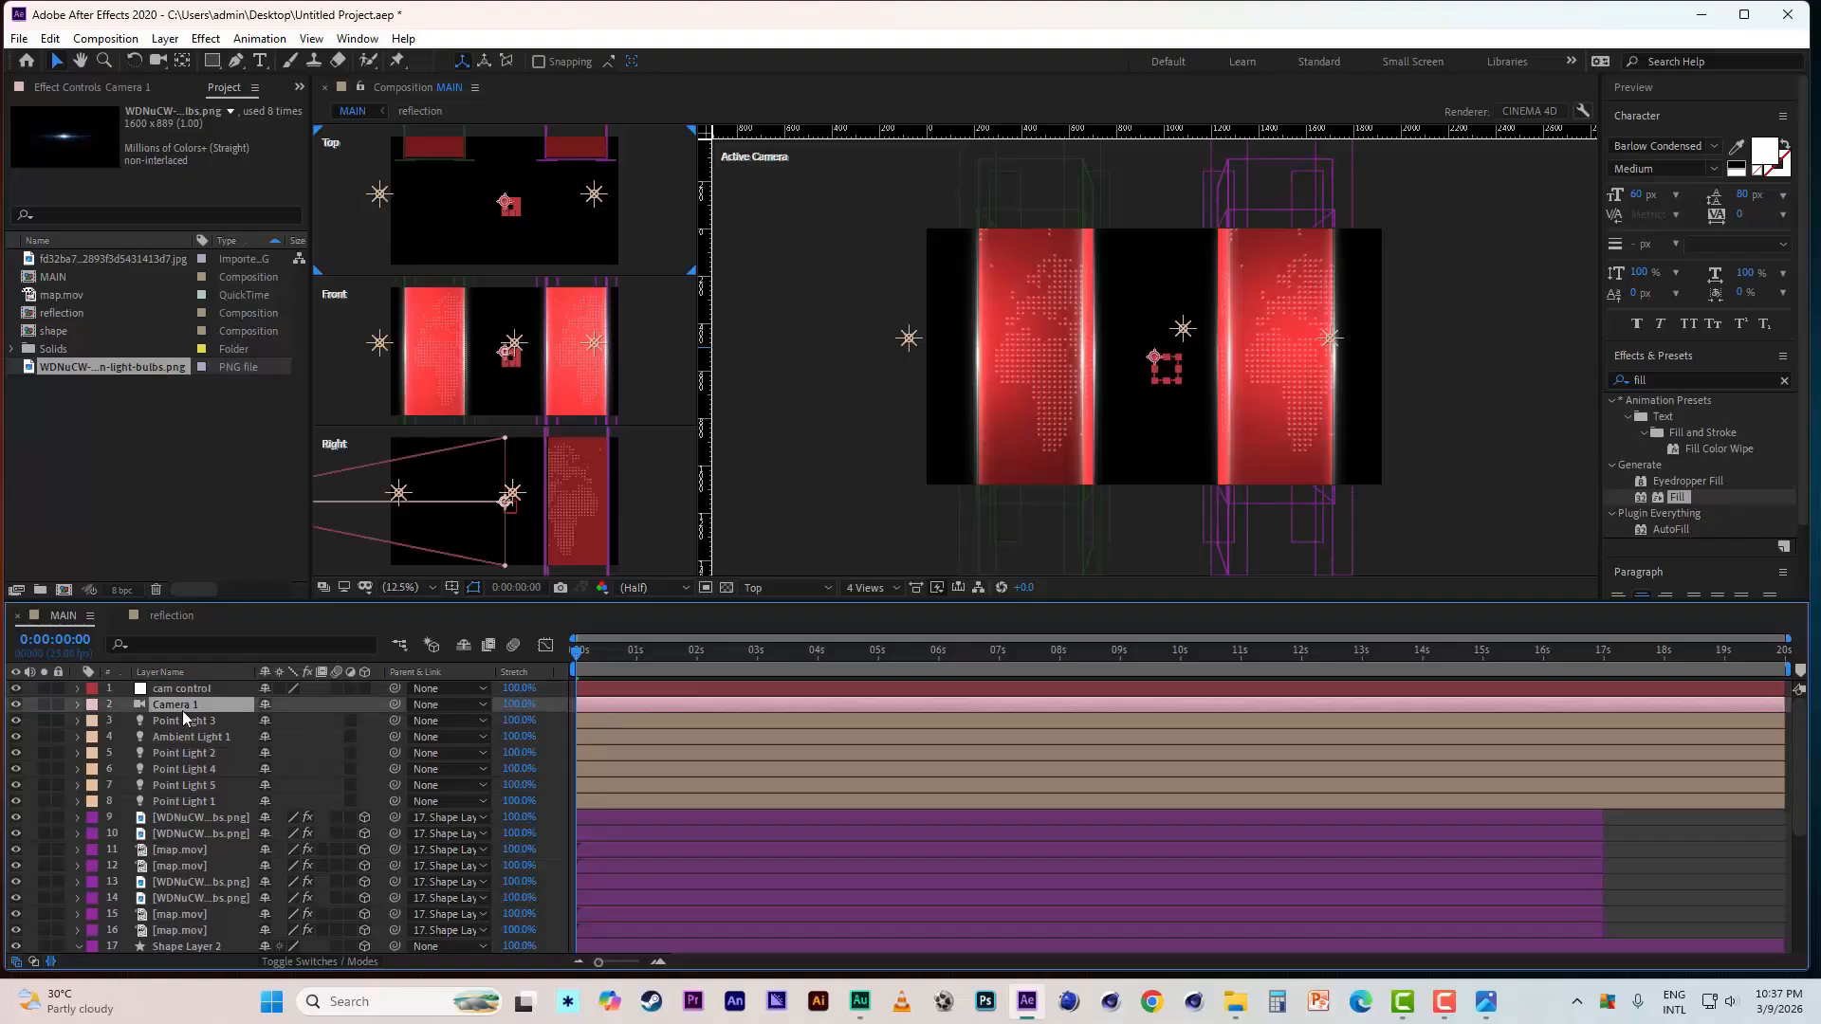
# - Make the cam control null a 3D layer and parent Camera 1 to it
pyautogui.click(184, 690)
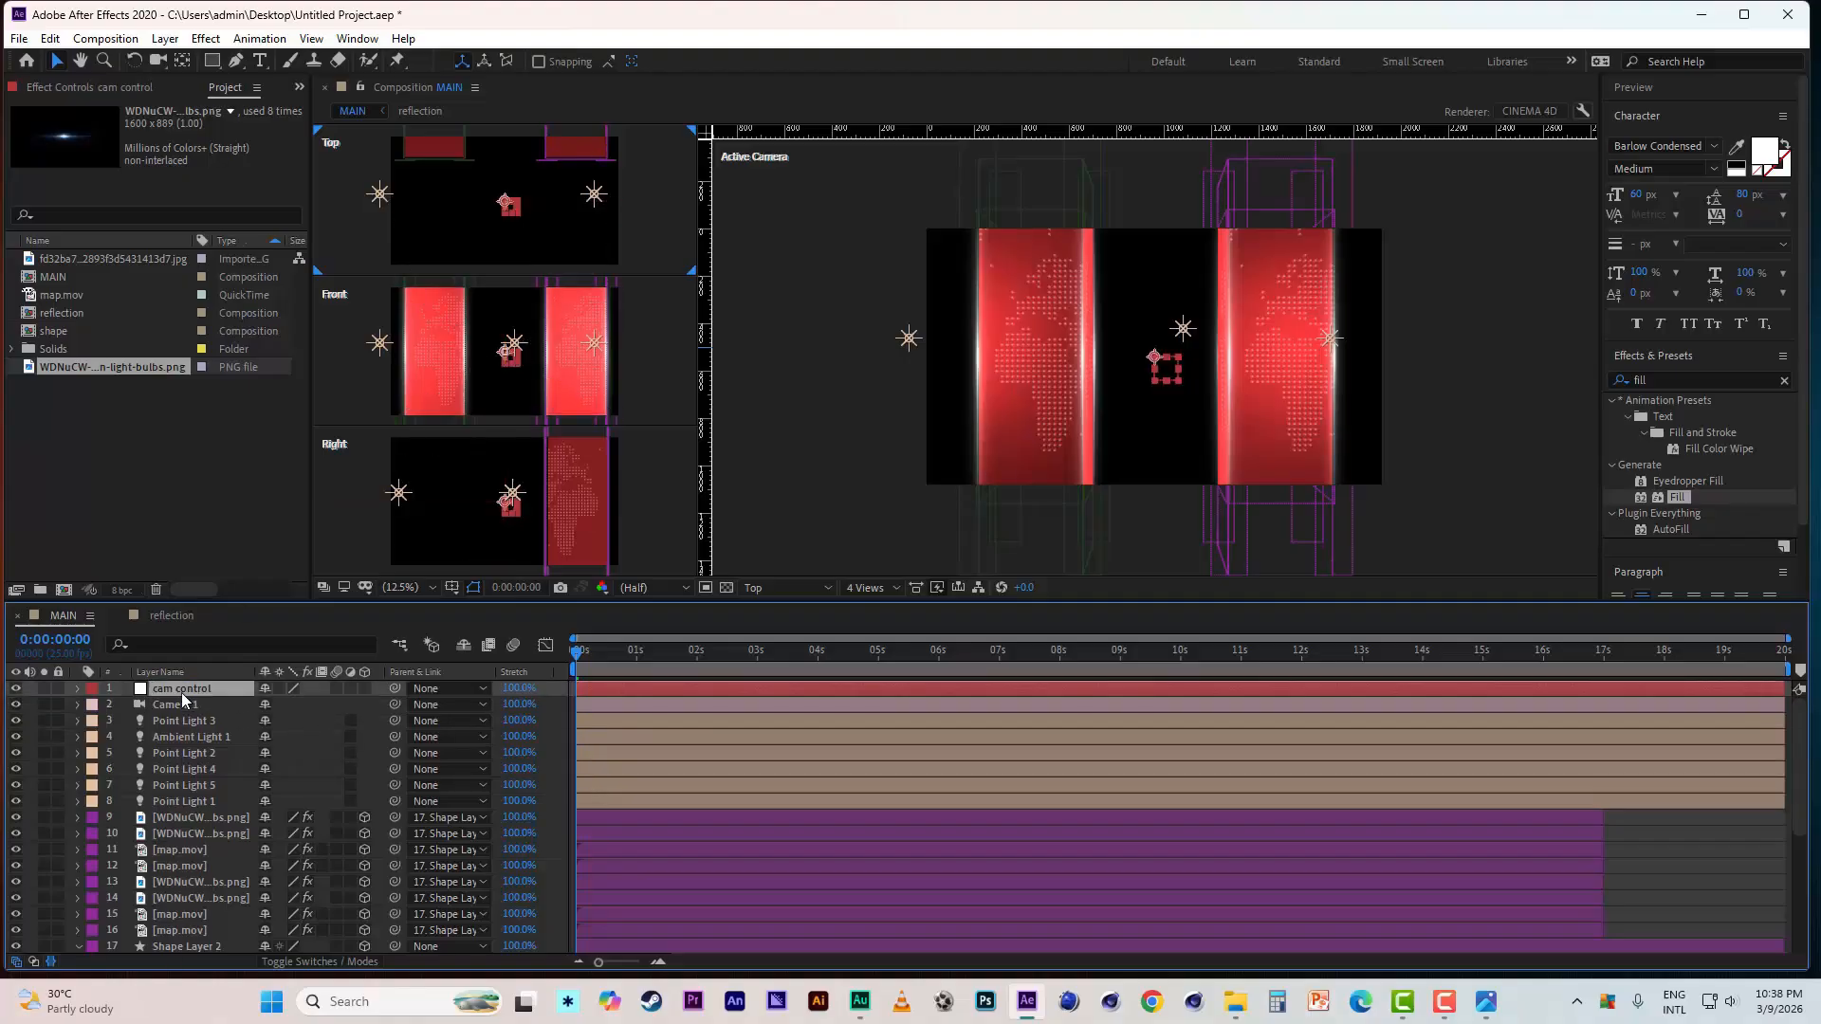
pyautogui.click(365, 690)
pyautogui.click(185, 704)
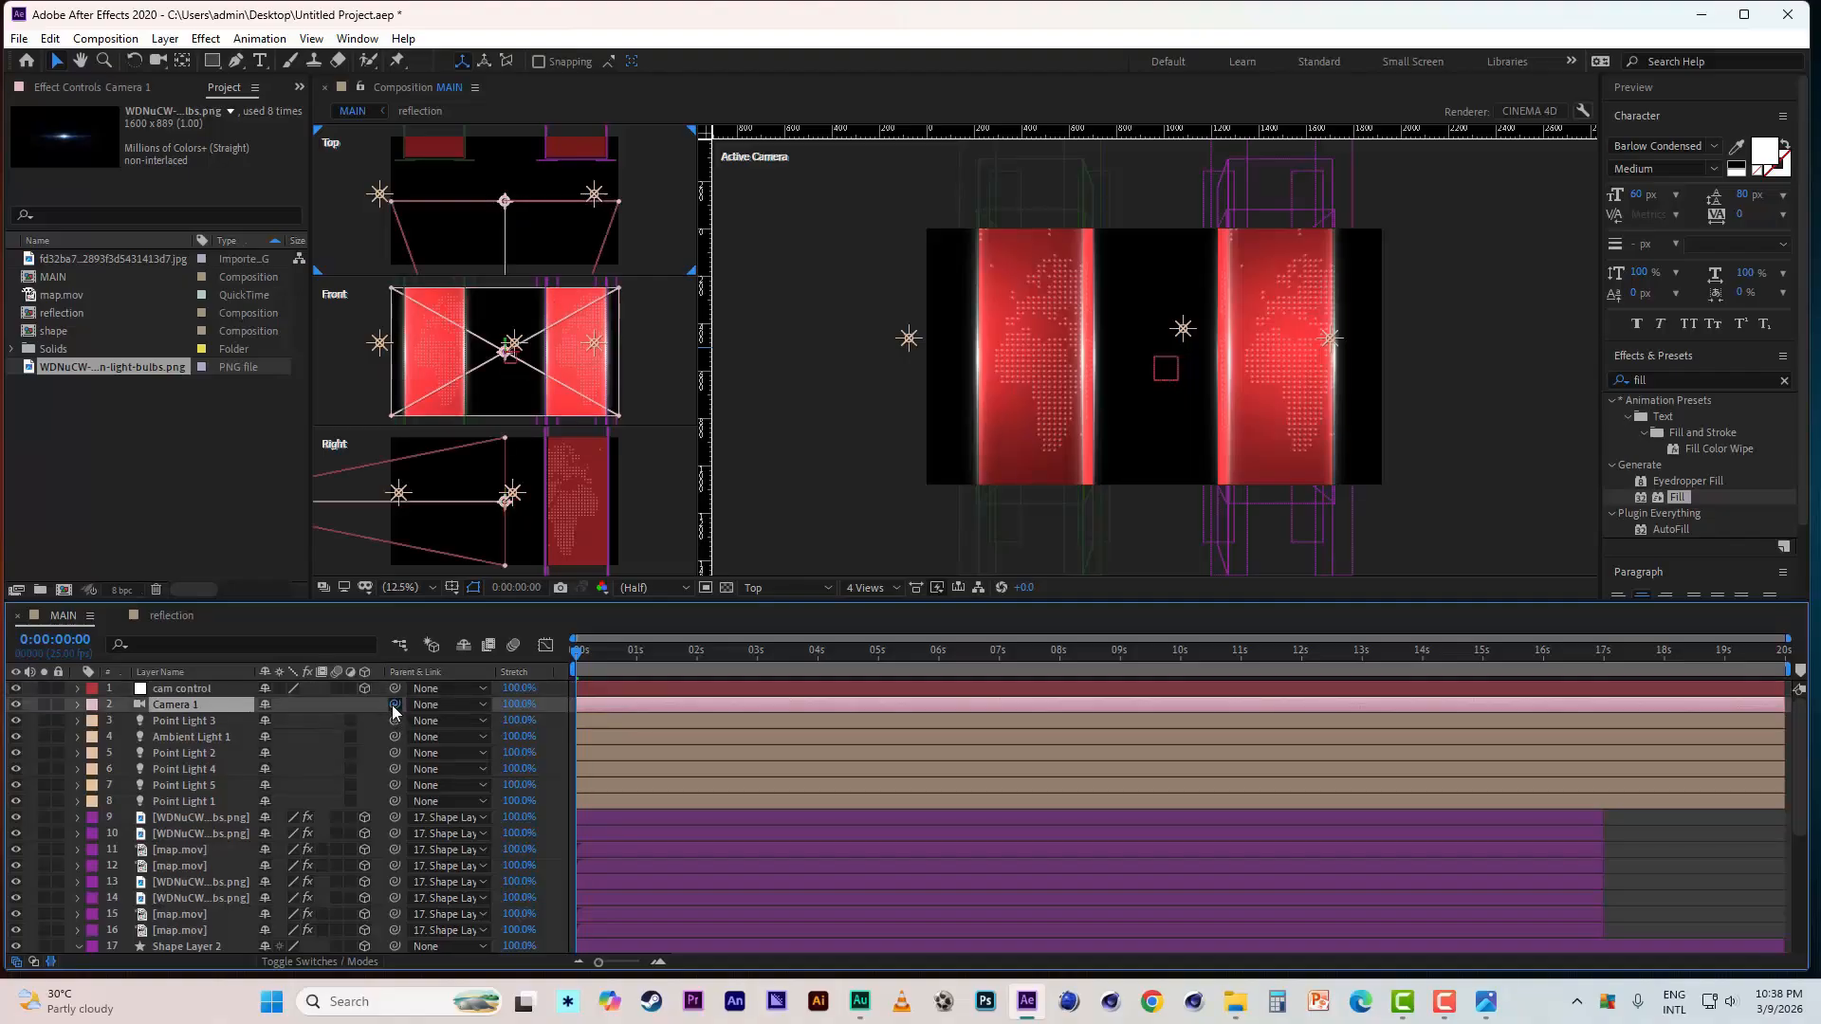
pyautogui.moveTo(396, 706); pyautogui.dragTo(220, 692)
# - Find the Separate XYZ Position preset and apply it to the cam control null
pyautogui.click(191, 692)
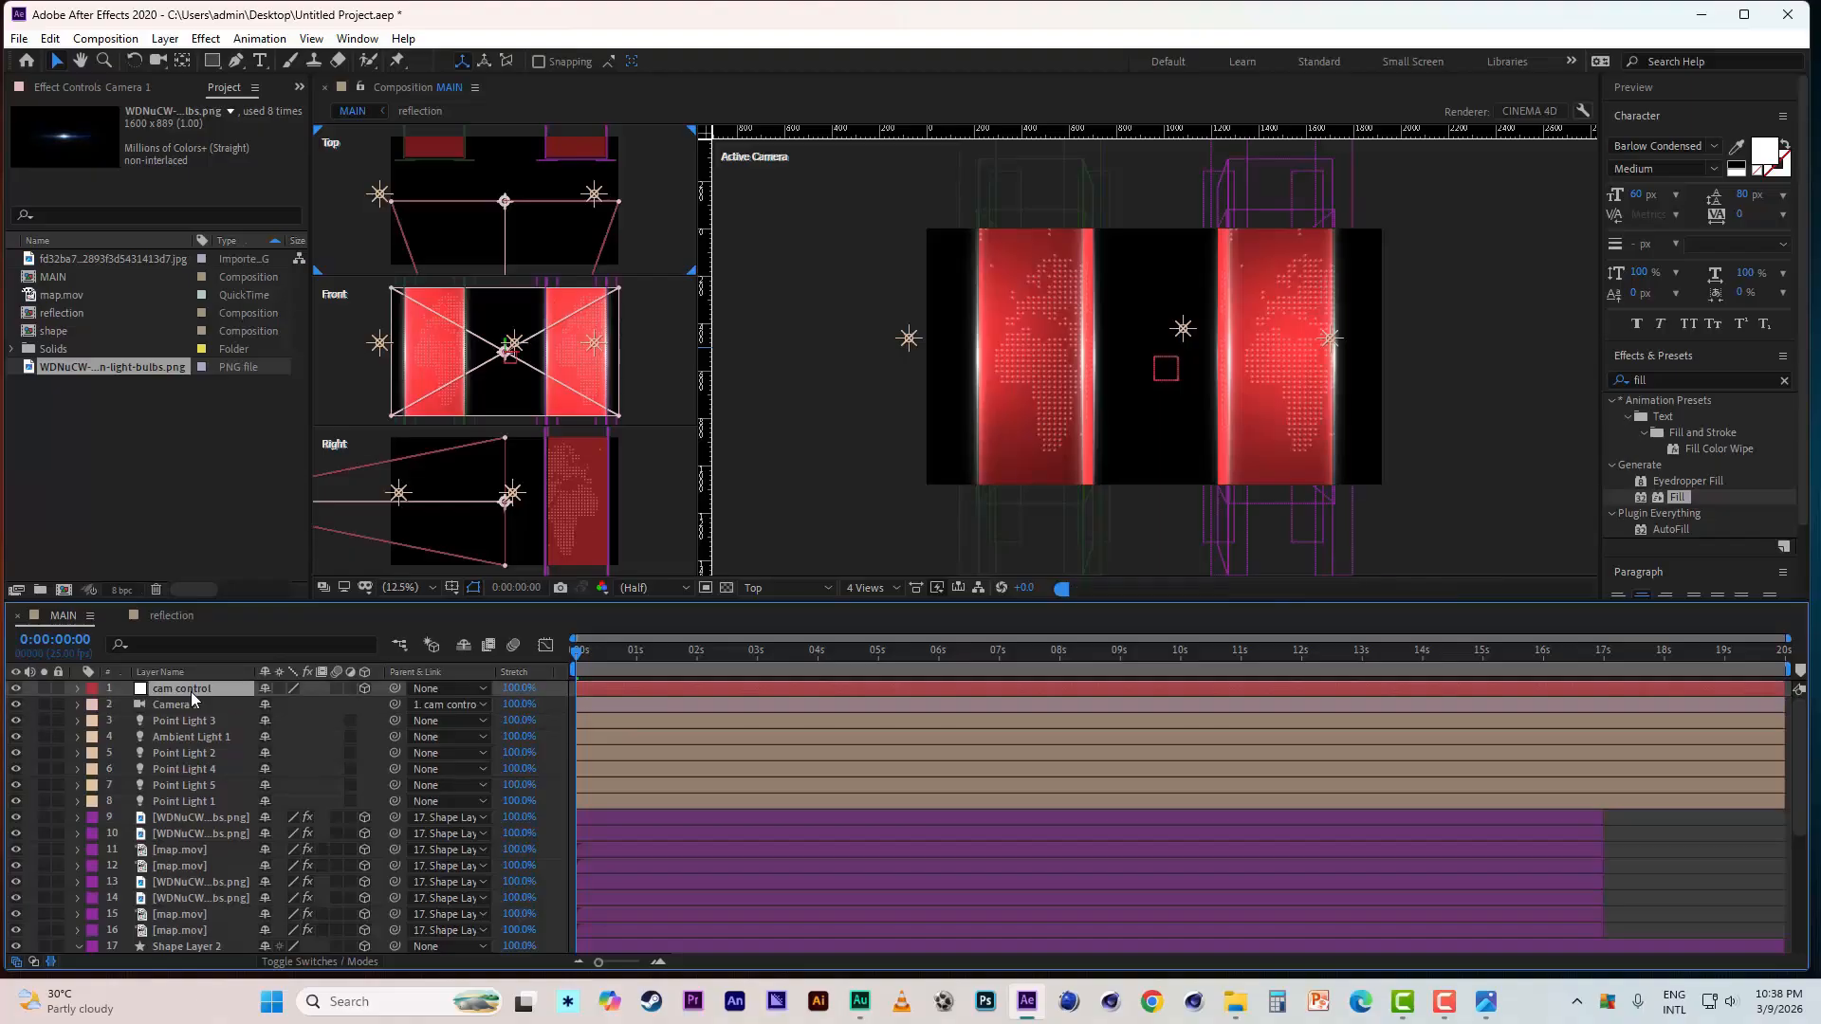
pyautogui.click(1674, 379)
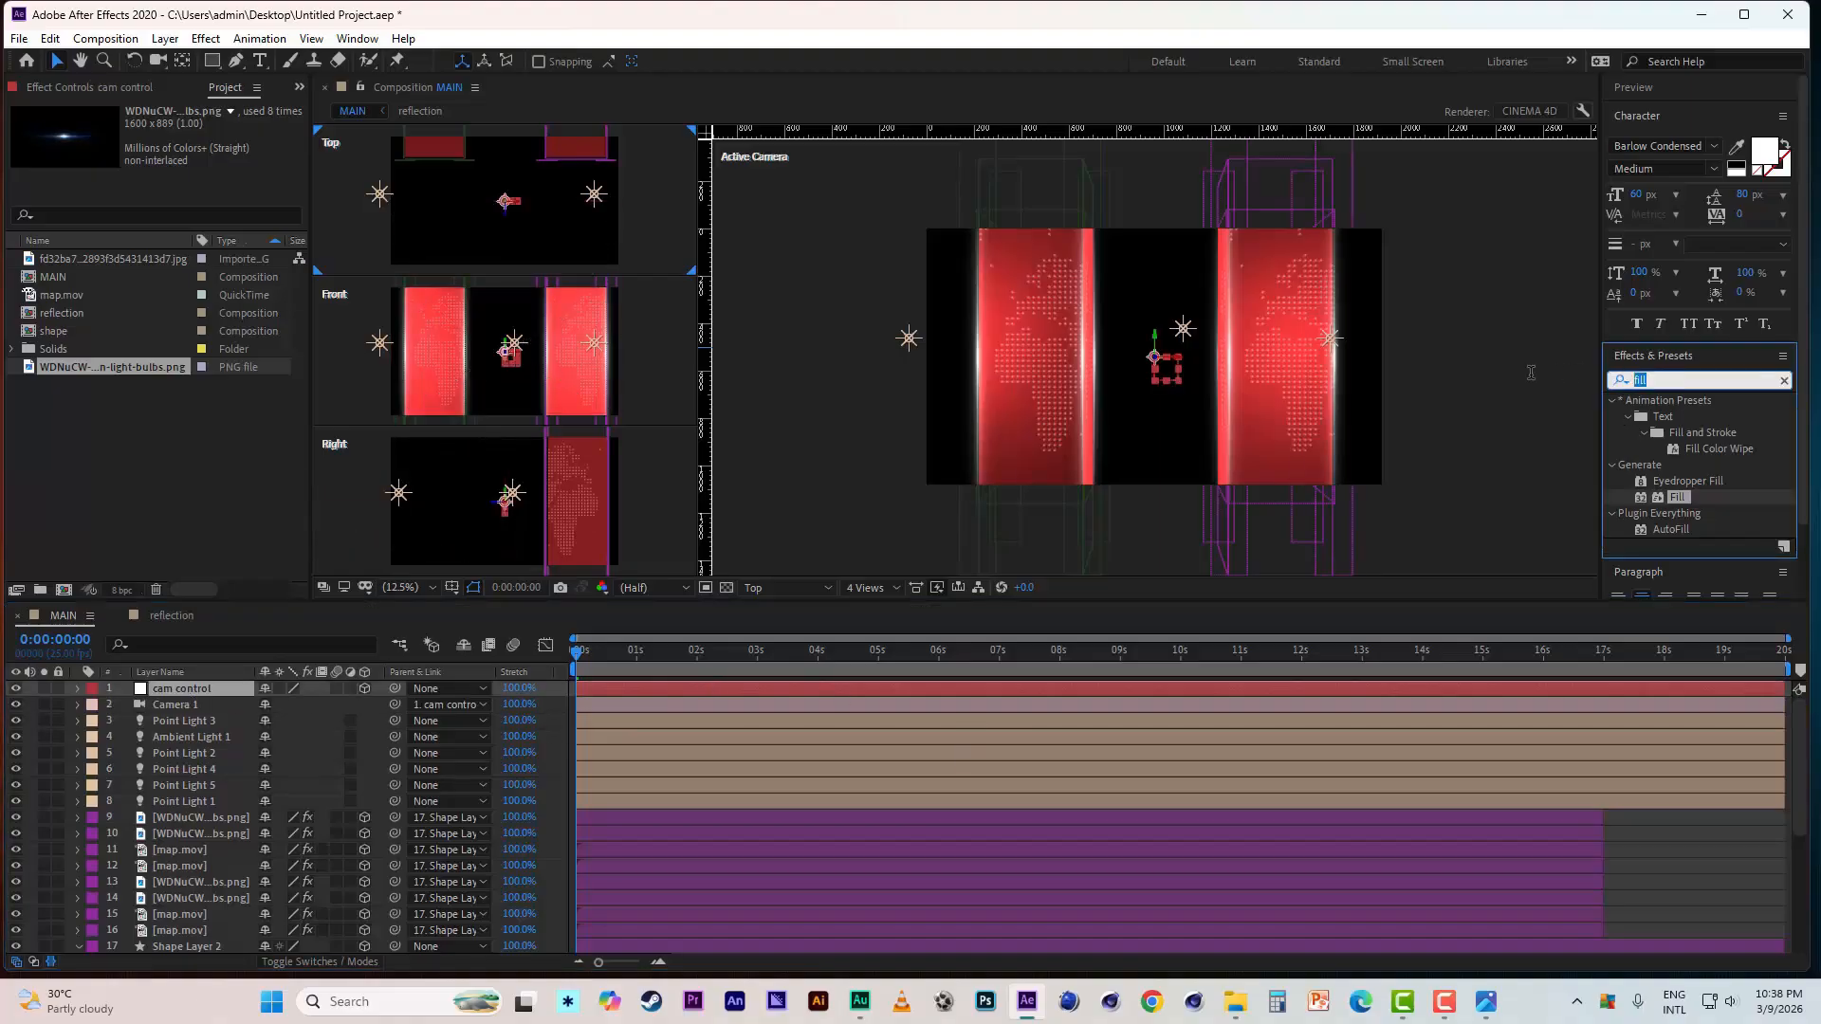
pyautogui.write('sepa')
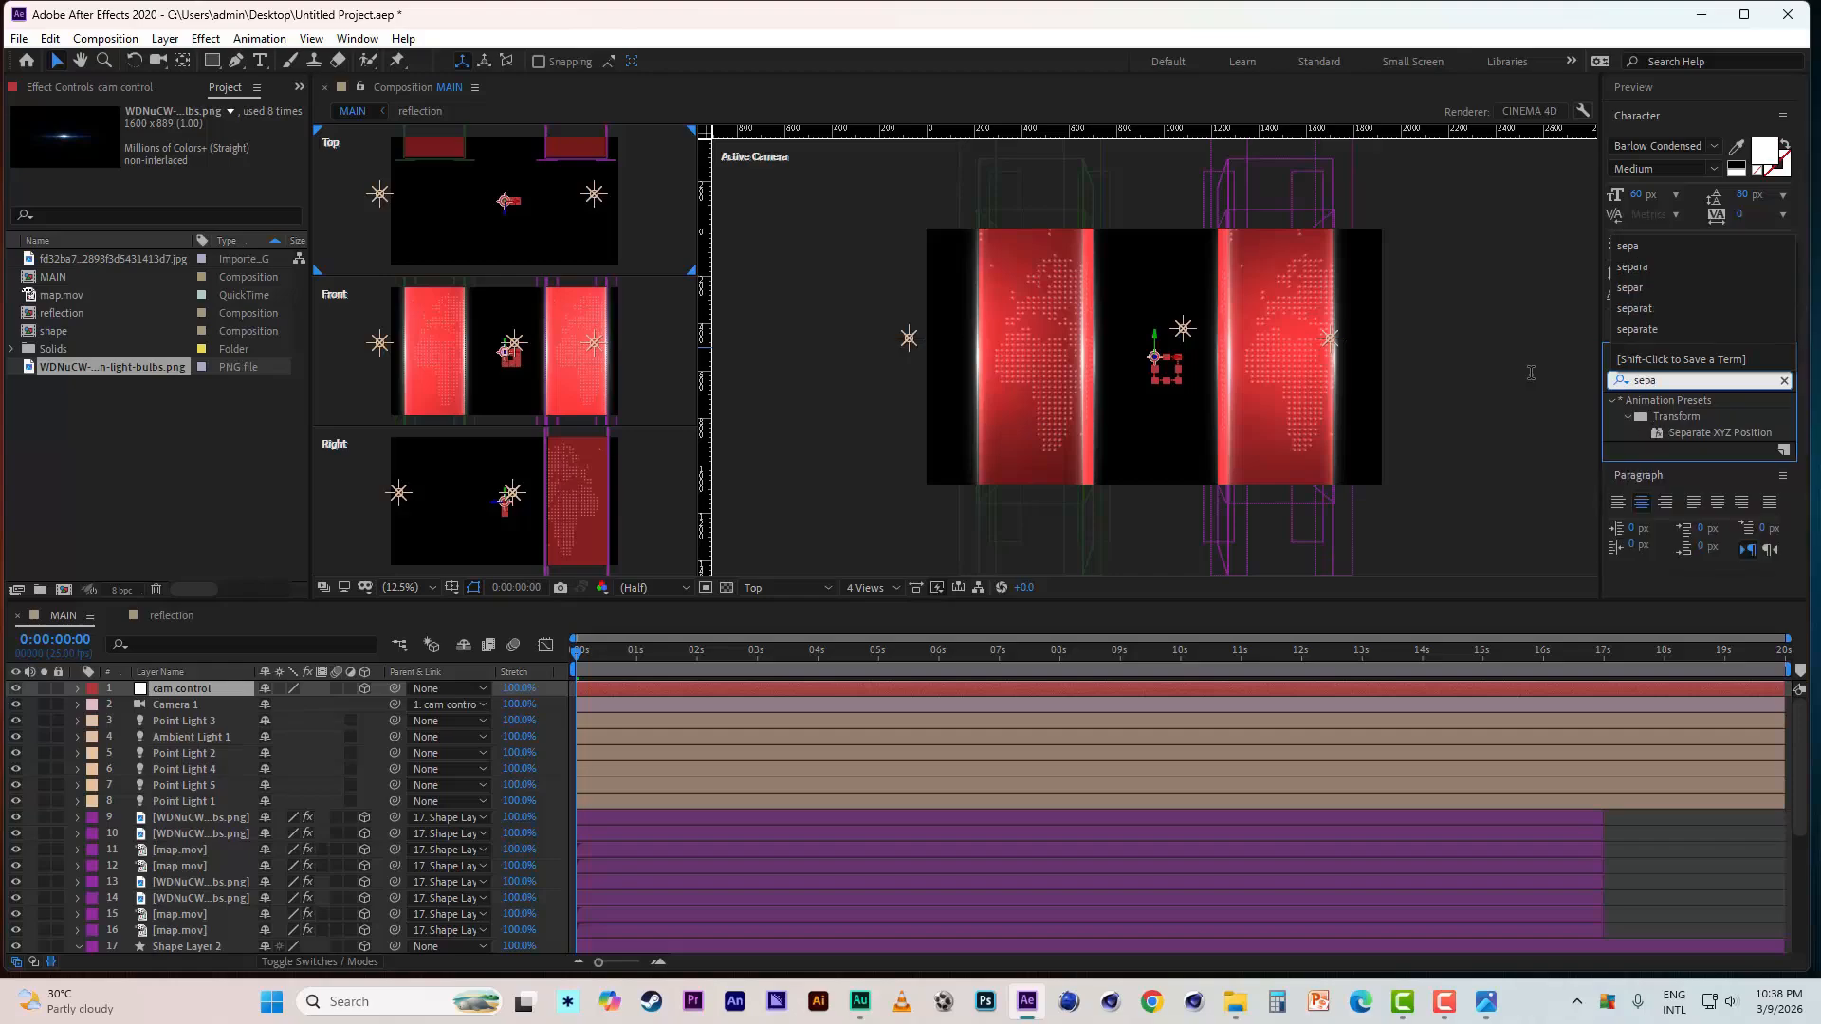
pyautogui.doubleClick(1728, 431)
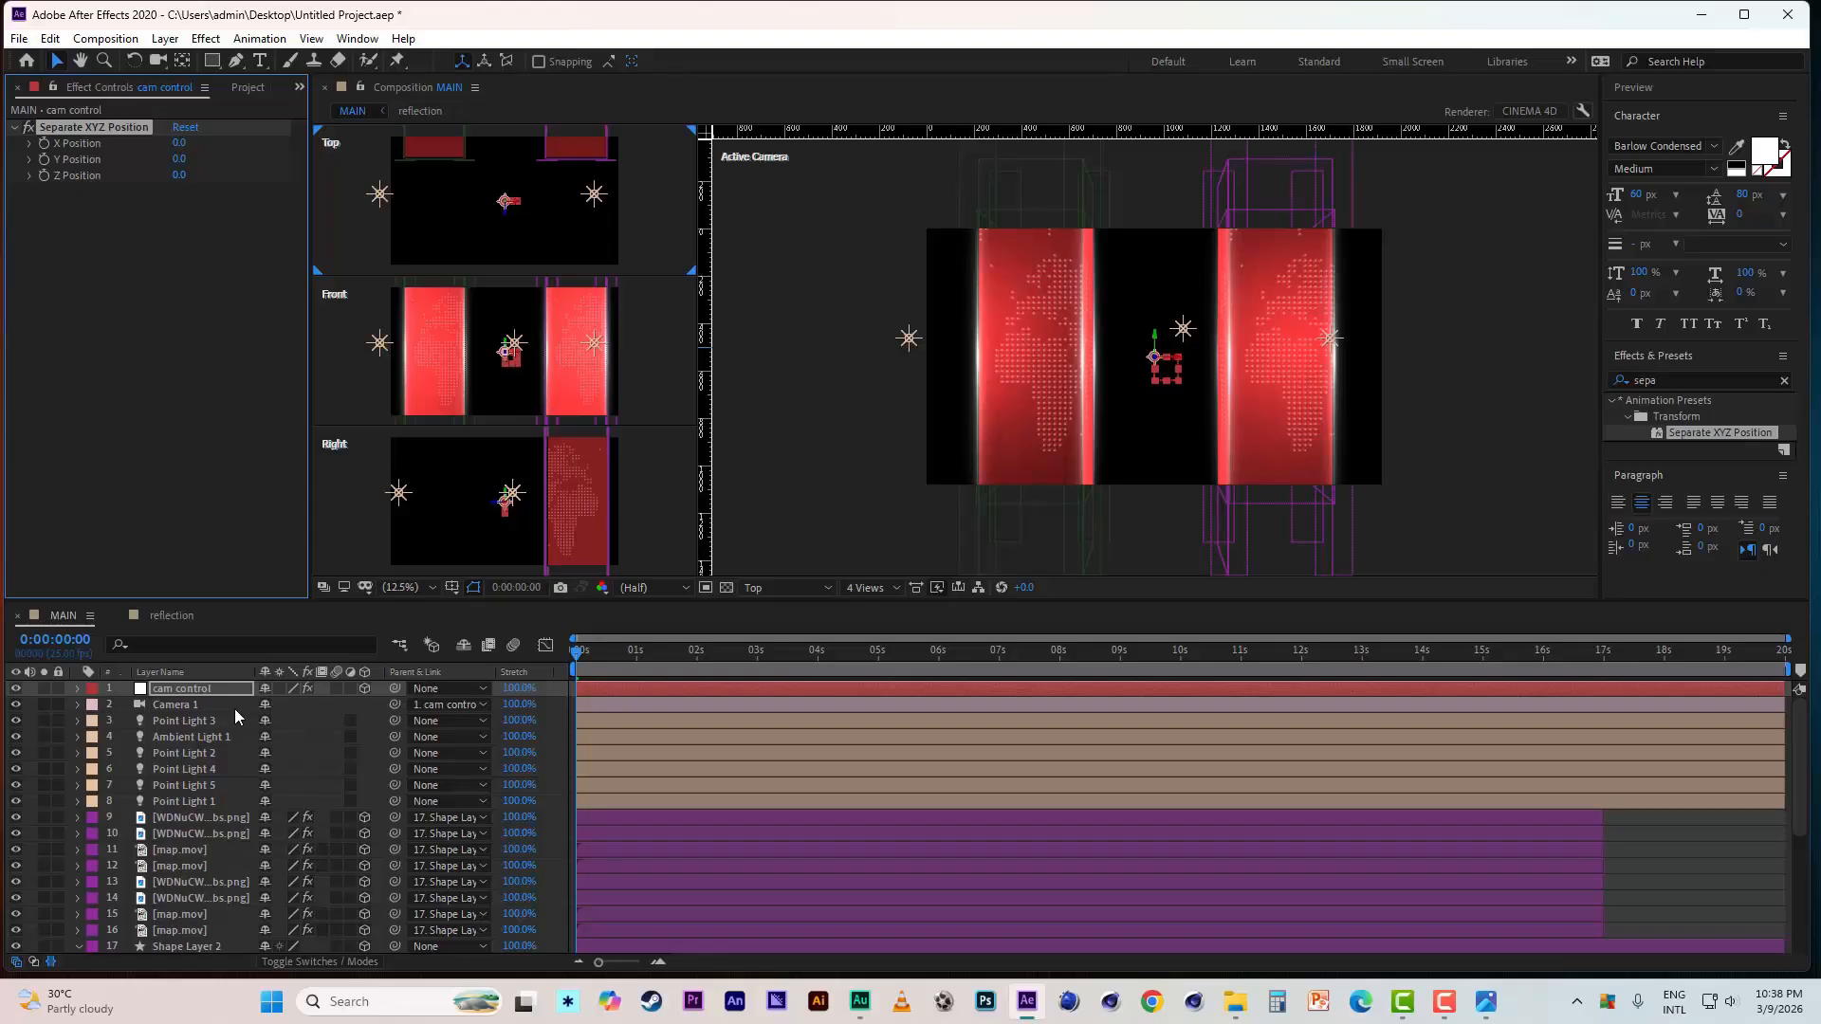
# - Set the cam control null's X Rotation to 19° to tilt the camera, and save the project
pyautogui.click(187, 693)
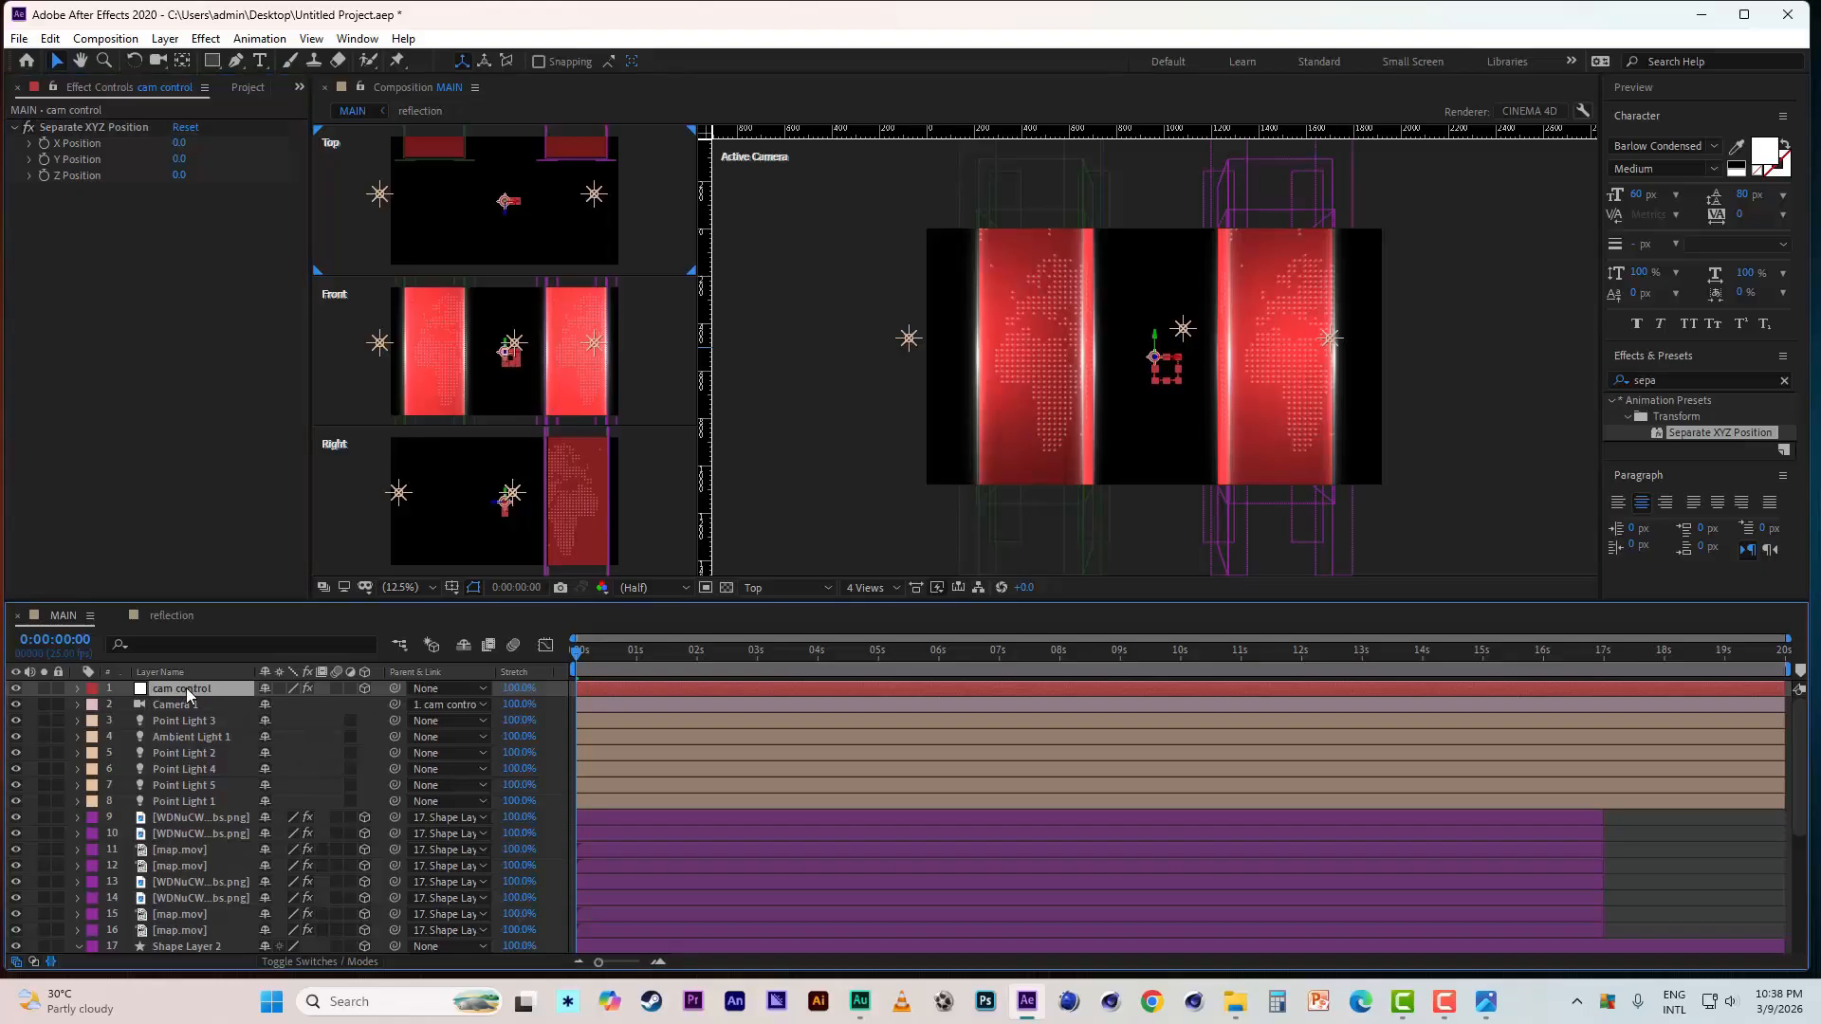
pyautogui.press('r')
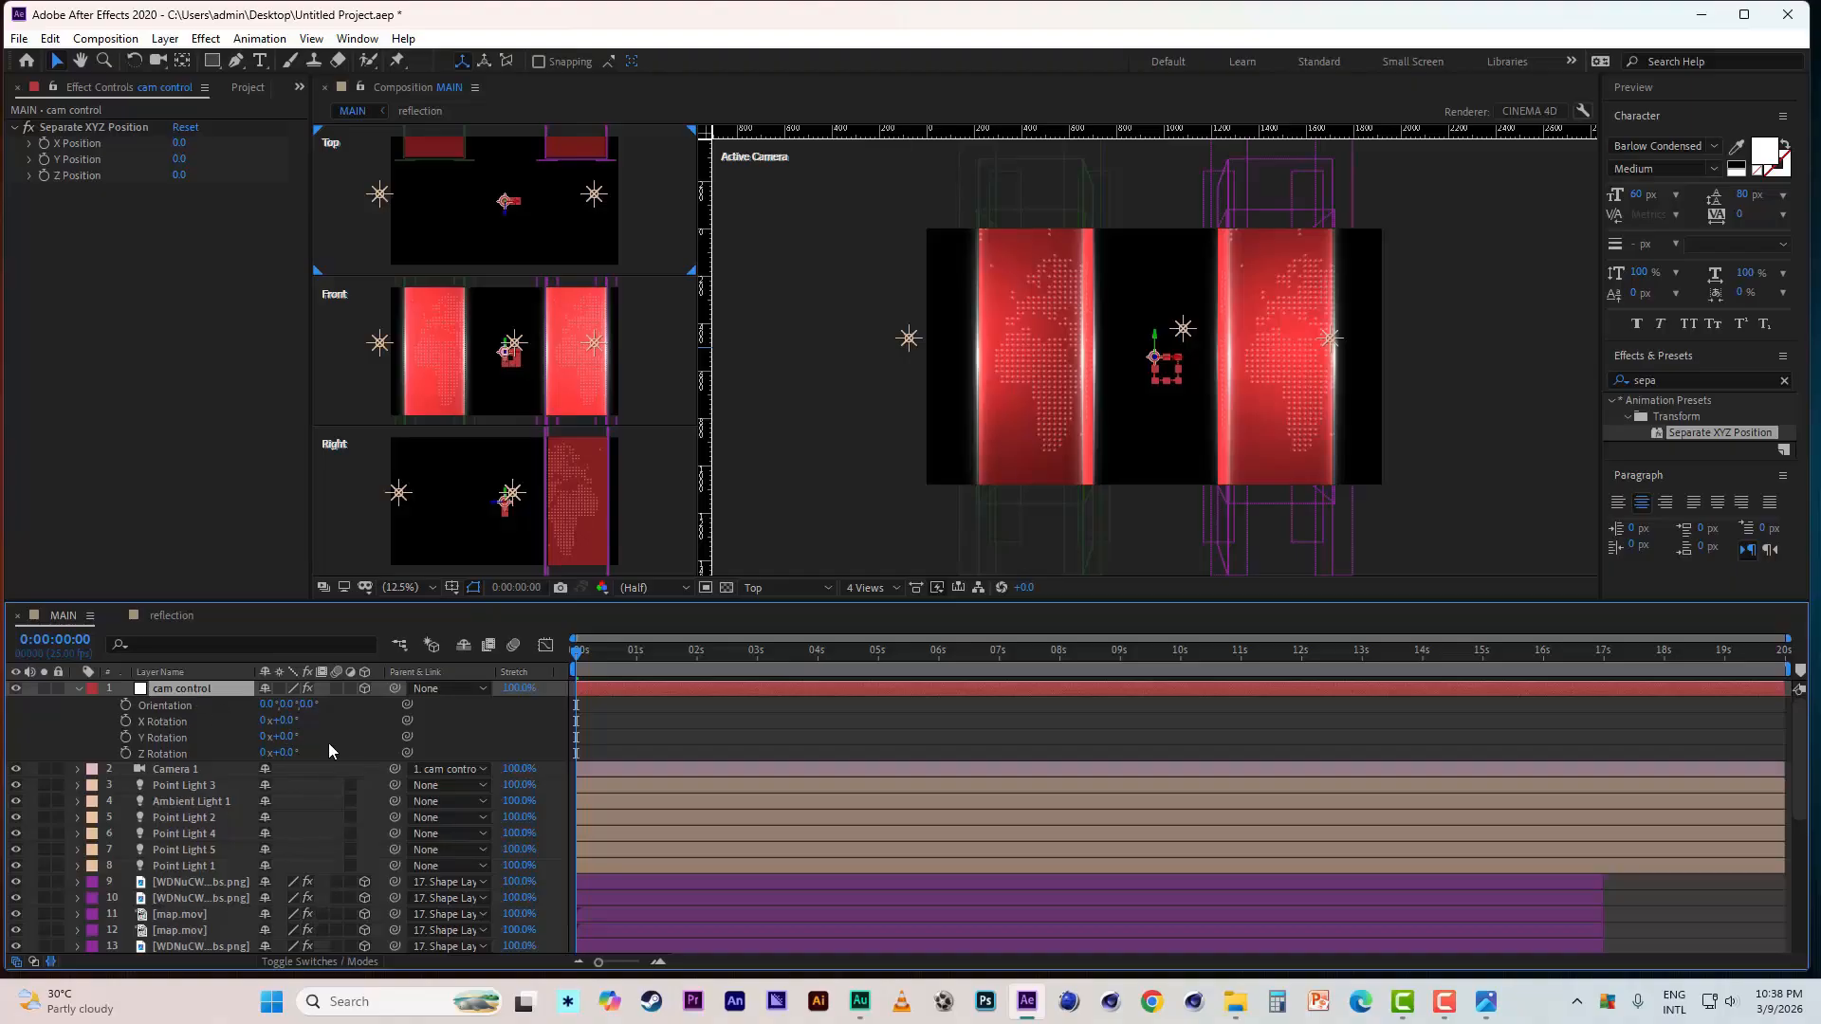
pyautogui.moveTo(289, 727); pyautogui.dragTo(300, 723)
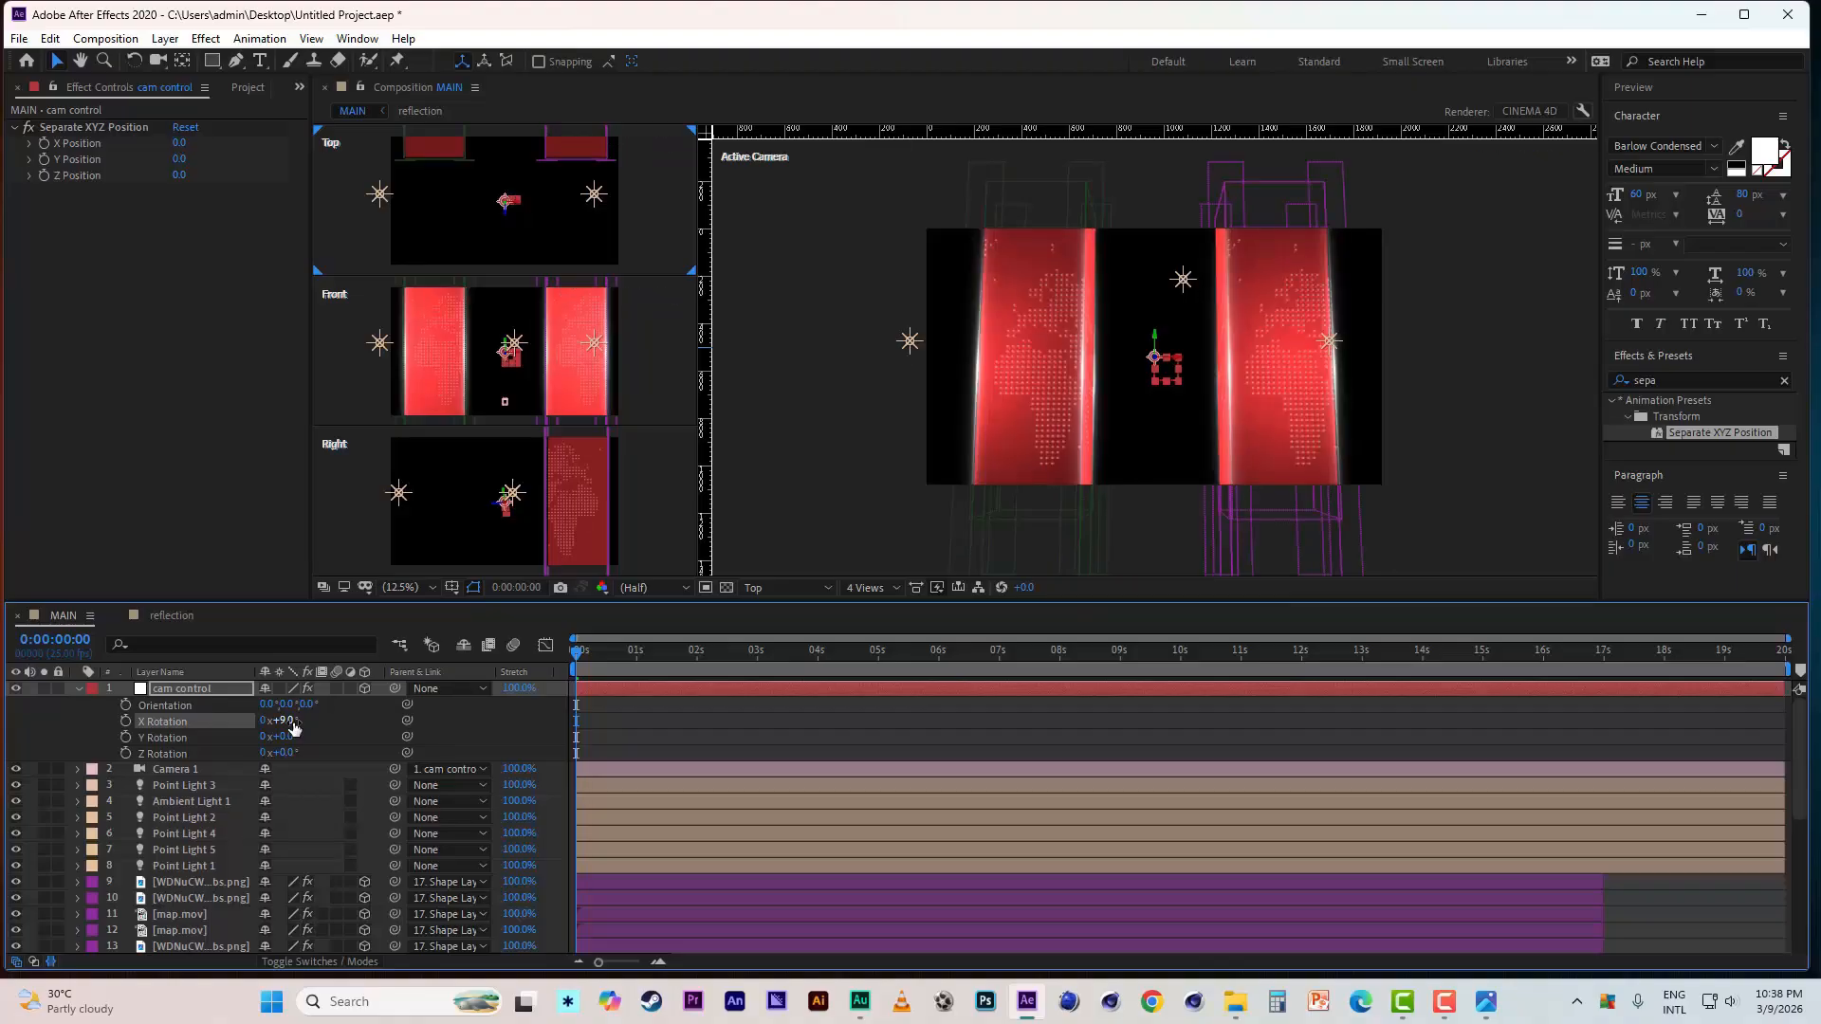
pyautogui.click(292, 722)
pyautogui.press('Return')
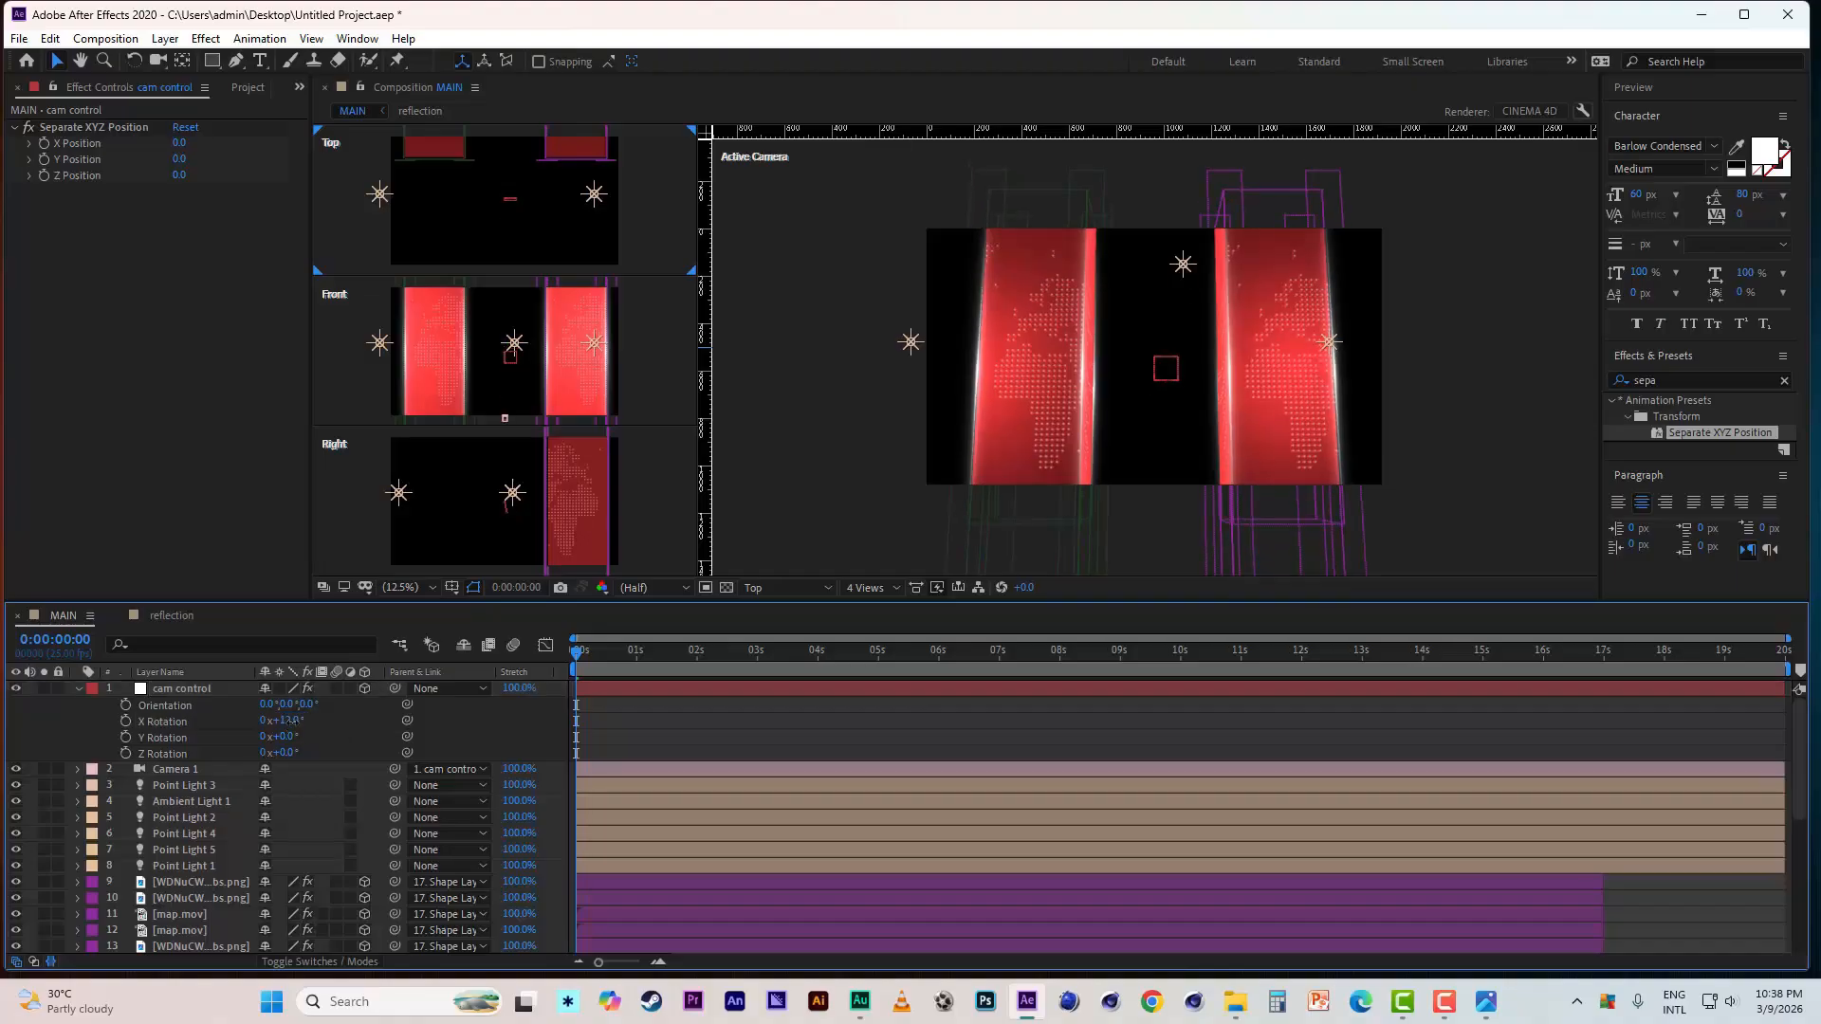
pyautogui.moveTo(289, 720); pyautogui.dragTo(300, 722)
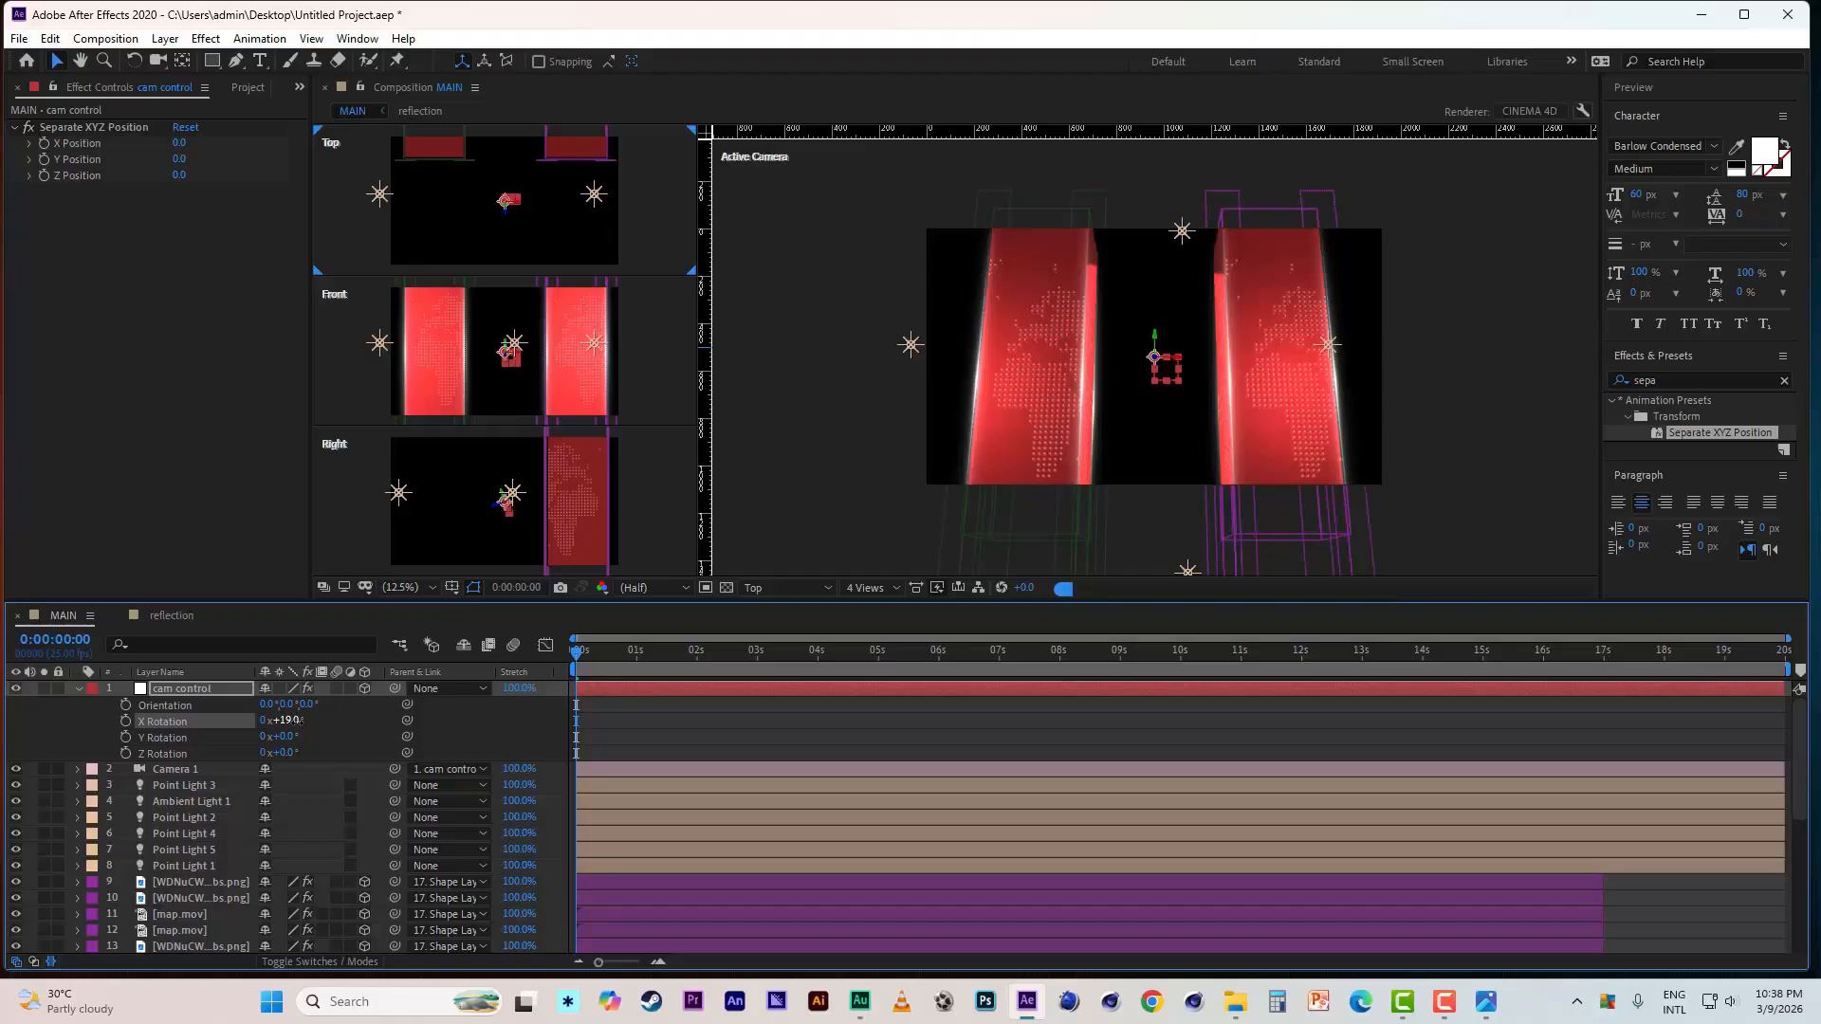
pyautogui.click(19, 38)
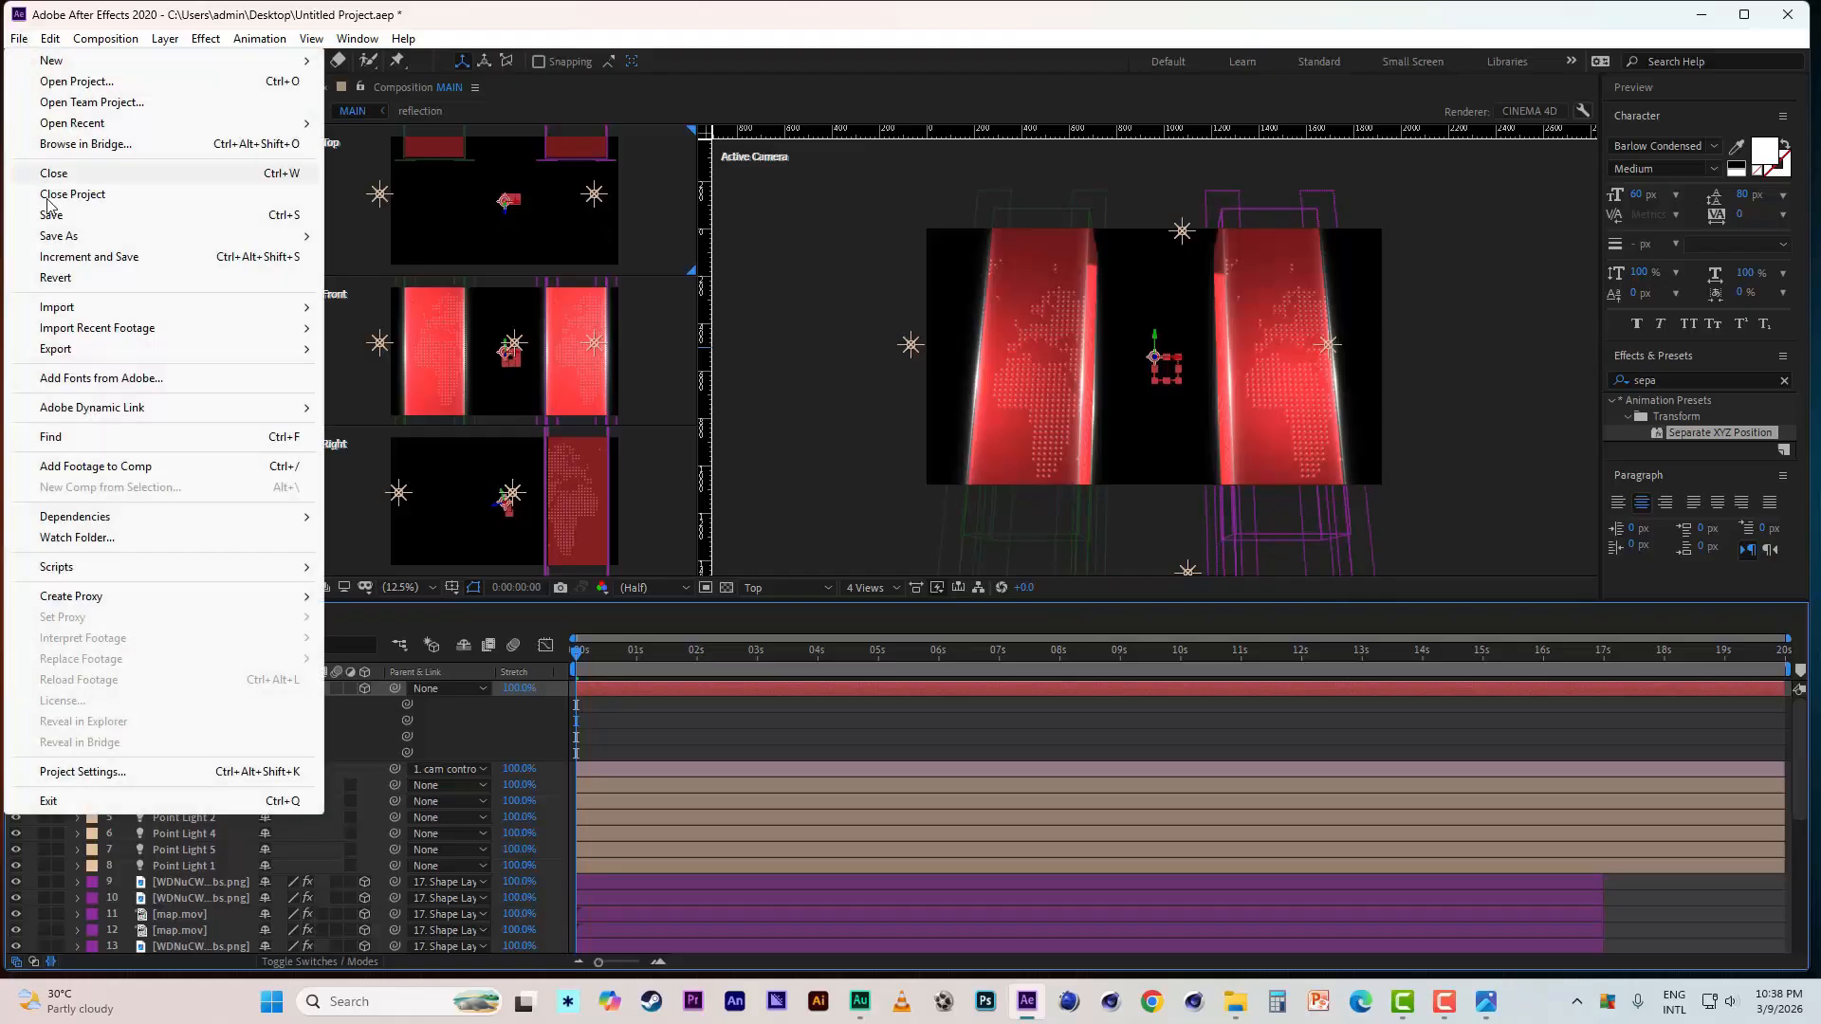
pyautogui.click(57, 216)
# - Raise Shape Layers 1 and 2 together along their vertical axis in the Active Camera view
pyautogui.scroll(-4, 212, 855)
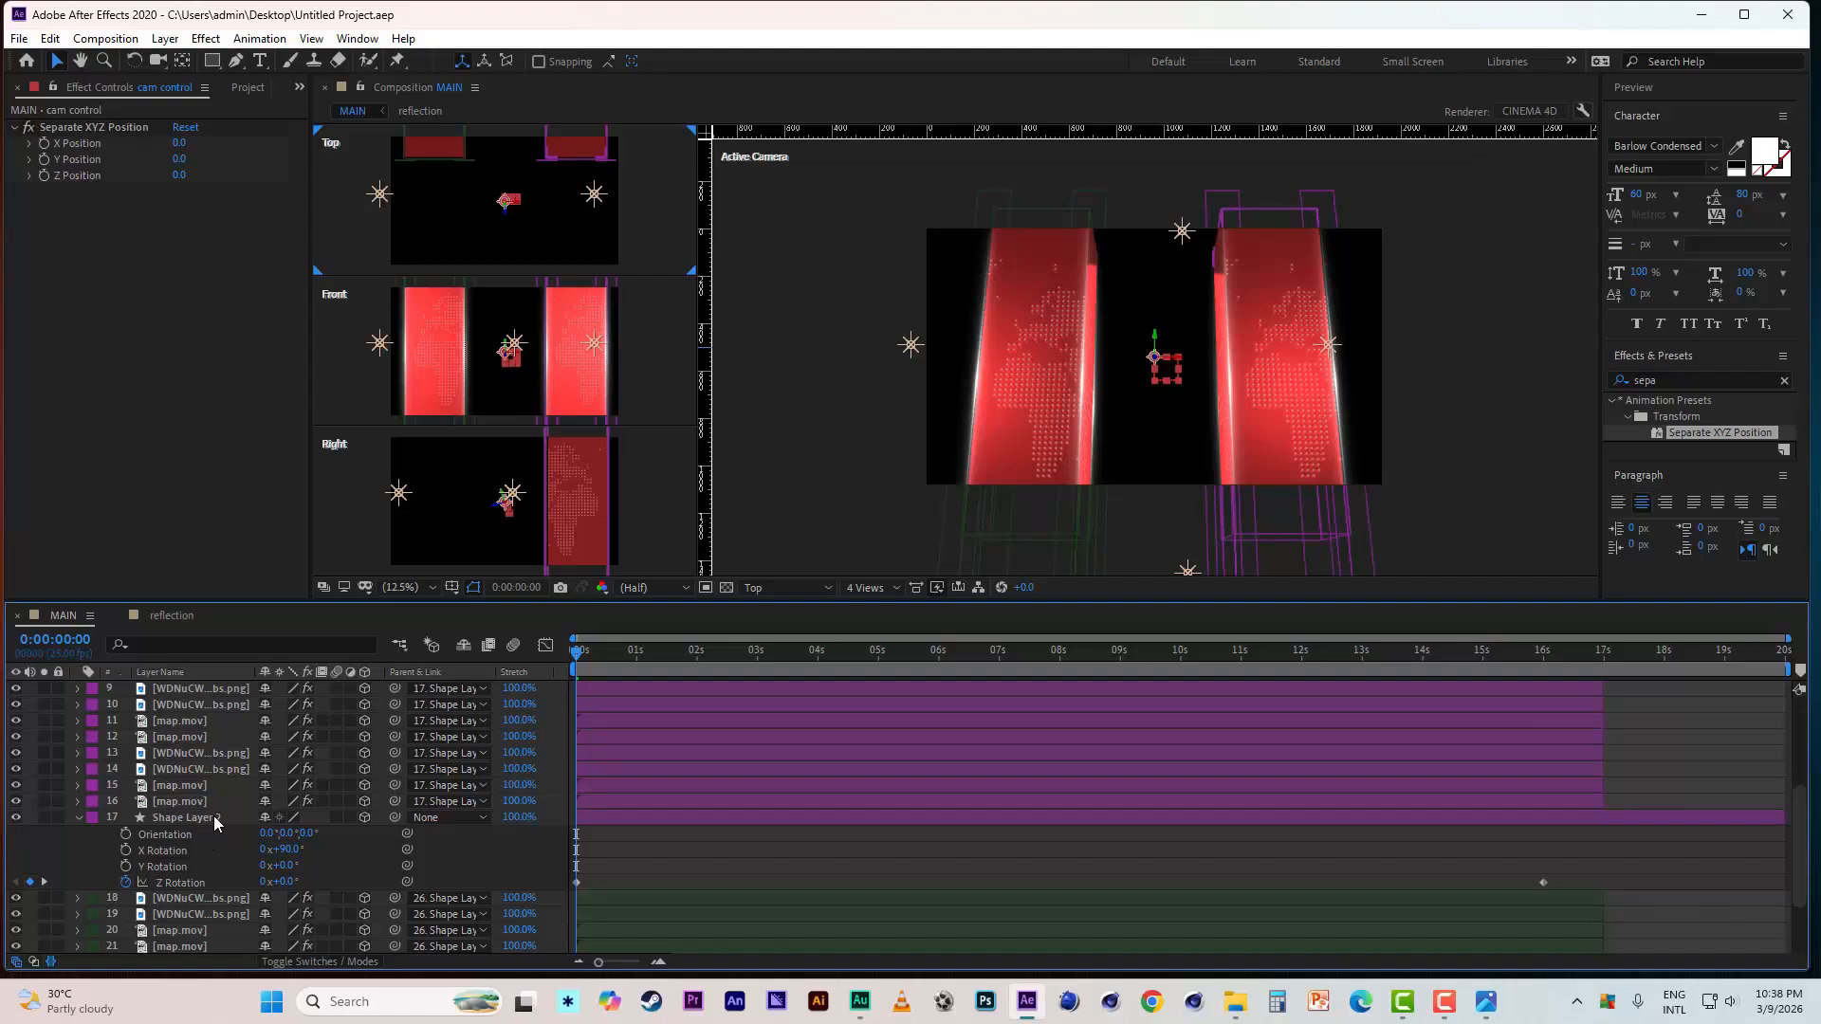
pyautogui.click(214, 815)
pyautogui.scroll(-3, 231, 862)
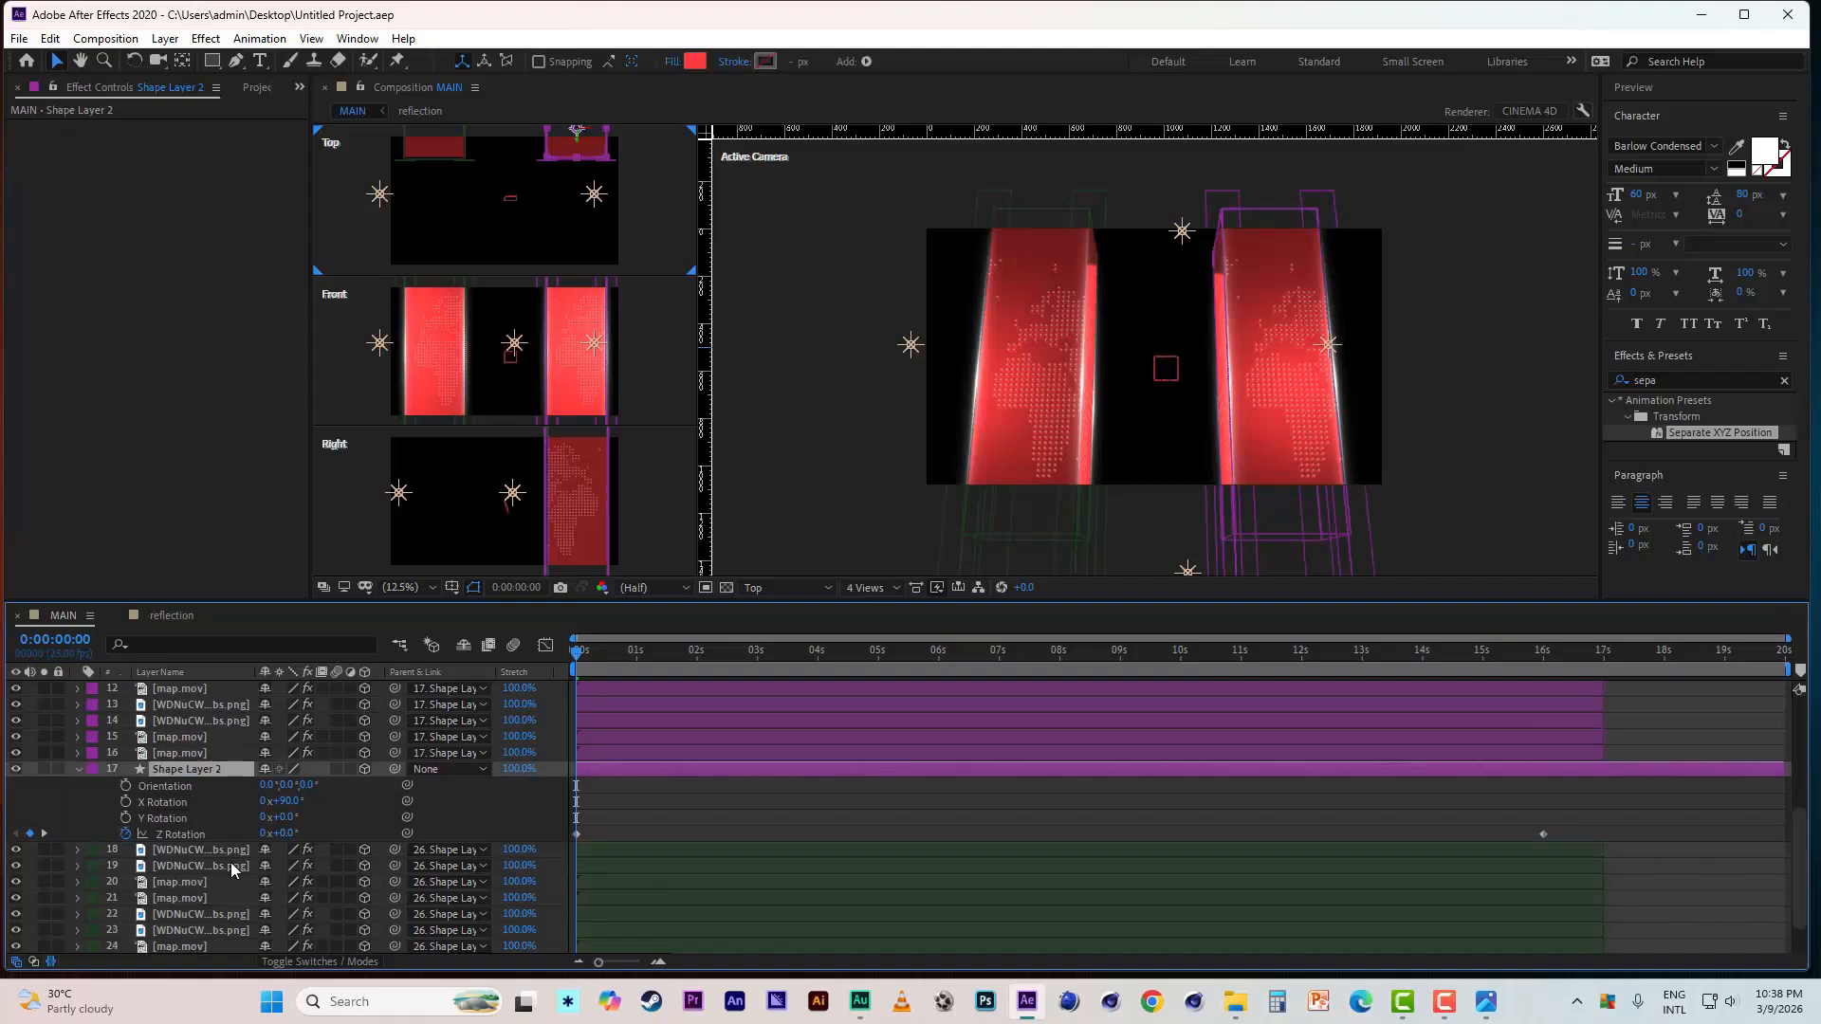
pyautogui.keyDown('ctrl'); pyautogui.click(203, 931); pyautogui.keyUp('ctrl')
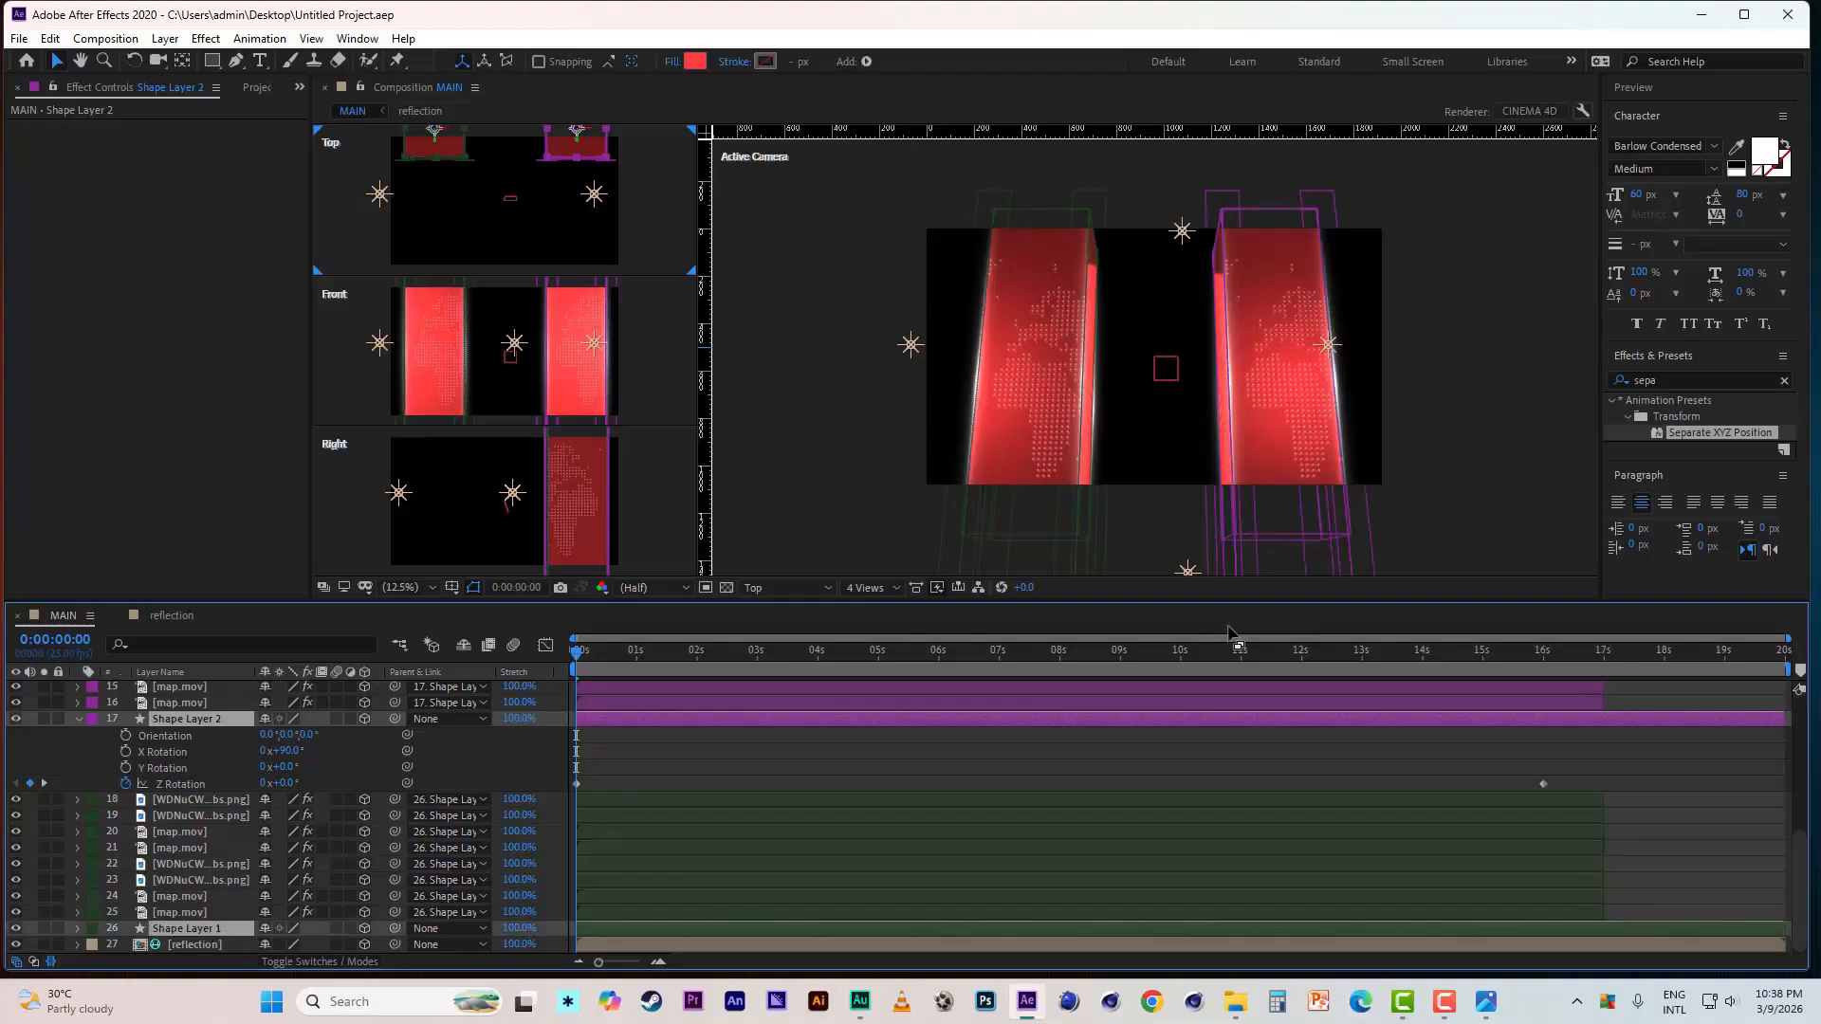
pyautogui.scroll(-3, 580, 434)
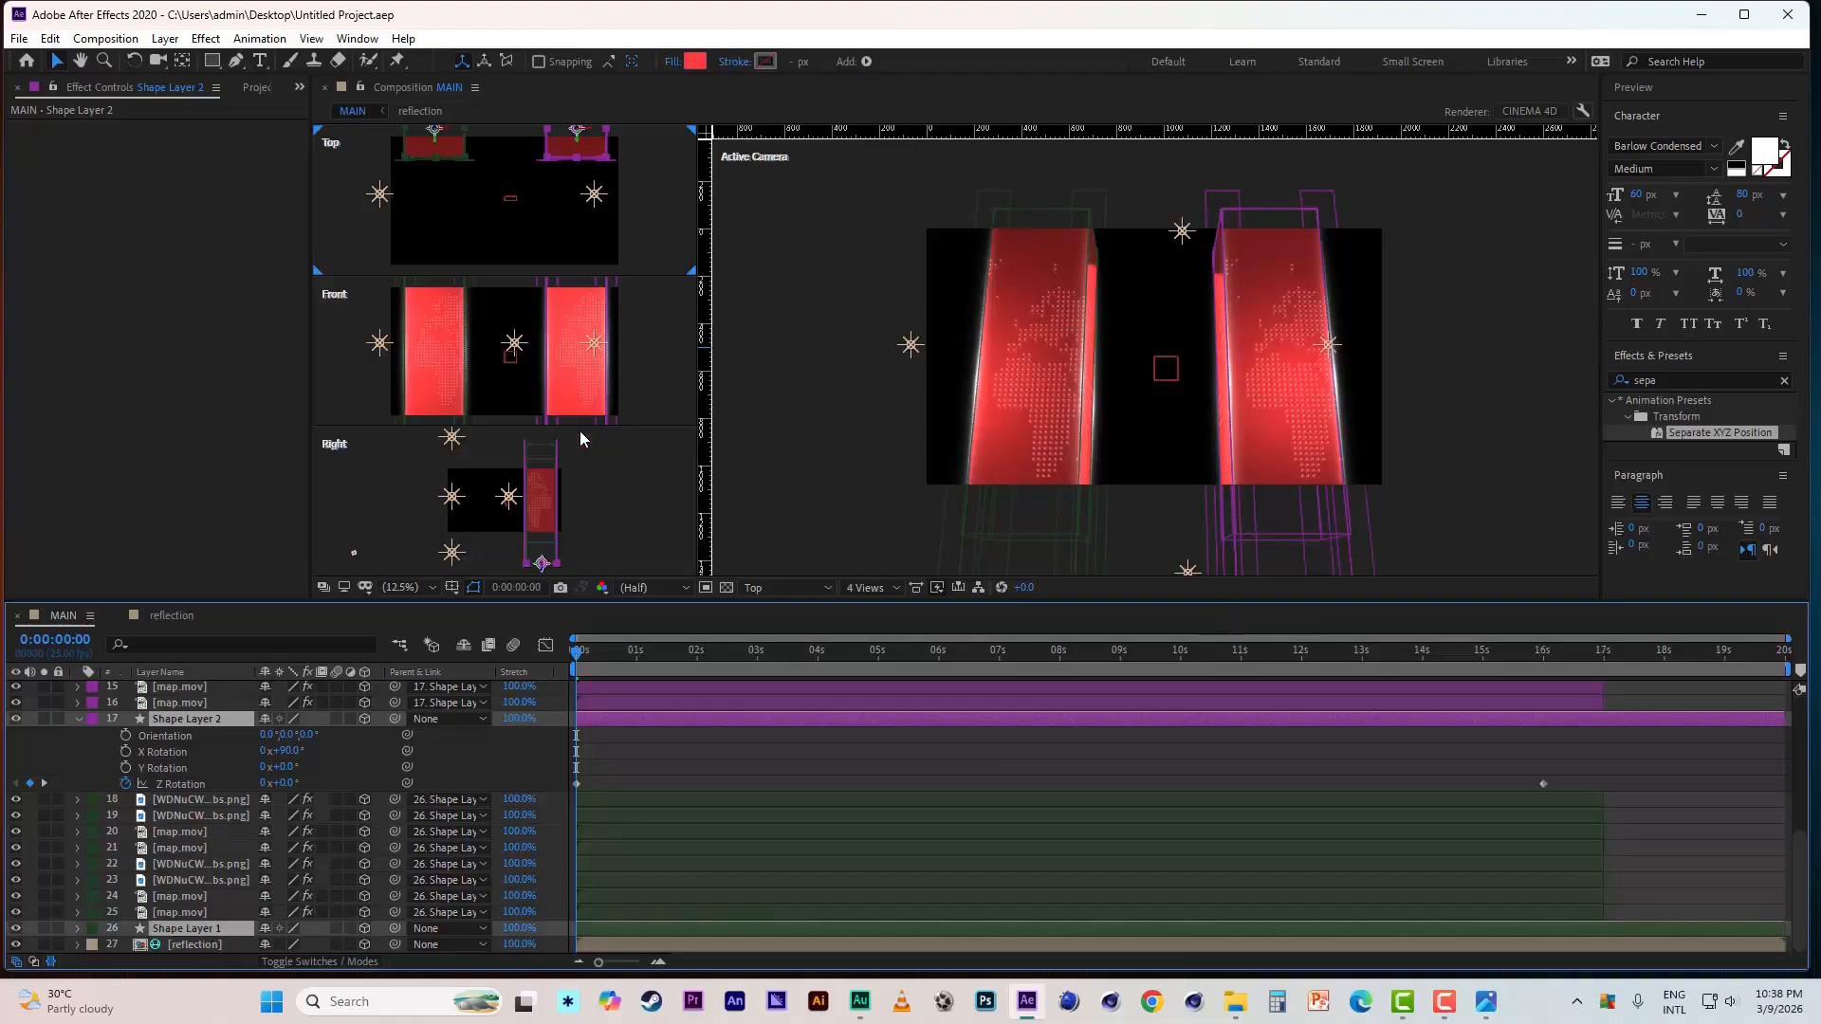
pyautogui.scroll(-3, 1054, 434)
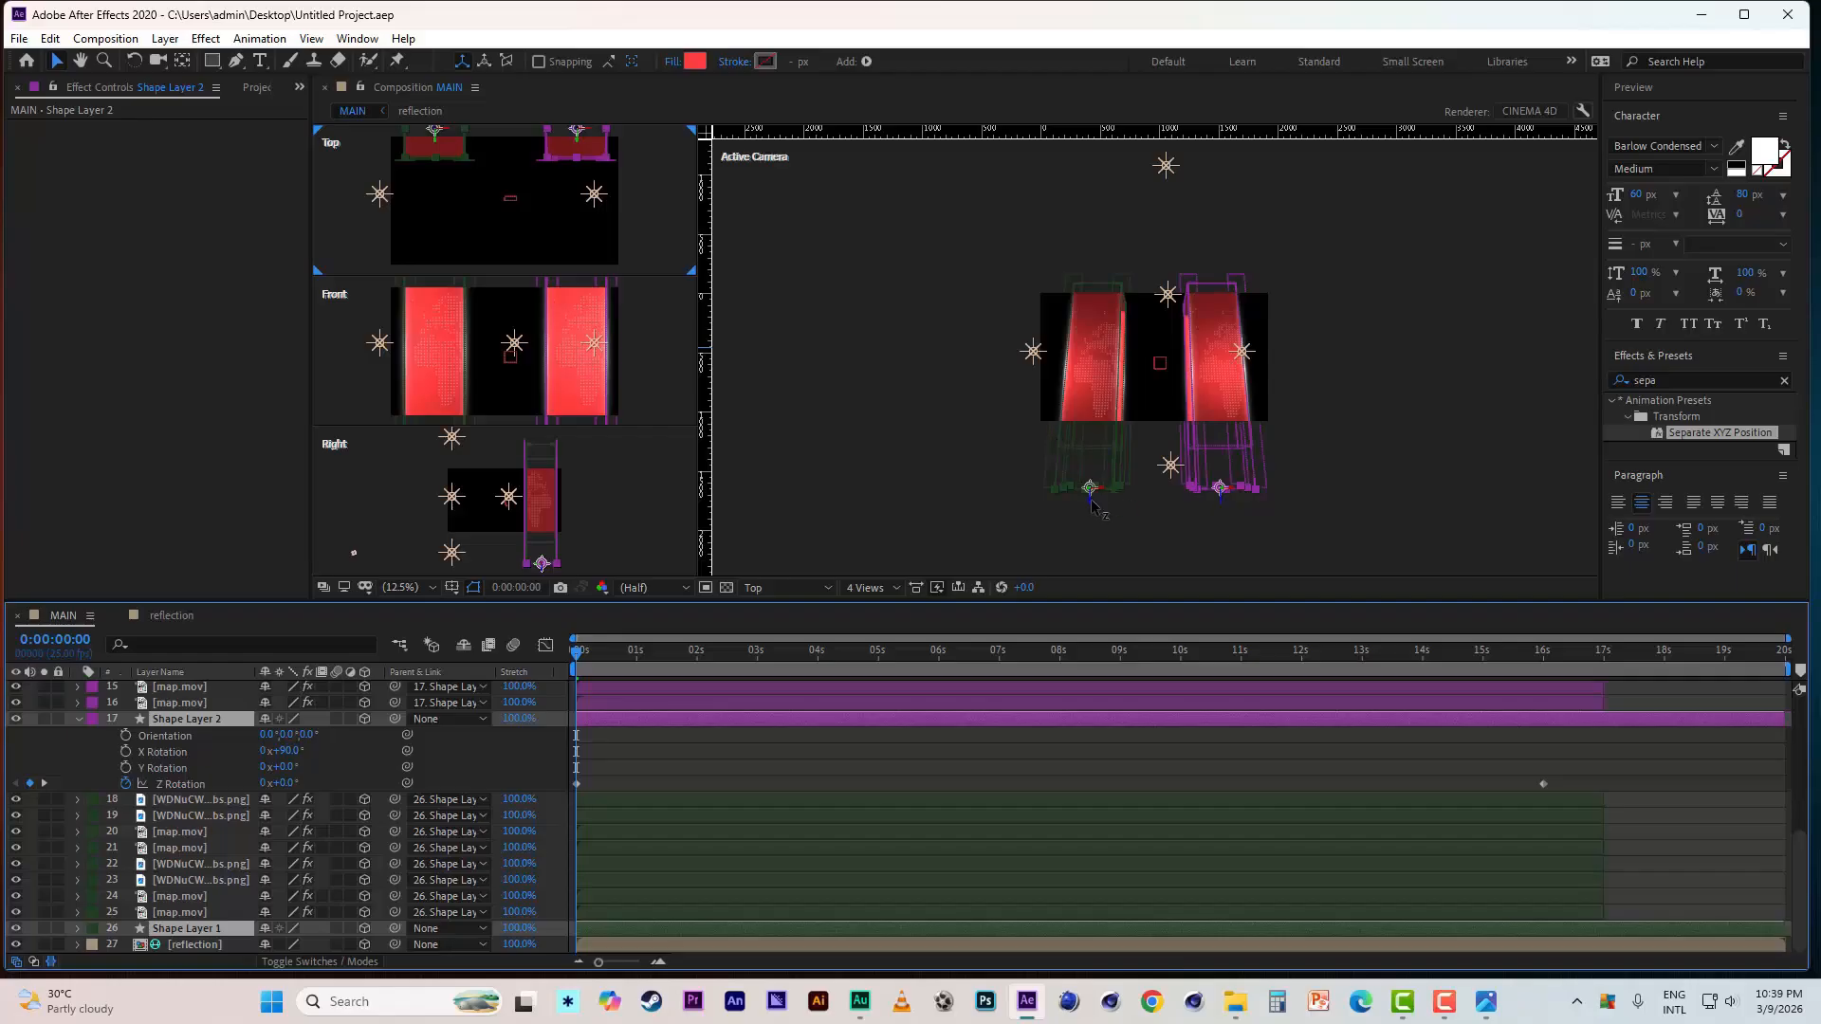
pyautogui.moveTo(1092, 502); pyautogui.dragTo(1095, 457)
pyautogui.scroll(1, 1262, 418)
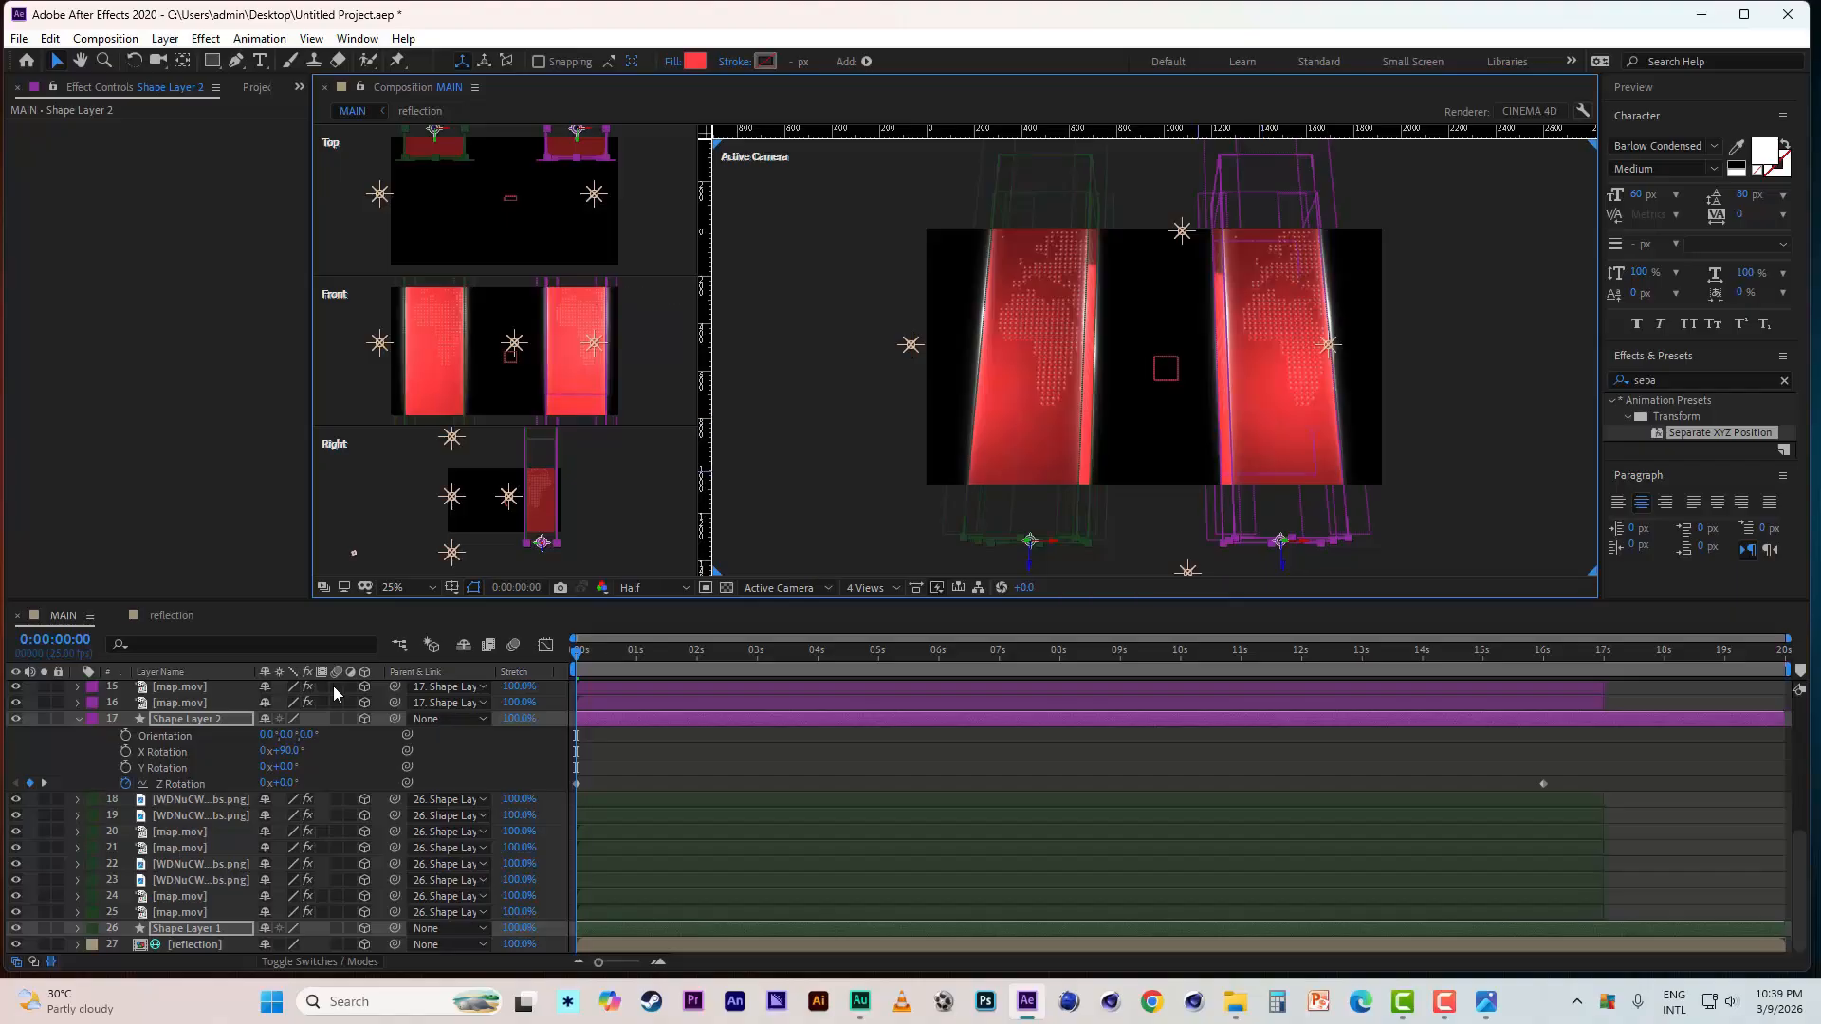
# - Nudge Shape Layer 1 outward to the left to widen the gap between the two boxes
pyautogui.click(208, 929)
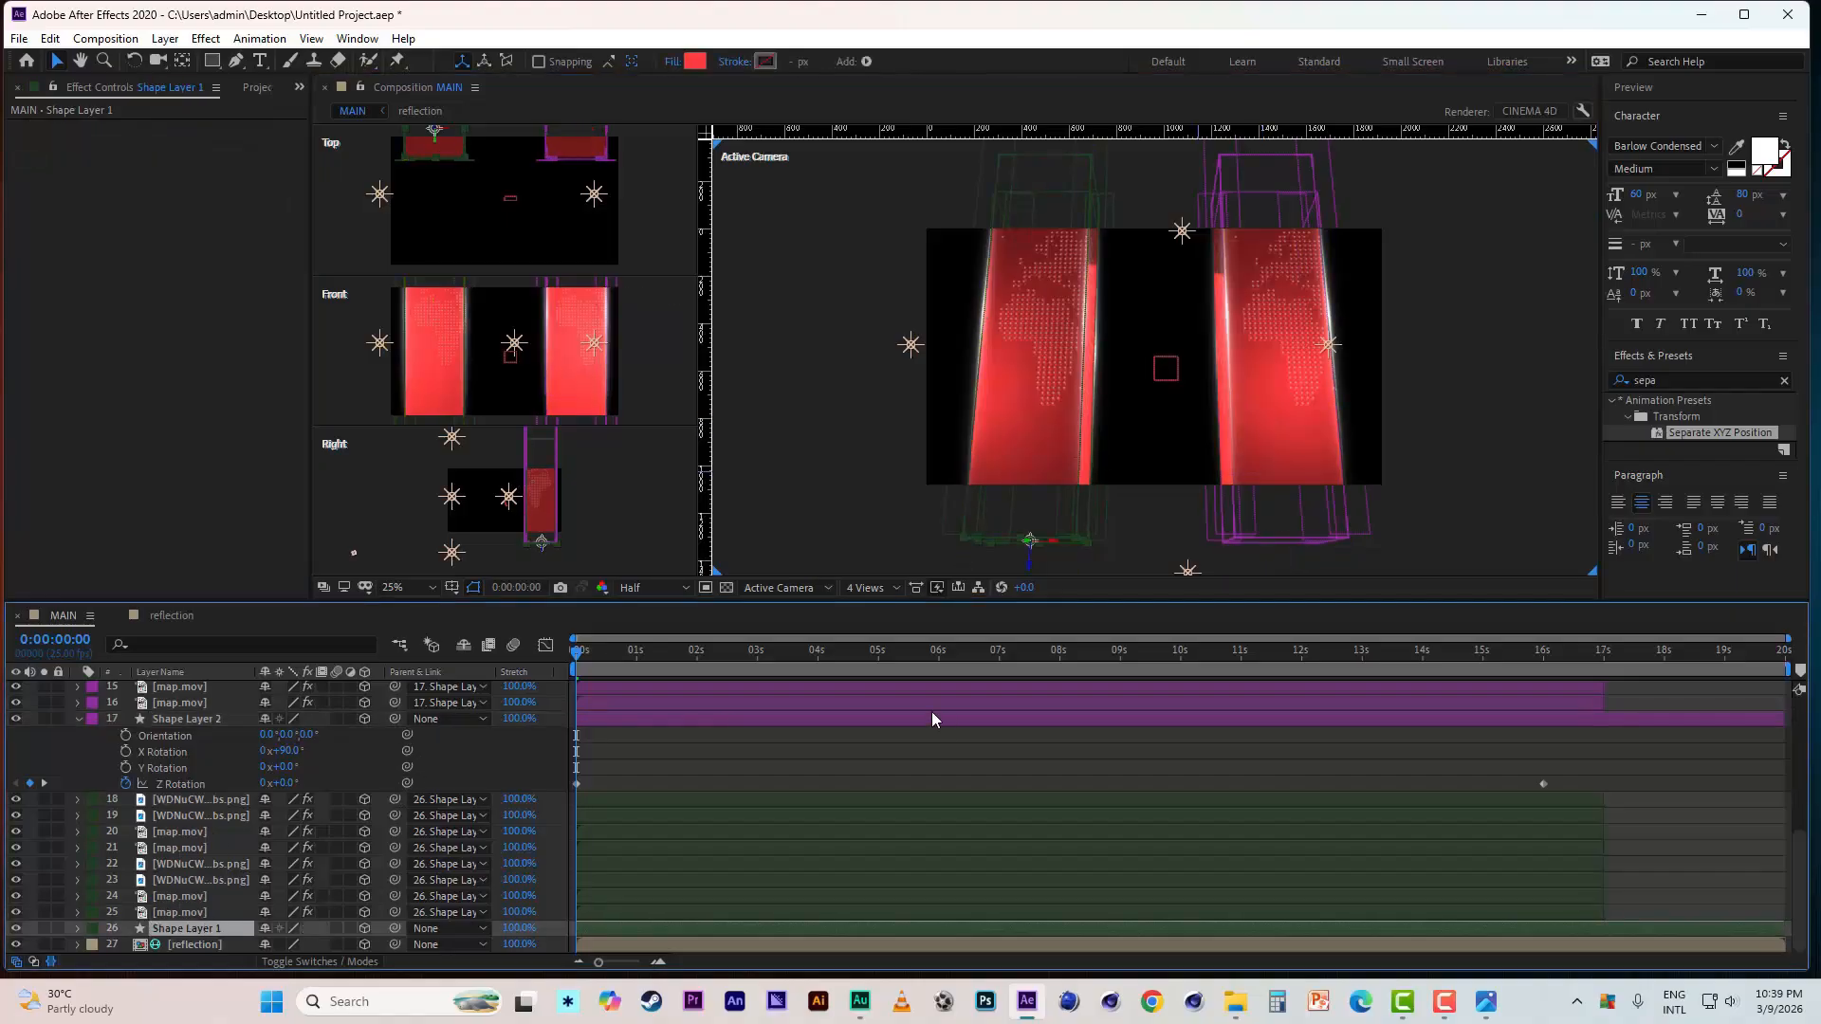
pyautogui.press('Left')
pyautogui.press('Left')
pyautogui.press('Left')
pyautogui.press('Left')
pyautogui.press('Left')
pyautogui.press('Left')
pyautogui.press('Left')
pyautogui.press('Left')
pyautogui.press('Left')
pyautogui.press('Left')
pyautogui.press('Left')
pyautogui.press('Left')
pyautogui.press('Left')
pyautogui.press('Left')
pyautogui.press('Left')
pyautogui.press('Left')
pyautogui.press('Left')
pyautogui.press('Left')
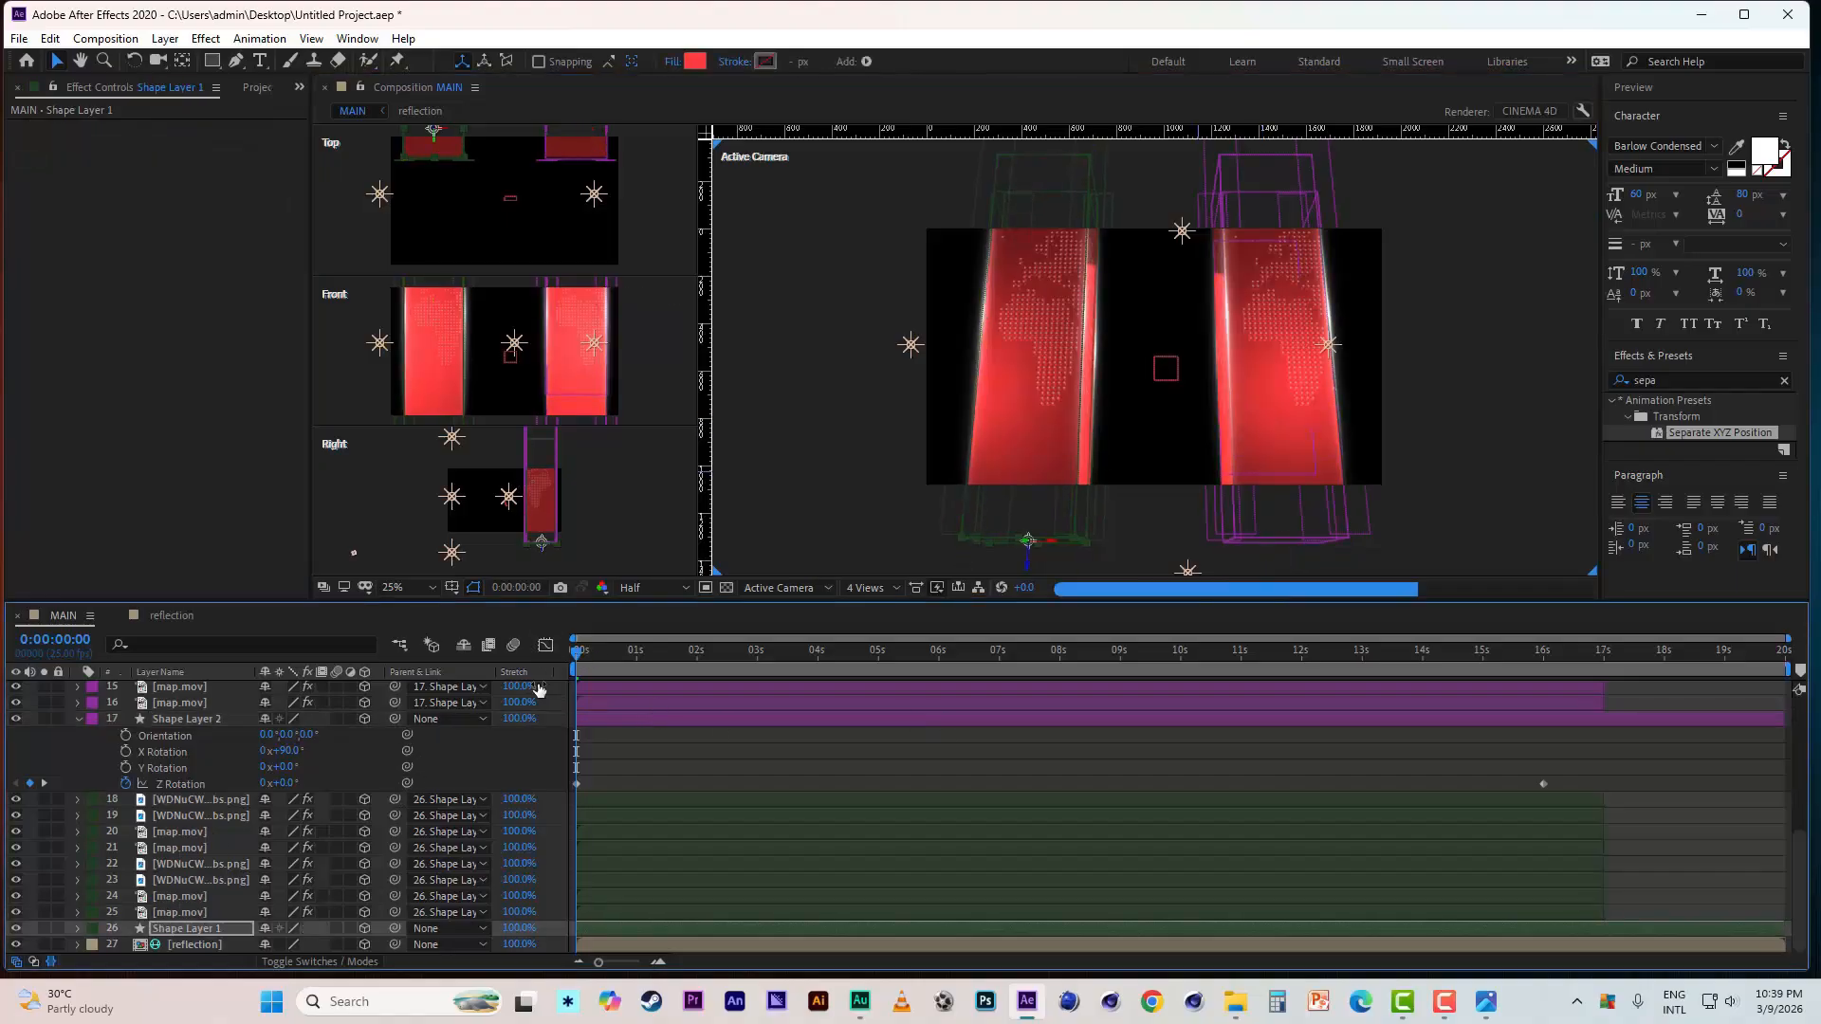
pyautogui.press('Left')
pyautogui.press('Left')
pyautogui.press('Left')
pyautogui.press('Left')
pyautogui.press('Left')
pyautogui.press('Left')
pyautogui.press('Left')
pyautogui.press('Left')
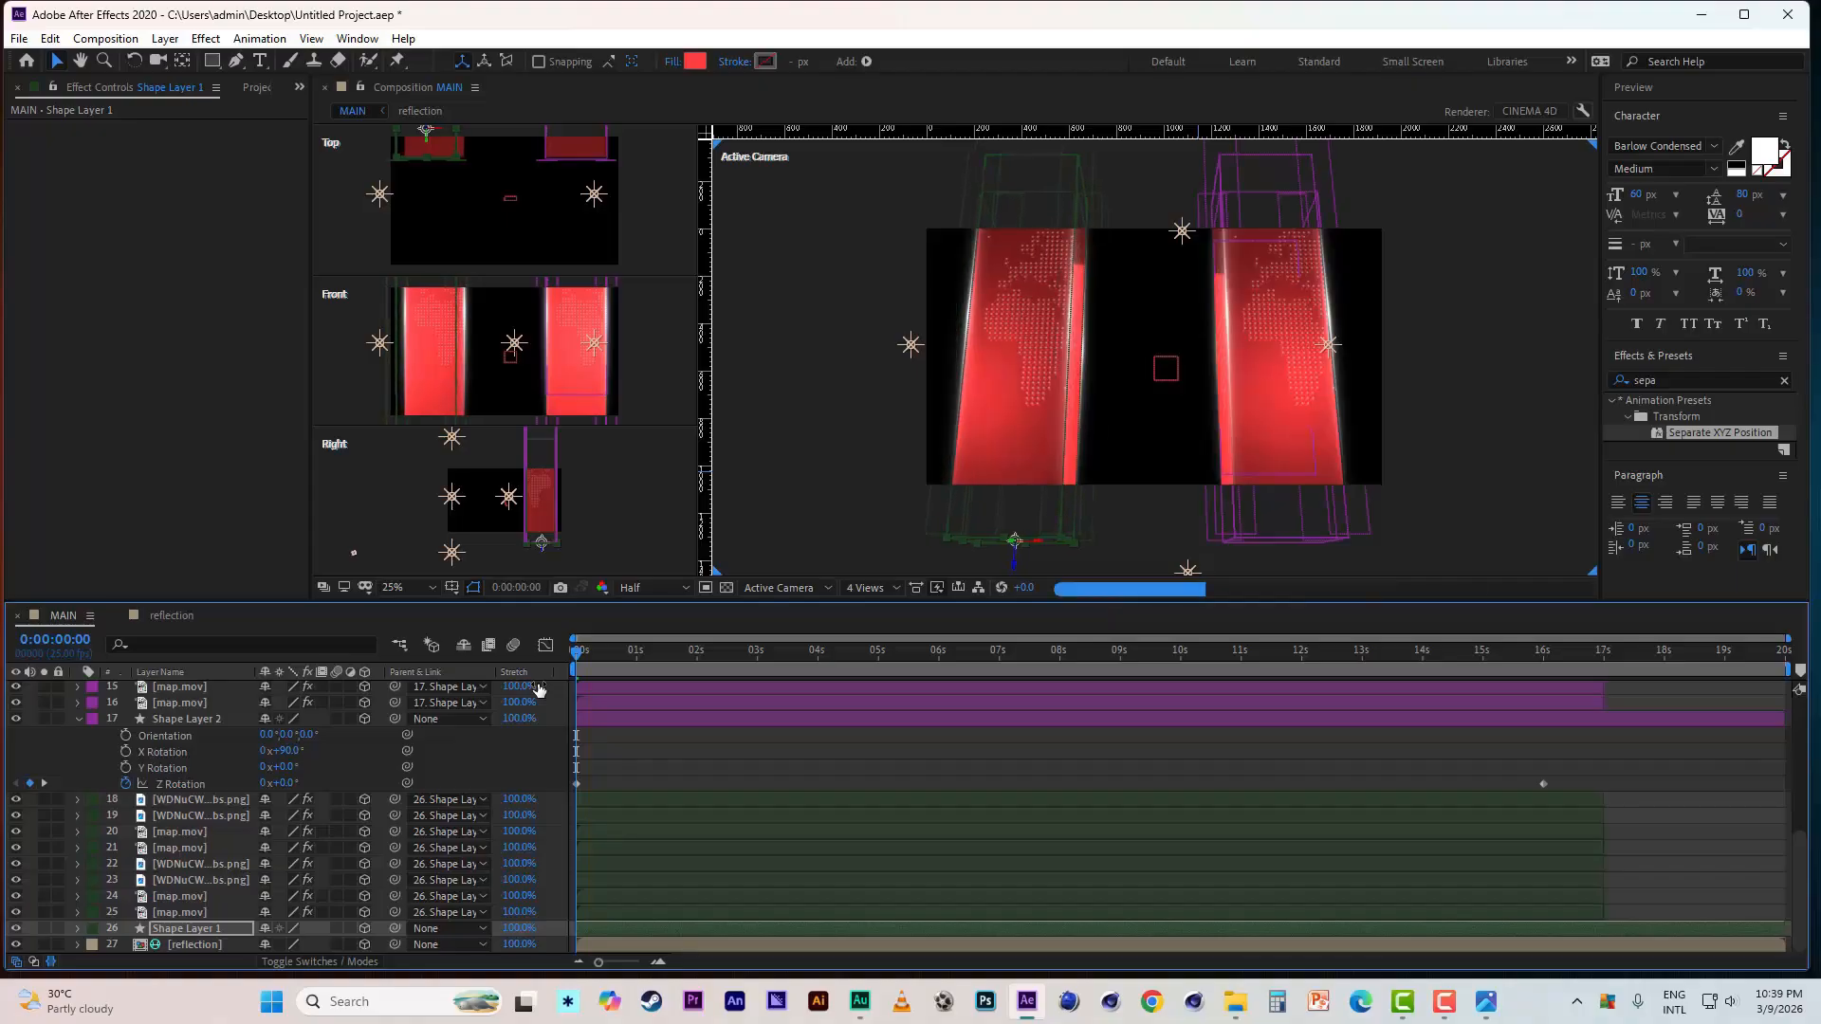
pyautogui.press('Left')
pyautogui.press('Left')
pyautogui.press('Left')
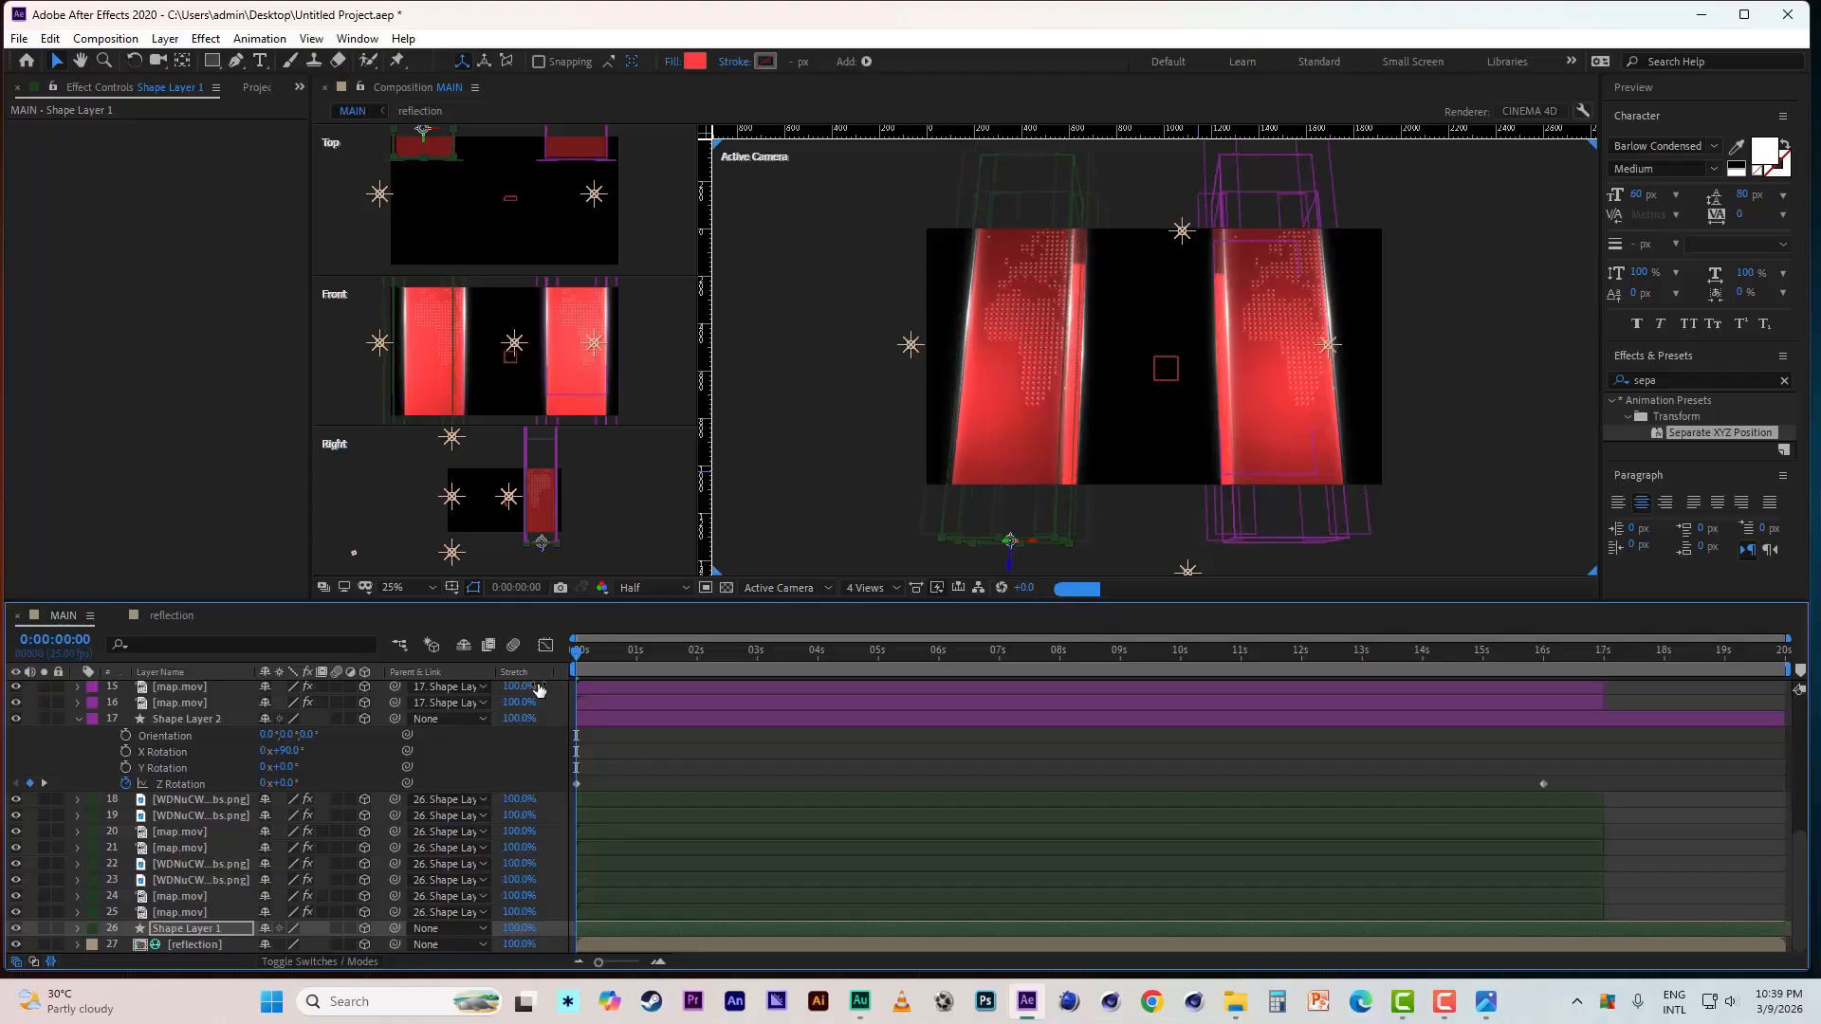
# - Nudge Shape Layer 2 outward to the right, toward the edge of the frame
pyautogui.click(193, 721)
pyautogui.press('Right')
pyautogui.press('Right')
pyautogui.press('Right')
pyautogui.press('Right')
pyautogui.press('Right')
pyautogui.press('Right')
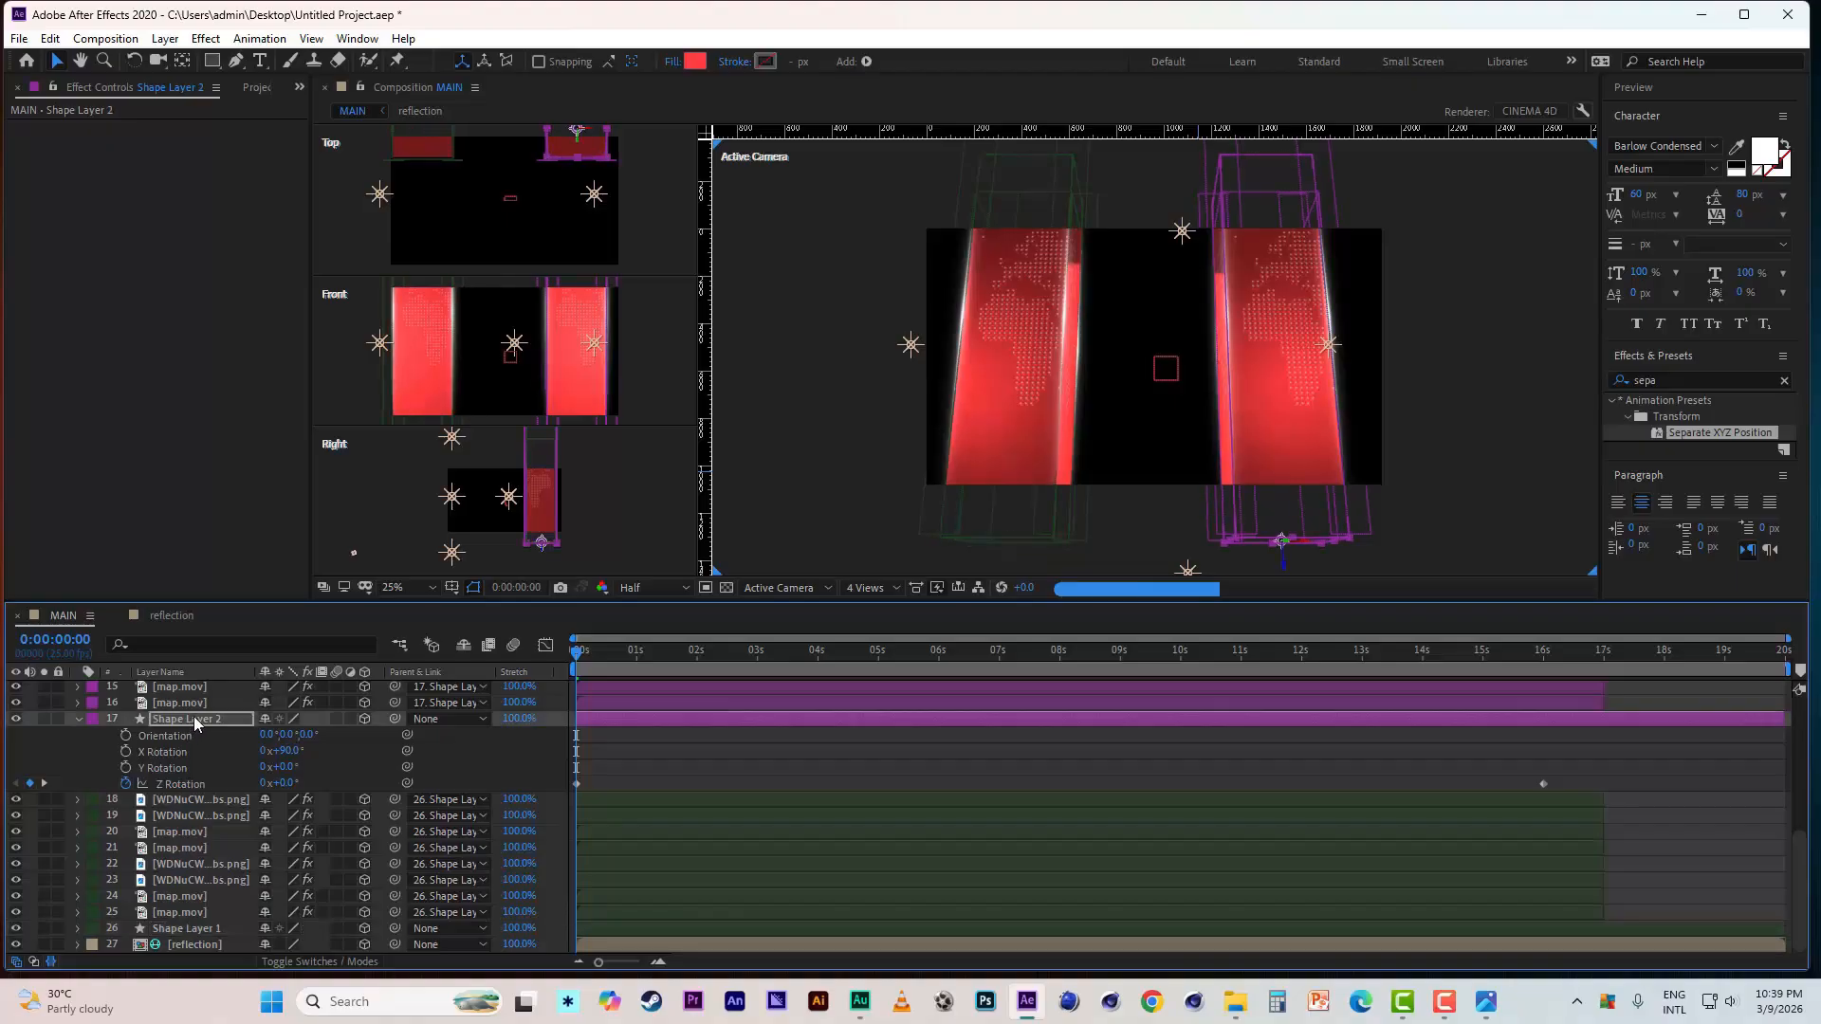
pyautogui.press('Right')
pyautogui.press('Right')
pyautogui.press('Right')
pyautogui.press('Right')
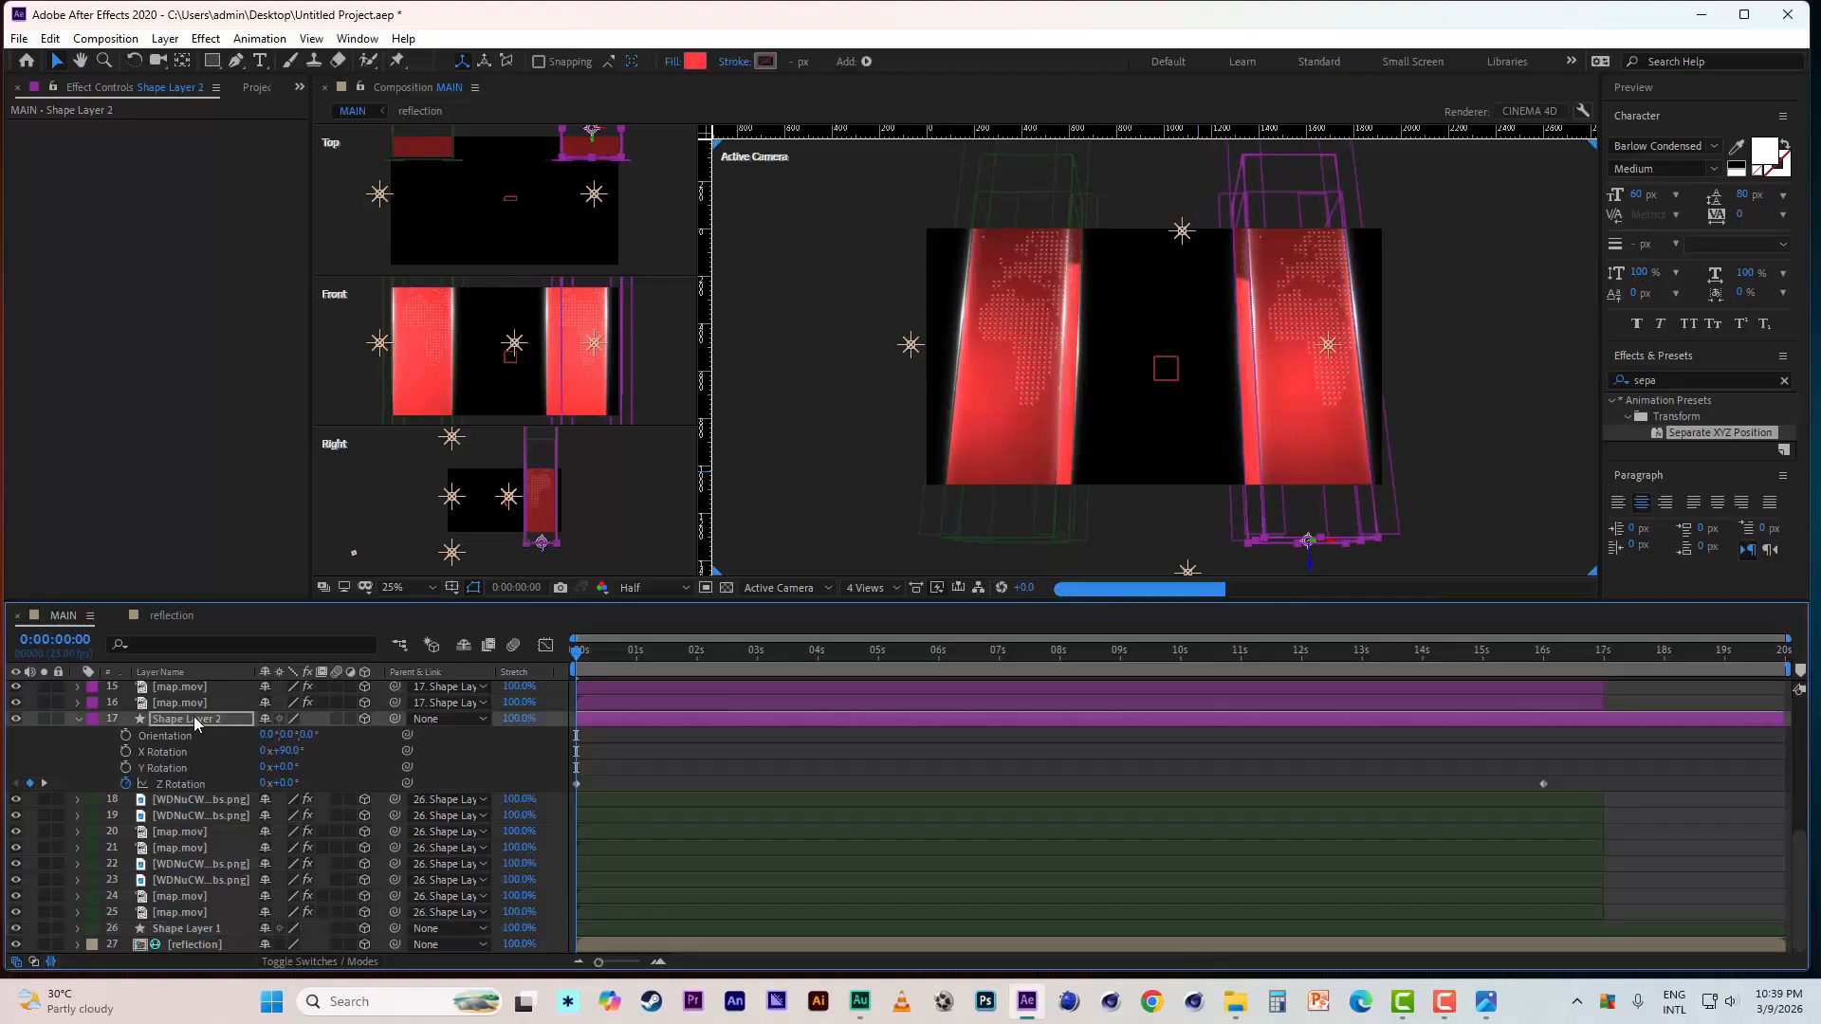
# - Nudge Shape Layer 1 slightly further left to balance the opposite box, and save the project
pyautogui.click(185, 929)
pyautogui.press('Left')
pyautogui.press('Left')
pyautogui.press('Left')
pyautogui.press('Left')
pyautogui.press('Left')
pyautogui.press('Left')
pyautogui.press('Left')
pyautogui.press('Left')
pyautogui.click(19, 39)
pyautogui.click(38, 212)
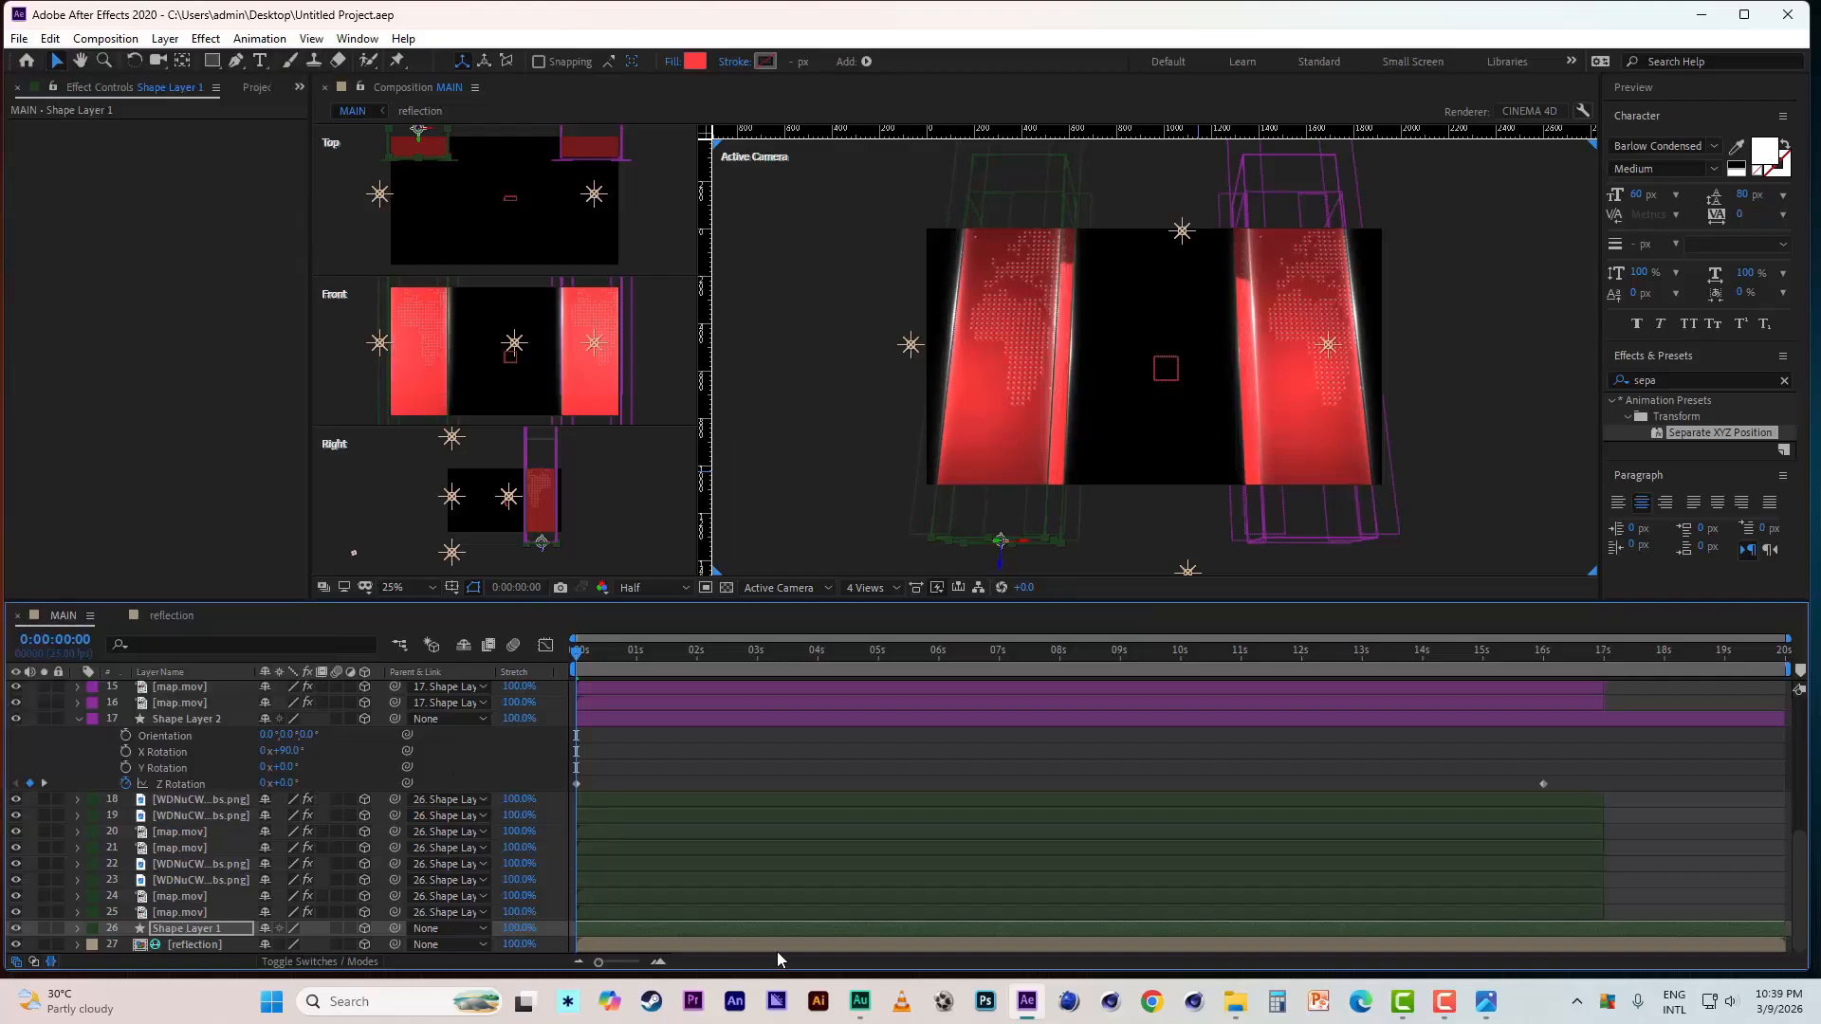
# - Bring praise_and_worship_celebration_800_clr.png from File Explorer's ICGC folder into MAIN, directly above the reflection layer, and make it 3D
pyautogui.click(1235, 1018)
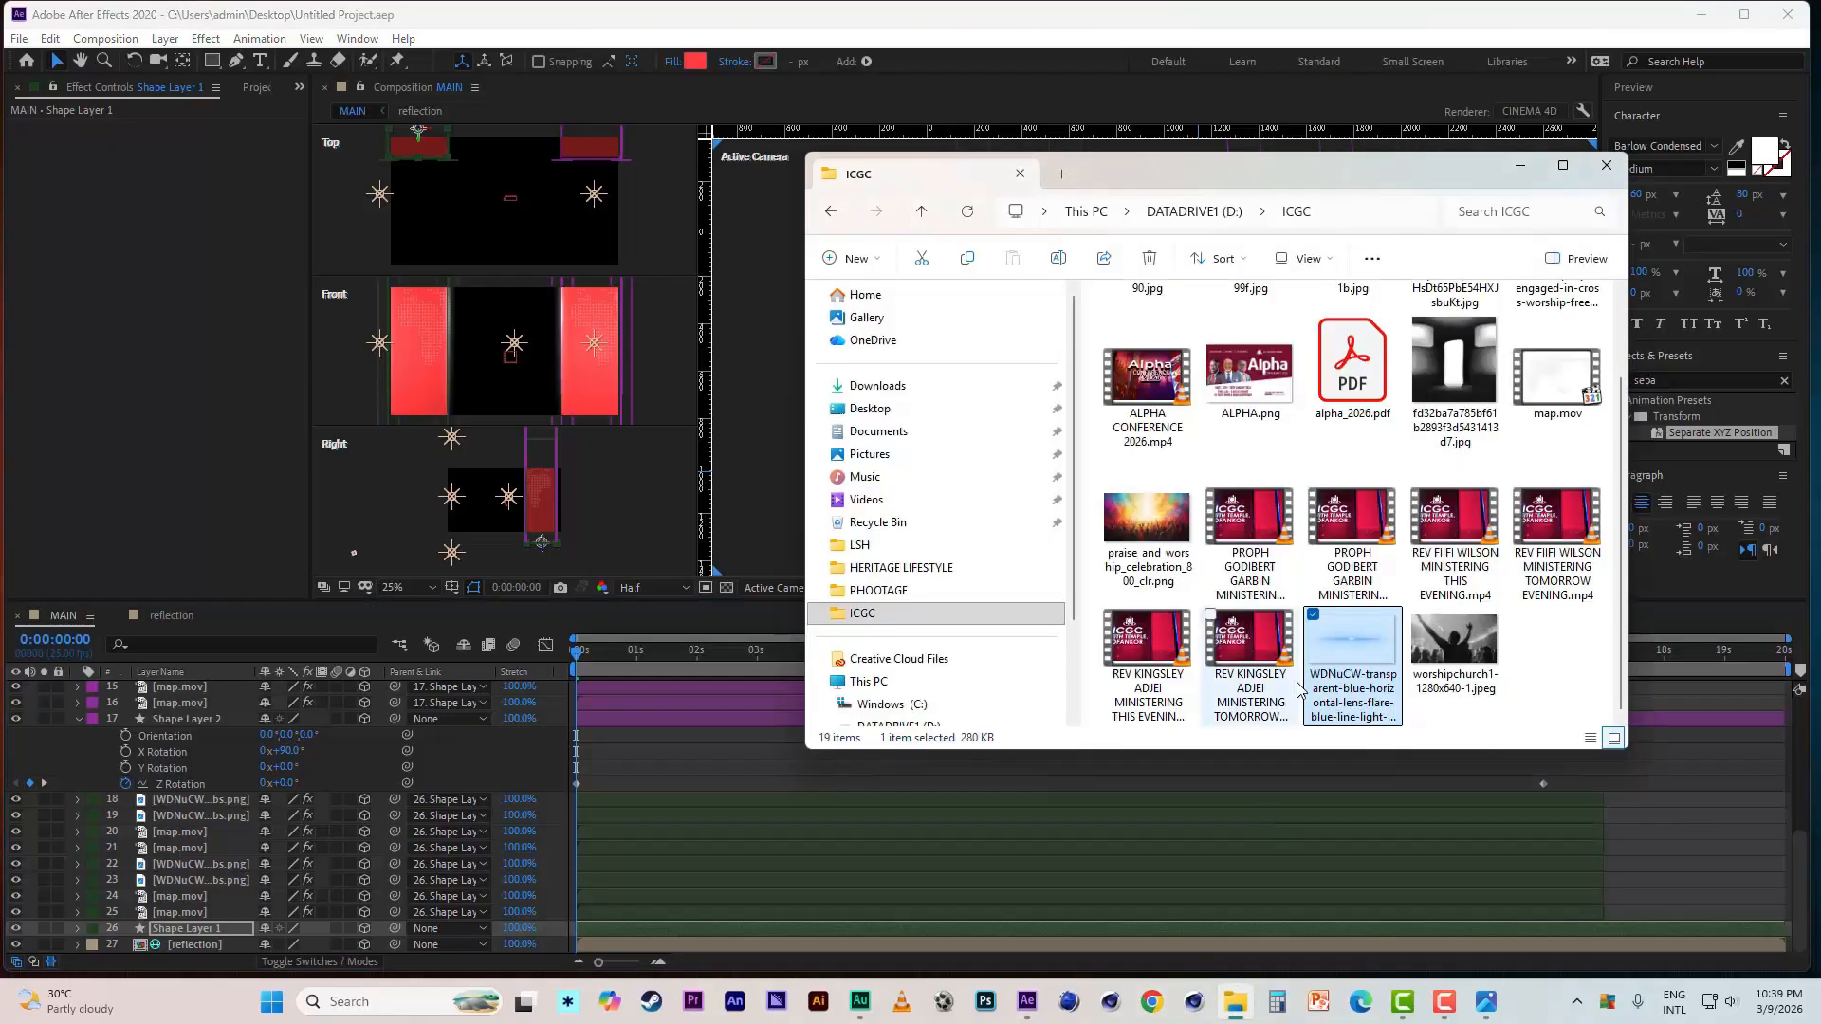
pyautogui.scroll(2, 1377, 581)
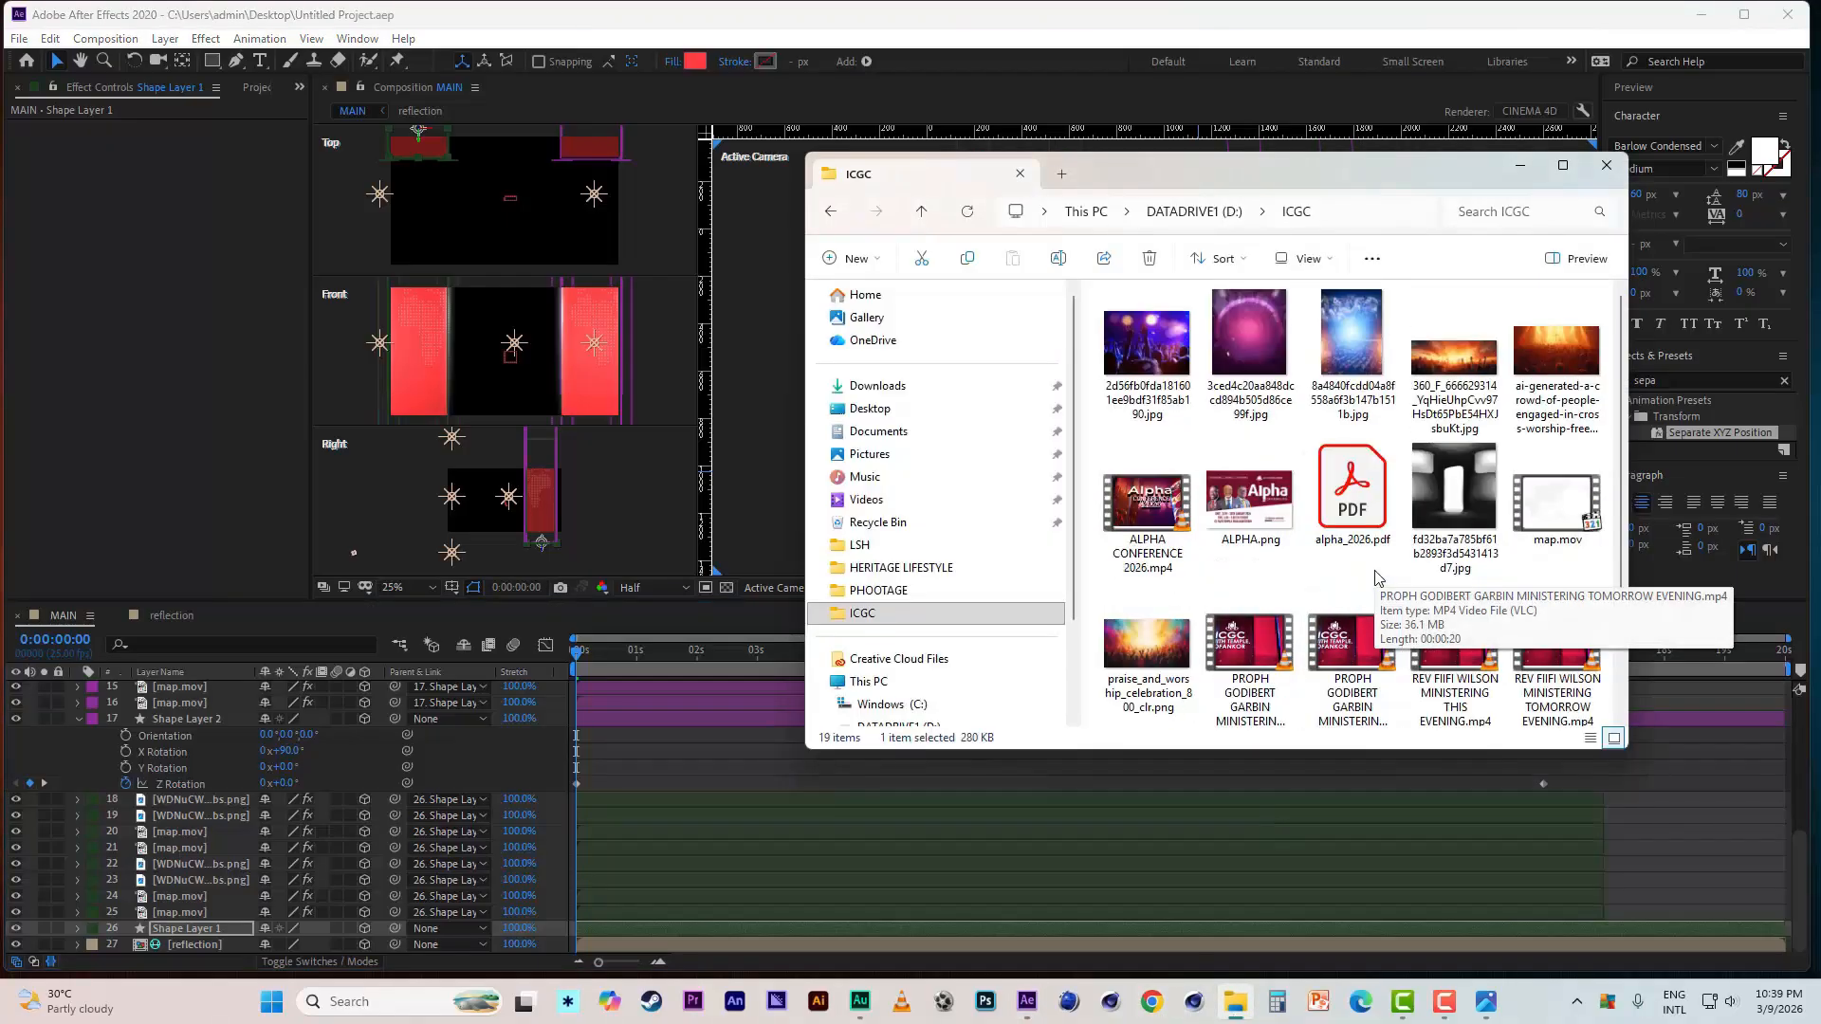
pyautogui.click(1172, 352)
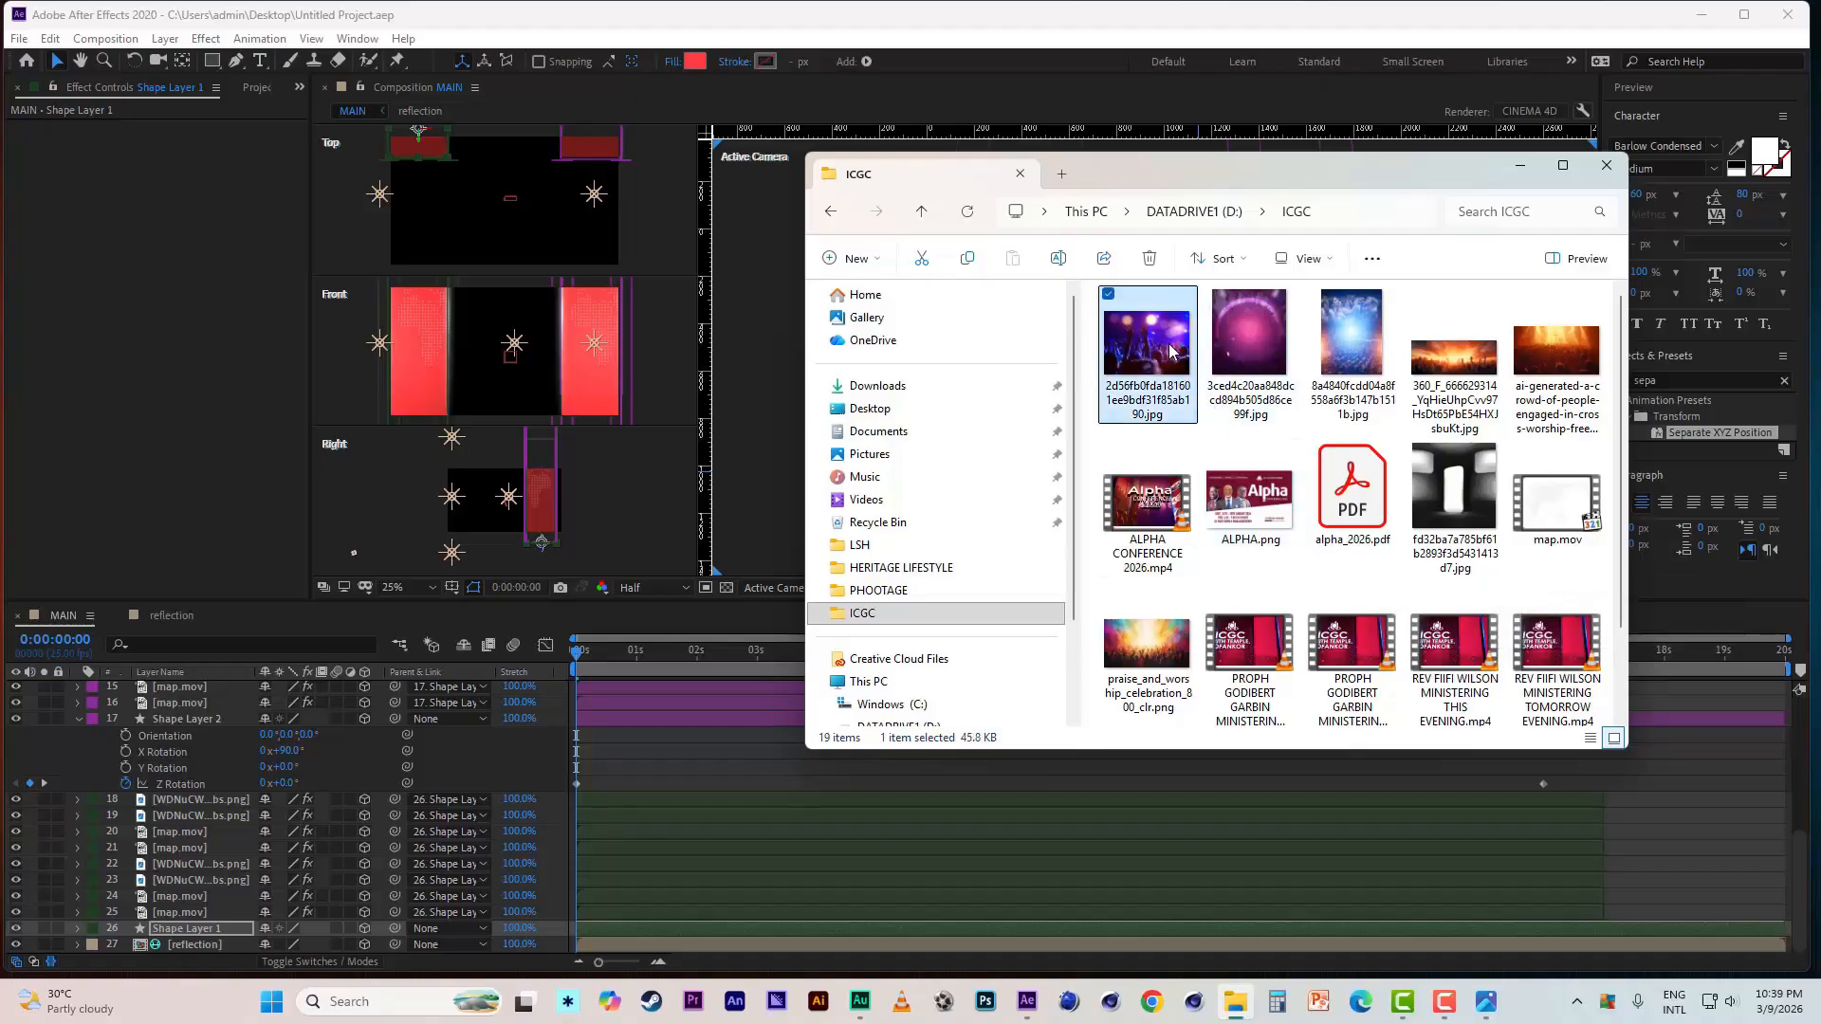
pyautogui.click(1133, 655)
pyautogui.moveTo(1137, 657); pyautogui.dragTo(175, 925)
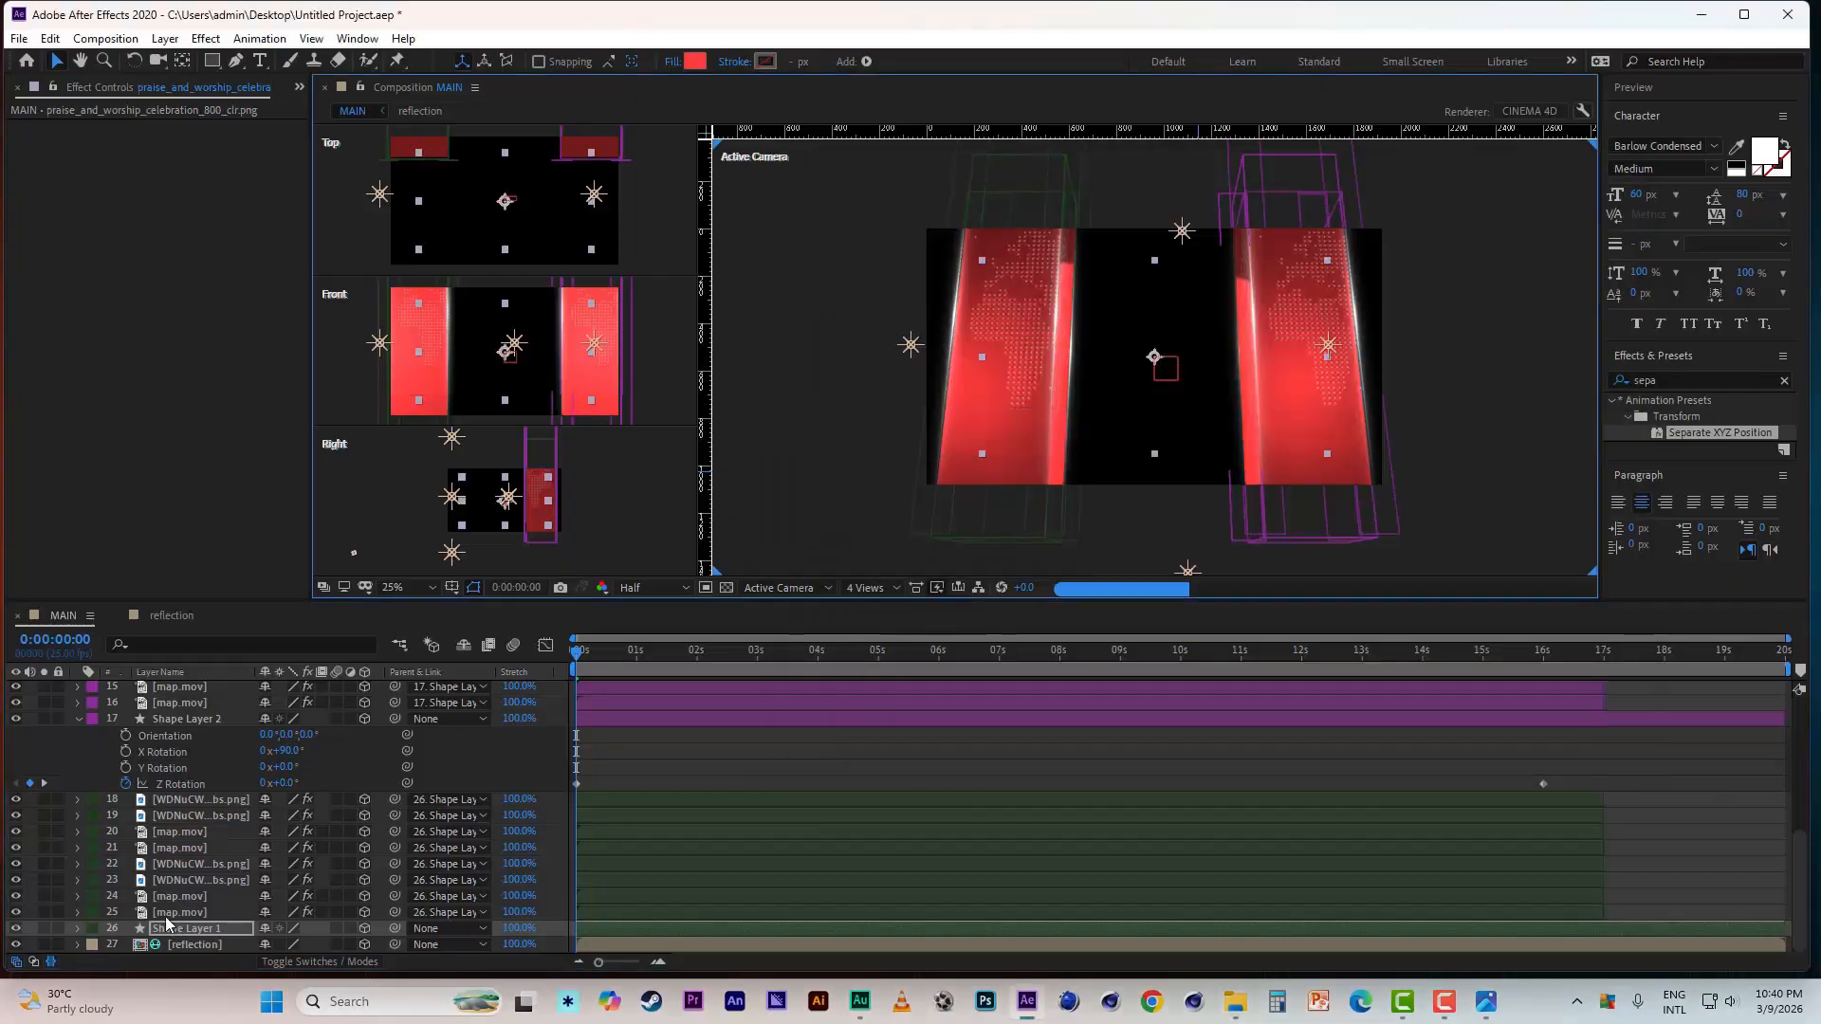
pyautogui.moveTo(191, 692); pyautogui.dragTo(170, 945)
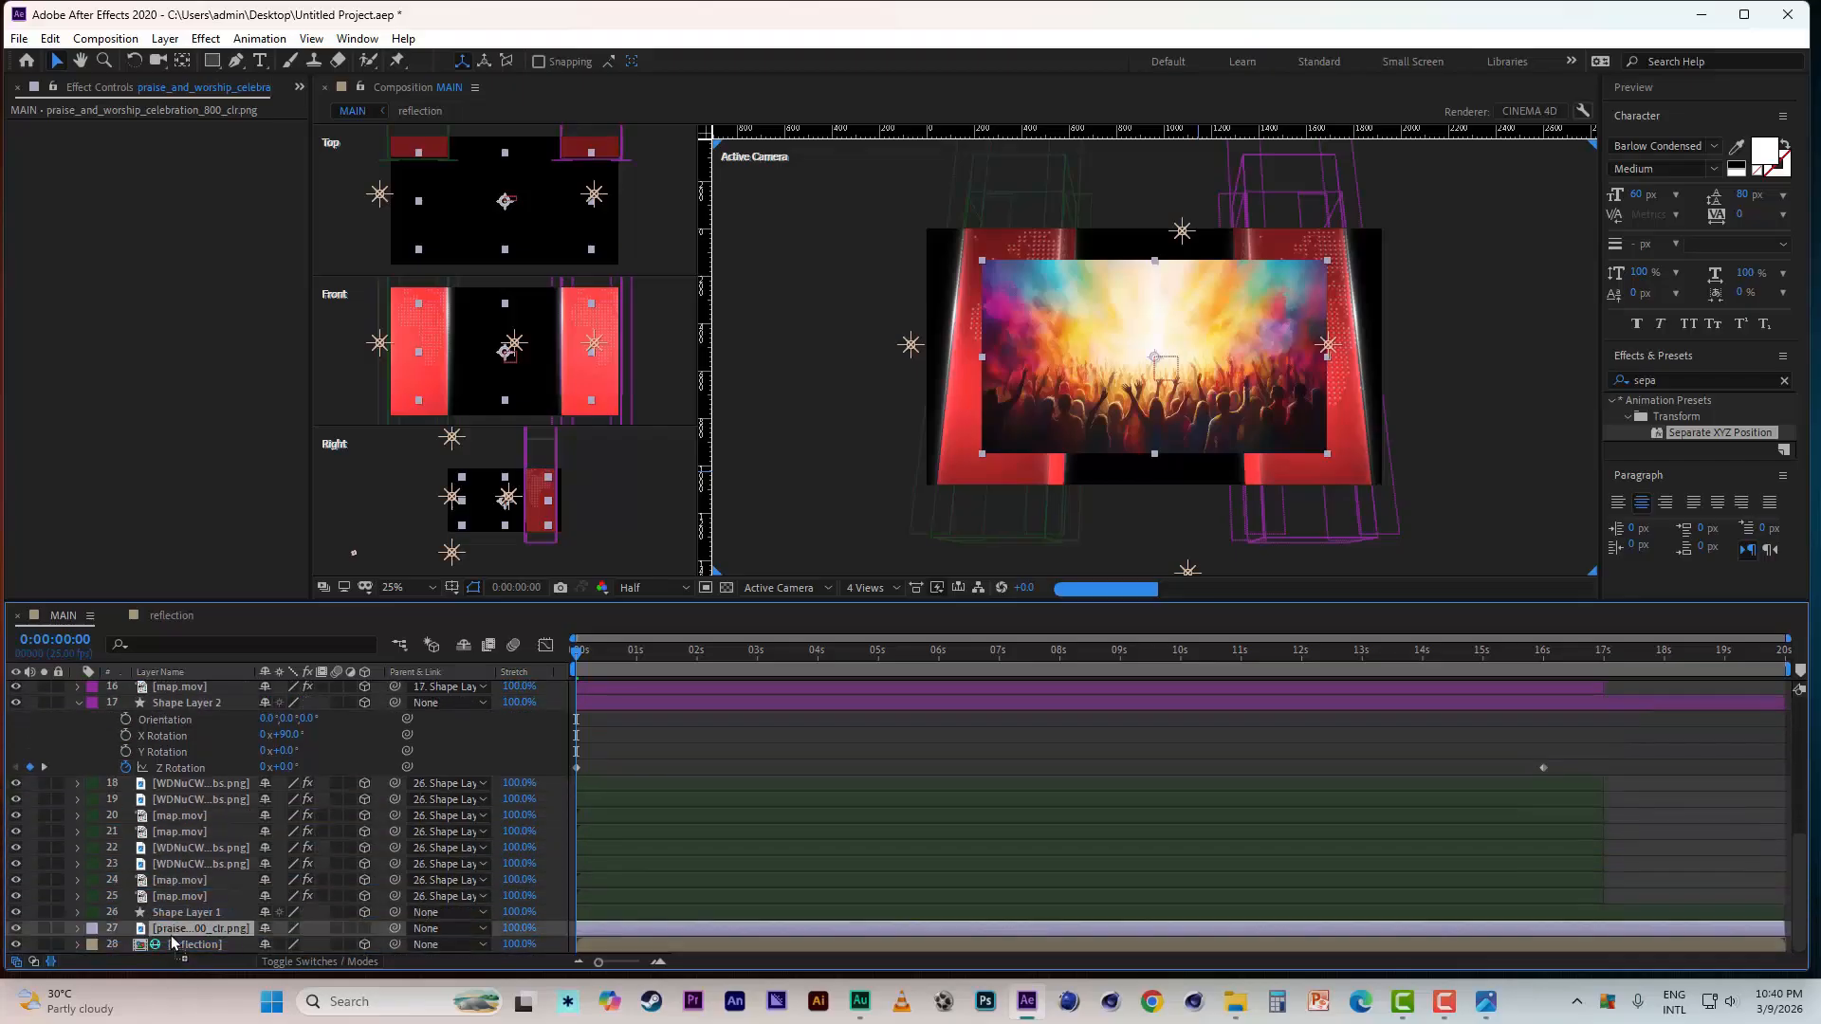
pyautogui.click(364, 928)
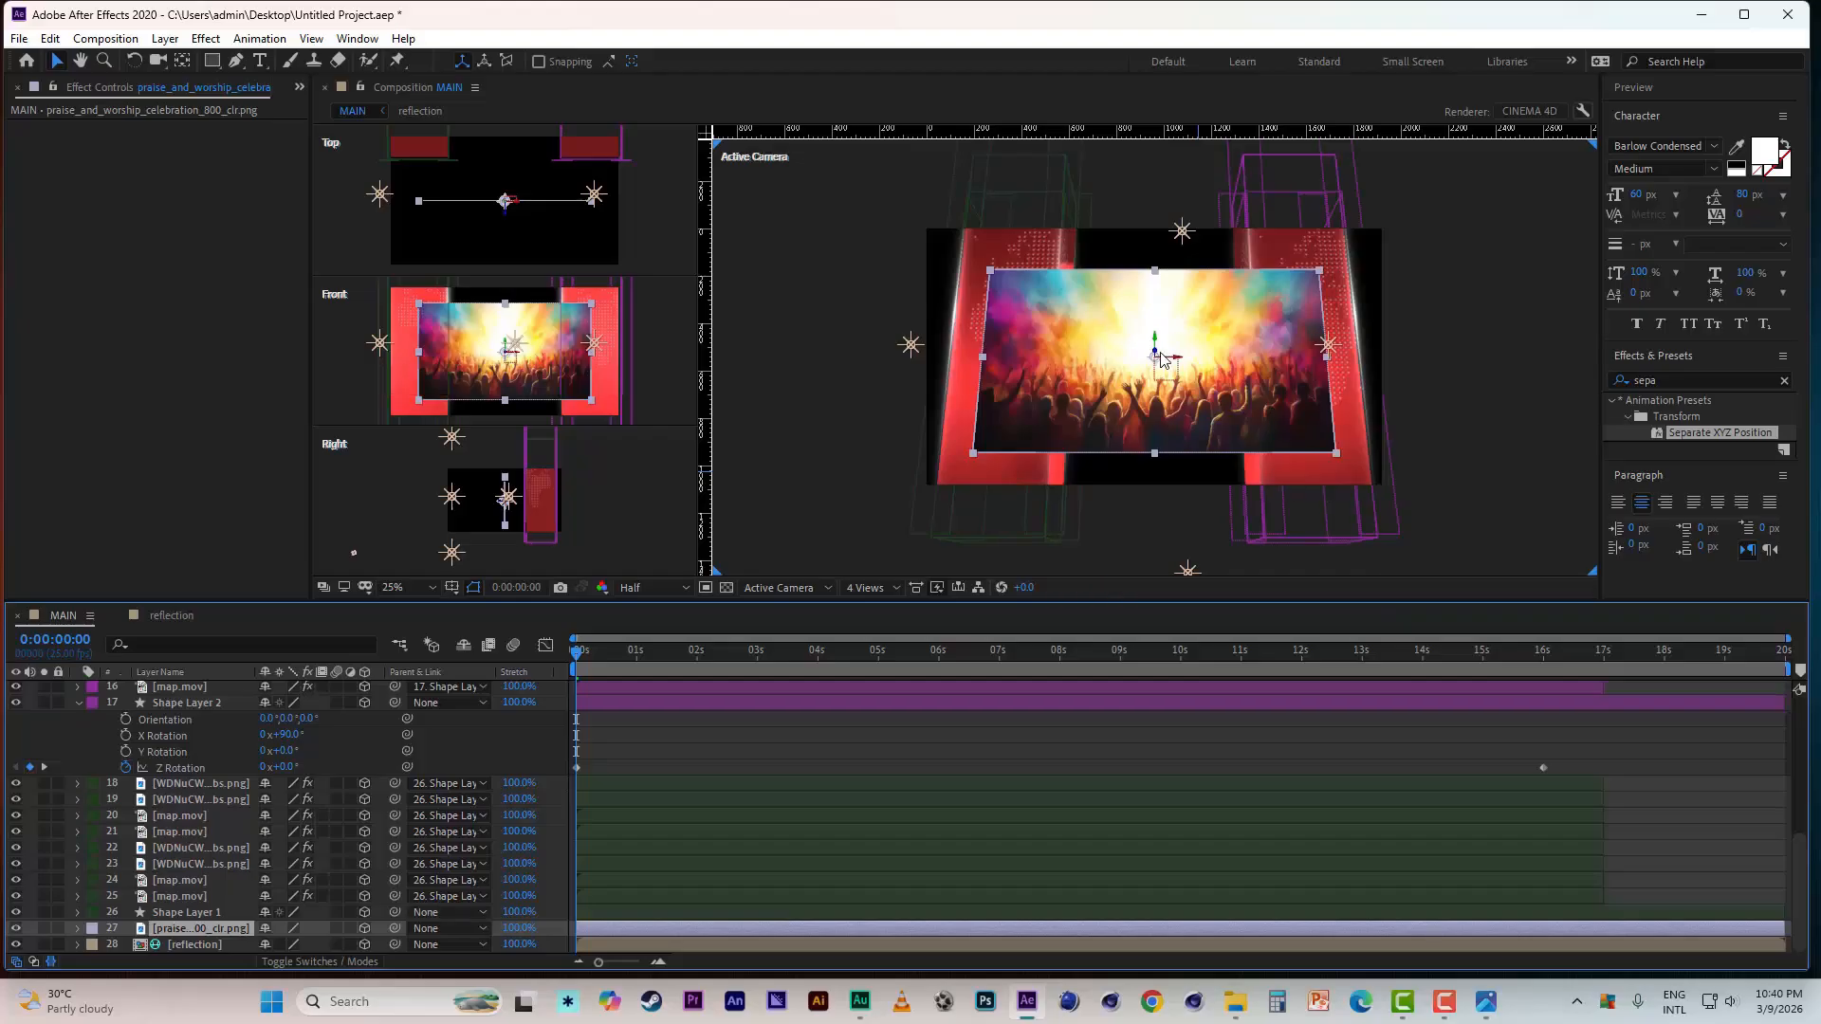
# - Push the crowd image back in depth behind the two boxes, using Custom View 1, and raise it between them in Active Camera view
pyautogui.moveTo(1165, 365); pyautogui.dragTo(1164, 498)
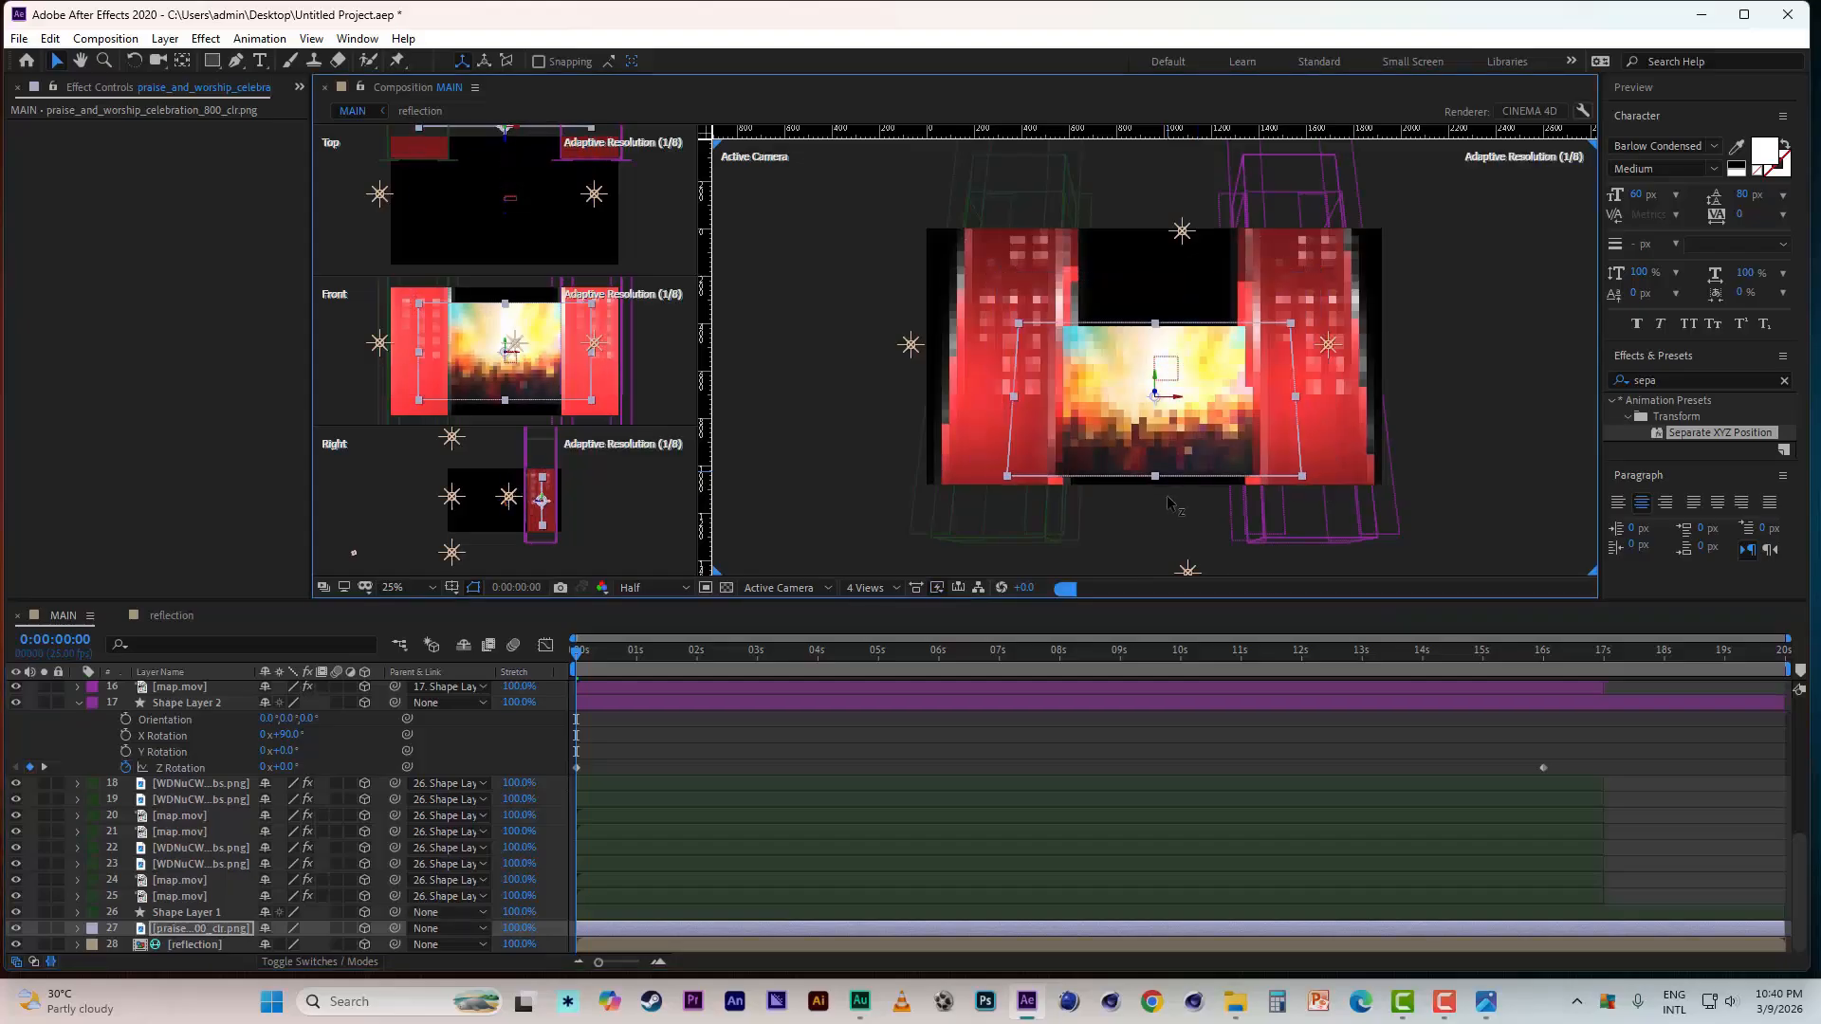
pyautogui.click(795, 592)
pyautogui.click(794, 787)
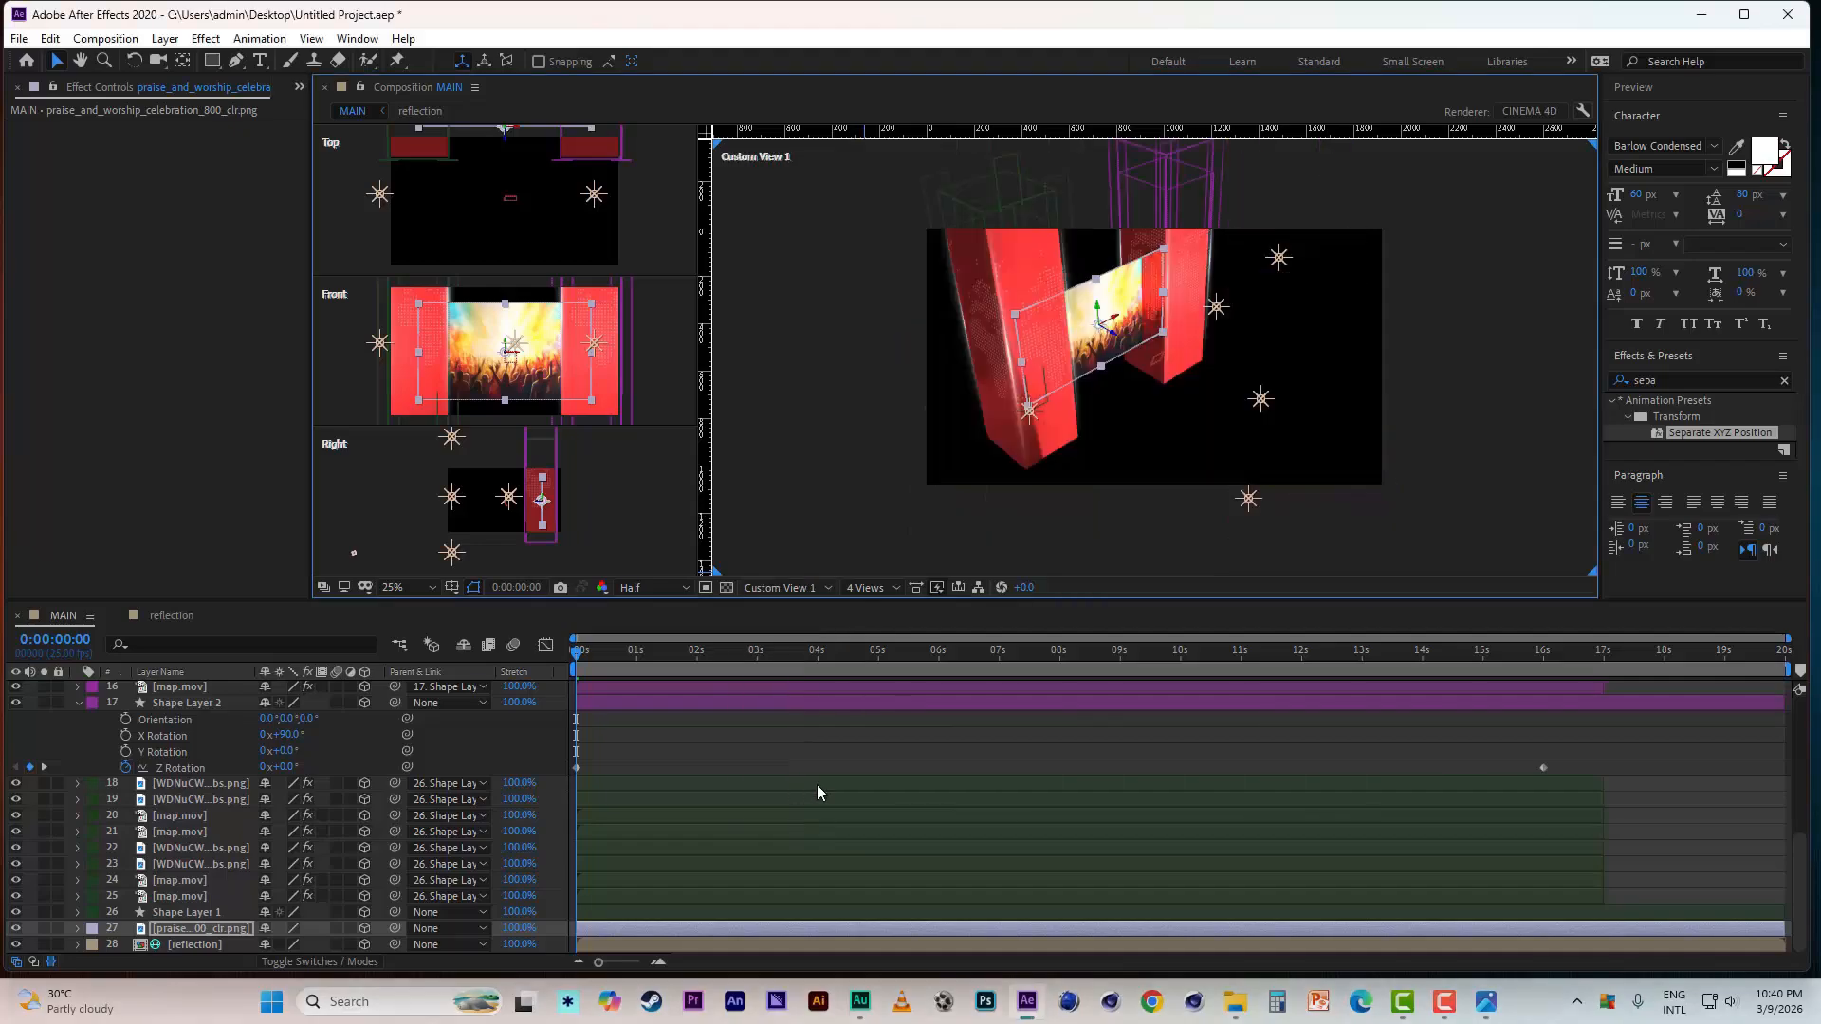
pyautogui.moveTo(1125, 341); pyautogui.dragTo(959, 324)
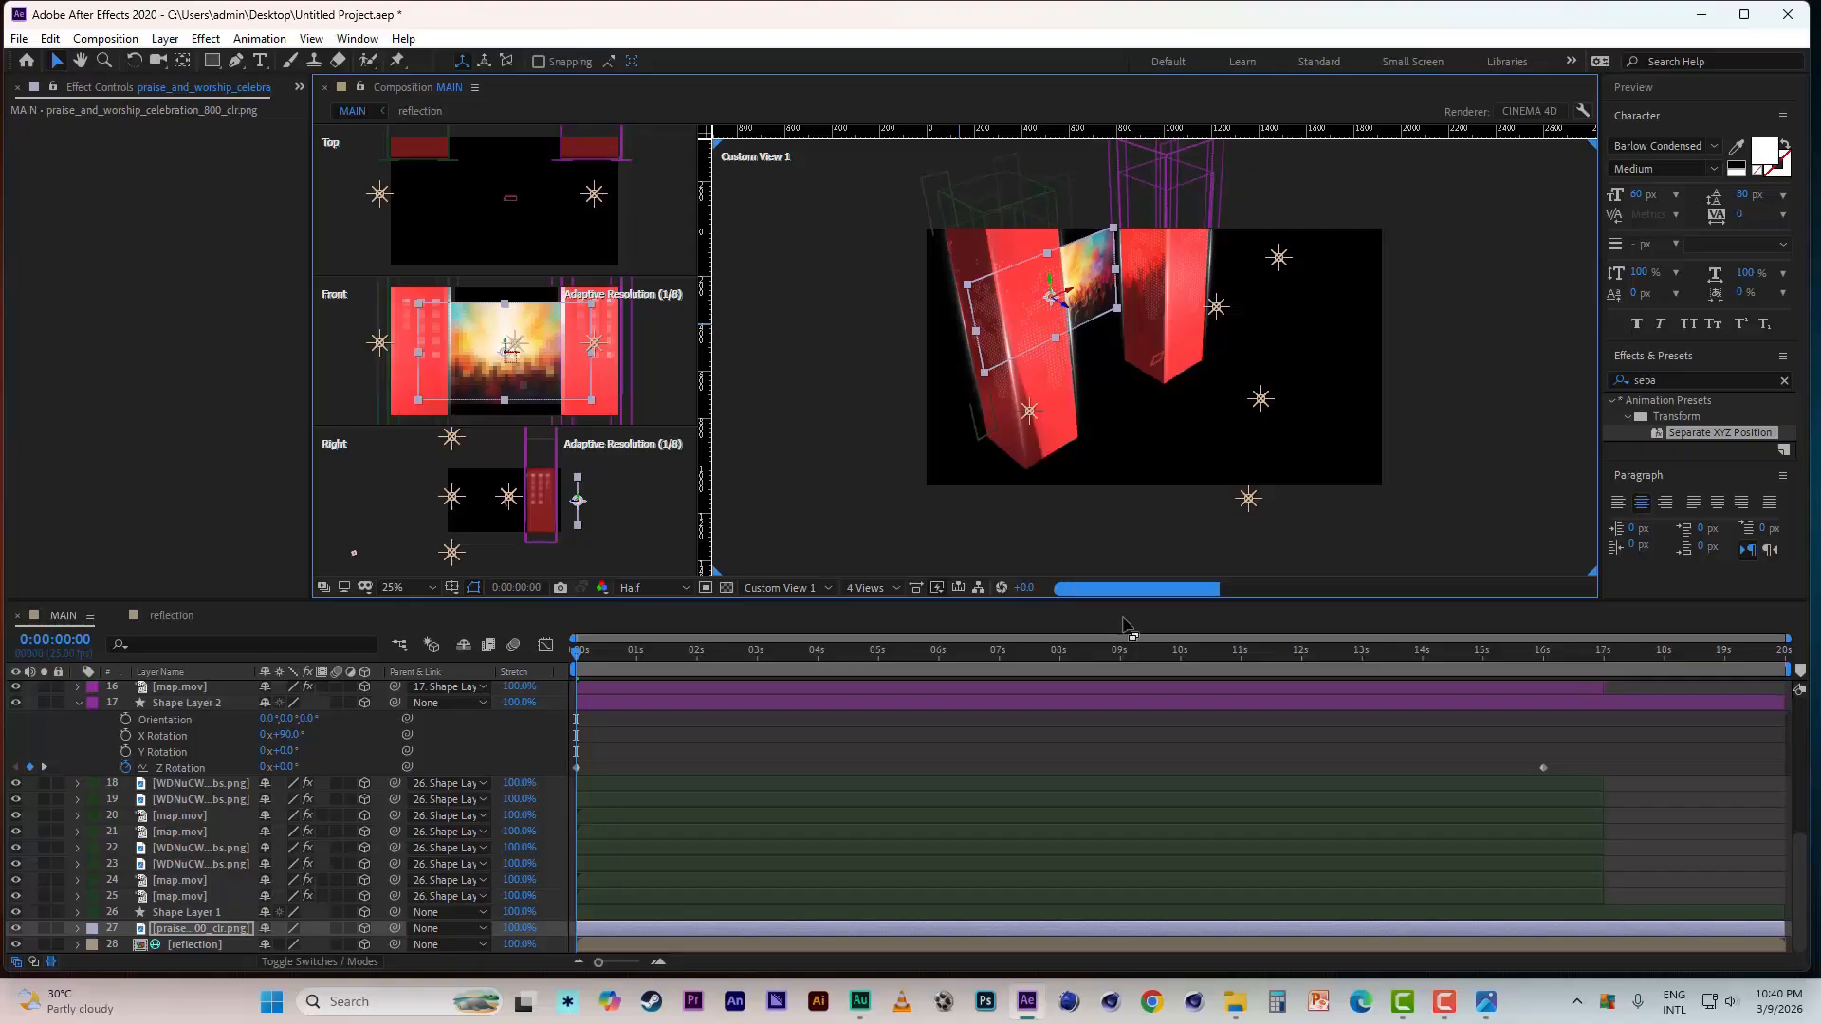
pyautogui.click(787, 587)
pyautogui.click(785, 607)
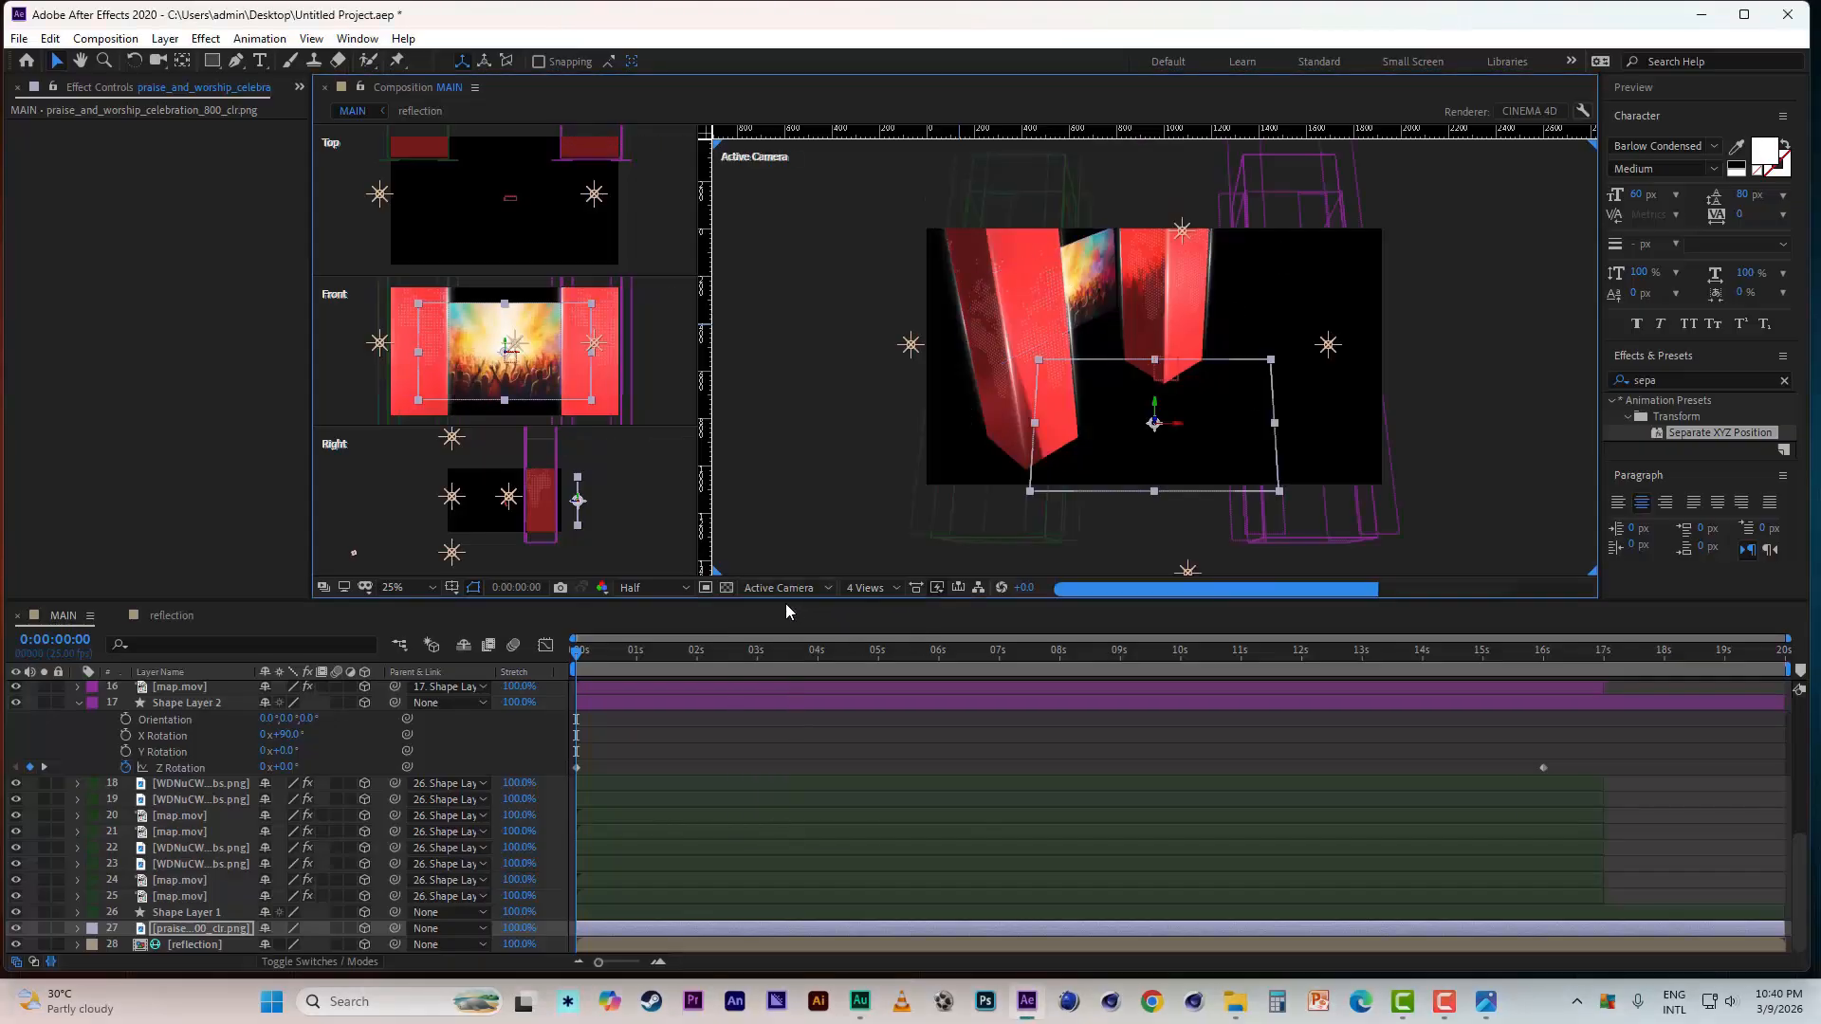
pyautogui.moveTo(1164, 368)
pyautogui.mouseDown()
pyautogui.moveTo(1166, 313)
pyautogui.moveTo(1155, 336)
pyautogui.mouseUp()
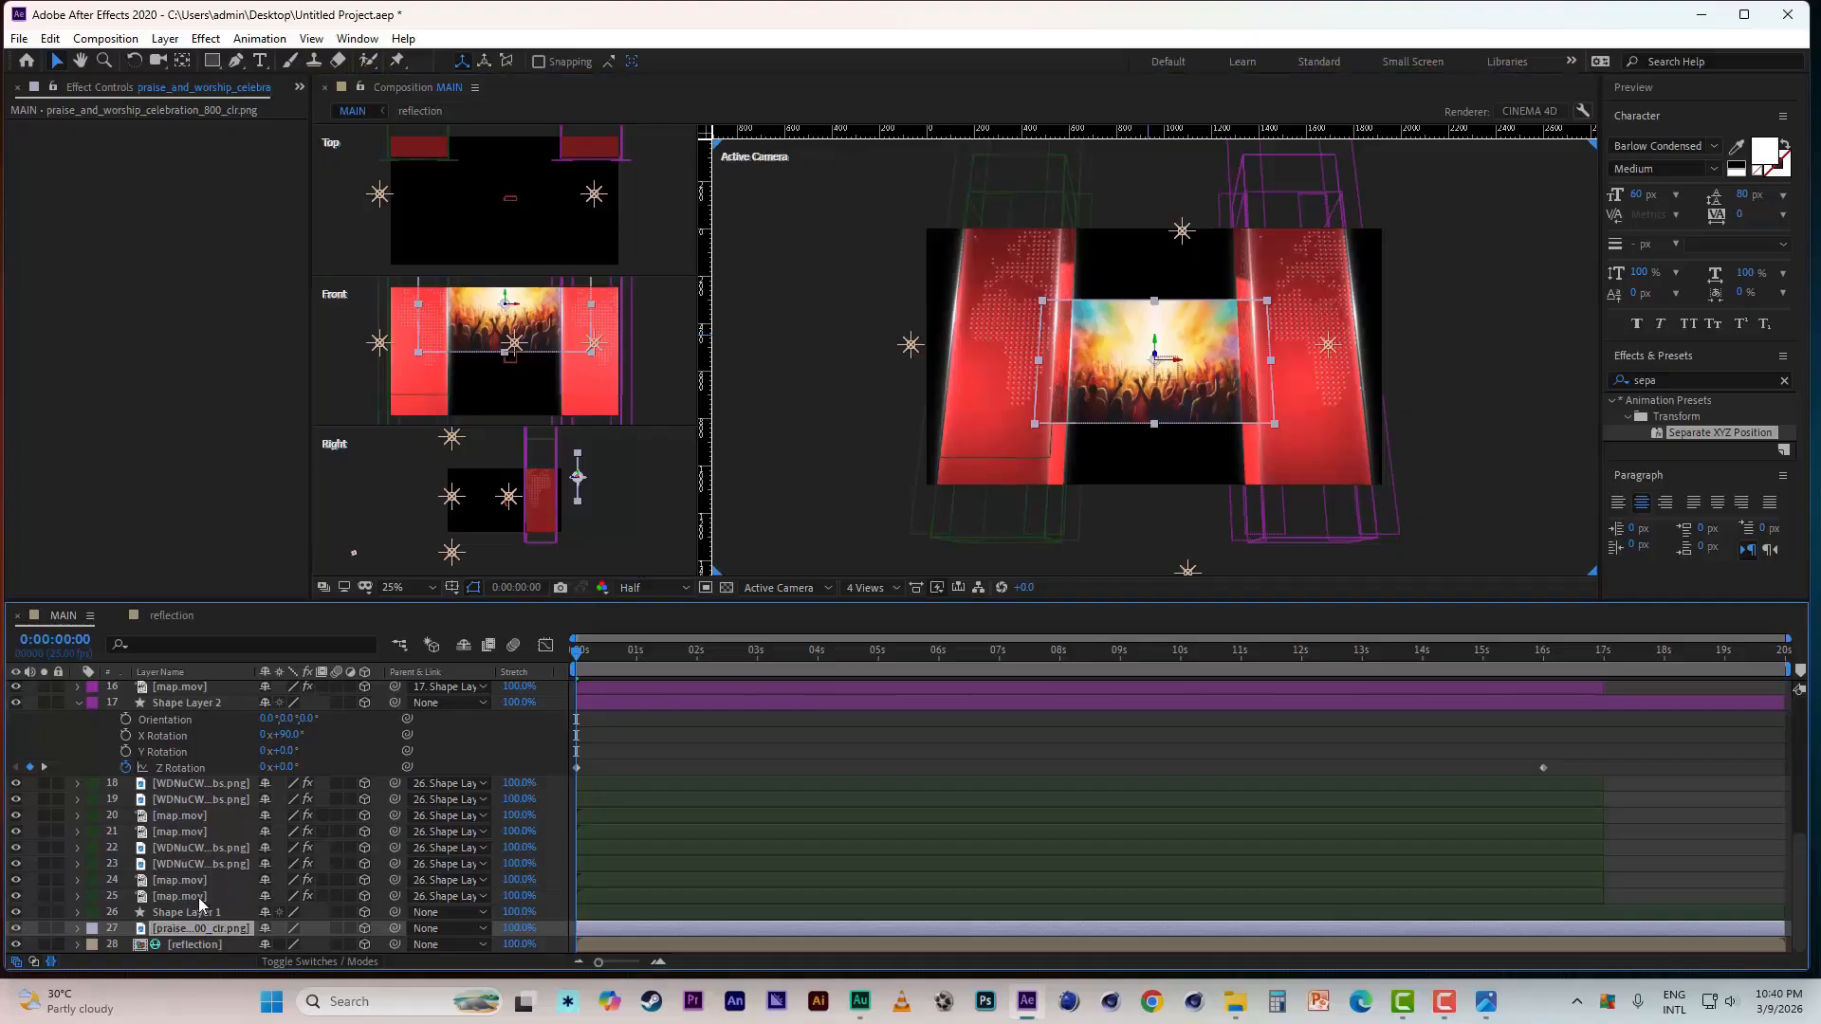
# - Delete the crowd image layer from MAIN and create a 1920 x 1080, 20-second composition named image slide
pyautogui.press('Delete')
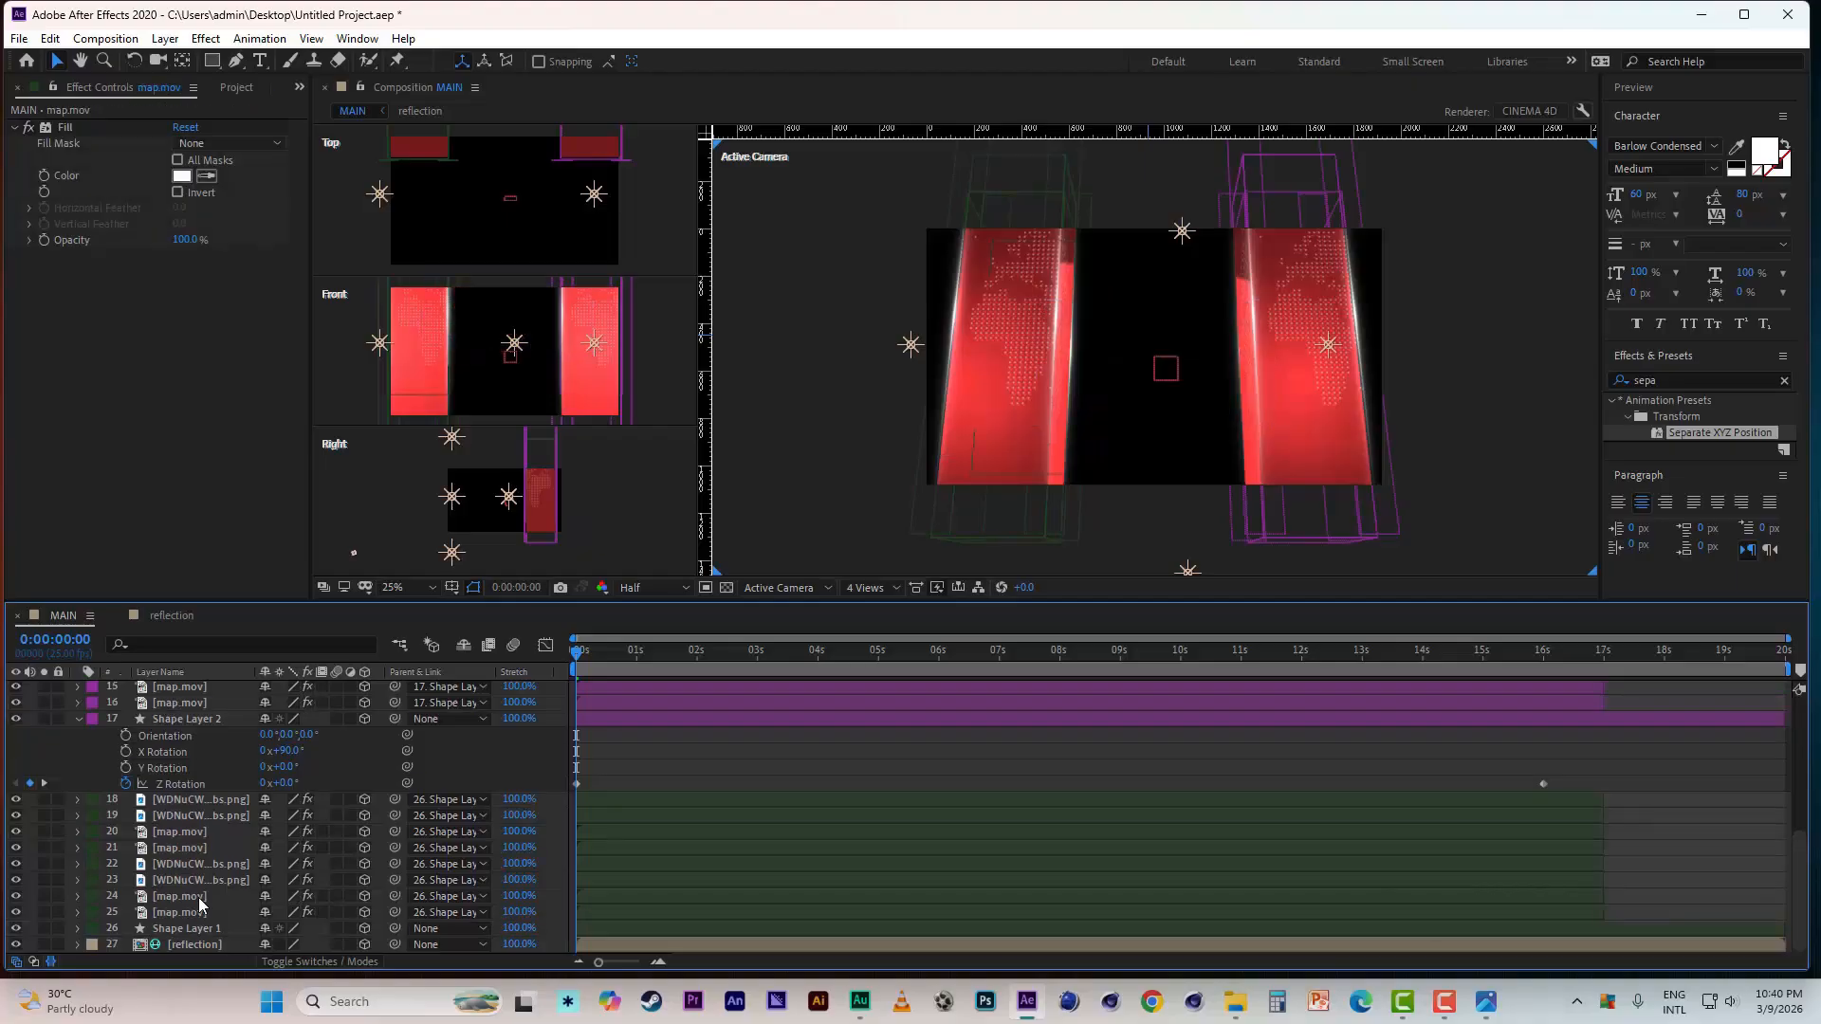
pyautogui.click(251, 90)
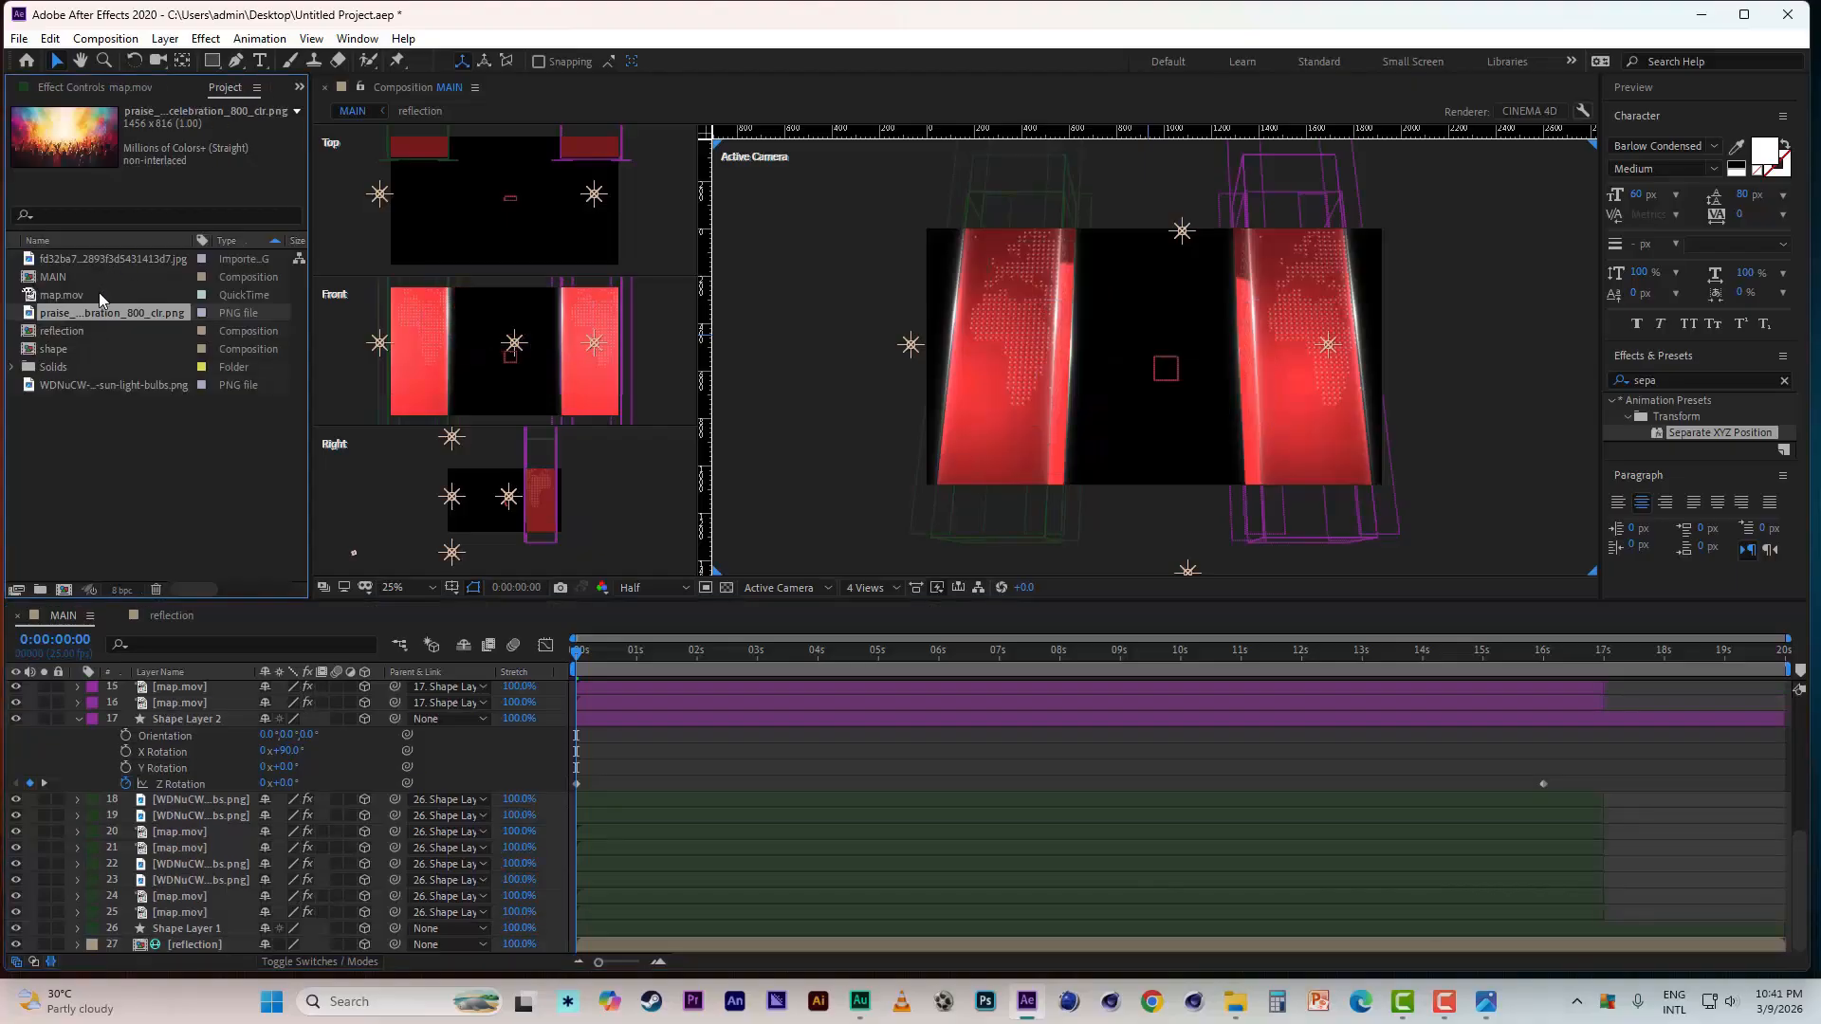
pyautogui.click(64, 591)
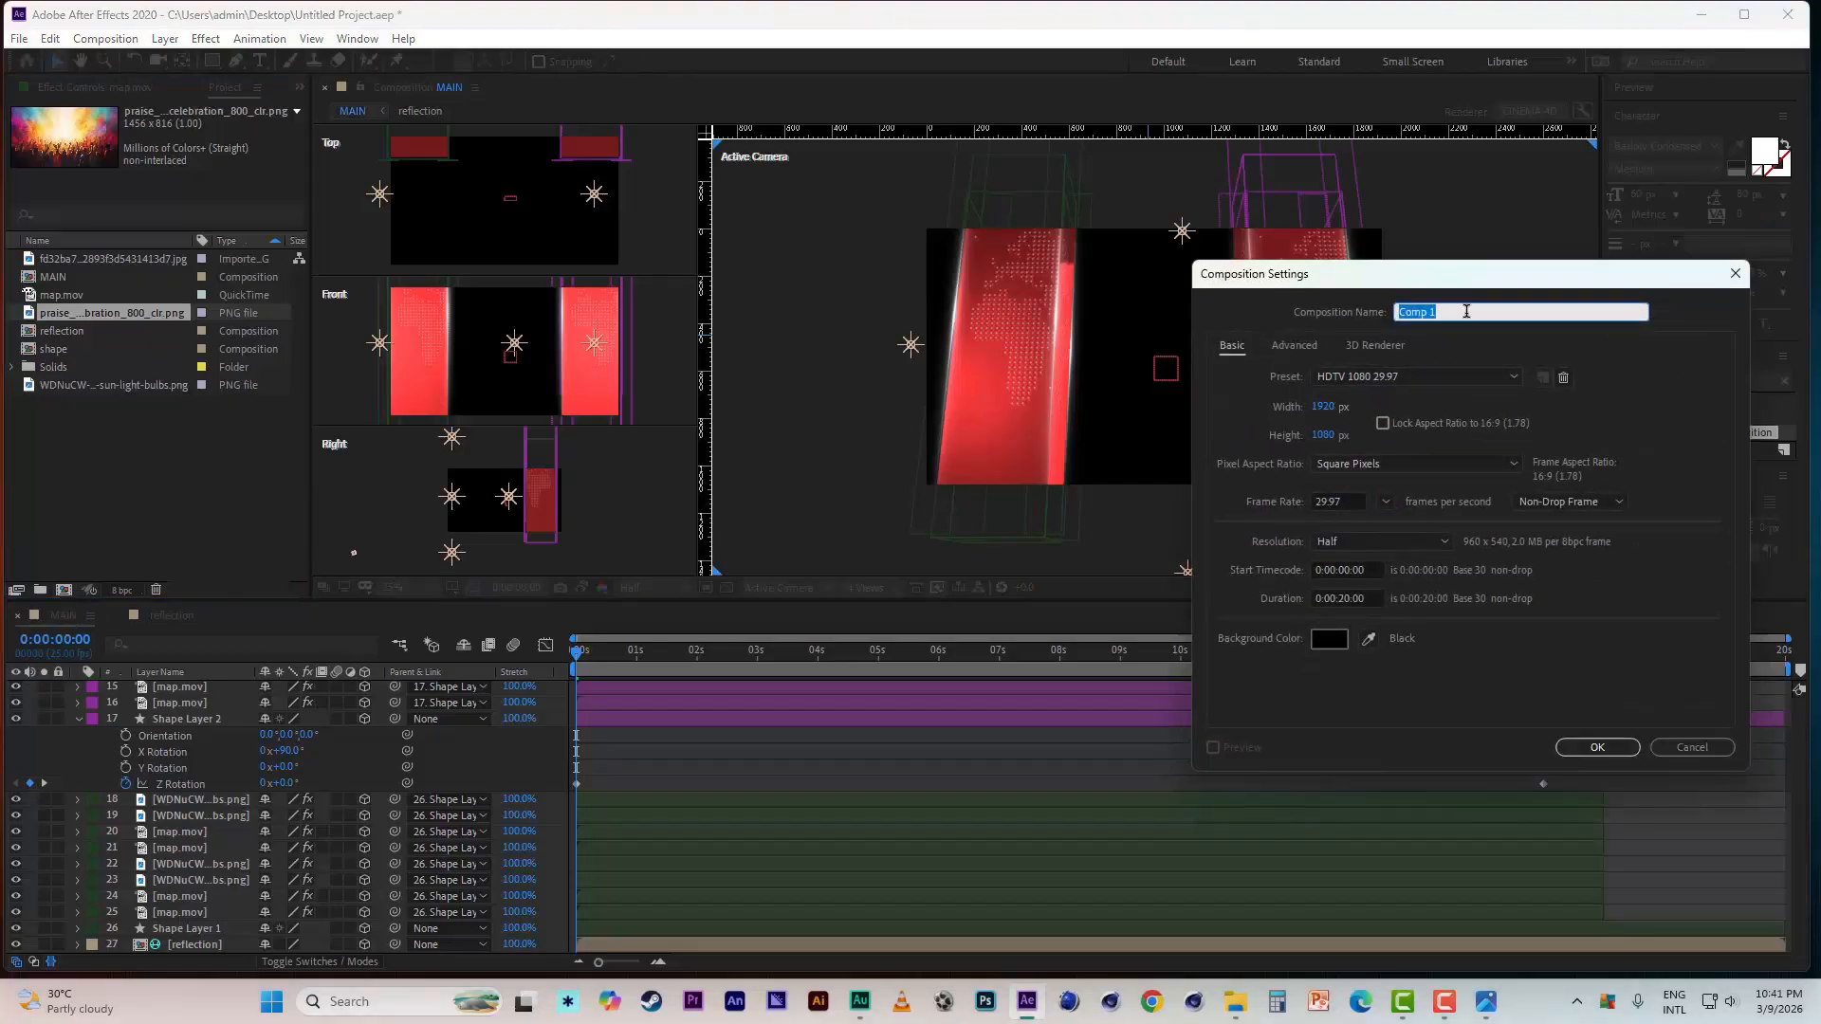
pyautogui.write('image slide')
pyautogui.click(1578, 756)
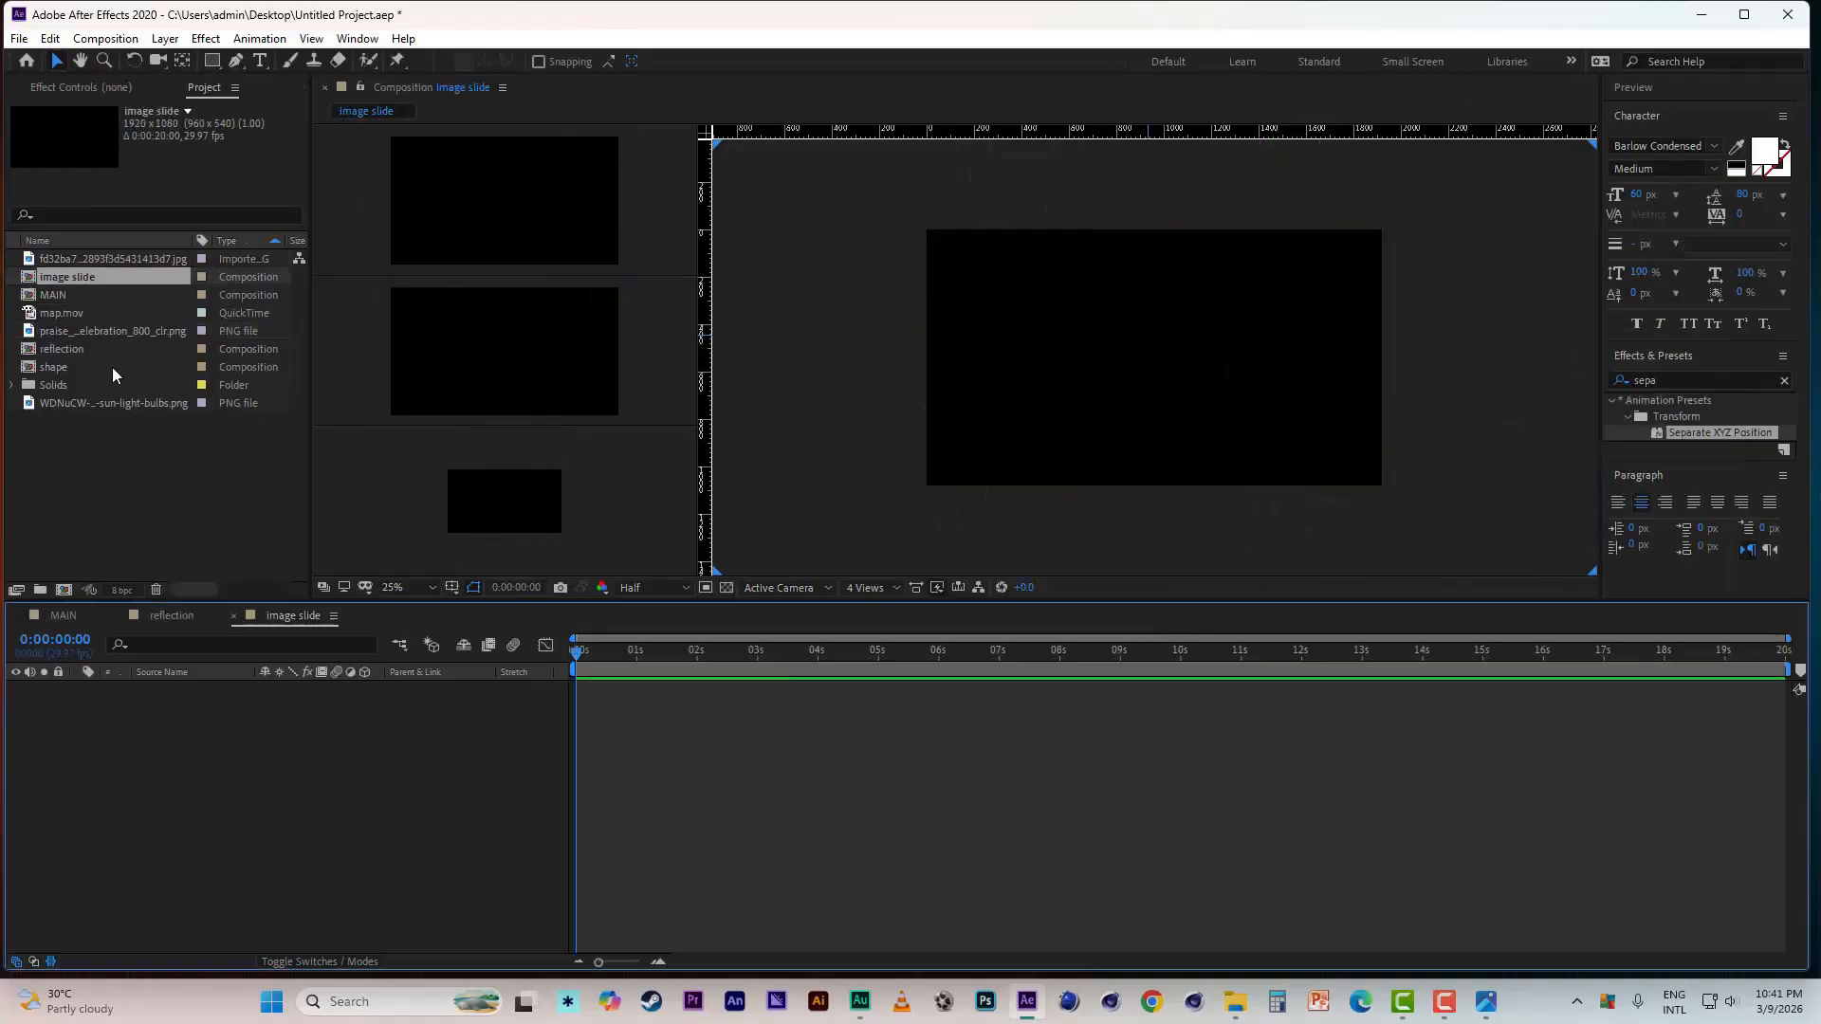
# - Add praise_and_worship_celebration_800_clr.png to the image slide composition and fit it to the composition's frame
pyautogui.click(60, 404)
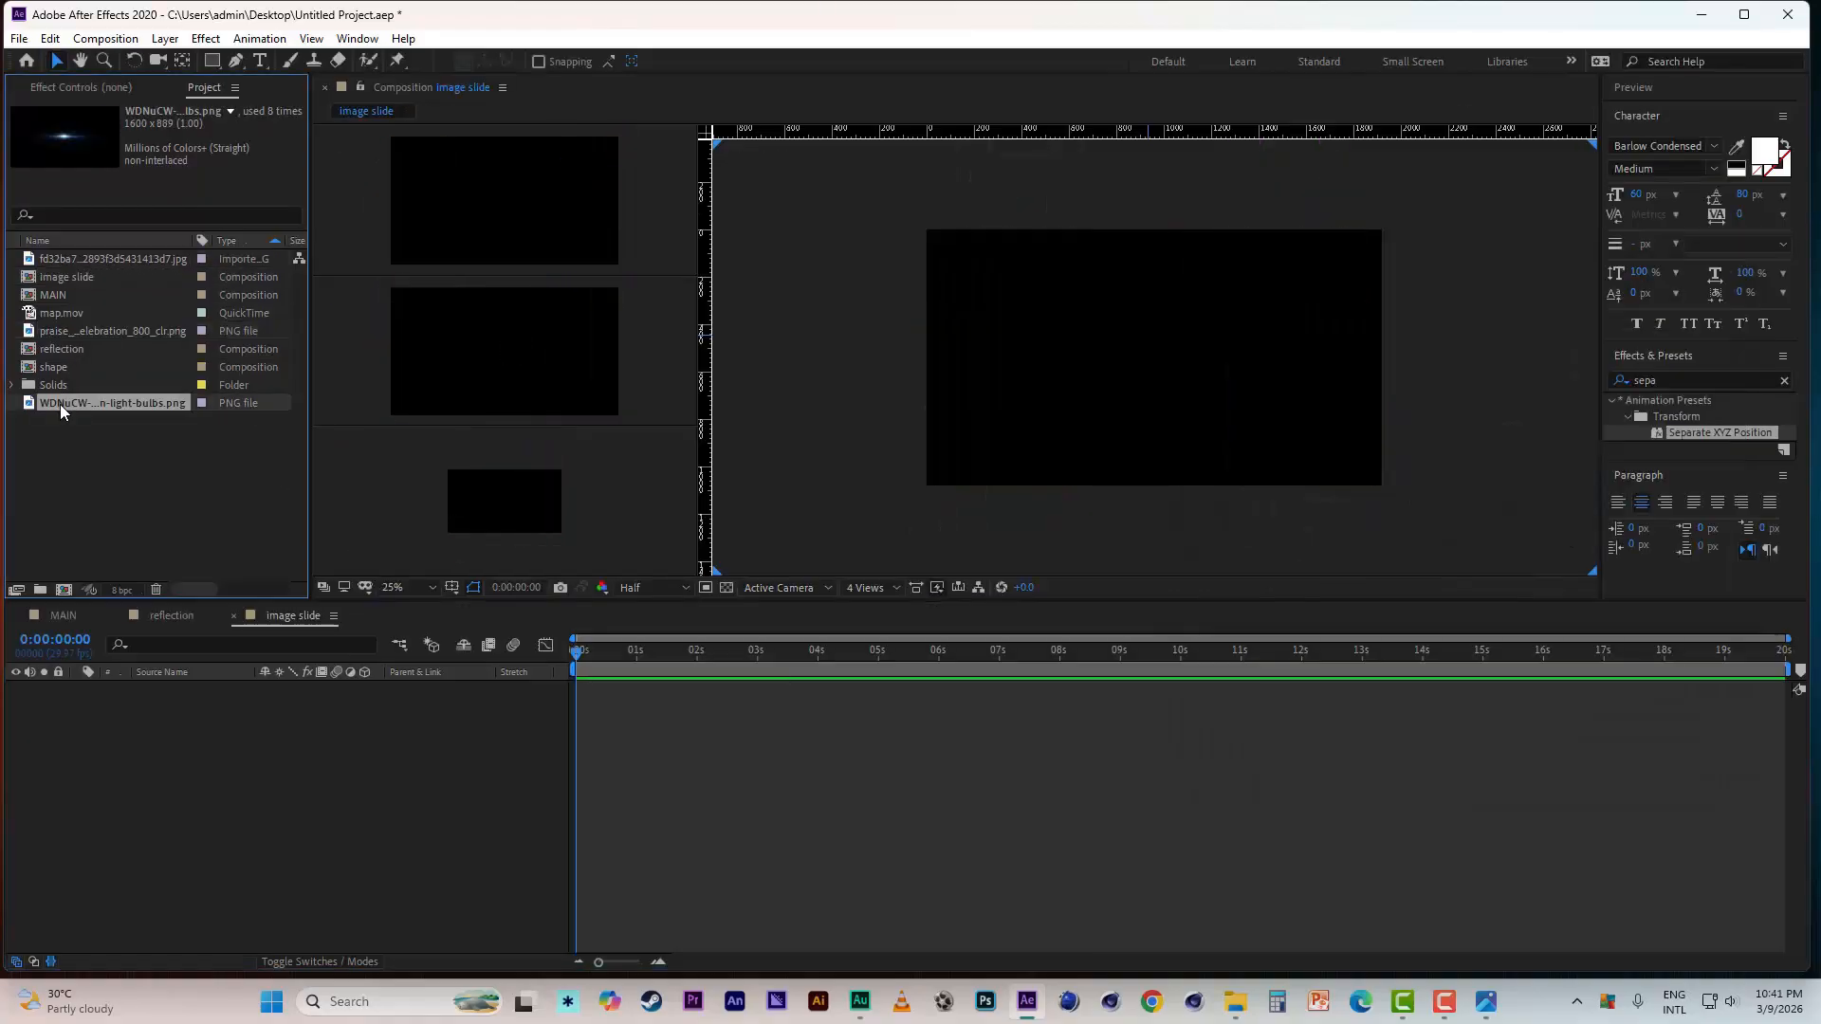
pyautogui.click(62, 333)
pyautogui.moveTo(66, 333); pyautogui.dragTo(157, 856)
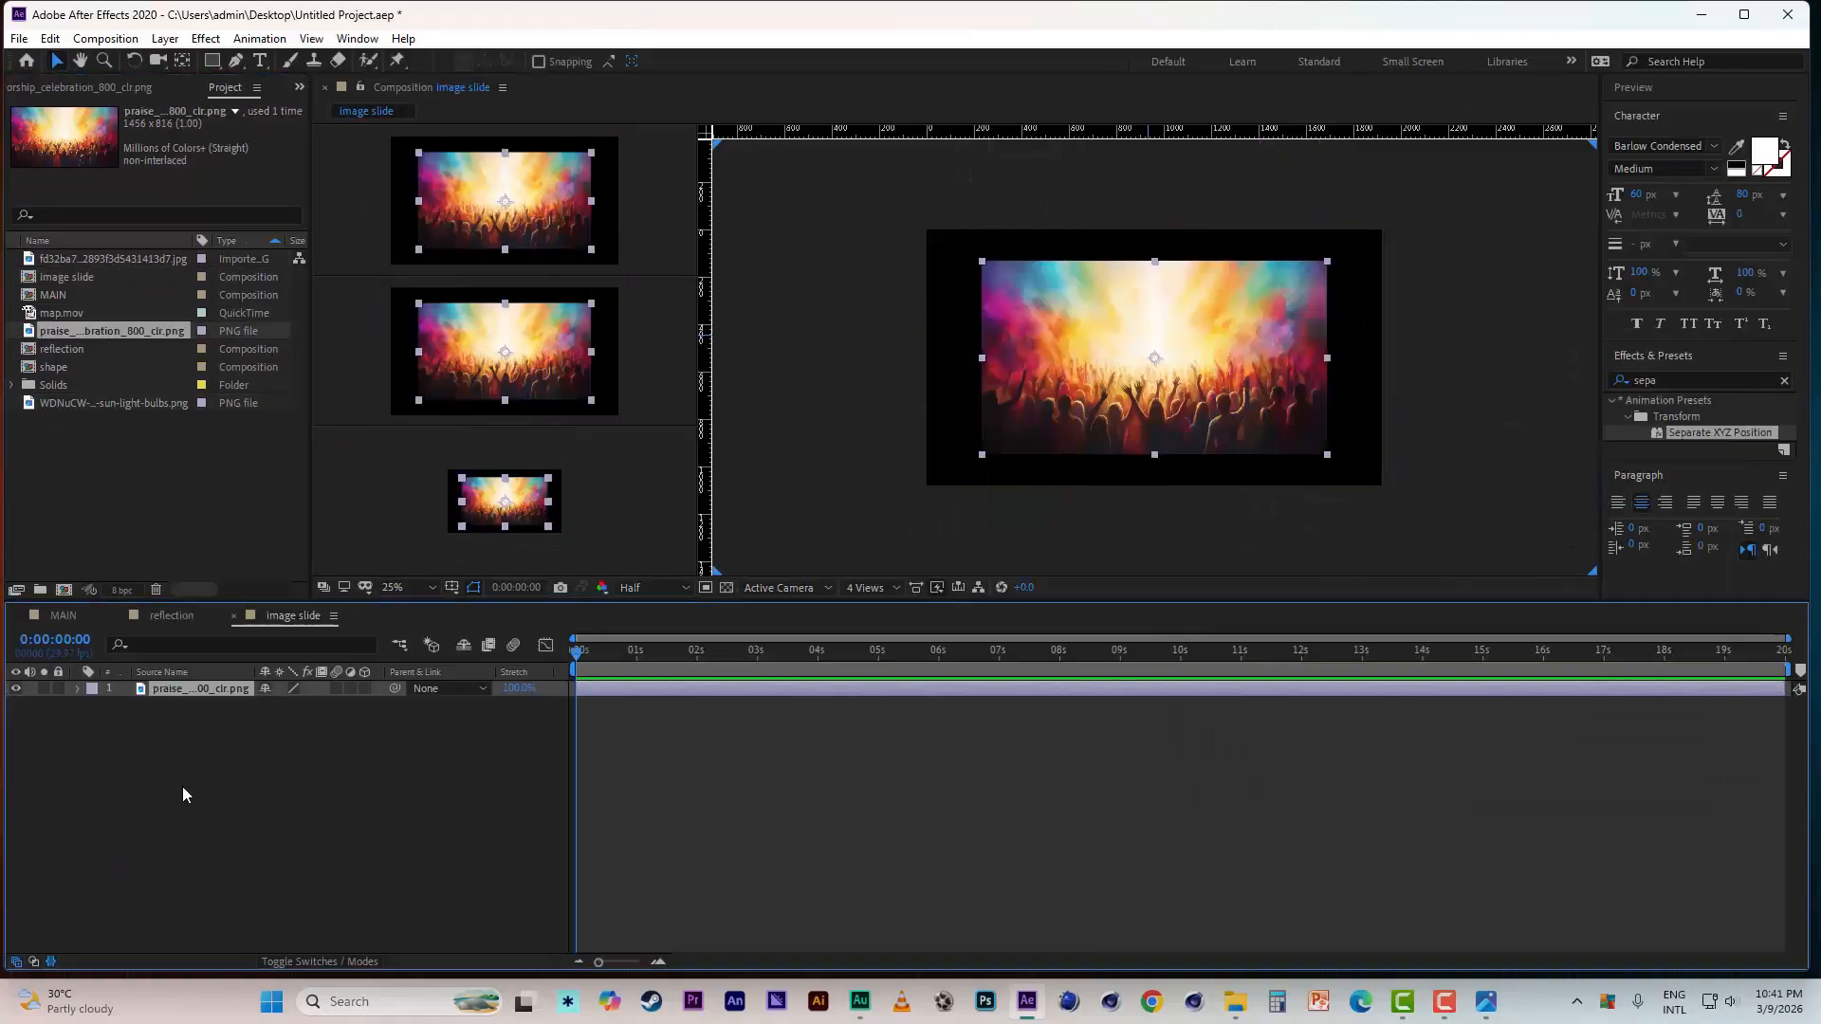
pyautogui.rightClick(180, 692)
pyautogui.moveTo(270, 248)
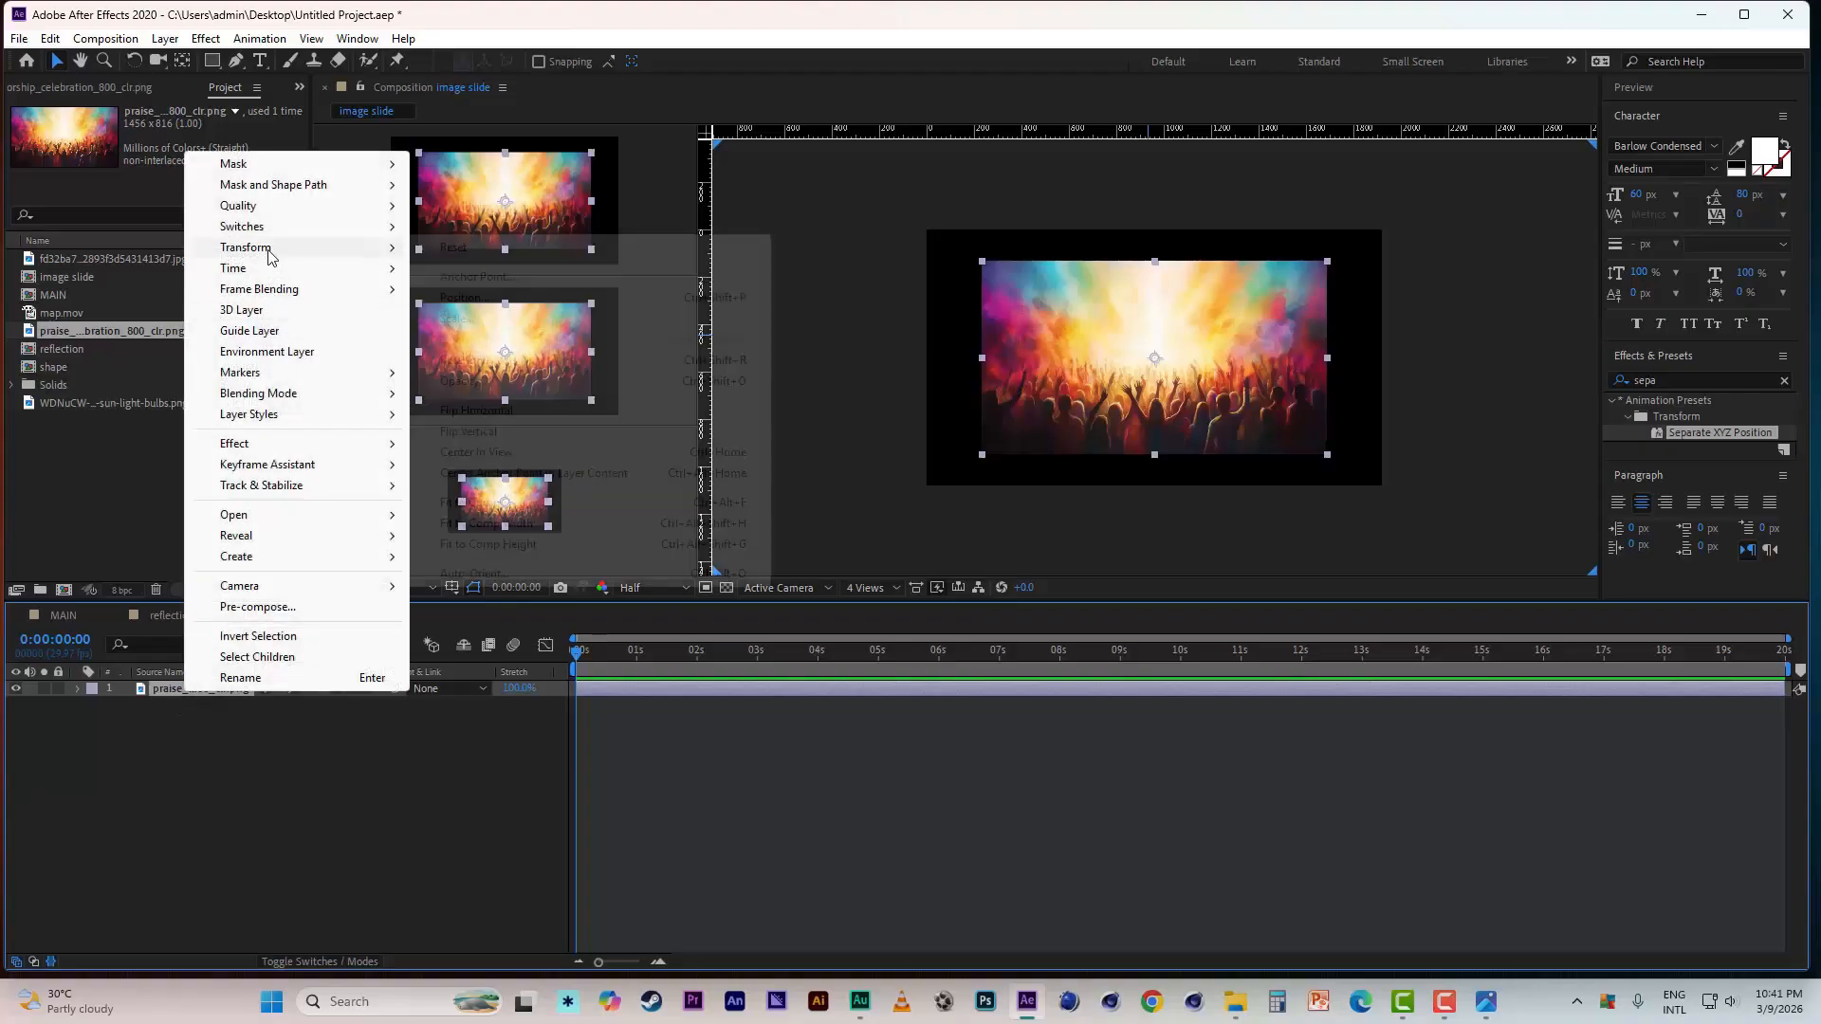
pyautogui.click(522, 503)
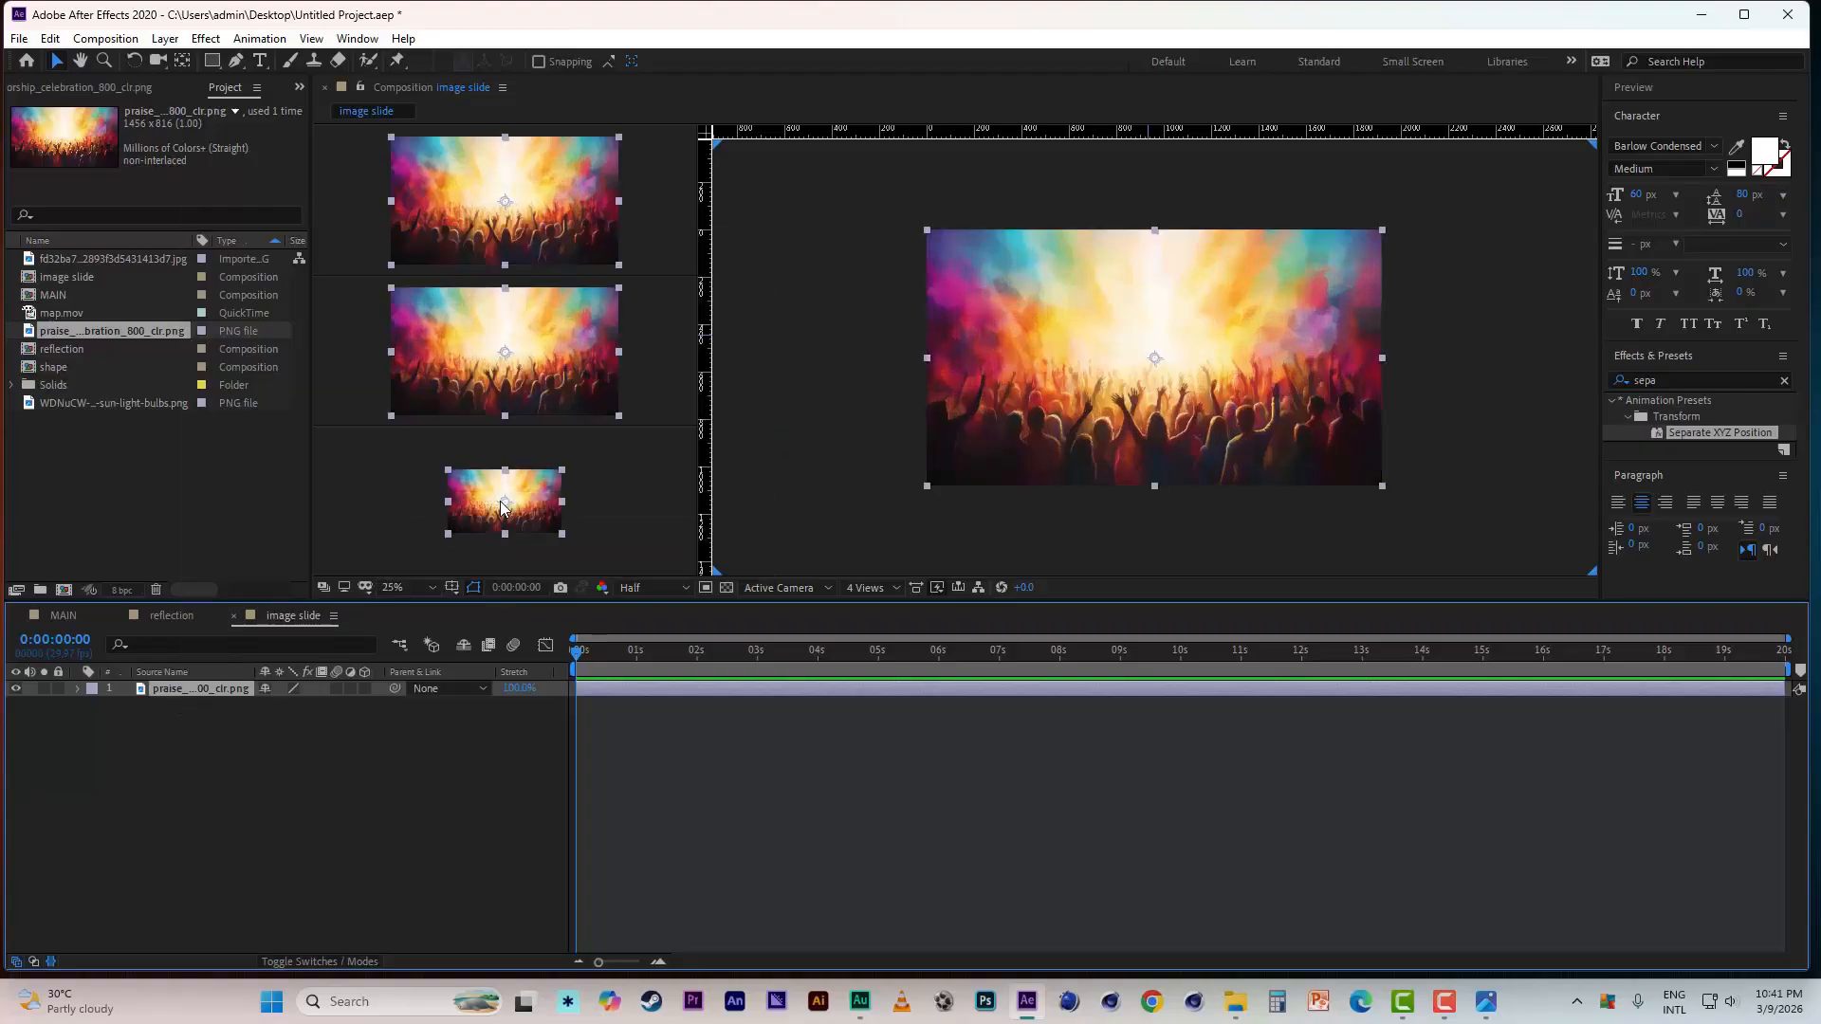
# - Apply the Motion Tile effect to the crowd image and set its Output Width to 400
pyautogui.moveTo(1730, 380); pyautogui.dragTo(1598, 375)
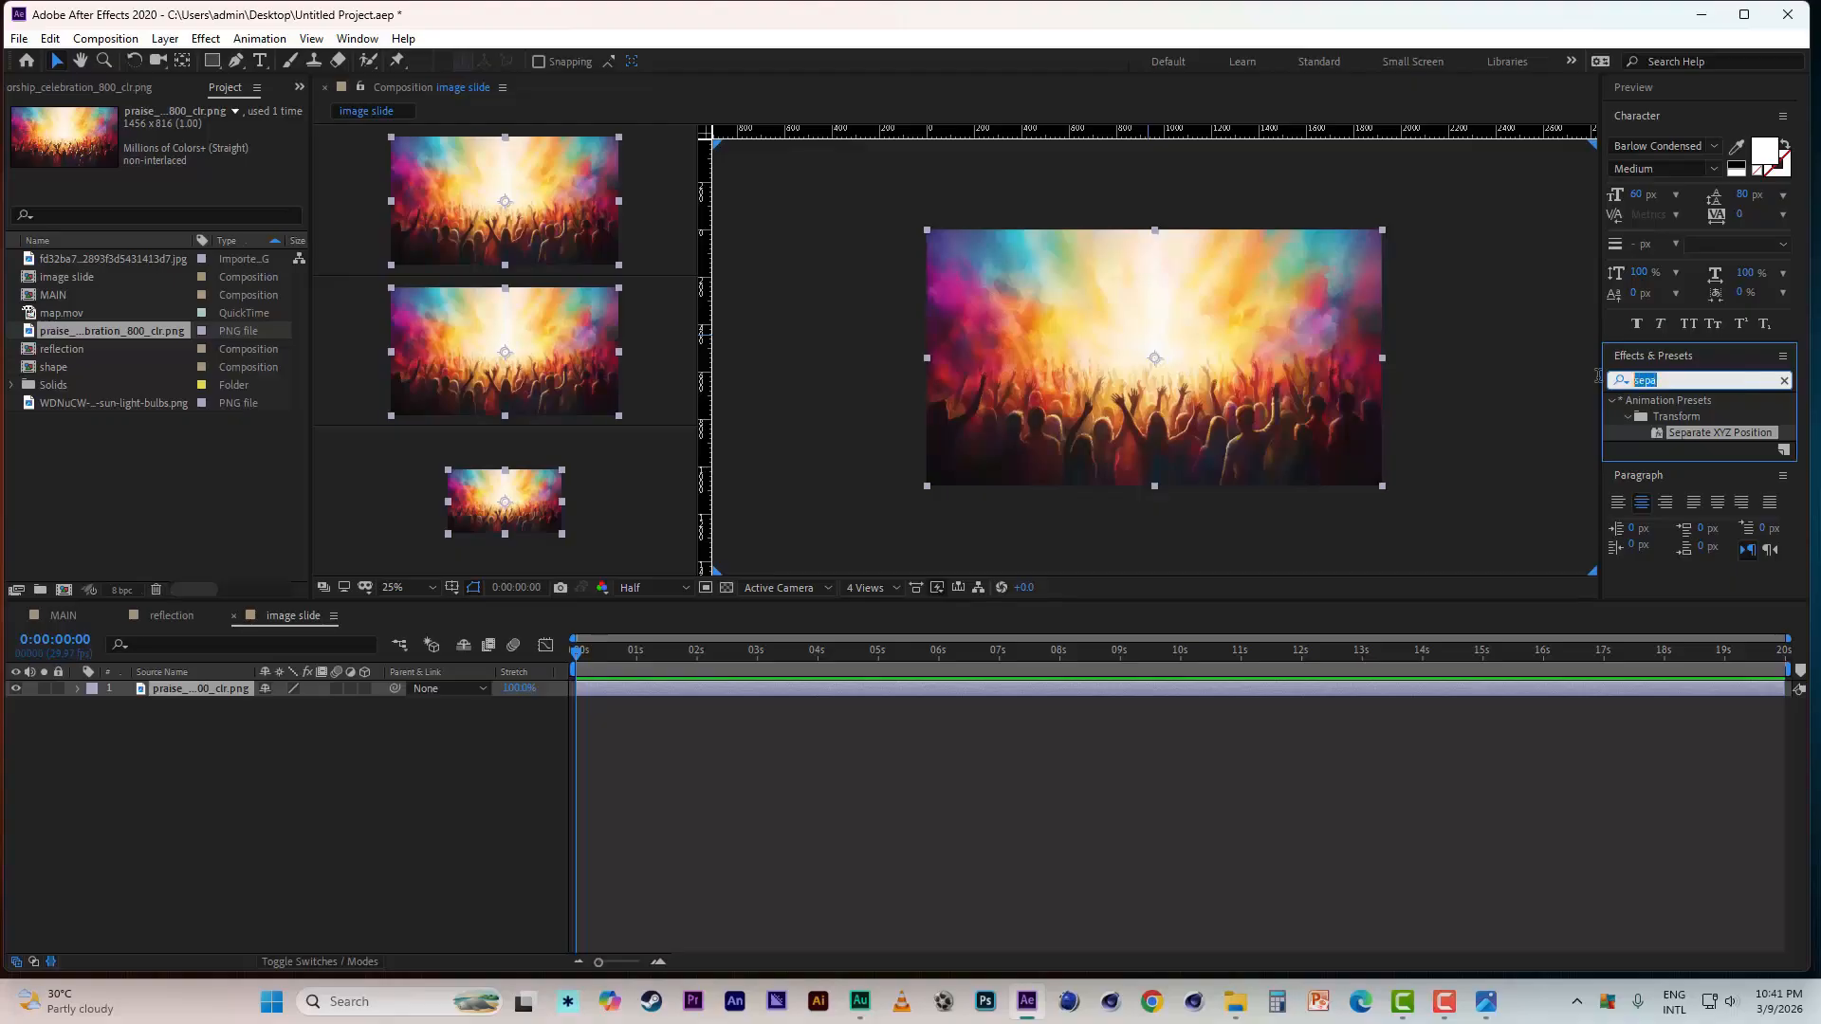
pyautogui.write('mot')
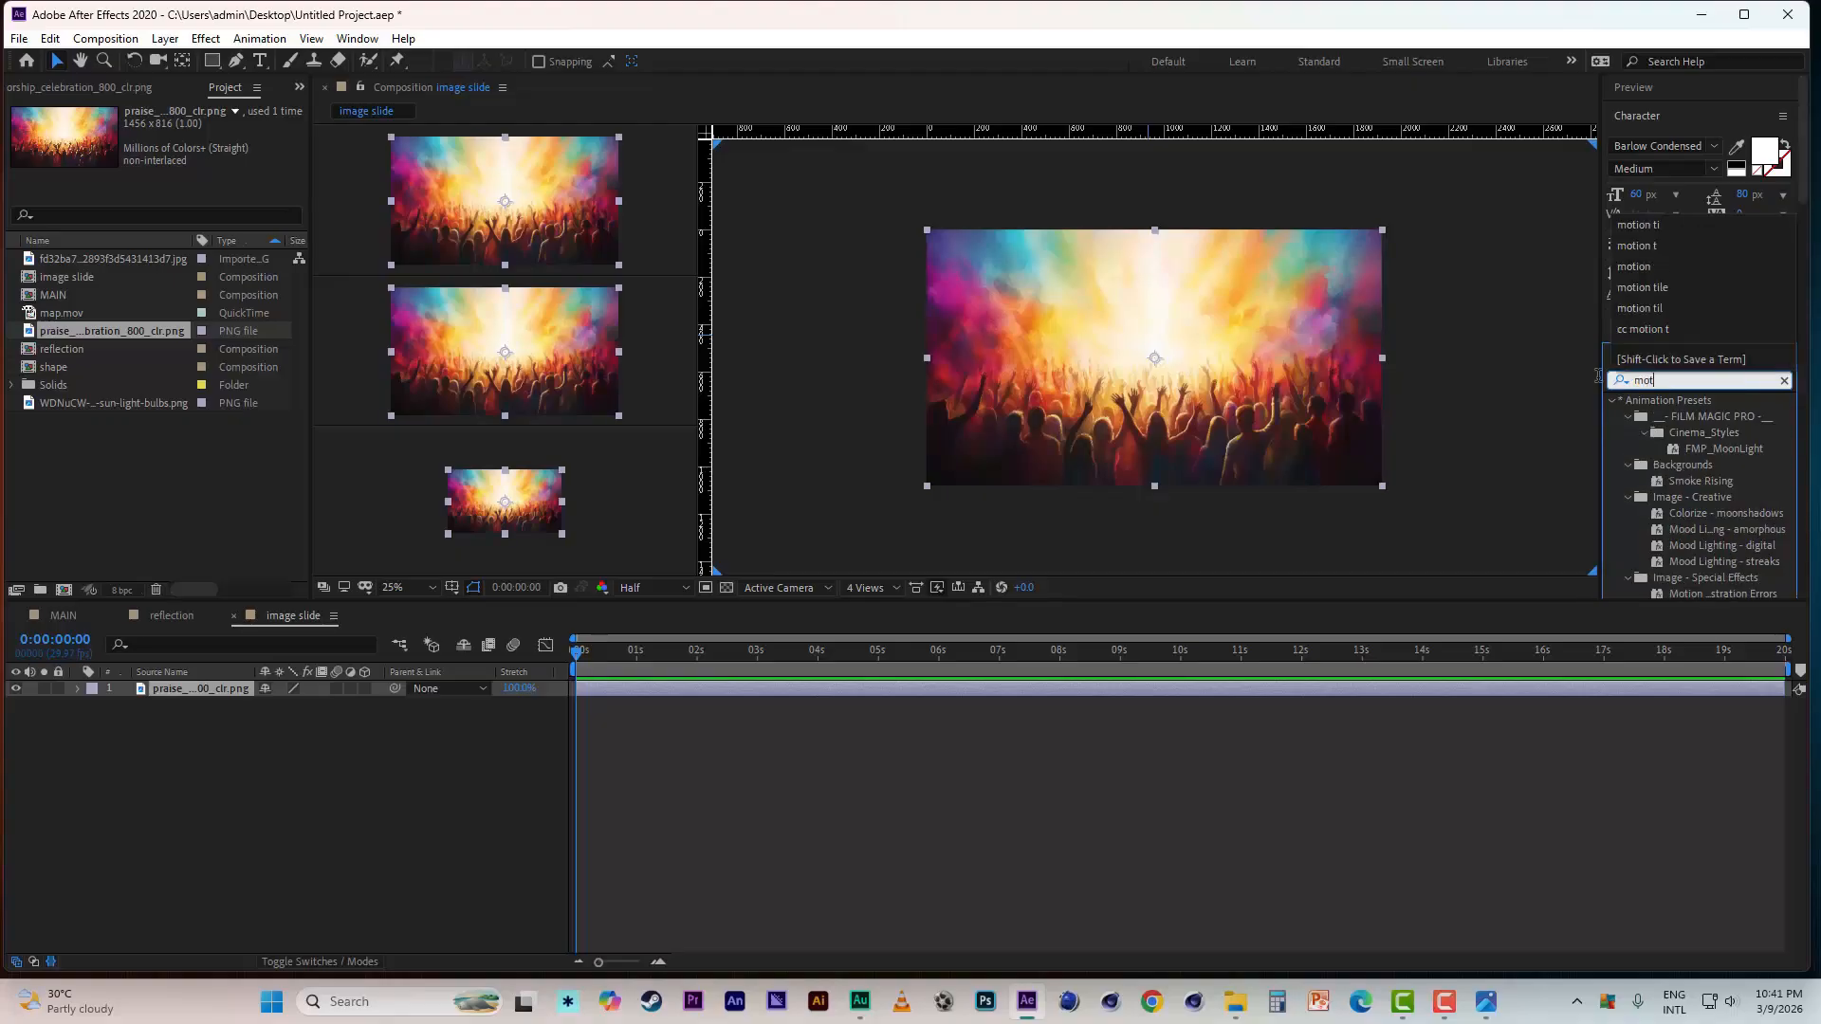
pyautogui.write('ion')
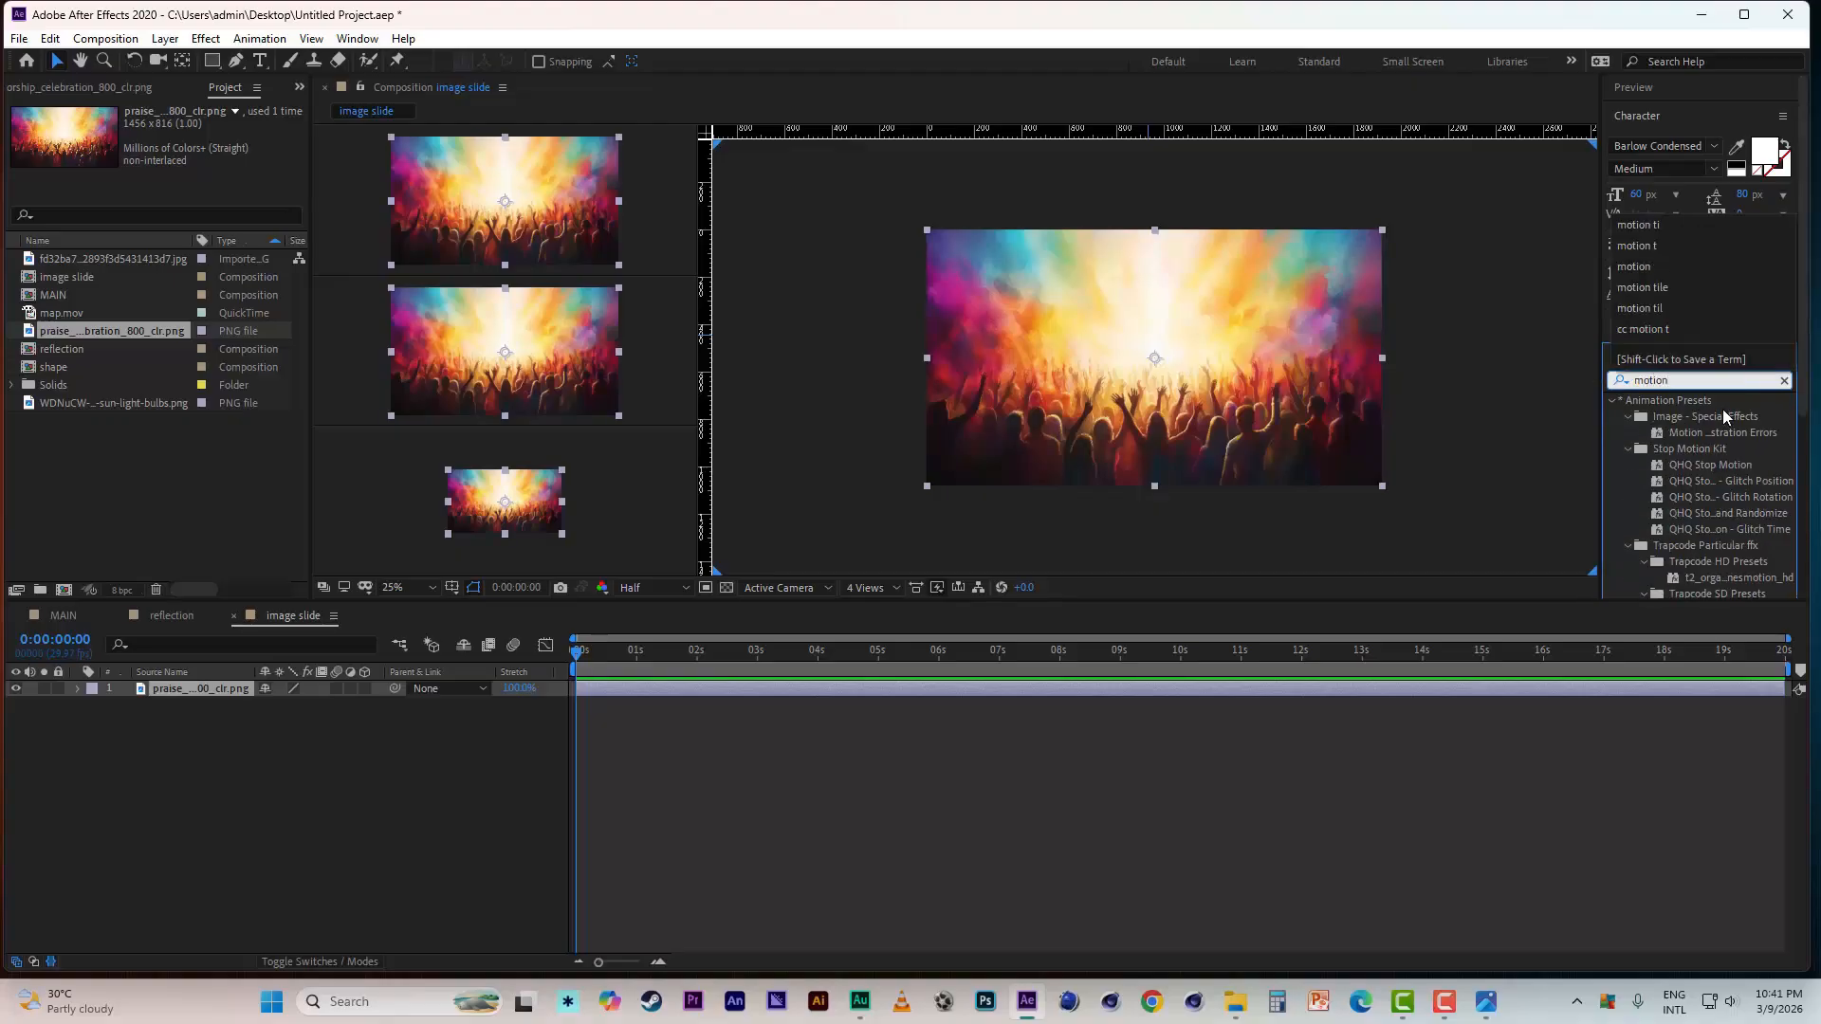
pyautogui.write(' t')
pyautogui.moveTo(1679, 416); pyautogui.dragTo(1017, 437)
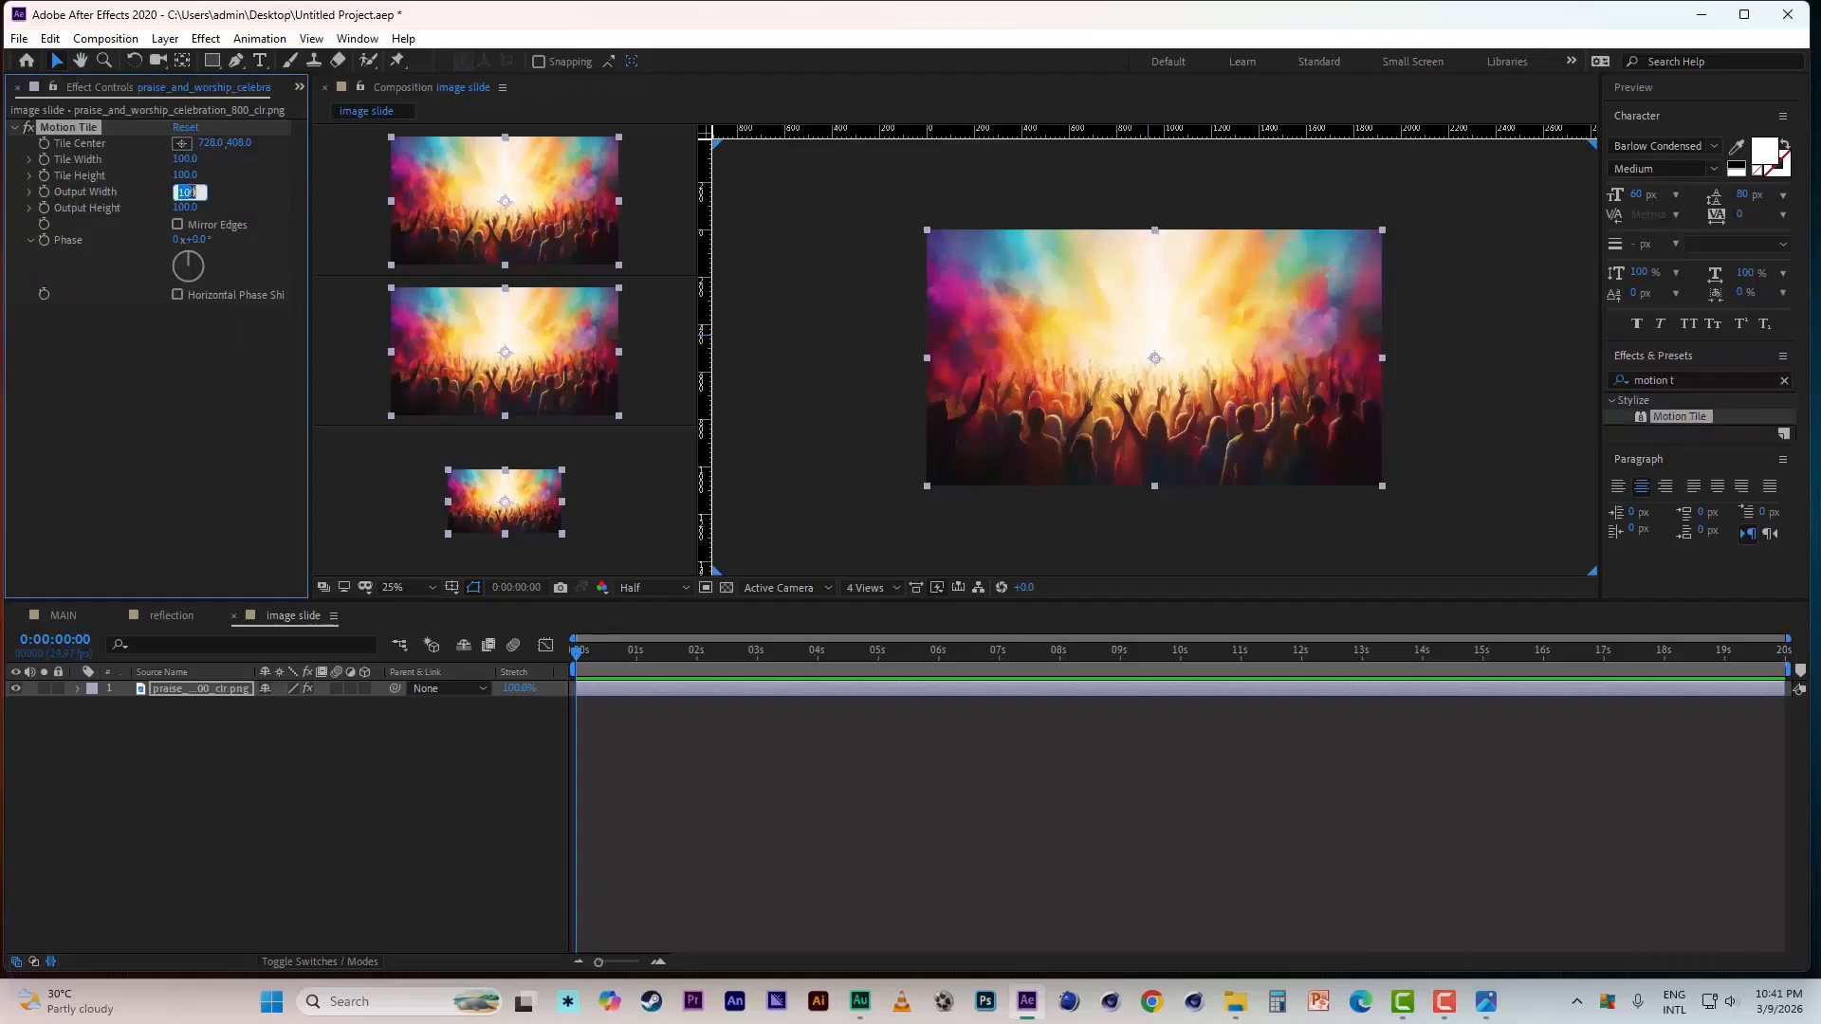
pyautogui.write('400')
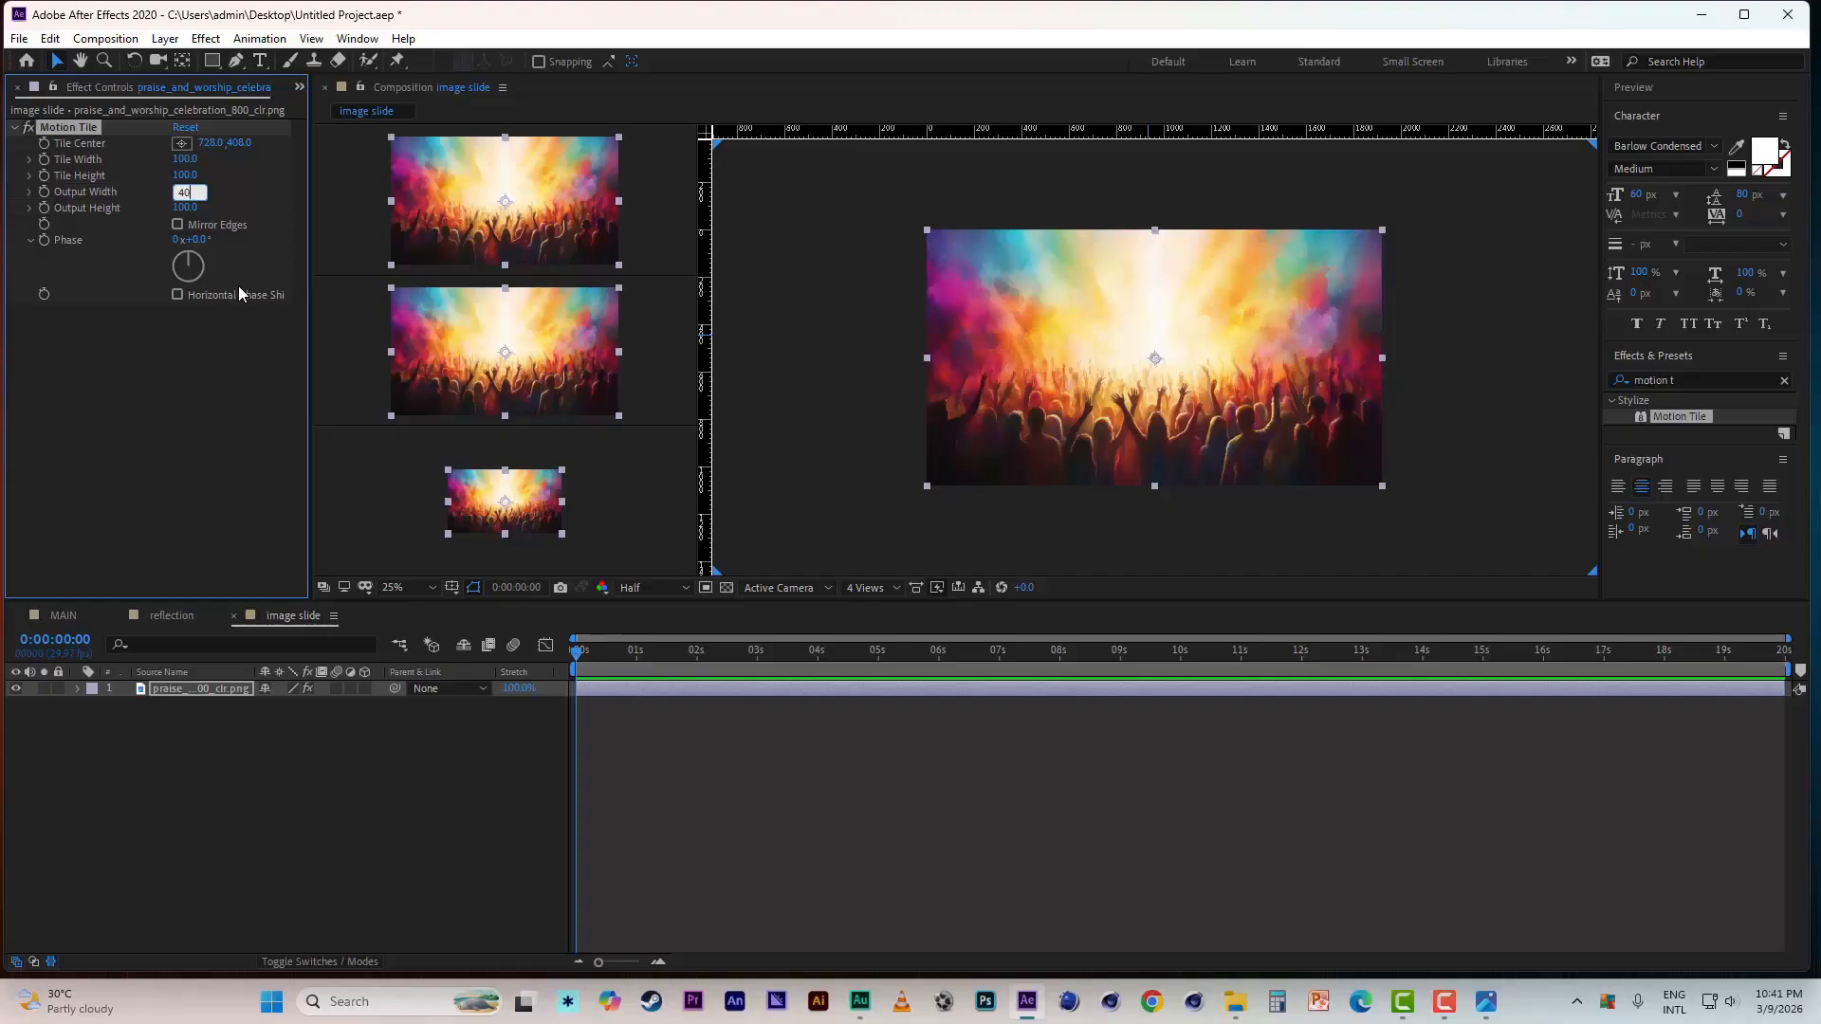
pyautogui.click(231, 424)
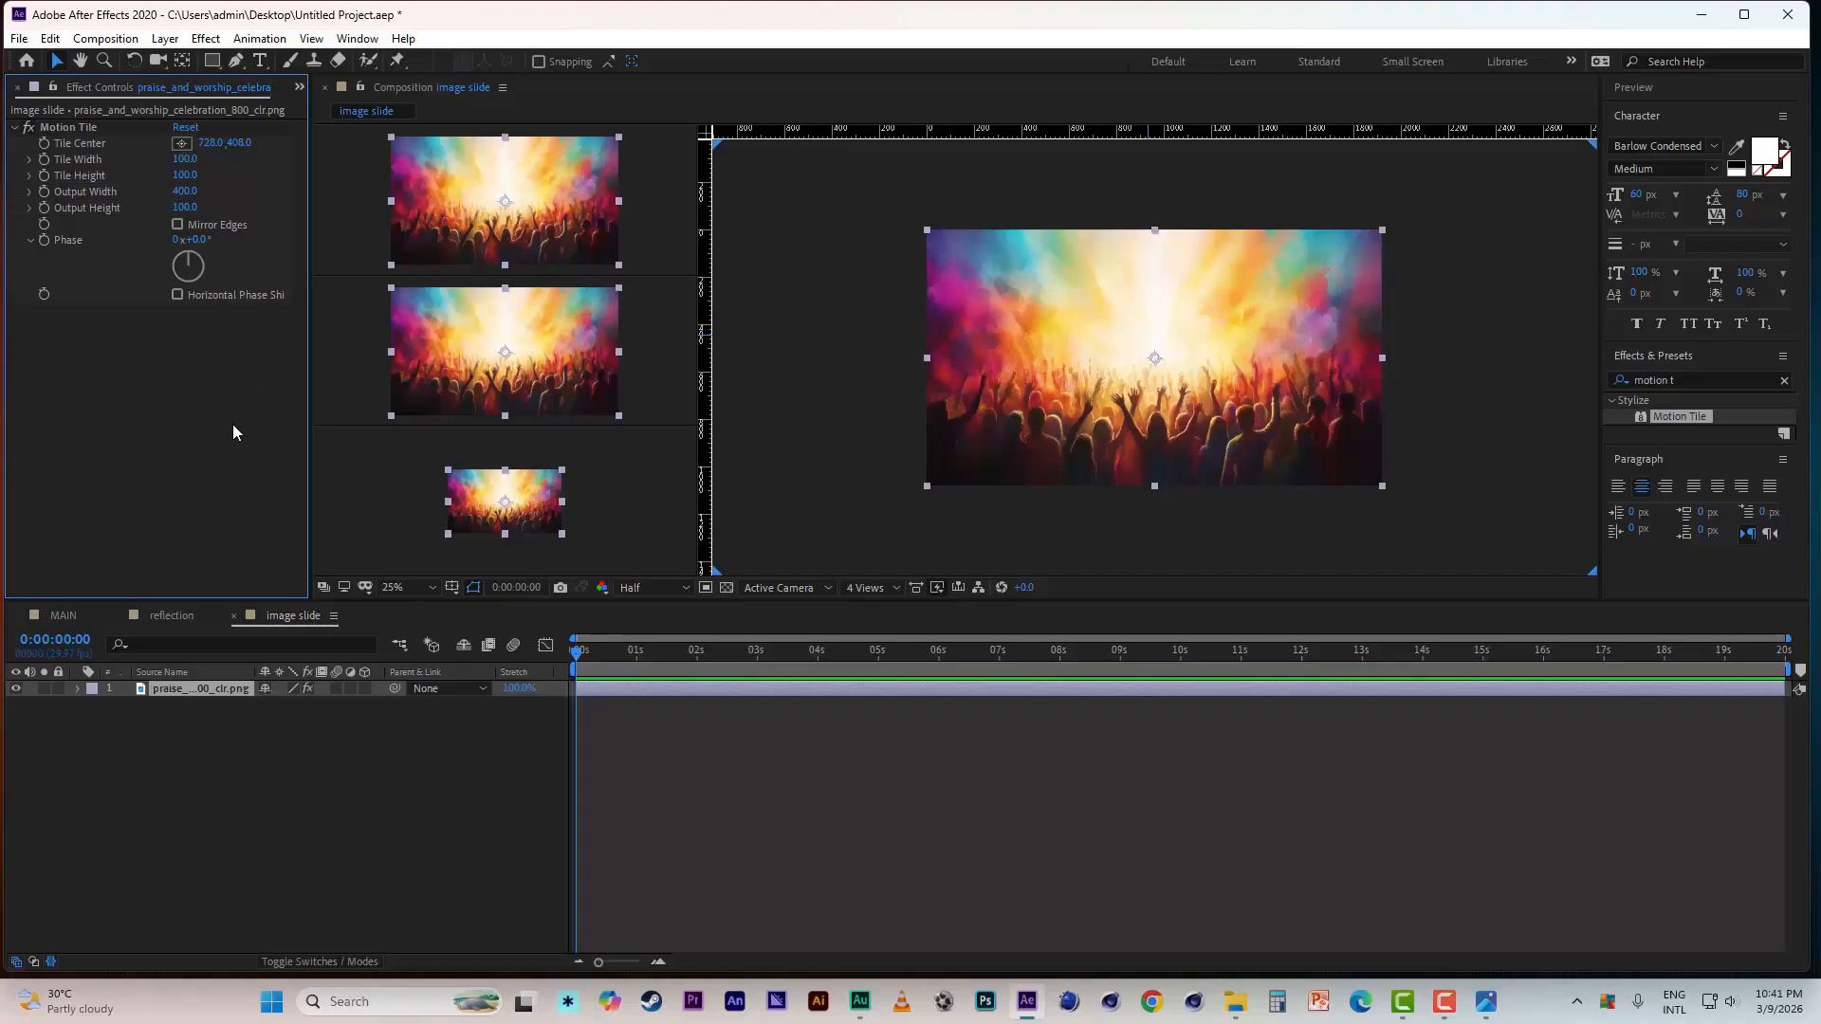
# - Keyframe the crowd image's Position from 0:00:00:00 to 0:00:19:29, sliding it left to about -2308, 540, and preview the motion
pyautogui.click(610, 693)
pyautogui.press('p')
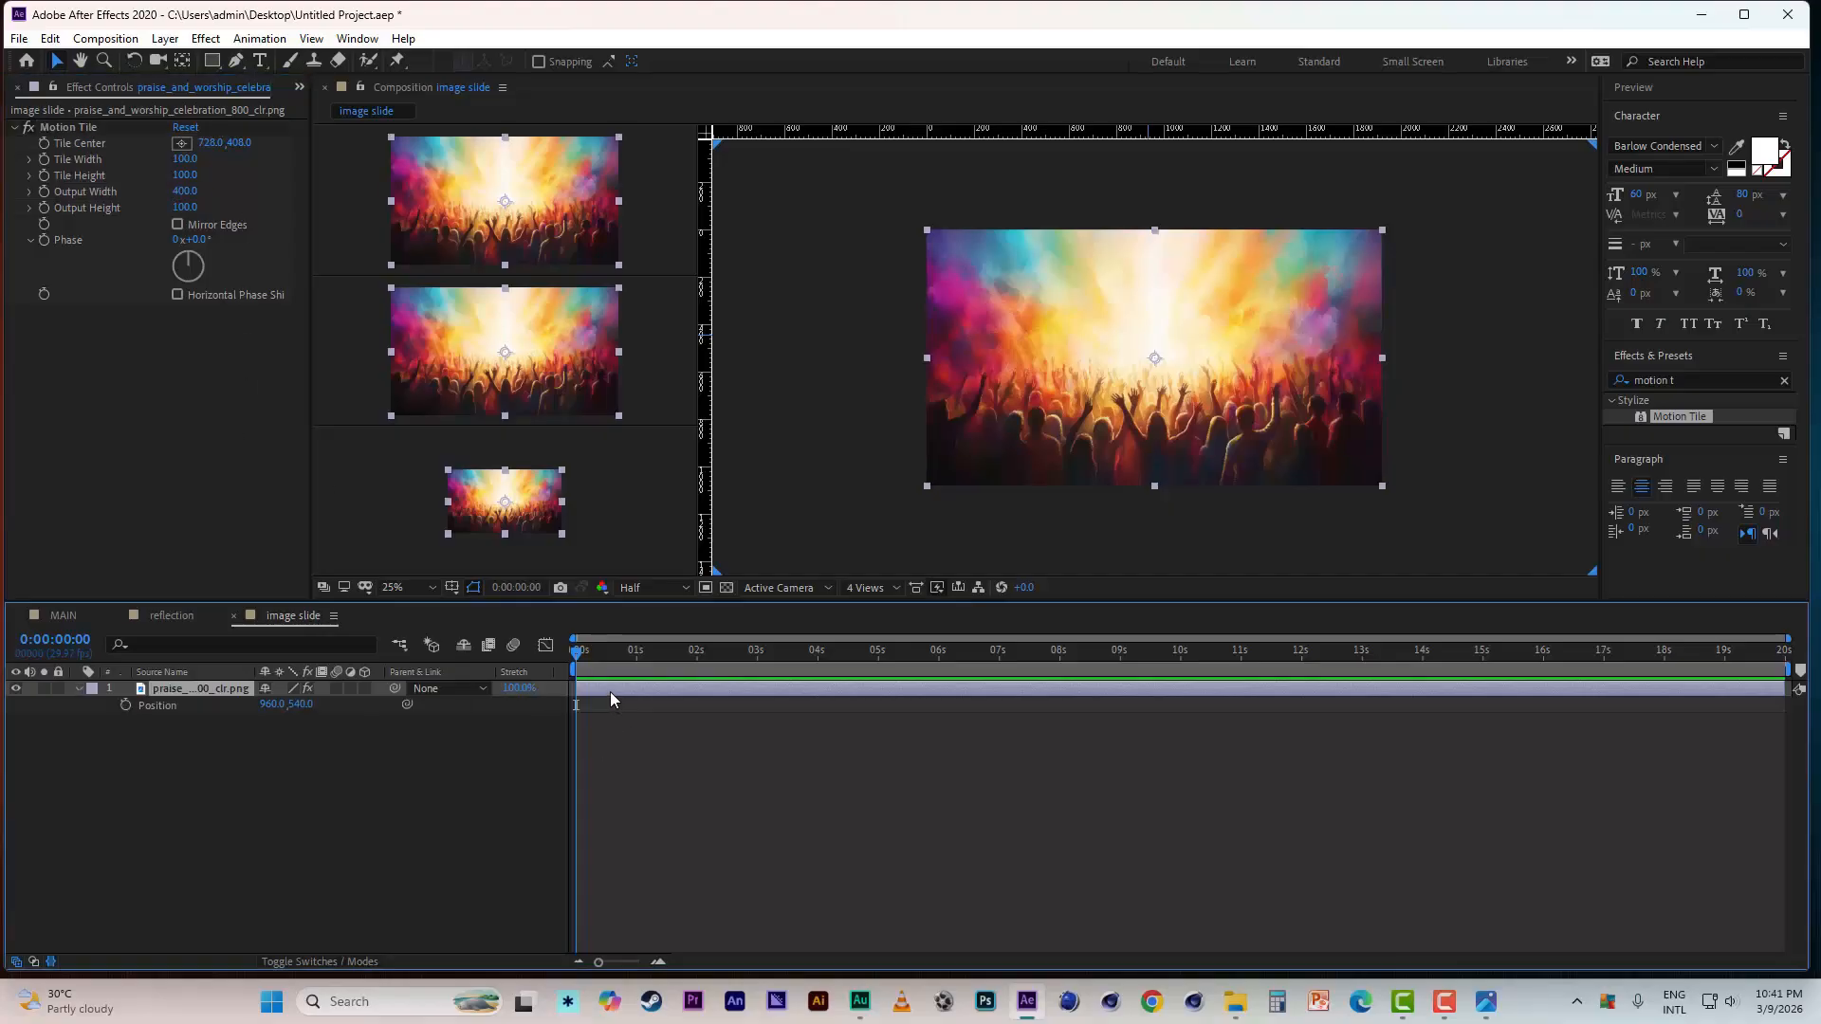
pyautogui.click(127, 706)
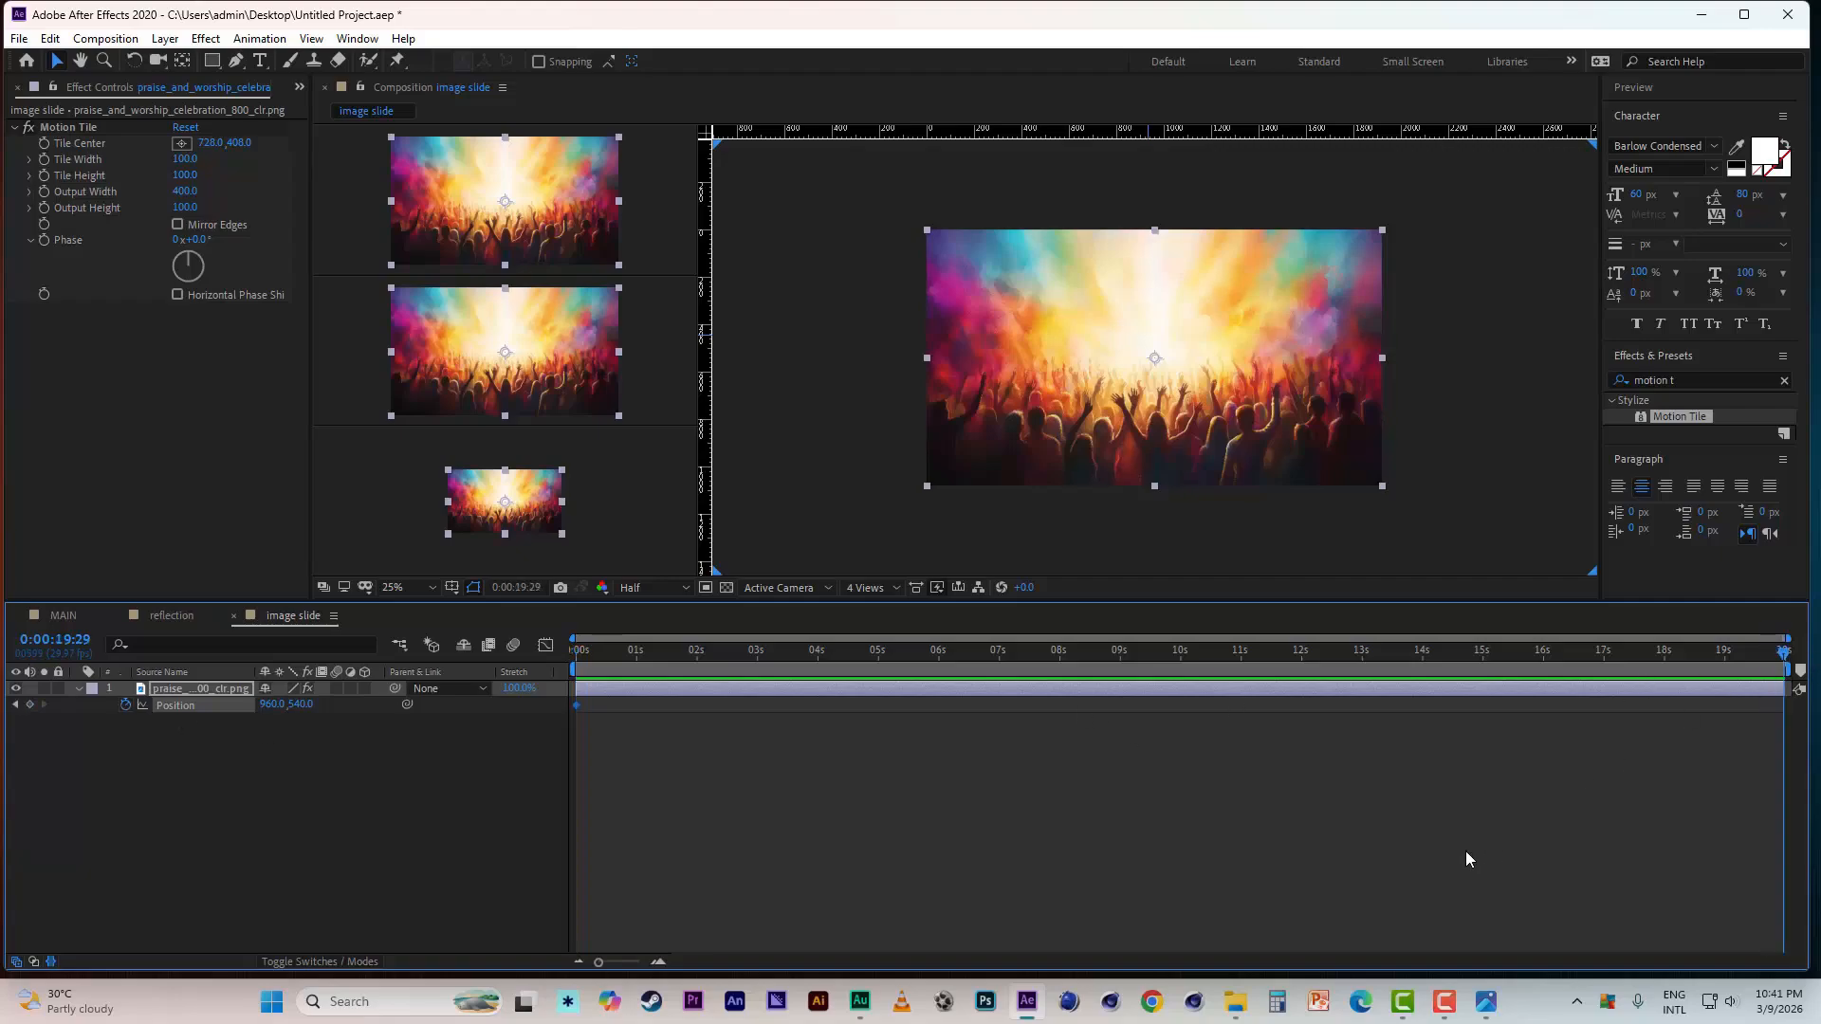
pyautogui.press('Left')
pyautogui.press('Left')
pyautogui.press('Left')
pyautogui.press('Left')
pyautogui.press('Left')
pyautogui.press('Left')
pyautogui.press('Left')
pyautogui.press('Left')
pyautogui.press('Left')
pyautogui.press('Left')
pyautogui.press('Left')
pyautogui.press('Left')
pyautogui.press('Left')
pyautogui.press('Left')
pyautogui.press('Left')
pyautogui.press('Left')
pyautogui.press('Left')
pyautogui.press('Left')
pyautogui.press('Left')
pyautogui.press('Left')
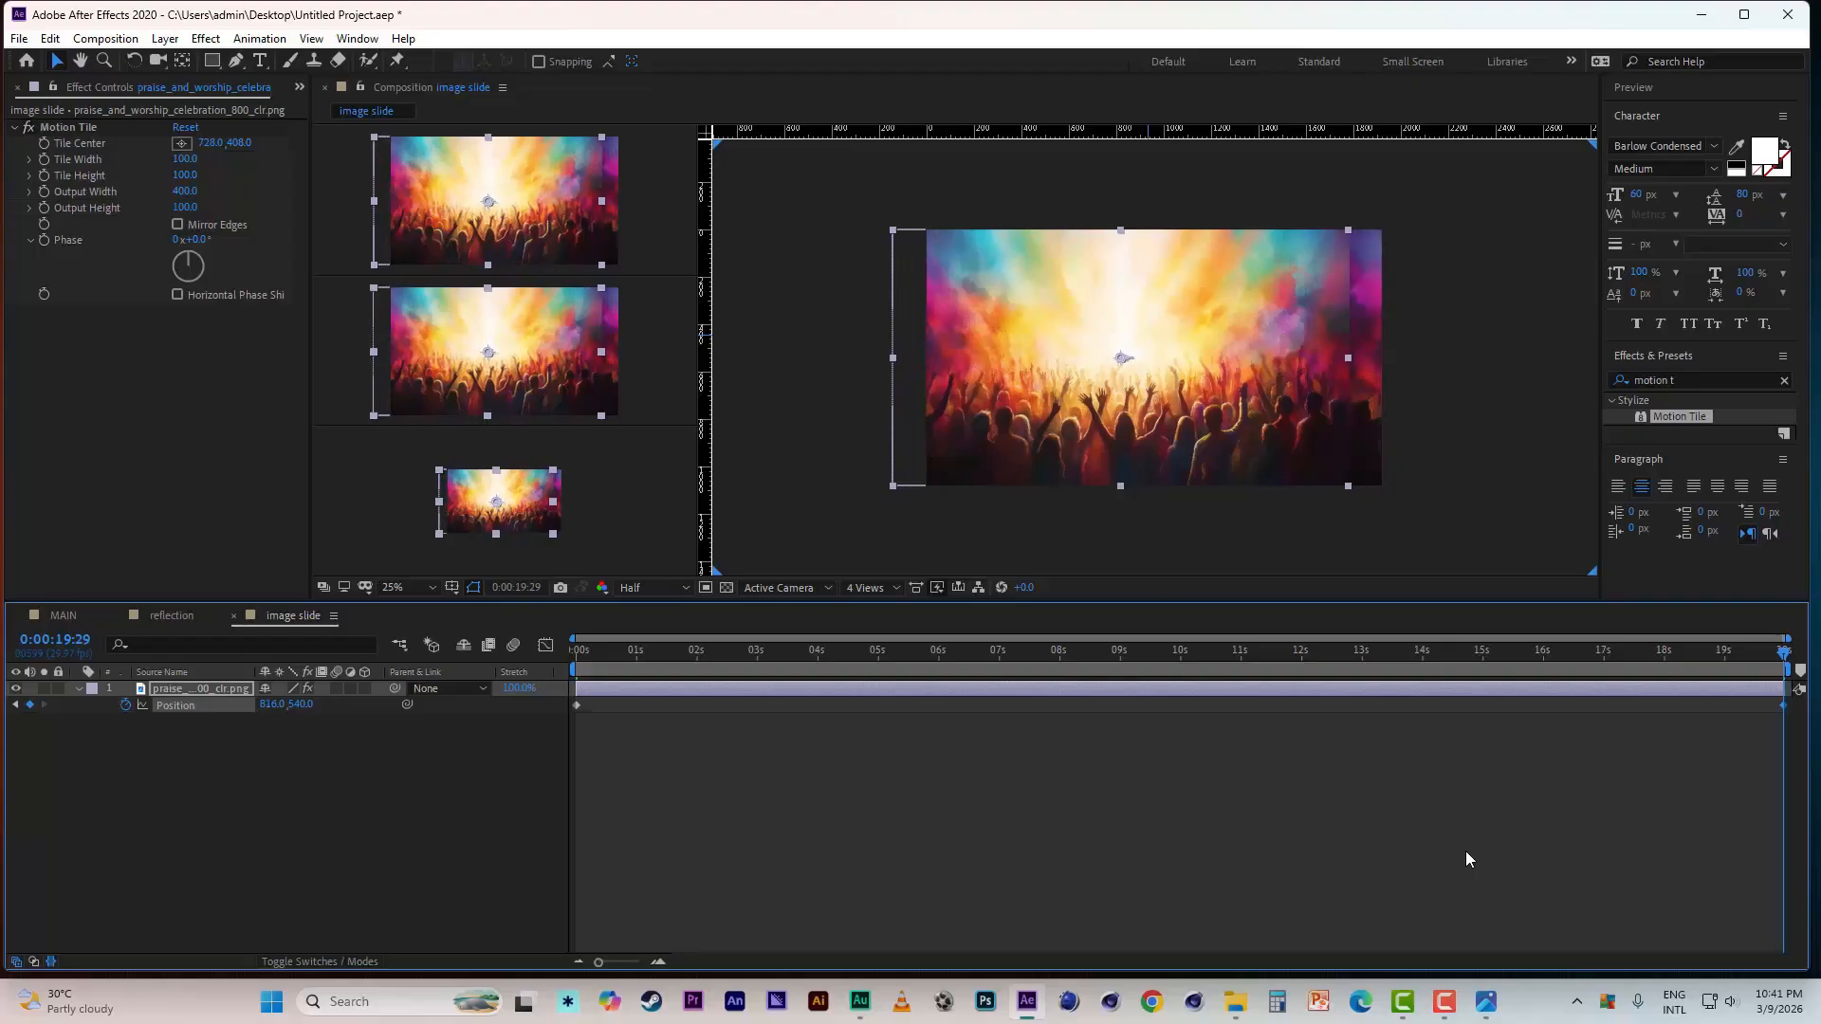
pyautogui.hotkey('shift', 'Left')
pyautogui.hotkey('shift', 'Left')
pyautogui.hotkey('shift', 'Left')
pyautogui.hotkey('shift', 'Left')
pyautogui.hotkey('shift', 'Left')
pyautogui.hotkey('shift', 'Left')
pyautogui.hotkey('shift', 'Left')
pyautogui.hotkey('shift', 'Left')
pyautogui.hotkey('shift', 'Left')
pyautogui.hotkey('shift', 'Left')
pyautogui.hotkey('shift', 'Left')
pyautogui.hotkey('shift', 'Left')
pyautogui.hotkey('shift', 'Left')
pyautogui.hotkey('shift', 'Left')
pyautogui.hotkey('shift', 'Left')
pyautogui.hotkey('shift', 'Left')
pyautogui.hotkey('shift', 'Left')
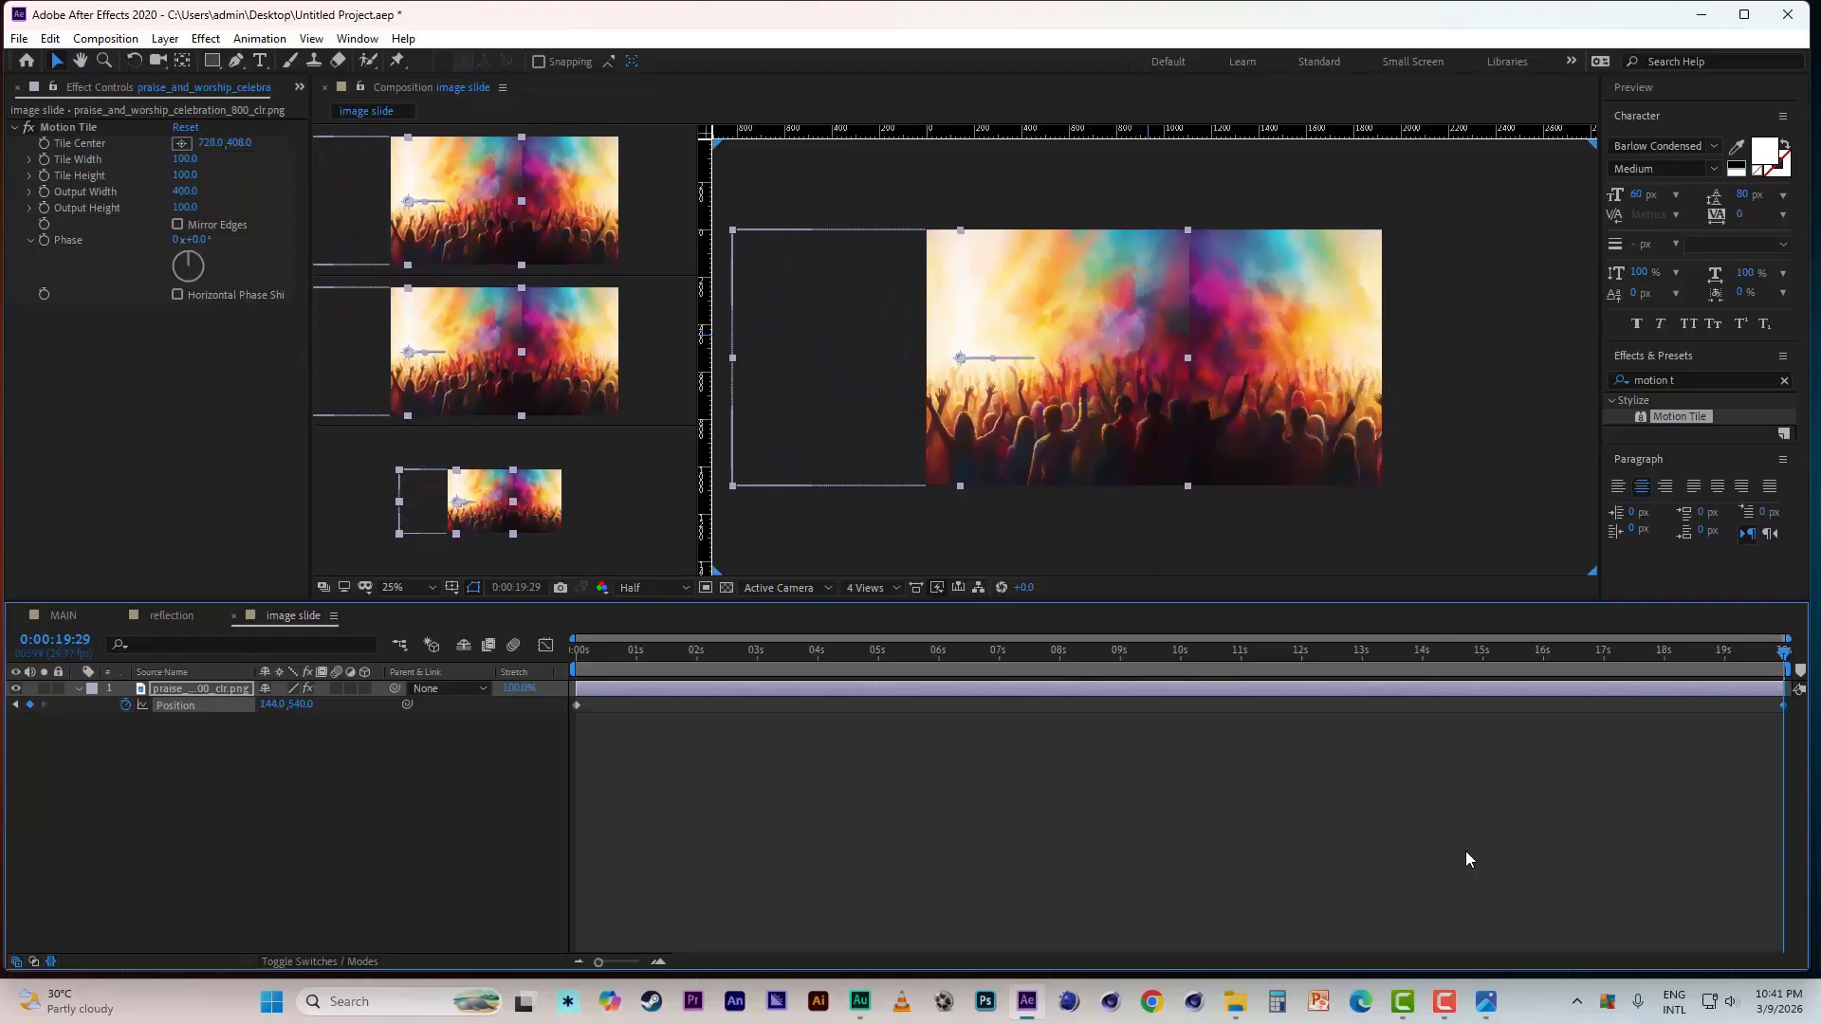
pyautogui.hotkey('shift', 'Left')
pyautogui.hotkey('shift', 'Left')
pyautogui.hotkey('shift', 'Left')
pyautogui.hotkey('shift', 'Left')
pyautogui.hotkey('shift', 'Left')
pyautogui.hotkey('shift', 'Left')
pyautogui.hotkey('shift', 'Left')
pyautogui.hotkey('shift', 'Left')
pyautogui.hotkey('shift', 'Left')
pyautogui.hotkey('shift', 'Left')
pyautogui.hotkey('shift', 'Left')
pyautogui.hotkey('shift', 'Left')
pyautogui.hotkey('shift', 'Left')
pyautogui.hotkey('shift', 'Left')
pyautogui.hotkey('shift', 'Left')
pyautogui.hotkey('shift', 'Left')
pyautogui.hotkey('shift', 'Left')
pyautogui.hotkey('shift', 'Left')
pyautogui.hotkey('shift', 'Left')
pyautogui.hotkey('shift', 'Left')
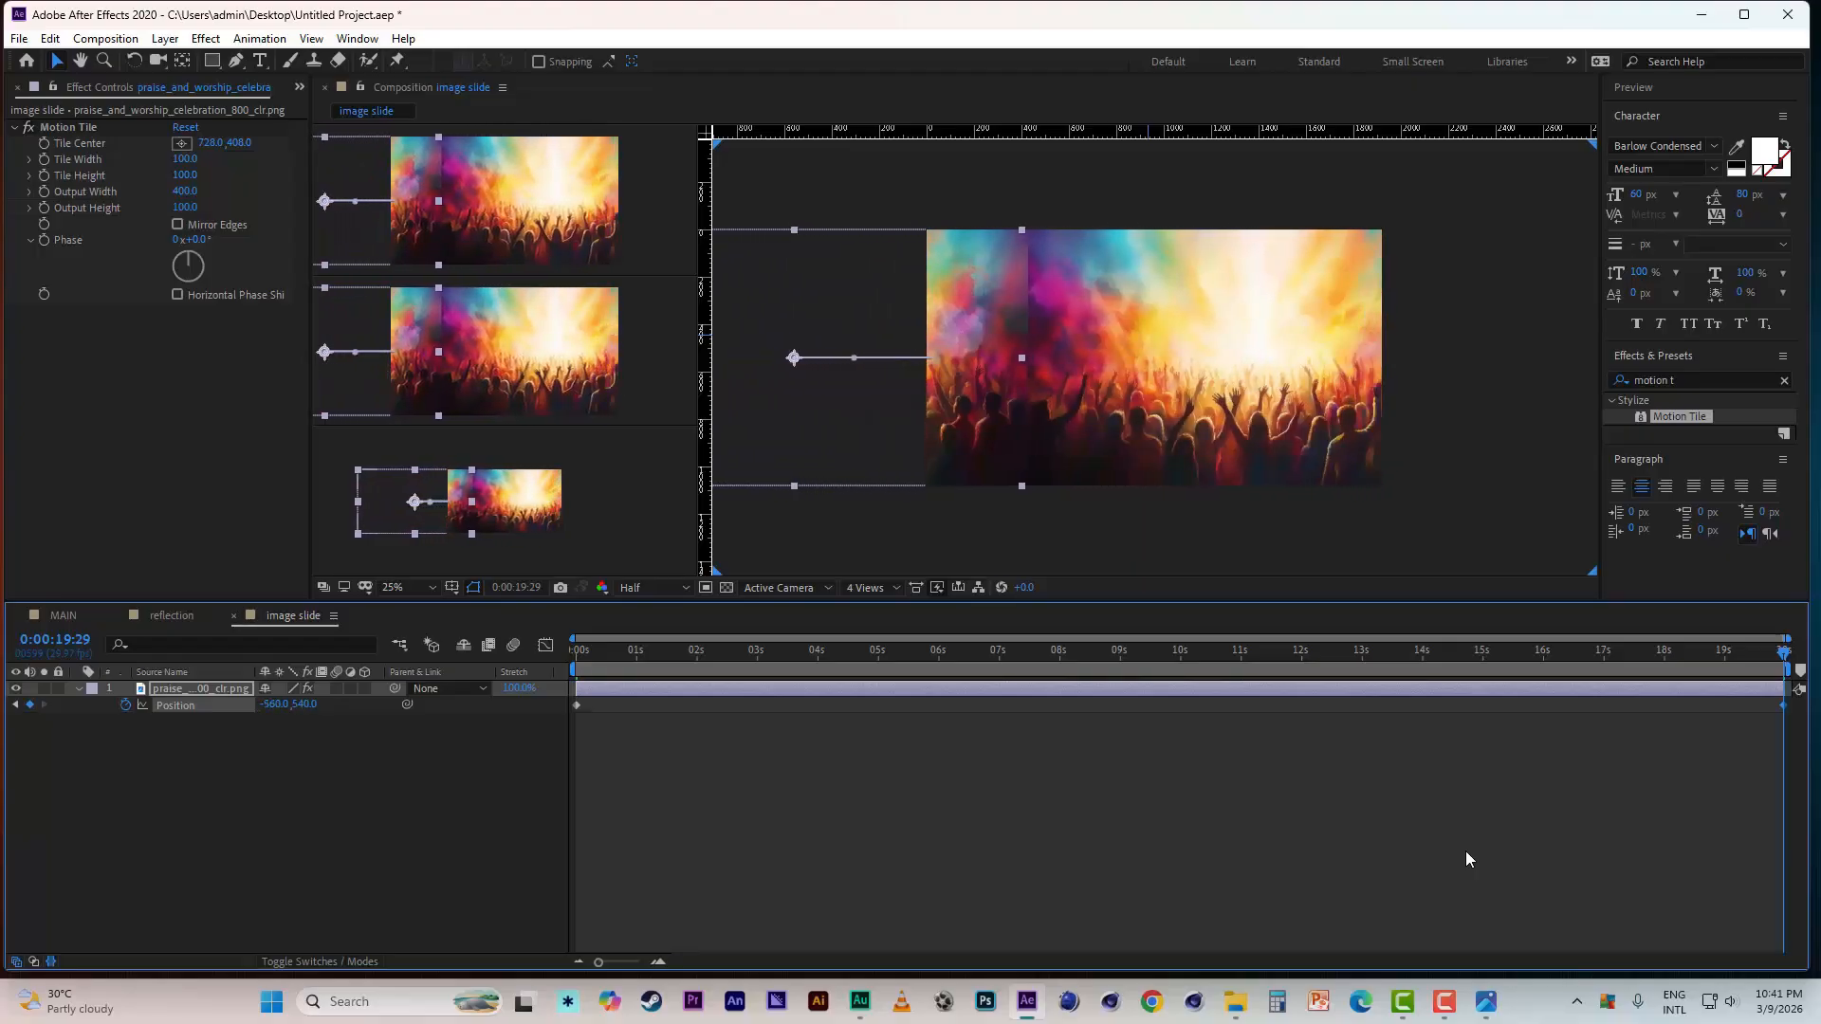
pyautogui.hotkey('shift', 'Left')
pyautogui.hotkey('shift', 'Left')
pyautogui.hotkey('shift', 'Left')
pyautogui.hotkey('shift', 'Left')
pyautogui.hotkey('shift', 'Left')
pyautogui.hotkey('shift', 'Left')
pyautogui.hotkey('shift', 'Left')
pyautogui.hotkey('shift', 'Left')
pyautogui.hotkey('shift', 'Left')
pyautogui.hotkey('shift', 'Left')
pyautogui.hotkey('shift', 'Left')
pyautogui.hotkey('shift', 'Left')
pyautogui.hotkey('shift', 'Left')
pyautogui.hotkey('shift', 'Left')
pyautogui.hotkey('shift', 'Left')
pyautogui.hotkey('shift', 'Left')
pyautogui.hotkey('shift', 'Left')
pyautogui.hotkey('shift', 'Left')
pyautogui.hotkey('shift', 'Left')
pyautogui.hotkey('shift', 'Left')
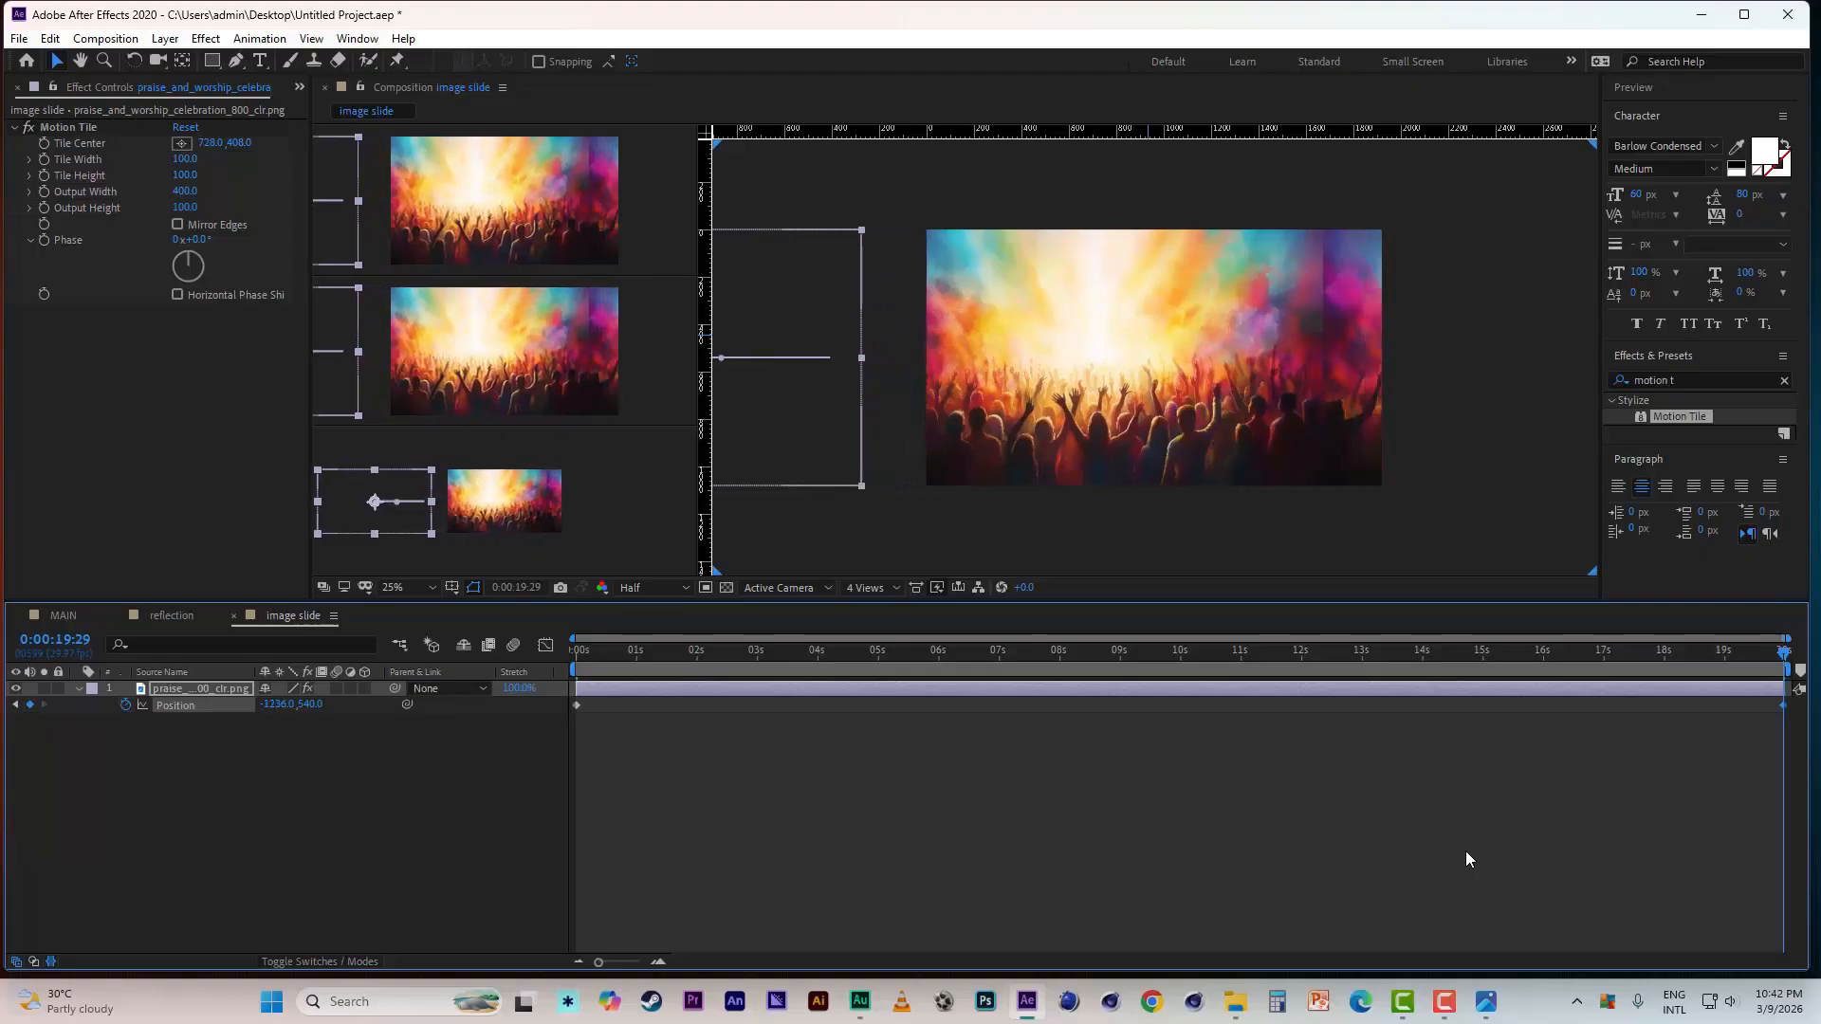
pyautogui.hotkey('shift', 'Left')
pyautogui.hotkey('shift', 'Left')
pyautogui.hotkey('shift', 'Left')
pyautogui.hotkey('shift', 'Left')
pyautogui.hotkey('shift', 'Left')
pyautogui.hotkey('shift', 'Left')
pyautogui.hotkey('shift', 'Left')
pyautogui.hotkey('shift', 'Left')
pyautogui.hotkey('shift', 'Left')
pyautogui.hotkey('shift', 'Left')
pyautogui.hotkey('shift', 'Left')
pyautogui.hotkey('shift', 'Left')
pyautogui.hotkey('shift', 'Left')
pyautogui.hotkey('shift', 'Left')
pyautogui.hotkey('shift', 'Left')
pyautogui.hotkey('shift', 'Left')
pyautogui.hotkey('shift', 'Left')
pyautogui.hotkey('shift', 'Left')
pyautogui.hotkey('shift', 'Left')
pyautogui.hotkey('shift', 'Left')
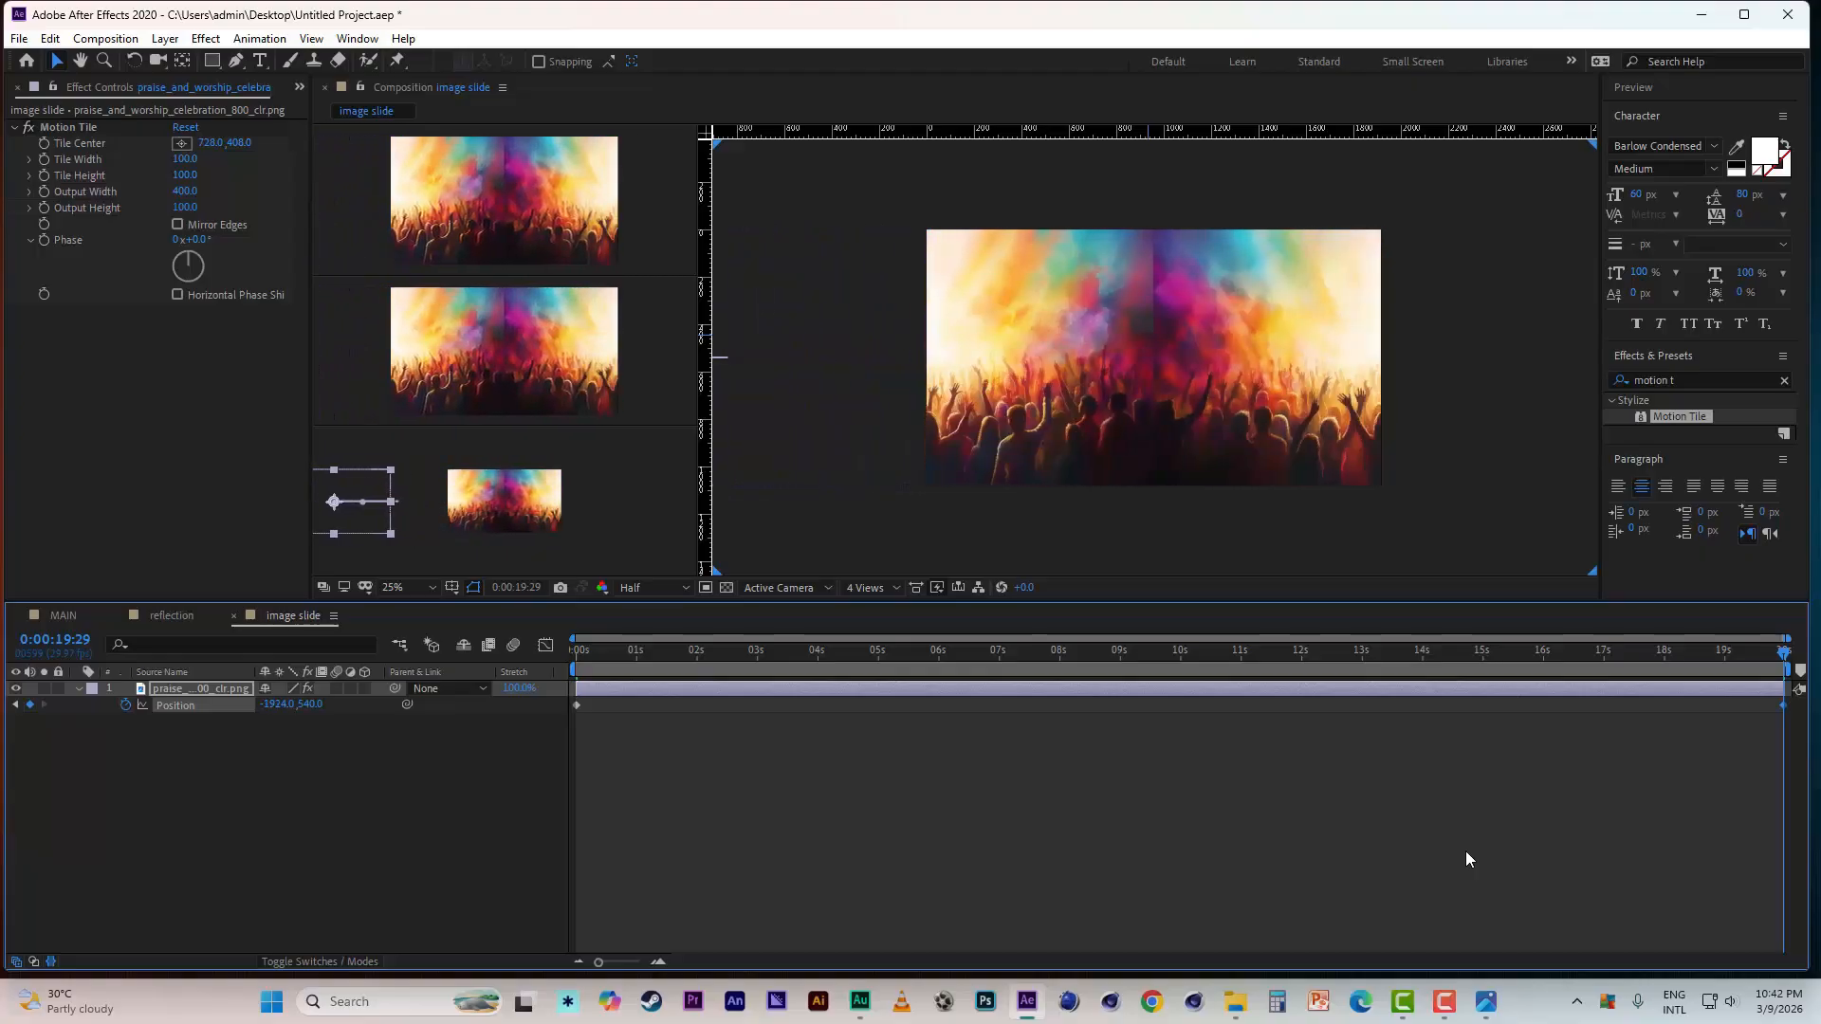
pyautogui.hotkey('shift', 'Left')
pyautogui.hotkey('shift', 'Left')
pyautogui.hotkey('shift', 'Left')
pyautogui.hotkey('shift', 'Left')
pyautogui.hotkey('shift', 'Left')
pyautogui.hotkey('shift', 'Left')
pyautogui.hotkey('shift', 'Left')
pyautogui.hotkey('shift', 'Left')
pyautogui.hotkey('shift', 'Left')
pyautogui.hotkey('shift', 'Left')
pyautogui.hotkey('shift', 'Left')
pyautogui.hotkey('shift', 'Left')
pyautogui.hotkey('shift', 'Left')
pyautogui.hotkey('shift', 'Left')
pyautogui.hotkey('shift', 'Left')
pyautogui.hotkey('shift', 'Left')
pyautogui.hotkey('shift', 'Left')
pyautogui.hotkey('shift', 'Left')
pyautogui.hotkey('shift', 'Left')
pyautogui.hotkey('shift', 'Left')
pyautogui.press('space')
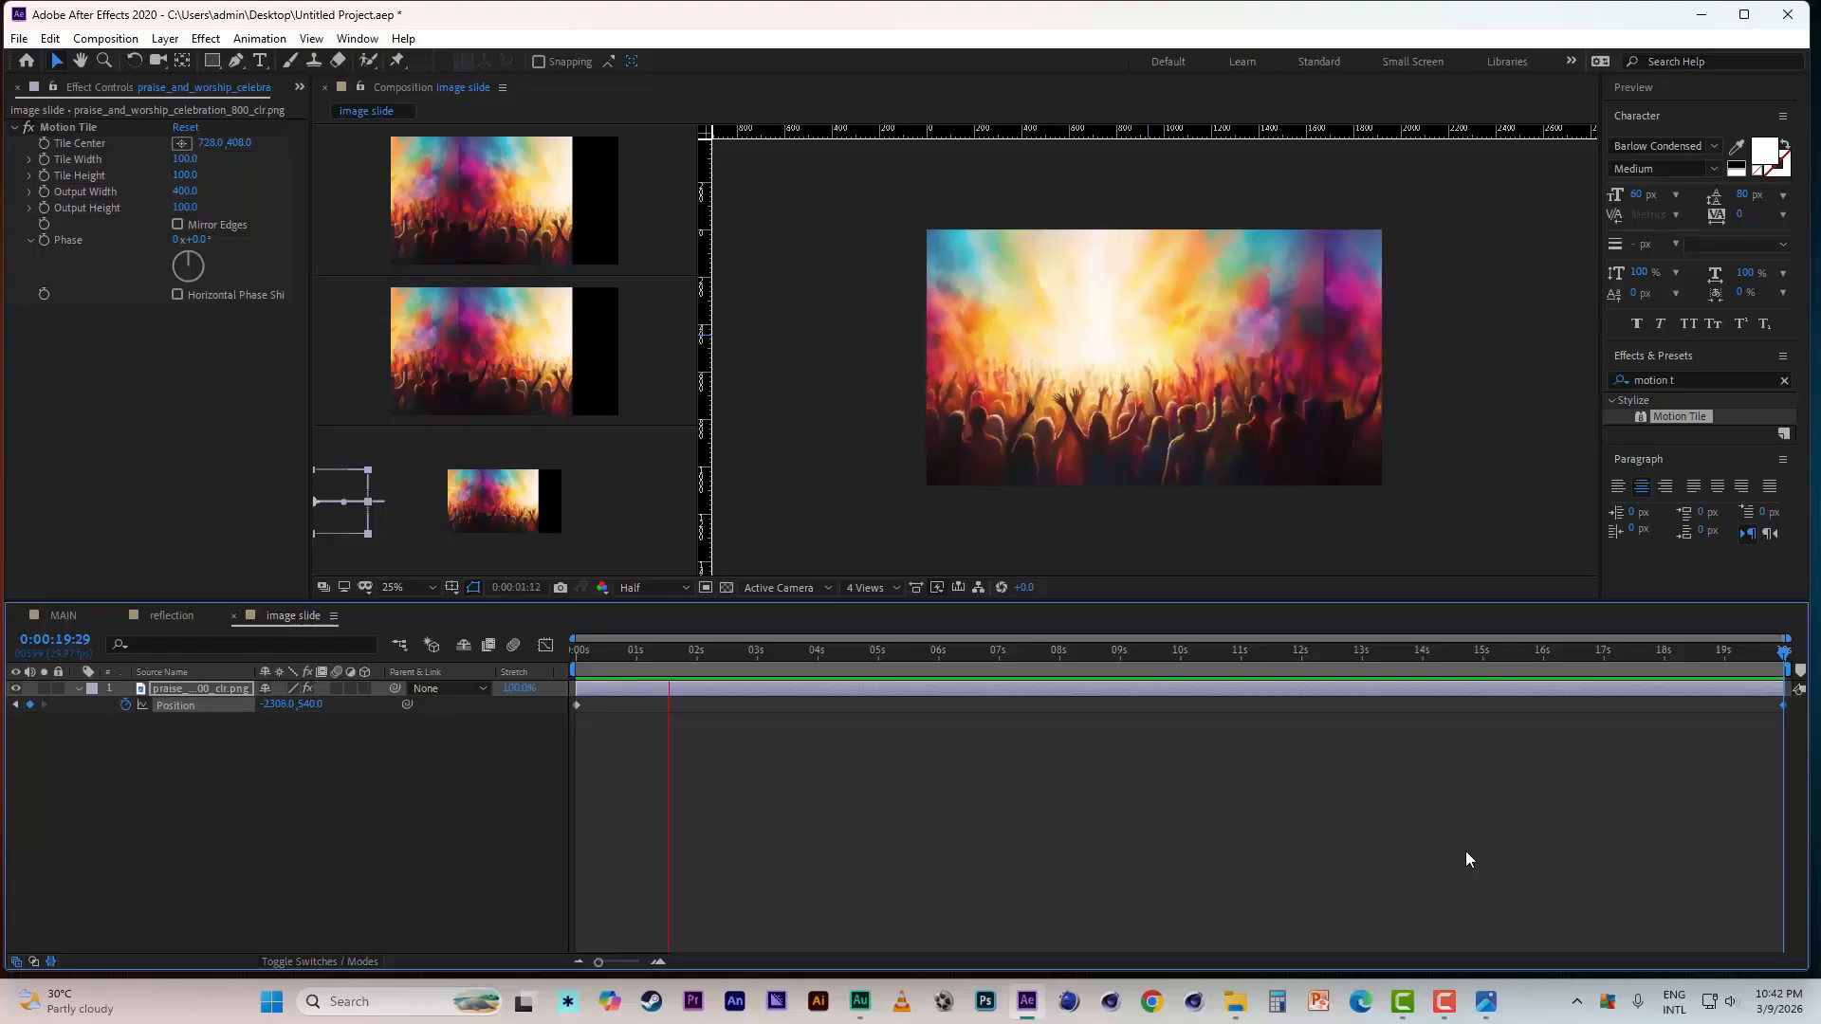
# - Set the crowd image's Motion Tile Output Width to 500 and enable Mirror Edges
pyautogui.click(185, 192)
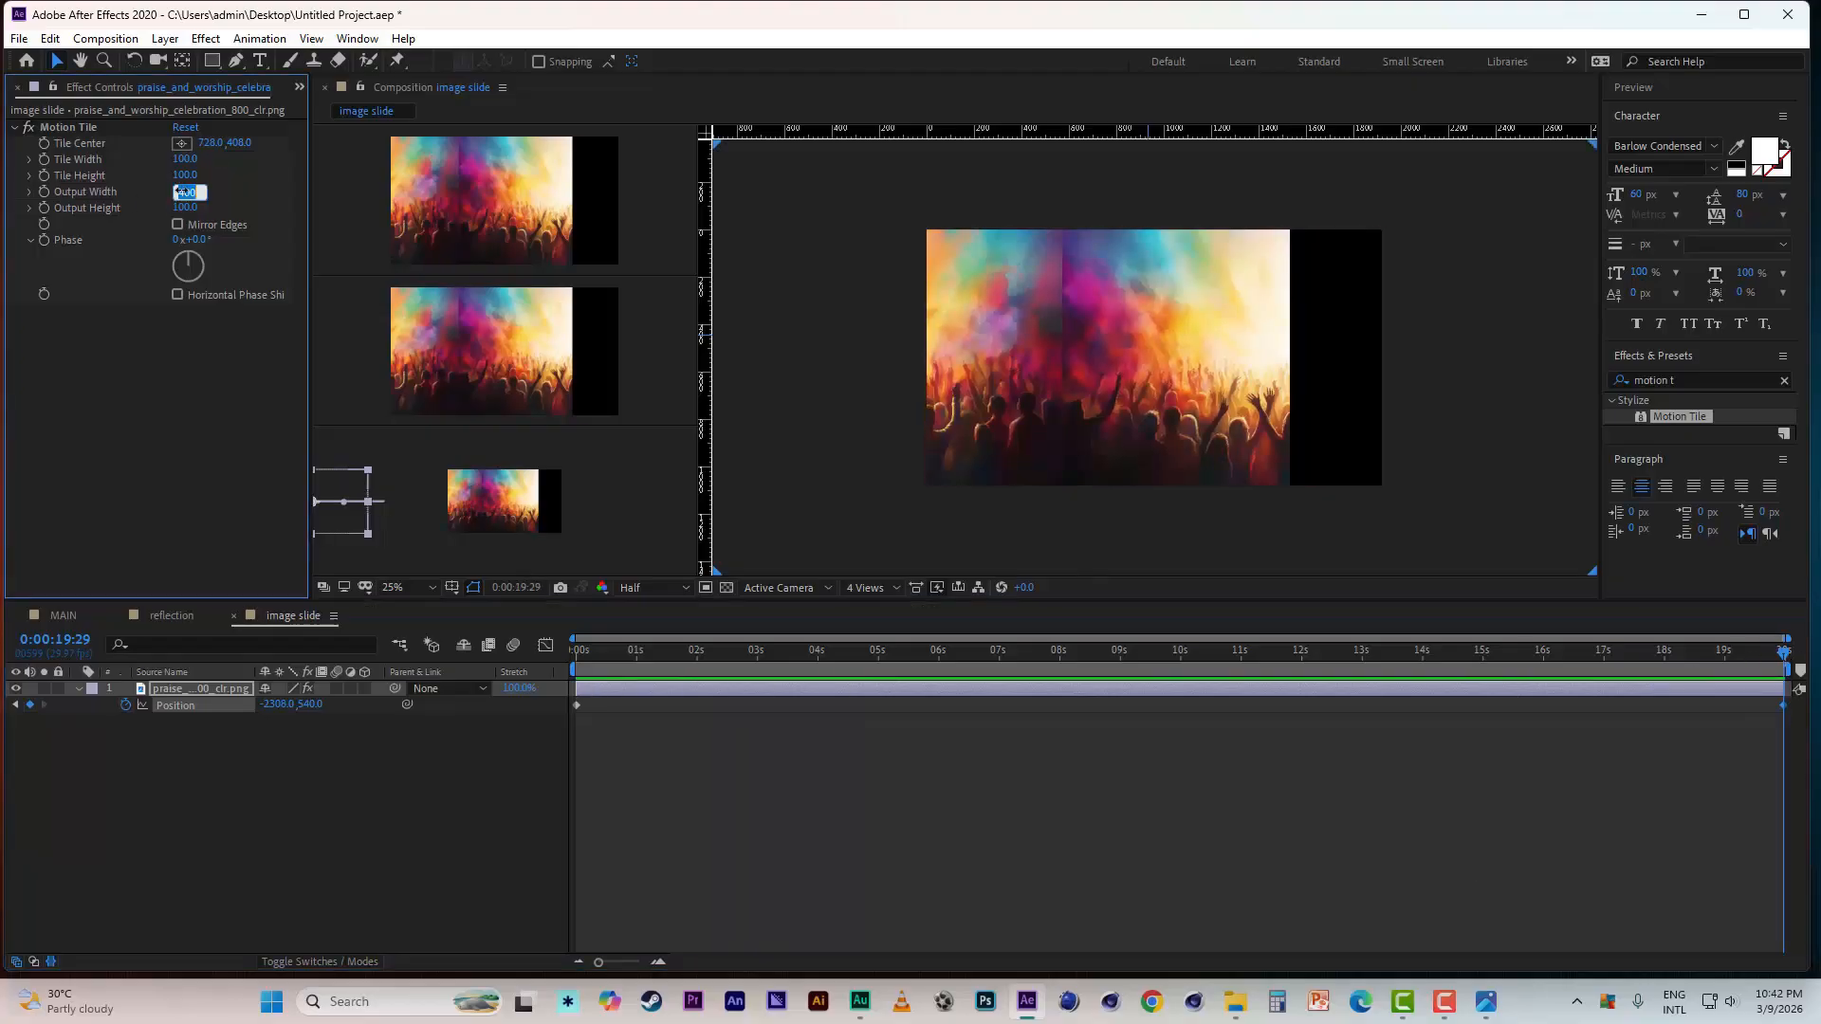
pyautogui.write('500')
pyautogui.press('Return')
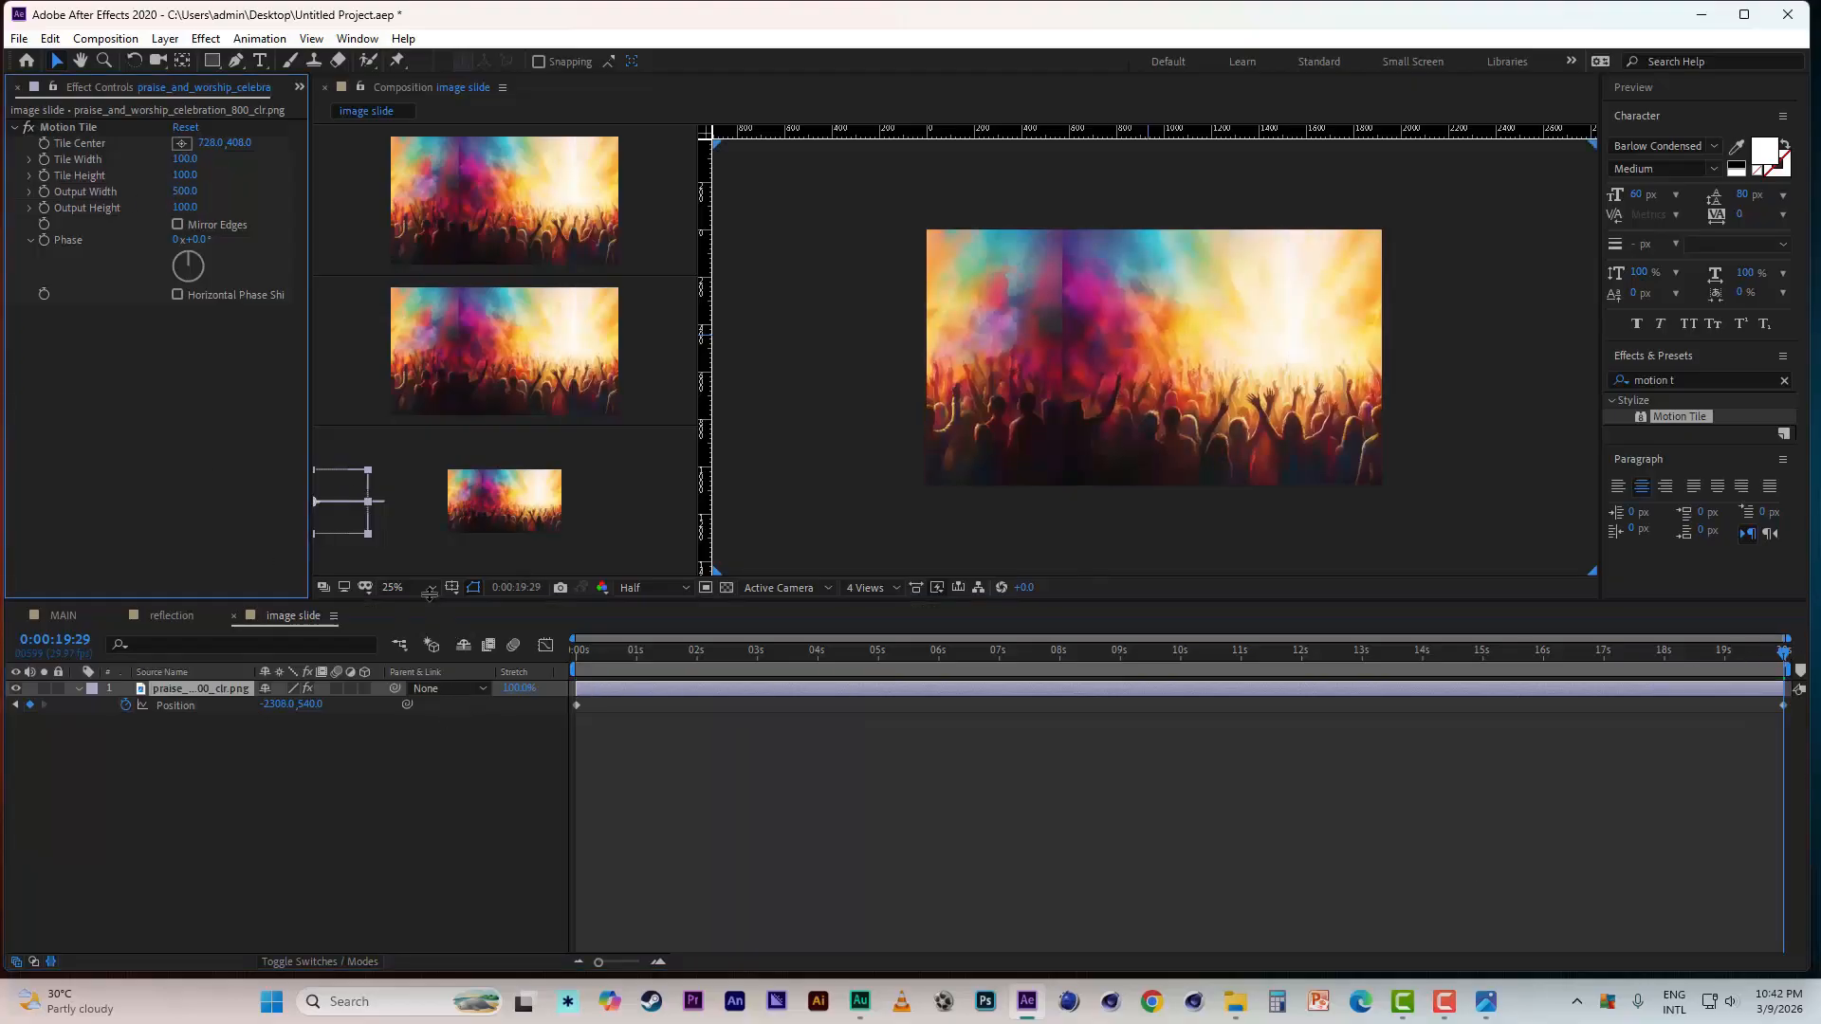
pyautogui.click(177, 225)
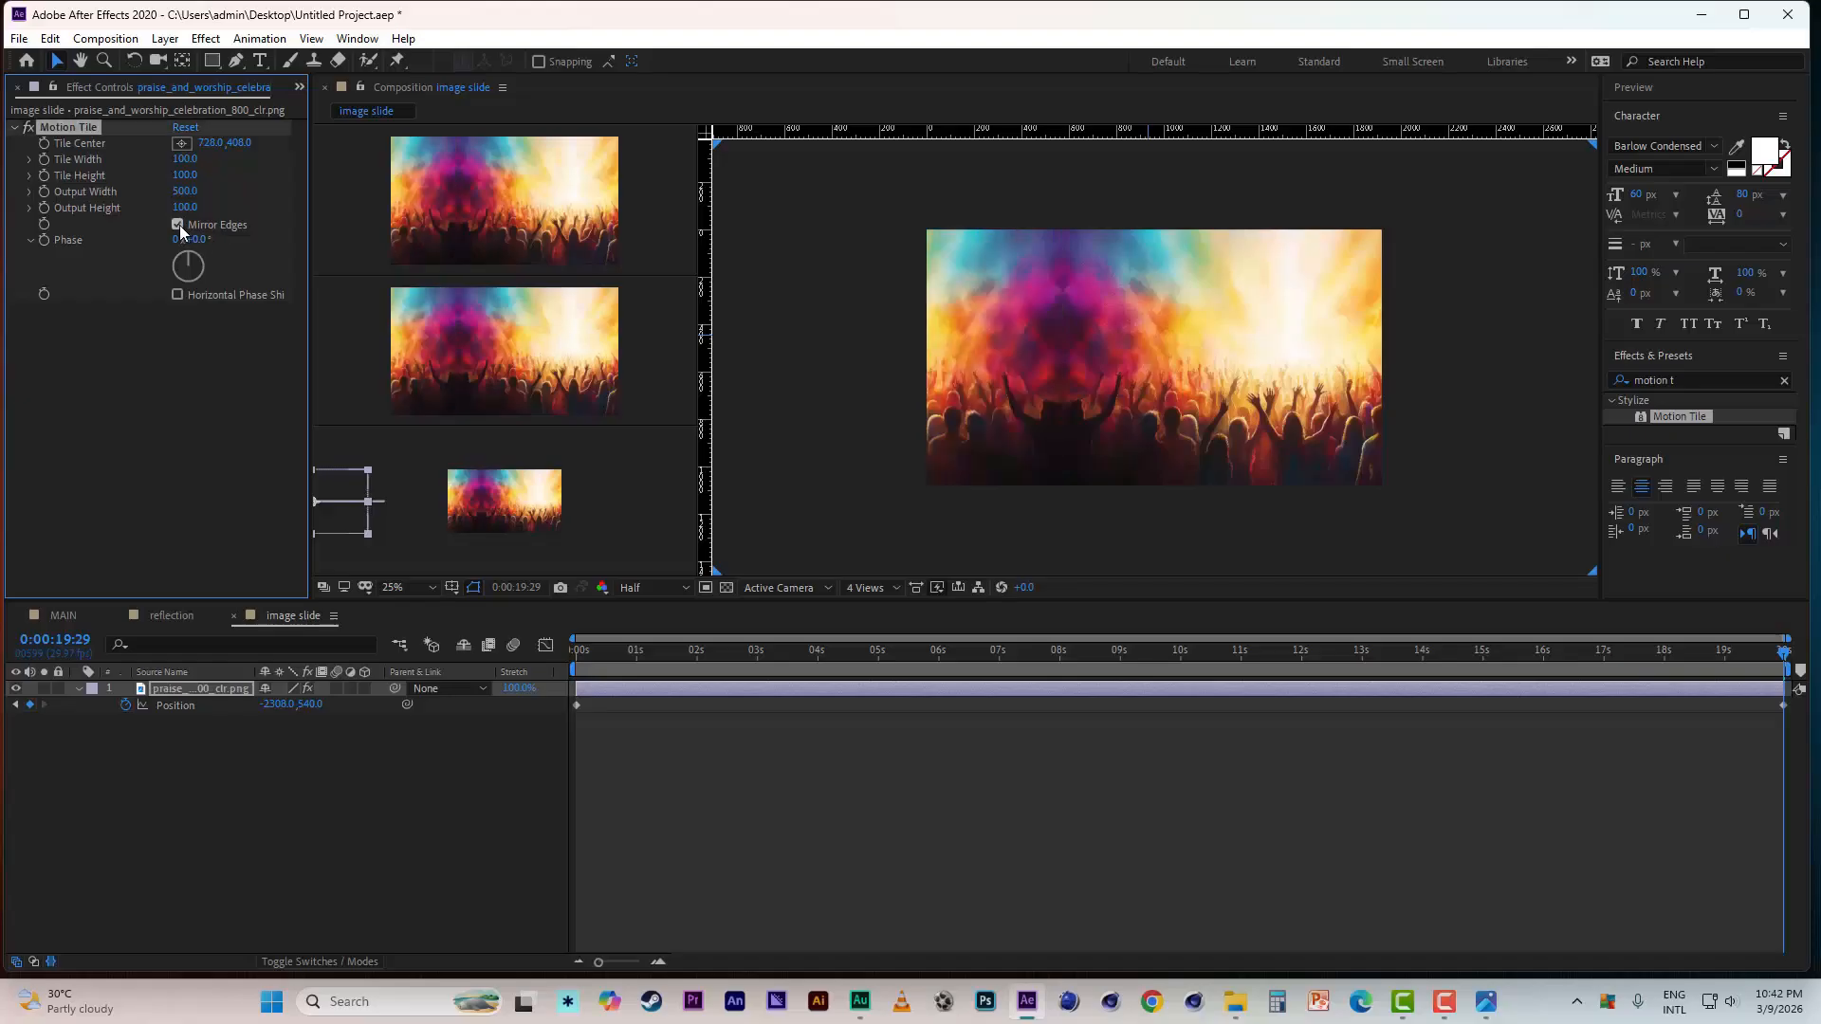
# - Save the project
pyautogui.click(311, 39)
pyautogui.click(724, 9)
pyautogui.click(19, 39)
pyautogui.click(57, 236)
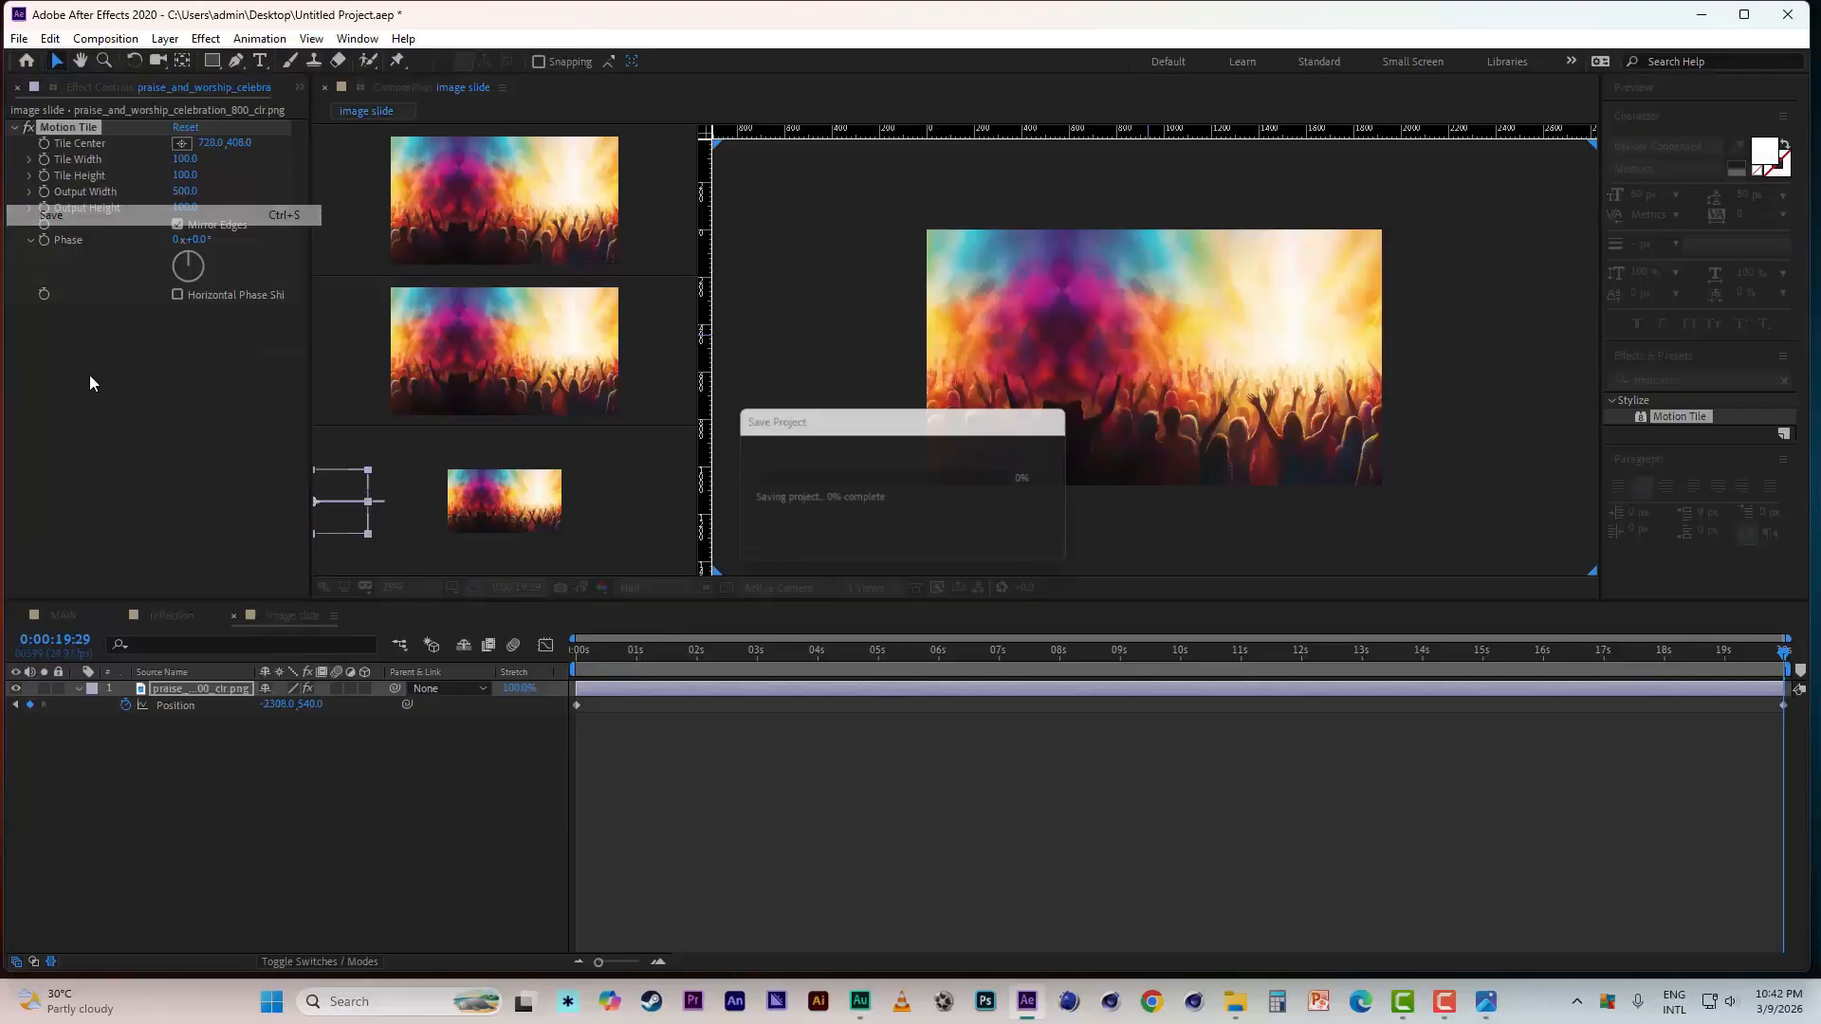
# - Place the image slide composition into MAIN directly above the reflection layer and make it a 3D layer
pyautogui.click(61, 617)
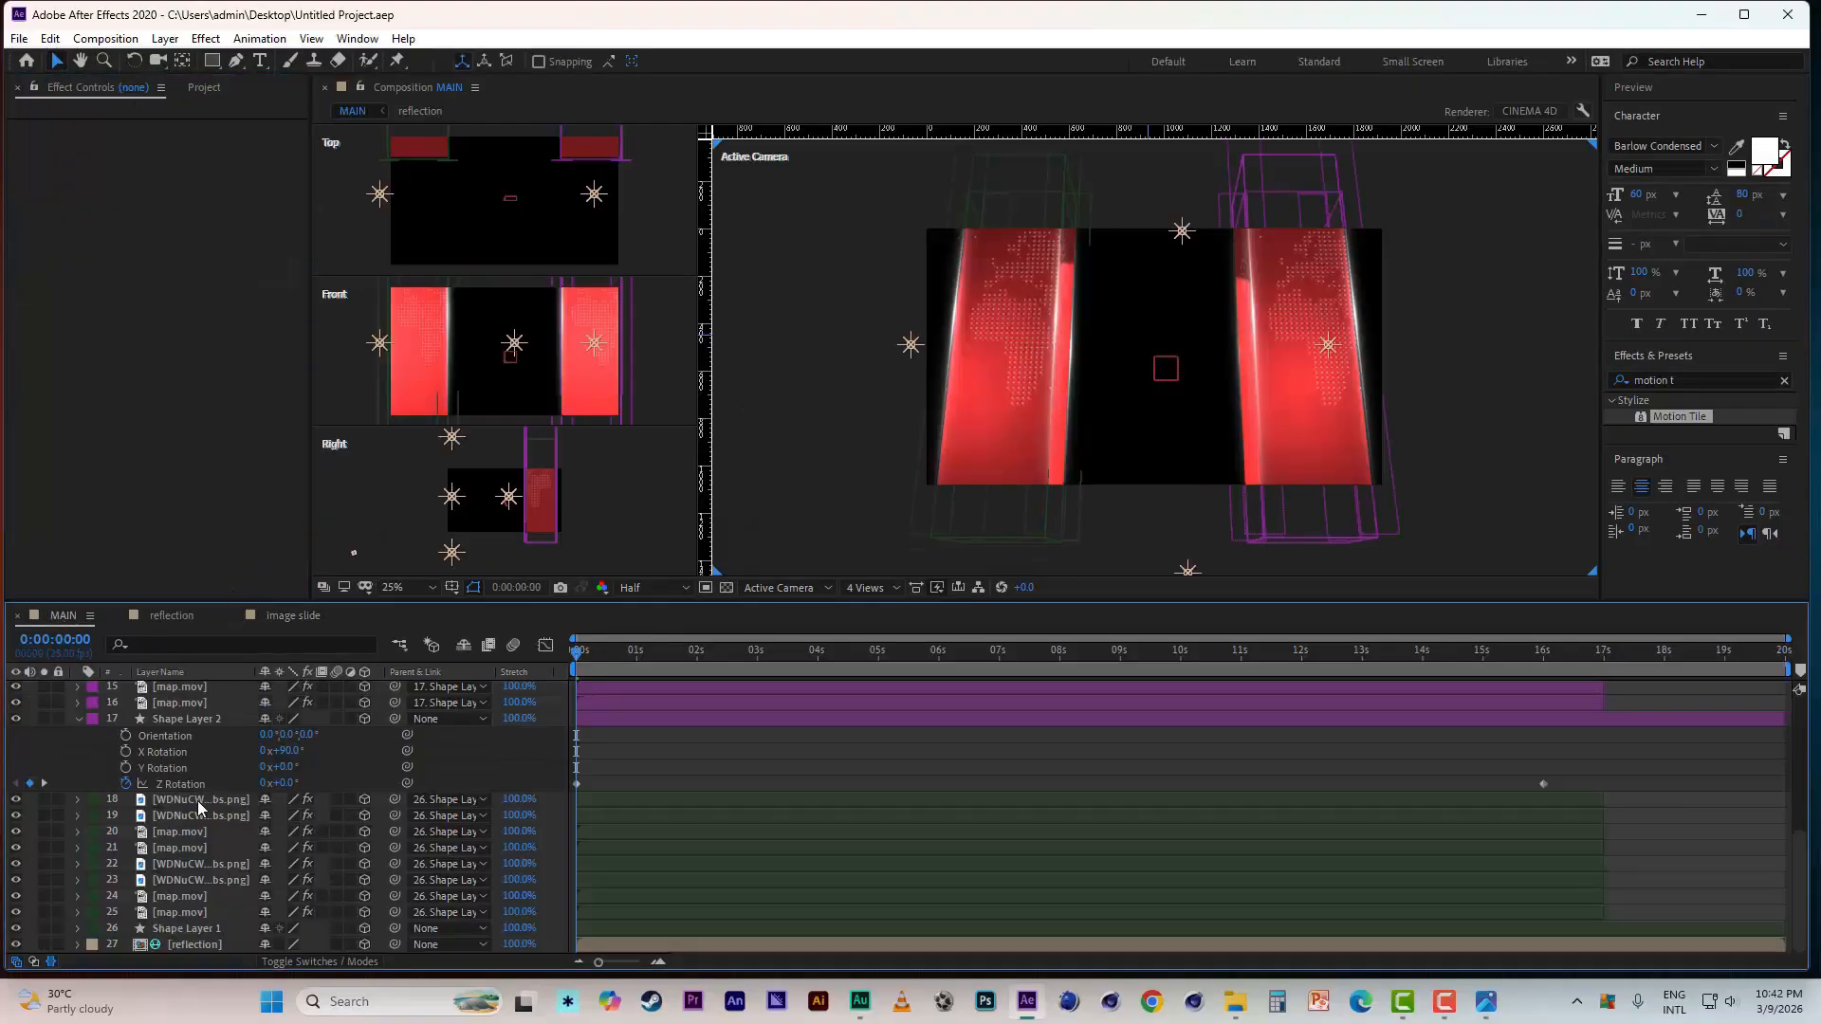
pyautogui.click(203, 86)
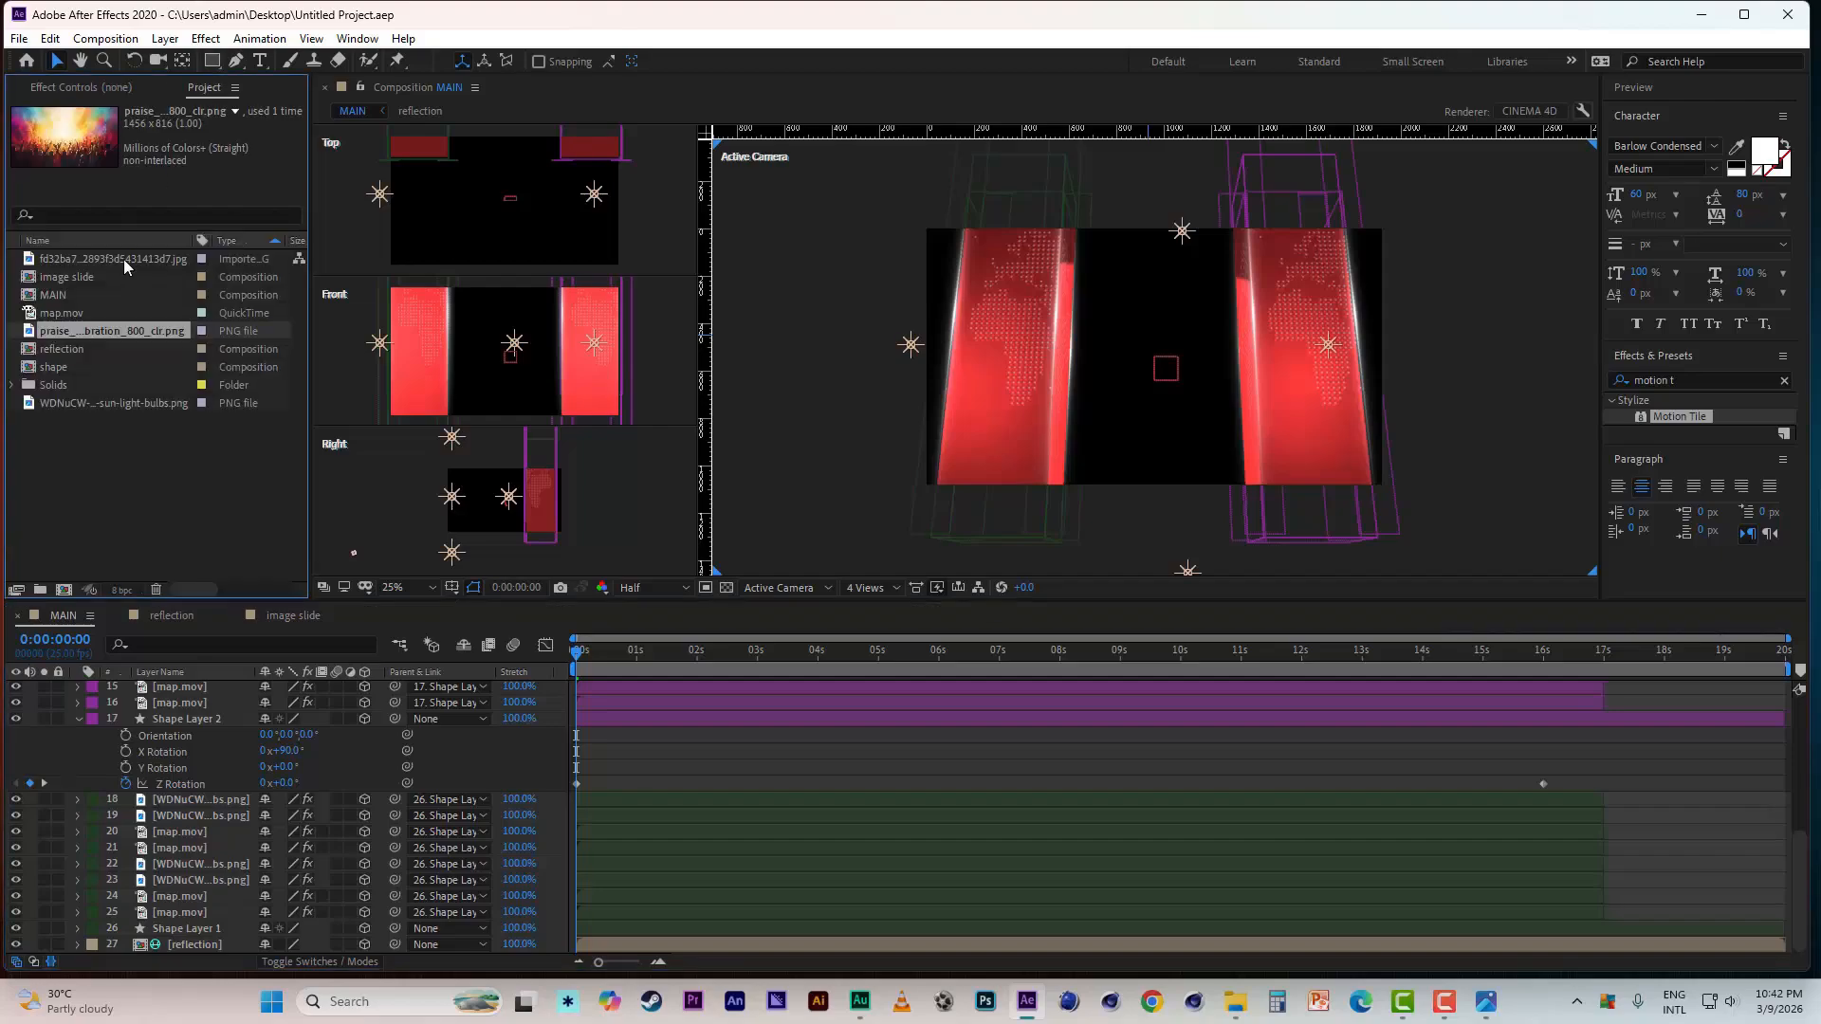
pyautogui.moveTo(67, 280); pyautogui.dragTo(179, 939)
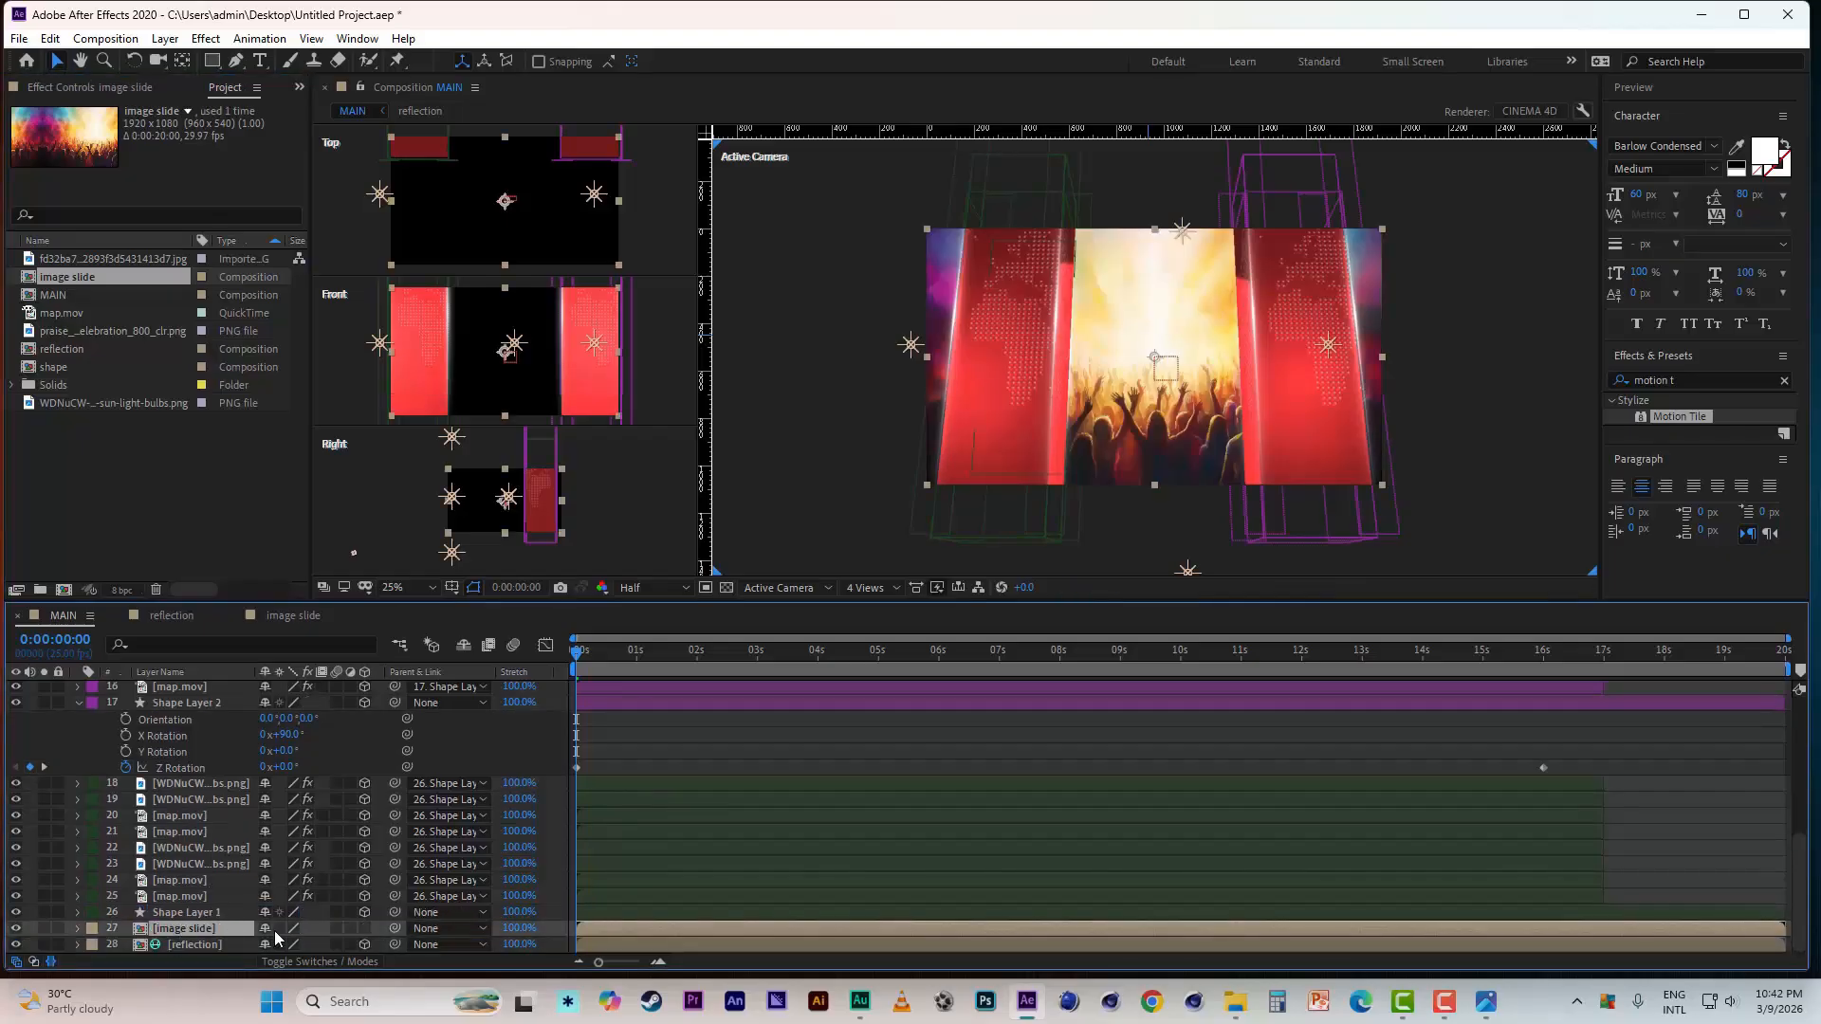
pyautogui.click(364, 930)
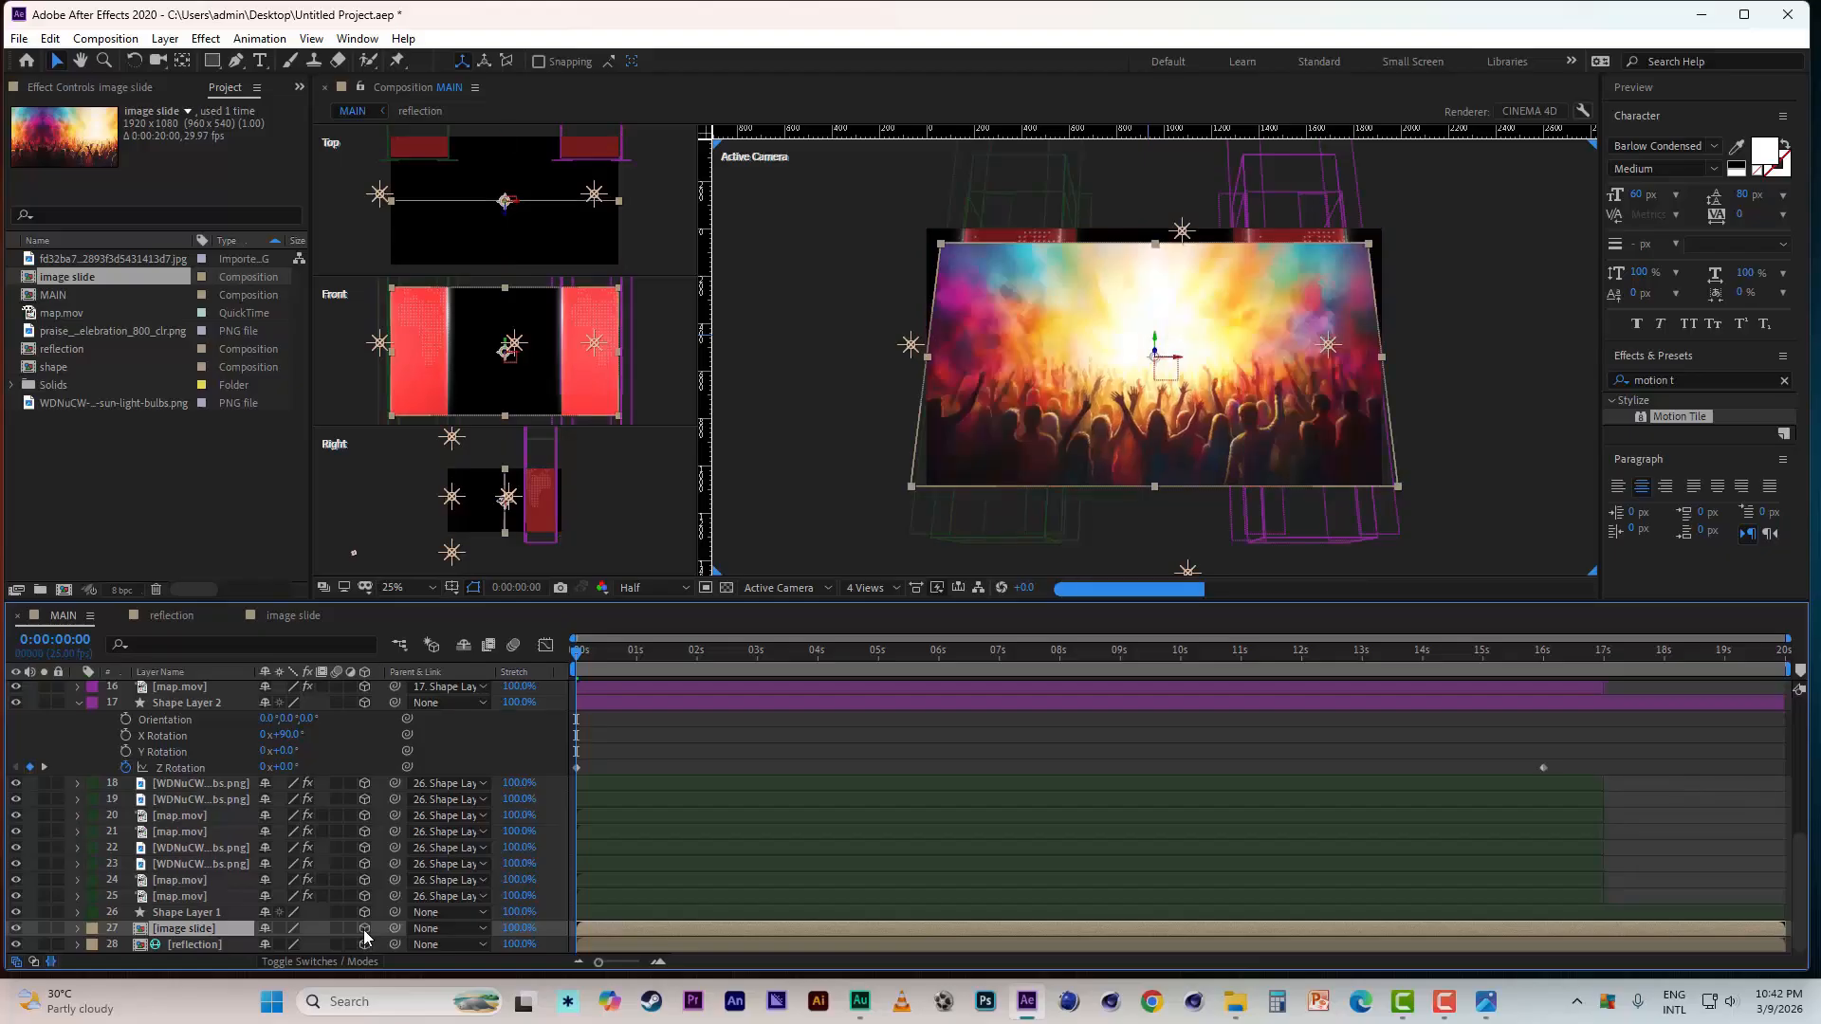
# - Move the image slide layer back in depth behind the two boxes and raise it slightly, checking in Custom View 1 and Active Camera
pyautogui.click(804, 589)
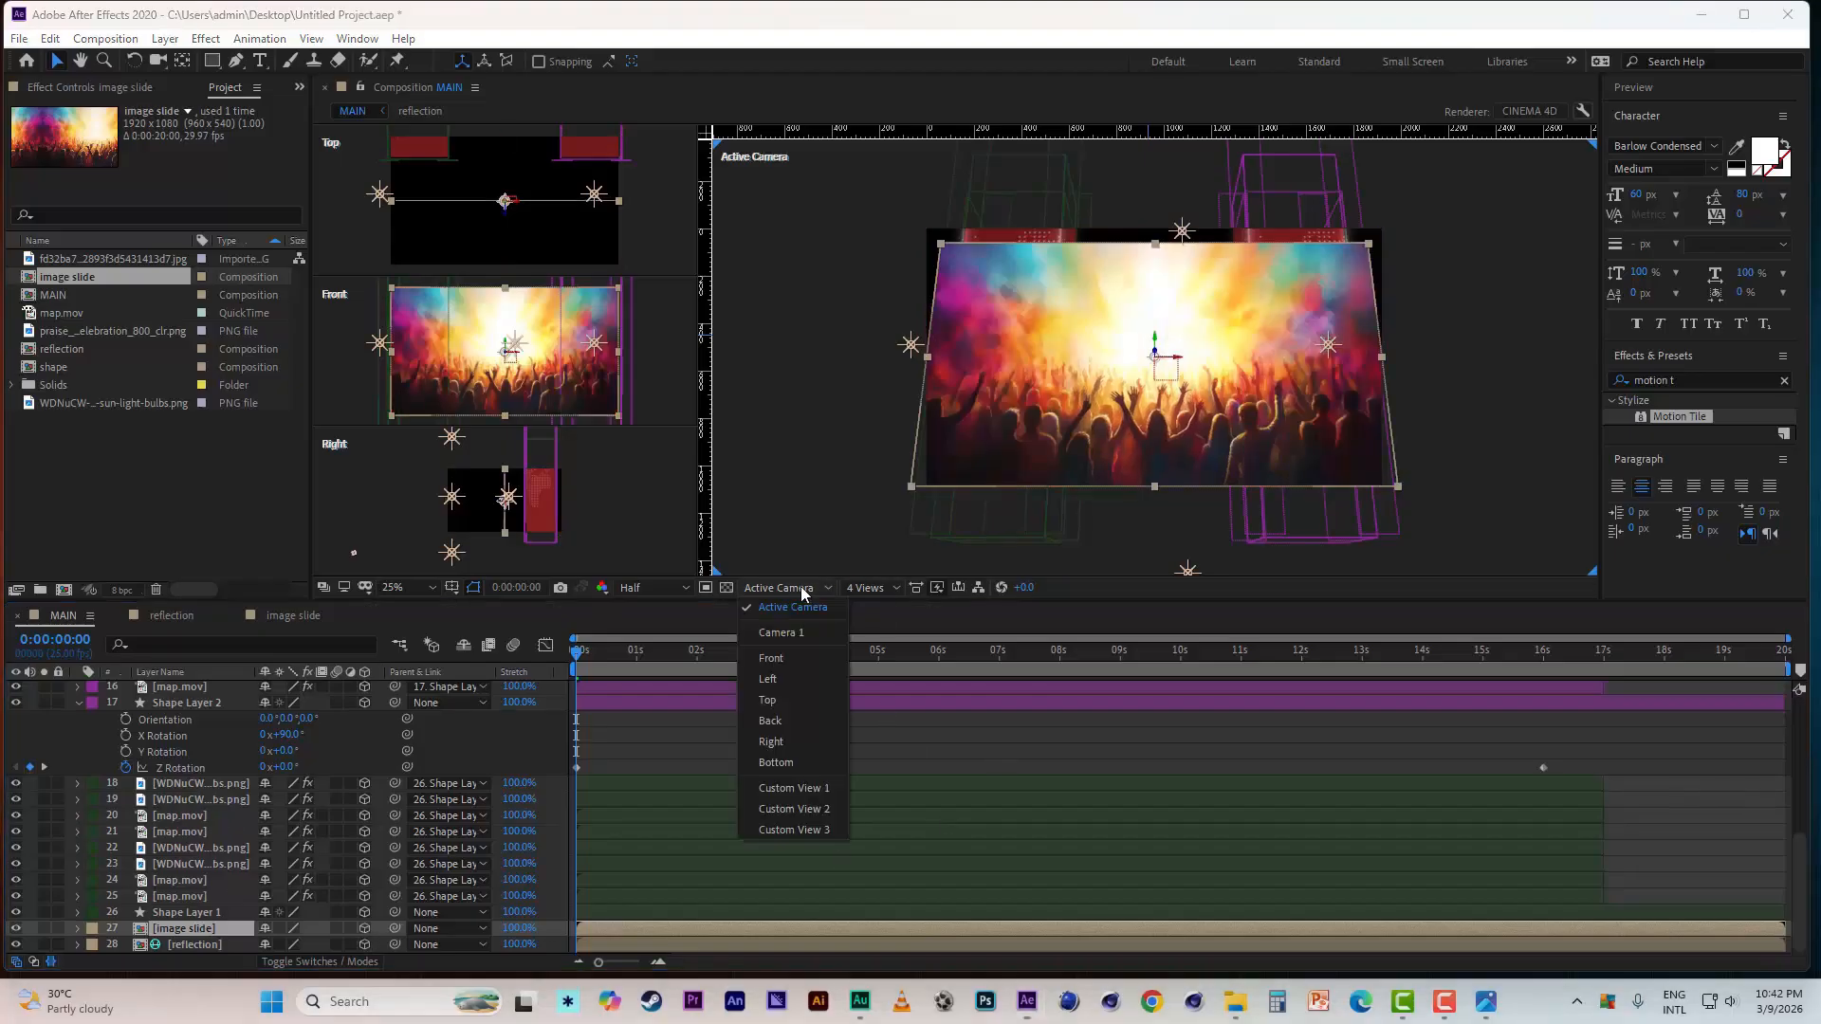
pyautogui.click(816, 796)
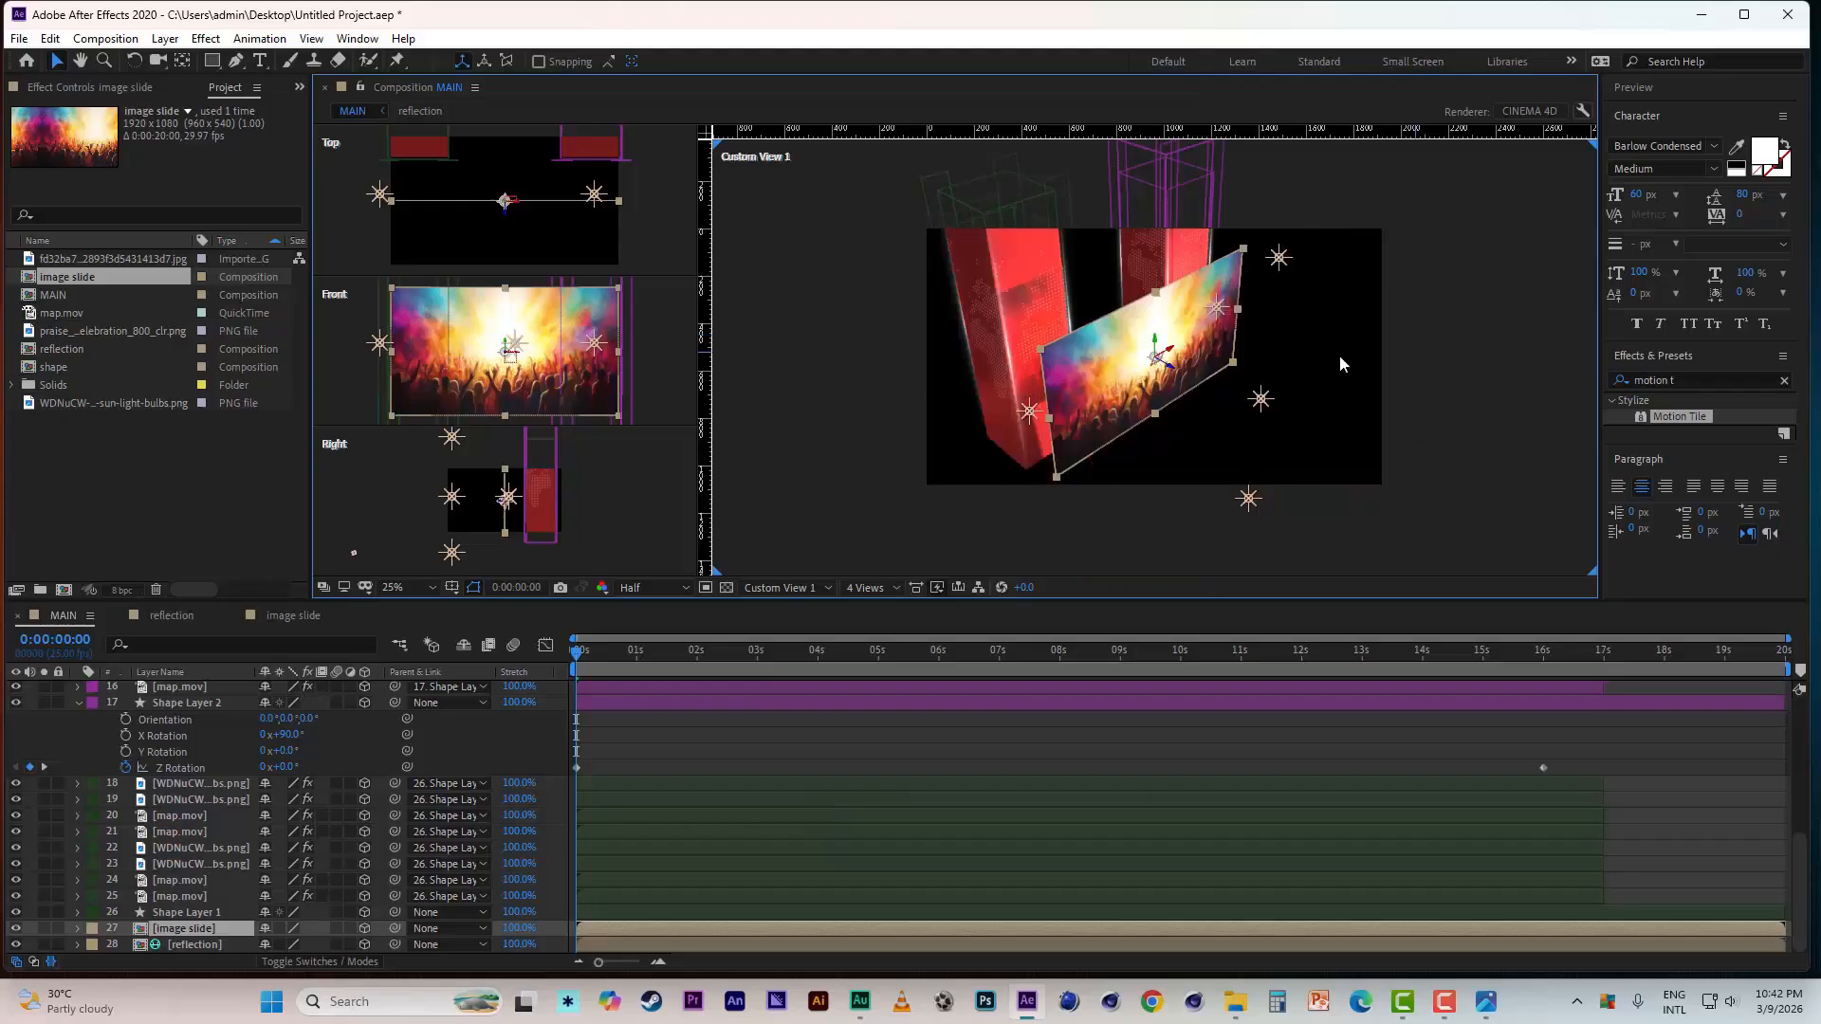
pyautogui.moveTo(1150, 363); pyautogui.dragTo(1100, 331)
pyautogui.click(797, 588)
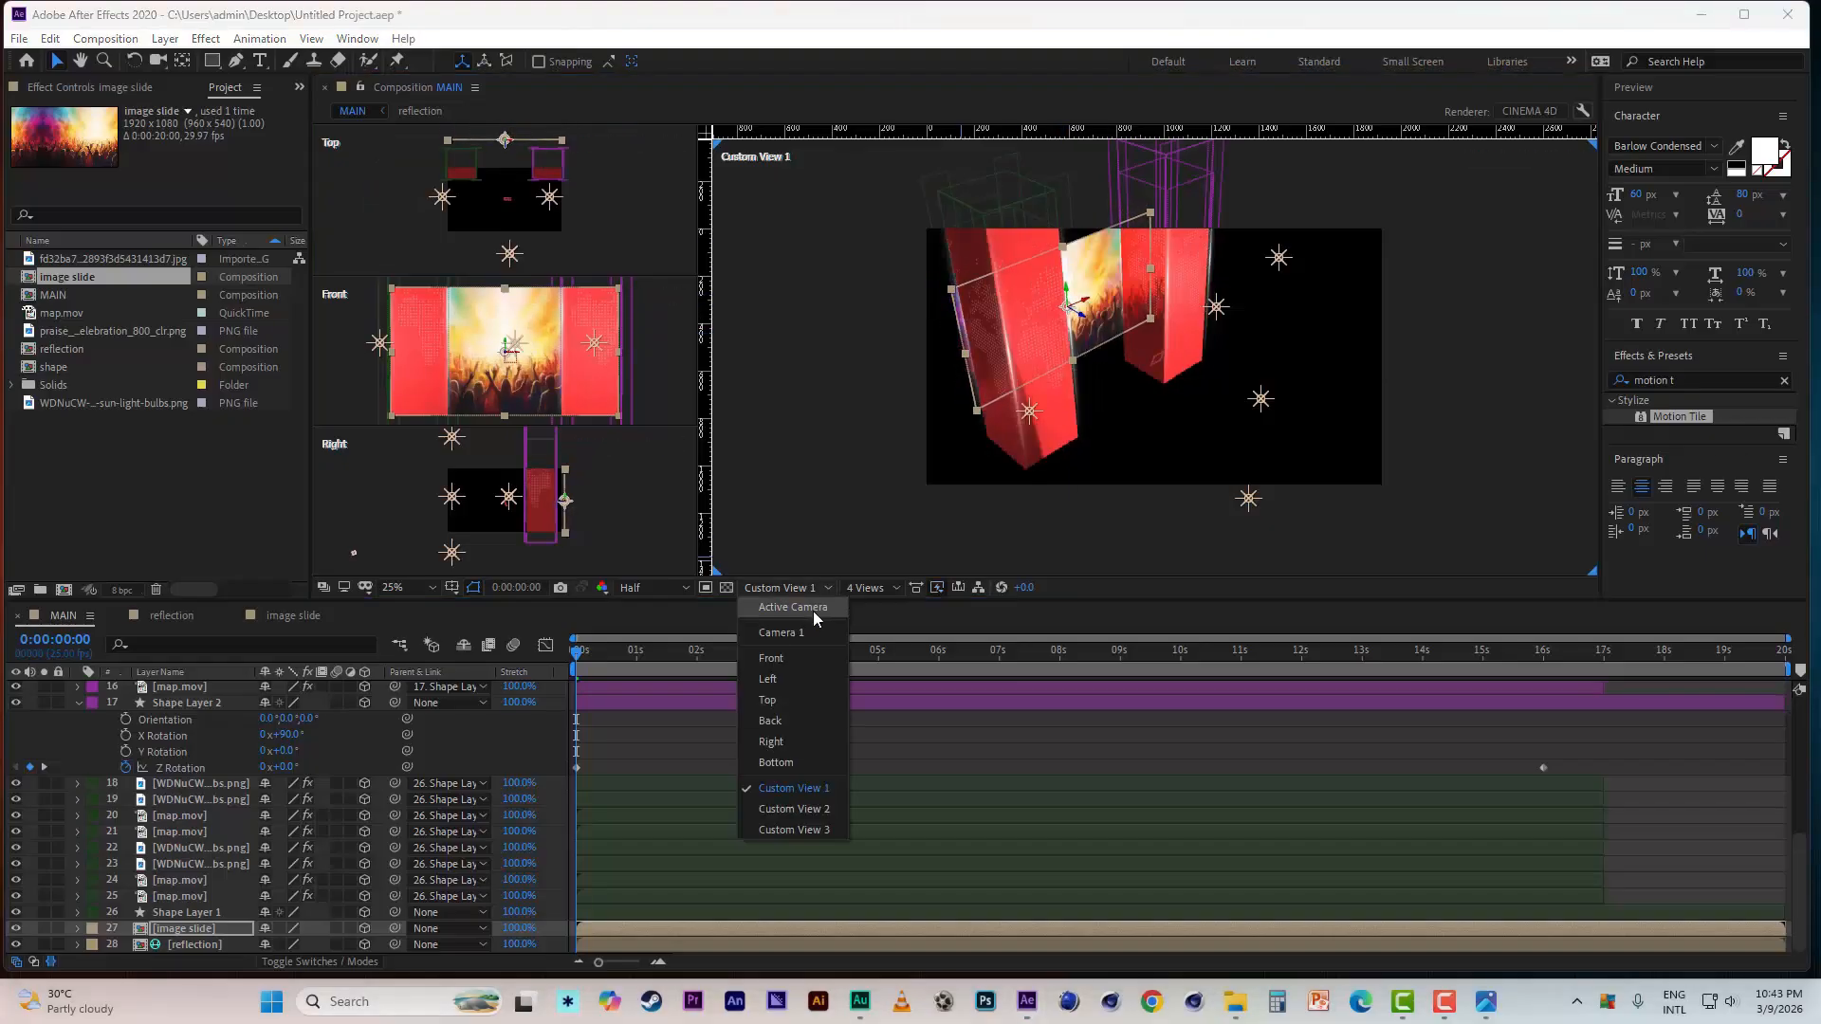
pyautogui.click(812, 607)
pyautogui.moveTo(1157, 375); pyautogui.dragTo(1162, 313)
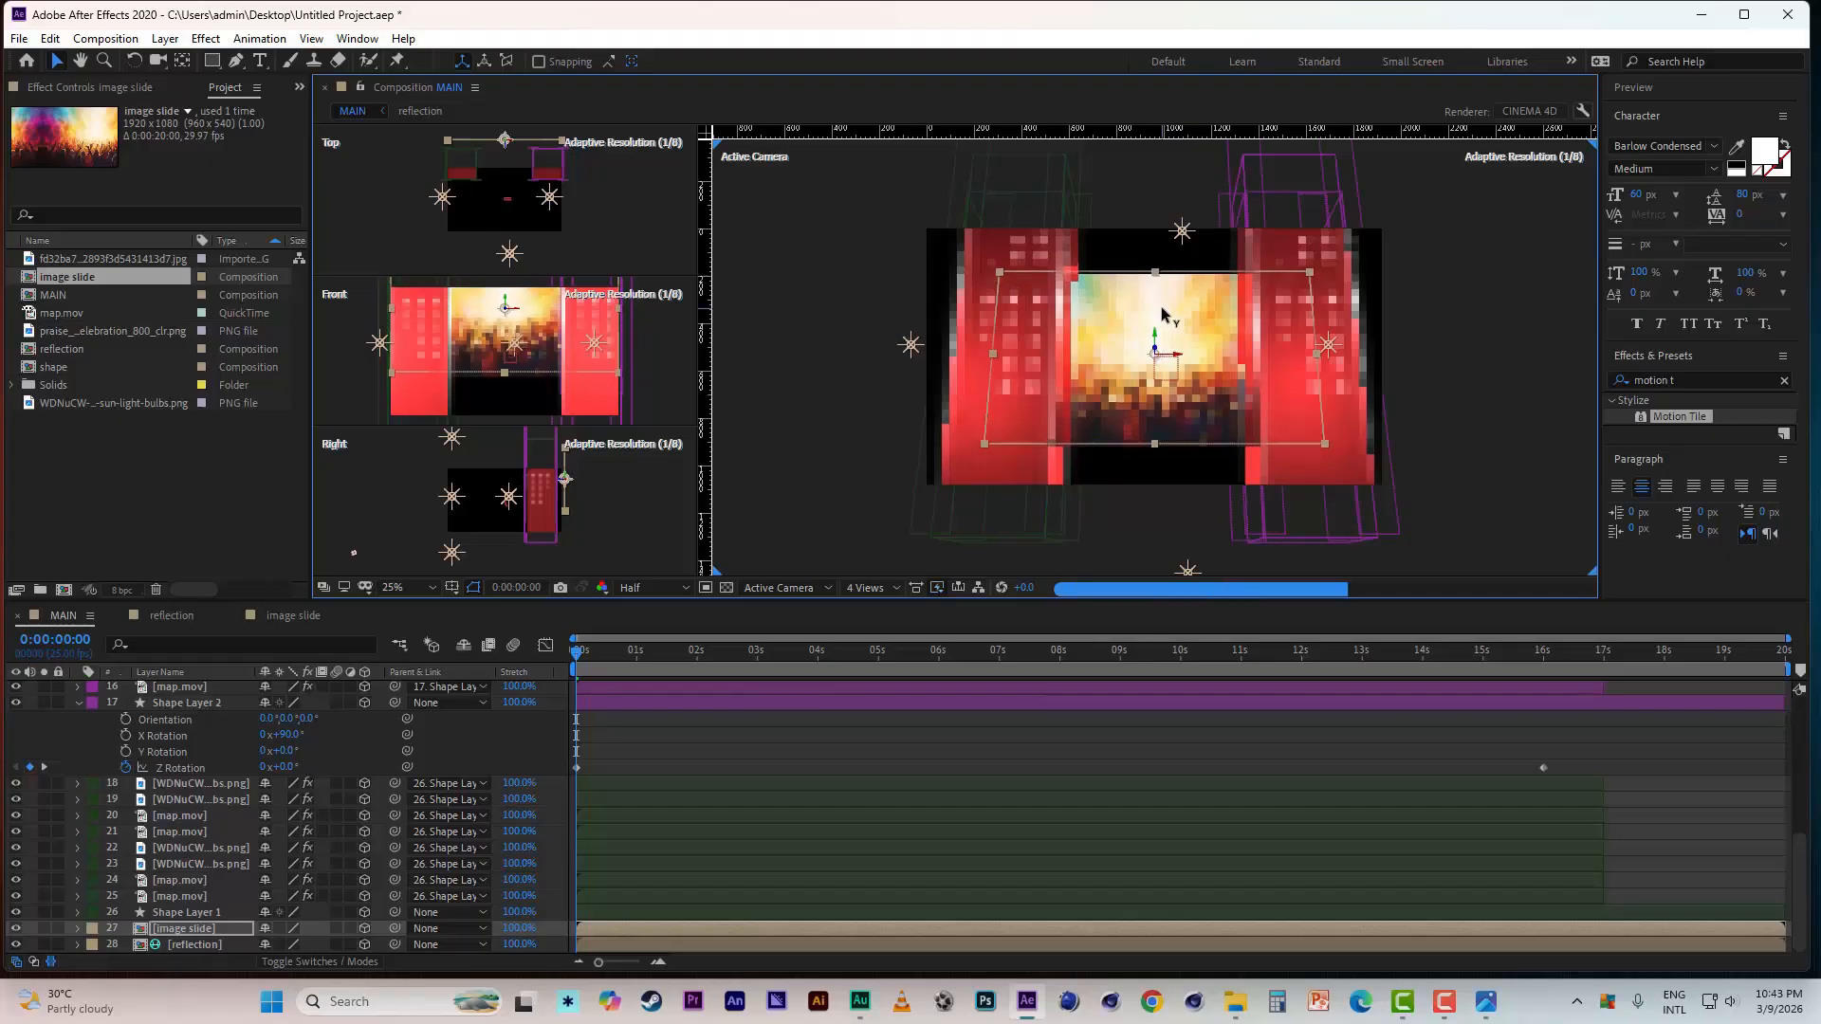
# - Scale the image slide layer to 157% and save the project
pyautogui.press('s')
pyautogui.moveTo(286, 928); pyautogui.dragTo(355, 928)
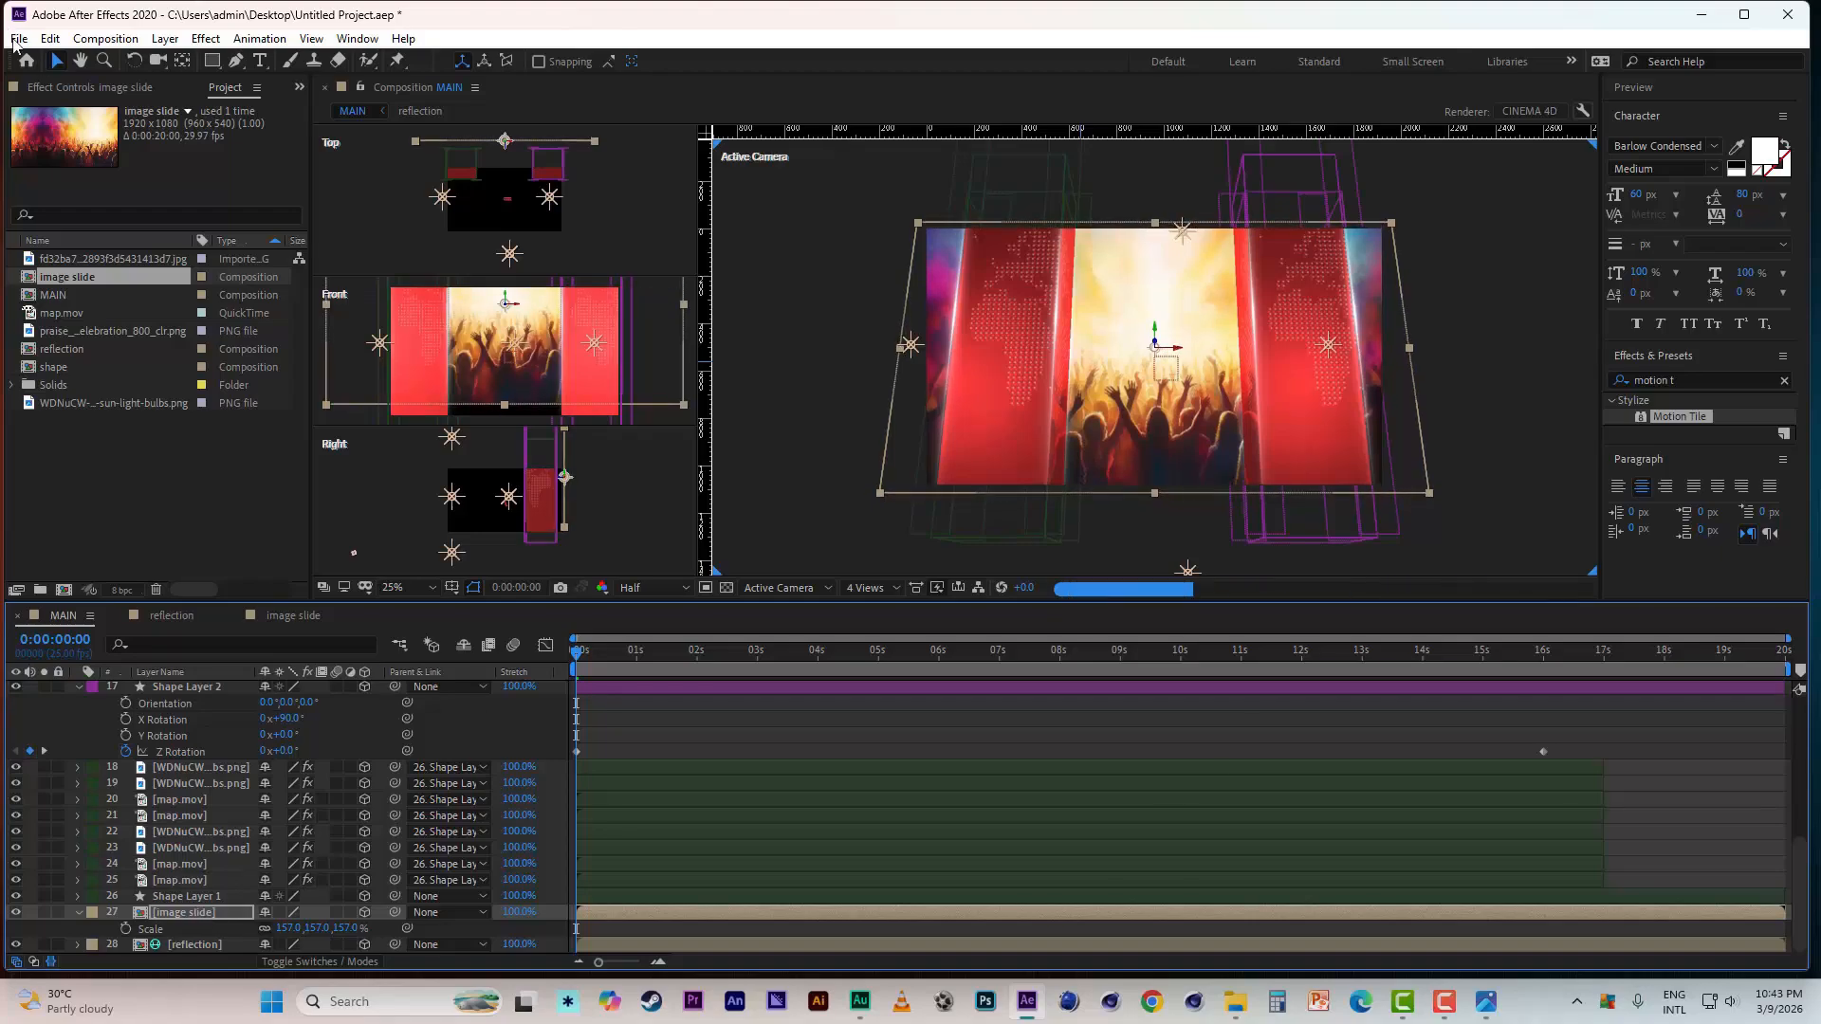
pyautogui.click(18, 39)
pyautogui.click(57, 194)
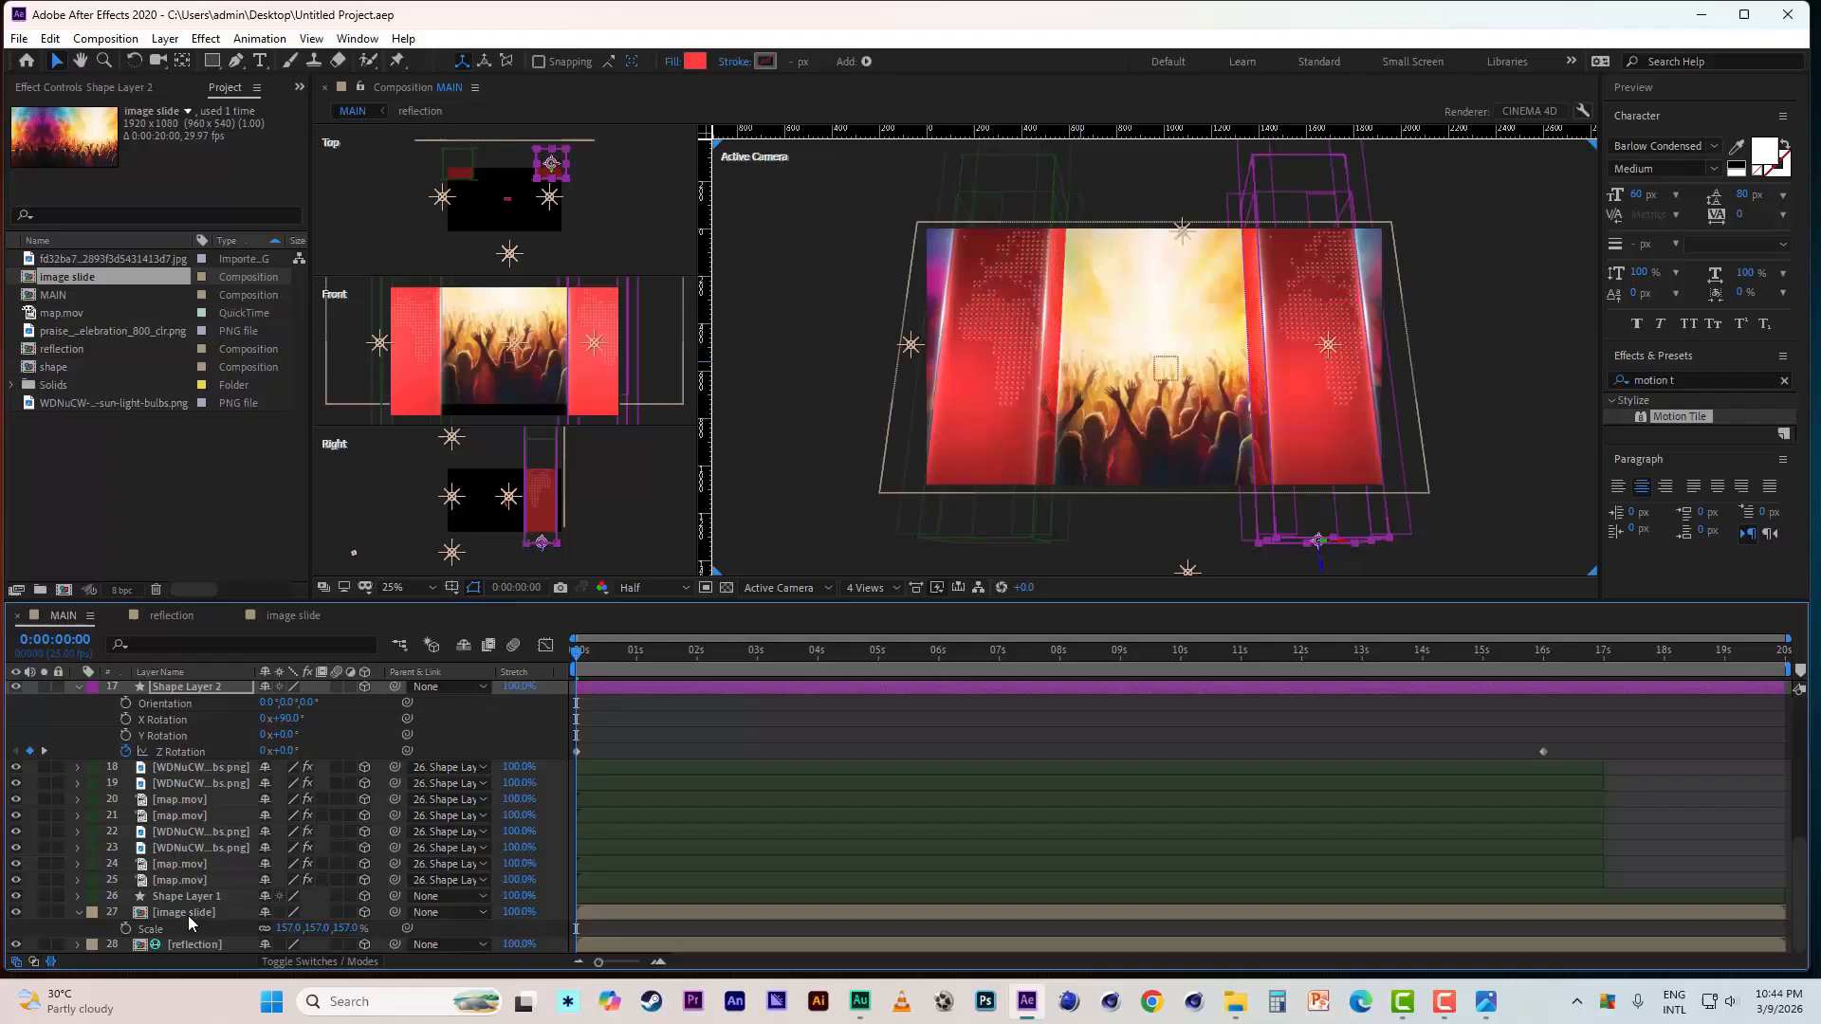
# - Draw a rectangular mask on the image slide layer, trimming its outer sides behind the two boxes, and save the project
pyautogui.click(188, 915)
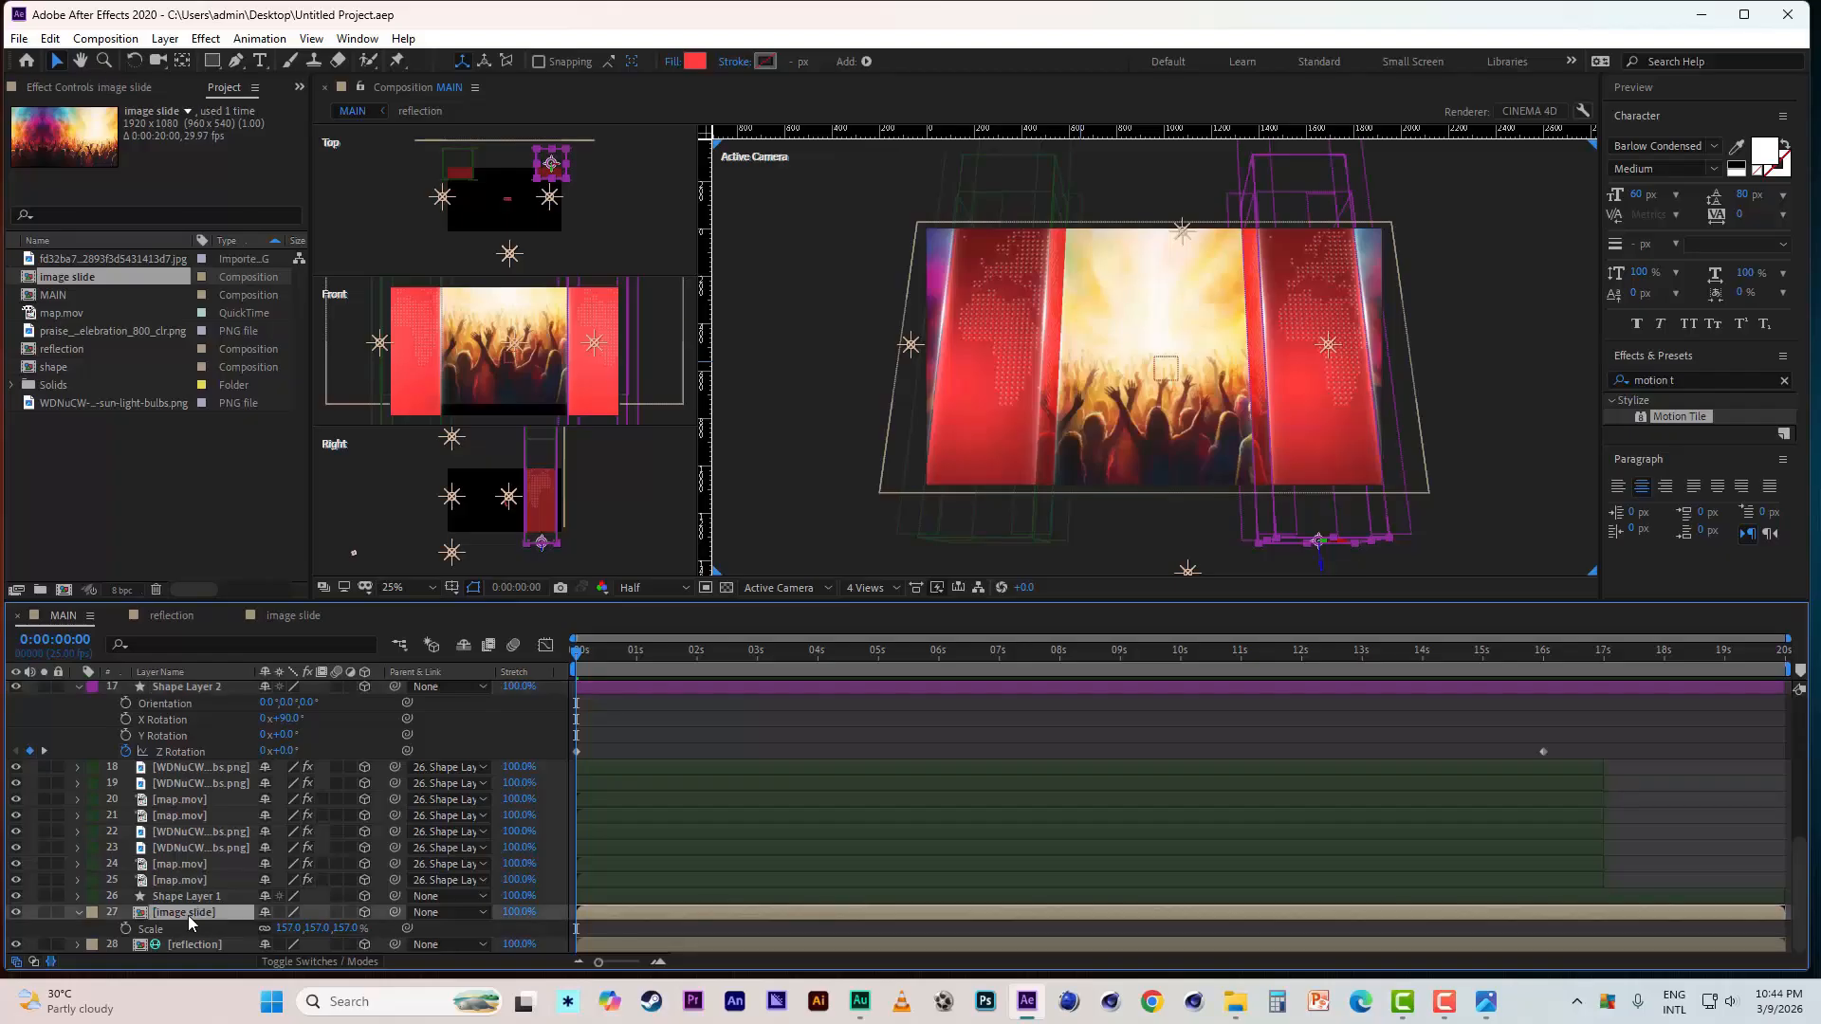
pyautogui.click(210, 61)
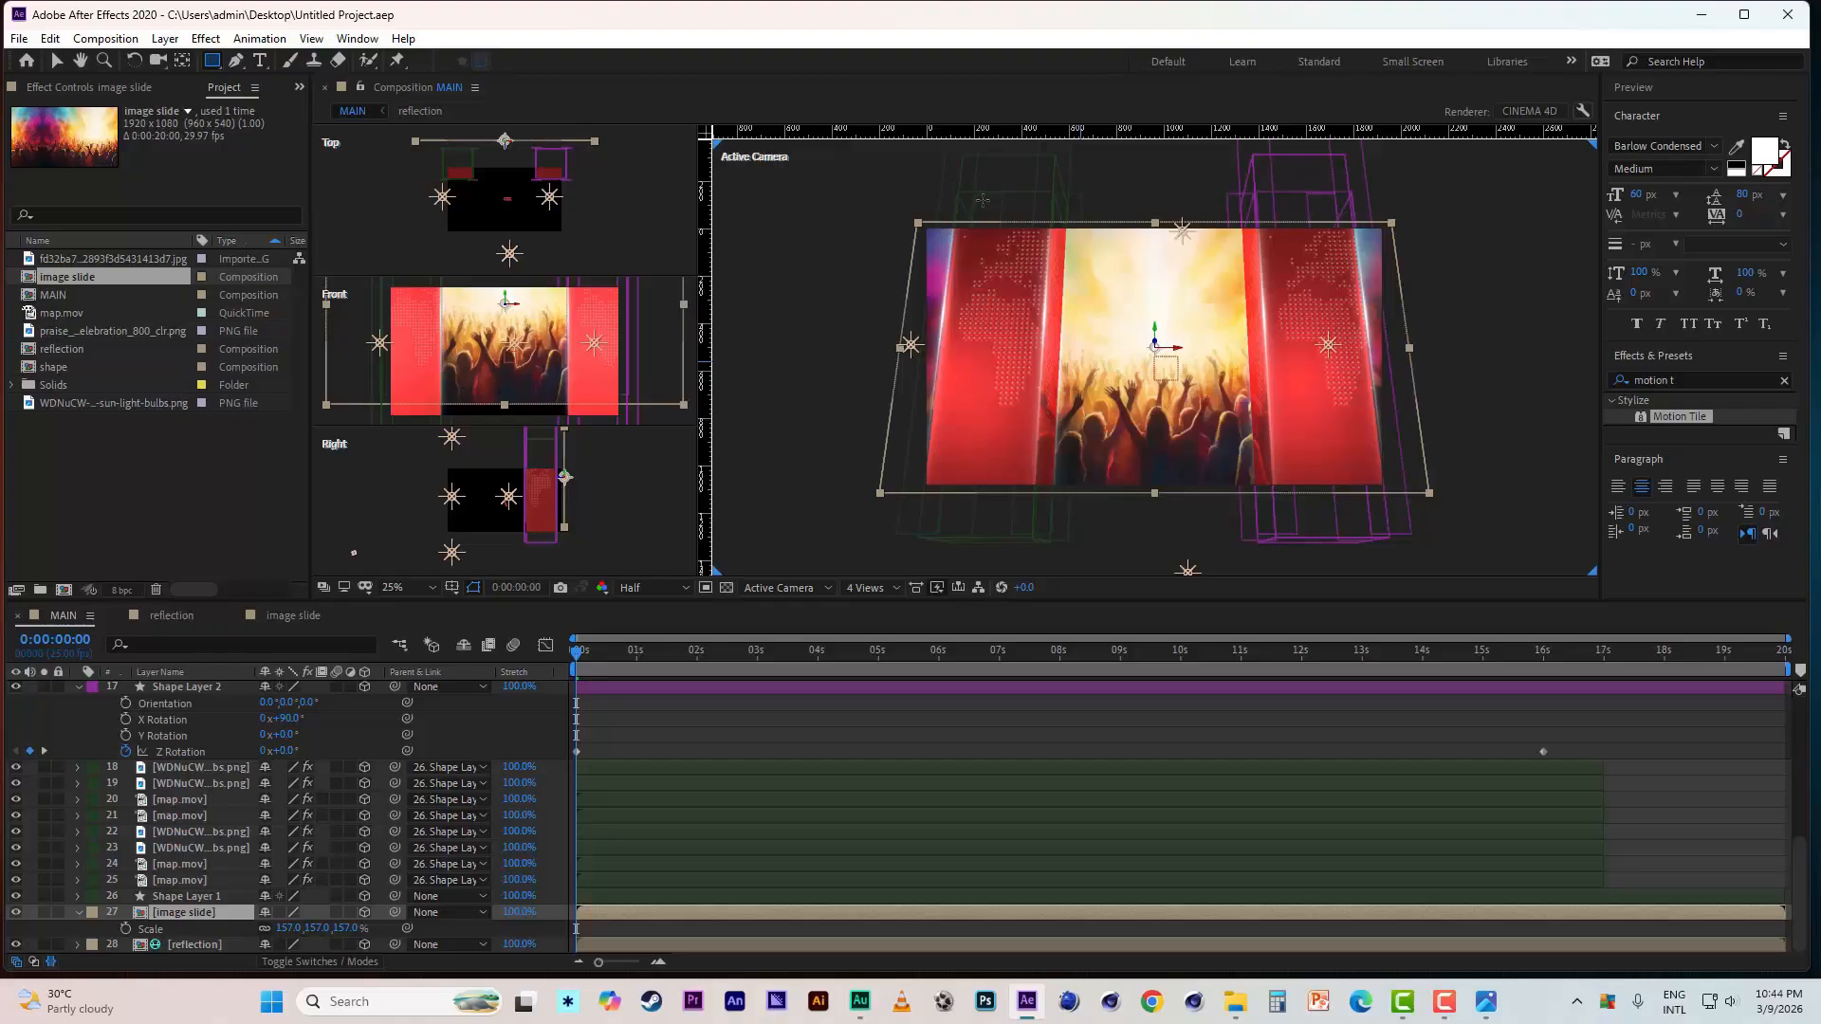
pyautogui.moveTo(982, 199); pyautogui.dragTo(1335, 519)
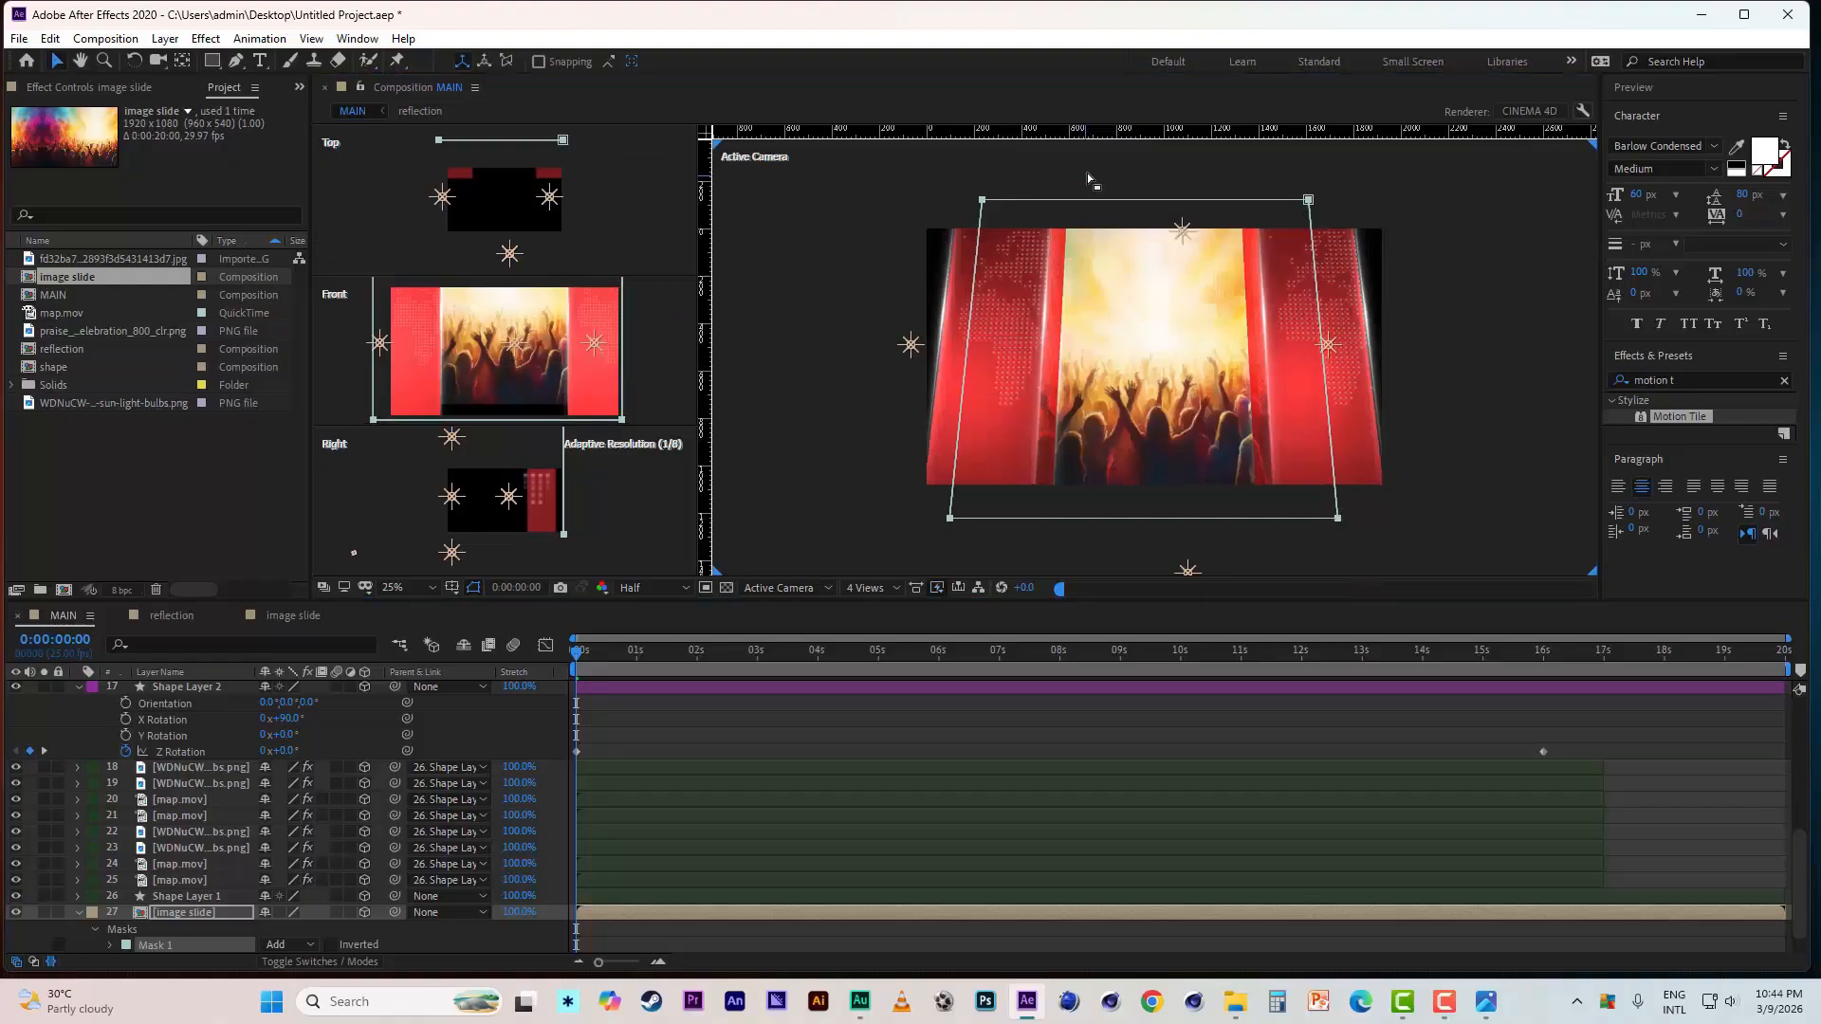
pyautogui.press('v')
pyautogui.hotkey('ctrl', 's')
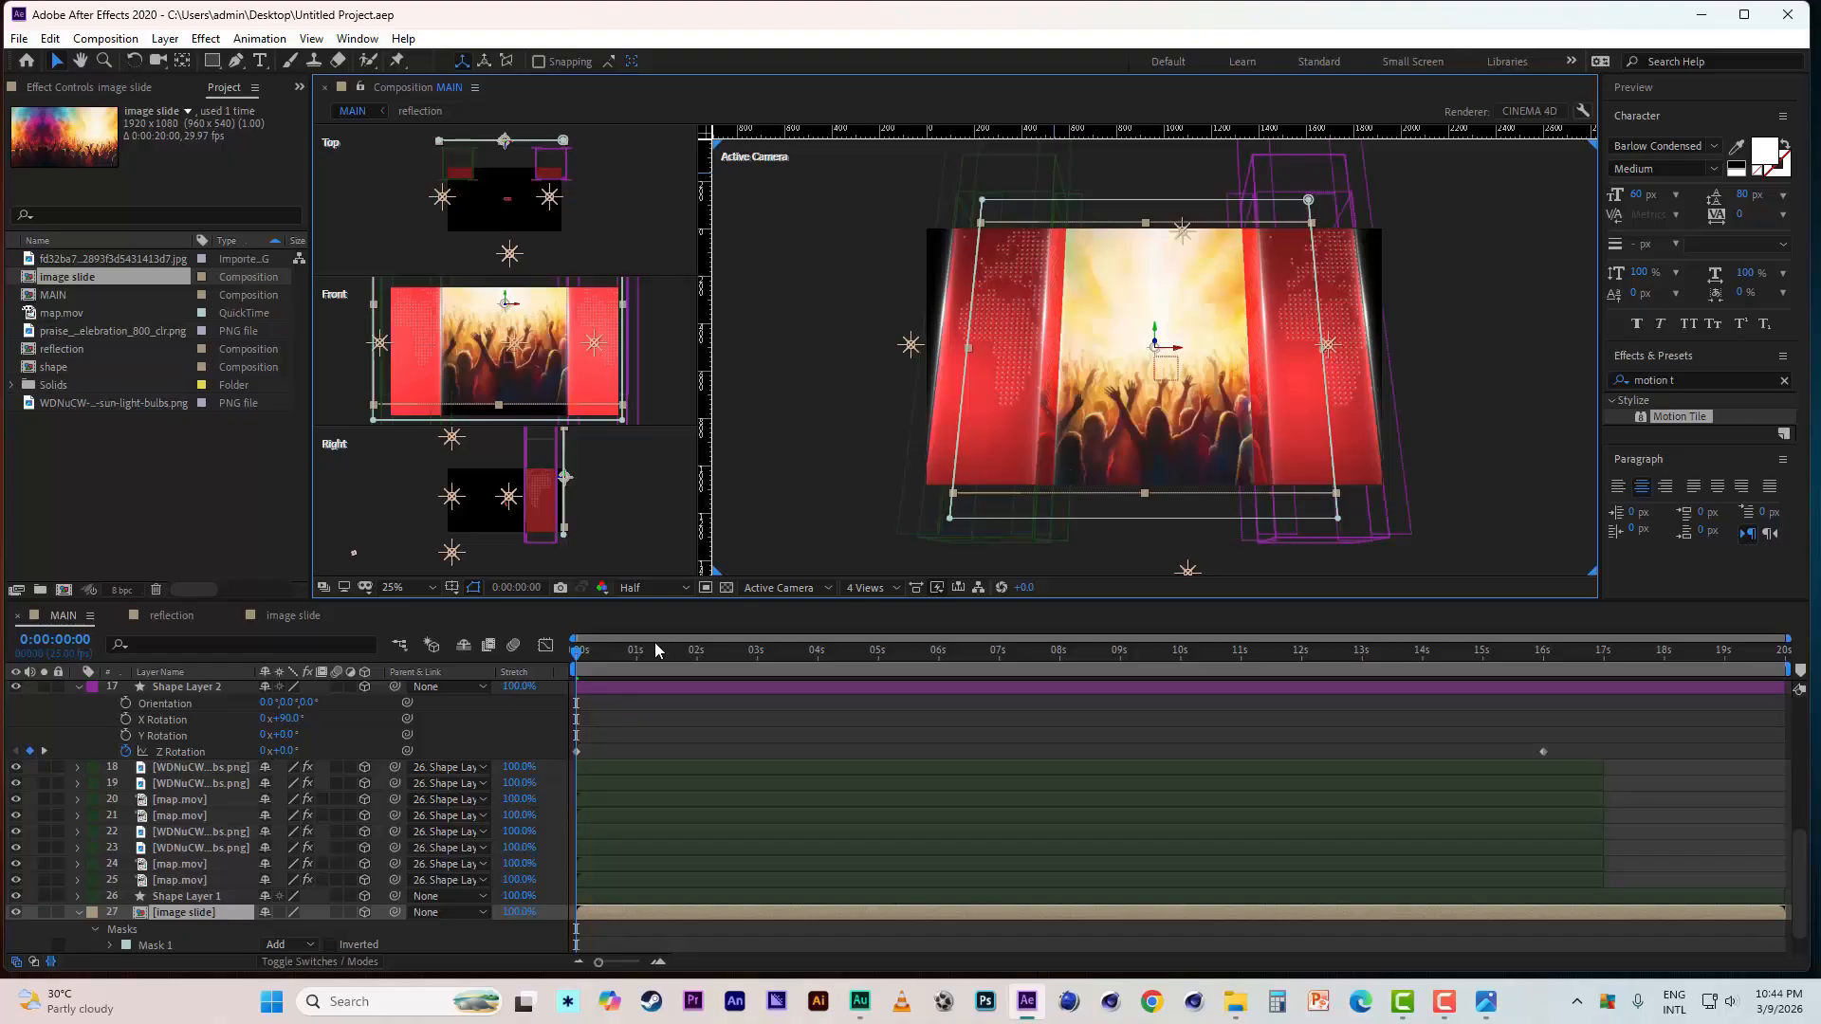
# - Select the cam control layer and preview the MAIN composition from the start
pyautogui.scroll(5, 702, 764)
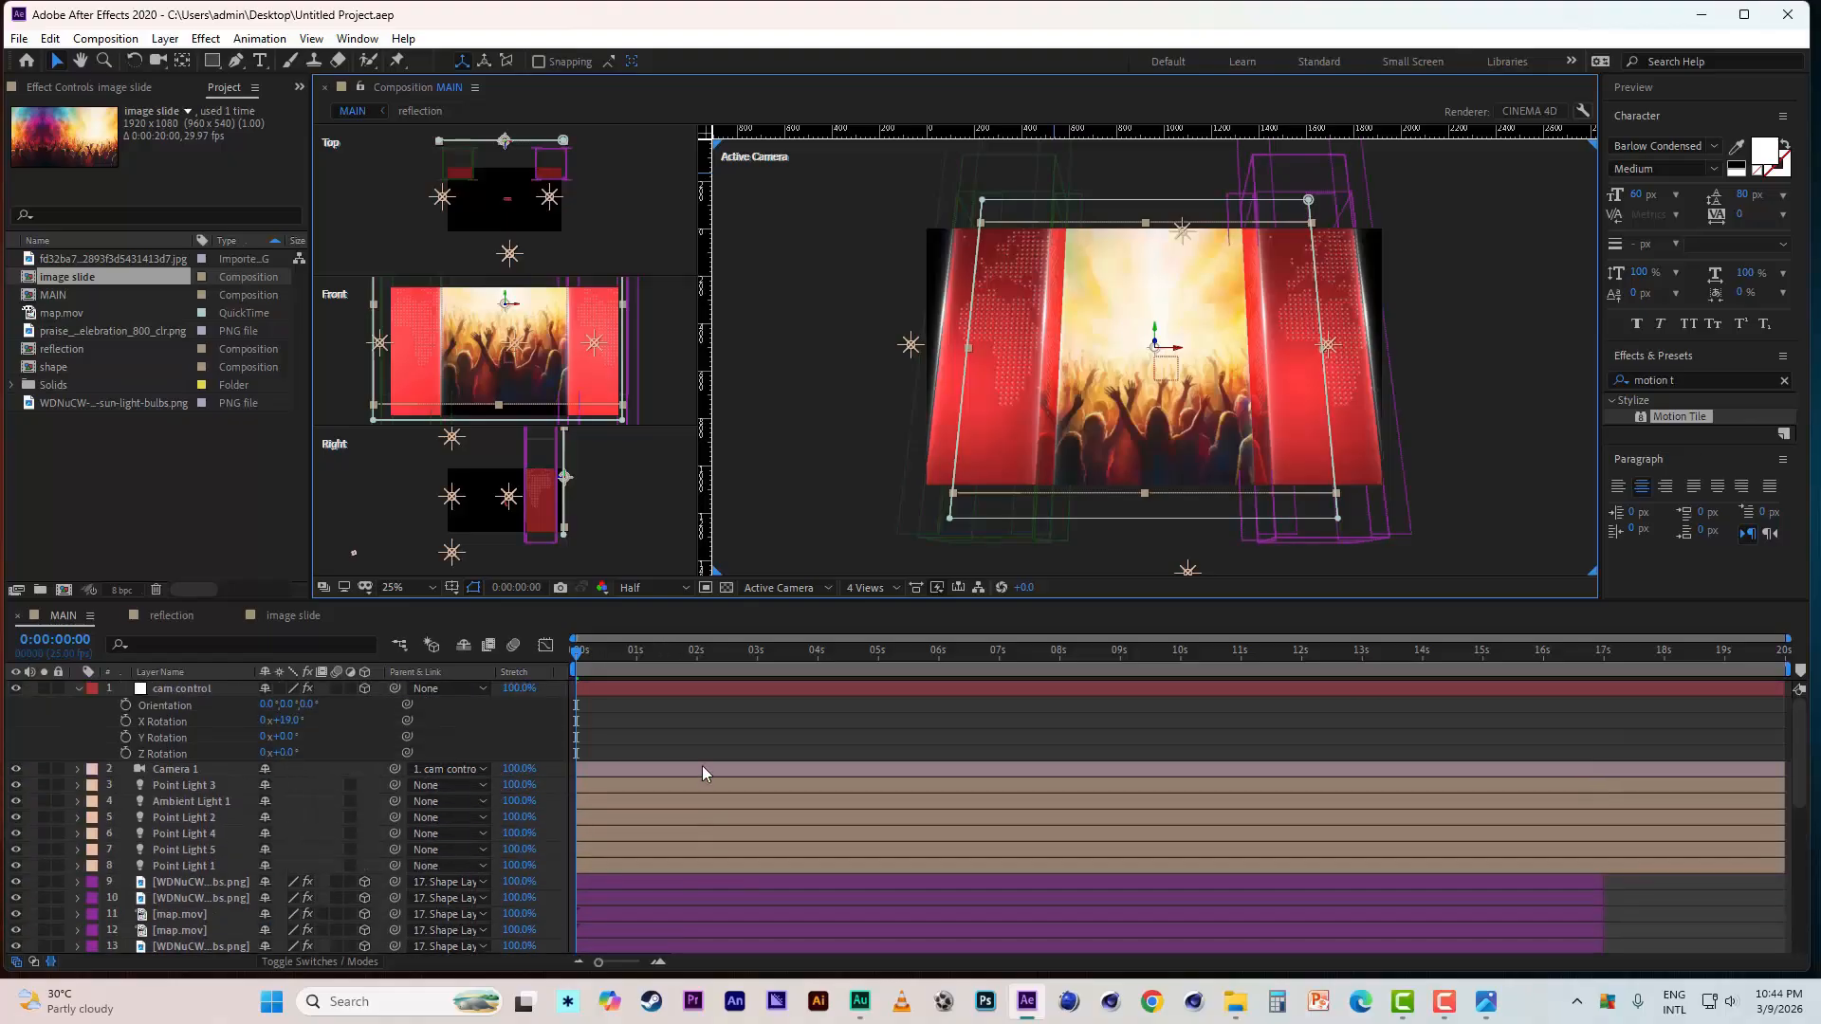
pyautogui.click(190, 687)
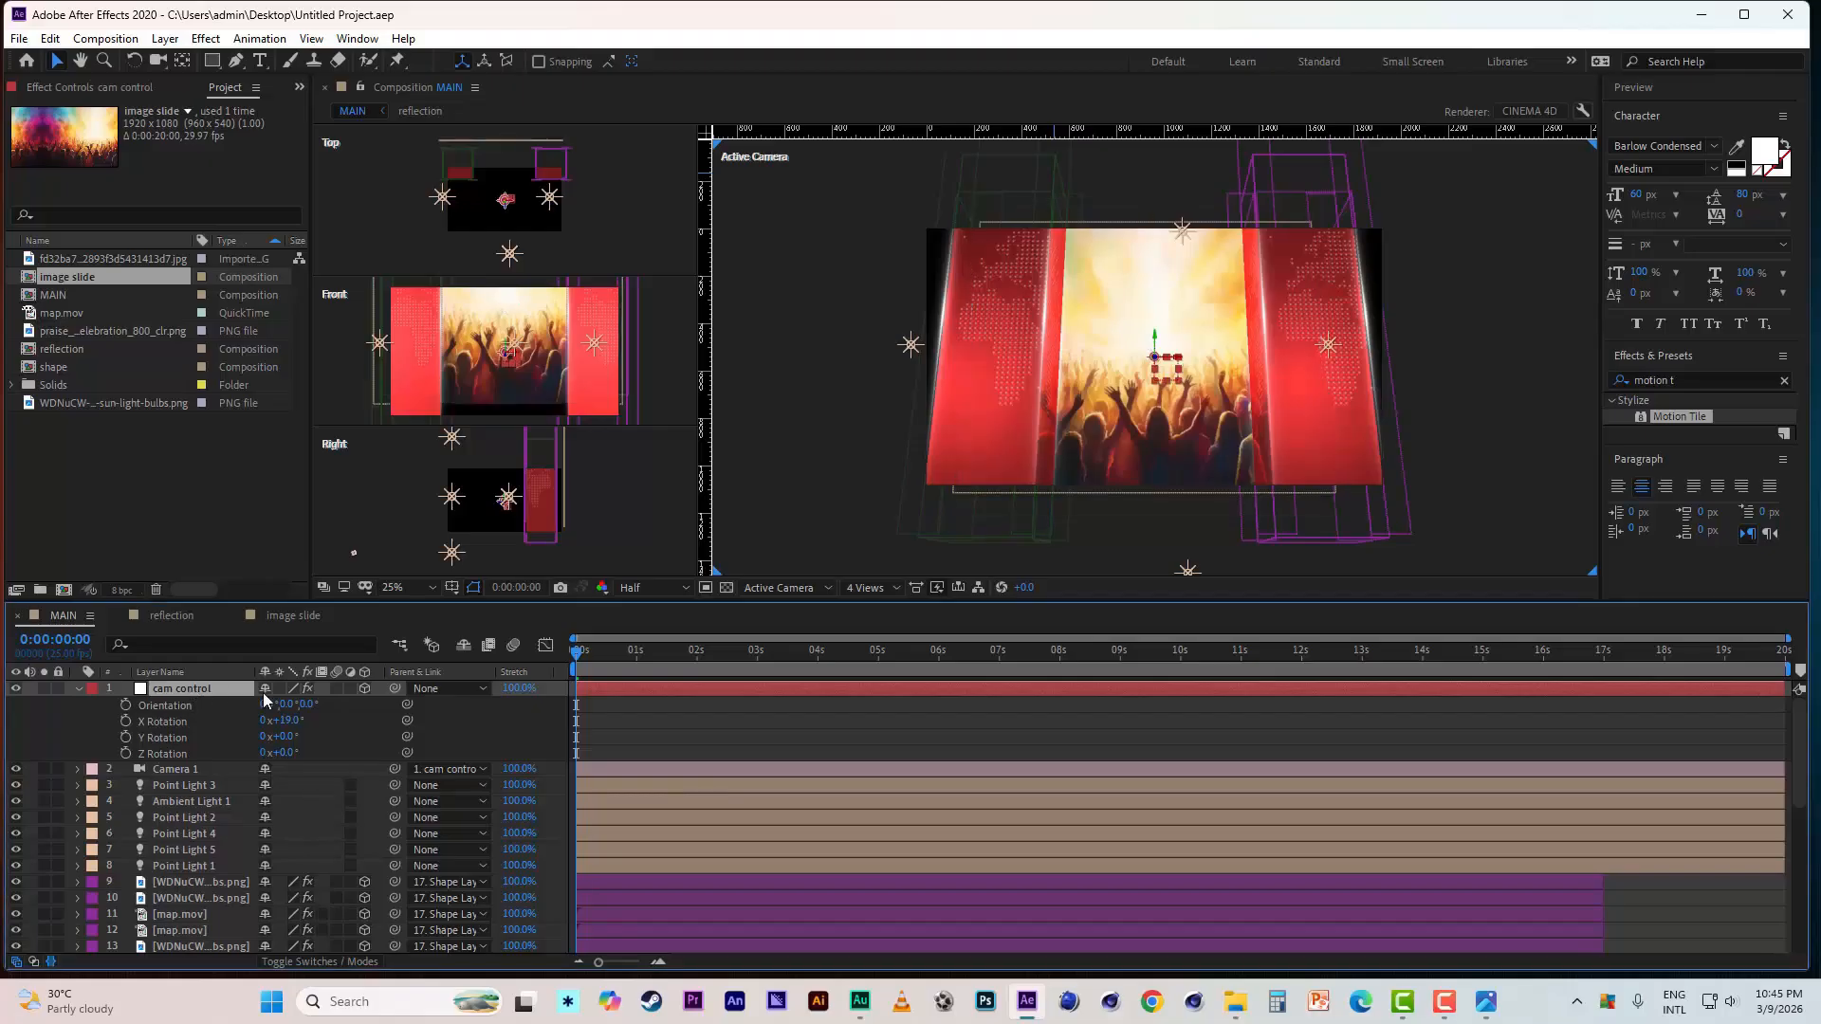
pyautogui.click(637, 654)
pyautogui.click(580, 653)
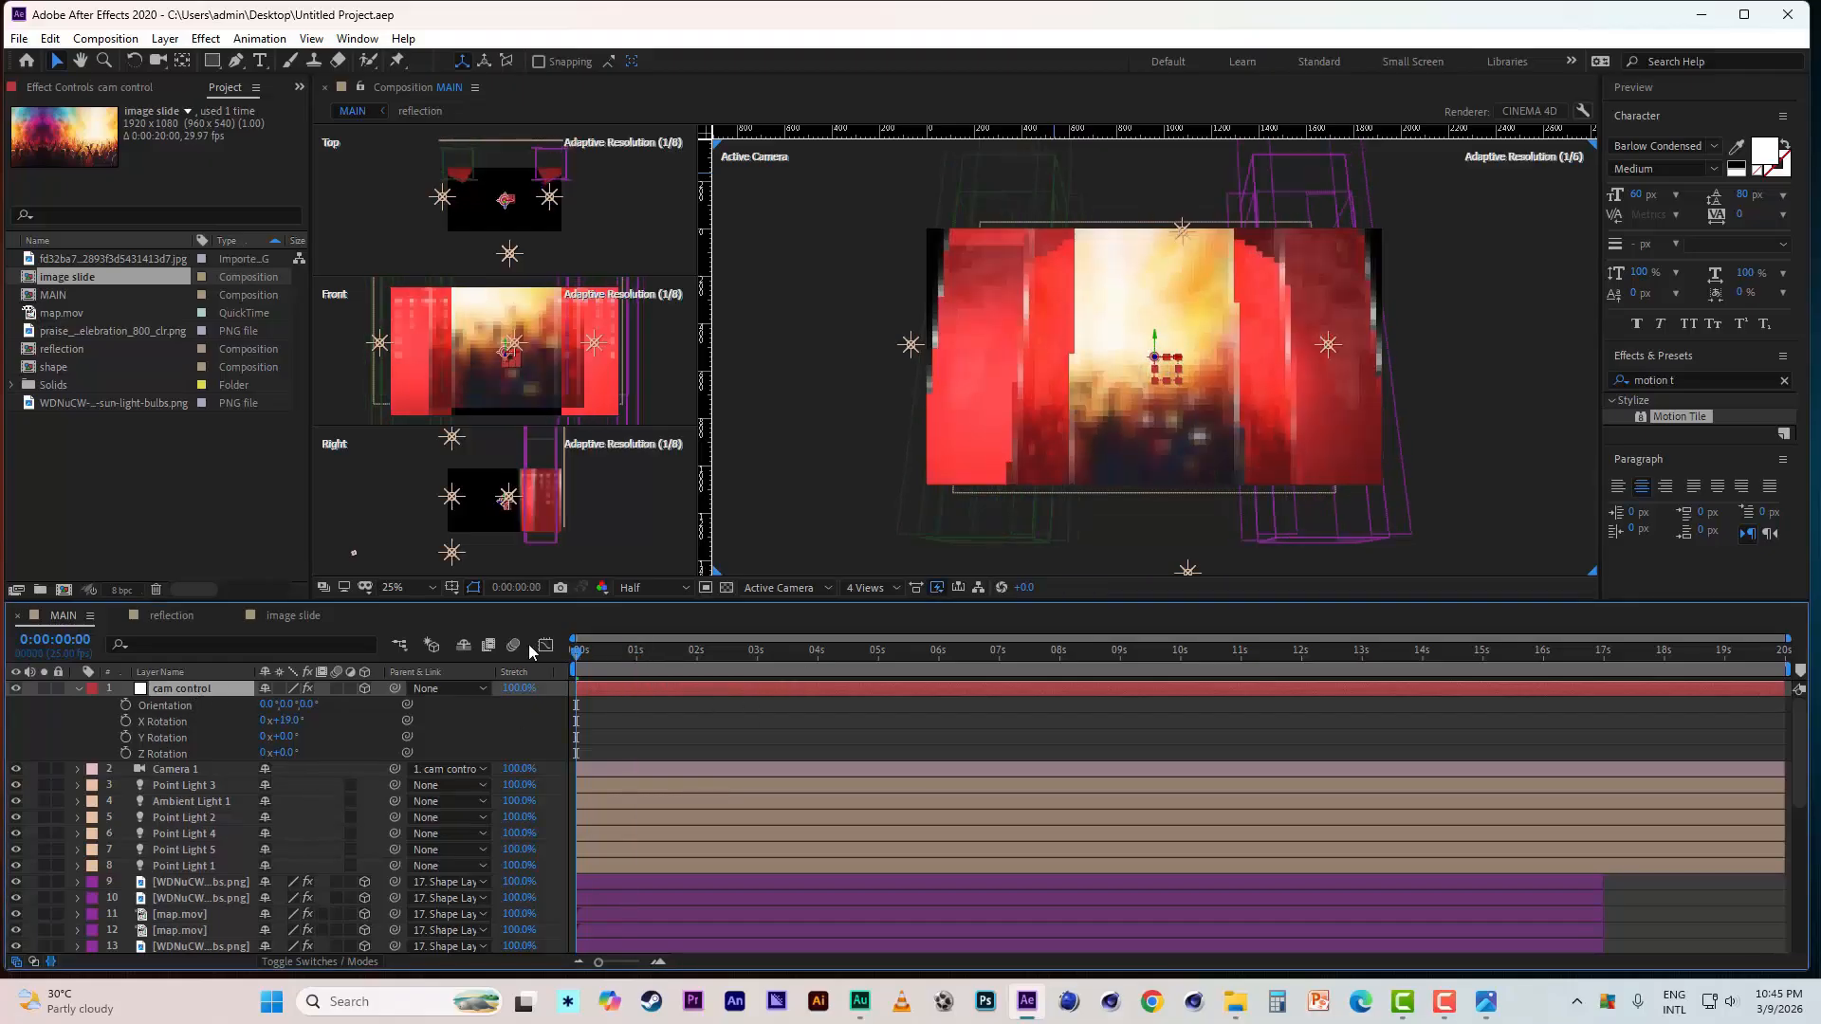
pyautogui.press('space')
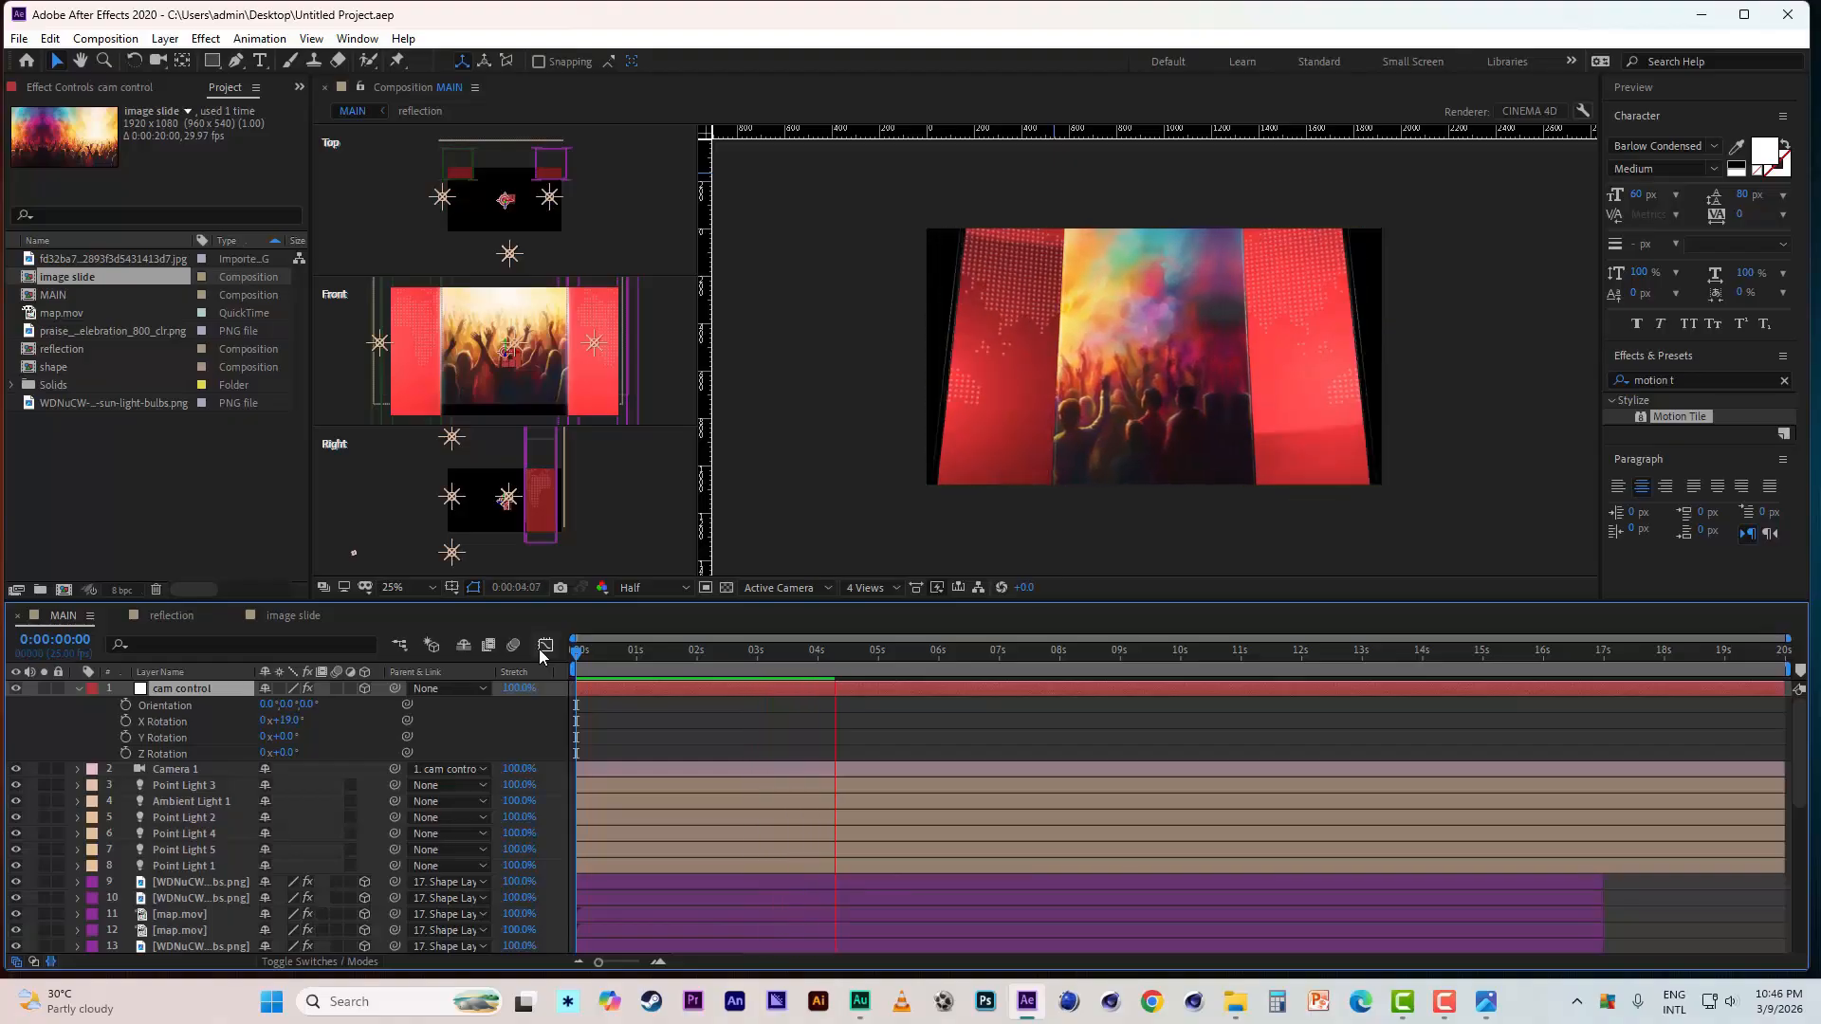
pyautogui.press('space')
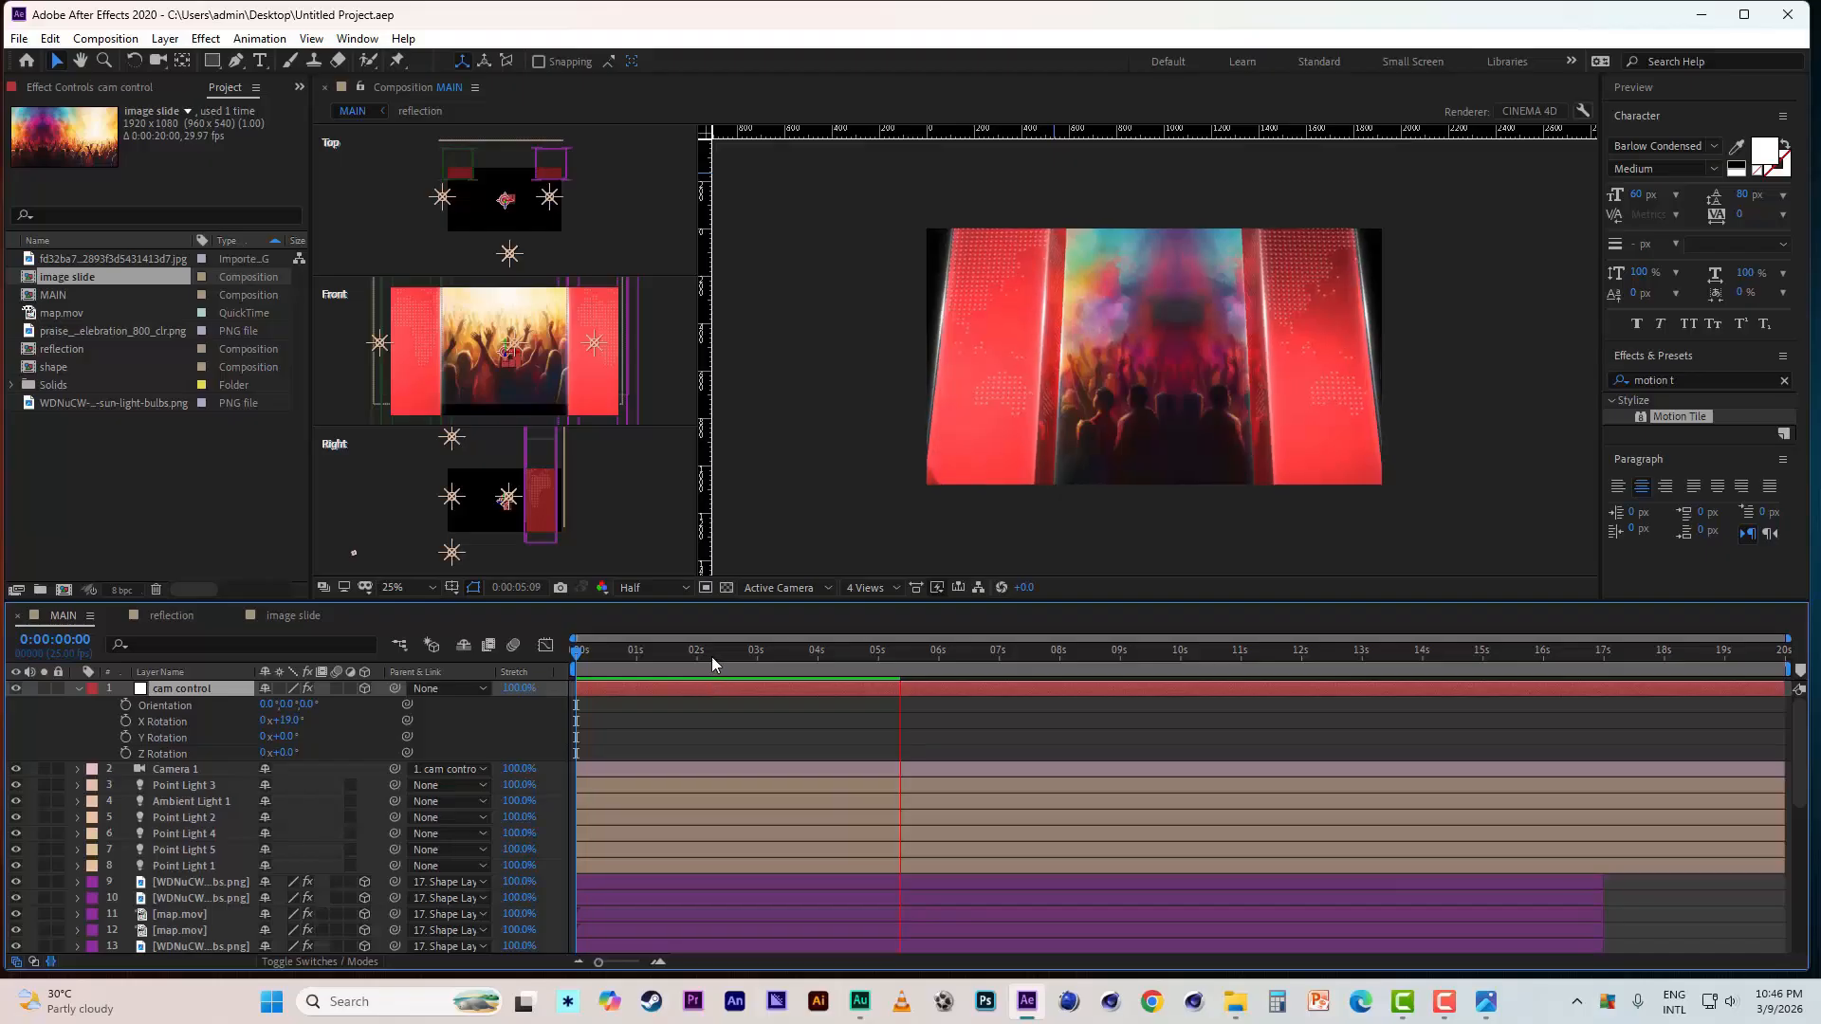
pyautogui.press('space')
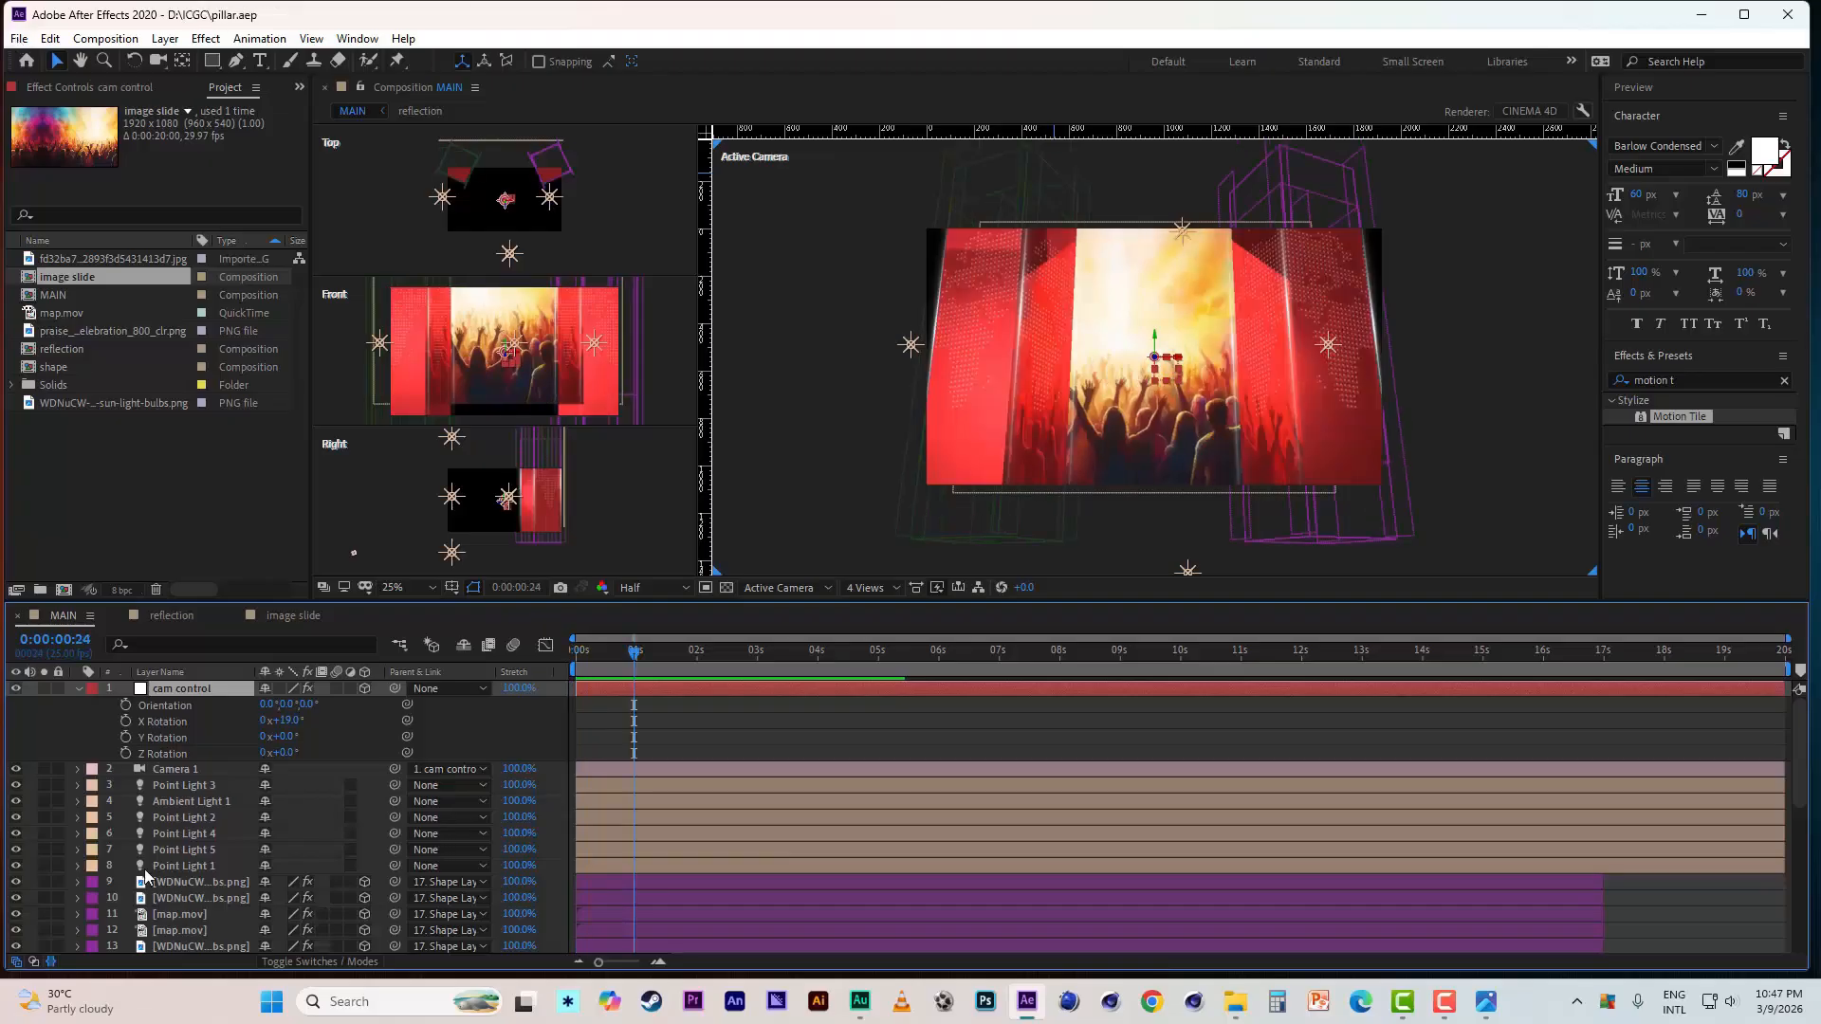
# - Keyframe cam control's Separate XYZ Position Z Position at 0 at 0:00:00:24 and about 2010 at 0:00:00:00
pyautogui.press('e')
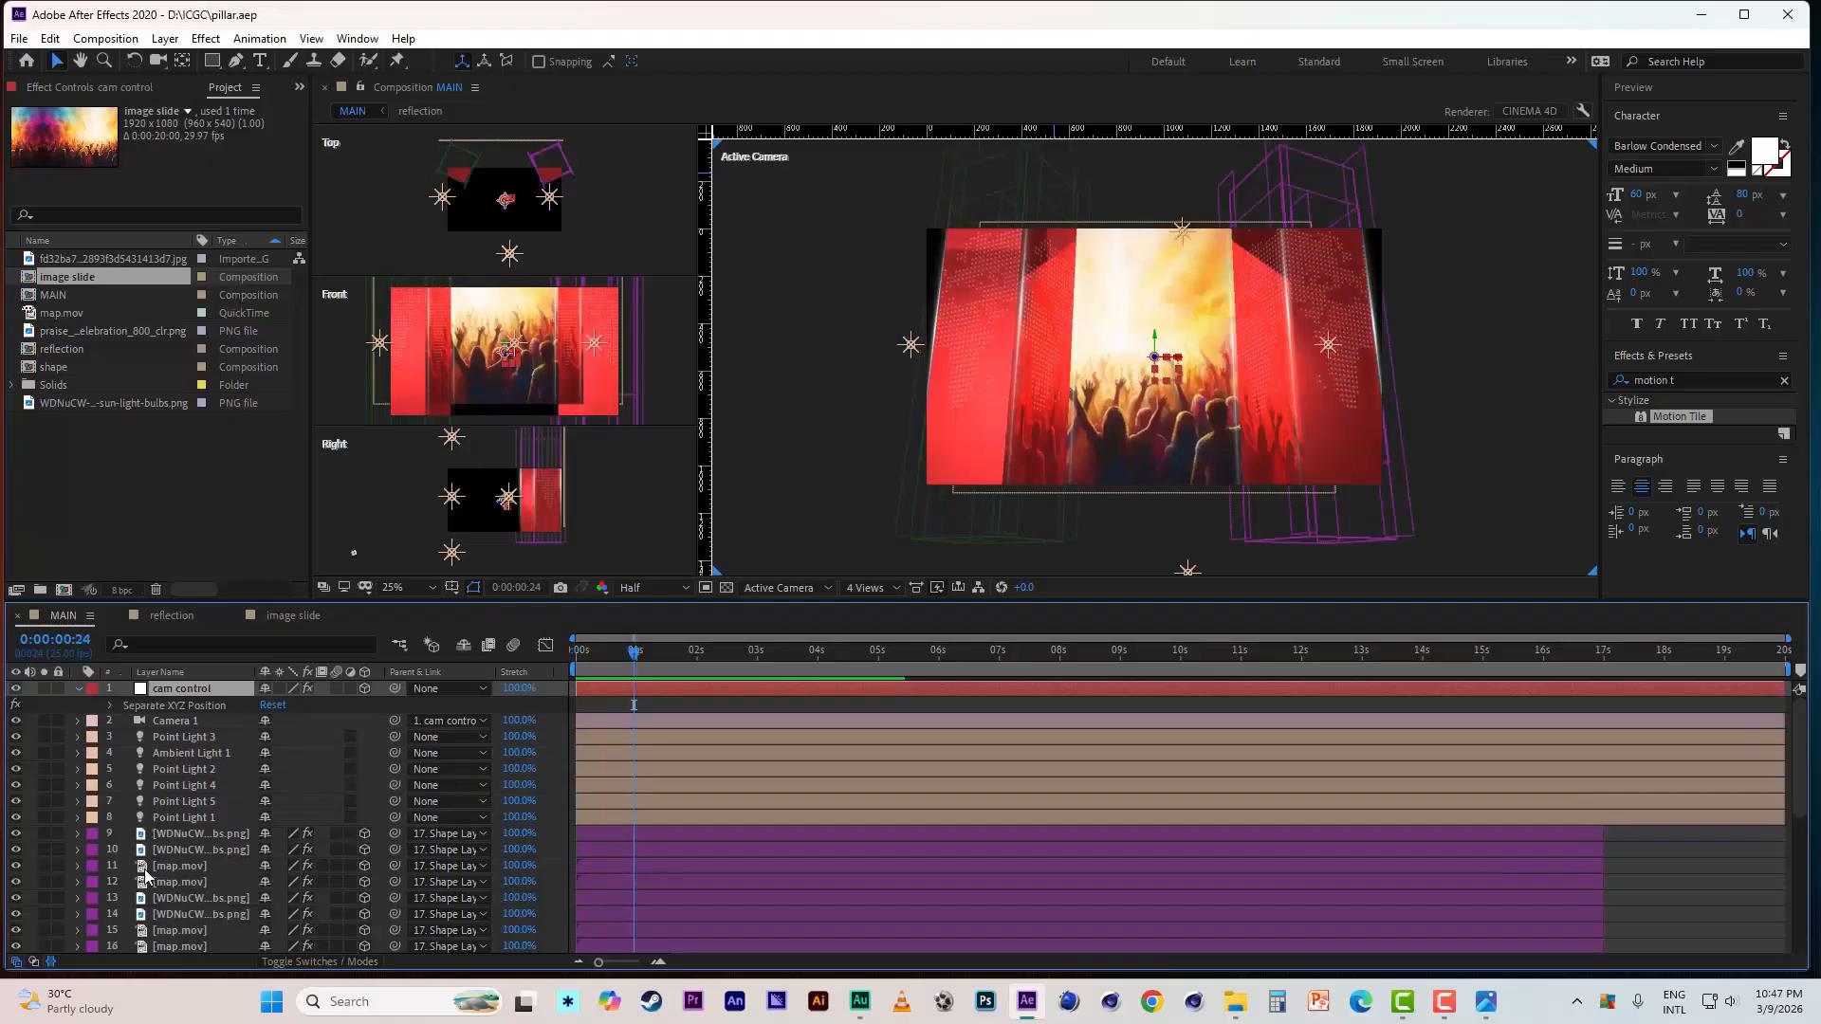
pyautogui.click(110, 706)
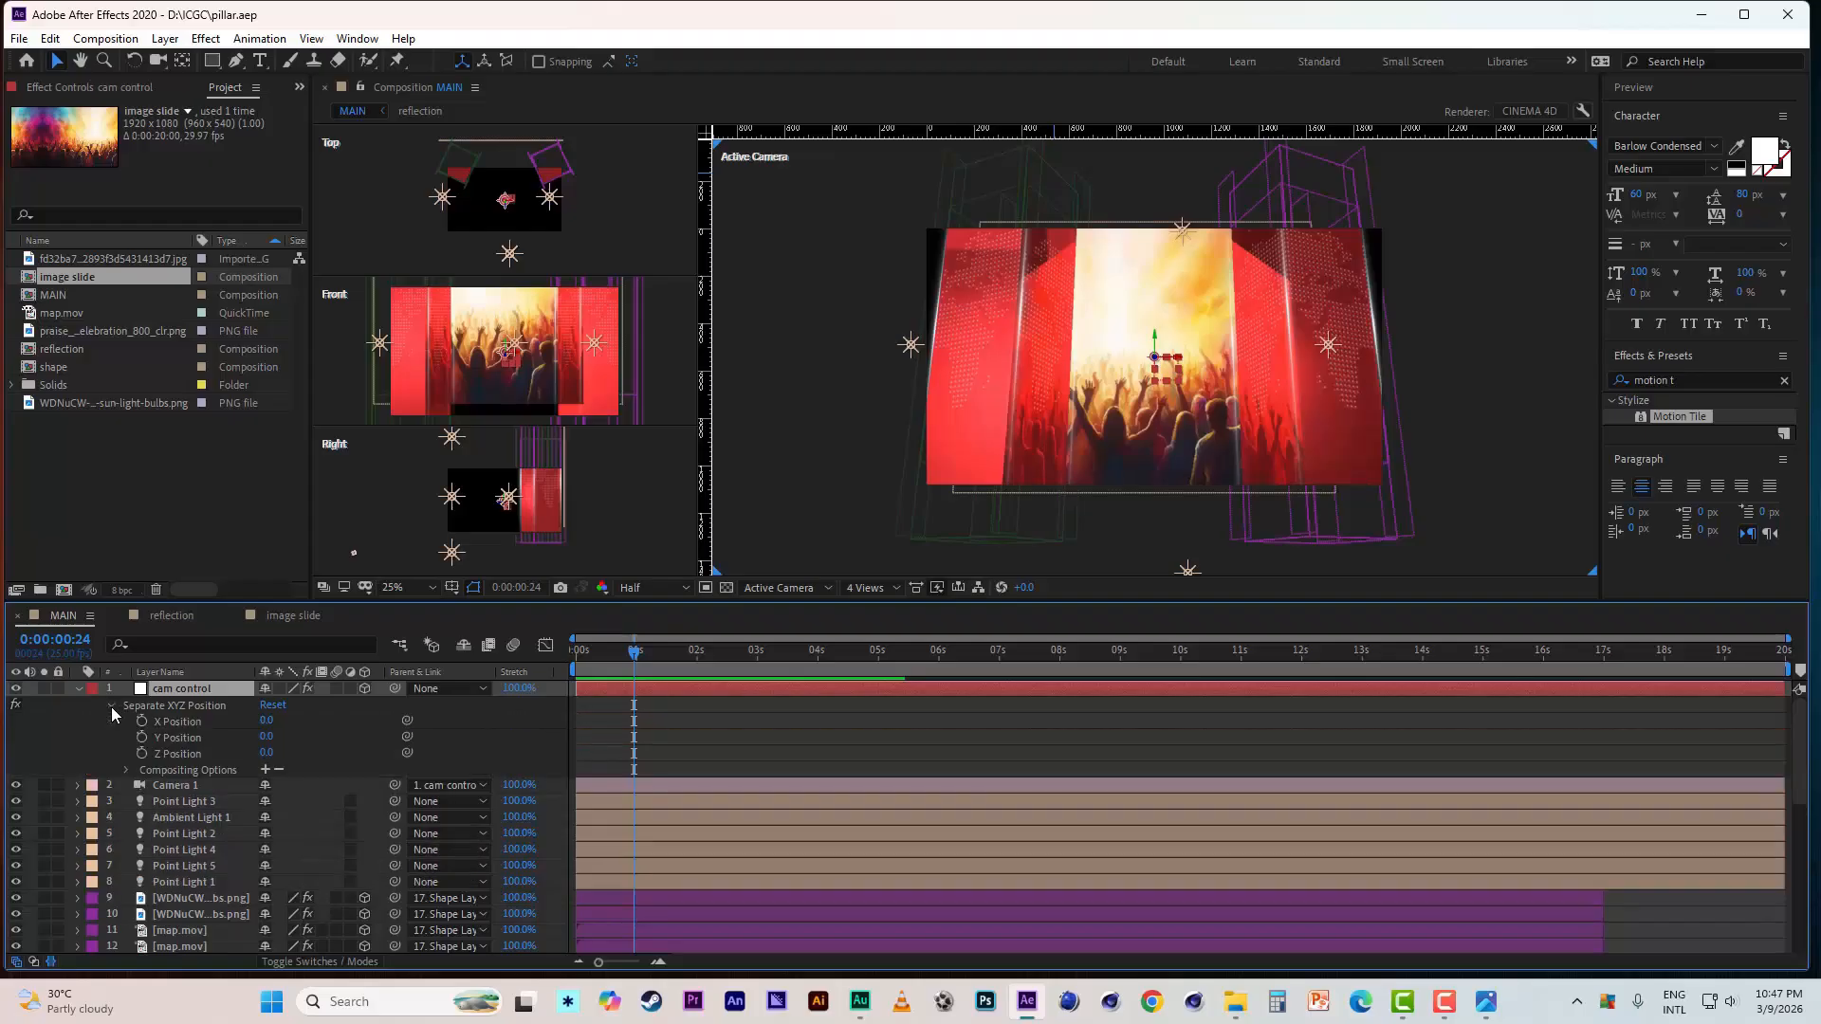
pyautogui.click(142, 753)
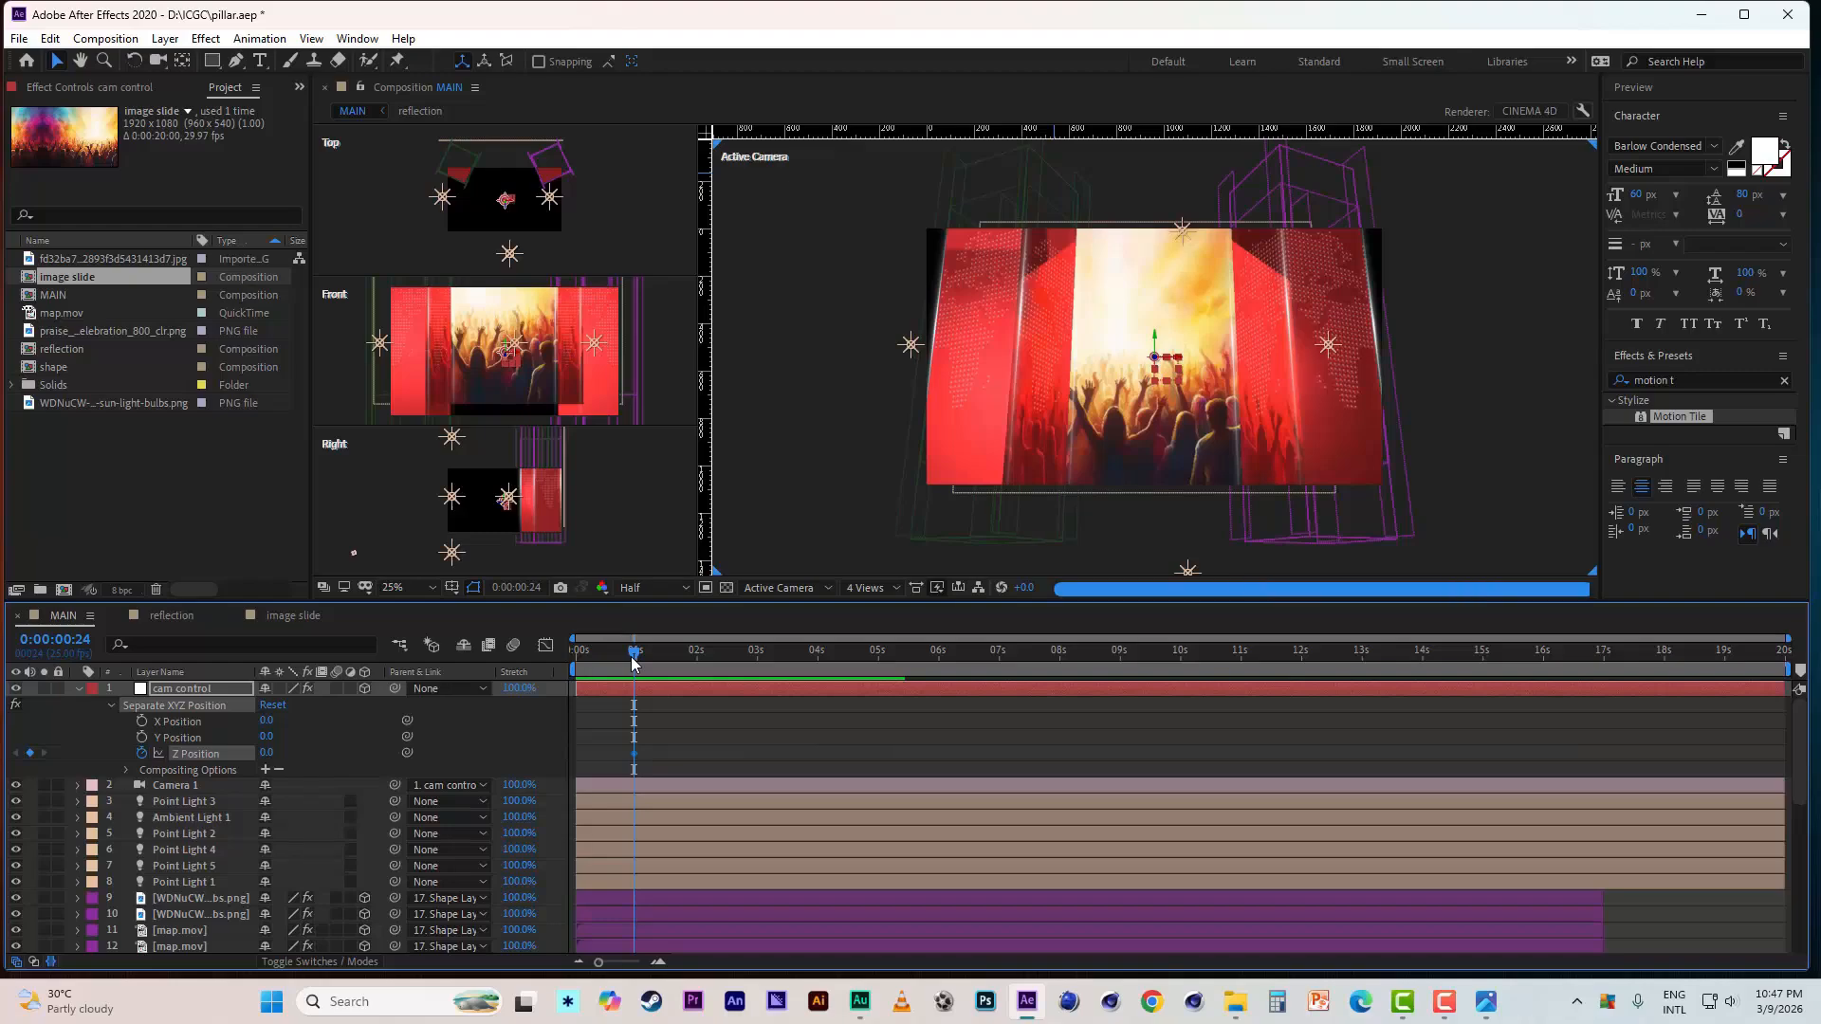
pyautogui.moveTo(635, 661); pyautogui.dragTo(520, 650)
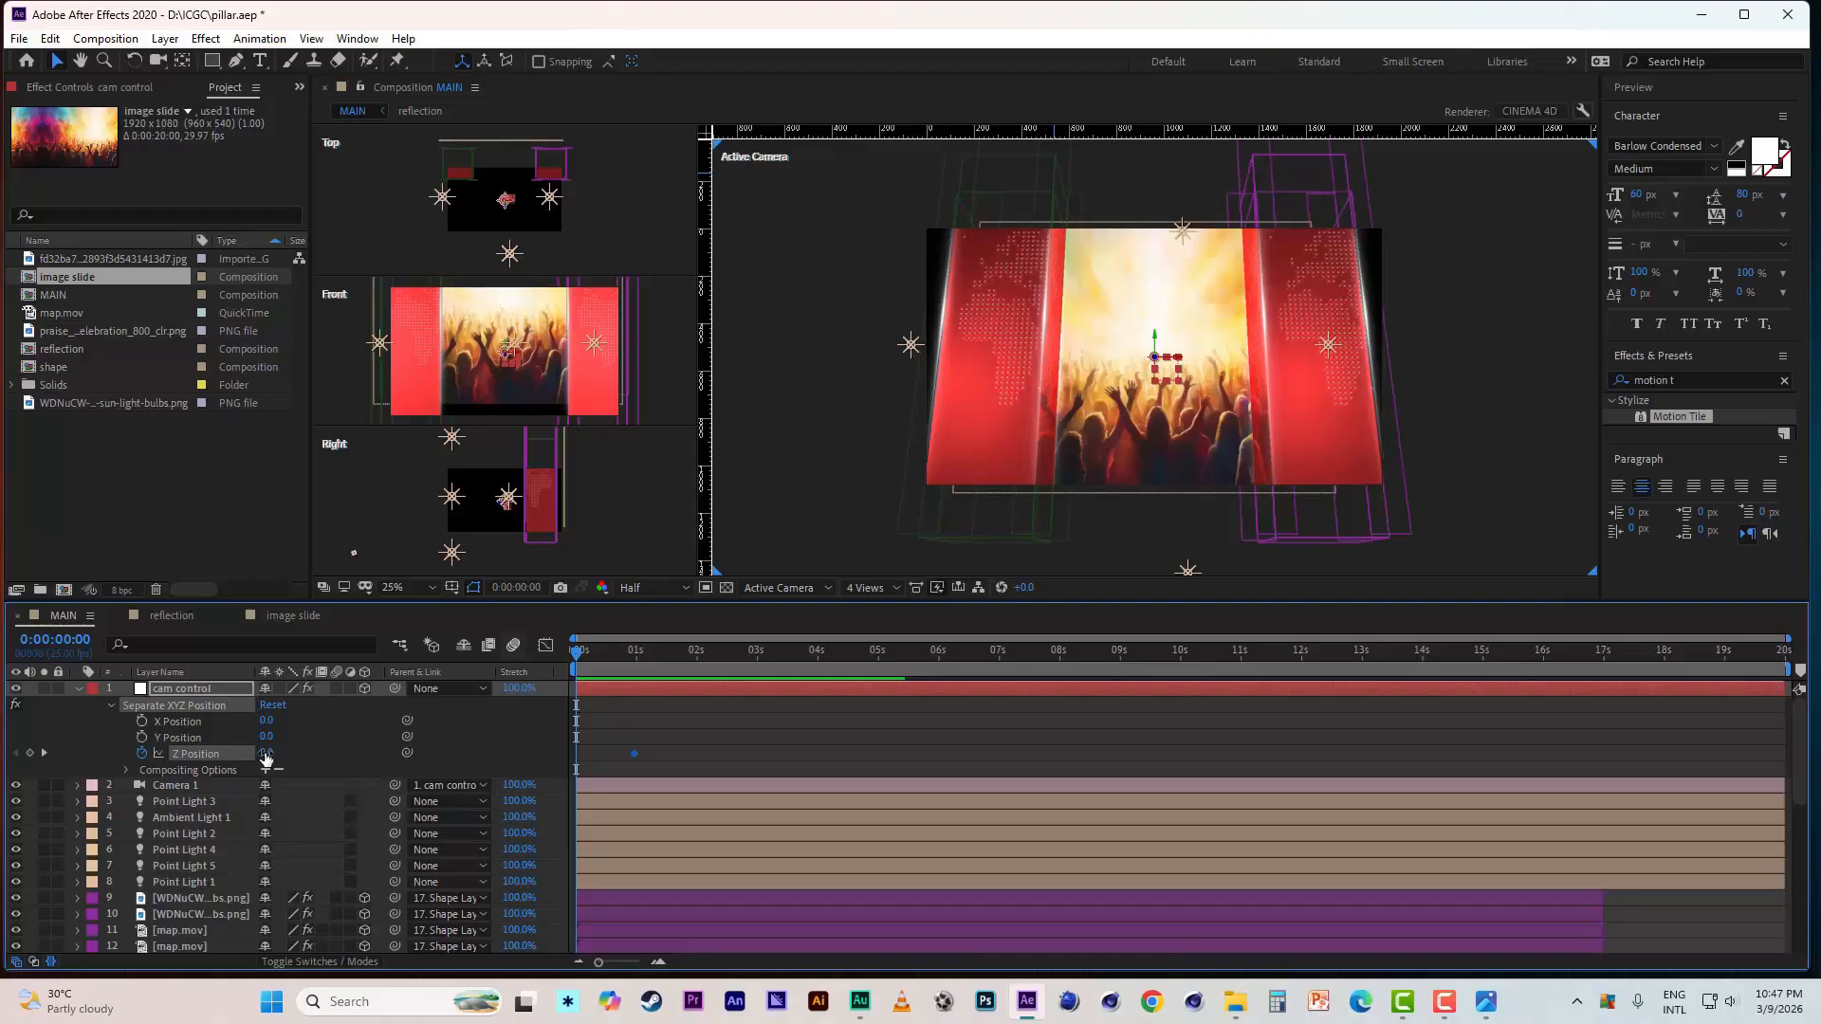
pyautogui.moveTo(266, 753); pyautogui.dragTo(617, 750)
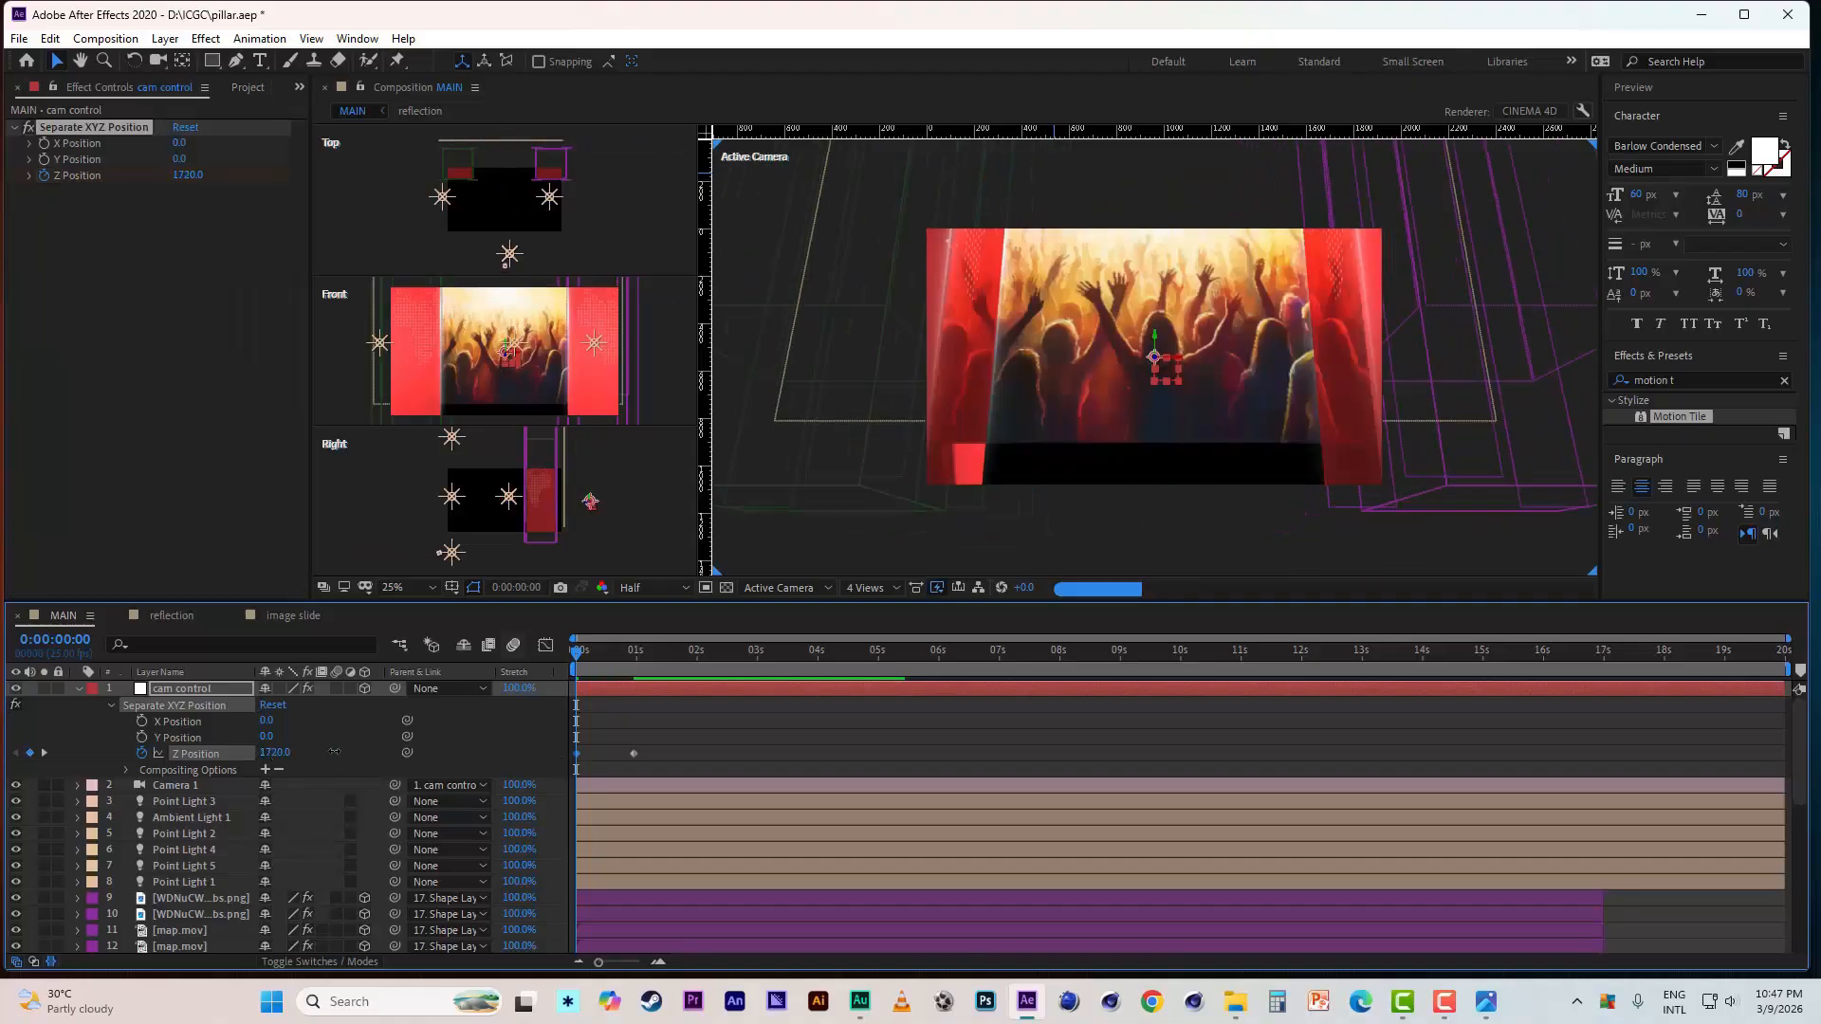
# - Keyframe cam control's effect Y Position at 0 at 0:00:00:24 and -290 at 0:00:00:00
pyautogui.click(635, 652)
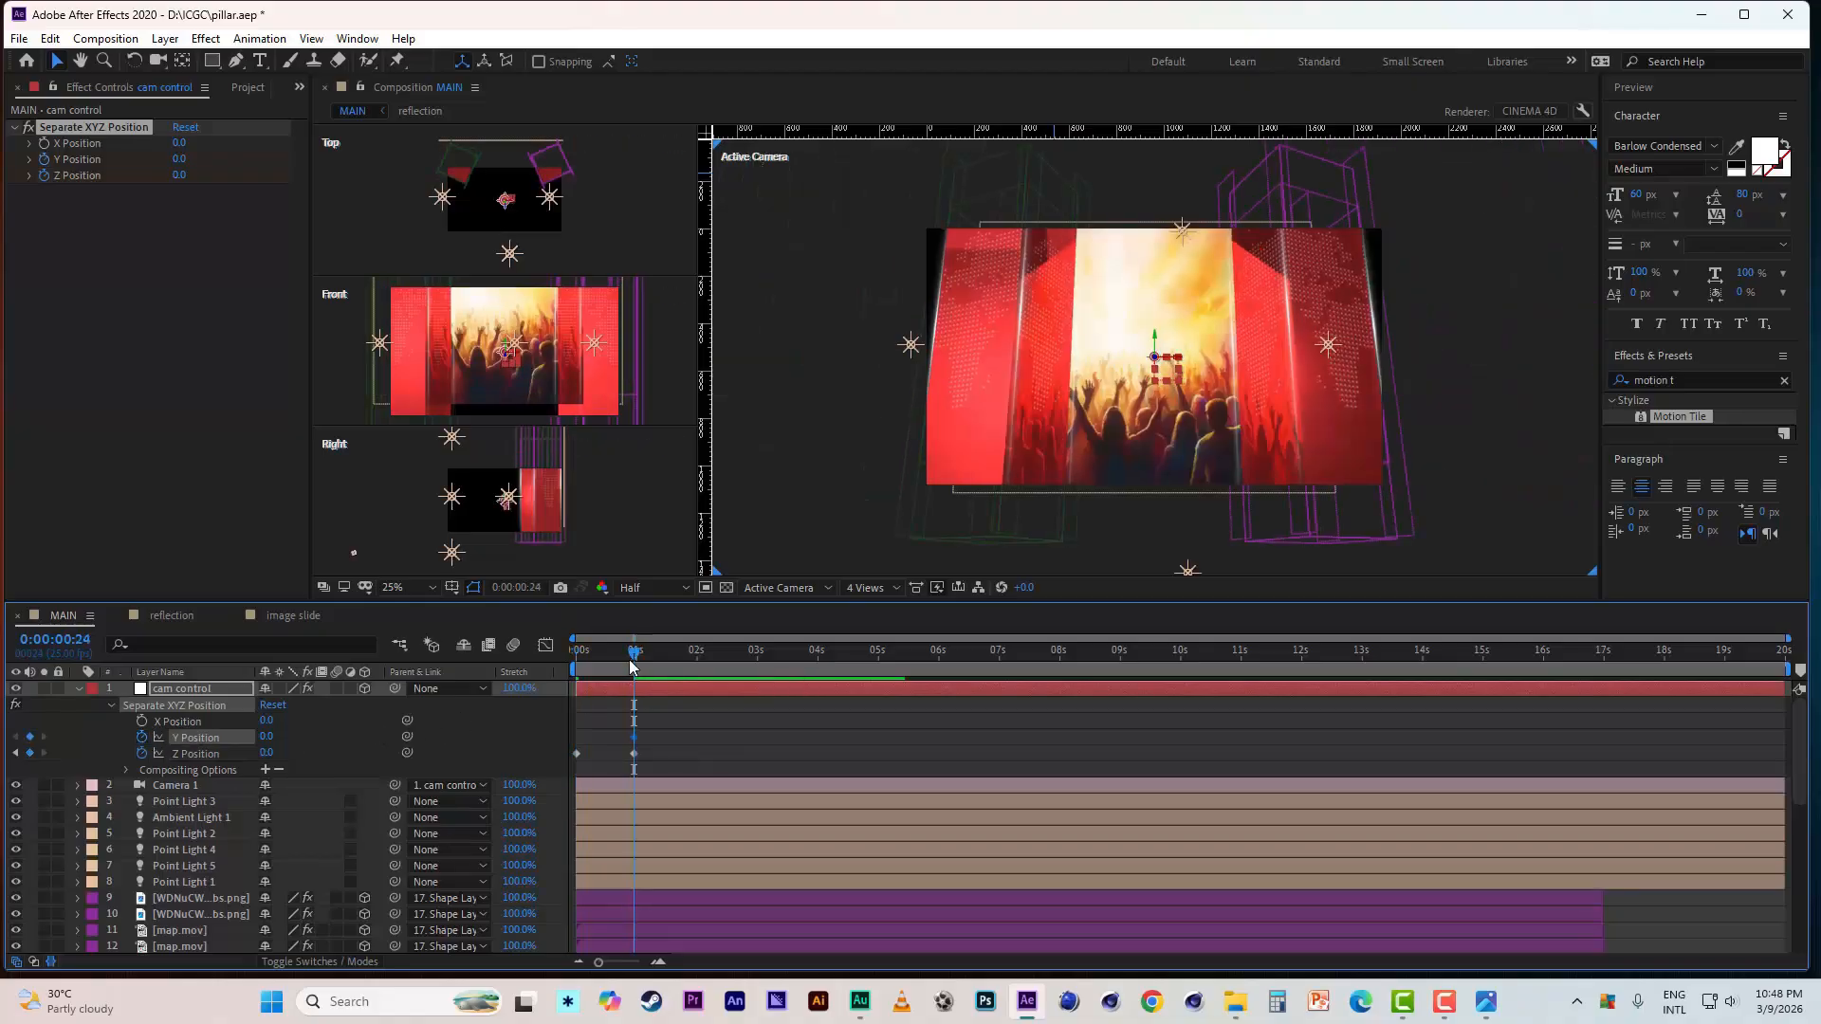
pyautogui.moveTo(612, 661); pyautogui.dragTo(527, 654)
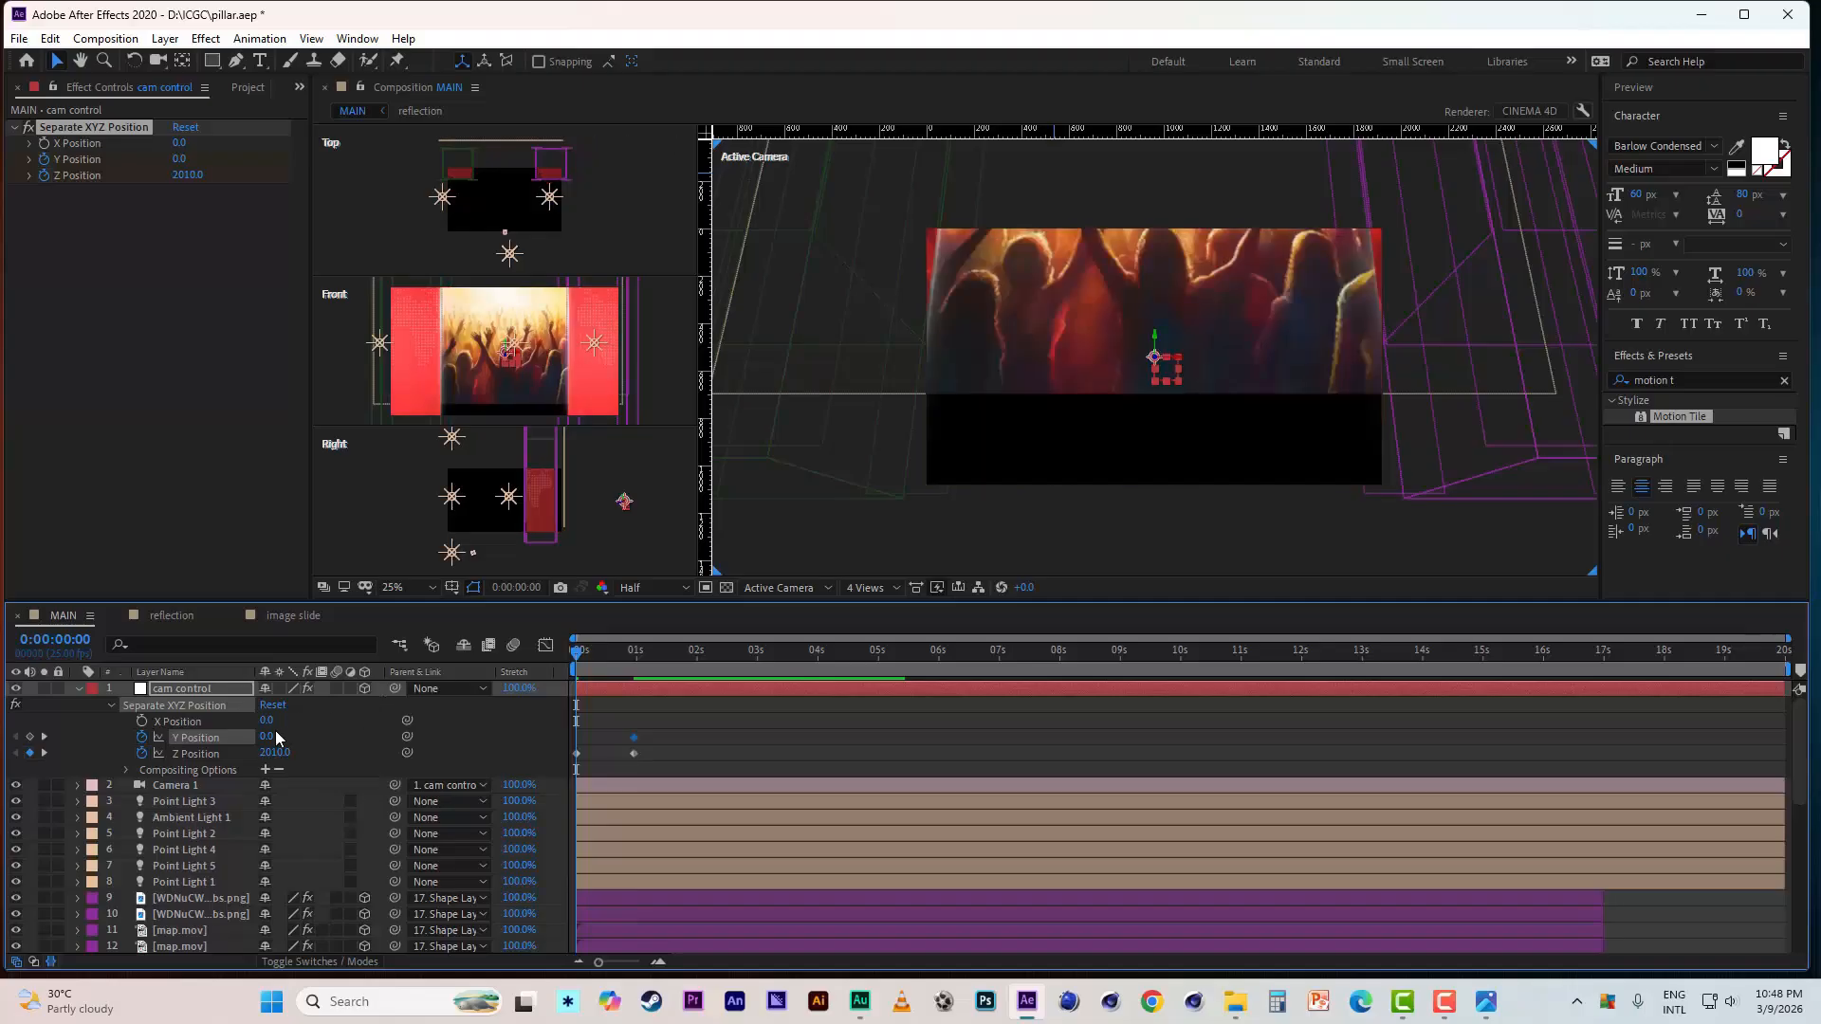
pyautogui.moveTo(268, 736); pyautogui.dragTo(315, 739)
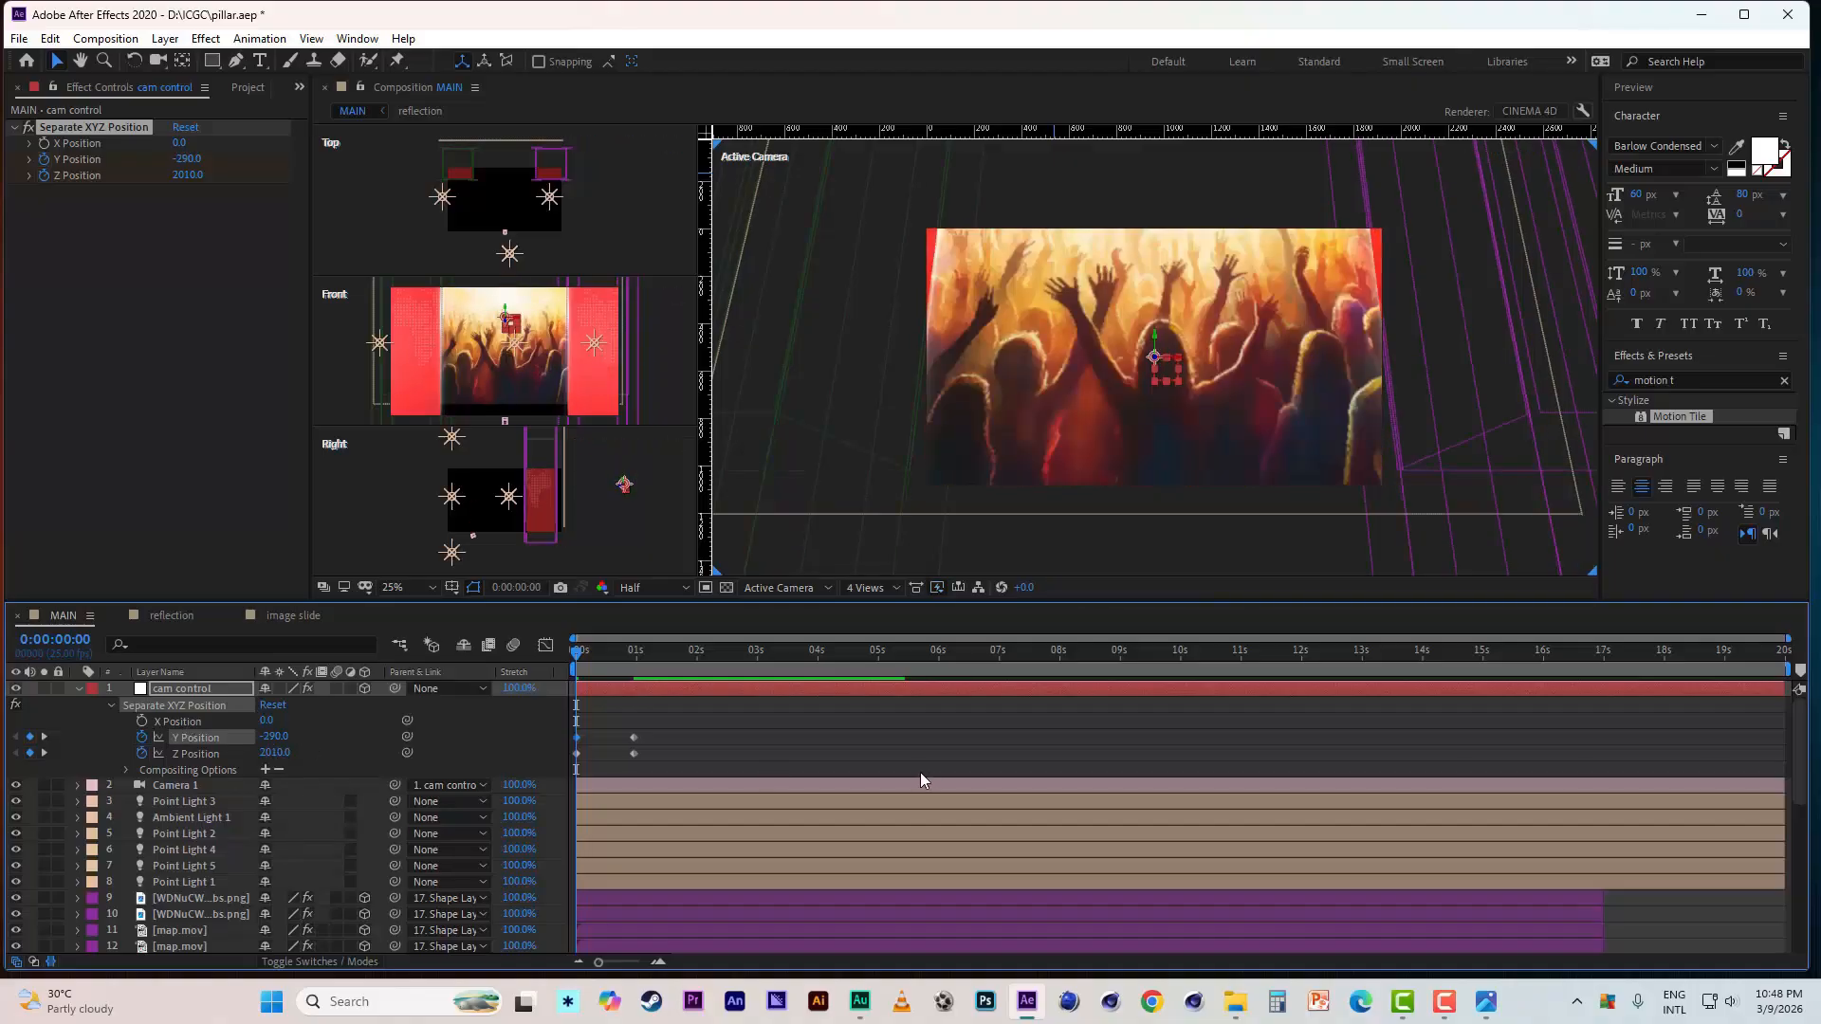
# - Preview the camera's opening move over the first seconds of the composition
pyautogui.press('space')
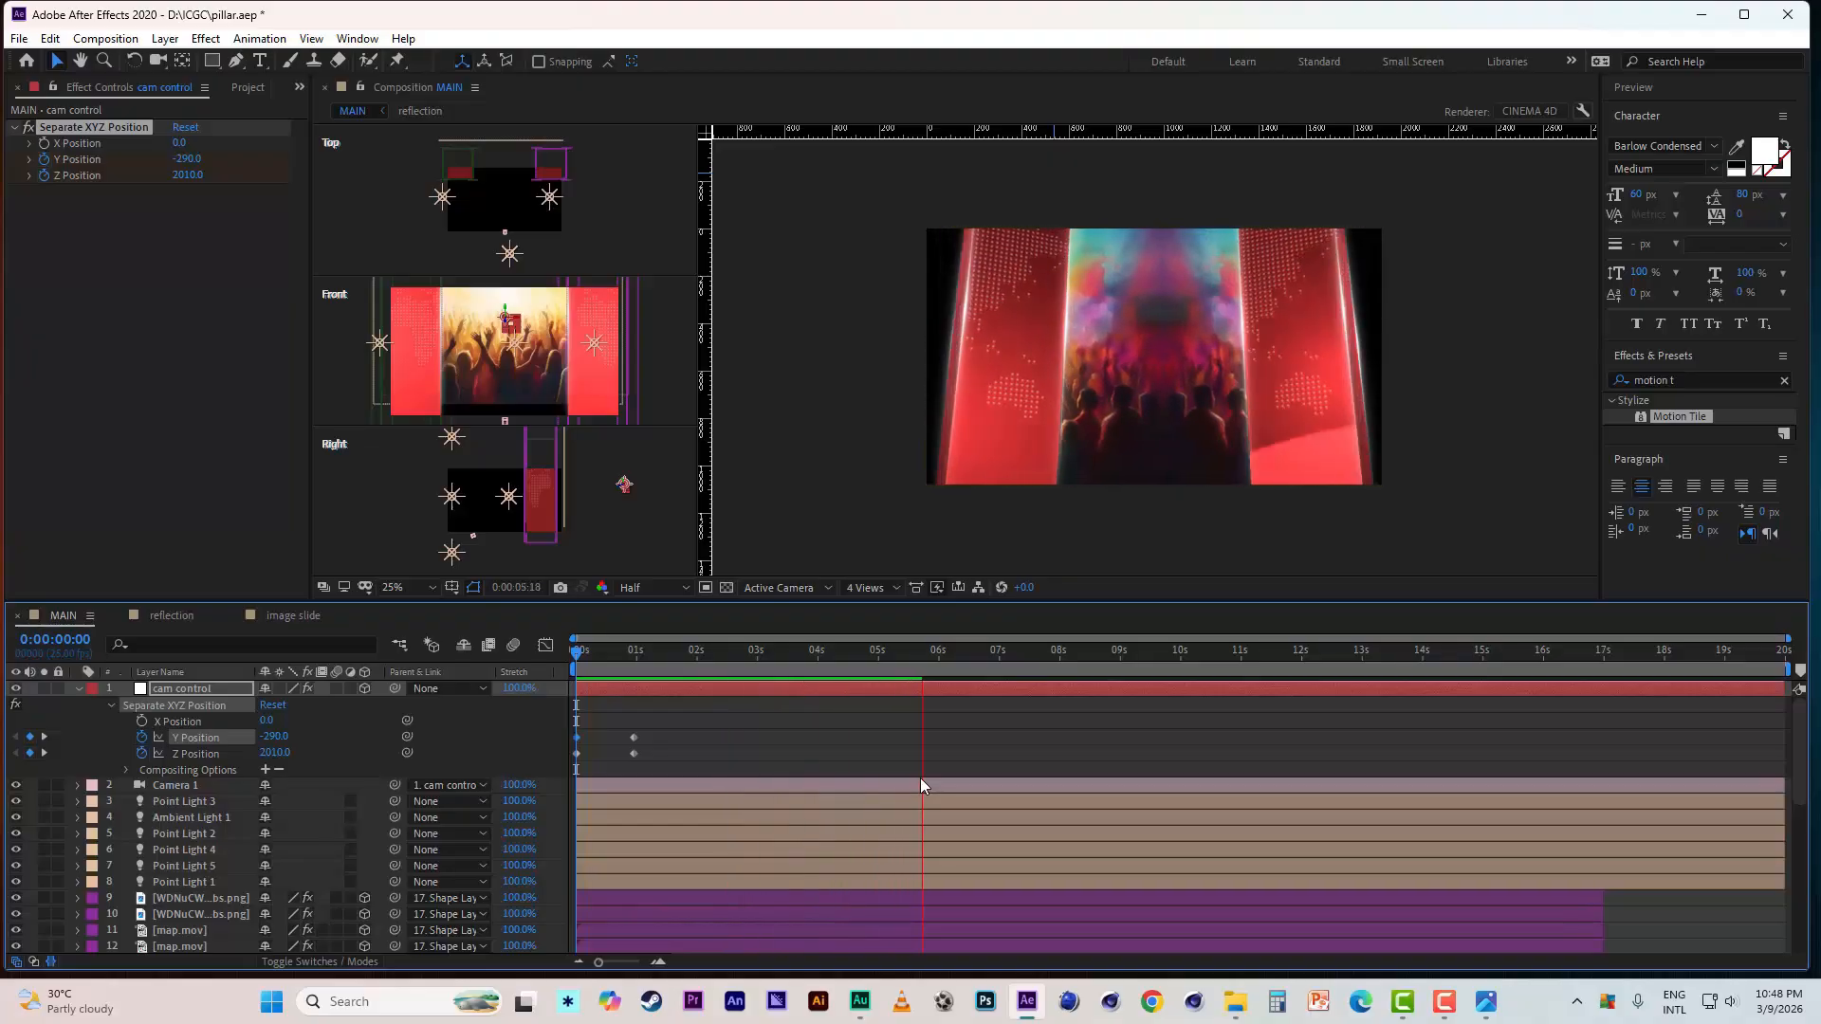
pyautogui.click(605, 653)
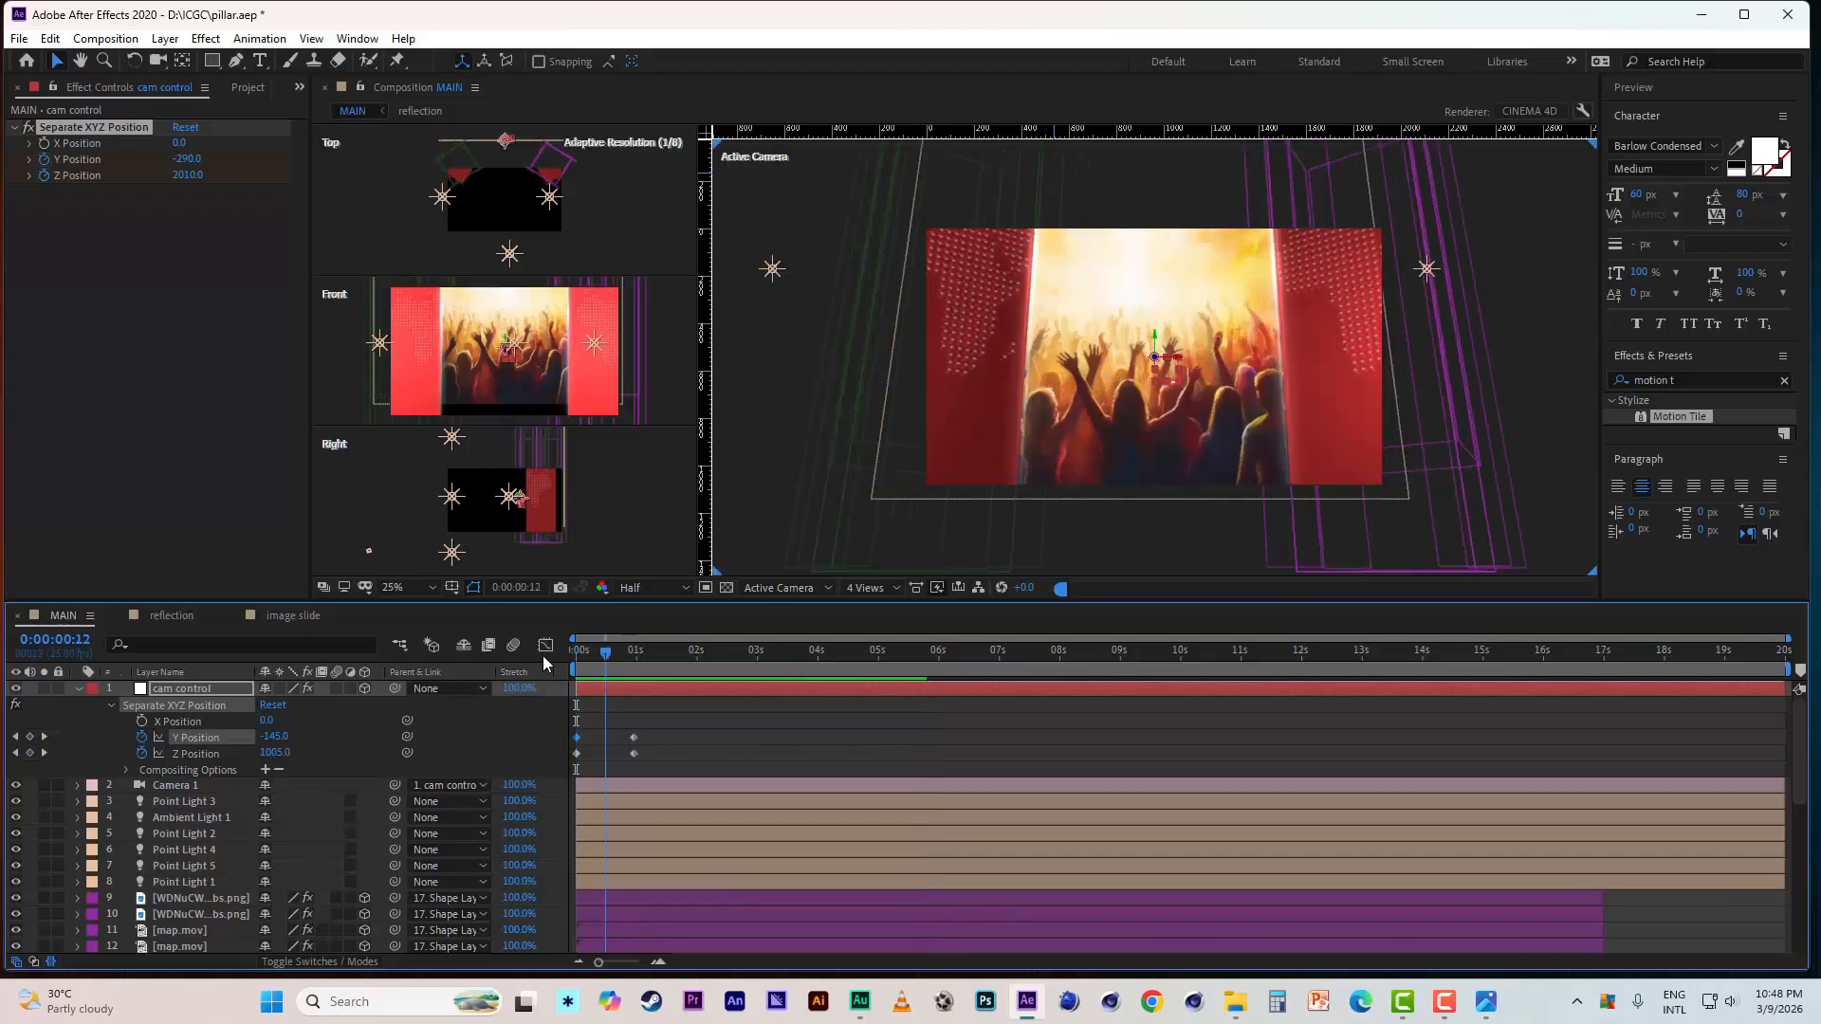
pyautogui.press('space')
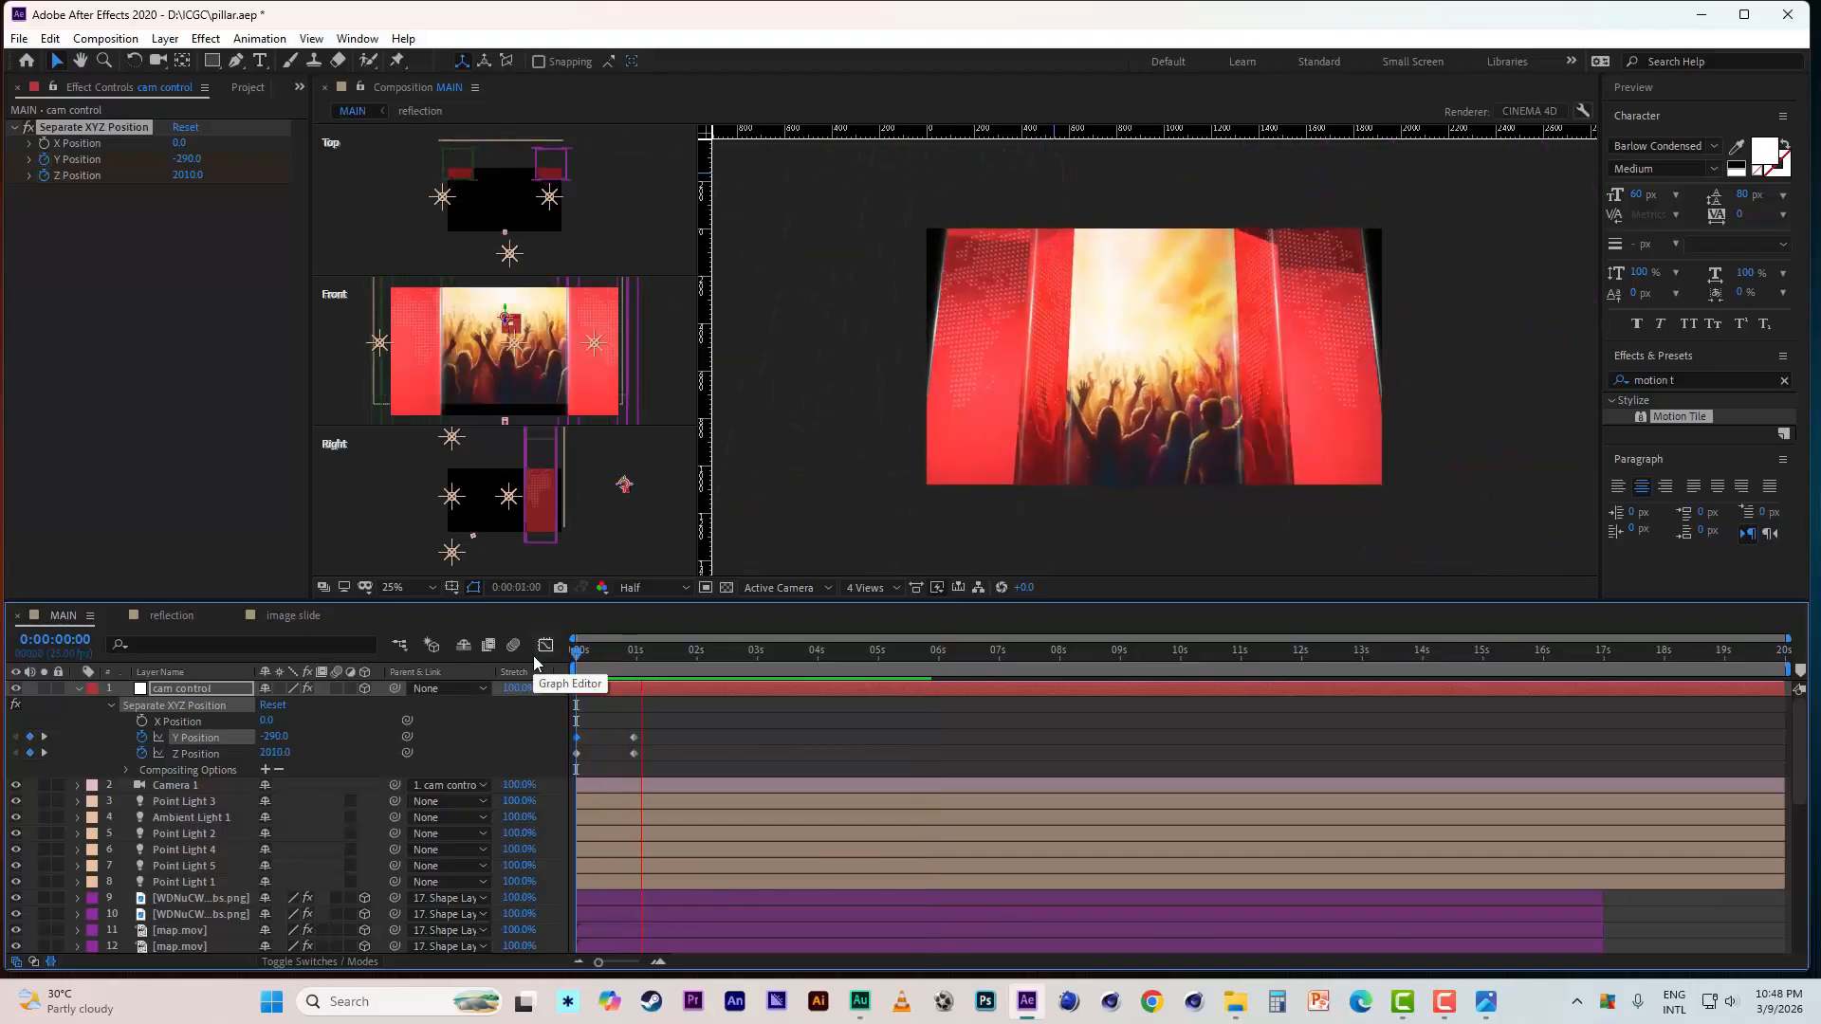
pyautogui.press('space')
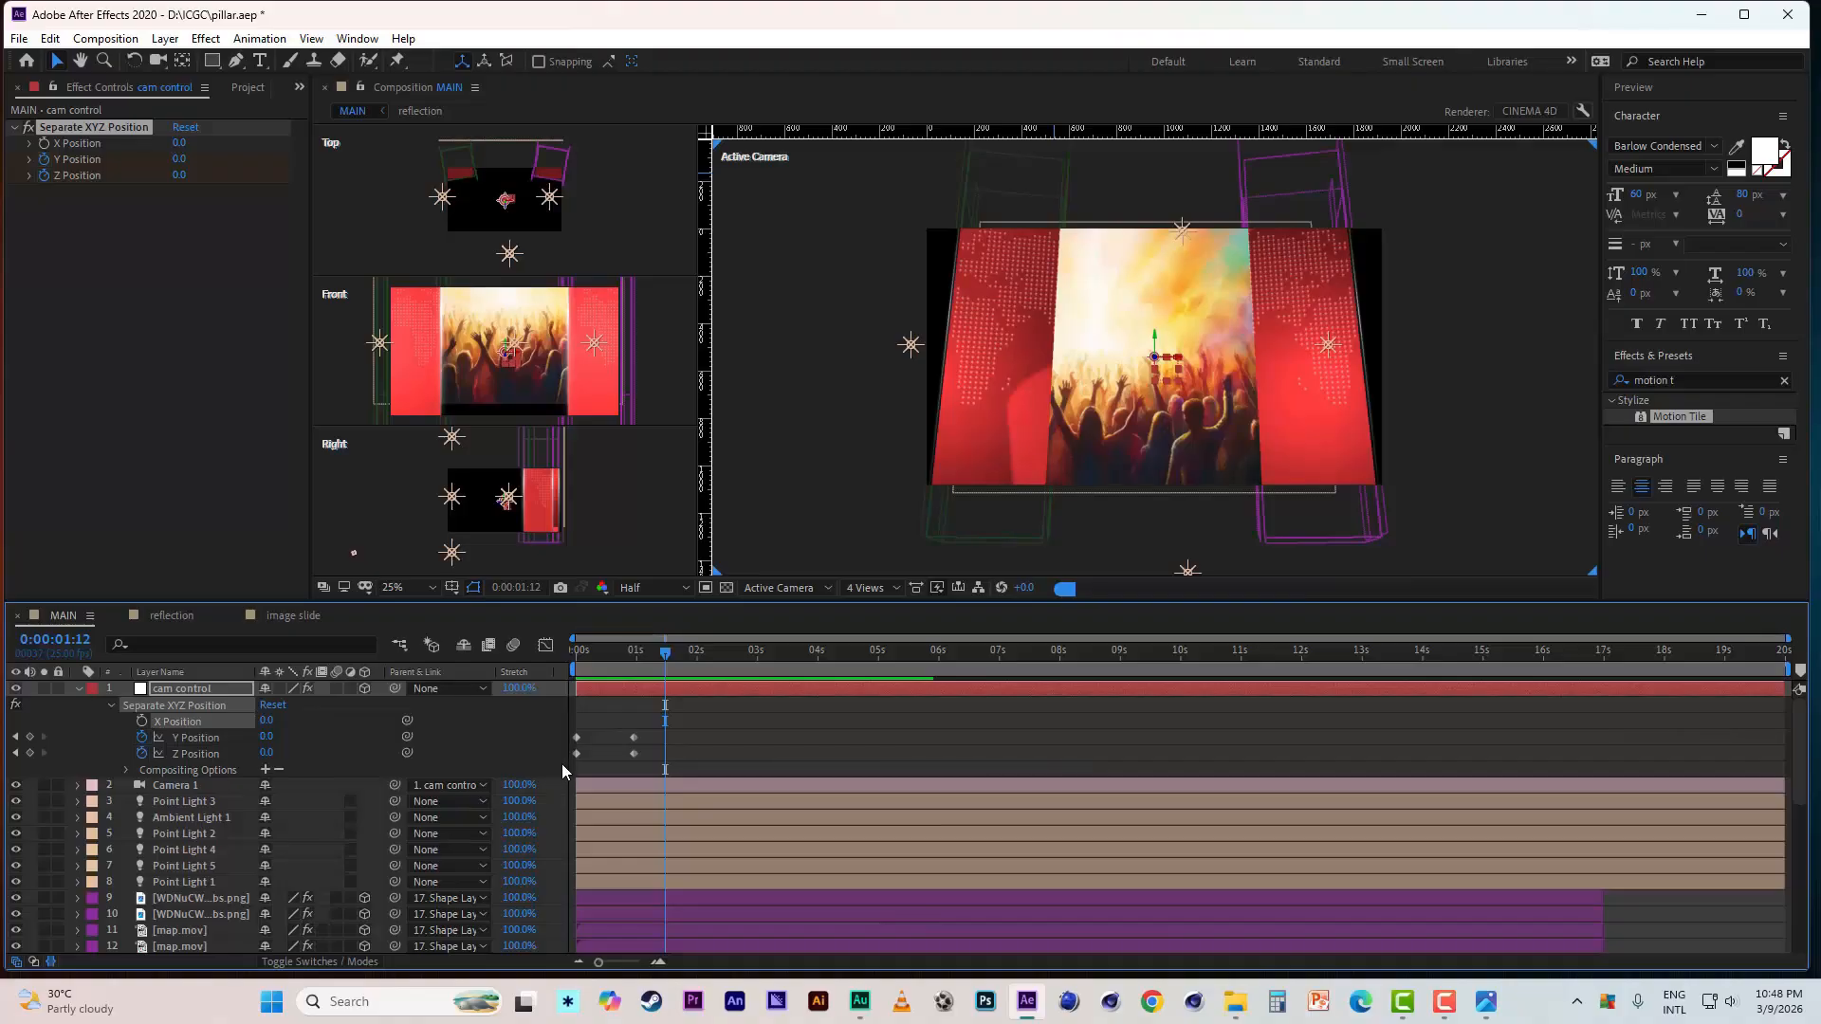
# - Apply Easy Ease to all of cam control's Y Position and Z Position keyframes
pyautogui.moveTo(680, 719); pyautogui.dragTo(571, 761)
pyautogui.rightClick(633, 762)
pyautogui.moveTo(699, 742)
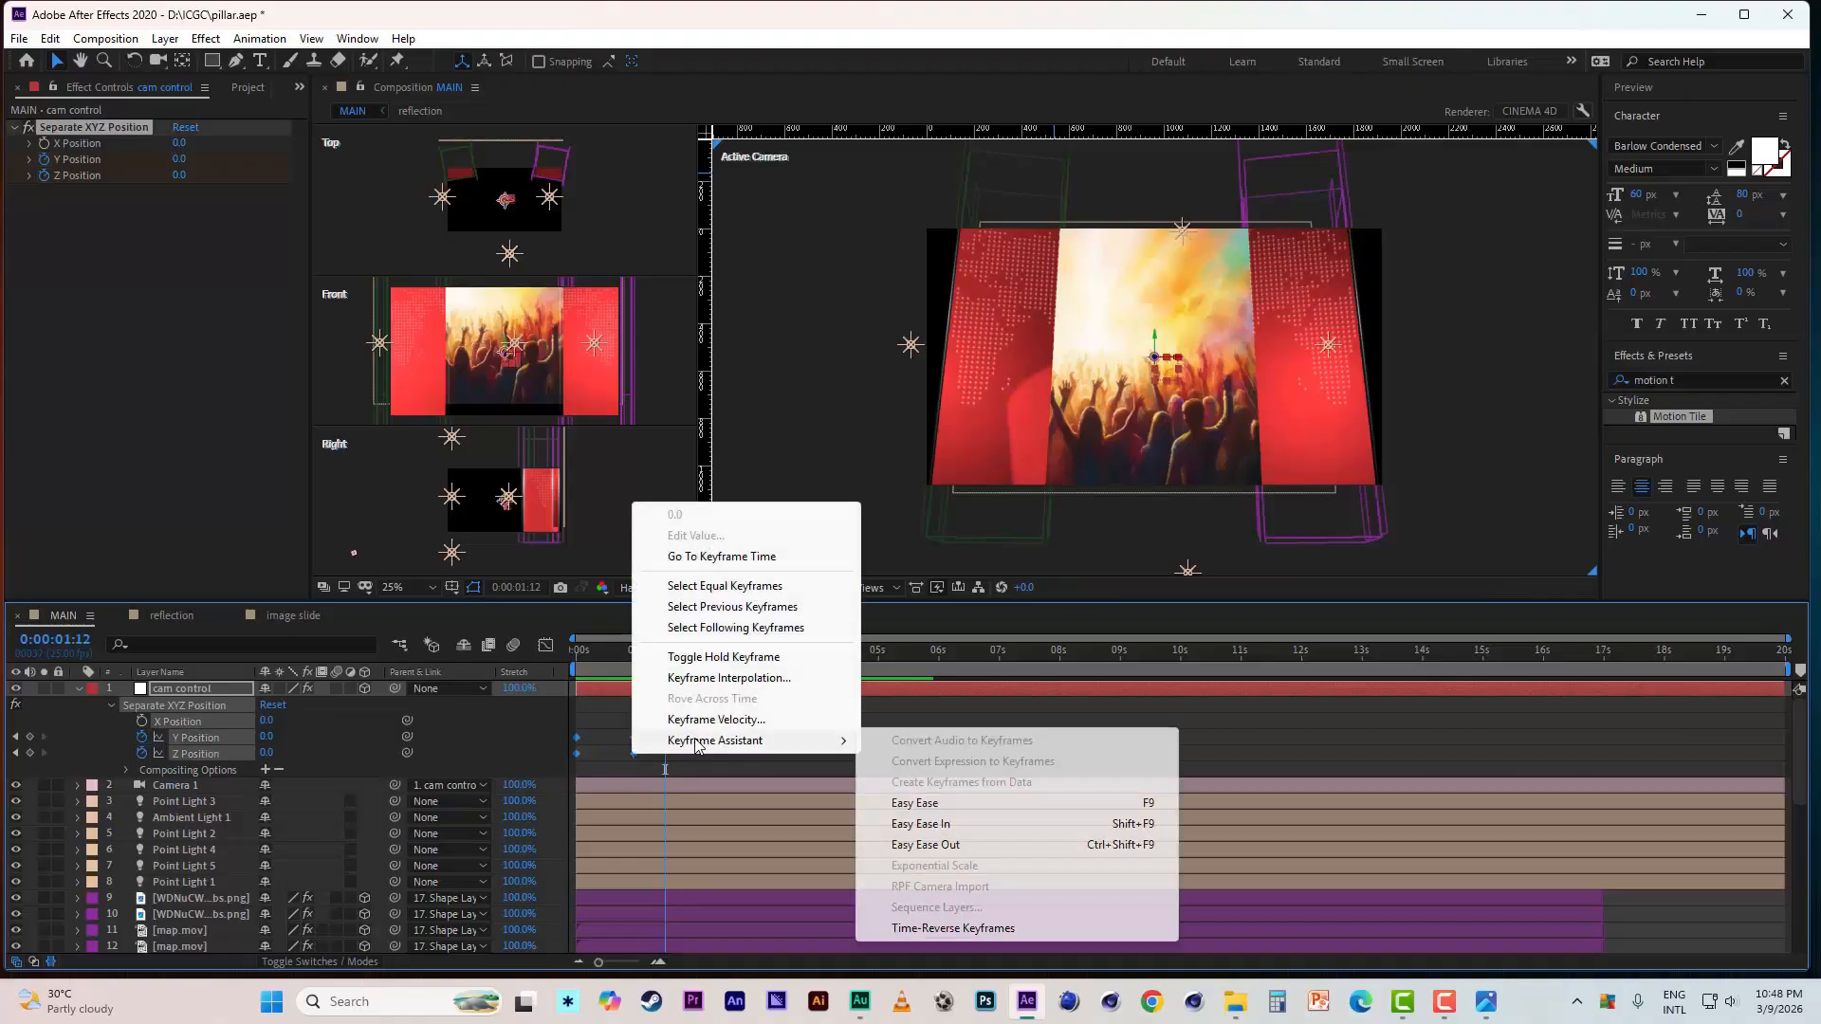
pyautogui.click(900, 804)
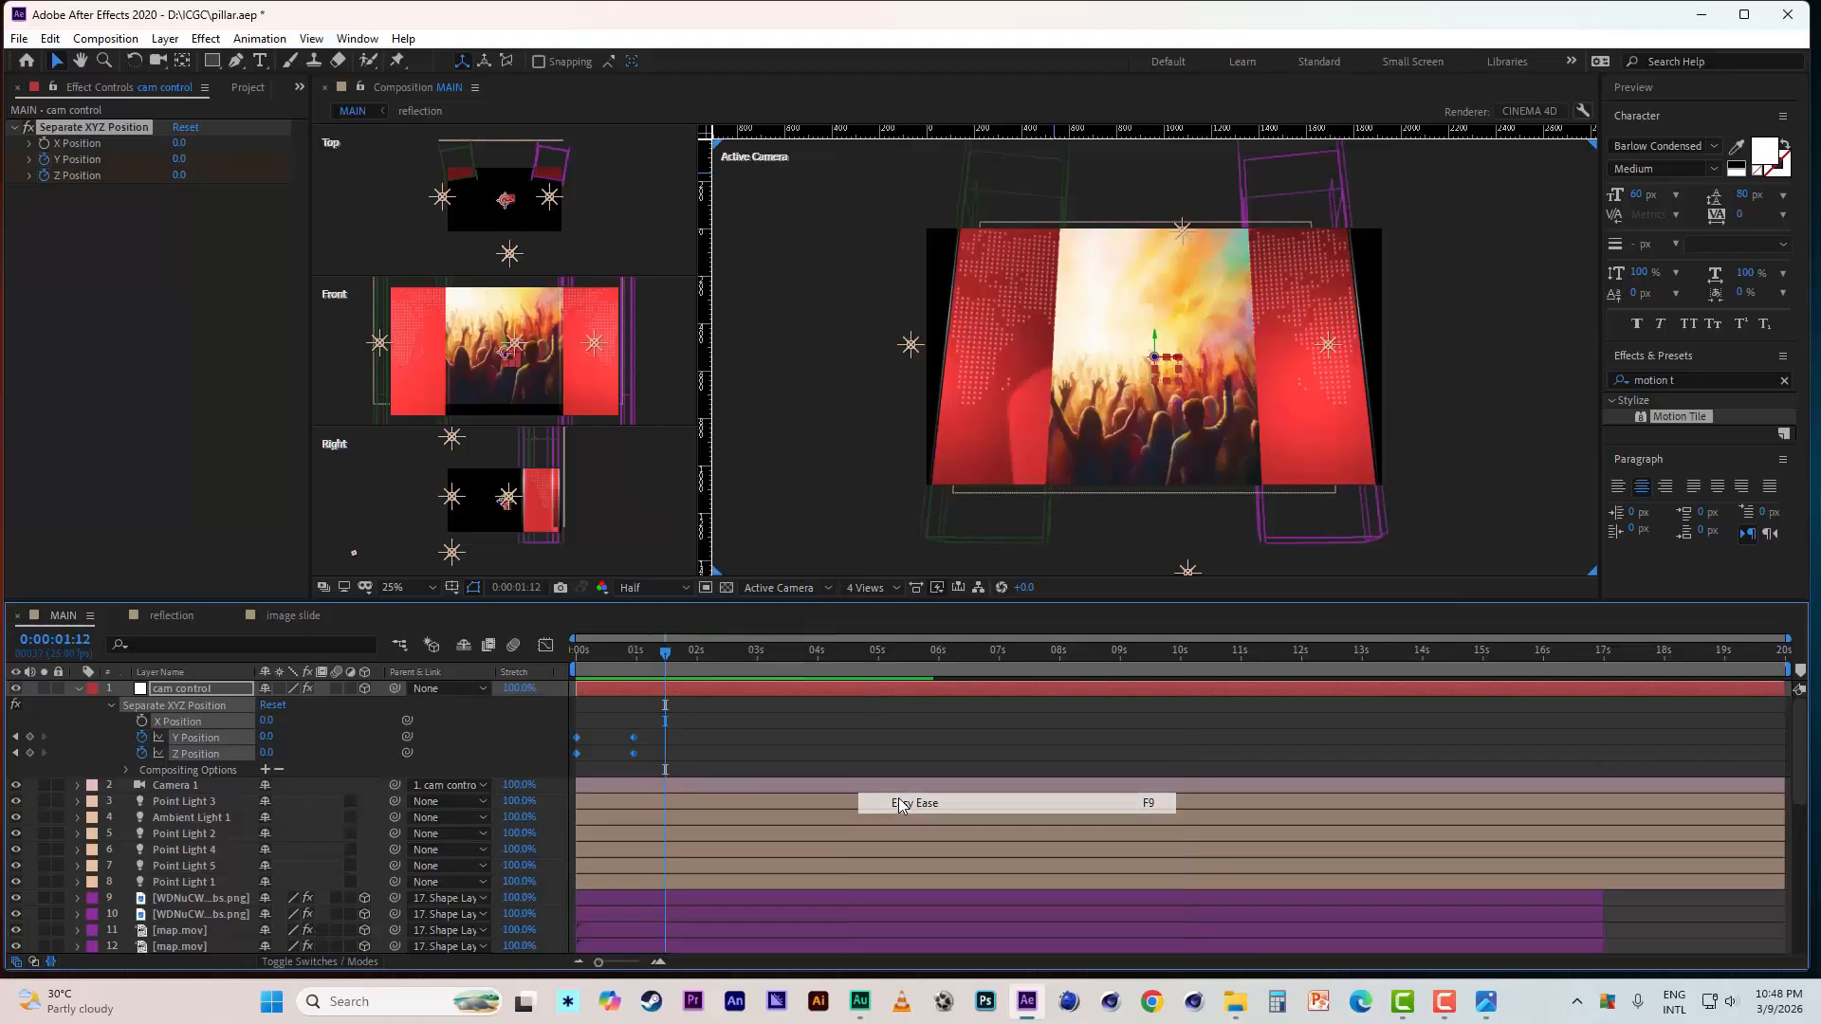
pyautogui.click(692, 743)
# - Lengthen the incoming ease of the Y Position end keyframe in the speed graph so the move peaks early and slows down gradually
pyautogui.click(634, 736)
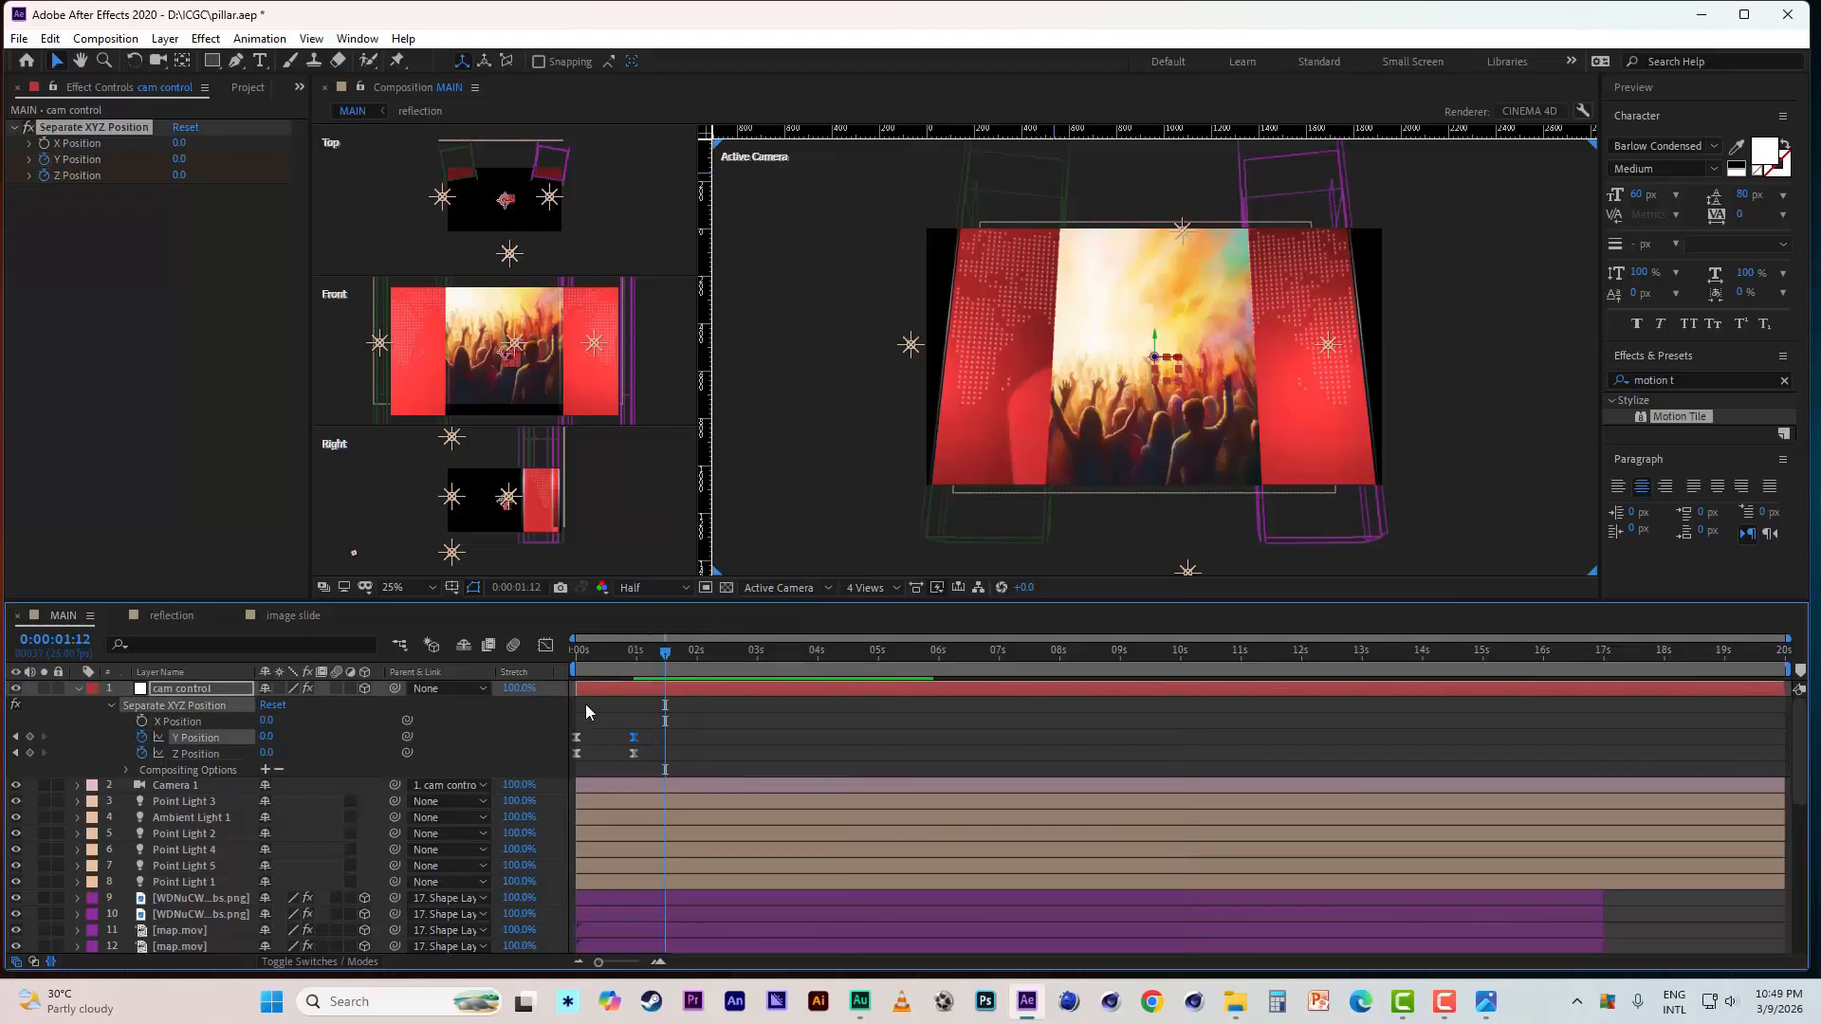
pyautogui.click(545, 646)
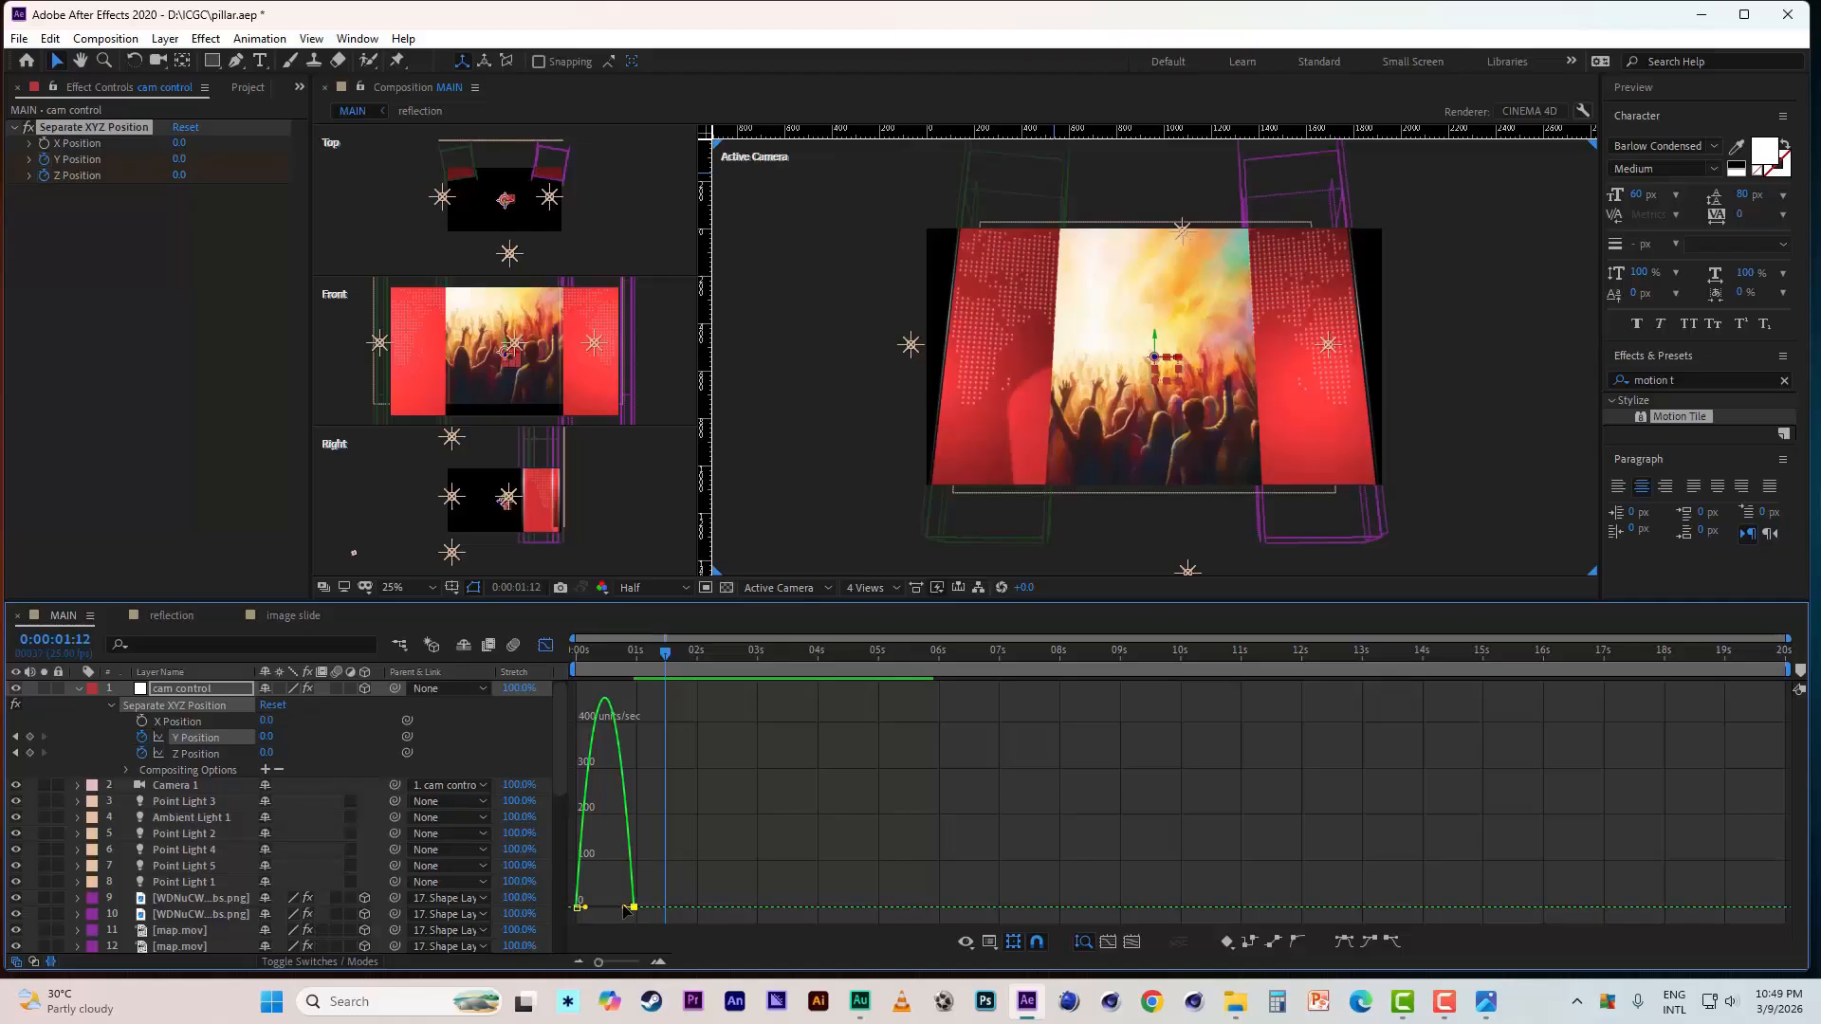
pyautogui.moveTo(610, 912); pyautogui.dragTo(596, 776)
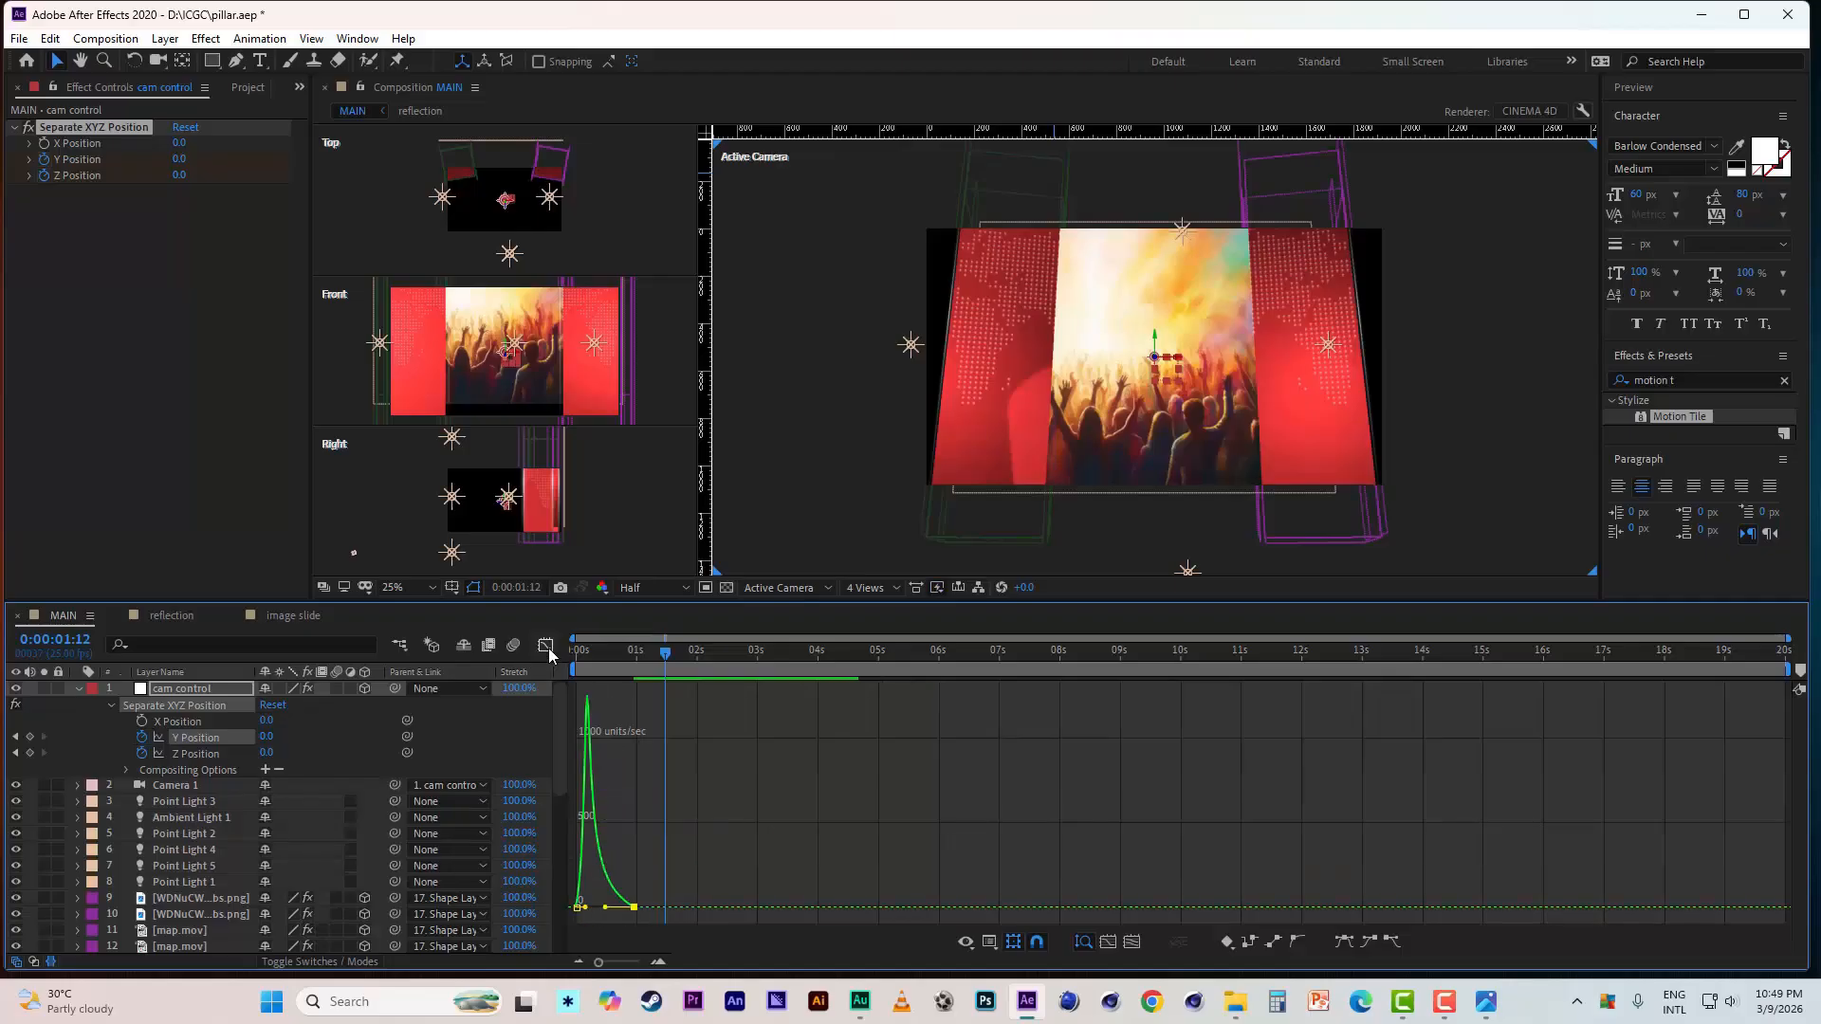
pyautogui.click(545, 646)
# - Lengthen the incoming ease of cam control's Z Position end keyframe in the speed graph so the move peaks early and slows gradually
pyautogui.click(634, 753)
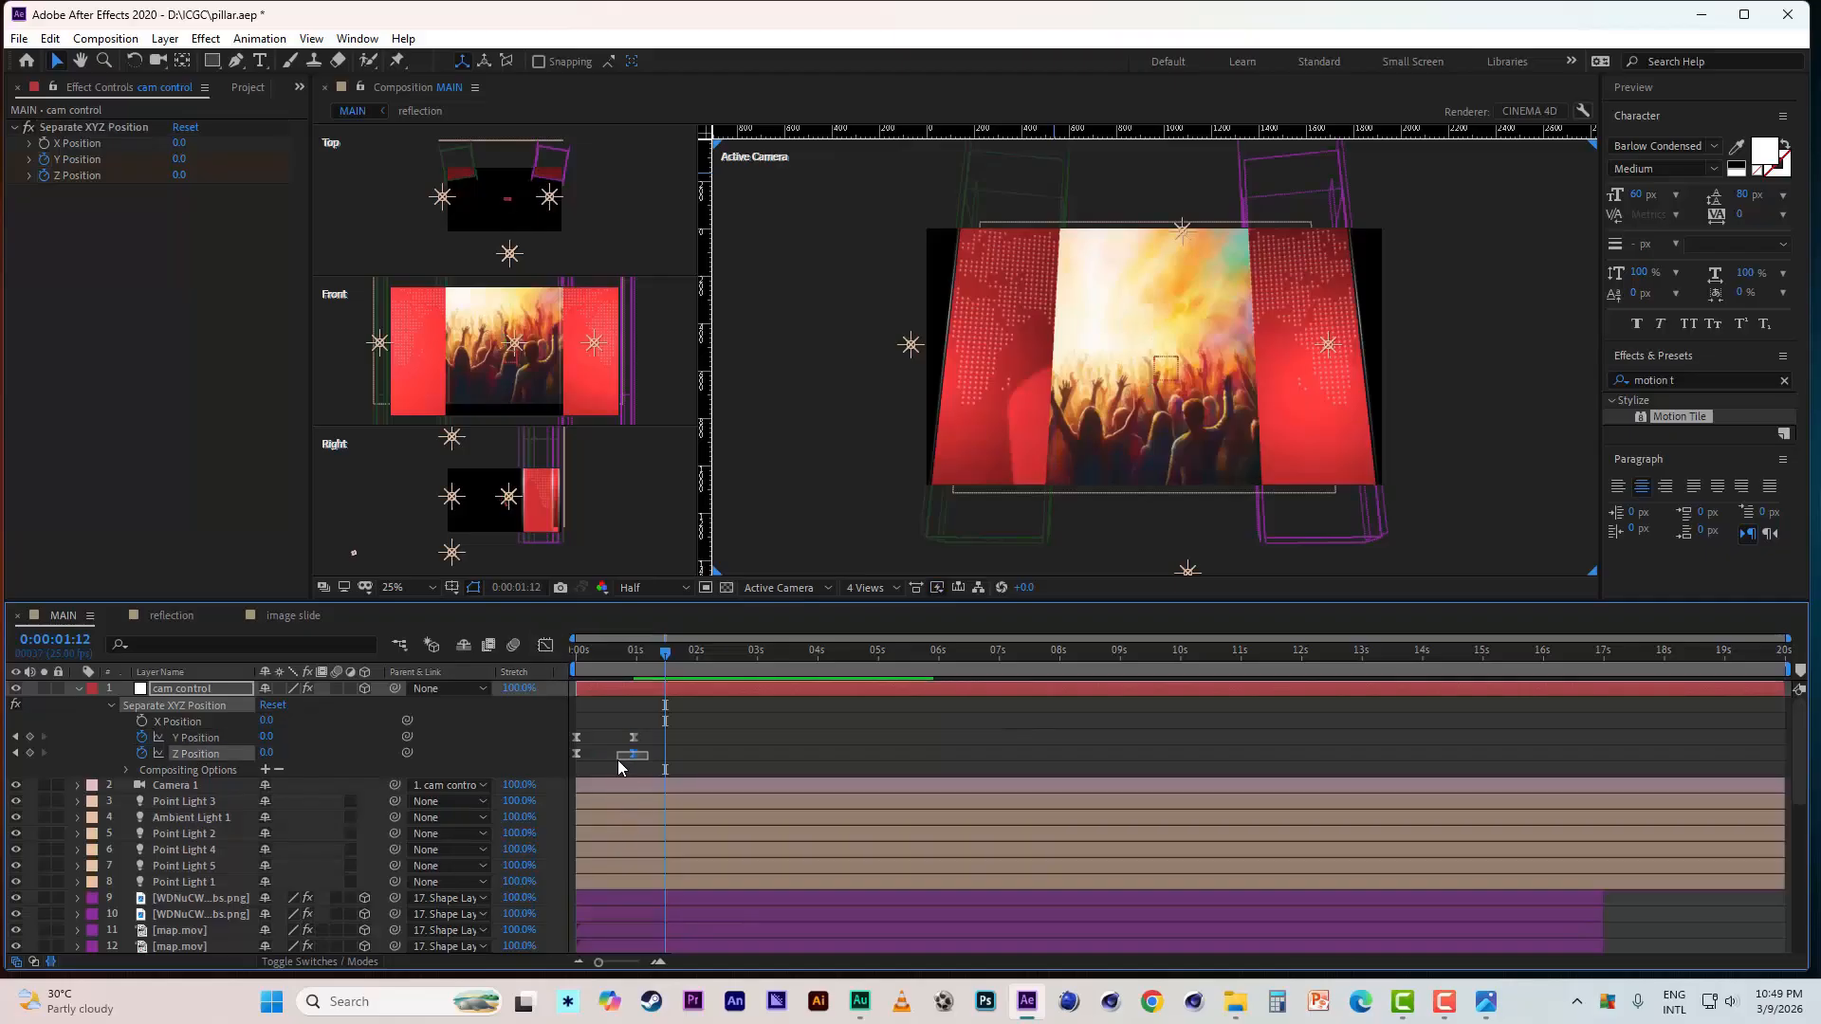
pyautogui.click(546, 646)
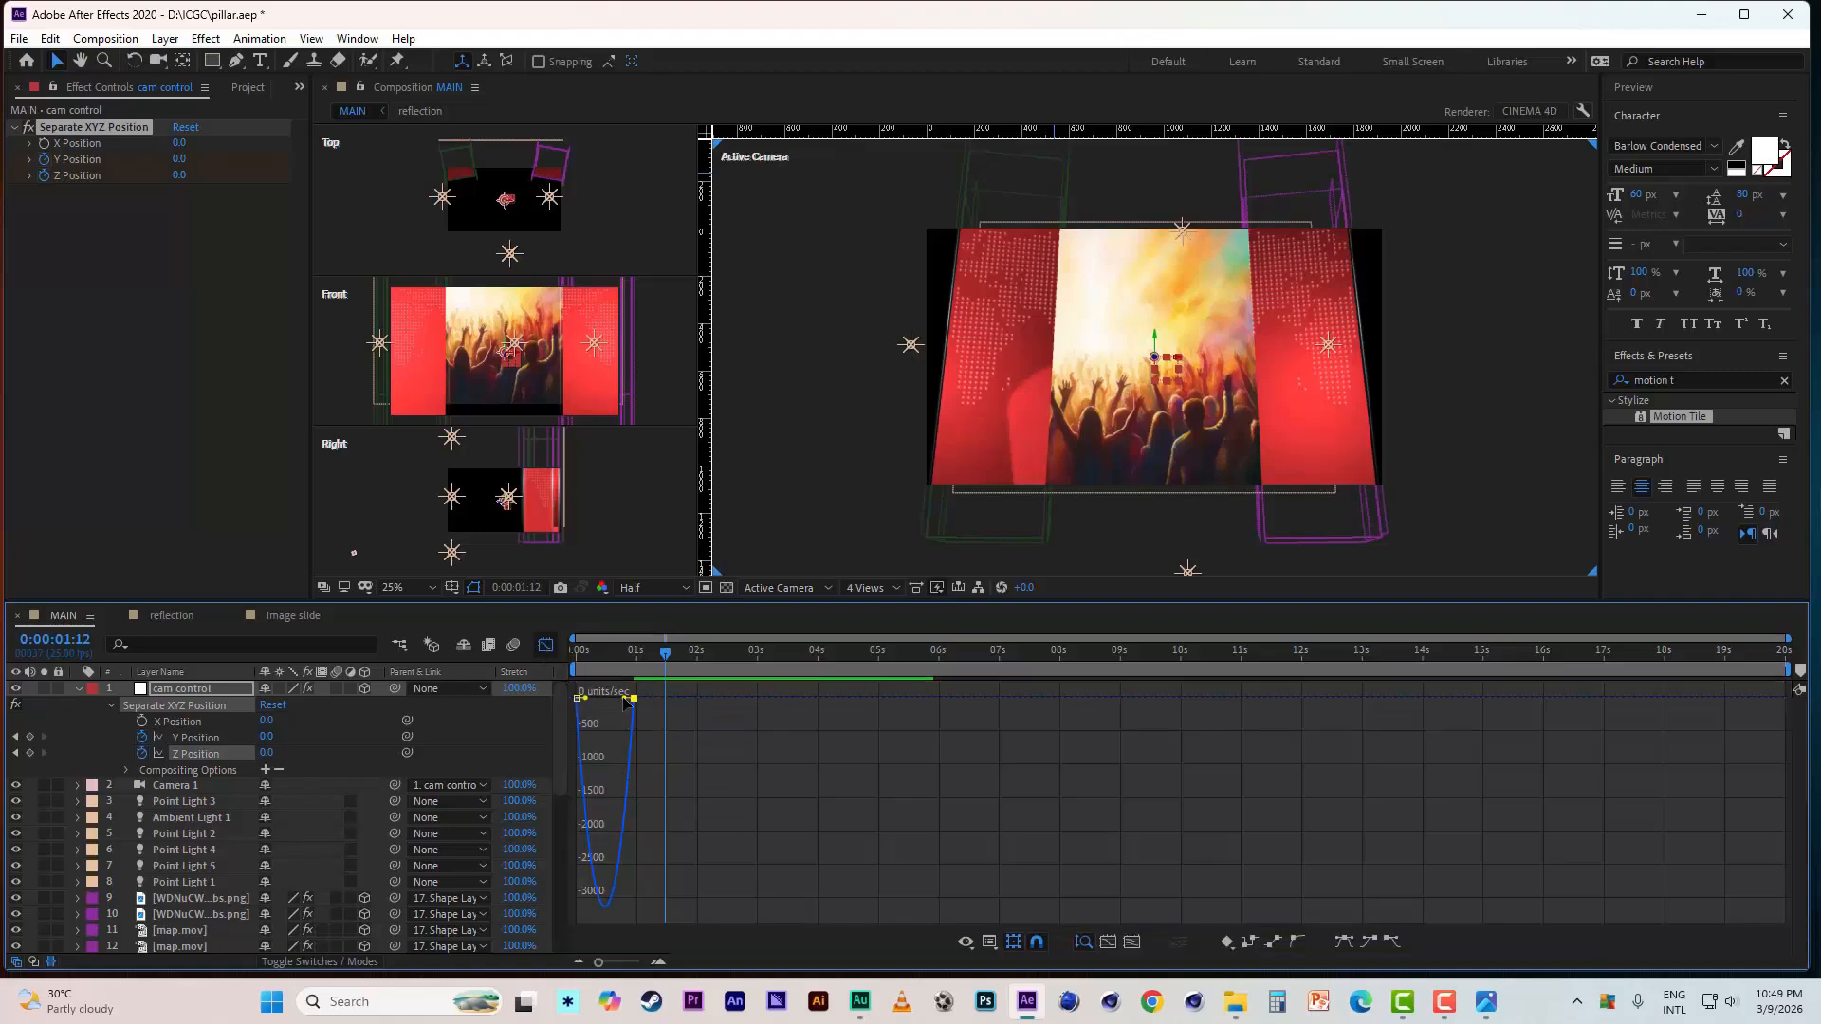
pyautogui.moveTo(625, 698); pyautogui.dragTo(604, 653)
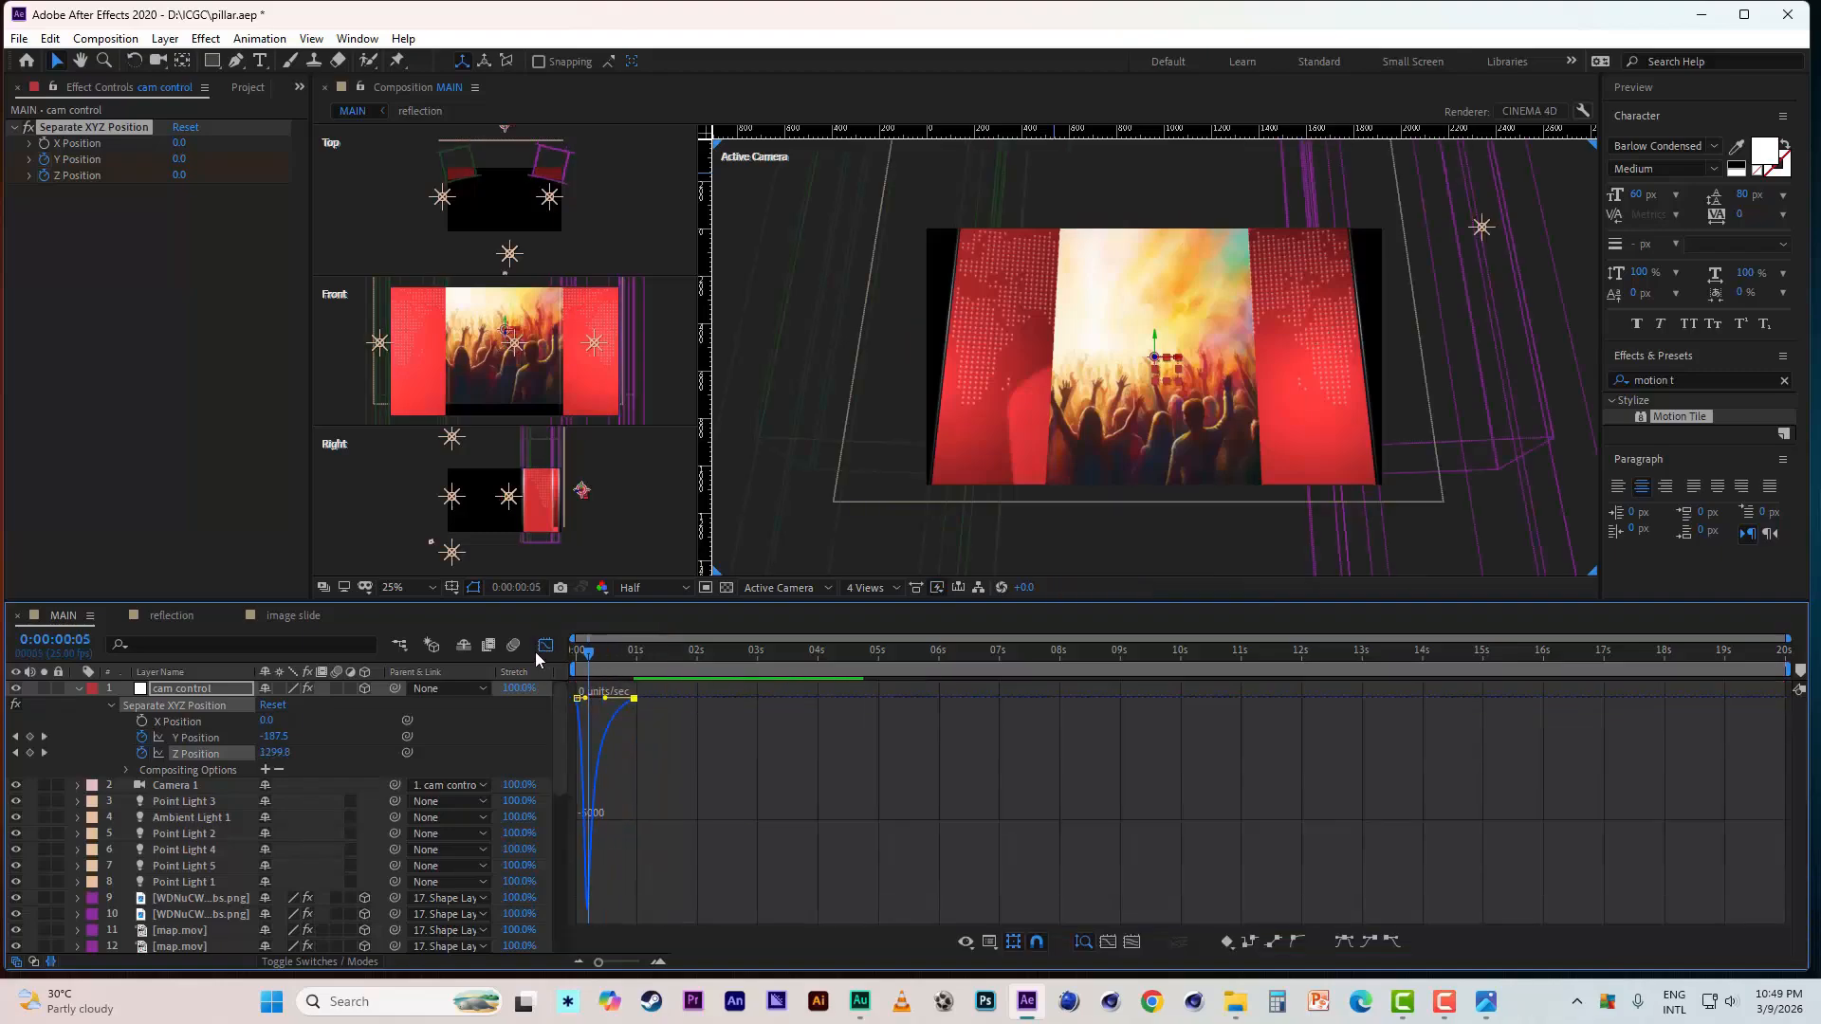
# - Close the graph editor and play the eased opening camera move from the start several times to judge its speed
pyautogui.press('space')
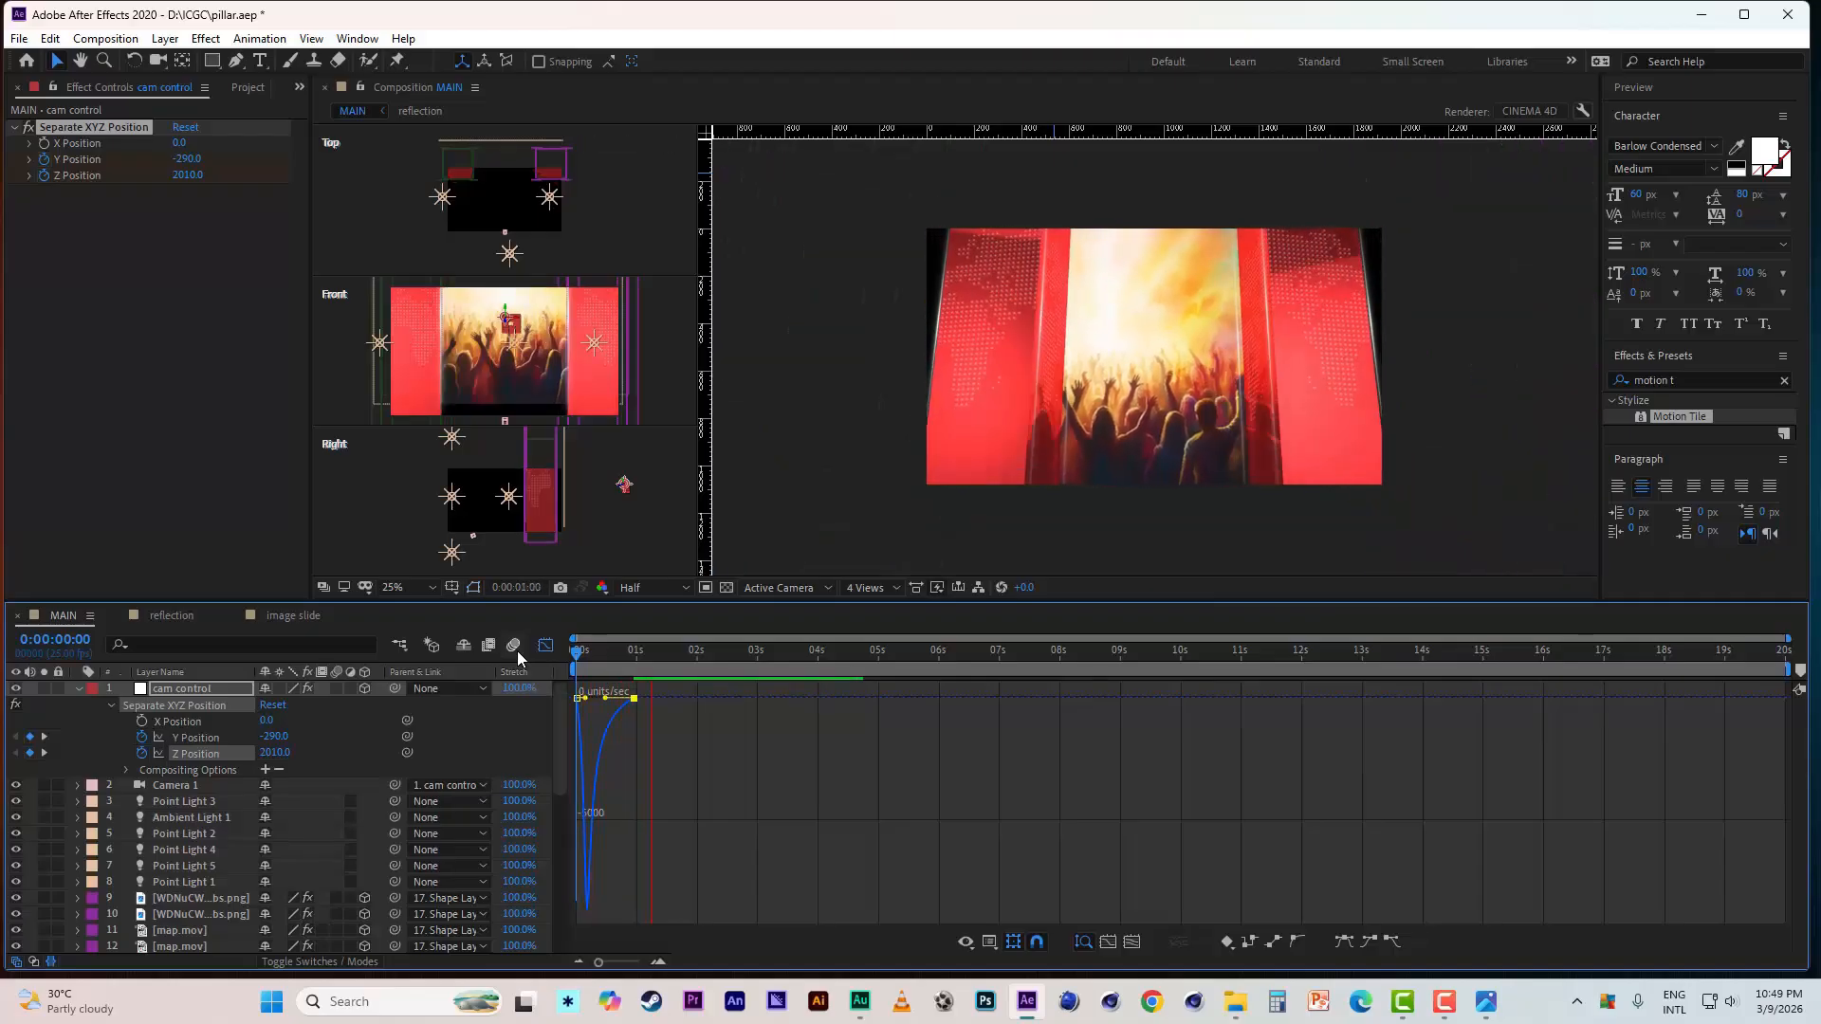
pyautogui.press('k')
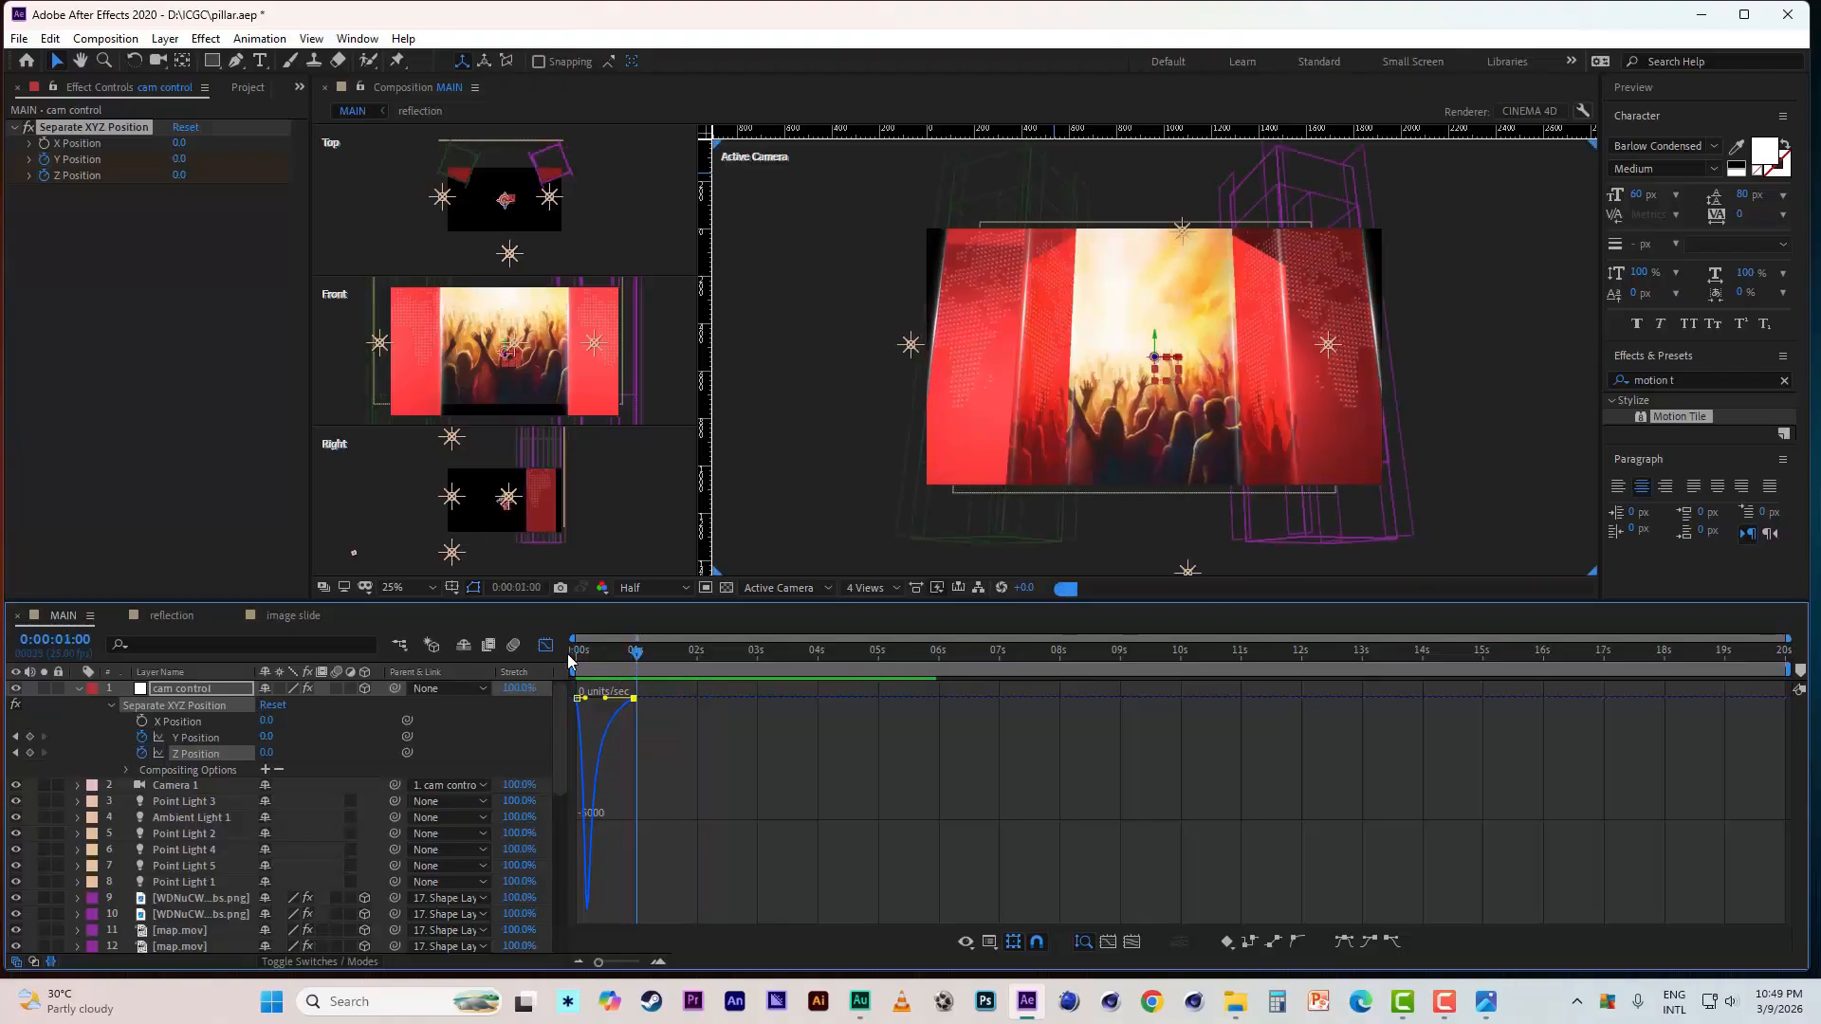
pyautogui.click(545, 645)
pyautogui.press('space')
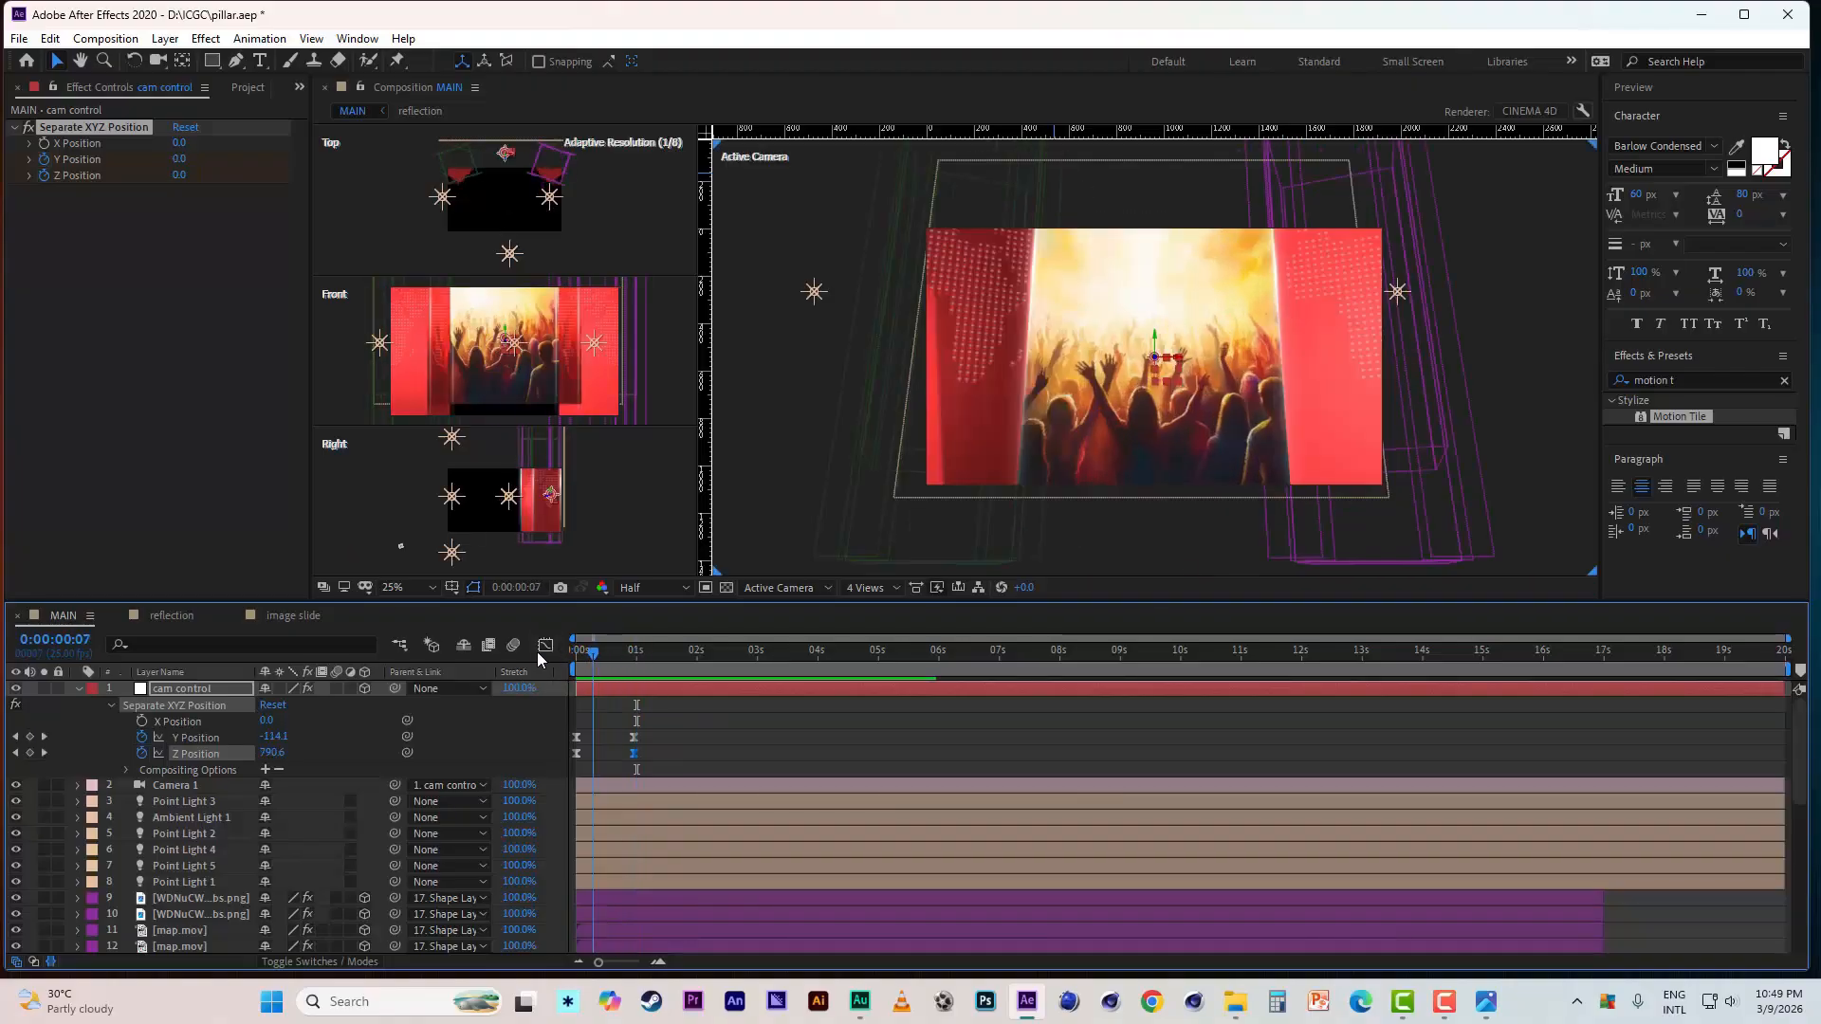
pyautogui.moveTo(537, 651); pyautogui.dragTo(528, 652)
pyautogui.press('space')
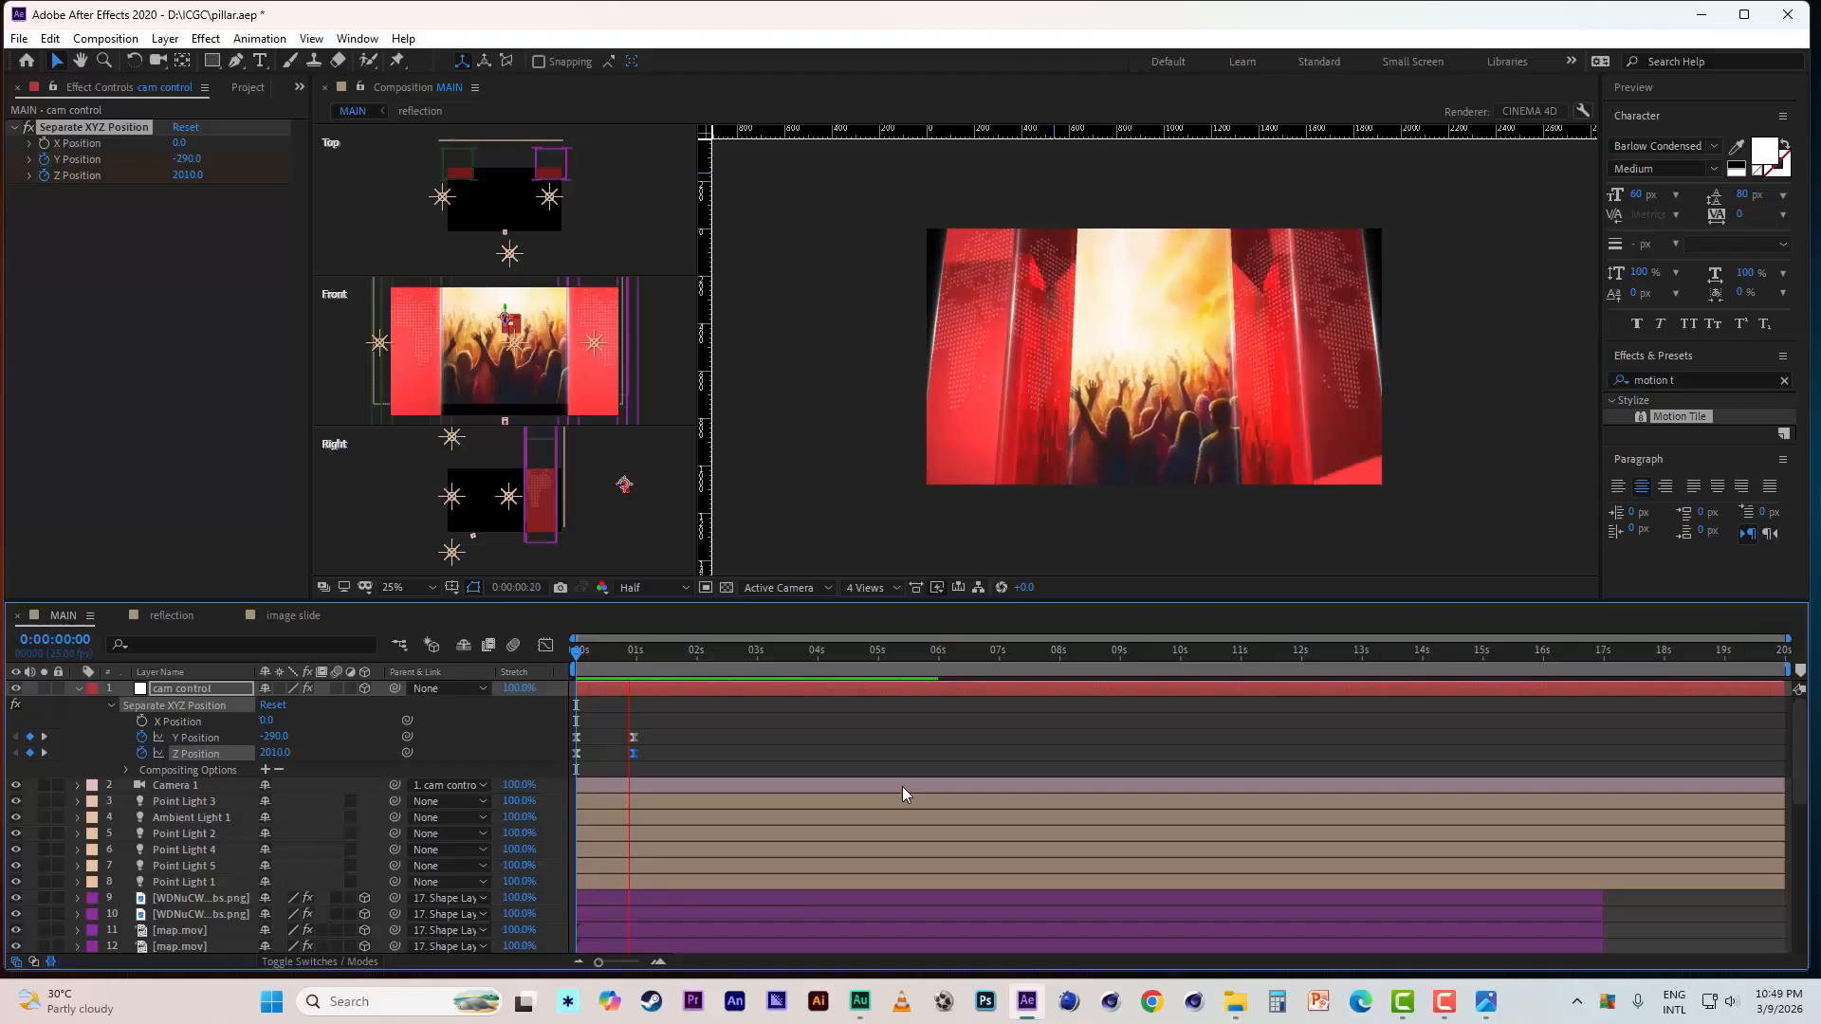
pyautogui.press('space')
pyautogui.moveTo(660, 652); pyautogui.dragTo(534, 652)
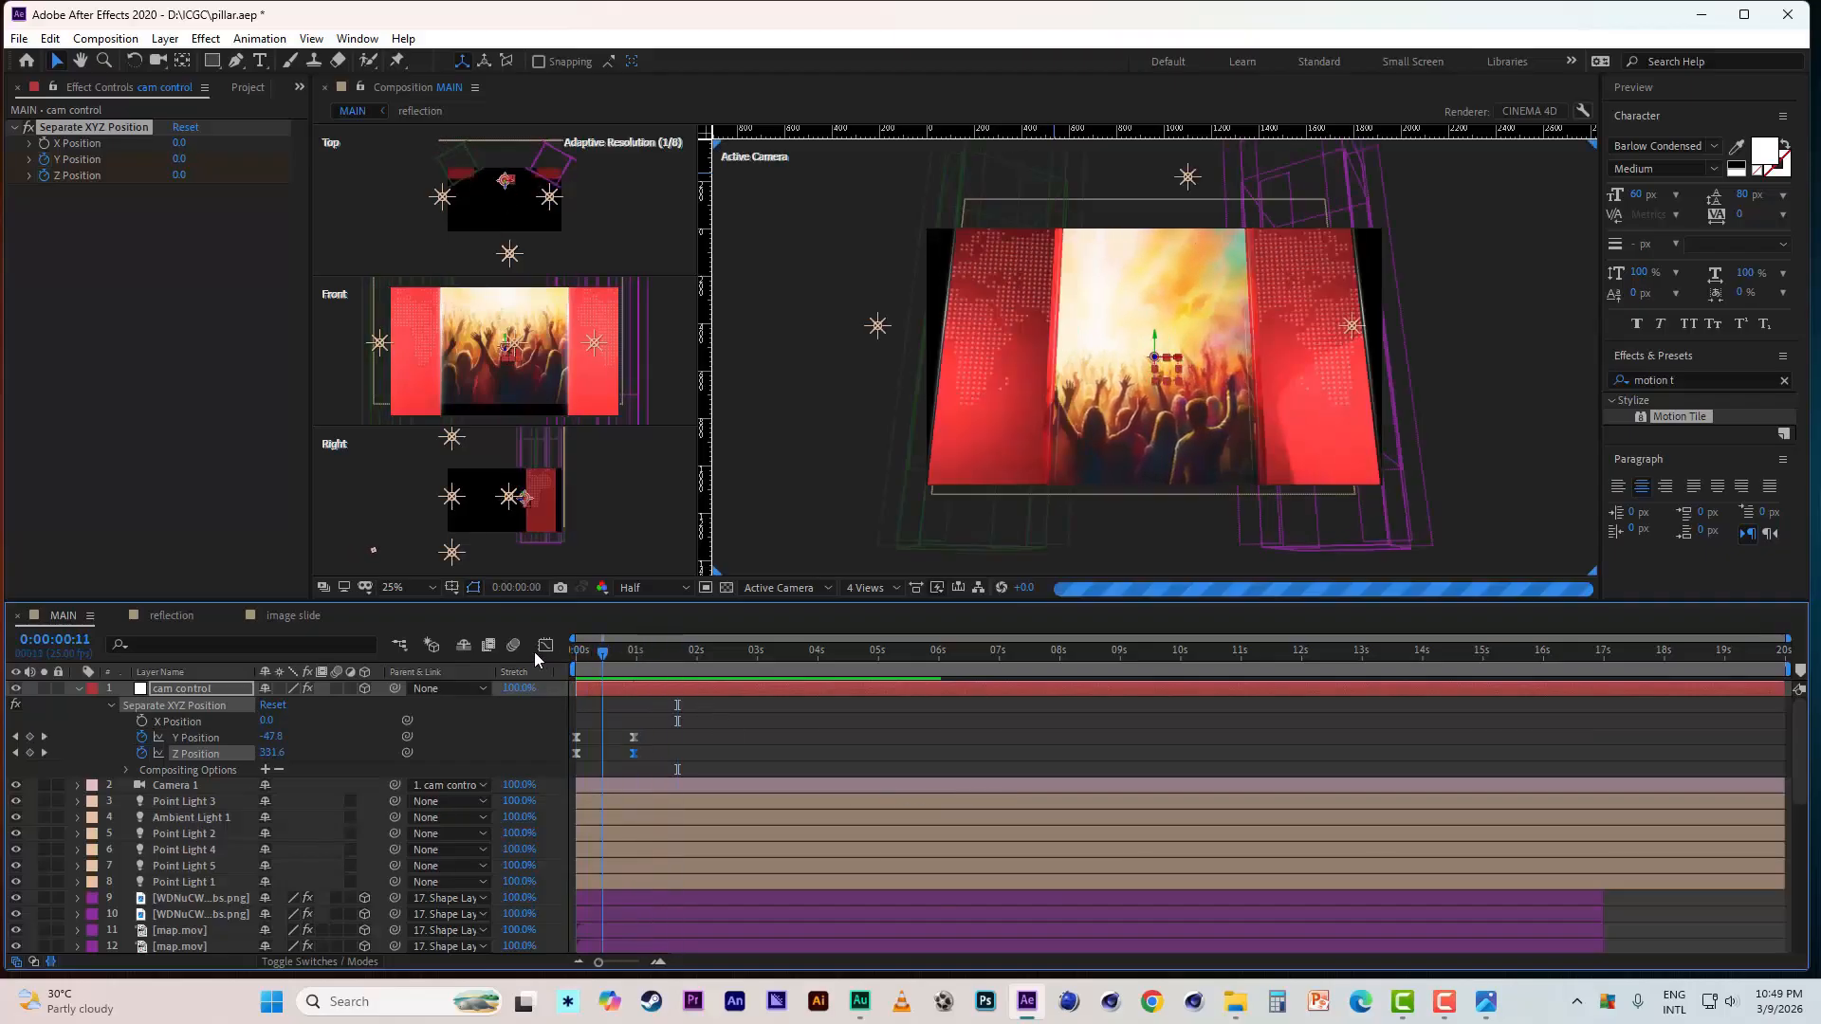
pyautogui.press('space')
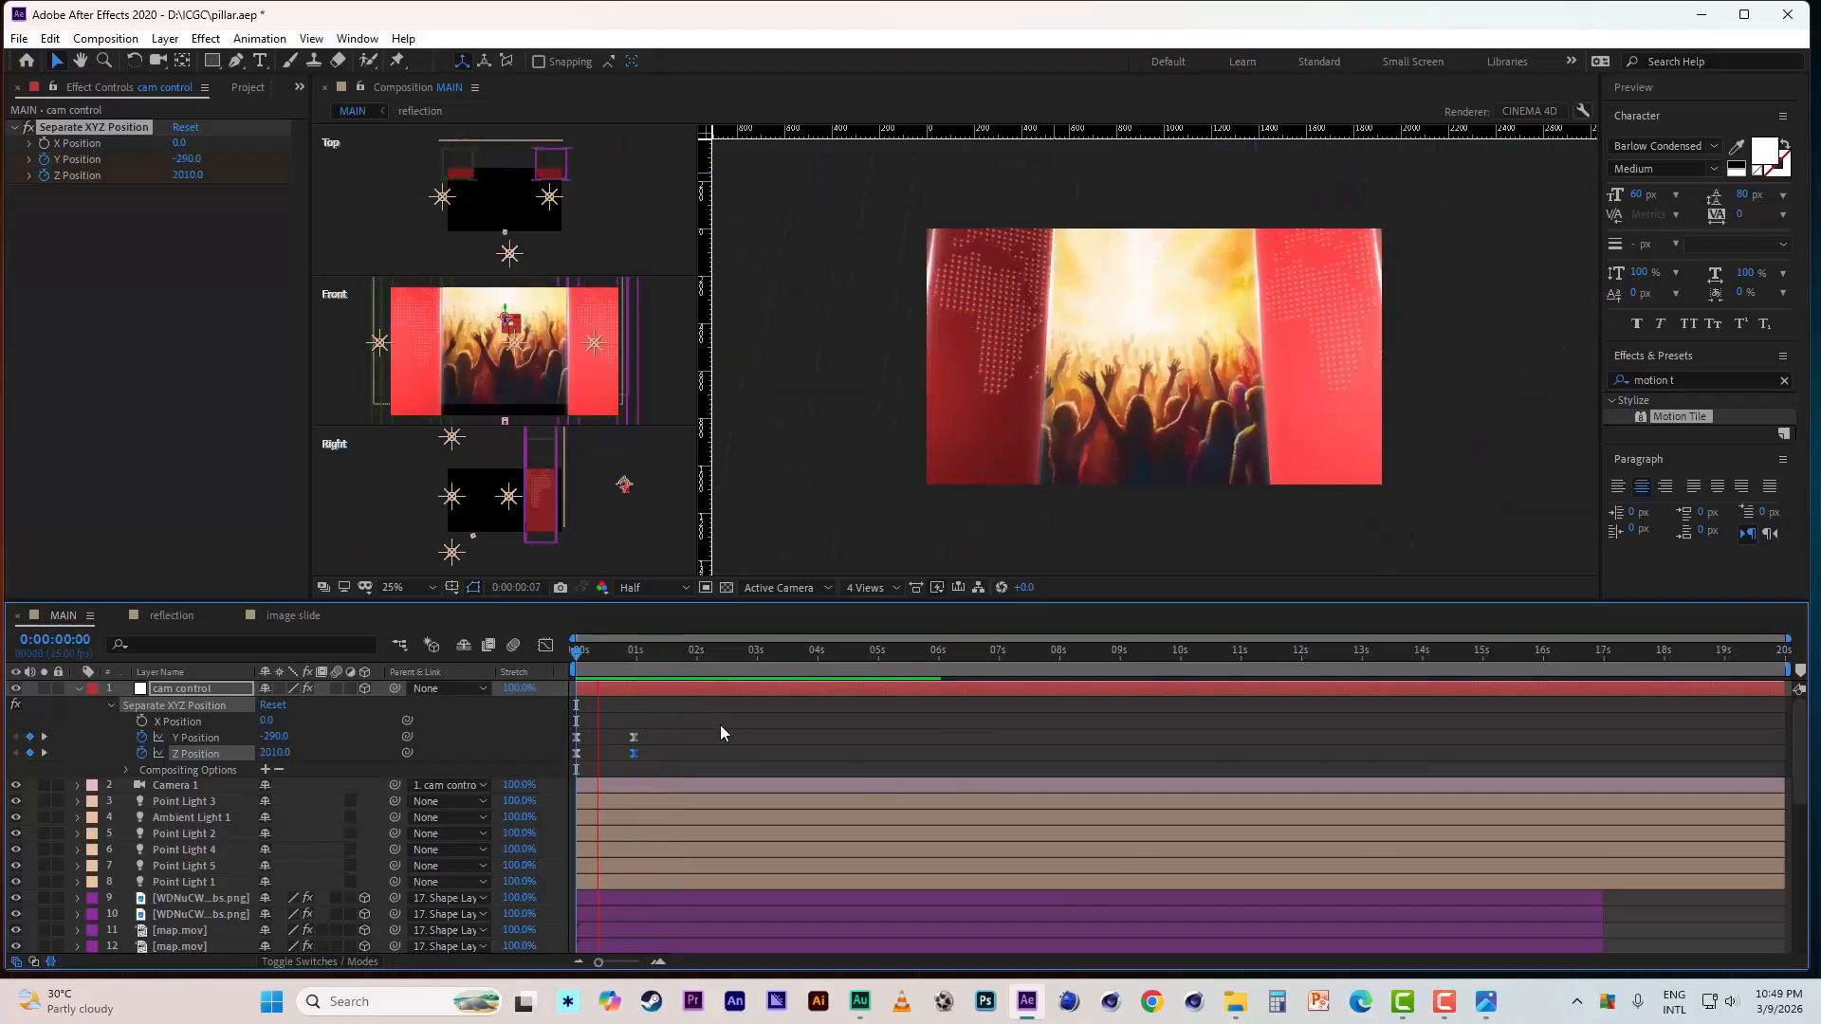
# - Move cam control's Y Position and Z Position end keyframes to about 0:00:02:00 and preview the opening move from the start
pyautogui.click(697, 653)
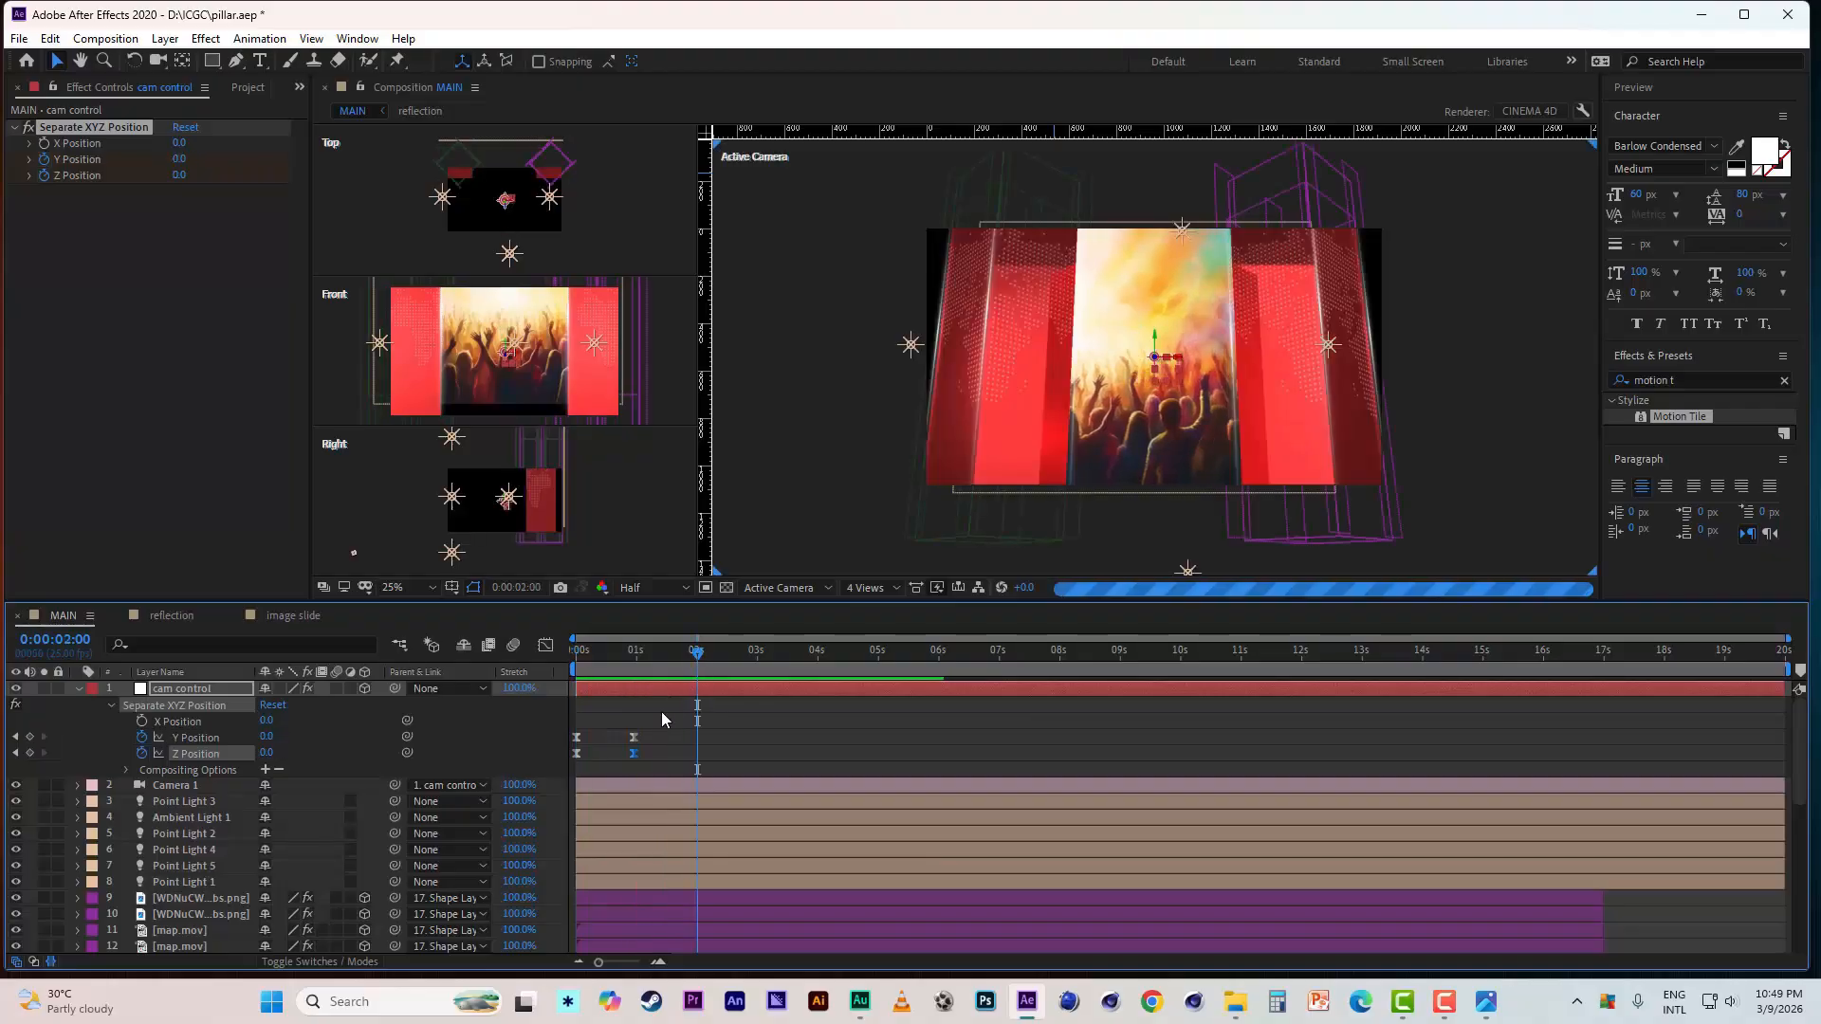
pyautogui.moveTo(662, 711); pyautogui.dragTo(693, 755)
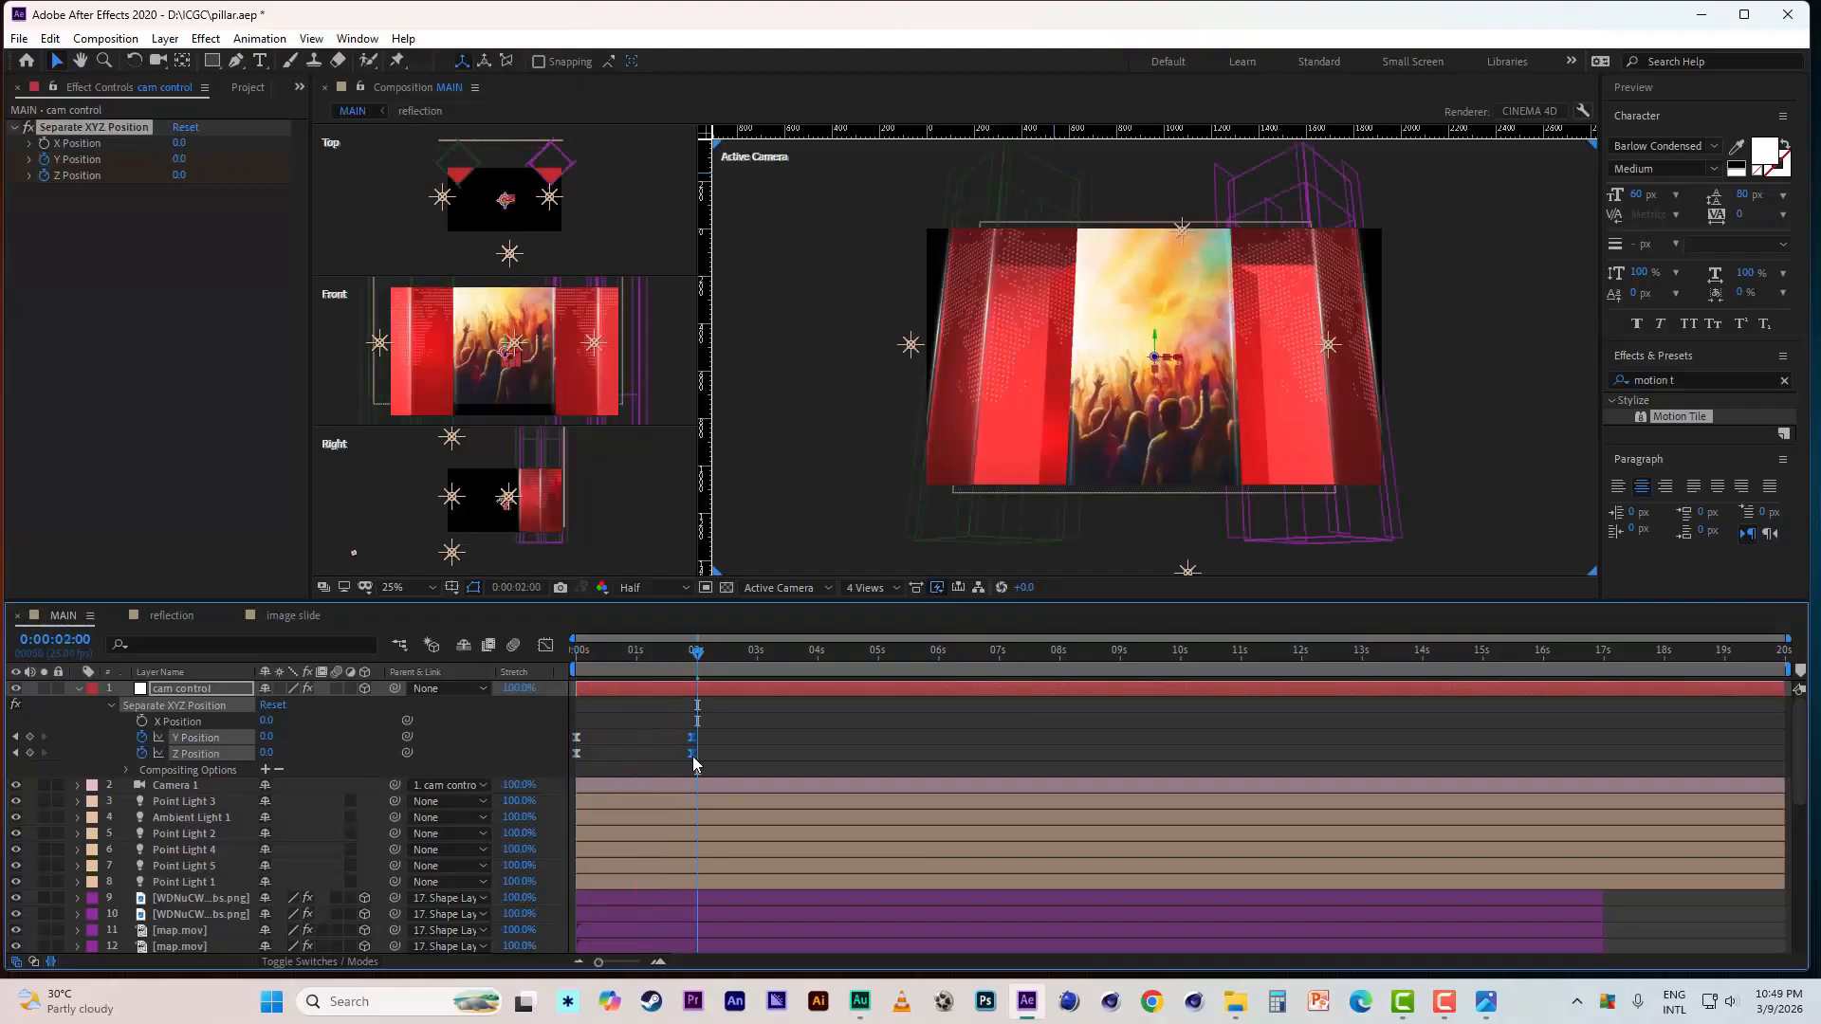
pyautogui.press('space')
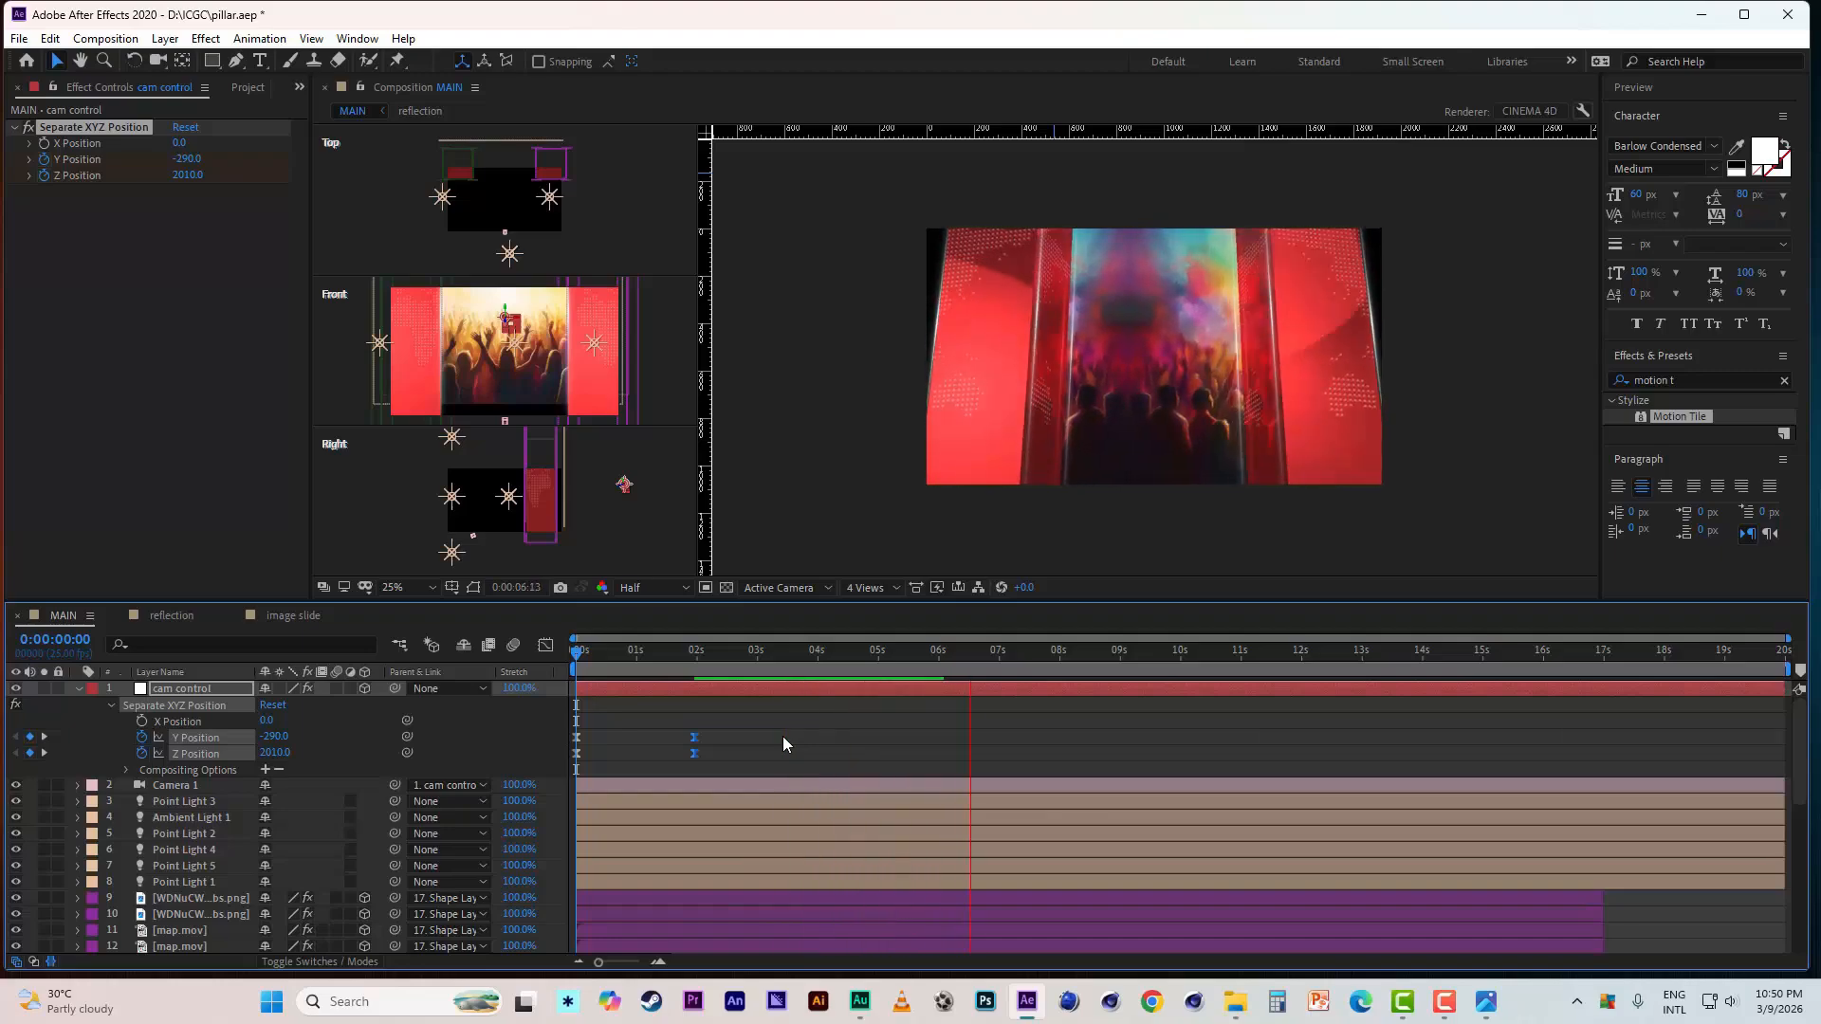
pyautogui.click(738, 653)
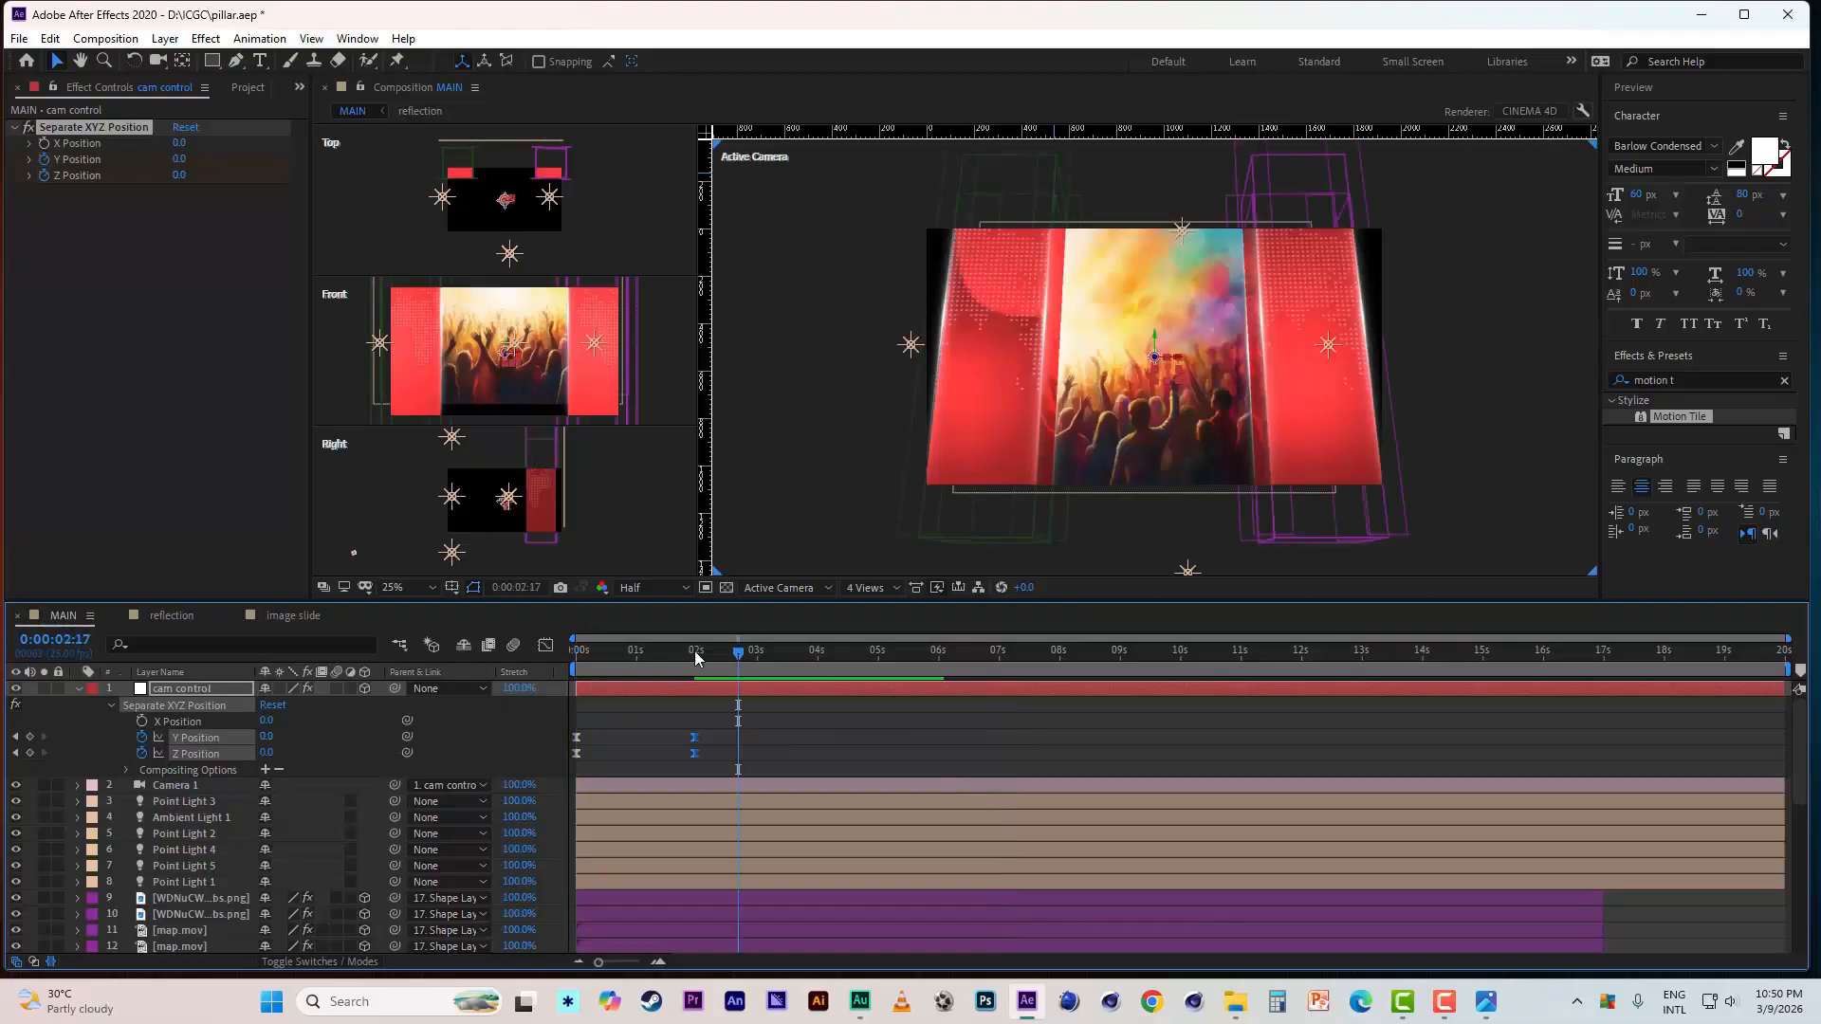
pyautogui.press('Home')
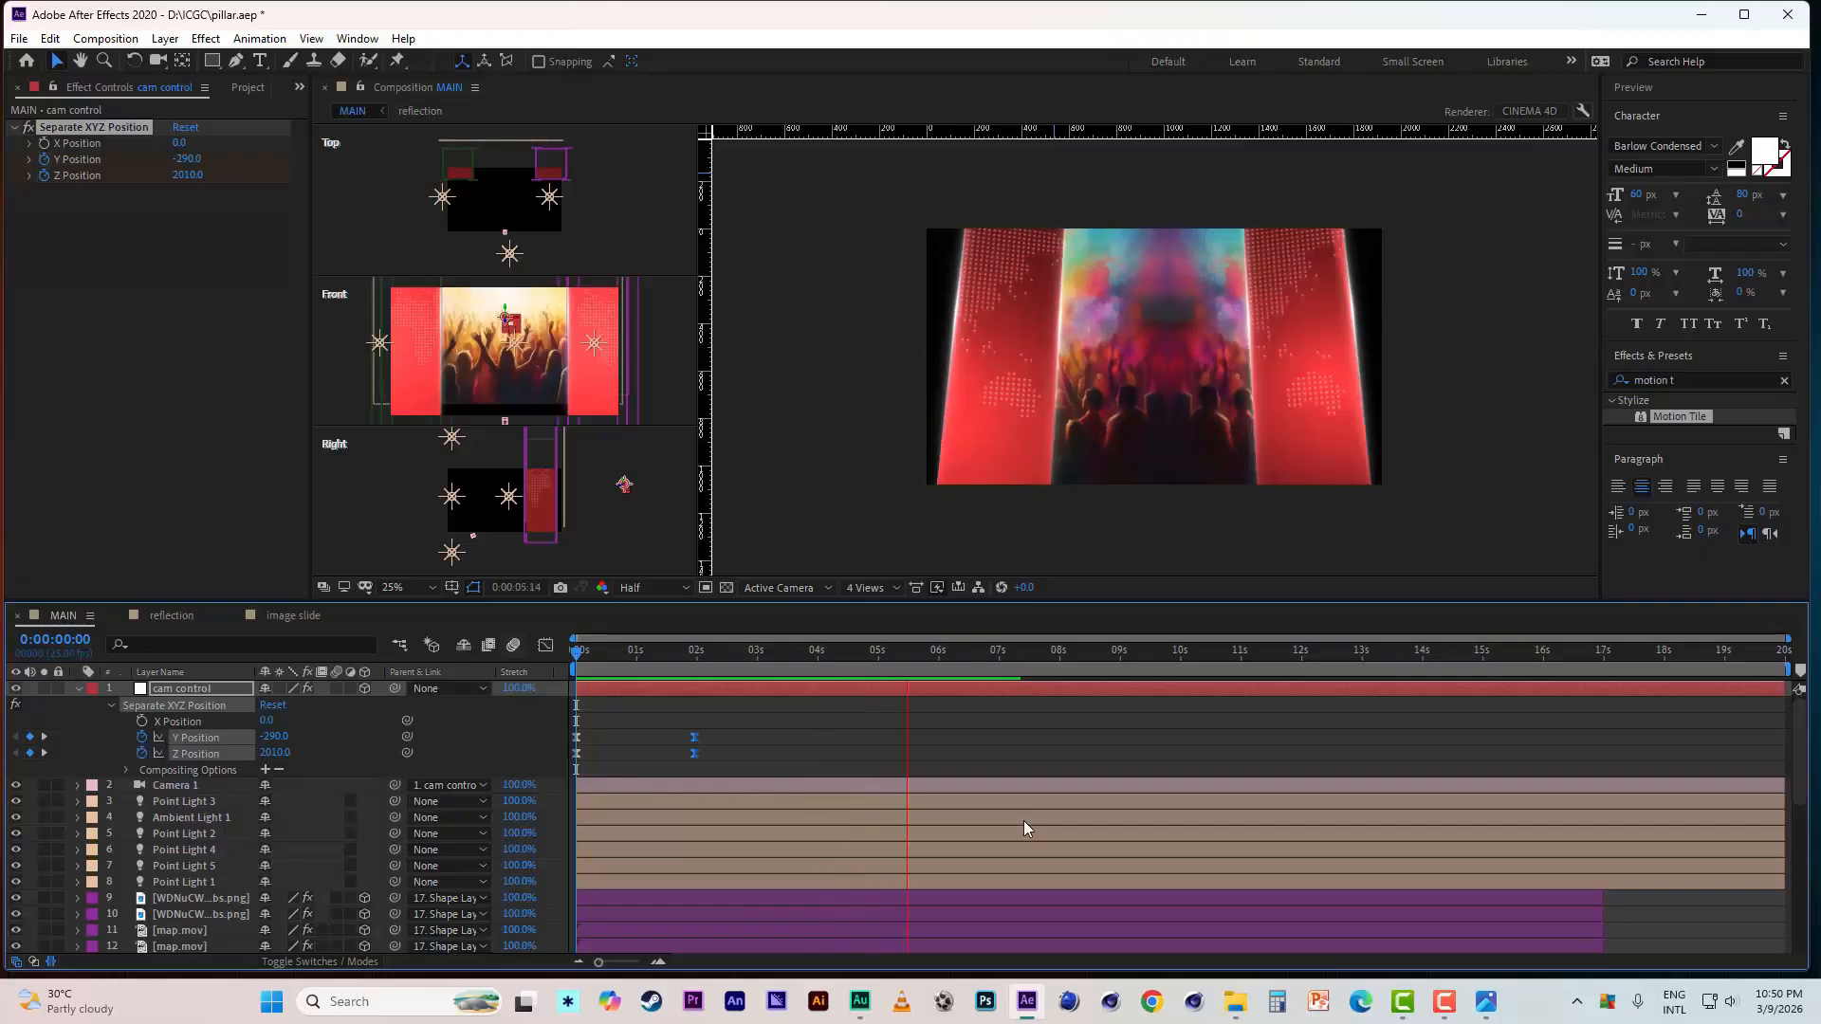
pyautogui.press('space')
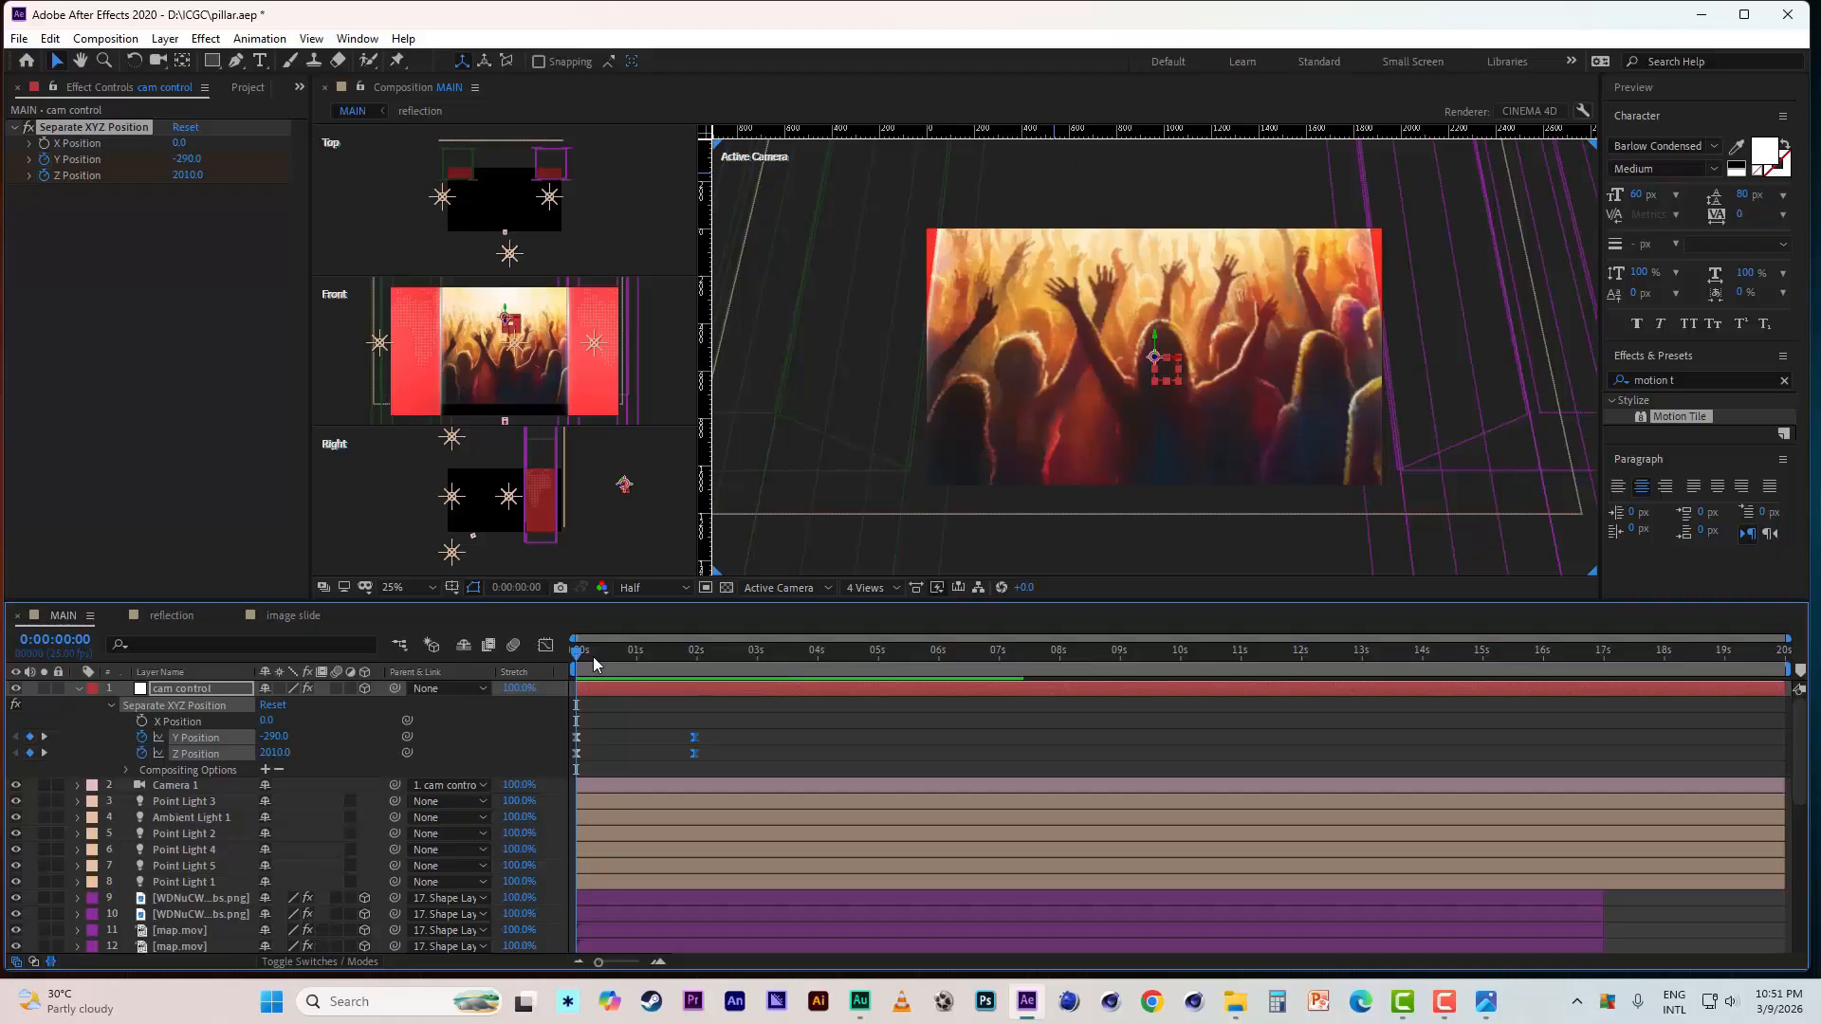
# - Keyframe cam control's effect X Position at 0 at 0:00:03:22 and 1770 at 0:00:06:00
pyautogui.moveTo(589, 654); pyautogui.dragTo(818, 653)
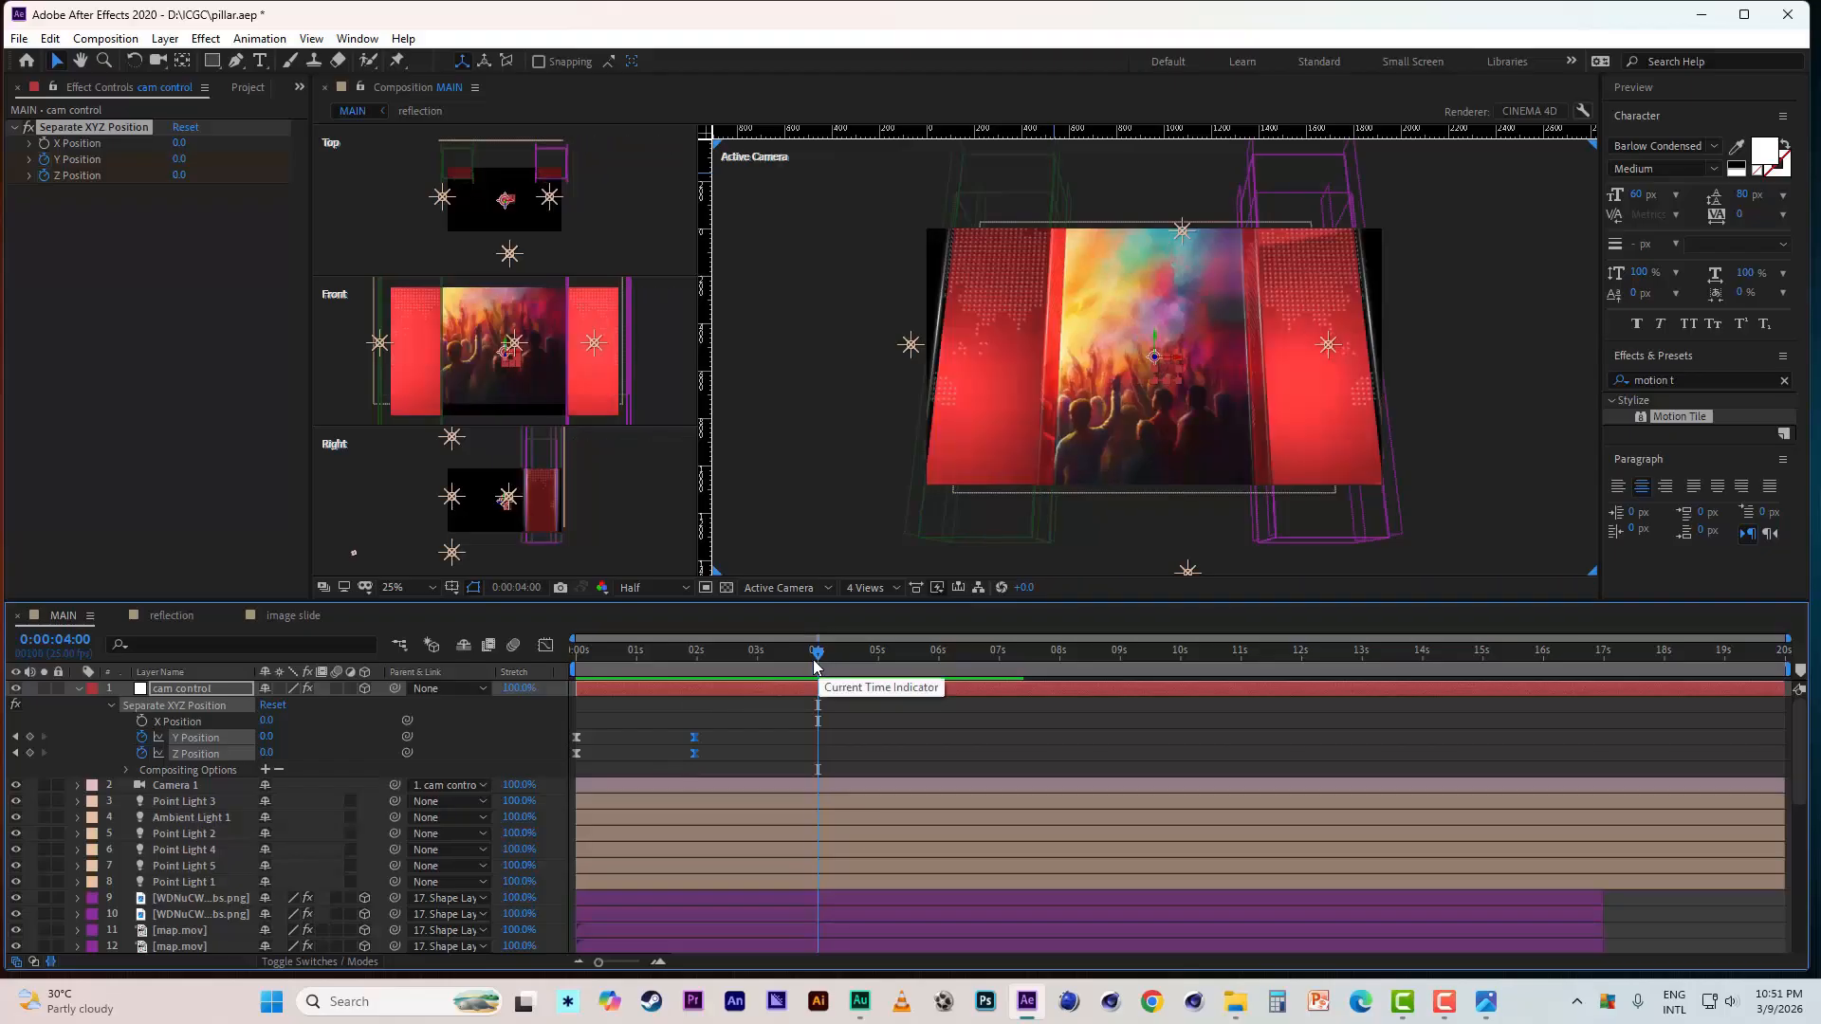
pyautogui.moveTo(689, 652); pyautogui.dragTo(828, 656)
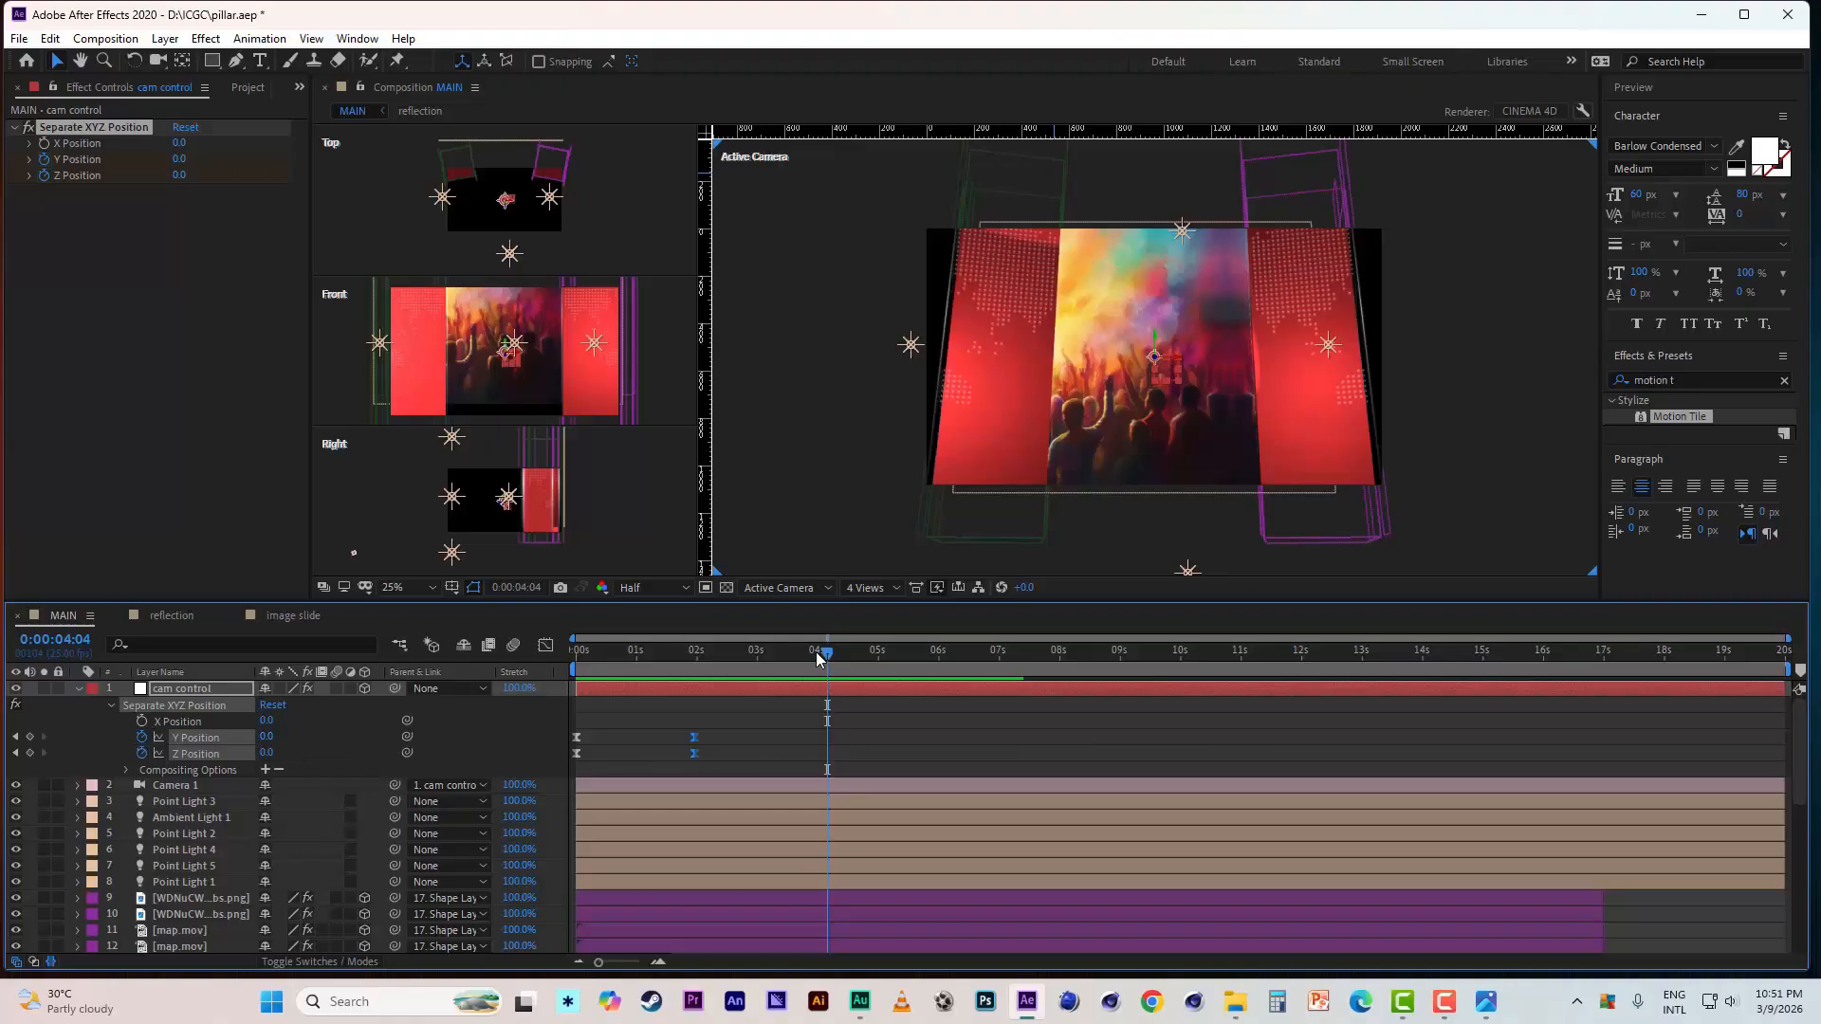
pyautogui.moveTo(817, 657); pyautogui.dragTo(811, 655)
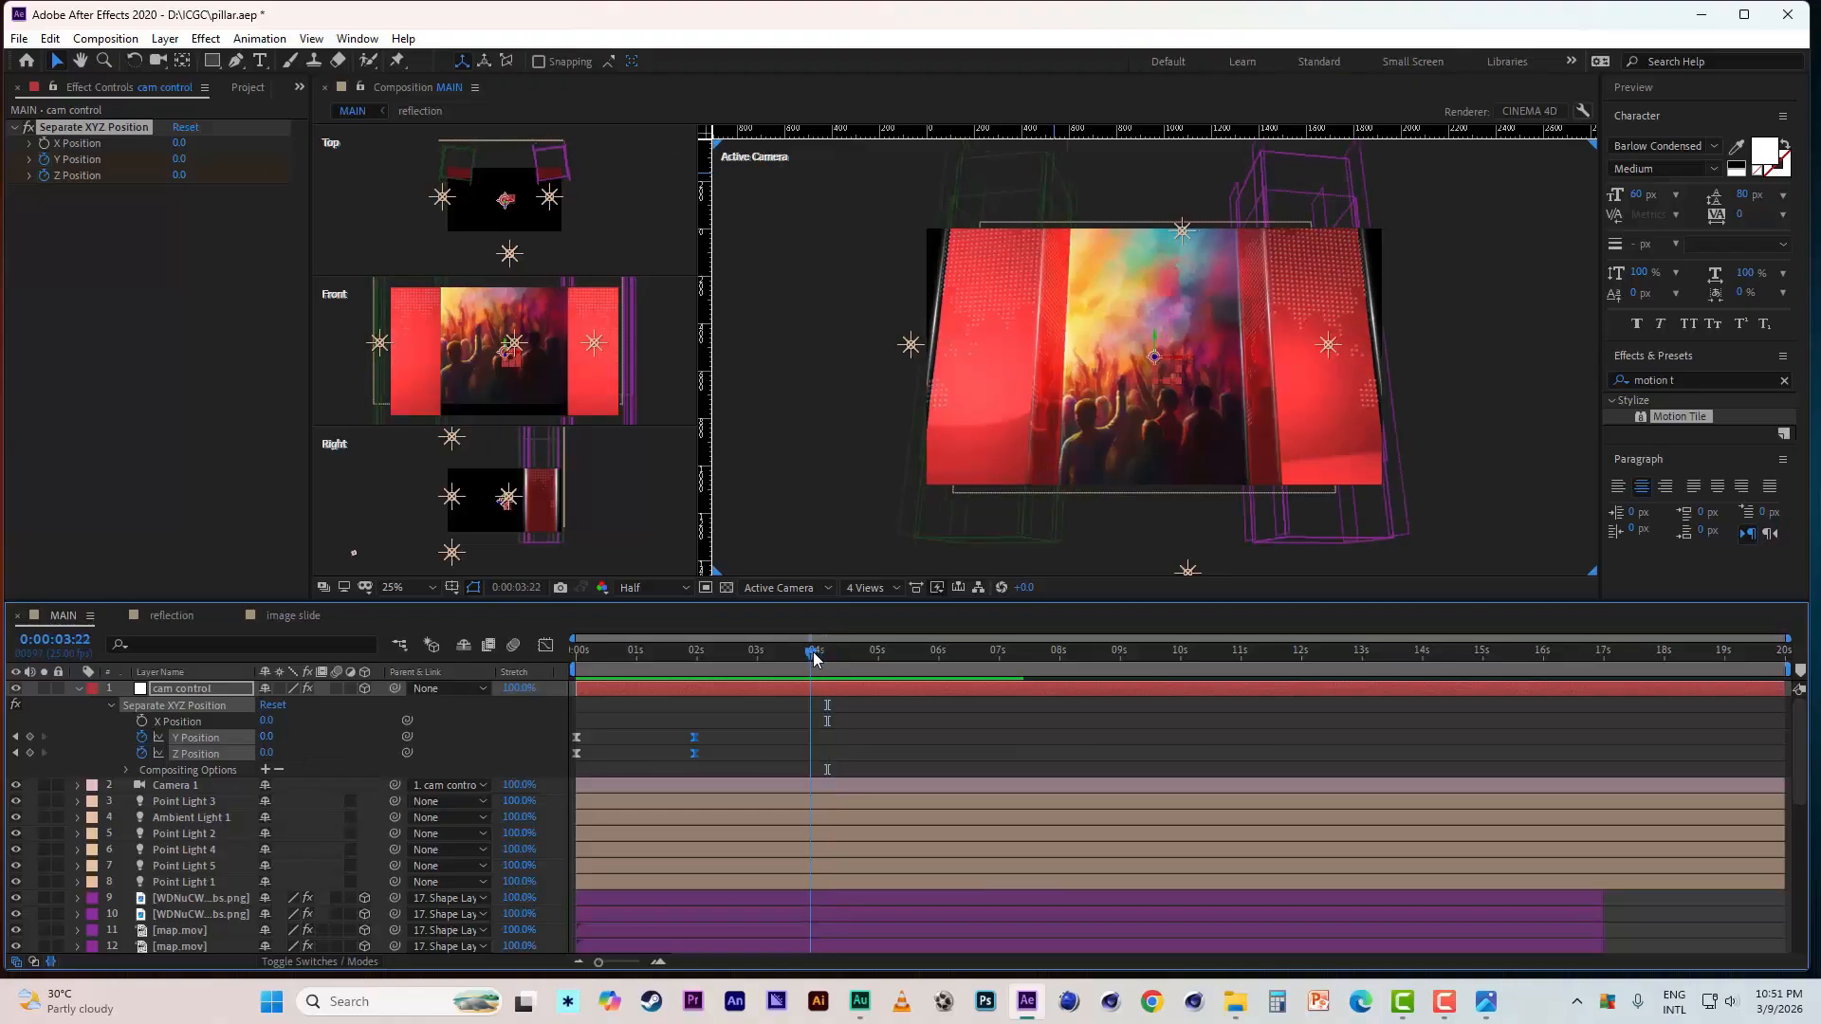
pyautogui.click(142, 722)
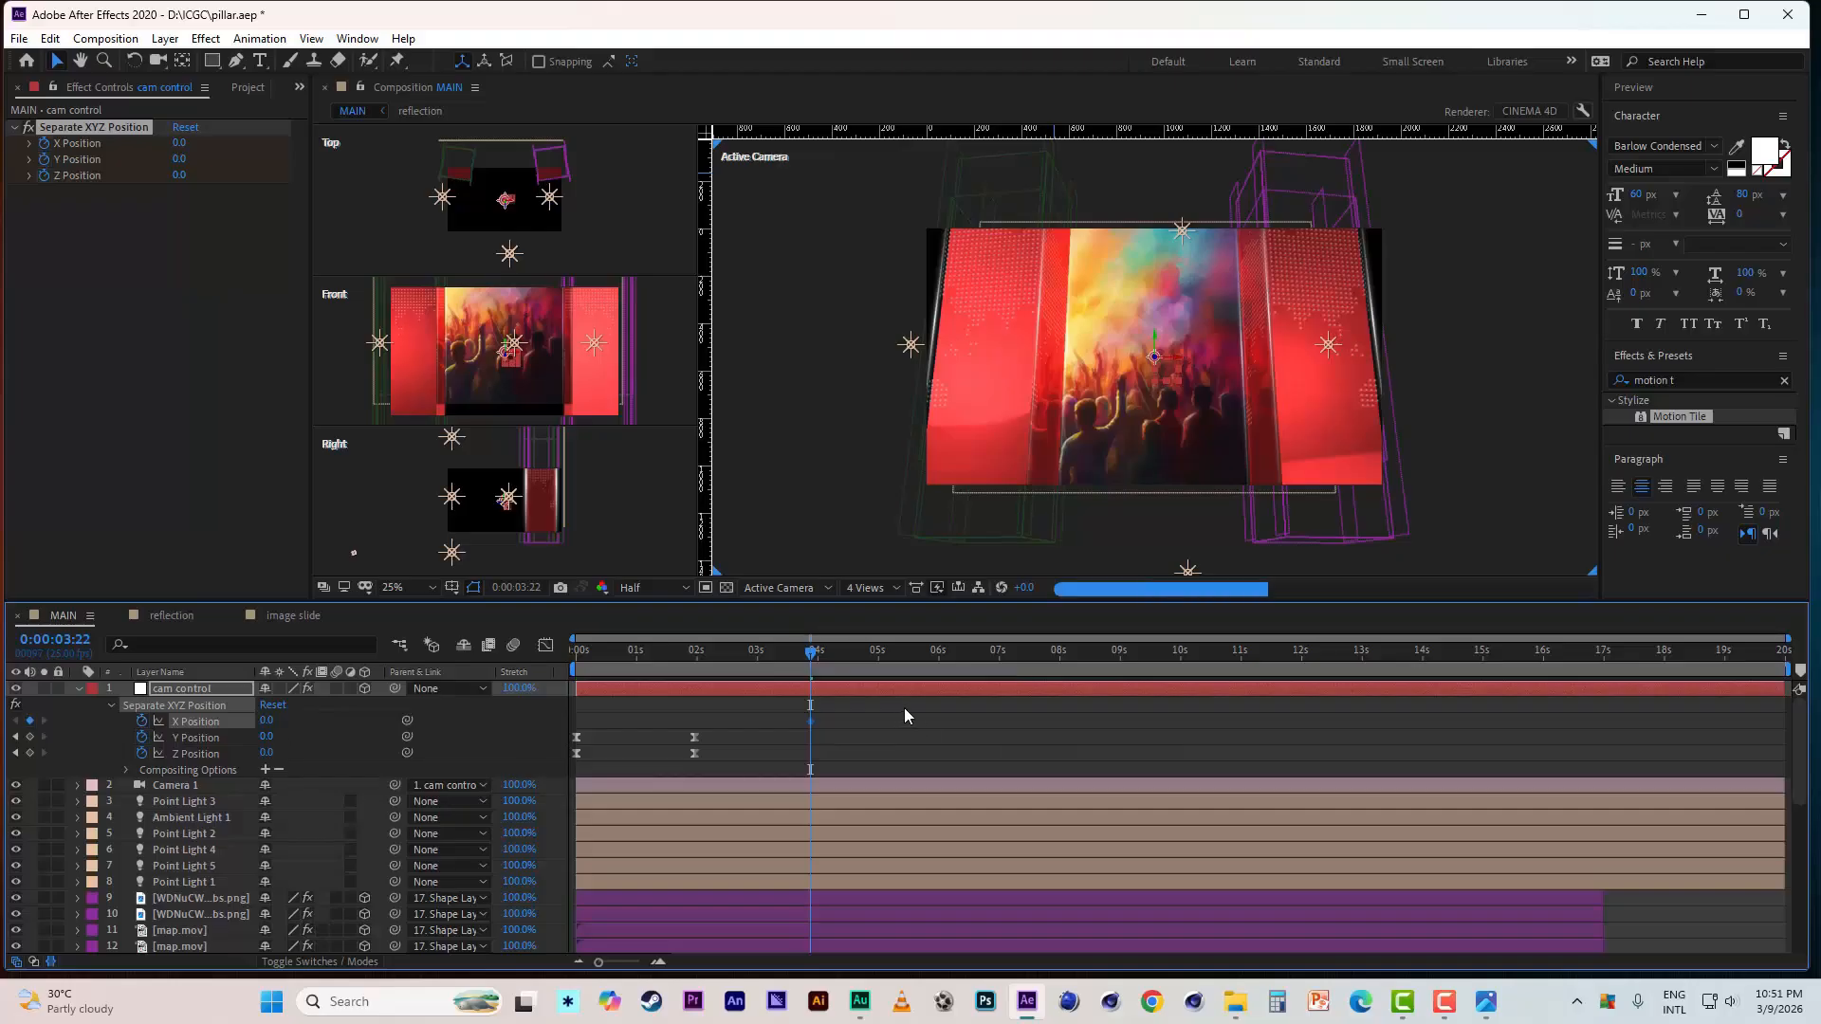
pyautogui.click(939, 653)
pyautogui.moveTo(268, 721); pyautogui.dragTo(444, 731)
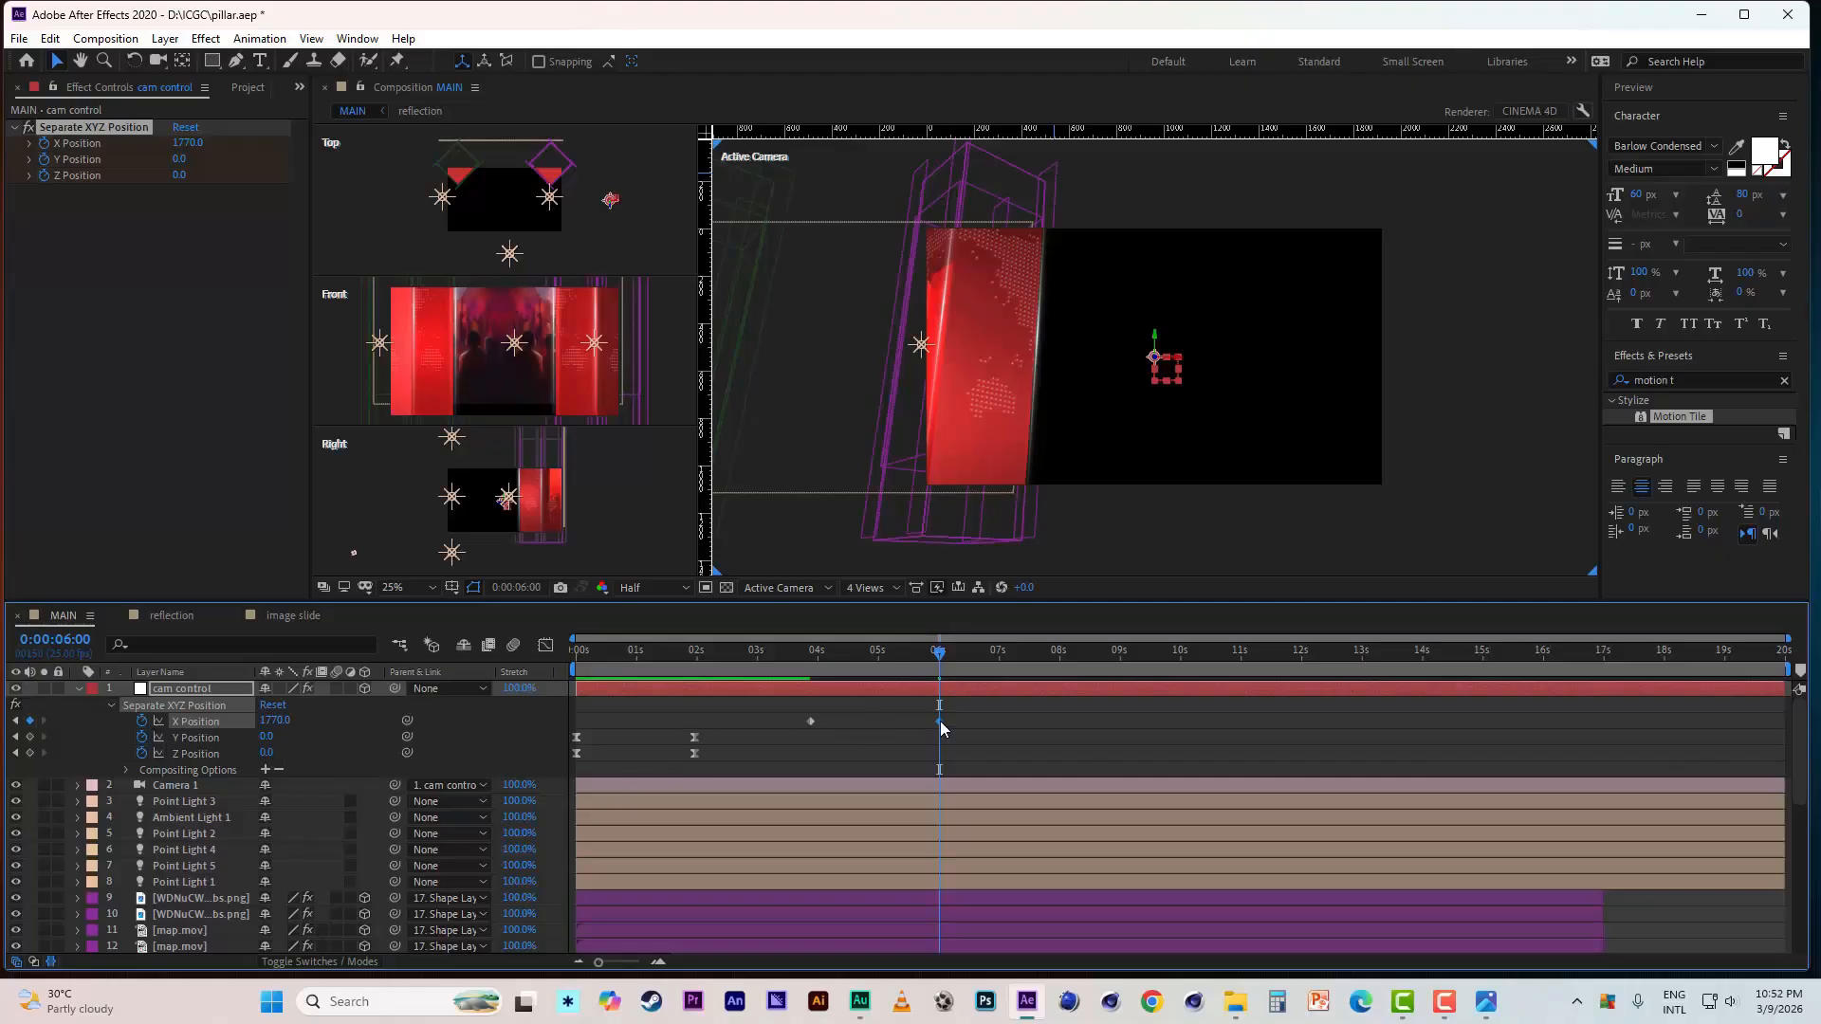
# - Apply Easy Ease to both of cam control's X Position keyframes
pyautogui.moveTo(959, 719); pyautogui.dragTo(800, 725)
pyautogui.rightClick(812, 723)
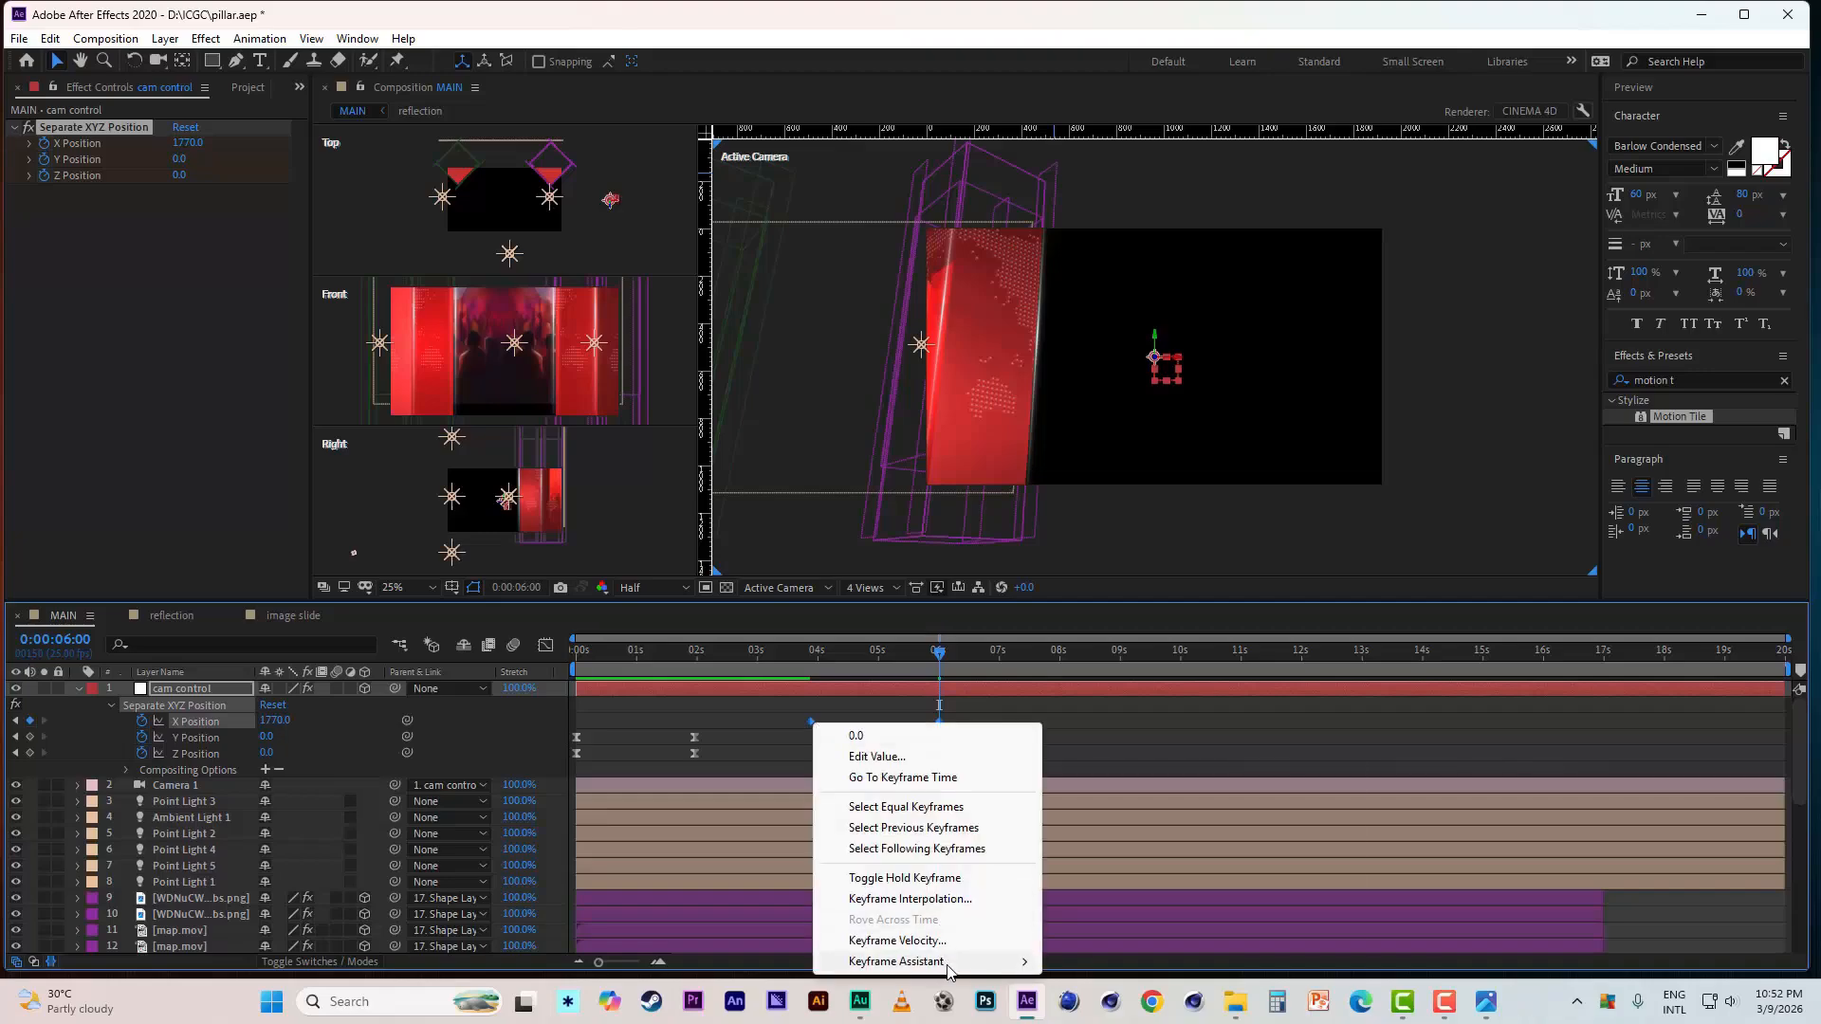
pyautogui.moveTo(949, 966)
pyautogui.click(1098, 837)
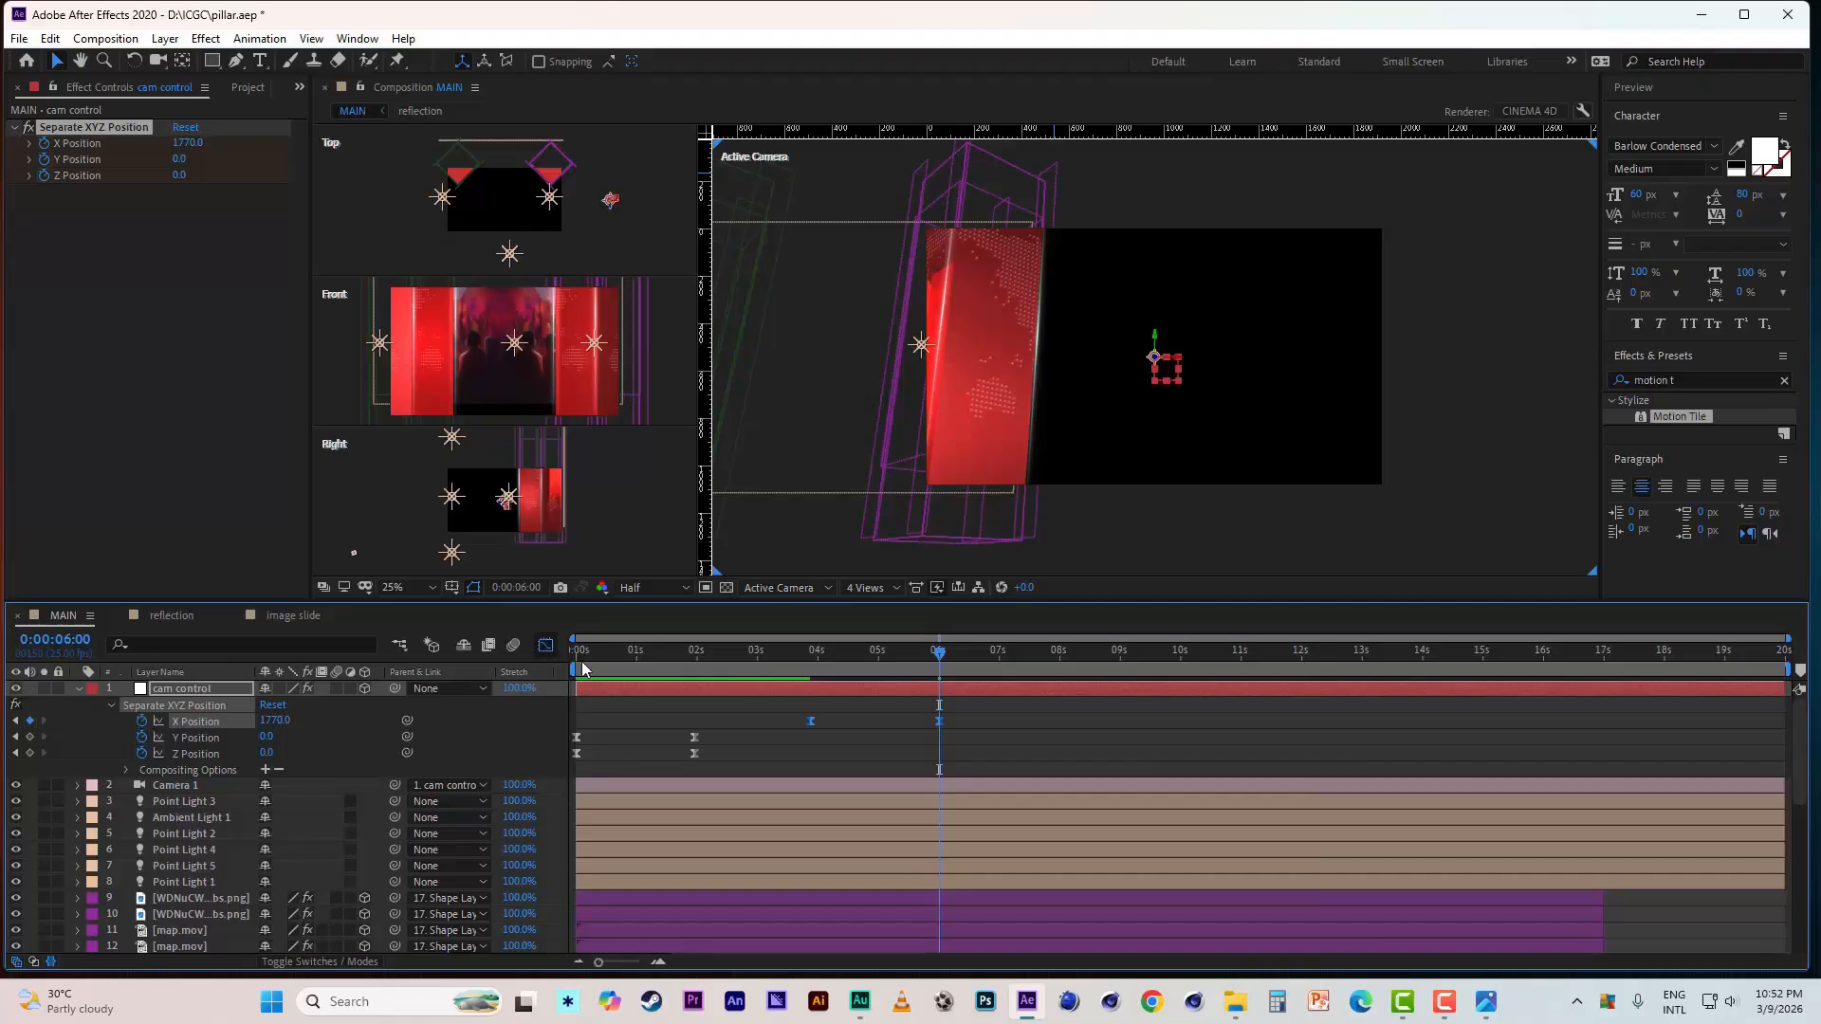
# - Lengthen the incoming ease of the X Position end keyframe in the speed graph so the sideways move peaks early
pyautogui.click(546, 645)
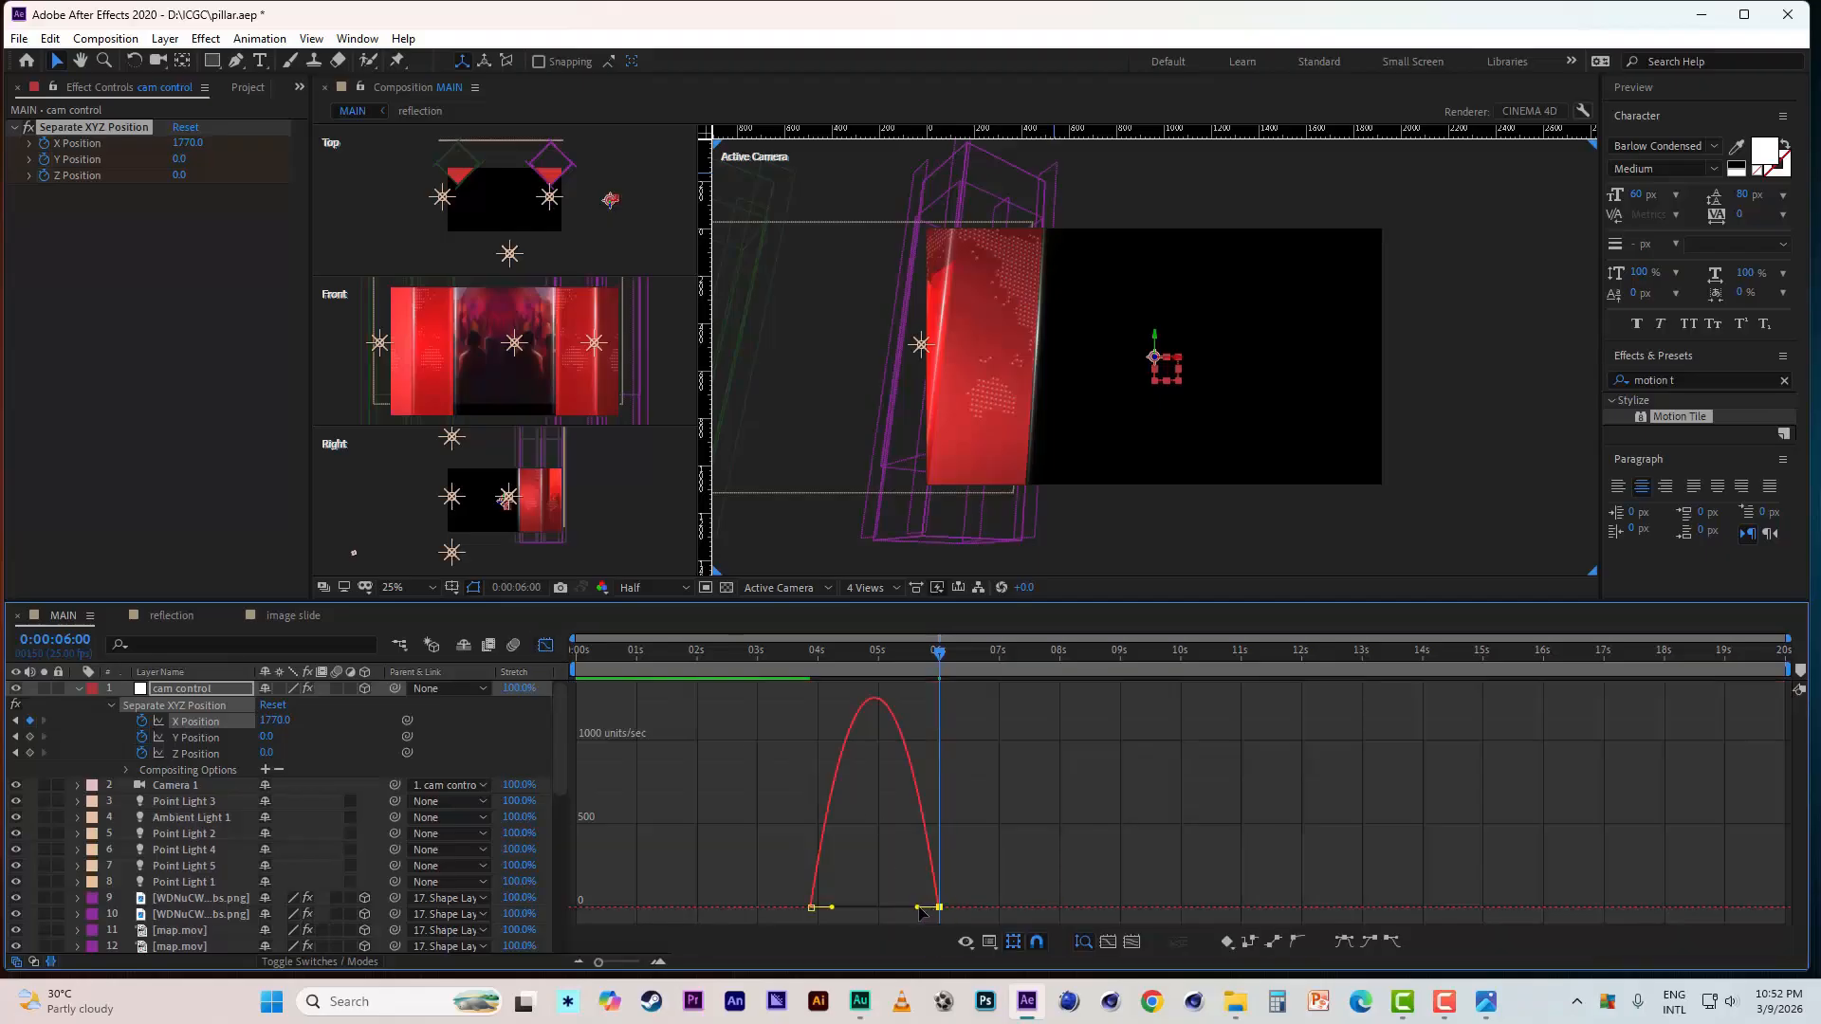
pyautogui.moveTo(917, 908); pyautogui.dragTo(874, 908)
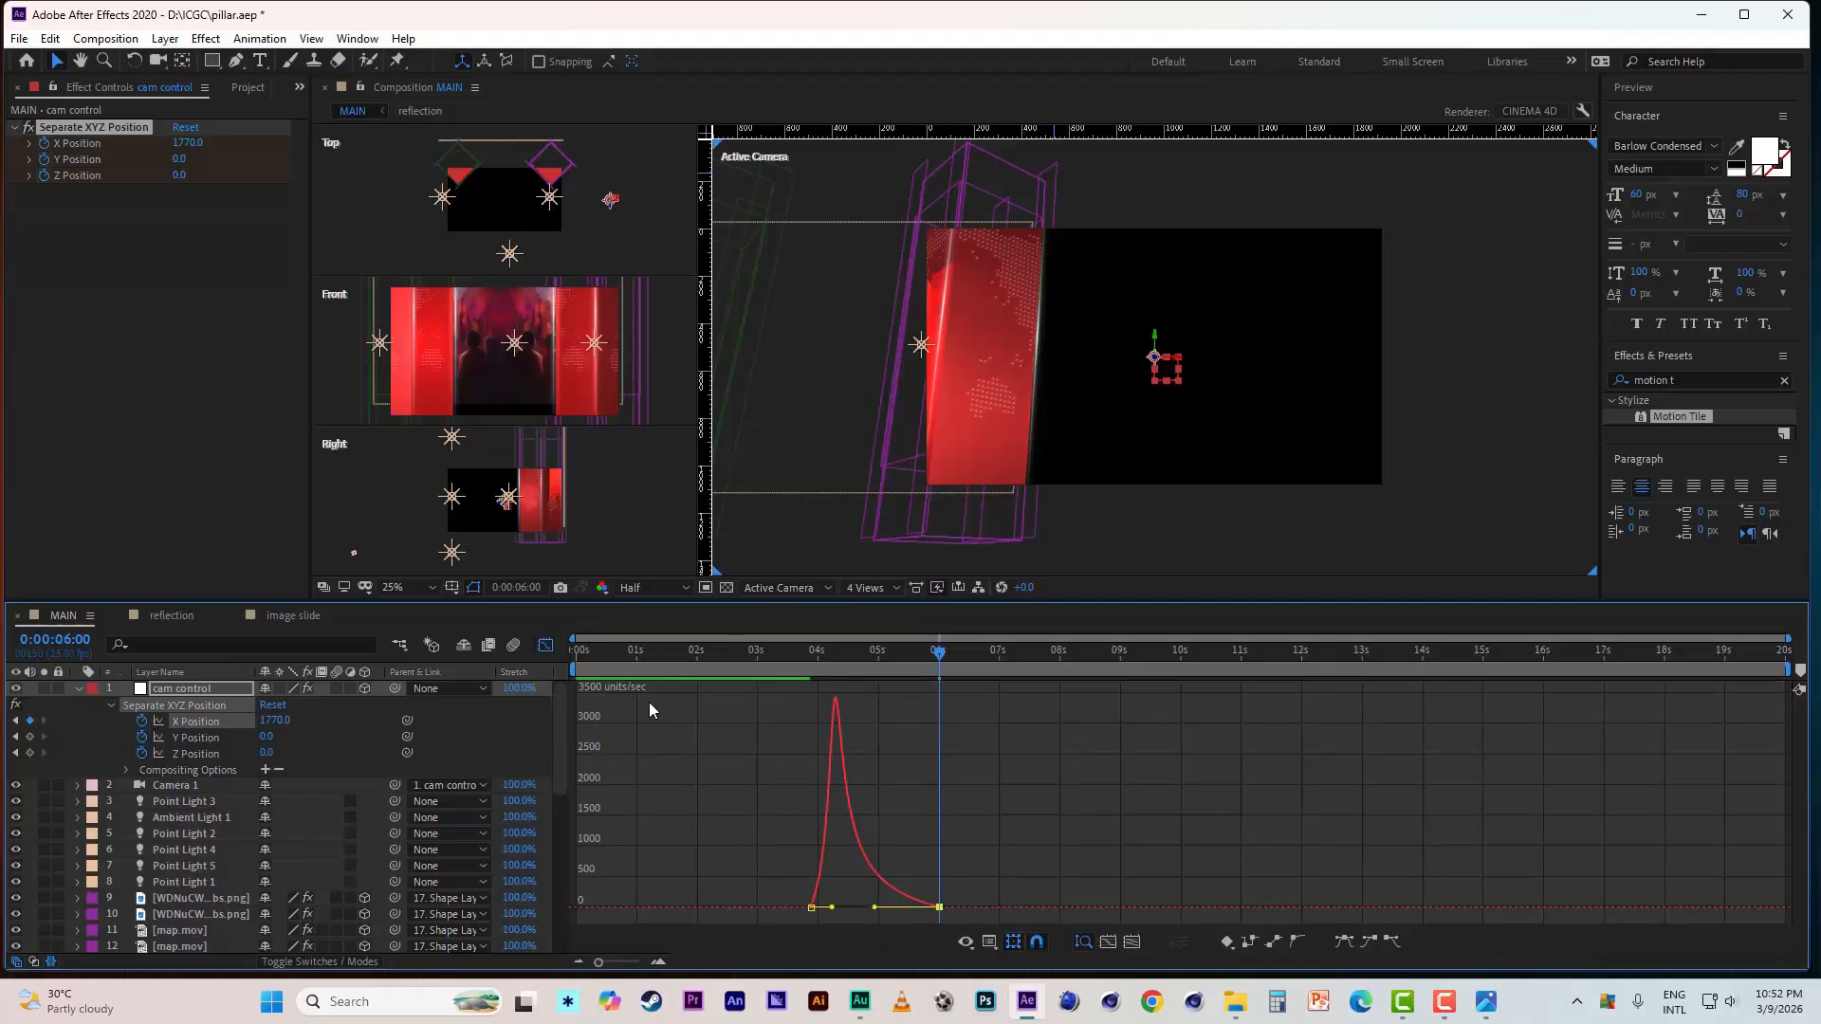
pyautogui.click(547, 647)
# - Preview the composition from the start through the beginning of the sideways camera move
pyautogui.press('Home')
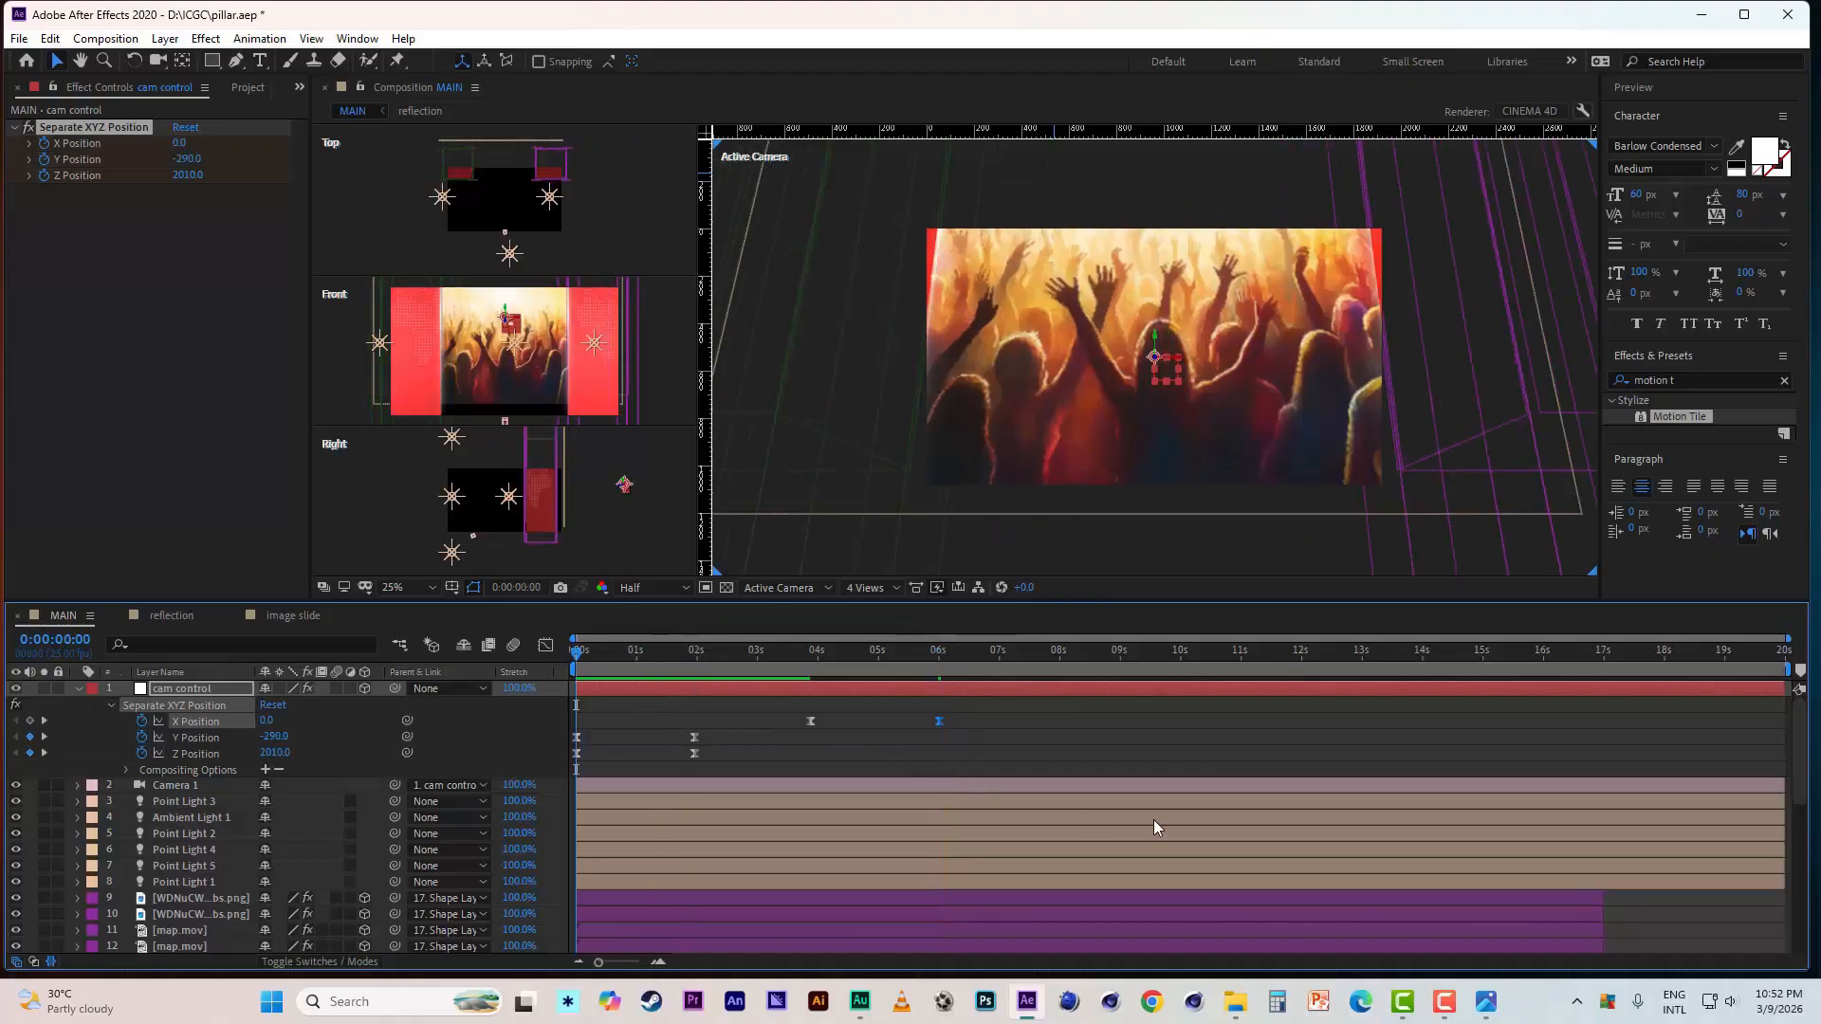
pyautogui.press('space')
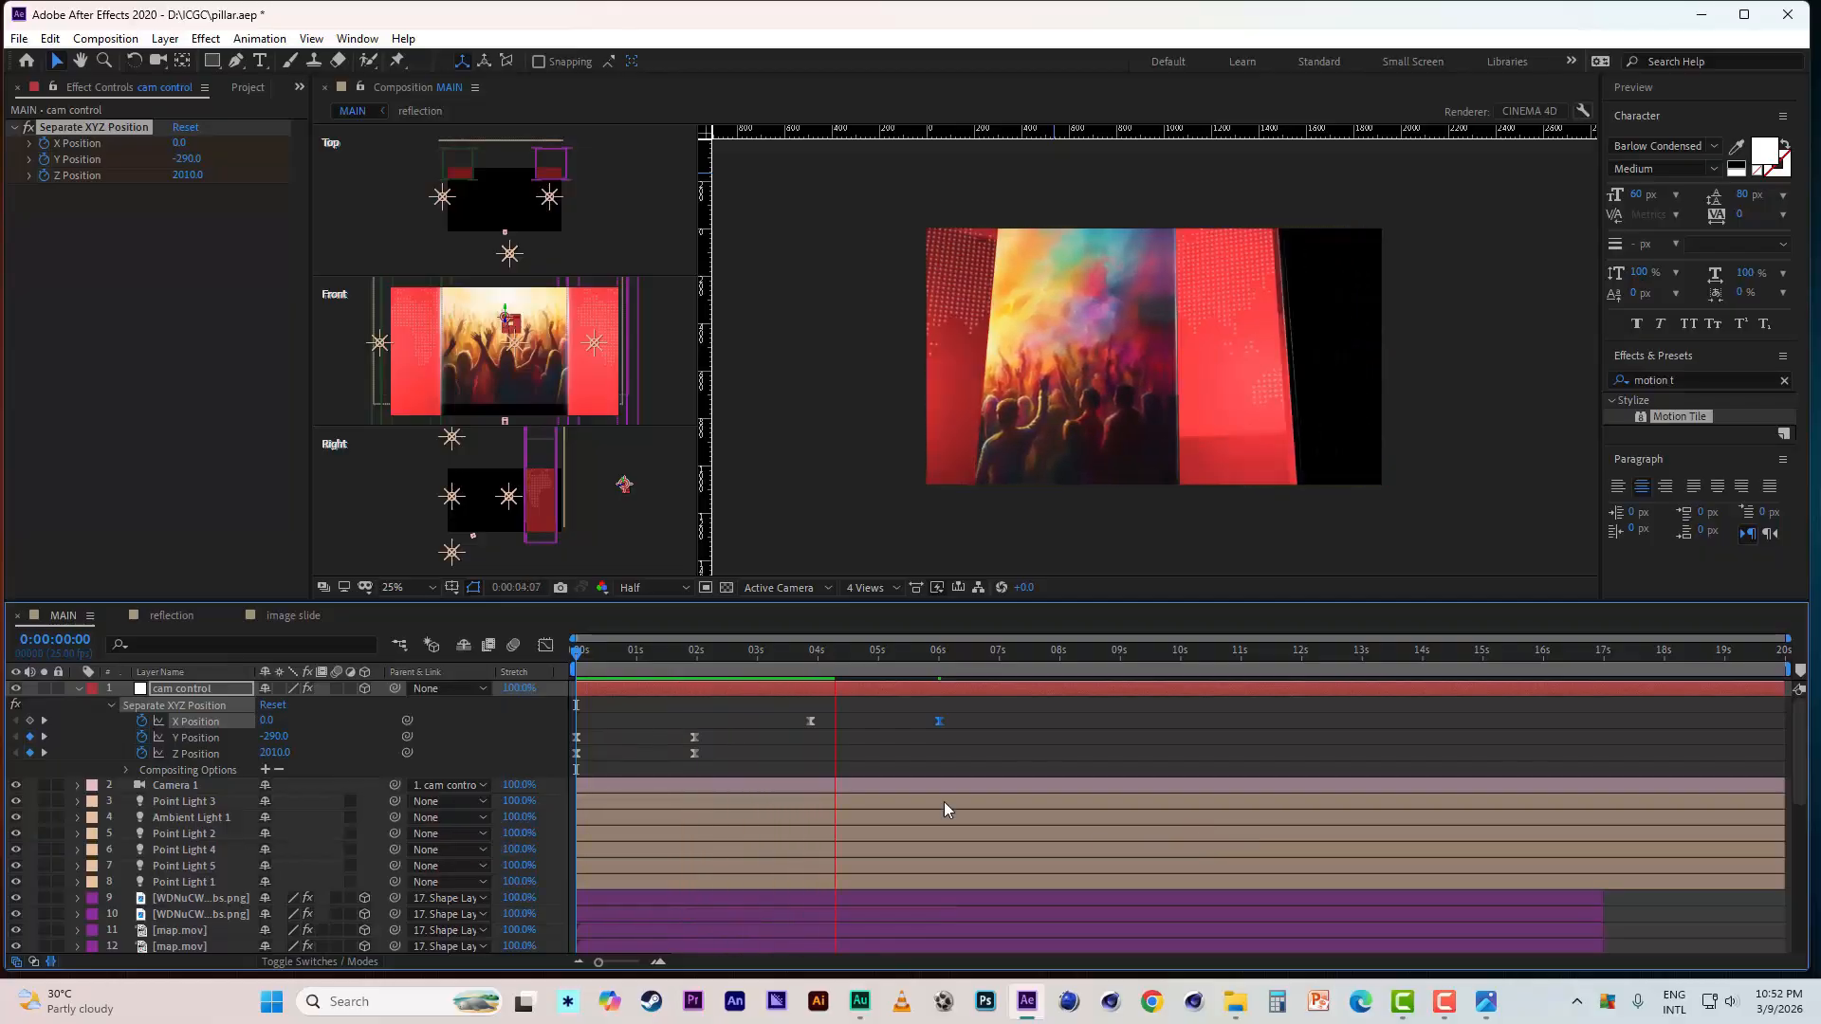
pyautogui.press('space')
# - Shift both X Position keyframes earlier so the sideways move starts at about 0:00:03:00, and save the project
pyautogui.moveTo(976, 715); pyautogui.dragTo(793, 735)
pyautogui.moveTo(811, 721); pyautogui.dragTo(761, 723)
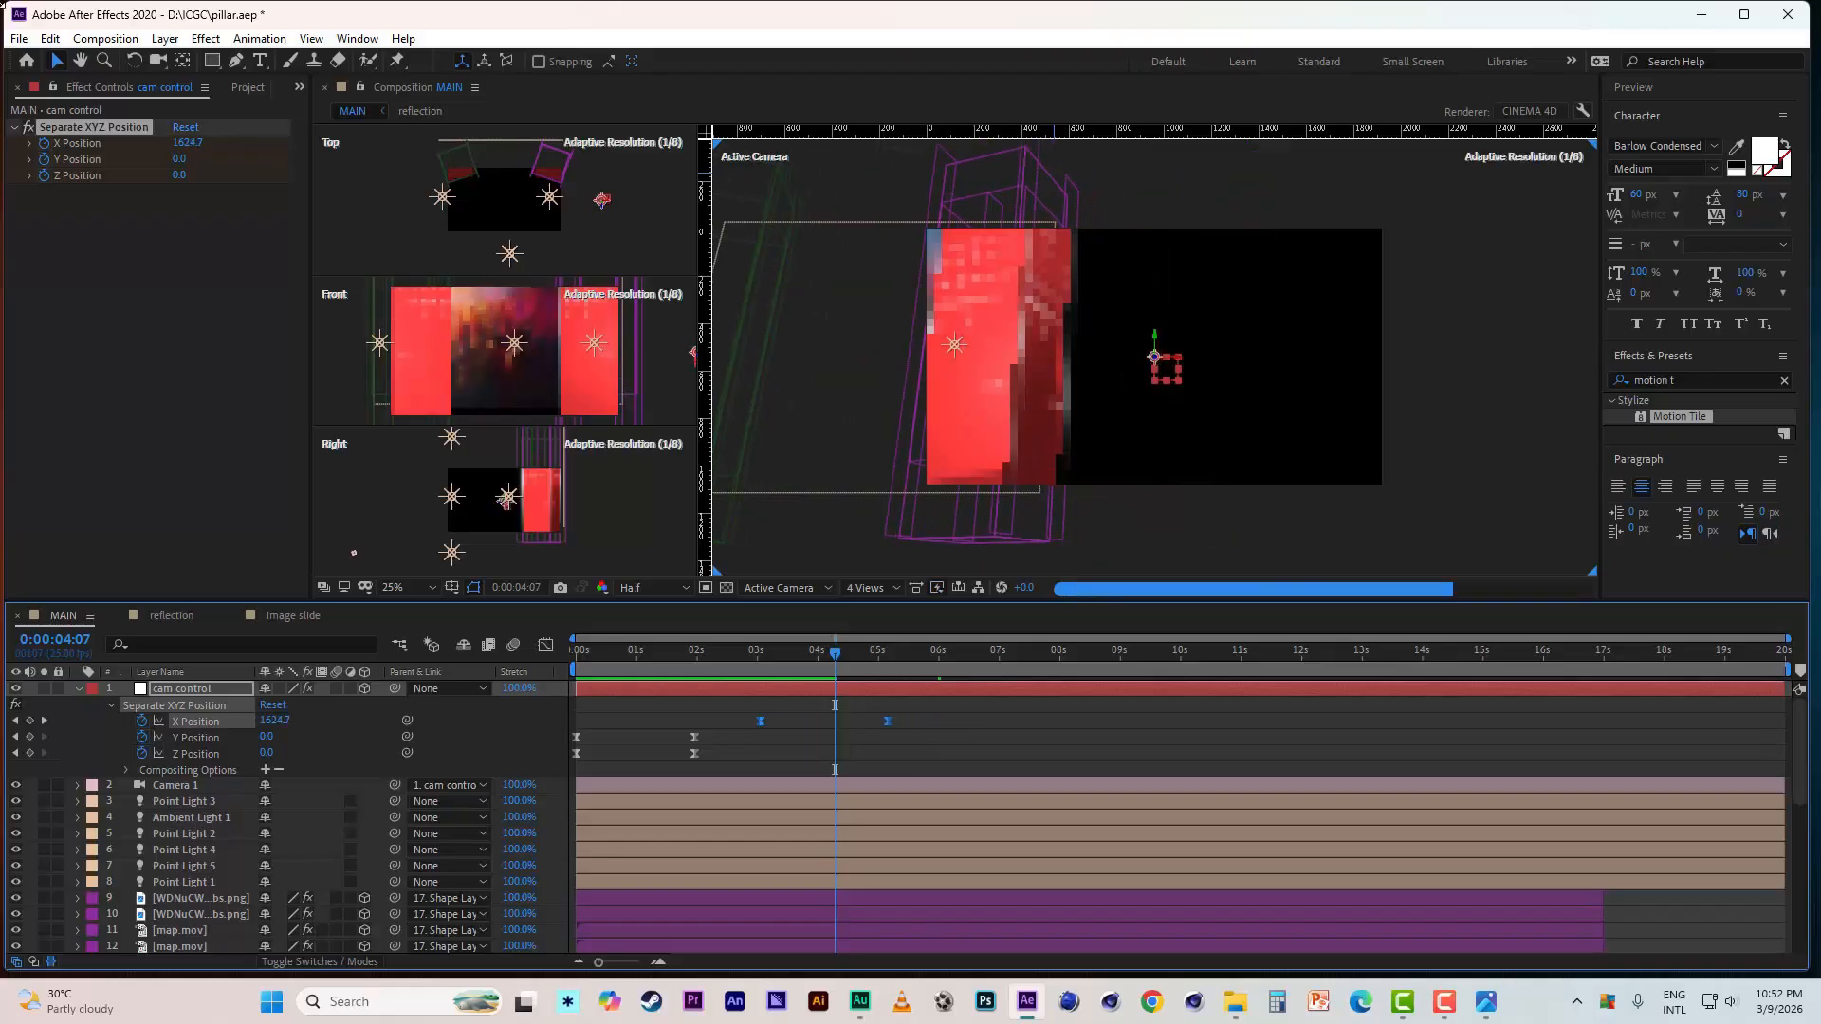
pyautogui.click(19, 39)
pyautogui.click(53, 215)
# - Preview the retimed camera moves from the start and check the frame at 0:00:03:13 during the sideways move
pyautogui.moveTo(628, 653); pyautogui.dragTo(571, 654)
pyautogui.press('space')
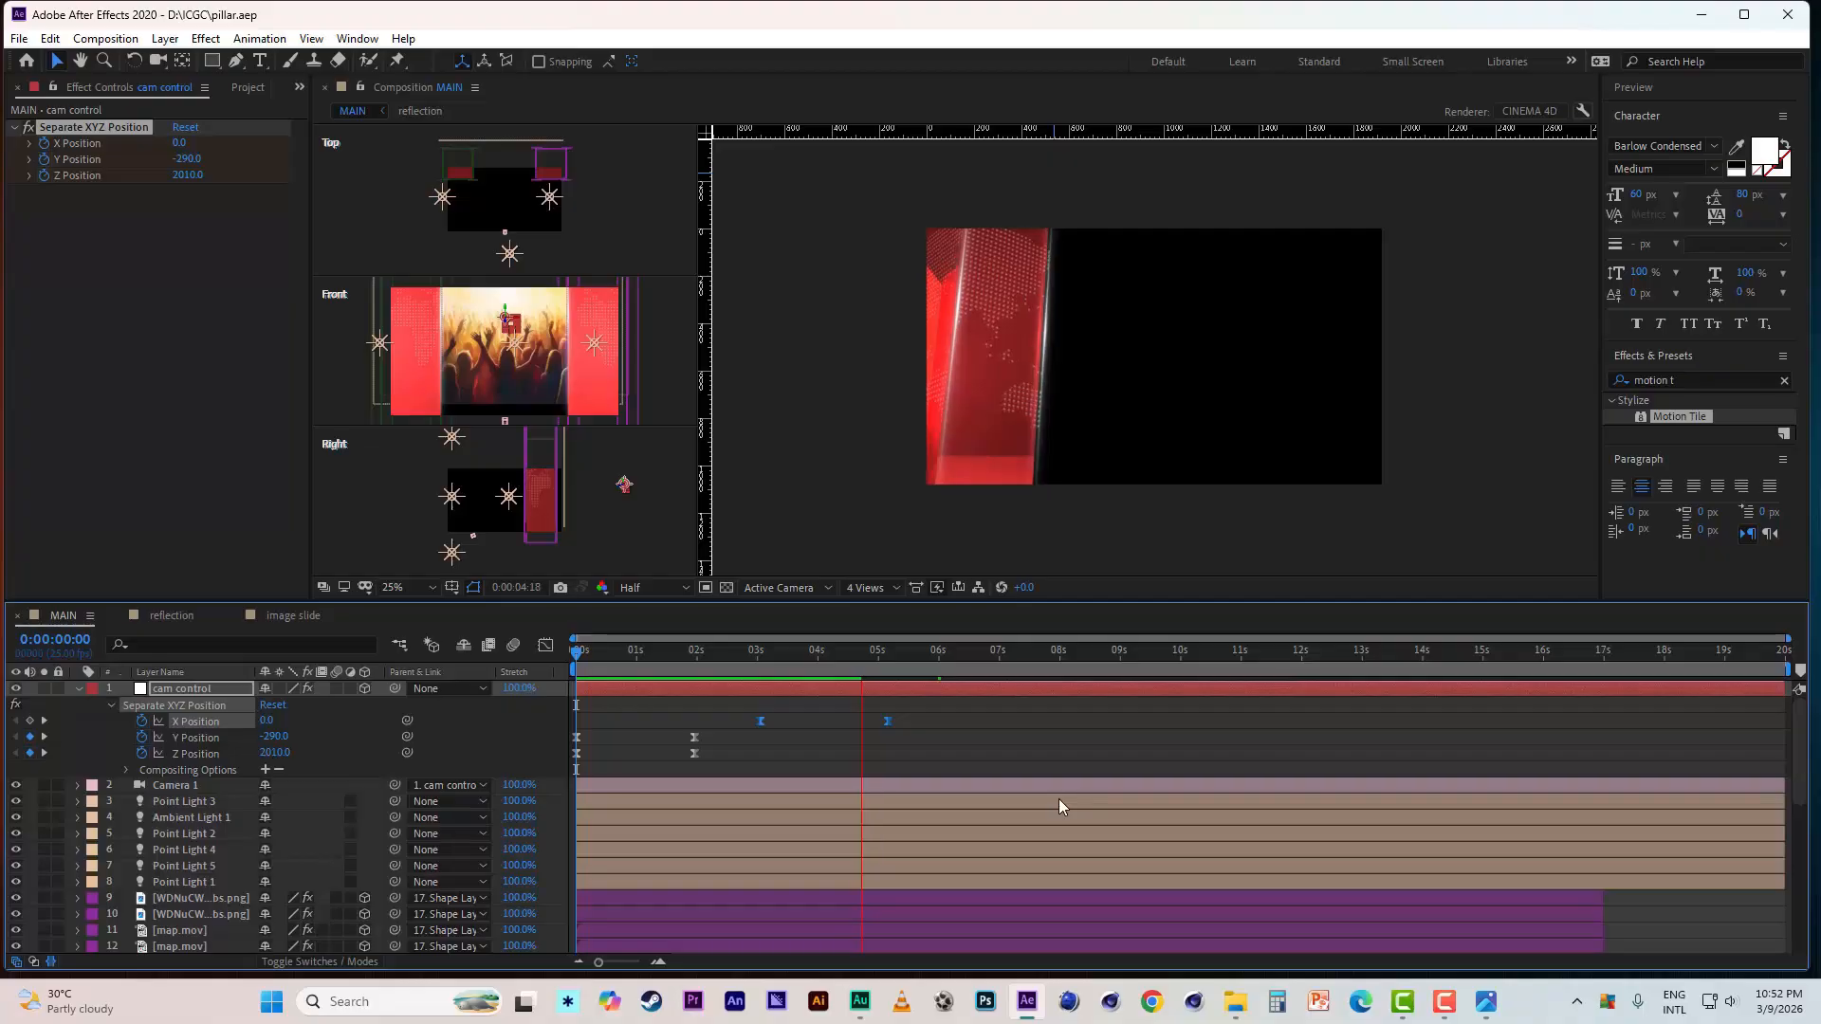
pyautogui.click(813, 654)
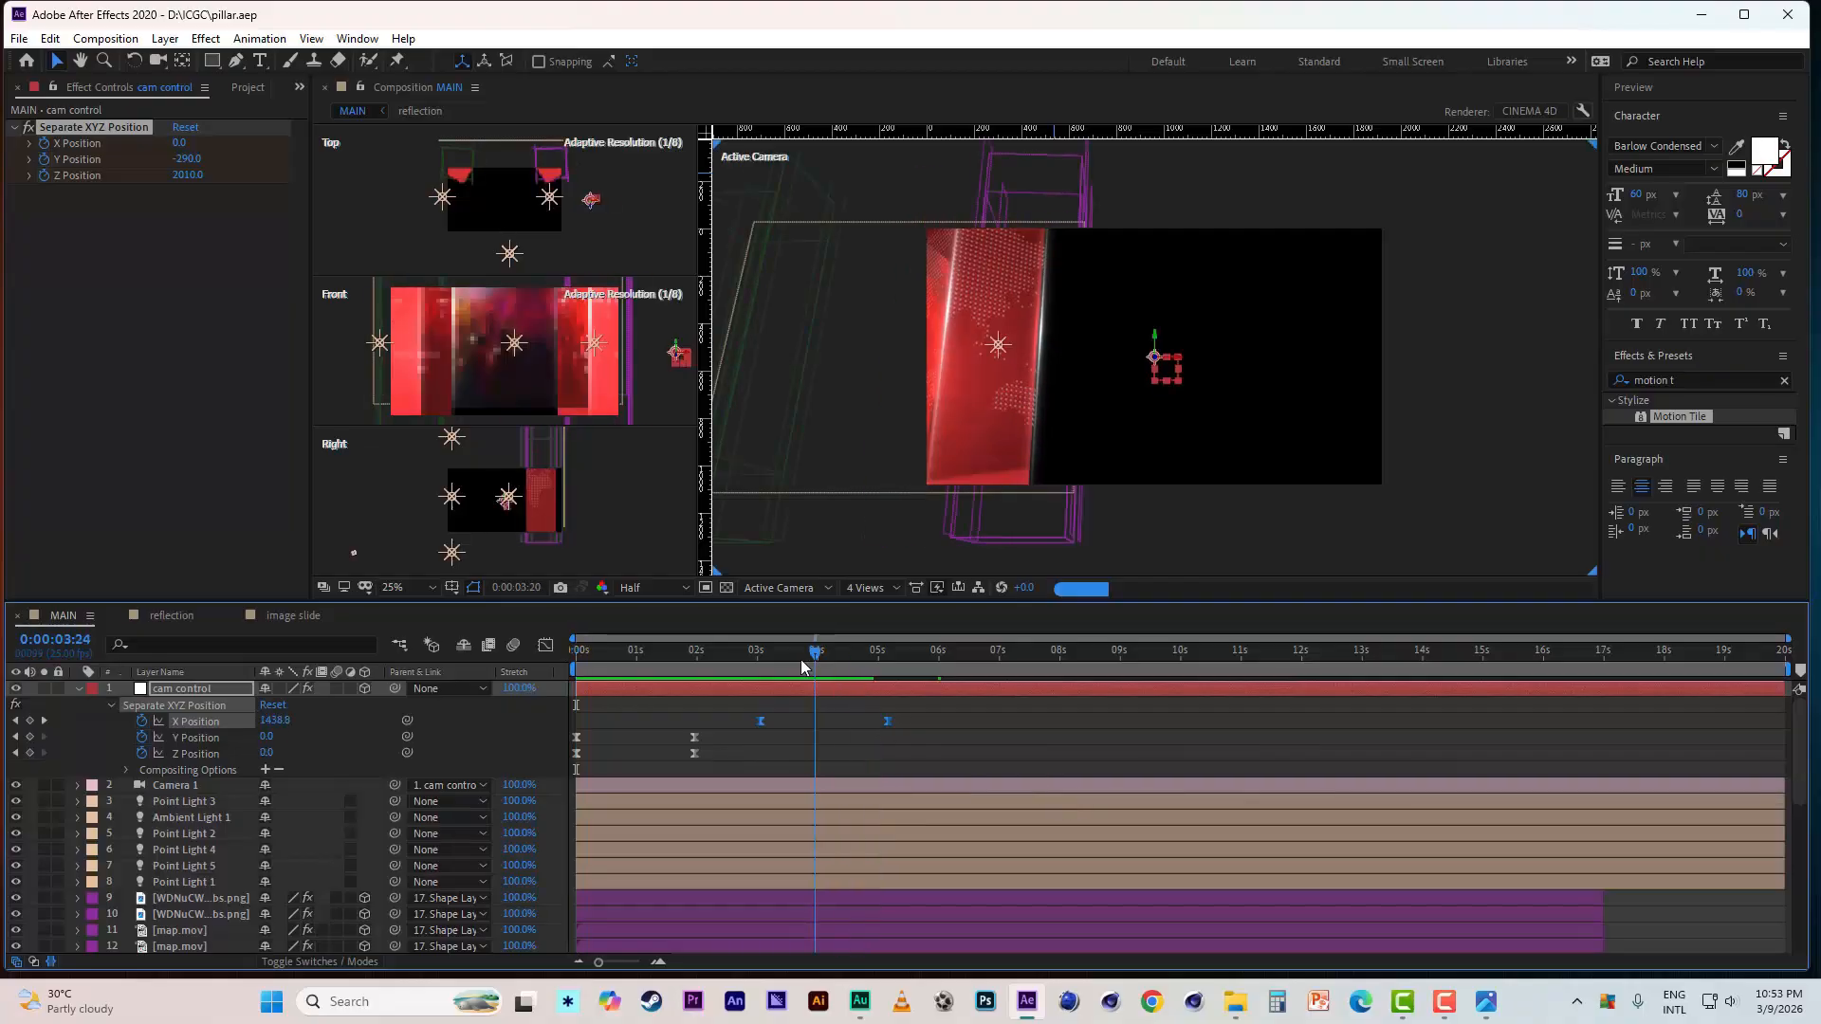
pyautogui.click(788, 653)
# - Duplicate the purple-labelled box's layers 9 to 17, including its parent Shape Layer 2
pyautogui.scroll(-3, 209, 924)
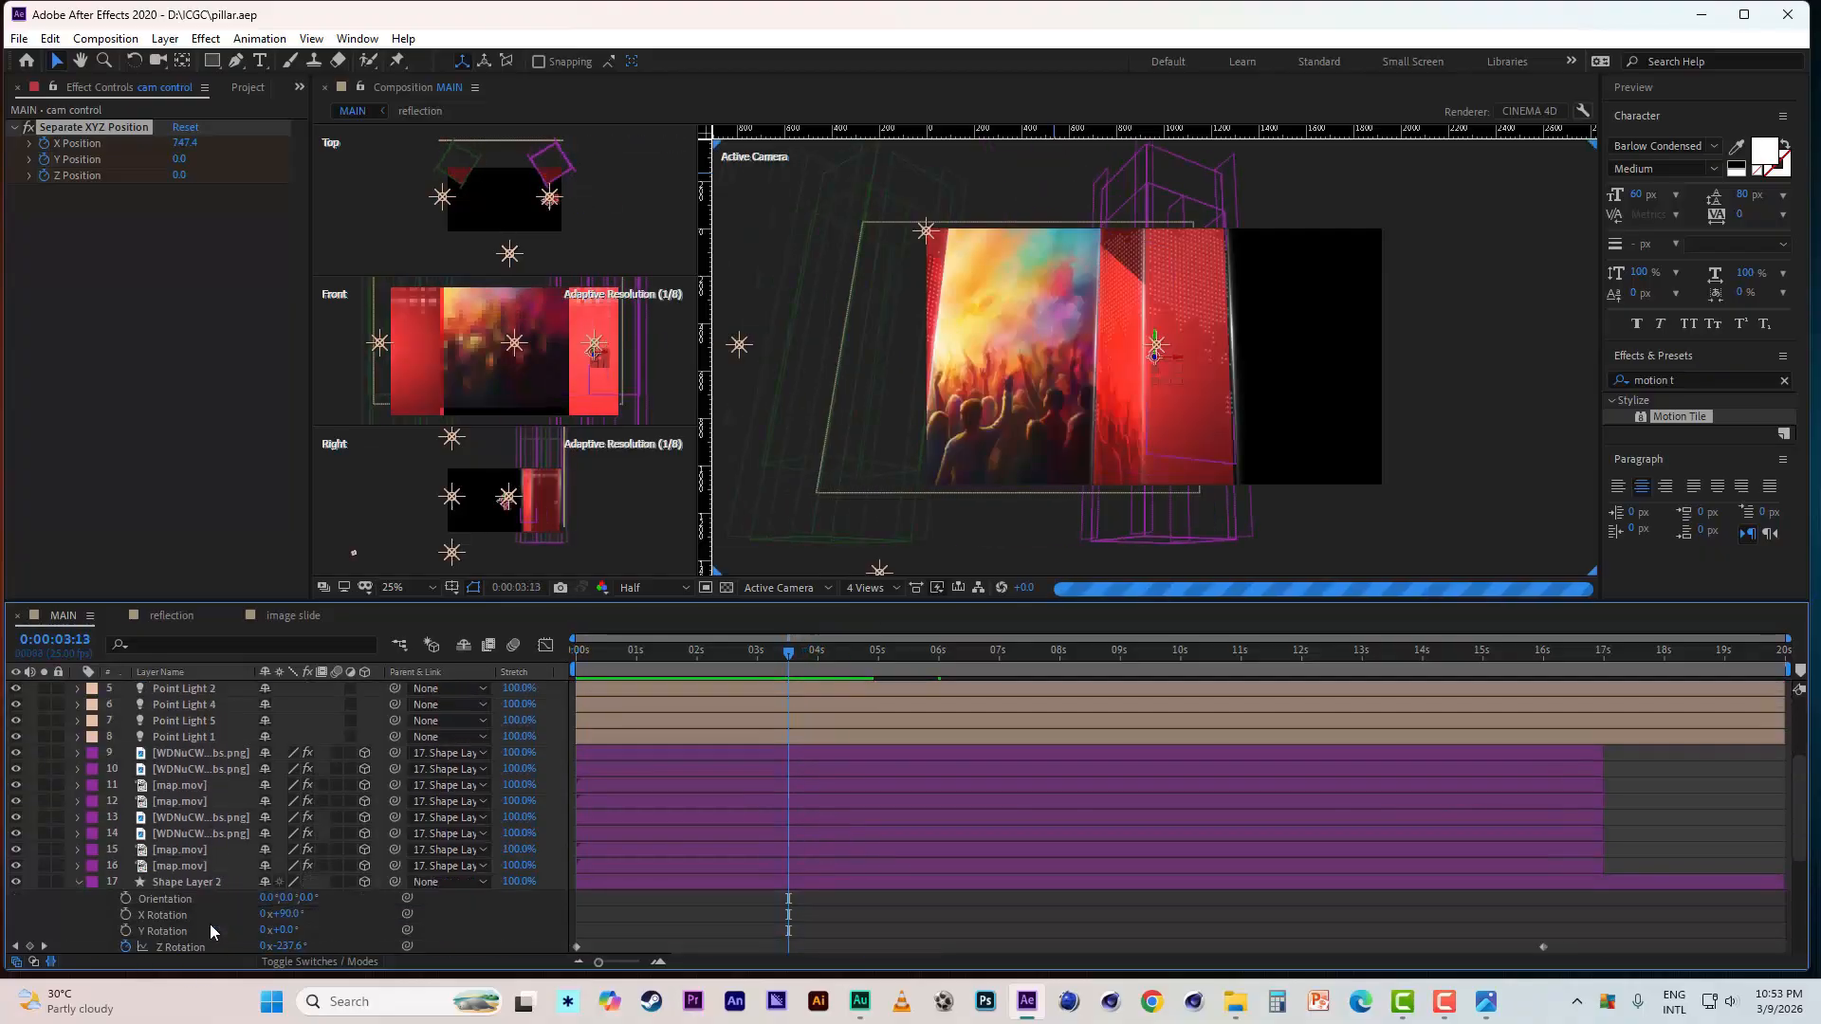
pyautogui.click(78, 880)
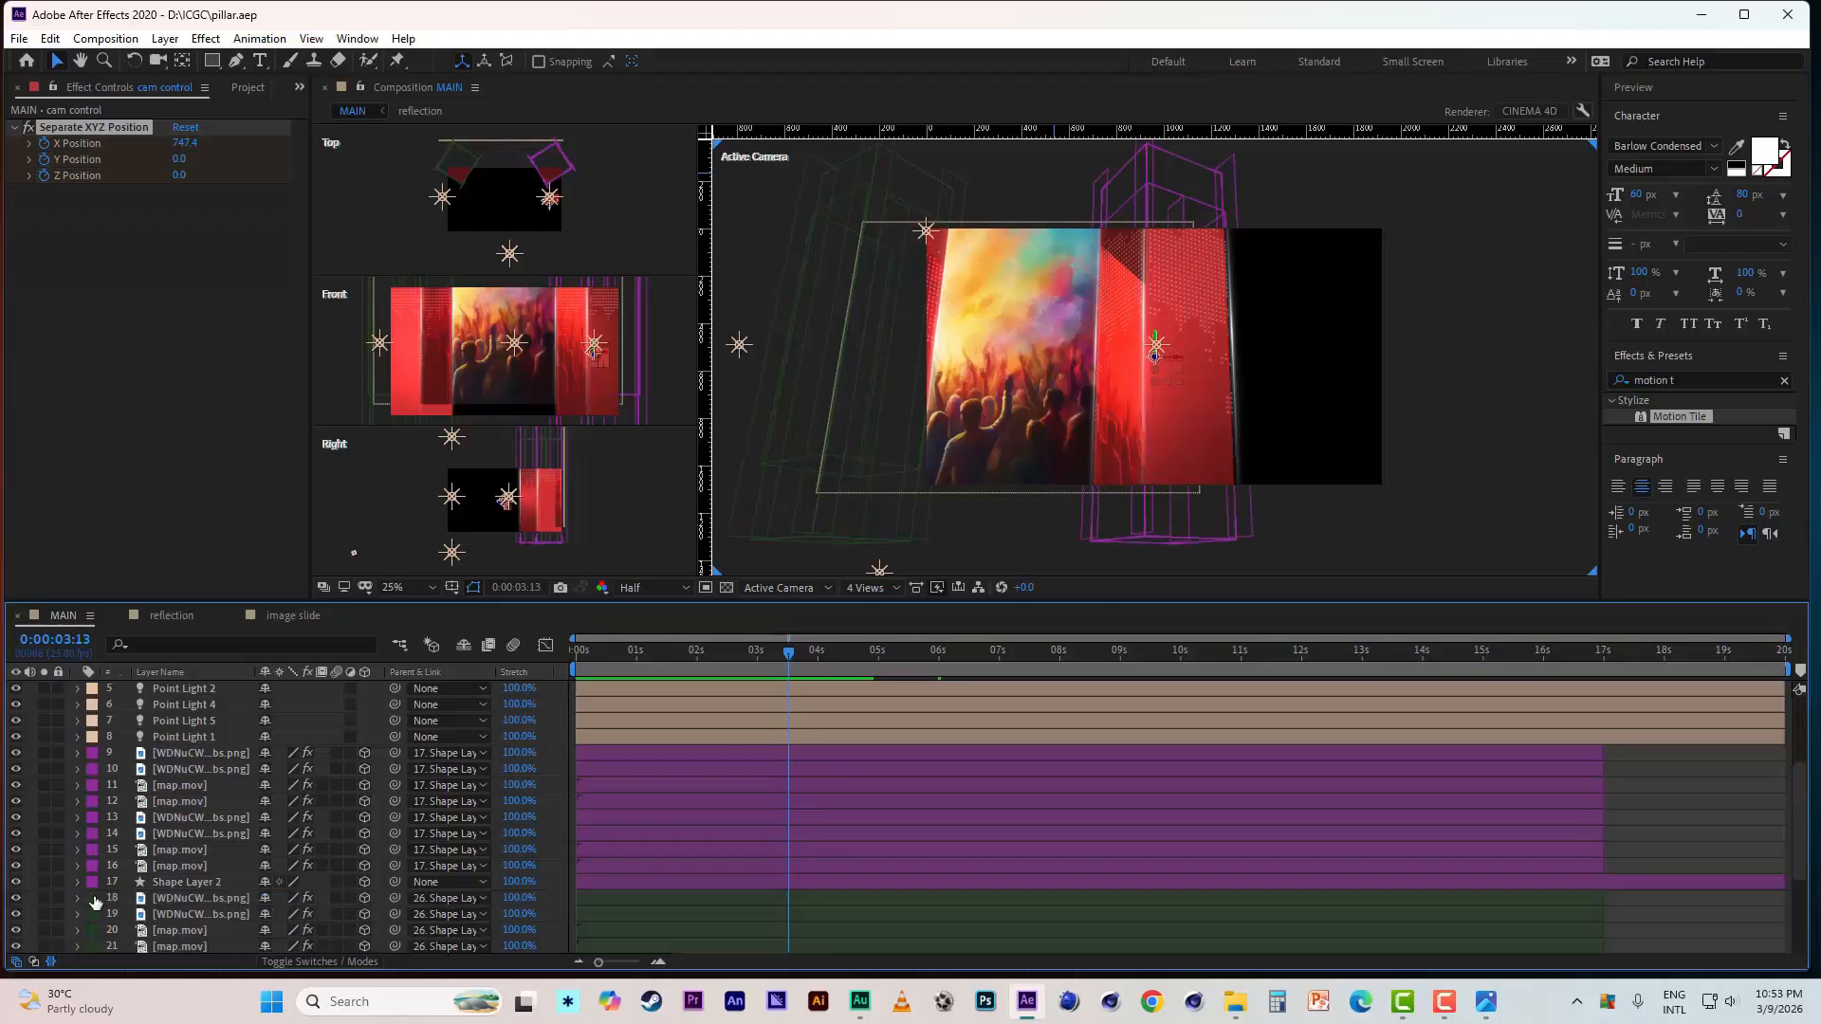
pyautogui.click(180, 877)
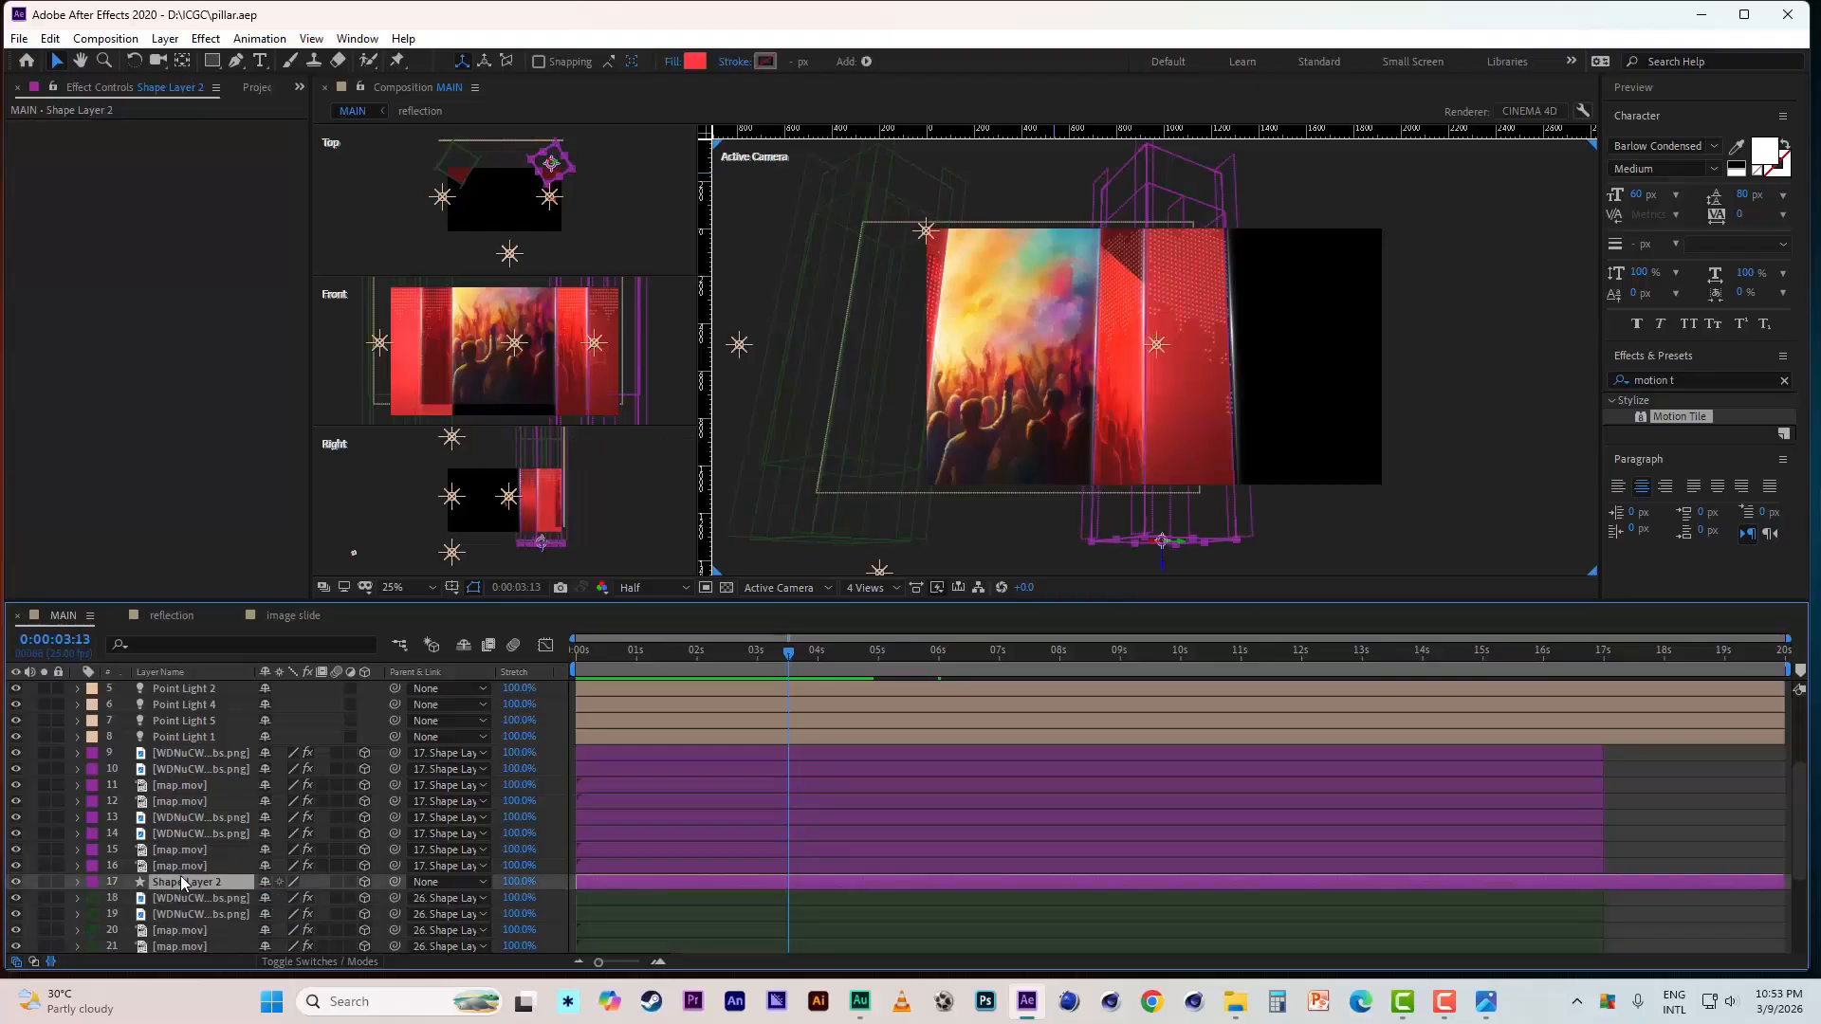
pyautogui.keyDown('shift'); pyautogui.click(186, 759); pyautogui.keyUp('shift')
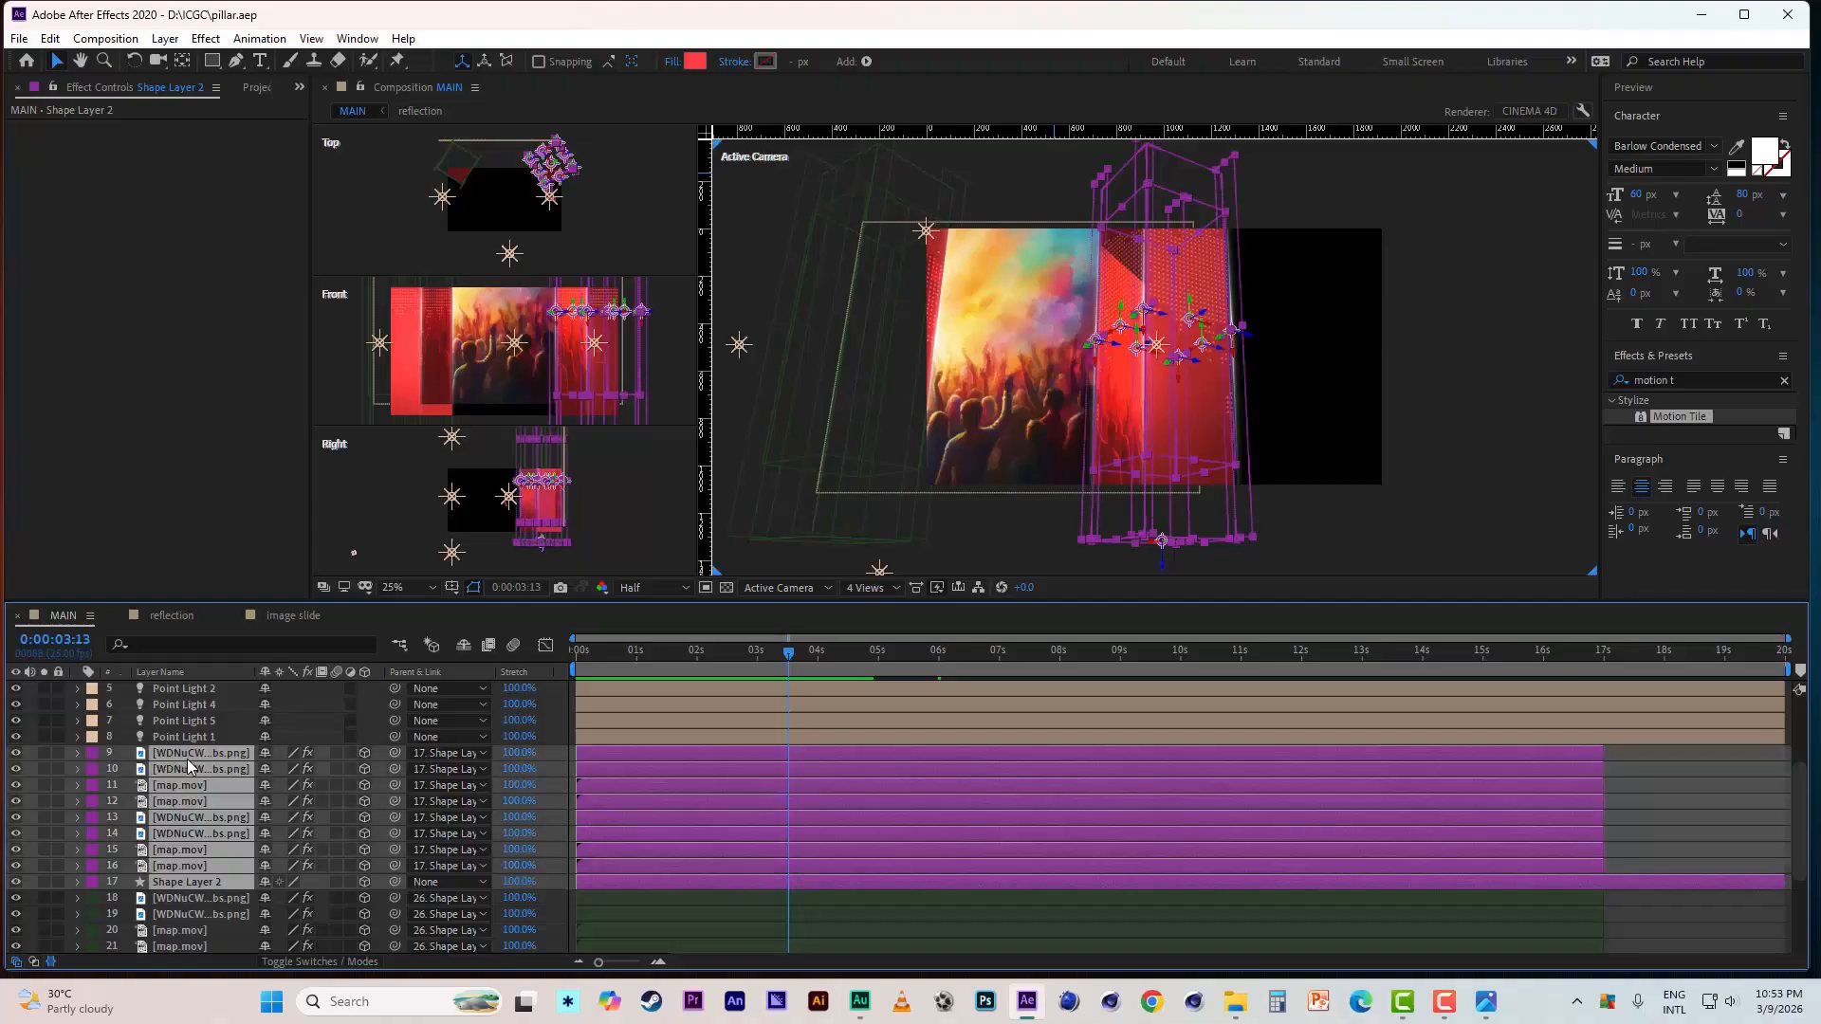
pyautogui.hotkey('ctrl', 'd')
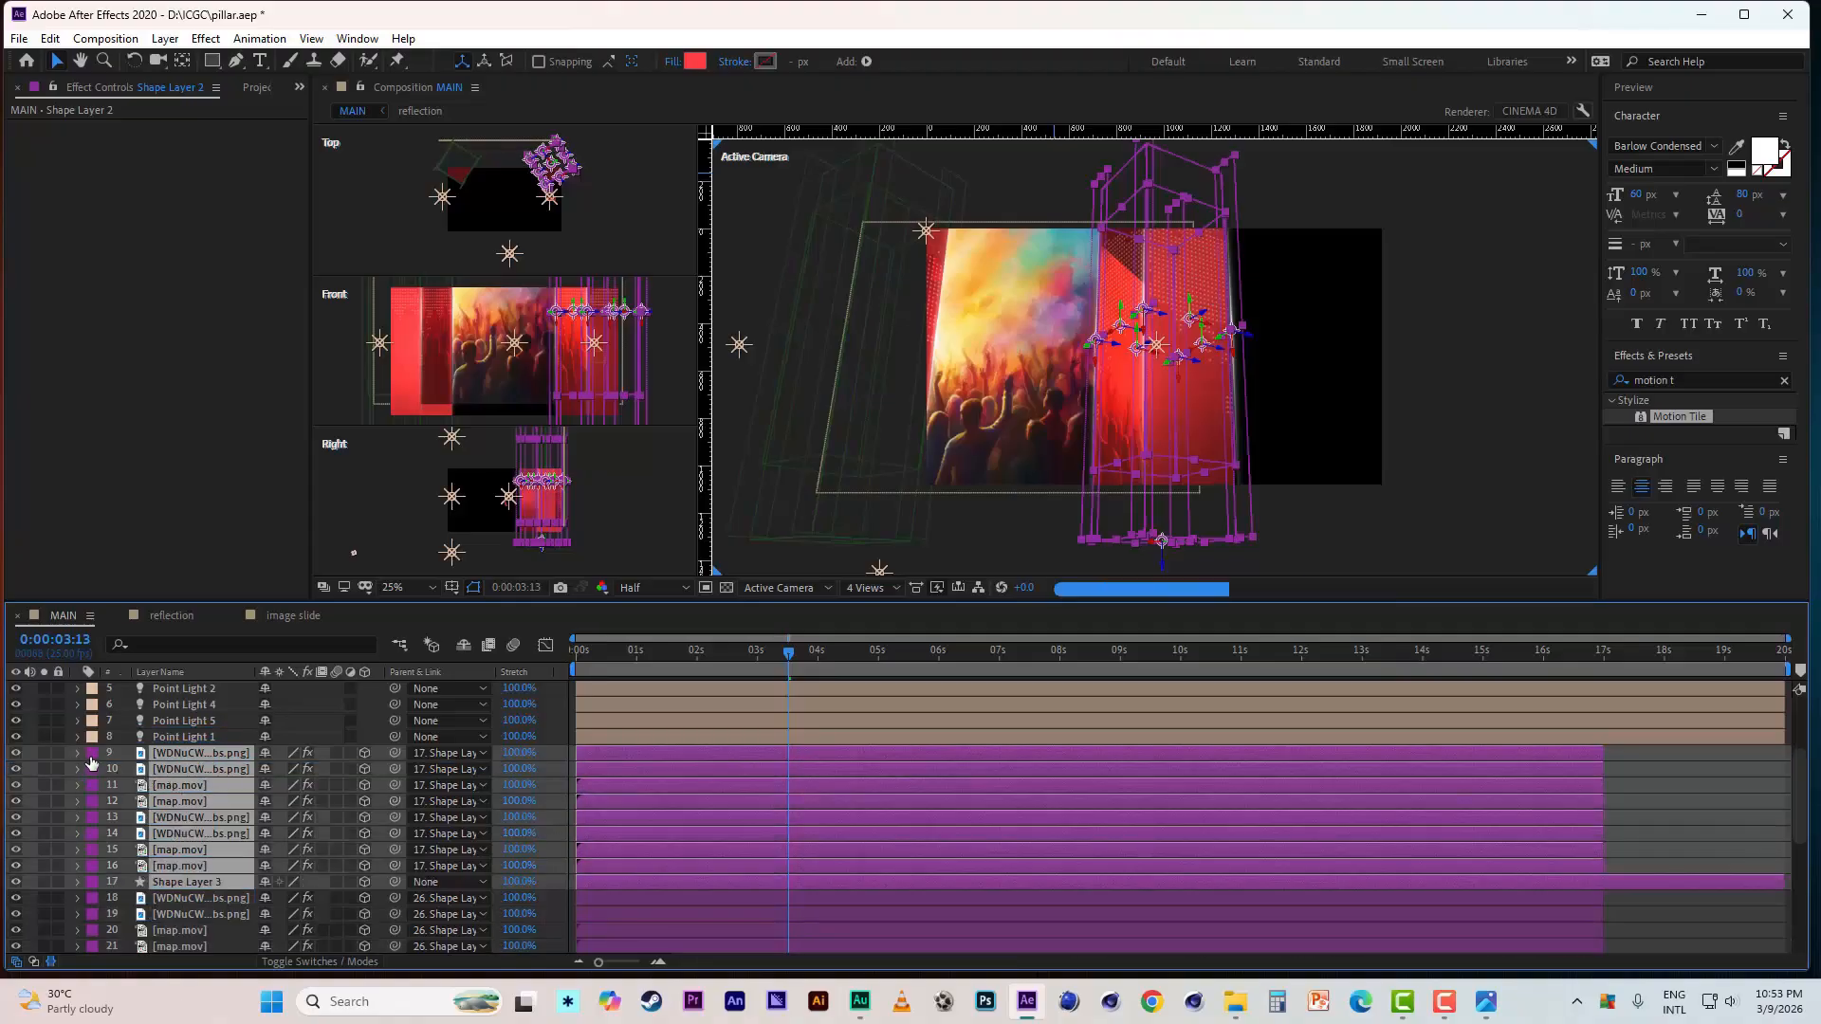
# - Label the duplicated box's layers 9 to 17 Orange and move the current time to 0:00:04:01
pyautogui.click(91, 755)
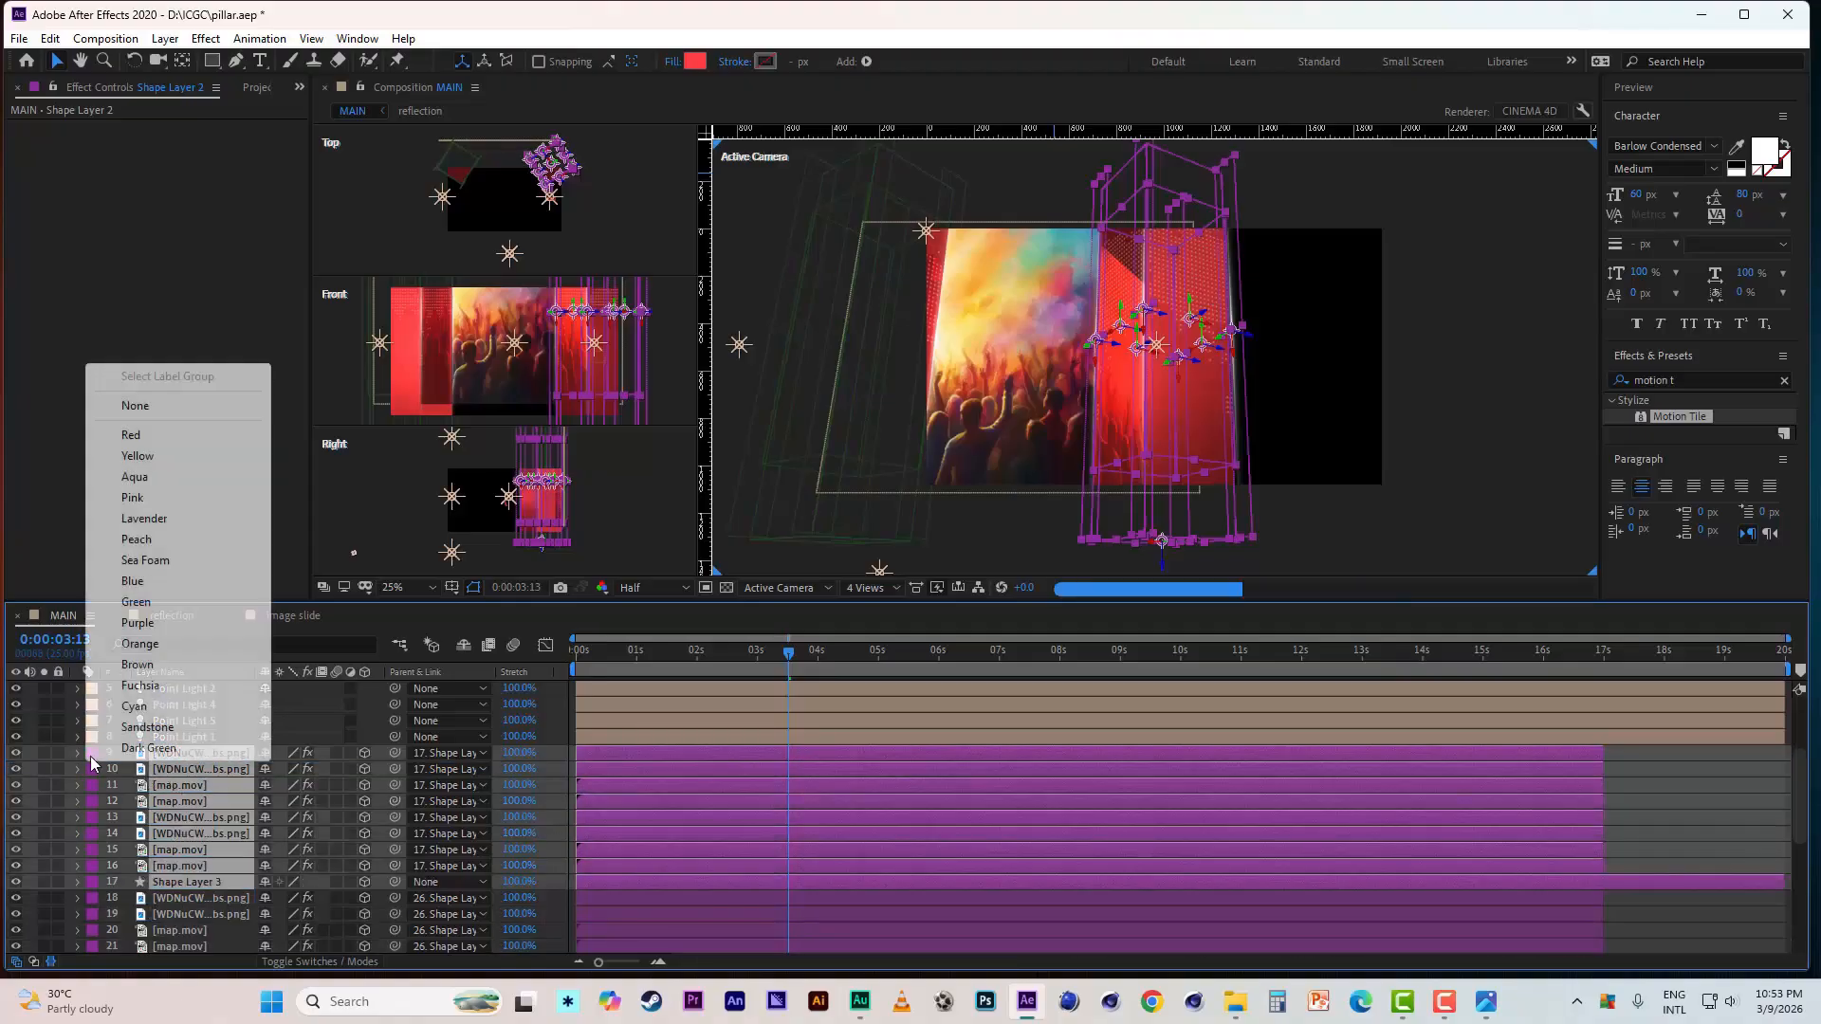
pyautogui.click(138, 645)
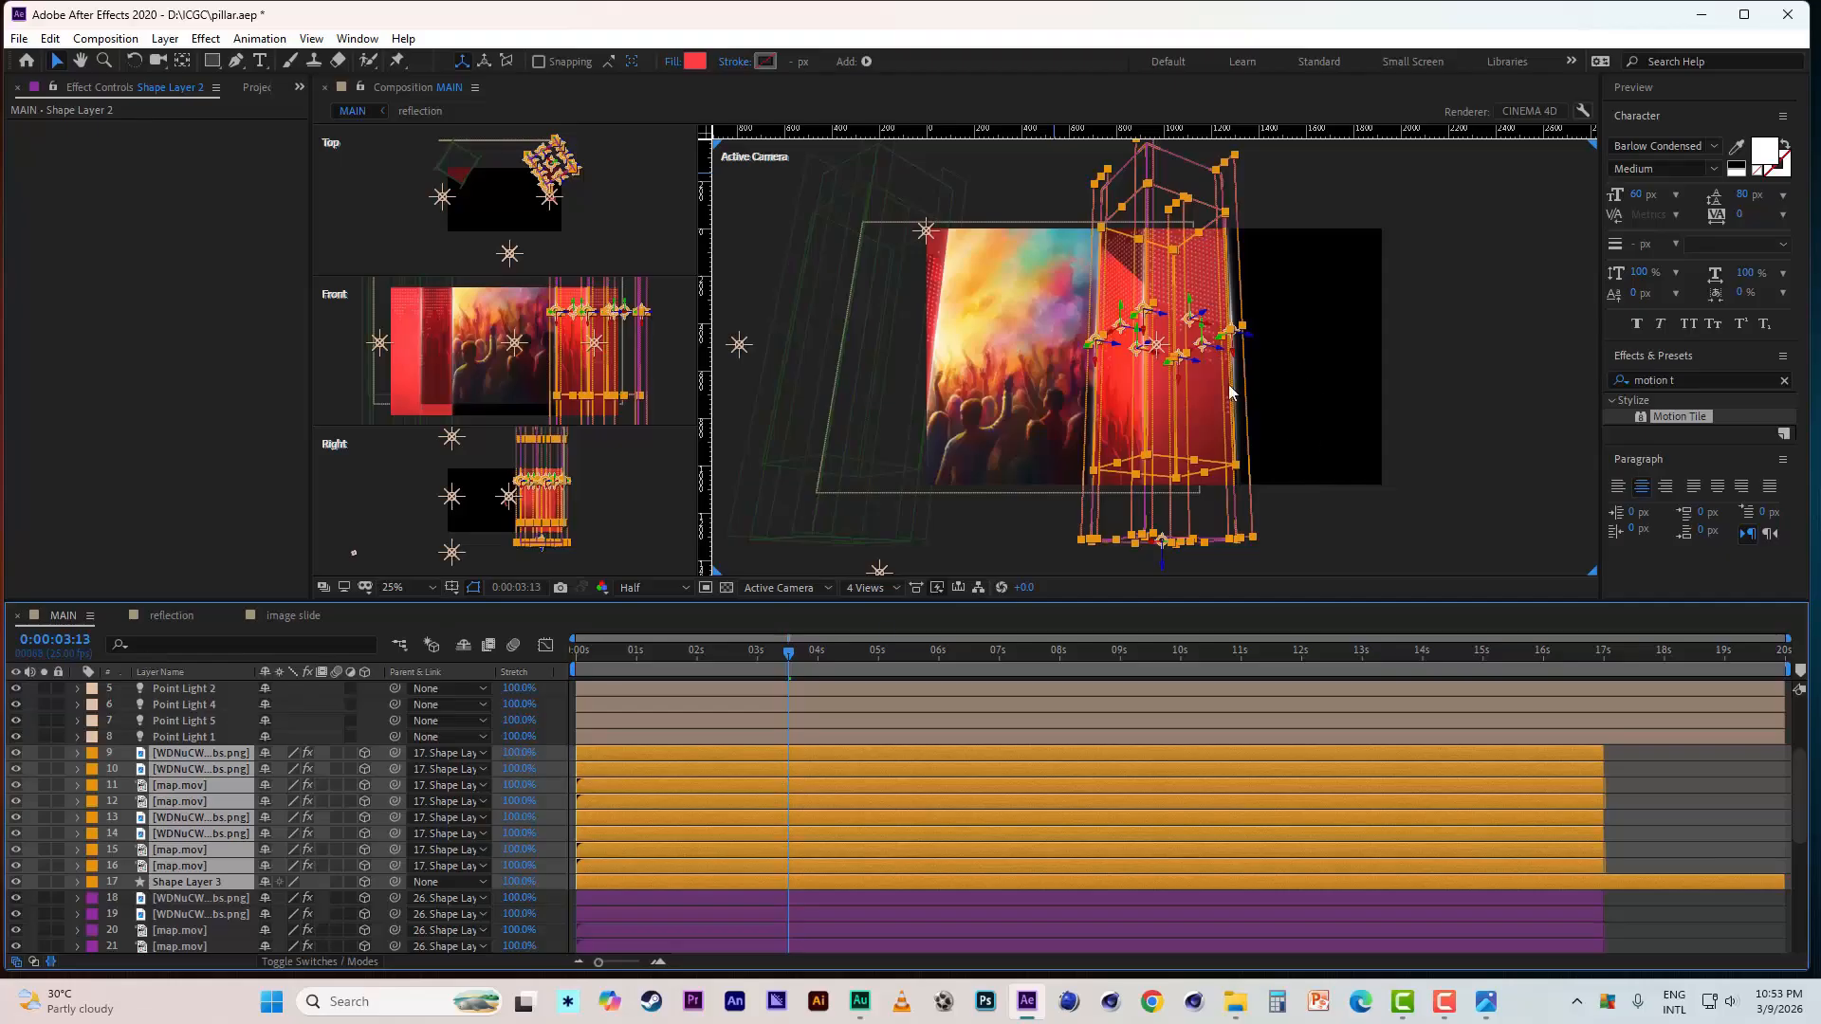
pyautogui.click(821, 655)
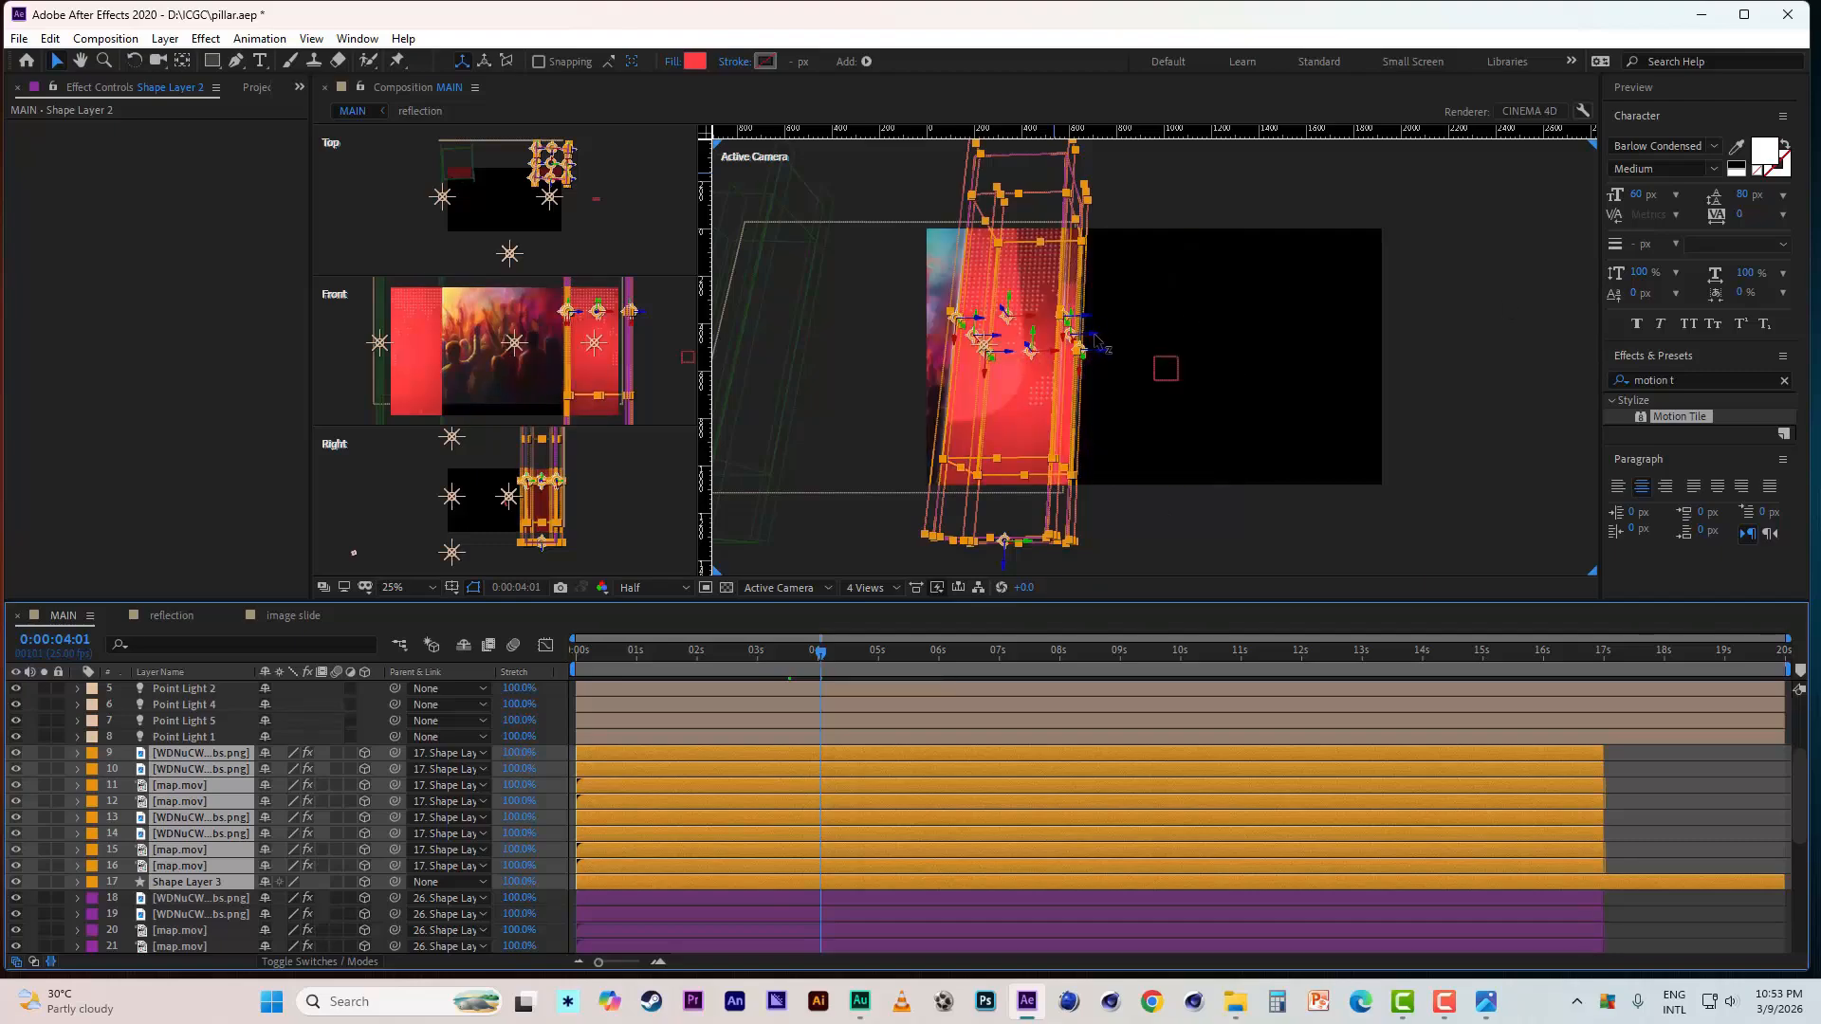
# - Move the orange box by its parent Shape Layer 3 sideways away from the purple box and closer to the camera
pyautogui.moveTo(1108, 338); pyautogui.dragTo(1482, 355)
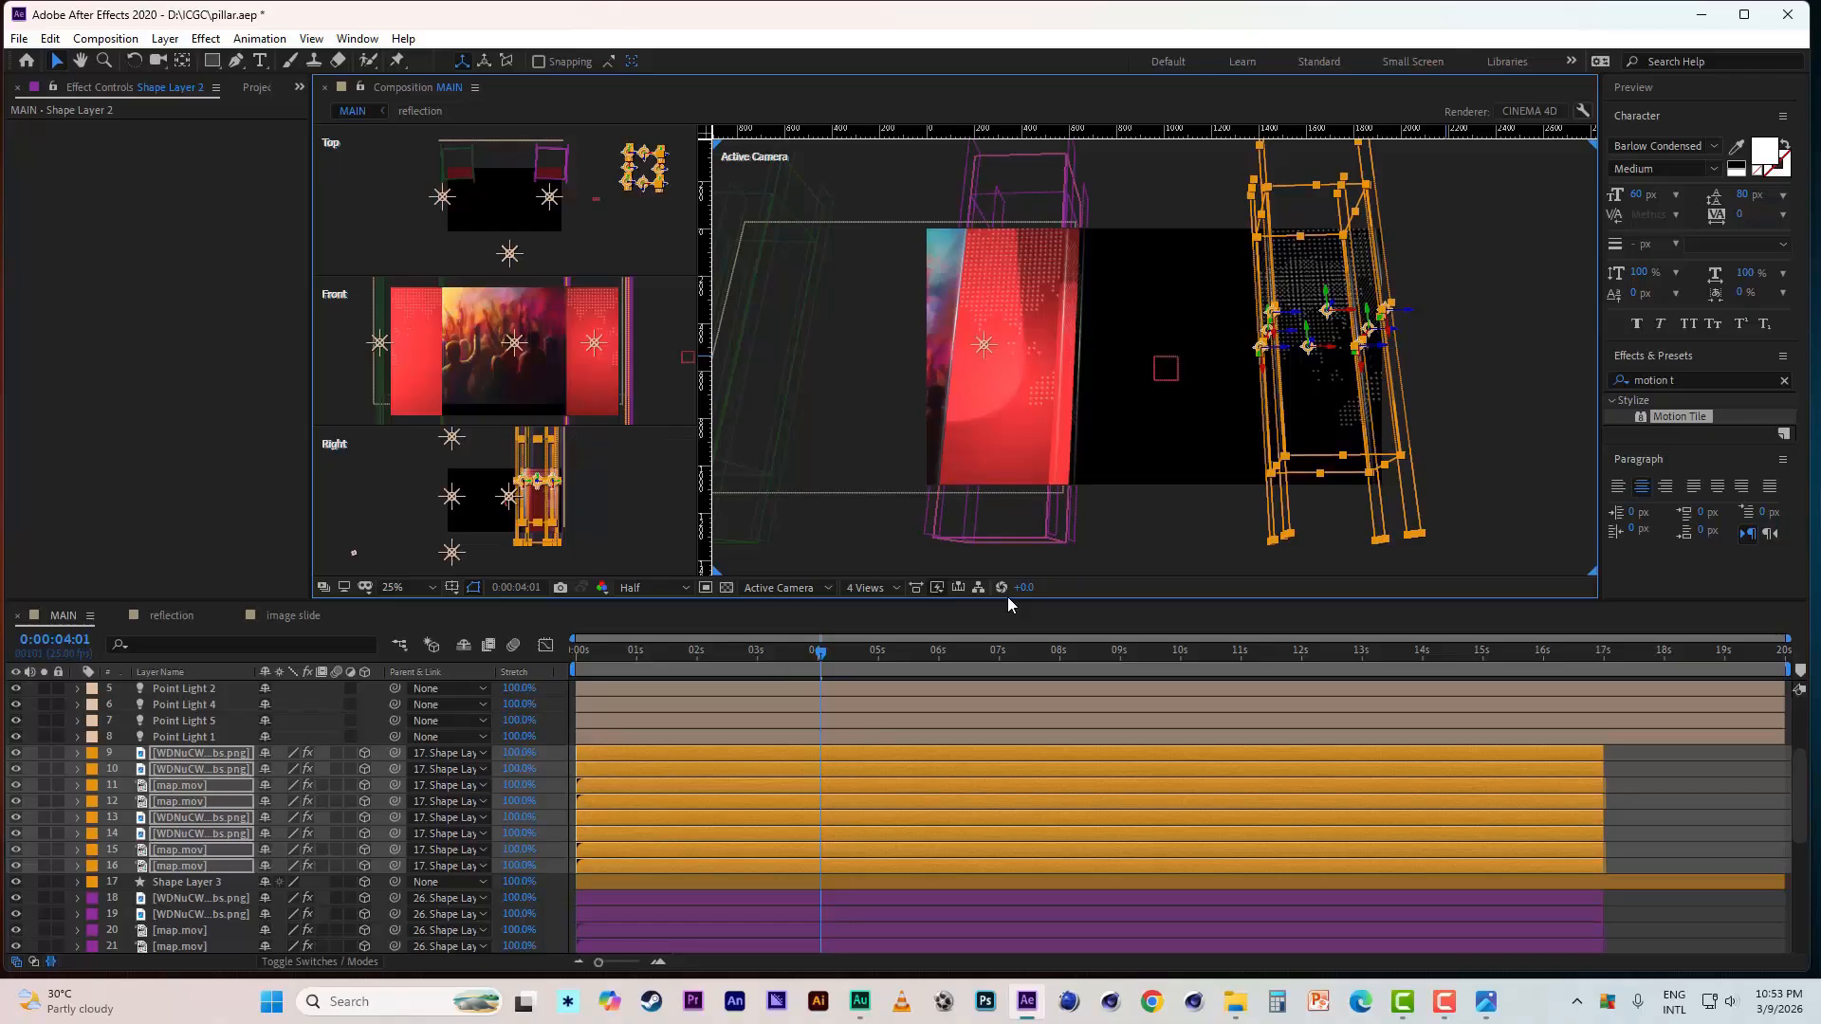
pyautogui.hotkey('ctrl', 'z')
pyautogui.click(178, 899)
pyautogui.click(189, 884)
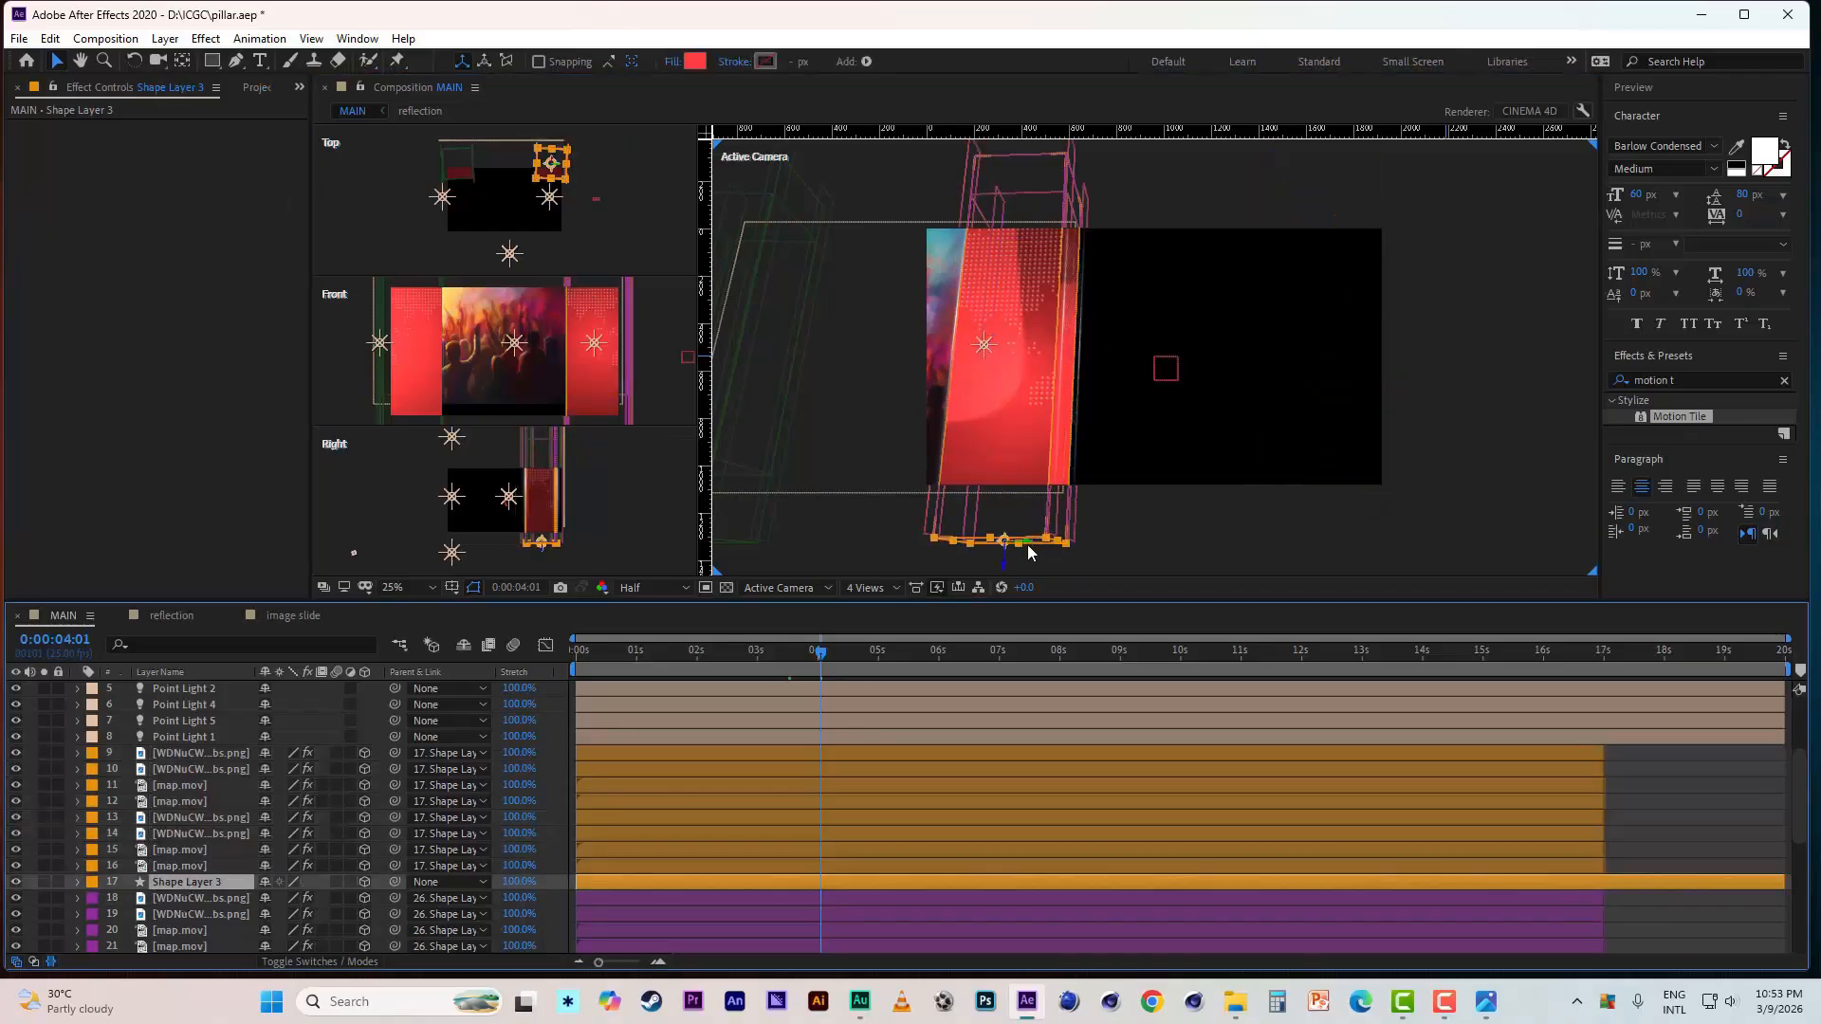
pyautogui.moveTo(1027, 545); pyautogui.dragTo(1385, 552)
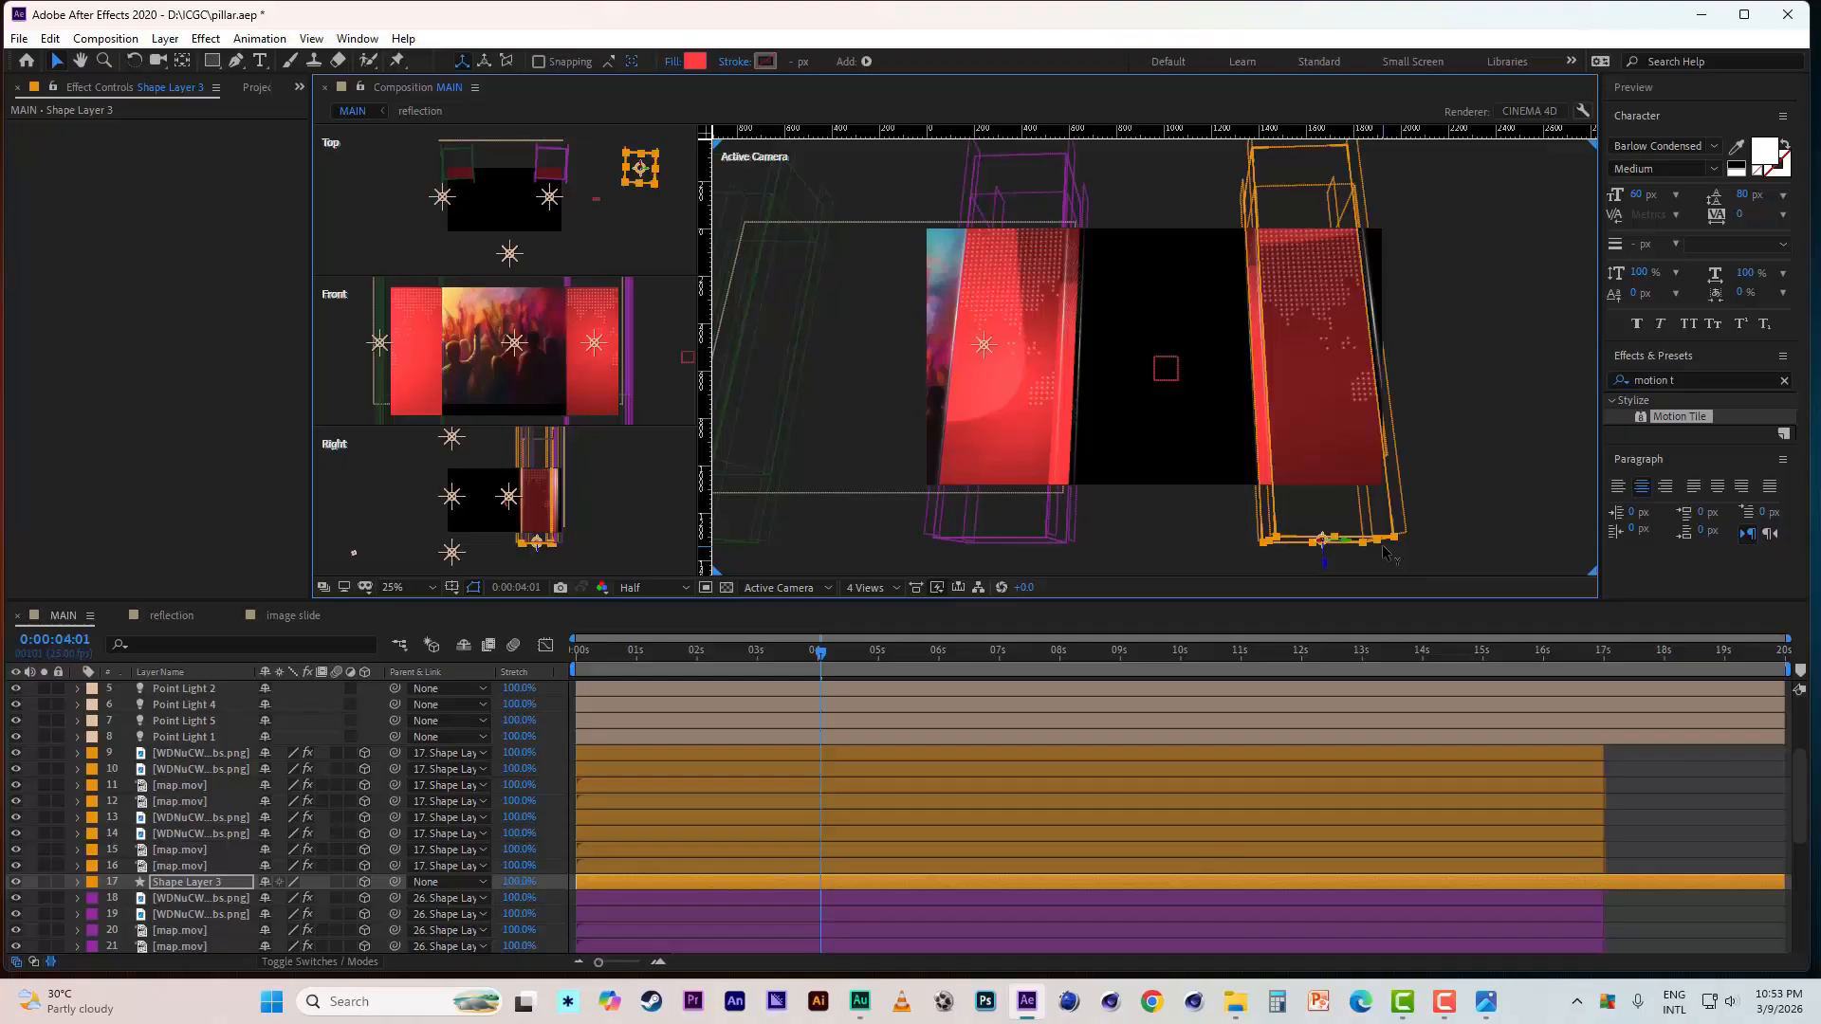
pyautogui.moveTo(1322, 545); pyautogui.dragTo(1314, 592)
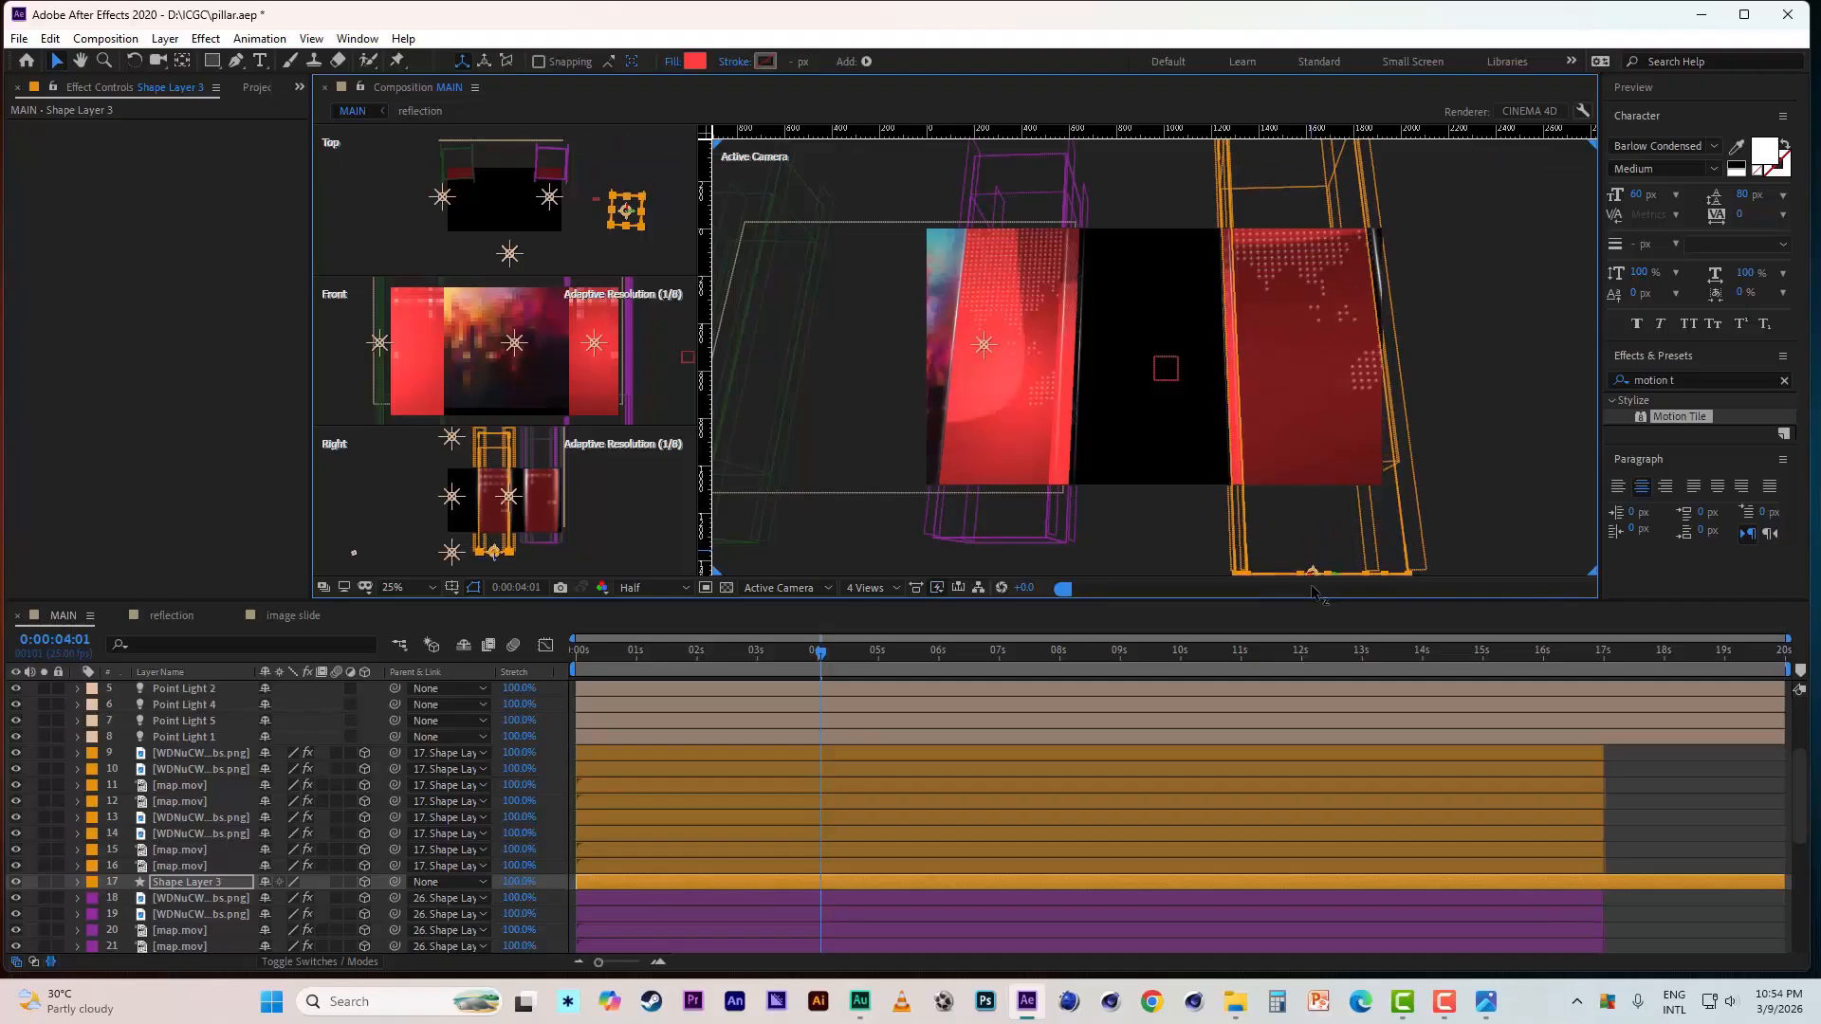
pyautogui.scroll(-2, 1335, 489)
pyautogui.moveTo(1236, 488); pyautogui.dragTo(1279, 463)
pyautogui.scroll(2, 1278, 455)
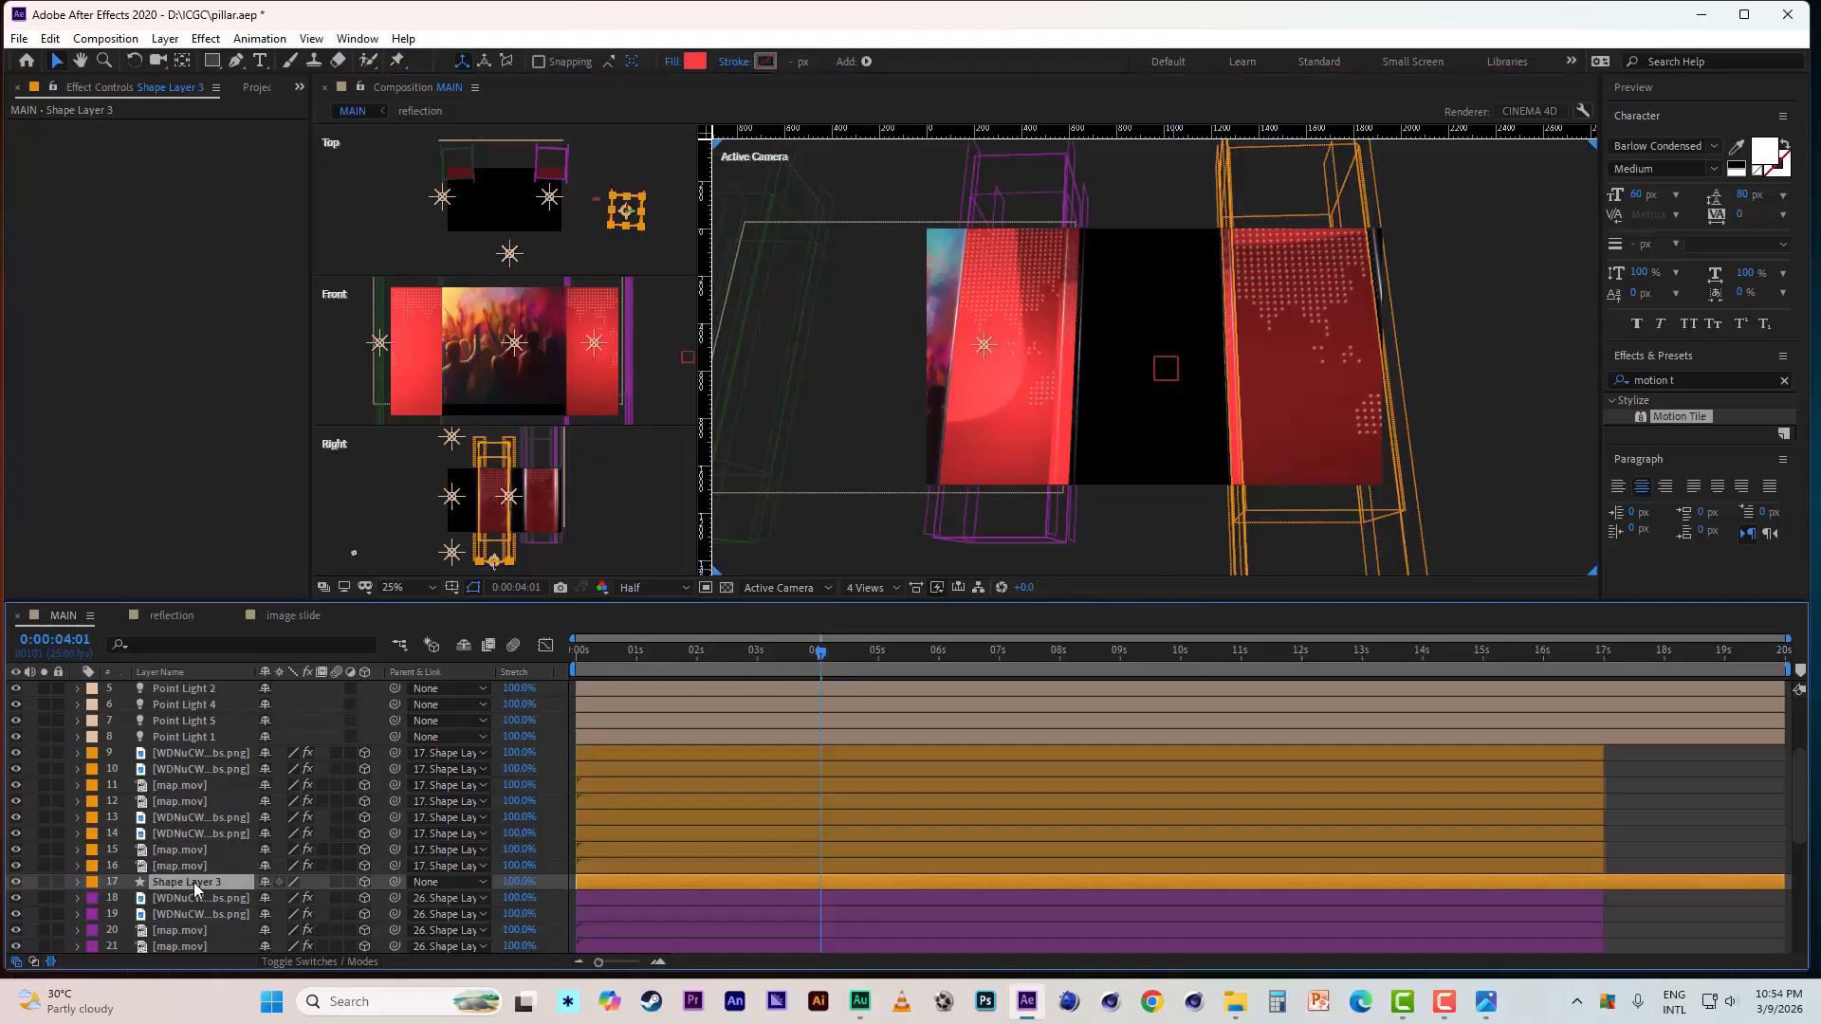
# - Move Shape Layer 3 farther out and nearer the camera, adjusting the orange box at 0:00:06:16 and 0:00:07:11
pyautogui.press('r')
pyautogui.moveTo(820, 653); pyautogui.dragTo(975, 656)
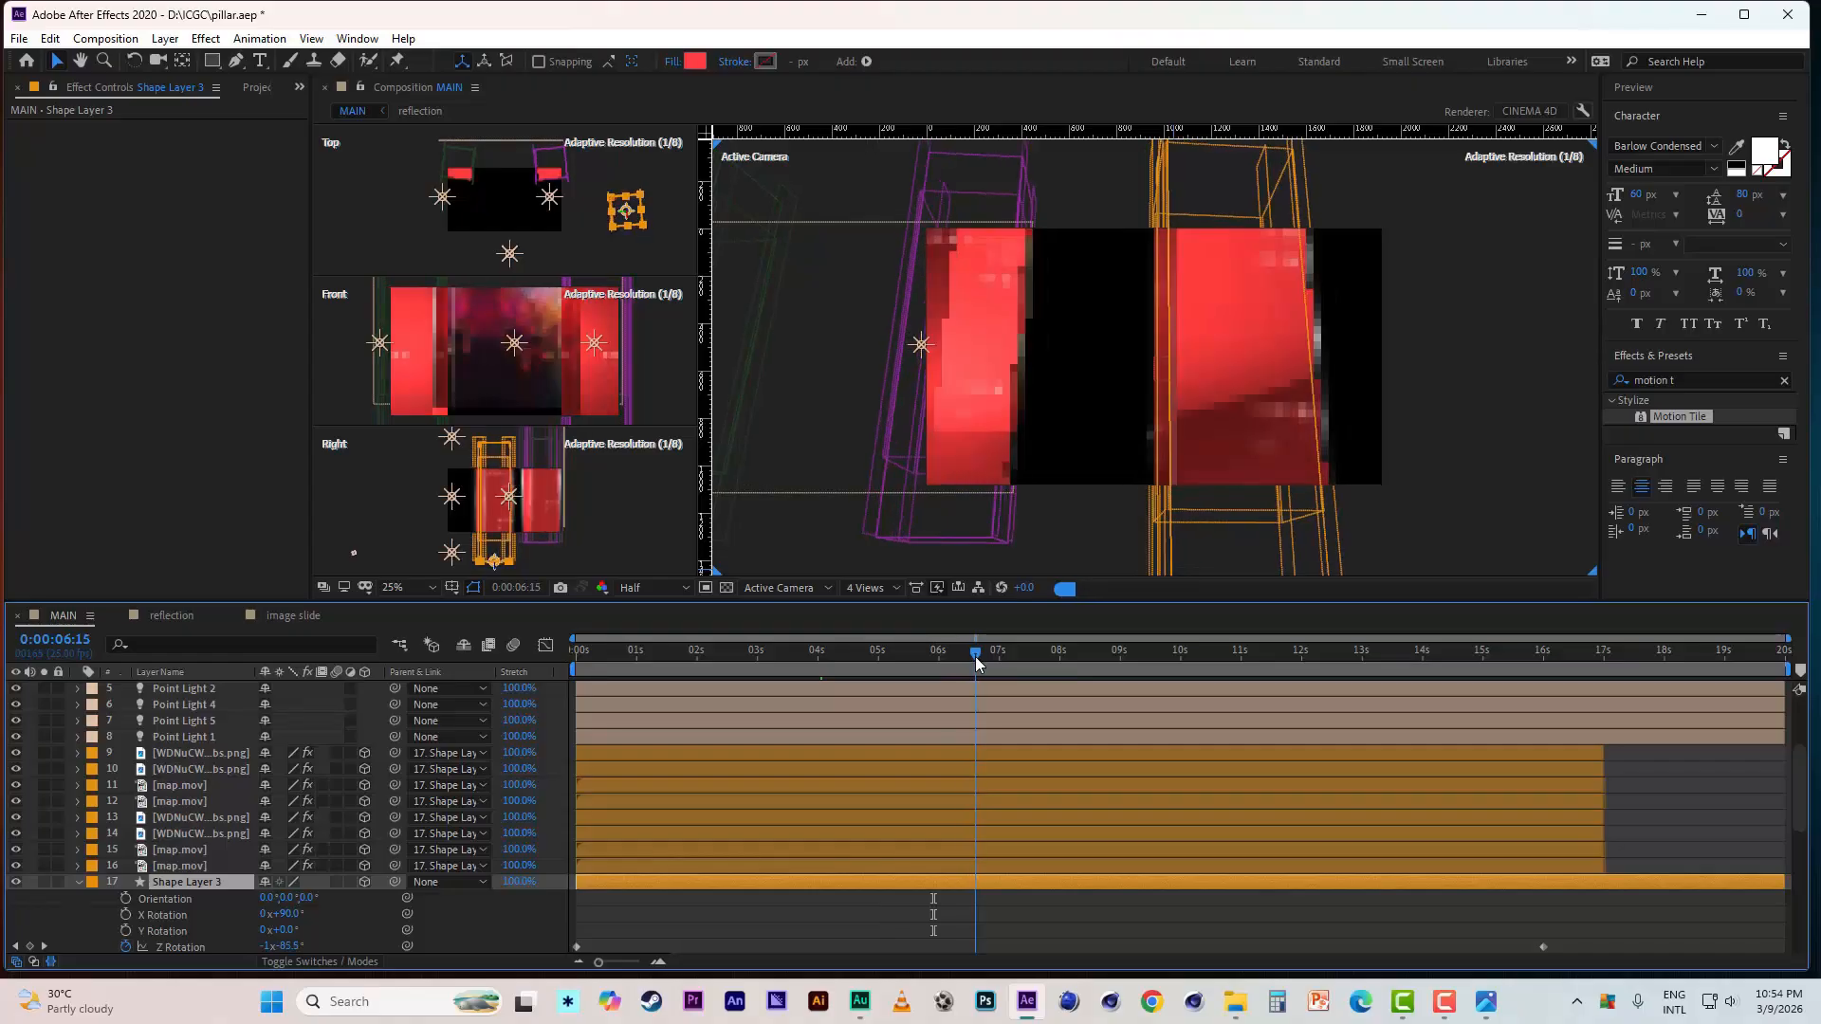
pyautogui.scroll(-2, 1199, 448)
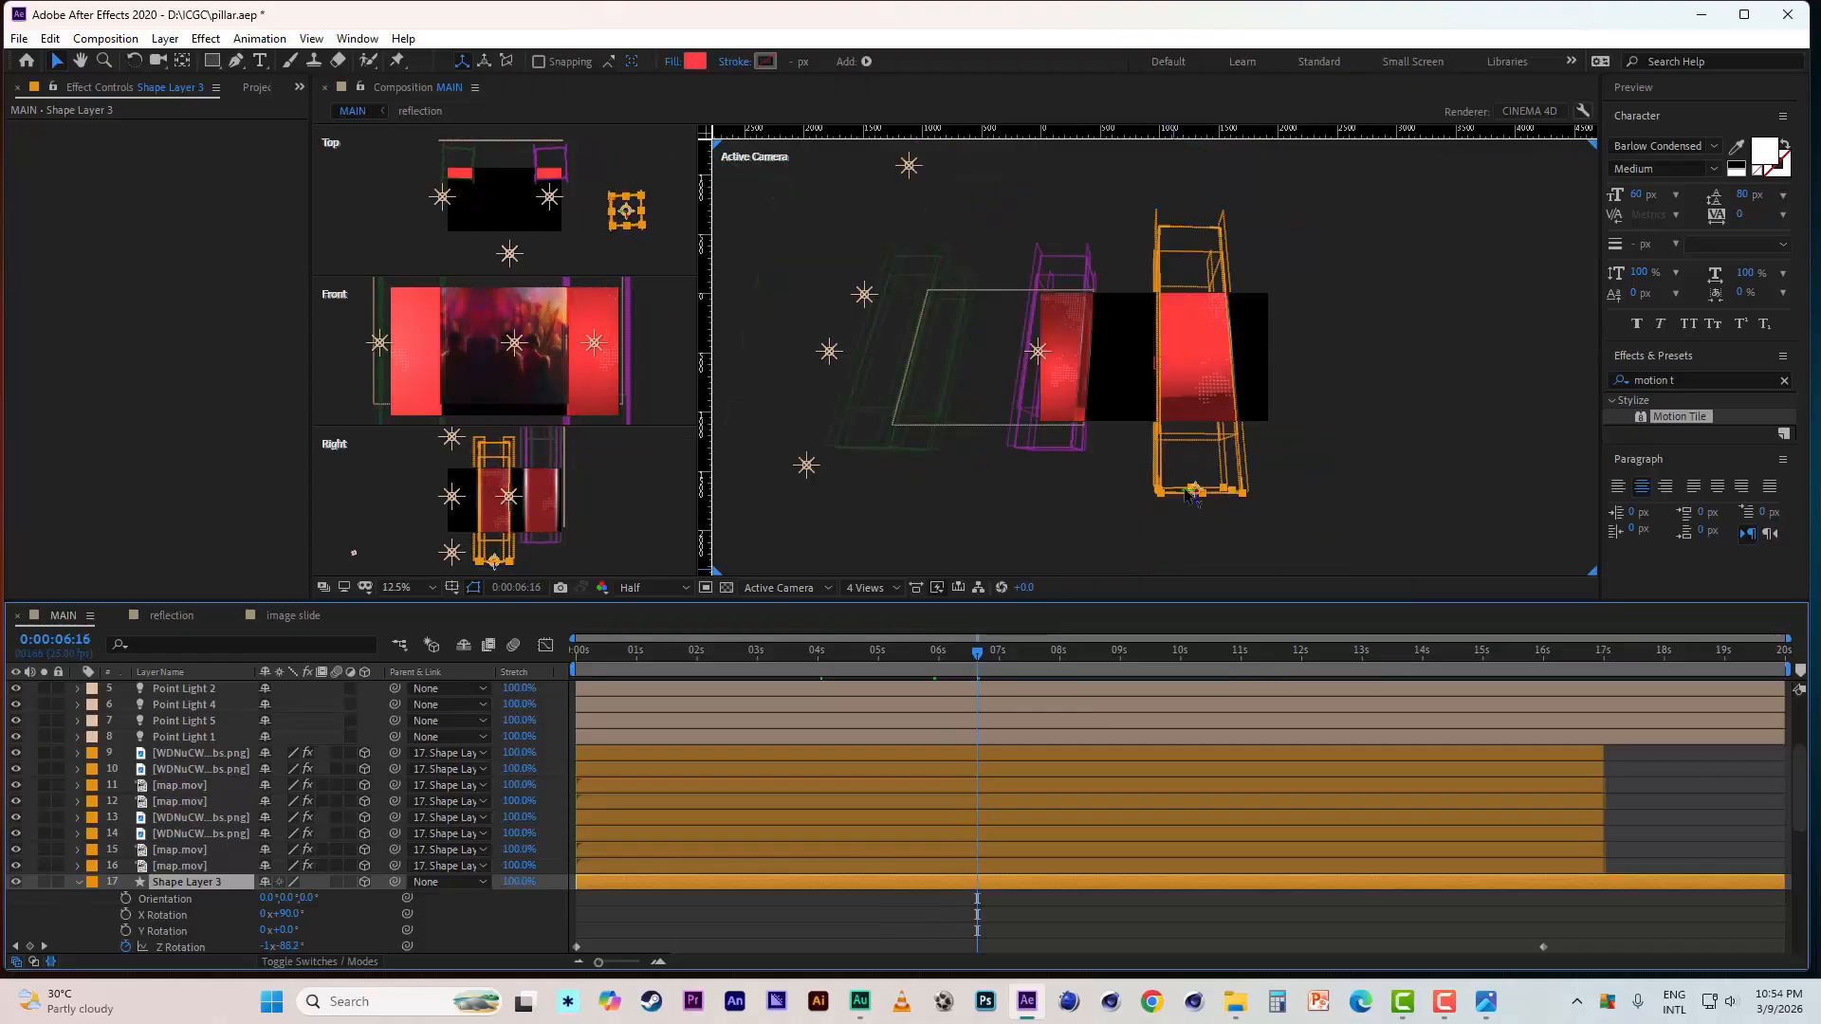
pyautogui.moveTo(1187, 491); pyautogui.dragTo(1311, 521)
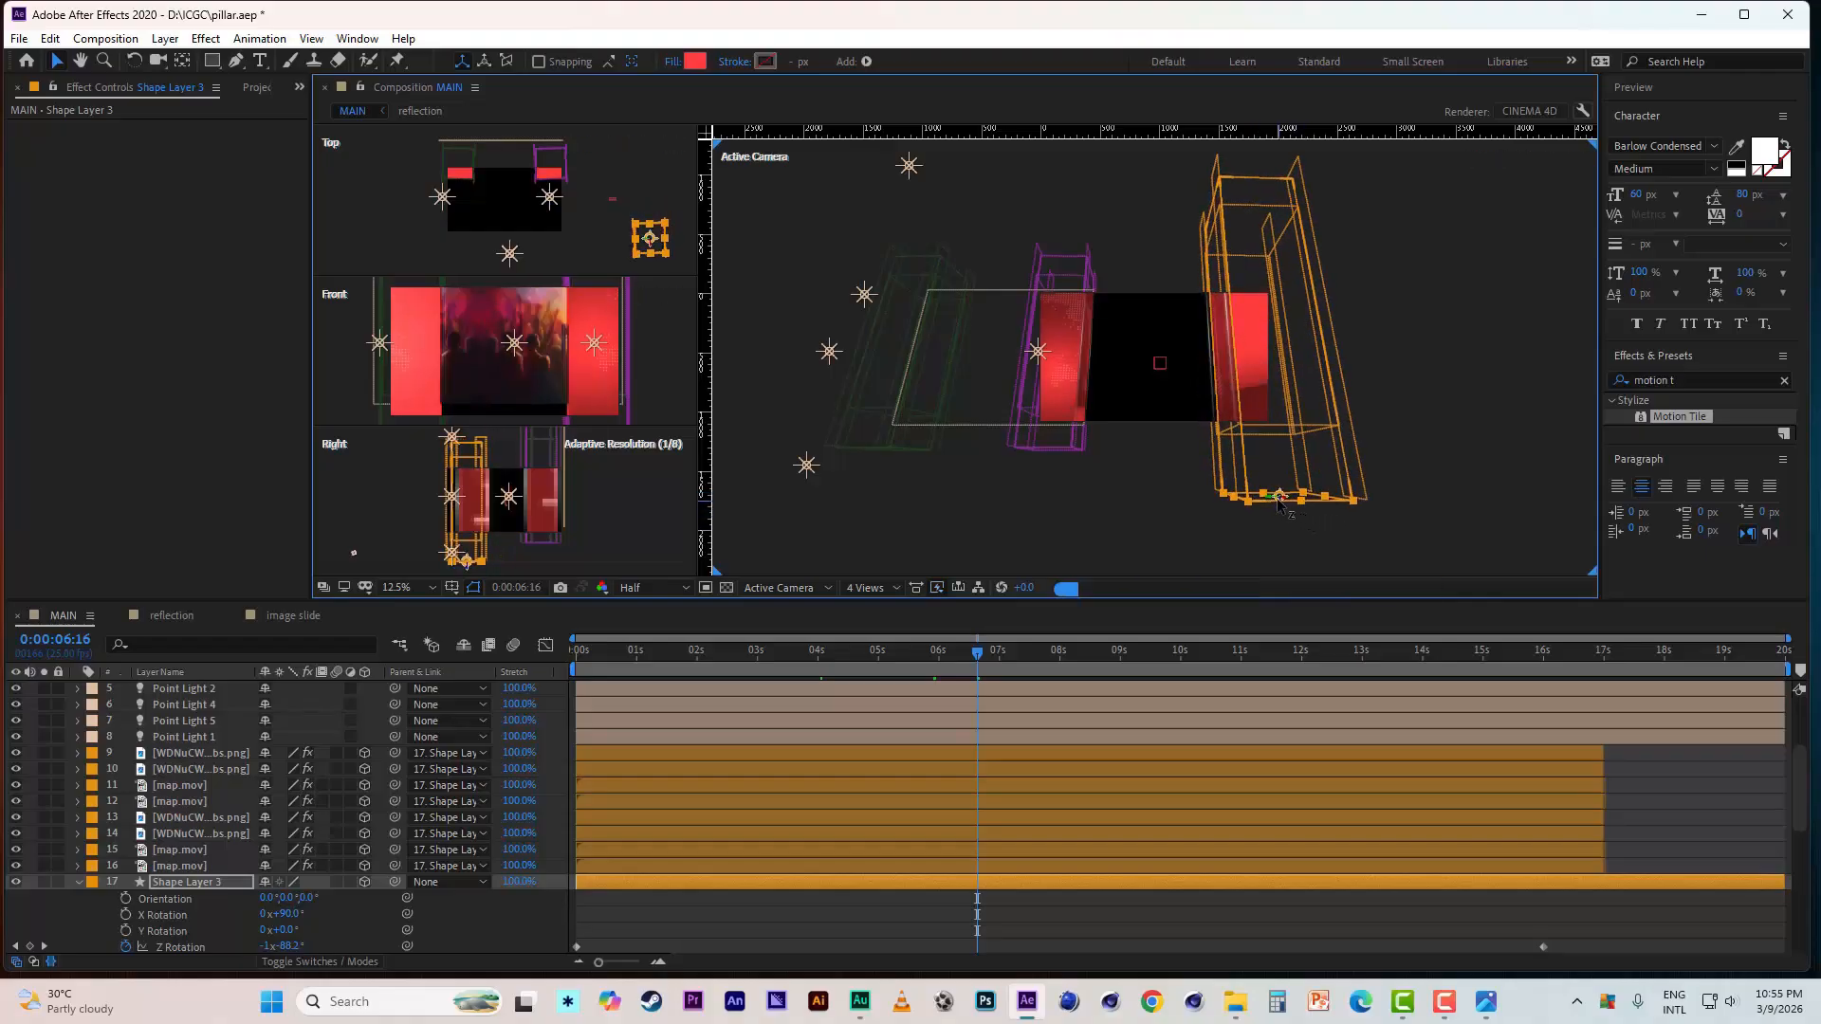
pyautogui.moveTo(1001, 653); pyautogui.dragTo(1026, 655)
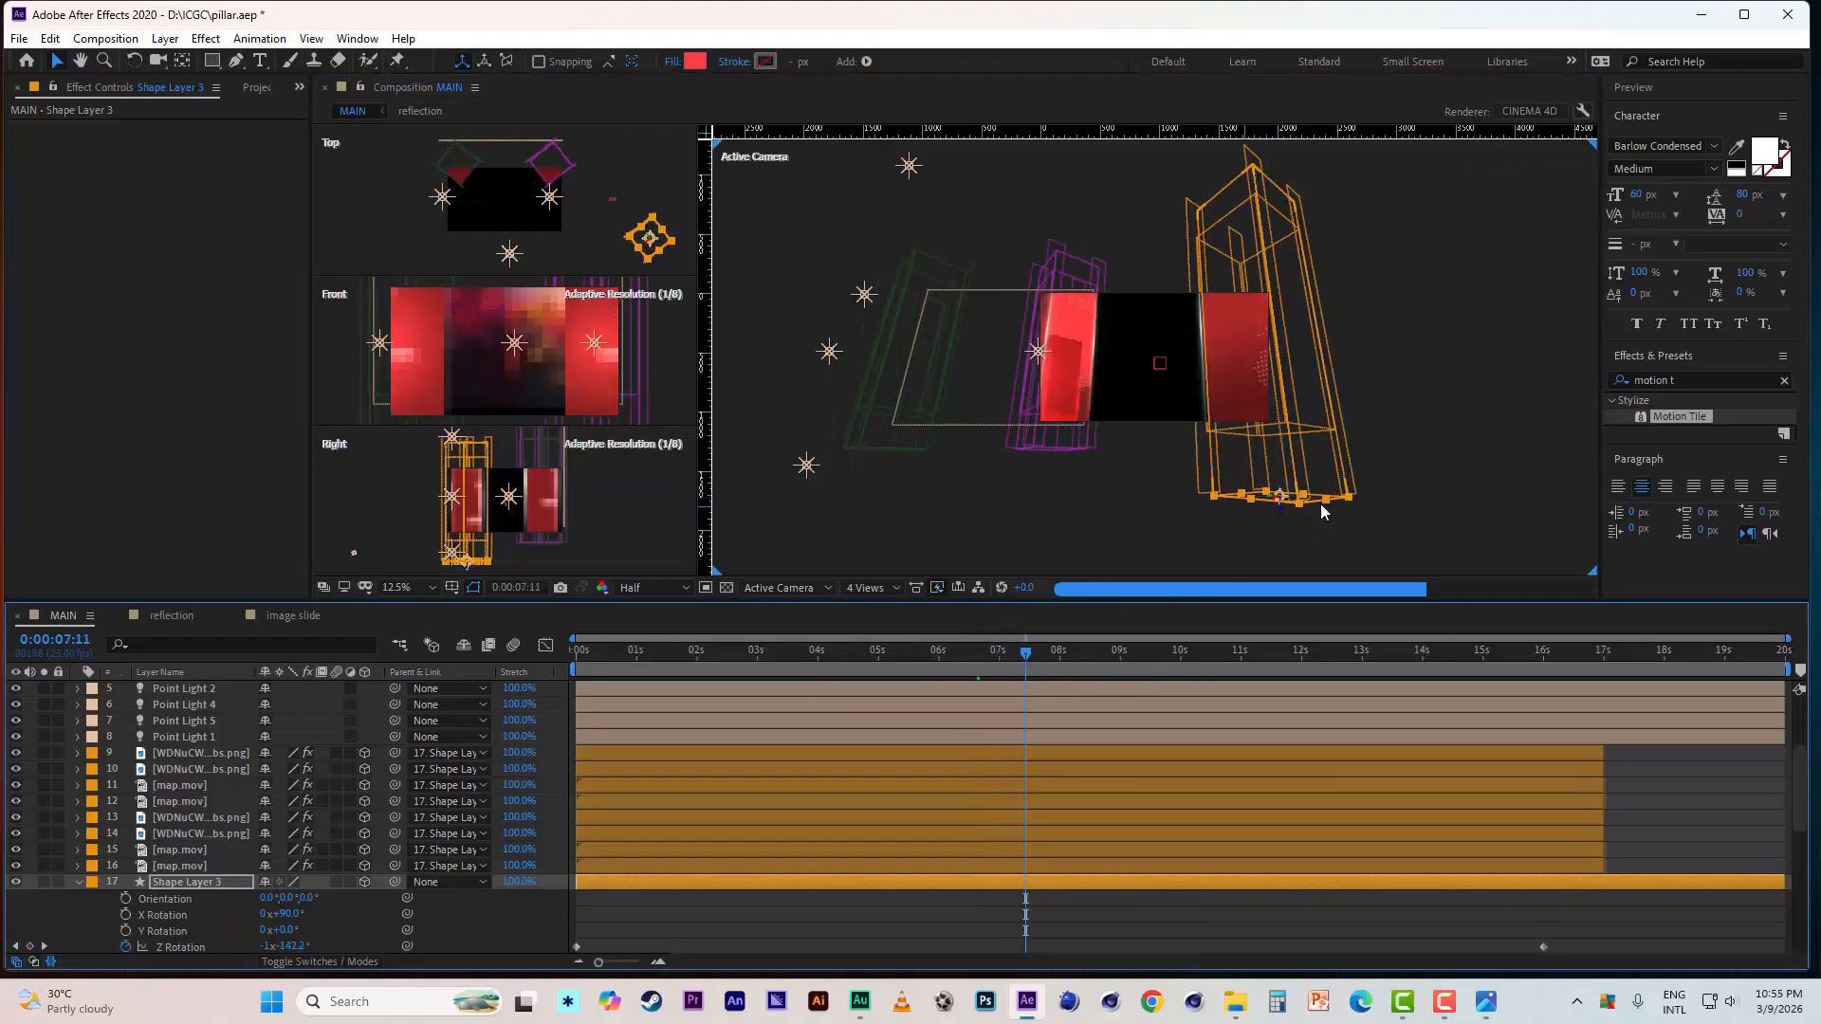
pyautogui.moveTo(1276, 500); pyautogui.dragTo(1225, 507)
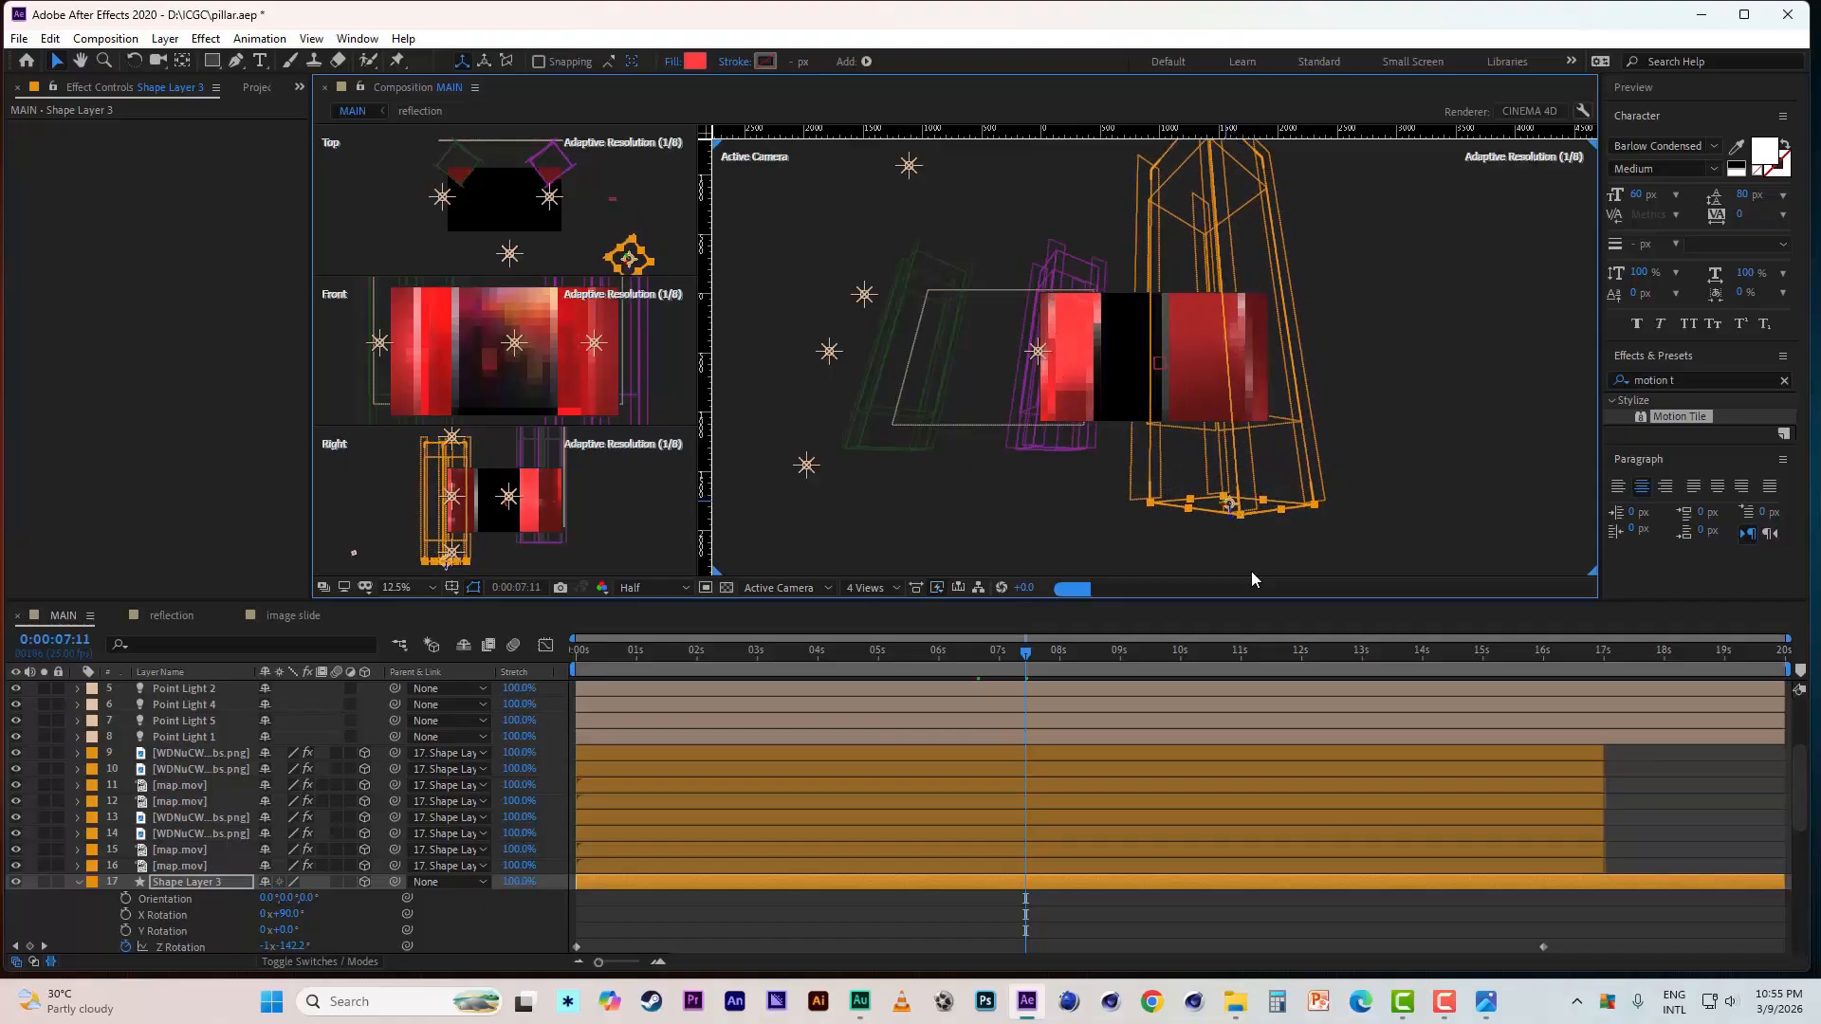
pyautogui.click(76, 882)
# - Import the blue-purple concert crowd JPG from the ICGC folder and place it as a 3D layer below image slide in MAIN
pyautogui.click(256, 88)
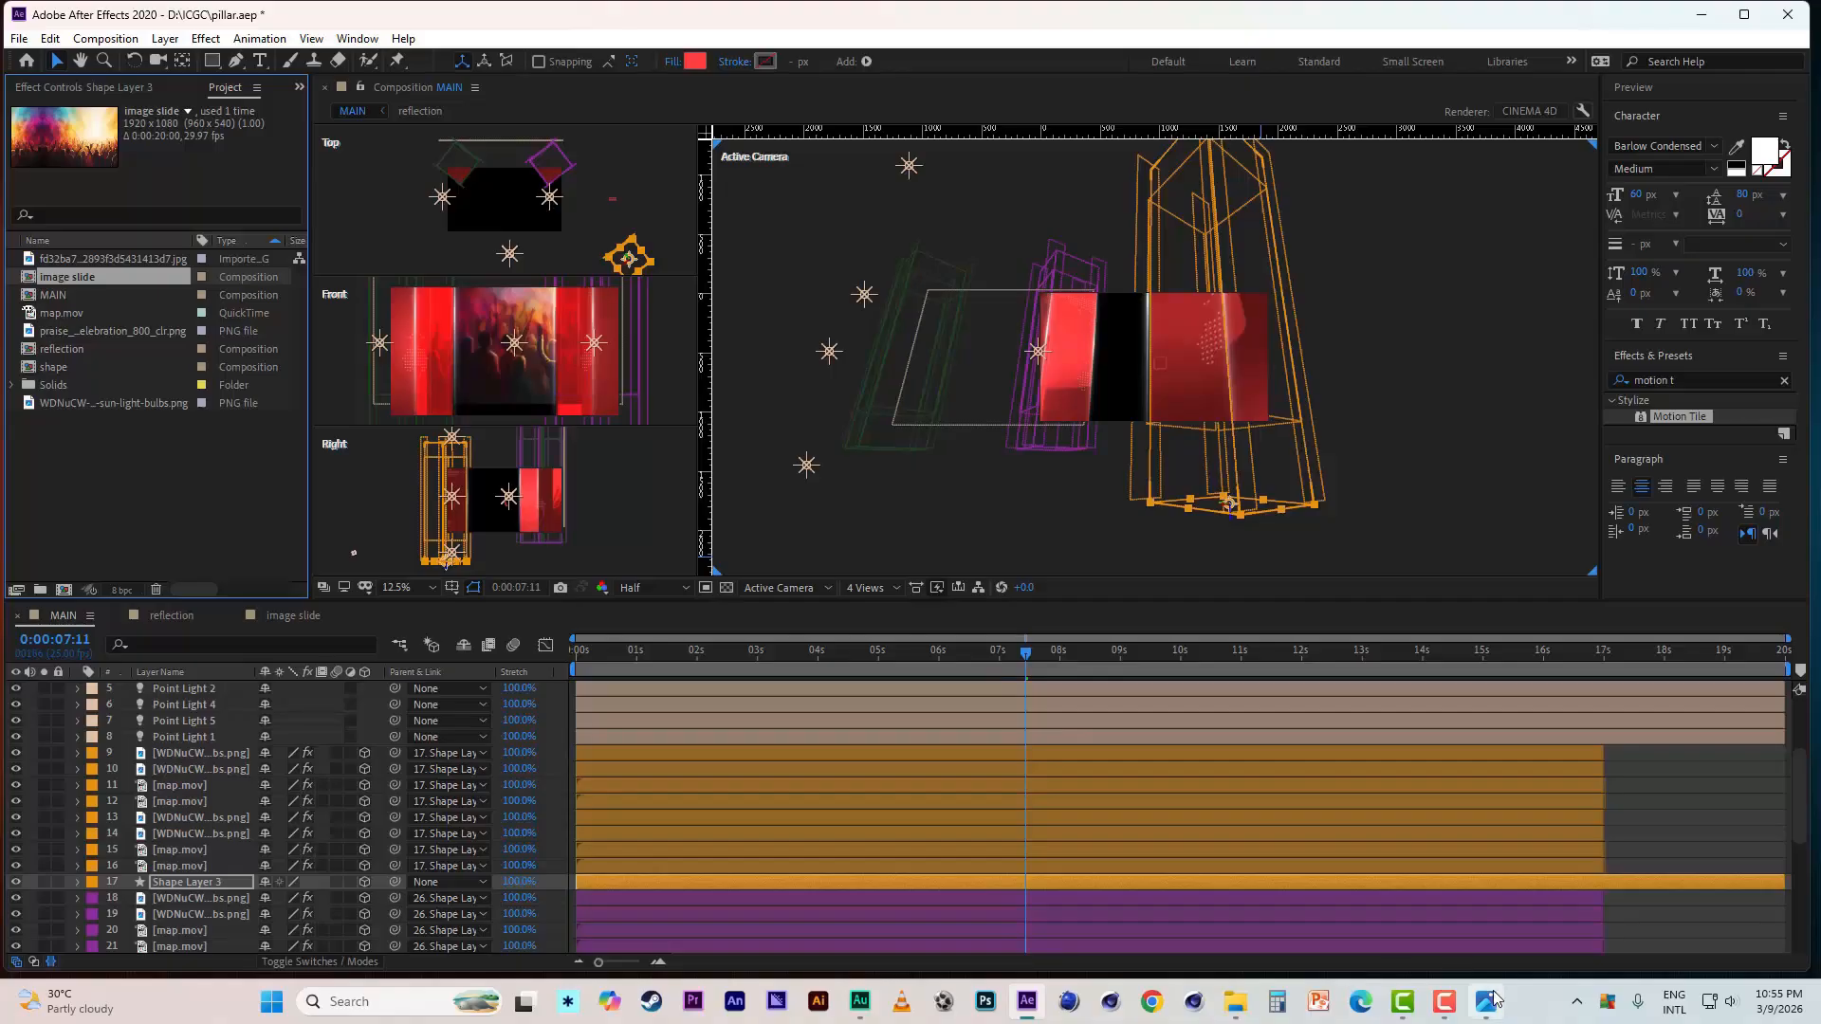
pyautogui.click(1229, 1000)
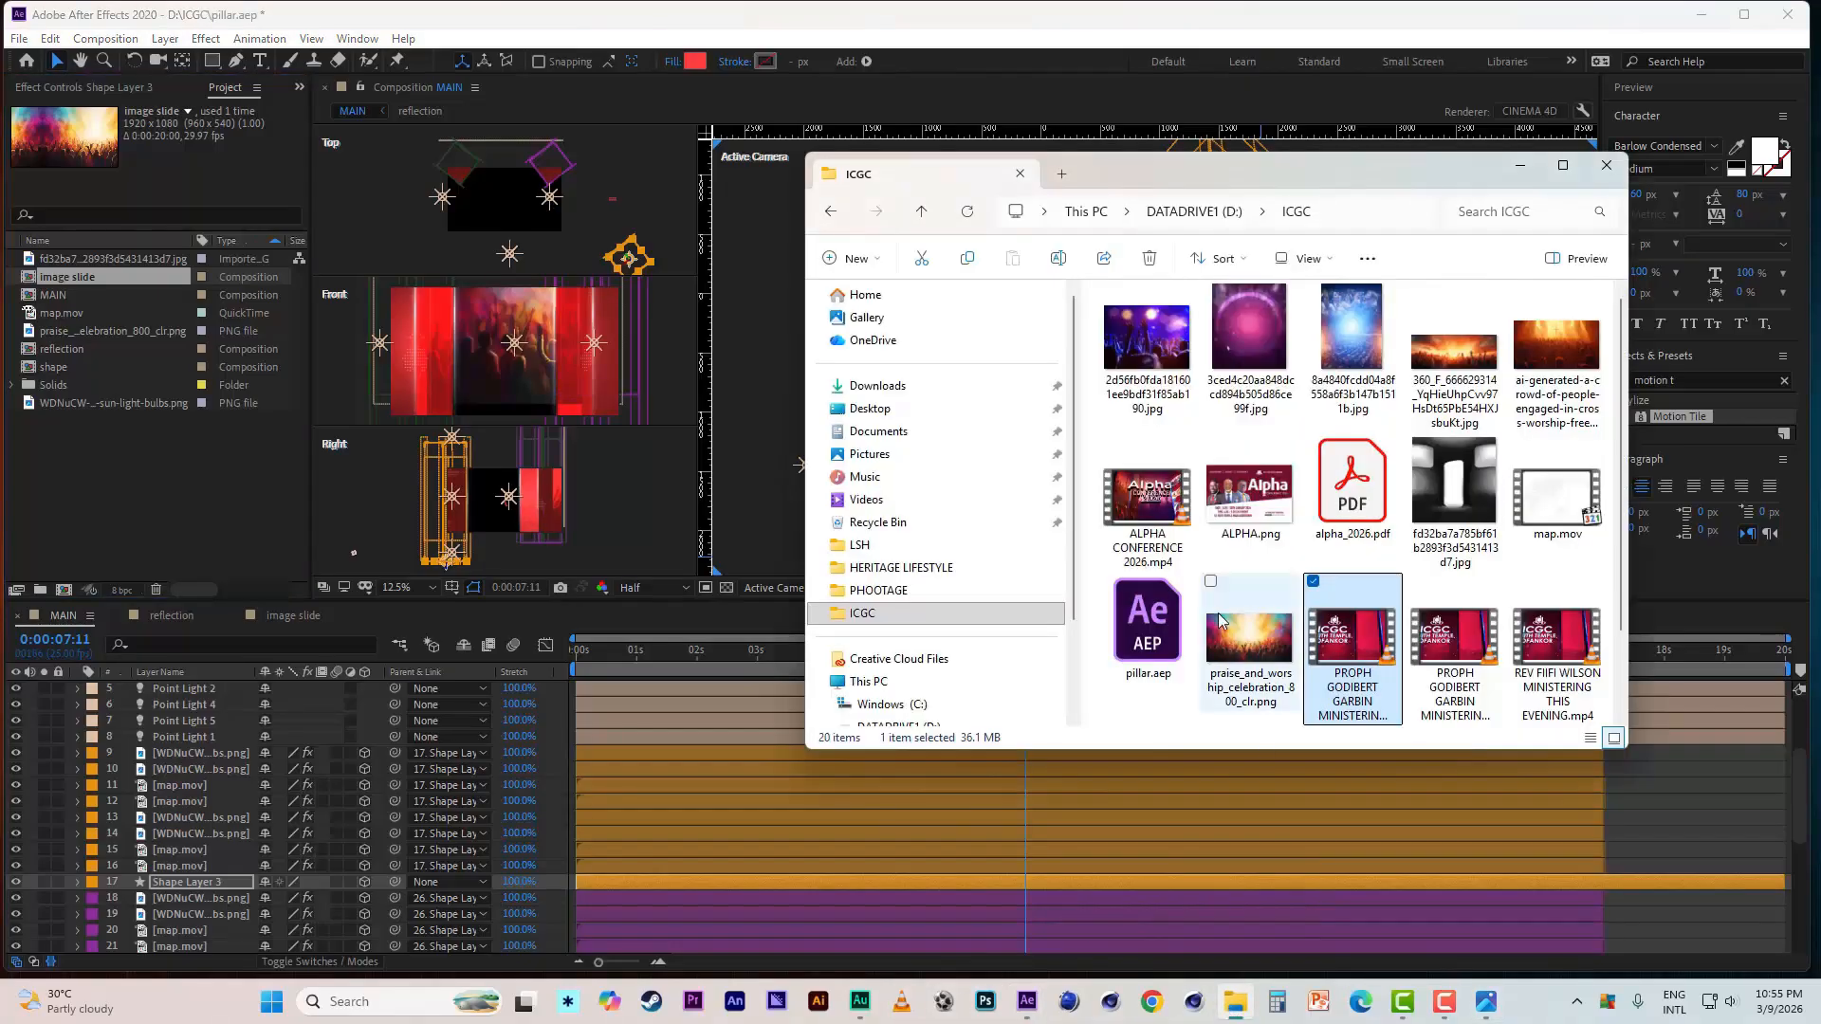
pyautogui.moveTo(1141, 340); pyautogui.dragTo(136, 490)
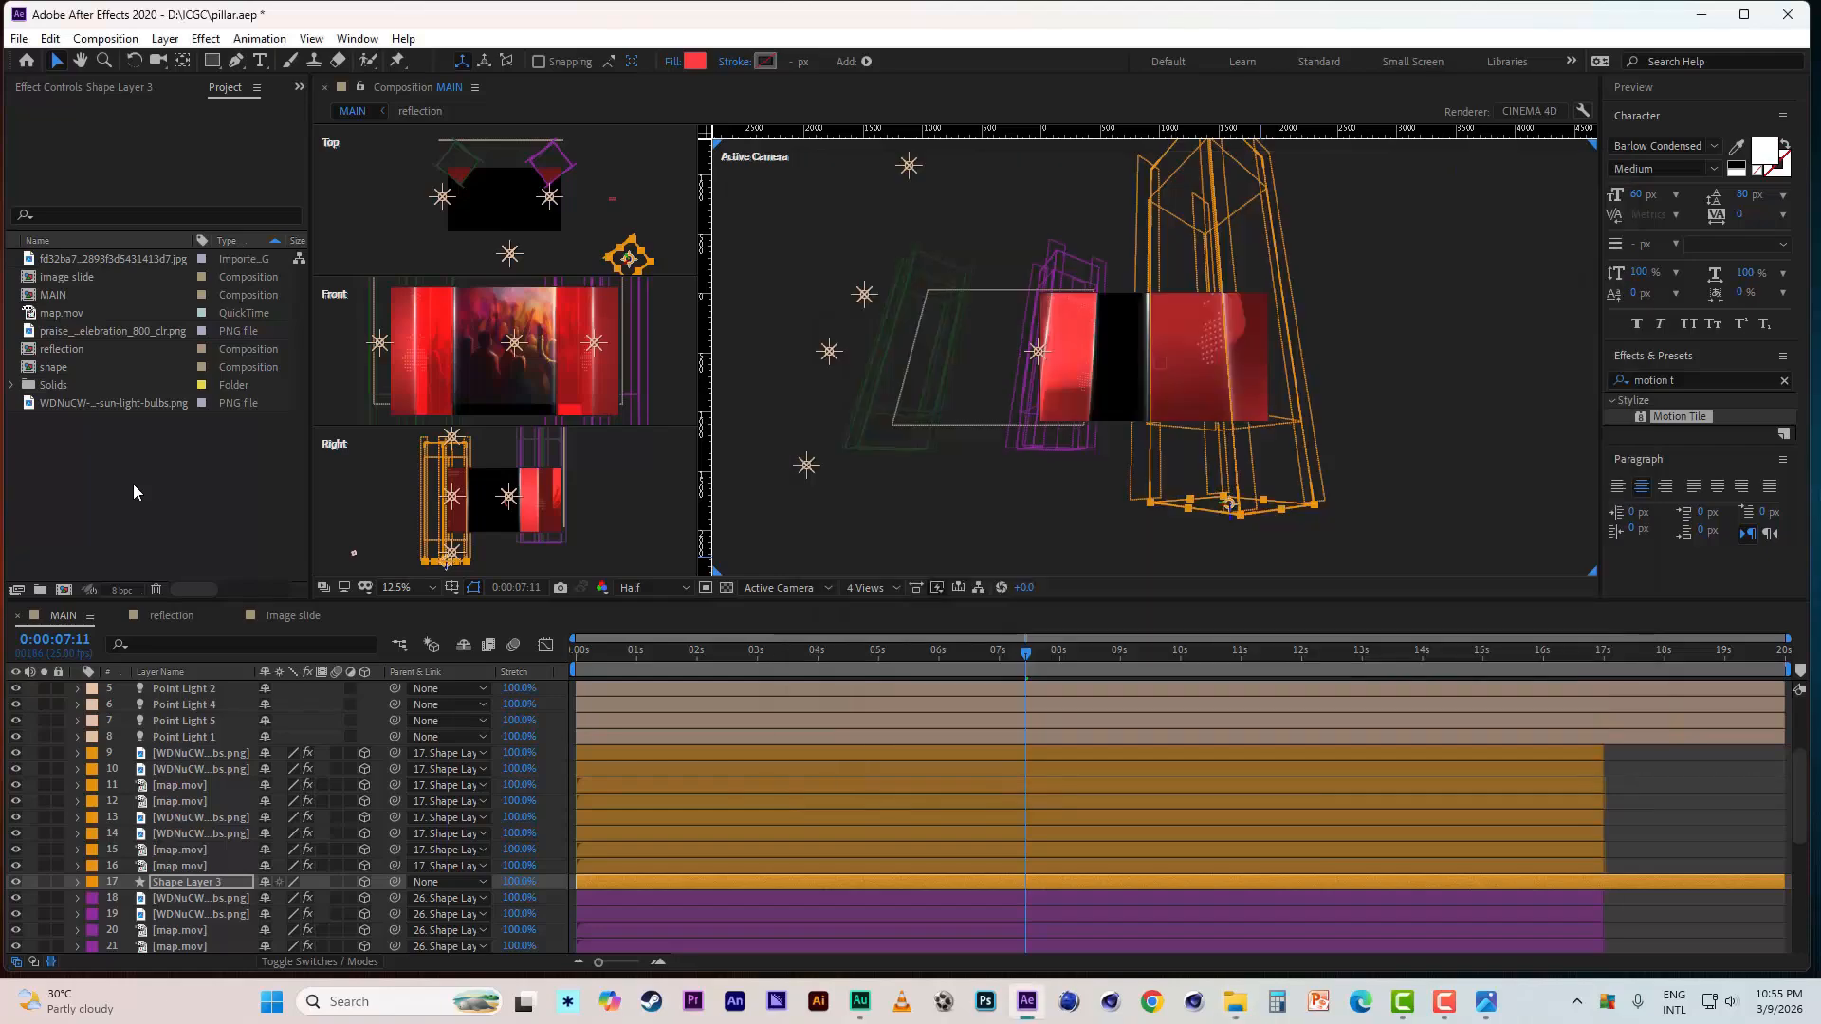
pyautogui.moveTo(90, 263); pyautogui.dragTo(242, 893)
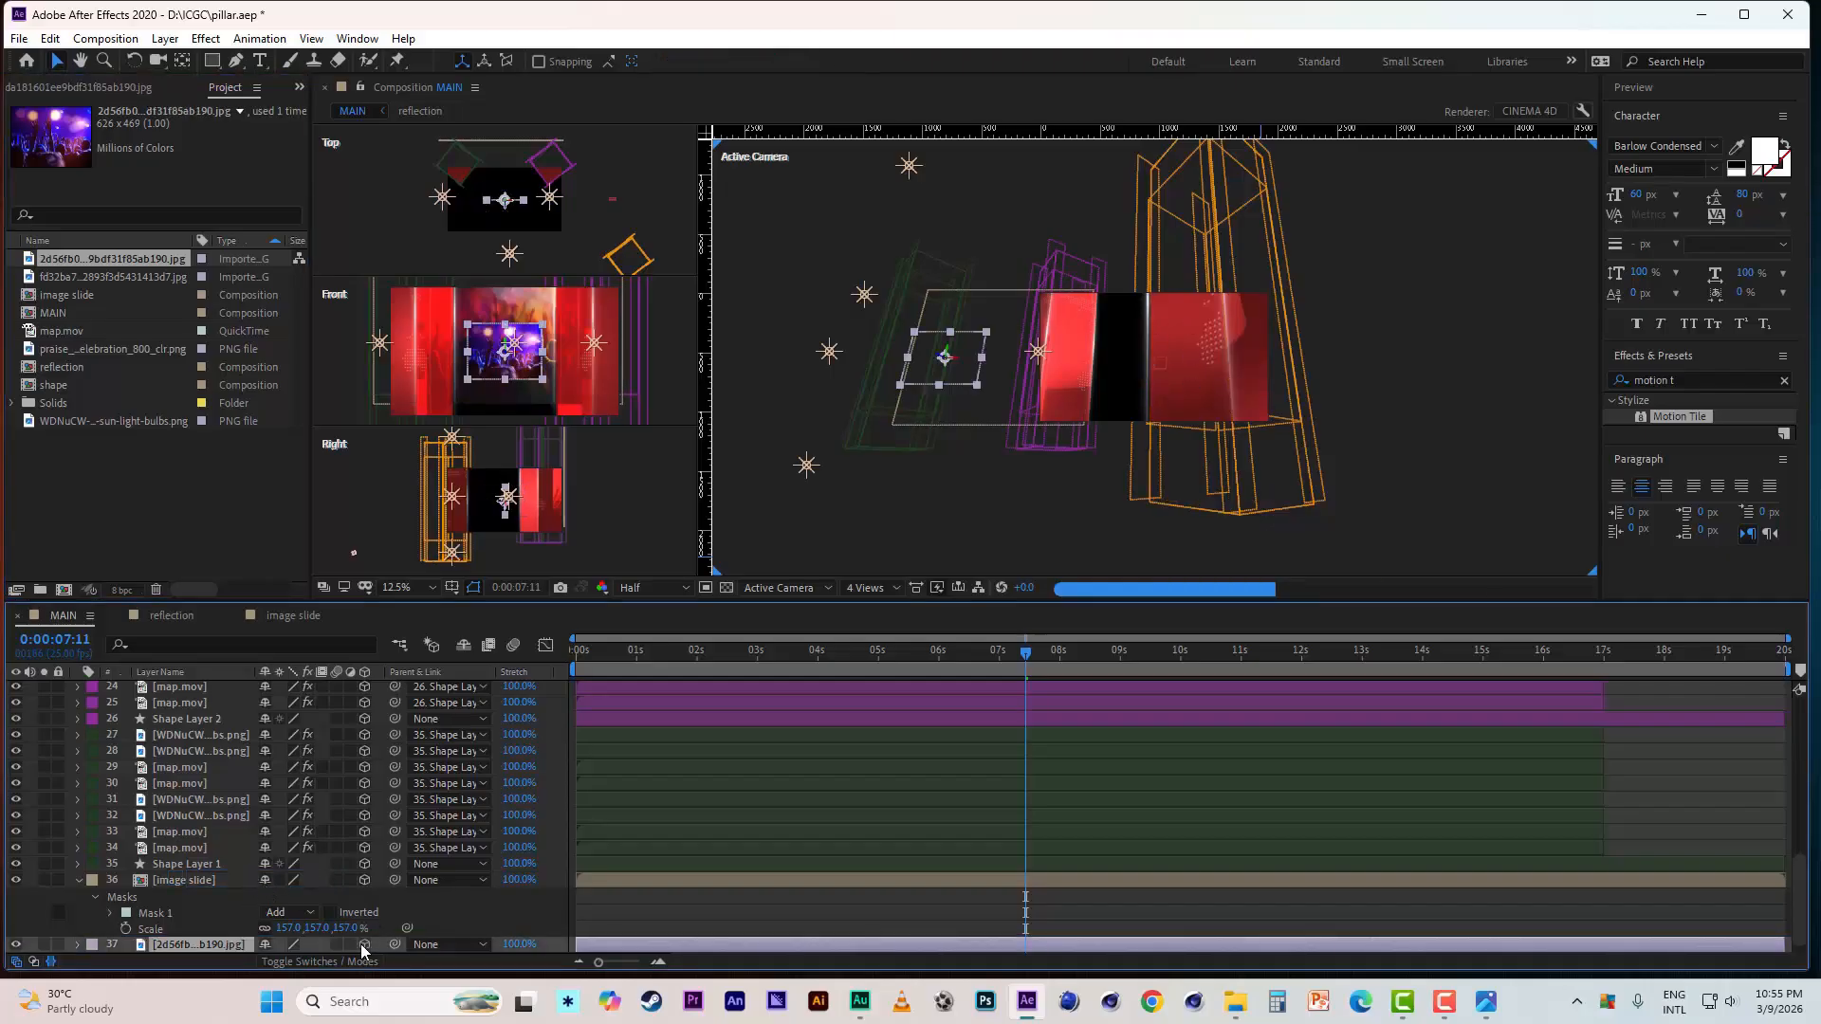
# - Scale the concert crowd image to 266% and move it sideways into the gap between the purple and orange boxes
pyautogui.press('s')
pyautogui.moveTo(285, 945); pyautogui.dragTo(520, 951)
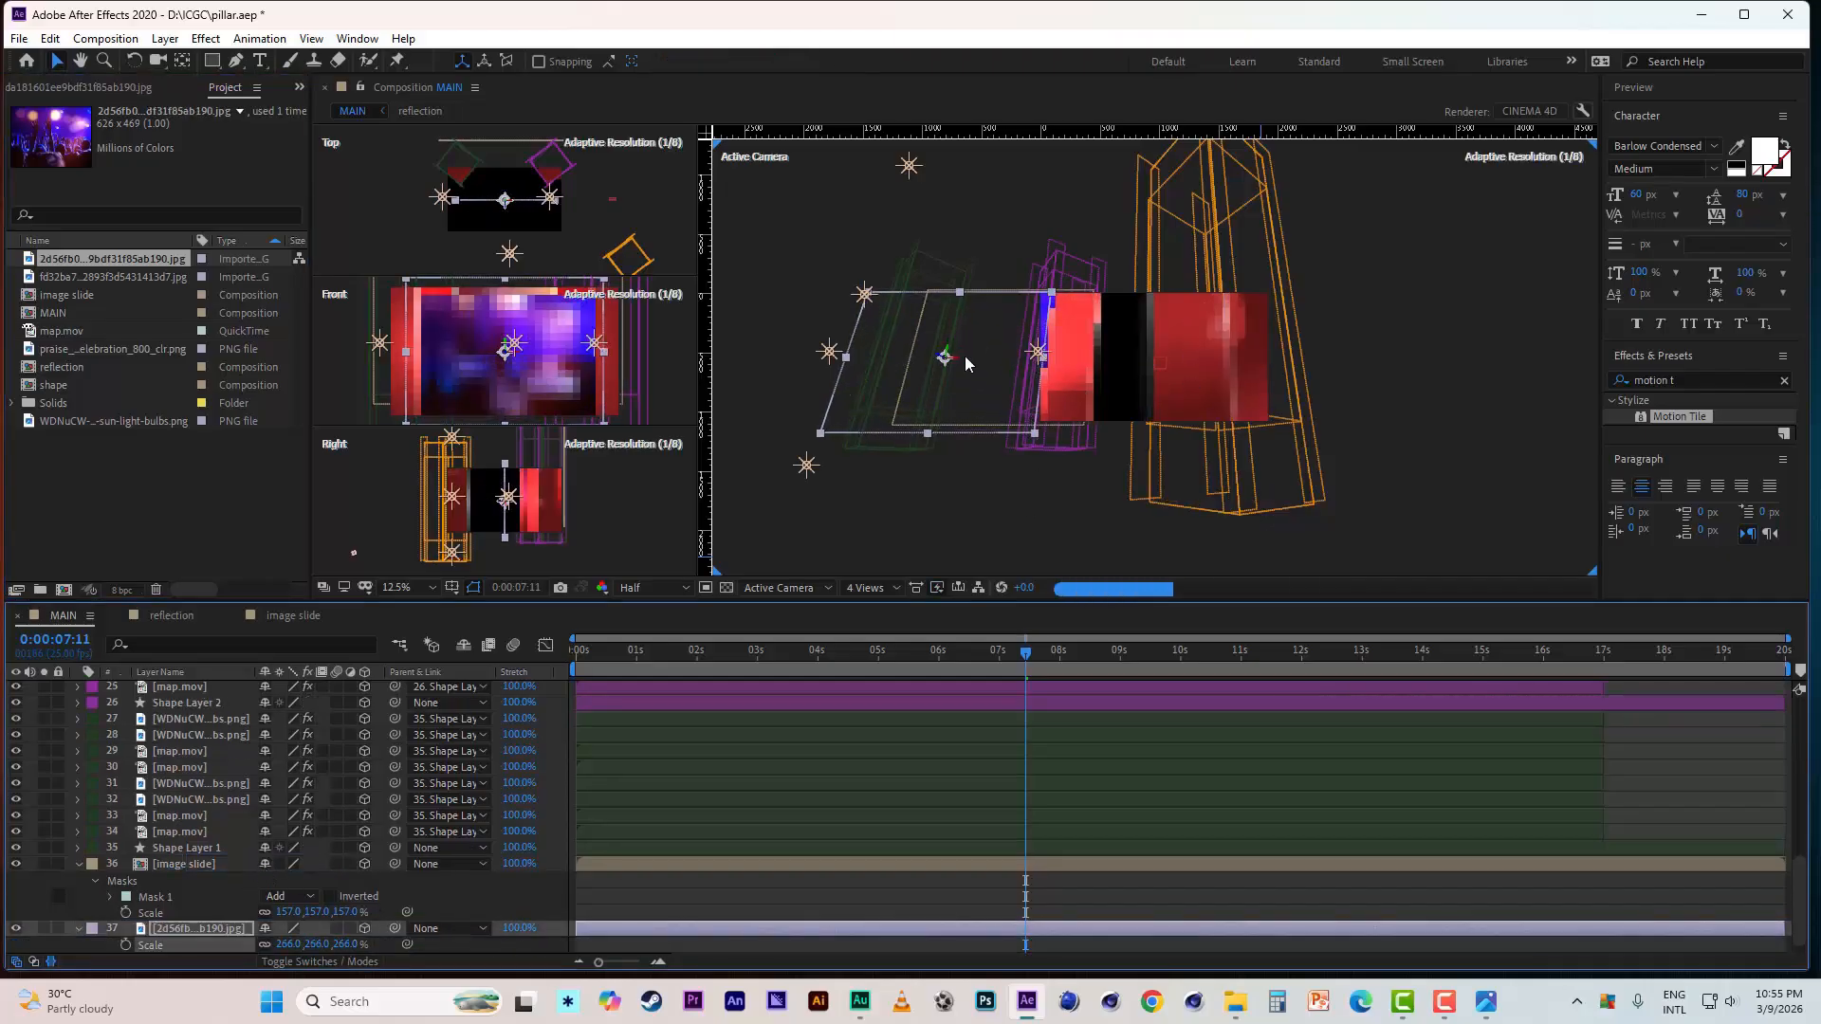
pyautogui.moveTo(962, 361); pyautogui.dragTo(1162, 375)
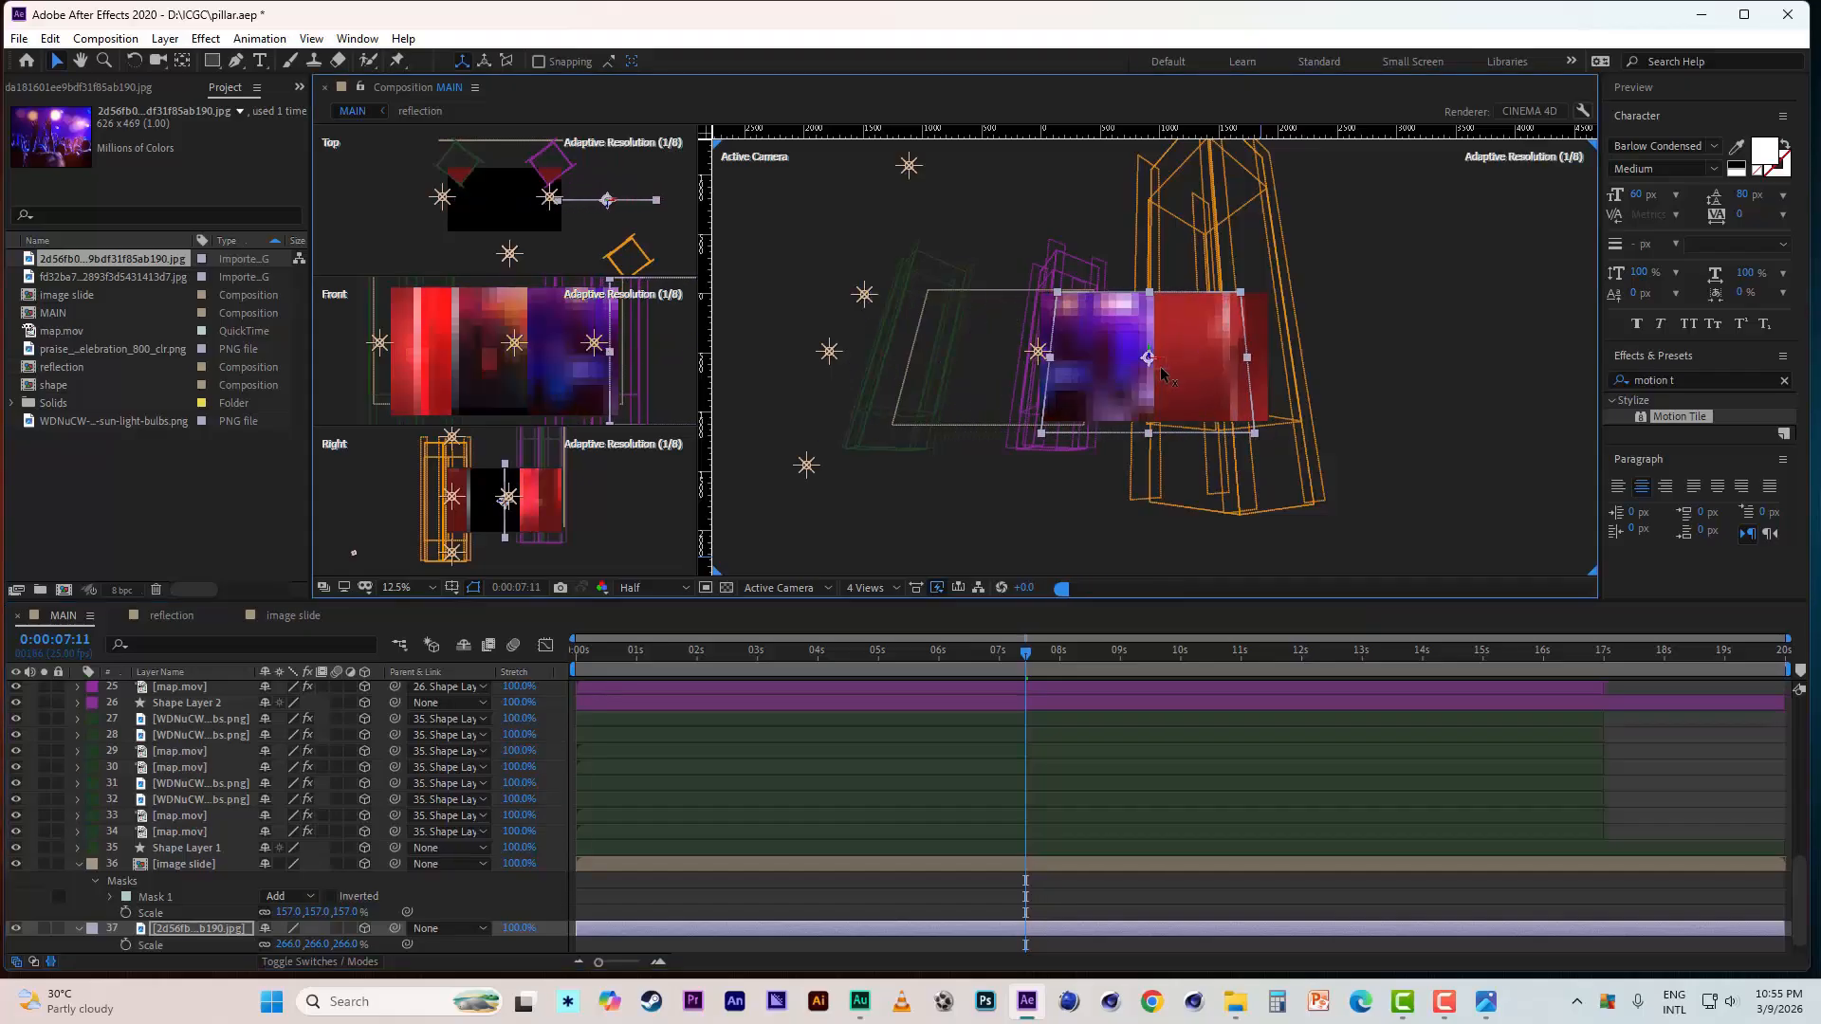
# - Push the concert crowd image back in depth behind the boxes, working in Custom View 1
pyautogui.click(802, 588)
pyautogui.click(816, 790)
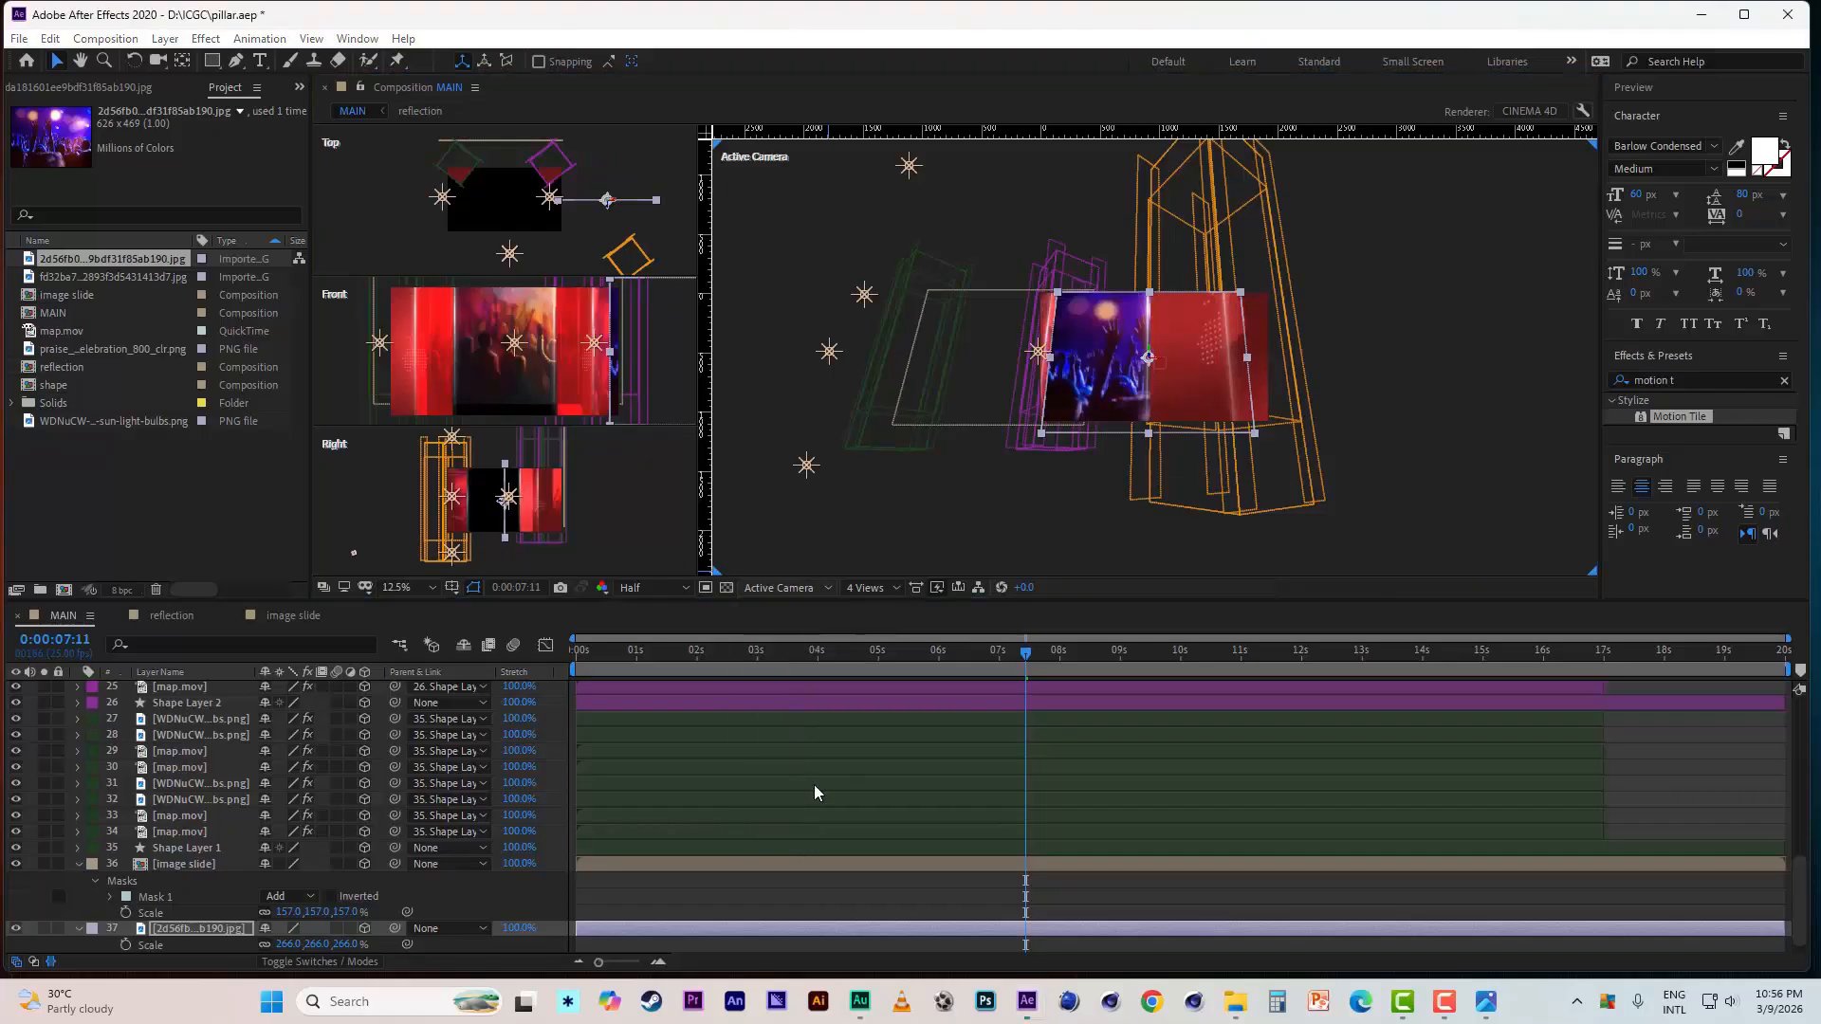
pyautogui.scroll(2, 1294, 277)
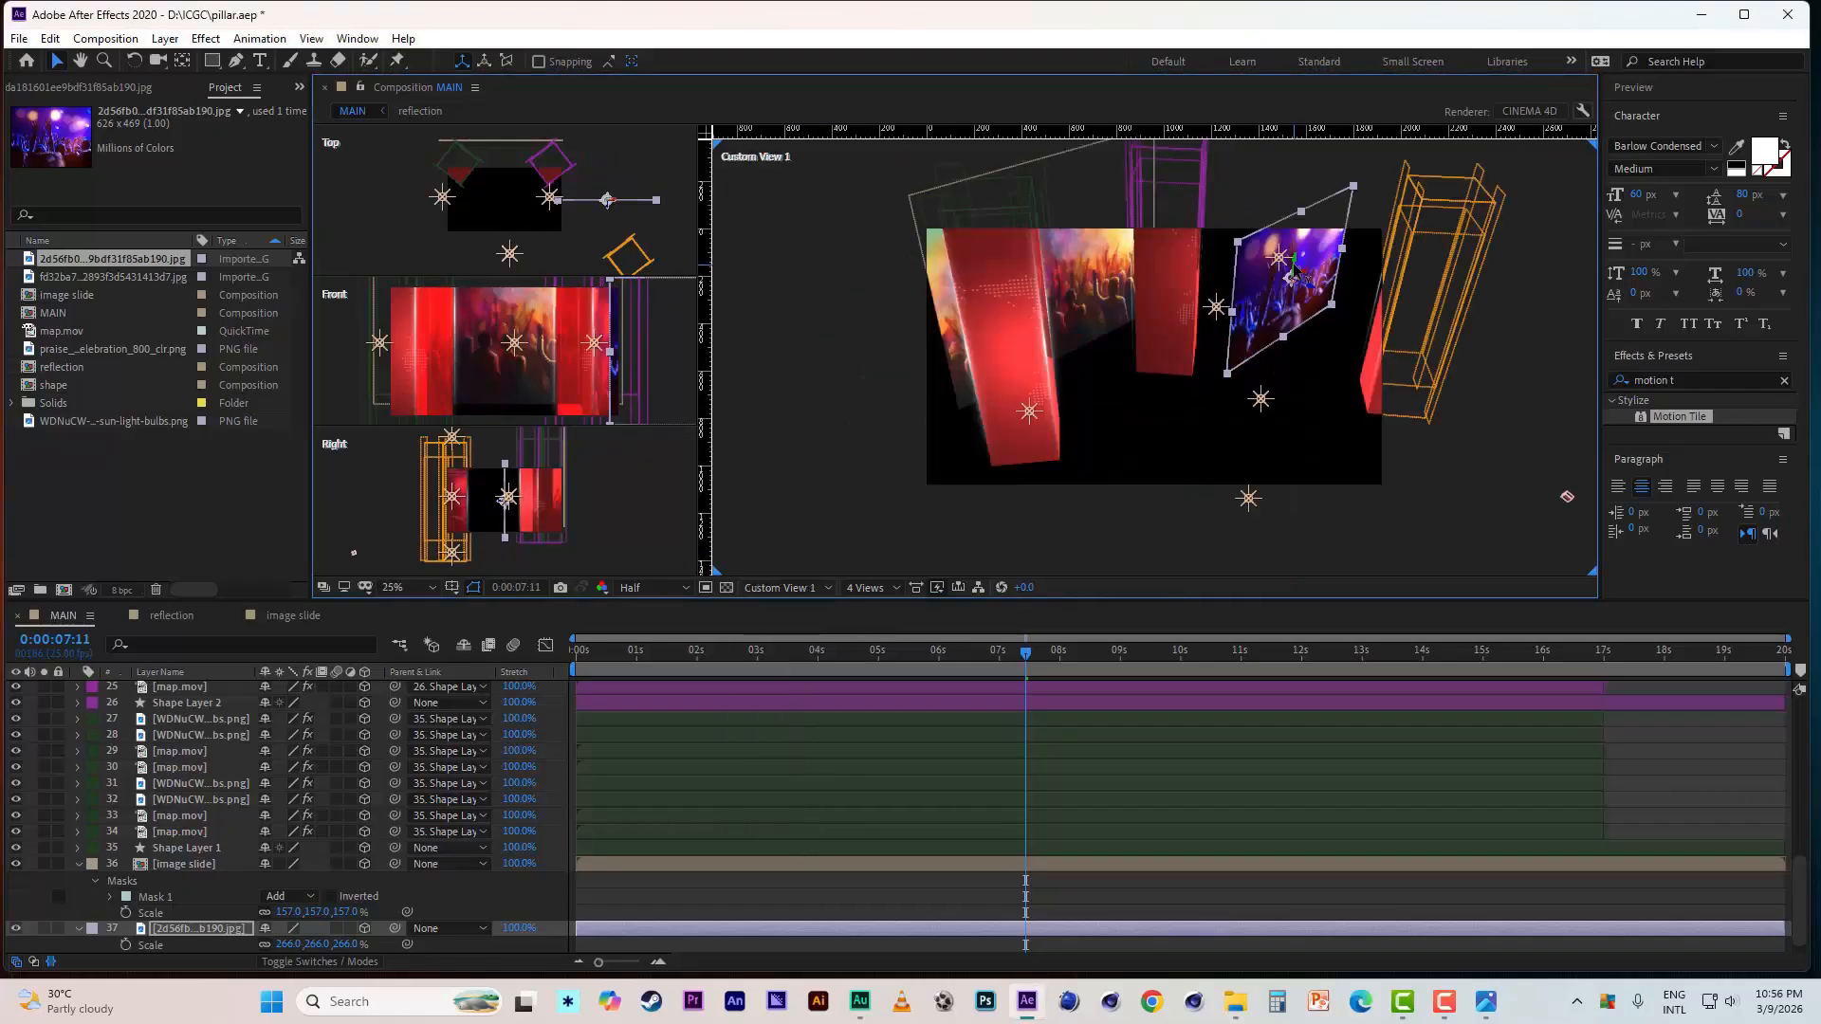
pyautogui.scroll(2, 1295, 267)
pyautogui.scroll(-2, 1294, 263)
pyautogui.moveTo(1291, 277); pyautogui.dragTo(1076, 168)
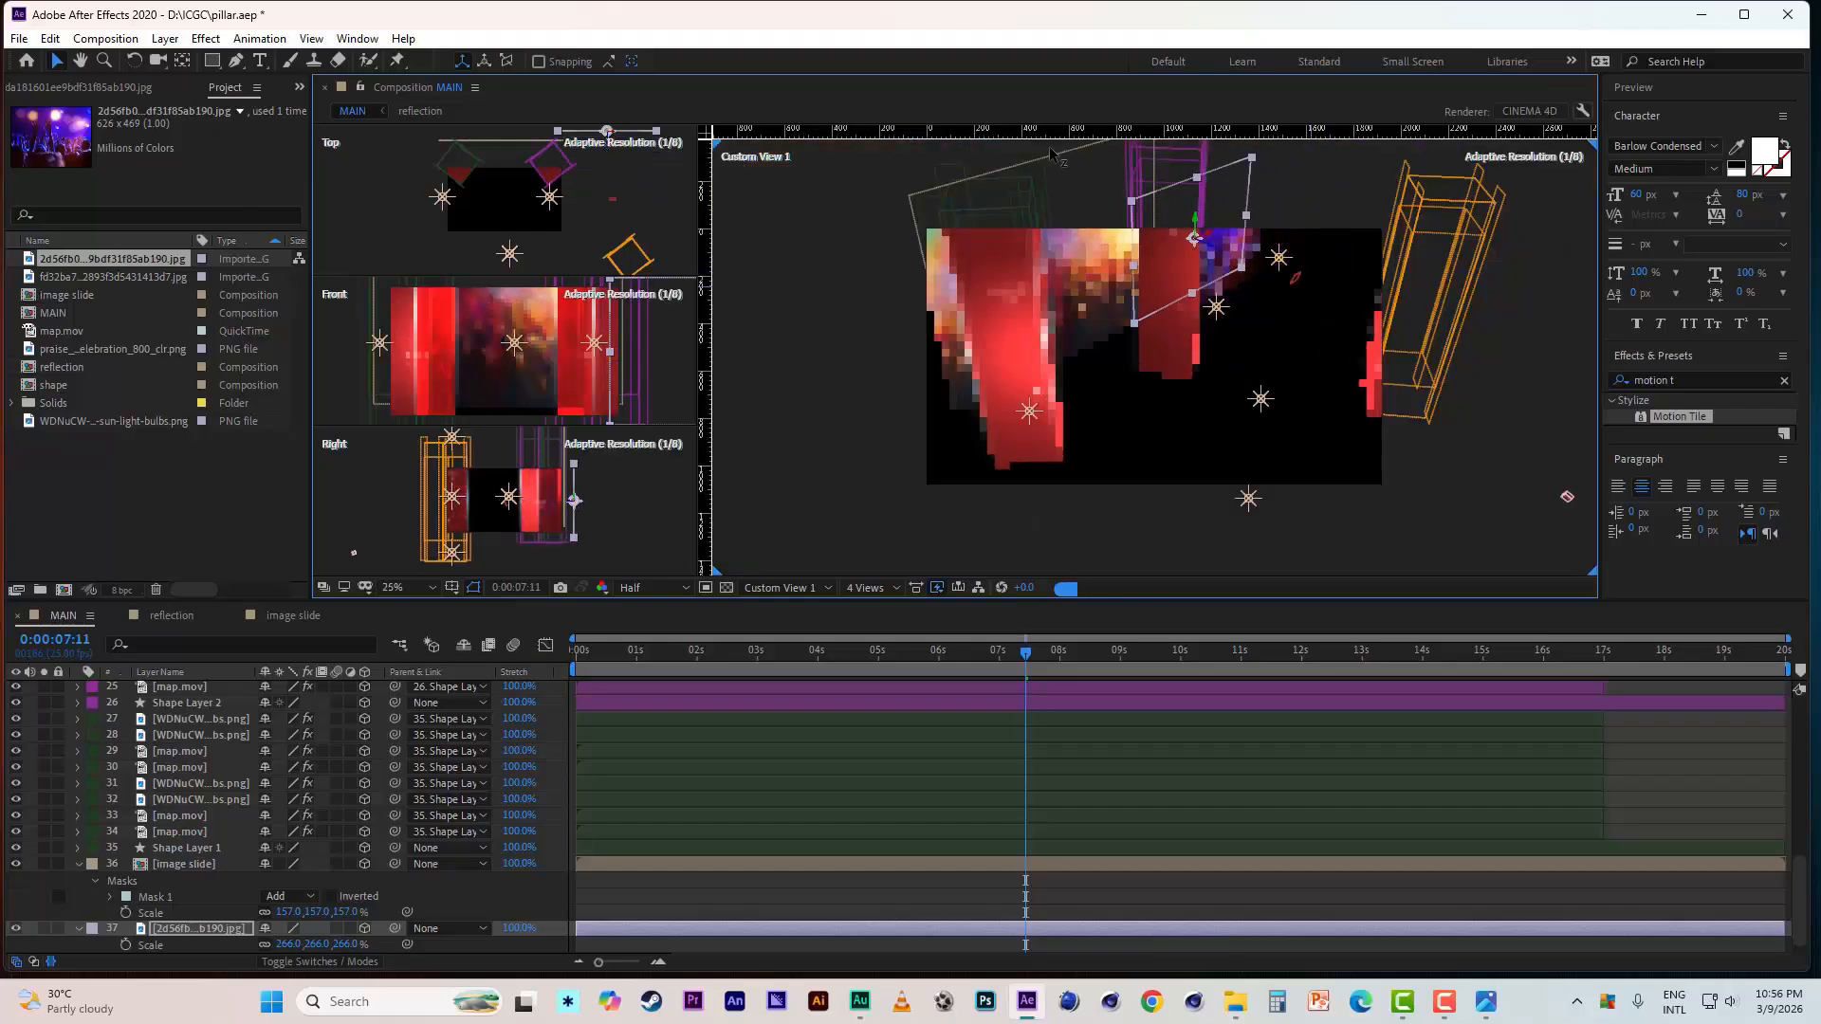
# - Return to the Active Camera view, raise the concert crowd image, scale it to 384%, and shift it sideways to fill the gap
pyautogui.click(790, 588)
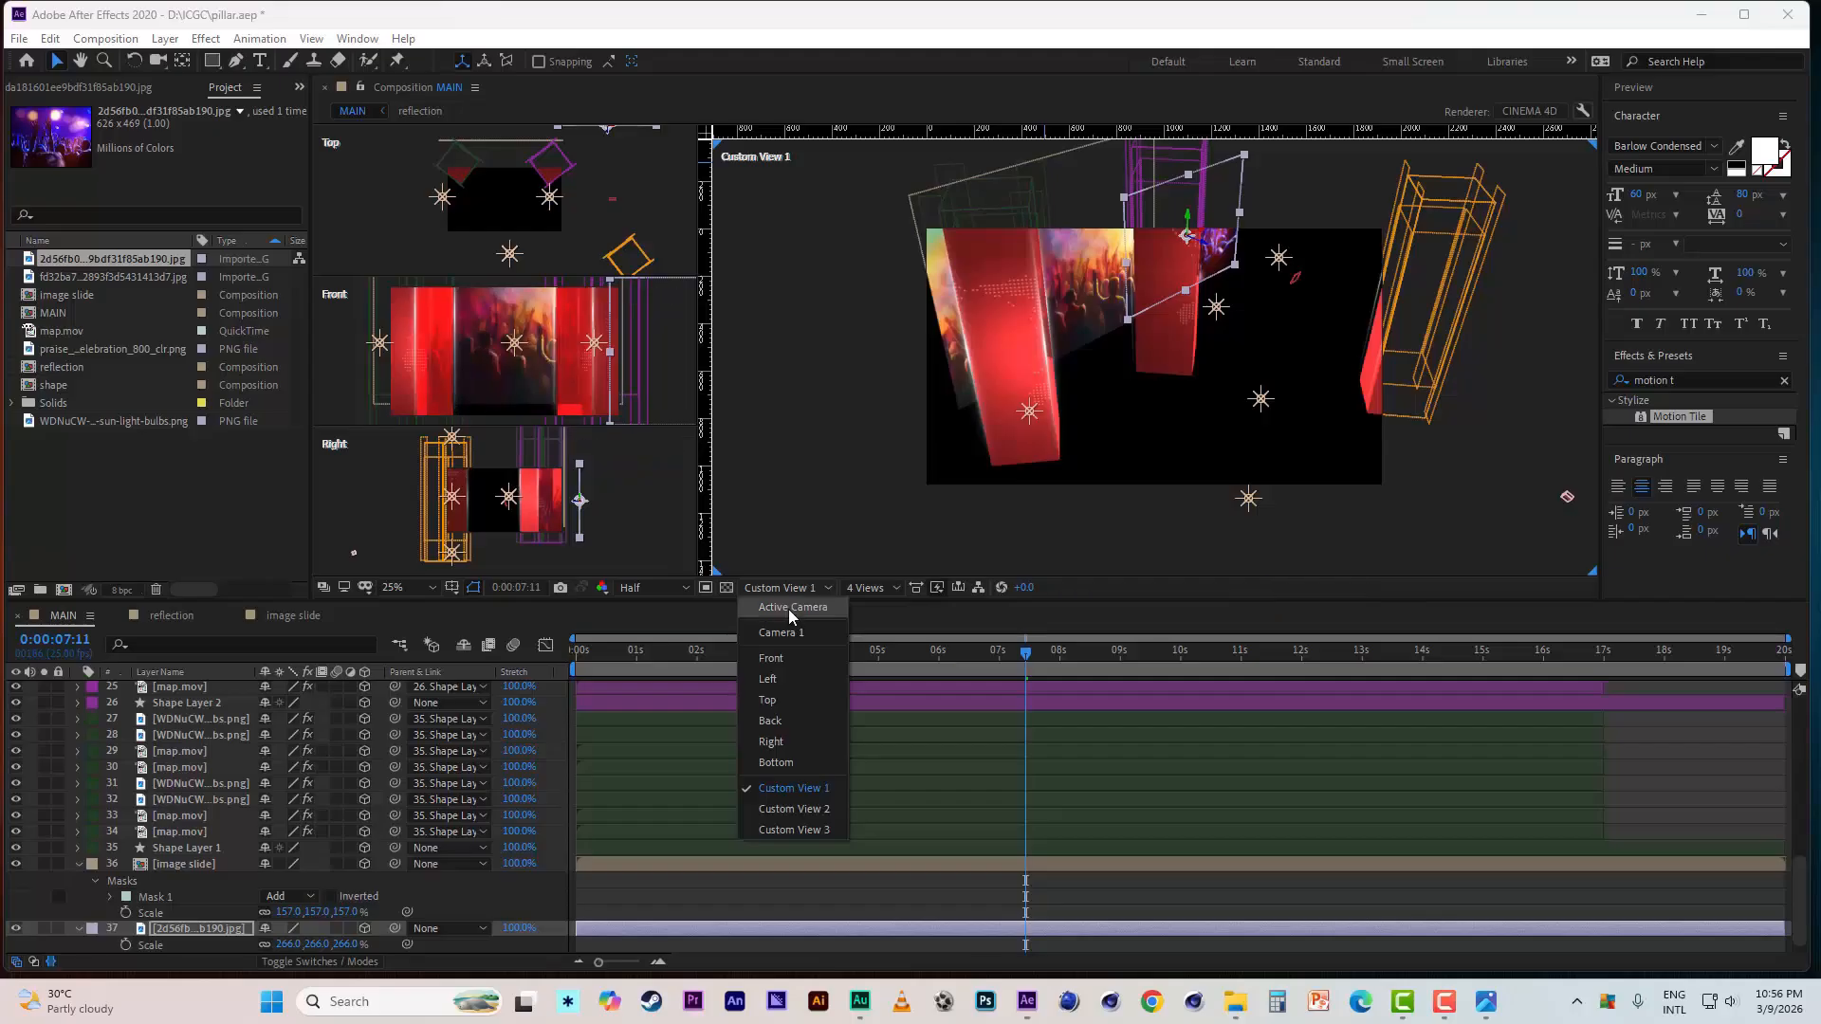
pyautogui.click(792, 607)
pyautogui.moveTo(1147, 408); pyautogui.dragTo(1147, 330)
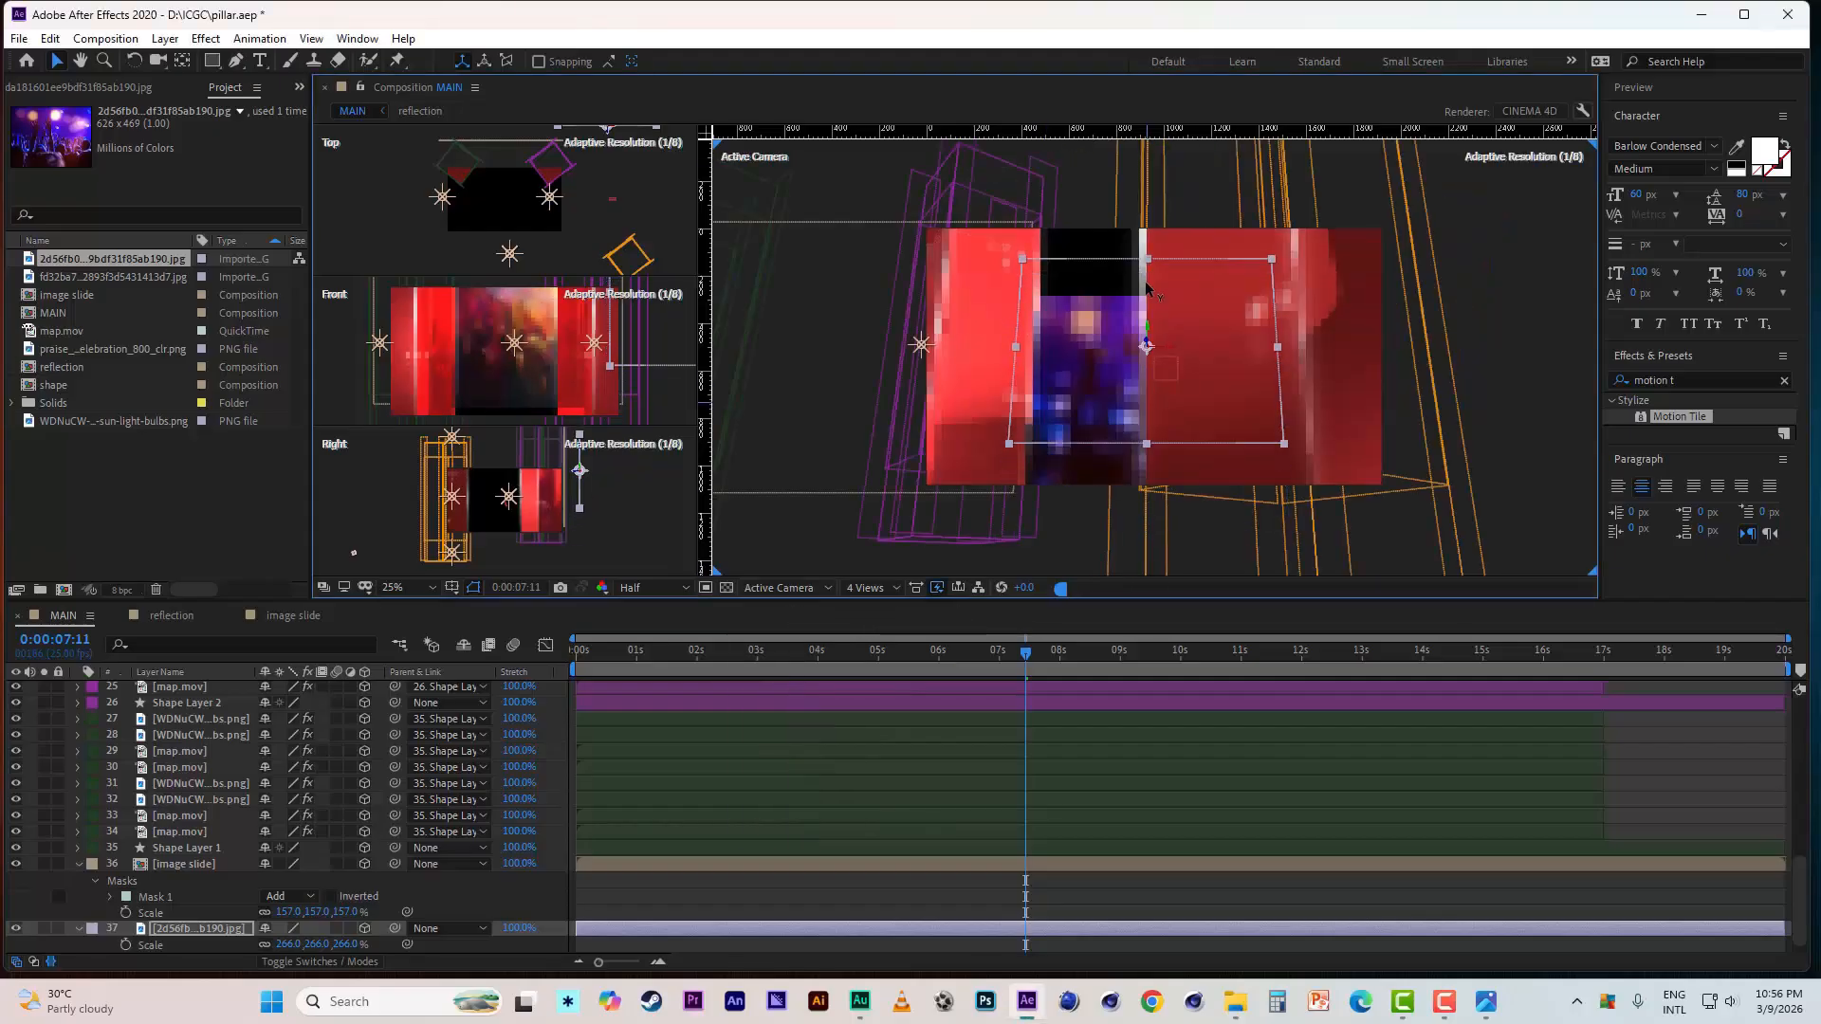
pyautogui.press('s')
pyautogui.press('s')
pyautogui.moveTo(285, 944); pyautogui.dragTo(460, 951)
pyautogui.moveTo(1198, 358); pyautogui.dragTo(1254, 360)
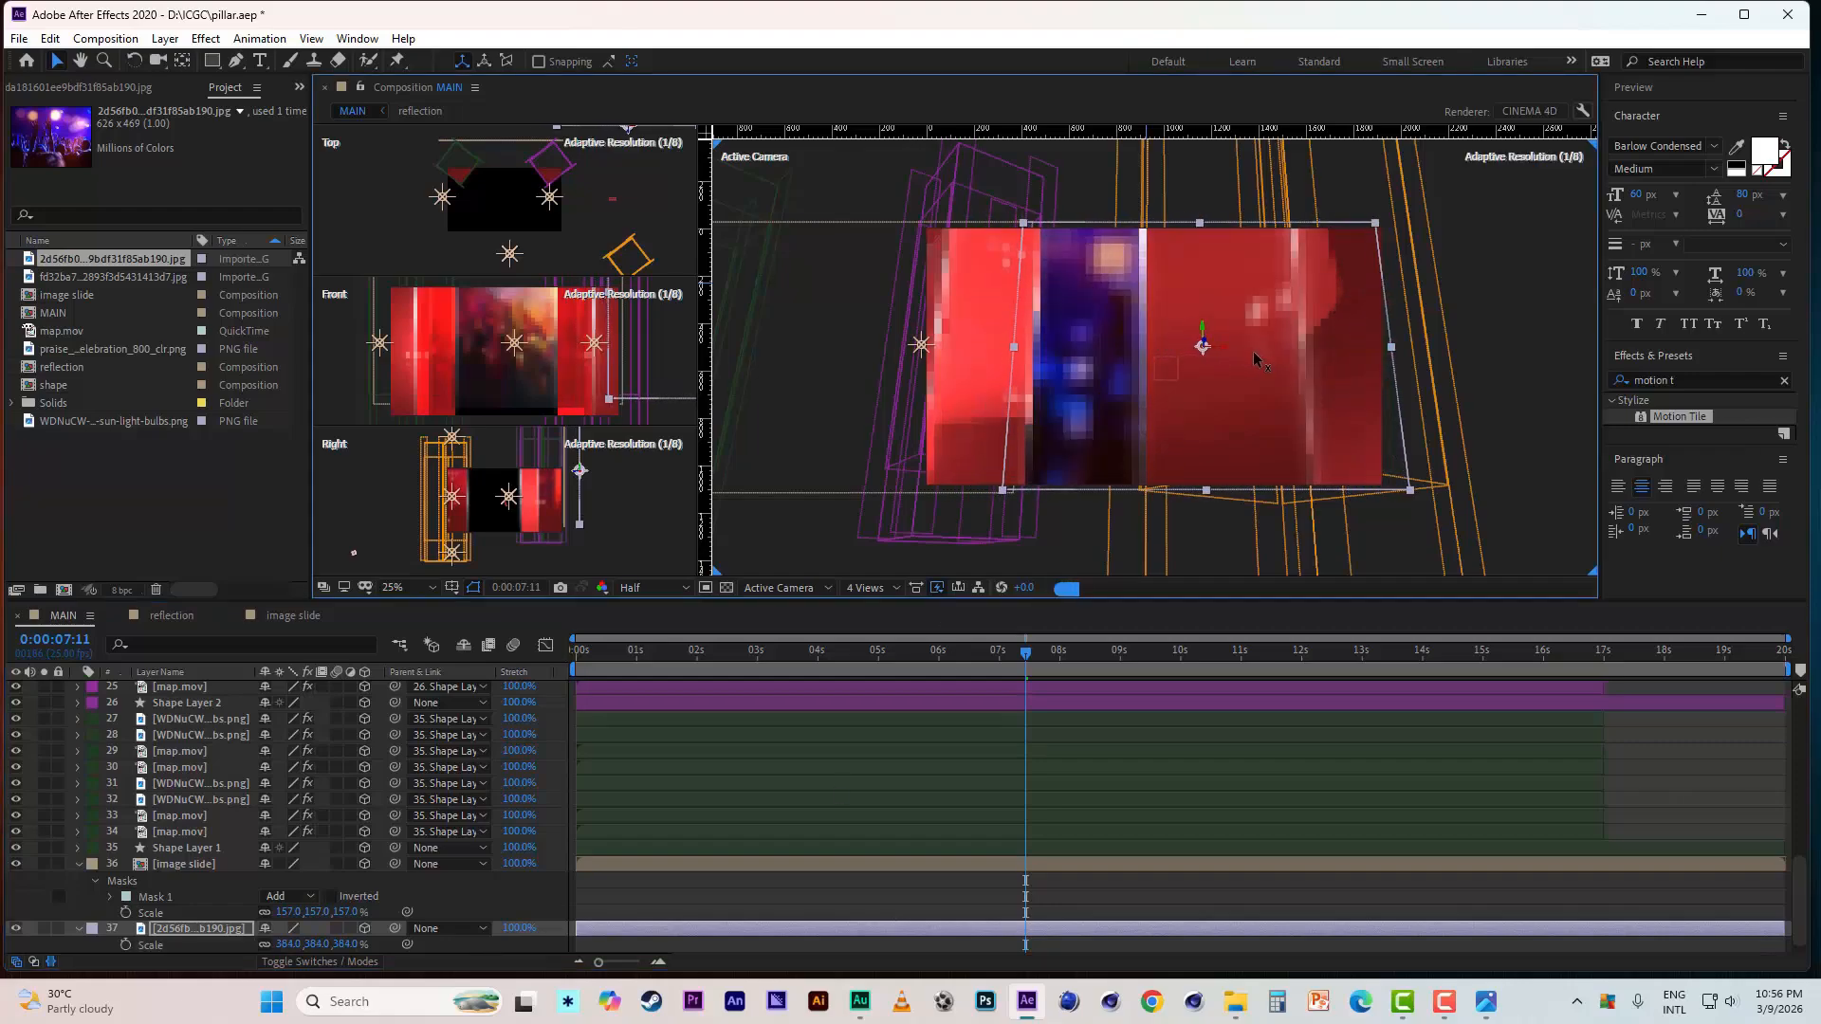
# - Add a Position keyframe to the concert crowd image at 0:00:02:02
pyautogui.click(813, 650)
pyautogui.click(702, 653)
pyautogui.click(175, 928)
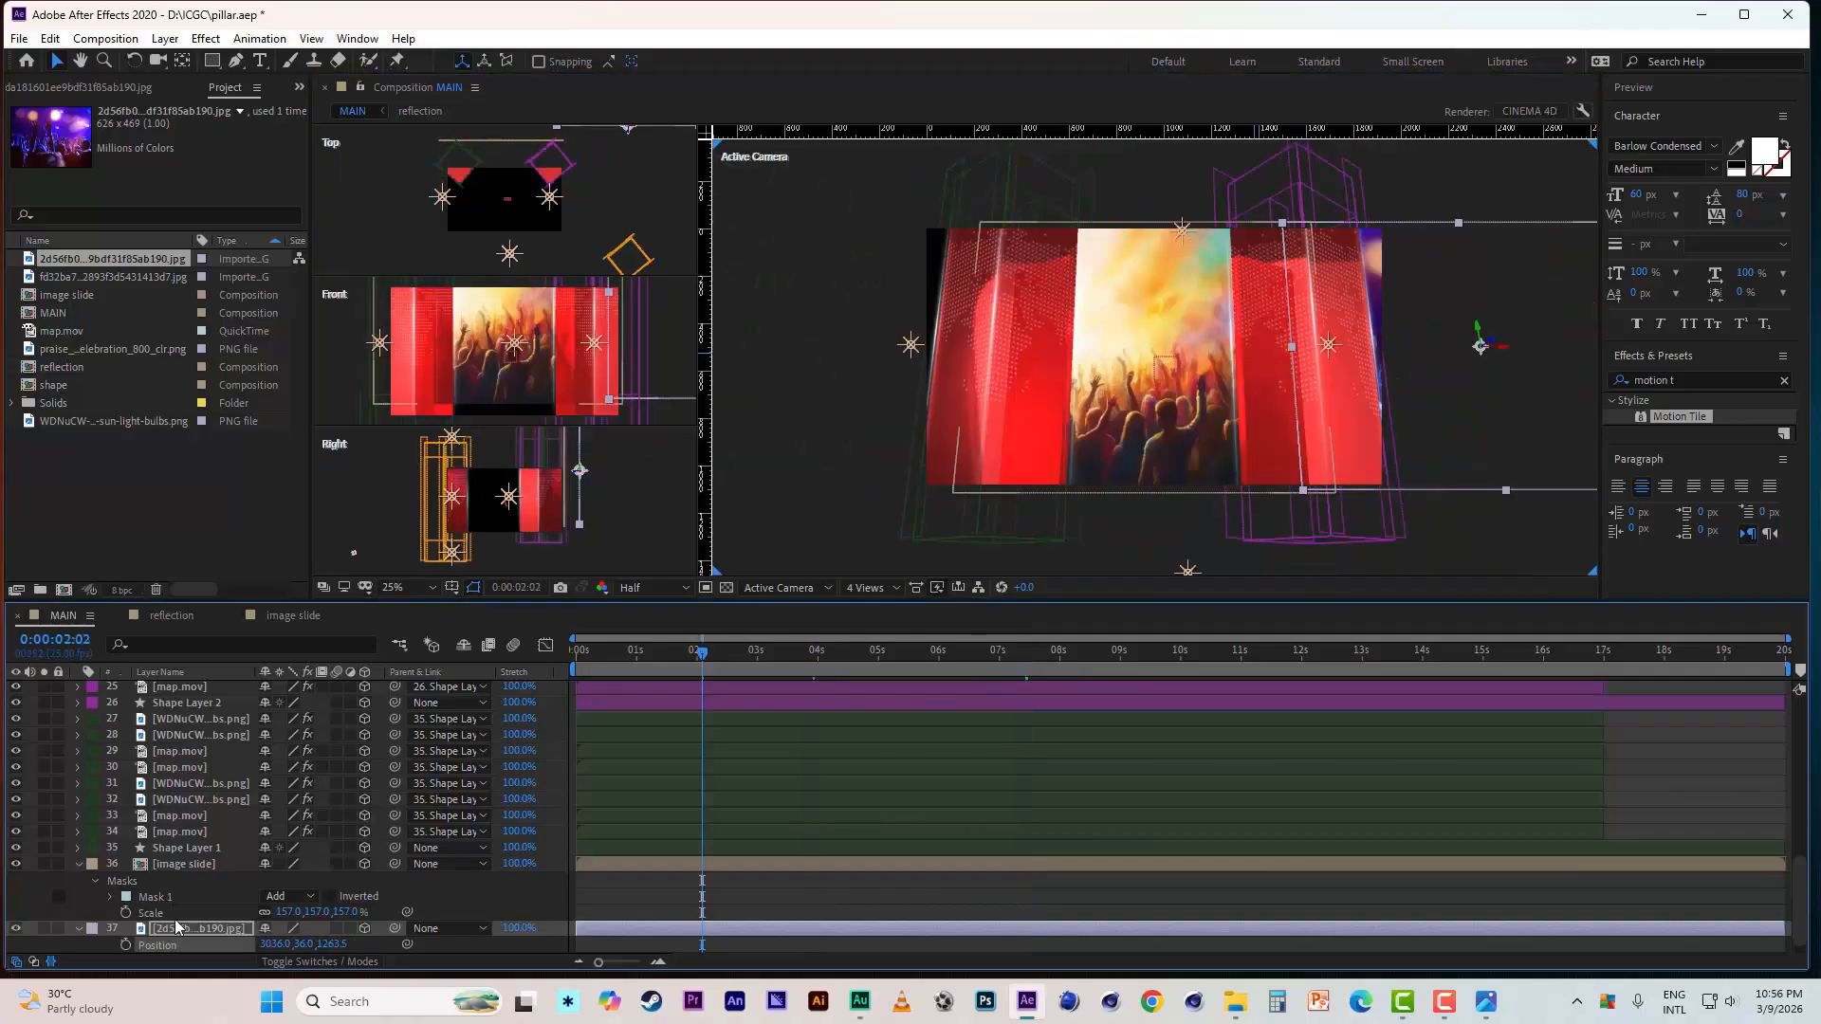
pyautogui.press('p')
pyautogui.click(125, 929)
# - Keyframe the concert crowd image's X Position at 2484 at 0:00:05:00, and shift that keyframe to about 0:00:06:03
pyautogui.click(879, 653)
pyautogui.press('Left')
pyautogui.press('Left')
pyautogui.press('Left')
pyautogui.press('Left')
pyautogui.press('Left')
pyautogui.press('Left')
pyautogui.press('Left')
pyautogui.press('Left')
pyautogui.press('Left')
pyautogui.press('Left')
pyautogui.press('Left')
pyautogui.press('Left')
pyautogui.press('Left')
pyautogui.press('Left')
pyautogui.press('Left')
pyautogui.press('Left')
pyautogui.press('Left')
pyautogui.press('Left')
pyautogui.press('Left')
pyautogui.press('Left')
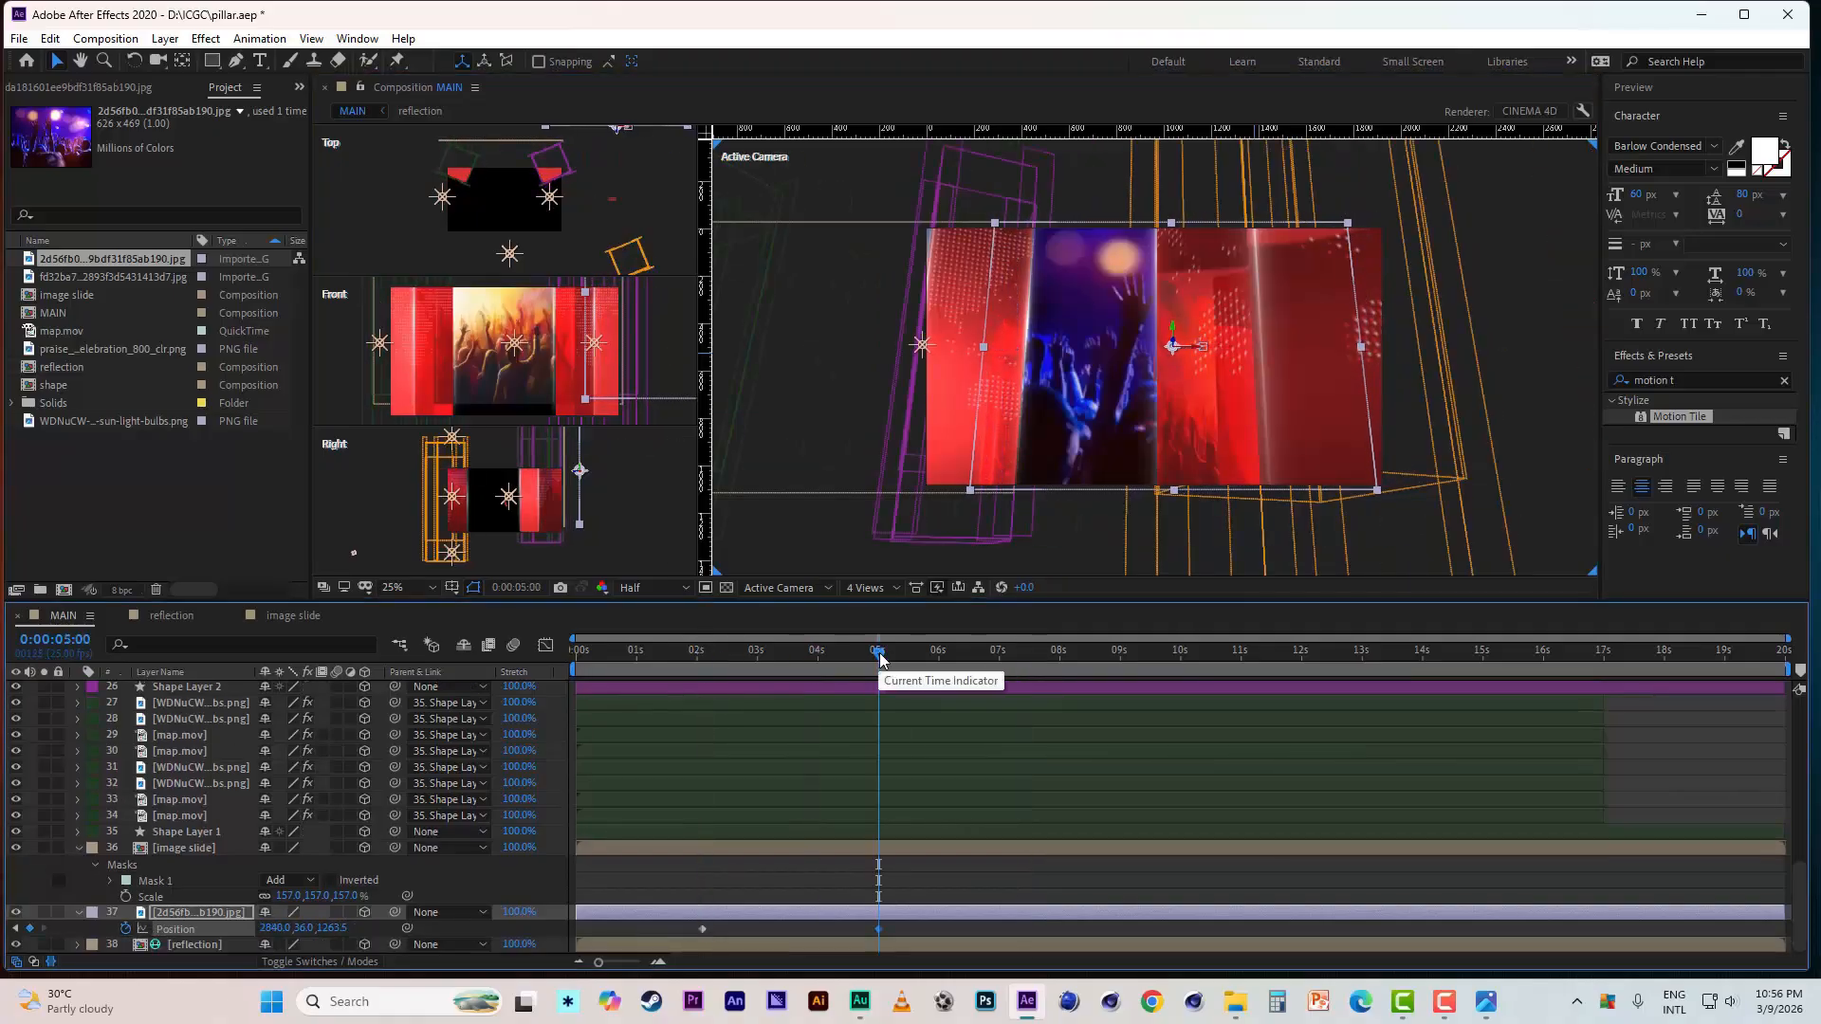
pyautogui.press('Left')
pyautogui.press('Left')
pyautogui.press('Left')
pyautogui.press('Left')
pyautogui.press('Left')
pyautogui.press('Left')
pyautogui.press('Left')
pyautogui.press('Left')
pyautogui.press('Left')
pyautogui.press('Left')
pyautogui.press('Left')
pyautogui.press('Left')
pyautogui.press('Left')
pyautogui.press('Left')
pyautogui.press('Left')
pyautogui.press('Left')
pyautogui.press('Left')
pyautogui.press('Left')
pyautogui.press('Left')
pyautogui.press('Left')
pyautogui.click(948, 653)
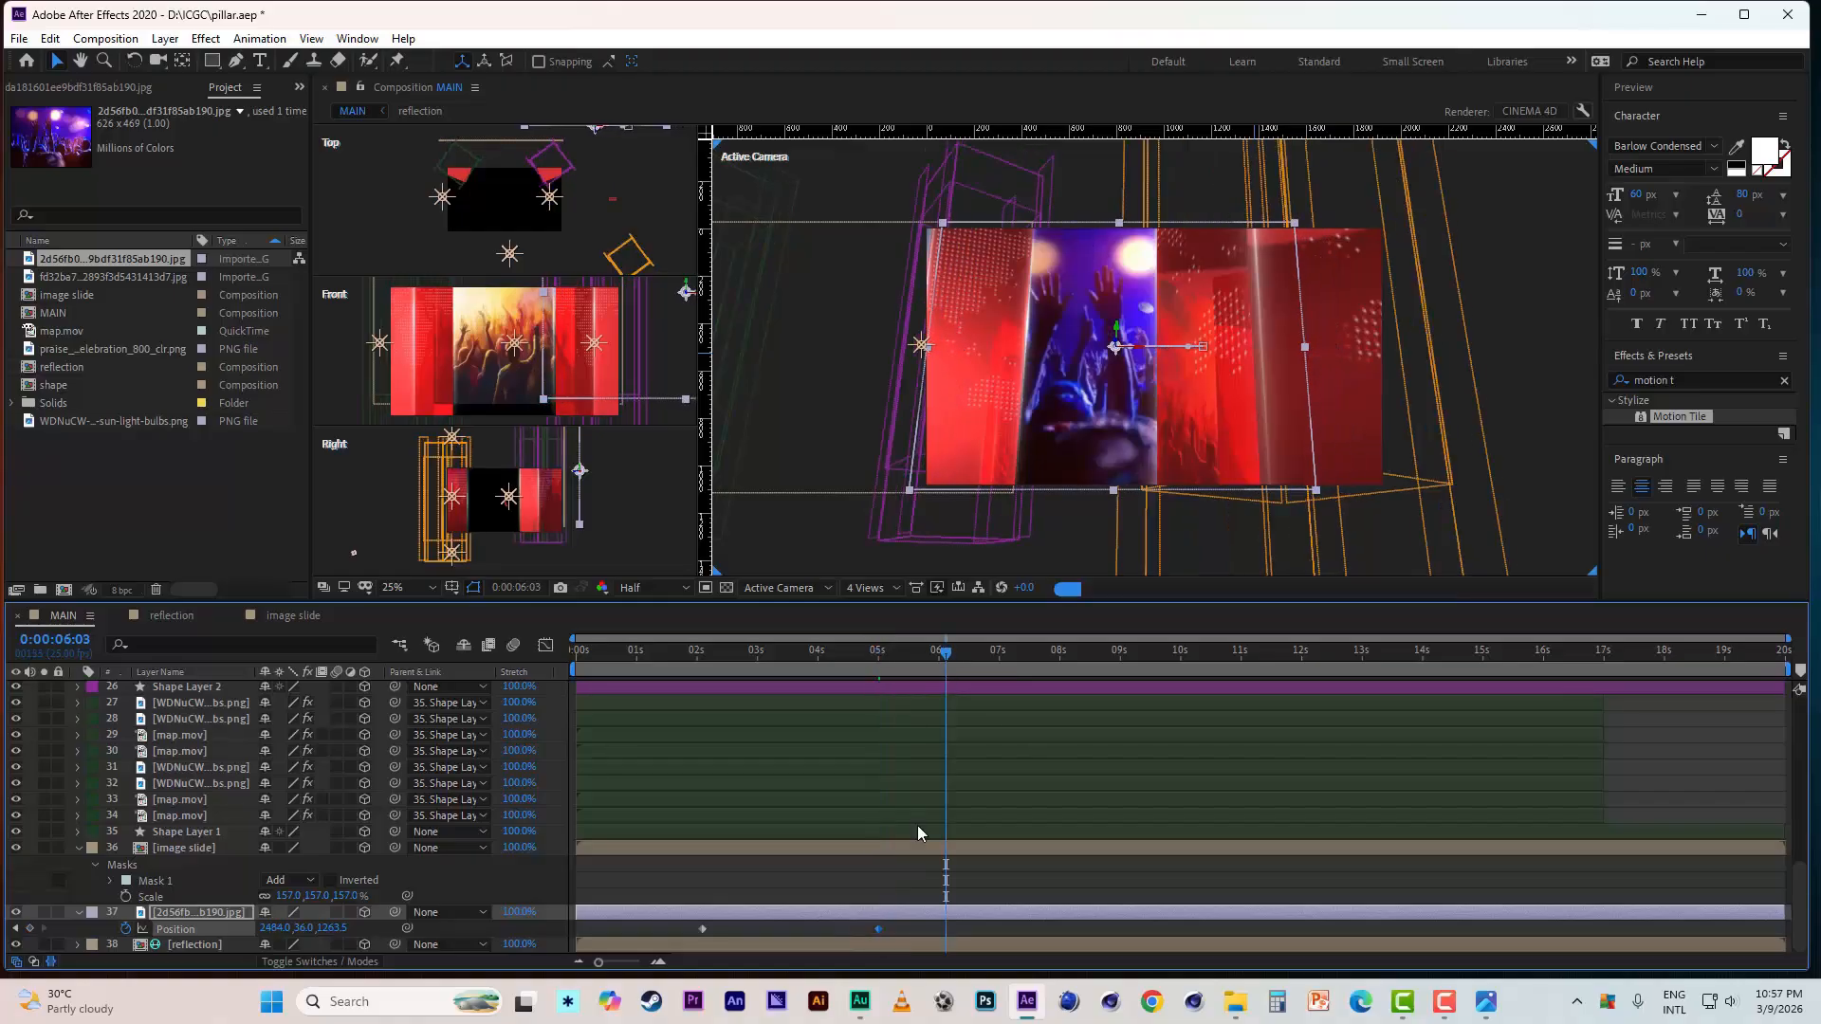
pyautogui.moveTo(878, 928); pyautogui.dragTo(949, 929)
# - Return to the start of the composition and save the project
pyautogui.click(576, 652)
pyautogui.click(18, 39)
pyautogui.click(40, 217)
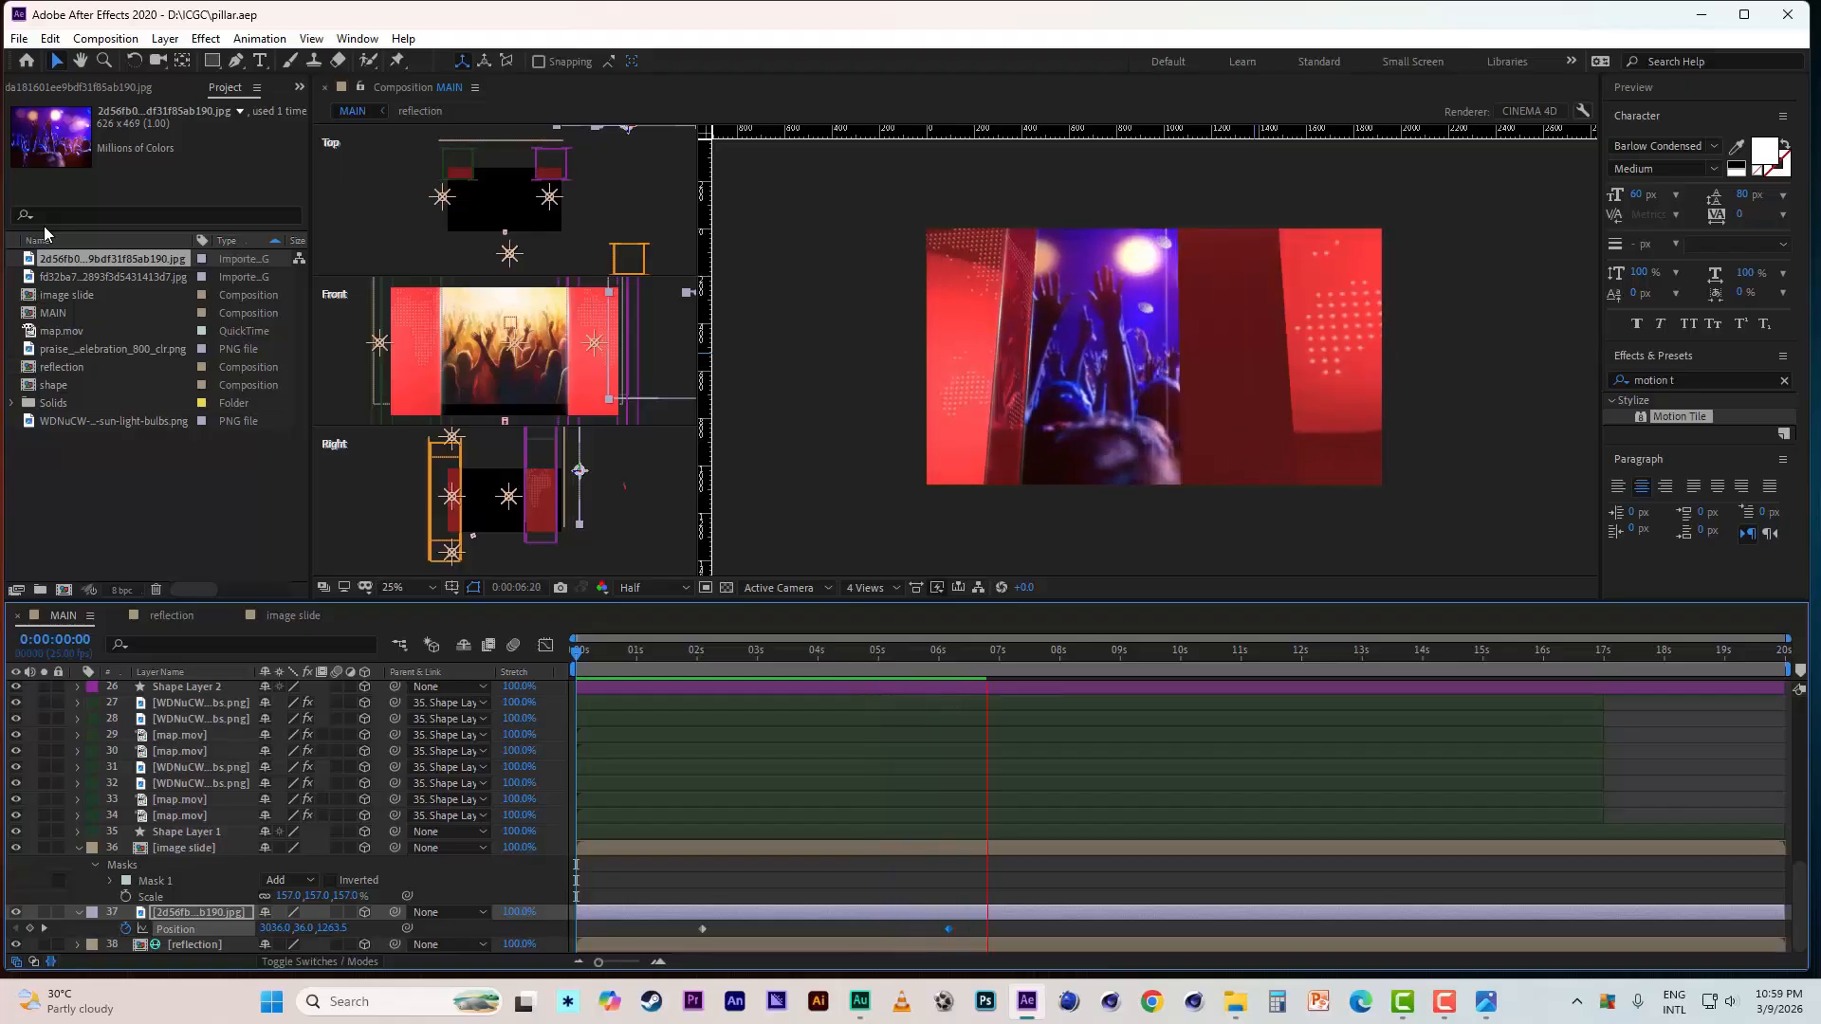
# - Preview the camera moves and the concert crowd image's drift from the start, and collapse the image slide layer's properties
pyautogui.press('space')
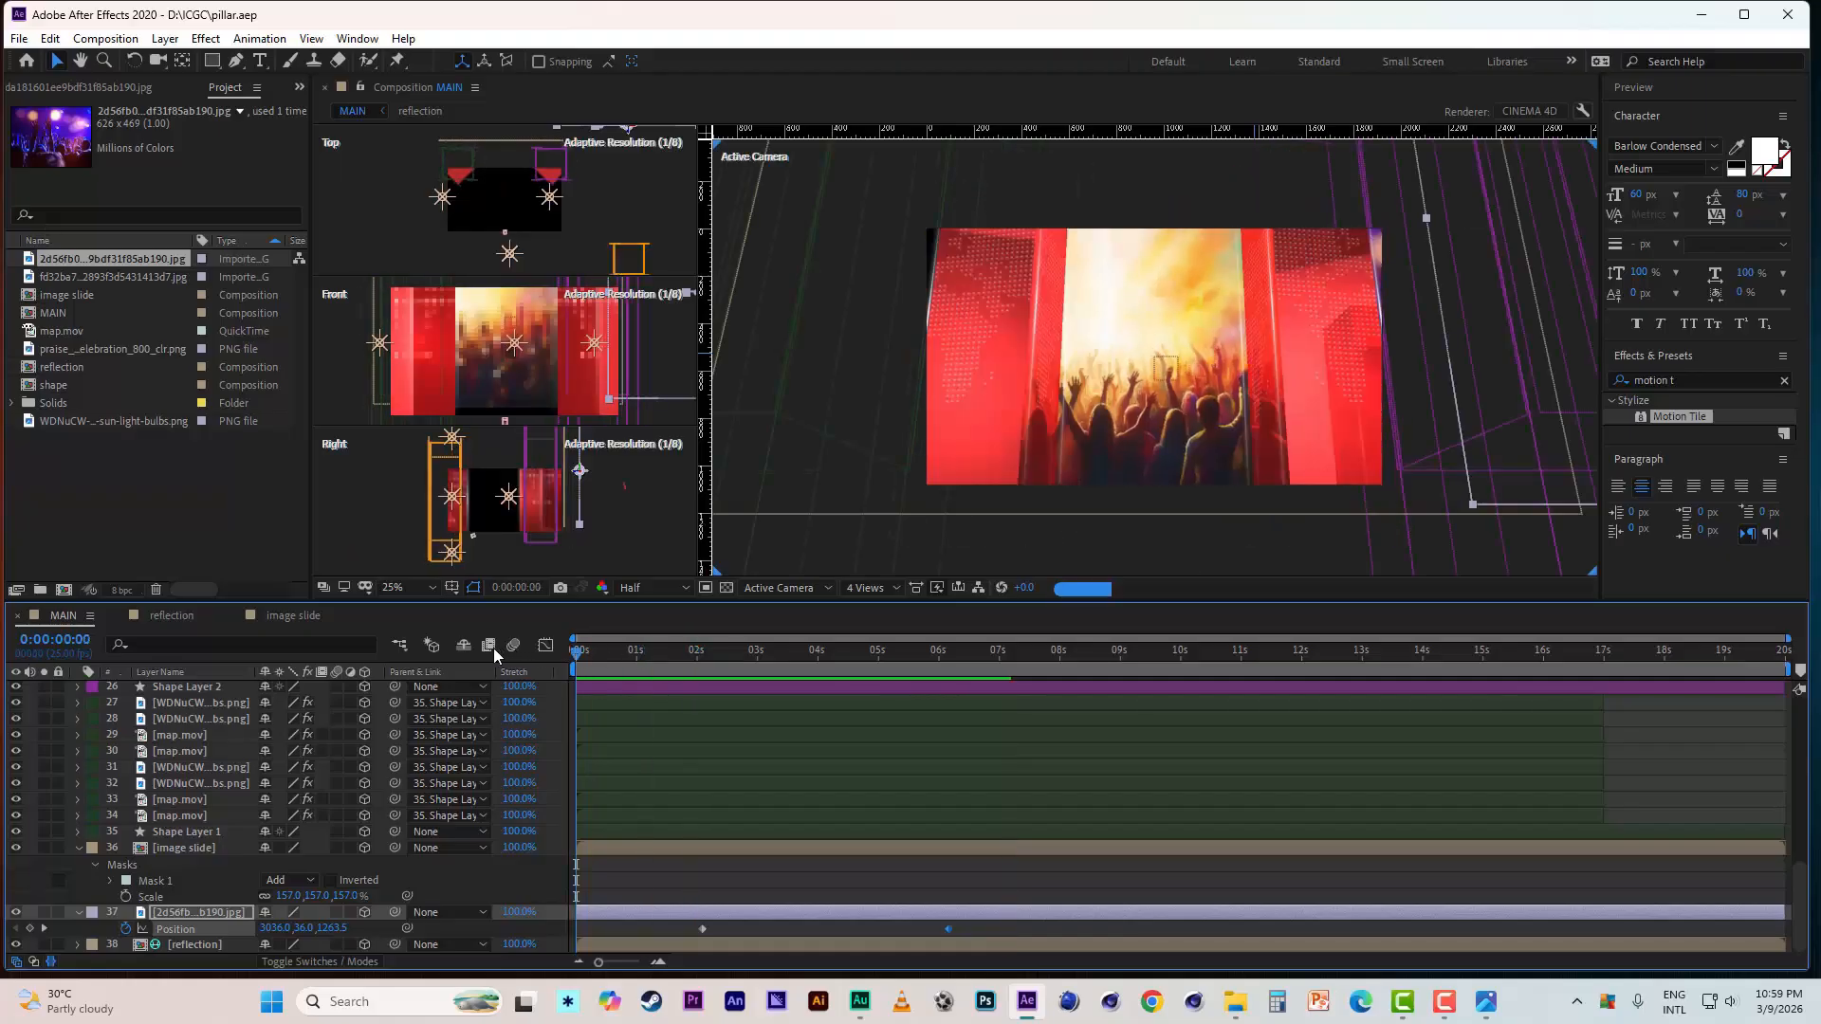
pyautogui.press('space')
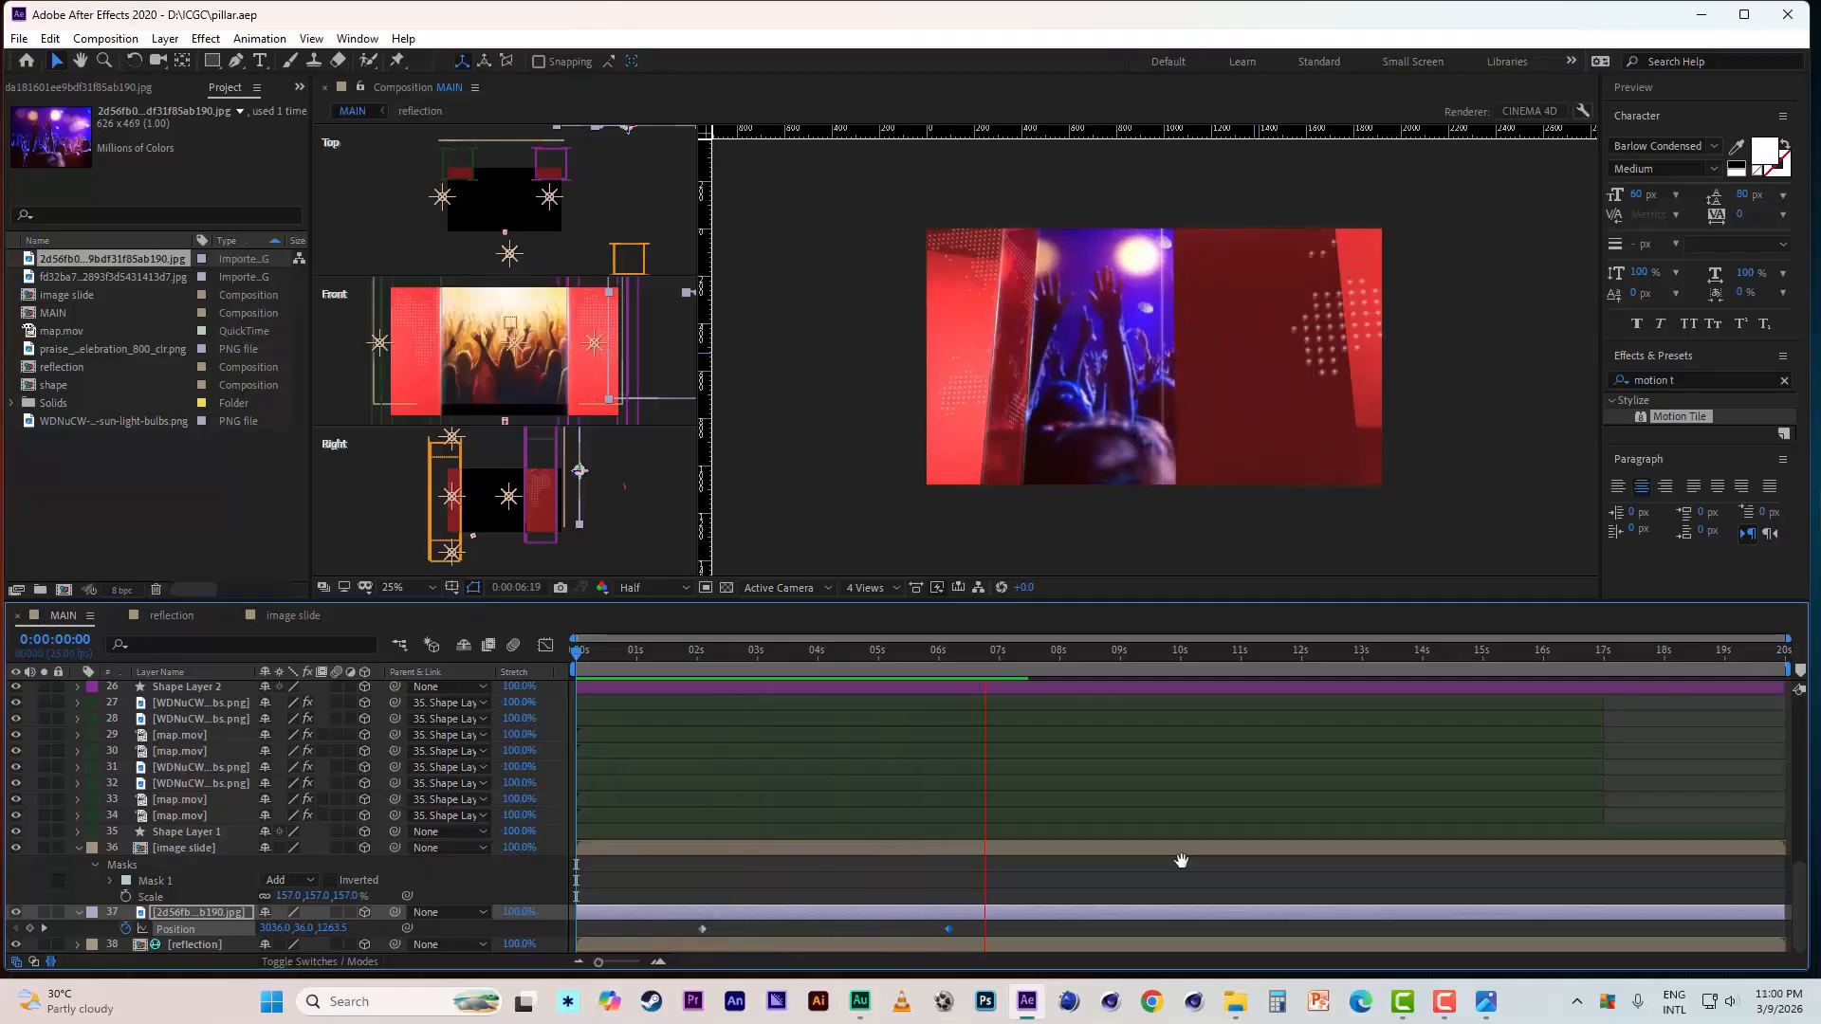
pyautogui.press('space')
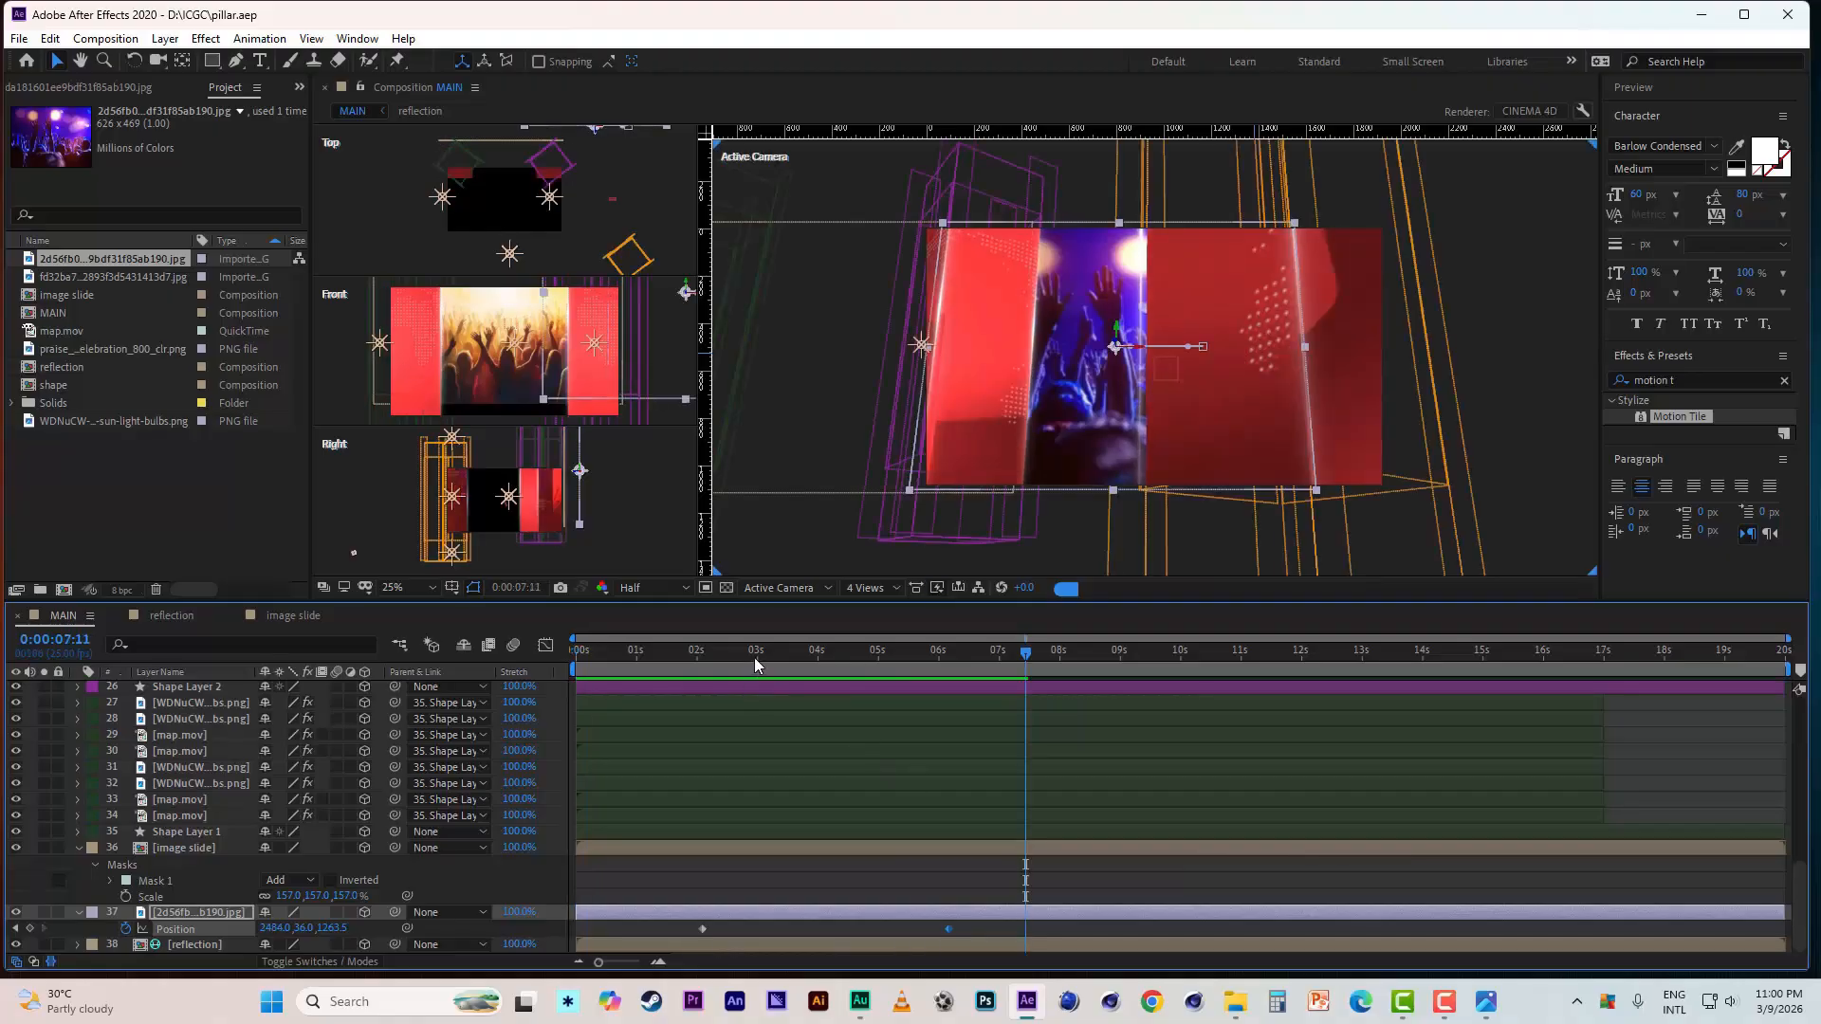
pyautogui.moveTo(754, 657); pyautogui.dragTo(565, 657)
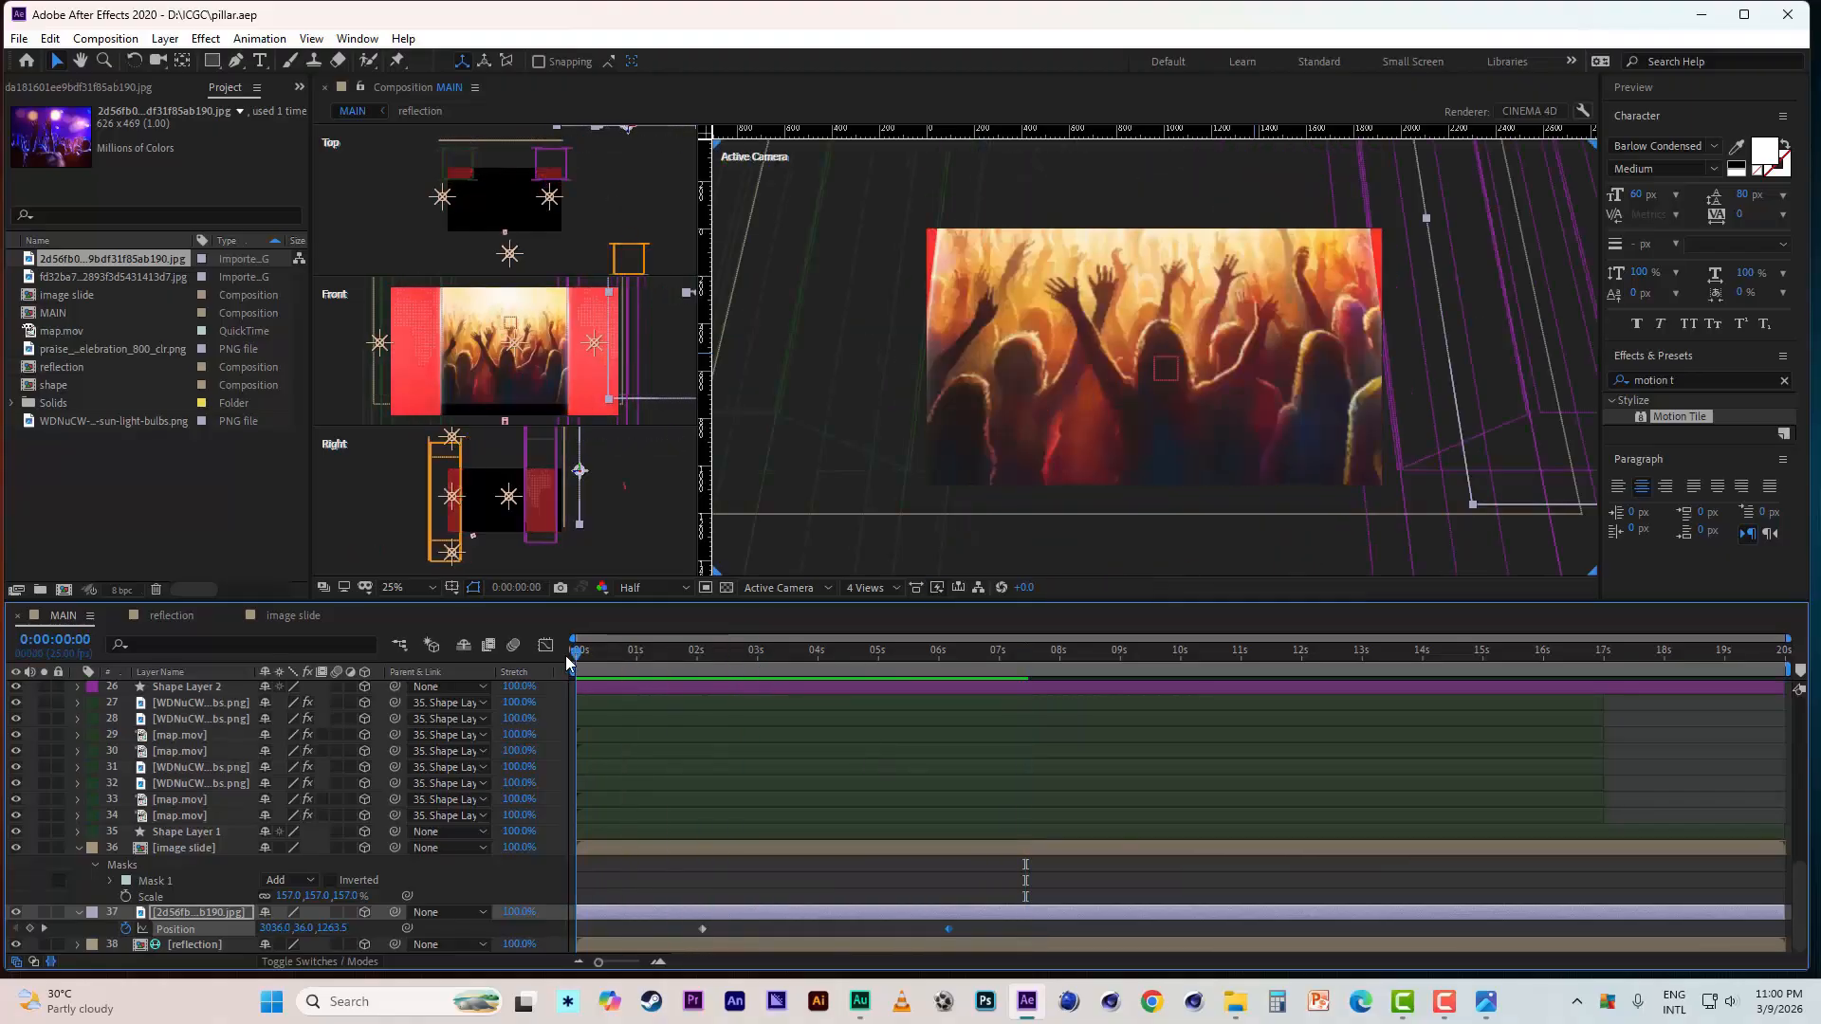
pyautogui.click(640, 661)
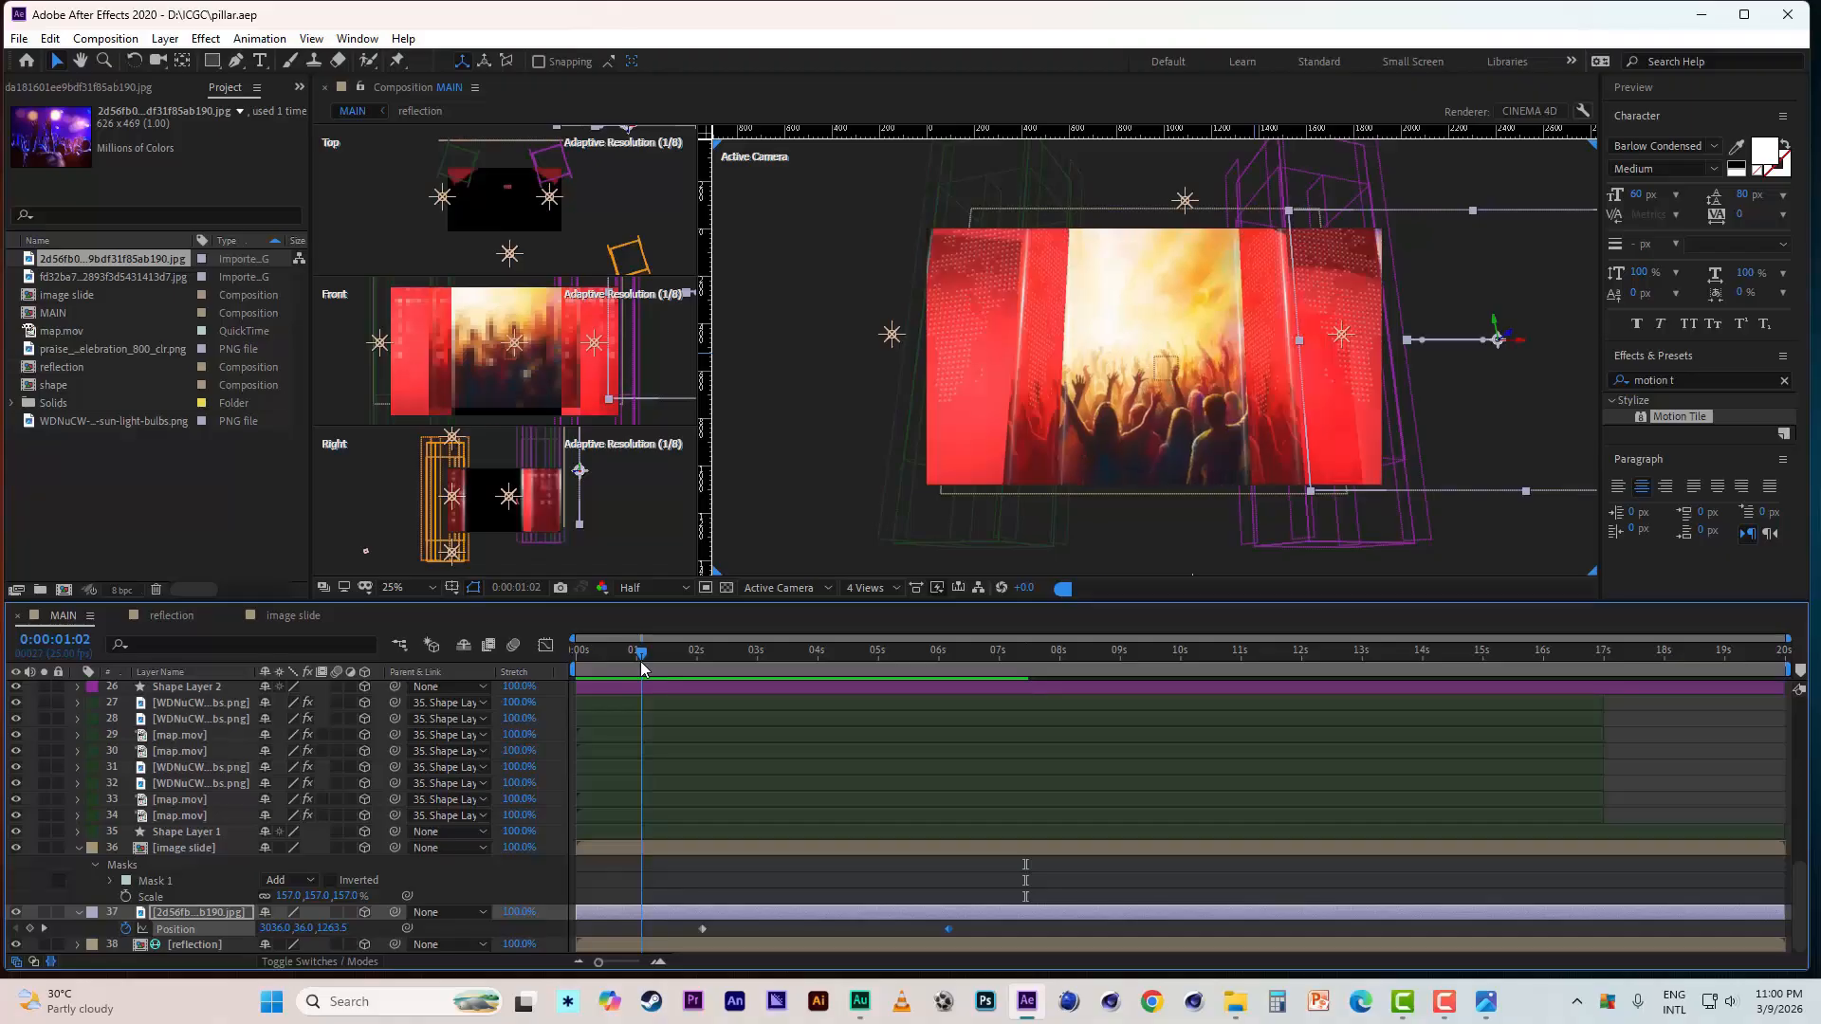
pyautogui.click(79, 846)
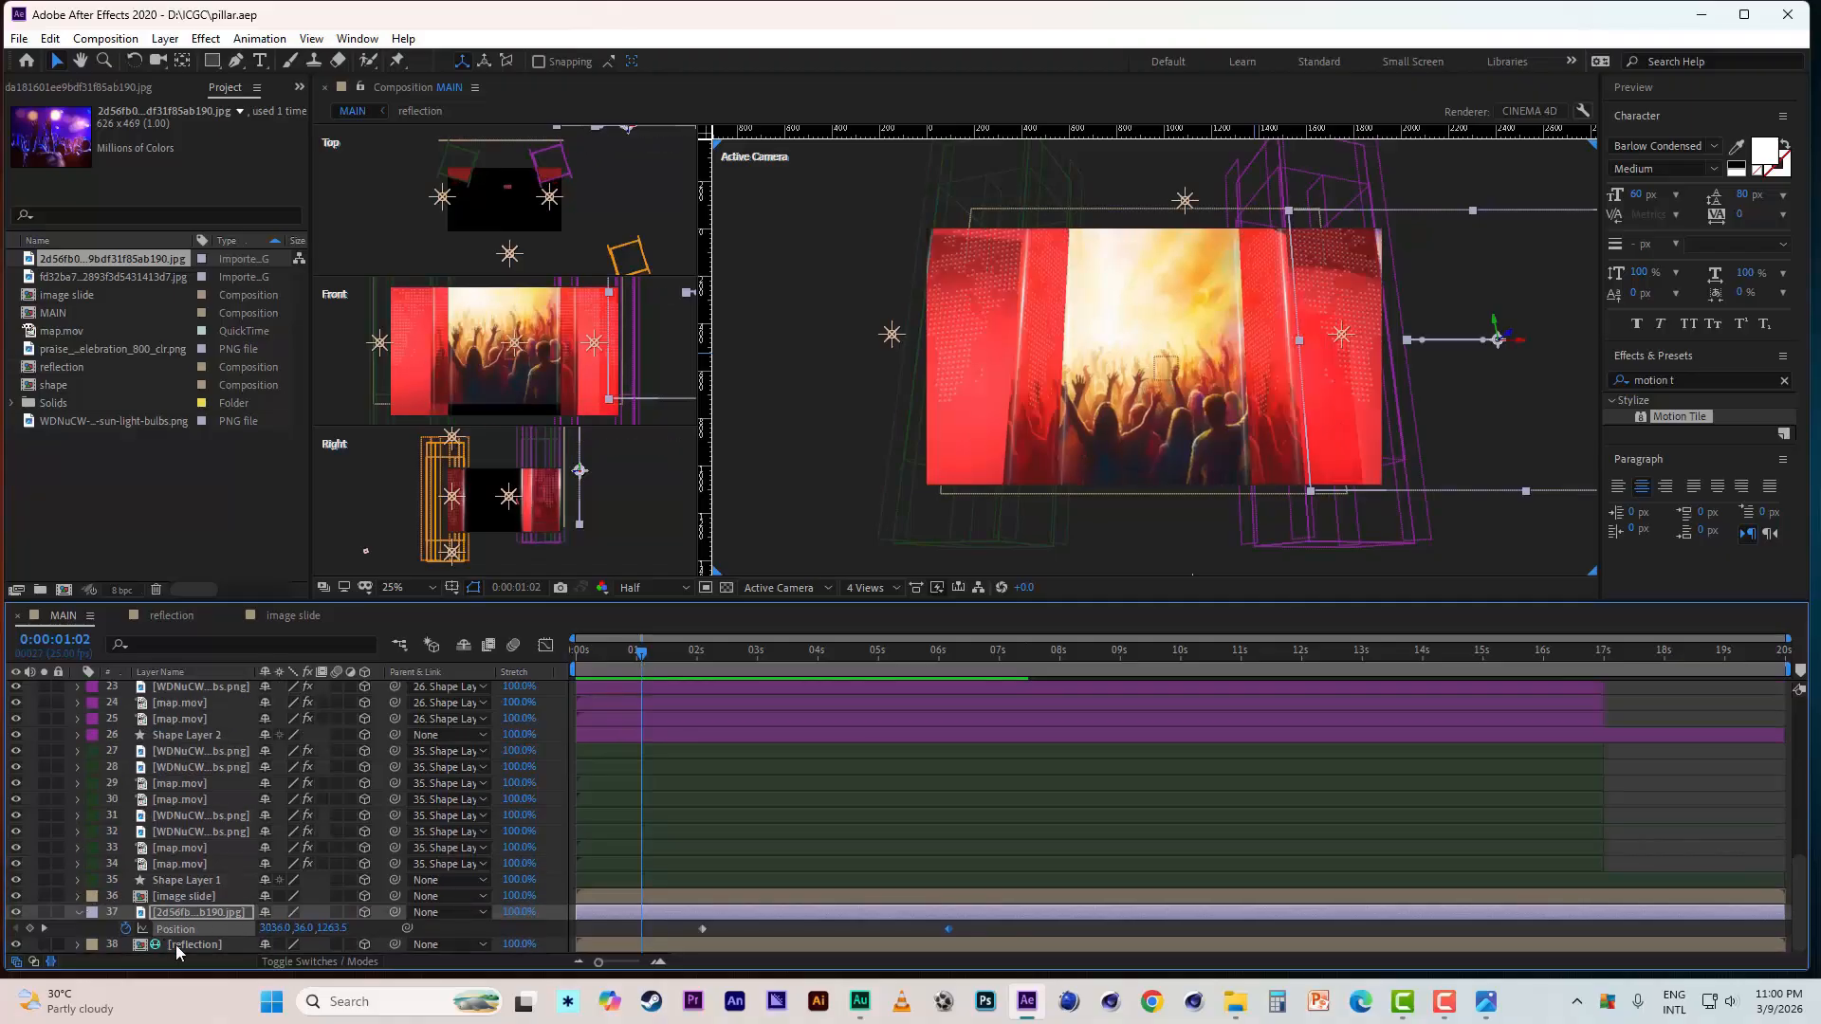
# - Duplicate the image slide layer, replace the copy with map.mov, and move it slightly forward in front of the crowd image
pyautogui.click(194, 898)
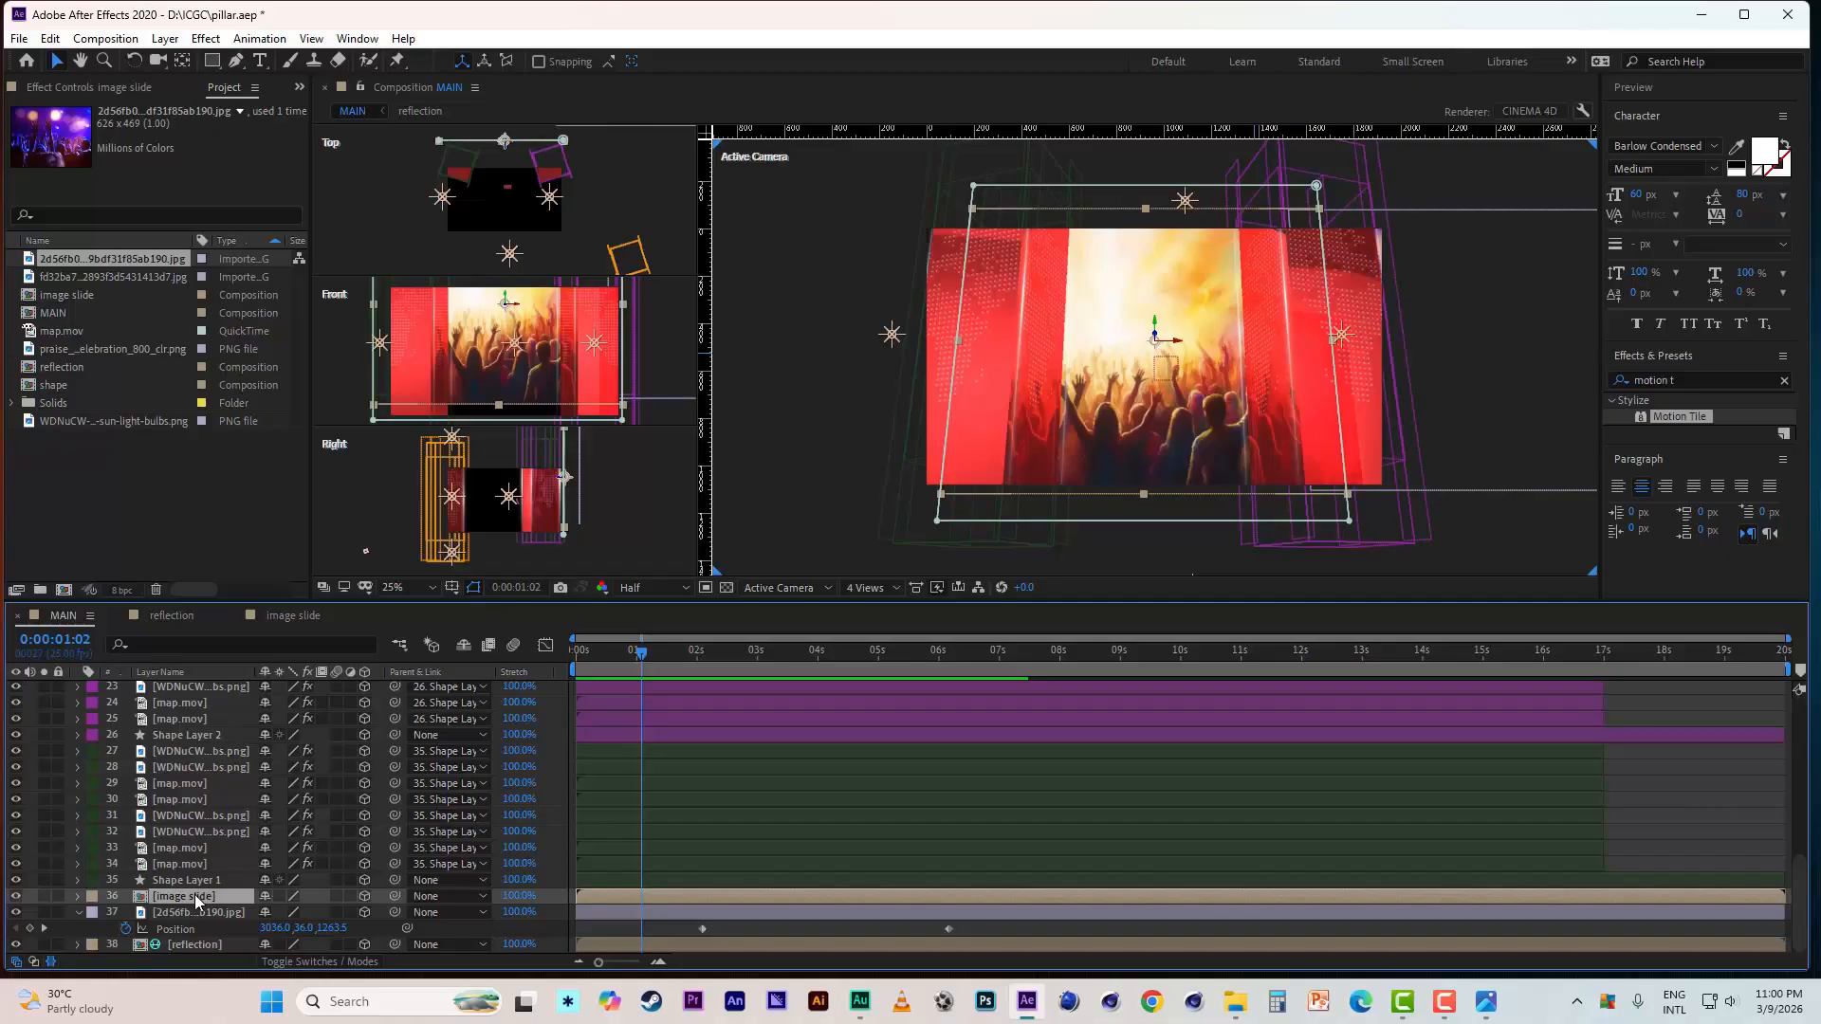
pyautogui.hotkey('ctrl', 'd')
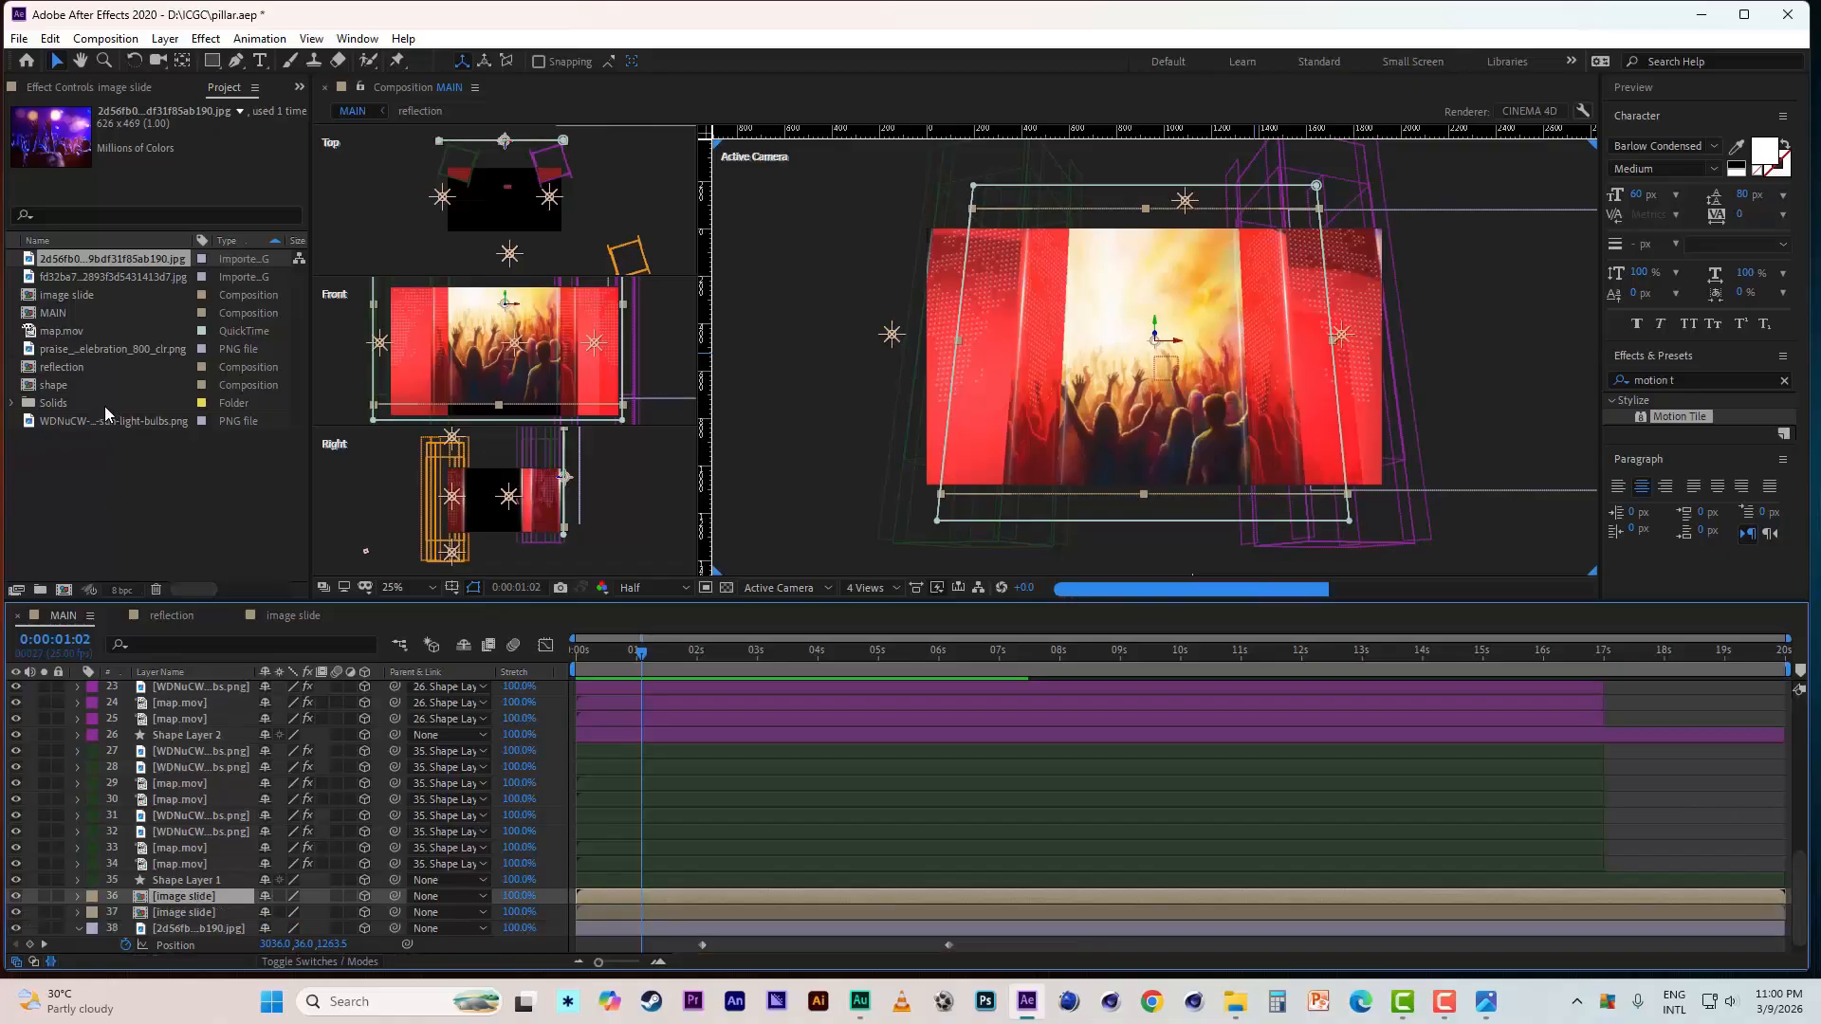
pyautogui.click(76, 332)
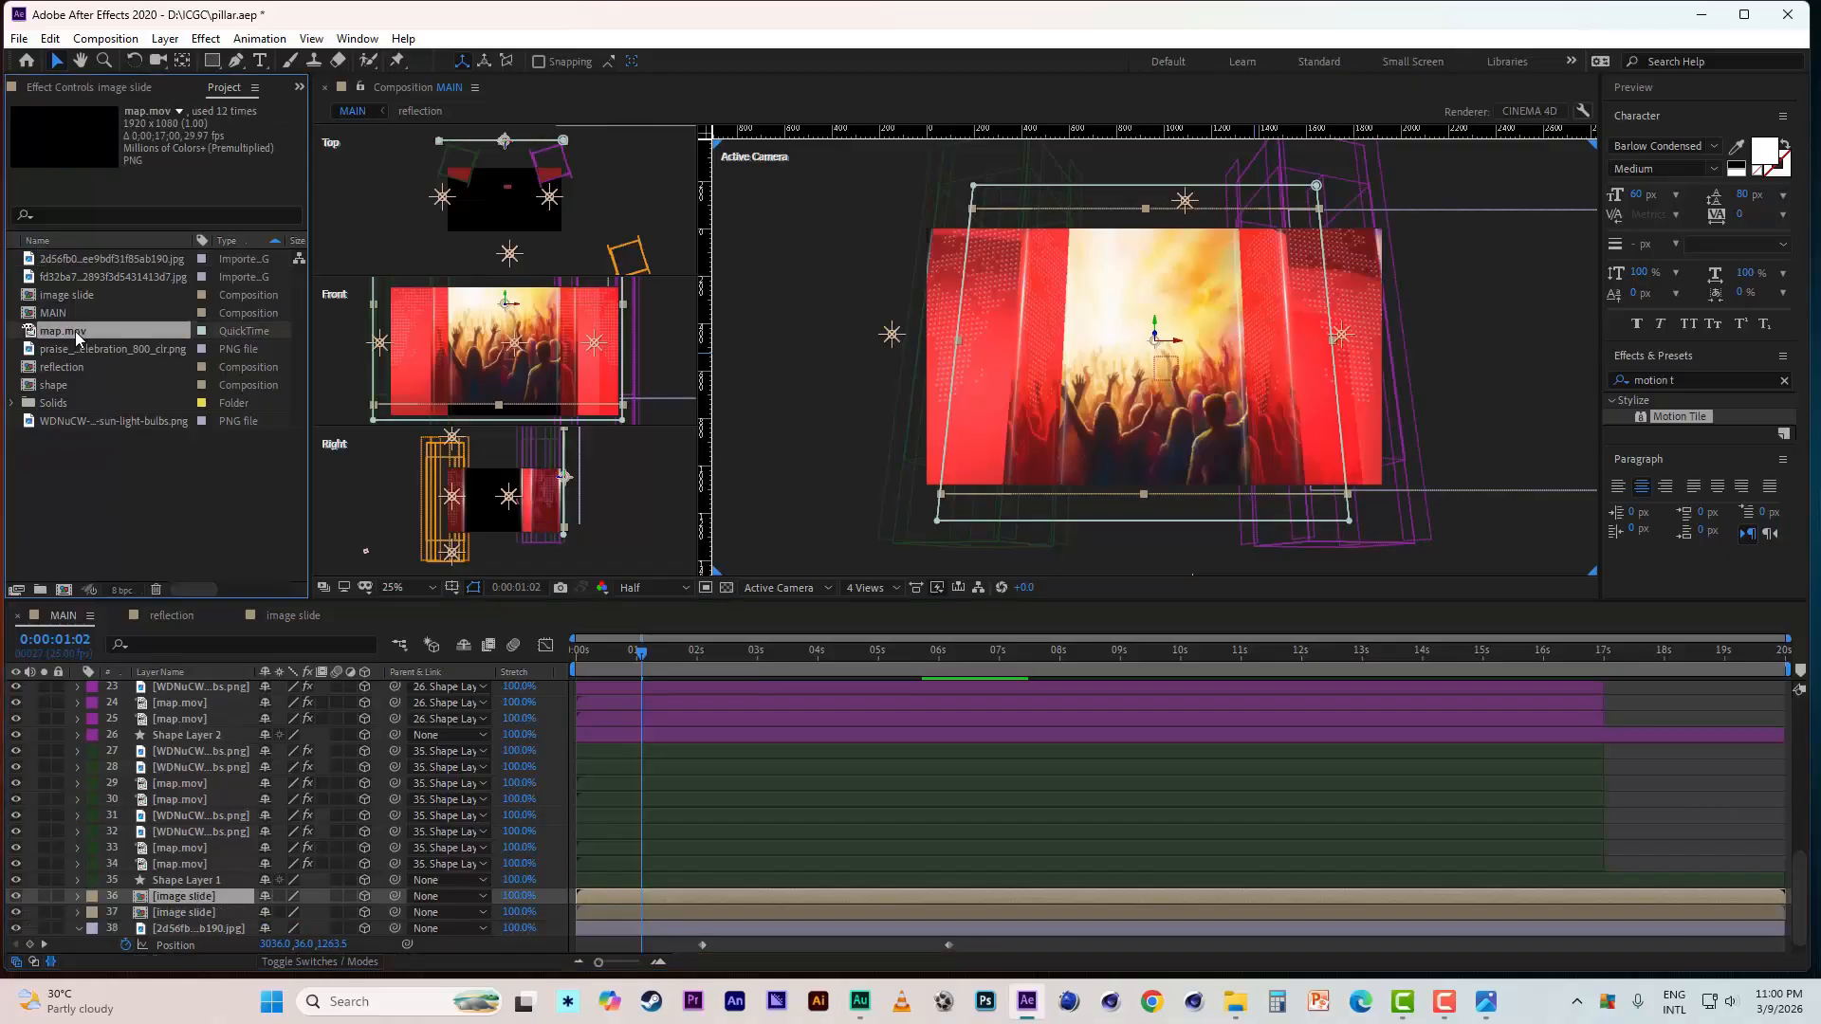
pyautogui.moveTo(76, 332); pyautogui.dragTo(184, 759)
pyautogui.moveTo(181, 901); pyautogui.dragTo(181, 901)
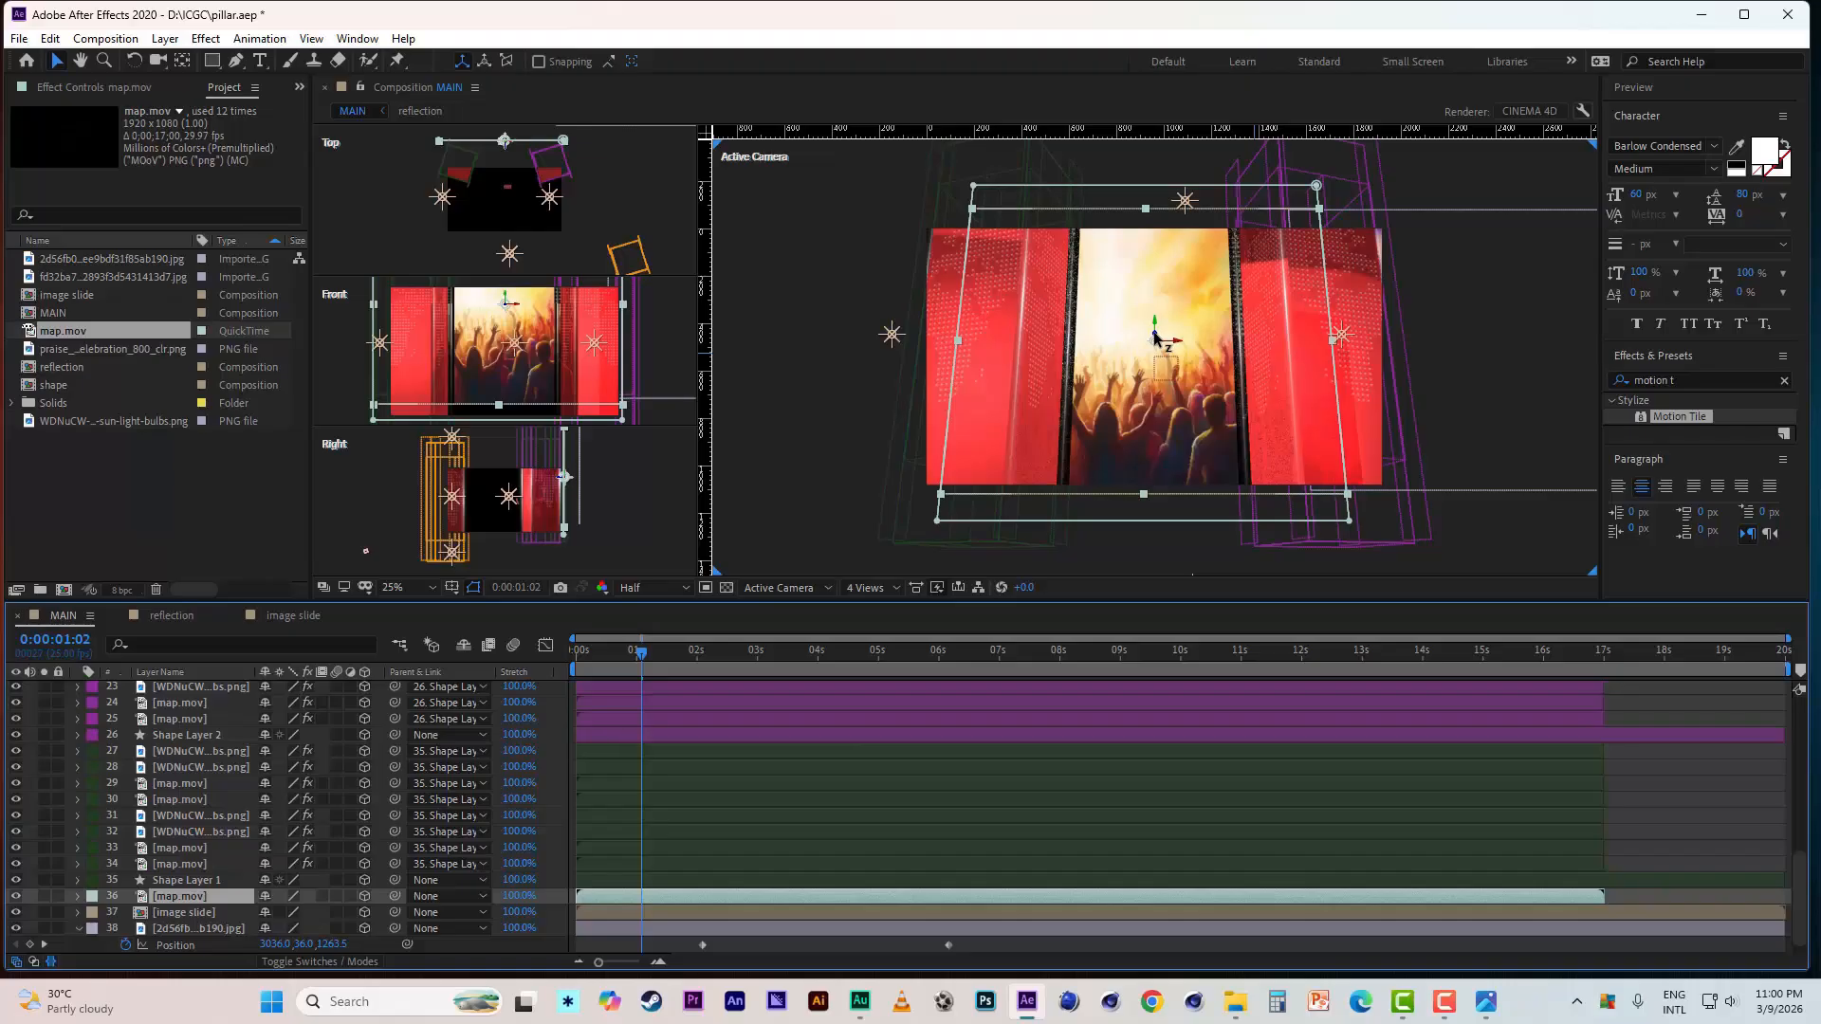
pyautogui.moveTo(1154, 334); pyautogui.dragTo(1156, 330)
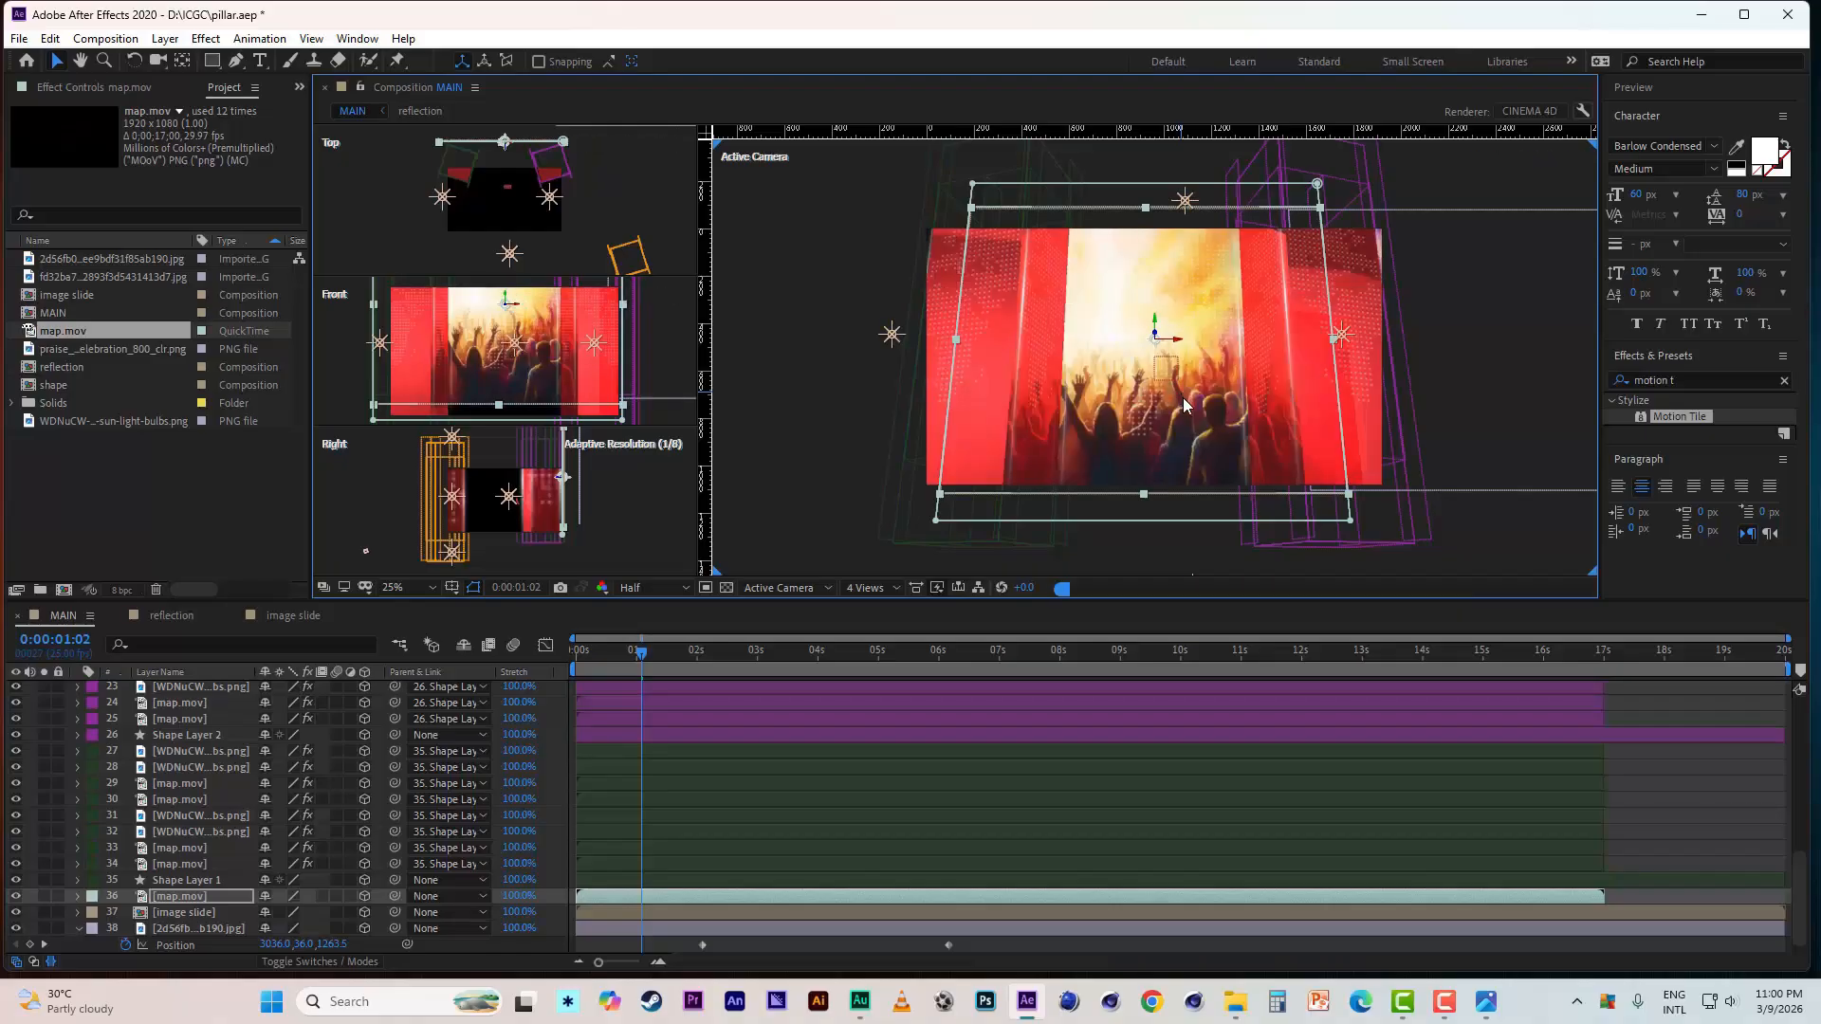
# - Apply the Fill effect to the new map.mov layer and set its color to black, 000000
pyautogui.click(1694, 379)
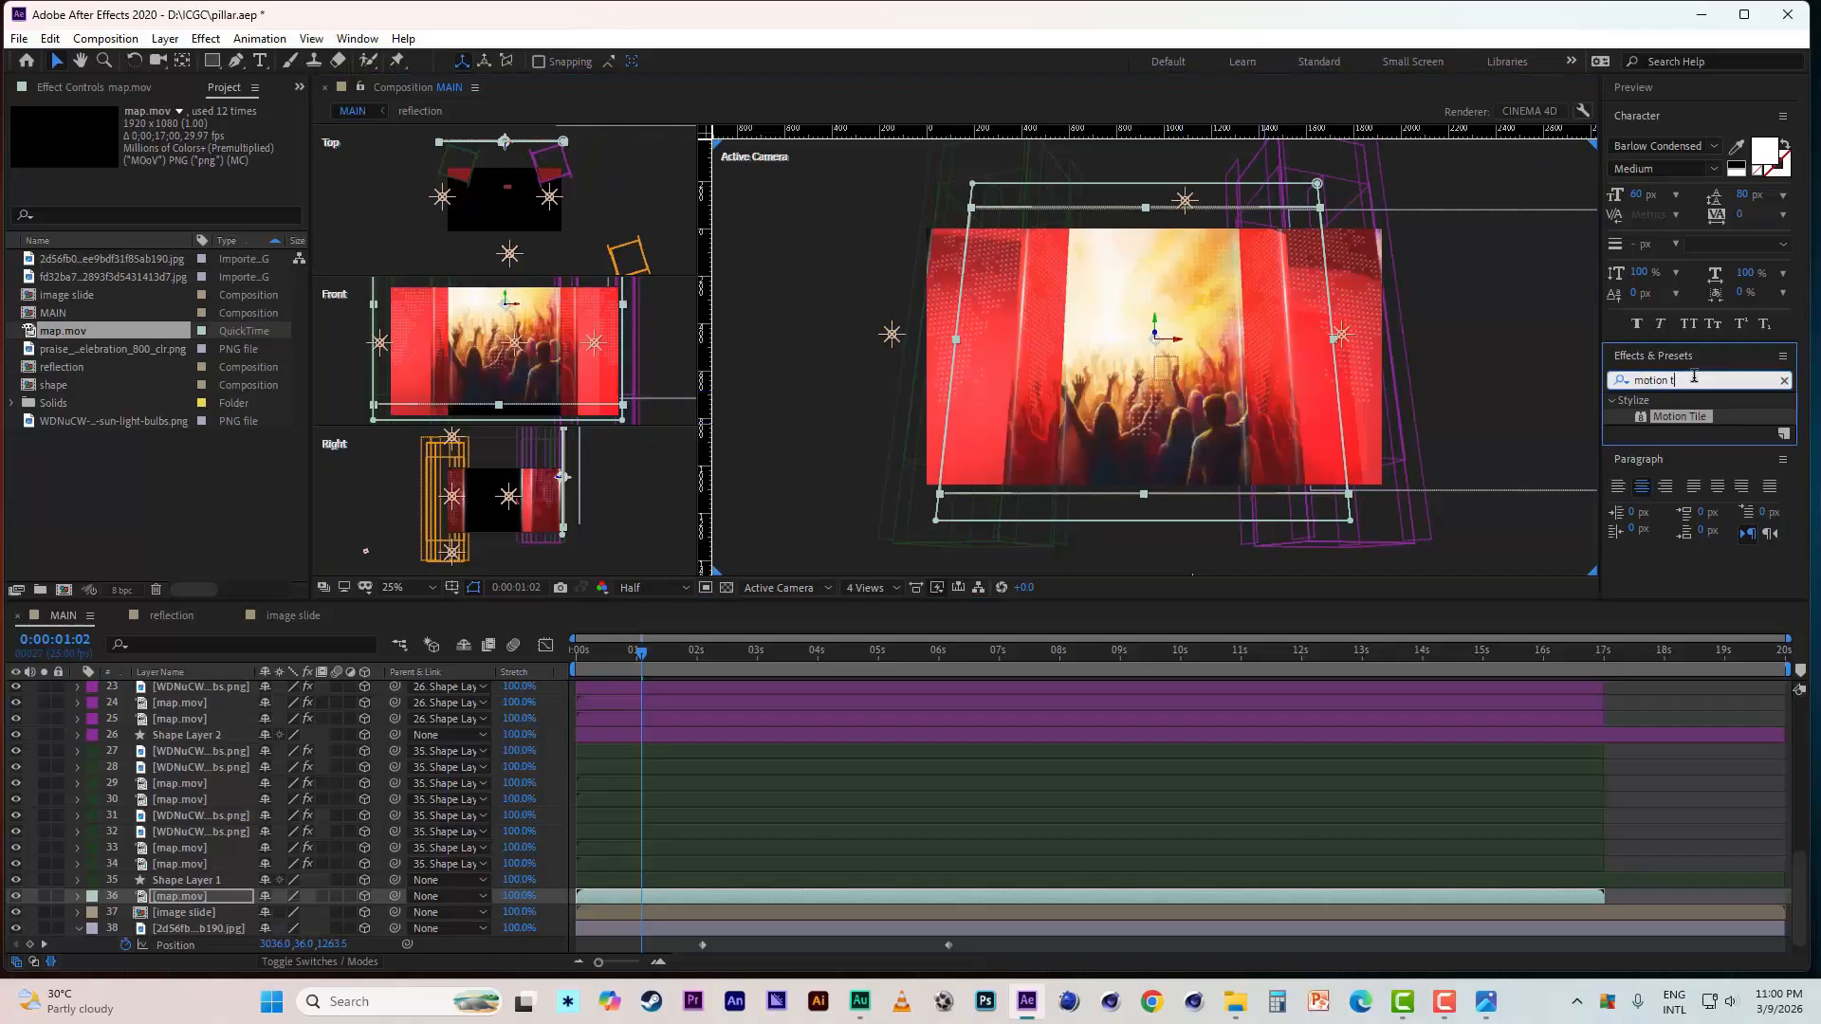
pyautogui.write('fill')
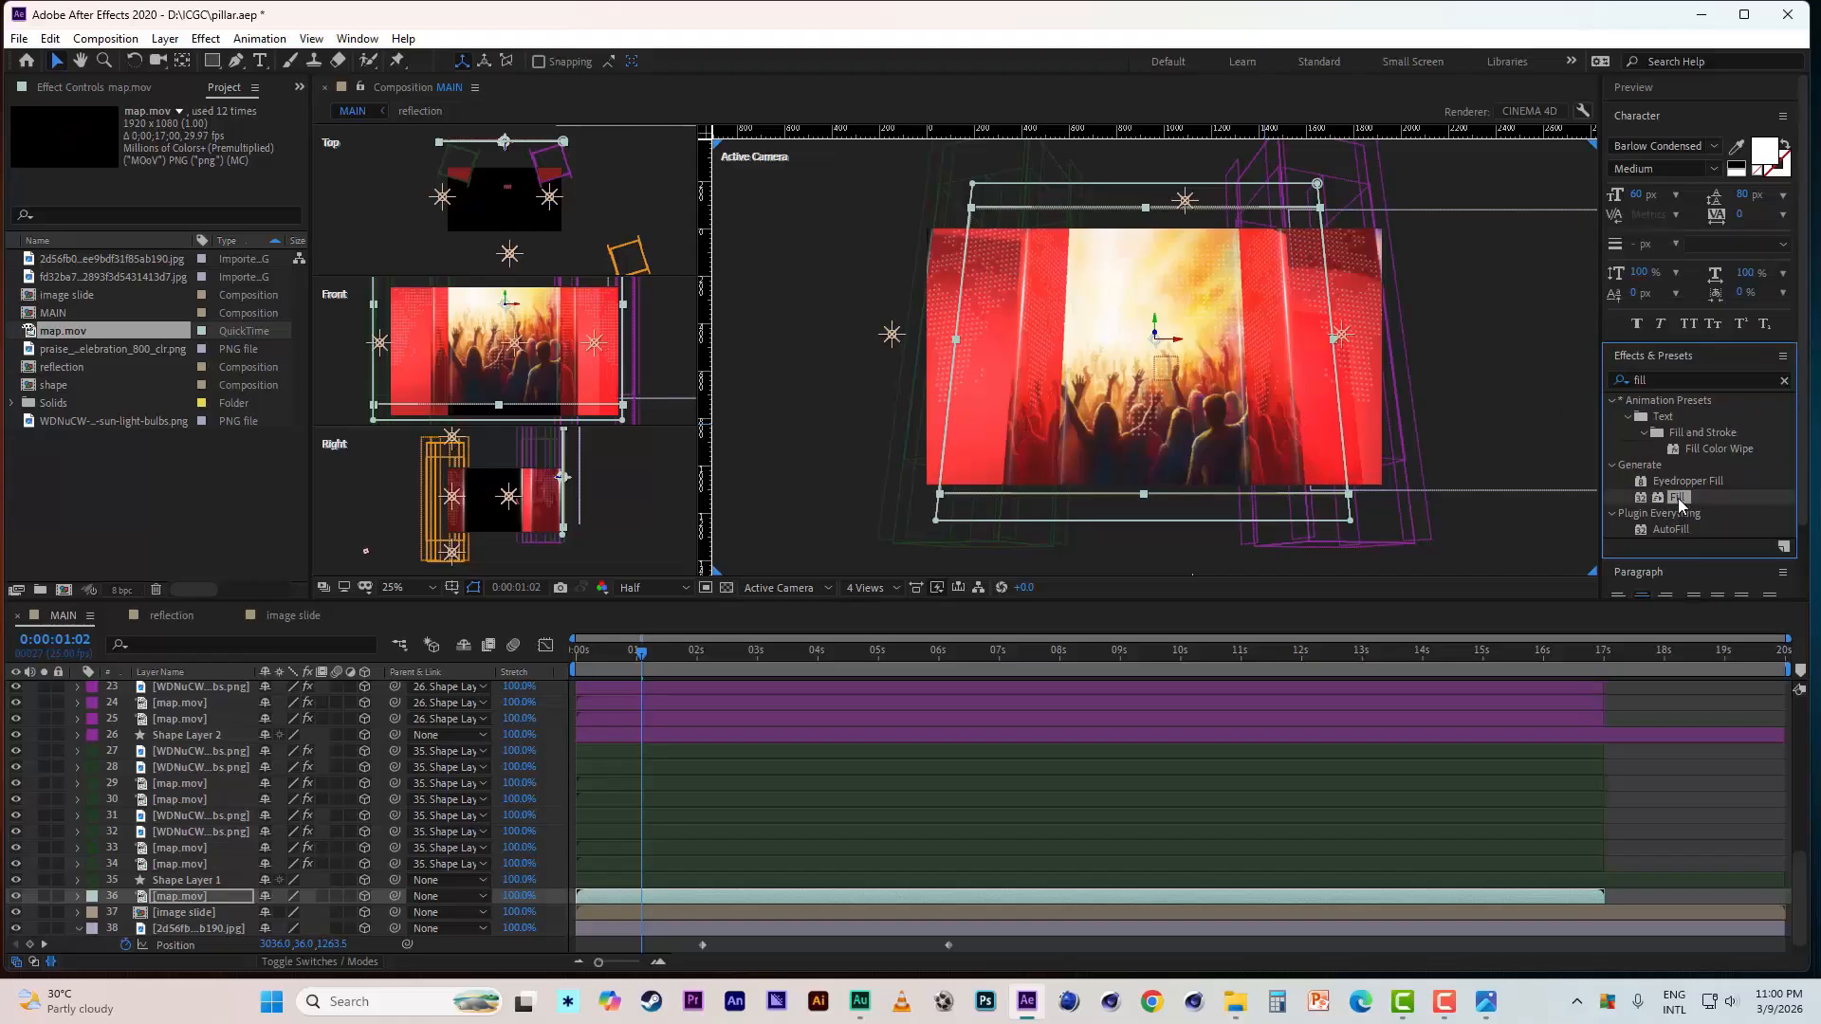
pyautogui.doubleClick(1676, 497)
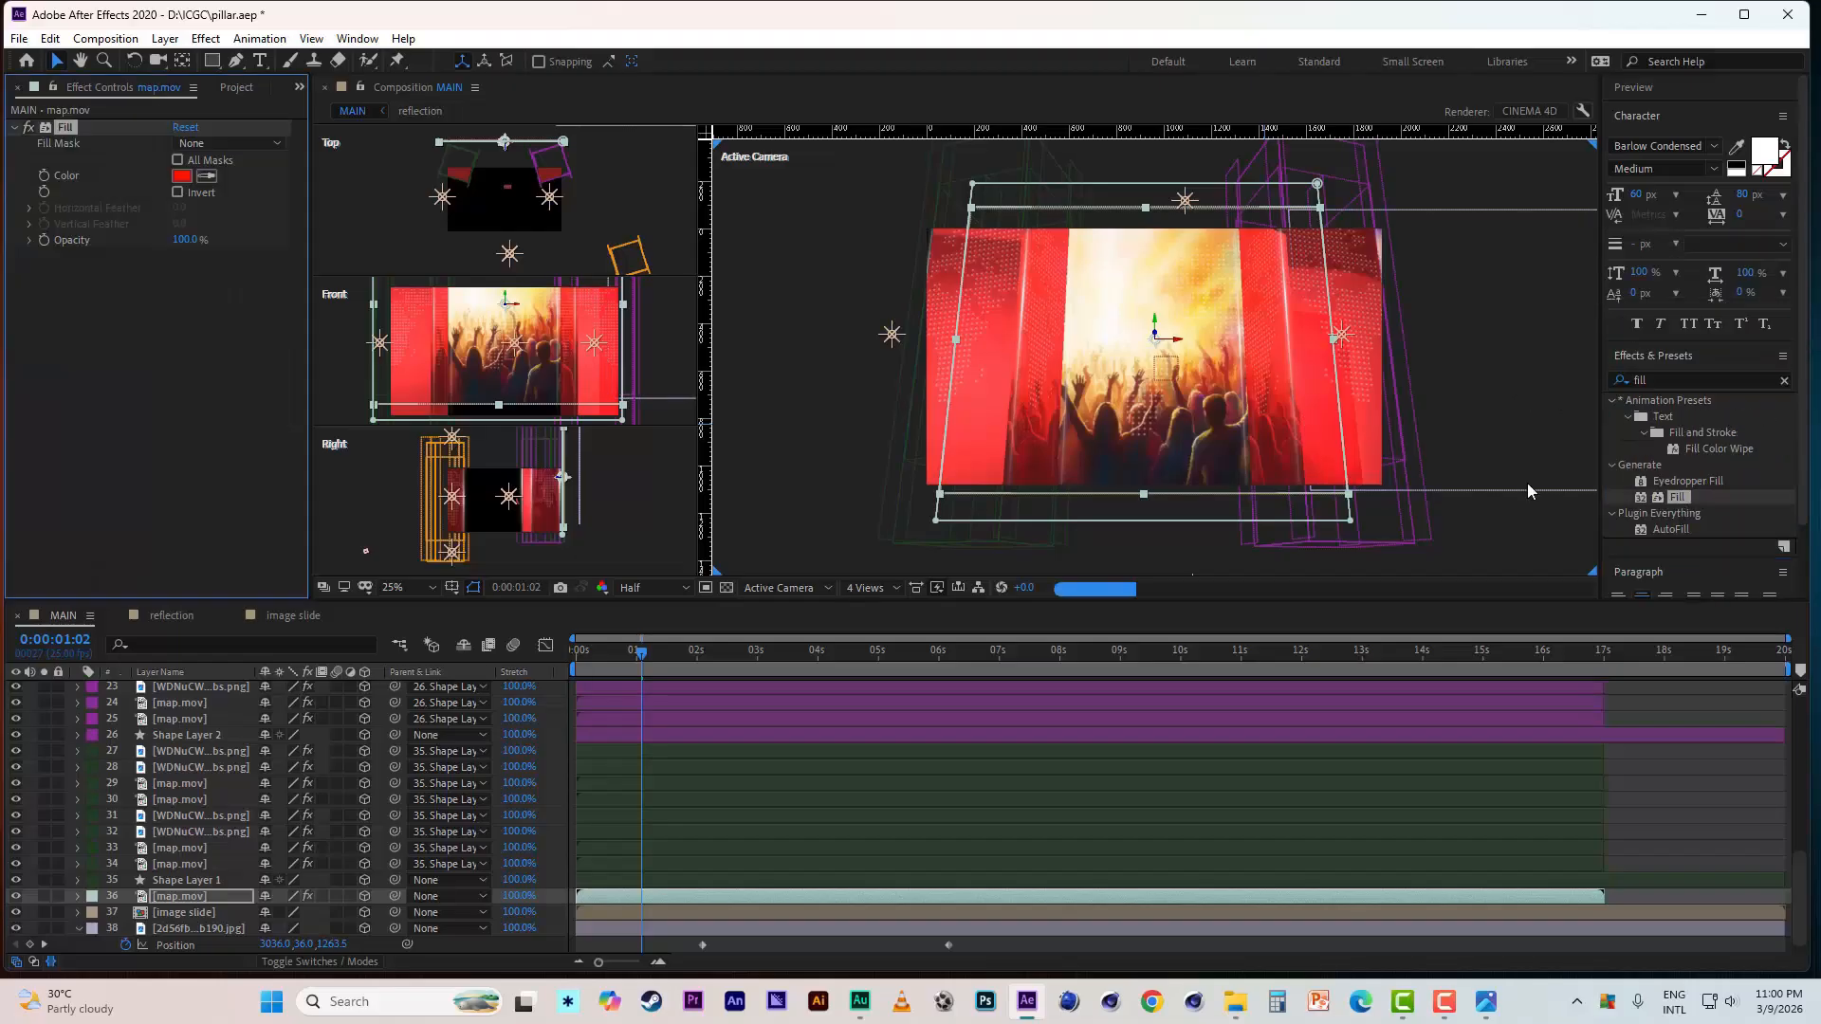
pyautogui.click(184, 178)
pyautogui.write('000000')
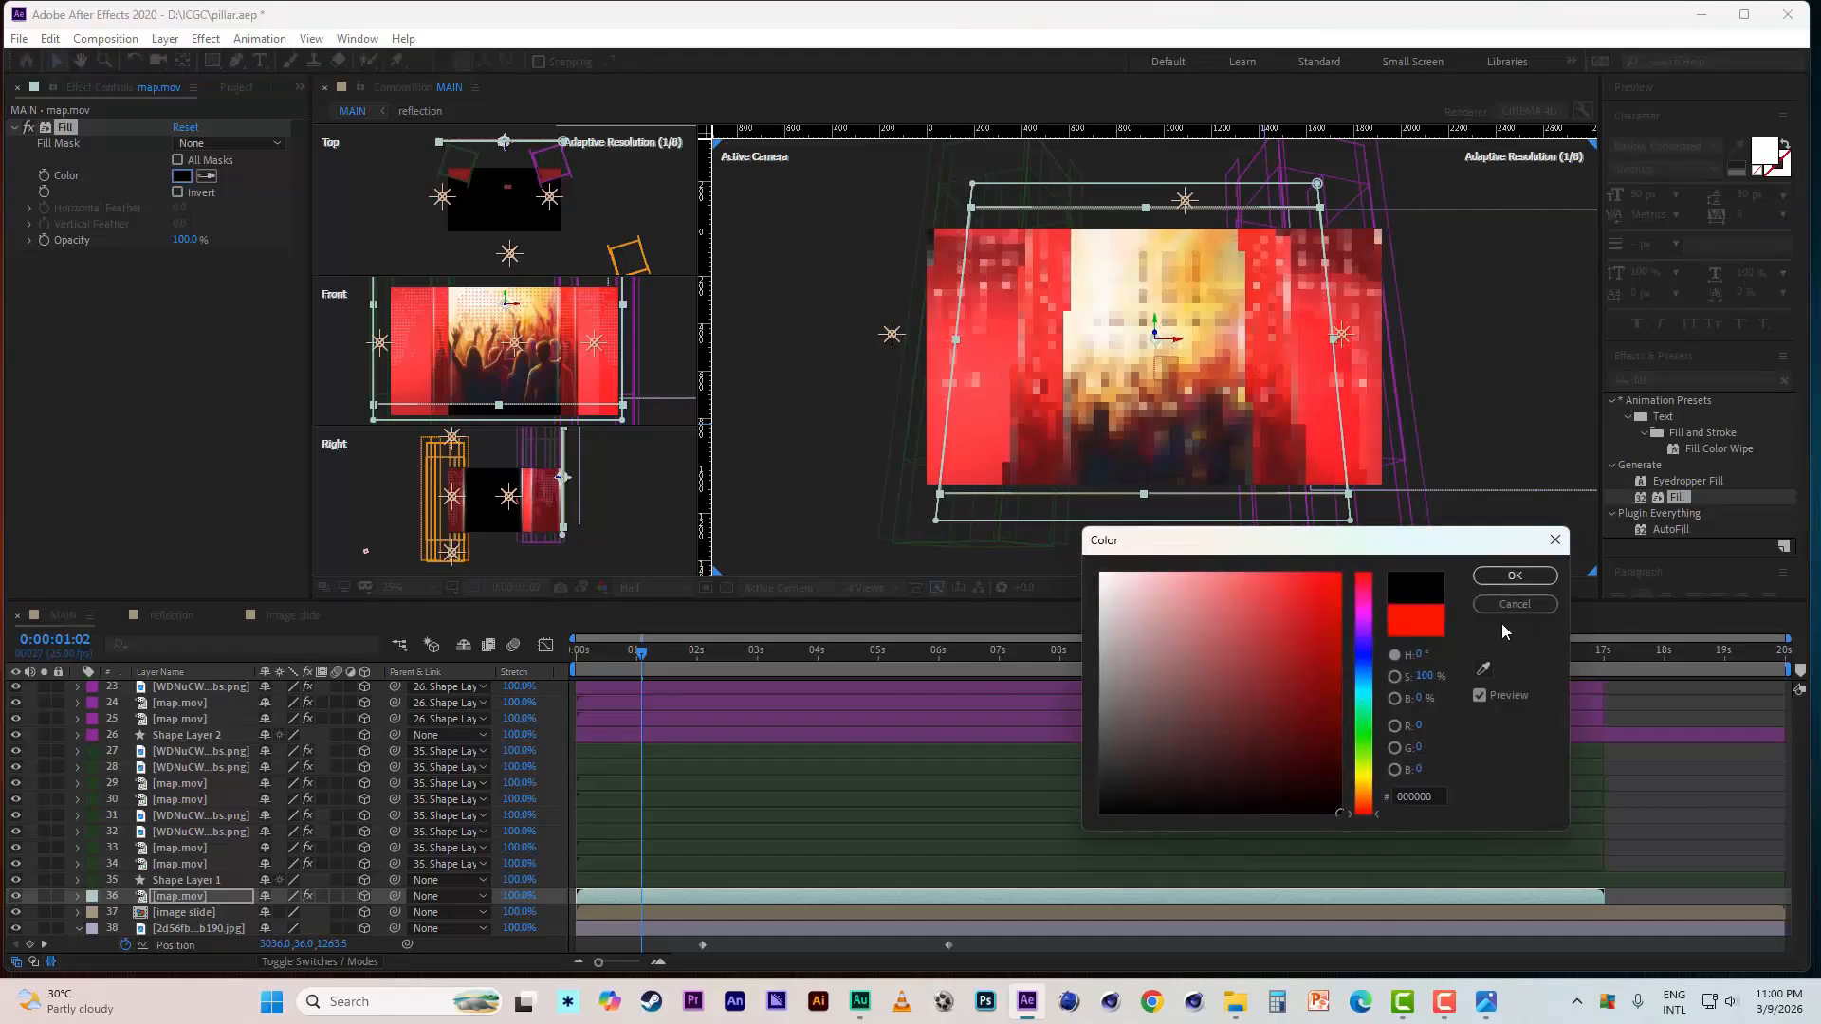
pyautogui.click(1515, 577)
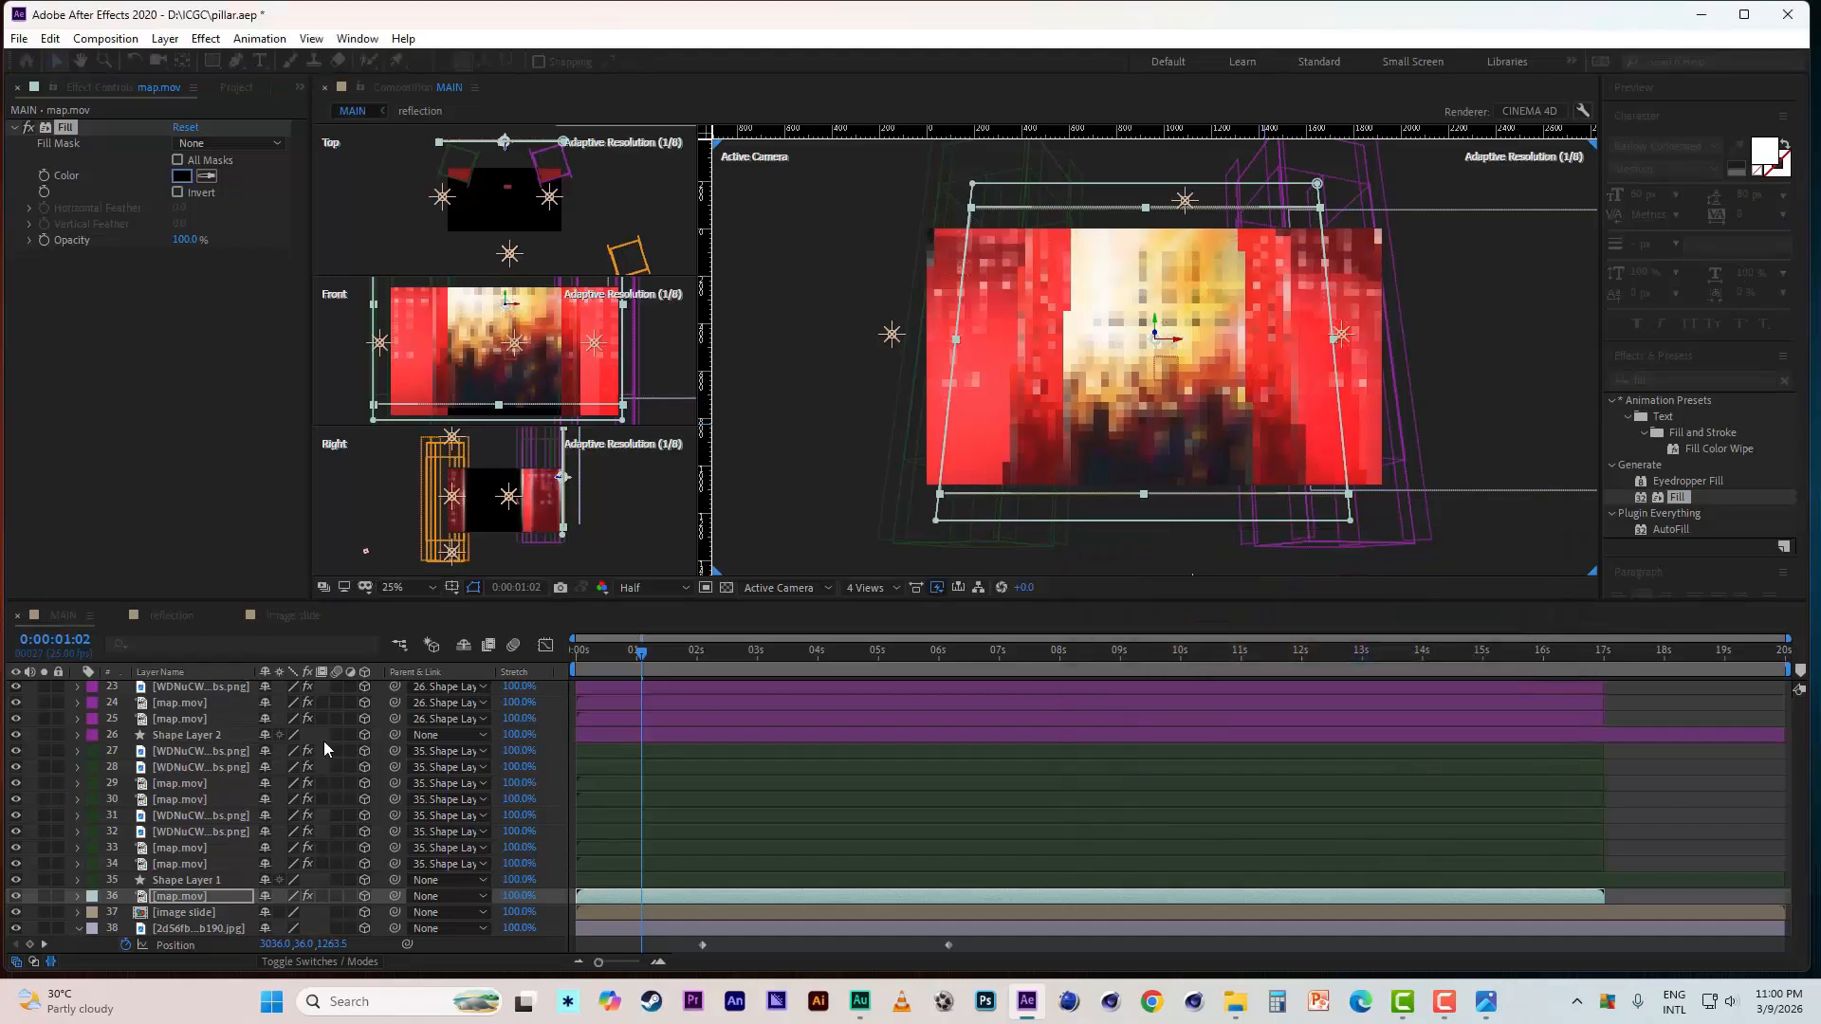
# - Scale the black map.mov layer above the image slide to 267%
pyautogui.click(193, 901)
pyautogui.press('s')
pyautogui.moveTo(311, 912); pyautogui.dragTo(444, 910)
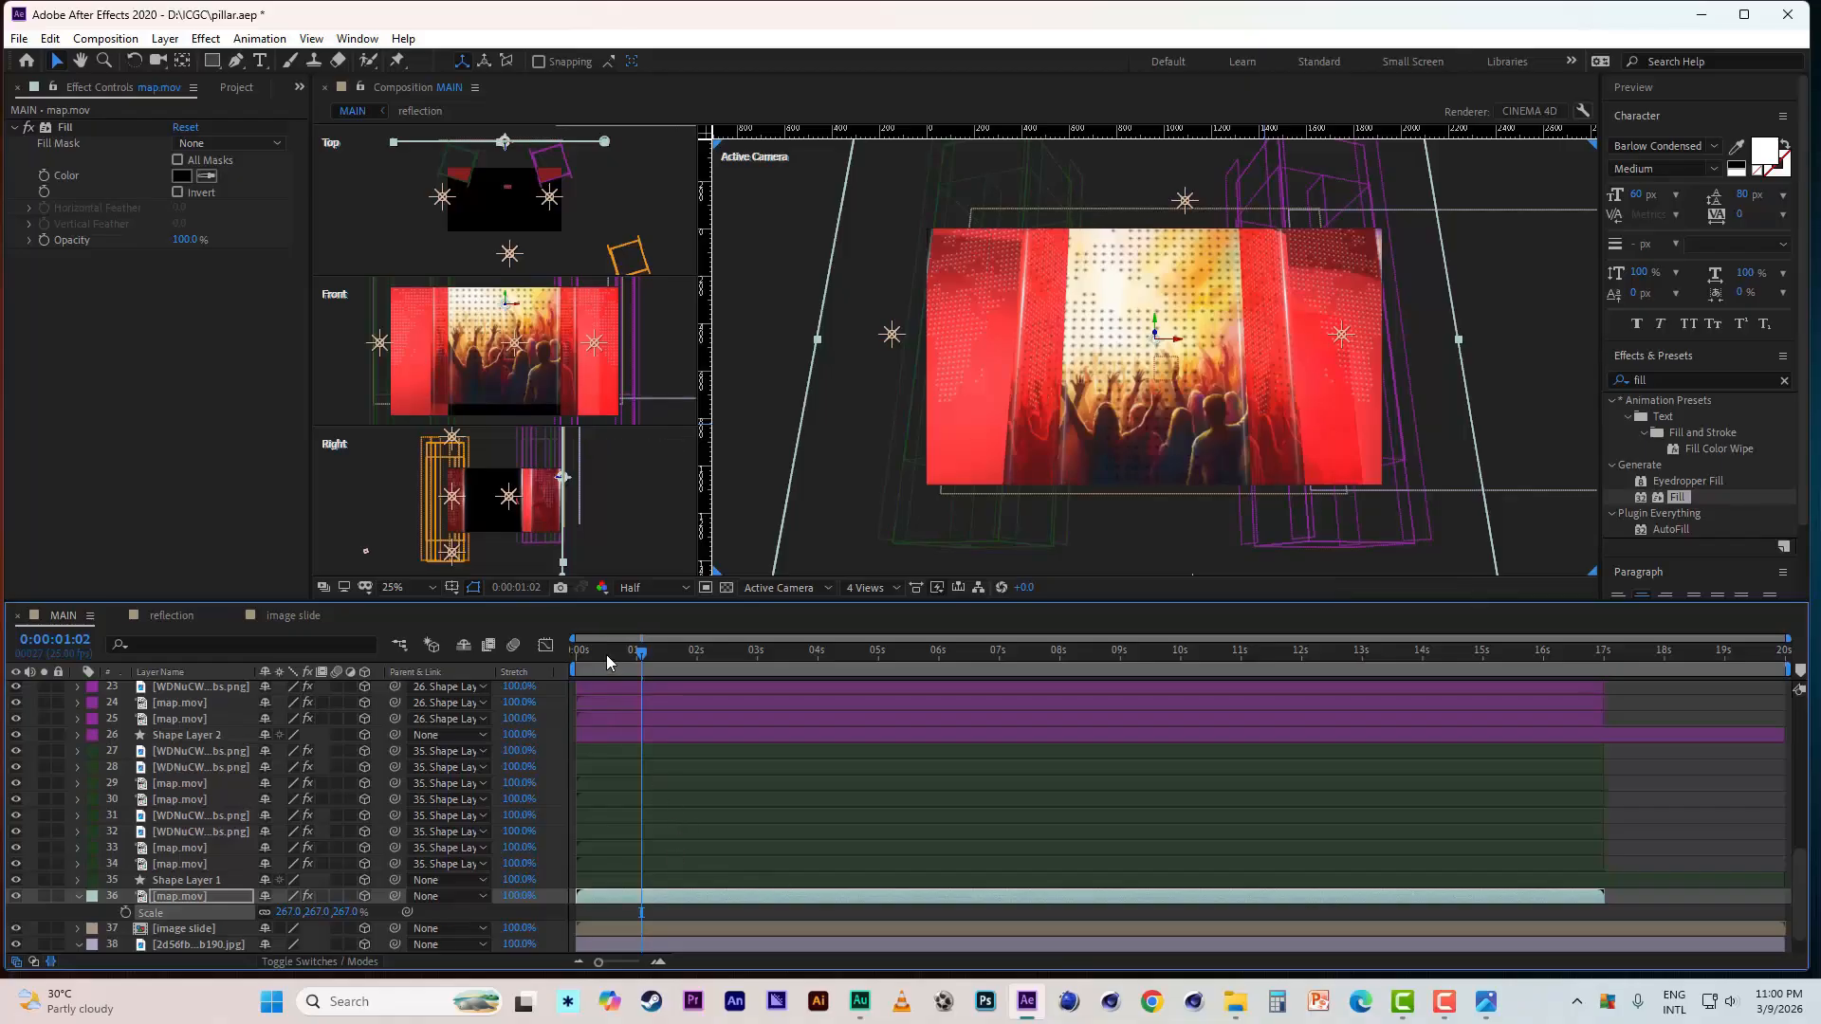
# - Preview the composition from the start and scrub through the camera moves to check the map overlay on the crowd image
pyautogui.moveTo(606, 654); pyautogui.dragTo(492, 651)
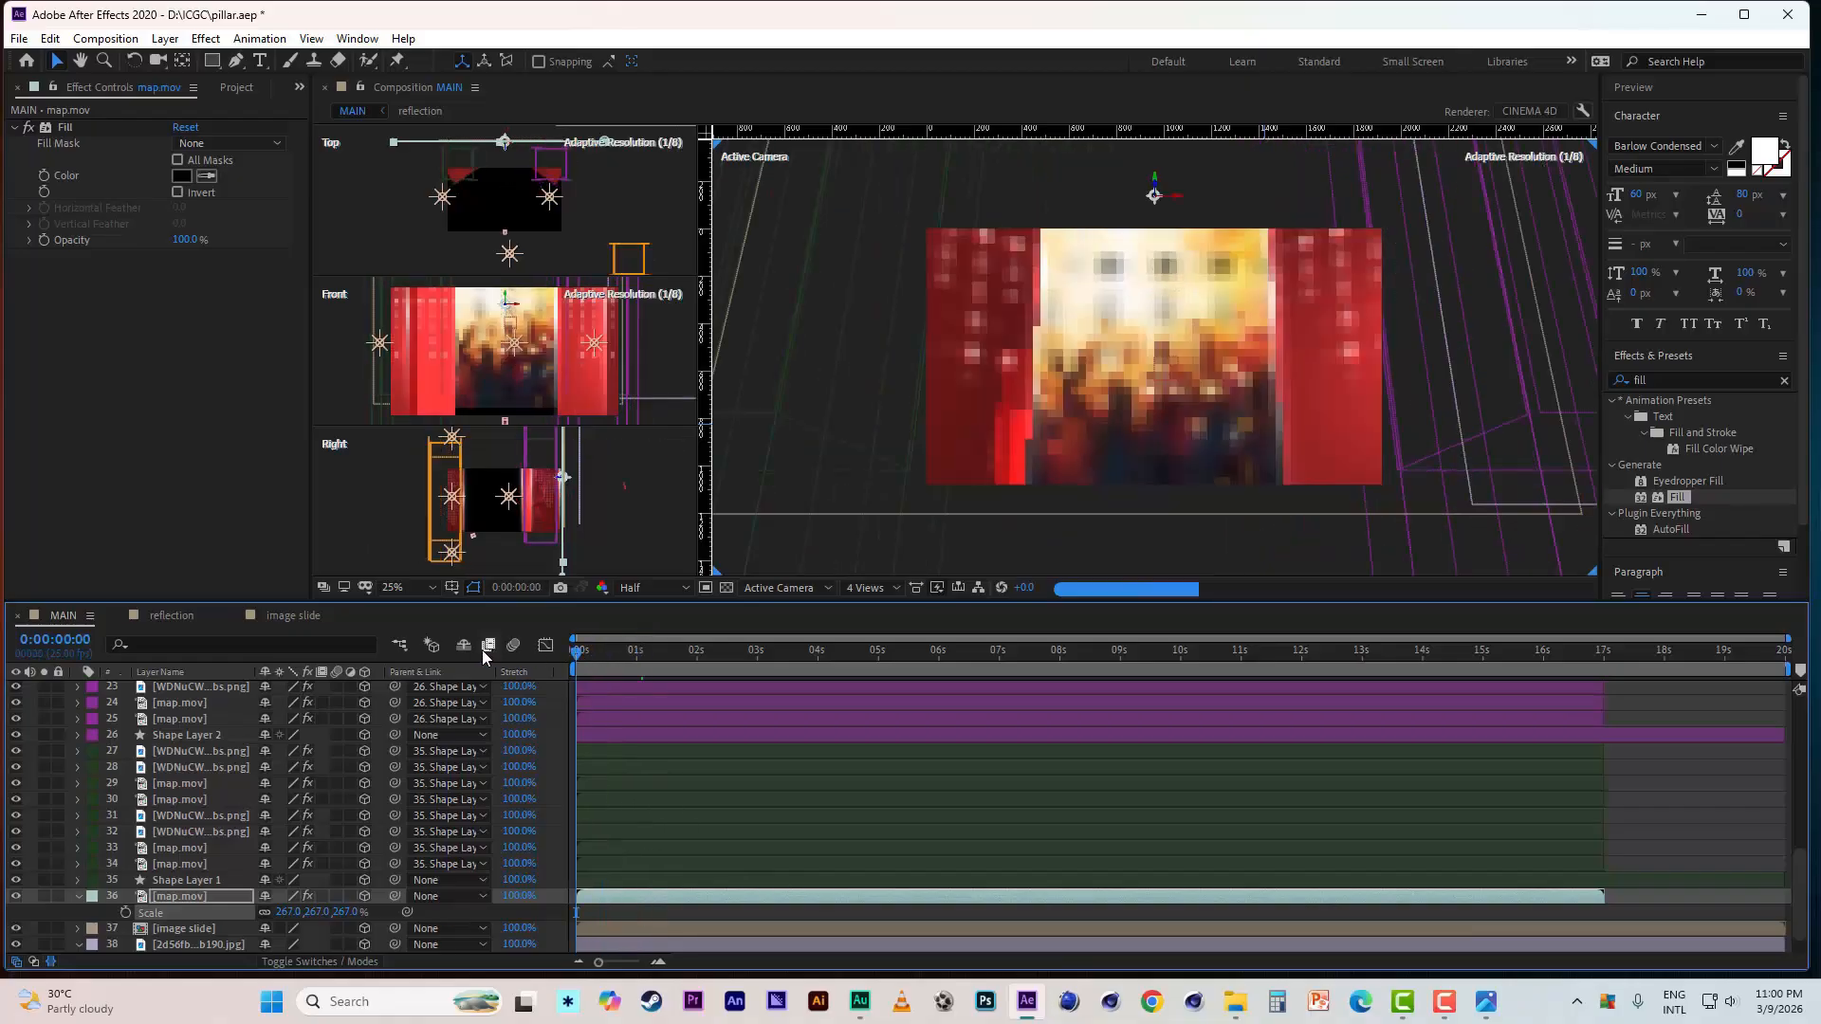
pyautogui.press('space')
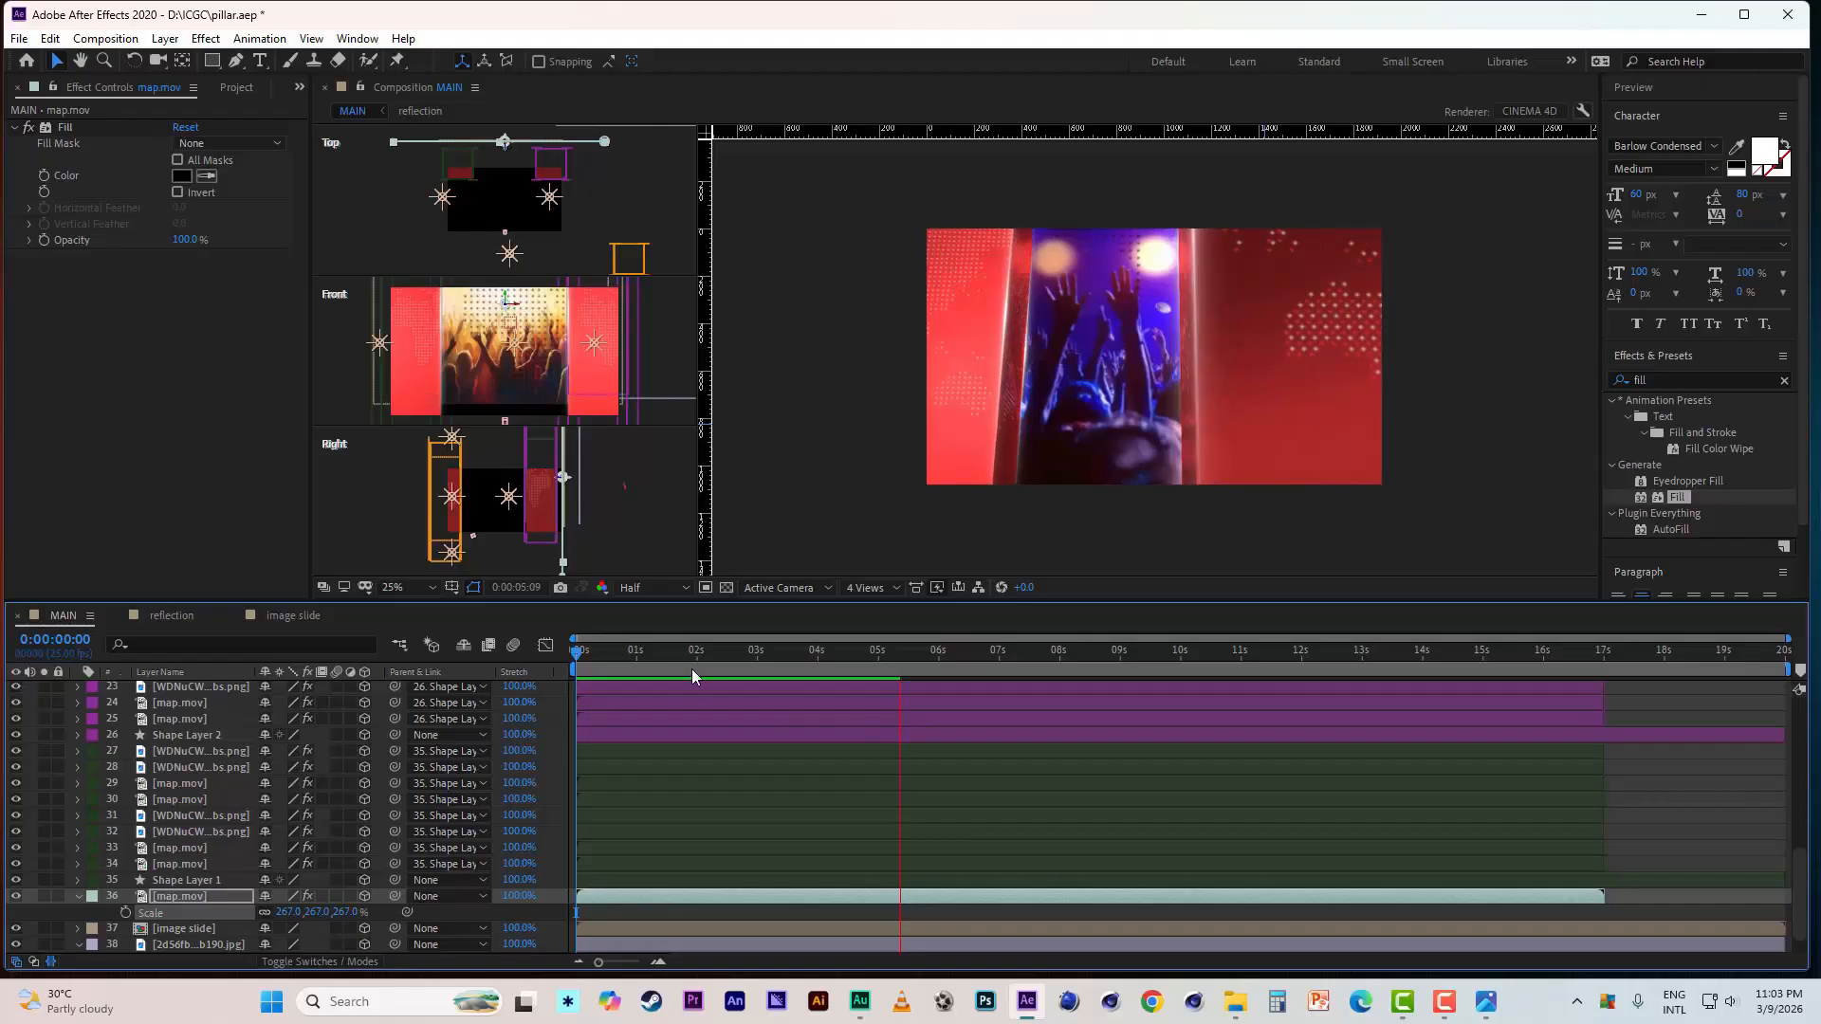
pyautogui.press('space')
pyautogui.press('space')
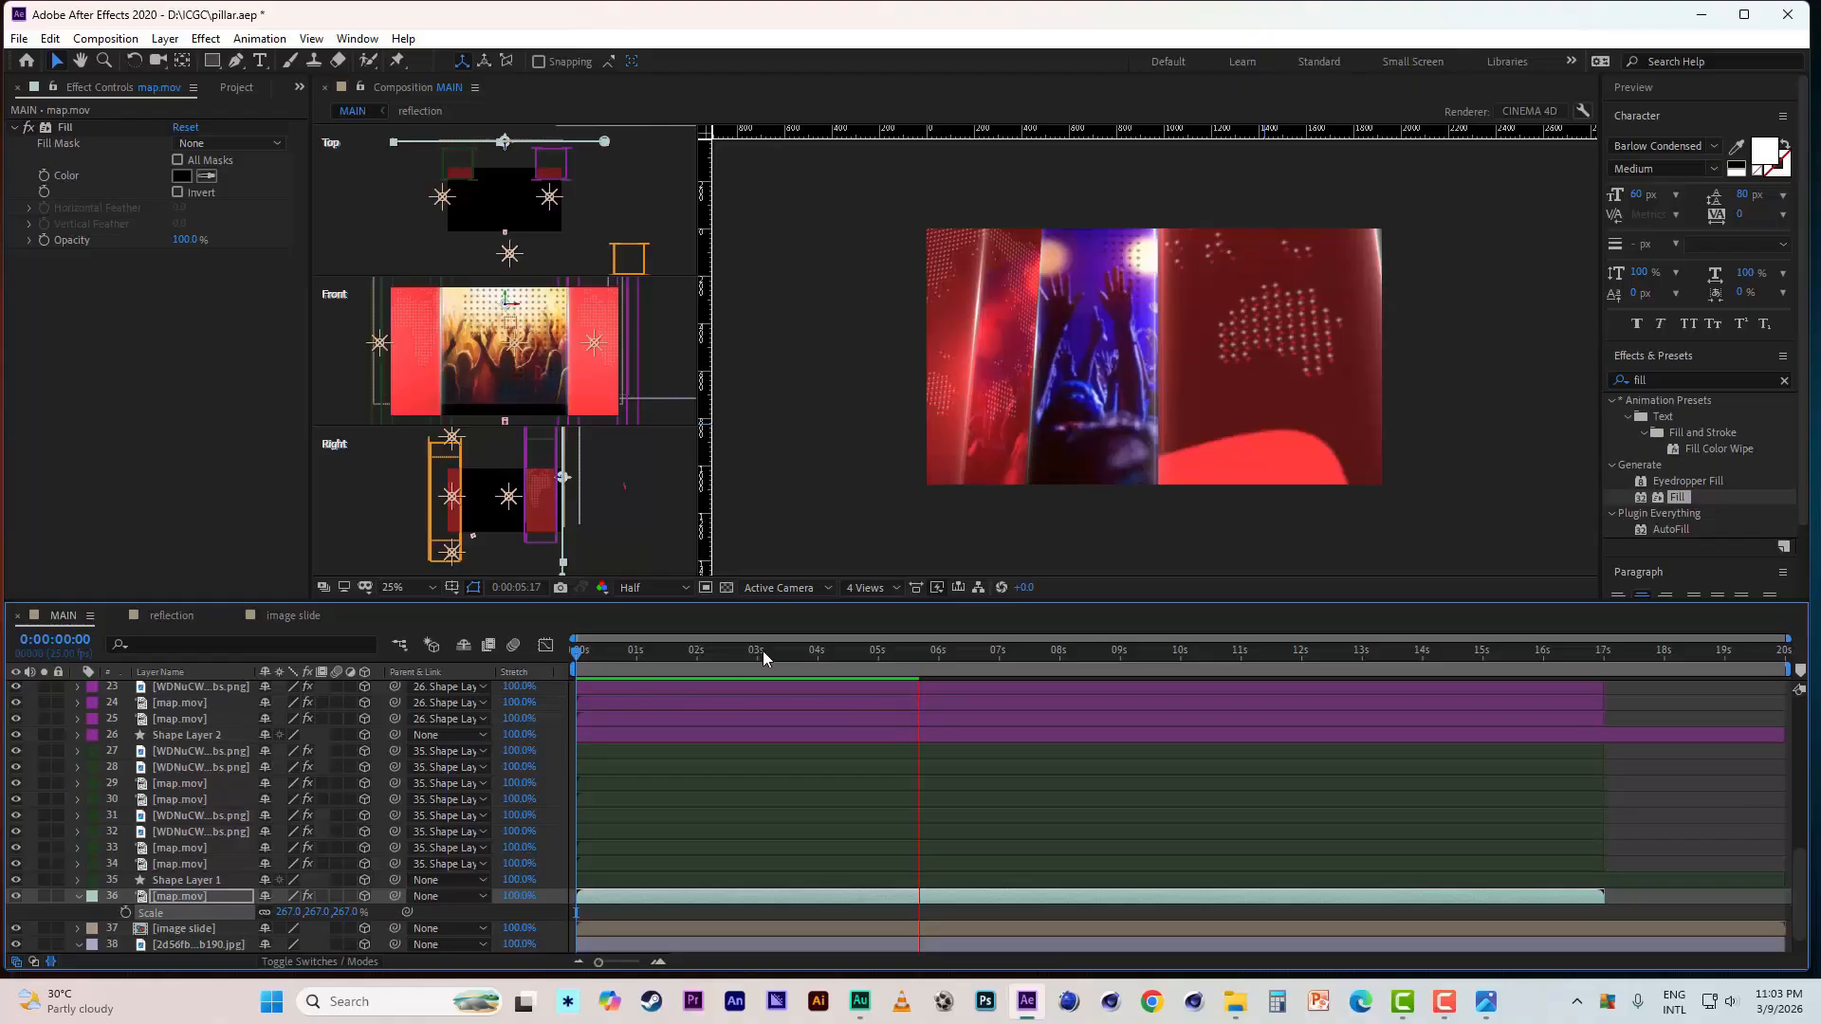
pyautogui.press('space')
pyautogui.press('space')
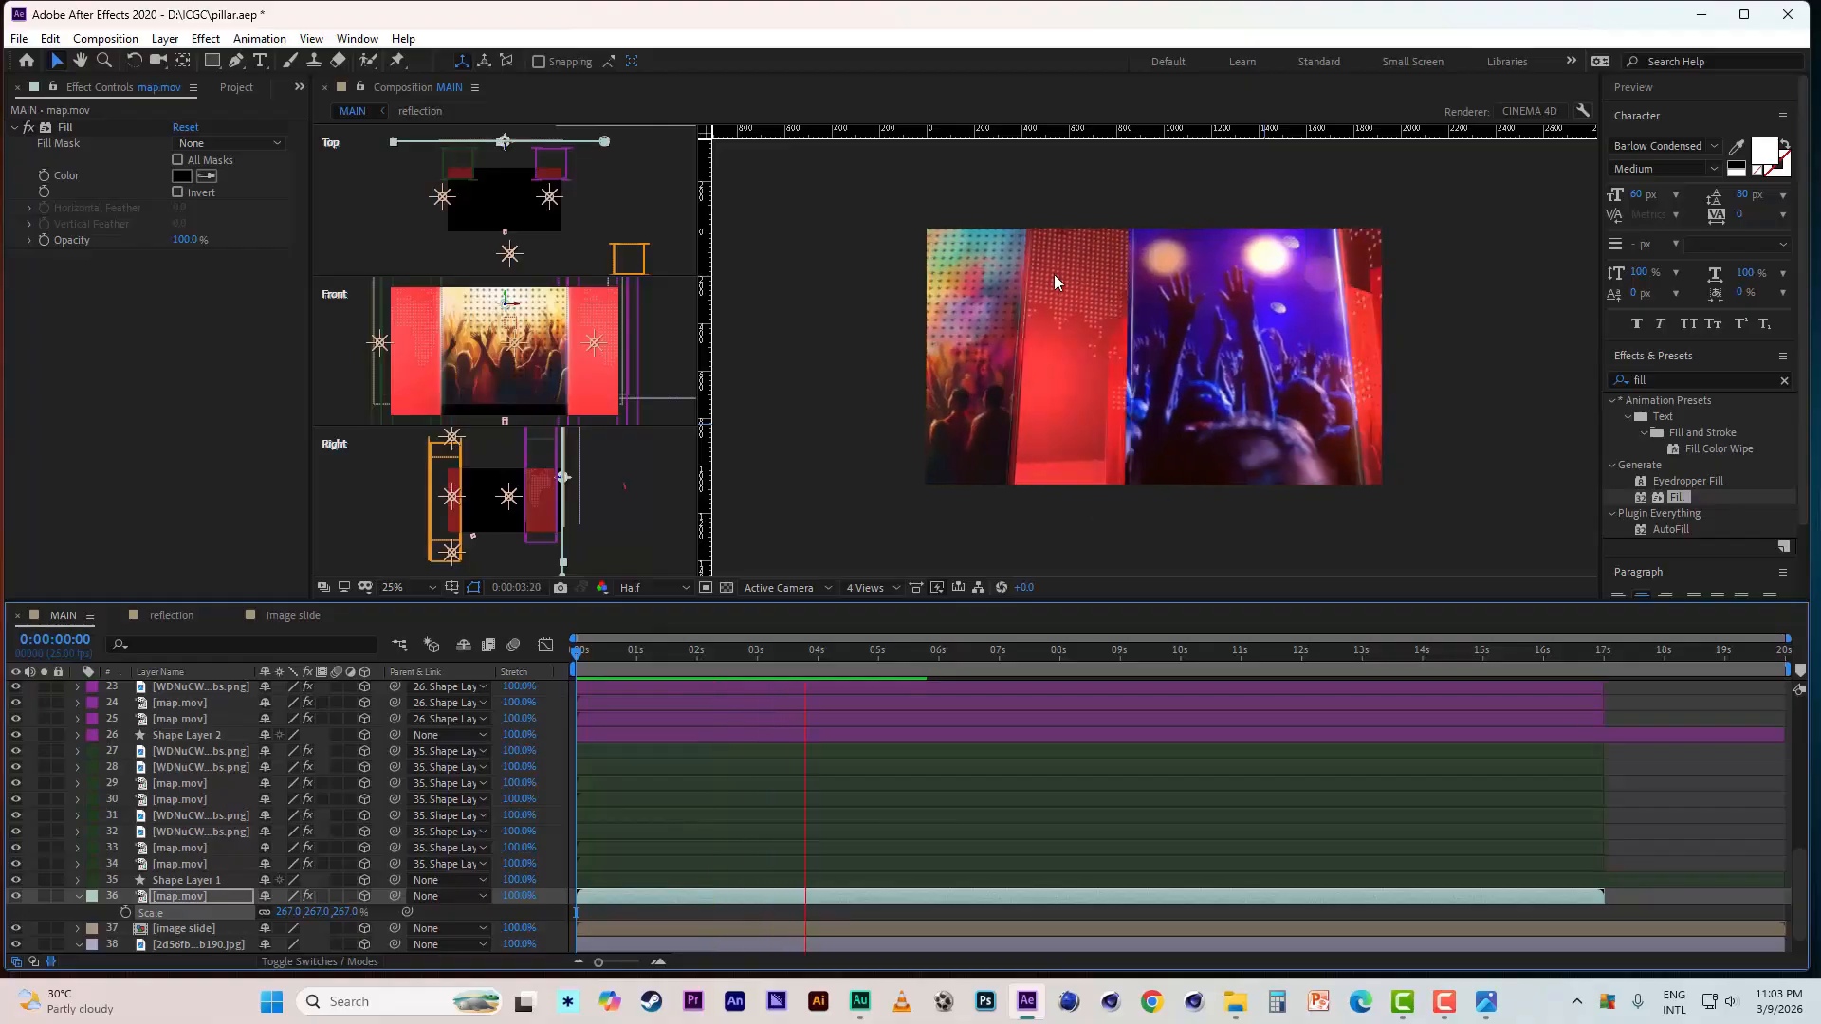
pyautogui.moveTo(687, 649); pyautogui.dragTo(617, 652)
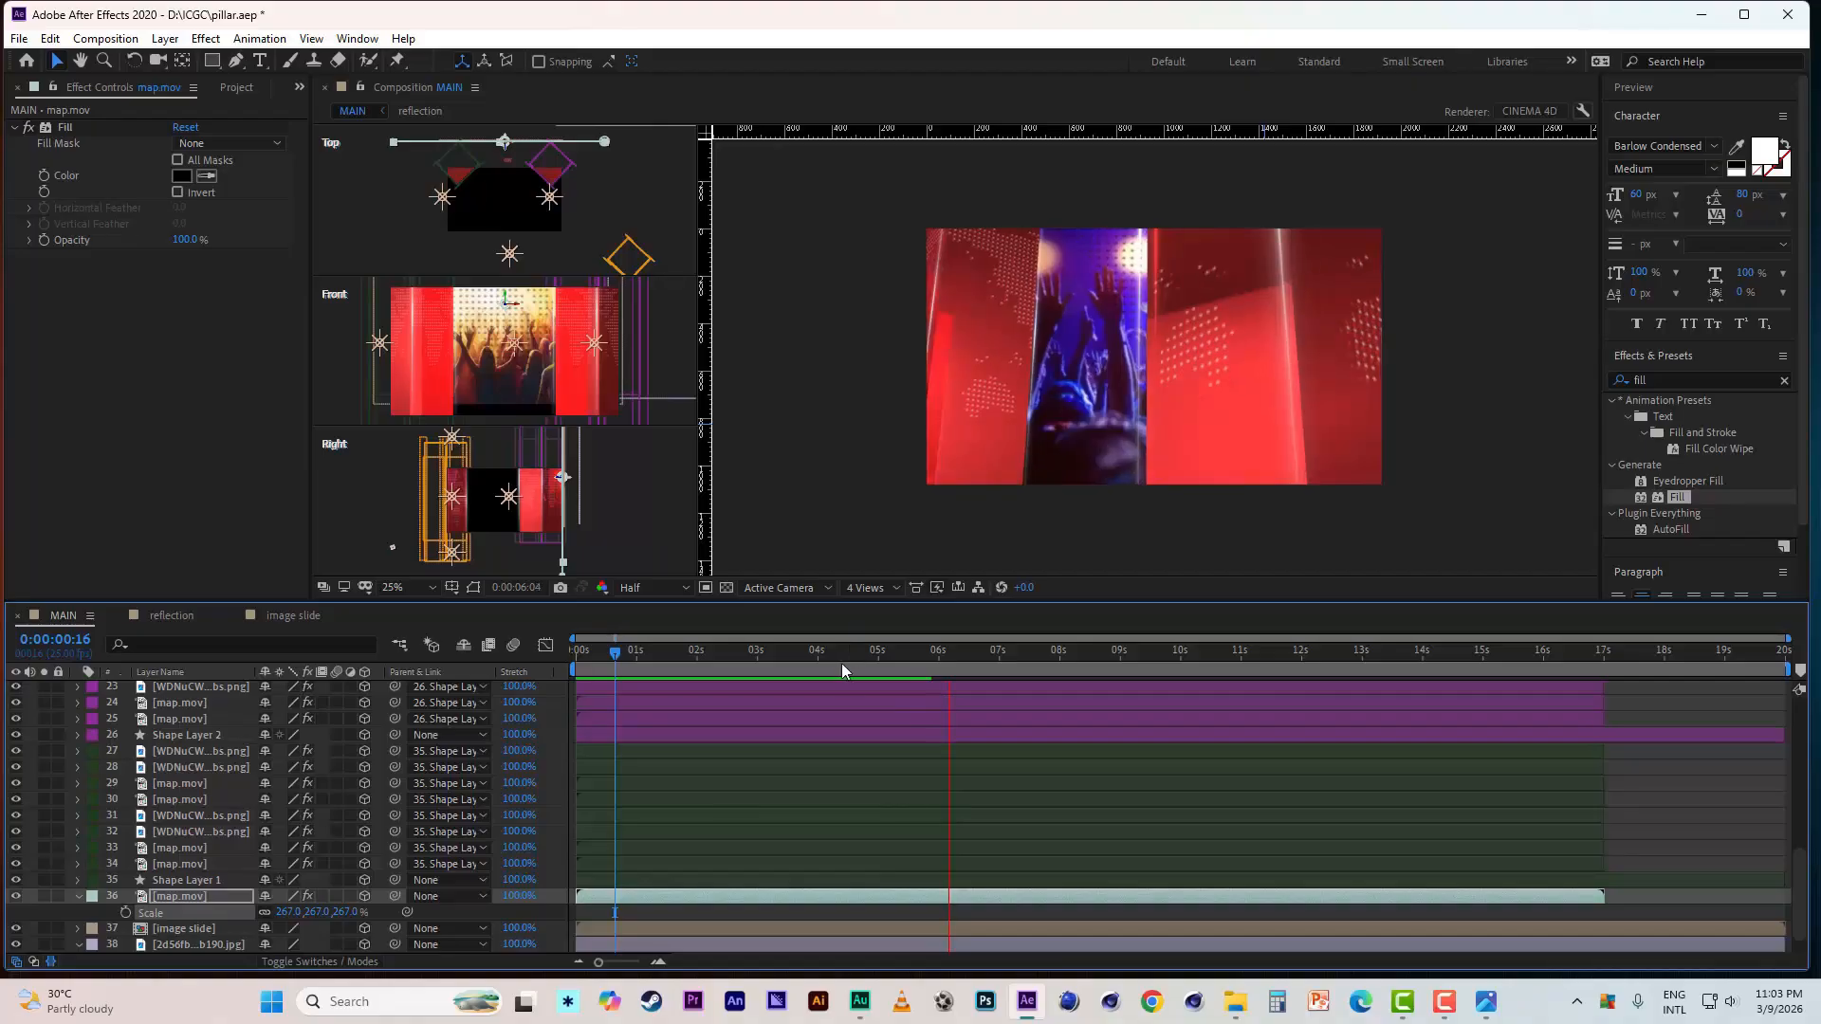
pyautogui.moveTo(848, 653); pyautogui.dragTo(718, 664)
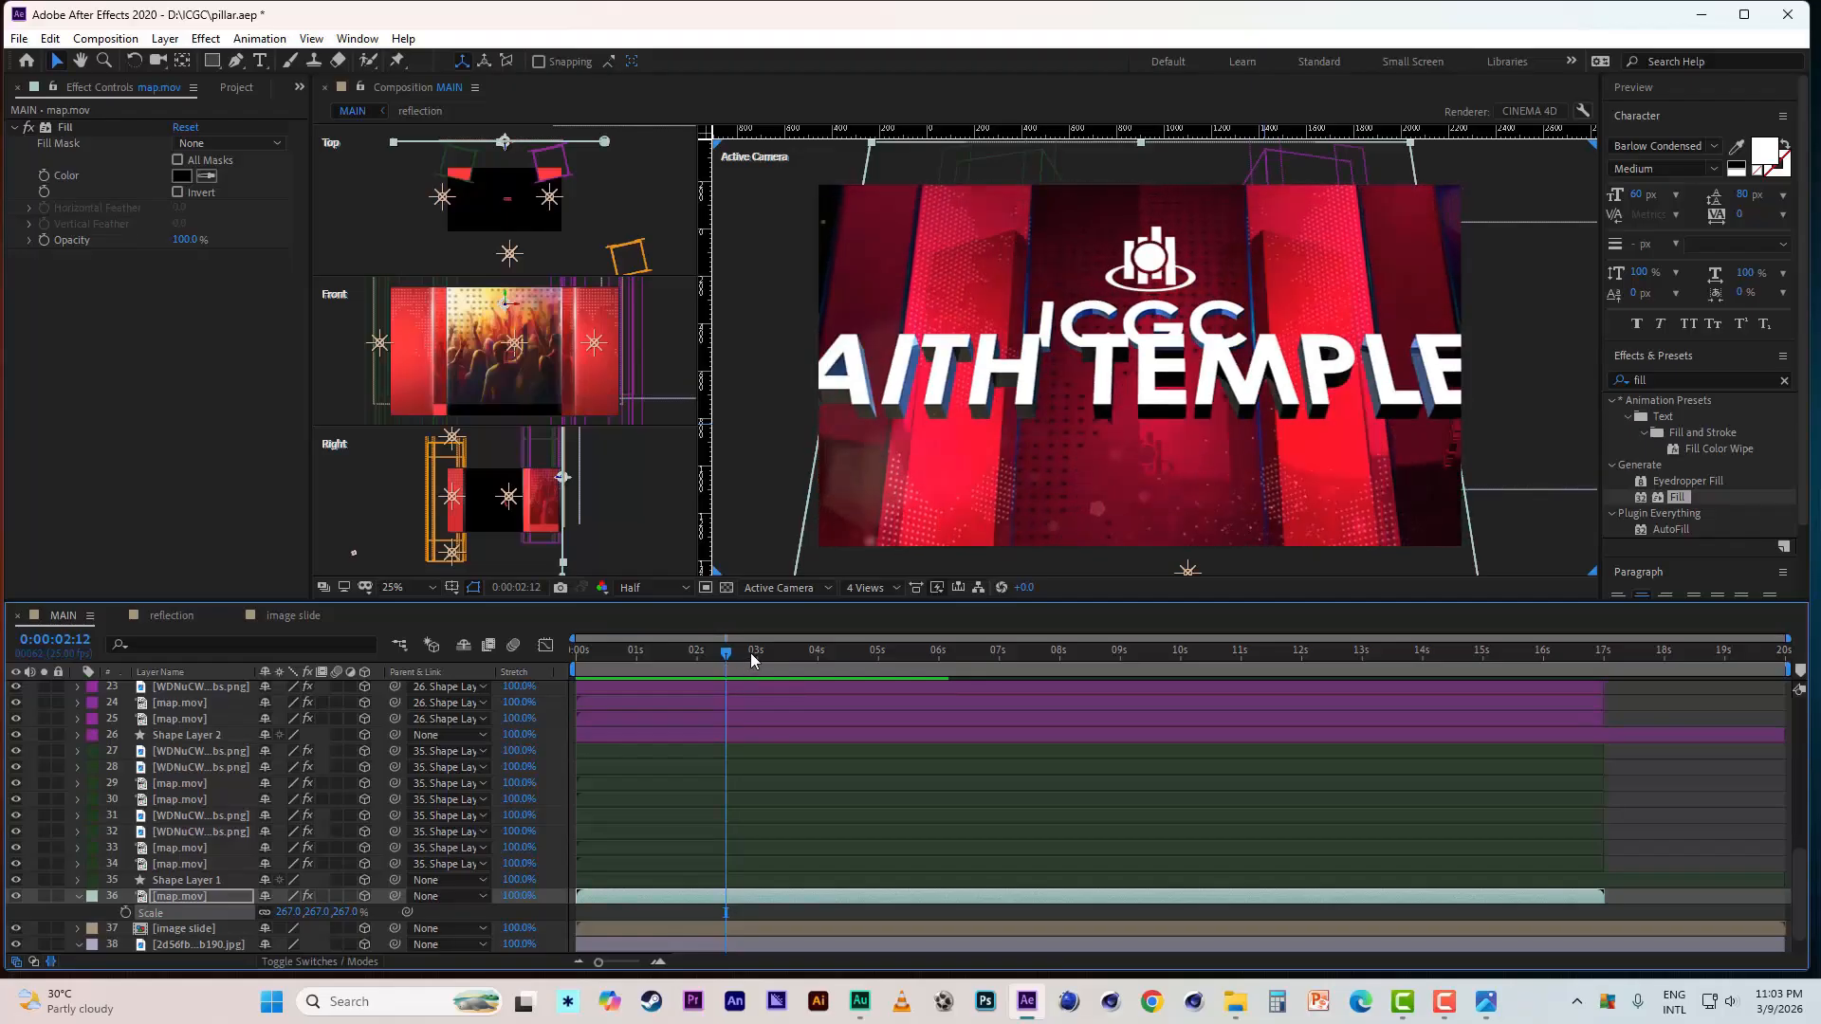
pyautogui.moveTo(749, 652); pyautogui.dragTo(624, 651)
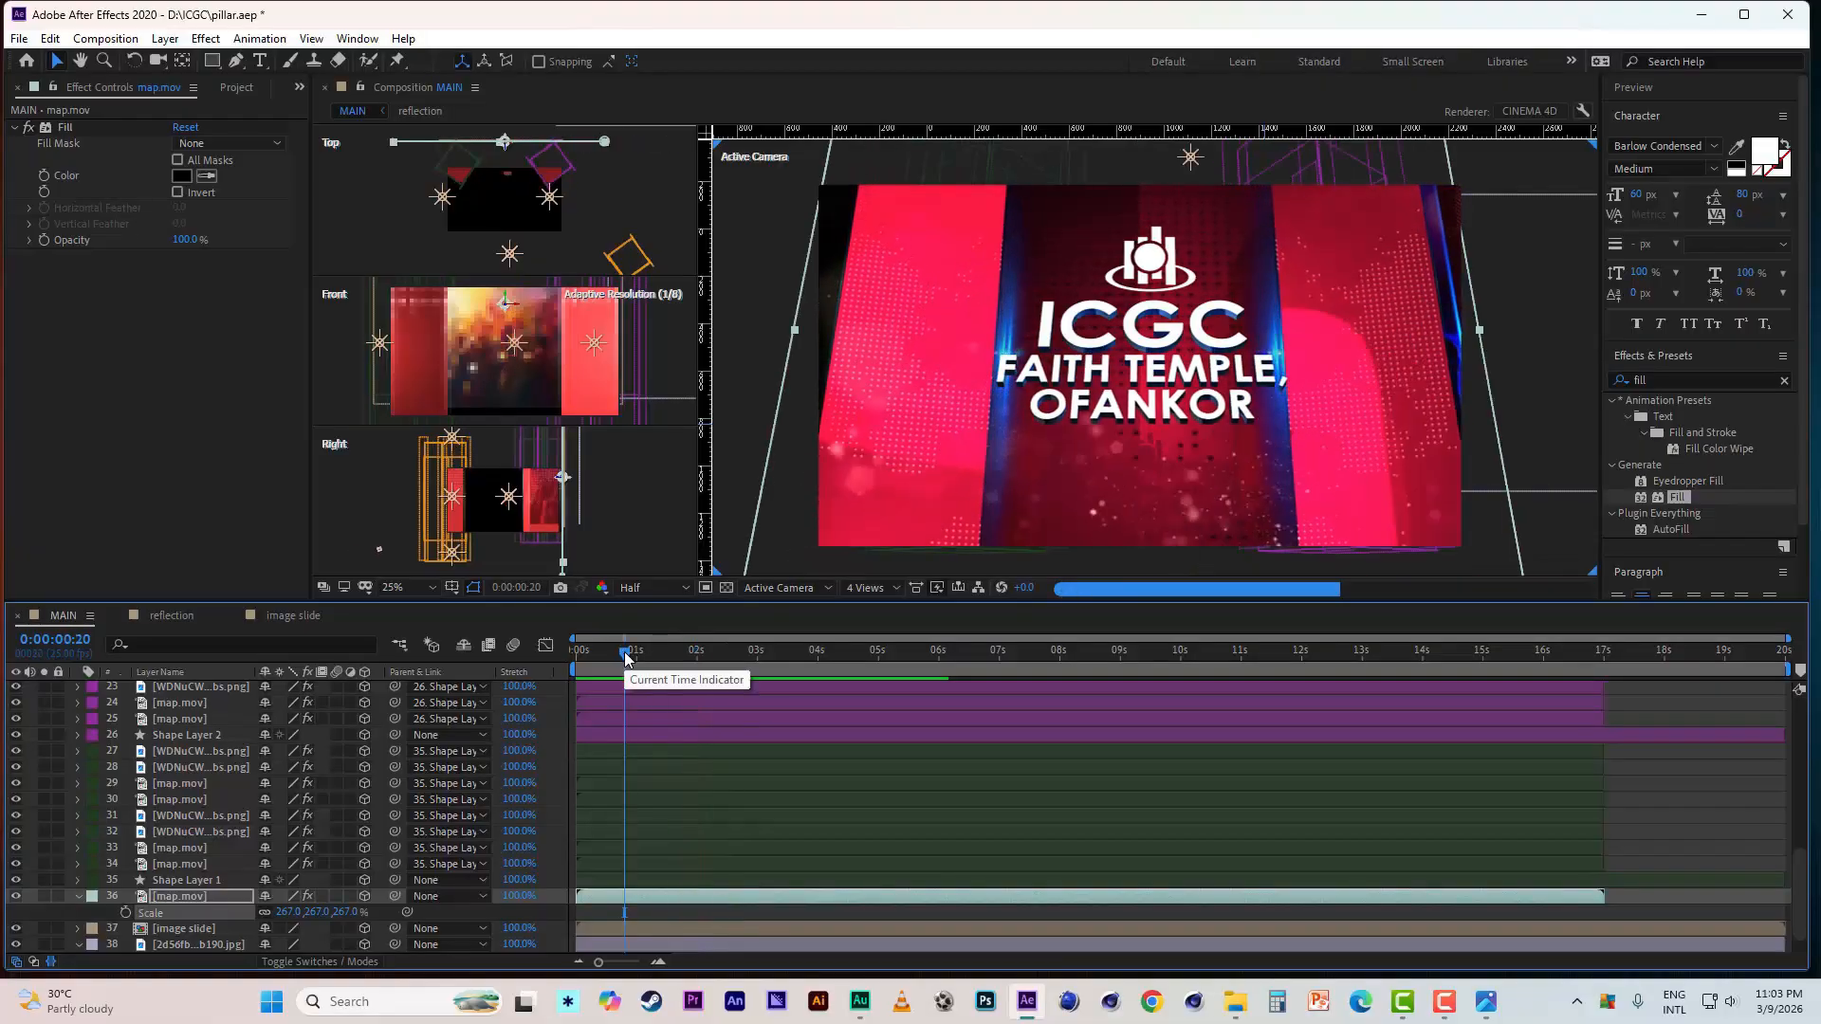
pyautogui.press('space')
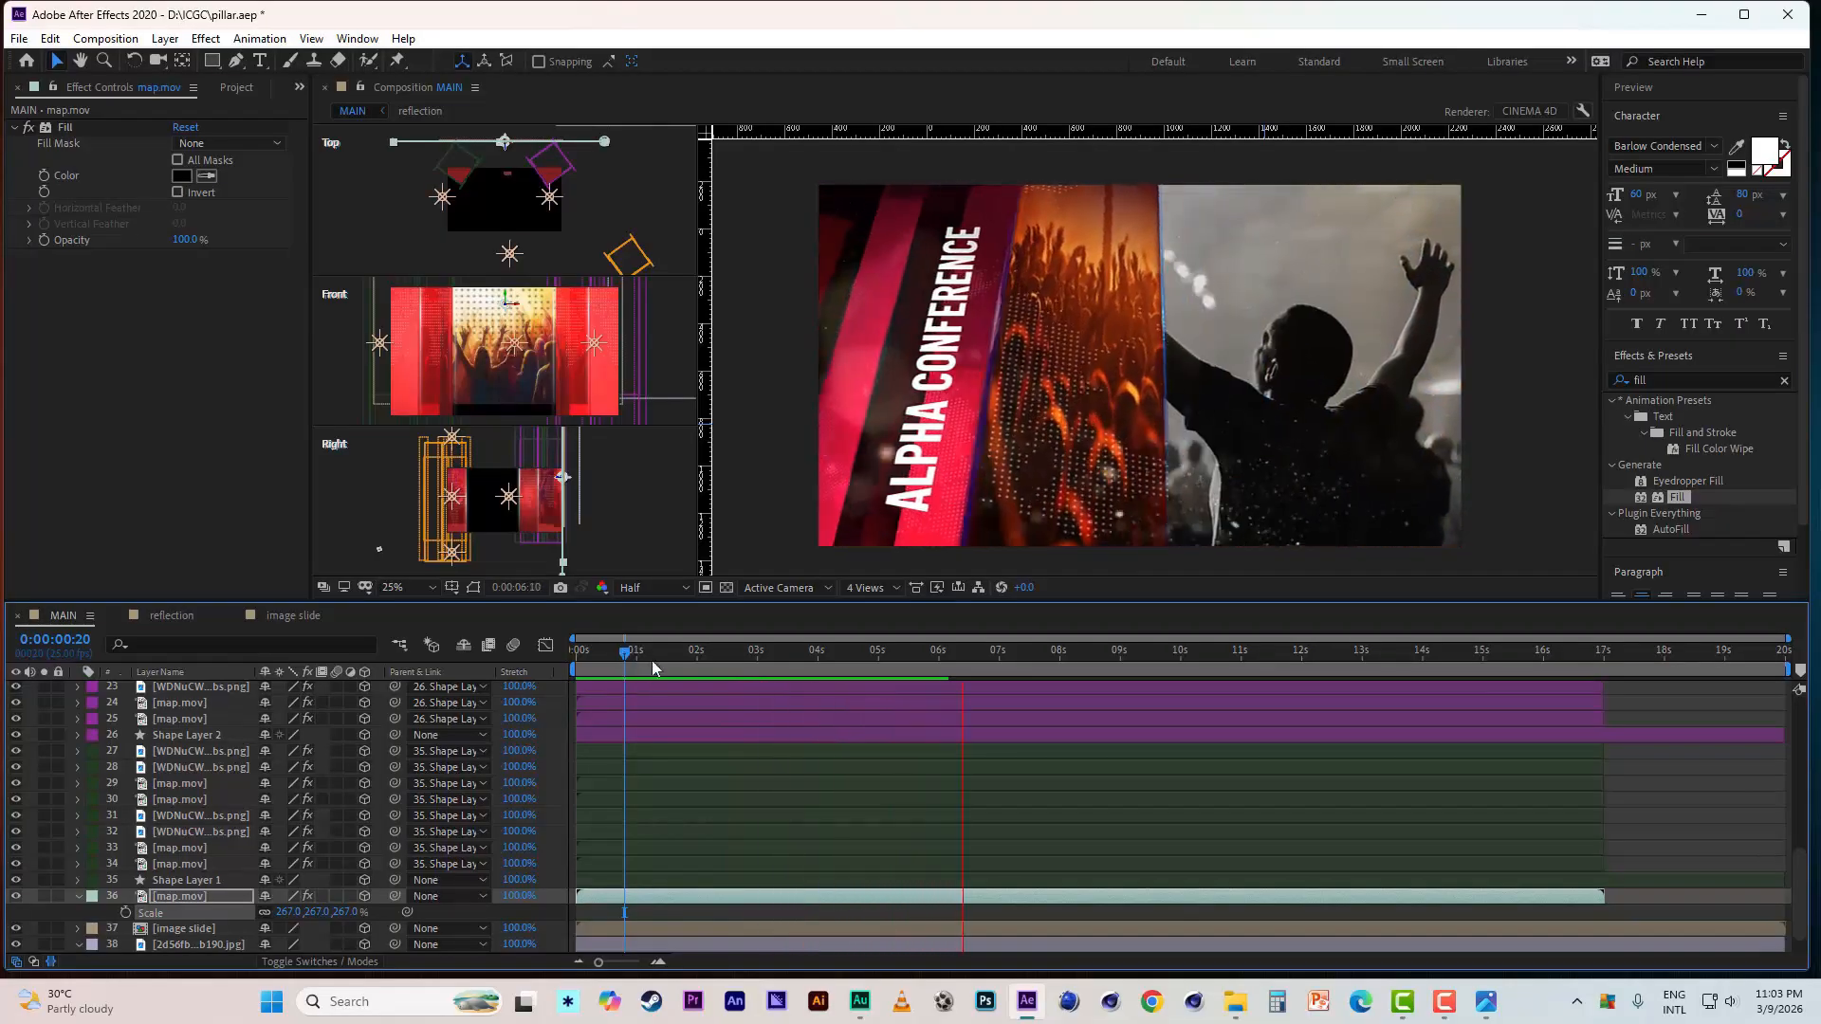
# - Save the project
pyautogui.click(29, 40)
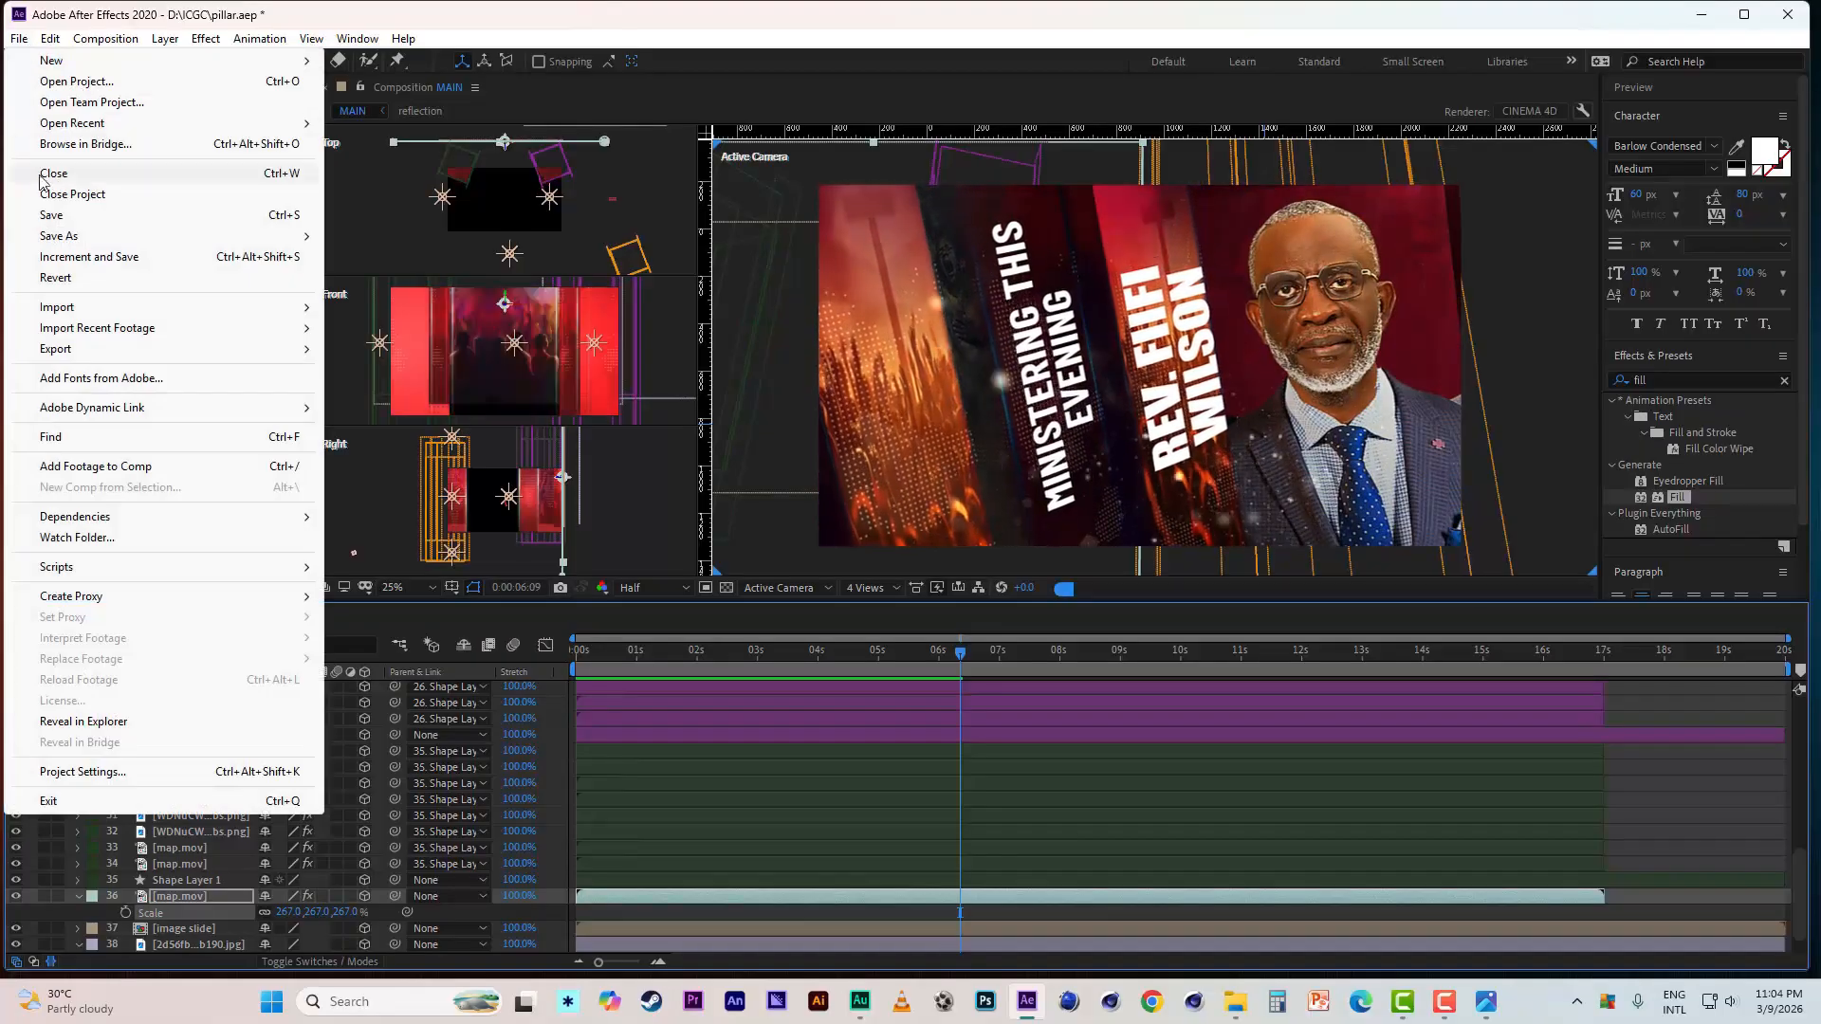
pyautogui.click(45, 214)
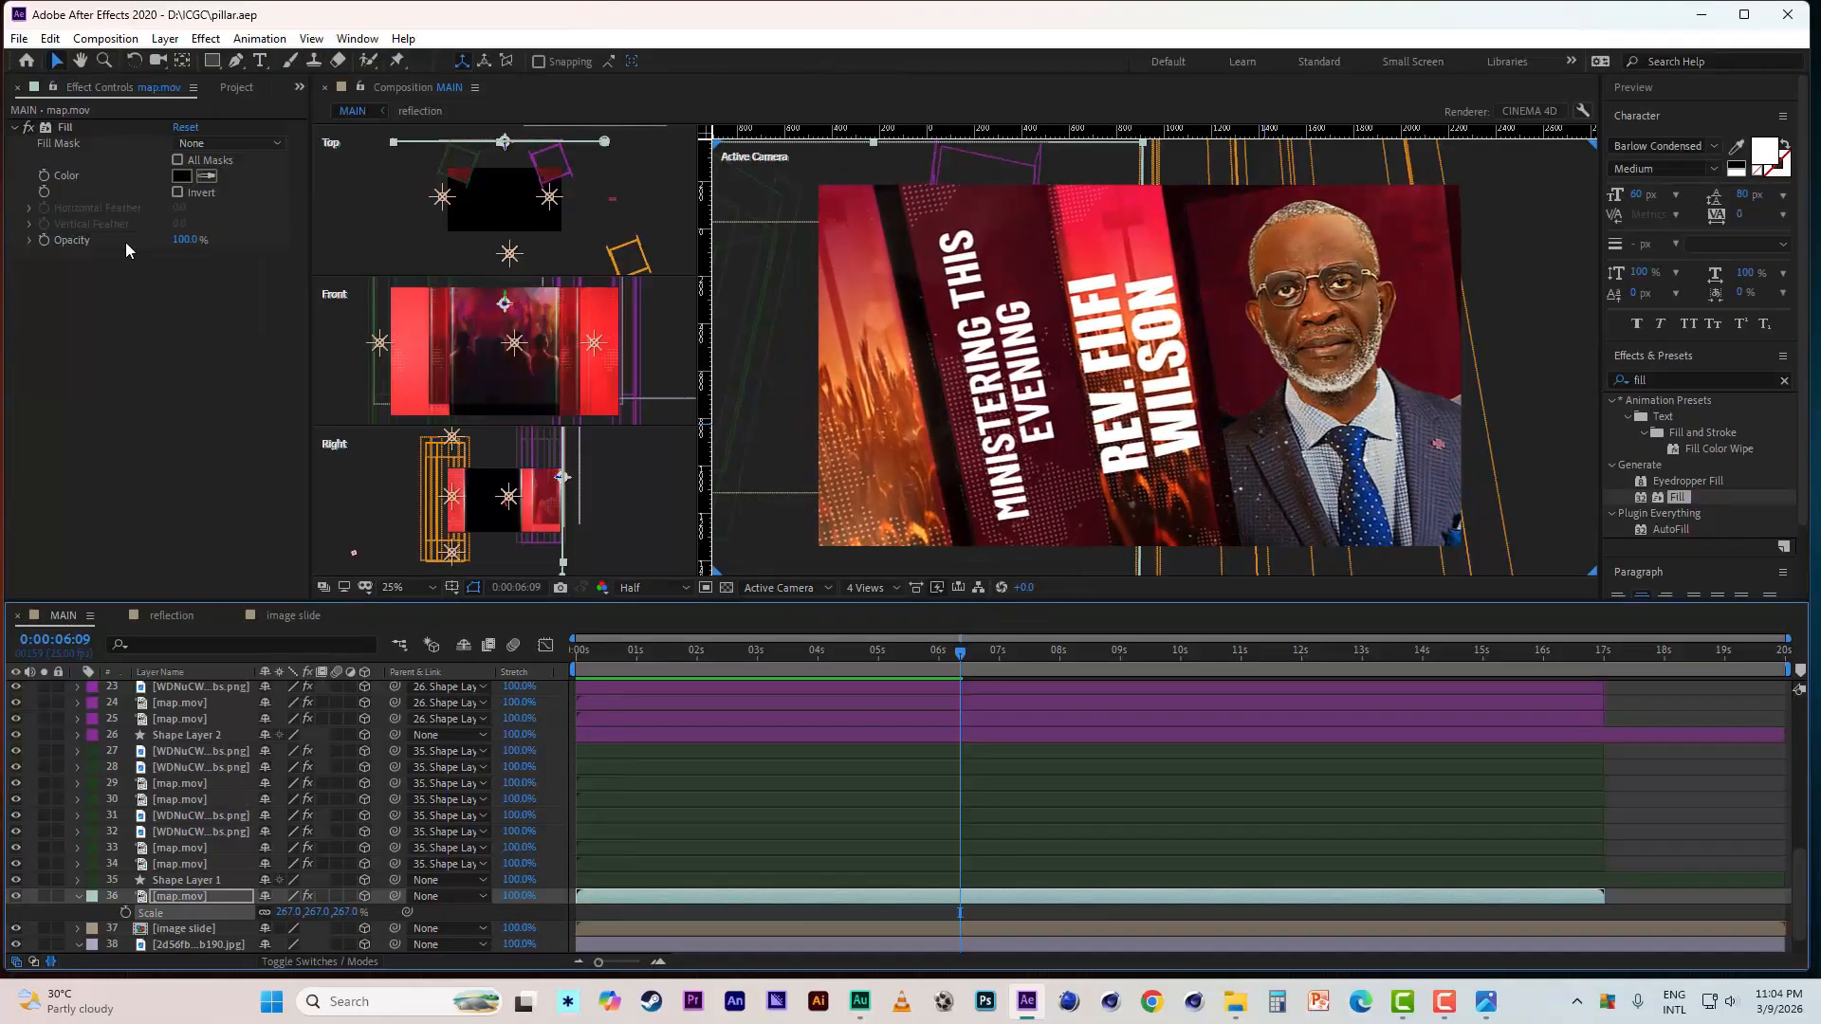
pyautogui.click(1434, 1005)
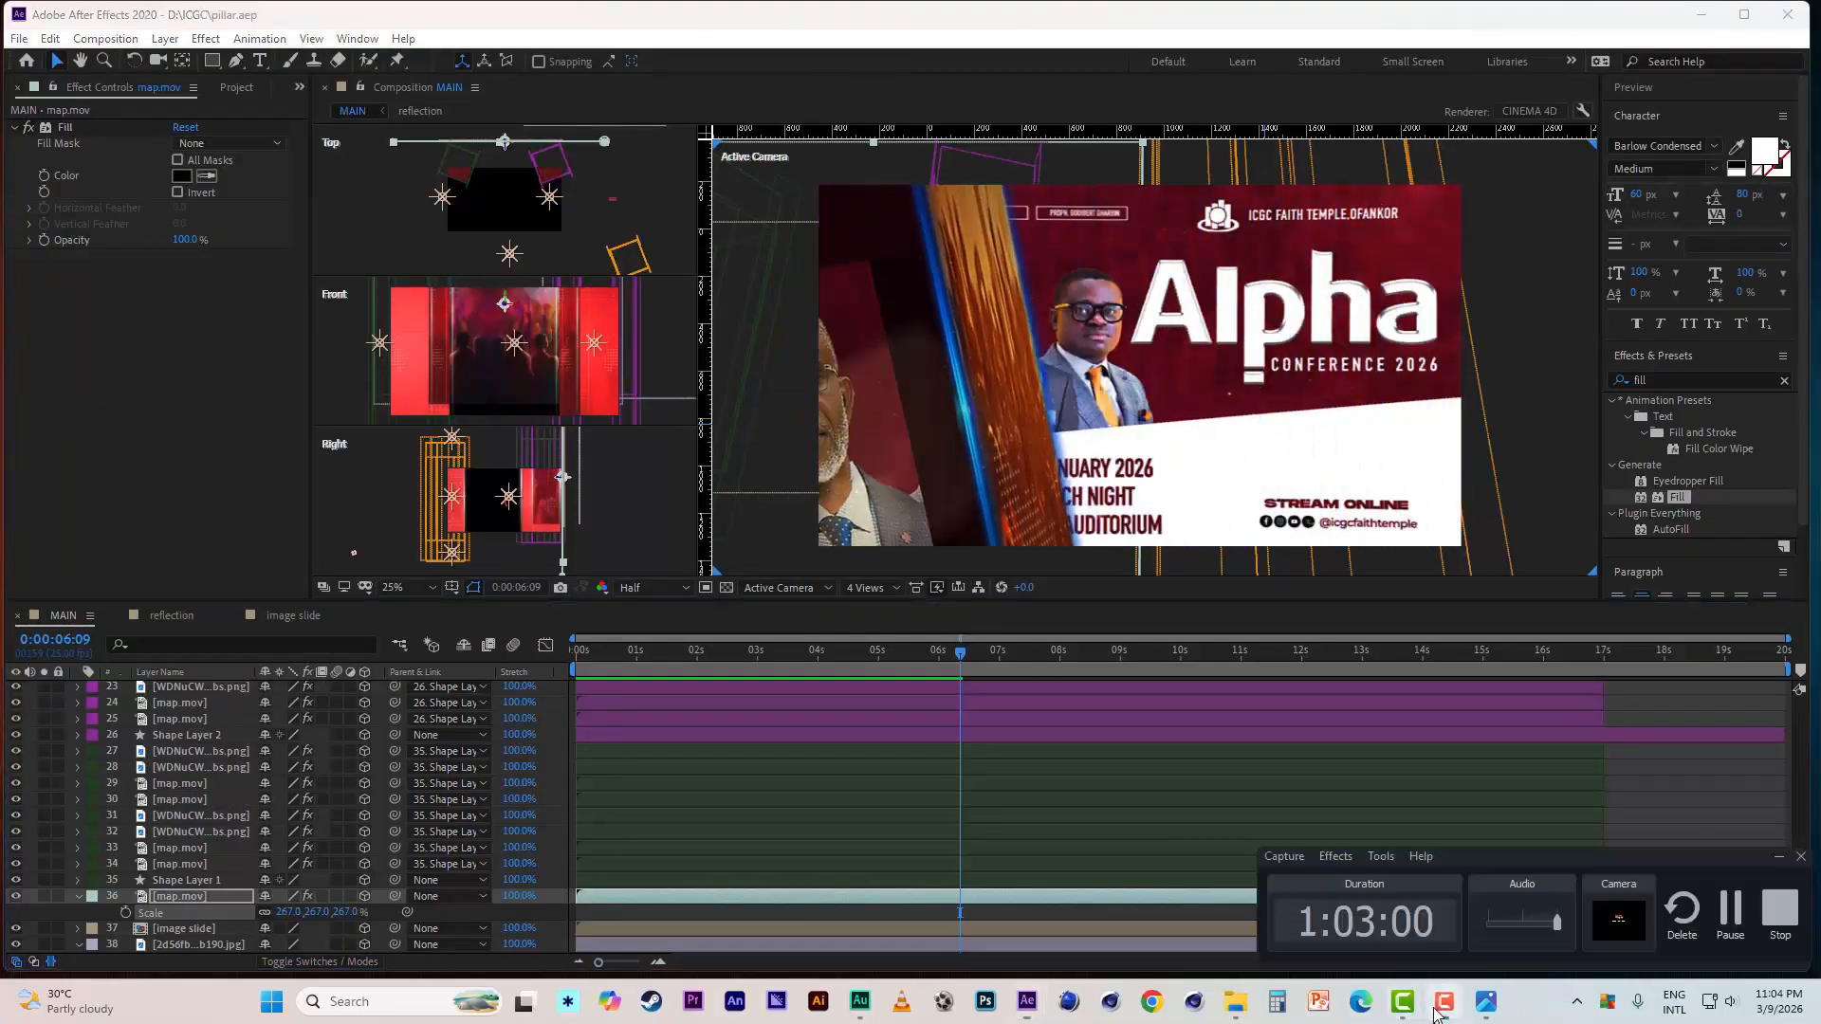